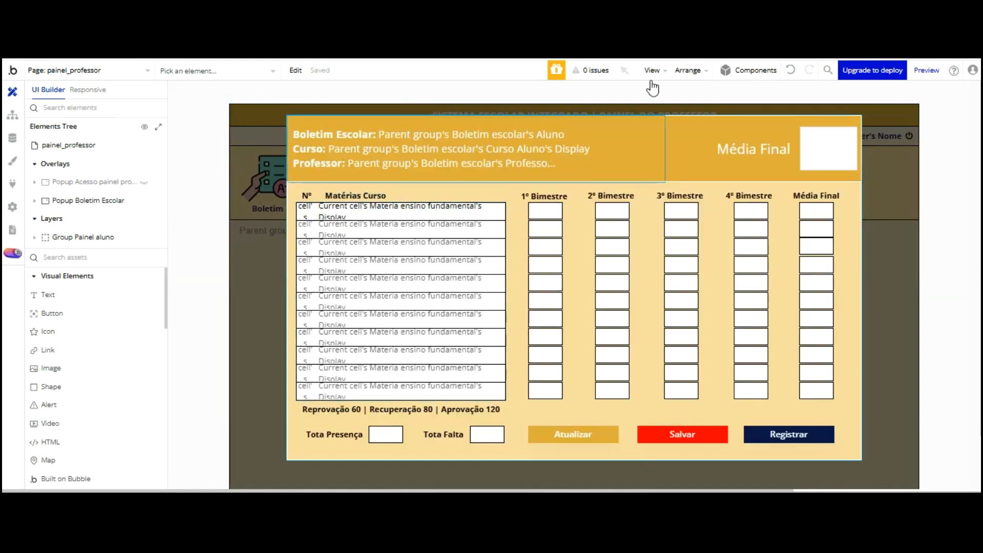
Copy Group boletim escolar, the header group and the Média Final input, then switch to painel_aluno
{"action": "left_click", "coordinate": [479, 105]}
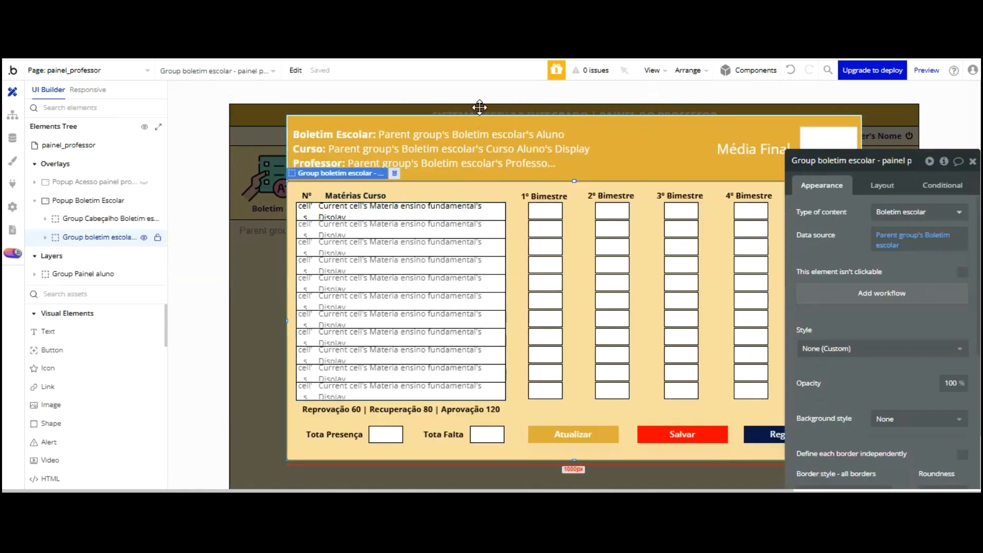
{"action": "left_click", "coordinate": [626, 145], "text": "shift"}
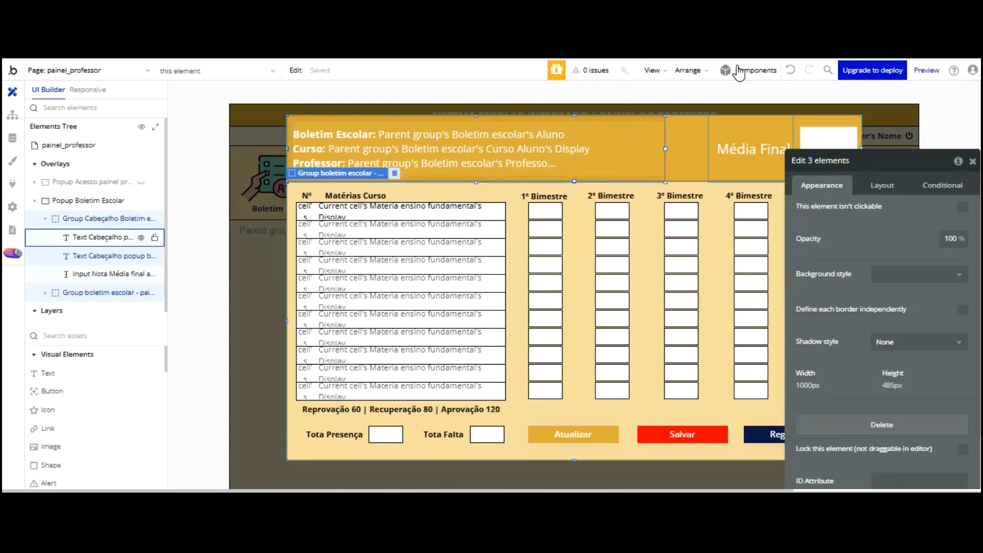
{"action": "left_click", "coordinate": [832, 128], "text": "shift"}
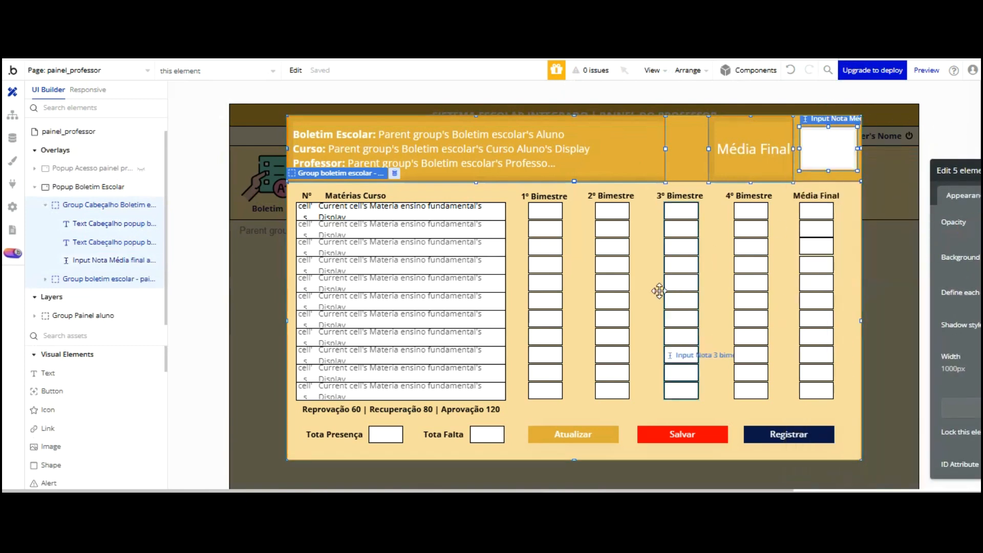
{"action": "left_click", "coordinate": [593, 336], "text": "shift"}
{"action": "left_click", "coordinate": [593, 332], "text": "shift"}
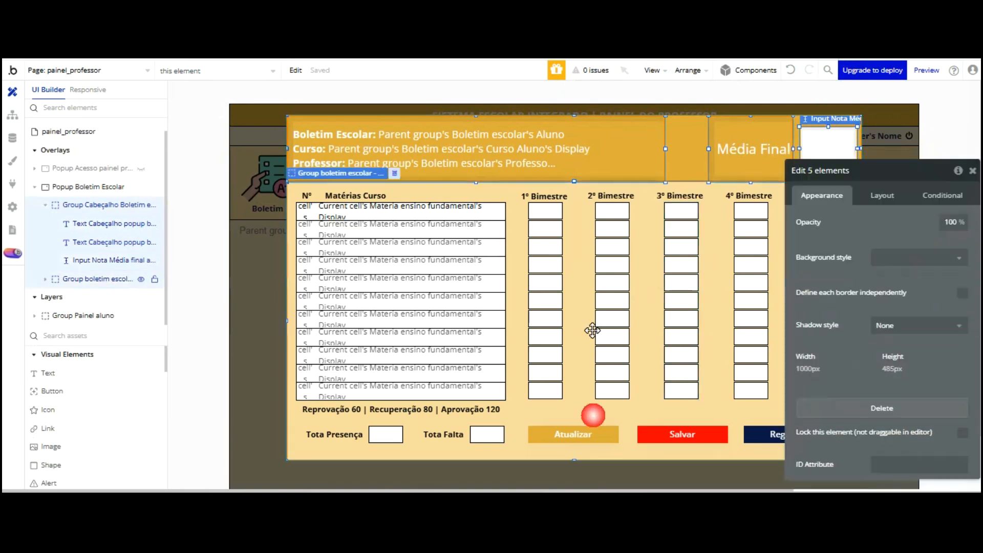
{"action": "right_click", "coordinate": [593, 331]}
{"action": "left_click", "coordinate": [621, 226]}
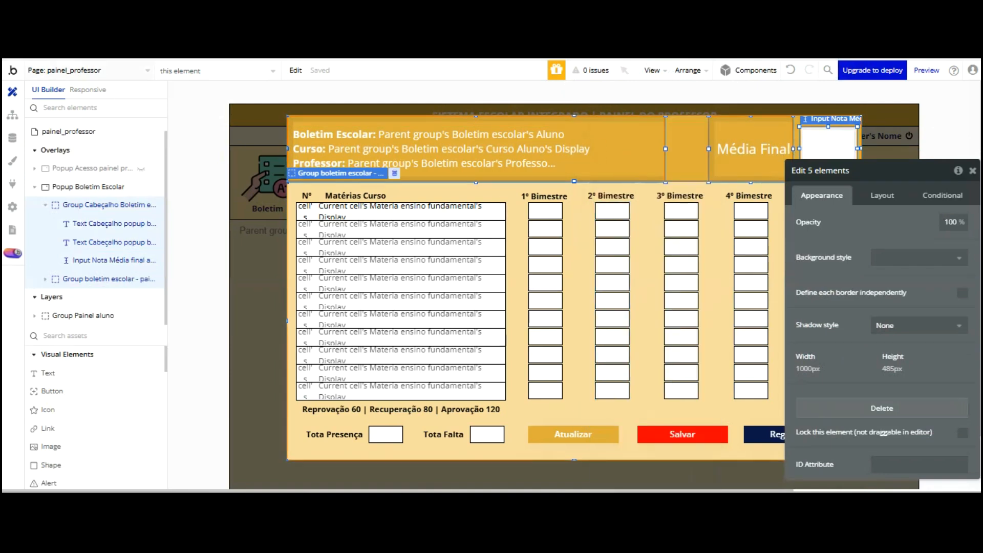
{"action": "left_click", "coordinate": [133, 75]}
{"action": "left_click", "coordinate": [105, 136]}
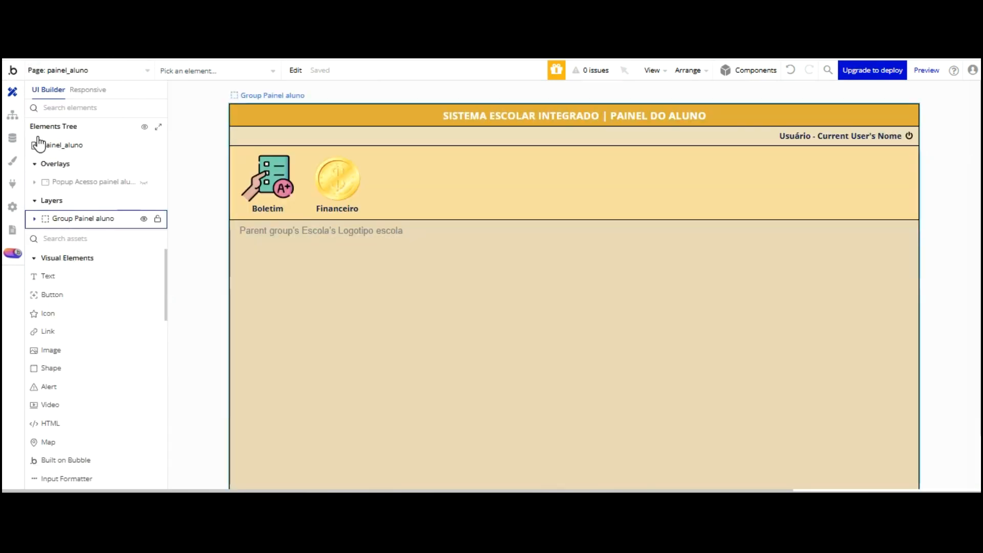
Expand Group Painel aluno > Group corpo in the Elements Tree and unhide Group Boletim Aluno
{"action": "left_click", "coordinate": [54, 219]}
{"action": "left_click", "coordinate": [92, 311]}
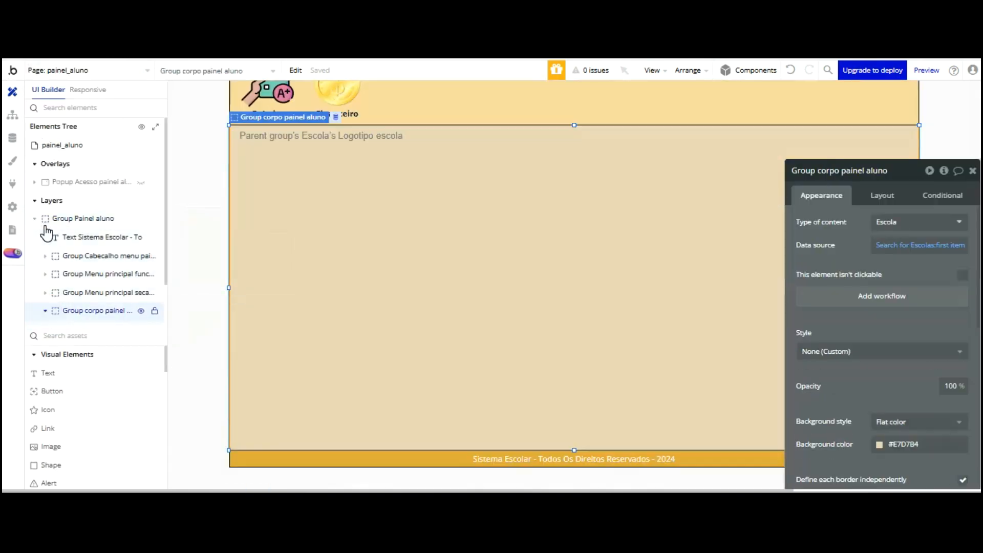
{"action": "left_click", "coordinate": [141, 297]}
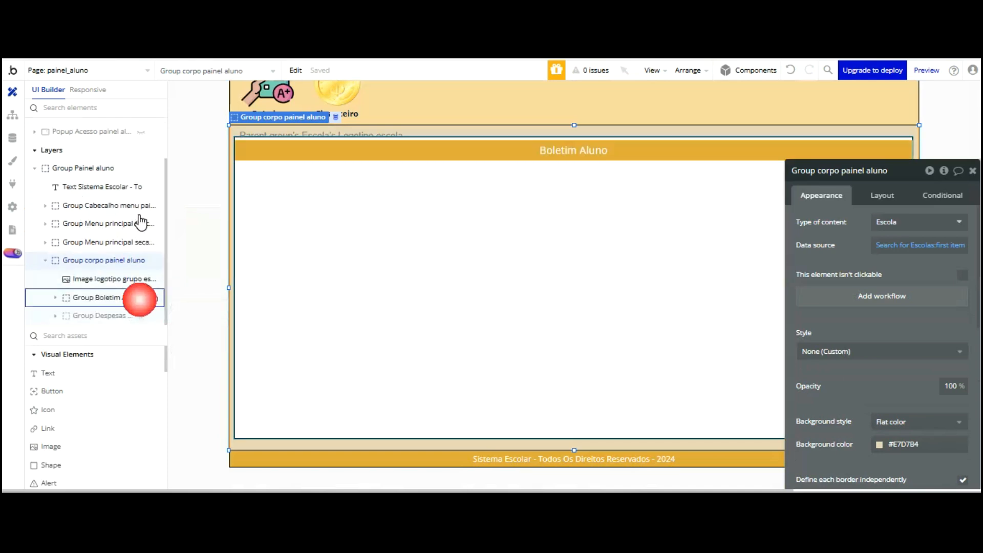
Rearrange the Despesas Aluno group through its right-click actions menu
{"action": "right_click", "coordinate": [281, 177]}
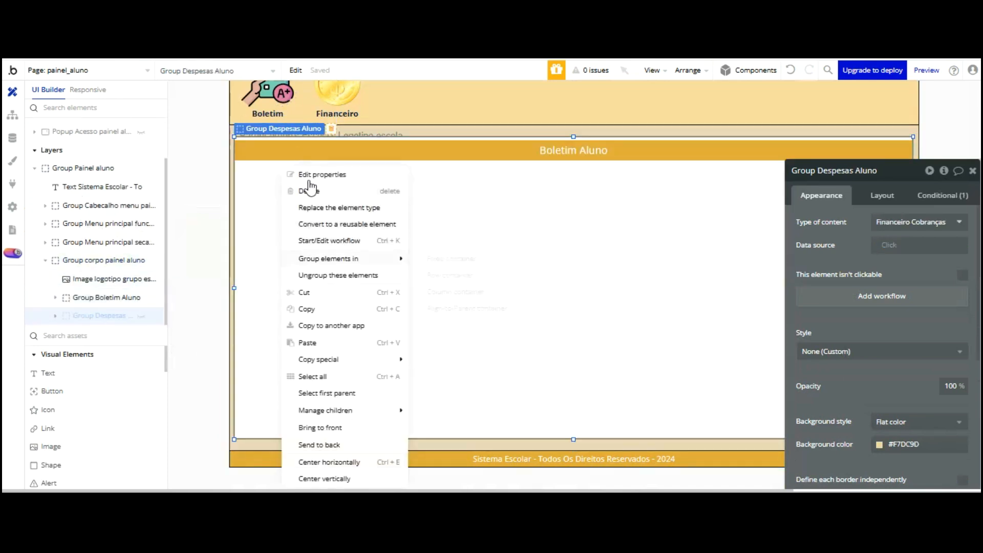
{"action": "left_click", "coordinate": [314, 273]}
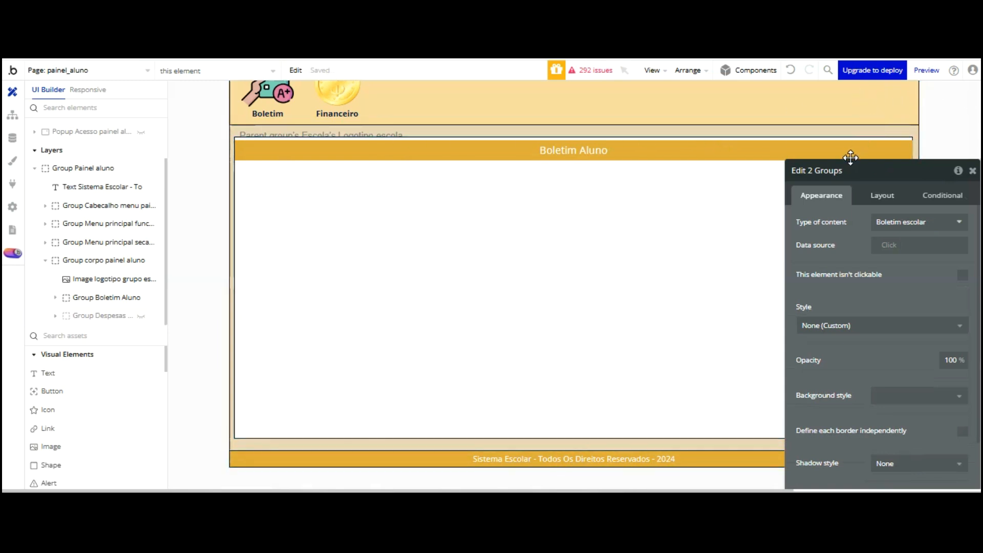
{"action": "left_click_drag", "start_coordinate": [851, 165], "coordinate": [981, 145]}
{"action": "right_click", "coordinate": [416, 167]}
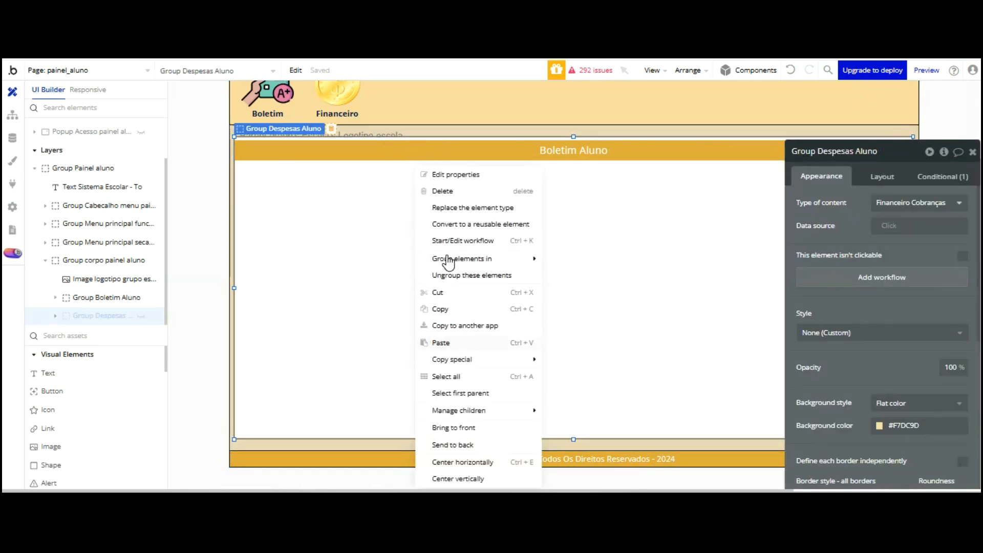
{"action": "left_click", "coordinate": [385, 215]}
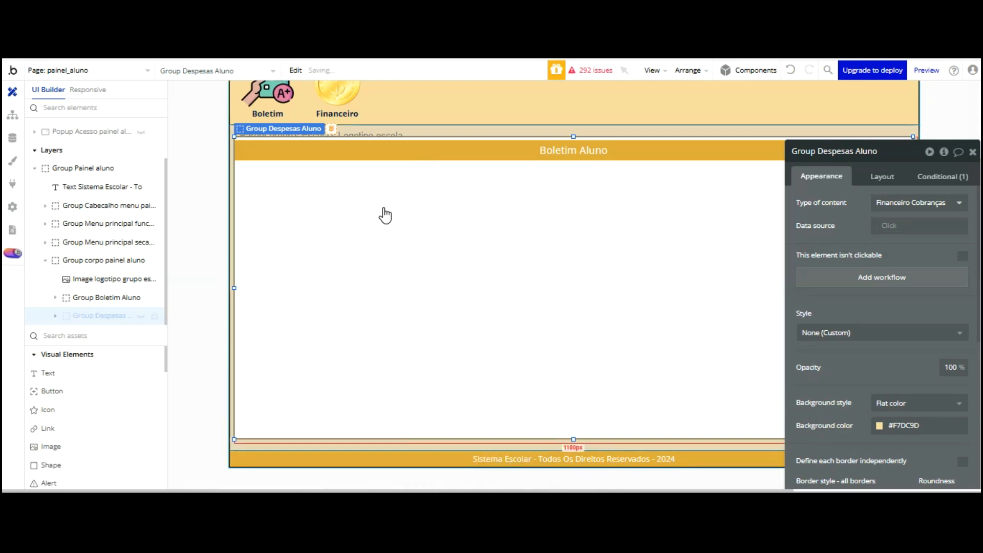
{"action": "left_click", "coordinate": [386, 215], "text": "shift"}
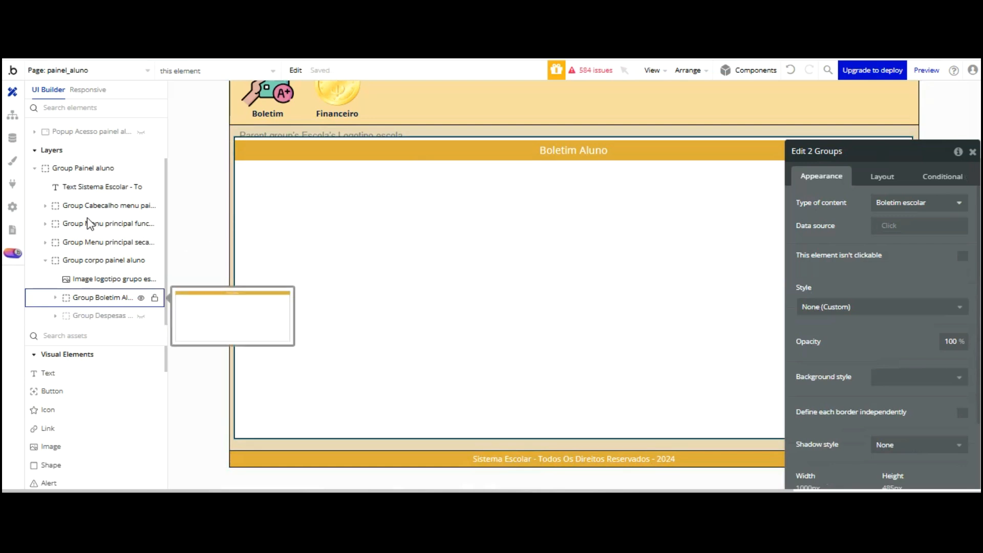
Check Group Boletim Aluno in the page preview, undo the last change, and reselect it
{"action": "left_click", "coordinate": [94, 297]}
{"action": "left_click", "coordinate": [55, 297]}
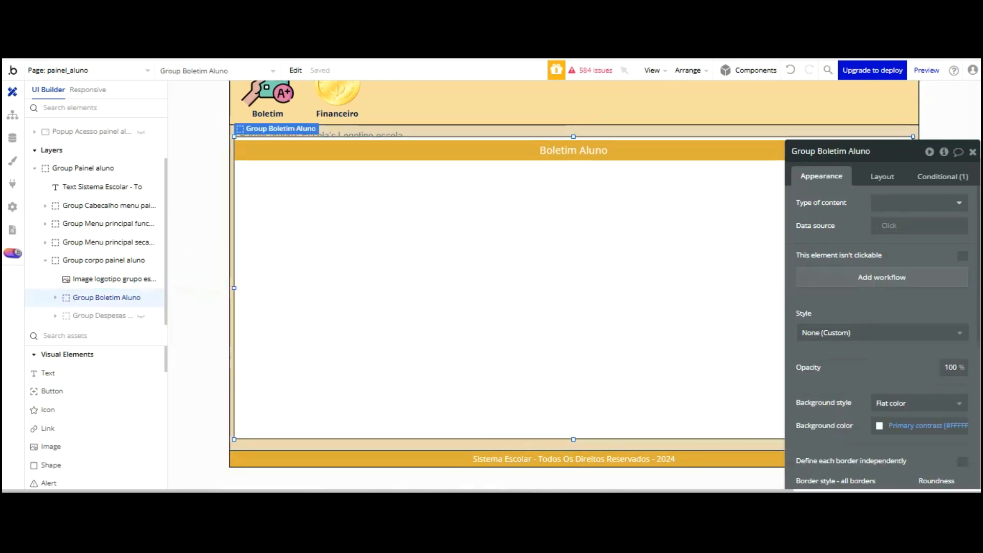
{"action": "left_click", "coordinate": [927, 70]}
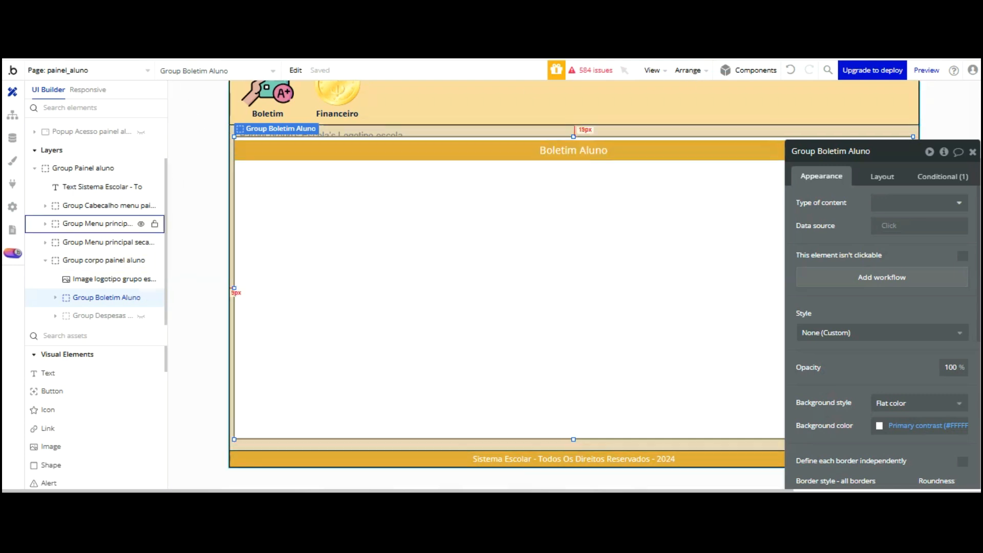
{"action": "left_click", "coordinate": [791, 70]}
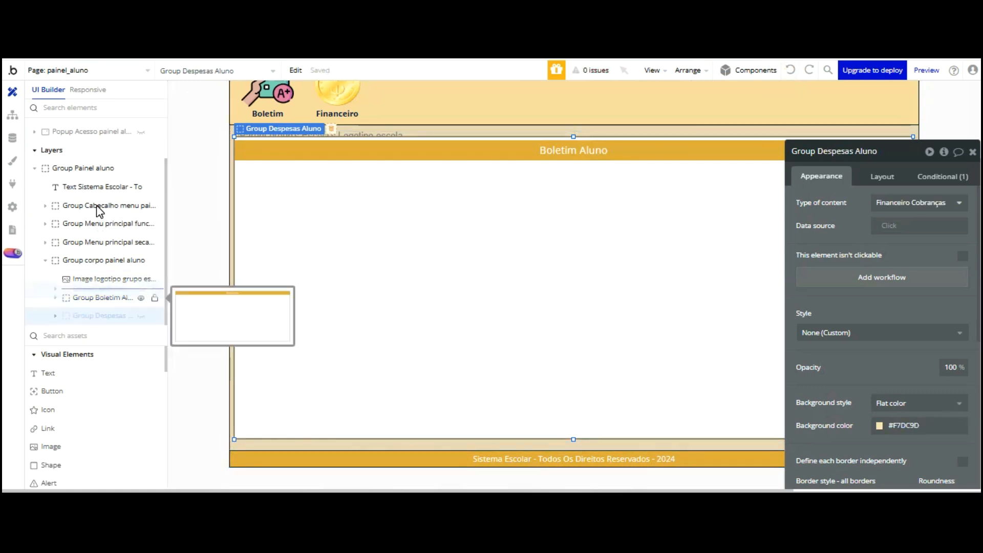
{"action": "left_click", "coordinate": [100, 316]}
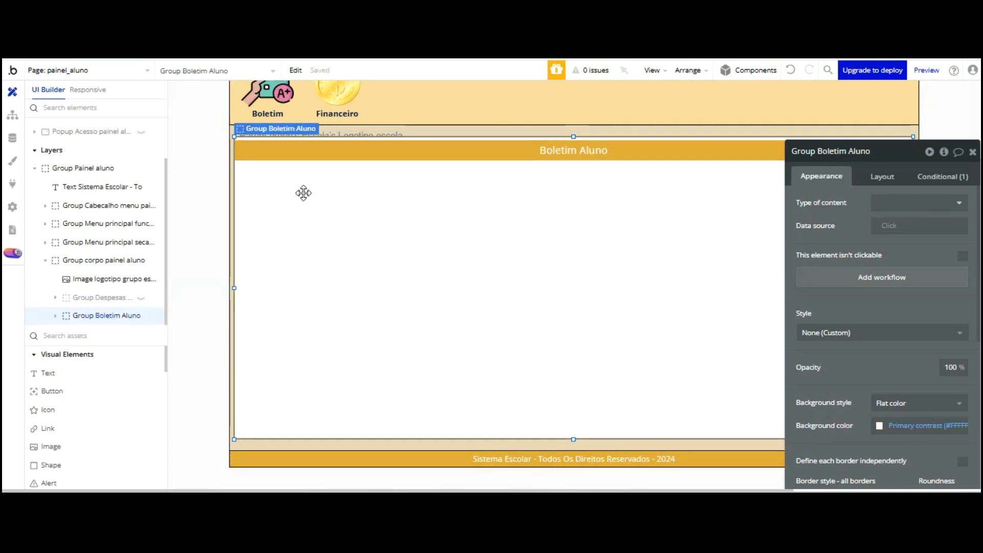
Paste the copied report card into Group Boletim Aluno
{"action": "right_click", "coordinate": [375, 165]}
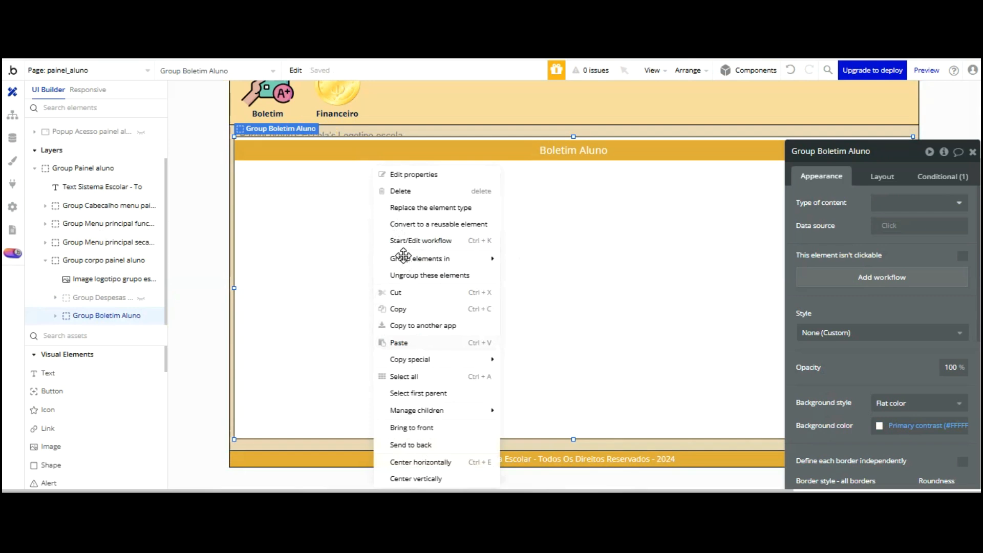
{"action": "left_click", "coordinate": [410, 275]}
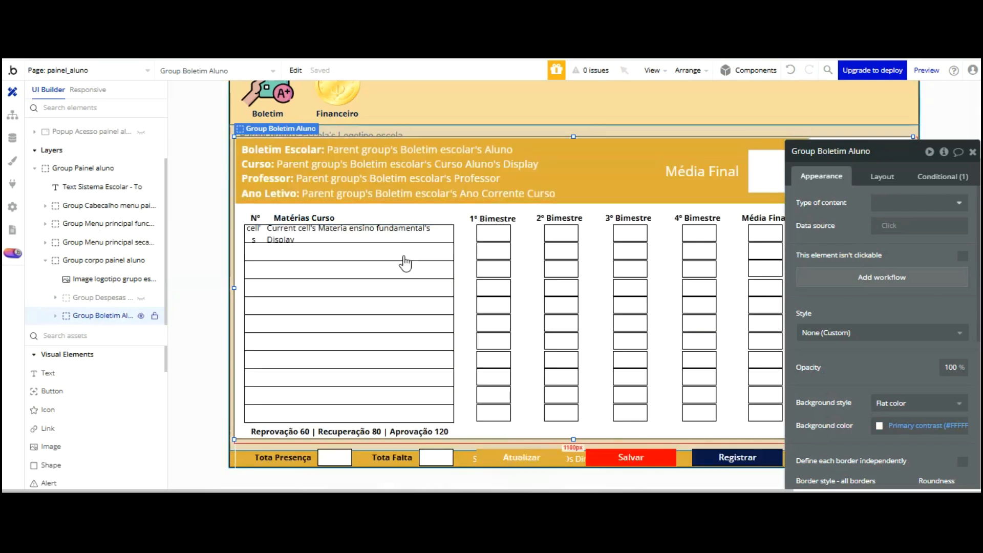
{"action": "left_click_drag", "start_coordinate": [833, 151], "coordinate": [977, 140]}
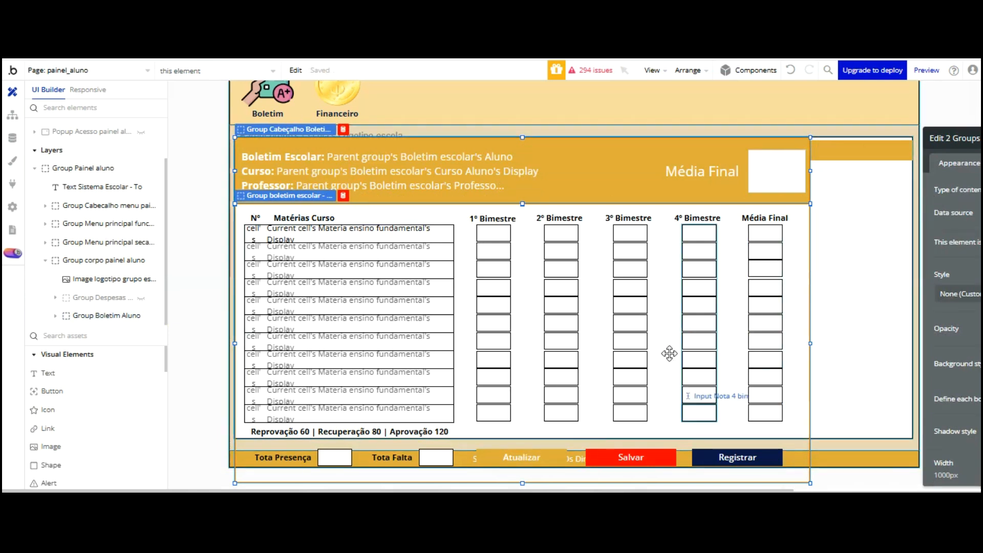
Delete the Tota Presença and Tota Falta labels and their inputs
{"action": "left_click", "coordinate": [432, 374]}
{"action": "left_click", "coordinate": [393, 458], "text": "shift"}
{"action": "left_click", "coordinate": [318, 457], "text": "shift"}
{"action": "left_click", "coordinate": [299, 457], "text": "shift"}
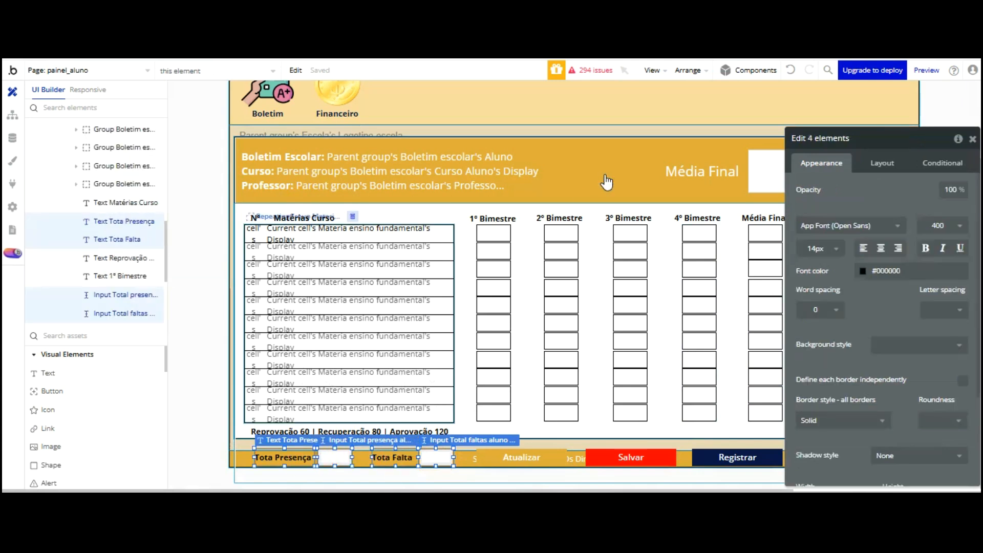
{"action": "left_click_drag", "start_coordinate": [819, 108], "coordinate": [977, 111]}
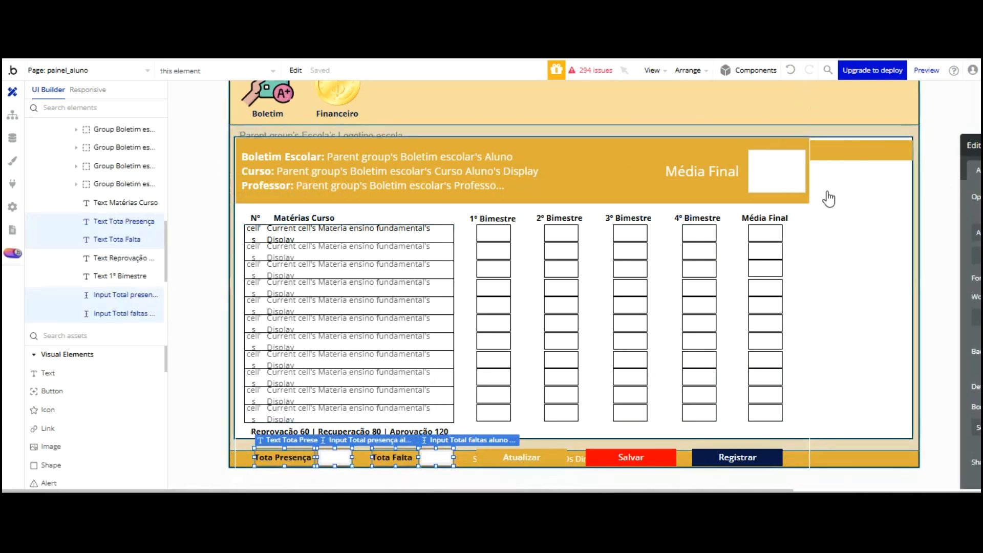
{"action": "right_click", "coordinate": [403, 373]}
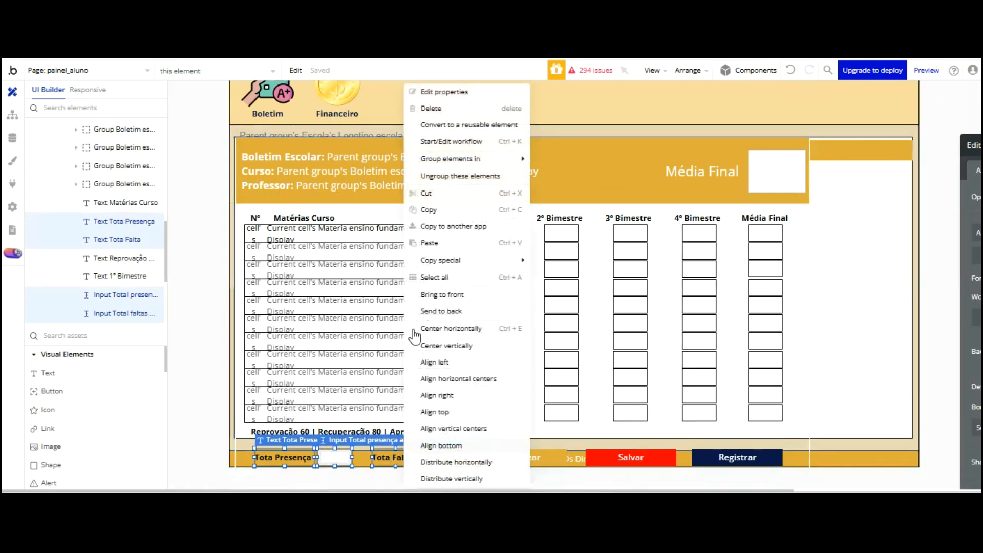
{"action": "left_click", "coordinate": [429, 108]}
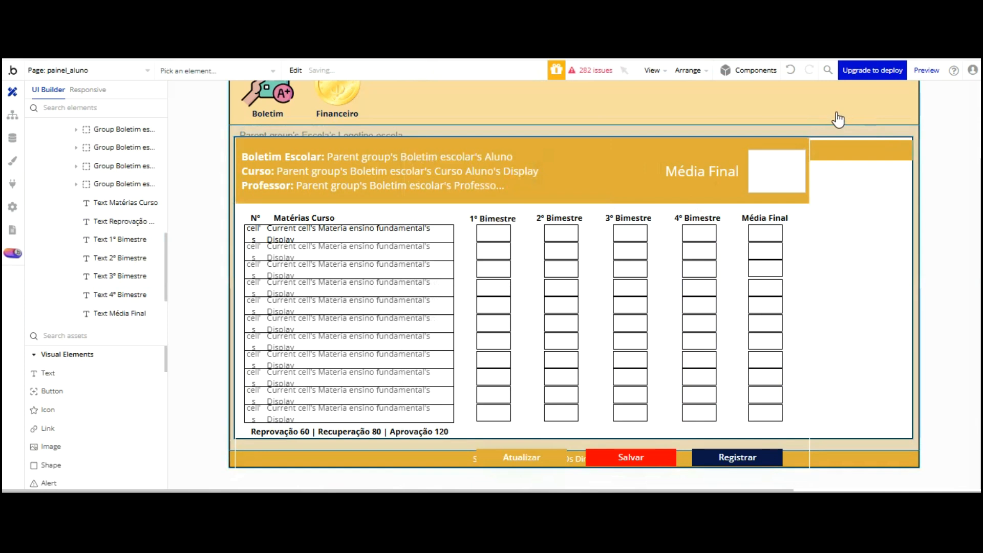
Widen the pasted grade table group out to the panel's edge
{"action": "double_click", "coordinate": [803, 206]}
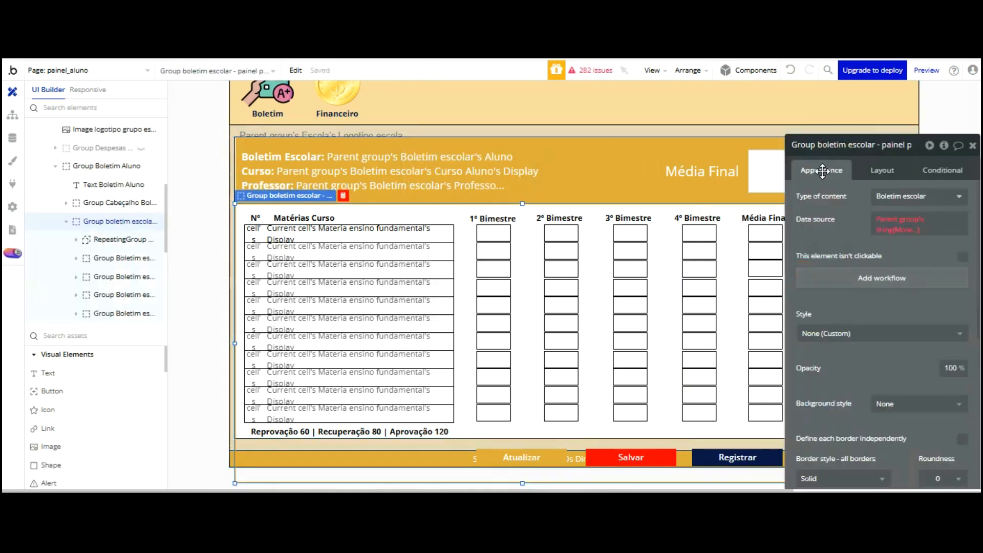
{"action": "left_click_drag", "start_coordinate": [826, 172], "coordinate": [976, 151]}
{"action": "left_click_drag", "start_coordinate": [810, 259], "coordinate": [913, 244]}
{"action": "double_click", "coordinate": [891, 257]}
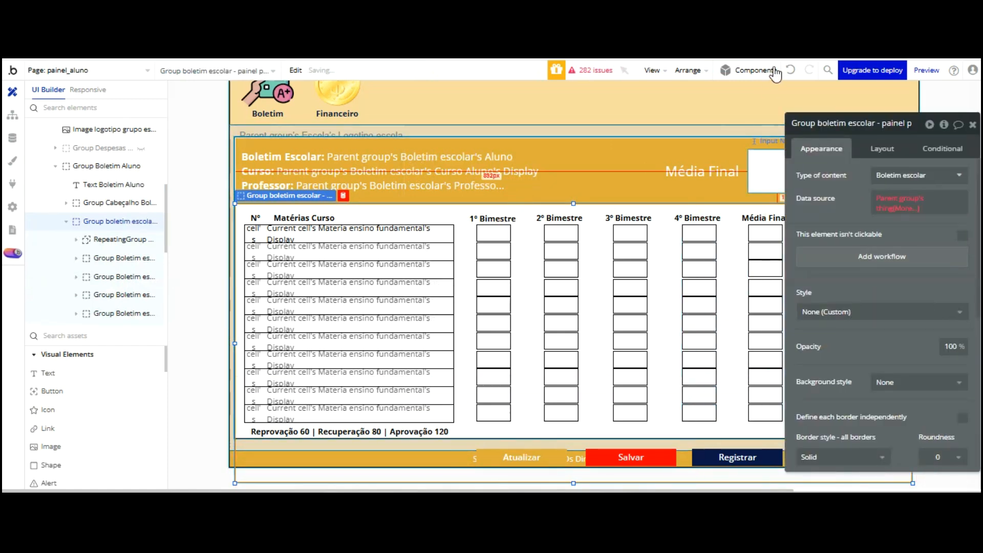
{"action": "left_click", "coordinate": [791, 70]}
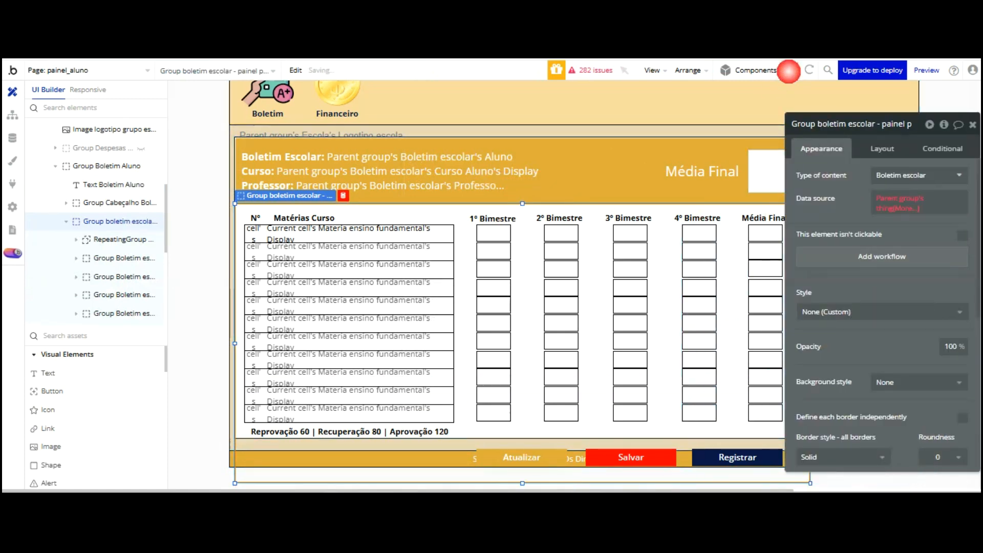
{"action": "left_click_drag", "start_coordinate": [834, 125], "coordinate": [40, 98]}
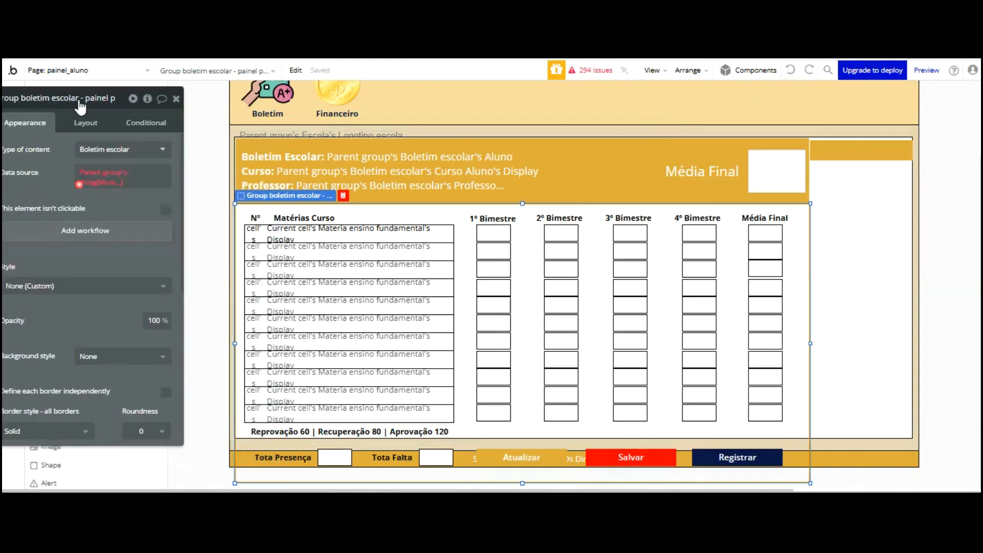
{"action": "left_click_drag", "start_coordinate": [809, 258], "coordinate": [912, 247]}
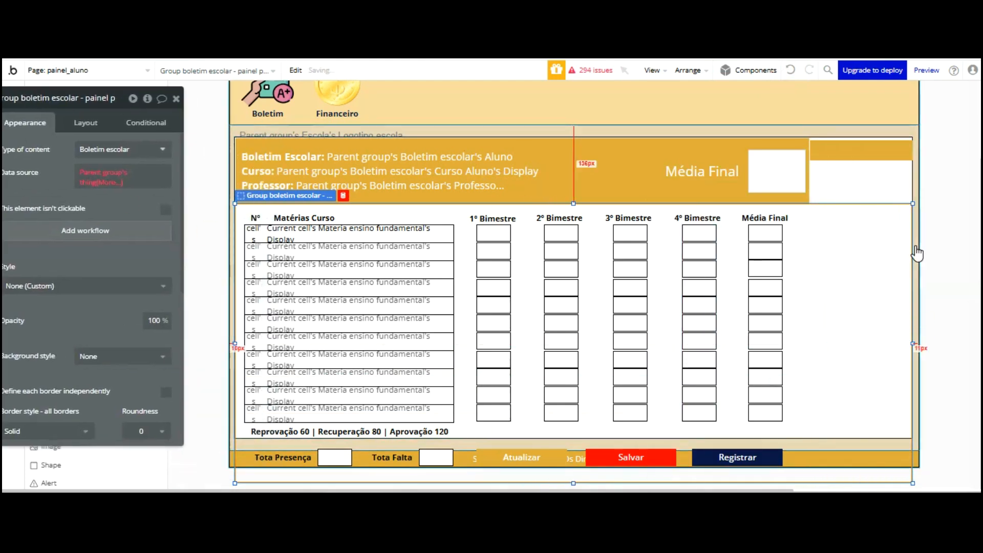
Delete the Salvar, Atualizar and Registrar footer buttons
{"action": "left_click", "coordinate": [606, 374]}
{"action": "key", "text": "Delete"}
{"action": "left_click", "coordinate": [555, 454]}
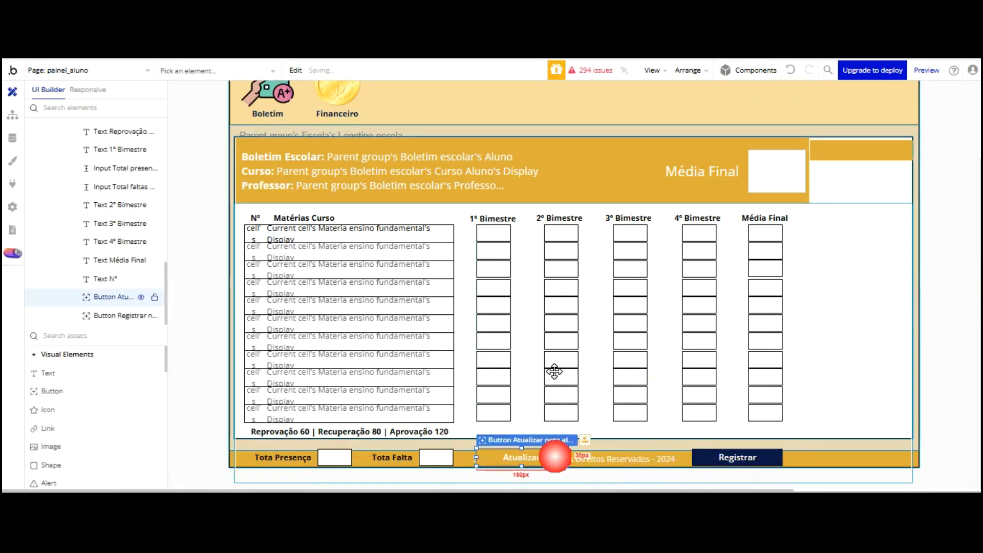
{"action": "key", "text": "Delete"}
{"action": "left_click", "coordinate": [713, 447]}
{"action": "left_click", "coordinate": [713, 455]}
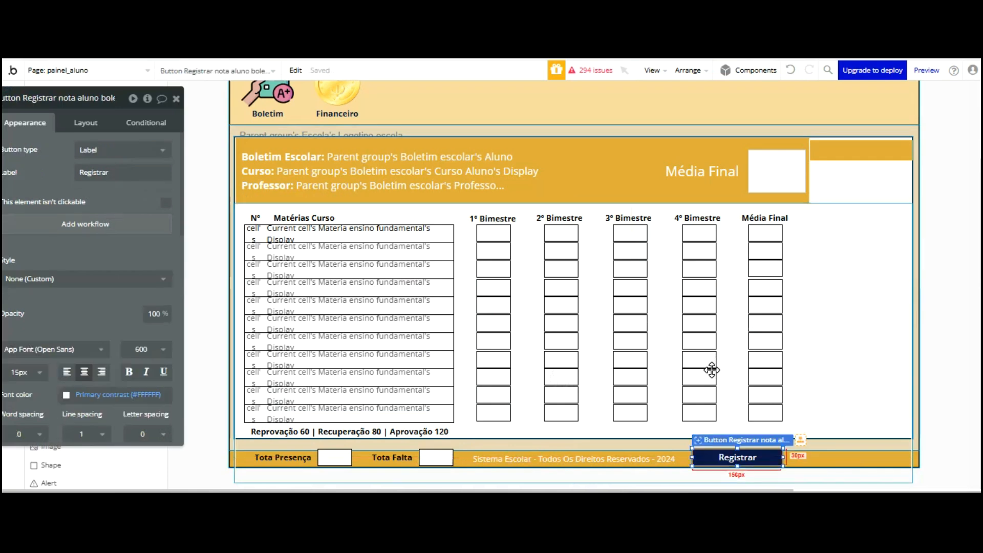
{"action": "key", "text": "Delete"}
Move the Tota Presença and Tota Falta labels and boxes beside the grades table
{"action": "left_click", "coordinate": [434, 457]}
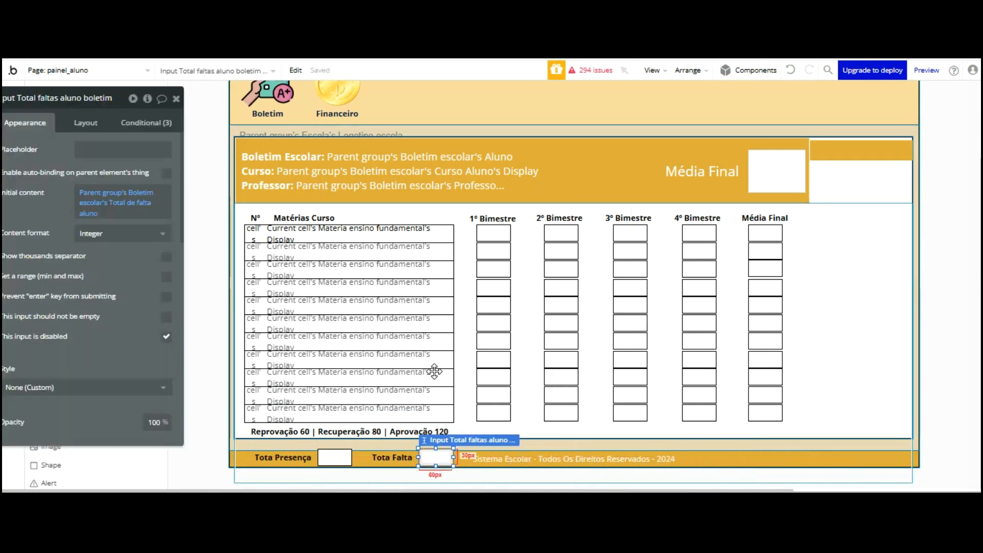
{"action": "left_click", "coordinate": [391, 458], "text": "shift"}
{"action": "left_click_drag", "start_coordinate": [392, 458], "coordinate": [855, 200]}
{"action": "mouse_move", "coordinate": [287, 377]}
{"action": "left_mouse_down"}
{"action": "mouse_move", "coordinate": [853, 149]}
{"action": "mouse_move", "coordinate": [854, 176]}
{"action": "left_mouse_up"}
{"action": "left_click_drag", "start_coordinate": [335, 458], "coordinate": [852, 181]}
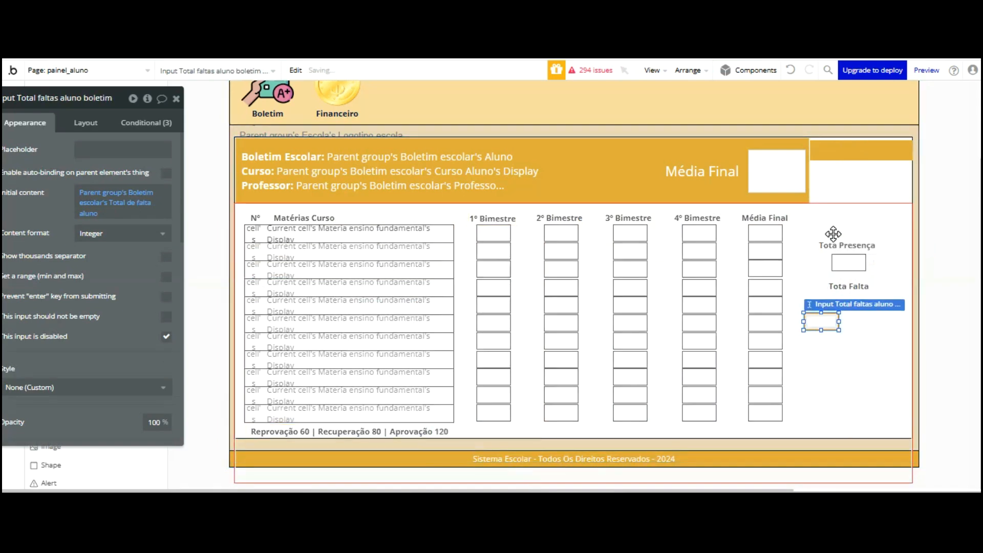
{"action": "left_click_drag", "start_coordinate": [834, 230], "coordinate": [820, 256]}
{"action": "left_click", "coordinate": [815, 212]}
{"action": "left_click", "coordinate": [820, 335]}
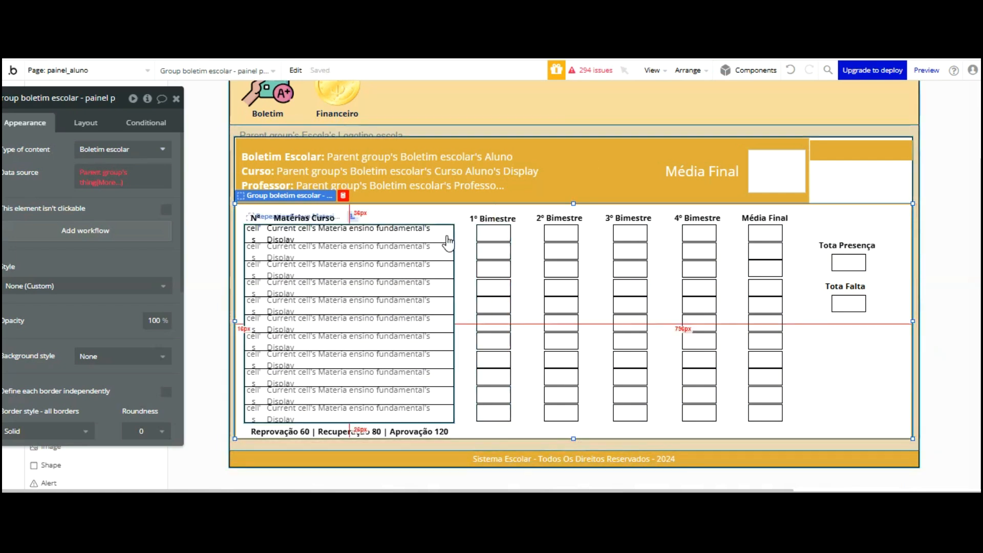
Set the report-card header group's background to white (Surface)
{"action": "left_click", "coordinate": [634, 174]}
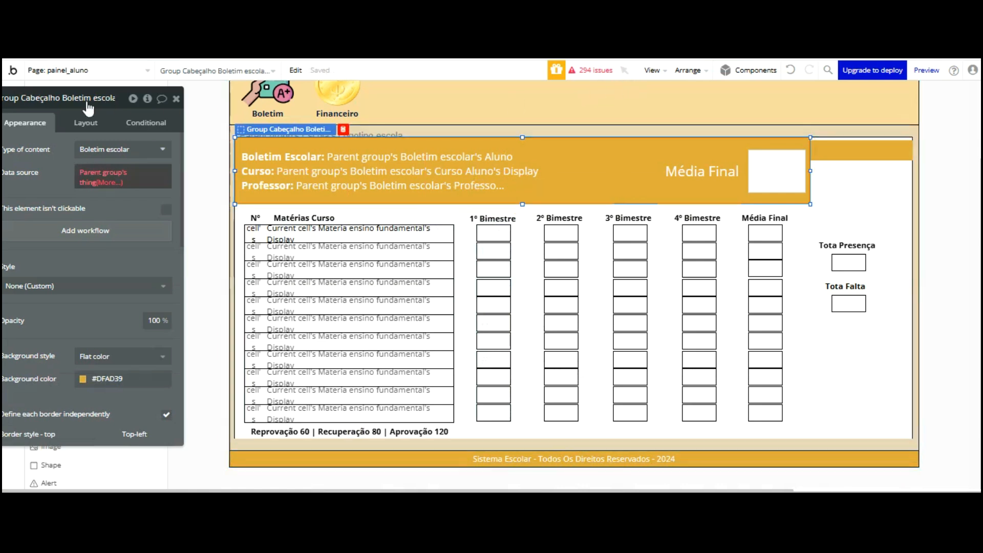
{"action": "left_click_drag", "start_coordinate": [87, 121], "coordinate": [182, 121]}
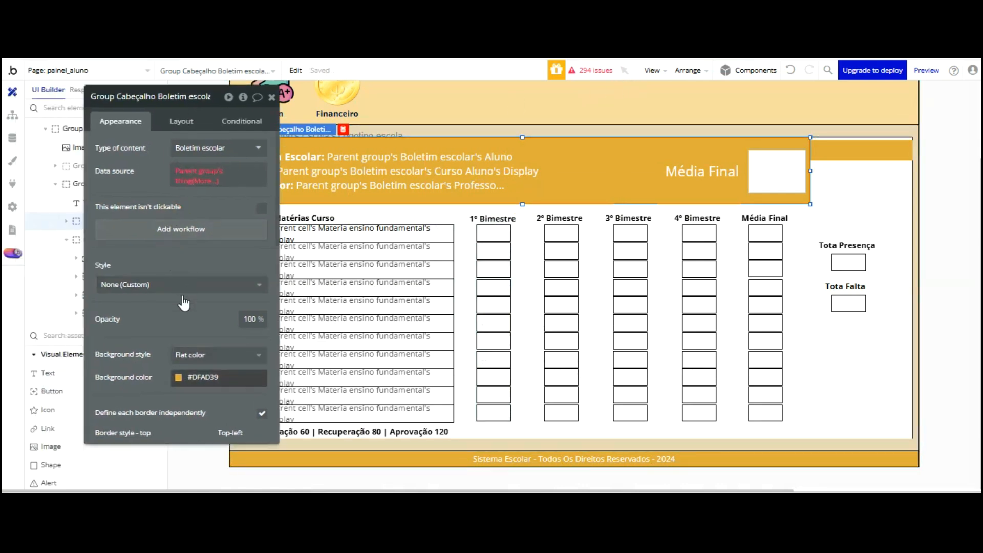
{"action": "left_click", "coordinate": [178, 378]}
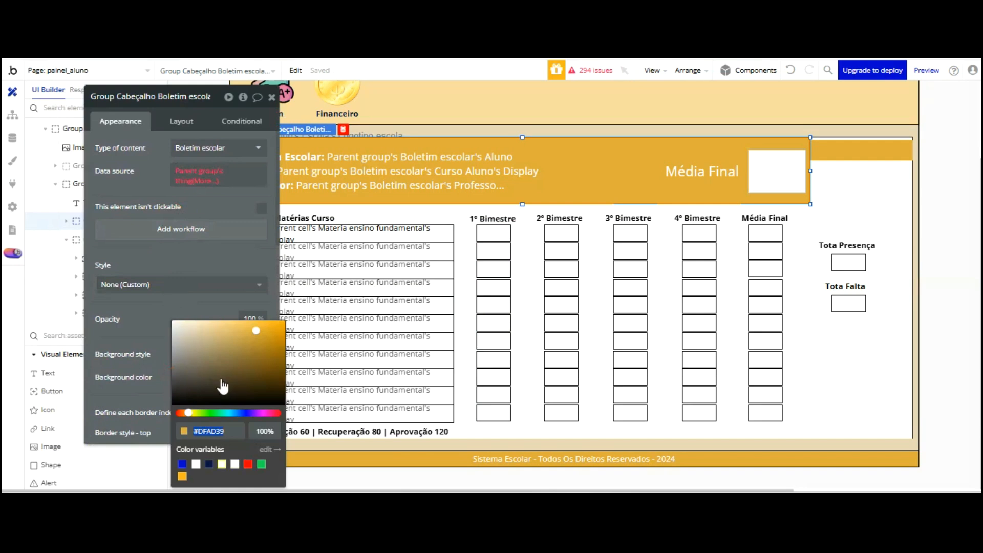
{"action": "left_click", "coordinate": [221, 464]}
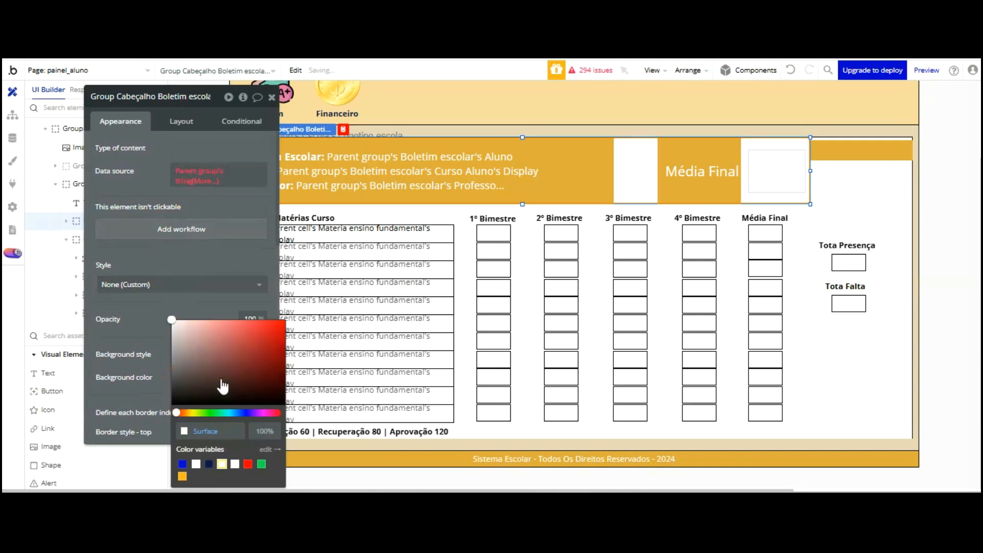
Recolour all four header text lines black in the Rich text editor and save
{"action": "left_click", "coordinate": [605, 169]}
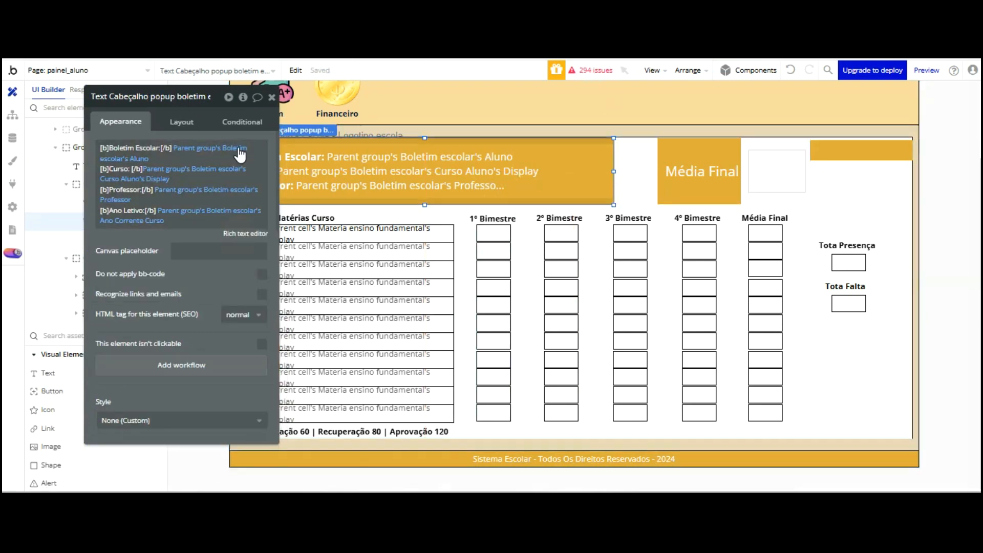
{"action": "left_click", "coordinate": [245, 234]}
{"action": "left_click_drag", "start_coordinate": [544, 194], "coordinate": [282, 163]}
{"action": "left_click", "coordinate": [513, 151]}
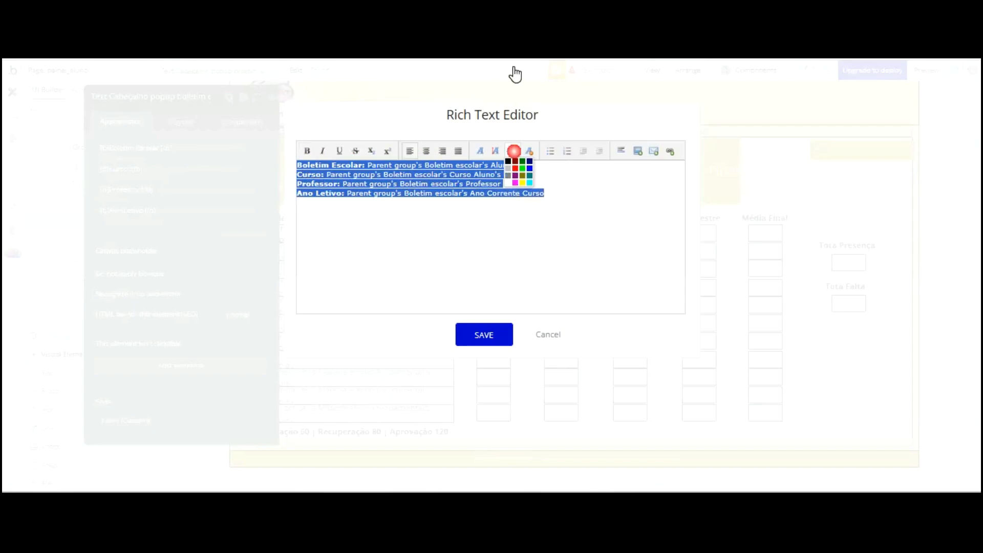
{"action": "left_click", "coordinate": [508, 160]}
{"action": "left_click", "coordinate": [487, 331]}
Set the header text element's background to white (Surface)
{"action": "scroll", "coordinate": [198, 235], "scroll_direction": "down", "scroll_amount": 5}
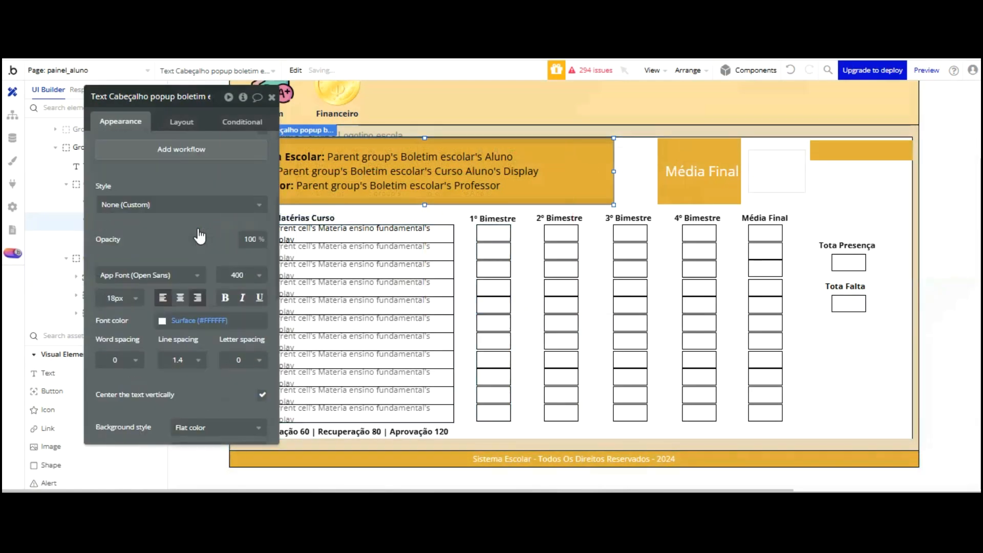
{"action": "scroll", "coordinate": [183, 256], "scroll_direction": "down", "scroll_amount": 3}
{"action": "left_click", "coordinate": [179, 306]}
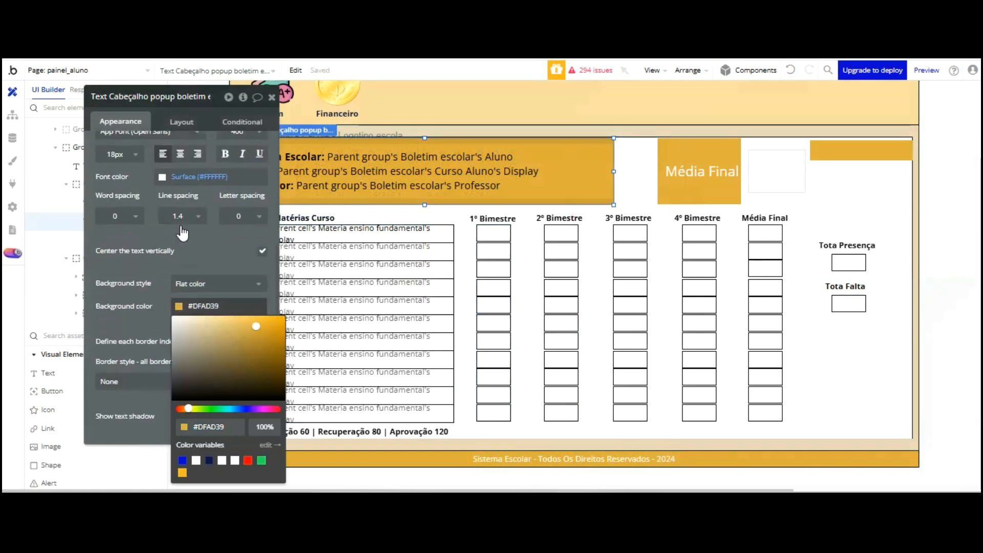
{"action": "left_click", "coordinate": [222, 461]}
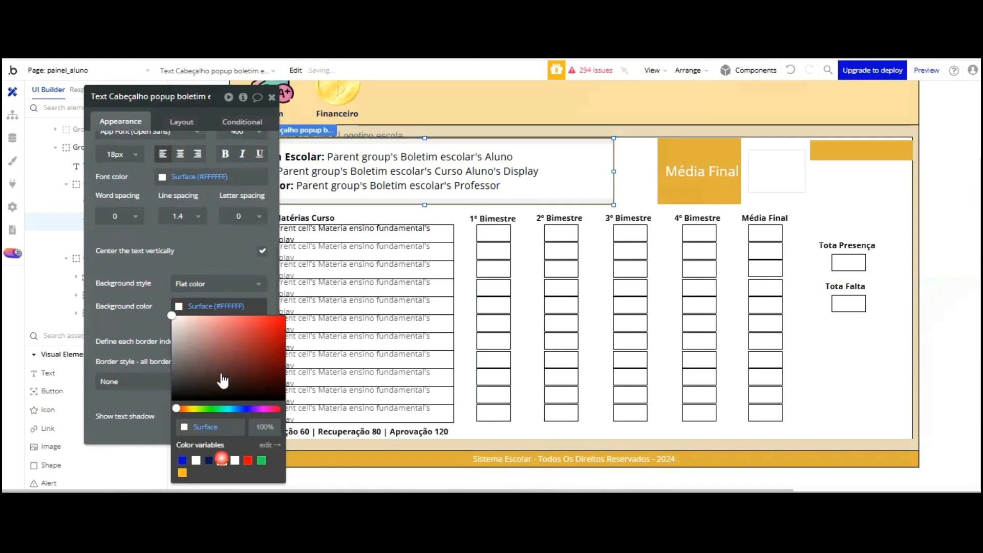
{"action": "left_click", "coordinate": [213, 159]}
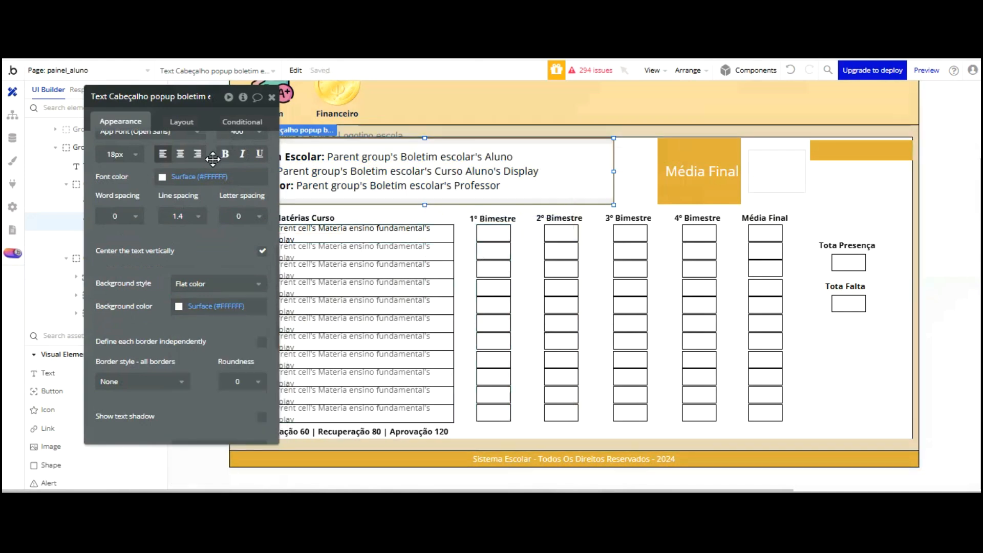
Set the header text's bottom, left and right padding to 0 and shift it slightly down-right
{"action": "left_click", "coordinate": [180, 121]}
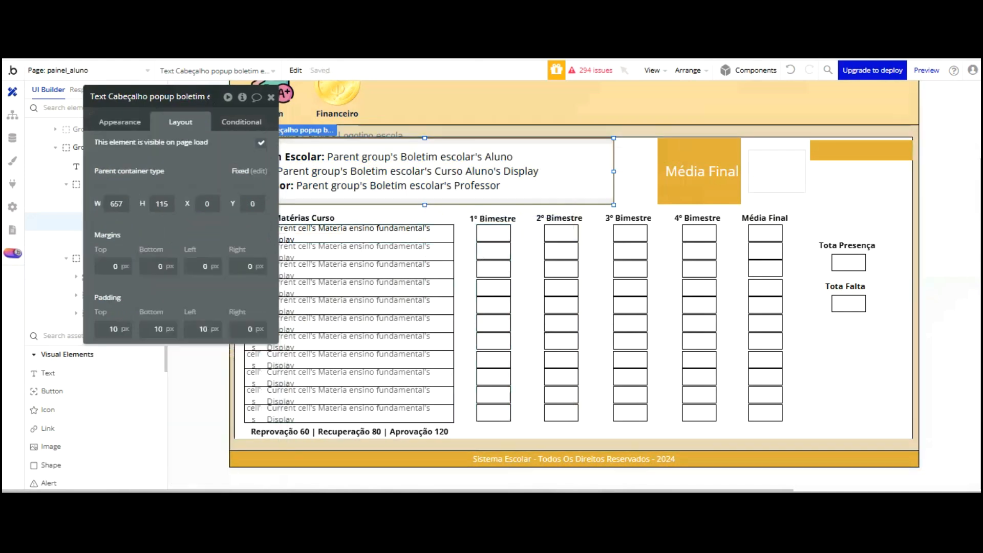
{"action": "left_click", "coordinate": [106, 322]}
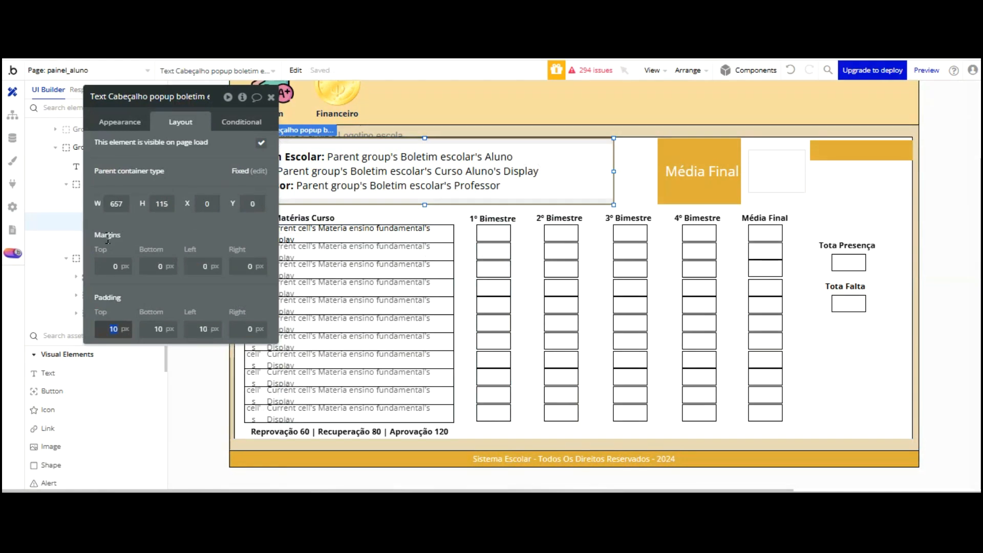
{"action": "key", "text": "Tab"}
{"action": "type", "text": "0"}
{"action": "key", "text": "Tab"}
{"action": "type", "text": "0"}
{"action": "key", "text": "Tab"}
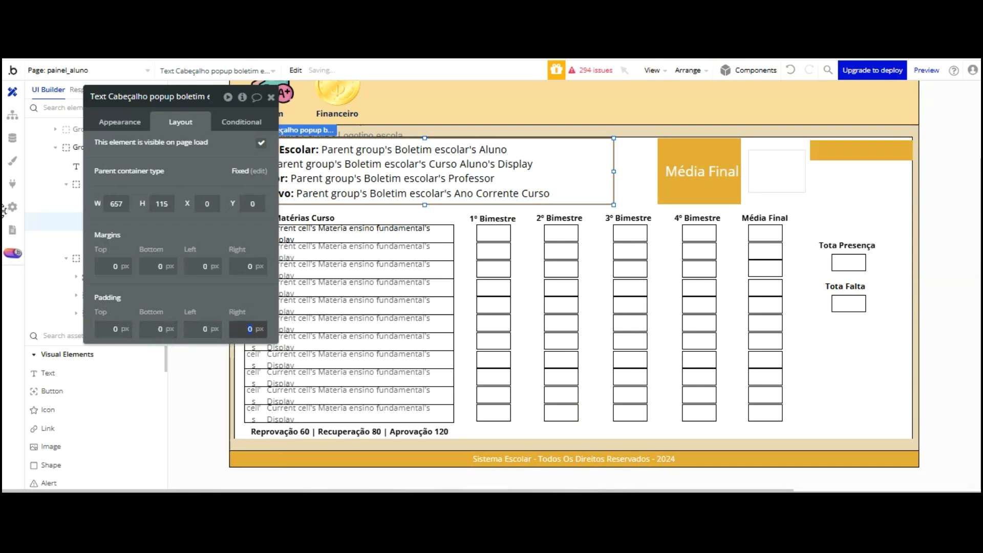
{"action": "left_click_drag", "start_coordinate": [176, 152], "coordinate": [101, 146]}
{"action": "left_click_drag", "start_coordinate": [277, 96], "coordinate": [284, 105]}
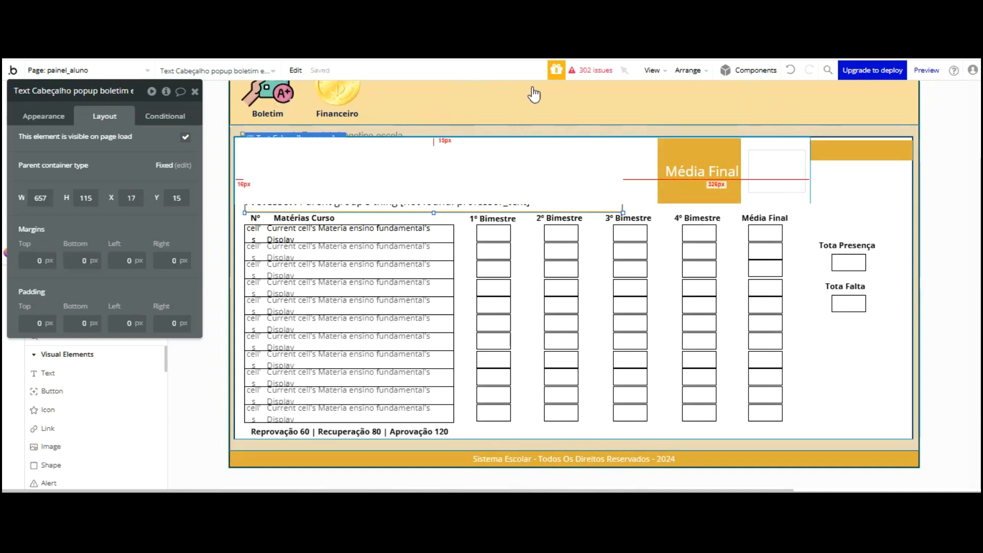
Undo the text move, place the final-average box above Tota Presença, delete Média Final, narrow the header
{"action": "left_click", "coordinate": [790, 70]}
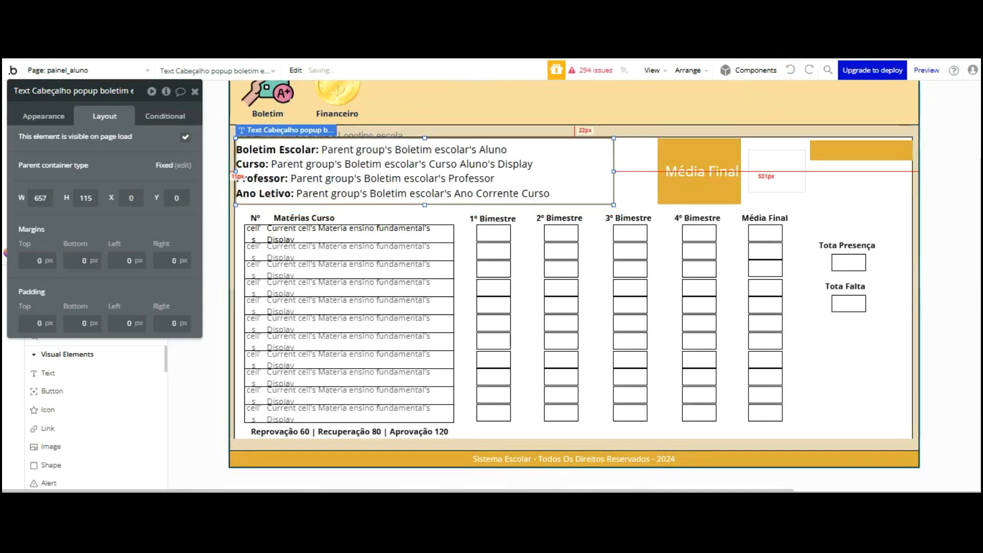
{"action": "left_click_drag", "start_coordinate": [774, 94], "coordinate": [860, 116]}
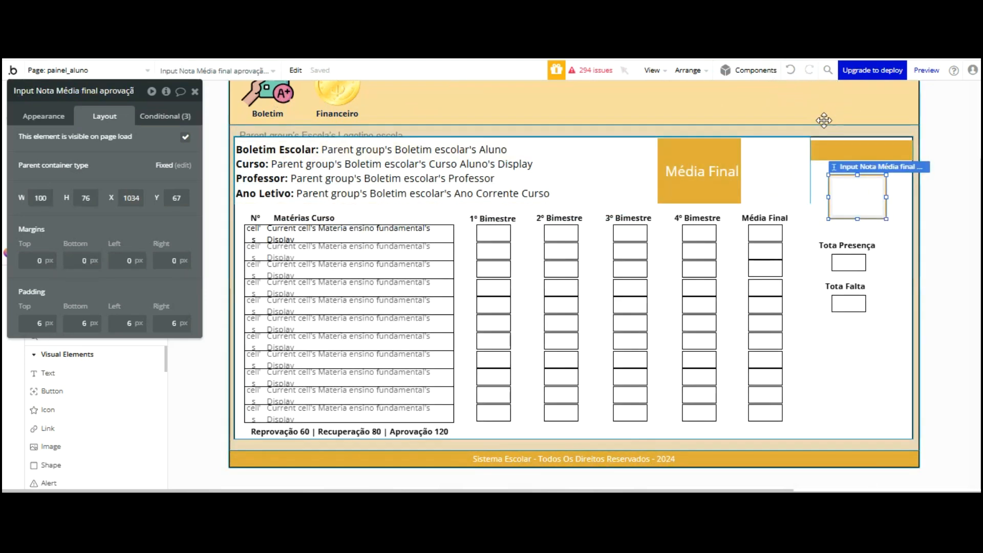
{"action": "left_click", "coordinate": [714, 168]}
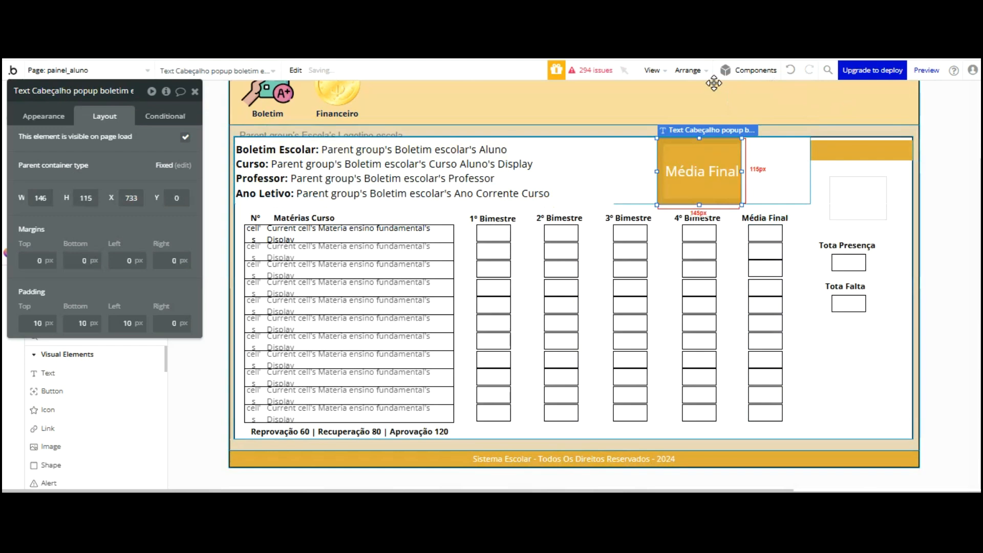
{"action": "key", "text": "Delete"}
{"action": "left_click", "coordinate": [735, 169]}
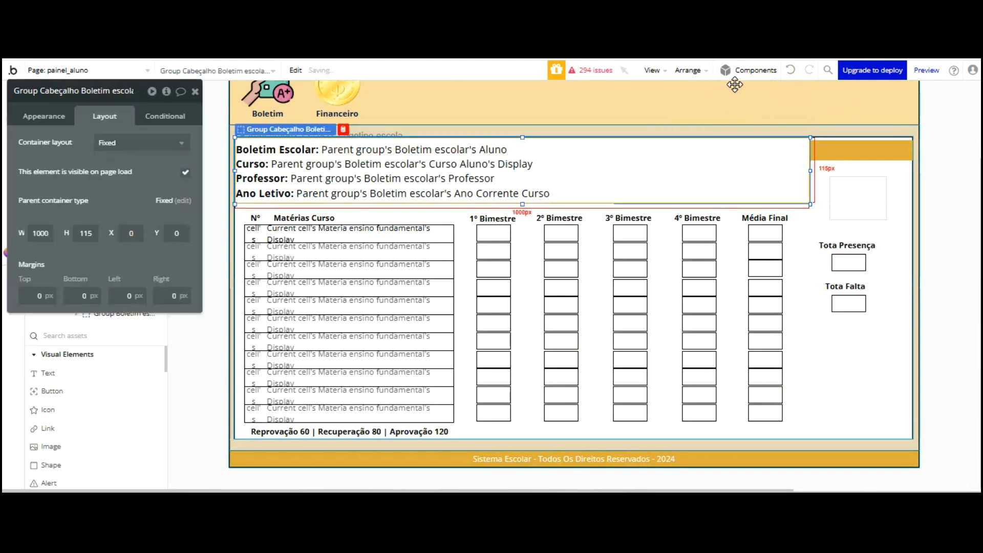
{"action": "left_click_drag", "start_coordinate": [810, 85], "coordinate": [559, 90]}
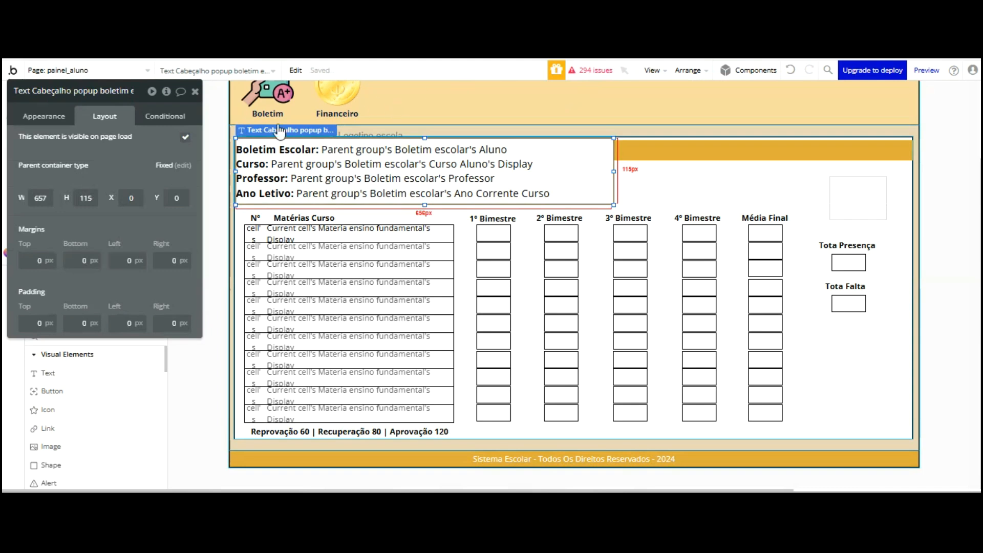
Change the header text font size from 18 to 14 and shrink its box from top and right
{"action": "left_click", "coordinate": [43, 117]}
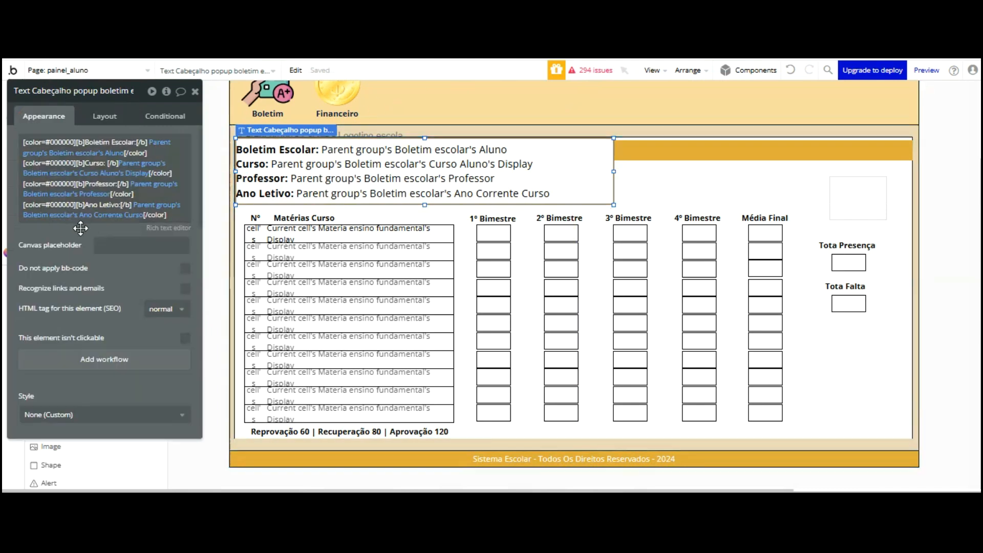
{"action": "scroll", "coordinate": [77, 236], "scroll_direction": "down", "scroll_amount": 5}
{"action": "left_click", "coordinate": [37, 292]}
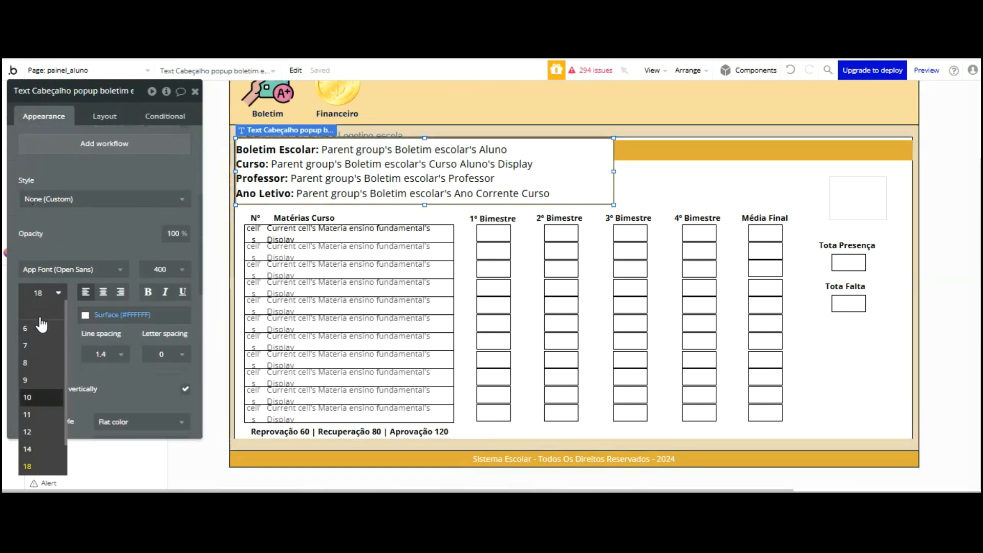
{"action": "left_click", "coordinate": [27, 449]}
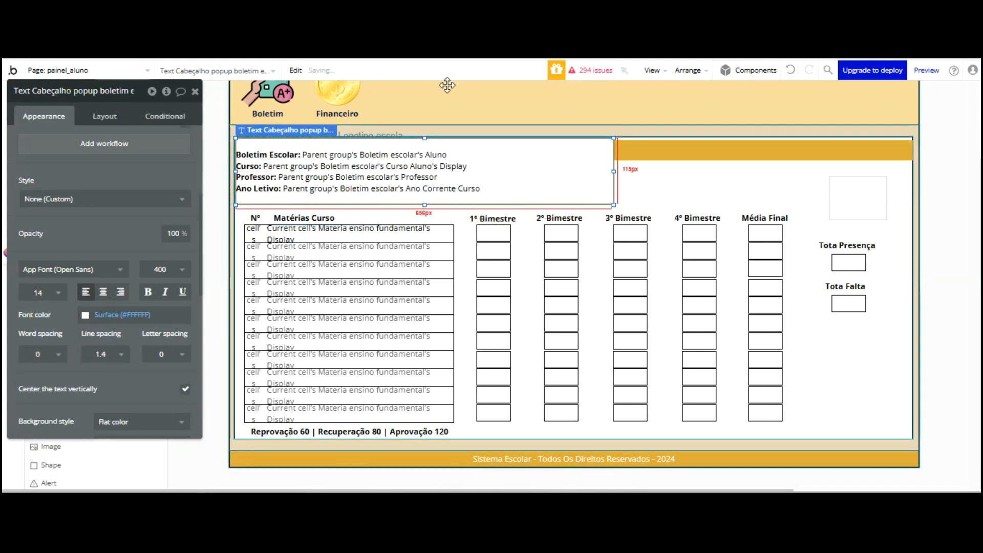
{"action": "left_click_drag", "start_coordinate": [424, 60], "coordinate": [466, 170]}
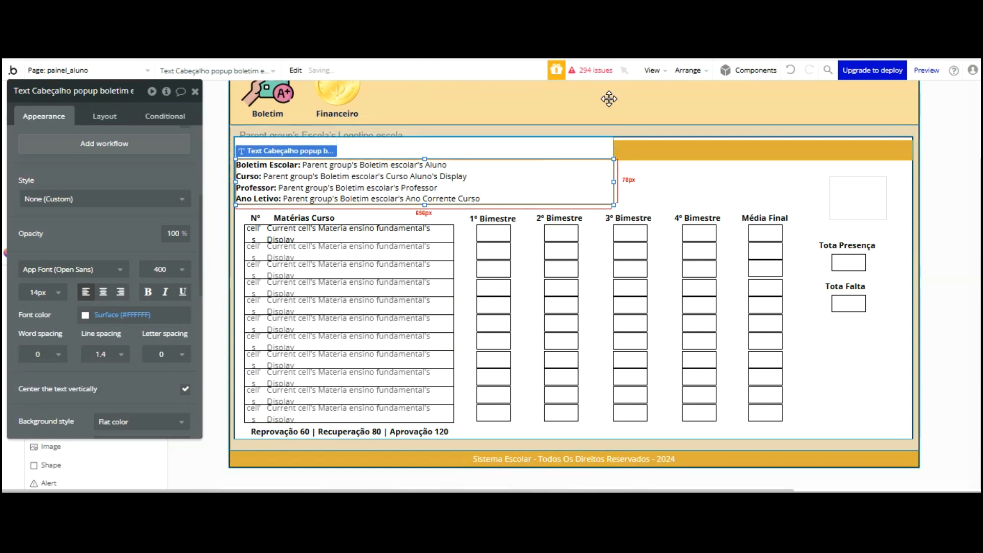
{"action": "left_click_drag", "start_coordinate": [612, 98], "coordinate": [484, 82]}
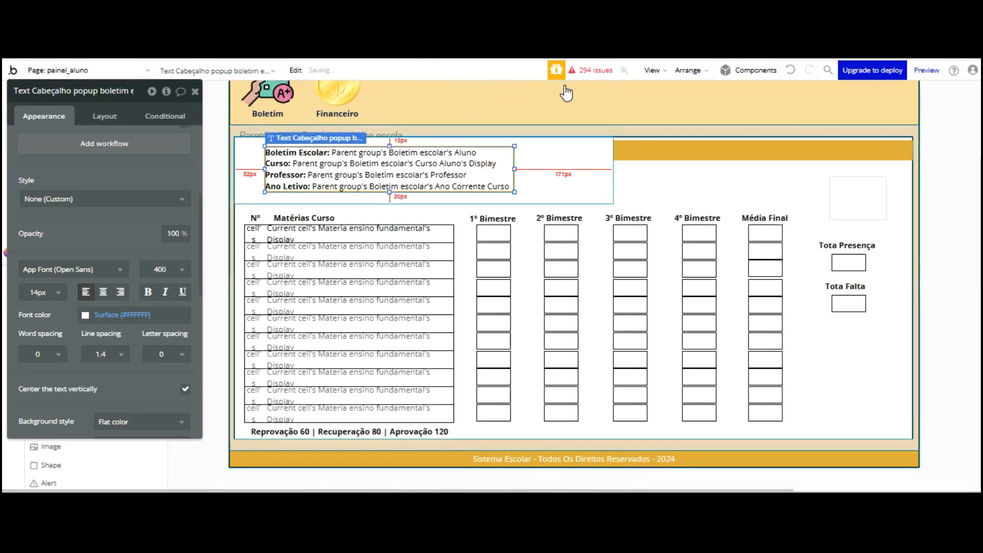
{"action": "left_click", "coordinate": [565, 167]}
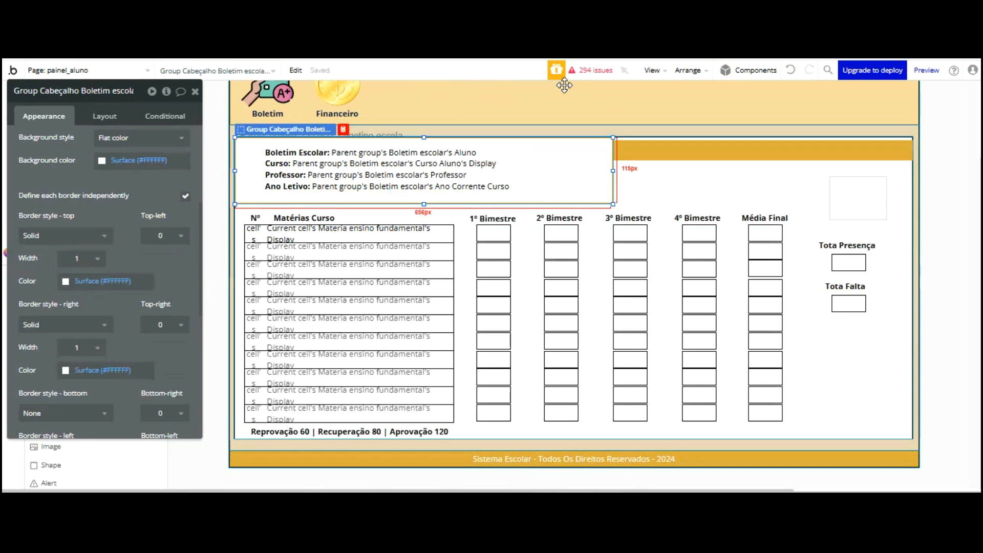
Nudge the header text up-left and make Group Cabeçalho Boletim narrower
{"action": "left_click", "coordinate": [466, 85]}
{"action": "key", "text": "shift+Left"}
{"action": "key", "text": "shift+Left"}
{"action": "key", "text": "shift+Left"}
{"action": "key", "text": "shift+Left"}
{"action": "key", "text": "shift+Left"}
{"action": "key", "text": "shift+Left"}
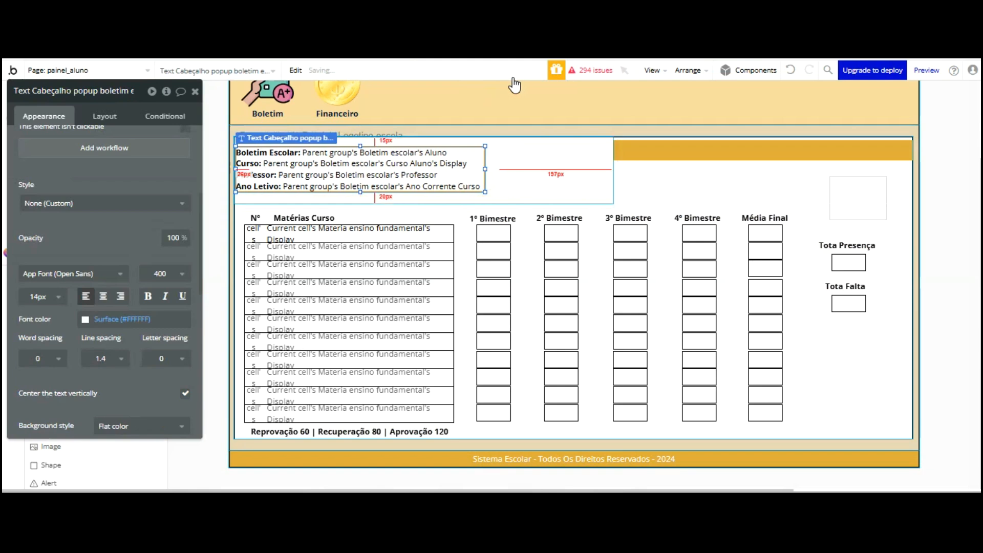
{"action": "key", "text": "shift+Up"}
{"action": "key", "text": "shift+Up"}
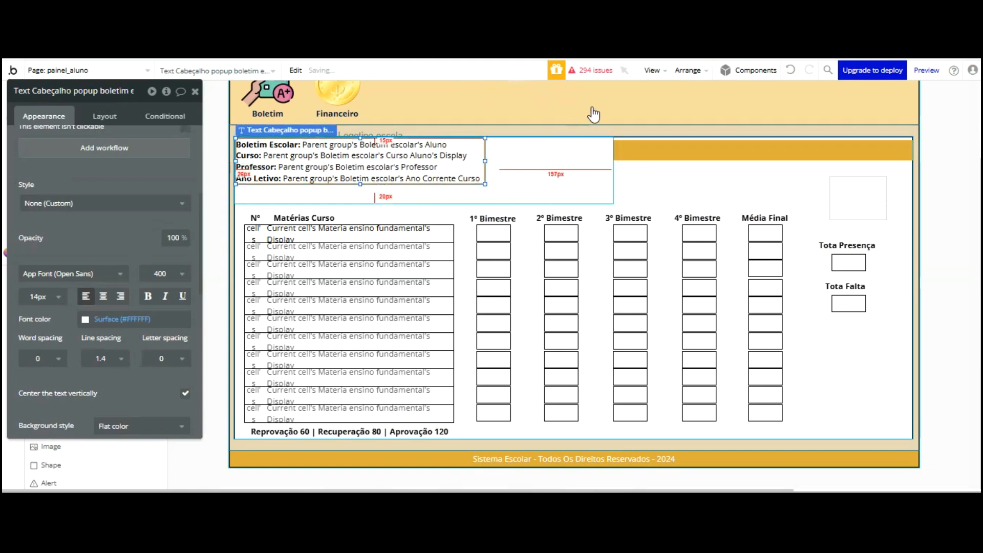
{"action": "left_click", "coordinate": [614, 169]}
{"action": "left_click_drag", "start_coordinate": [610, 88], "coordinate": [581, 93]}
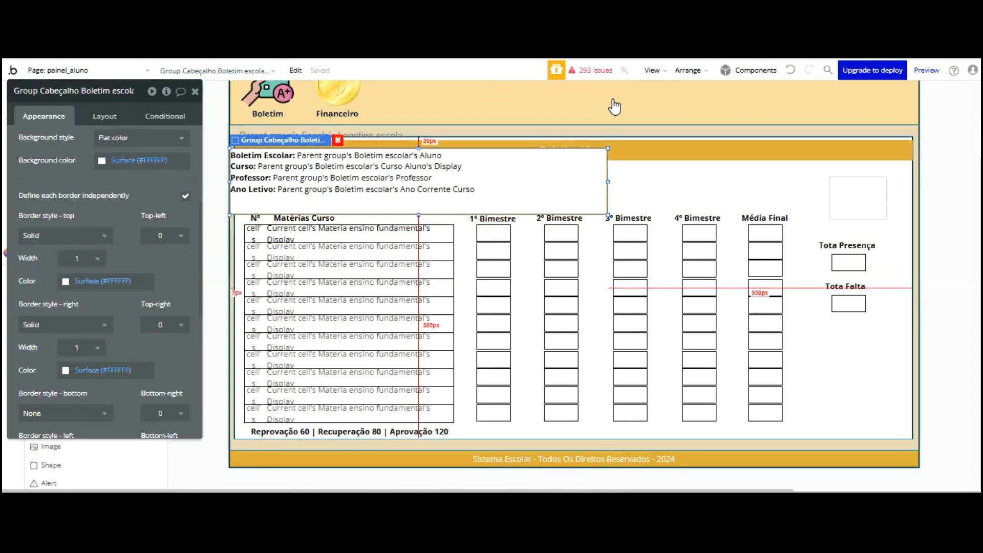
{"action": "left_click_drag", "start_coordinate": [607, 96], "coordinate": [471, 105]}
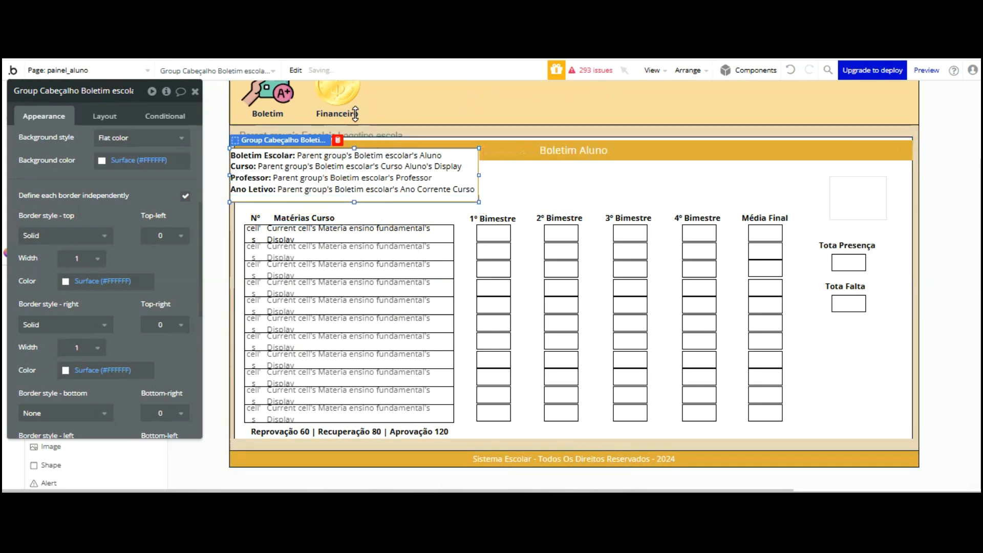
Try repositioning the student info text, then undo the stray moves
{"action": "left_click", "coordinate": [354, 98]}
{"action": "left_click_drag", "start_coordinate": [364, 81], "coordinate": [384, 97]}
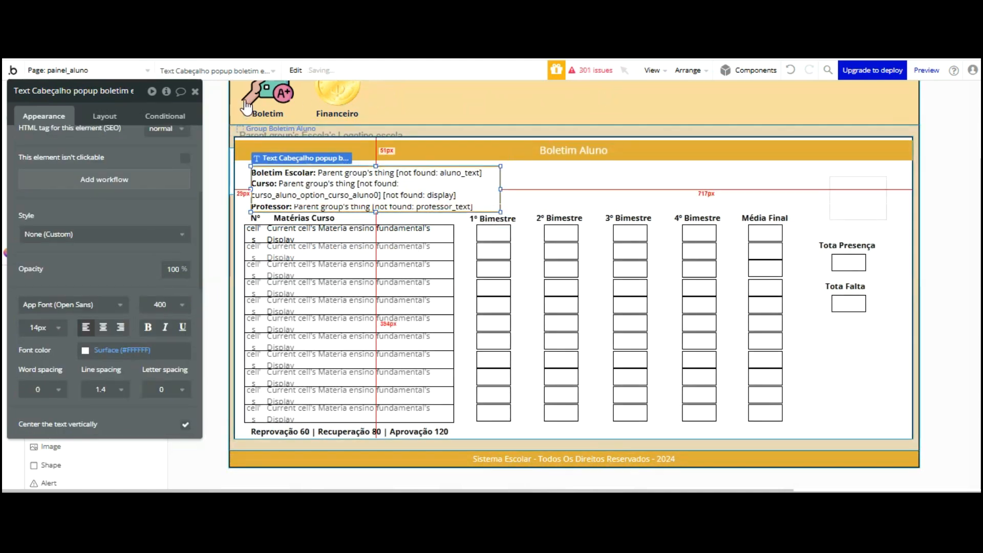
{"action": "left_click_drag", "start_coordinate": [434, 99], "coordinate": [427, 95]}
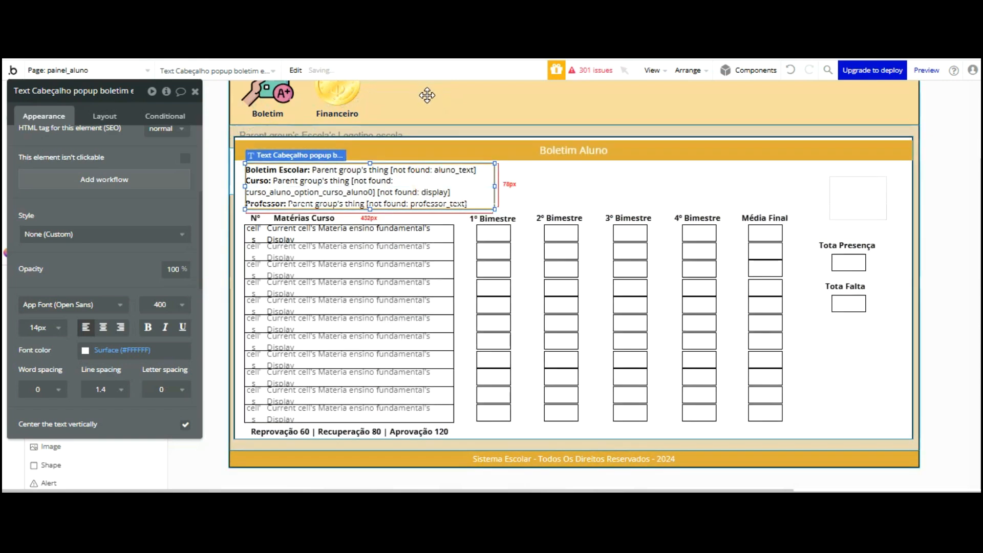
{"action": "key", "text": "ctrl+z"}
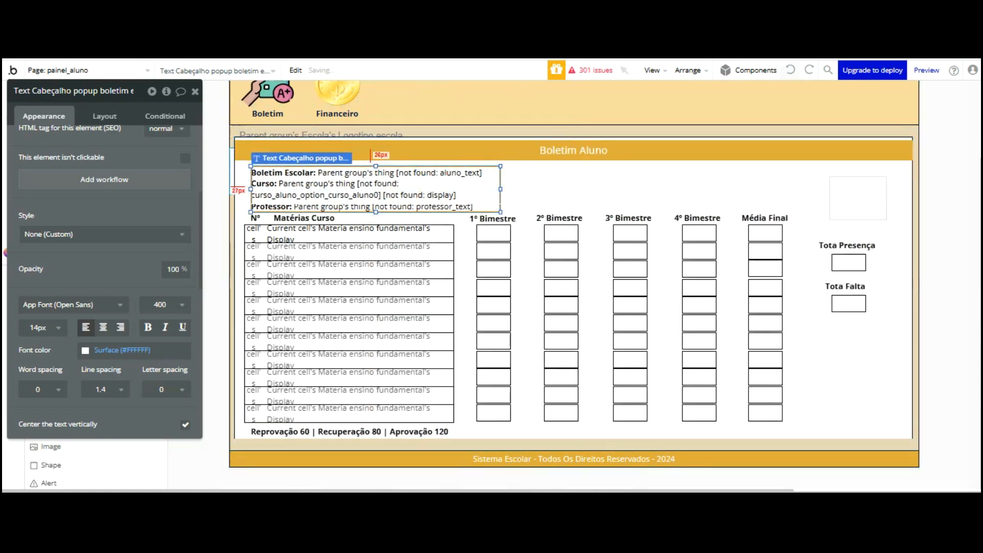
{"action": "key", "text": "ctrl+z"}
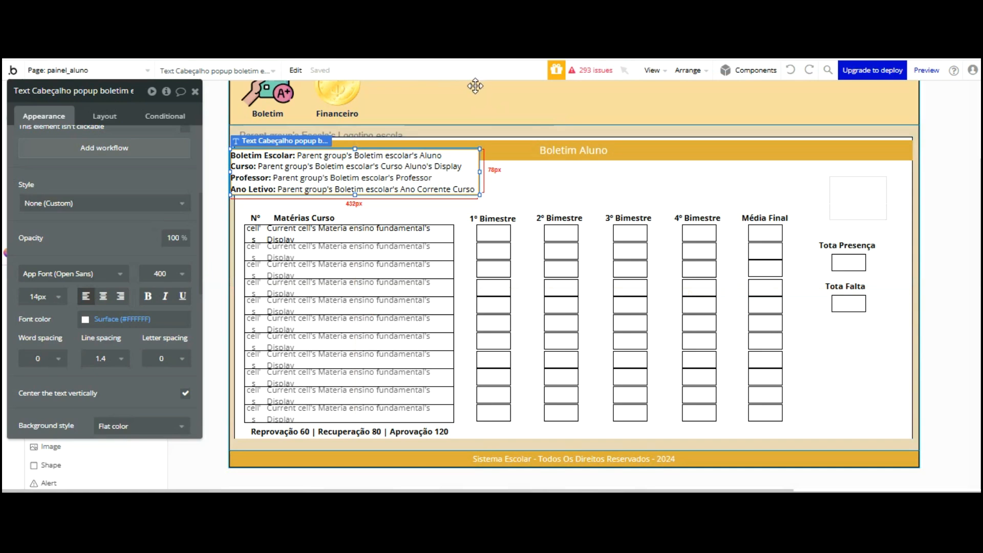
Arrow-key the header group down and right into place under the Boletim Aluno title
{"action": "key", "text": "ctrl+y"}
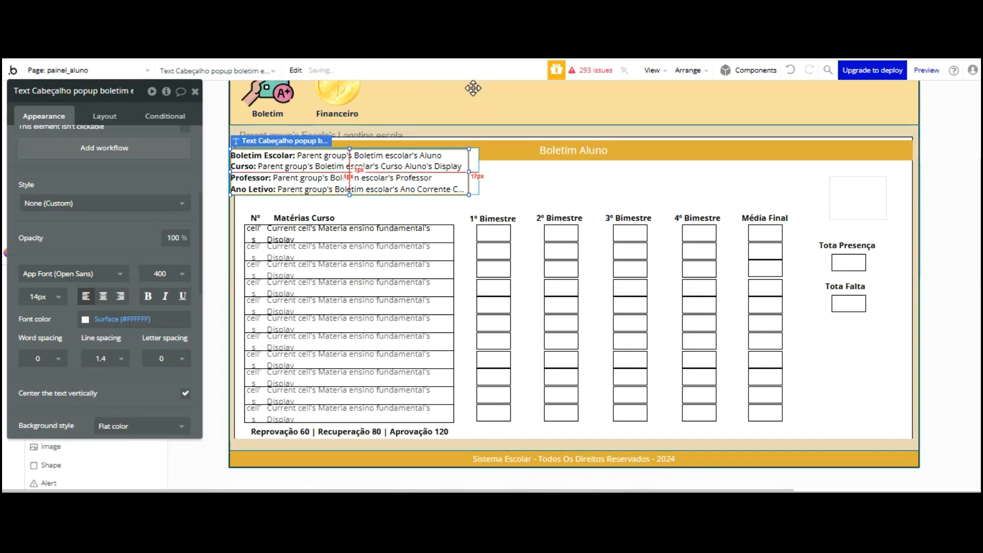
{"action": "key", "text": "Down"}
{"action": "key", "text": "Down"}
{"action": "key", "text": "Down"}
{"action": "key", "text": "Down"}
{"action": "key", "text": "Down"}
{"action": "key", "text": "Down"}
{"action": "key", "text": "Down"}
{"action": "key", "text": "Down"}
{"action": "key", "text": "Down"}
{"action": "key", "text": "Down"}
{"action": "key", "text": "Down"}
{"action": "key", "text": "Down"}
{"action": "key", "text": "Down"}
{"action": "key", "text": "Down"}
{"action": "key", "text": "Down"}
{"action": "key", "text": "Down"}
{"action": "key", "text": "Down"}
{"action": "key", "text": "Down"}
{"action": "key", "text": "Down"}
{"action": "key", "text": "Right"}
{"action": "key", "text": "Right"}
{"action": "key", "text": "Right"}
{"action": "key", "text": "Right"}
{"action": "key", "text": "Right"}
{"action": "key", "text": "Right"}
{"action": "key", "text": "Right"}
{"action": "key", "text": "Right"}
{"action": "key", "text": "Right"}
{"action": "key", "text": "Right"}
{"action": "key", "text": "Right"}
{"action": "key", "text": "Right"}
{"action": "key", "text": "Right"}
{"action": "key", "text": "Right"}
{"action": "key", "text": "Right"}
{"action": "key", "text": "Right"}
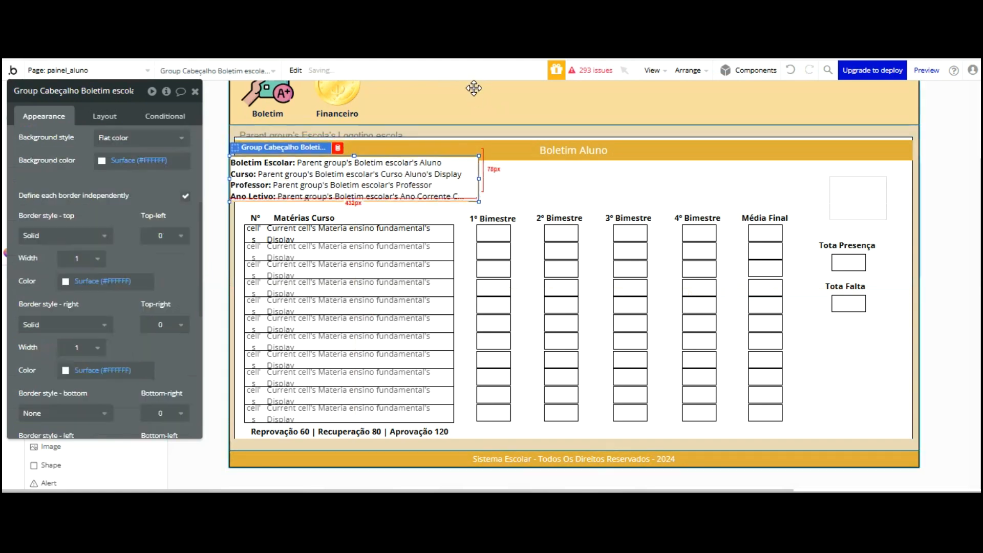
{"action": "key", "text": "Down"}
{"action": "key", "text": "Down"}
{"action": "key", "text": "Down"}
{"action": "key", "text": "Down"}
{"action": "key", "text": "Down"}
{"action": "key", "text": "Down"}
{"action": "key", "text": "Right"}
{"action": "key", "text": "Right"}
{"action": "key", "text": "Right"}
{"action": "key", "text": "Right"}
{"action": "key", "text": "Right"}
{"action": "key", "text": "Right"}
{"action": "key", "text": "Right"}
{"action": "key", "text": "Right"}
{"action": "key", "text": "Right"}
{"action": "key", "text": "Right"}
{"action": "key", "text": "Right"}
{"action": "key", "text": "Right"}
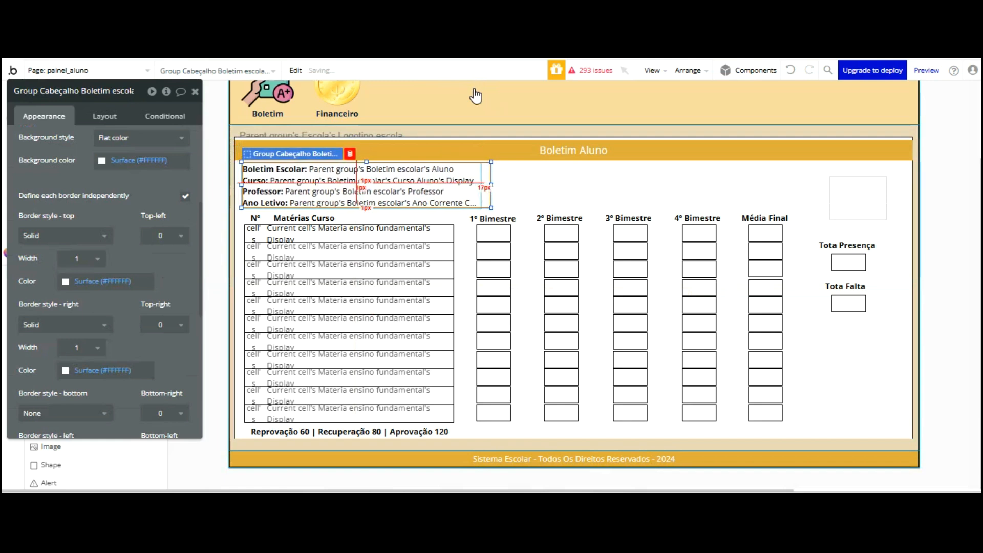
{"action": "key", "text": "Down"}
{"action": "key", "text": "Down"}
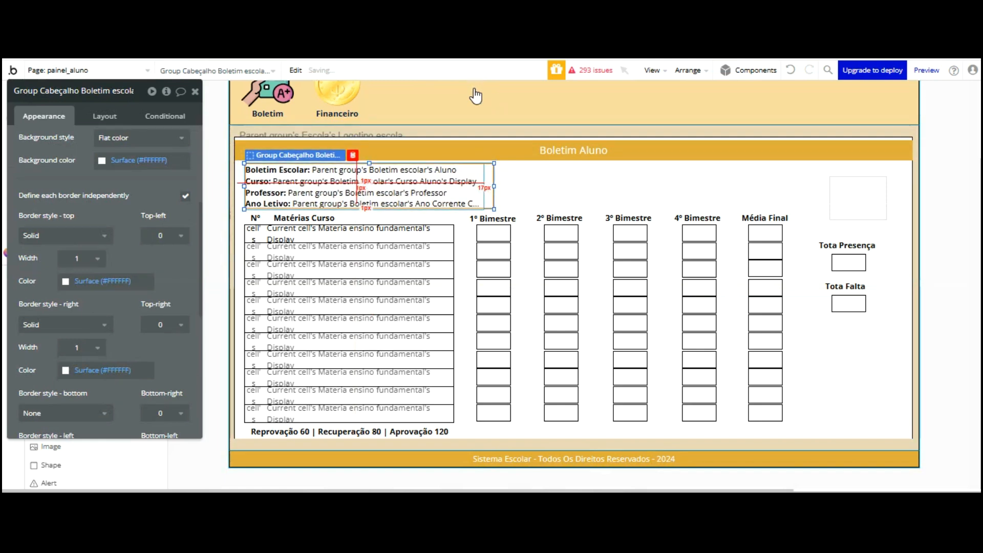
{"action": "left_click", "coordinate": [485, 191]}
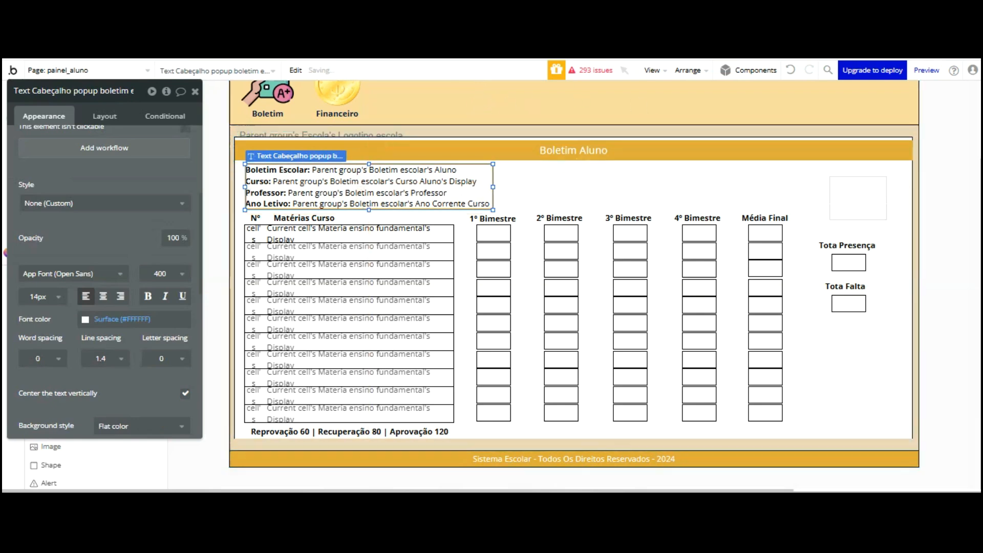
{"action": "key", "text": "ctrl+Tab"}
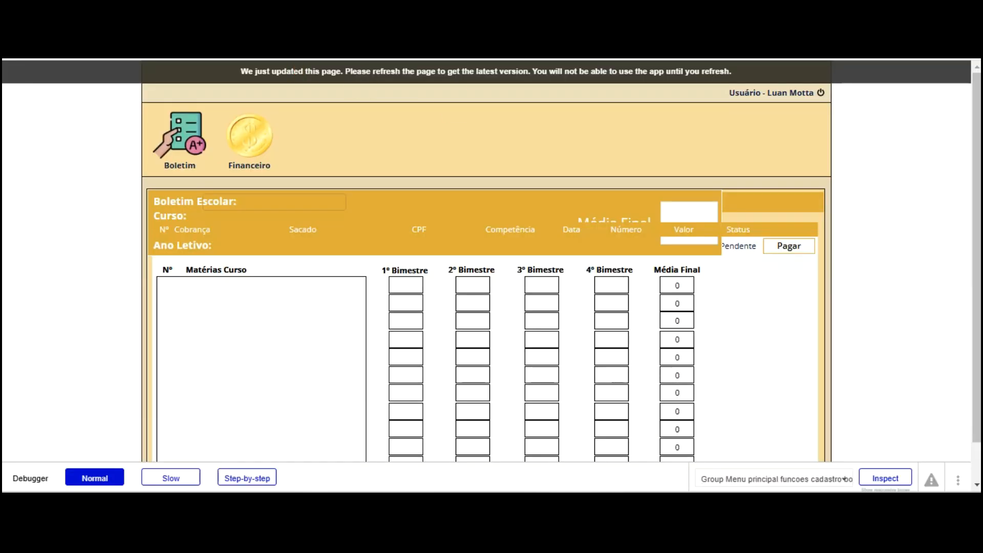
{"action": "key", "text": "F5"}
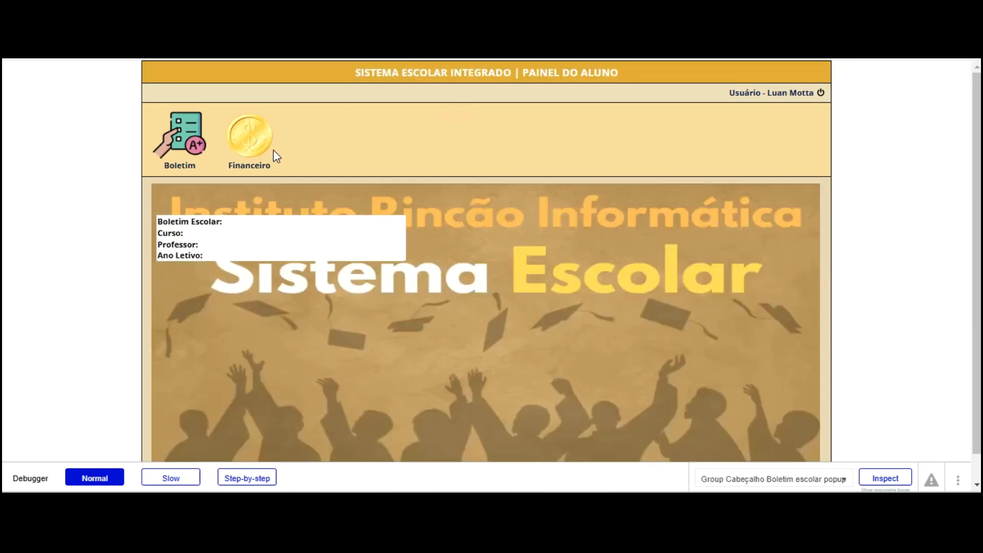
{"action": "left_click", "coordinate": [177, 134]}
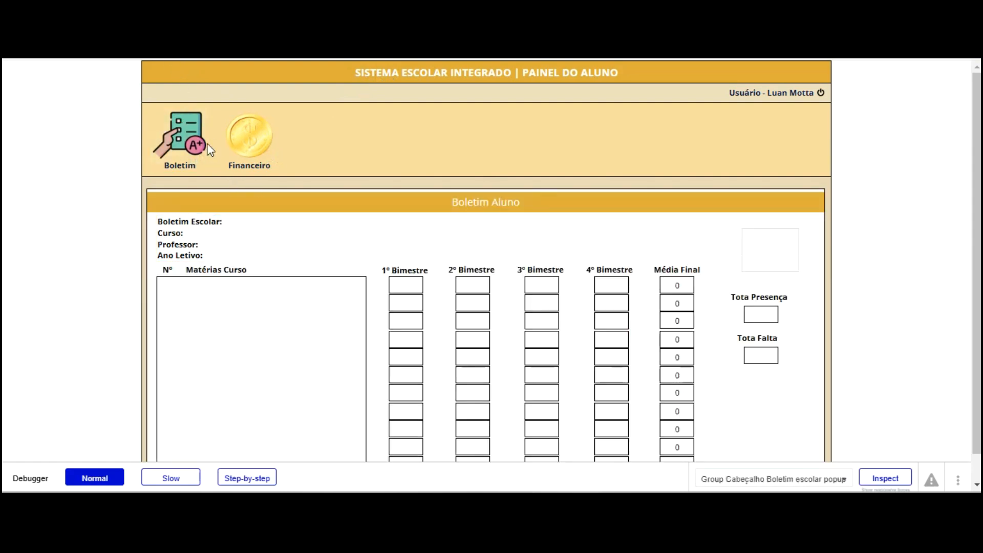
{"action": "key", "text": "ctrl+Tab"}
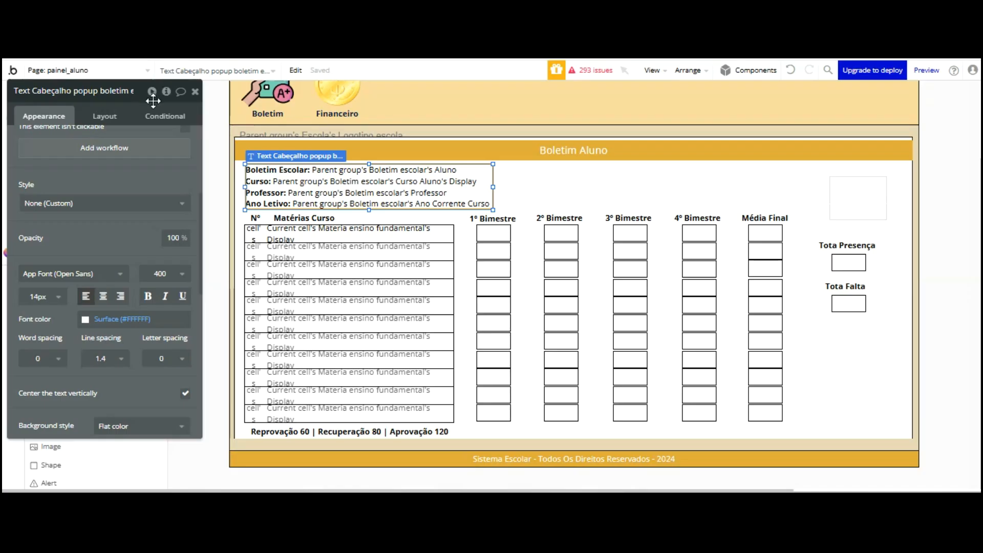
Move the property editor aside and scroll the Elements tree to Group Cabeçalho Boletim's text
{"action": "left_click_drag", "start_coordinate": [152, 101], "coordinate": [525, 150]}
{"action": "scroll", "coordinate": [94, 154], "scroll_direction": "up", "scroll_amount": 3}
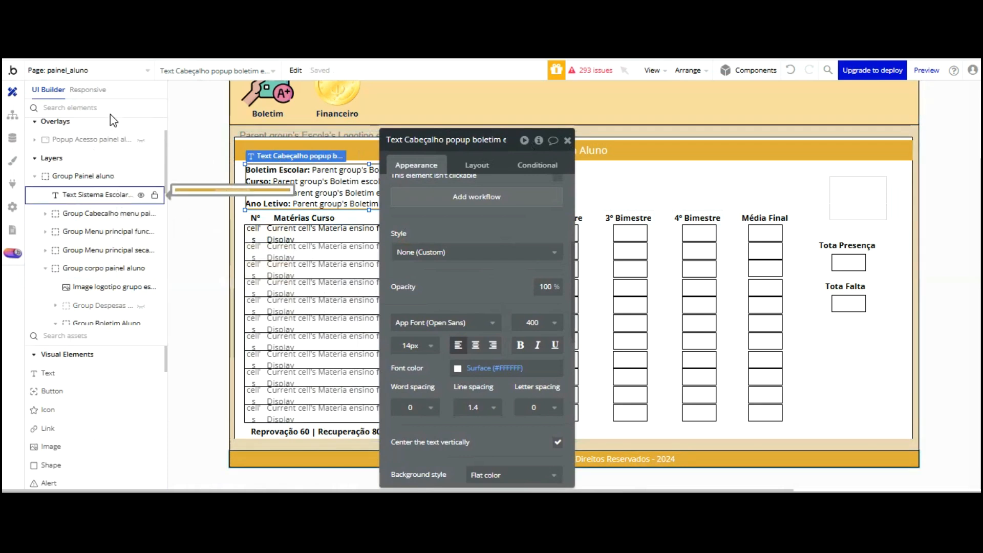
{"action": "scroll", "coordinate": [117, 141], "scroll_direction": "down", "scroll_amount": 3}
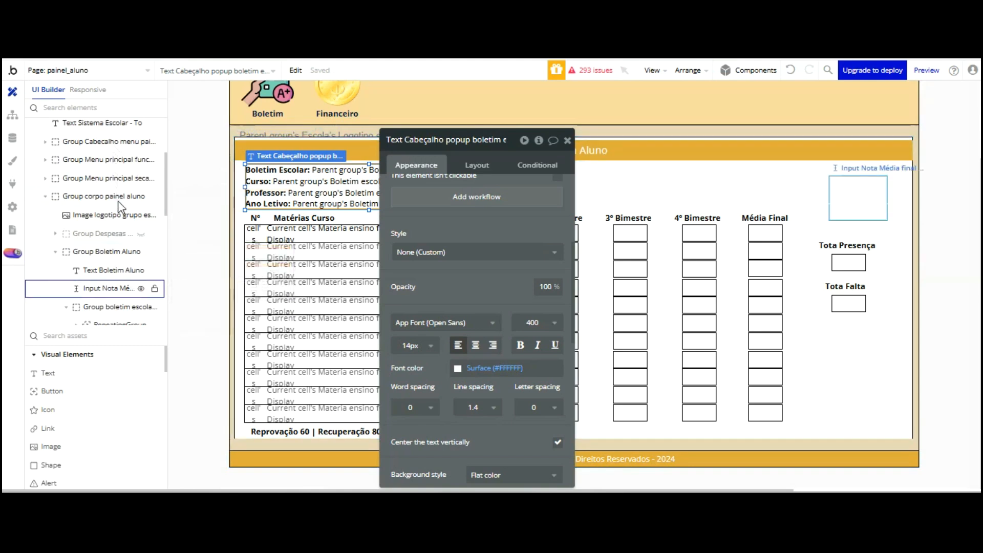
{"action": "scroll", "coordinate": [118, 201], "scroll_direction": "down", "scroll_amount": 3}
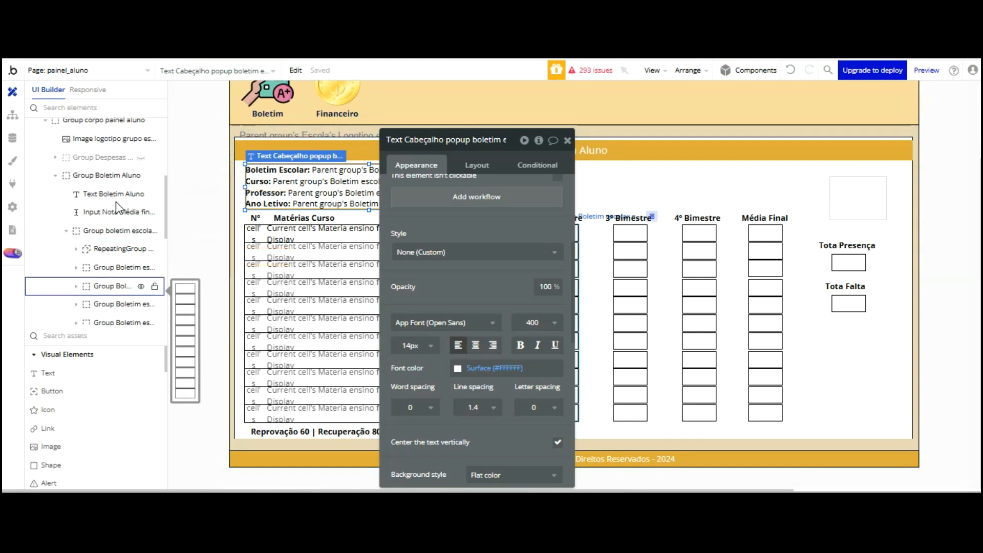
{"action": "scroll", "coordinate": [118, 206], "scroll_direction": "down", "scroll_amount": 3}
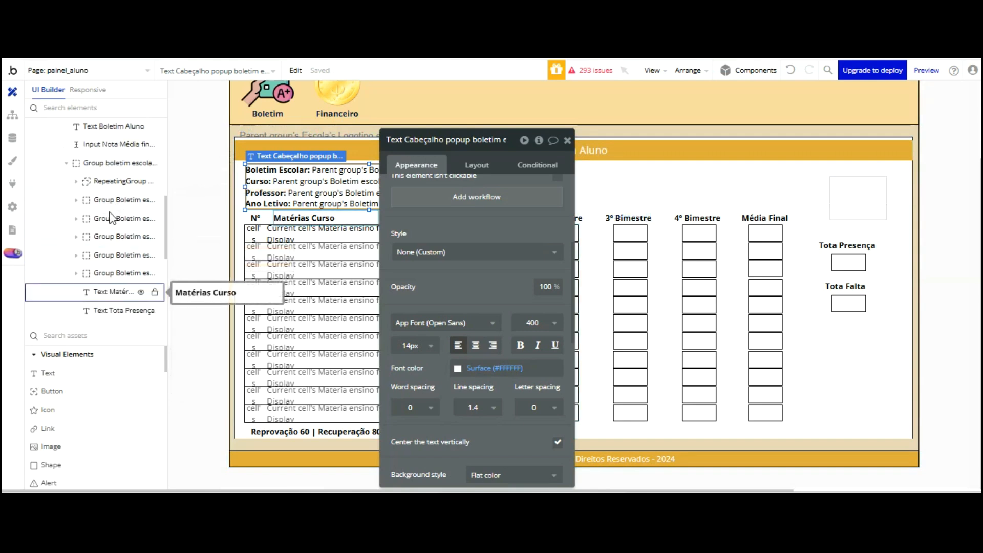
{"action": "scroll", "coordinate": [111, 220], "scroll_direction": "down", "scroll_amount": 3}
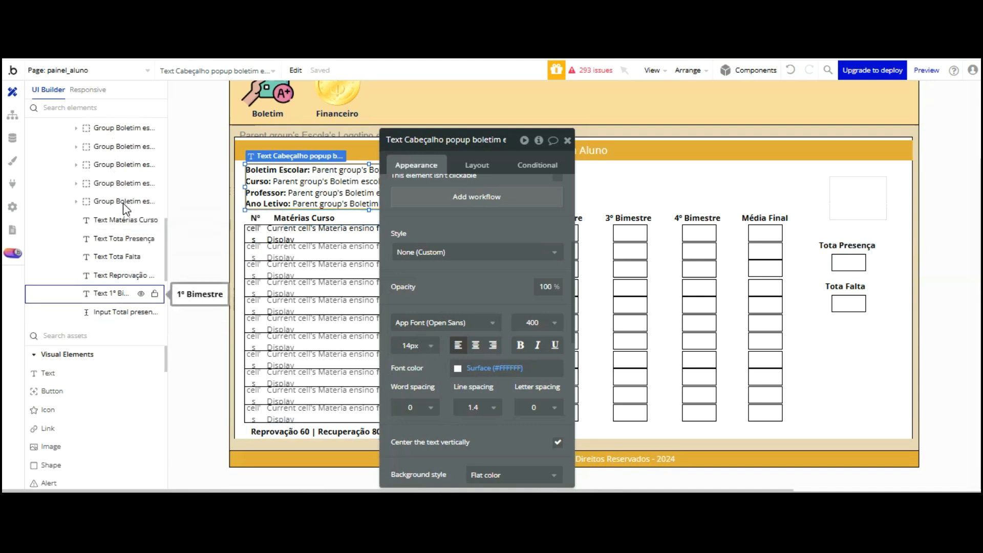
{"action": "scroll", "coordinate": [124, 207], "scroll_direction": "down", "scroll_amount": 3}
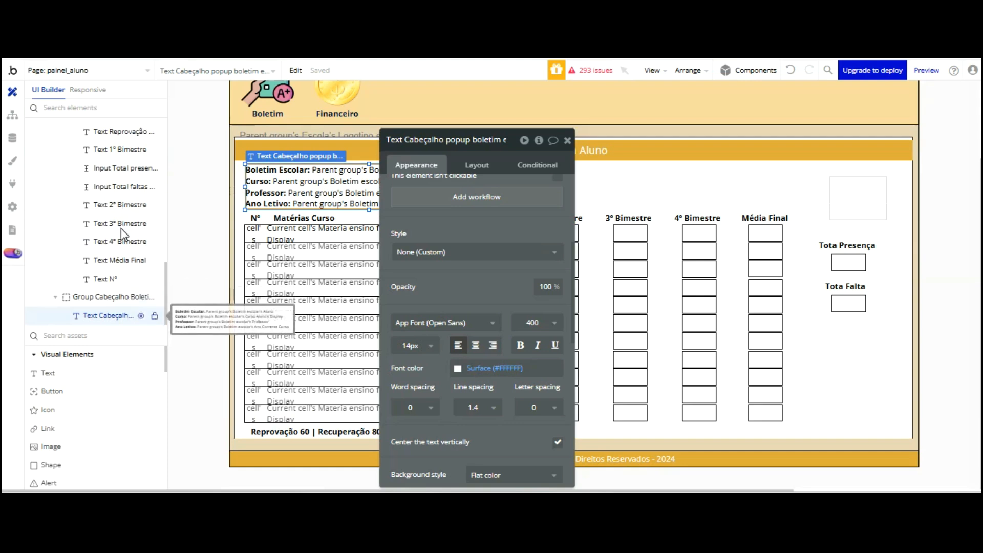
Drag the Text Cabeçalho student info text out of its header group
{"action": "left_click", "coordinate": [640, 250]}
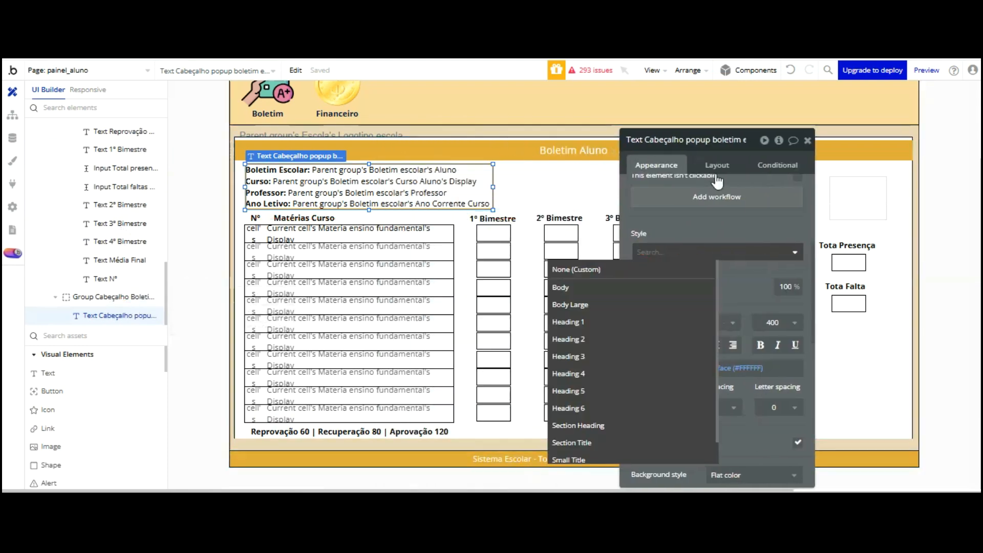
{"action": "left_click", "coordinate": [725, 148]}
{"action": "scroll", "coordinate": [737, 283], "scroll_direction": "down", "scroll_amount": 5}
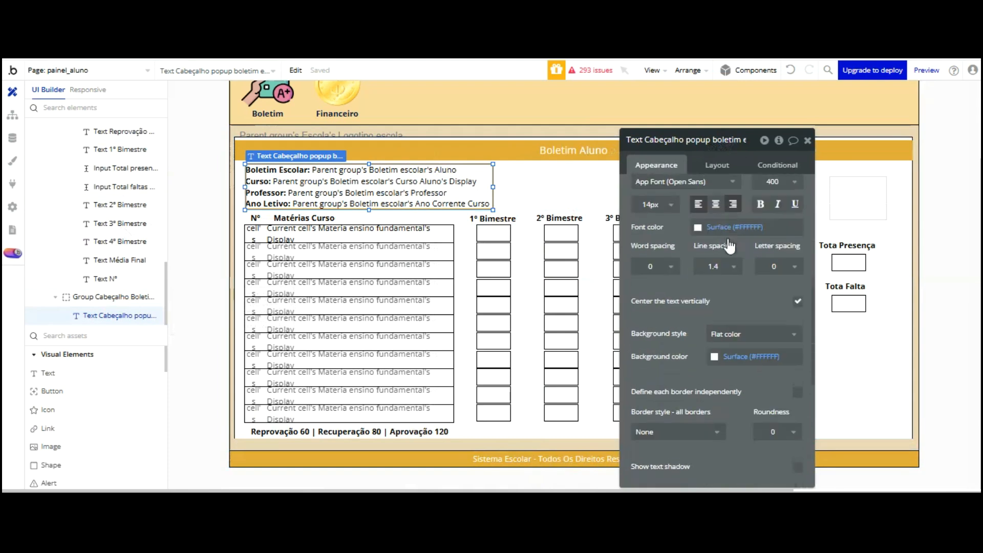
{"action": "scroll", "coordinate": [741, 282], "scroll_direction": "down", "scroll_amount": 5}
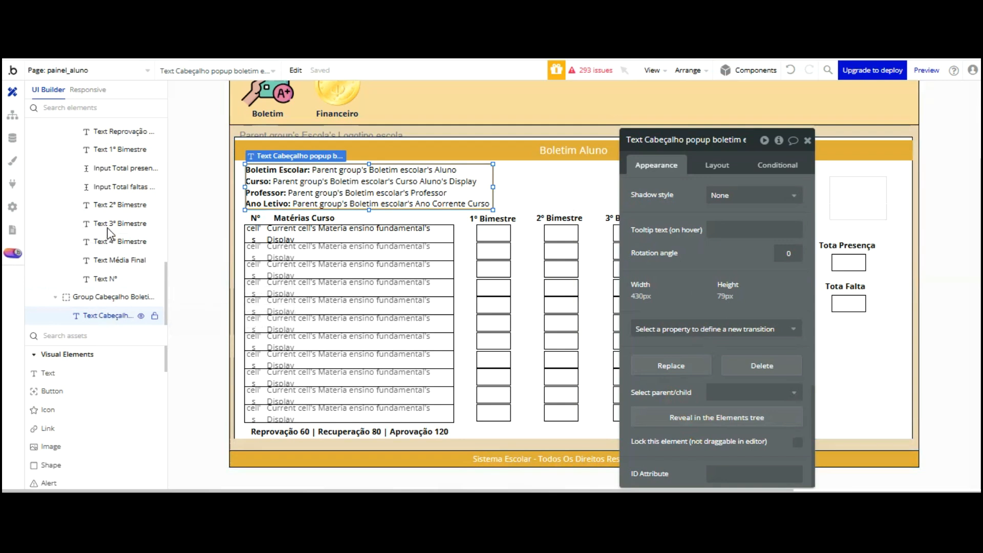
{"action": "left_click_drag", "start_coordinate": [373, 101], "coordinate": [395, 141]}
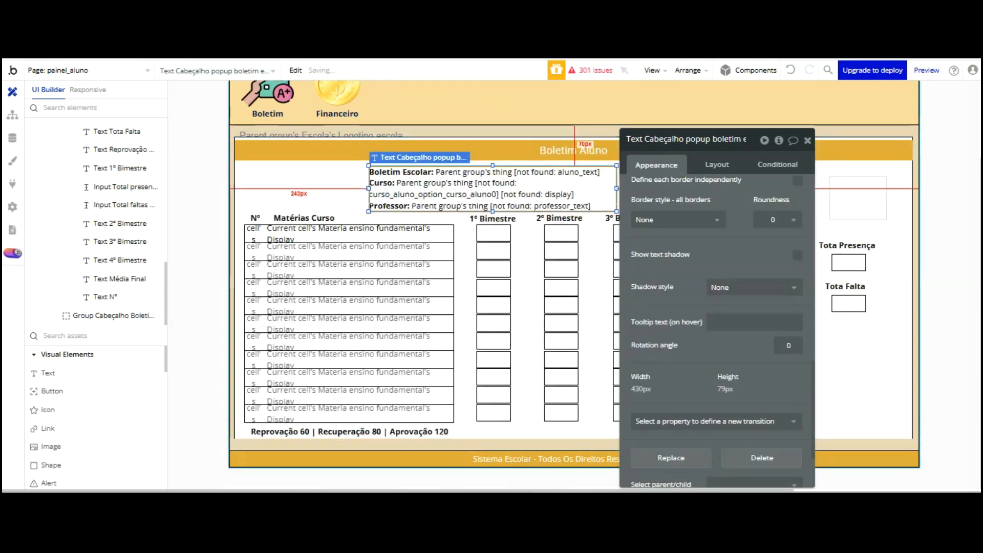
Undo that move, then drop the text into Group Boletim Aluno beside the orange title bar
{"action": "left_click", "coordinate": [790, 70]}
{"action": "left_click", "coordinate": [790, 70]}
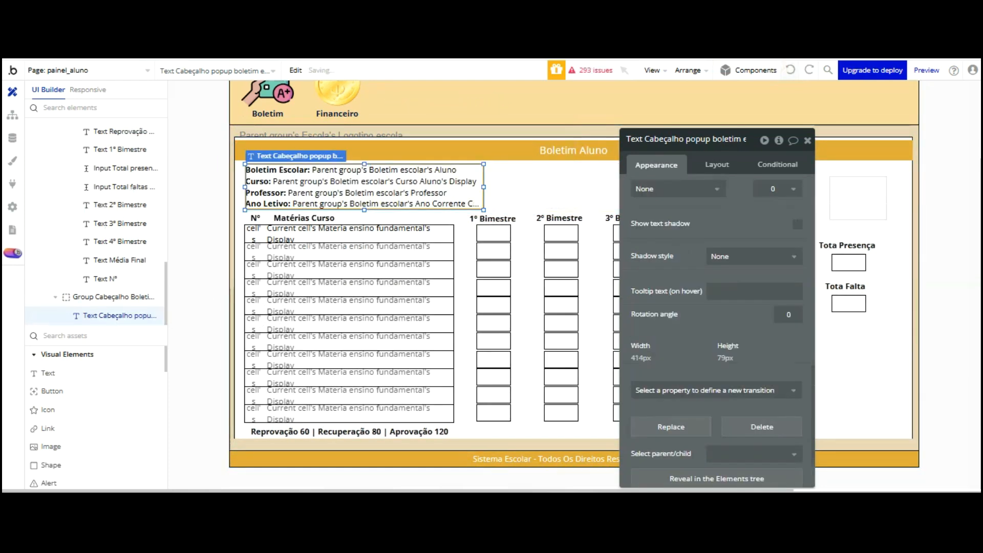
{"action": "left_click", "coordinate": [790, 70]}
{"action": "left_click", "coordinate": [790, 70]}
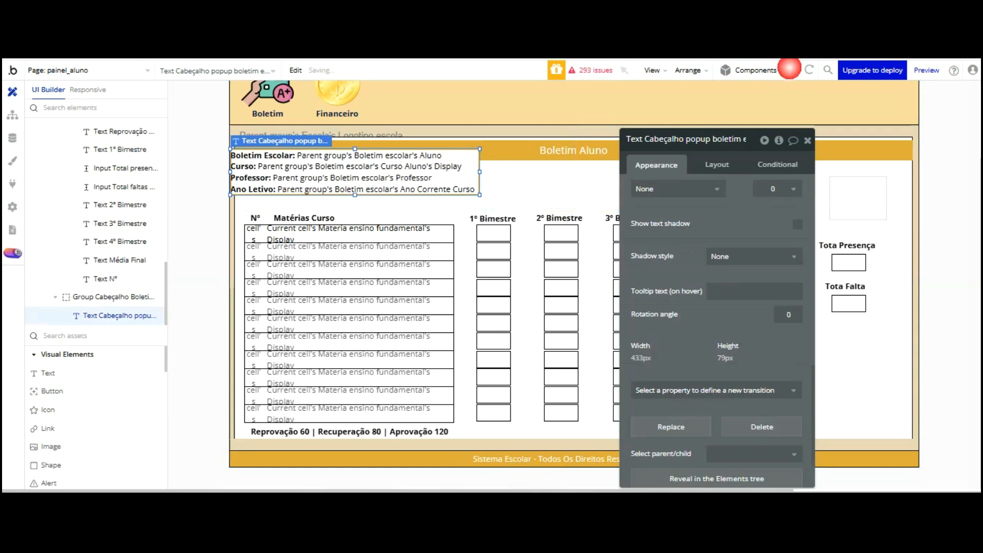
{"action": "left_click", "coordinate": [790, 70]}
{"action": "left_click", "coordinate": [790, 70]}
{"action": "left_click_drag", "start_coordinate": [689, 138], "coordinate": [493, 301]}
{"action": "left_click_drag", "start_coordinate": [436, 89], "coordinate": [820, 111]}
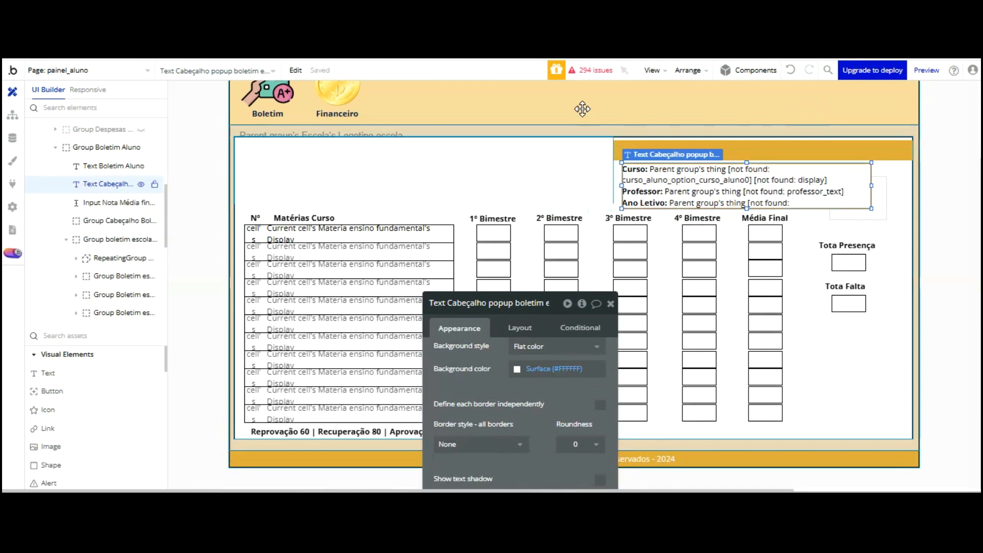
Delete the old header group, shift the text left, and set content type to Boletim escolar
{"action": "key", "text": "Delete"}
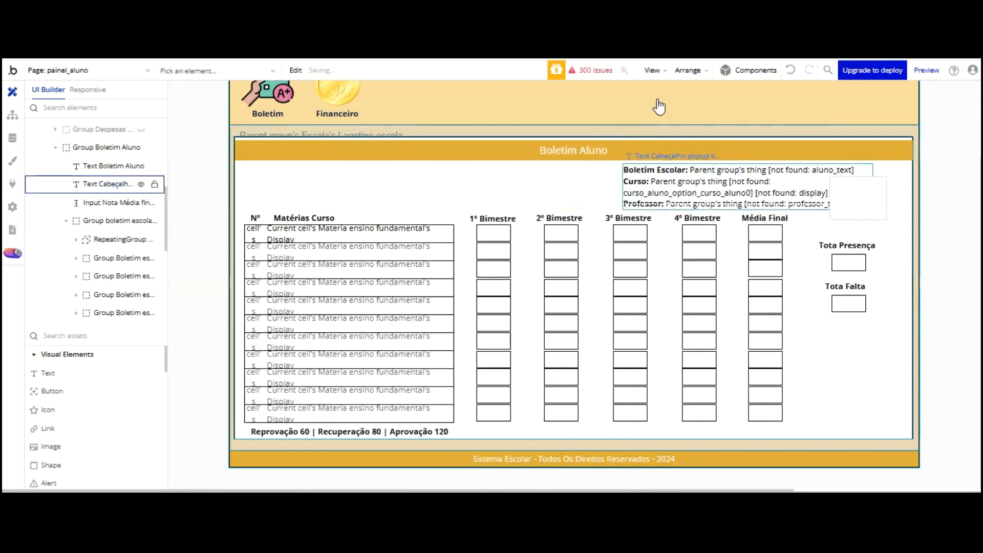
{"action": "left_click_drag", "start_coordinate": [609, 97], "coordinate": [278, 99]}
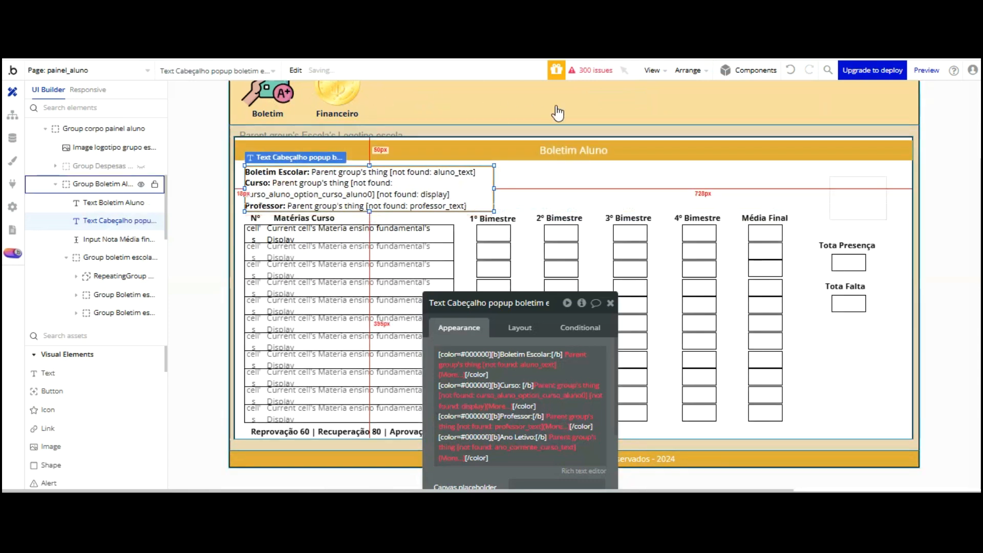
{"action": "left_click", "coordinate": [588, 232]}
{"action": "left_click", "coordinate": [583, 353]}
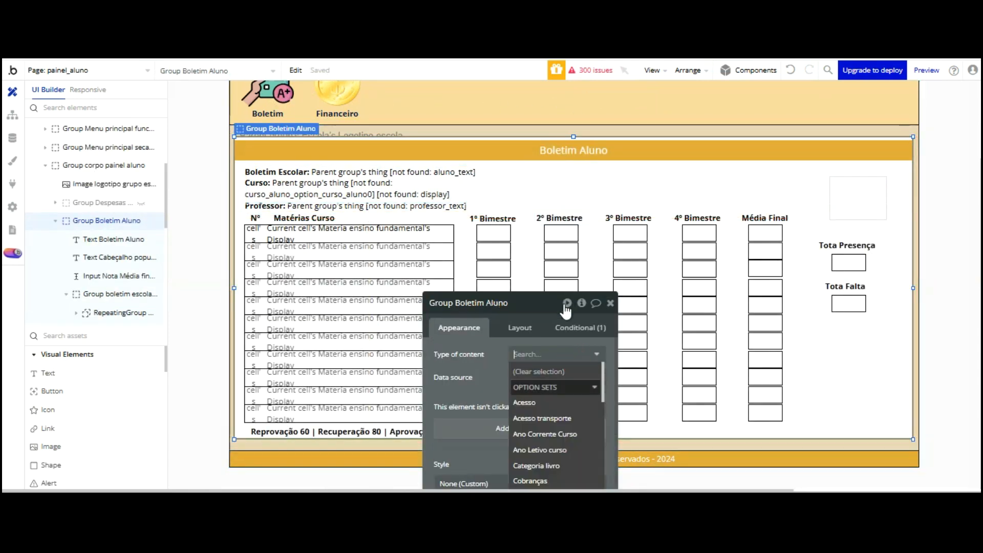
{"action": "key", "text": "Down"}
{"action": "key", "text": "Down"}
{"action": "key", "text": "Down"}
{"action": "key", "text": "Down"}
{"action": "key", "text": "Down"}
{"action": "key", "text": "Down"}
{"action": "key", "text": "Down"}
{"action": "key", "text": "Down"}
{"action": "key", "text": "Down"}
{"action": "key", "text": "Down"}
{"action": "key", "text": "Down"}
{"action": "key", "text": "Down"}
{"action": "key", "text": "Down"}
{"action": "key", "text": "Down"}
{"action": "key", "text": "Down"}
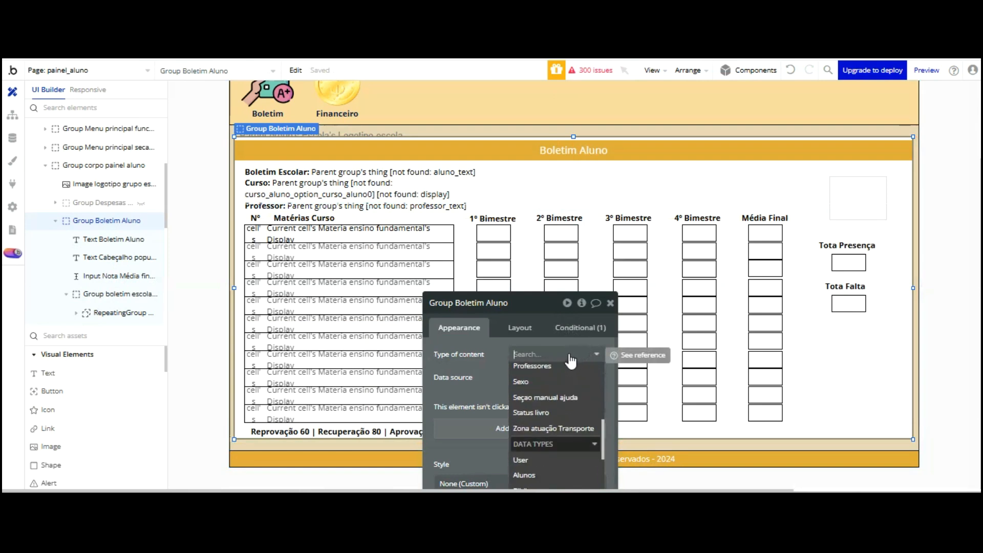
{"action": "key", "text": "Down"}
{"action": "key", "text": "Down"}
{"action": "key", "text": "Down"}
{"action": "key", "text": "Down"}
{"action": "key", "text": "Down"}
{"action": "key", "text": "Down"}
{"action": "key", "text": "Down"}
{"action": "key", "text": "Up"}
{"action": "key", "text": "Up"}
{"action": "key", "text": "Up"}
{"action": "key", "text": "Up"}
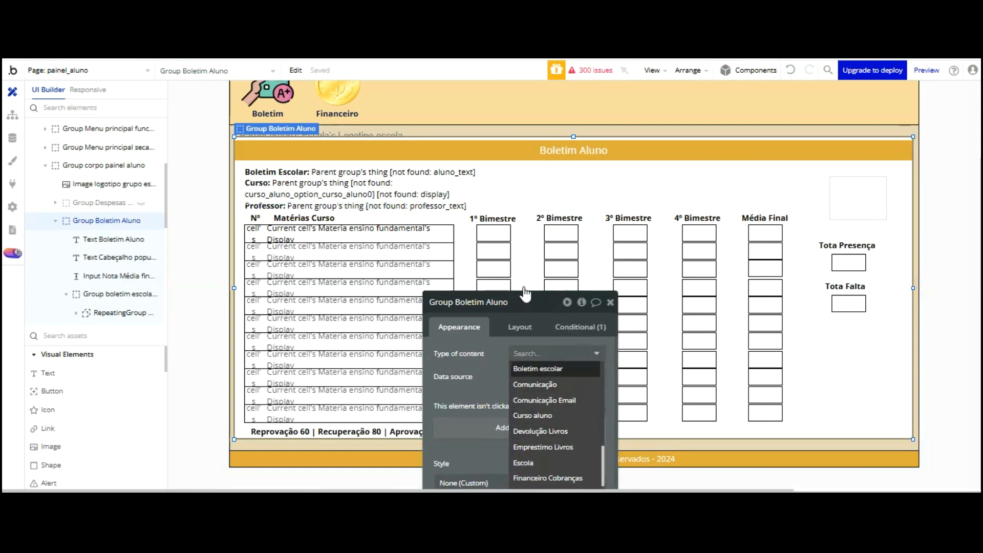
{"action": "left_click", "coordinate": [524, 367]}
{"action": "left_click_drag", "start_coordinate": [497, 302], "coordinate": [638, 141]}
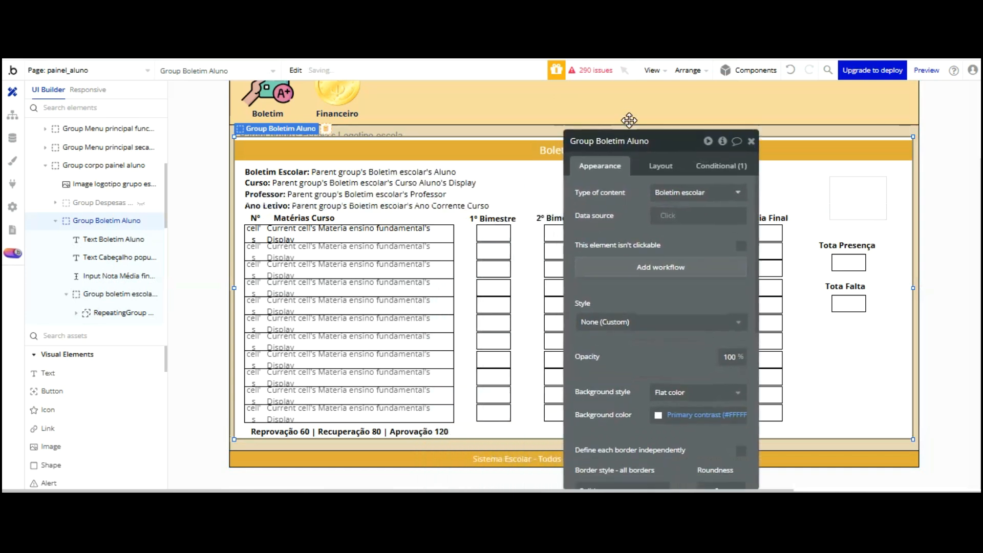
Nudge the header text 1 px right and select the grade table group
{"action": "left_click", "coordinate": [371, 95]}
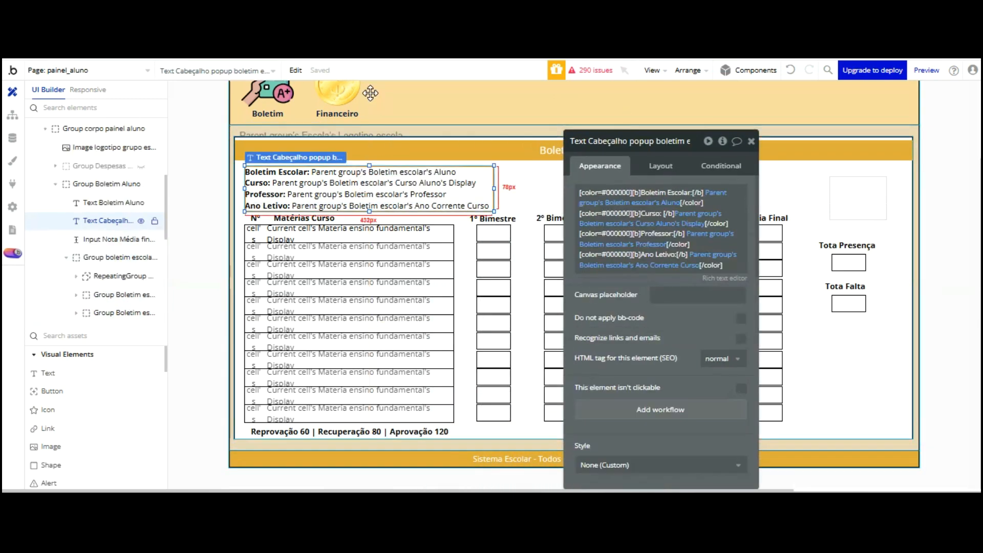
{"action": "key", "text": "Right"}
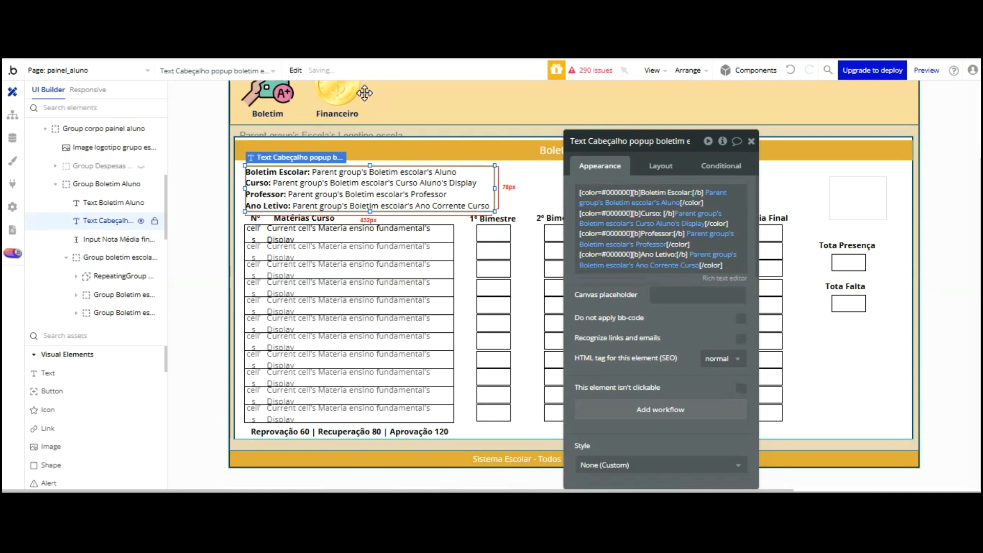
{"action": "left_click", "coordinate": [534, 110]}
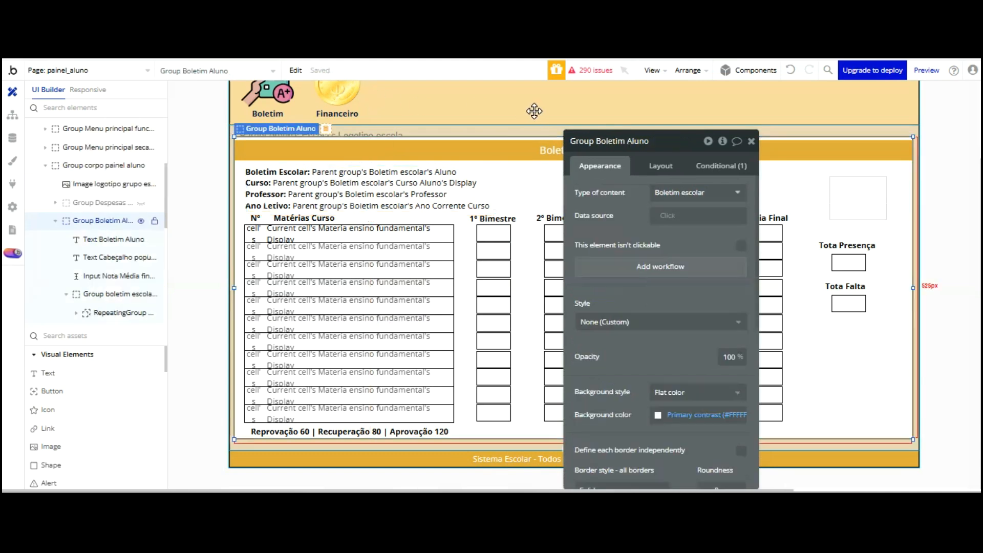
{"action": "left_click_drag", "start_coordinate": [490, 118], "coordinate": [808, 166]}
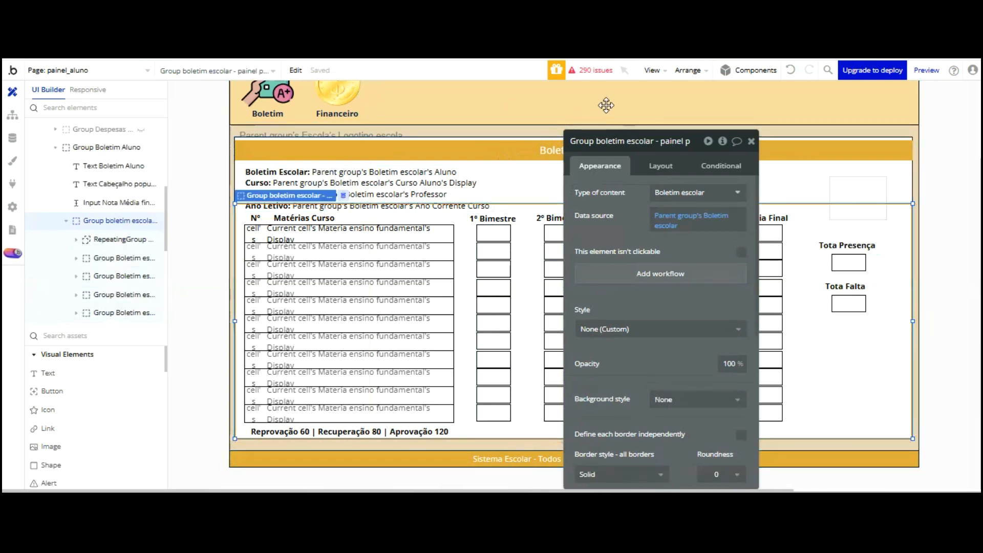
{"action": "scroll", "coordinate": [671, 215], "scroll_direction": "down", "scroll_amount": 5}
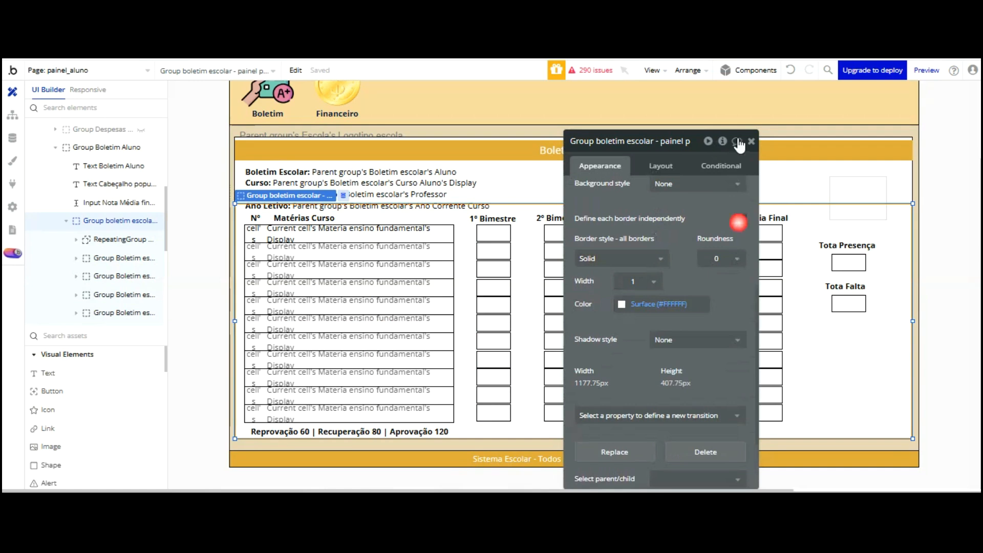
Give the grade table group a solid #000000 top border with corner radius 1
{"action": "left_click", "coordinate": [738, 221]}
{"action": "left_click", "coordinate": [620, 259]}
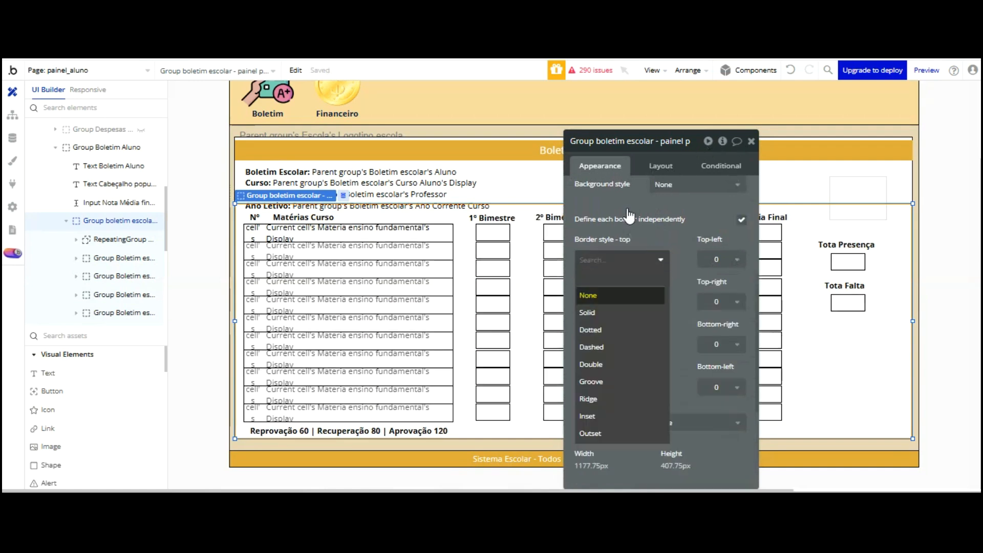
{"action": "left_click", "coordinate": [618, 313]}
{"action": "left_click", "coordinate": [717, 258]}
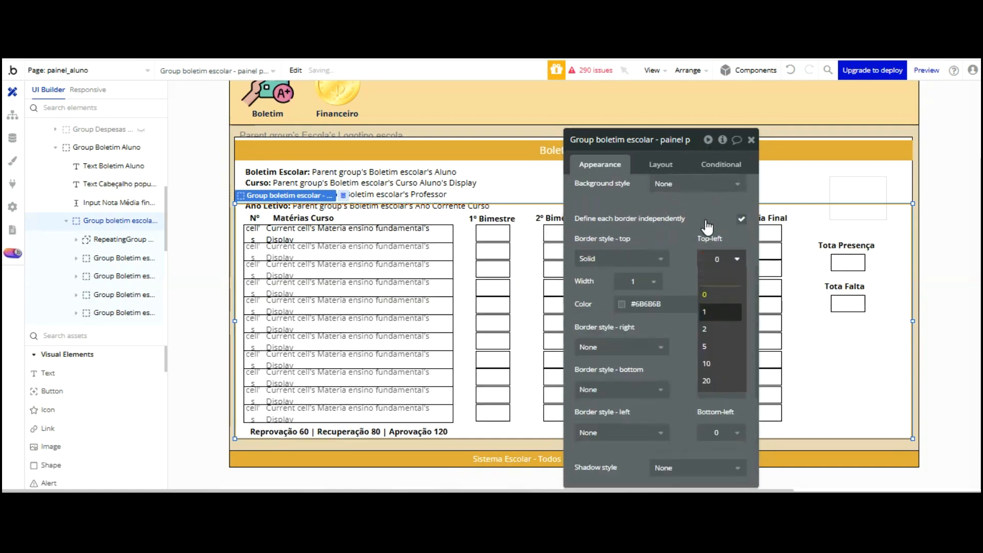
{"action": "left_click", "coordinate": [704, 311]}
{"action": "left_click", "coordinate": [622, 303]}
{"action": "type", "text": "000000"}
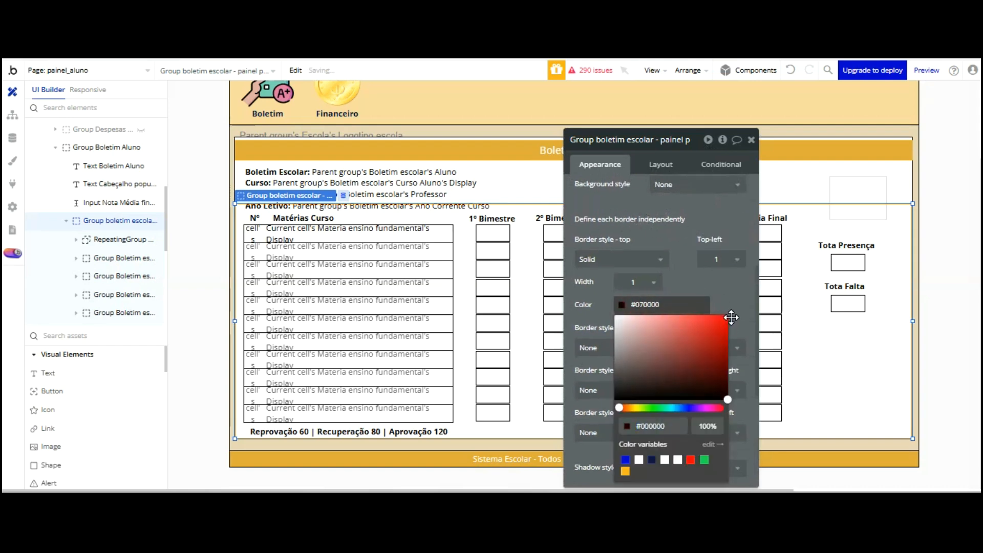
{"action": "left_click", "coordinate": [509, 160]}
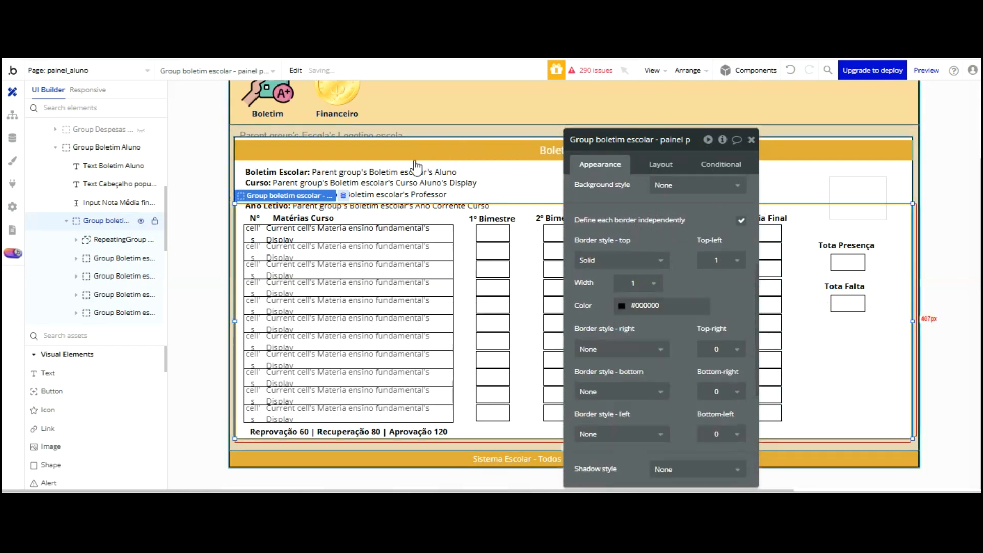
Fine-tune the header text and grade table group positions with small nudges
{"action": "left_click", "coordinate": [421, 180]}
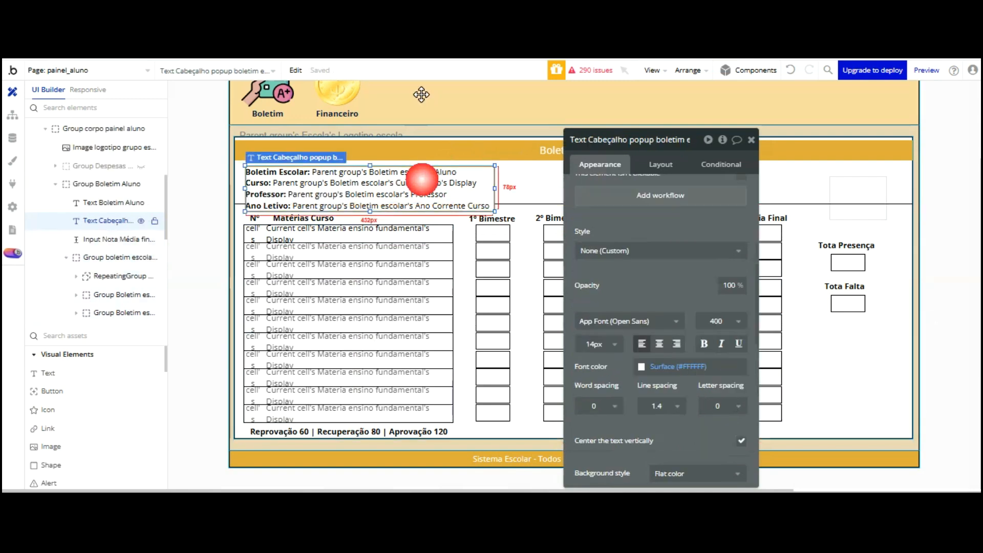
{"action": "key", "text": "Up"}
{"action": "key", "text": "Up"}
{"action": "key", "text": "Up"}
{"action": "key", "text": "Up"}
{"action": "key", "text": "Up"}
{"action": "key", "text": "Up"}
{"action": "key", "text": "Up"}
{"action": "key", "text": "Up"}
{"action": "key", "text": "Up"}
{"action": "key", "text": "Up"}
{"action": "key", "text": "Up"}
{"action": "key", "text": "Up"}
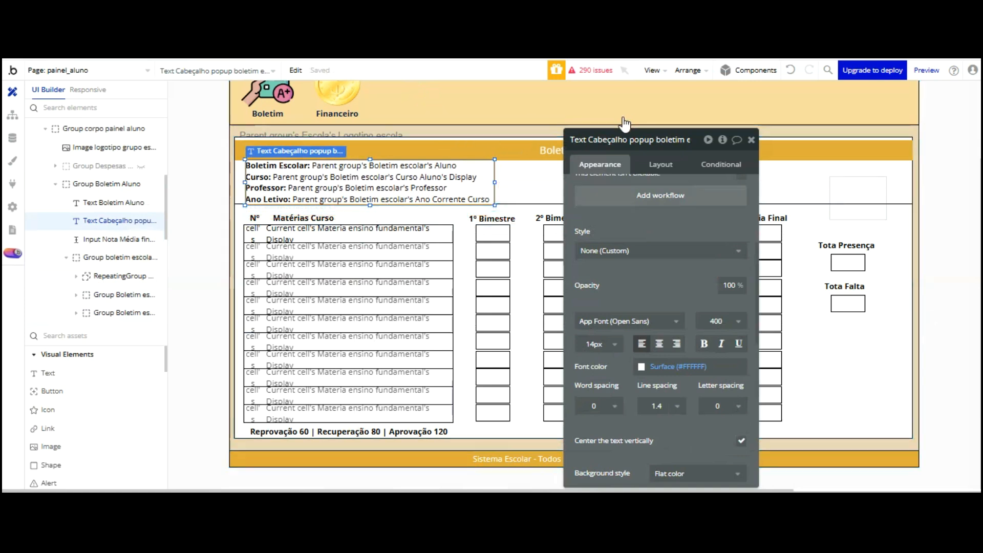
{"action": "left_click", "coordinate": [572, 124]}
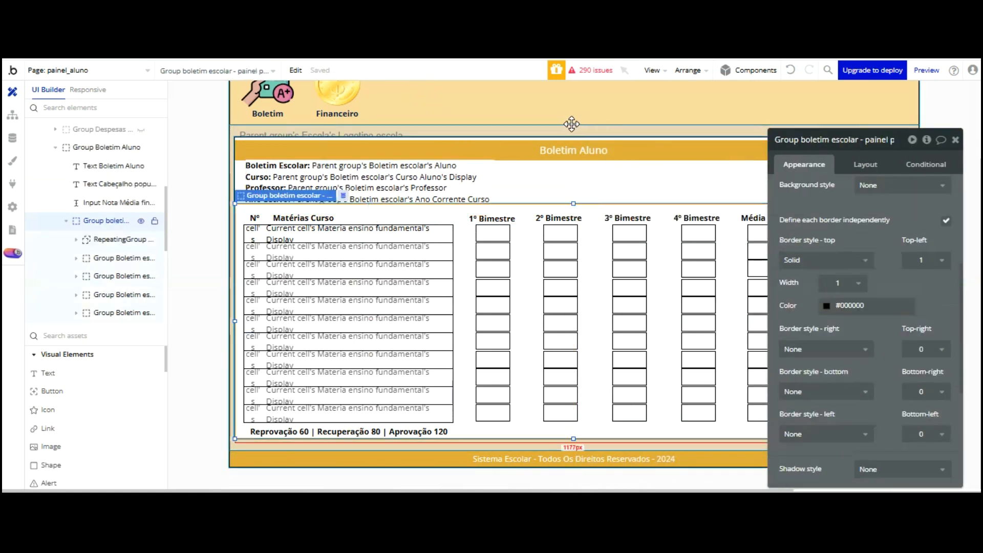
{"action": "left_click_drag", "start_coordinate": [572, 119], "coordinate": [573, 128]}
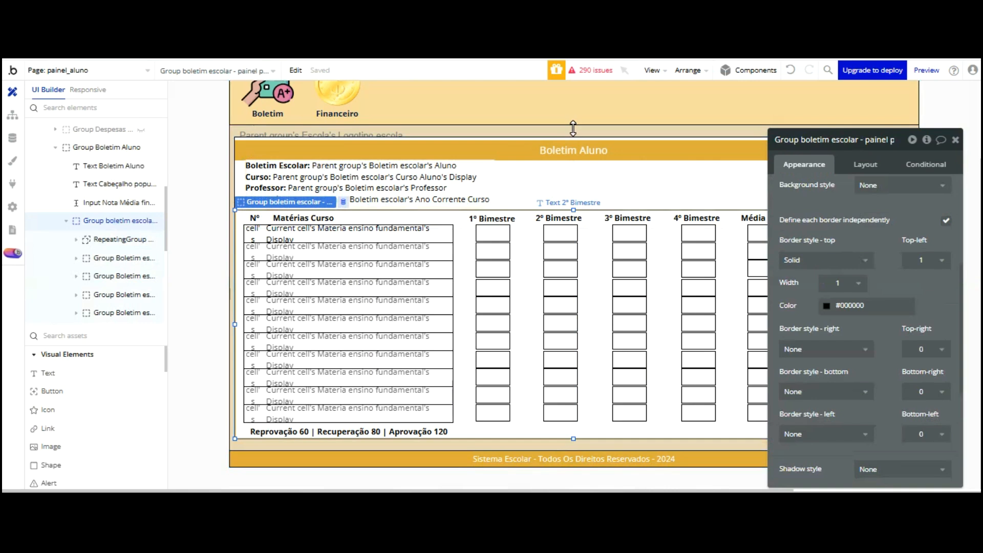
{"action": "left_click", "coordinate": [462, 189]}
{"action": "key", "text": "Down"}
{"action": "key", "text": "Down"}
{"action": "key", "text": "Down"}
{"action": "key", "text": "Down"}
{"action": "key", "text": "Left"}
{"action": "left_click", "coordinate": [385, 62]}
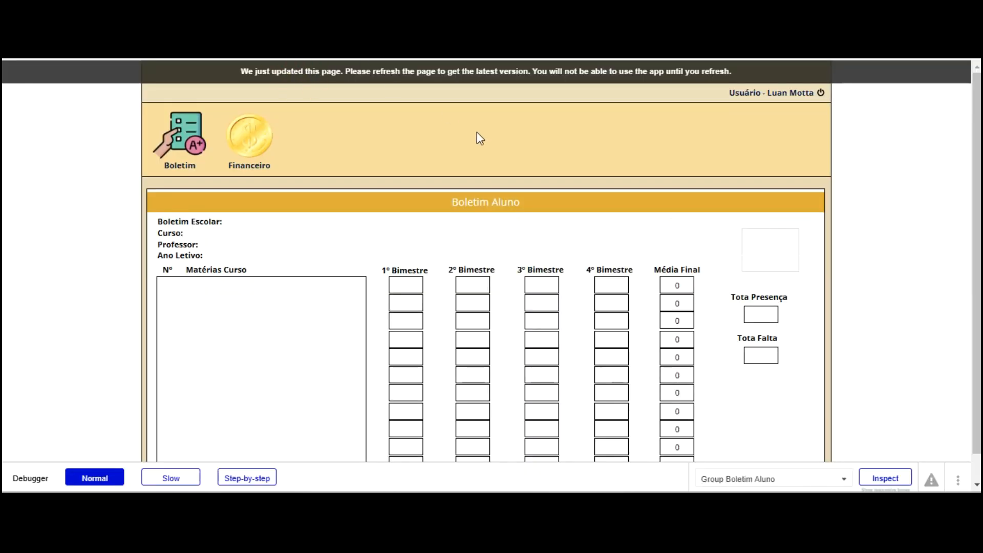
{"action": "key", "text": "F5"}
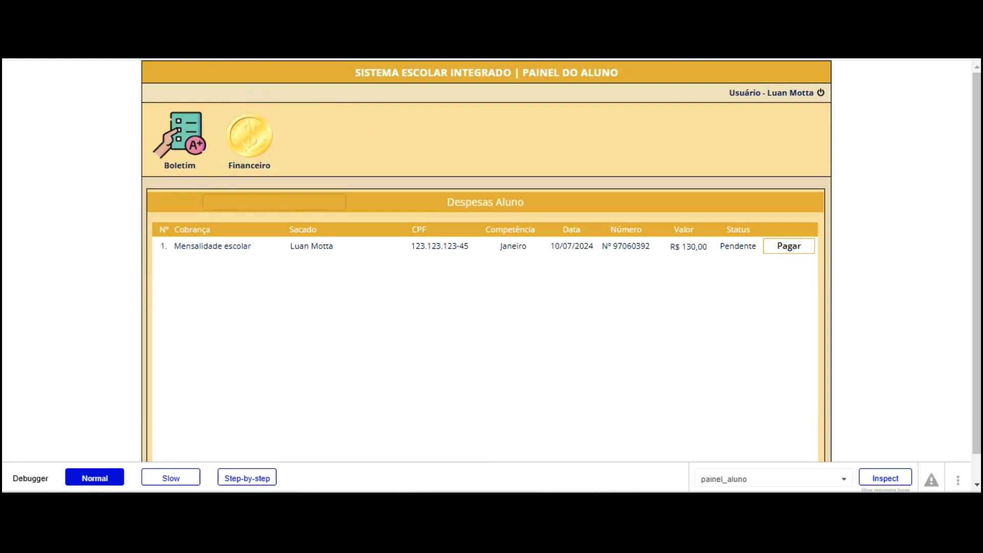
{"action": "type", "text": "false"}
{"action": "key", "text": "Return"}
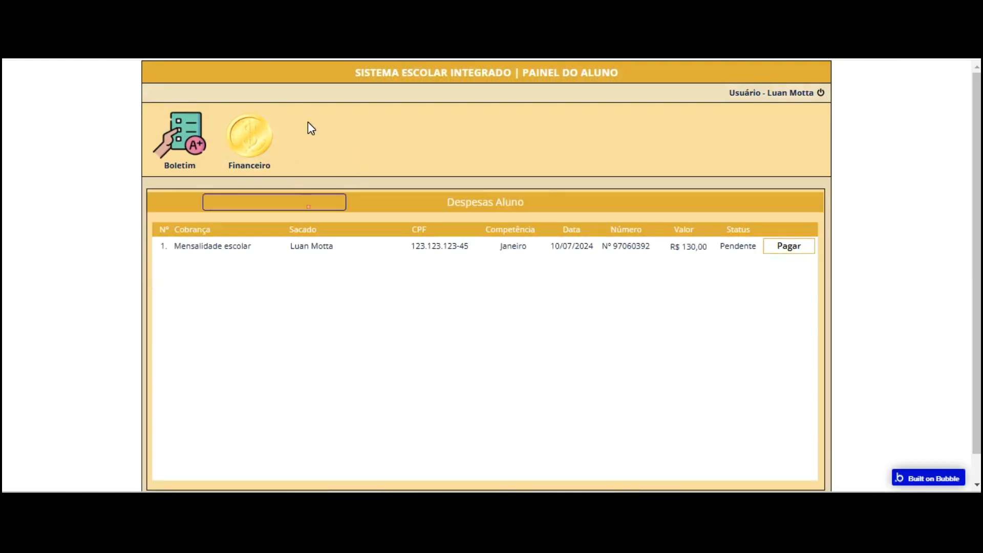
{"action": "left_click", "coordinate": [163, 131]}
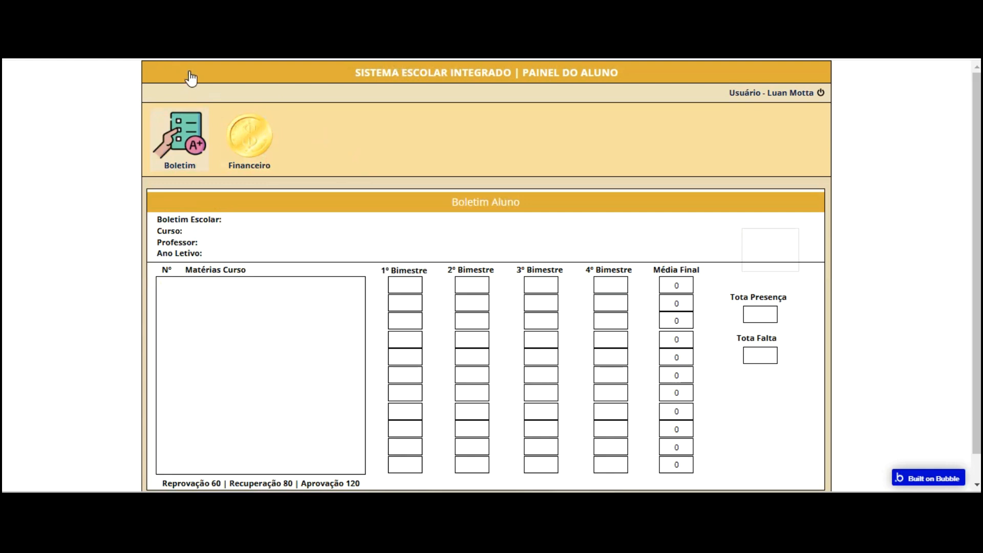
{"action": "left_click", "coordinate": [261, 150]}
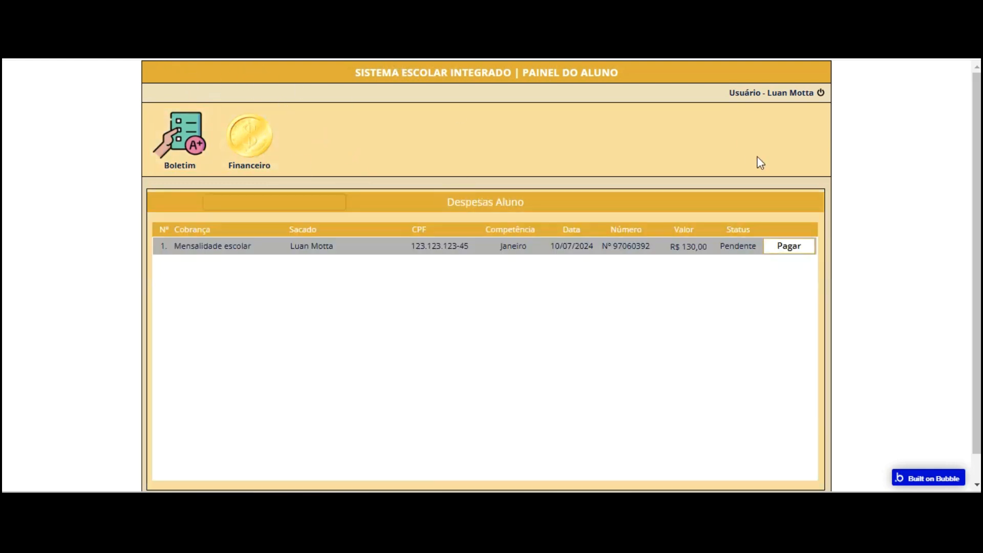
{"action": "left_click", "coordinate": [775, 247]}
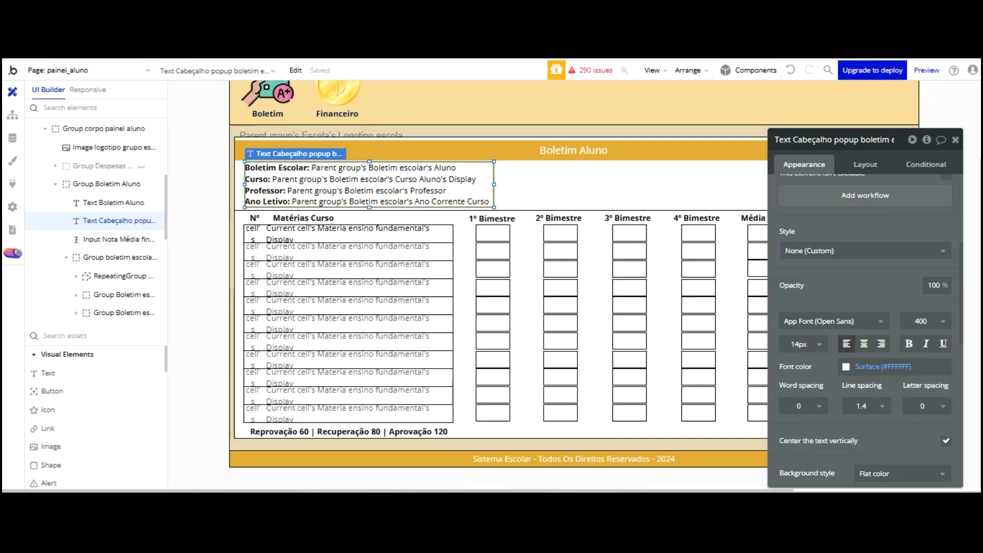
Set Input URL Cobrança Painel Aluno in Despesas Aluno to be hidden on page load, then preview
{"action": "left_click", "coordinate": [138, 165]}
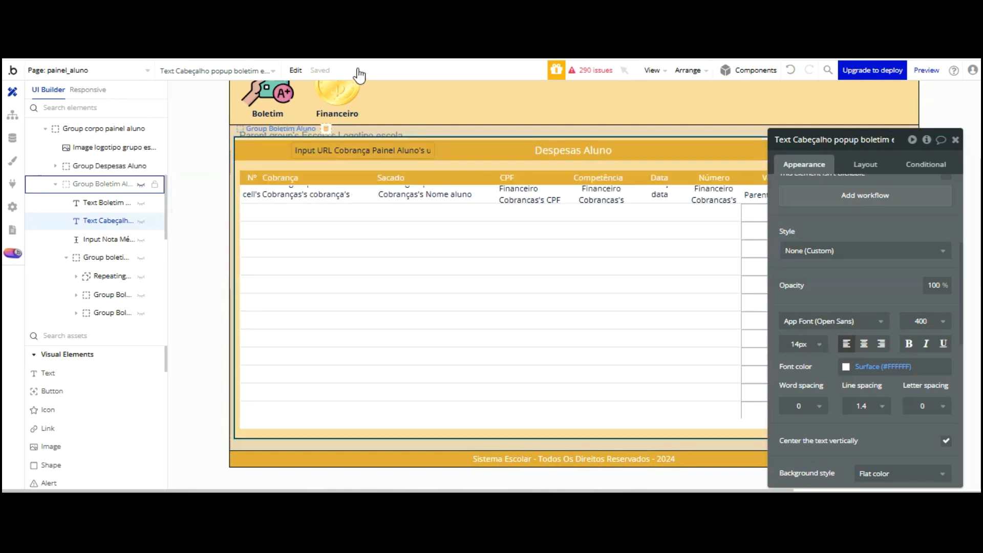
{"action": "left_click", "coordinate": [356, 149]}
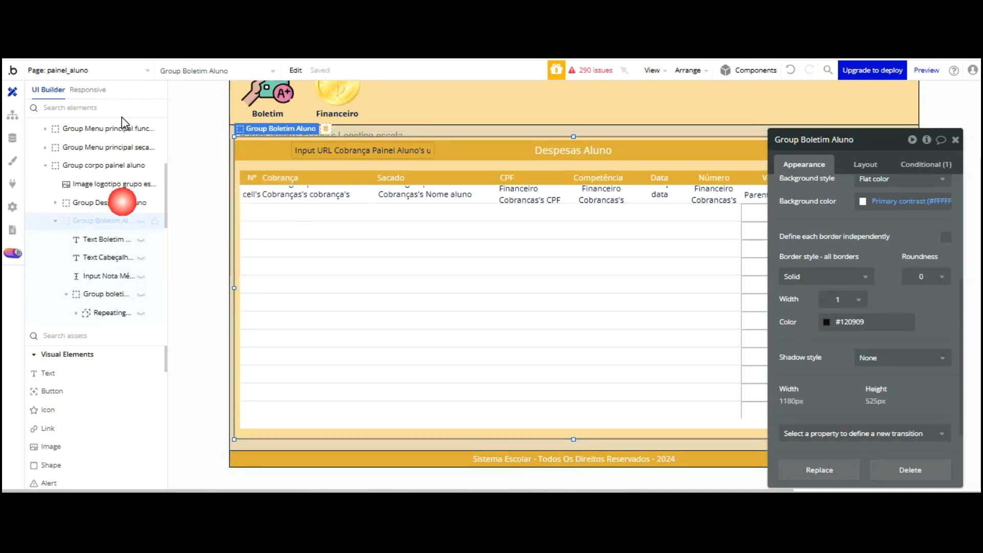
{"action": "left_click", "coordinate": [113, 202]}
{"action": "left_click", "coordinate": [302, 148]}
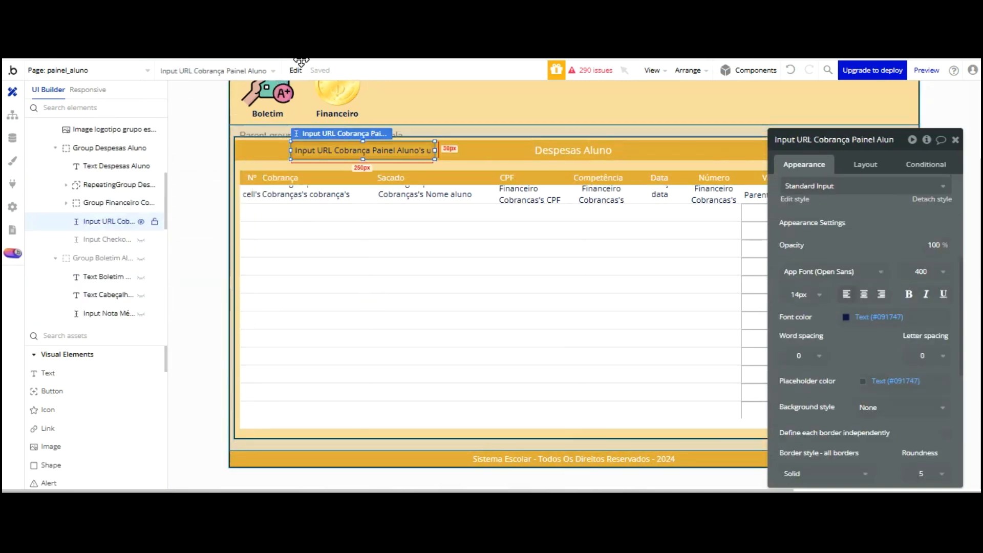
{"action": "left_click", "coordinate": [854, 164]}
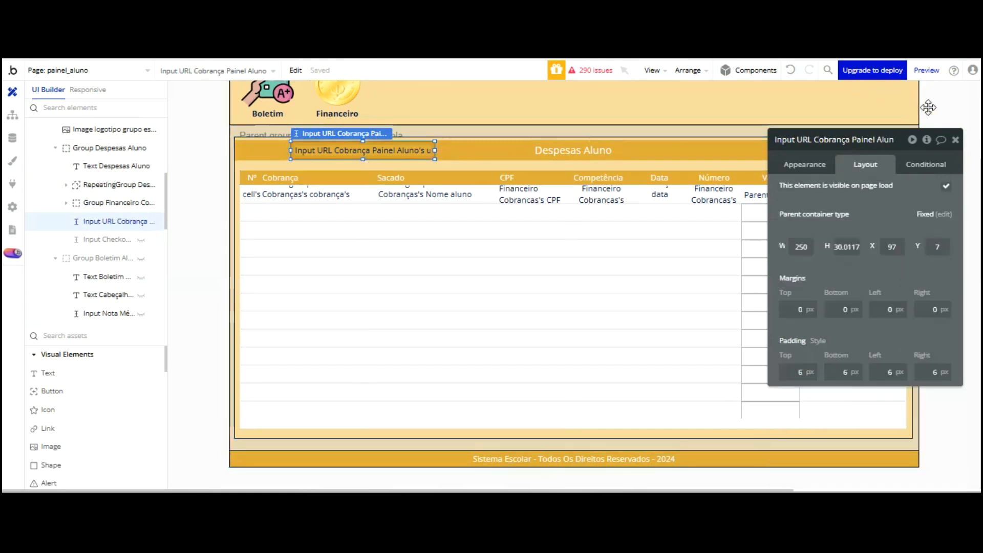
{"action": "left_click", "coordinate": [945, 186]}
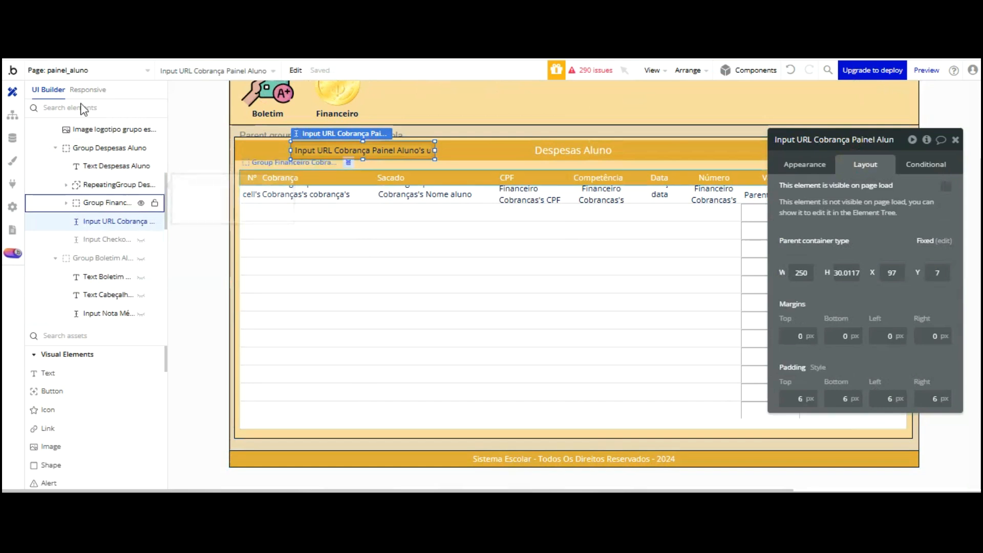
{"action": "left_click", "coordinate": [56, 148]}
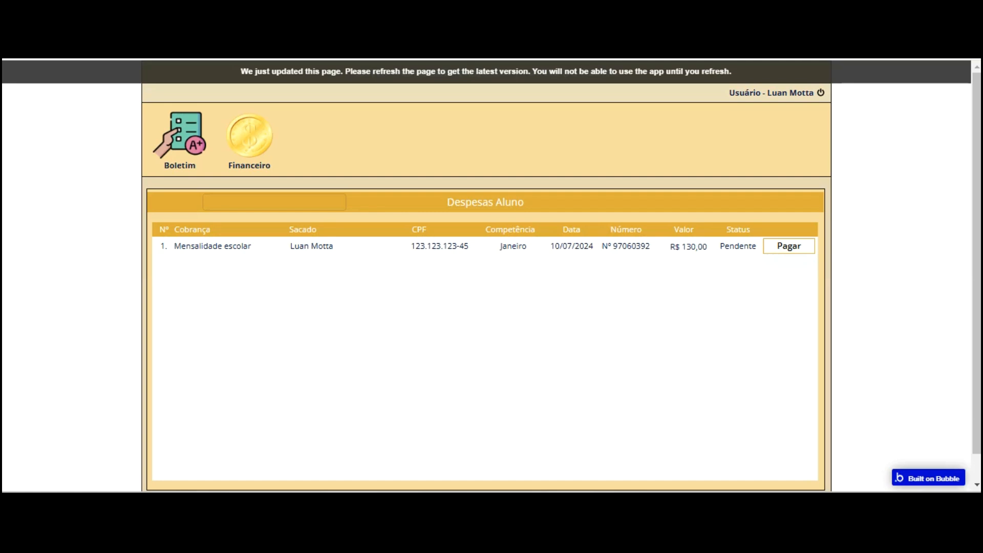
{"action": "left_click", "coordinate": [269, 98]}
Reload the preview, then back in the editor move the property editor to the centre
{"action": "key", "text": "F5"}
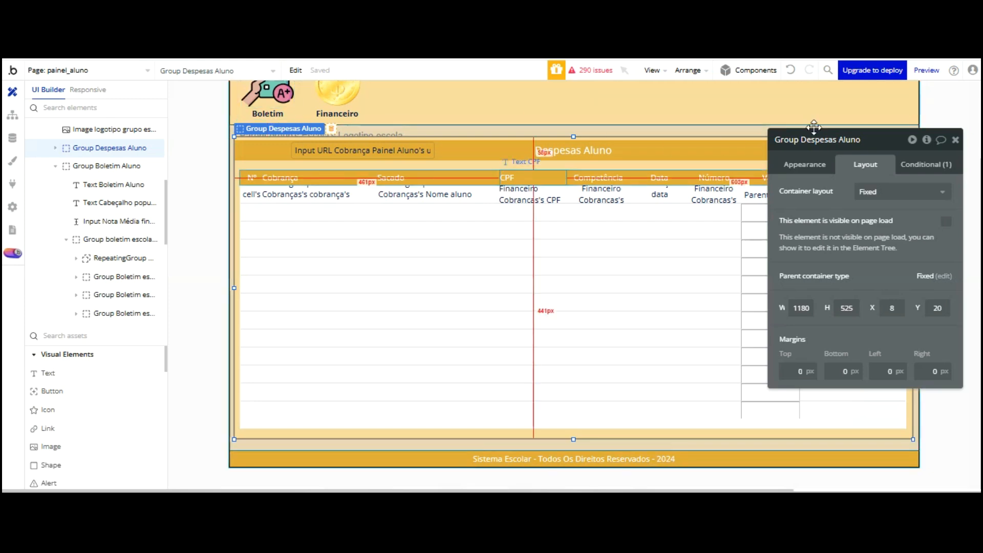
{"action": "left_click_drag", "start_coordinate": [830, 136], "coordinate": [384, 154]}
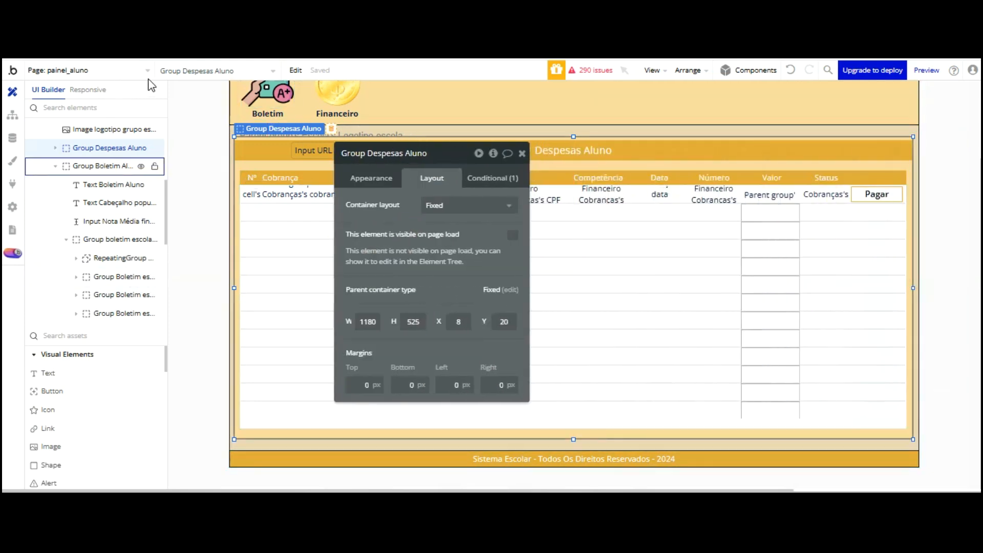
Hide Group Despesas Aluno in the editor and select the Input Nota Média final box
{"action": "left_click", "coordinate": [141, 164]}
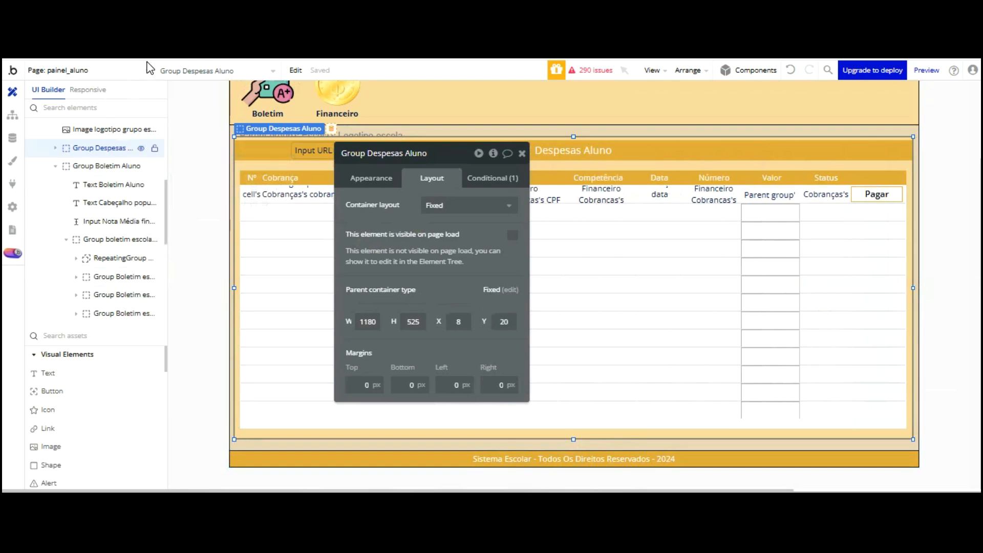
{"action": "left_click", "coordinate": [141, 148]}
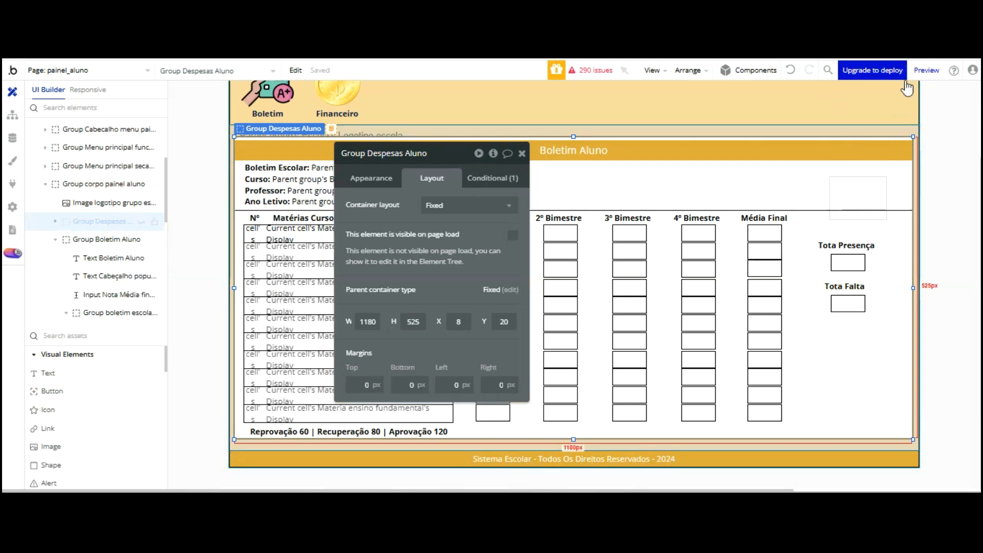
{"action": "left_click", "coordinate": [522, 153]}
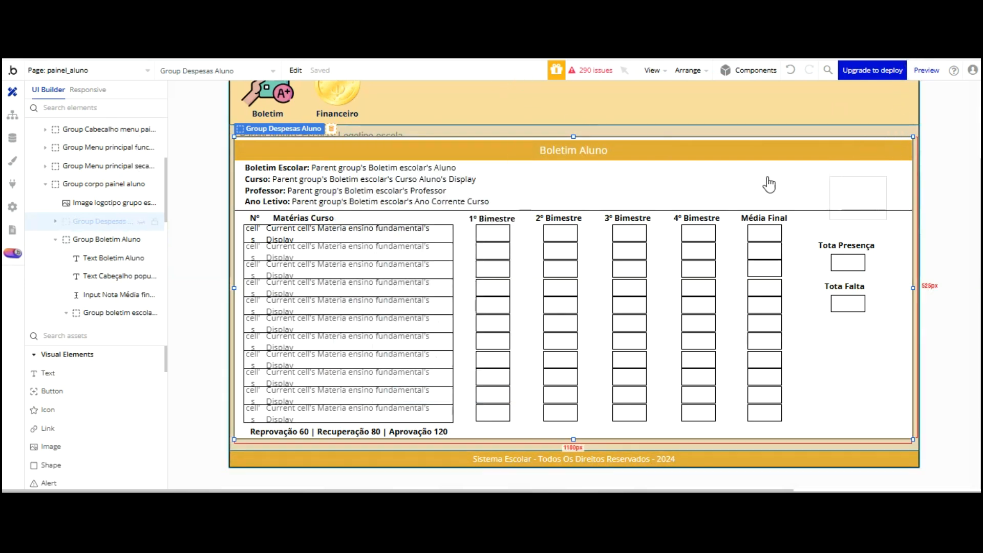
{"action": "double_click", "coordinate": [854, 117]}
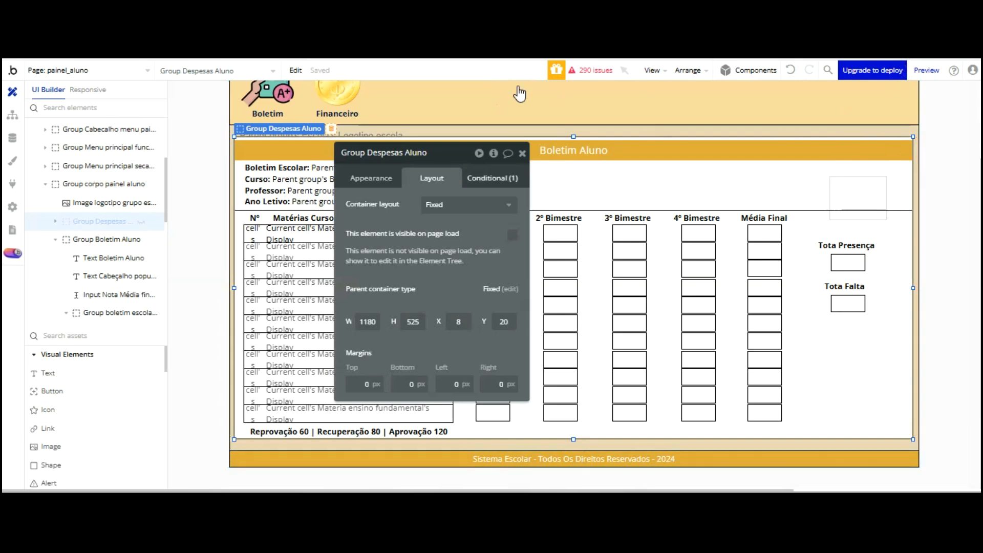
{"action": "left_click", "coordinate": [521, 154]}
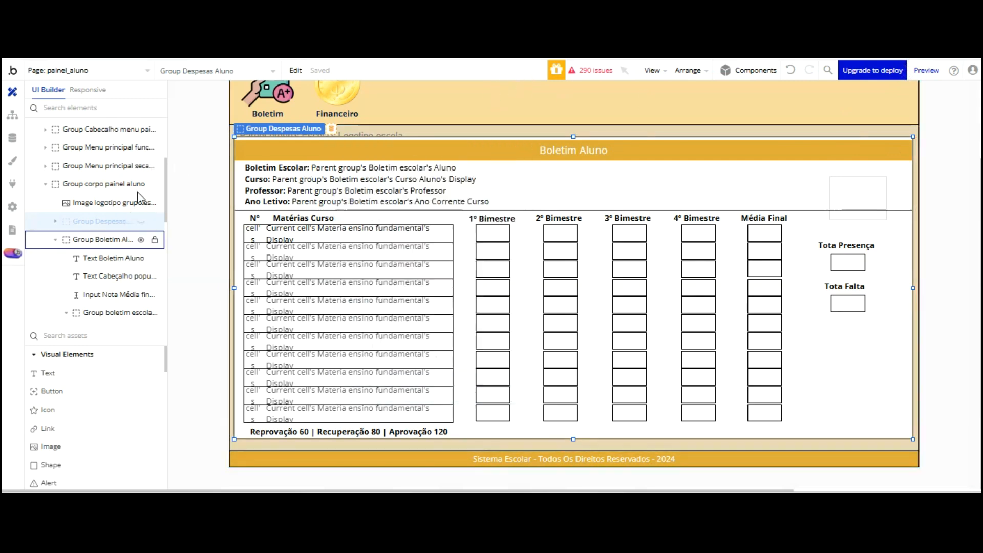
{"action": "left_click", "coordinate": [116, 223]}
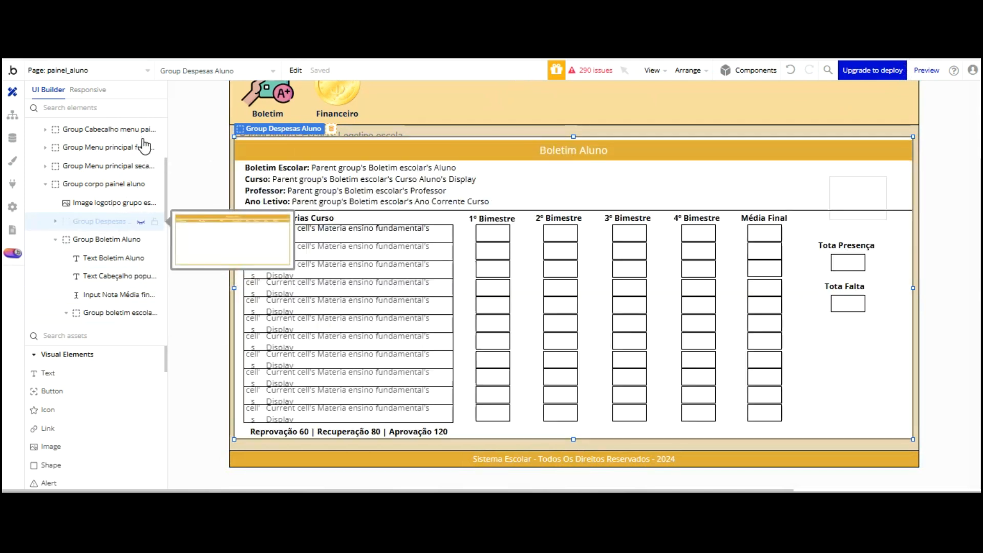
{"action": "left_click", "coordinate": [109, 295]}
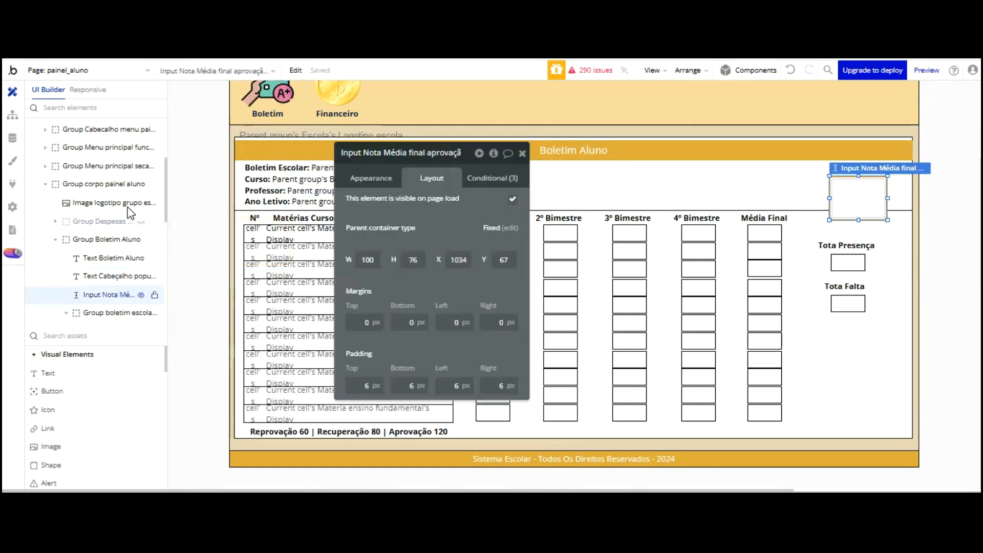
Raise the Média Final box and add a MÉDIA FINAL text label beside it, widened leftward
{"action": "left_click_drag", "start_coordinate": [858, 197], "coordinate": [850, 188]}
{"action": "mouse_move", "coordinate": [850, 96]}
{"action": "left_mouse_down"}
{"action": "mouse_move", "coordinate": [825, 82]}
{"action": "mouse_move", "coordinate": [867, 96]}
{"action": "mouse_move", "coordinate": [848, 98]}
{"action": "mouse_move", "coordinate": [875, 98]}
{"action": "left_mouse_up"}
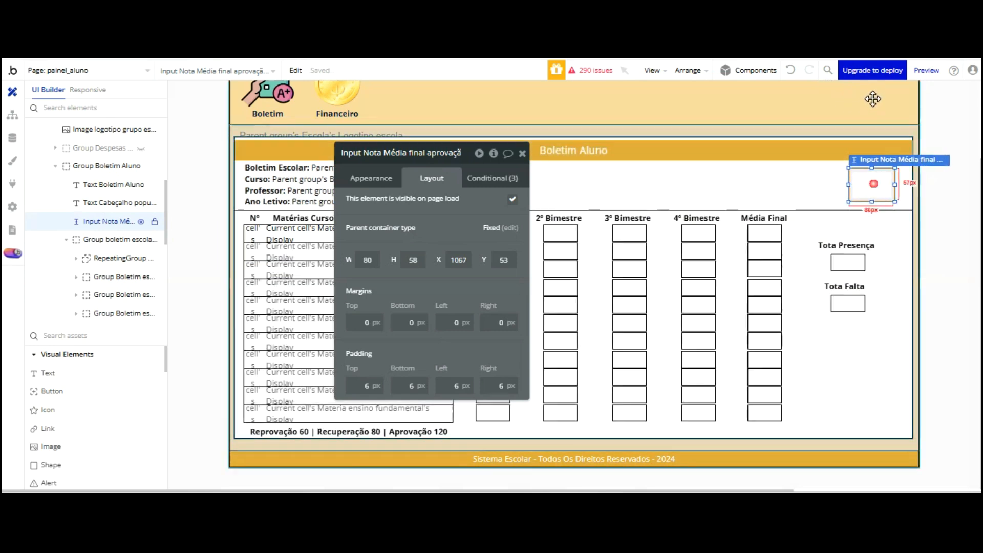
{"action": "left_click", "coordinate": [48, 373]}
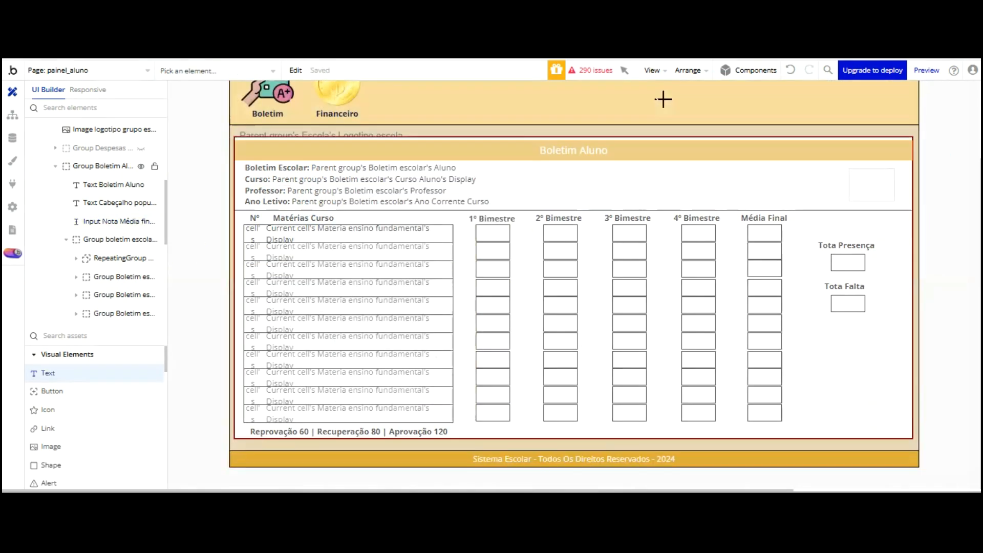
{"action": "left_click", "coordinate": [742, 171]}
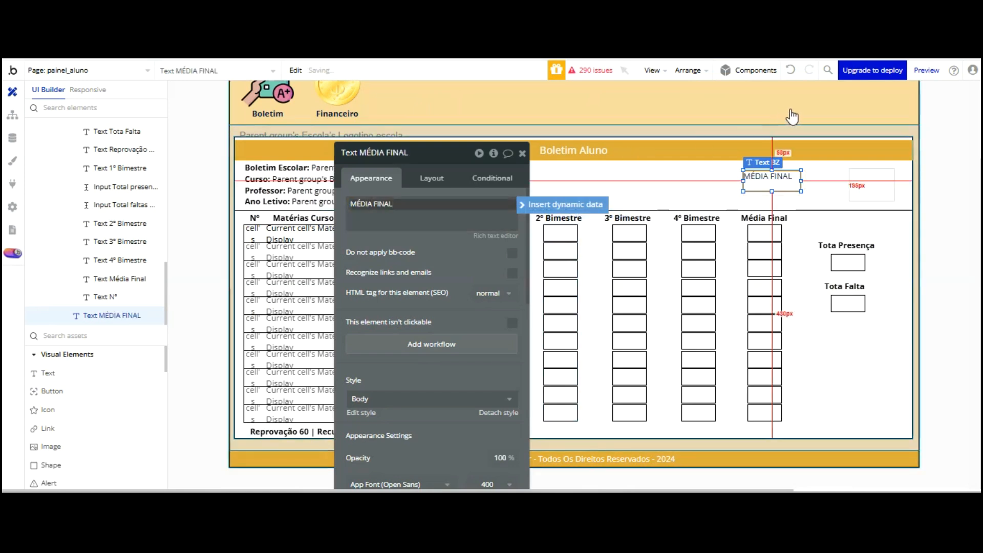
{"action": "left_click_drag", "start_coordinate": [786, 187], "coordinate": [810, 201]}
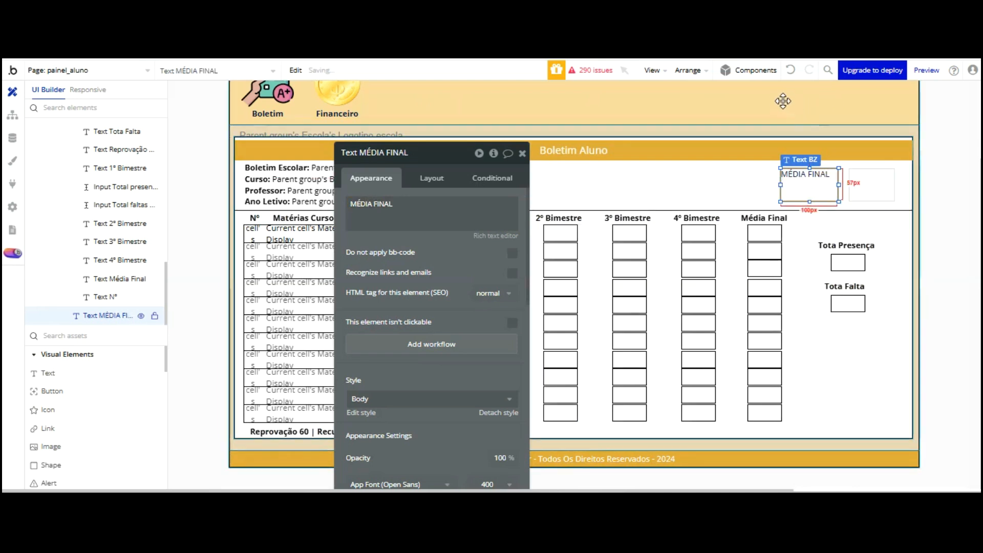
{"action": "left_click_drag", "start_coordinate": [781, 99], "coordinate": [747, 99]}
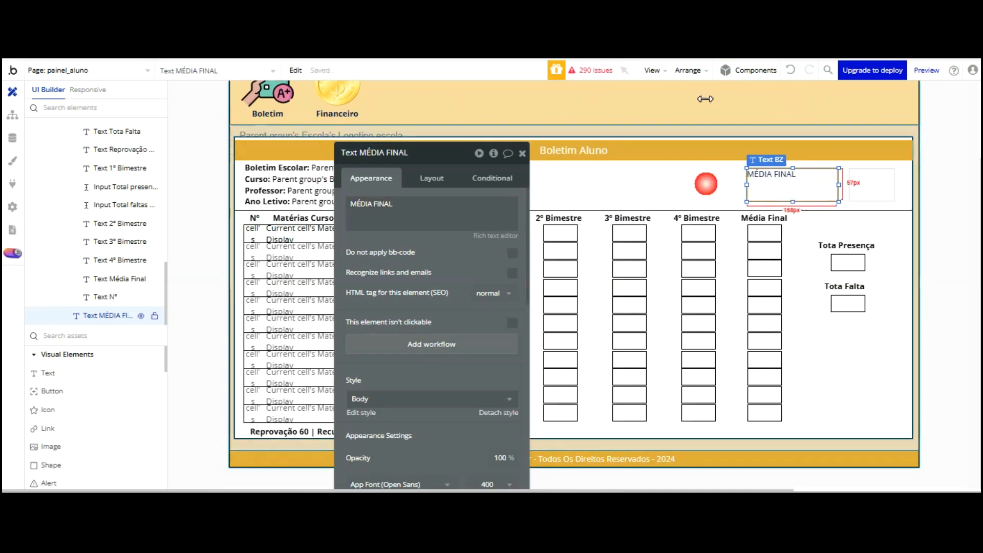
Make the MÉDIA FINAL text bold, horizontally centred and black in the rich text editor
{"action": "left_click", "coordinate": [496, 236]}
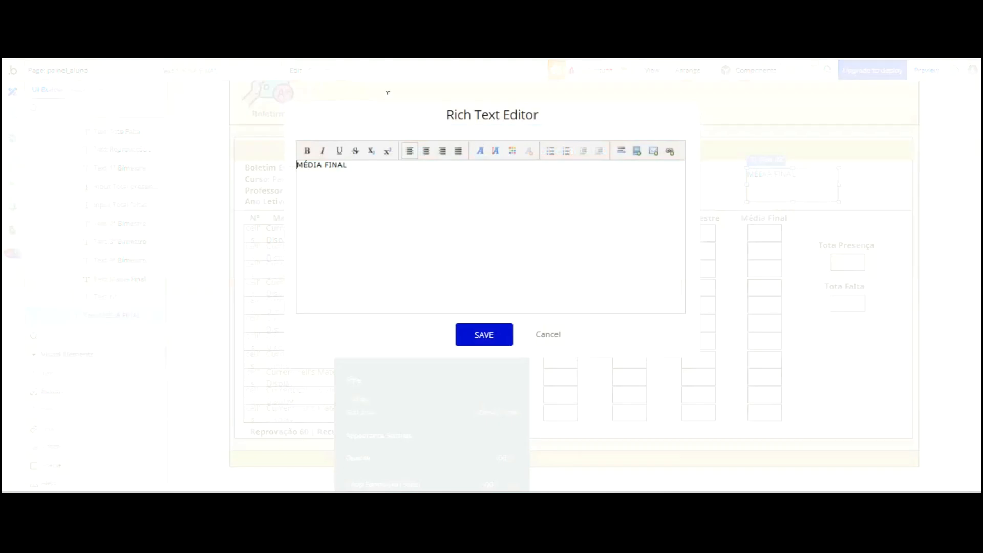
{"action": "left_click_drag", "start_coordinate": [344, 165], "coordinate": [293, 163]}
{"action": "left_click", "coordinate": [307, 151]}
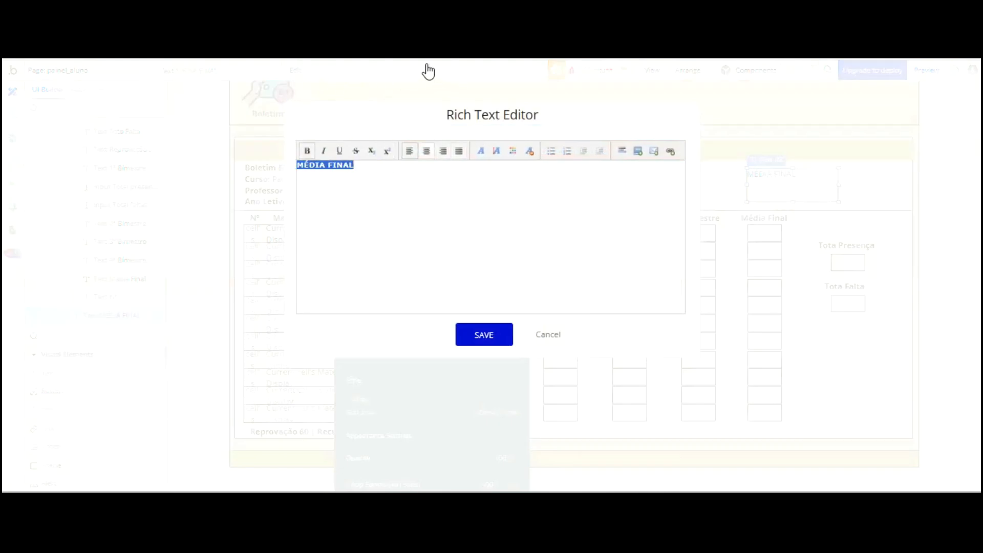
{"action": "left_click", "coordinate": [427, 150]}
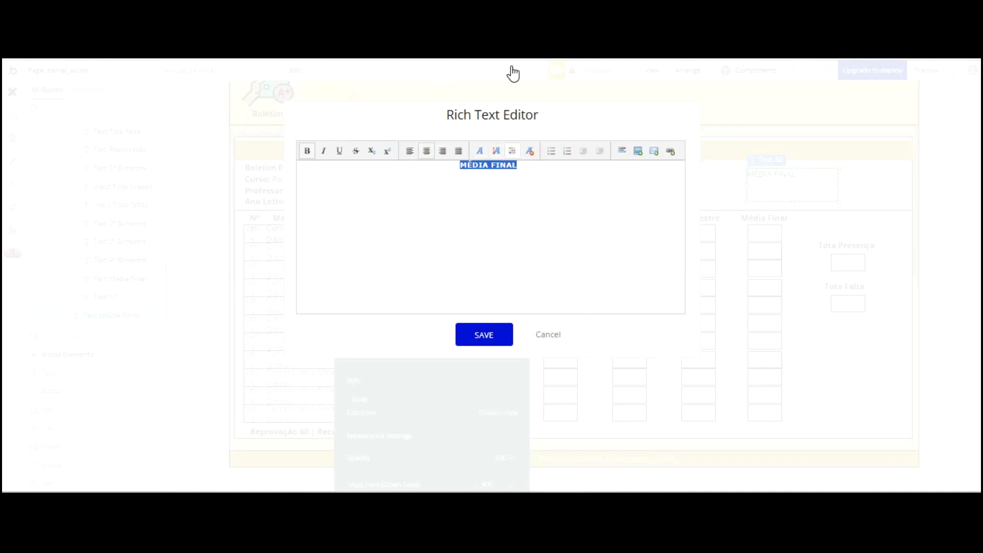
{"action": "left_click", "coordinate": [512, 150]}
{"action": "left_click", "coordinate": [509, 163]}
{"action": "left_click", "coordinate": [485, 335]}
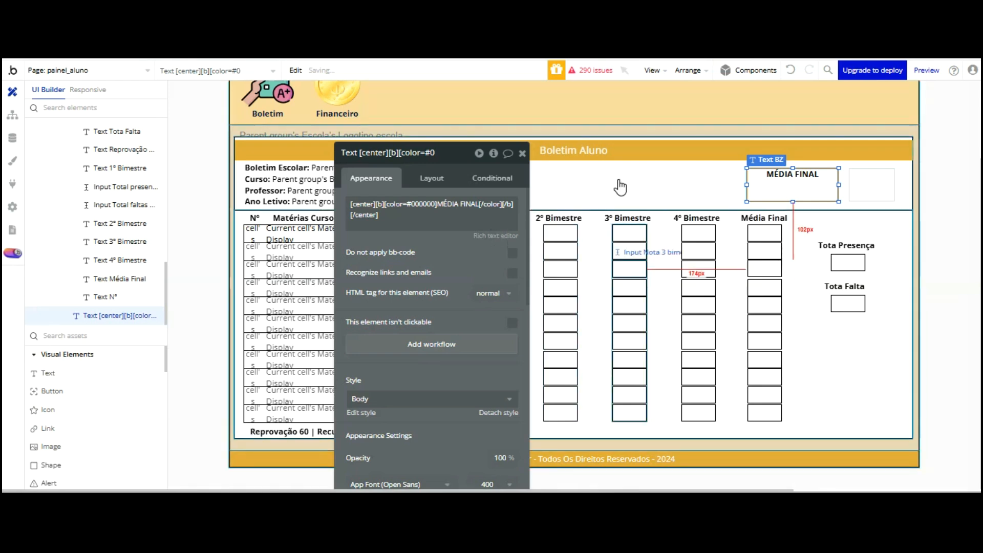
Centre the label vertically and set its font size to 24
{"action": "scroll", "coordinate": [477, 330], "scroll_direction": "down", "scroll_amount": 4}
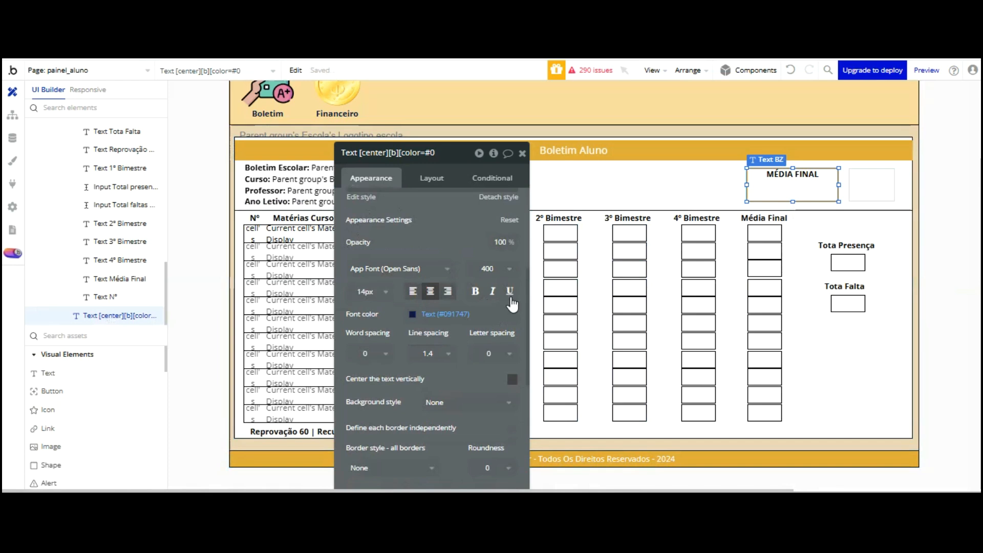
{"action": "left_click", "coordinate": [511, 380]}
{"action": "left_click", "coordinate": [379, 292]}
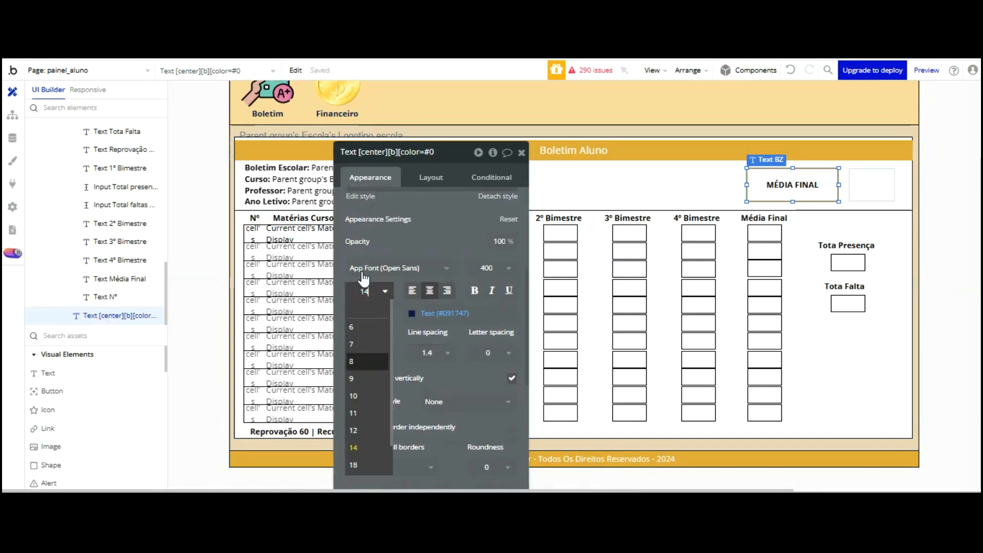
{"action": "type", "text": "24"}
{"action": "key", "text": "Return"}
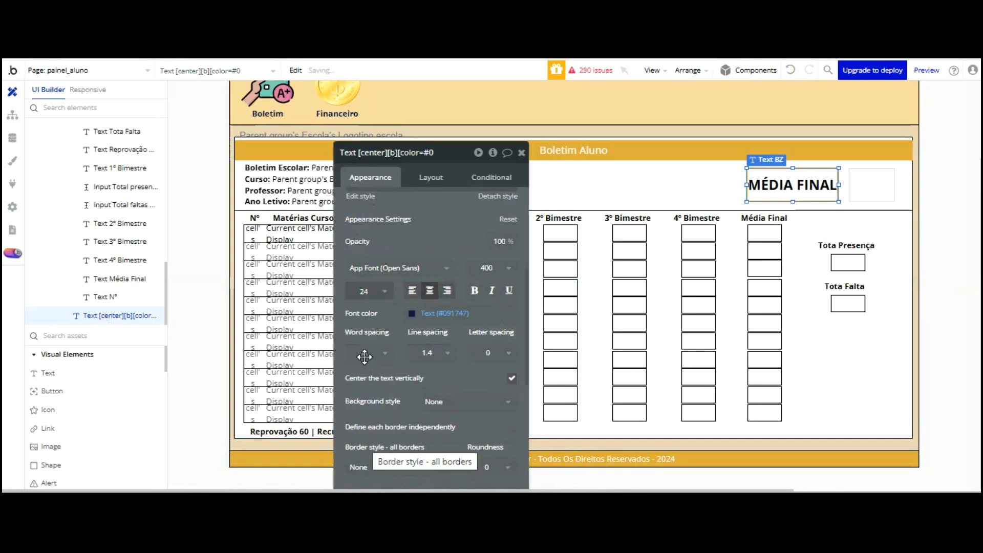
{"action": "left_click", "coordinate": [868, 193]}
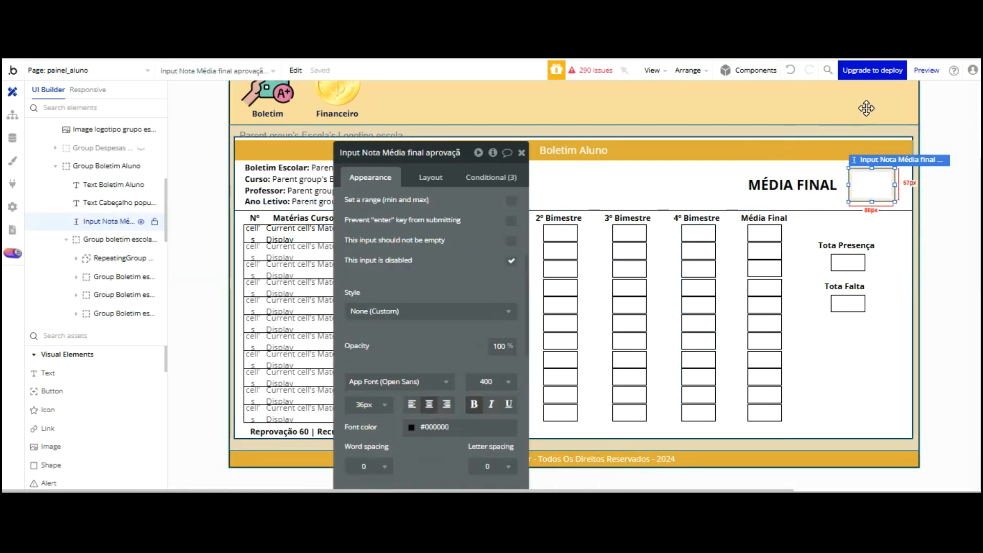
Give the final-average box a solid black border
{"action": "scroll", "coordinate": [525, 239], "scroll_direction": "down", "scroll_amount": 10}
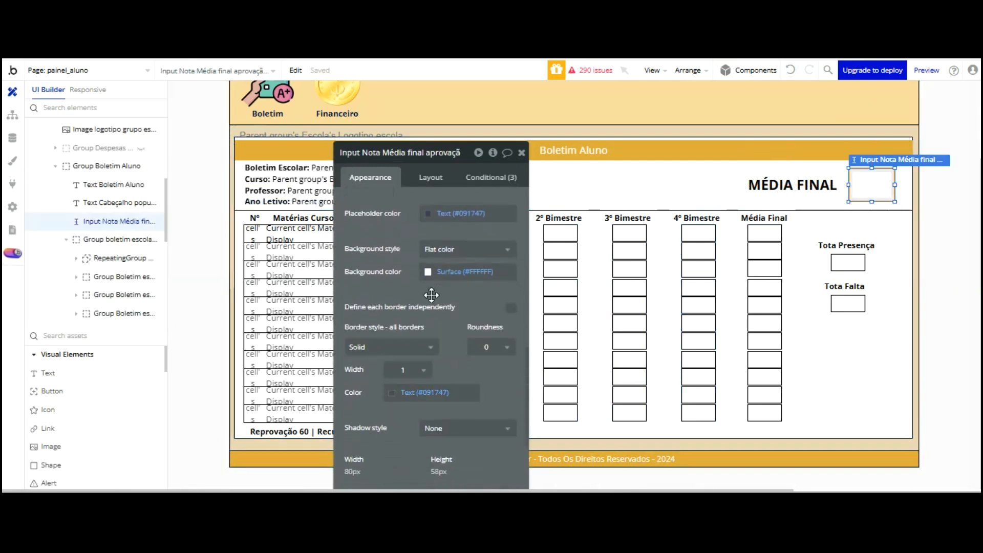
{"action": "left_click", "coordinate": [416, 347]}
{"action": "left_click", "coordinate": [382, 397]}
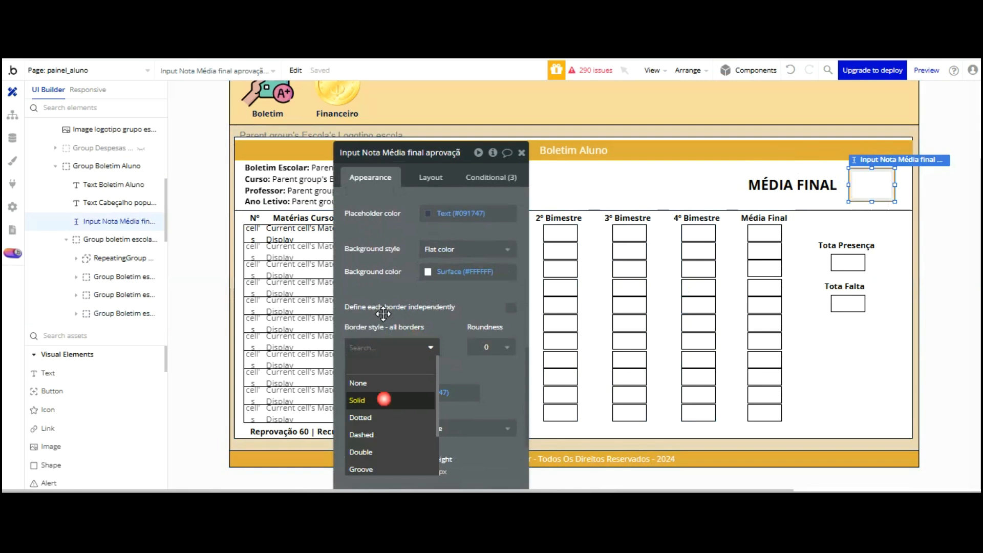
{"action": "left_click", "coordinate": [425, 392]}
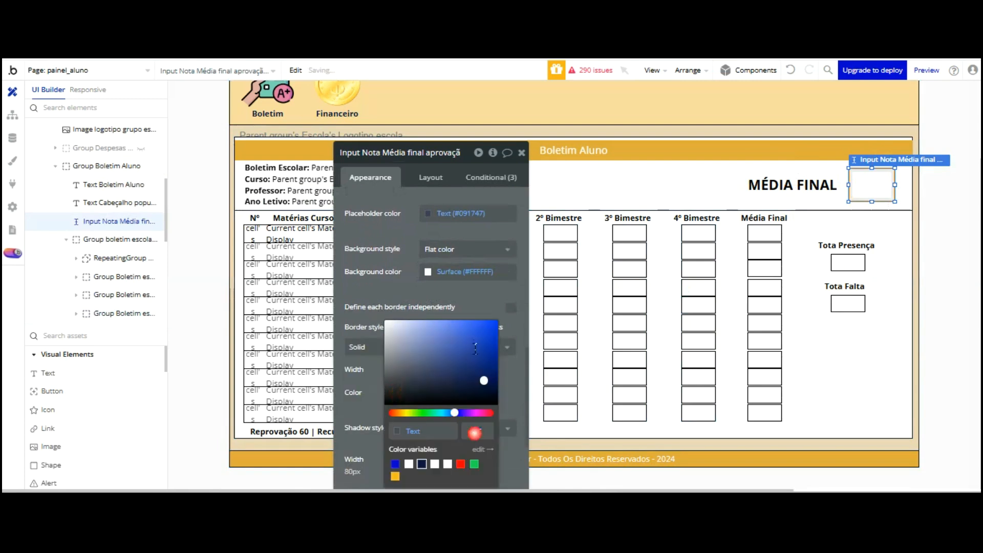
{"action": "left_click", "coordinate": [478, 302]}
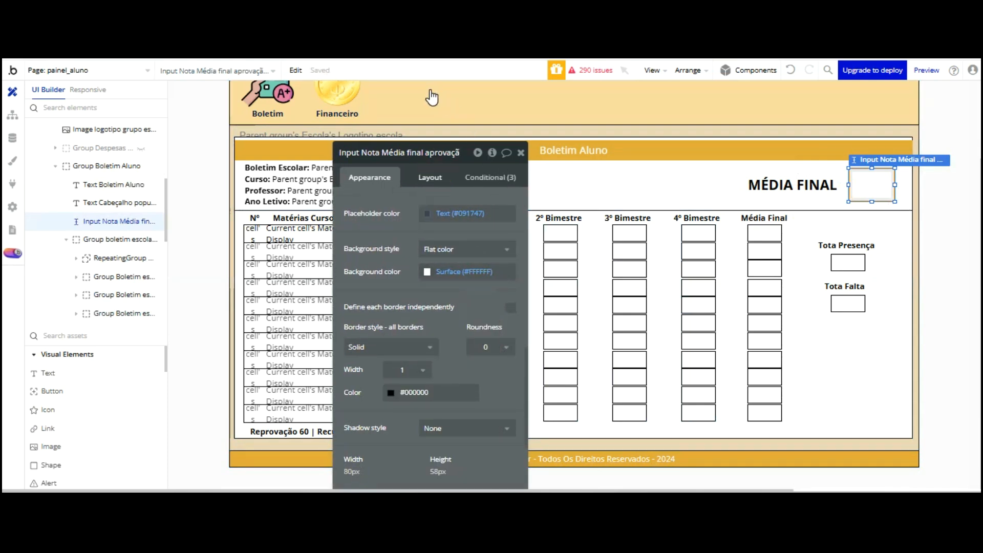
{"action": "left_click", "coordinate": [430, 177]}
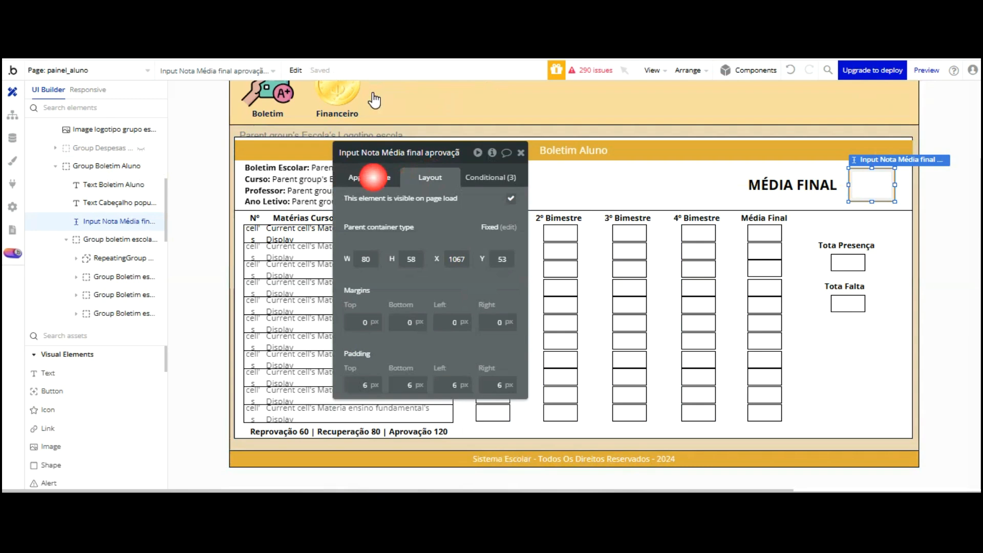
{"action": "left_click", "coordinate": [373, 178]}
Replace the box's initial content with Parent group's Boletim escolar's Nota Média Final Aprovação
{"action": "right_click", "coordinate": [476, 296]}
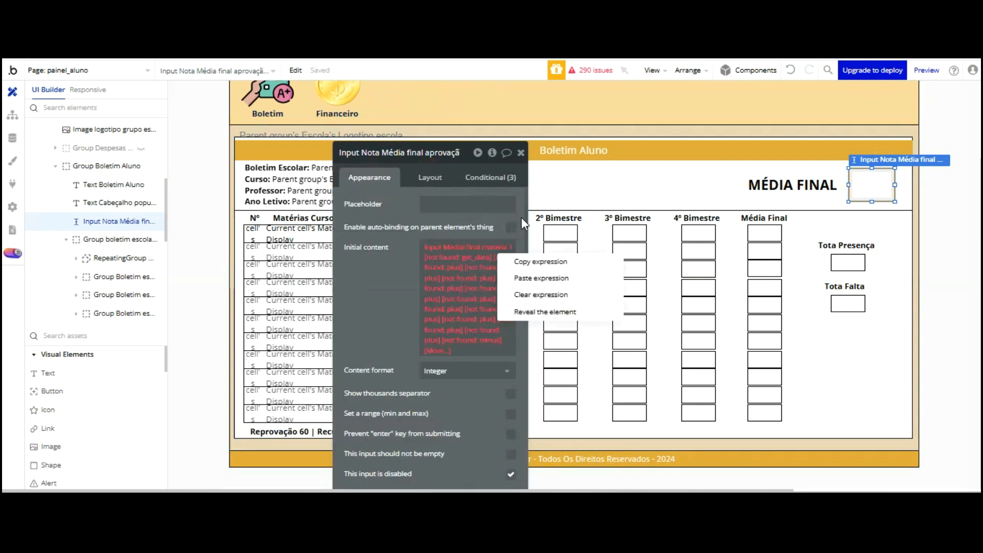
{"action": "left_click", "coordinate": [532, 294]}
{"action": "left_click", "coordinate": [433, 247]}
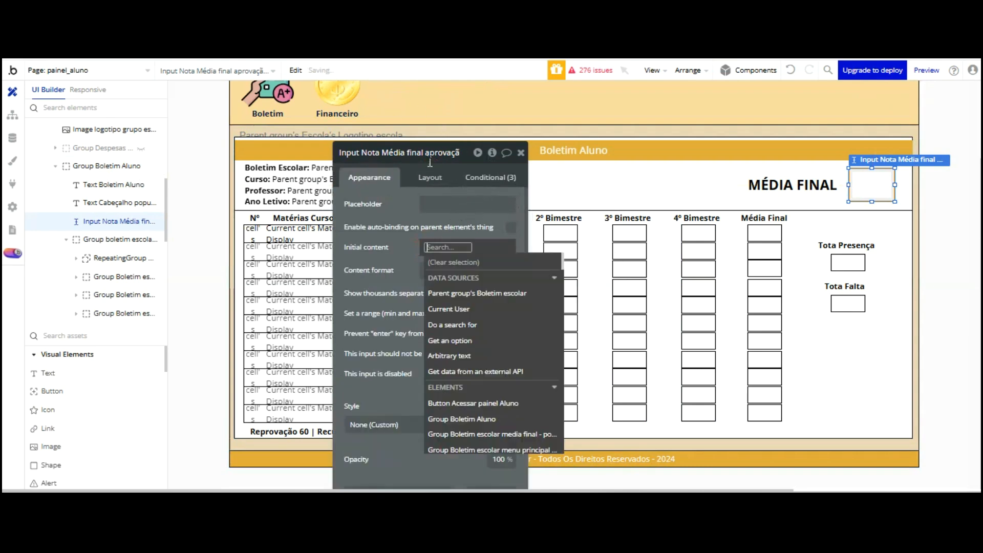
{"action": "left_click", "coordinate": [463, 293]}
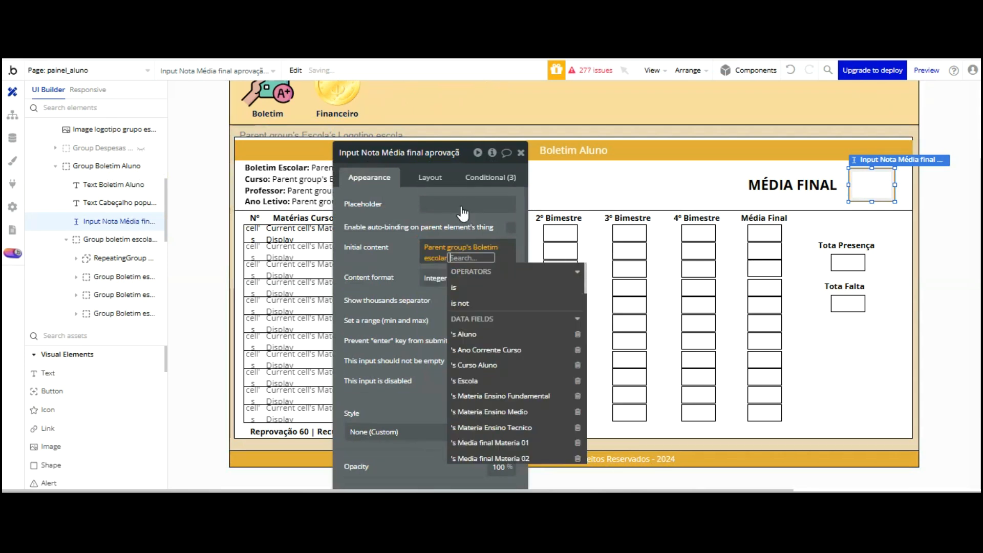
{"action": "scroll", "coordinate": [519, 276], "scroll_direction": "down", "scroll_amount": 8}
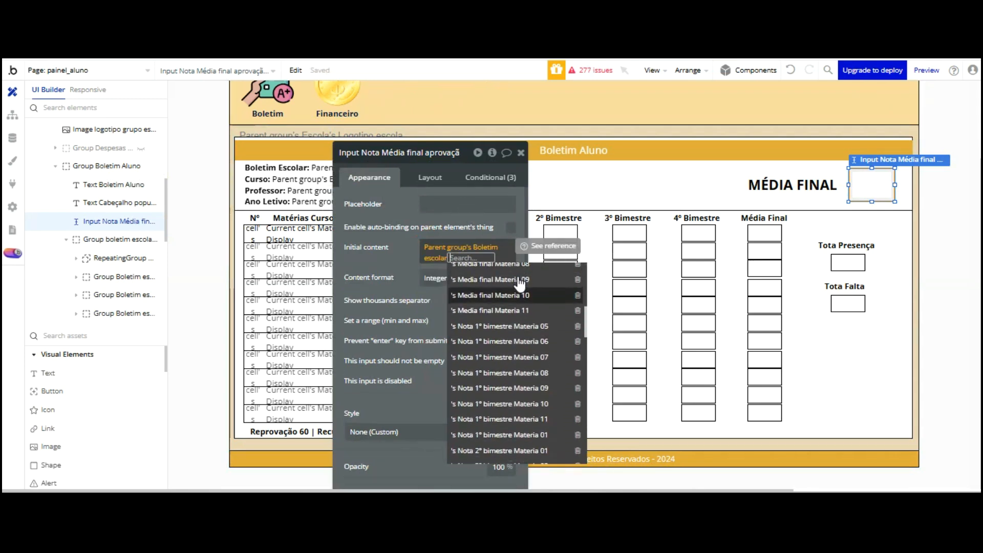
{"action": "scroll", "coordinate": [519, 283], "scroll_direction": "down", "scroll_amount": 10}
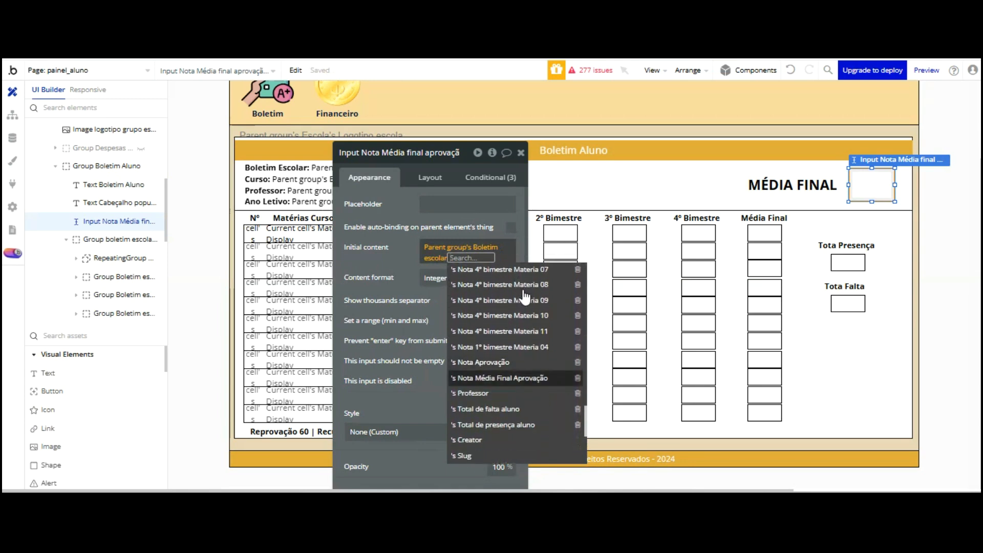
{"action": "left_click", "coordinate": [520, 378]}
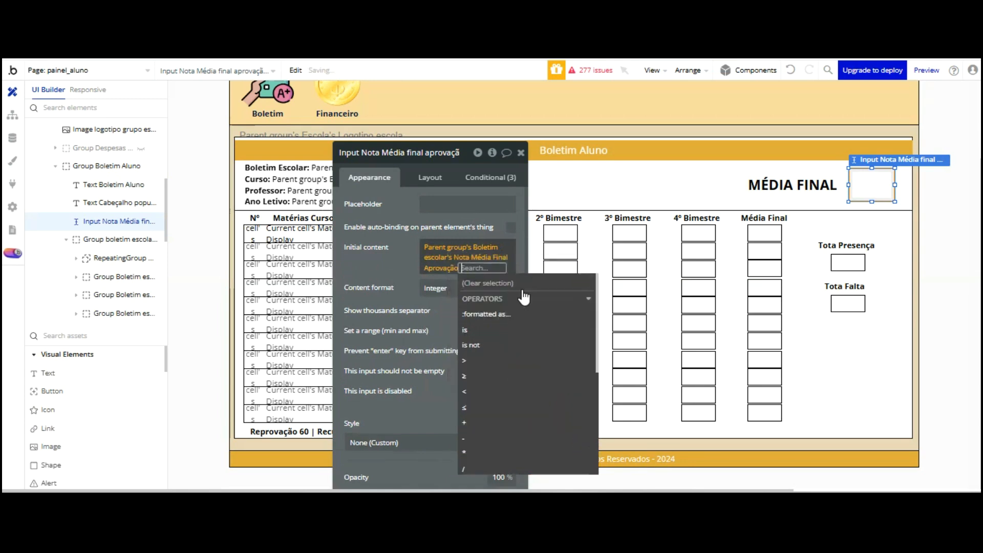
{"action": "left_click", "coordinate": [403, 175]}
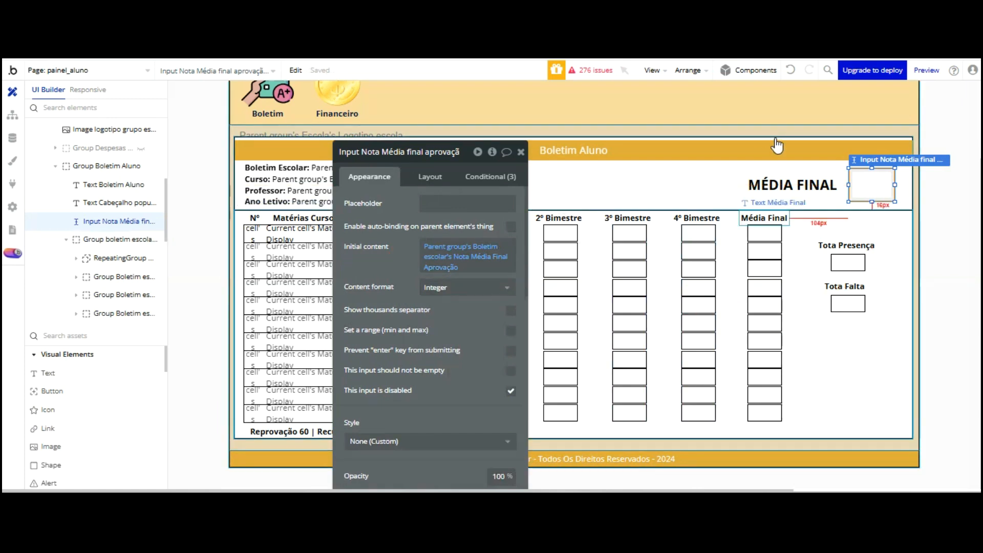
{"action": "key", "text": "ctrl+Tab"}
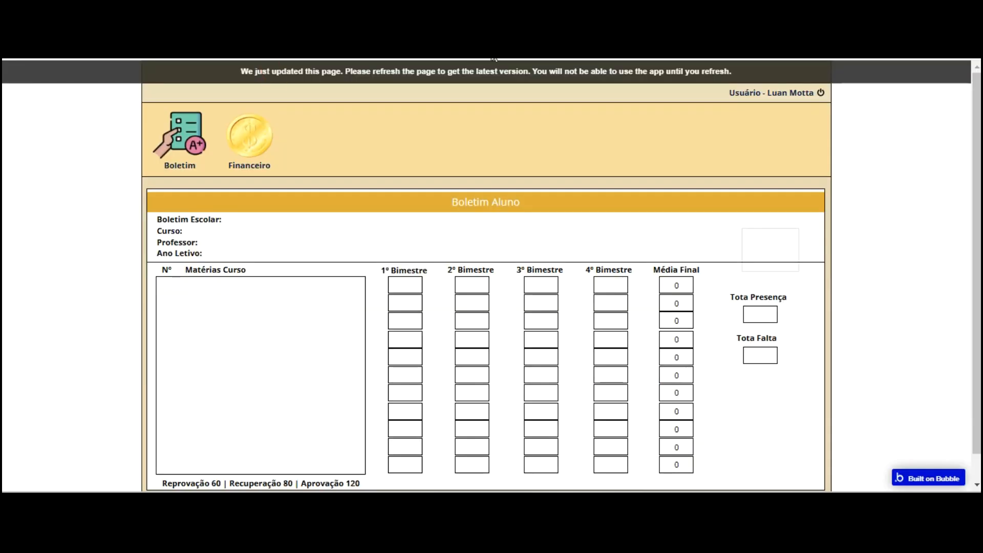
{"action": "key", "text": "F5"}
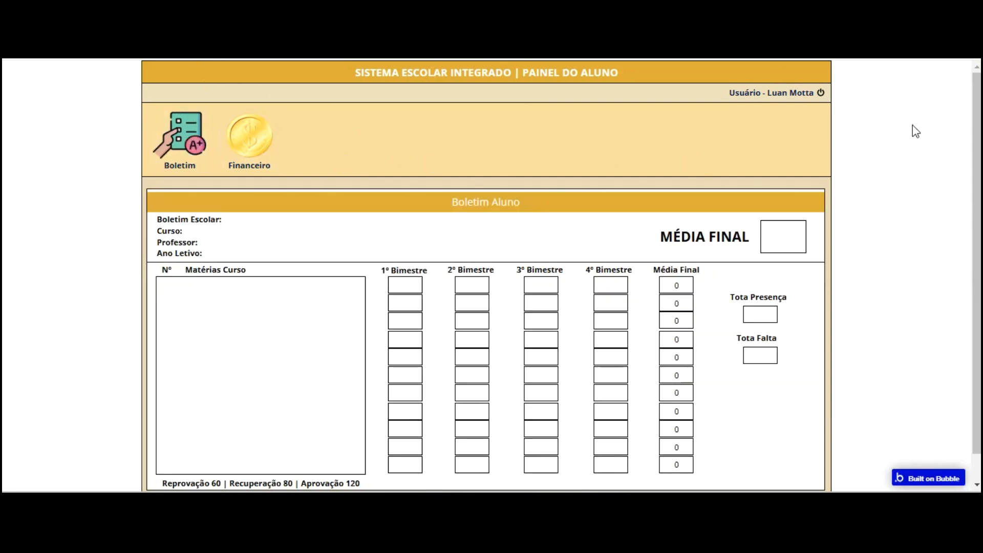
{"action": "key", "text": "ctrl+Tab"}
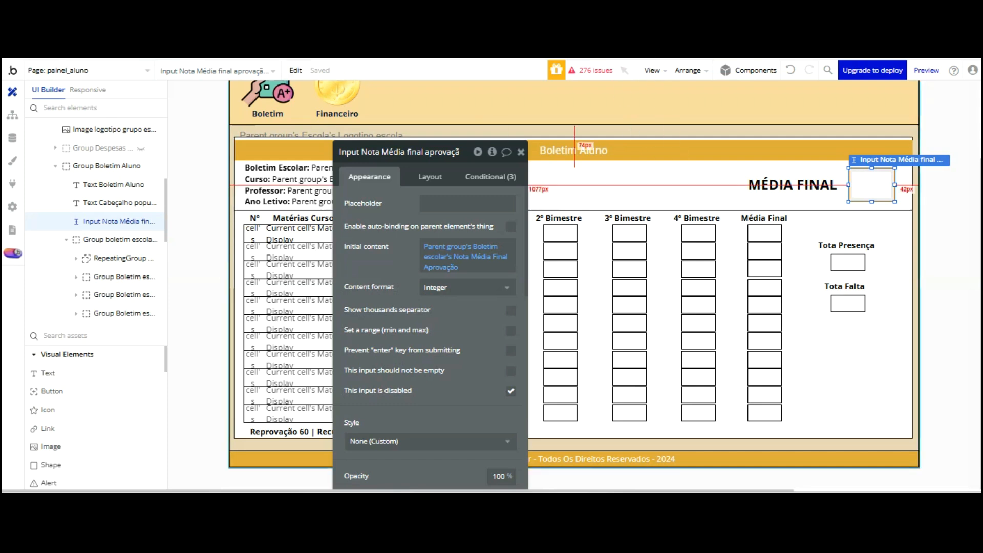
{"action": "key", "text": "ctrl+Tab"}
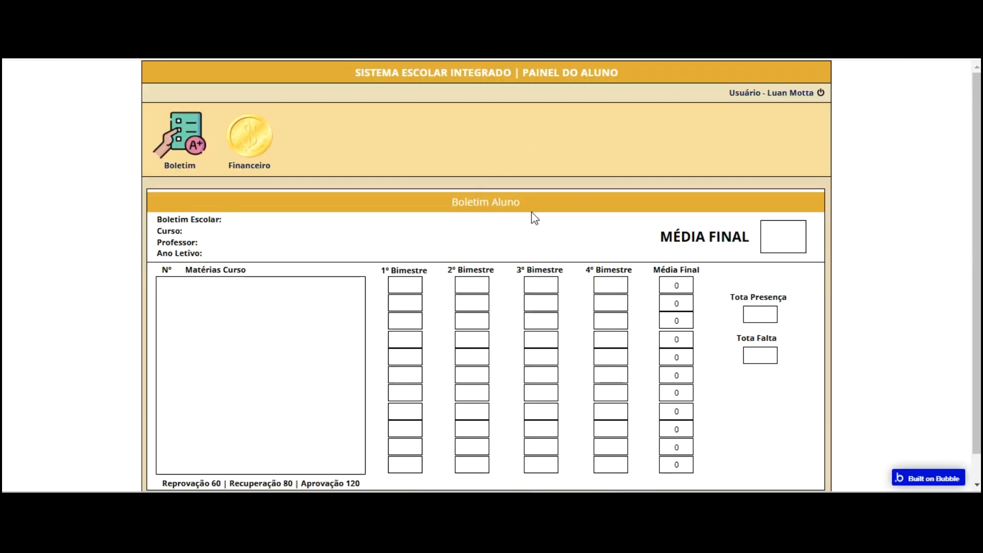
{"action": "scroll", "coordinate": [545, 219], "scroll_direction": "down", "scroll_amount": 1}
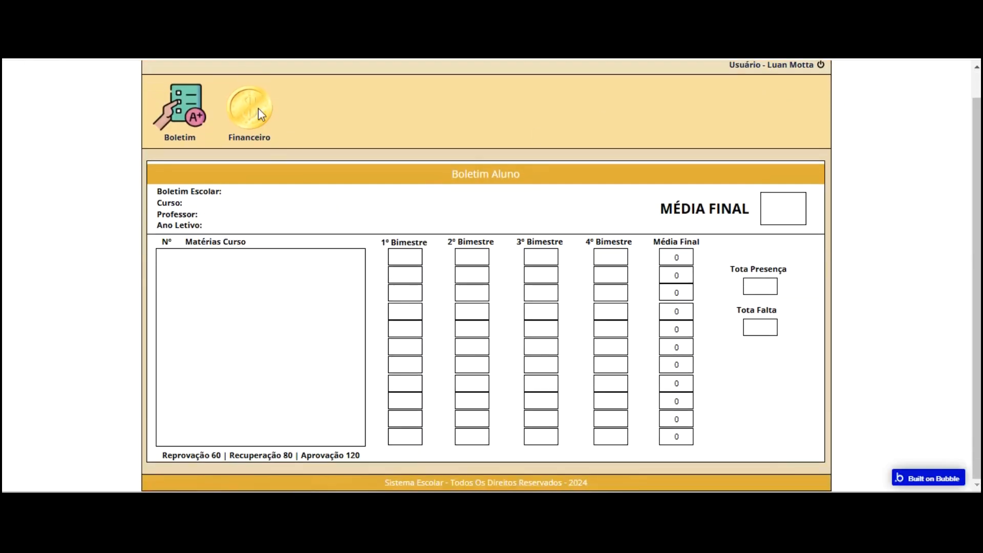
{"action": "key", "text": "ctrl+Tab"}
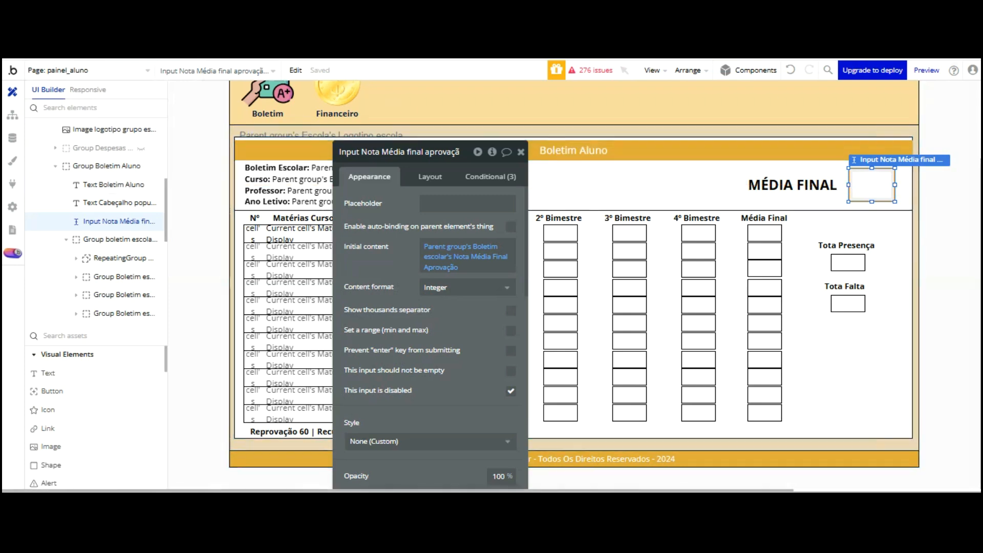
{"action": "left_click", "coordinate": [672, 181]}
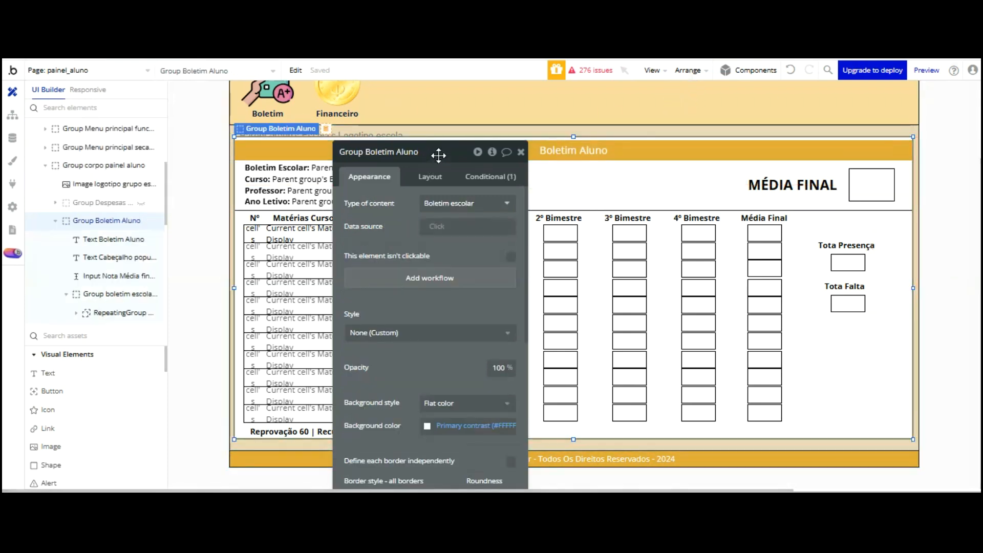
Set Group Boletim Aluno's data source to a search for Boletim escolar
{"action": "left_click", "coordinate": [441, 226]}
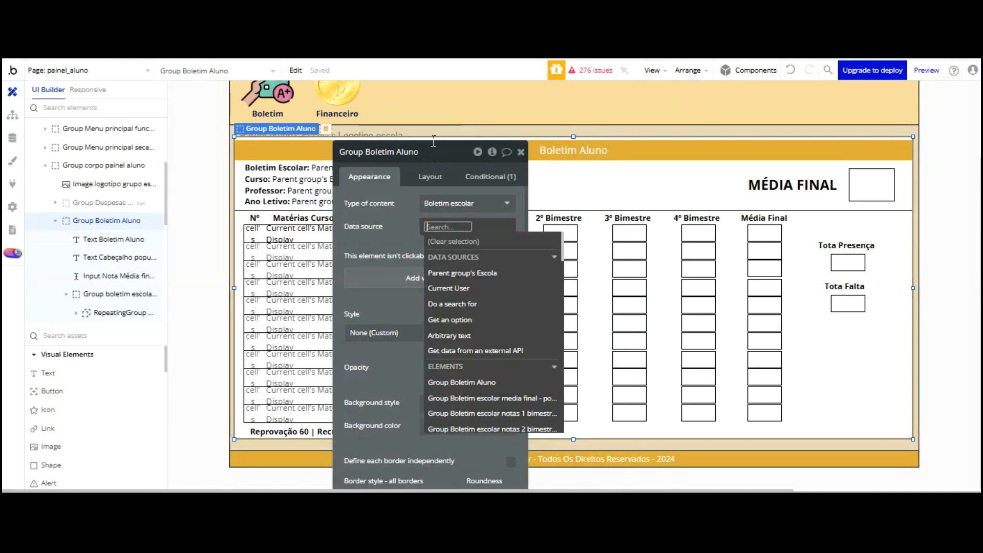
{"action": "left_click", "coordinate": [462, 303]}
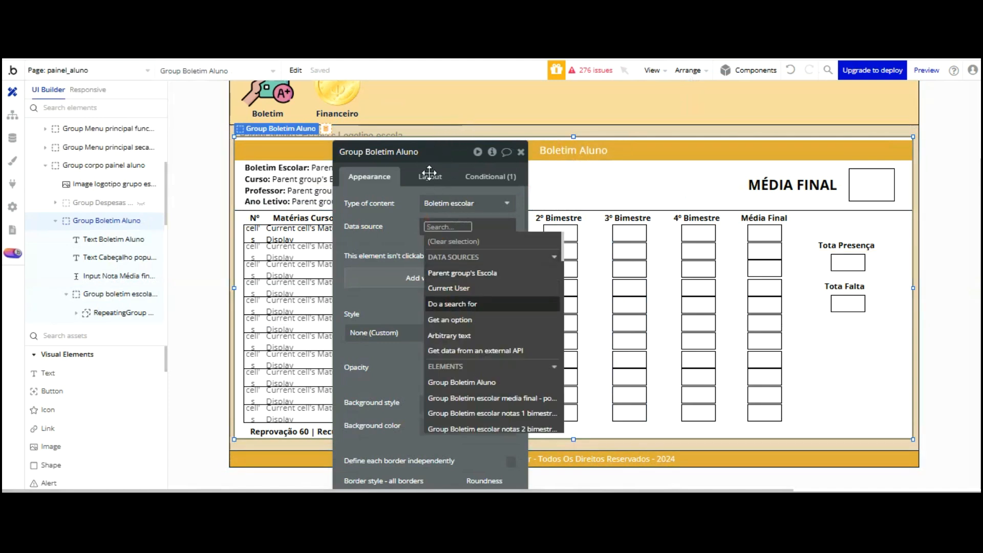
{"action": "key", "text": "Down"}
{"action": "key", "text": "Down"}
{"action": "key", "text": "Down"}
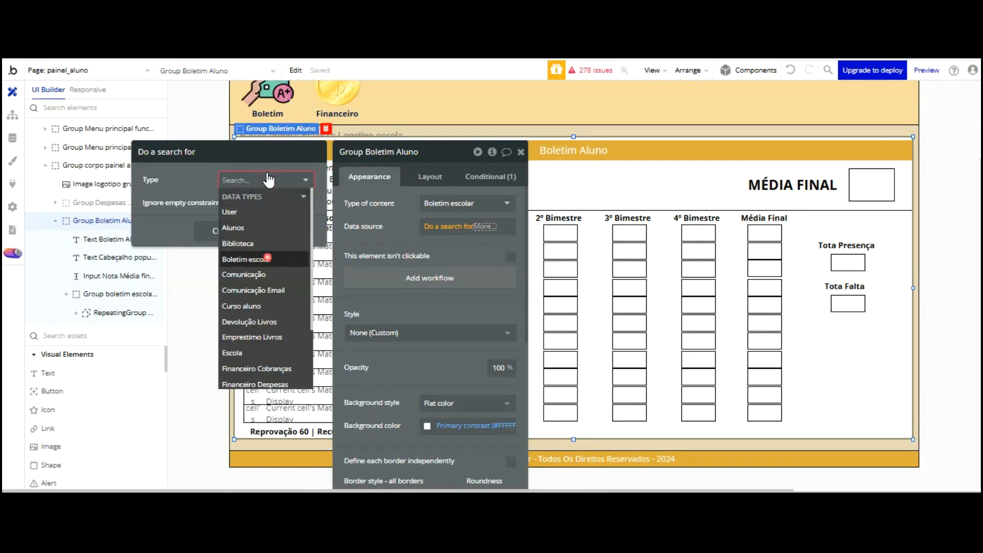
{"action": "key", "text": "Return"}
Constrain the search to Aluno = Current User's Nome
{"action": "left_click", "coordinate": [256, 211]}
{"action": "left_click", "coordinate": [157, 204]}
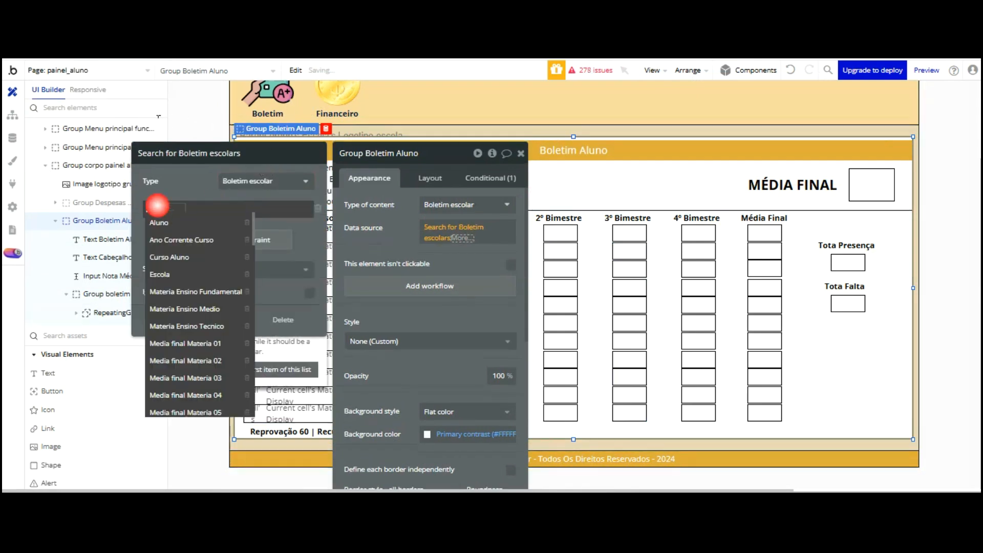
{"action": "left_click", "coordinate": [158, 222]}
{"action": "left_click", "coordinate": [180, 209]}
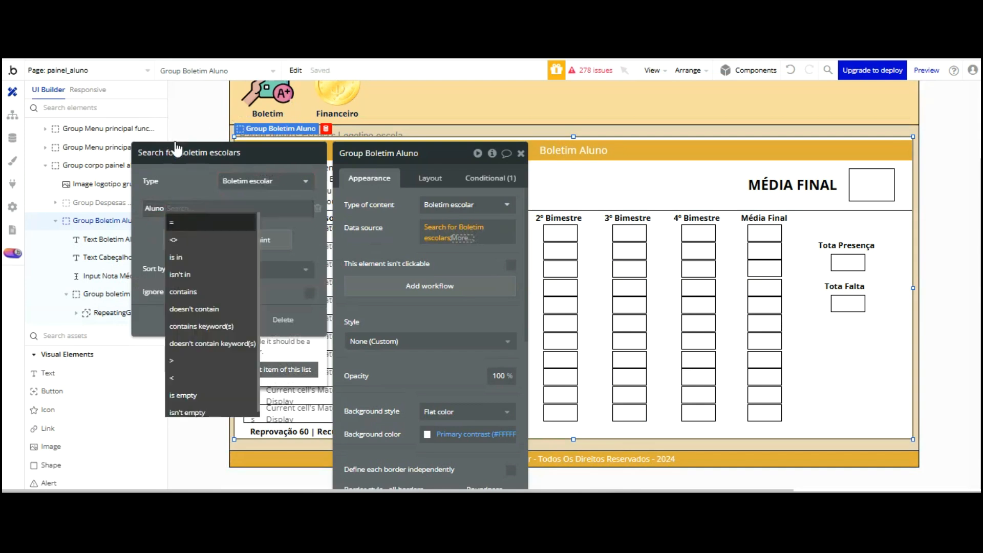
{"action": "key", "text": "Return"}
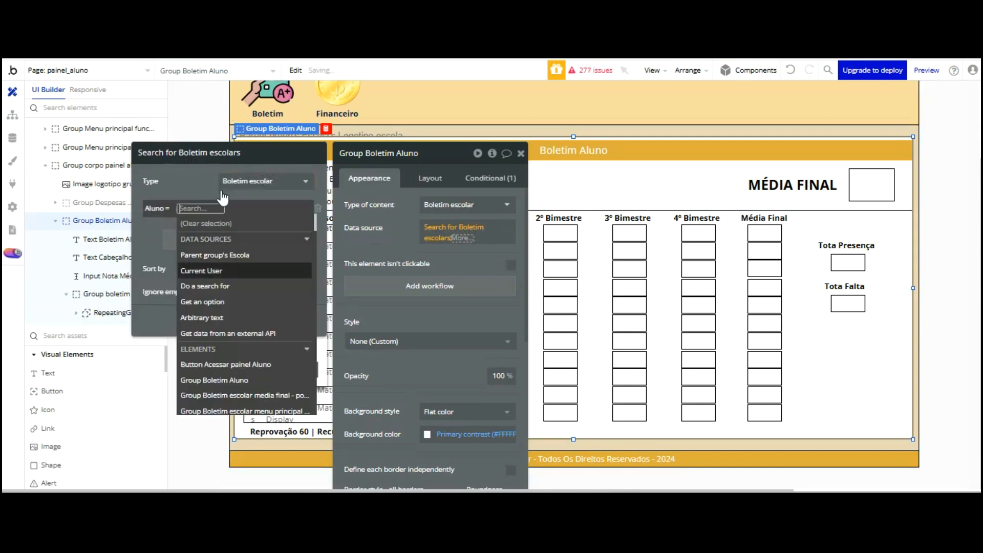
{"action": "left_click", "coordinate": [221, 271]}
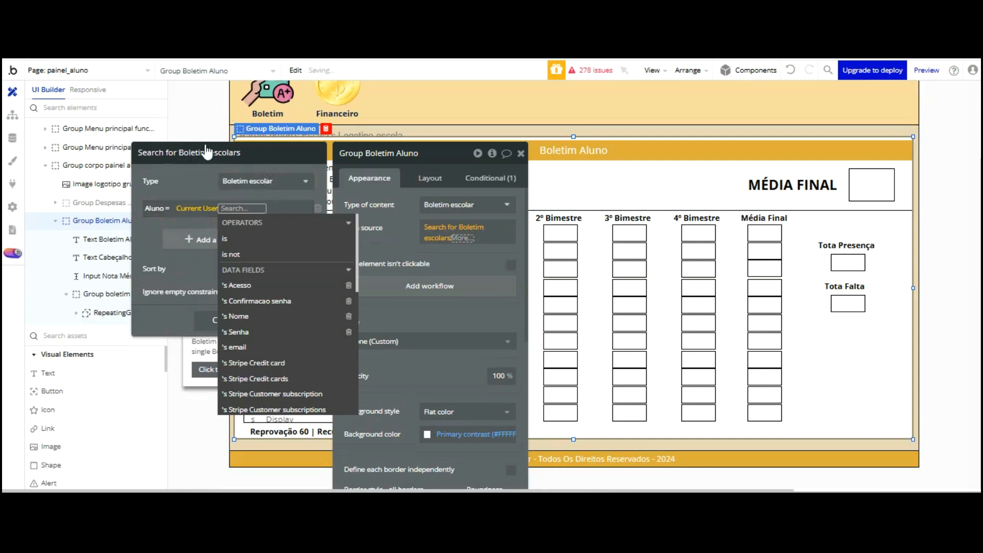
{"action": "left_click", "coordinate": [164, 183]}
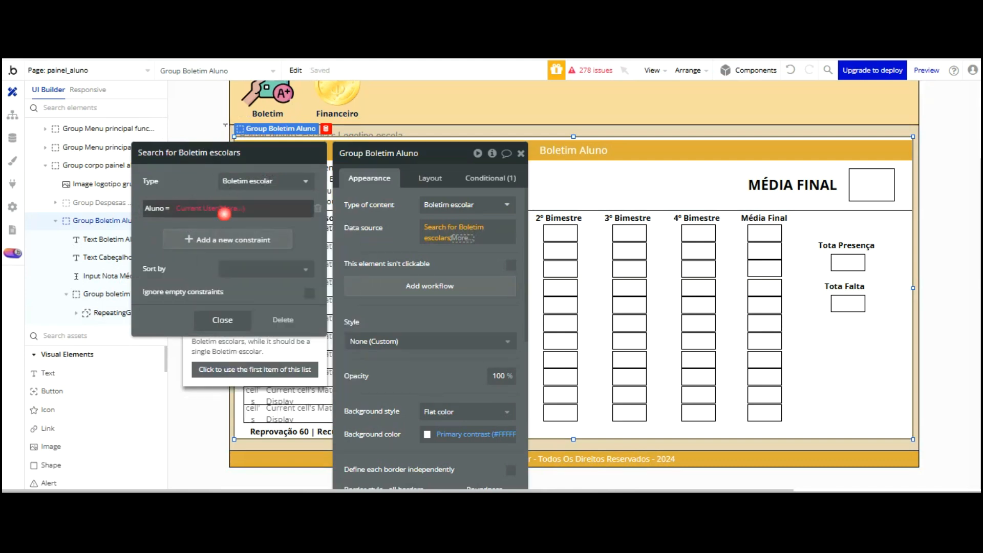
{"action": "left_click", "coordinate": [224, 213]}
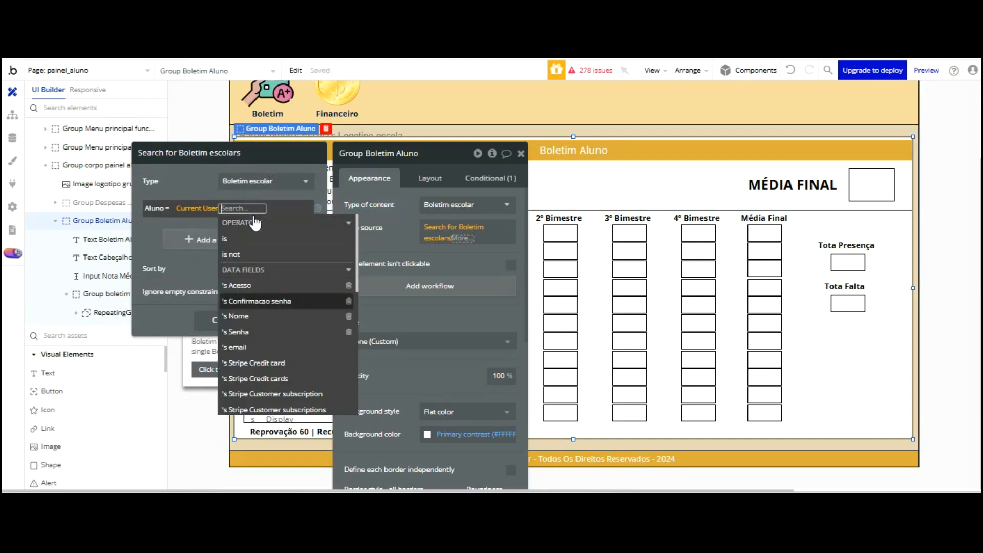
{"action": "left_click", "coordinate": [250, 316]}
{"action": "left_click", "coordinate": [191, 184]}
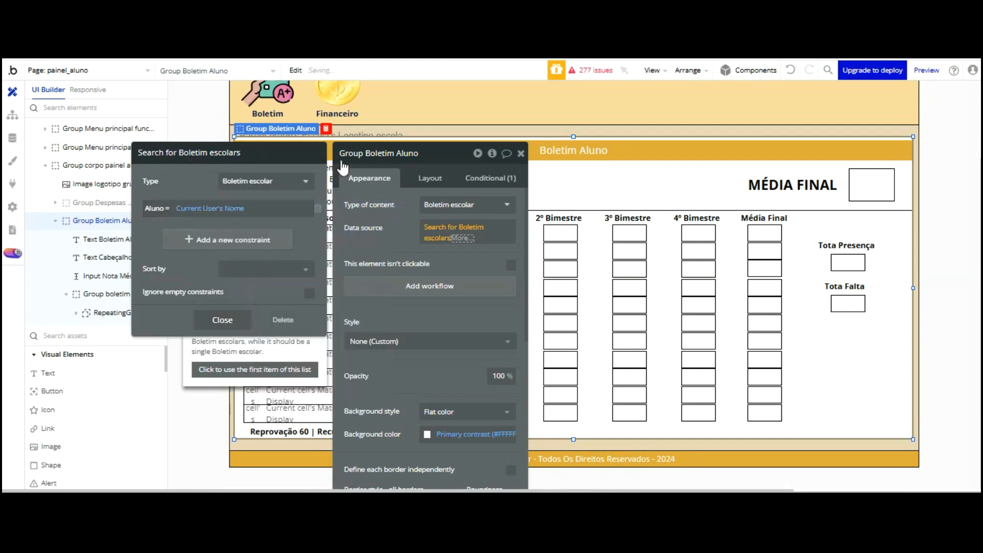
Take only the first item of the Boletim escolar search result
{"action": "left_click", "coordinate": [395, 161]}
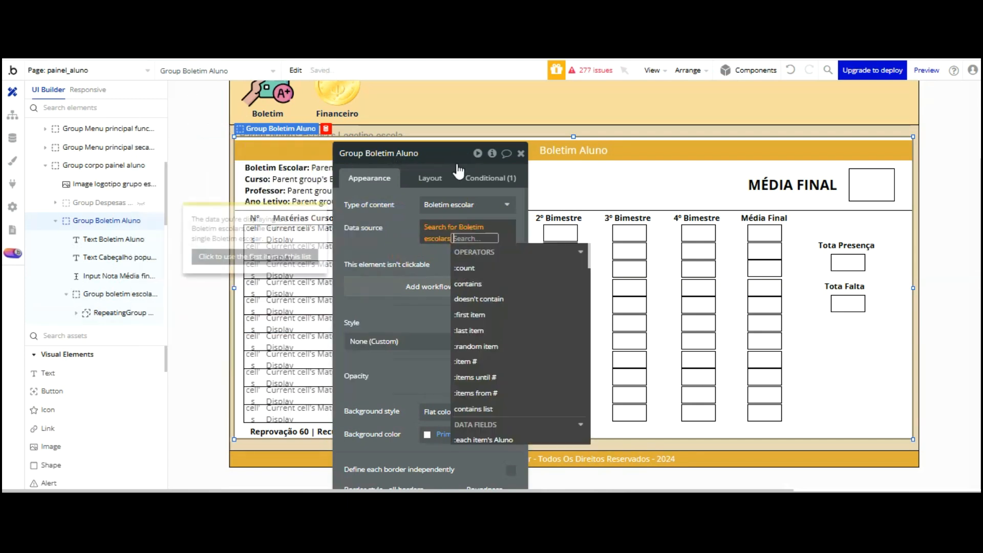
{"action": "left_click", "coordinate": [487, 314]}
{"action": "left_click", "coordinate": [409, 156]}
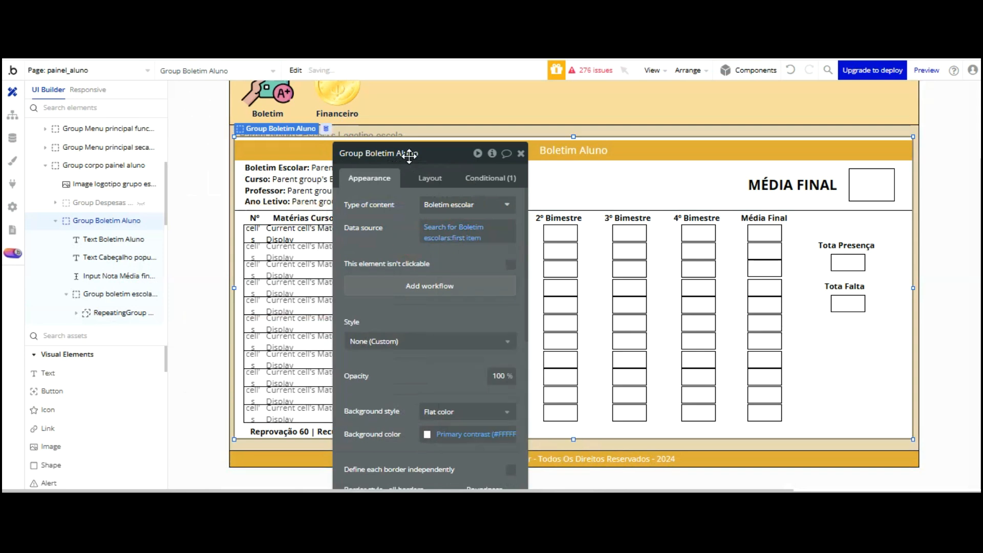
Refresh the preview, then select the inner Boletim escolar group and check its data source
{"action": "left_click_drag", "start_coordinate": [409, 157], "coordinate": [477, 213]}
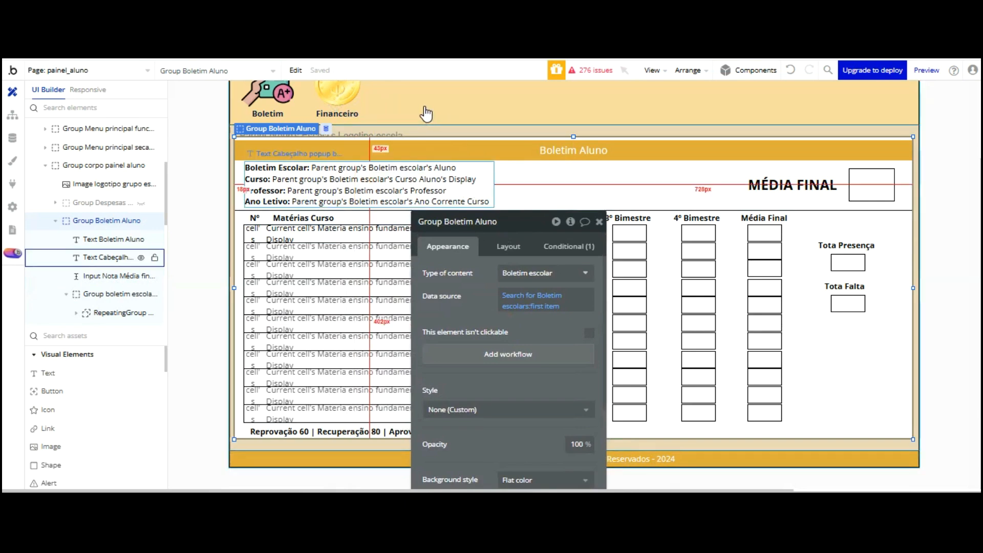
{"action": "scroll", "coordinate": [426, 114], "scroll_direction": "up", "scroll_amount": 3}
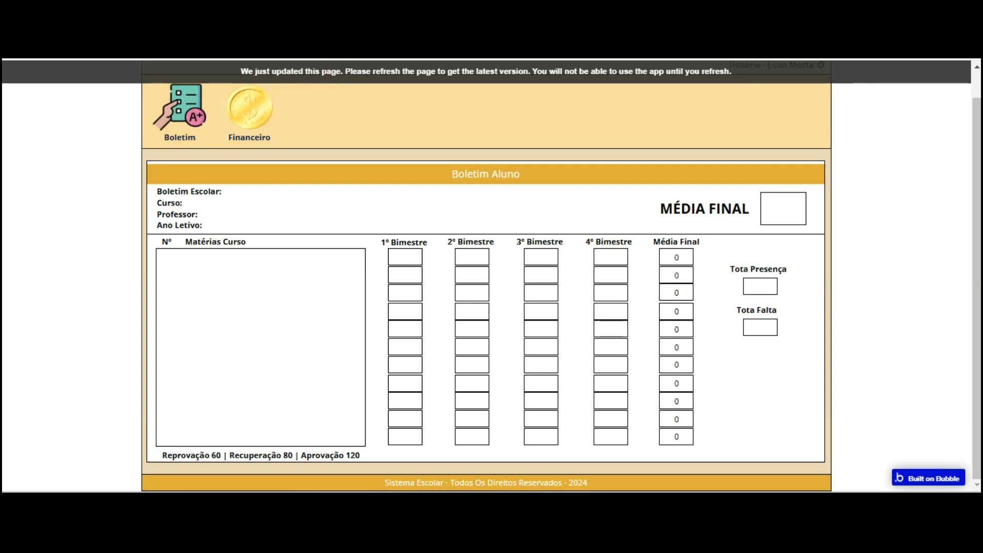
{"action": "key", "text": "F5"}
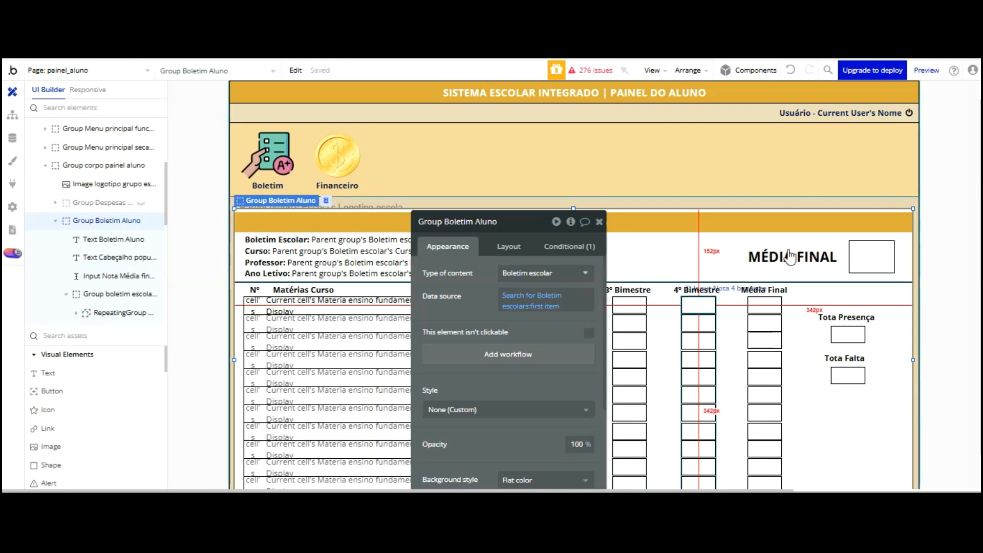
{"action": "left_click", "coordinate": [802, 303]}
{"action": "left_click", "coordinate": [528, 296]}
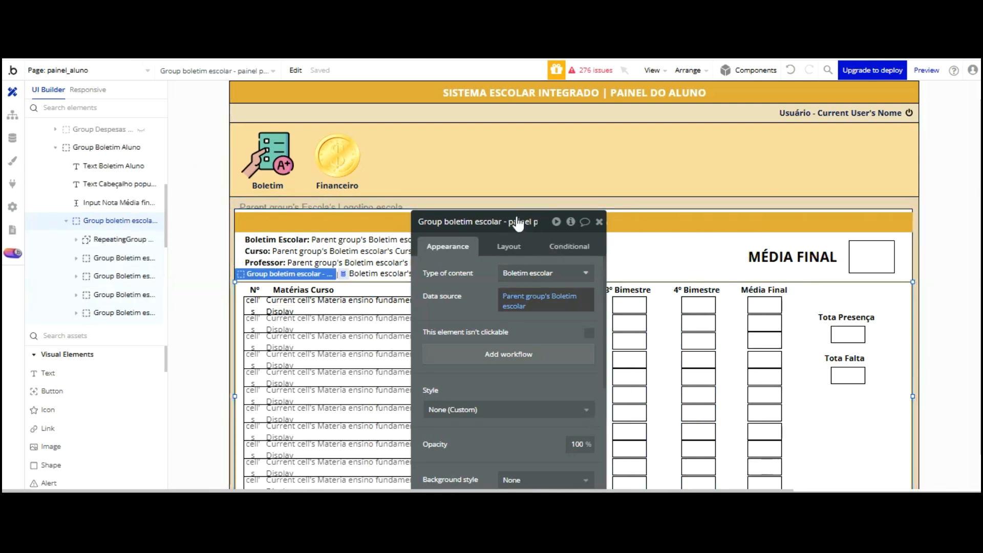
{"action": "scroll", "coordinate": [471, 250], "scroll_direction": "down", "scroll_amount": 2}
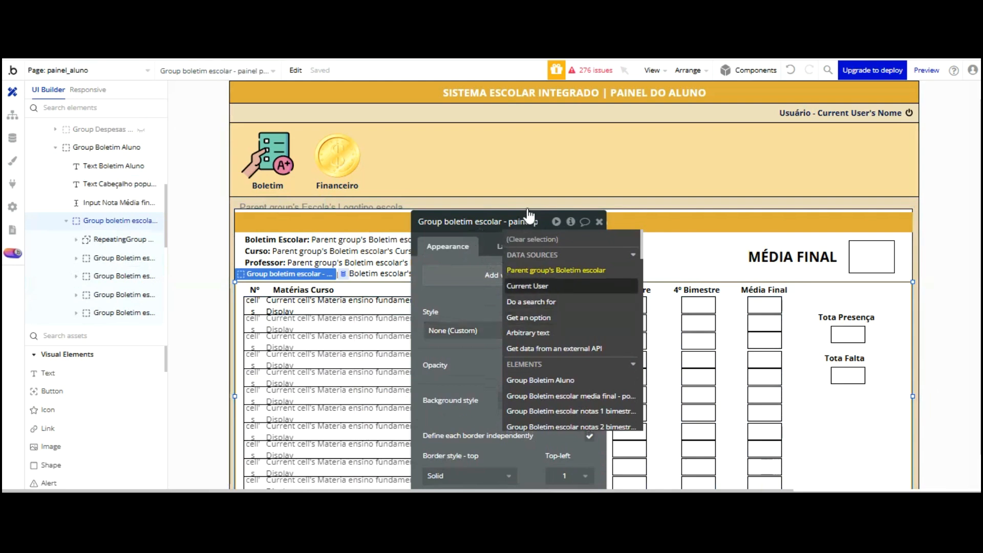
{"action": "left_click", "coordinate": [530, 302]}
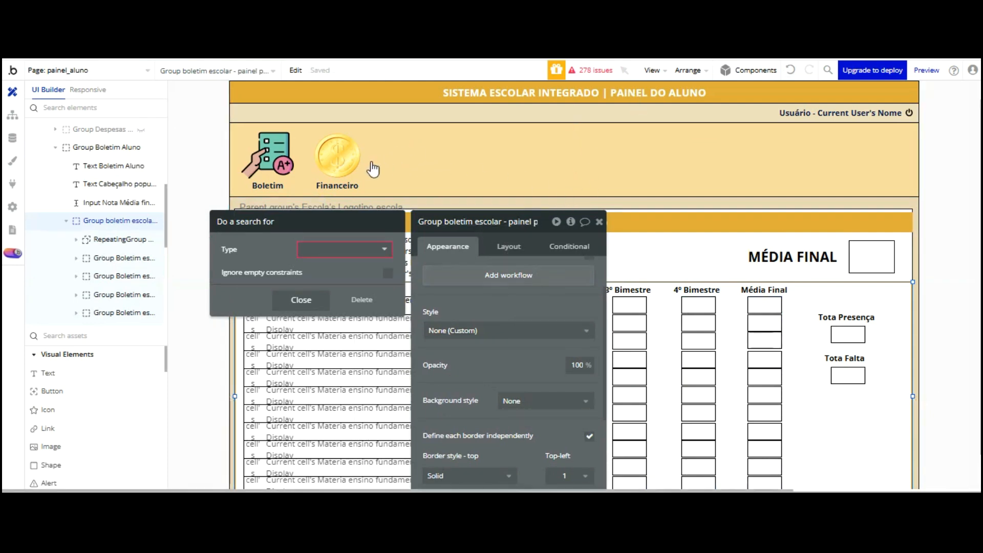
Source the group from a search for Boletim escolar where Aluno = Current User's Nome
{"action": "left_click", "coordinate": [345, 250]}
{"action": "left_click", "coordinate": [333, 327]}
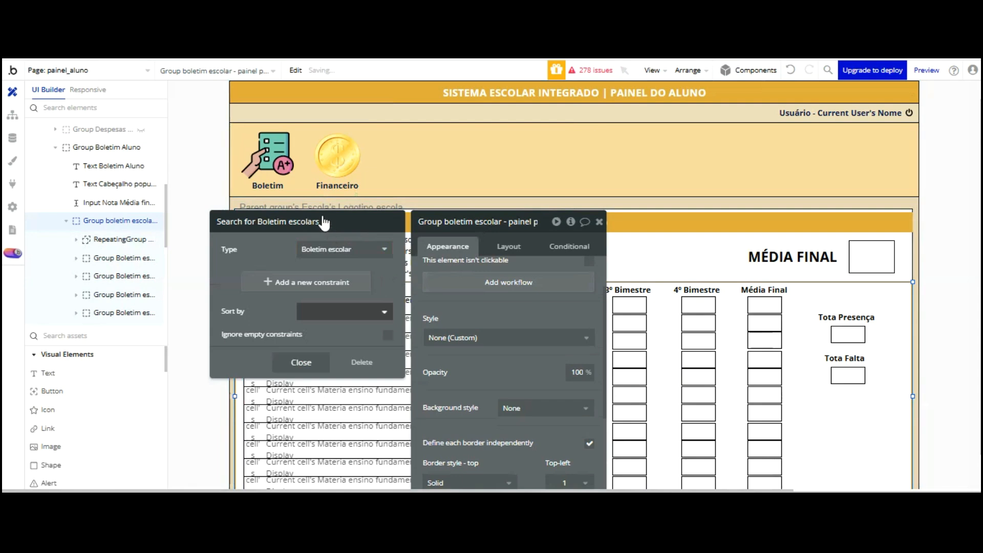
{"action": "left_click", "coordinate": [305, 282]}
{"action": "left_click", "coordinate": [231, 277]}
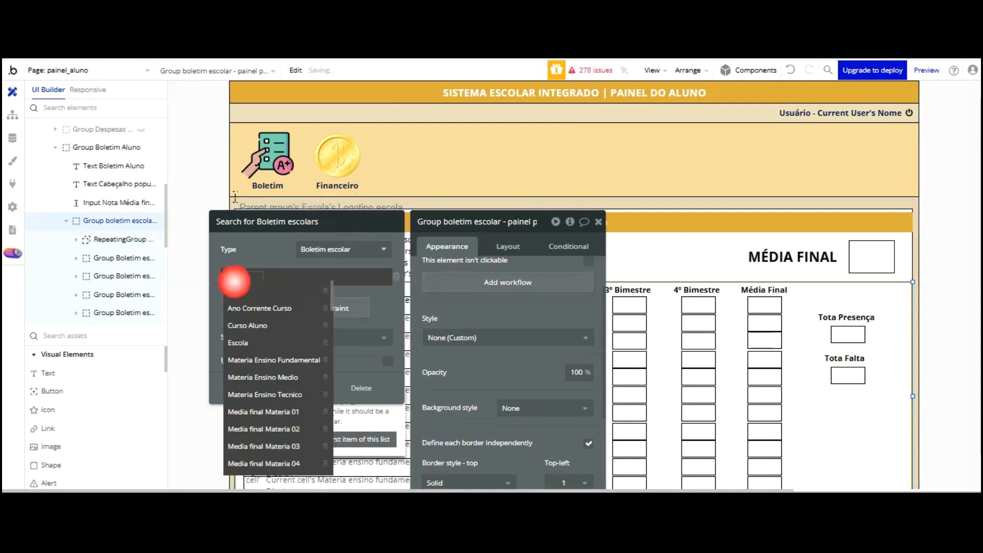
{"action": "left_click", "coordinate": [233, 288]}
{"action": "left_click", "coordinate": [255, 279]}
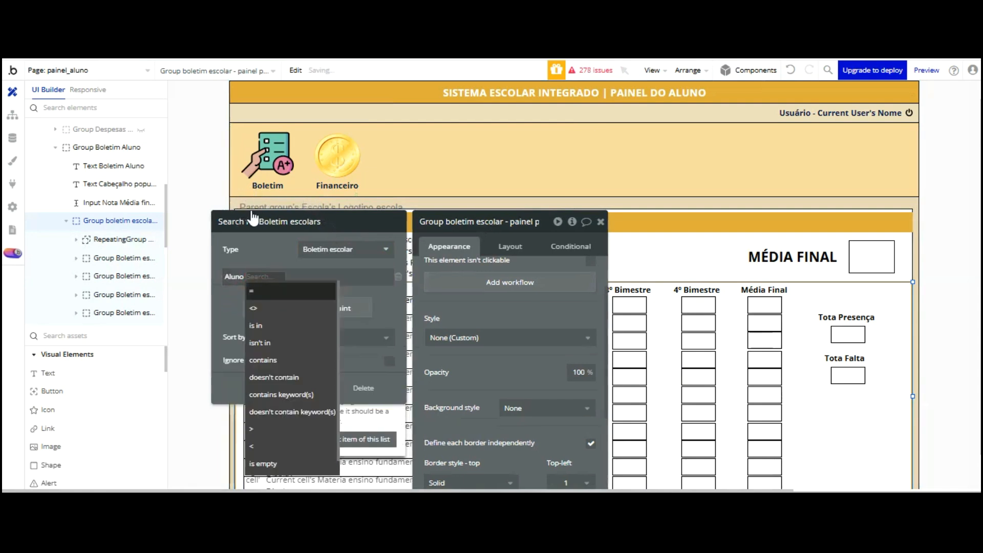
{"action": "left_click", "coordinate": [266, 202]}
{"action": "left_click", "coordinate": [265, 277]}
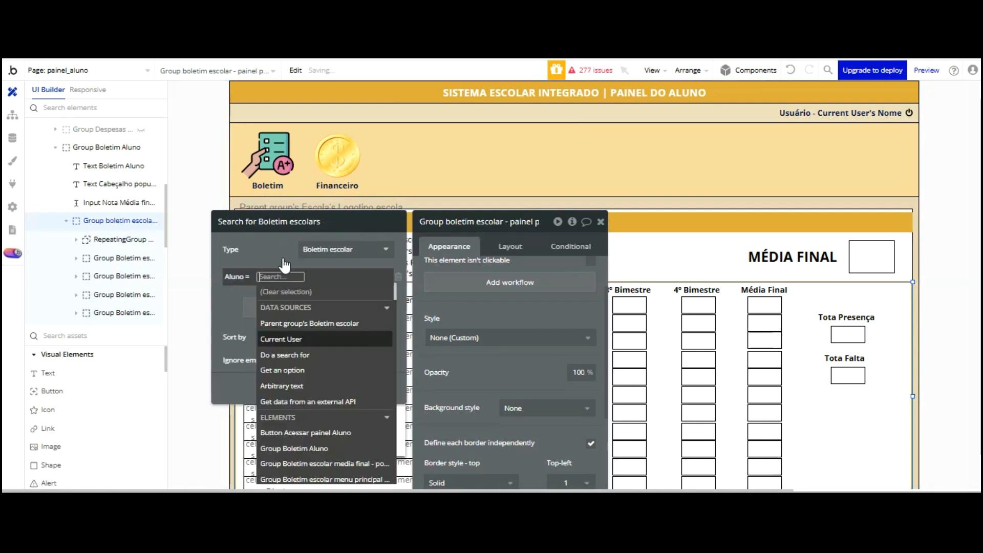
{"action": "left_click", "coordinate": [292, 339]}
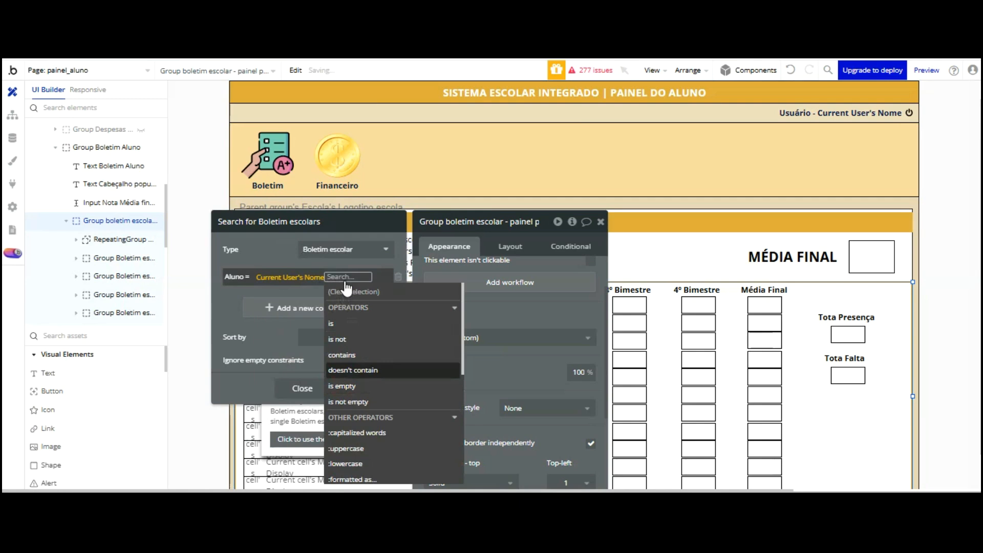
{"action": "left_click", "coordinate": [318, 385]}
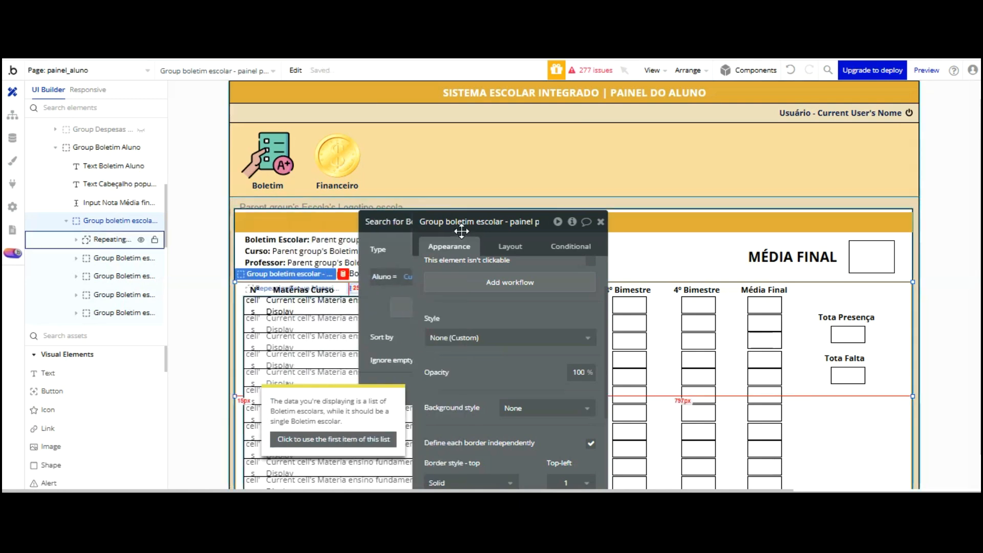
Add :first item to the Boletim escolar search result
{"action": "left_click", "coordinate": [459, 227]}
{"action": "left_click", "coordinate": [549, 311]}
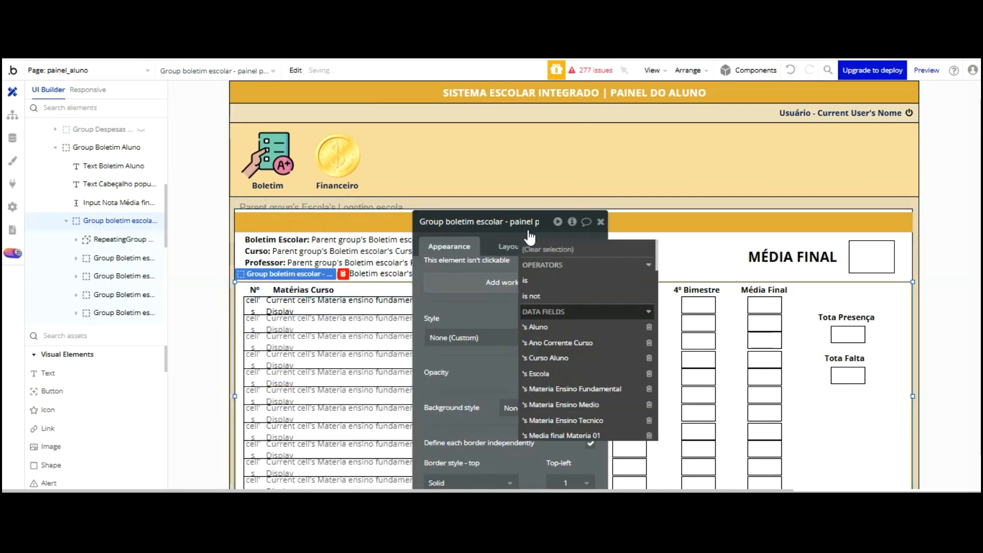
{"action": "left_click", "coordinate": [490, 234]}
{"action": "scroll", "coordinate": [488, 234], "scroll_direction": "up", "scroll_amount": 3}
{"action": "left_click_drag", "start_coordinate": [488, 234], "coordinate": [388, 92]}
{"action": "scroll", "coordinate": [659, 197], "scroll_direction": "down", "scroll_amount": 2}
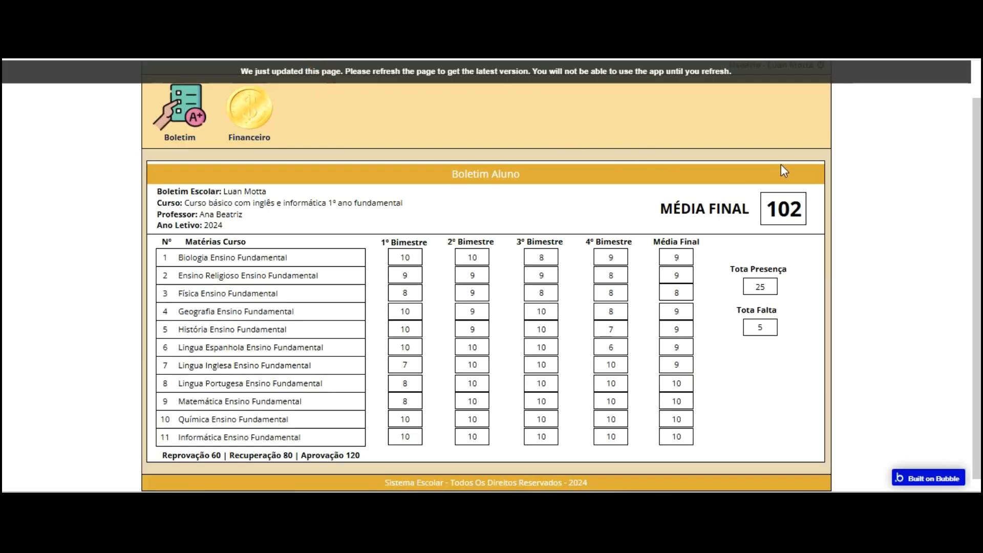
Reload the live app and select the final-average input box in the editor
{"action": "key", "text": "F5"}
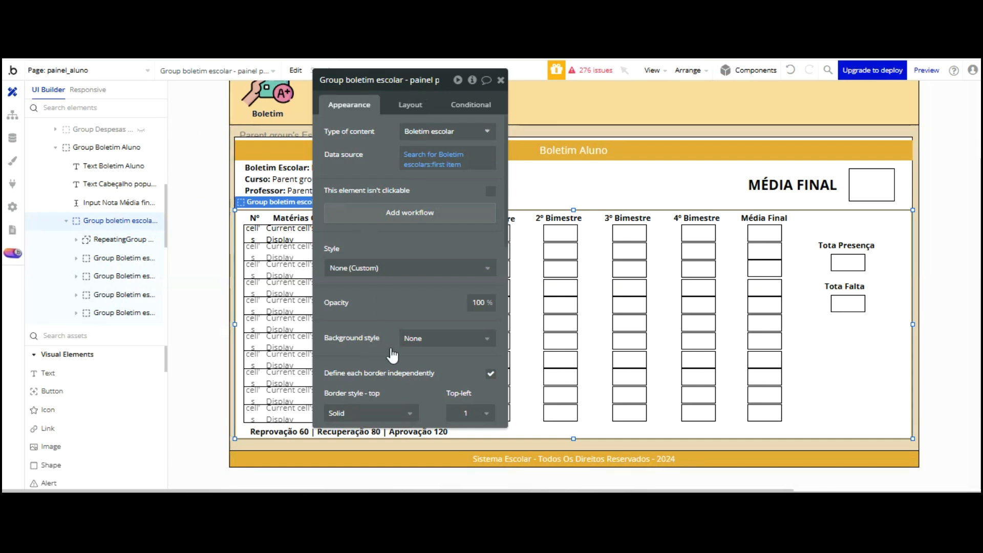
{"action": "left_click", "coordinate": [869, 184]}
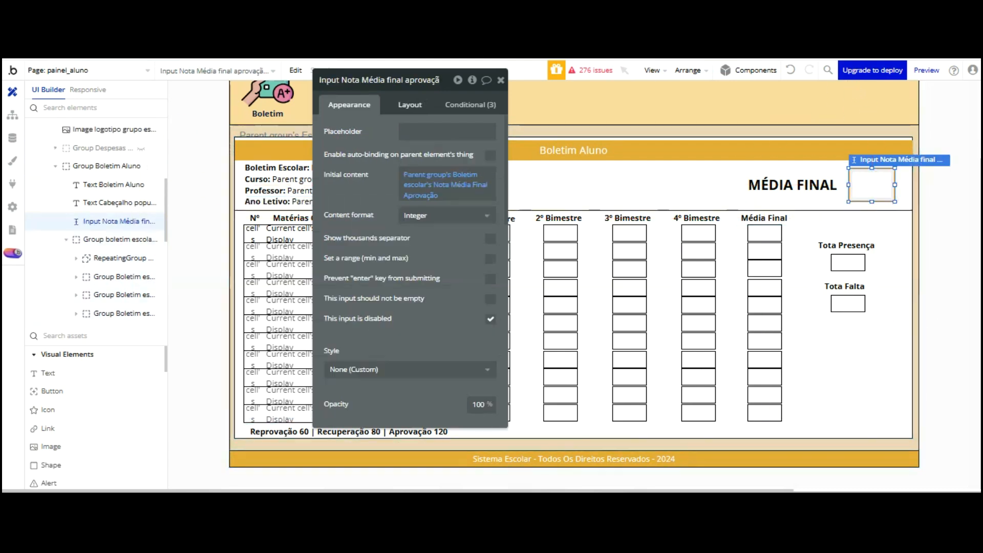
Resize the Input Nota Média final box to 70 px wide and 50 px tall
{"action": "left_click", "coordinate": [409, 105]}
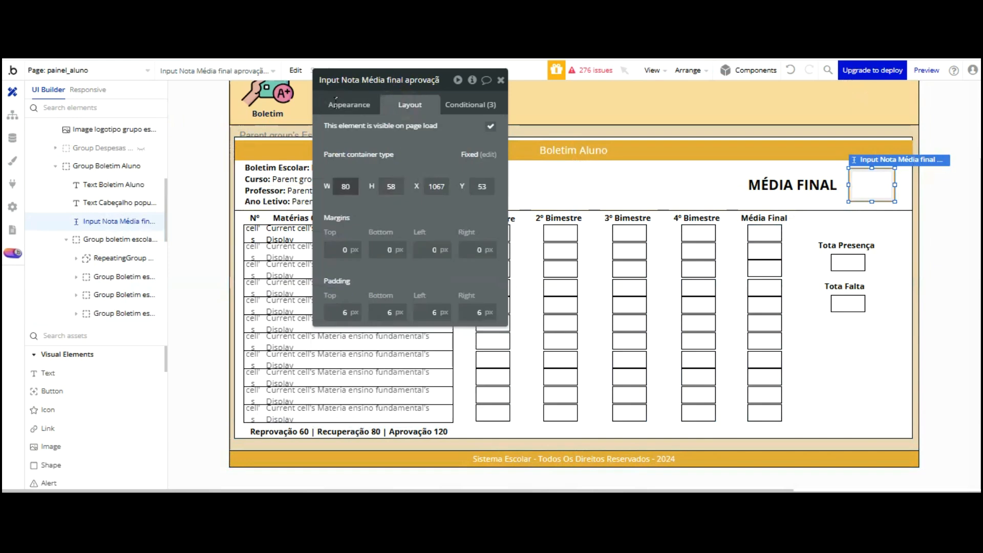
{"action": "type", "text": "60"}
{"action": "key", "text": "Tab"}
{"action": "type", "text": "40"}
{"action": "key", "text": "Tab"}
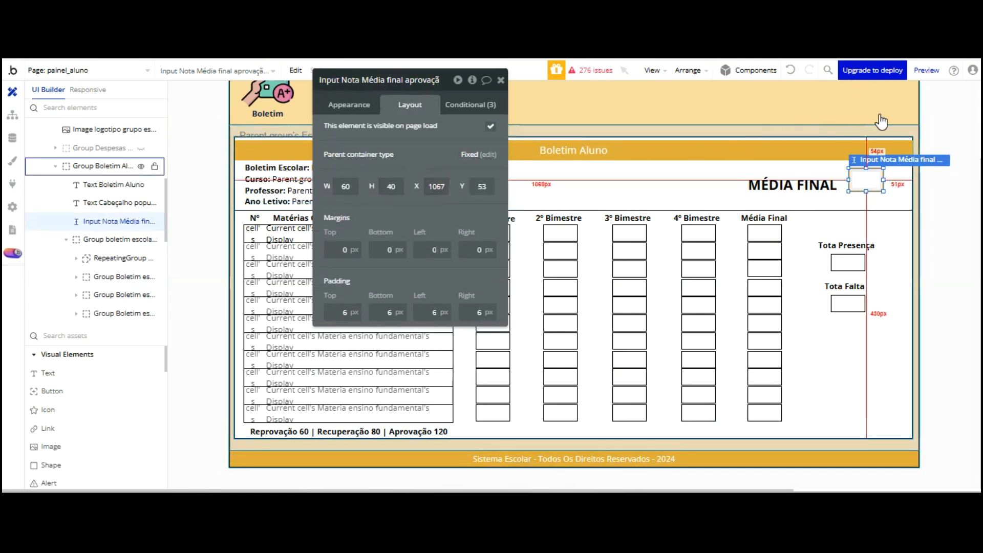
{"action": "left_click_drag", "start_coordinate": [385, 186], "coordinate": [434, 186]}
{"action": "type", "text": "50"}
{"action": "key", "text": "Tab"}
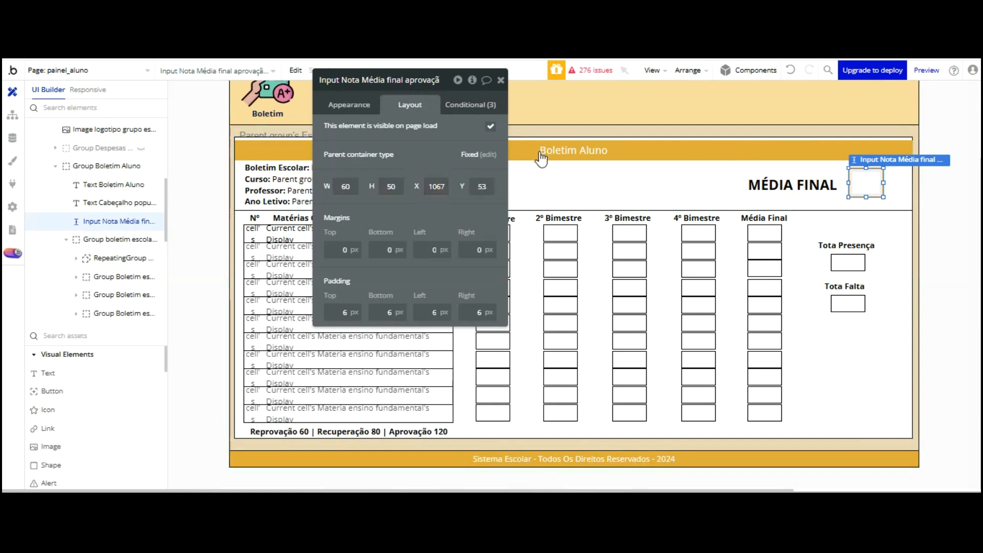
{"action": "left_click", "coordinate": [333, 186]}
{"action": "type", "text": "70"}
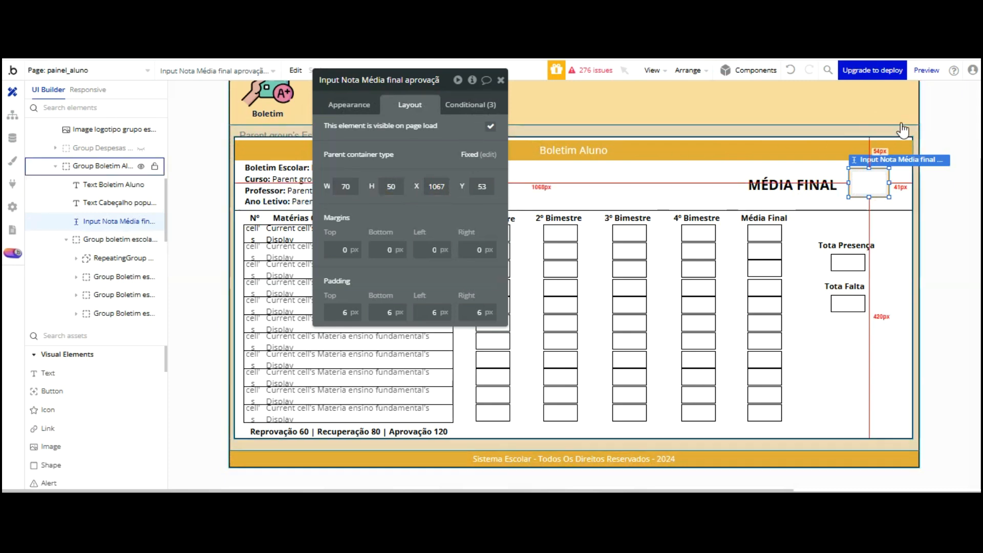
{"action": "left_click_drag", "start_coordinate": [826, 187], "coordinate": [827, 187]}
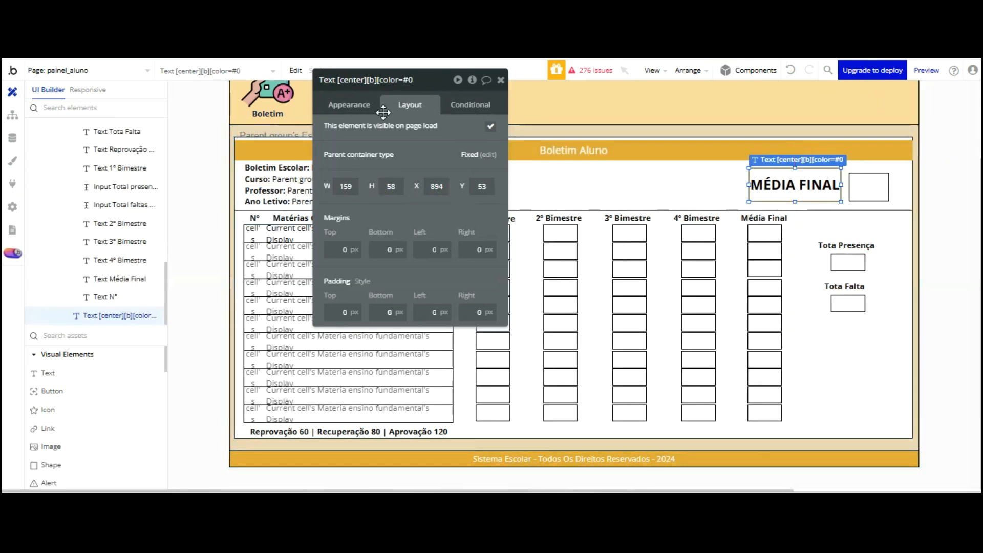
Set the MÉDIA FINAL heading height to 50 and nudge it slightly right and down
{"action": "type", "text": "50"}
{"action": "left_click_drag", "start_coordinate": [794, 183], "coordinate": [795, 184]}
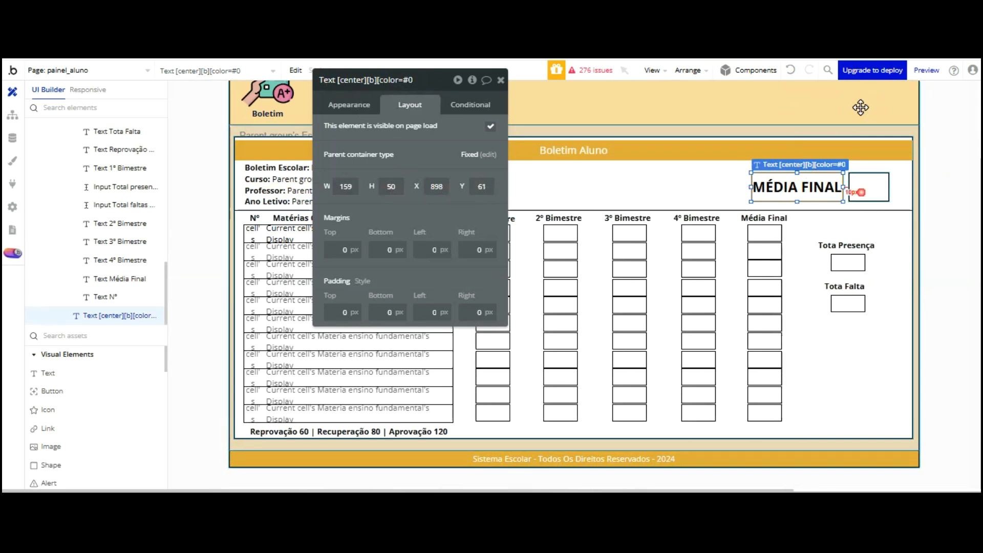
{"action": "left_click", "coordinate": [861, 187], "text": "shift"}
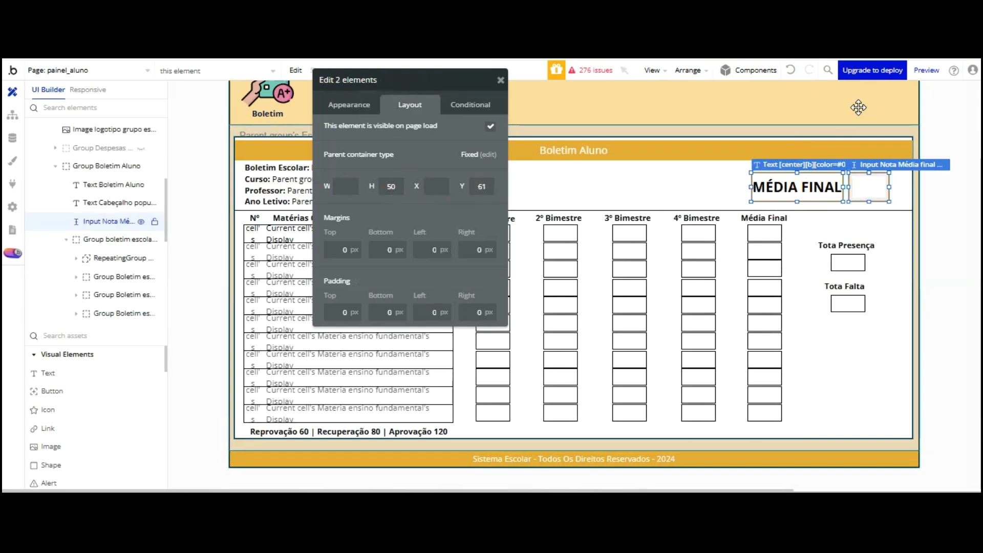
Move the MÉDIA FINAL heading and final-average box left, side by side near the header centre
{"action": "left_click_drag", "start_coordinate": [480, 78], "coordinate": [290, 82]}
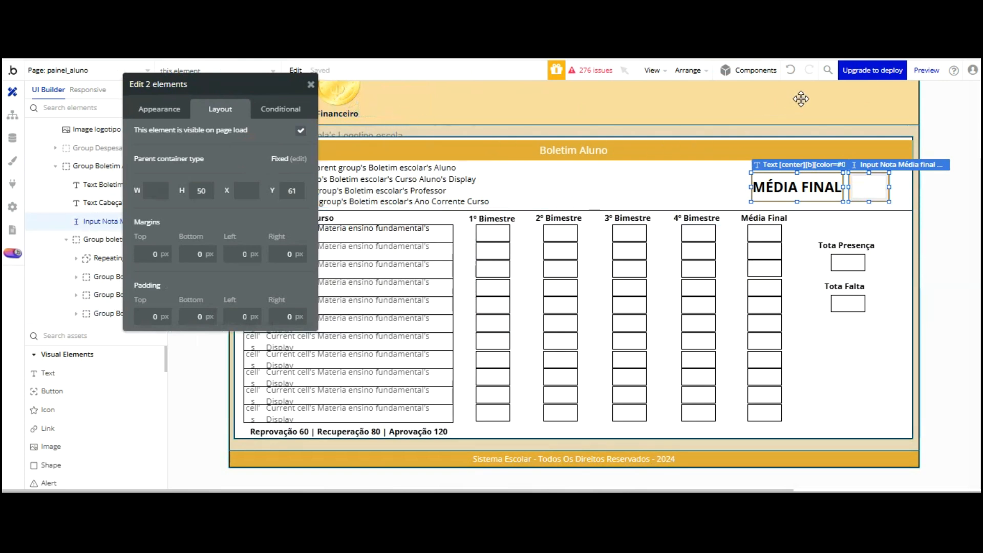
{"action": "left_click_drag", "start_coordinate": [803, 100], "coordinate": [621, 103]}
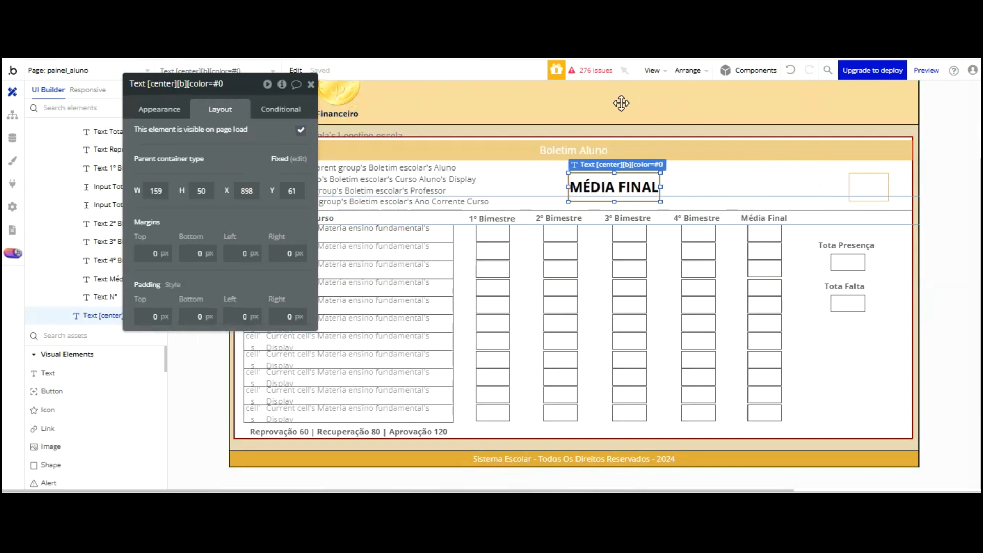
{"action": "left_click_drag", "start_coordinate": [870, 101], "coordinate": [705, 103]}
{"action": "left_click", "coordinate": [627, 101], "text": "shift"}
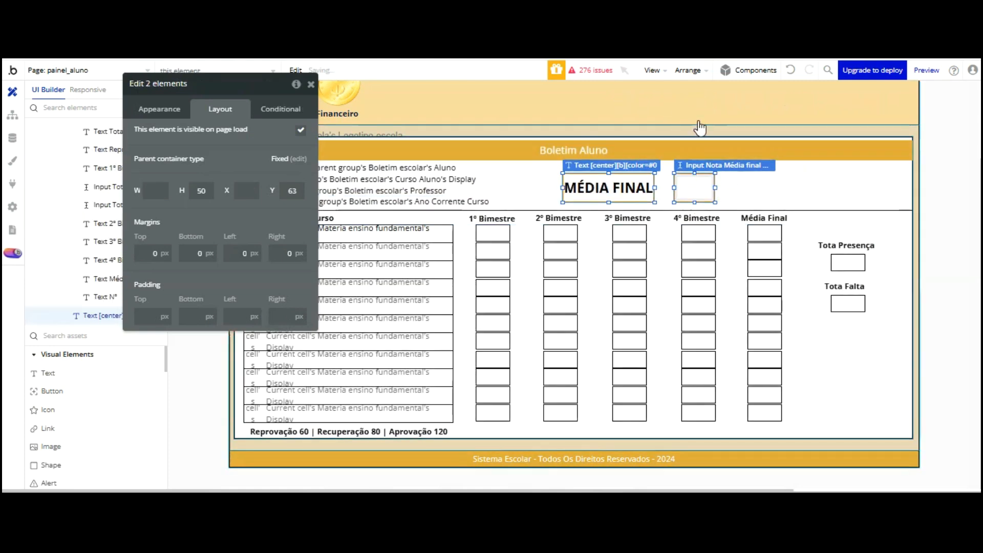
{"action": "left_click_drag", "start_coordinate": [650, 107], "coordinate": [779, 97]}
{"action": "left_click", "coordinate": [779, 97]}
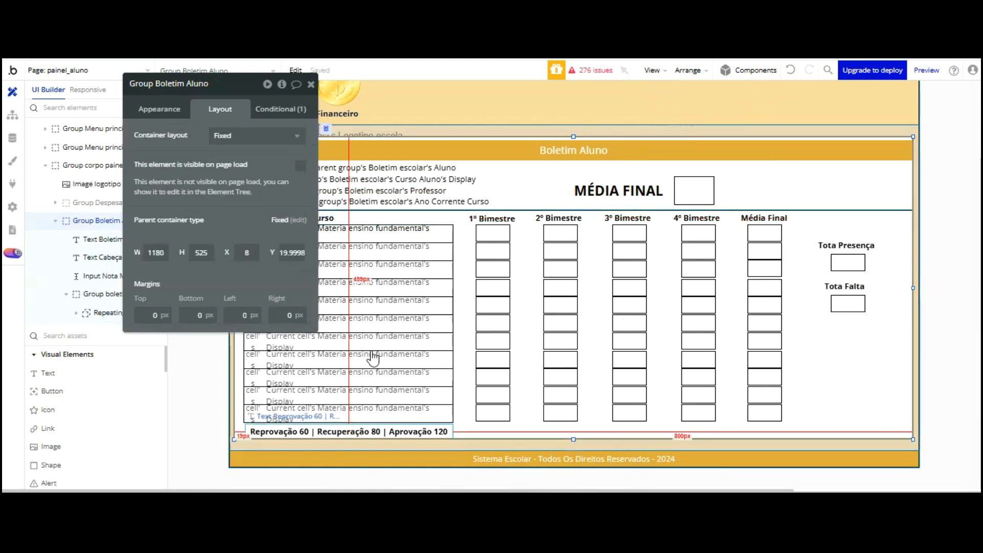
Move the threshold legend above MÉDIA FINAL and set the heading's height to 40 px
{"action": "left_click_drag", "start_coordinate": [367, 346], "coordinate": [665, 86]}
{"action": "left_click", "coordinate": [690, 189]}
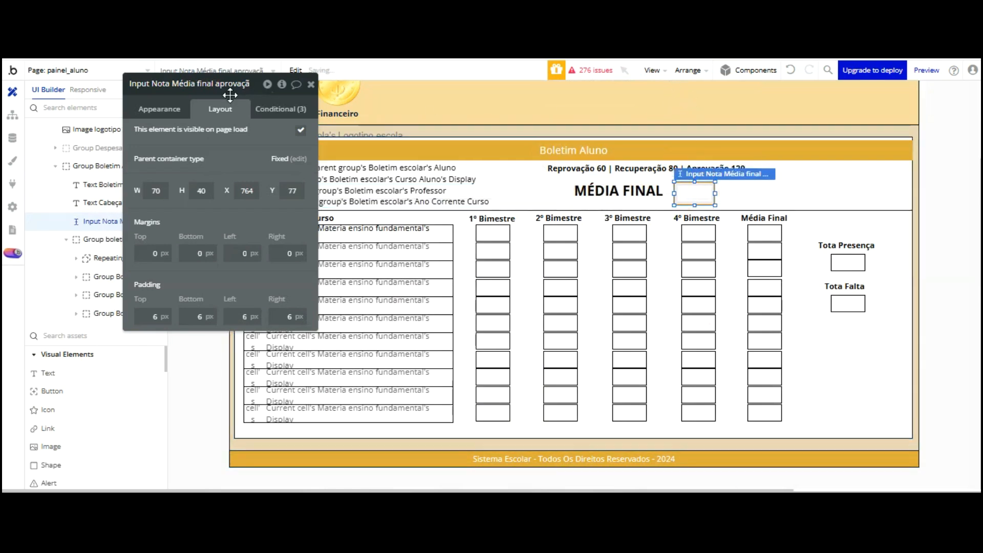
{"action": "left_click", "coordinate": [638, 194]}
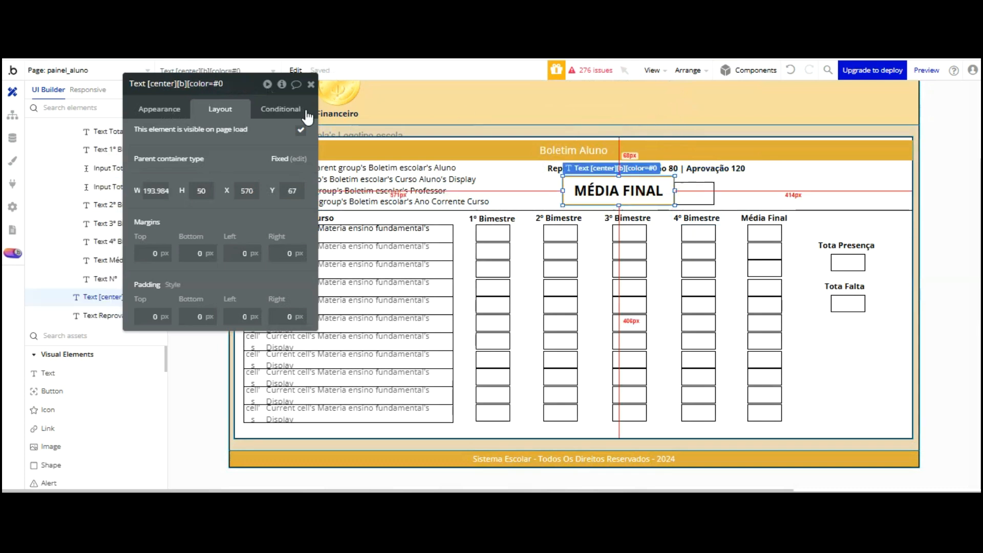
{"action": "left_click", "coordinate": [212, 192]}
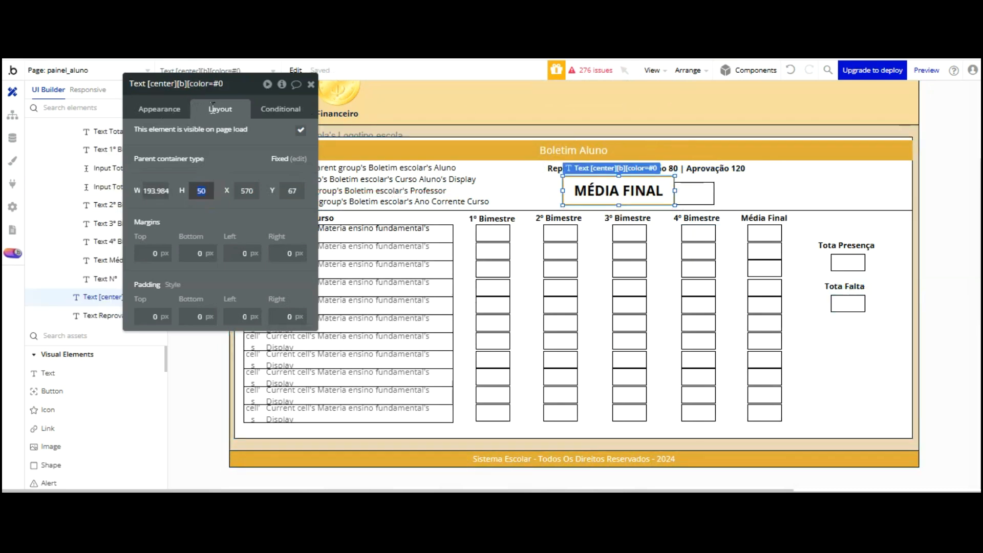
{"action": "type", "text": "40"}
{"action": "key", "text": "Return"}
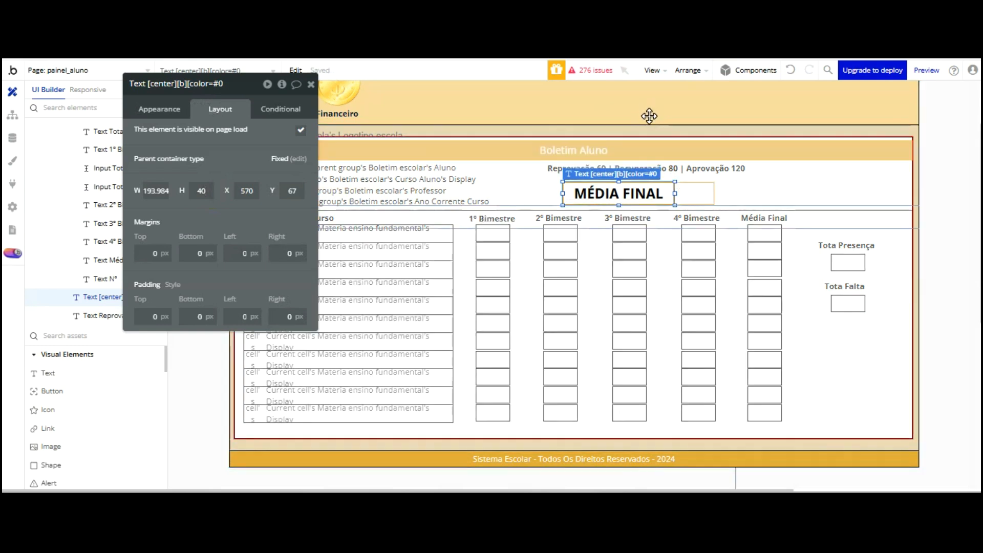
Duplicate the MÉDIA FINAL heading and place the copy at the header's right
{"action": "left_click", "coordinate": [719, 172]}
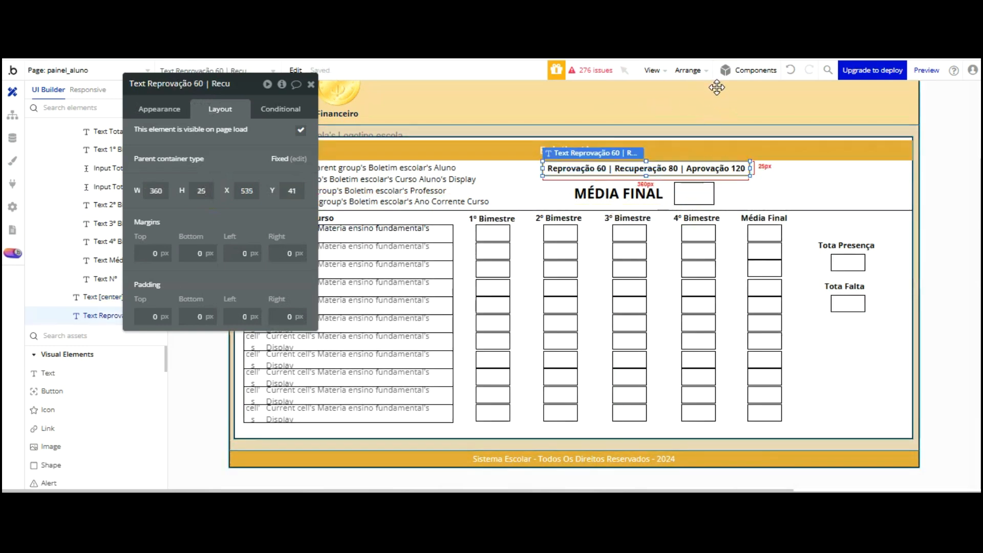
{"action": "left_click", "coordinate": [756, 193]}
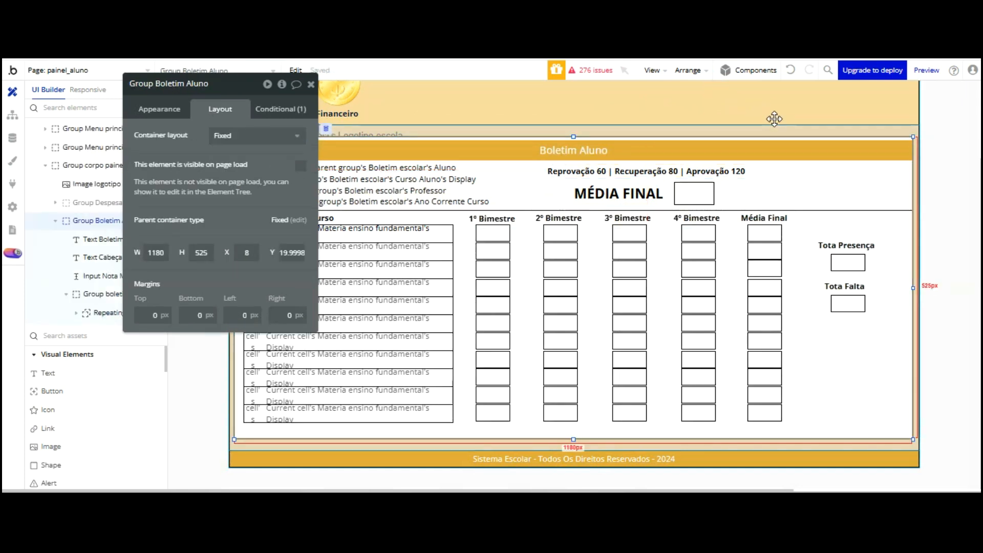
{"action": "left_click", "coordinate": [618, 194]}
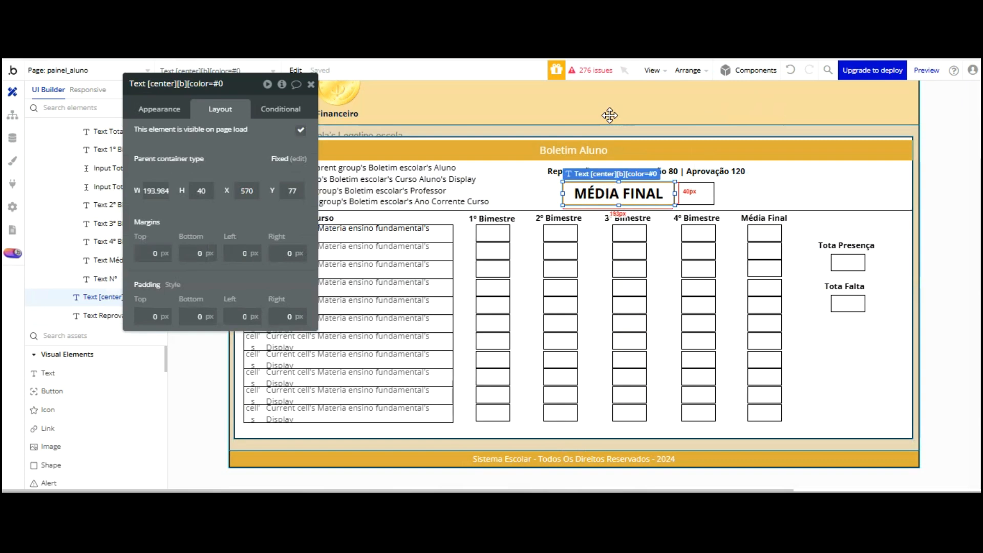
{"action": "key", "text": "ctrl+v"}
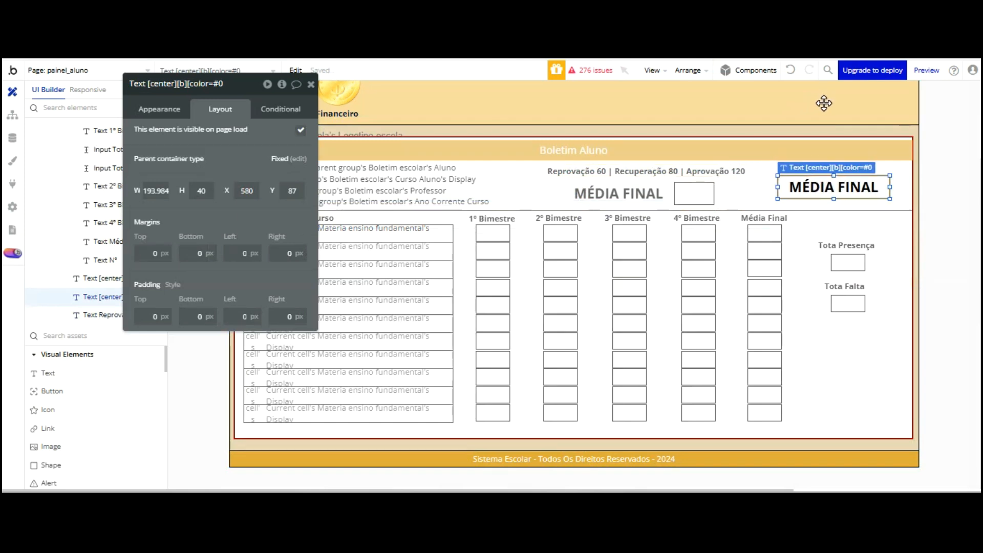
{"action": "left_click", "coordinate": [825, 188]}
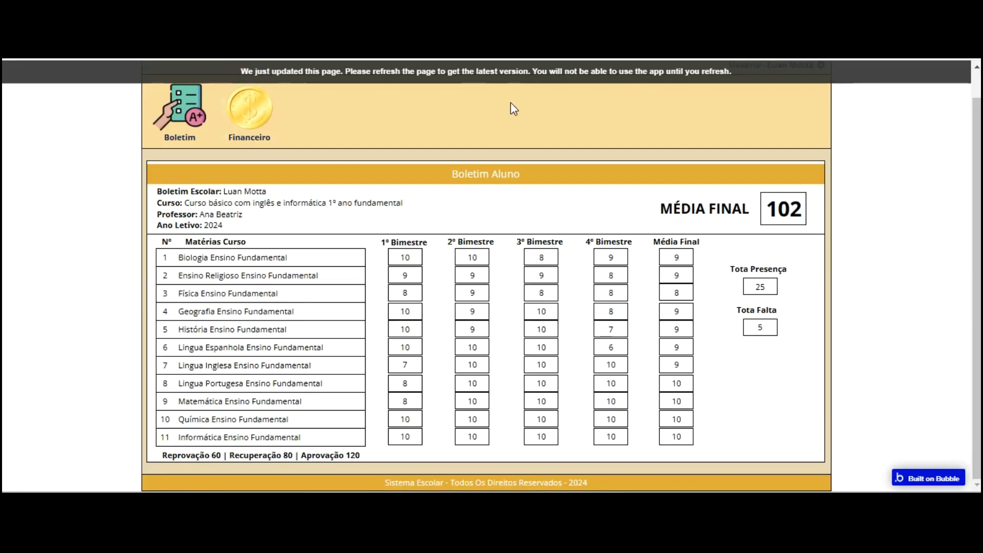
Refresh the live app and check the Boletim panel, then reselect the final-average input in the editor
{"action": "key", "text": "F5"}
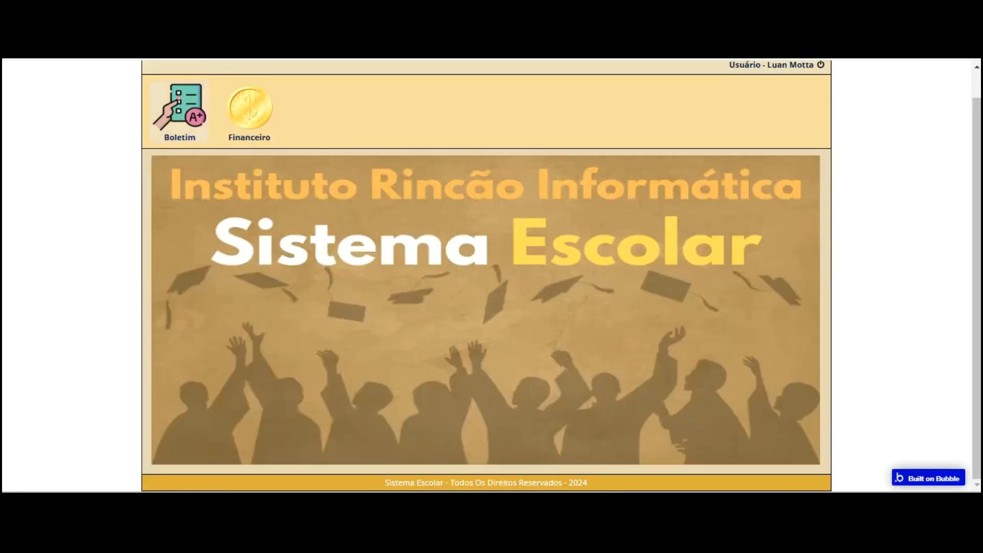
{"action": "left_click", "coordinate": [179, 110]}
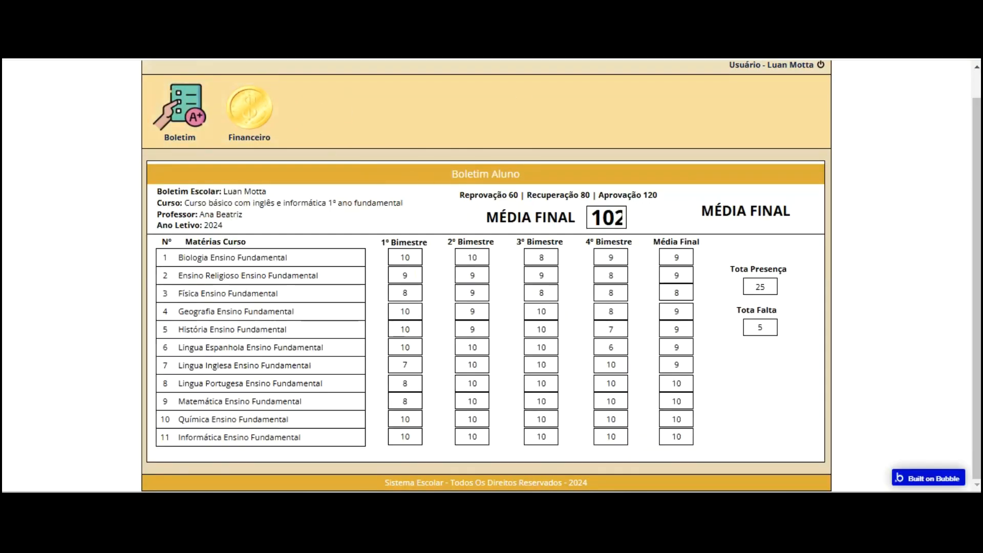
{"action": "key", "text": "ctrl+Tab"}
{"action": "left_click", "coordinate": [704, 188]}
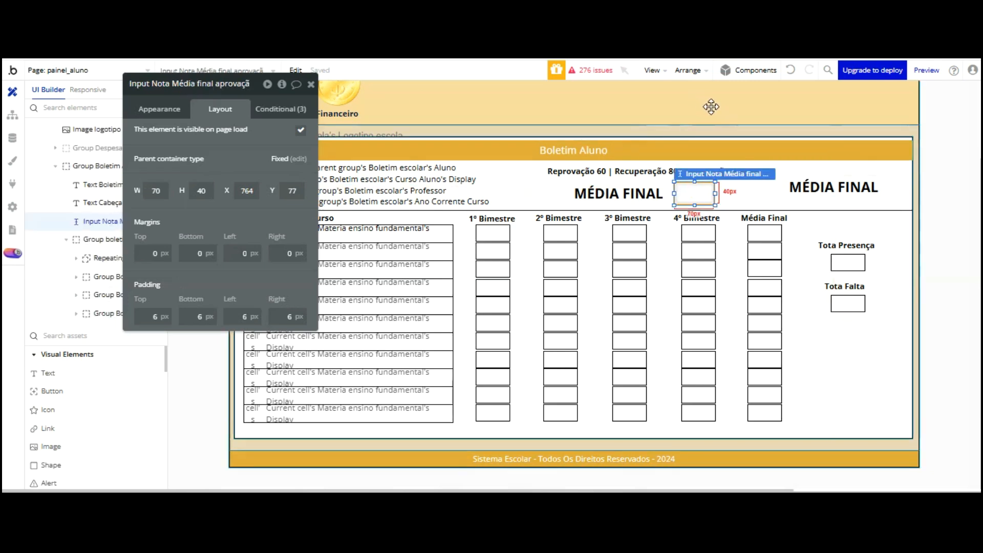
Widen the final-average input to 85 px and move the second MÉDIA FINAL label beside it
{"action": "left_click_drag", "start_coordinate": [716, 193], "coordinate": [724, 193]}
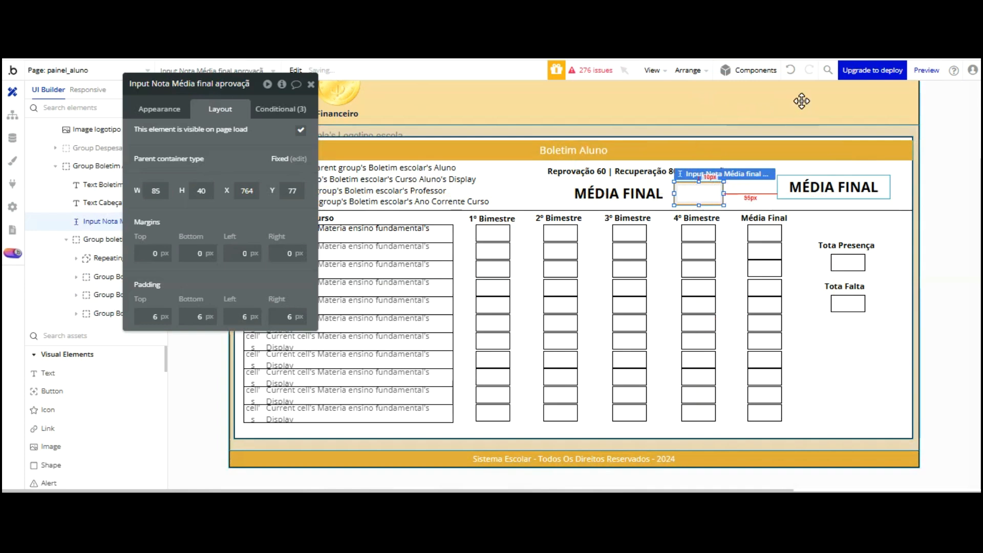
{"action": "left_click_drag", "start_coordinate": [834, 187], "coordinate": [793, 194]}
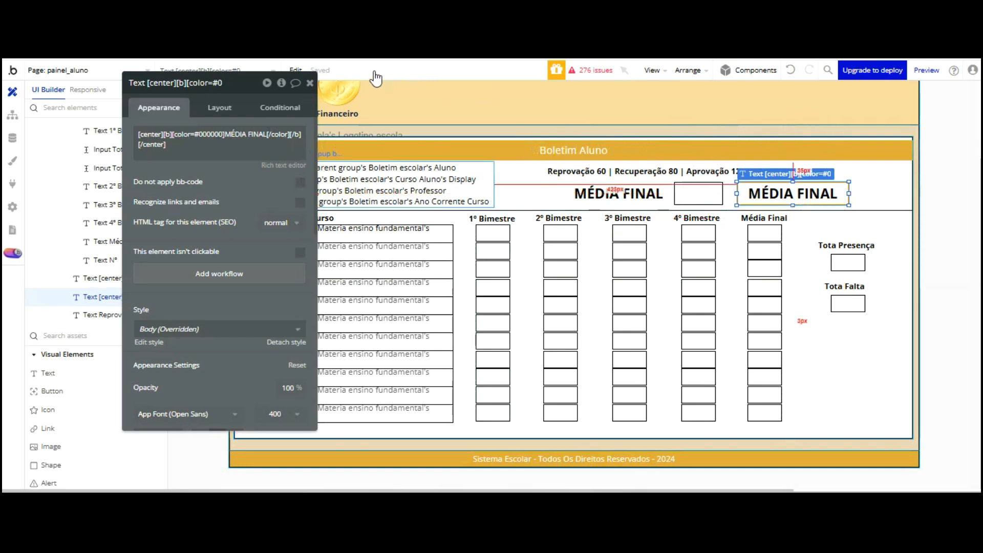
{"action": "left_click", "coordinate": [281, 105]}
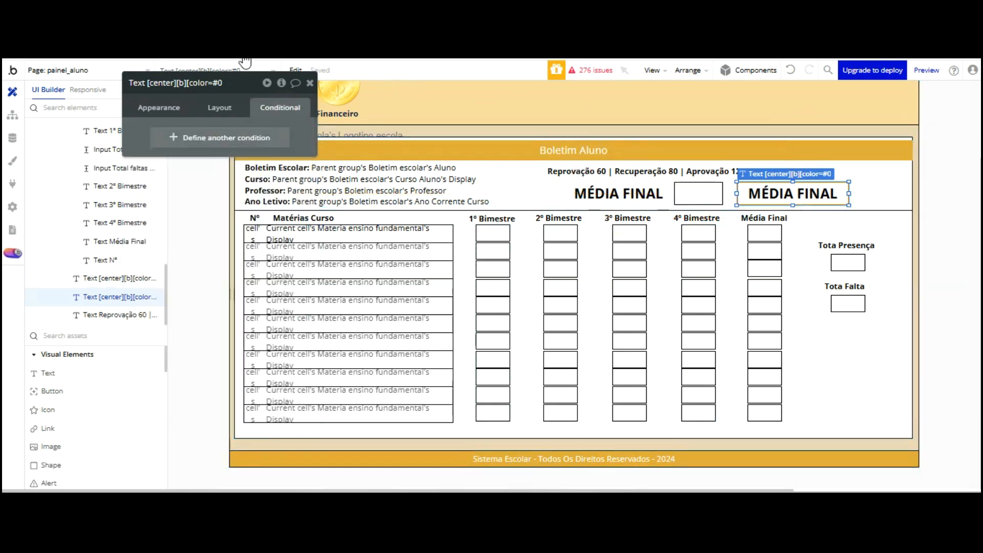
Add a condition to the second label: when Input Nota Média final's value ≥ 120
{"action": "left_click", "coordinate": [240, 138]}
{"action": "left_click", "coordinate": [177, 139]}
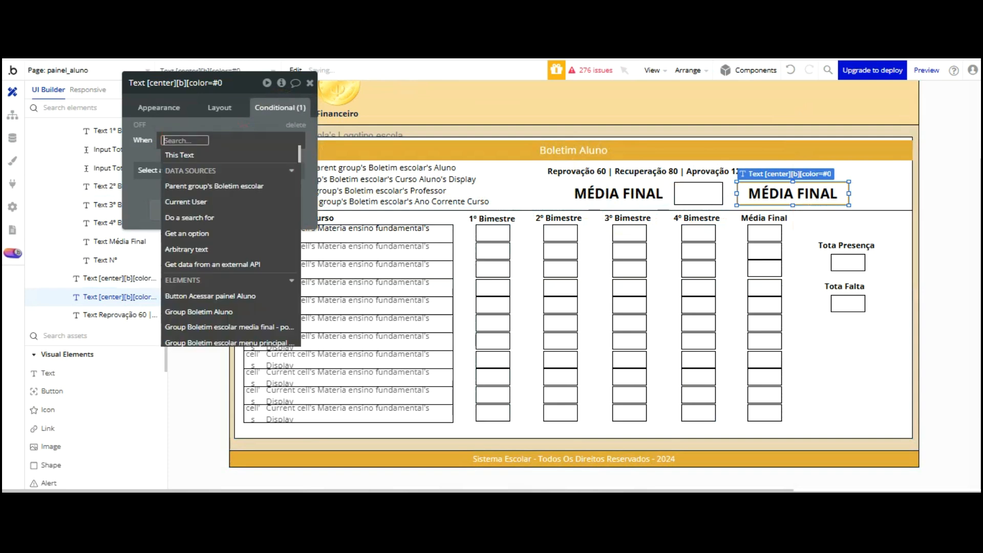
{"action": "type", "text": "NO"}
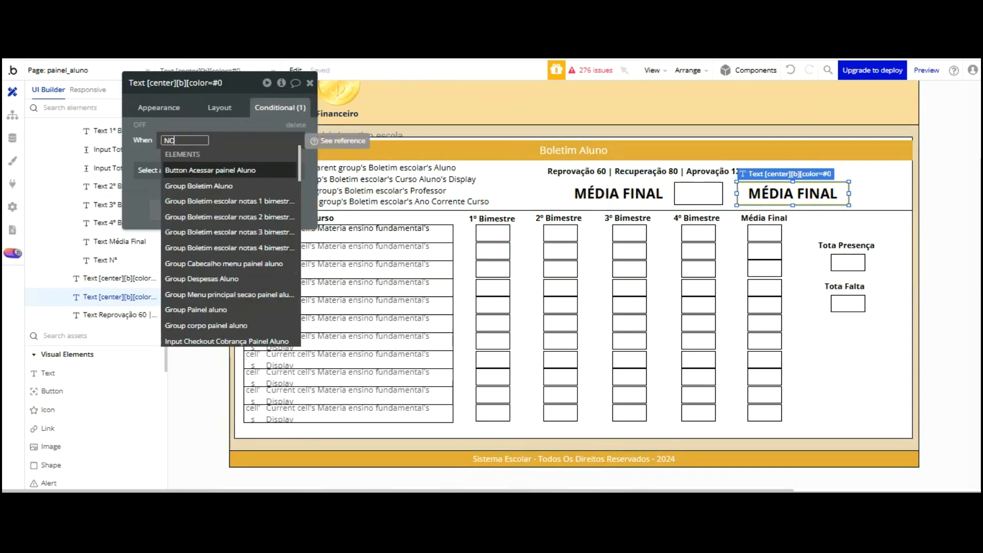
{"action": "type", "text": "N"}
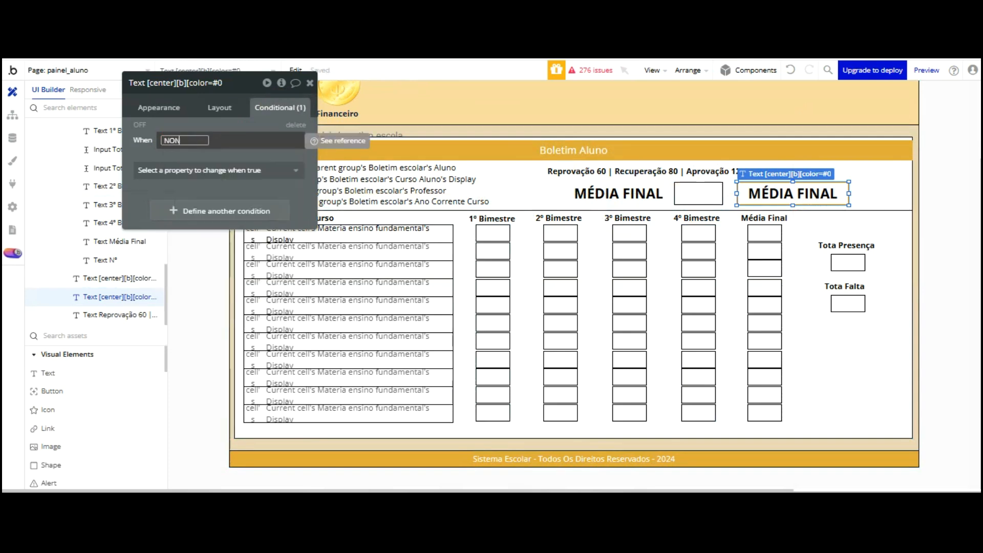
{"action": "key", "text": "BackSpace"}
{"action": "type", "text": "TA MÉDIA"}
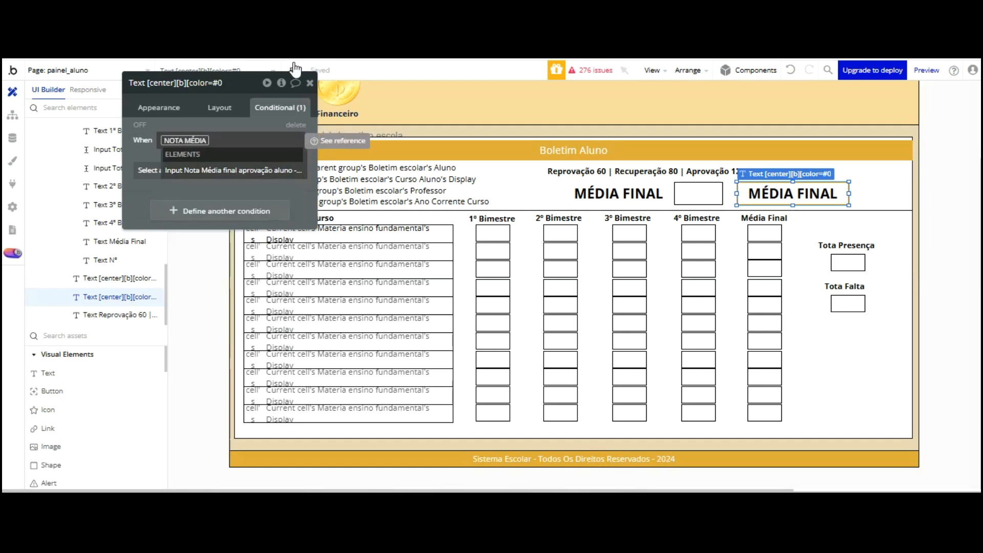
{"action": "left_click", "coordinate": [233, 170]}
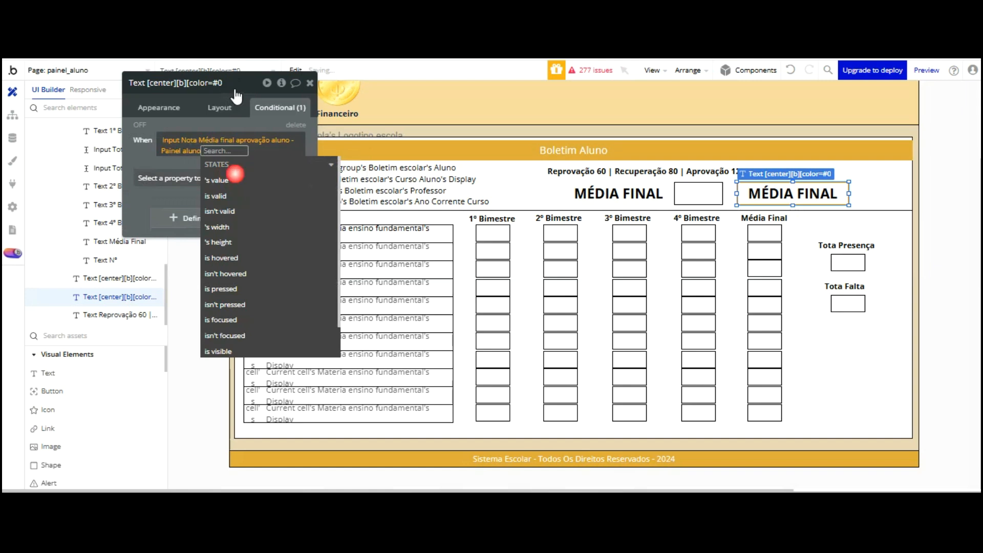
{"action": "left_click", "coordinate": [235, 176]}
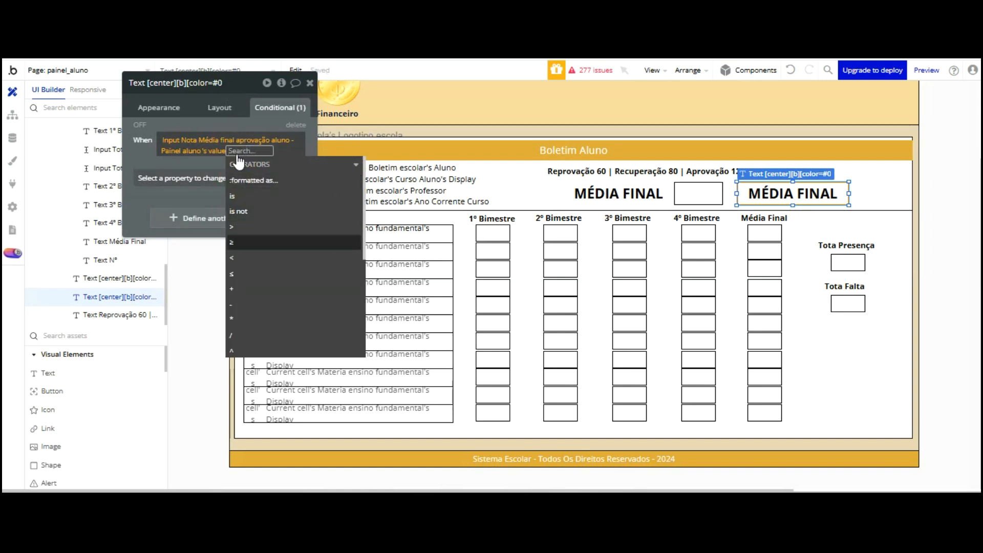
{"action": "key", "text": "Return"}
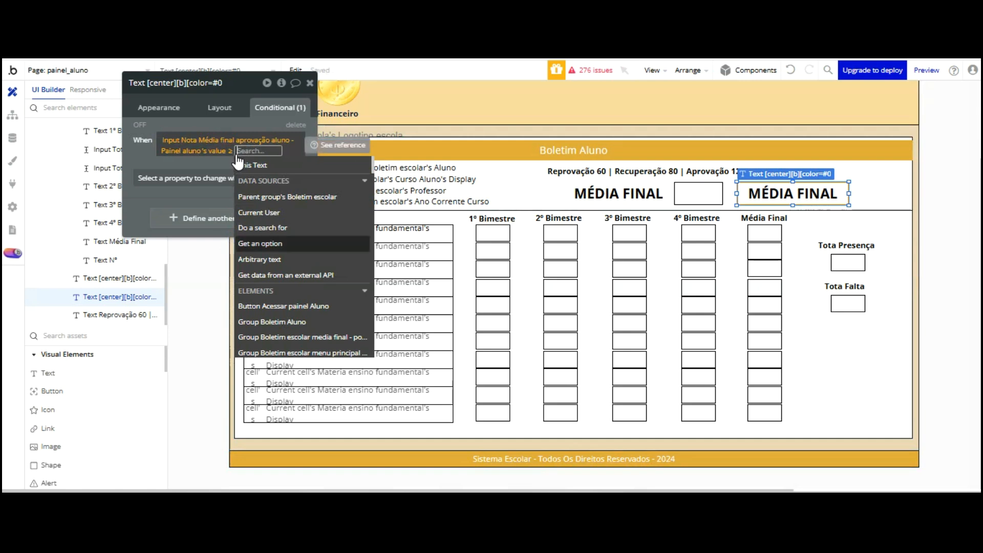
{"action": "type", "text": "120"}
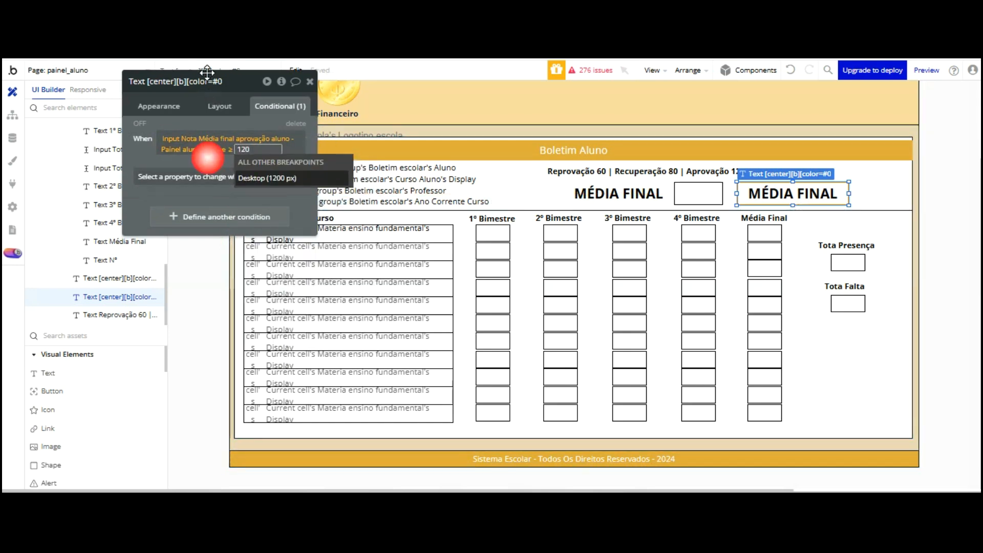
{"action": "left_click", "coordinate": [207, 159]}
Make that condition change the label's text to APROVADO coloured blue
{"action": "left_click", "coordinate": [200, 175]}
{"action": "key", "text": "Down"}
{"action": "key", "text": "Down"}
{"action": "key", "text": "Return"}
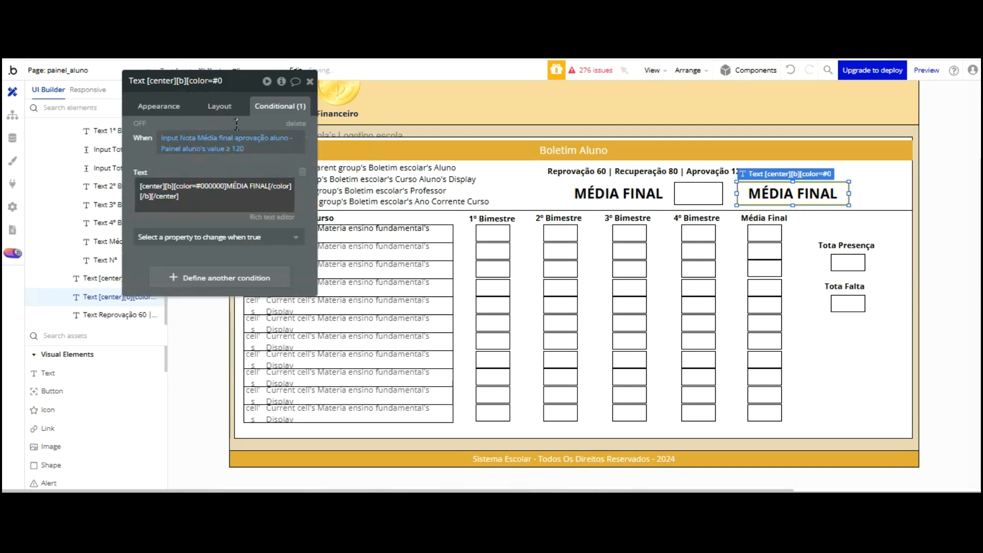
{"action": "left_click", "coordinate": [272, 217]}
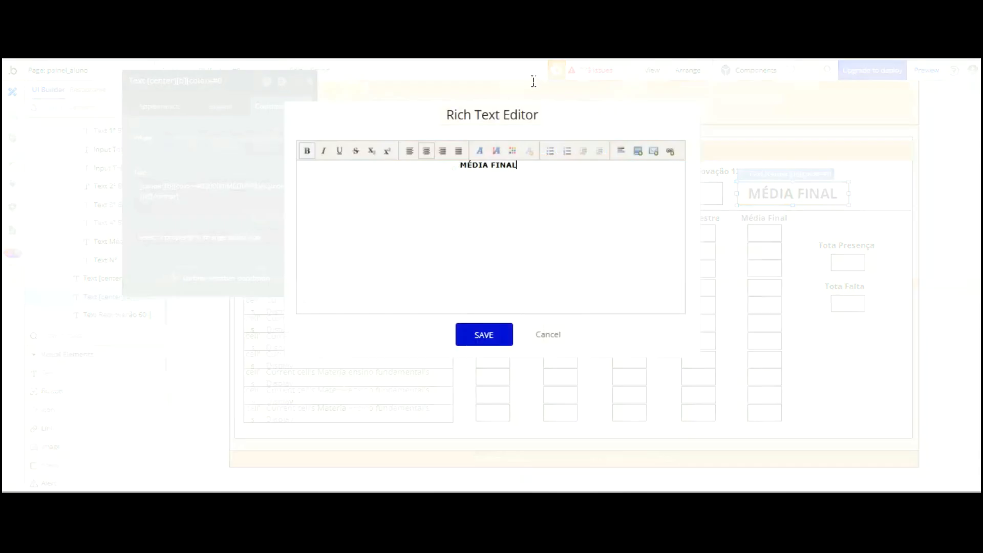
{"action": "triple_click", "coordinate": [371, 165]}
{"action": "type", "text": "APR"}
{"action": "left_click_drag", "start_coordinate": [522, 87], "coordinate": [467, 82]}
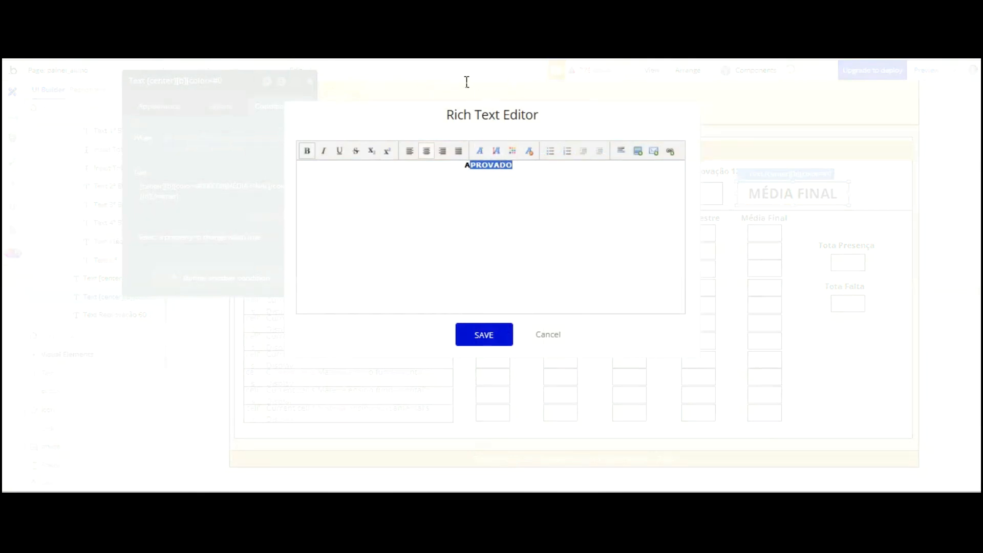
{"action": "left_click", "coordinate": [513, 151]}
{"action": "left_click", "coordinate": [529, 169]}
{"action": "left_click", "coordinate": [481, 255]}
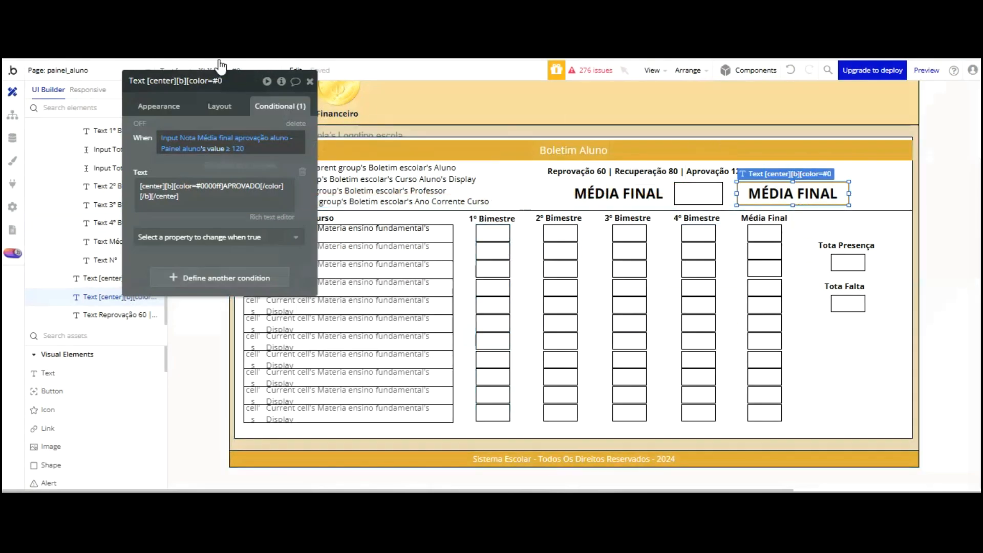
{"action": "right_click", "coordinate": [209, 131]}
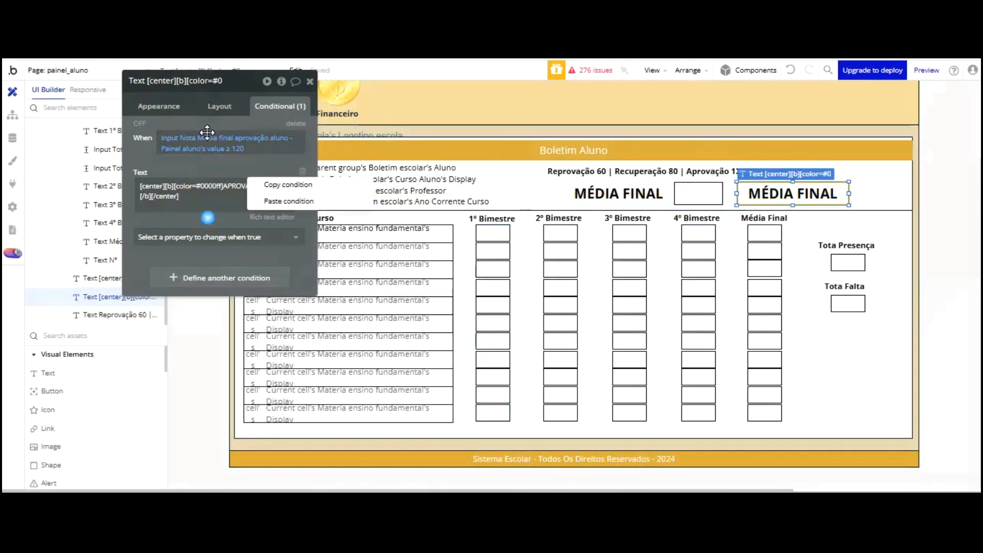
Duplicate the APROVADO condition and change its rule to value ≤ 80
{"action": "left_click", "coordinate": [276, 109]}
{"action": "right_click", "coordinate": [275, 193]}
{"action": "left_click", "coordinate": [287, 202]}
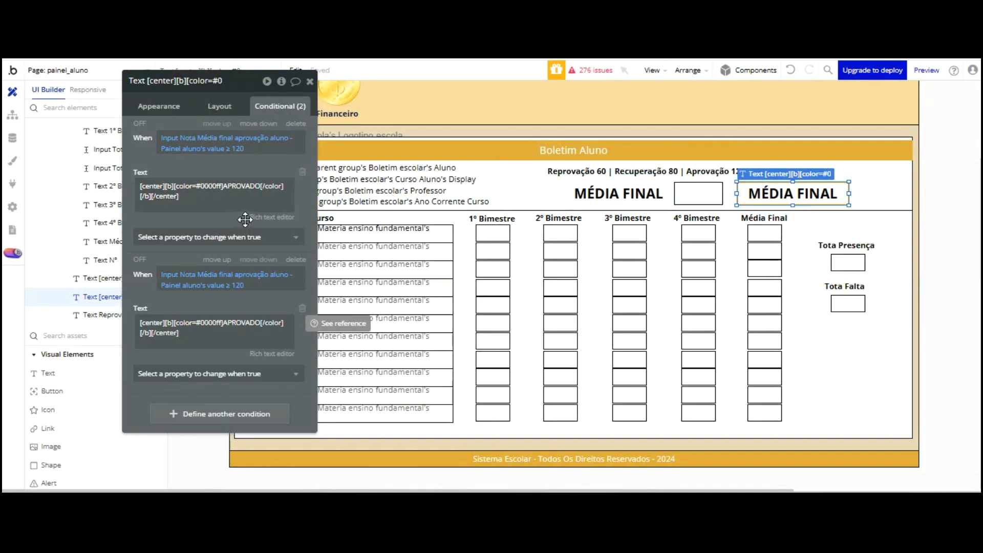
{"action": "left_click", "coordinate": [235, 285]}
{"action": "key", "text": "Down"}
{"action": "key", "text": "Down"}
{"action": "key", "text": "Down"}
{"action": "key", "text": "Down"}
{"action": "key", "text": "Down"}
{"action": "key", "text": "Down"}
{"action": "key", "text": "Down"}
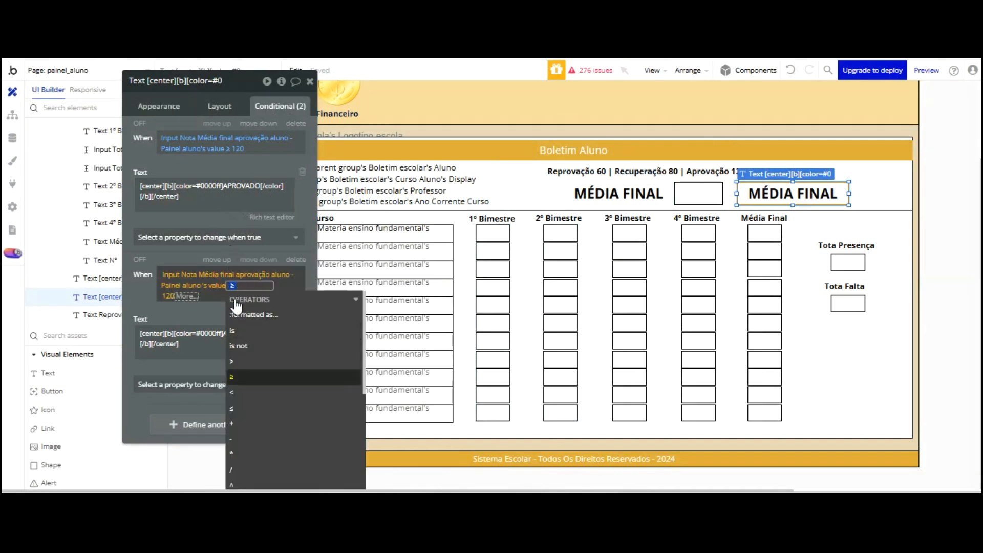
{"action": "key", "text": "Return"}
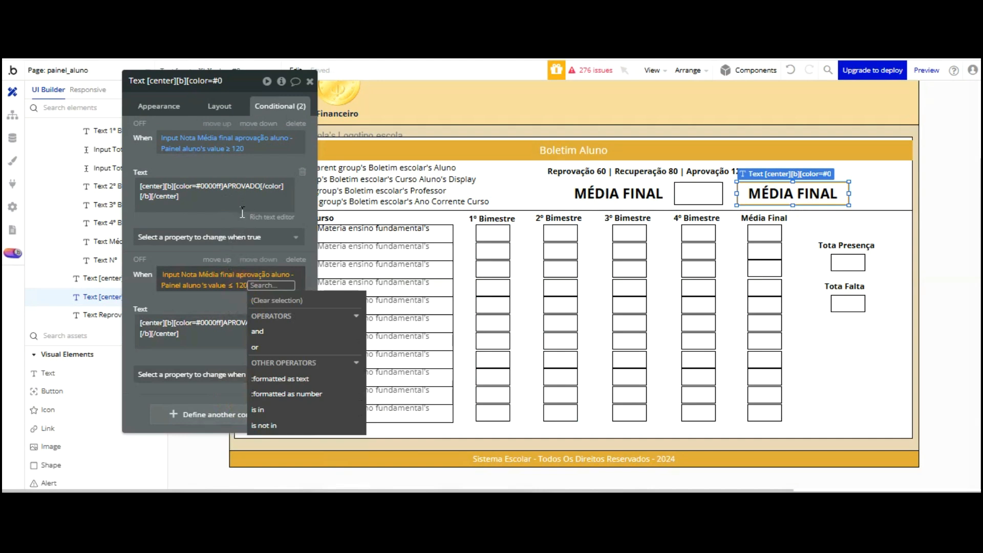
{"action": "key", "text": "BackSpace"}
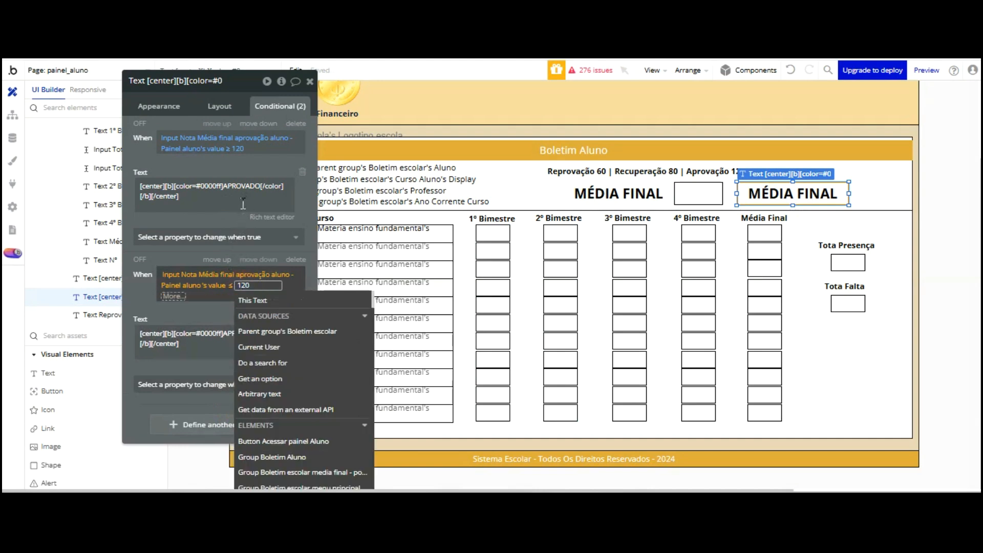
{"action": "type", "text": "80"}
{"action": "key", "text": "Return"}
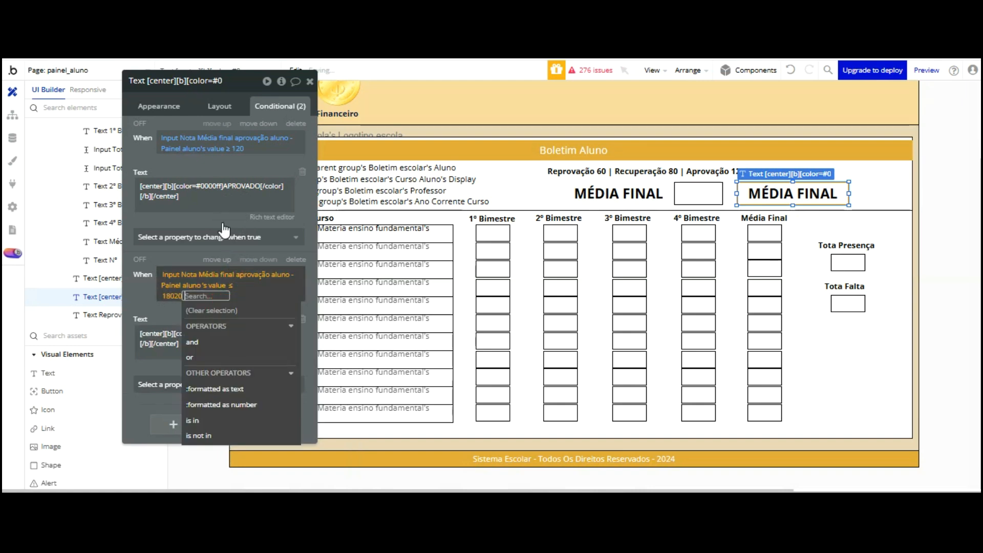
{"action": "left_click", "coordinate": [171, 295]}
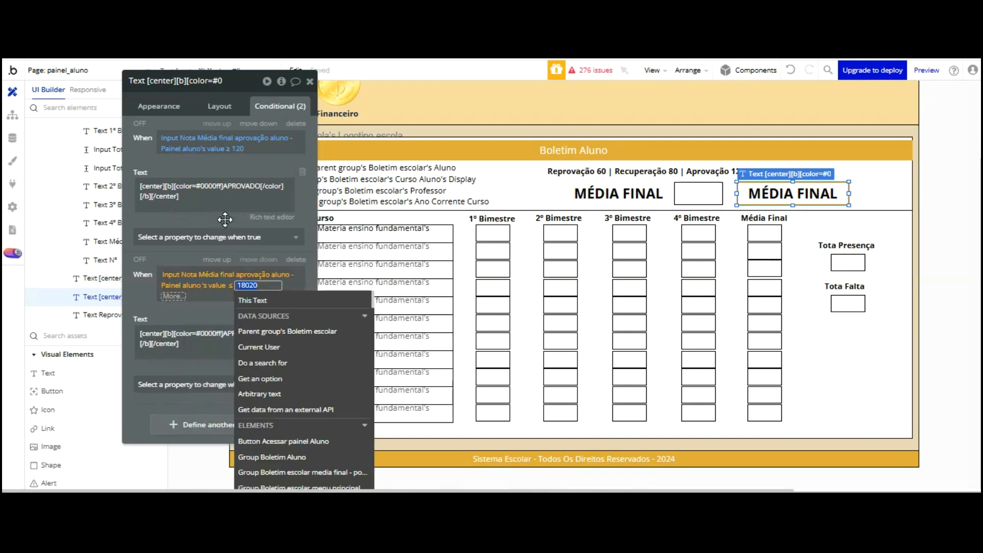
{"action": "type", "text": "80"}
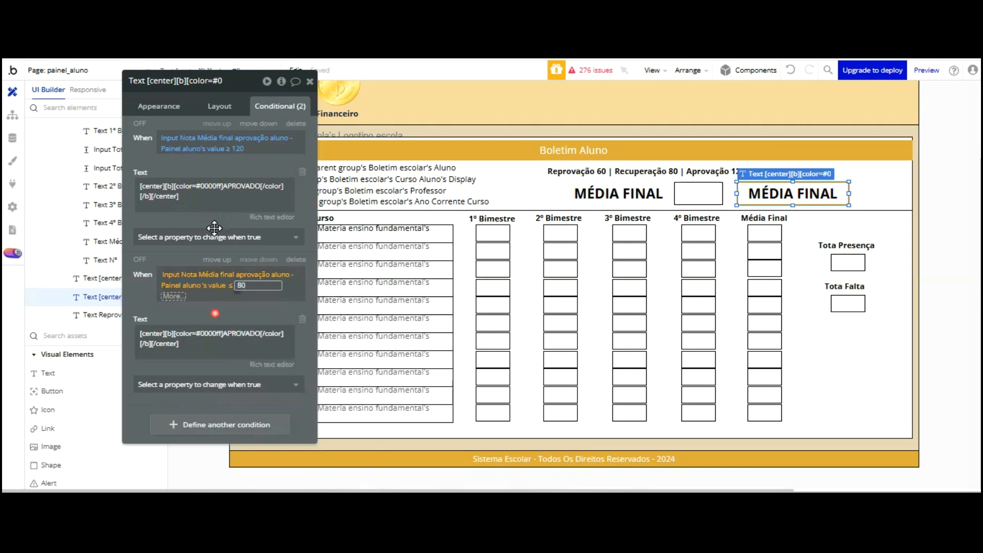
{"action": "left_click", "coordinate": [217, 314]}
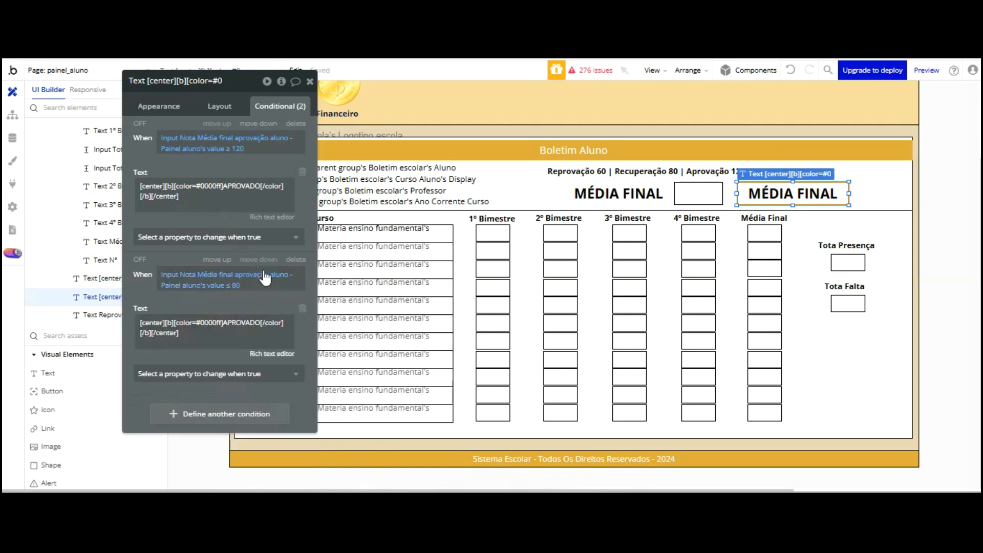
Change the copied condition's text to RECUPERAÇÃO and pick a colour for it
{"action": "left_click", "coordinate": [272, 353]}
{"action": "left_click_drag", "start_coordinate": [497, 165], "coordinate": [417, 165]}
{"action": "type", "text": "RECUPERAÇÃO"}
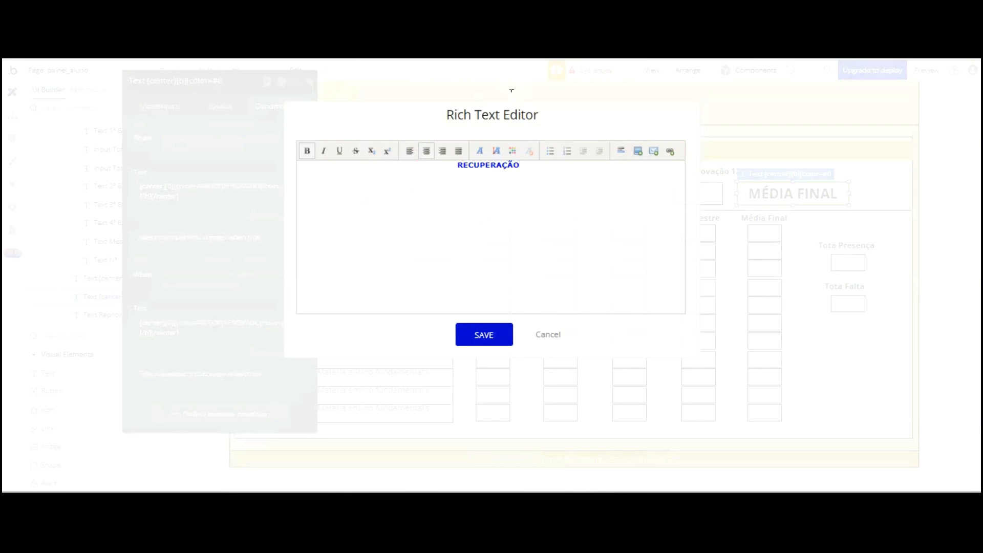
{"action": "double_click", "coordinate": [491, 166]}
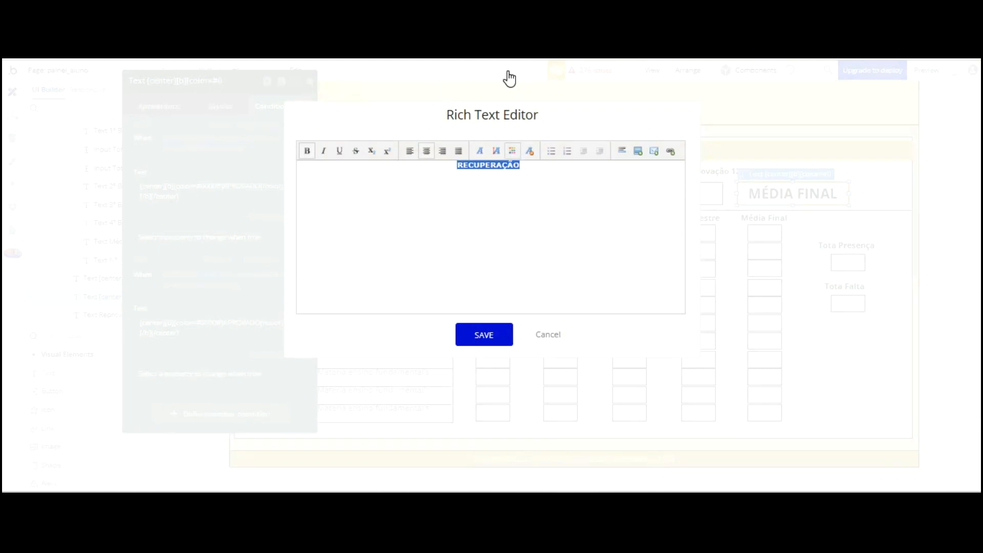
{"action": "left_click", "coordinate": [508, 174]}
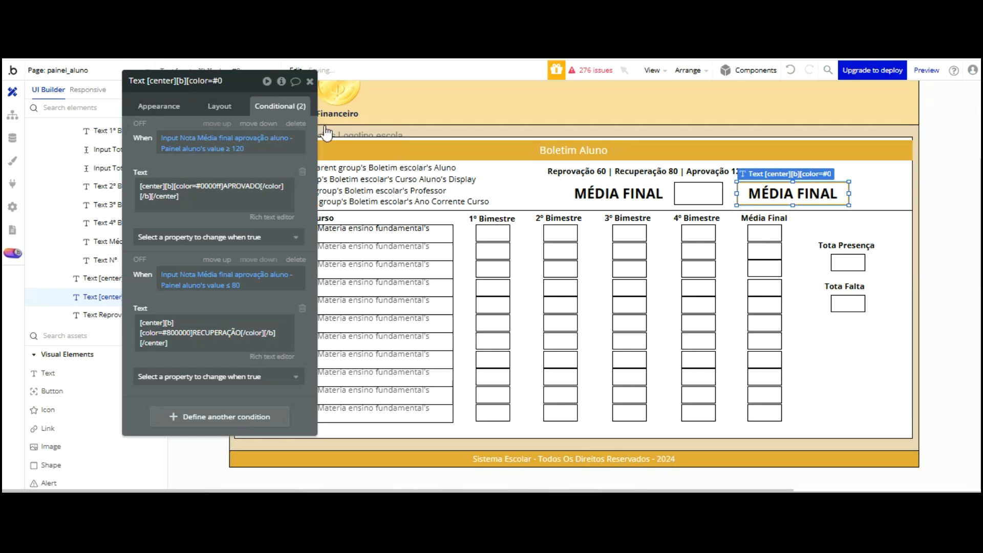
Paste another copy of the APROVADO condition and change its rule to value ≤ 60
{"action": "right_click", "coordinate": [215, 203]}
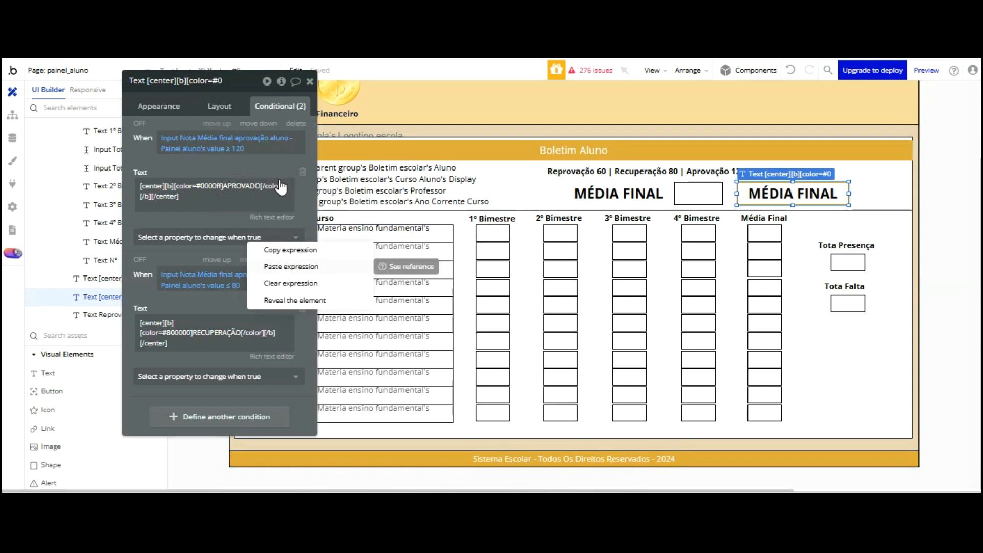
{"action": "left_click", "coordinate": [280, 267]}
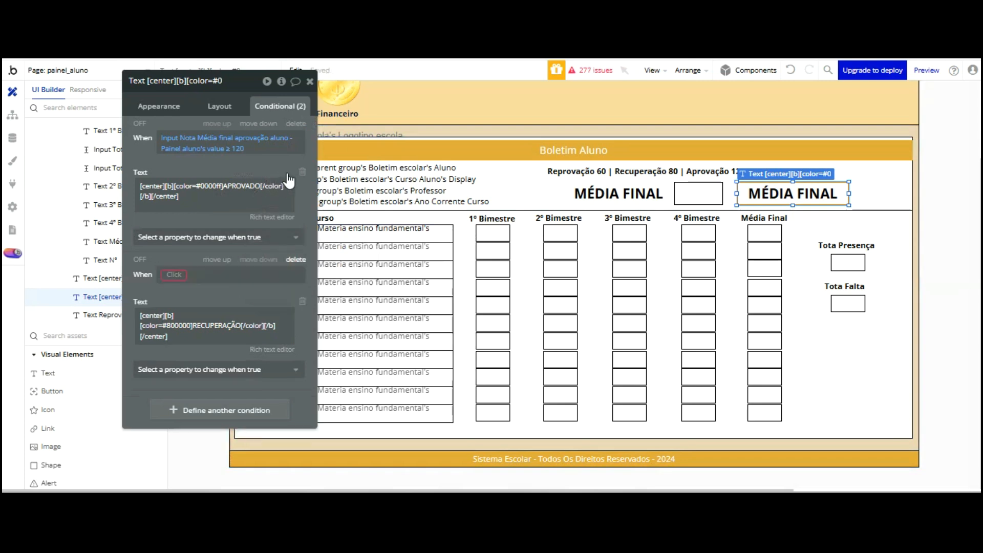
{"action": "left_click", "coordinate": [790, 70]}
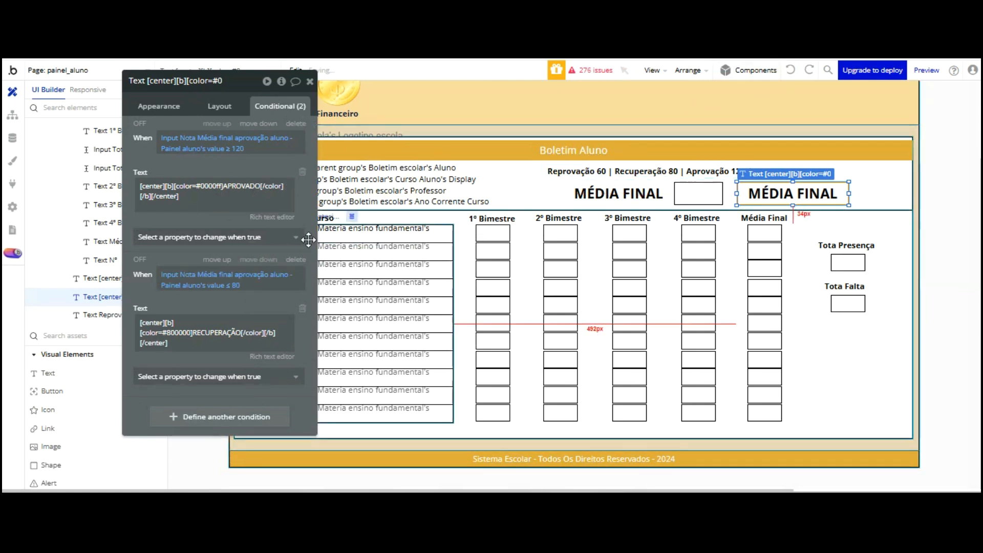
{"action": "right_click", "coordinate": [231, 363]}
{"action": "left_click", "coordinate": [314, 343]}
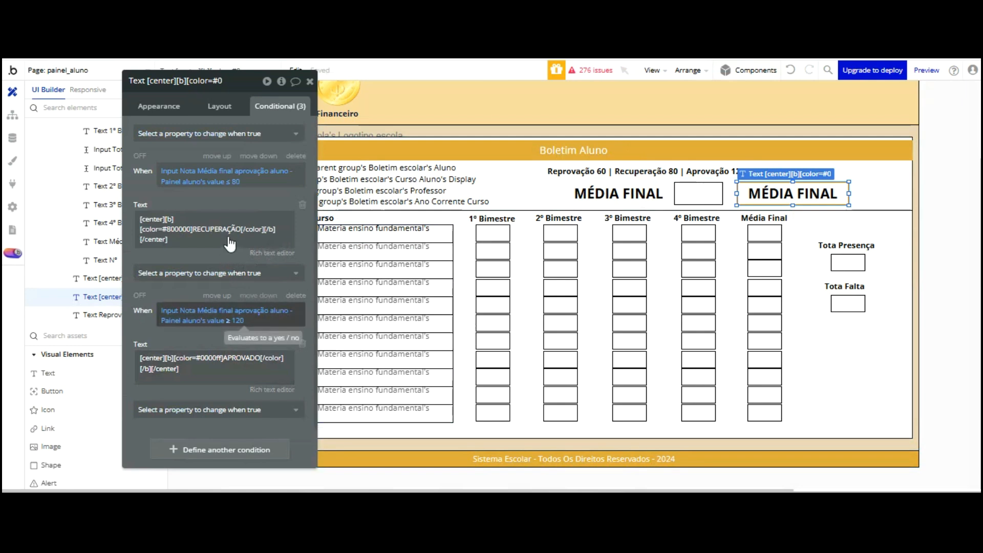
{"action": "left_click", "coordinate": [228, 321]}
{"action": "key", "text": "Down"}
{"action": "key", "text": "Down"}
{"action": "key", "text": "Down"}
{"action": "key", "text": "Down"}
{"action": "key", "text": "Down"}
{"action": "key", "text": "Down"}
{"action": "key", "text": "Down"}
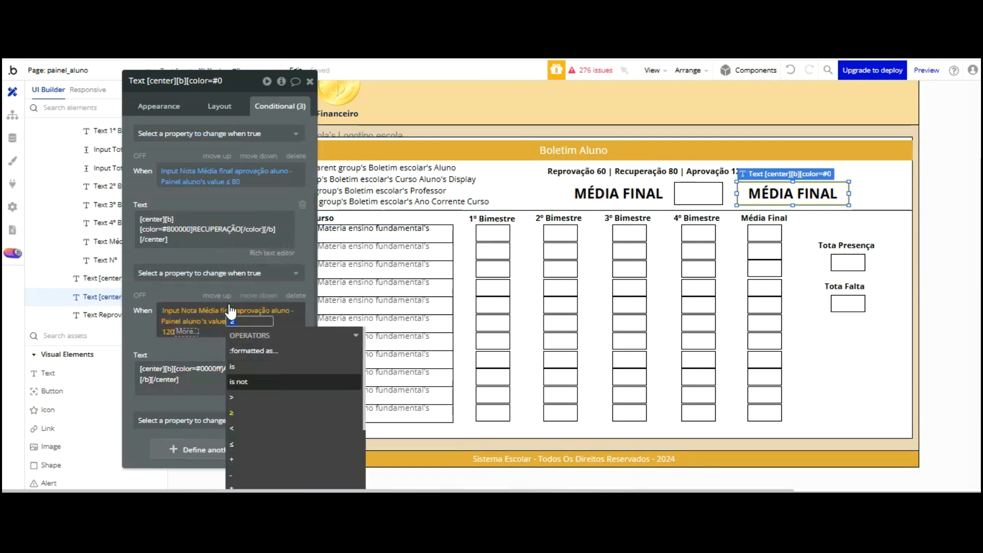
{"action": "key", "text": "Return"}
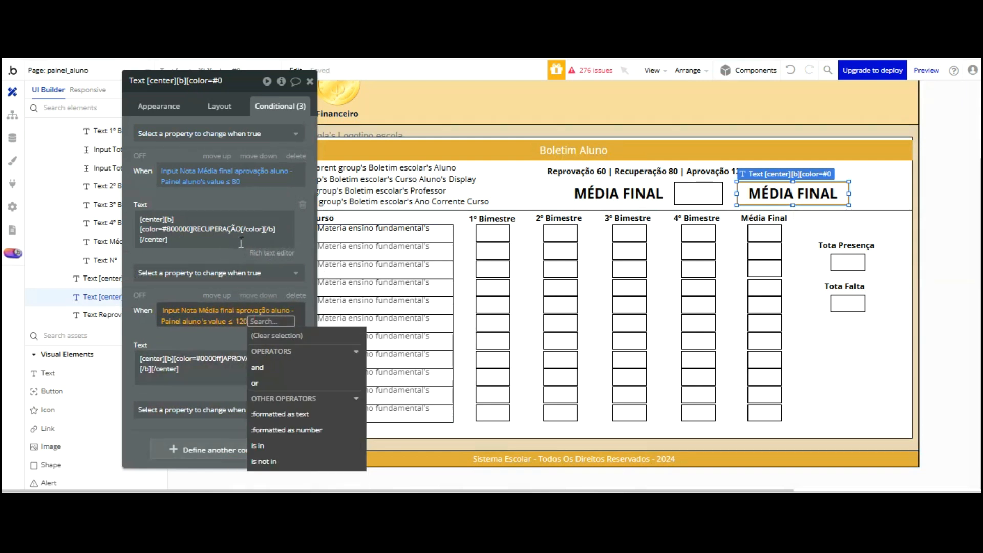
{"action": "key", "text": "BackSpace"}
{"action": "type", "text": "60"}
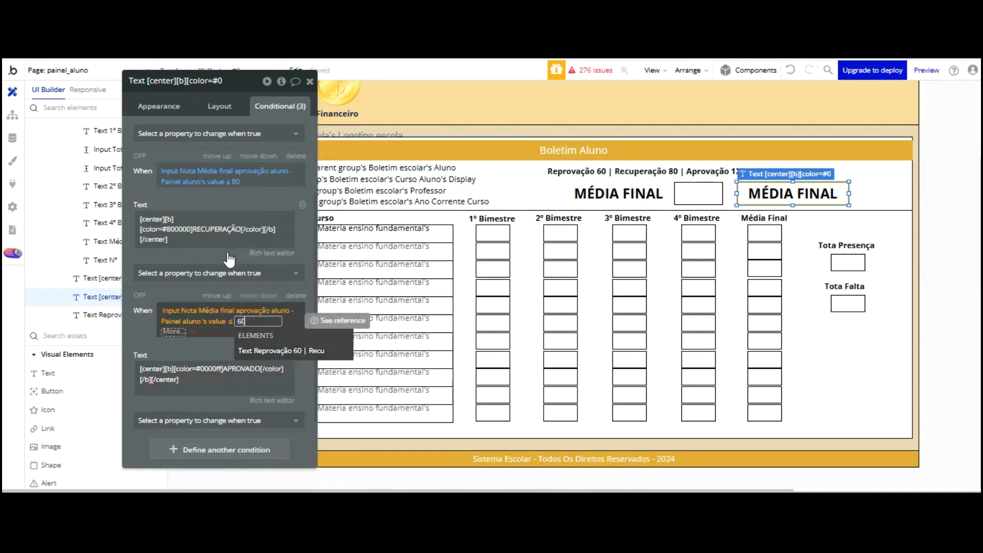
{"action": "key", "text": "Return"}
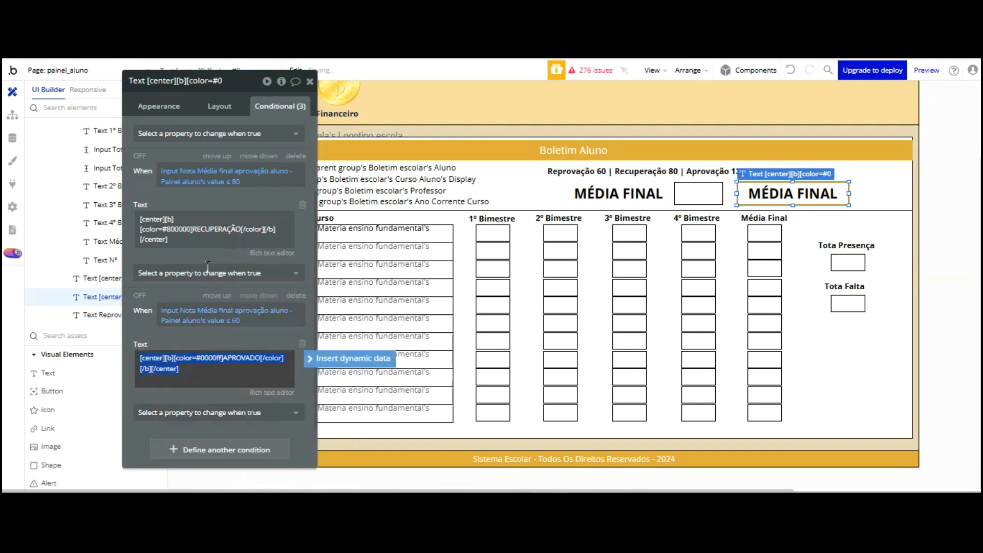
Set the third condition's text to REPROVADO in red and save it
{"action": "left_click", "coordinate": [272, 392]}
{"action": "key", "text": "ctrl+a"}
{"action": "type", "text": "REPROVADO"}
{"action": "double_click", "coordinate": [489, 164]}
{"action": "left_click", "coordinate": [512, 151]}
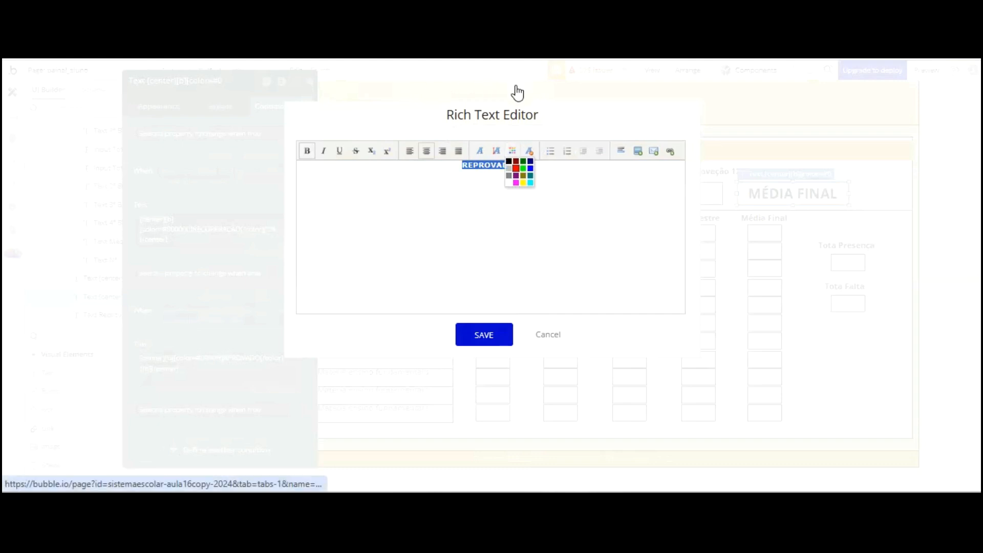
{"action": "left_click", "coordinate": [516, 168]}
{"action": "left_click", "coordinate": [487, 249]}
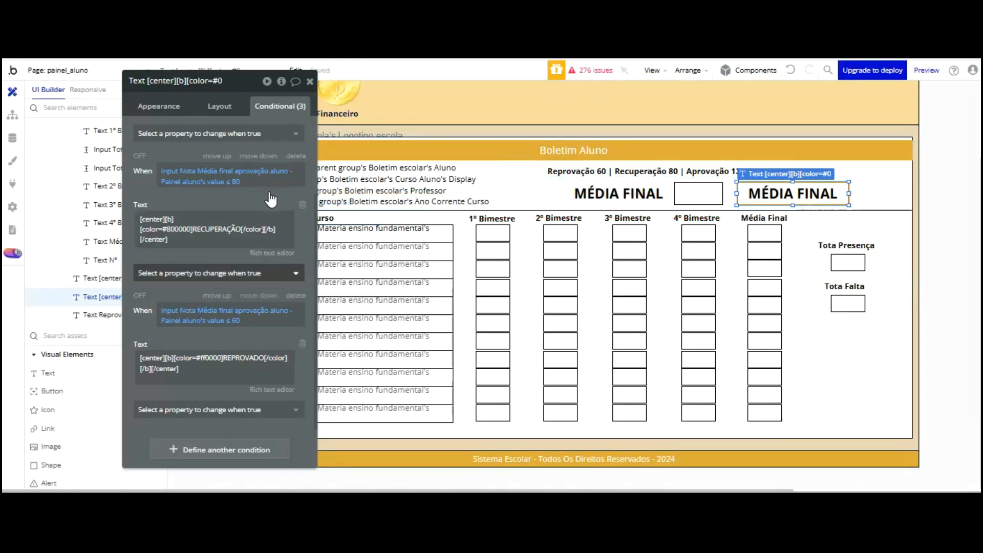
{"action": "left_click", "coordinate": [162, 106]}
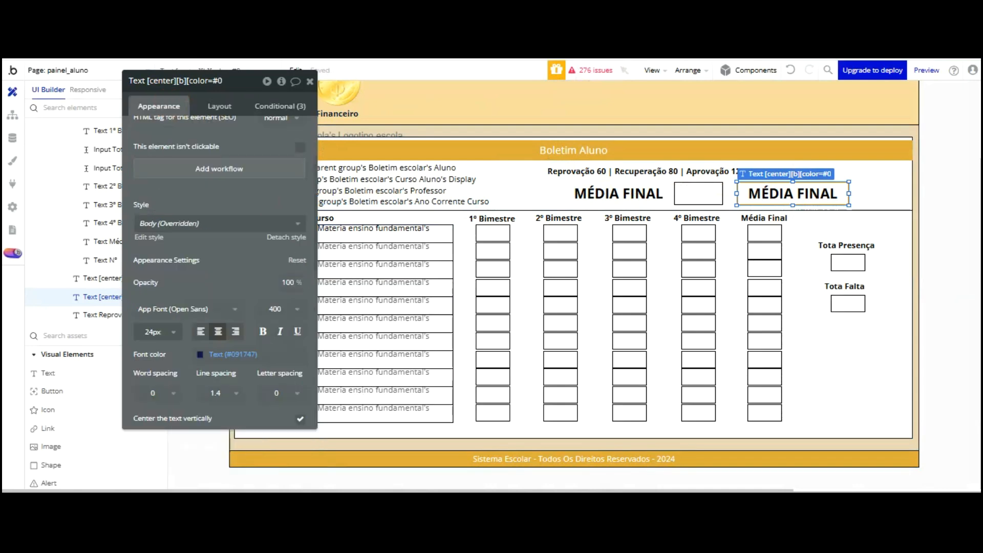
Uncheck 'This element is visible on page load' for the final-average label in its Layout settings
{"action": "left_click_drag", "start_coordinate": [207, 104], "coordinate": [208, 105]}
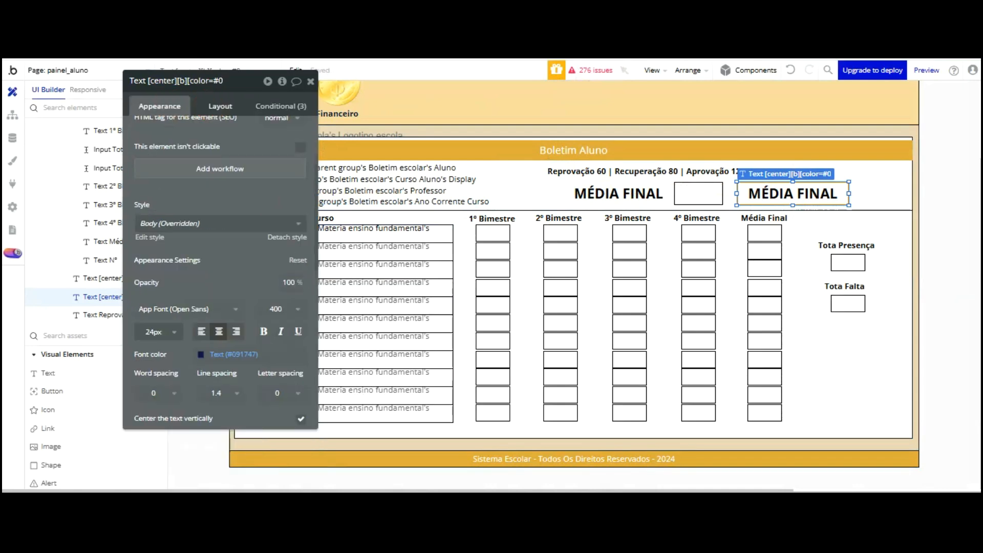
{"action": "left_click", "coordinate": [229, 105]}
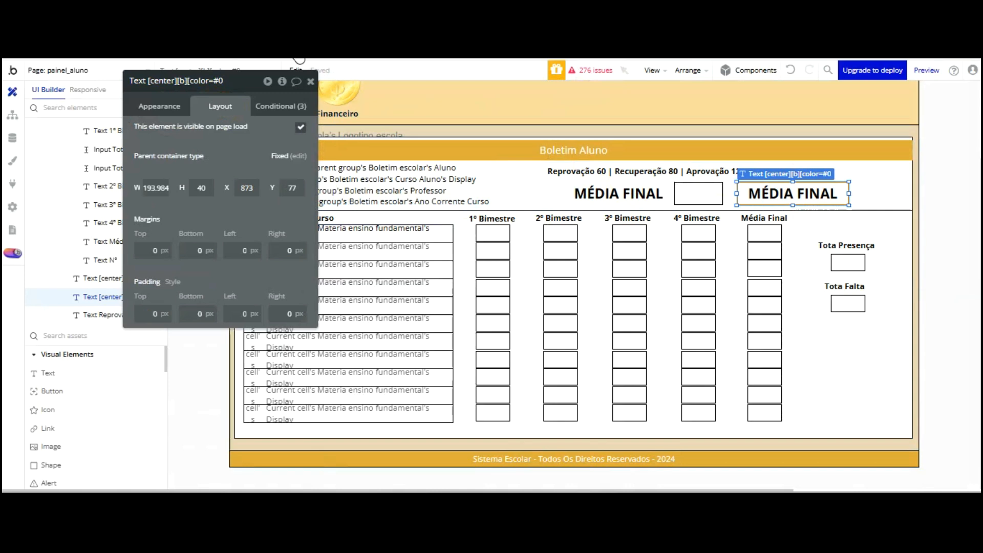
{"action": "left_click", "coordinate": [301, 127]}
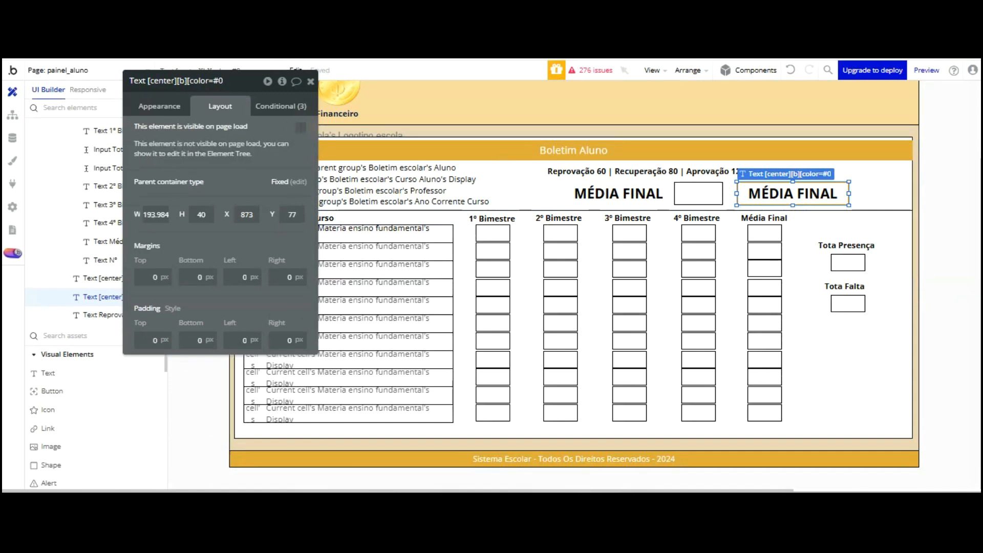
{"action": "left_click", "coordinate": [281, 106]}
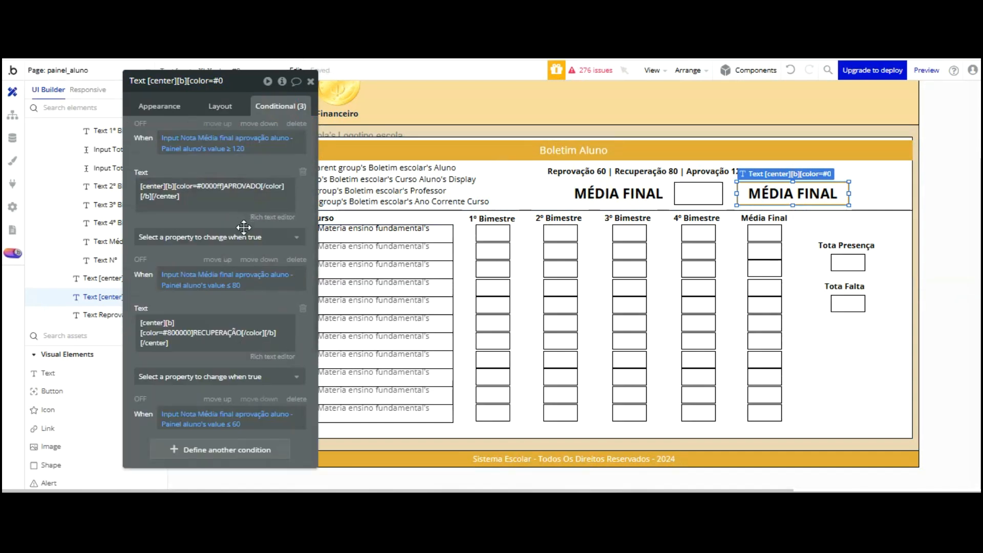
Add a fourth, still-empty condition to the MÉDIA FINAL label
{"action": "scroll", "coordinate": [223, 261], "scroll_direction": "up", "scroll_amount": 1}
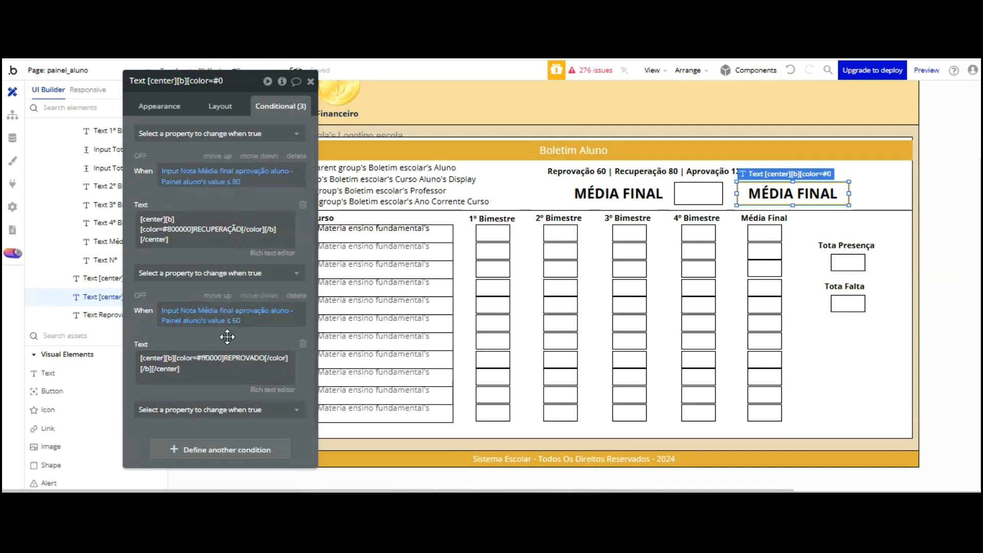
{"action": "left_click_drag", "start_coordinate": [214, 296], "coordinate": [228, 222]}
{"action": "left_click", "coordinate": [226, 374]}
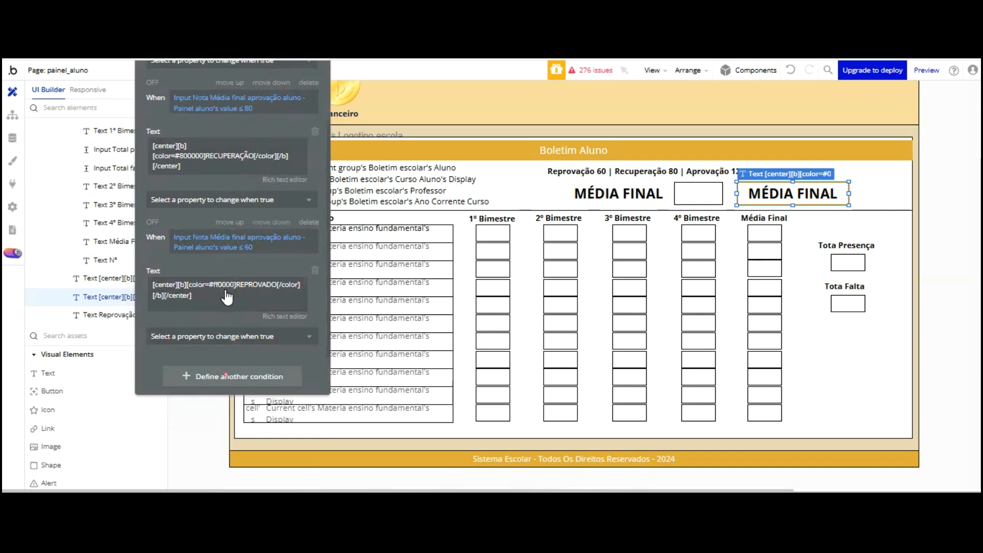
{"action": "left_click", "coordinate": [757, 329]}
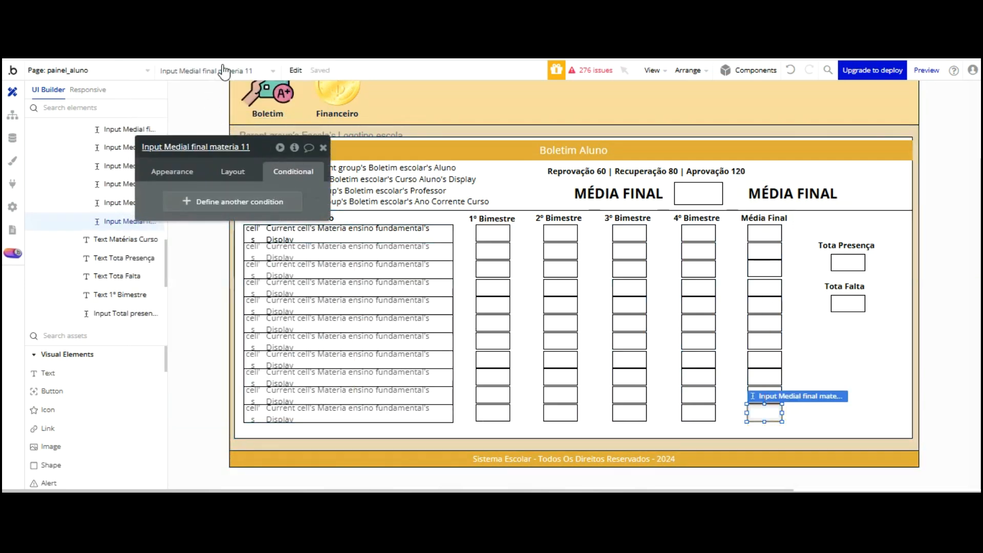
{"action": "left_click", "coordinate": [794, 193]}
{"action": "scroll", "coordinate": [246, 287], "scroll_direction": "down", "scroll_amount": 3}
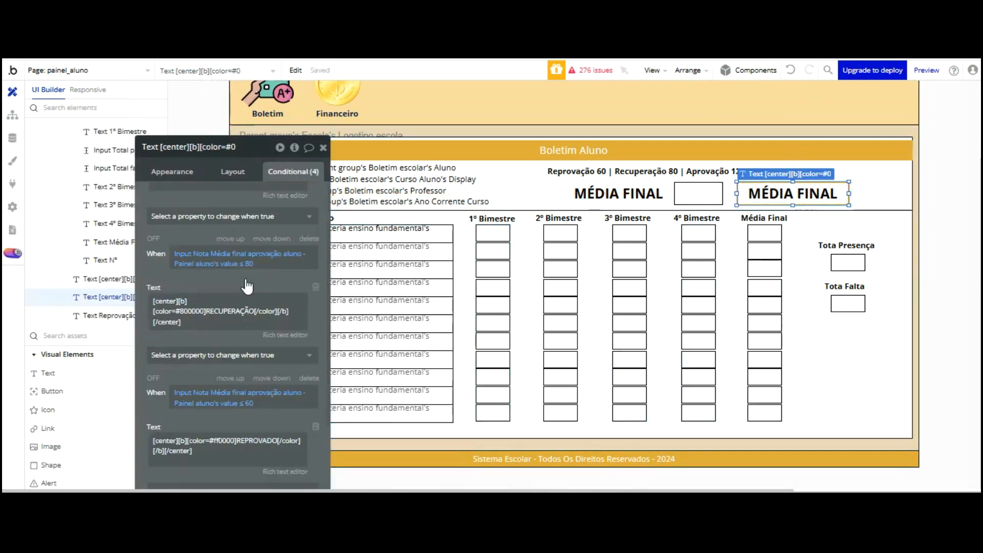
Base the new condition on Input Medial final materia 11's value
{"action": "left_click", "coordinate": [188, 444]}
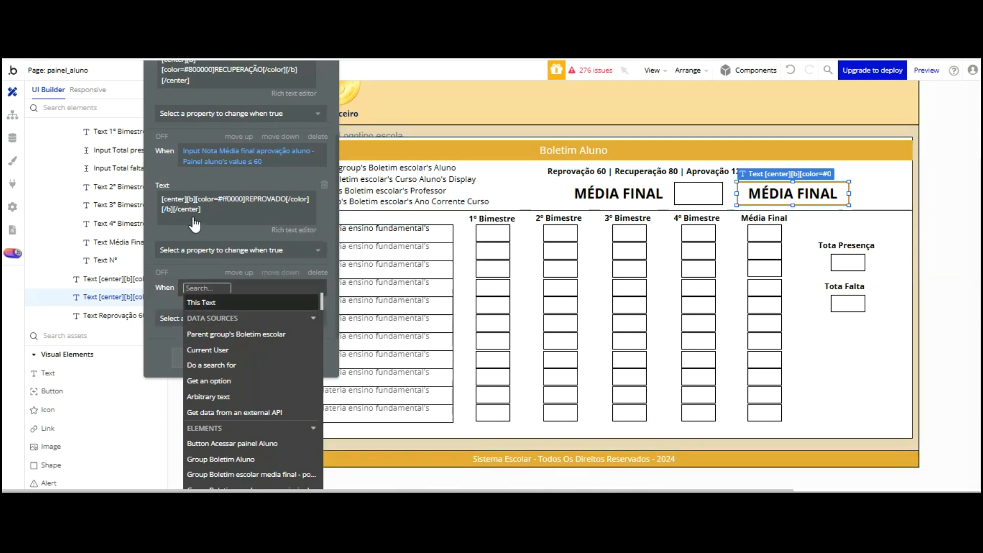
{"action": "type", "text": "ME"}
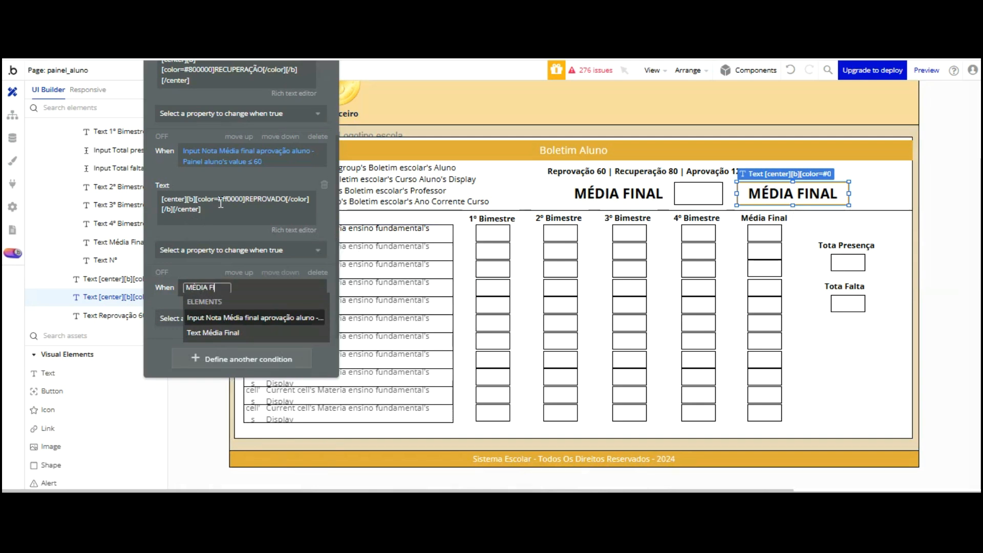
{"action": "type", "text": "DIA FINAL MAT"}
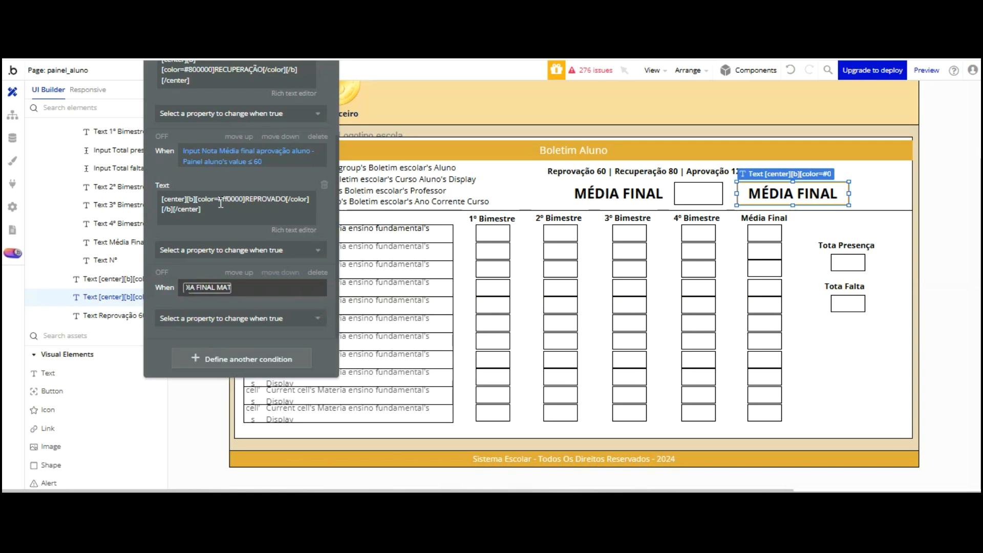
{"action": "key", "text": "BackSpace"}
{"action": "key", "text": "BackSpace"}
{"action": "key", "text": "BackSpace"}
{"action": "key", "text": "BackSpace"}
{"action": "key", "text": "BackSpace"}
{"action": "key", "text": "BackSpace"}
{"action": "key", "text": "BackSpace"}
{"action": "key", "text": "BackSpace"}
{"action": "key", "text": "BackSpace"}
{"action": "key", "text": "BackSpace"}
{"action": "key", "text": "BackSpace"}
{"action": "key", "text": "BackSpace"}
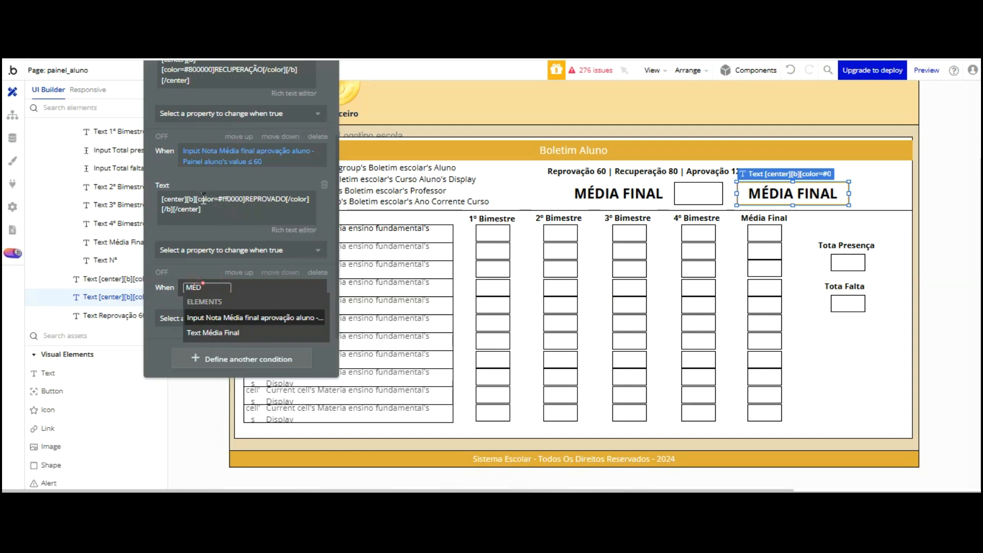
{"action": "left_click", "coordinate": [162, 268]}
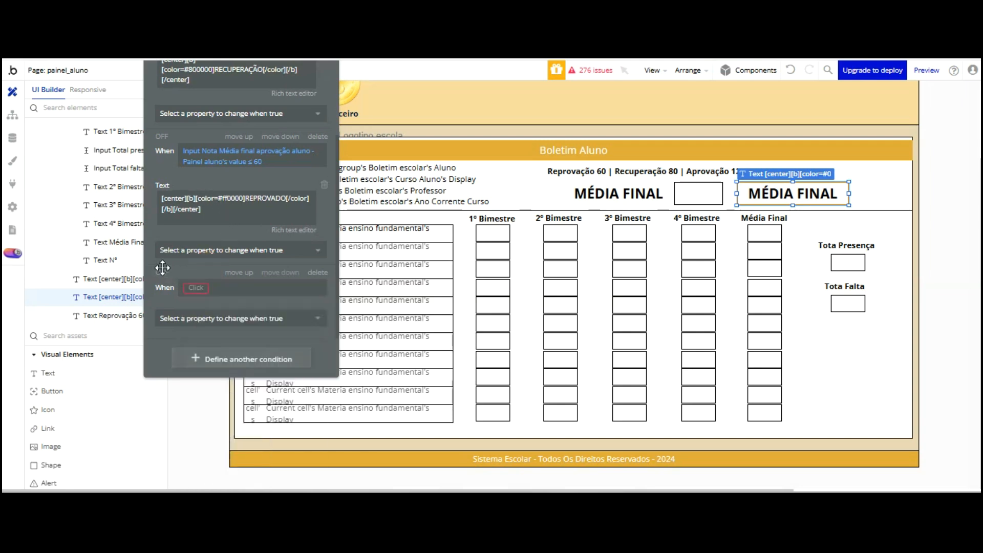
{"action": "left_click", "coordinate": [233, 288]}
{"action": "scroll", "coordinate": [244, 296], "scroll_direction": "down", "scroll_amount": 10}
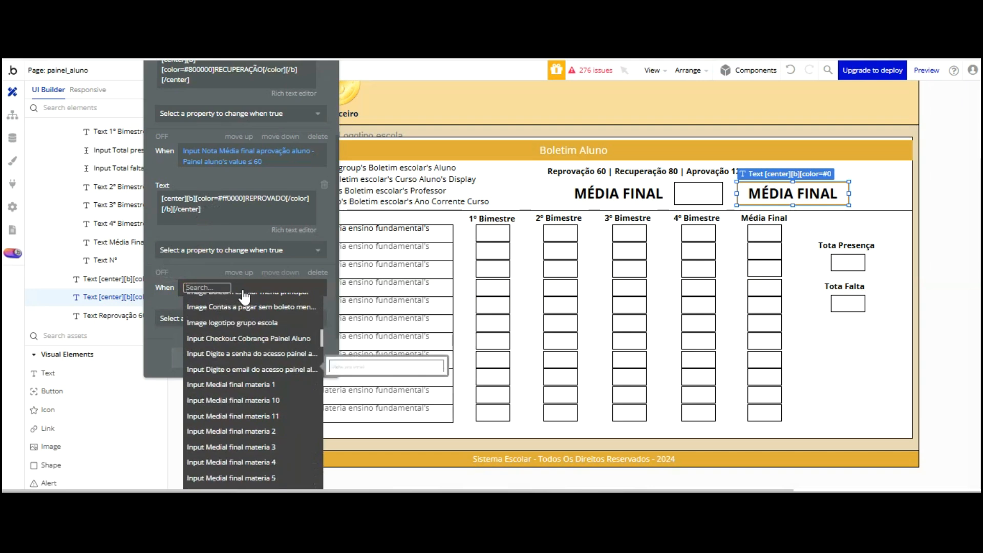
{"action": "left_click", "coordinate": [264, 415]}
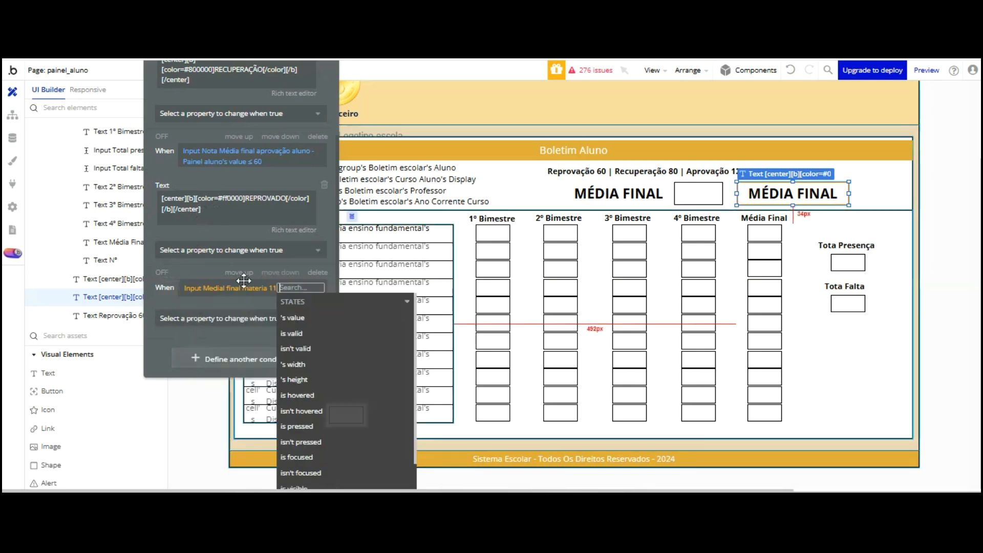
{"action": "scroll", "coordinate": [270, 299], "scroll_direction": "down", "scroll_amount": 4}
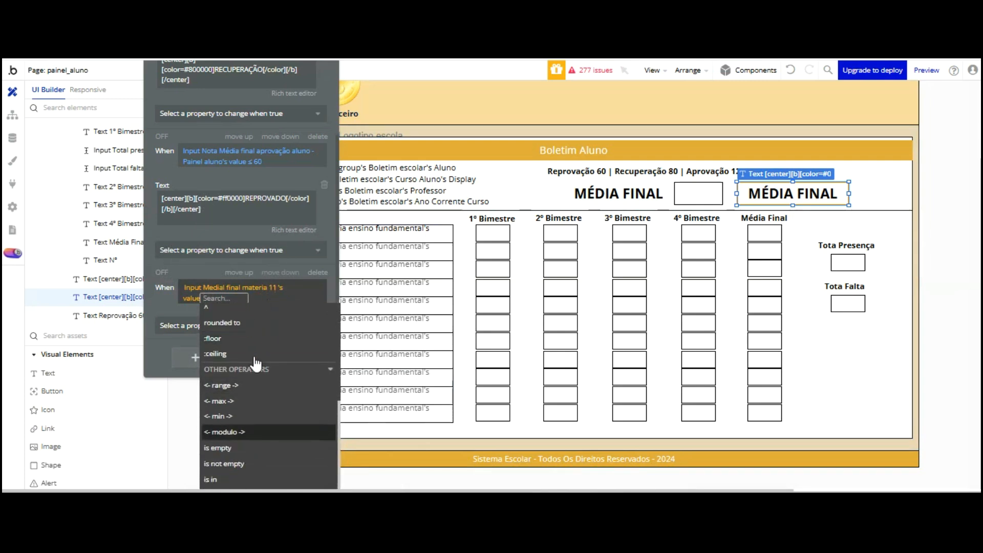
Require that value to be not empty and make the label visible when it holds
{"action": "left_click", "coordinate": [244, 463]}
{"action": "left_click", "coordinate": [182, 225]}
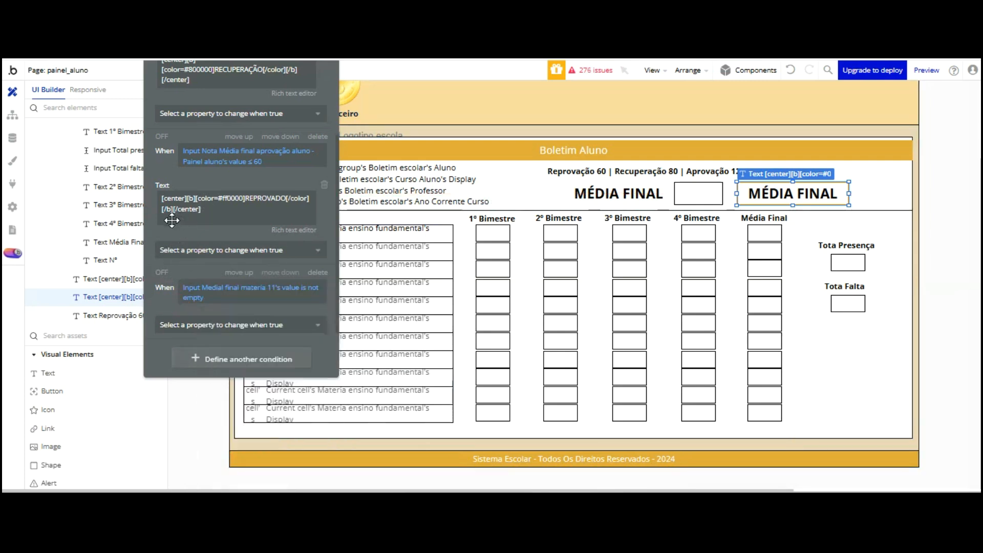
{"action": "left_click", "coordinate": [206, 325]}
{"action": "left_click", "coordinate": [217, 362]}
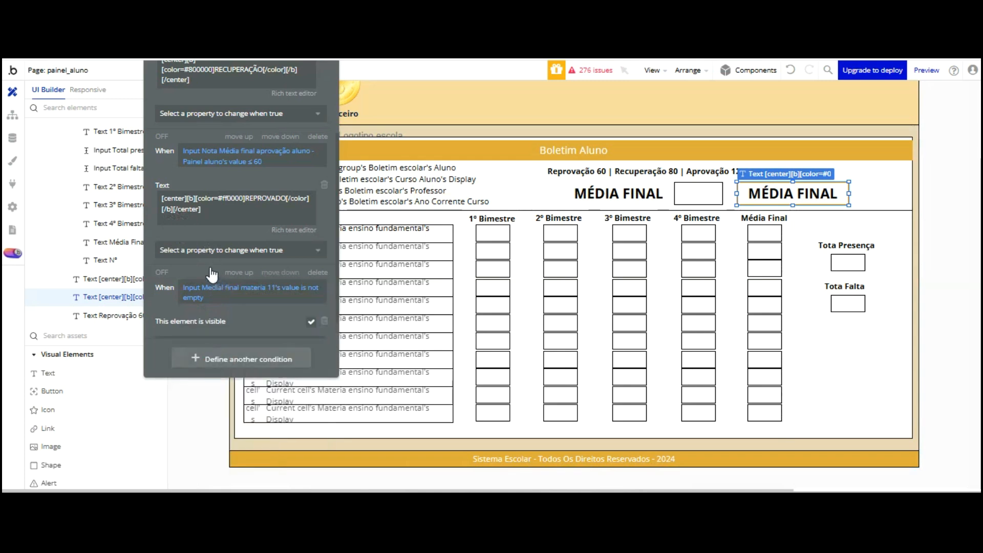
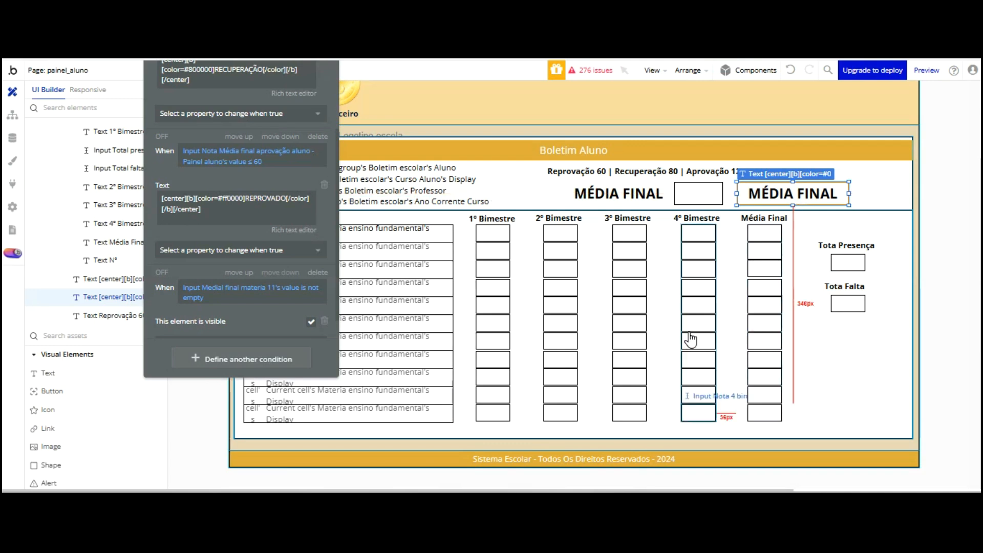
Select the MÉDIA FINAL status text and bring its conditions into view
{"action": "left_click", "coordinate": [699, 413]}
{"action": "scroll", "coordinate": [243, 82], "scroll_direction": "up", "scroll_amount": 1}
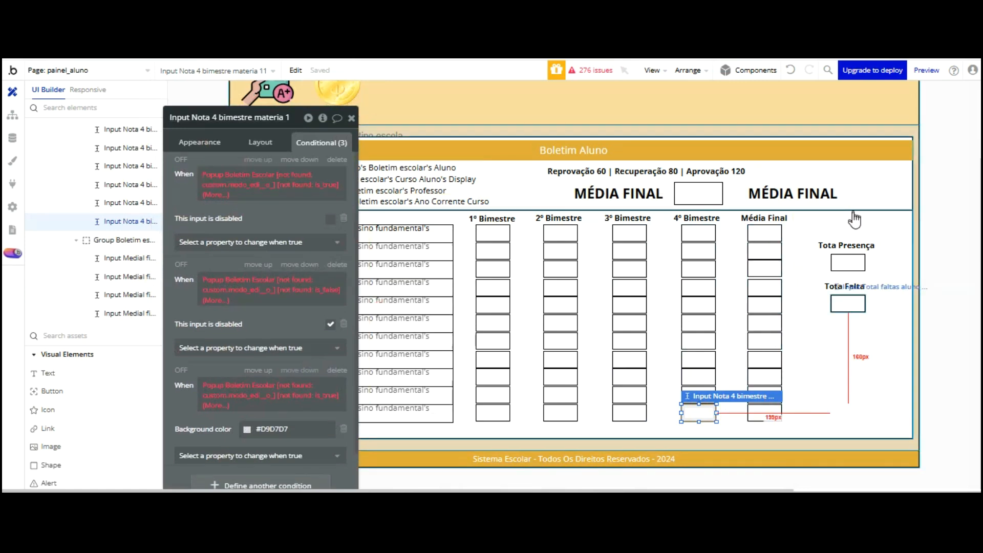
{"action": "left_click", "coordinate": [794, 194]}
{"action": "scroll", "coordinate": [261, 287], "scroll_direction": "down", "scroll_amount": 5}
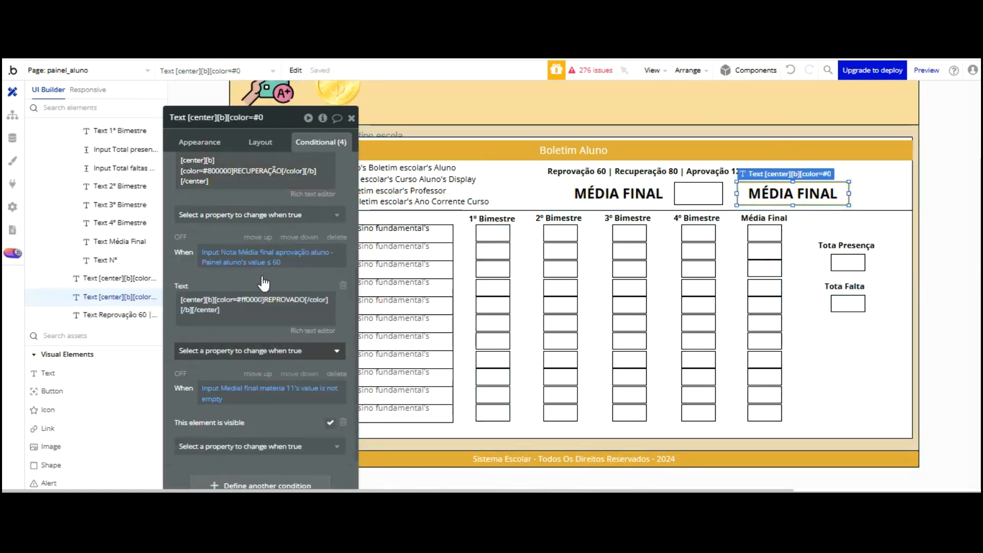
Change the visibility condition's source to Input Nota 4 bimestre materia 11's value
{"action": "left_click", "coordinate": [244, 388]}
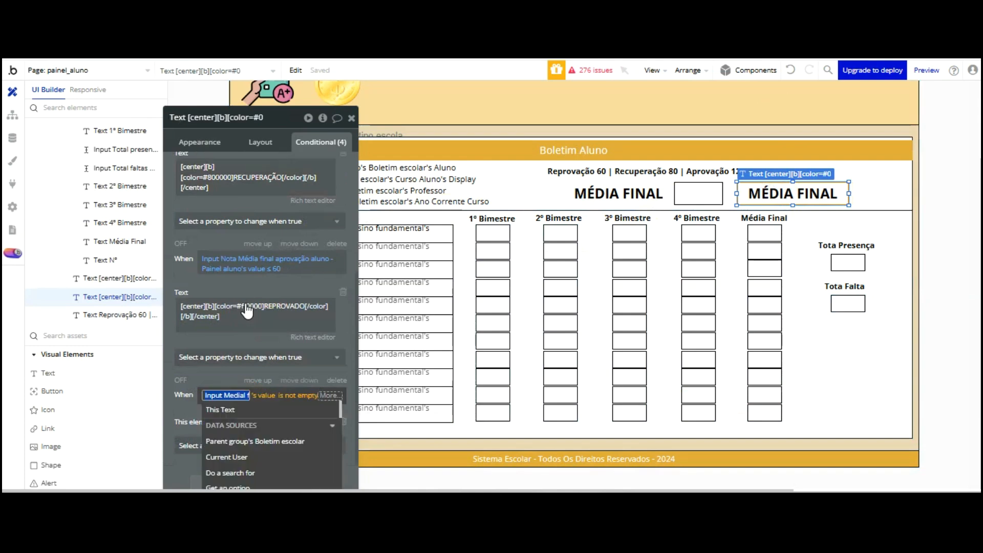
{"action": "left_click_drag", "start_coordinate": [218, 271], "coordinate": [210, 179]}
{"action": "scroll", "coordinate": [275, 333], "scroll_direction": "down", "scroll_amount": 10}
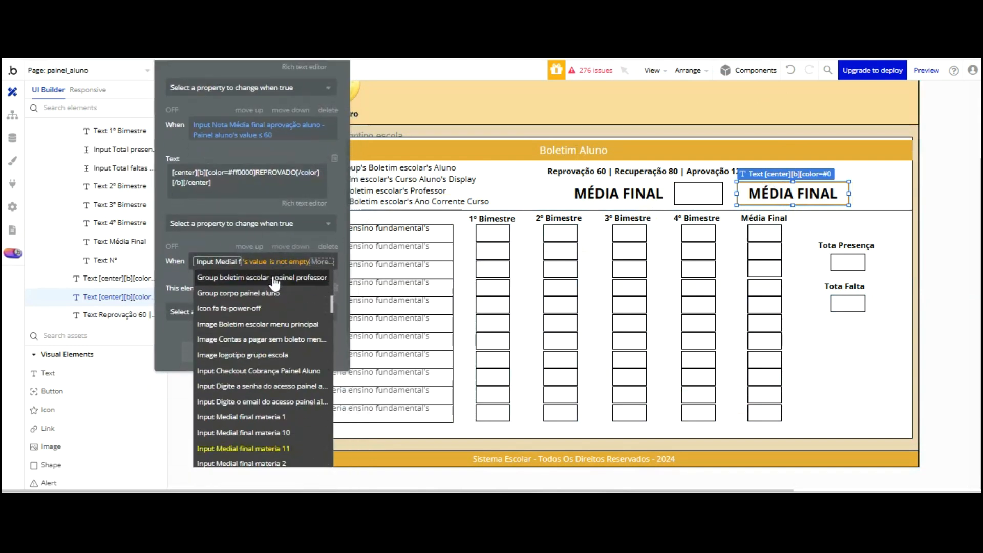
{"action": "scroll", "coordinate": [274, 282], "scroll_direction": "down", "scroll_amount": 10}
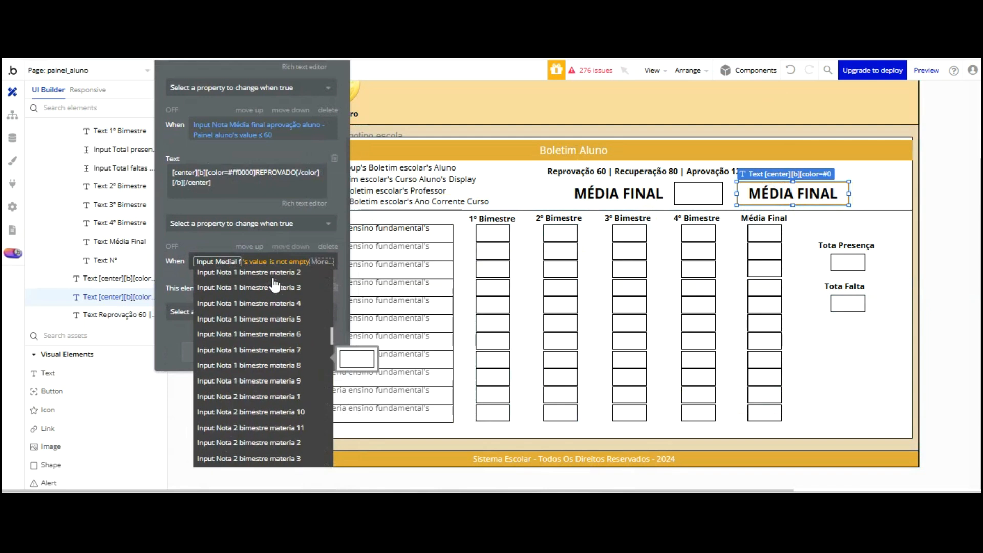
{"action": "scroll", "coordinate": [274, 285], "scroll_direction": "up", "scroll_amount": 5}
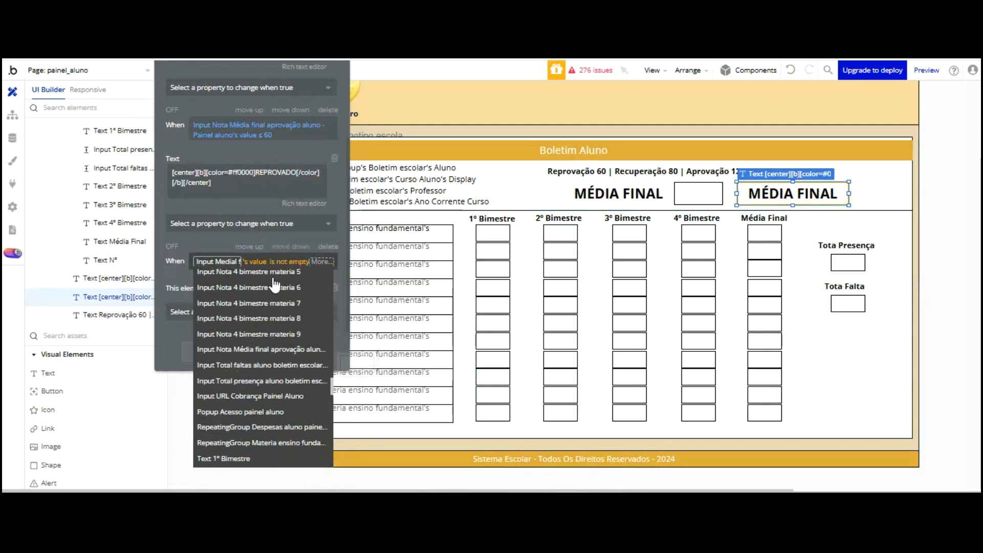
{"action": "scroll", "coordinate": [275, 284], "scroll_direction": "up", "scroll_amount": 5}
{"action": "left_click", "coordinate": [273, 283]}
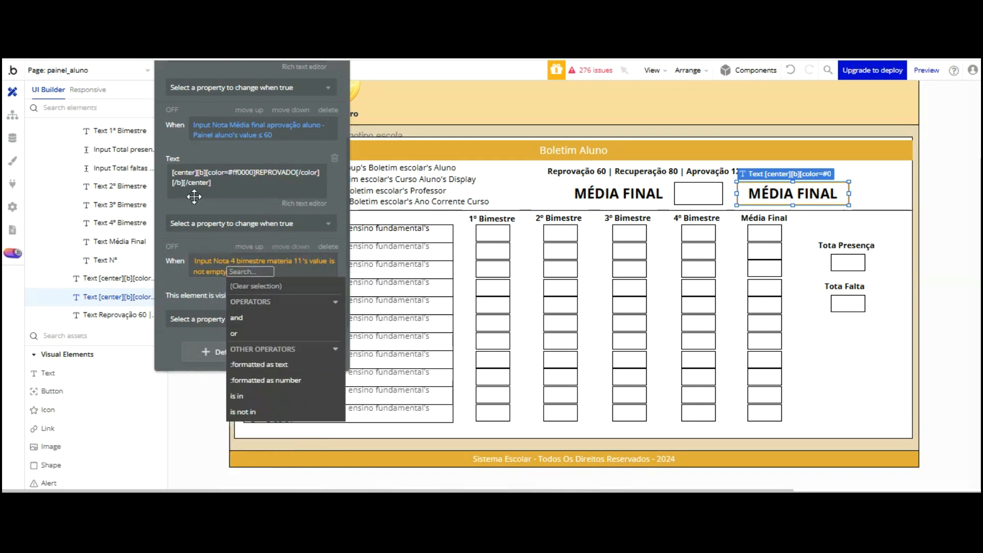
{"action": "left_click", "coordinate": [176, 284]}
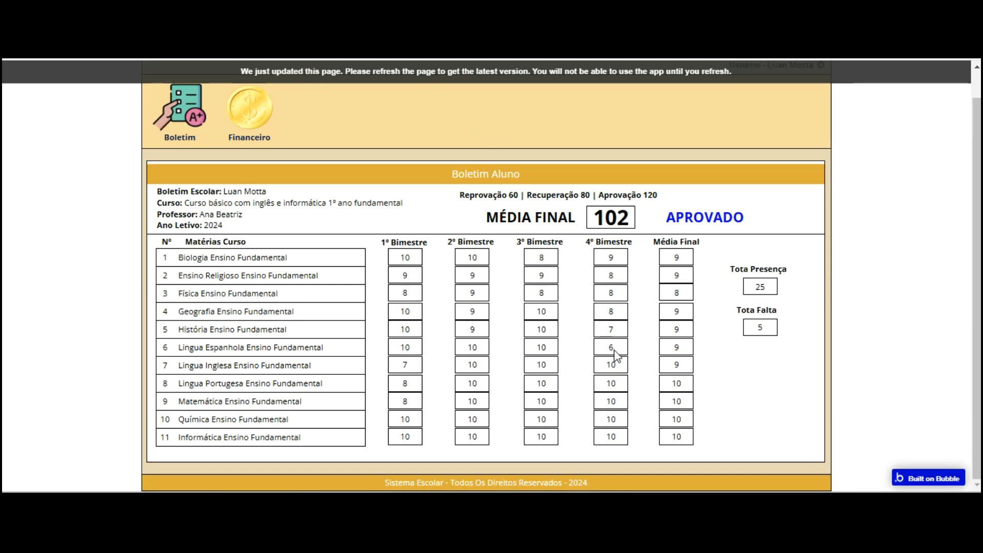
{"action": "key", "text": "F5"}
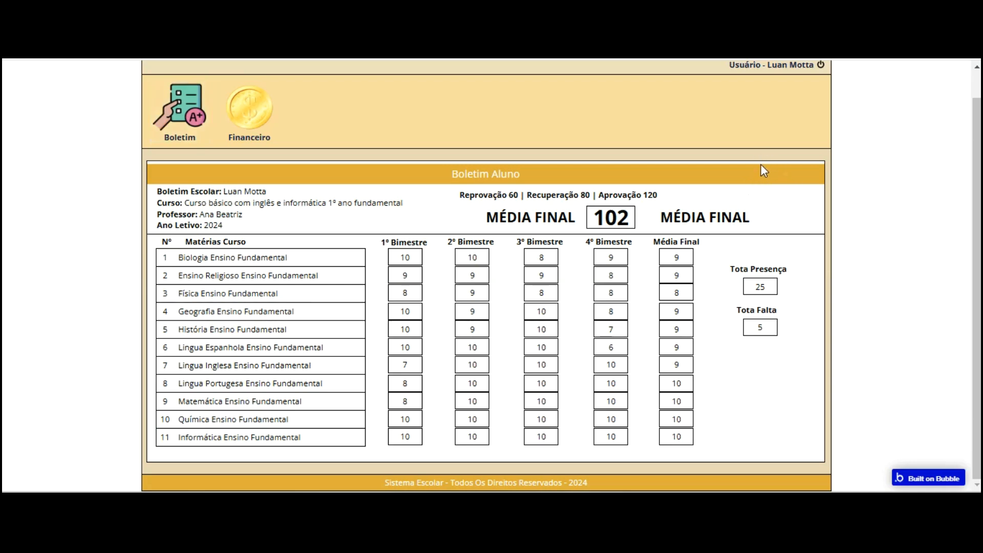
{"action": "key", "text": "ctrl+Tab"}
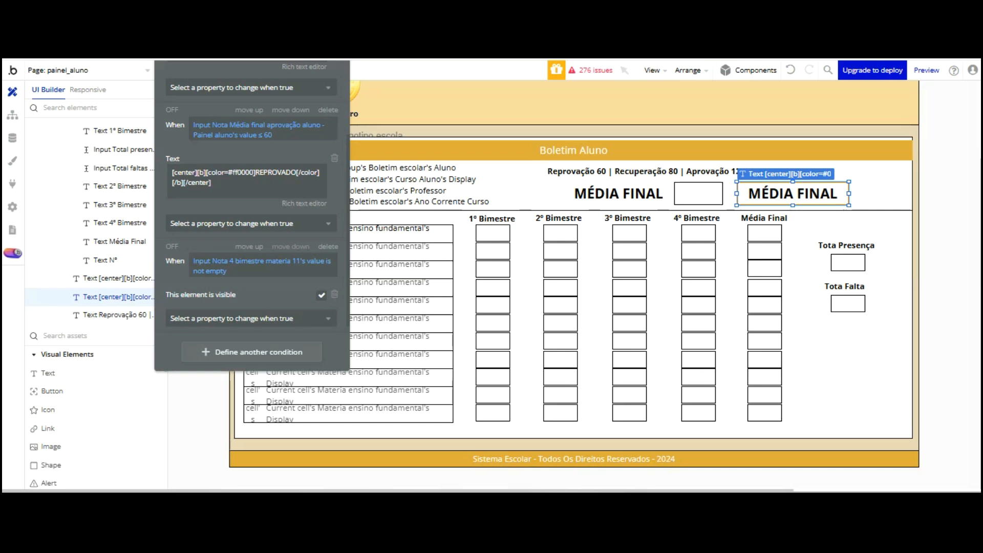
Change the first status condition's operator from ≥ to ≤ 120
{"action": "scroll", "coordinate": [274, 149], "scroll_direction": "up", "scroll_amount": 4}
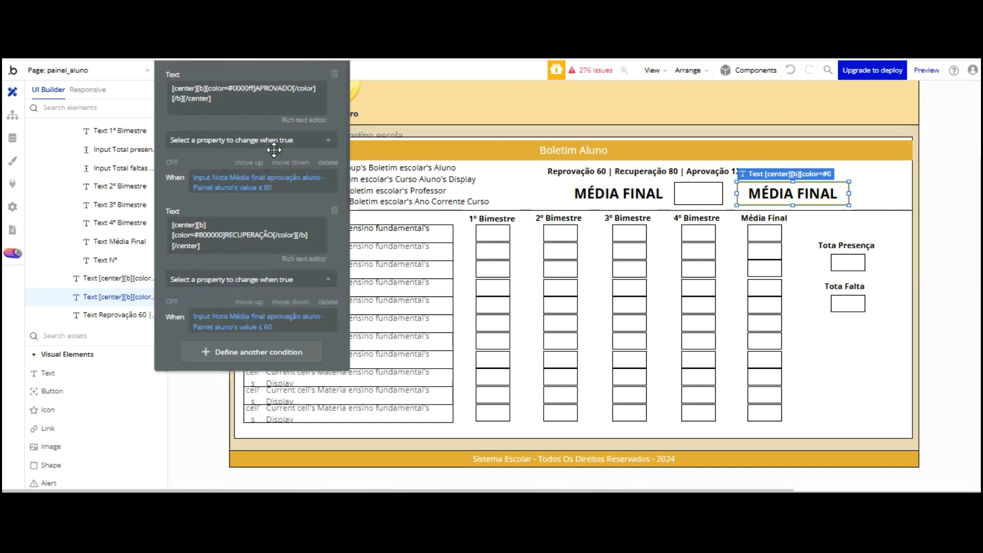
{"action": "left_click", "coordinate": [260, 186]}
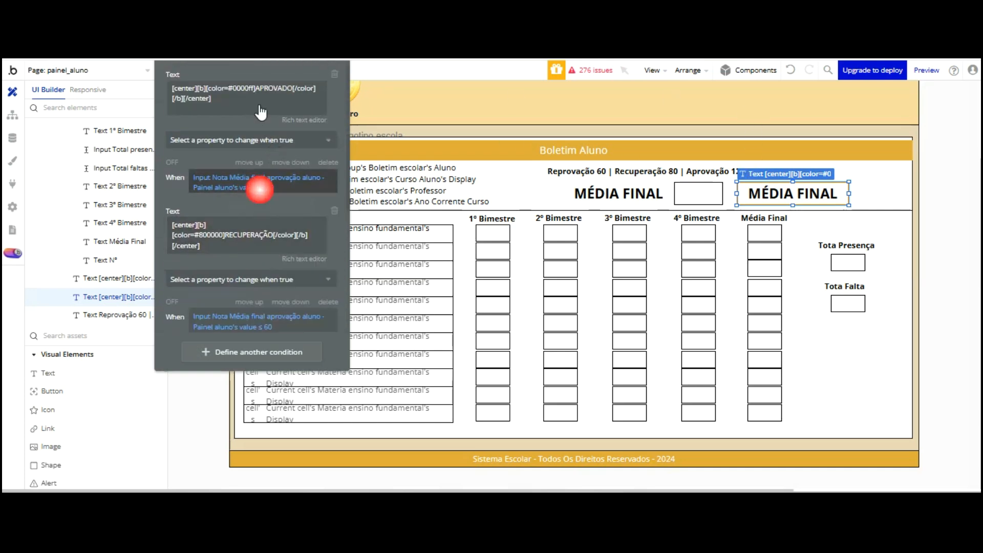
{"action": "left_click", "coordinate": [250, 65]}
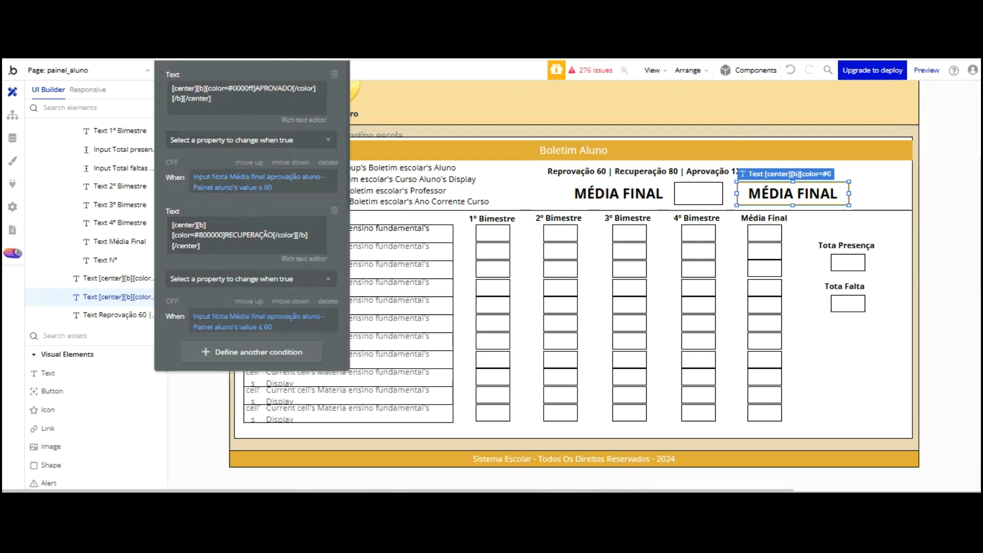
{"action": "scroll", "coordinate": [253, 213], "scroll_direction": "up", "scroll_amount": 3}
{"action": "left_click", "coordinate": [261, 143]}
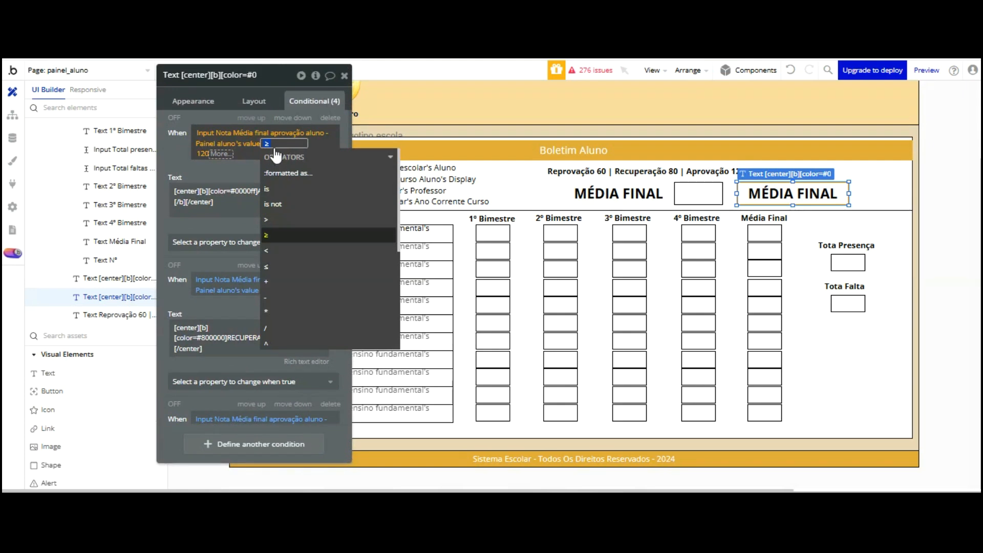
{"action": "key", "text": "Down"}
{"action": "key", "text": "Down"}
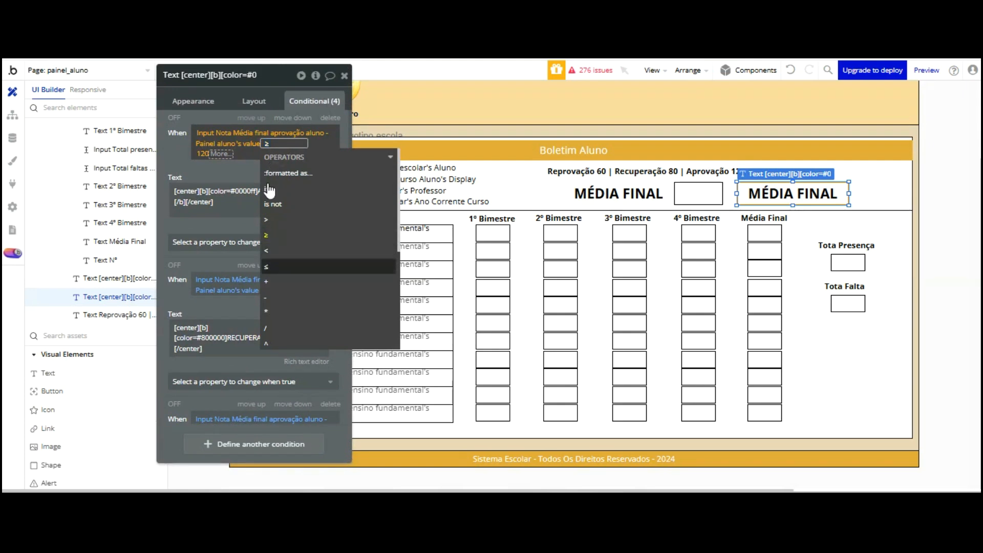
{"action": "key", "text": "Return"}
{"action": "left_click", "coordinate": [243, 82]}
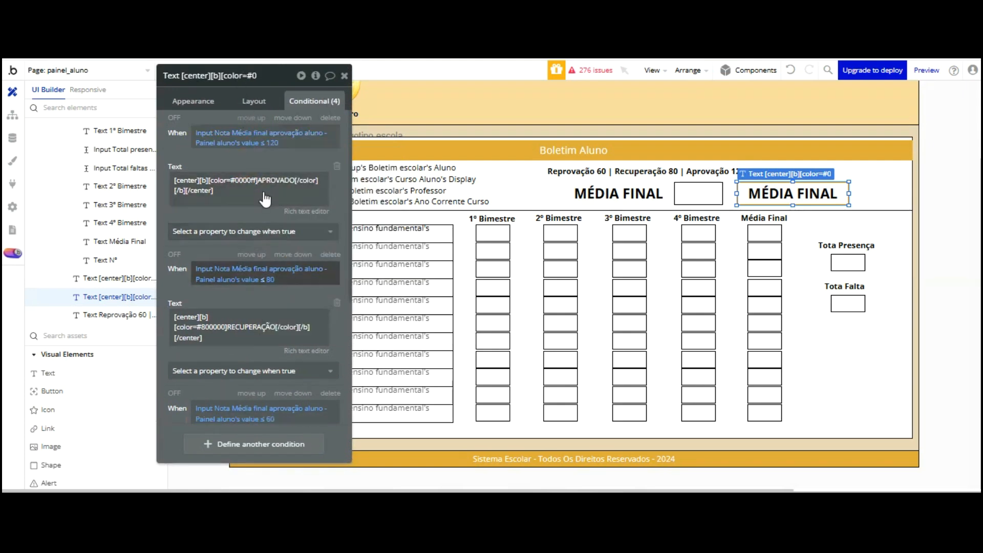
Set the second condition to ≥ 80 and the third condition to ≥ 60
{"action": "left_click", "coordinate": [264, 281]}
{"action": "key", "text": "Down"}
{"action": "key", "text": "Down"}
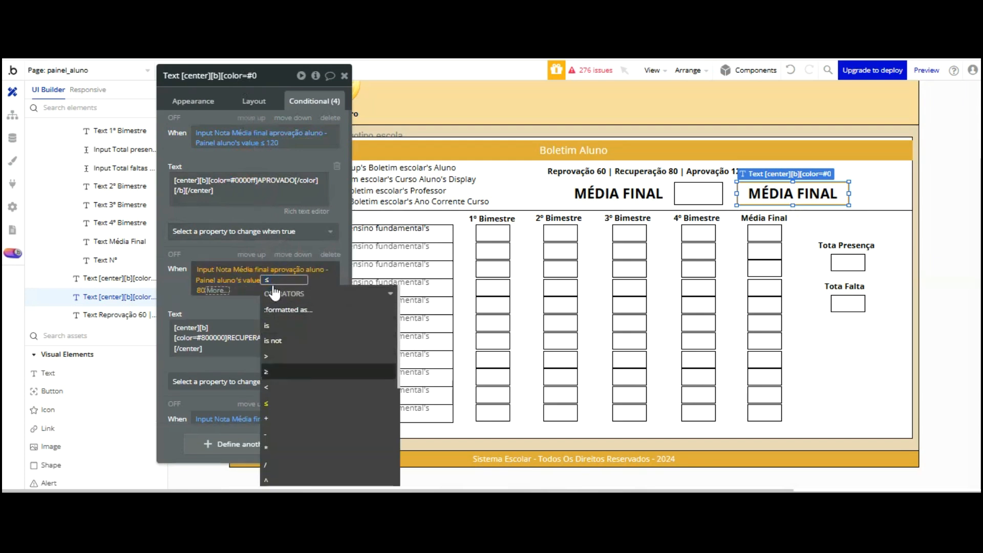
{"action": "key", "text": "Return"}
{"action": "left_click", "coordinate": [245, 305]}
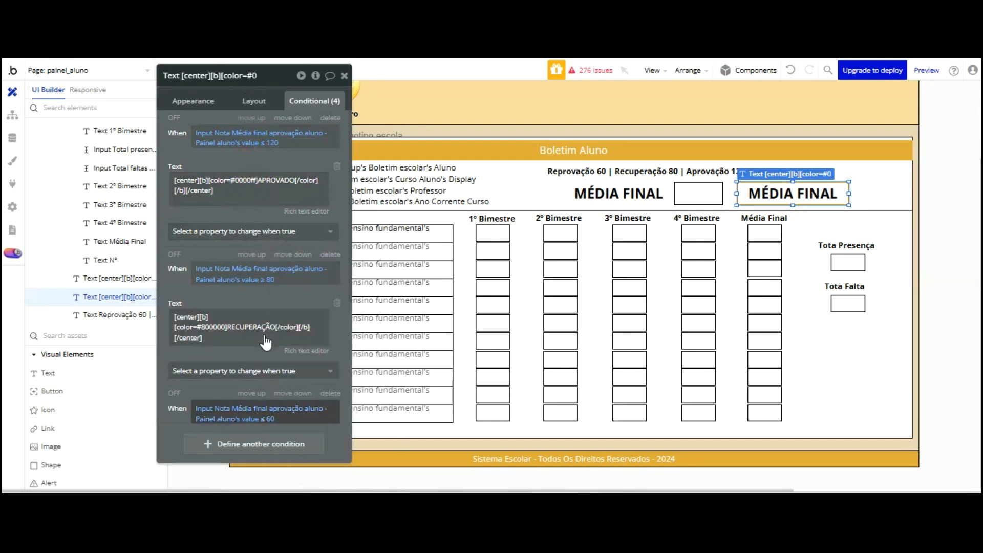
{"action": "left_click", "coordinate": [264, 420]}
{"action": "scroll", "coordinate": [289, 313], "scroll_direction": "down", "scroll_amount": 3}
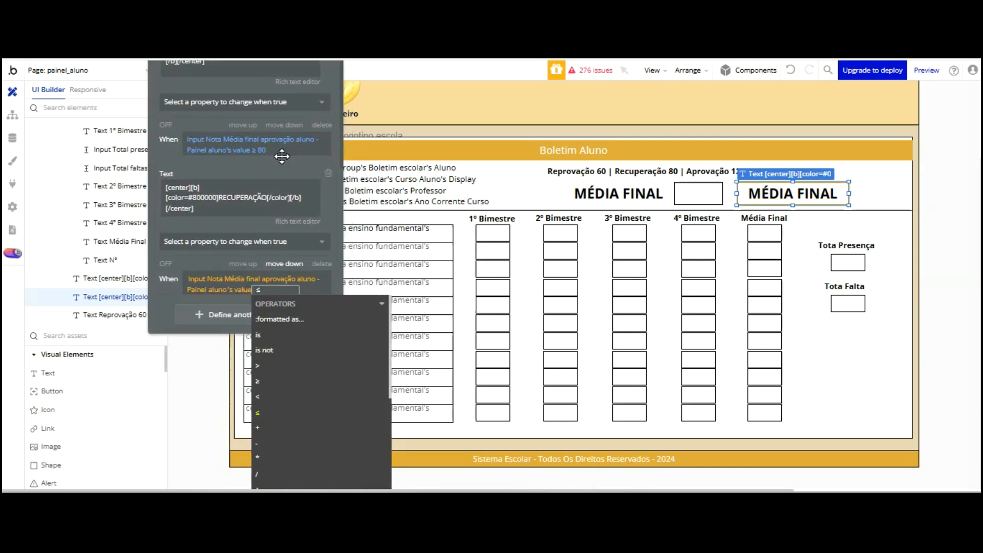
{"action": "key", "text": "Up"}
{"action": "left_click", "coordinate": [262, 353]}
{"action": "left_click", "coordinate": [202, 232]}
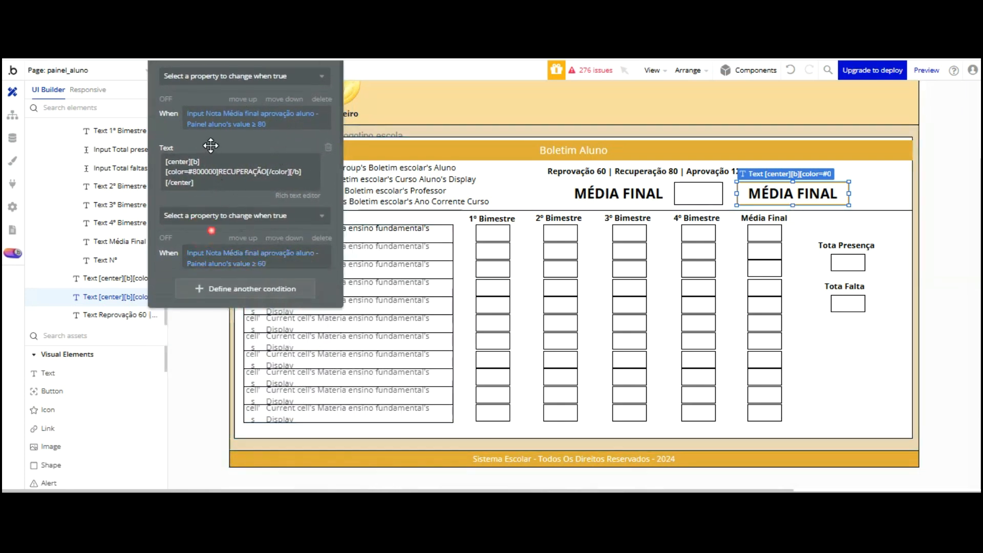
Refresh the Boletim page in the live preview, then return to the editor
{"action": "key", "text": "ctrl+Tab"}
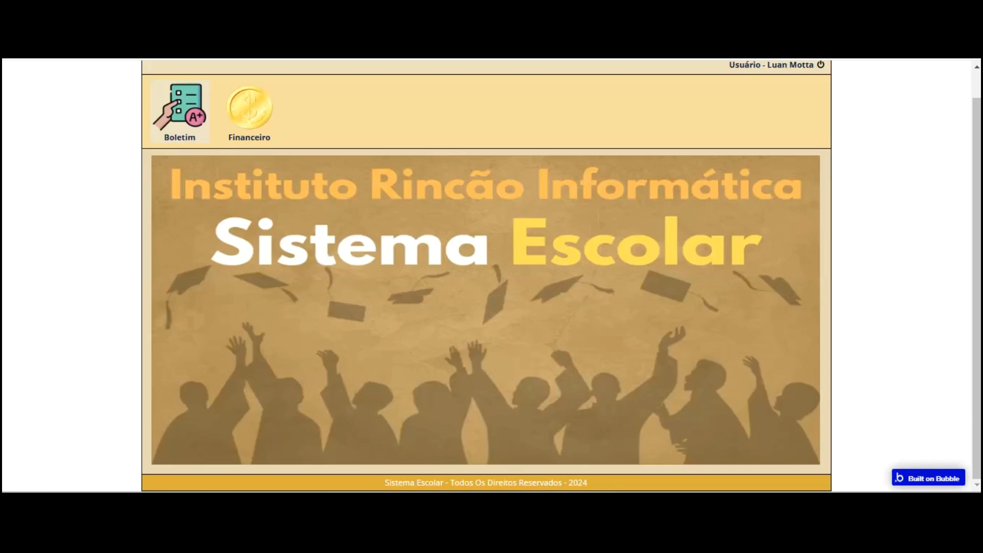
{"action": "left_click", "coordinate": [178, 109]}
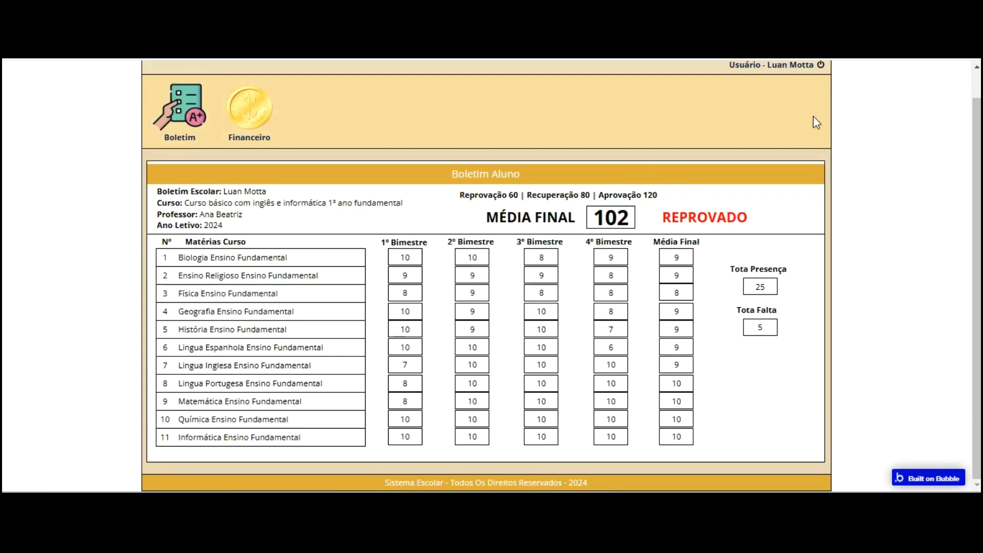
{"action": "key", "text": "ctrl+Tab"}
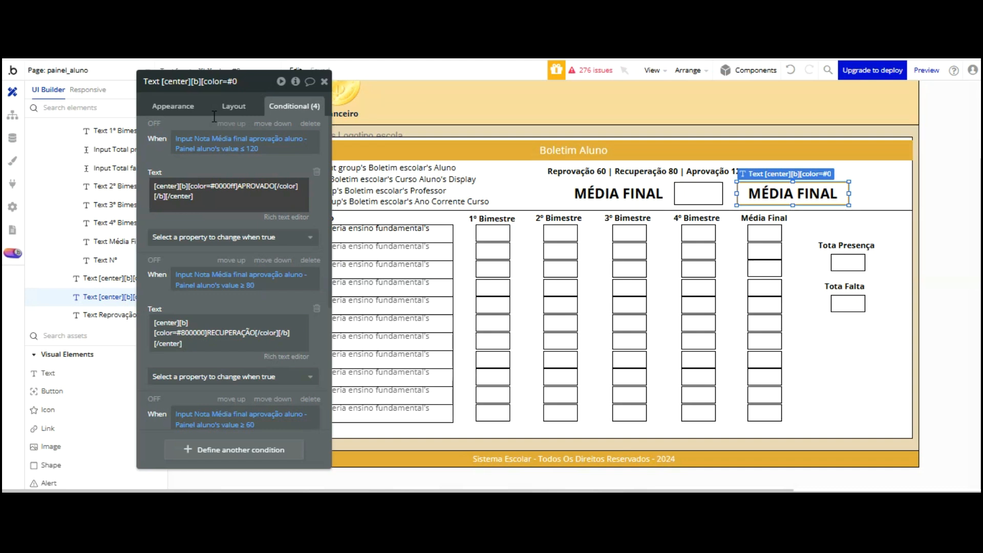
Undo three condition edits, set the first condition to ≥ 120, and refresh the preview
{"action": "left_click", "coordinate": [793, 70]}
{"action": "left_click", "coordinate": [792, 70]}
{"action": "left_click", "coordinate": [793, 70]}
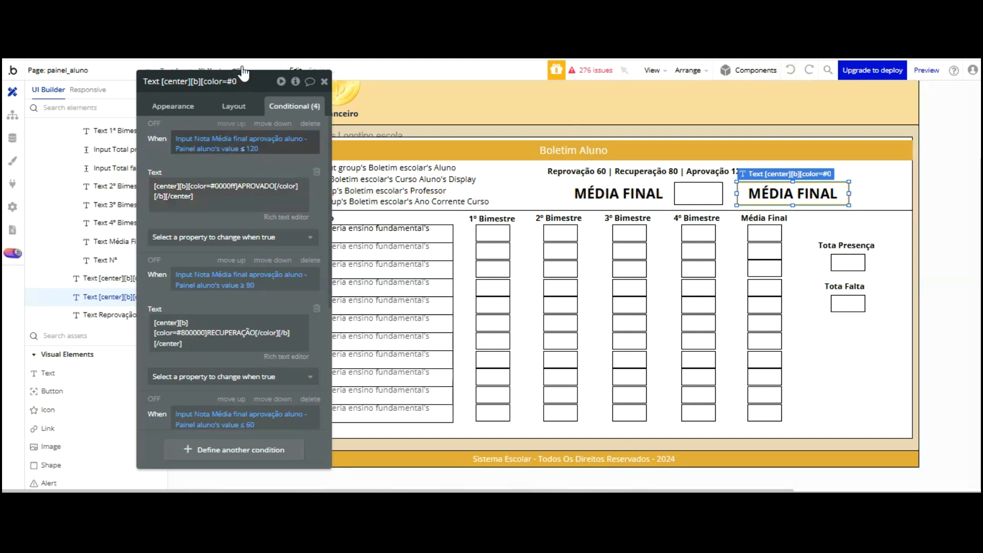
{"action": "left_click", "coordinate": [242, 149]}
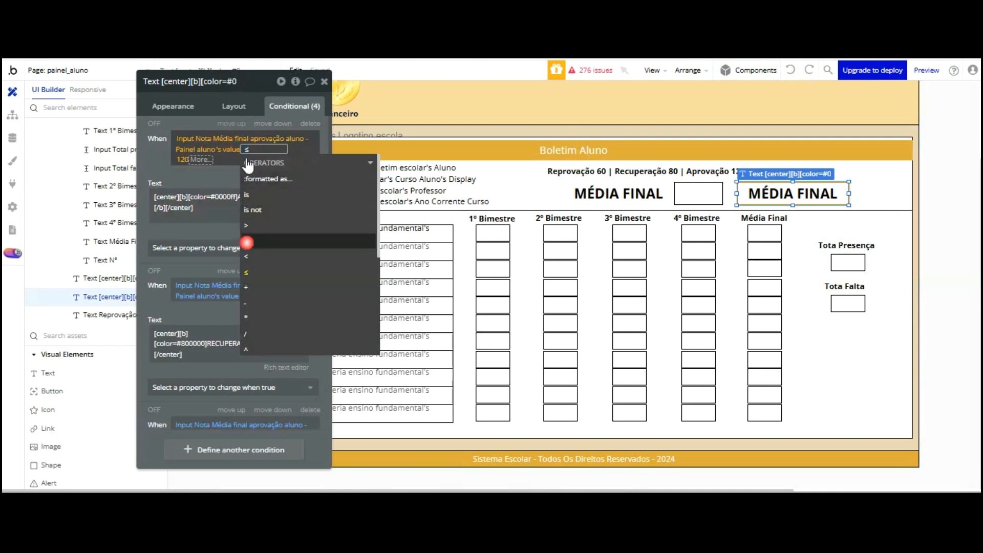
{"action": "left_click", "coordinate": [247, 241]}
{"action": "left_click", "coordinate": [220, 165]}
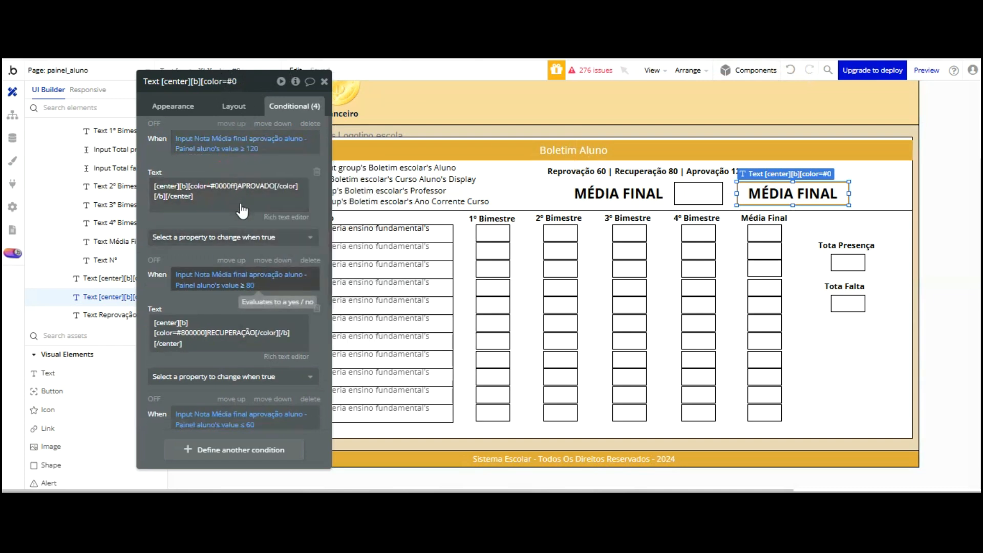
{"action": "key", "text": "ctrl+Tab"}
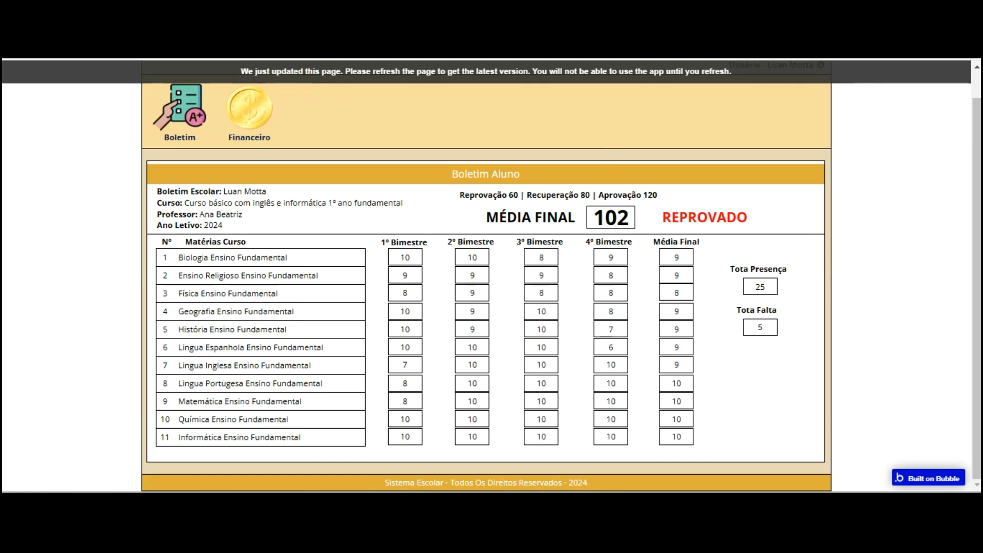
{"action": "key", "text": "F5"}
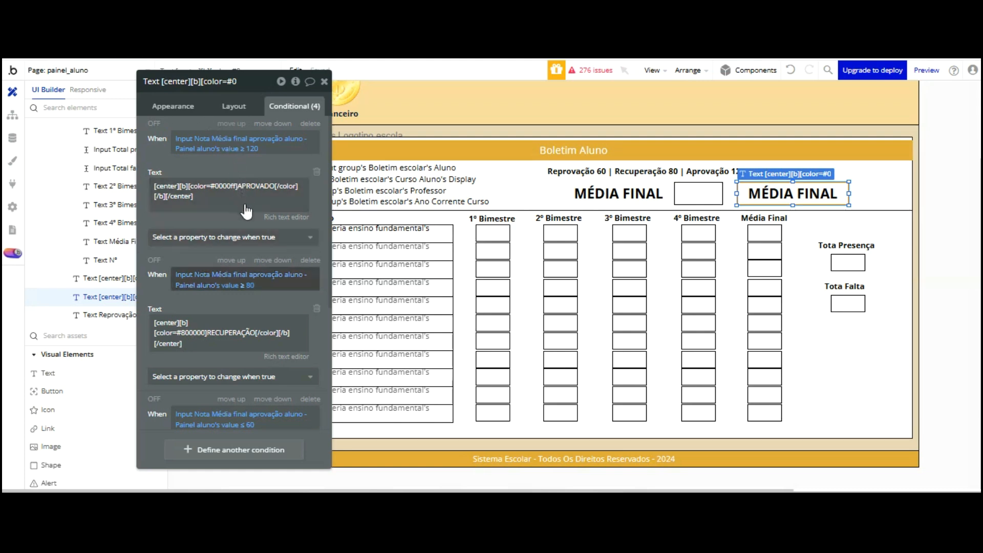
Change the second condition back to ≤ 80 and reload the Boletim report card
{"action": "left_click", "coordinate": [244, 286]}
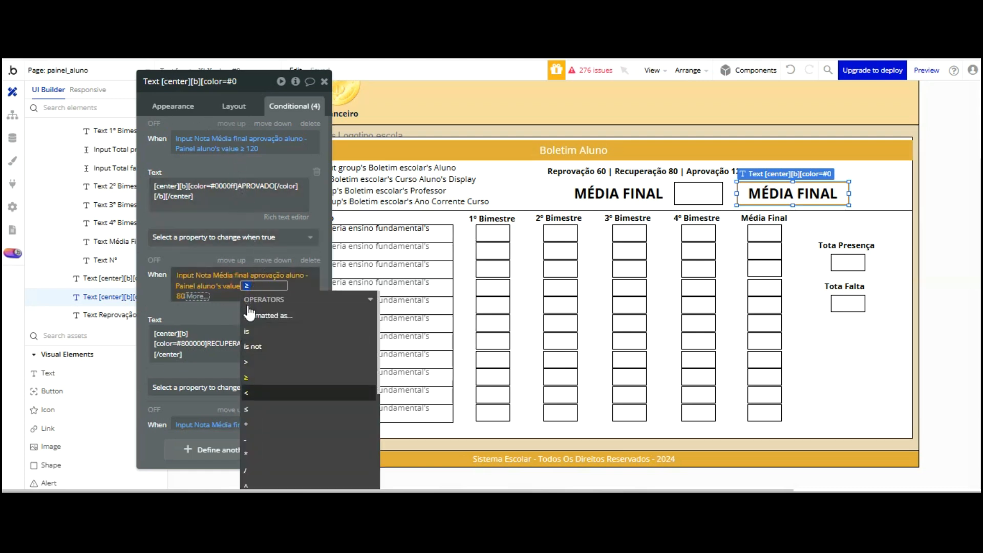
{"action": "left_click", "coordinate": [250, 409]}
{"action": "left_click", "coordinate": [203, 258]}
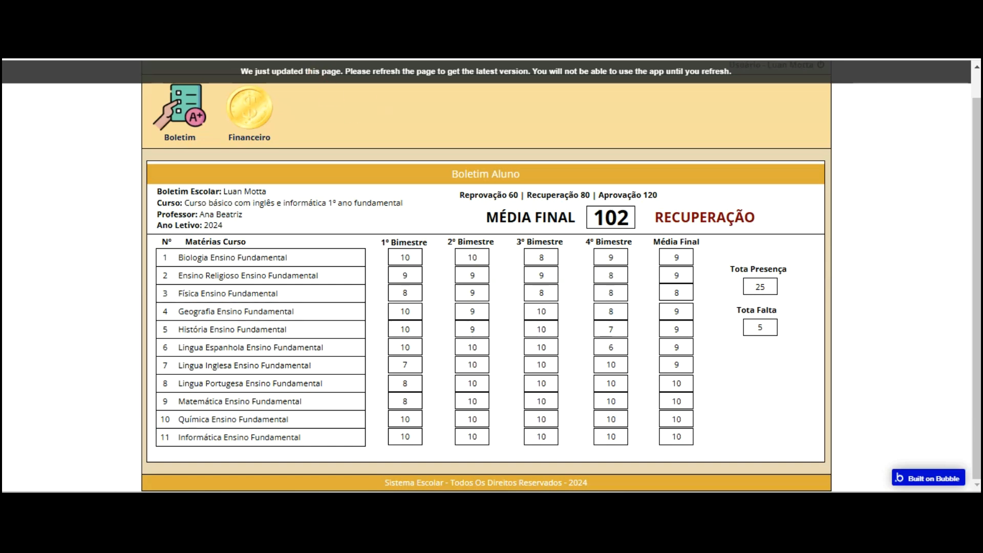
{"action": "left_click", "coordinate": [451, 69]}
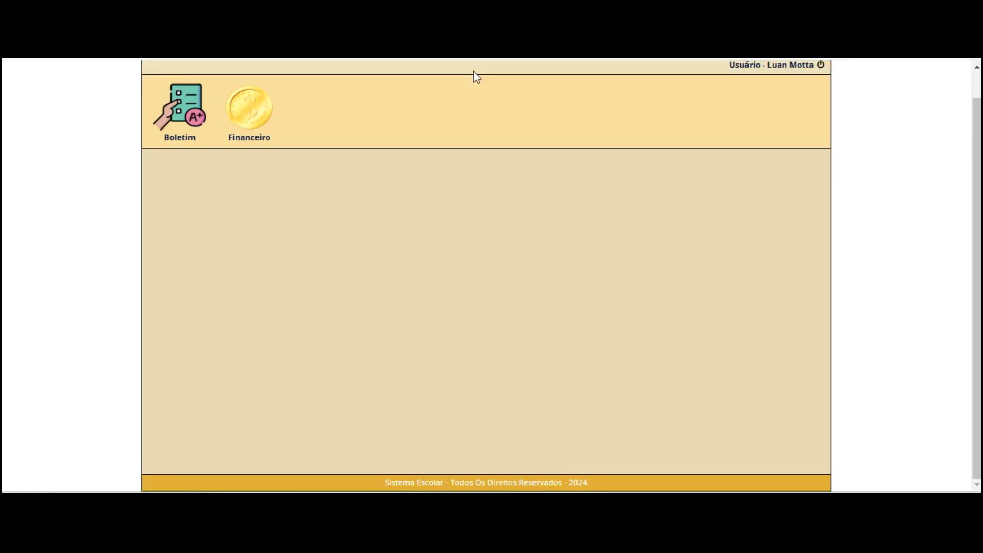
{"action": "left_click", "coordinate": [179, 111]}
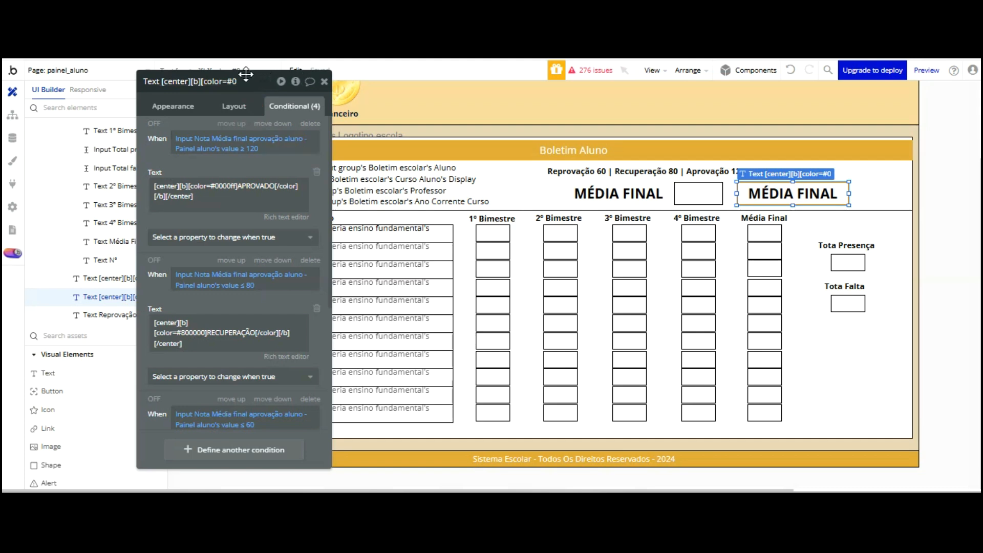
Switch the APROVADO condition's comparison to ≤ 120 and reload the preview
{"action": "left_click", "coordinate": [248, 149]}
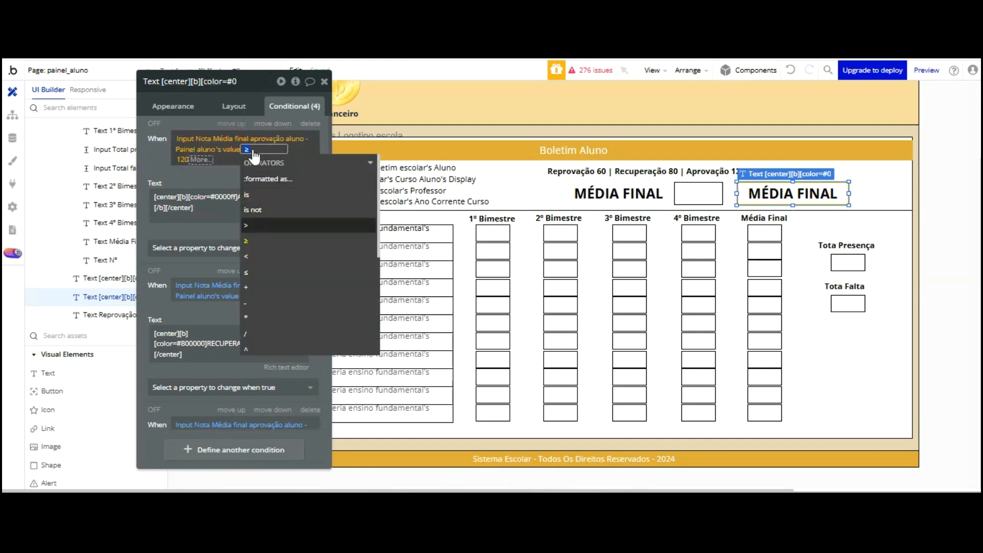
{"action": "left_click", "coordinate": [250, 272]}
{"action": "left_click", "coordinate": [157, 169]}
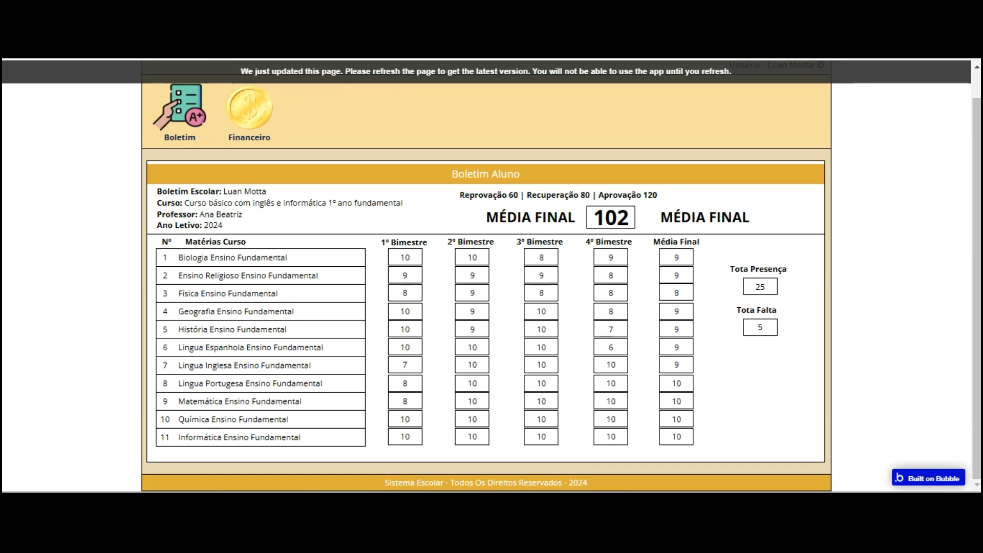
{"action": "key", "text": "F5"}
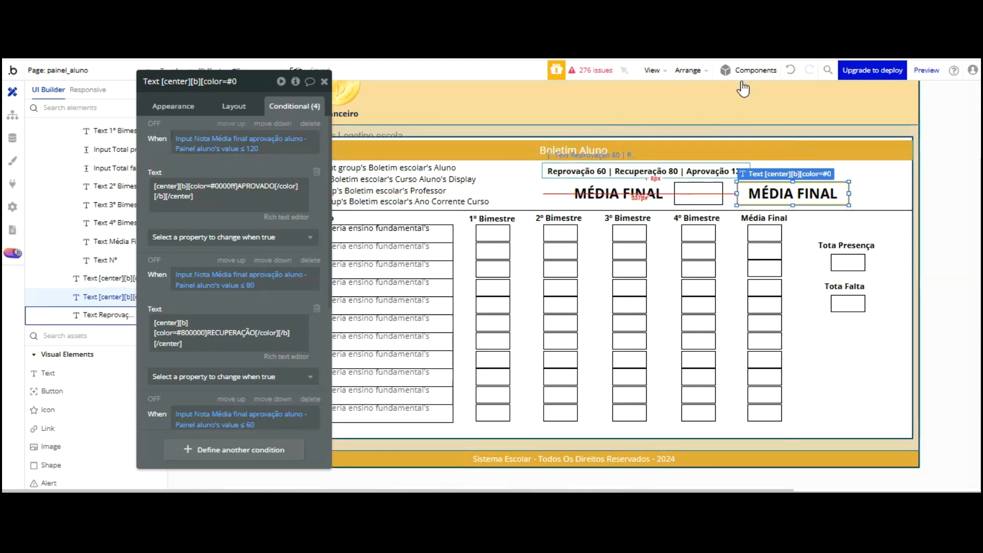
Change the thresholds legend to end with Aprovação 100 and verify it in the reloaded preview
{"action": "left_click", "coordinate": [742, 167]}
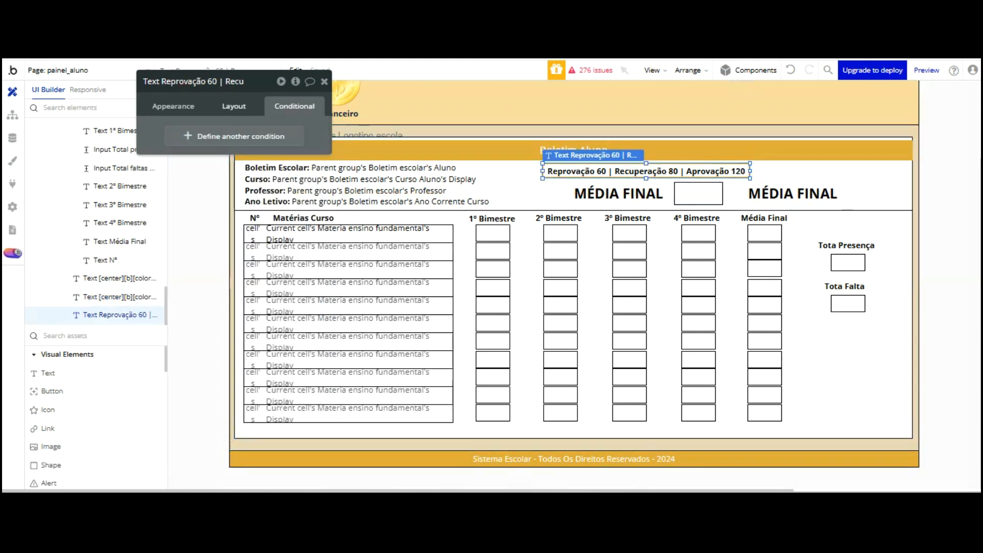
{"action": "left_click", "coordinate": [149, 105]}
{"action": "left_click", "coordinate": [307, 132]}
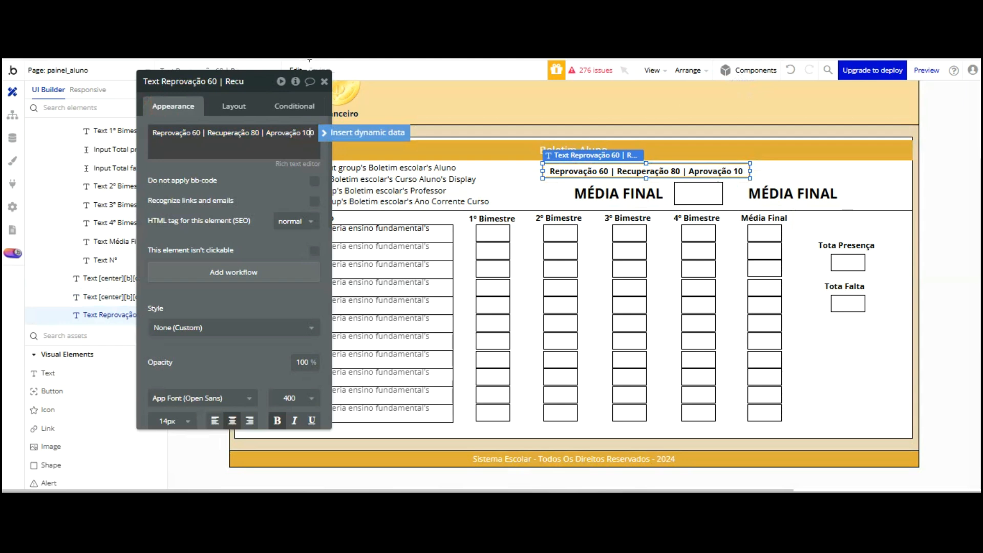
{"action": "left_click", "coordinate": [256, 115]}
{"action": "key", "text": "ctrl+Tab"}
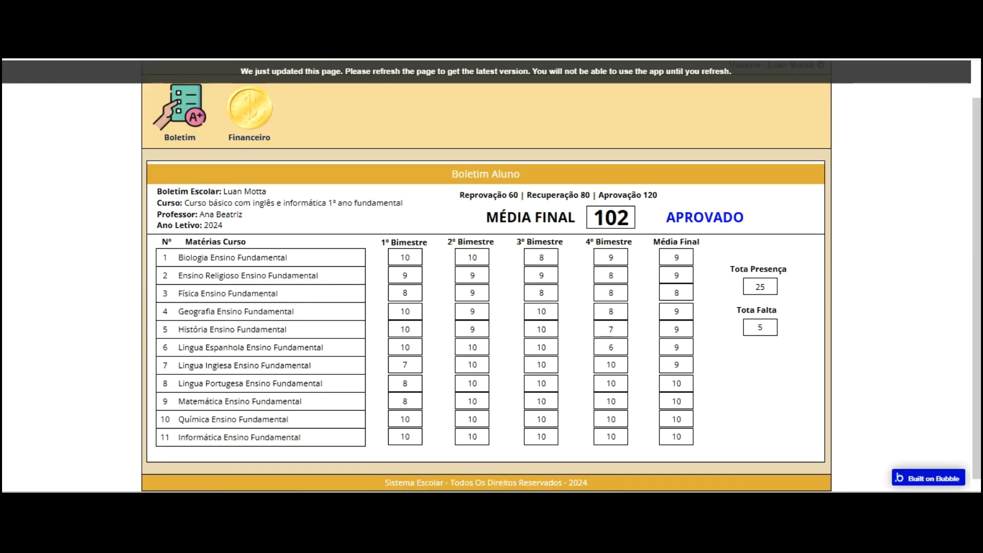
{"action": "key", "text": "F5"}
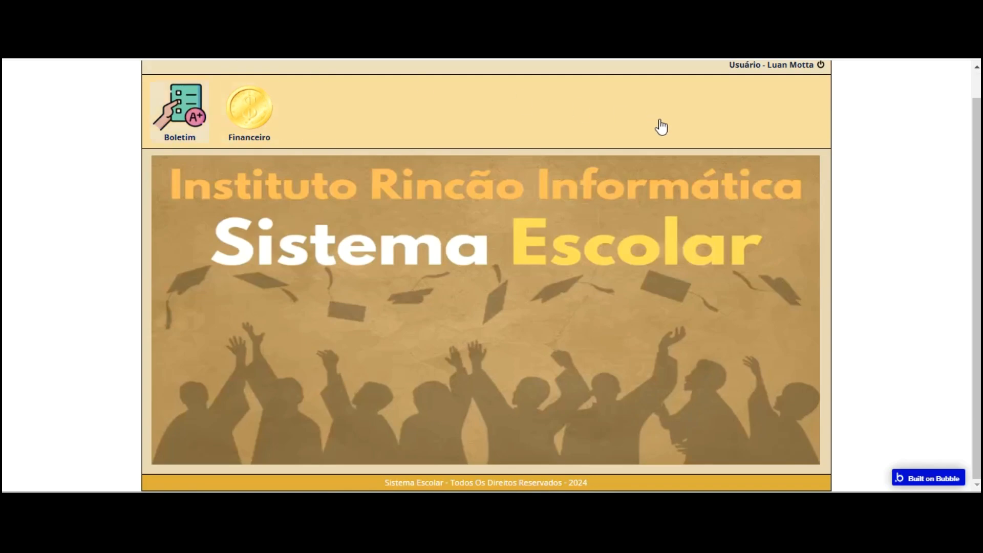
{"action": "key", "text": "ctrl+shift+Tab"}
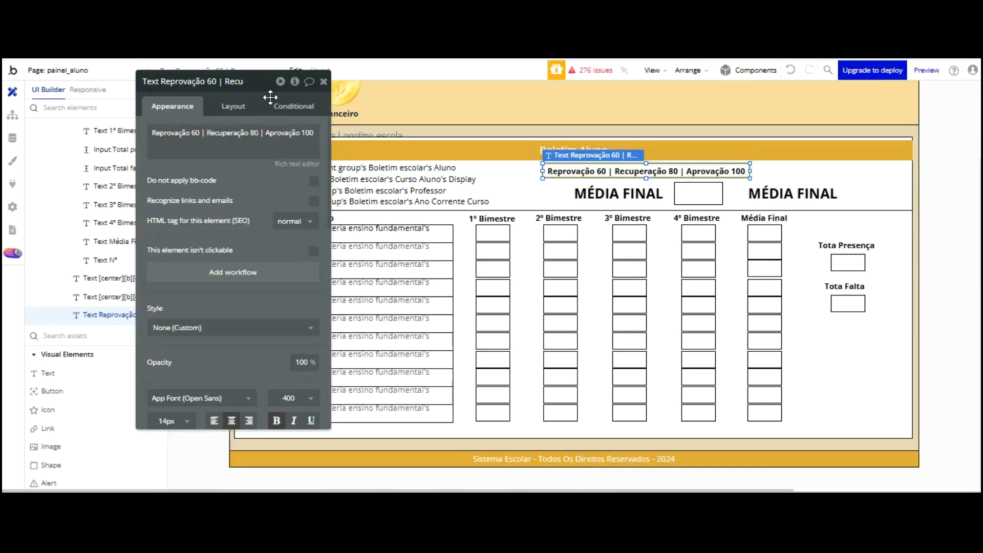
{"action": "left_click", "coordinate": [794, 194]}
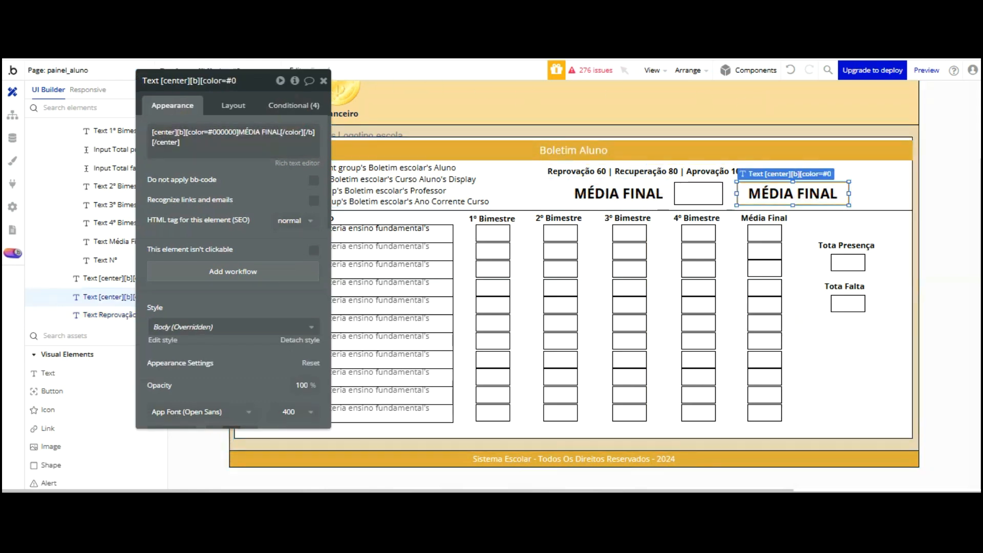
Set the APROVADO condition to ≥ 100 instead of 120
{"action": "left_click", "coordinate": [295, 106]}
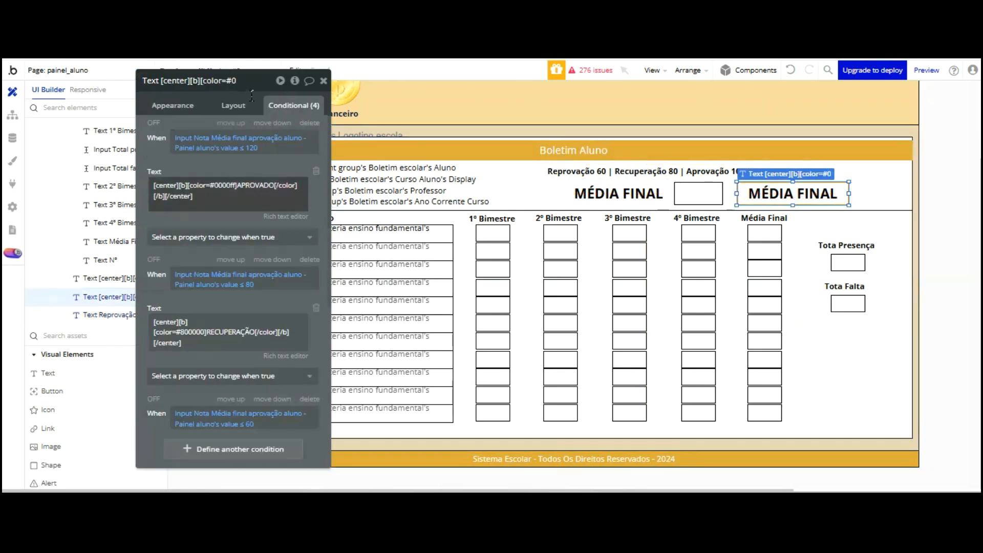
{"action": "left_click", "coordinate": [215, 142]}
{"action": "left_click", "coordinate": [246, 149]}
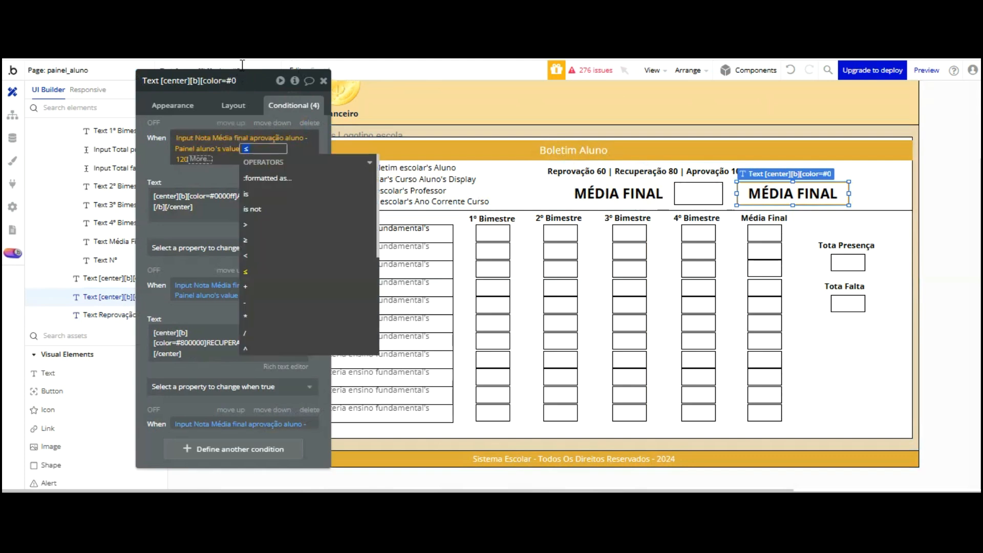
{"action": "key", "text": "Down"}
{"action": "key", "text": "Down"}
{"action": "key", "text": "Down"}
{"action": "key", "text": "Down"}
{"action": "key", "text": "Down"}
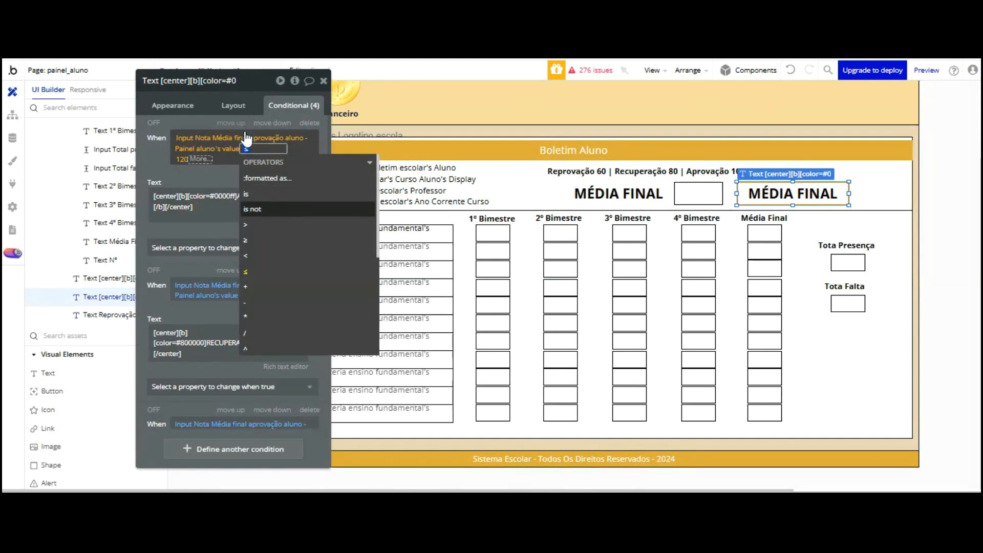
{"action": "key", "text": "Return"}
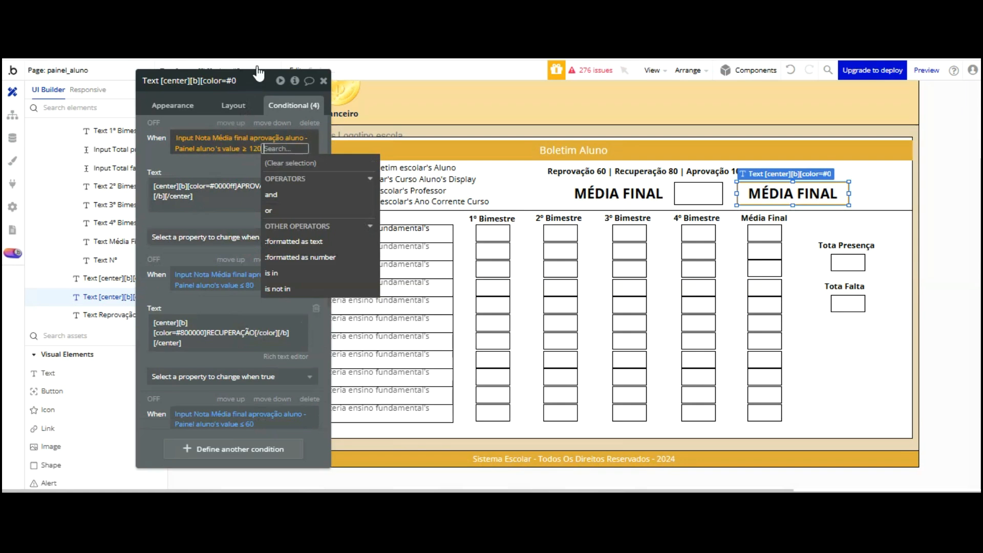
{"action": "key", "text": "BackSpace"}
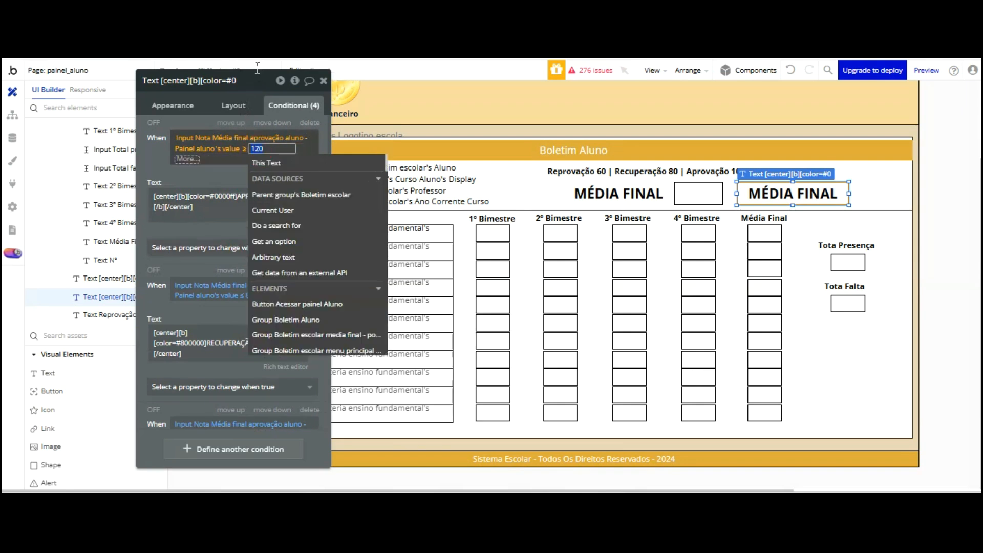
{"action": "type", "text": "100"}
{"action": "left_click", "coordinate": [229, 136]}
{"action": "left_click", "coordinate": [228, 169]}
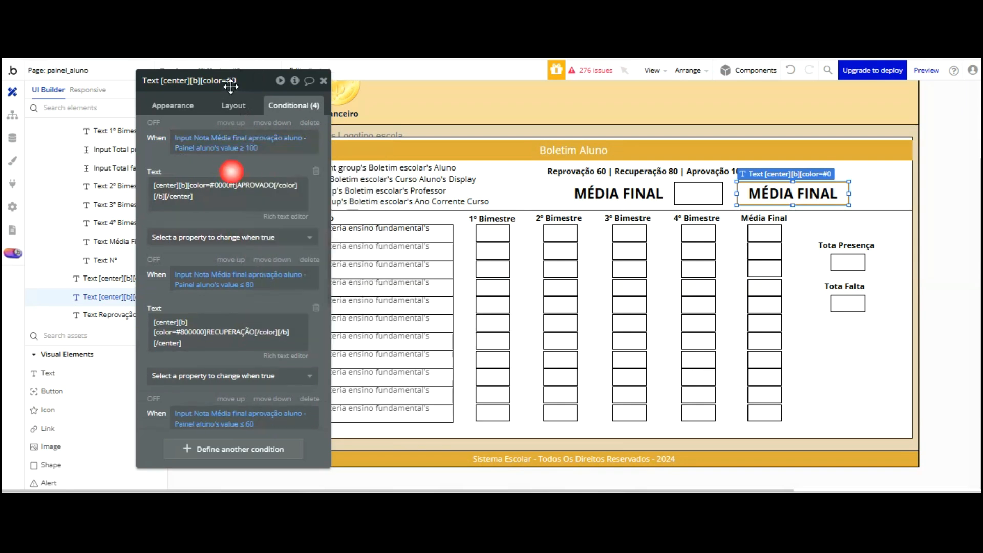
Reload the preview and confirm the Boletim report card shows APROVADO for 102
{"action": "key", "text": "ctrl+Tab"}
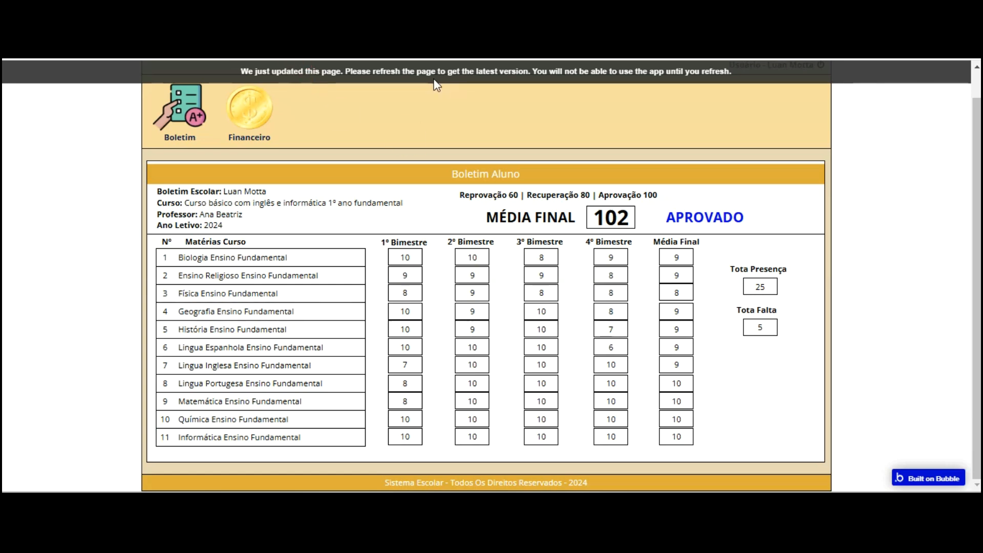
{"action": "key", "text": "F5"}
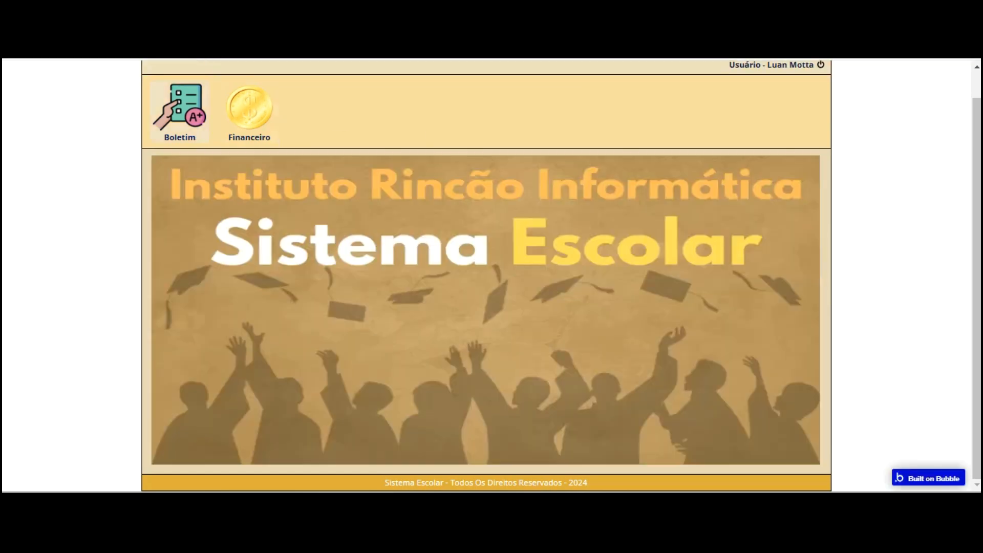
{"action": "left_click", "coordinate": [180, 105]}
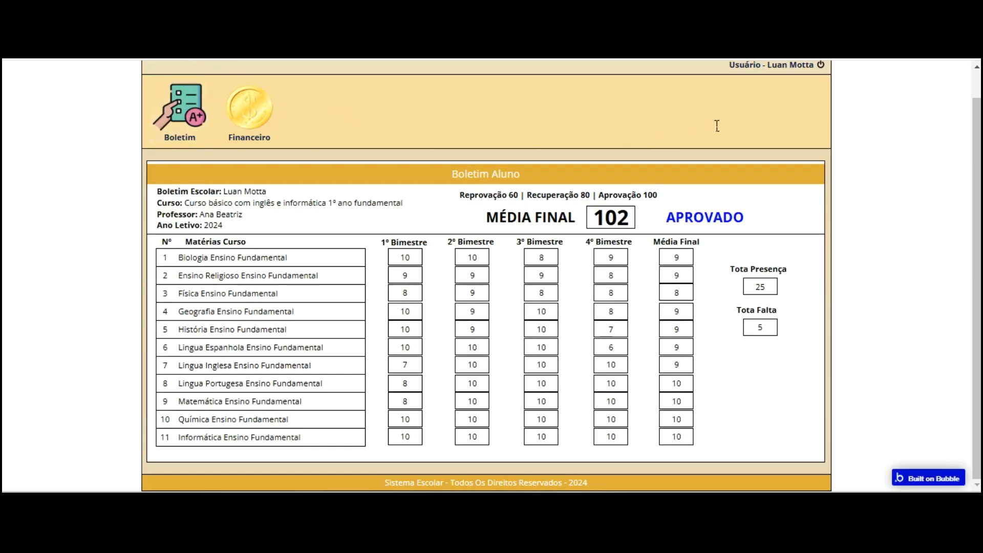
{"action": "key", "text": "ctrl+Tab"}
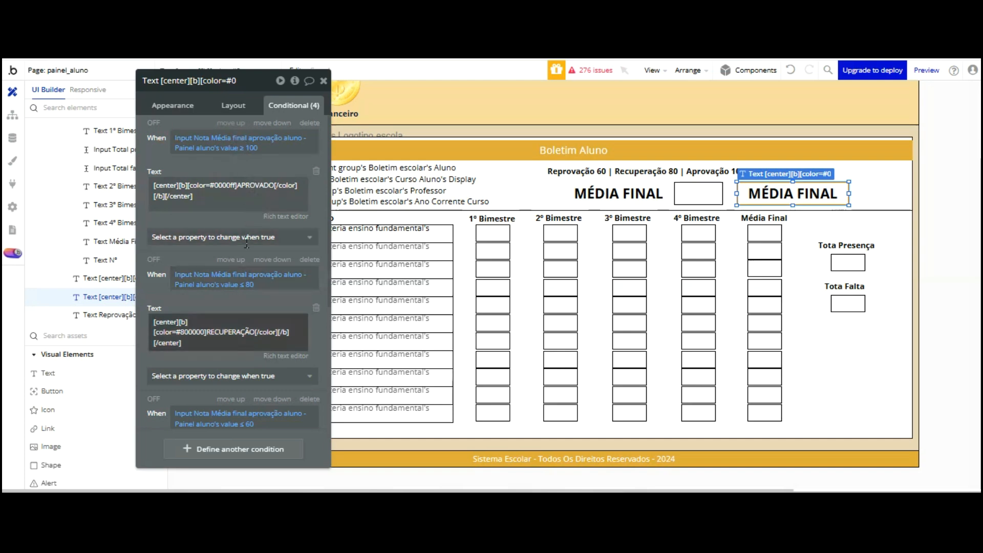
{"action": "scroll", "coordinate": [246, 247], "scroll_direction": "down", "scroll_amount": 3}
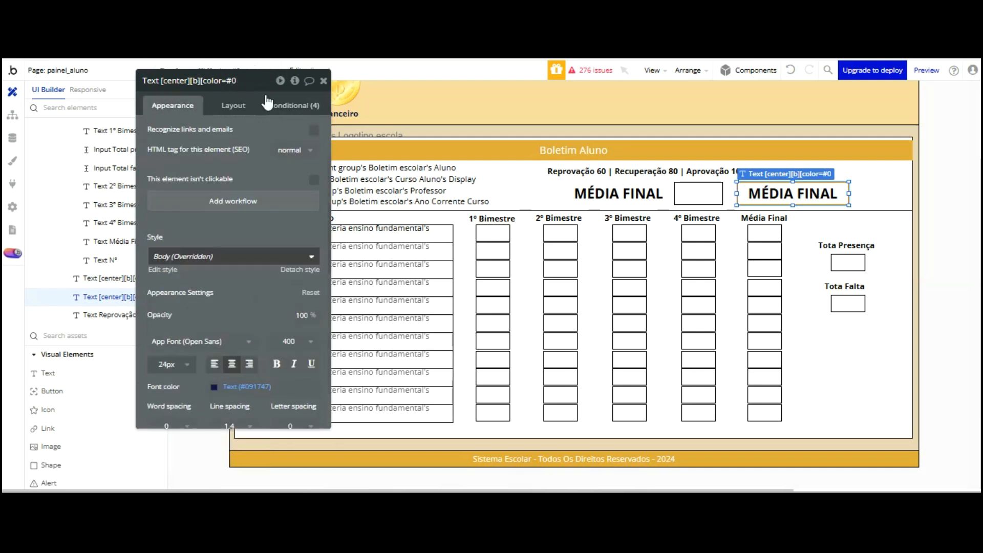
Append + to the thresholds legend so it reads Aprovação 100+
{"action": "left_click", "coordinate": [708, 170]}
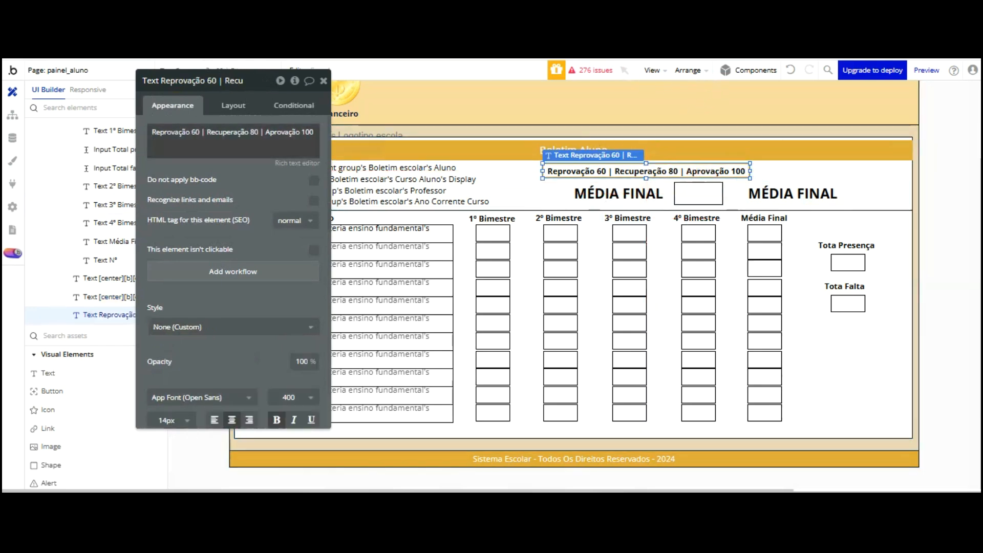
{"action": "left_click", "coordinate": [307, 132]}
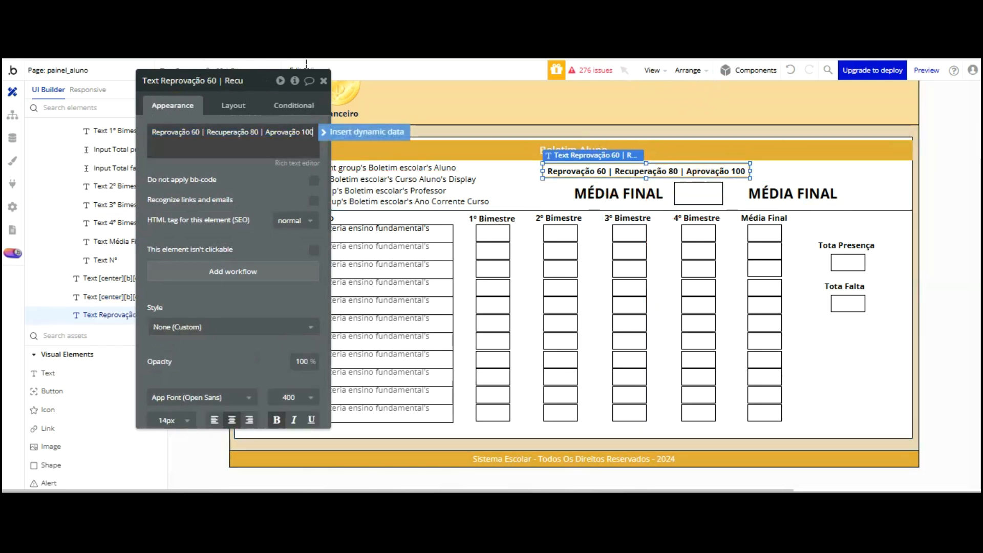
{"action": "type", "text": "+"}
{"action": "left_click", "coordinate": [263, 98]}
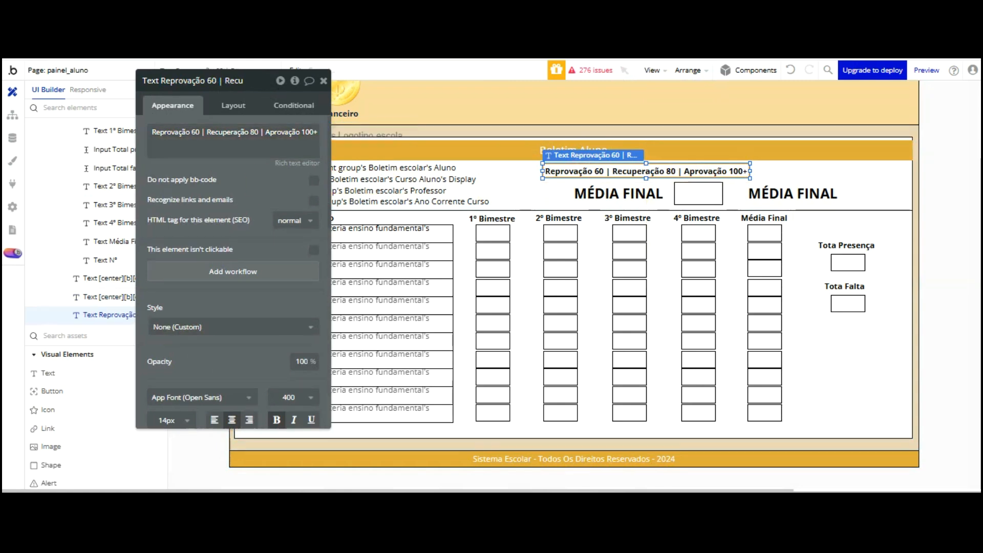
Check the legend in the preview, then move the status text up-right and enlarge it
{"action": "key", "text": "ctrl+Tab"}
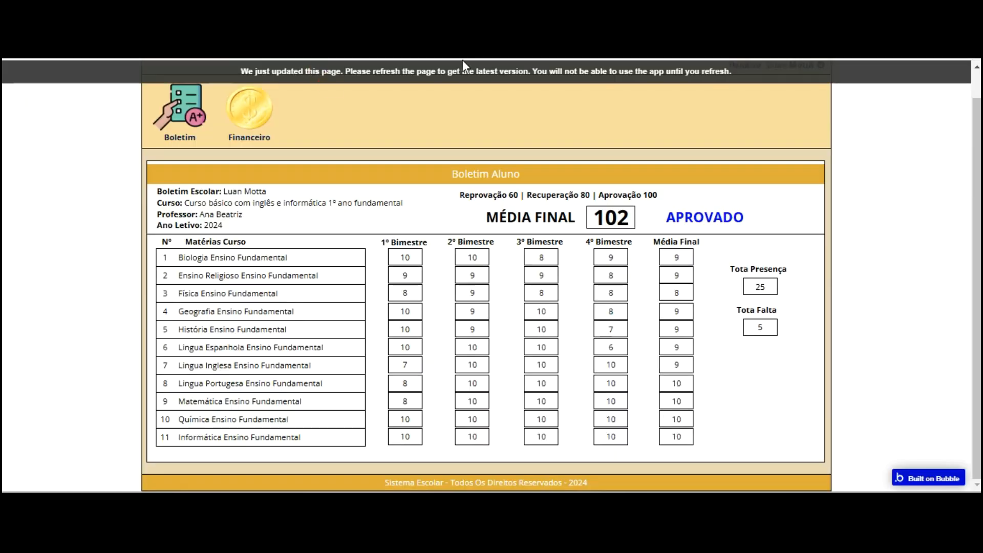
{"action": "key", "text": "F5"}
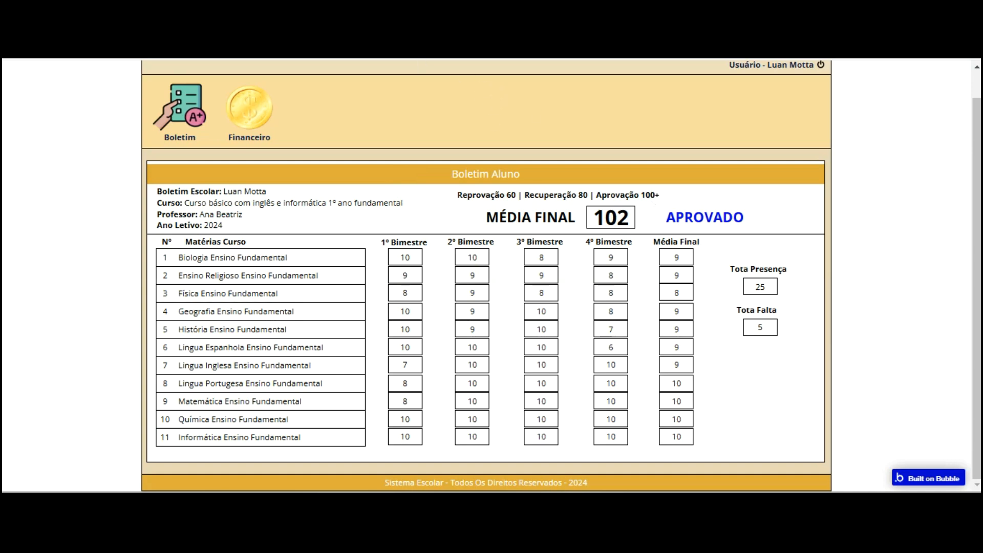
{"action": "key", "text": "ctrl+Tab"}
{"action": "left_click_drag", "start_coordinate": [792, 113], "coordinate": [819, 105]}
{"action": "left_click_drag", "start_coordinate": [883, 98], "coordinate": [901, 84]}
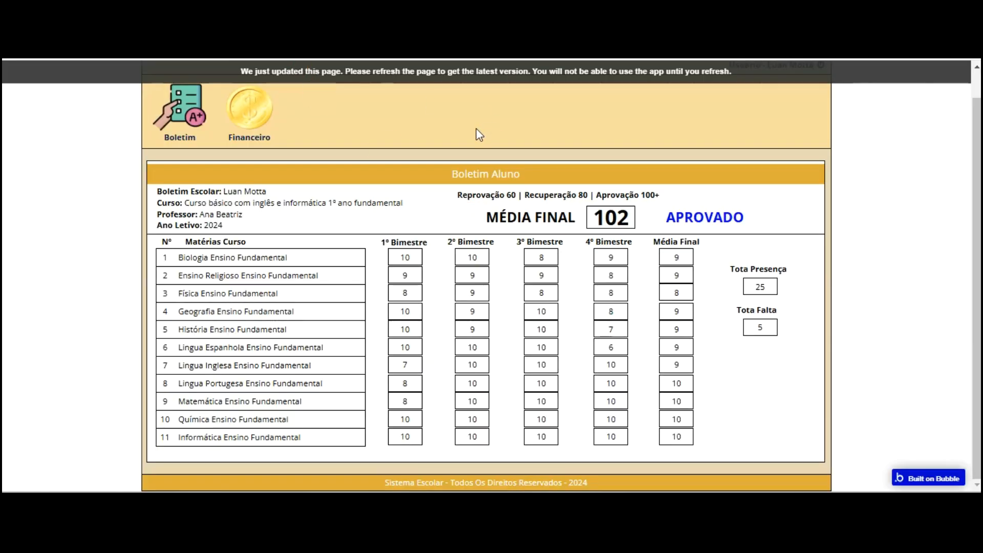
Reload the preview and open the Boletim report card to check the status text
{"action": "key", "text": "F5"}
{"action": "left_click", "coordinate": [205, 138]}
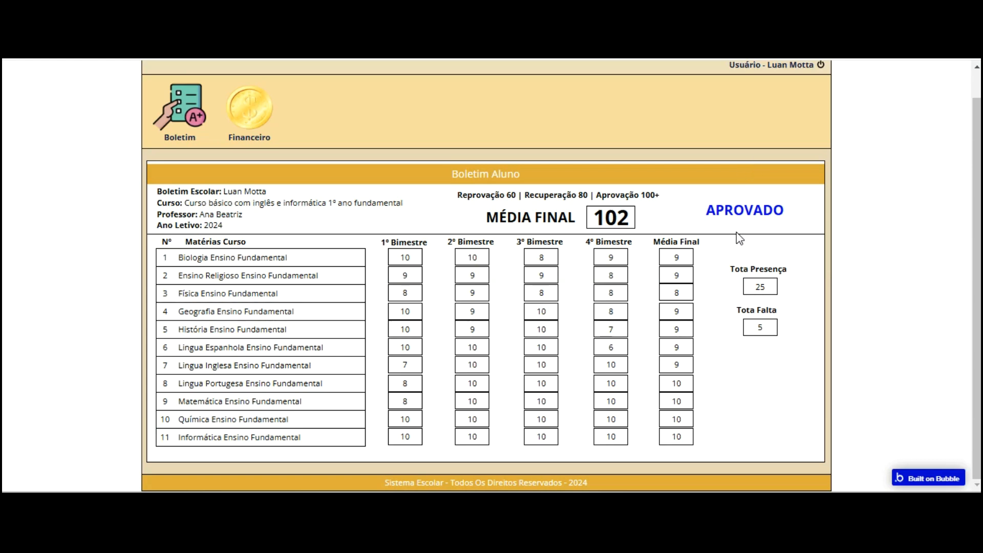
{"action": "key", "text": "ctrl+Tab"}
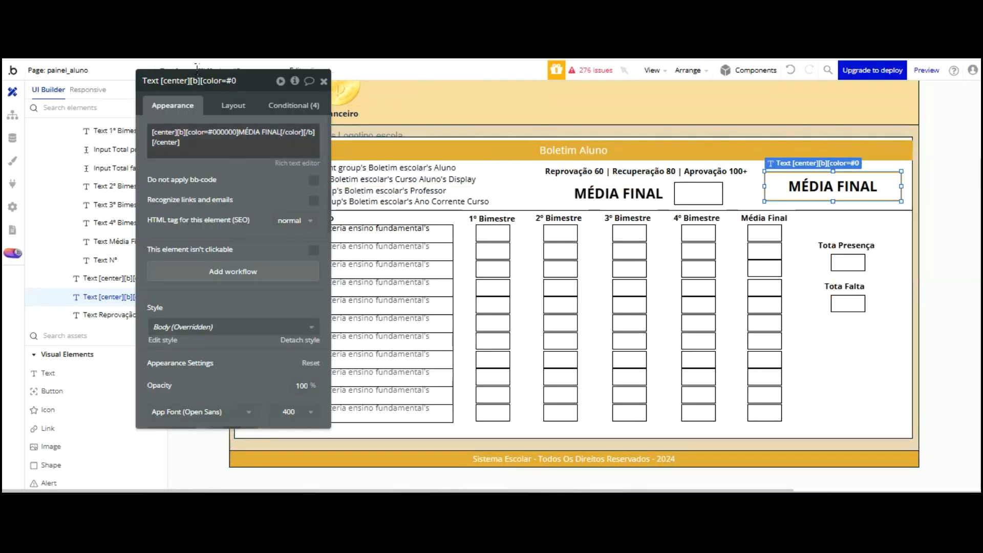
Give the status text a custom style with font size 36 and reload the live page
{"action": "left_click", "coordinate": [296, 339]}
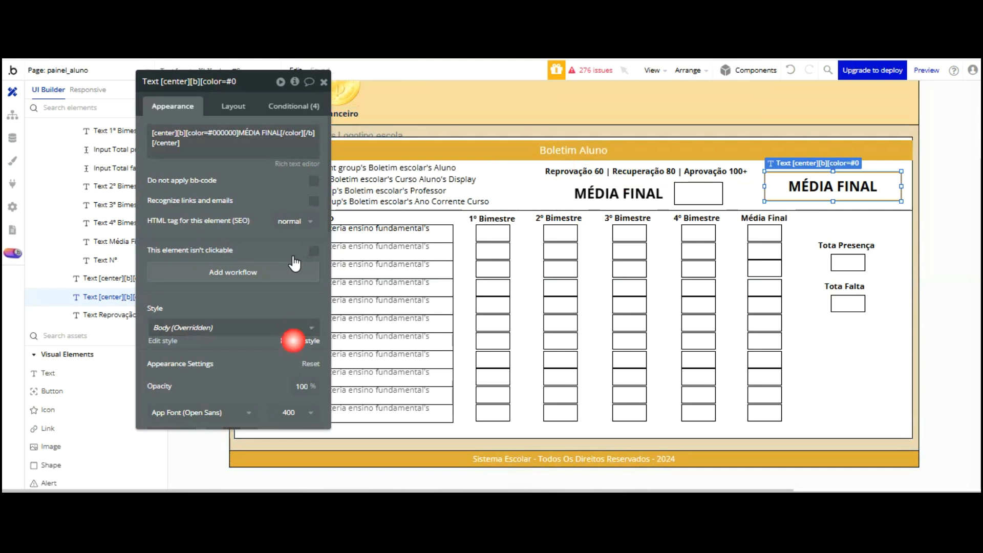
{"action": "scroll", "coordinate": [234, 256], "scroll_direction": "down", "scroll_amount": 1}
{"action": "left_click", "coordinate": [172, 277]}
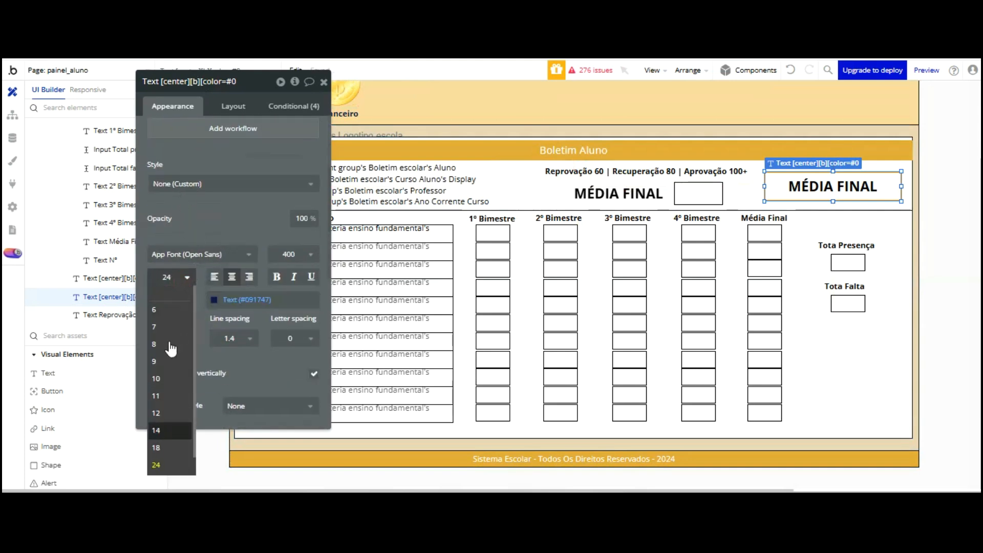
{"action": "left_click", "coordinate": [156, 464]}
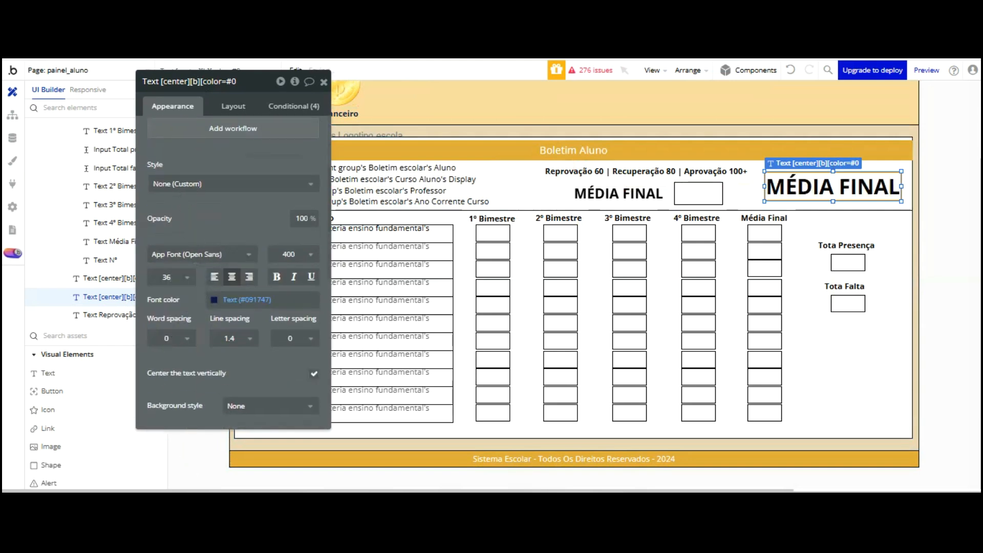
{"action": "key", "text": "ctrl+Tab"}
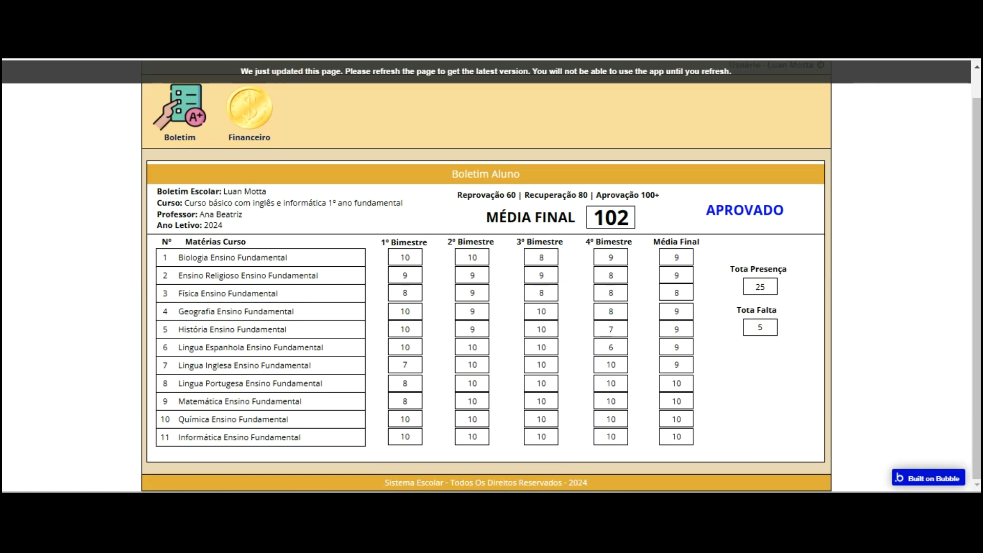
{"action": "key", "text": "F5"}
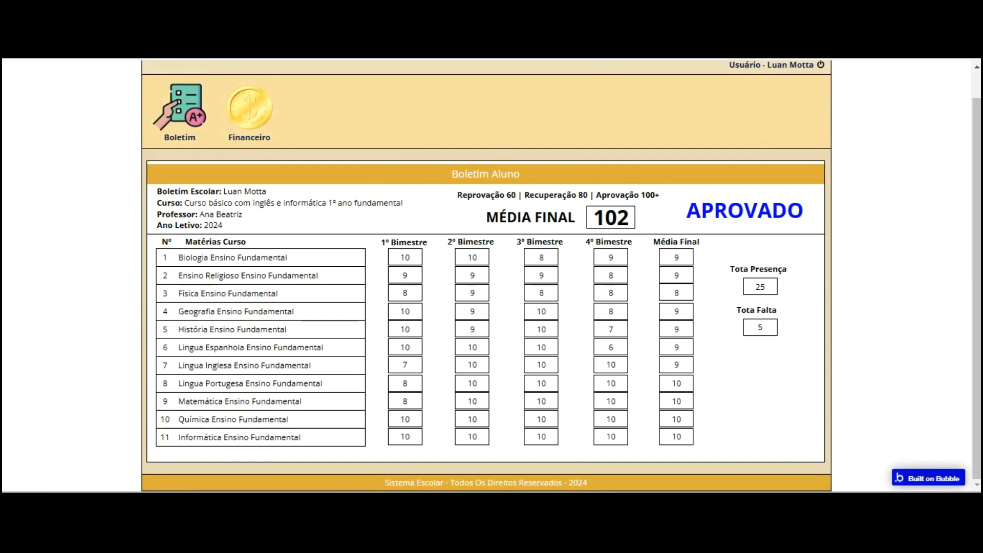
Select the Boletim Aluno group, moving the properties panel aside and back
{"action": "left_click", "coordinate": [77, 53]}
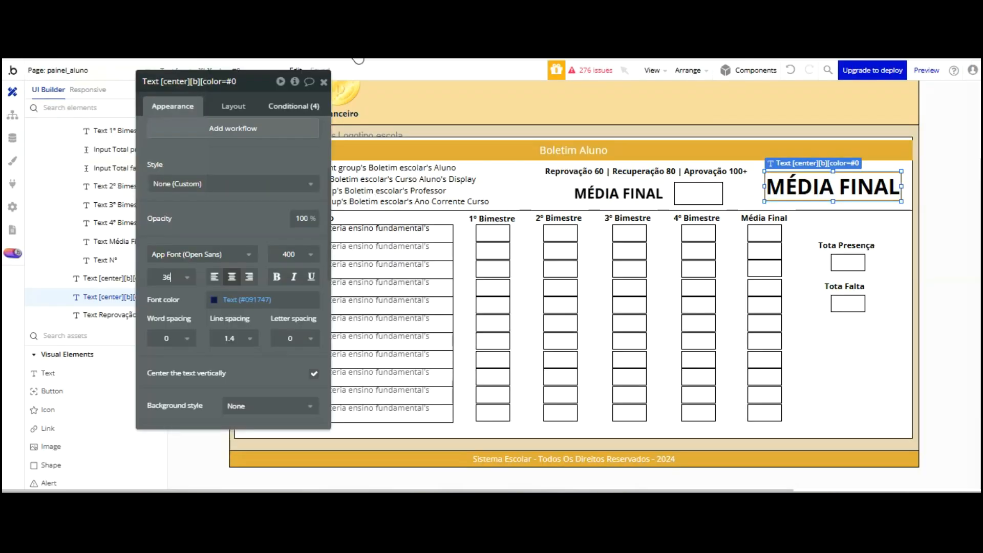
{"action": "left_click_drag", "start_coordinate": [238, 62], "coordinate": [79, 60]}
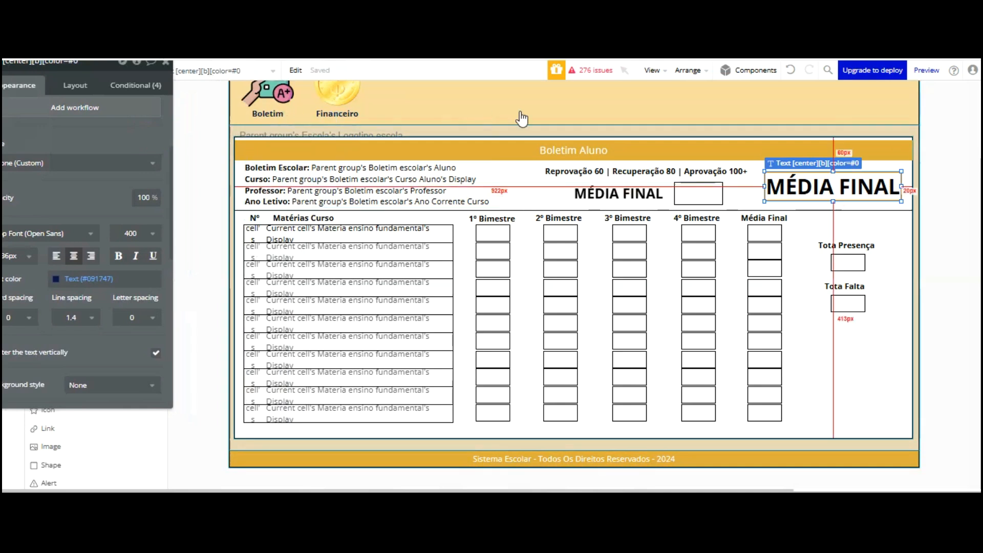
{"action": "left_click", "coordinate": [532, 194]}
{"action": "right_click", "coordinate": [532, 192]}
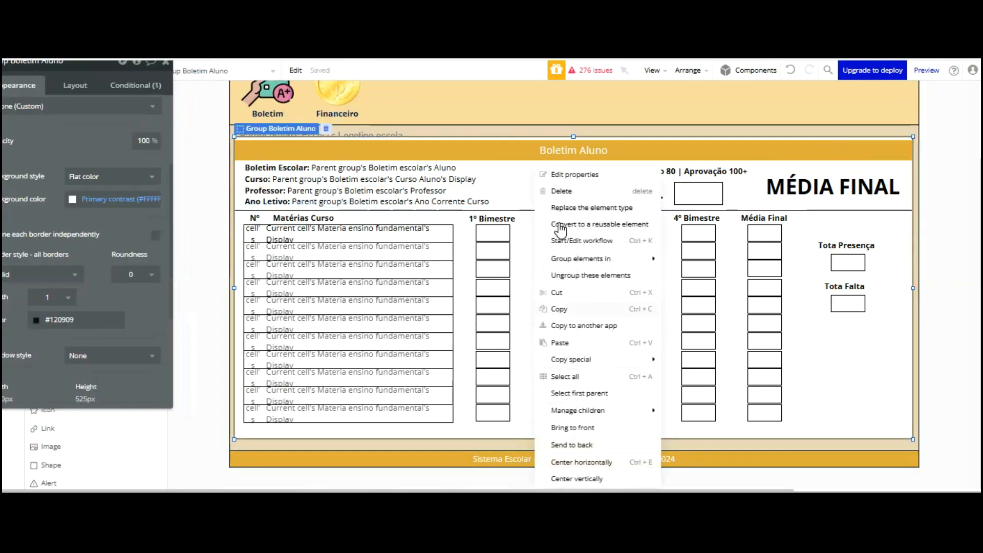
{"action": "left_click", "coordinate": [558, 309]}
{"action": "left_click_drag", "start_coordinate": [145, 82], "coordinate": [303, 118]}
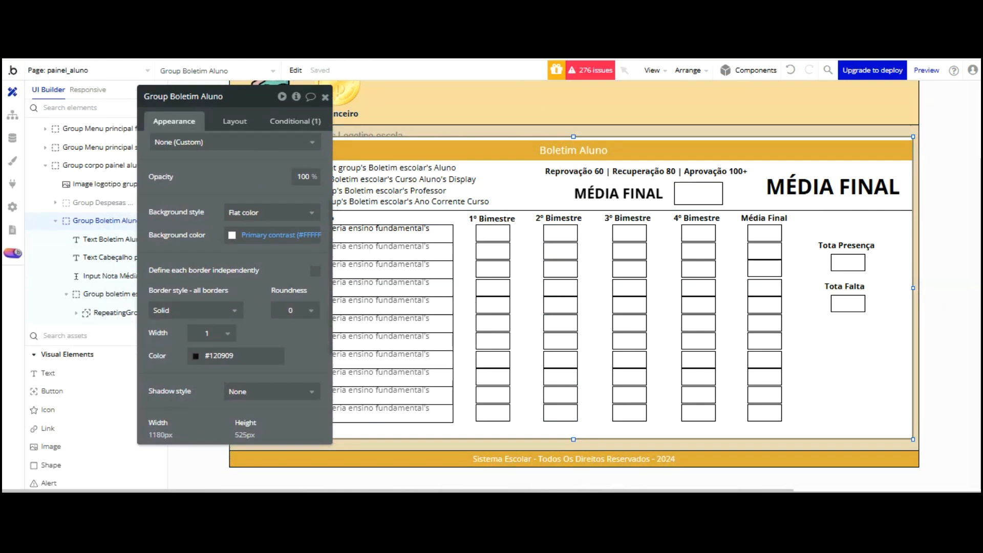
Delete all three conditions from Input Nota 1 bimestre materia 1
{"action": "left_click", "coordinate": [492, 233]}
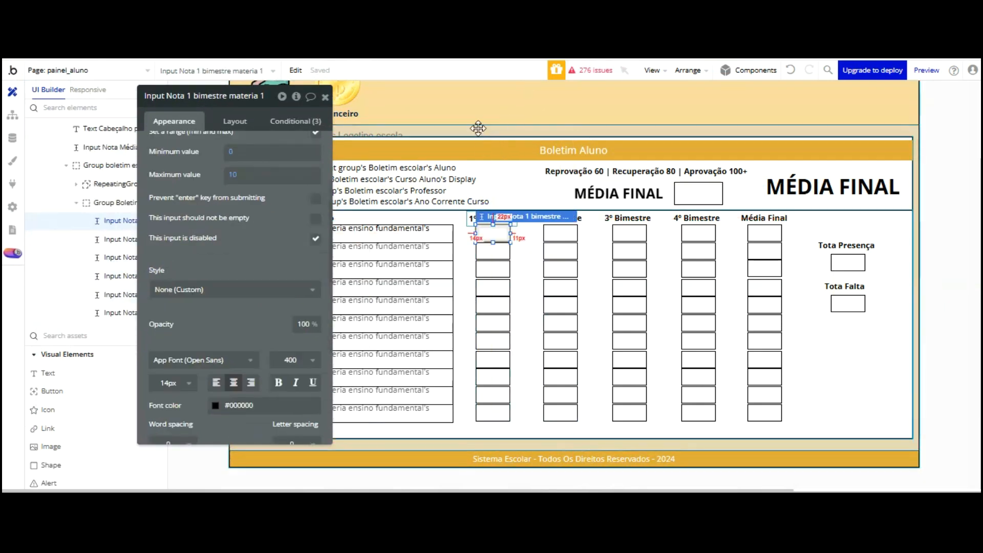
{"action": "left_click", "coordinate": [305, 120]}
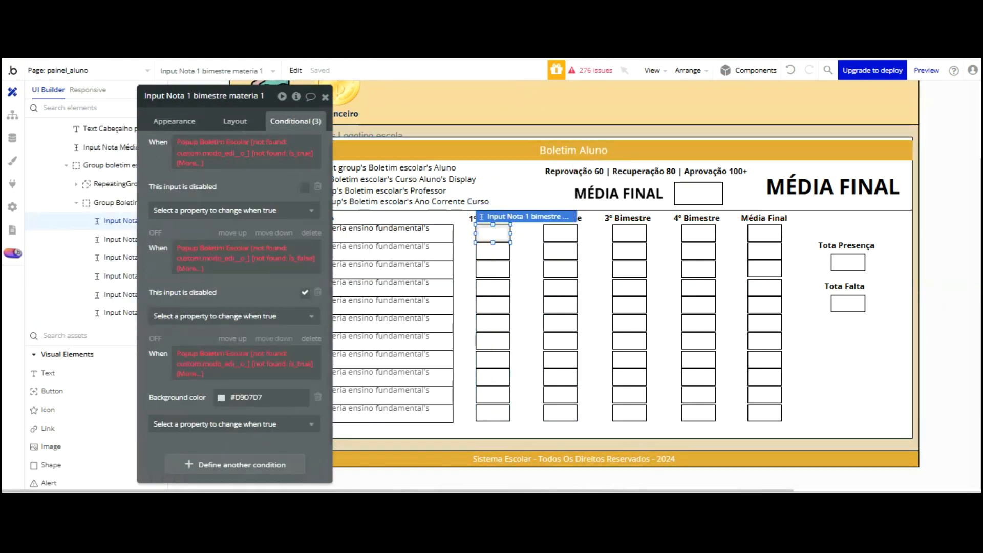
{"action": "scroll", "coordinate": [300, 97], "scroll_direction": "up", "scroll_amount": 1}
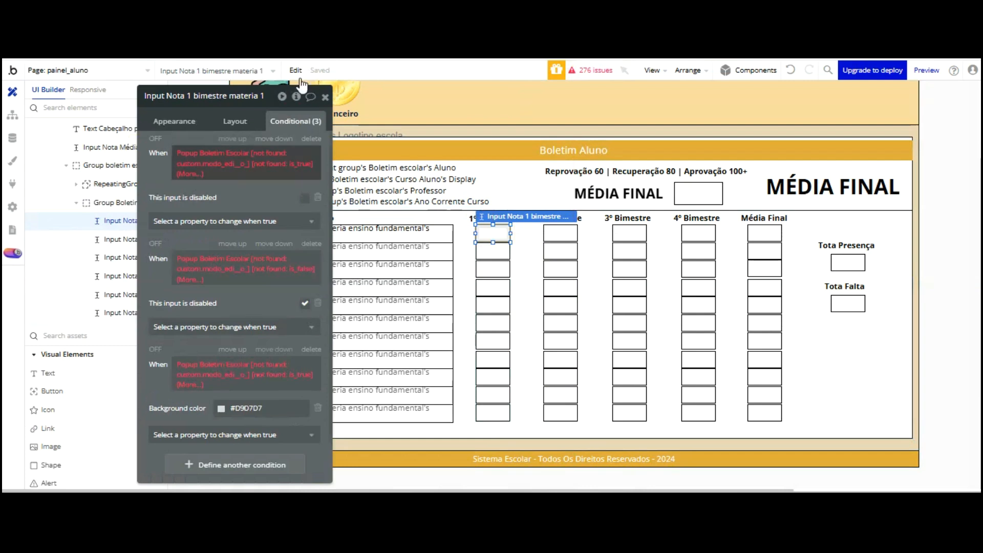
{"action": "left_click", "coordinate": [311, 138]}
{"action": "left_click", "coordinate": [312, 138]}
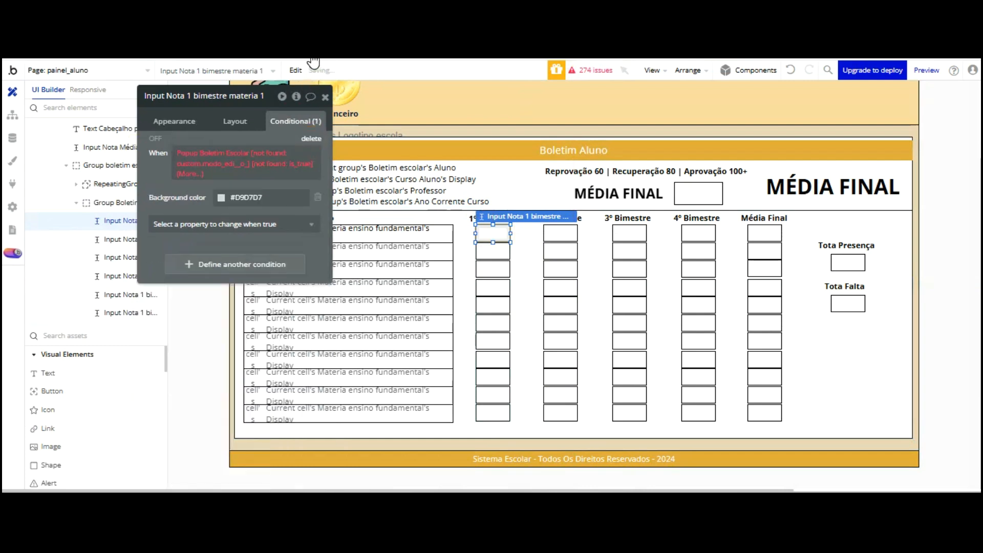
{"action": "left_click", "coordinate": [311, 138]}
Clear the conditions from the remaining 1º Bimestre inputs through materia 5
{"action": "left_click", "coordinate": [489, 246]}
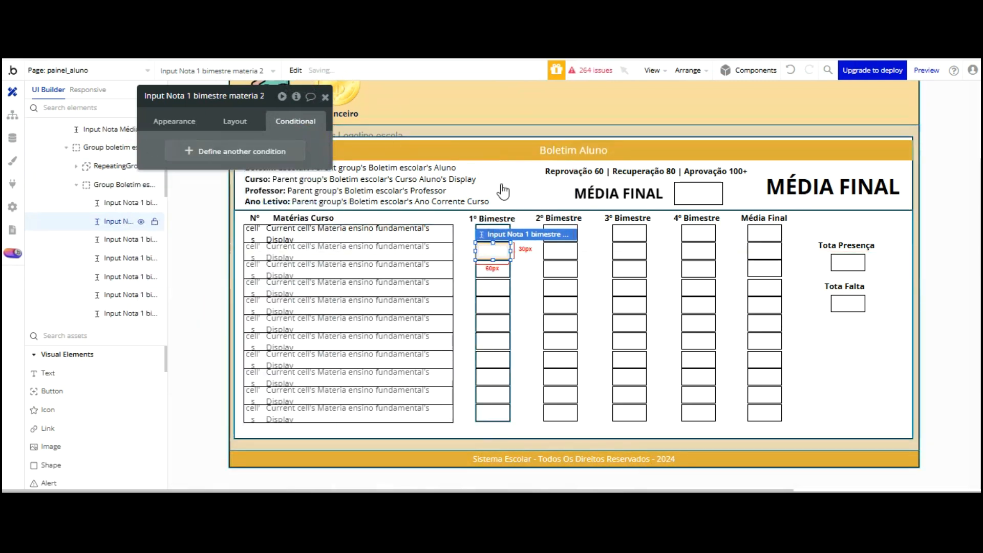
{"action": "left_click", "coordinate": [493, 269]}
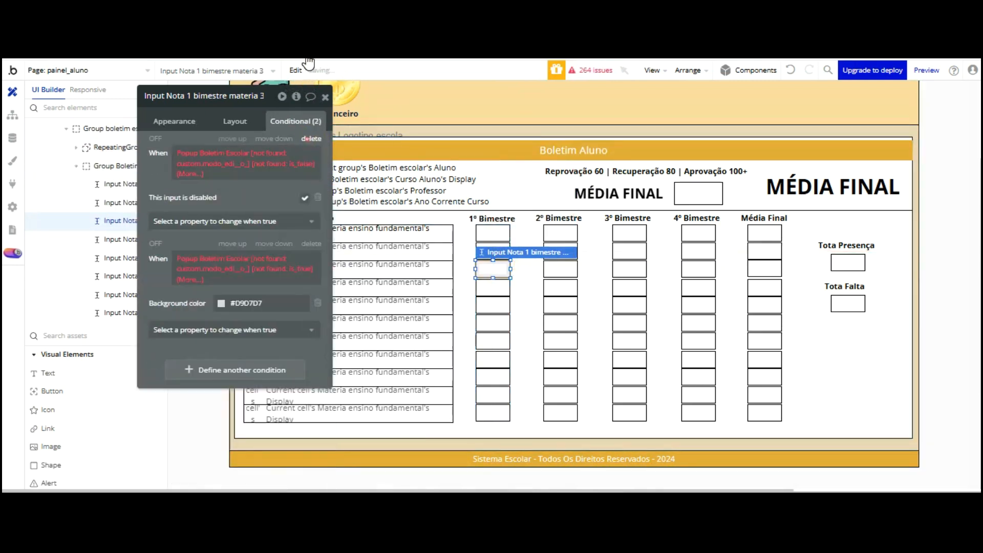
{"action": "left_click", "coordinate": [493, 285]}
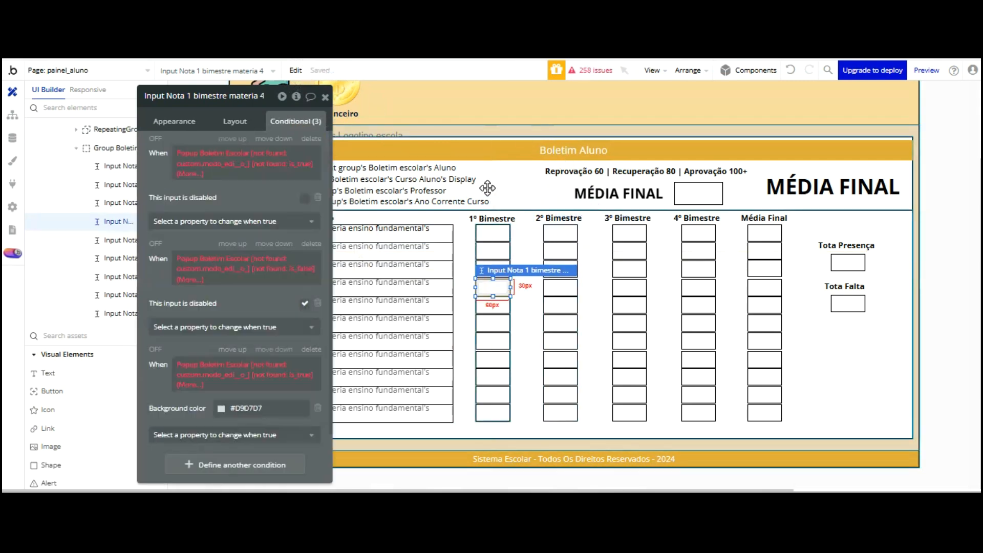
{"action": "left_click", "coordinate": [312, 139]}
{"action": "left_click", "coordinate": [311, 138]}
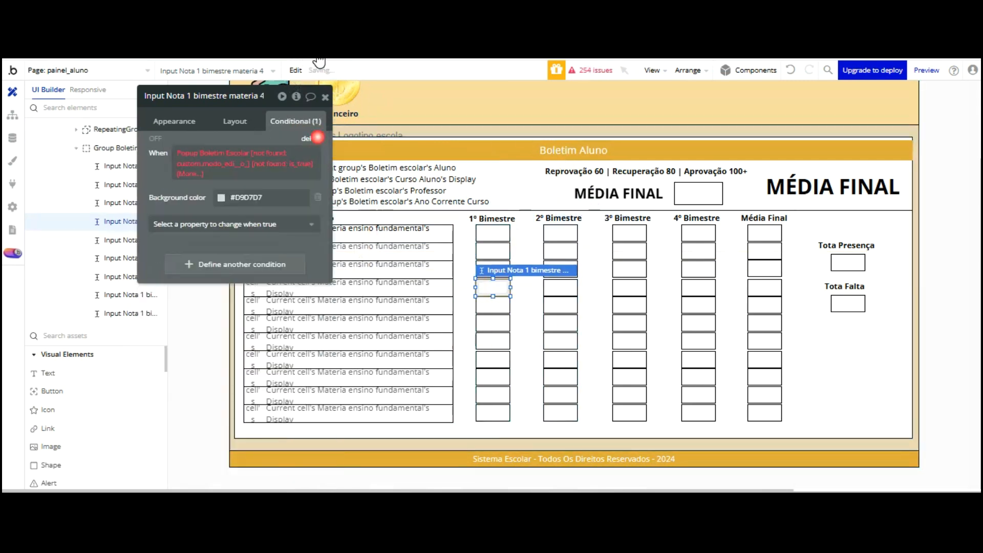
{"action": "left_click", "coordinate": [311, 138]}
{"action": "left_click", "coordinate": [492, 305]}
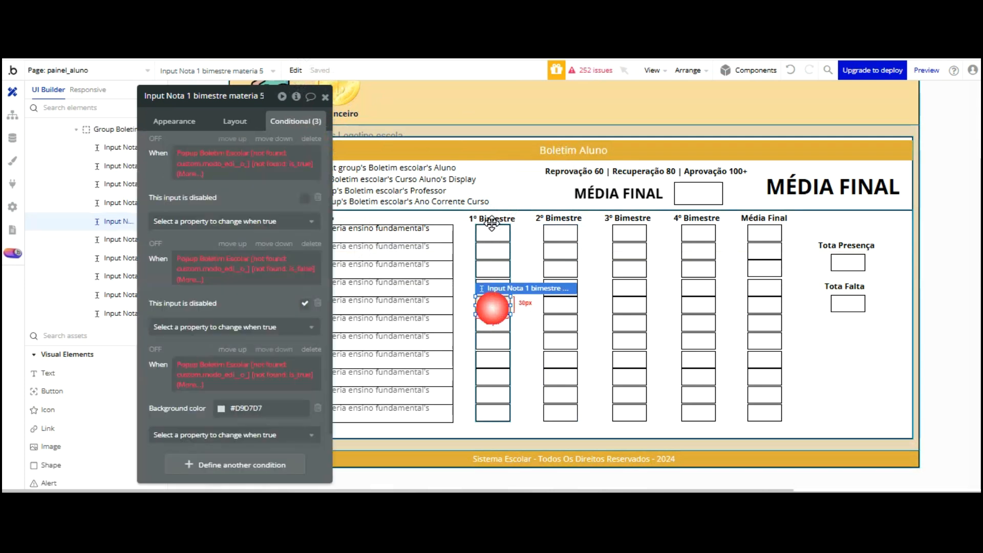
{"action": "left_click", "coordinate": [311, 138]}
{"action": "left_click", "coordinate": [311, 138]}
{"action": "left_click", "coordinate": [311, 138]}
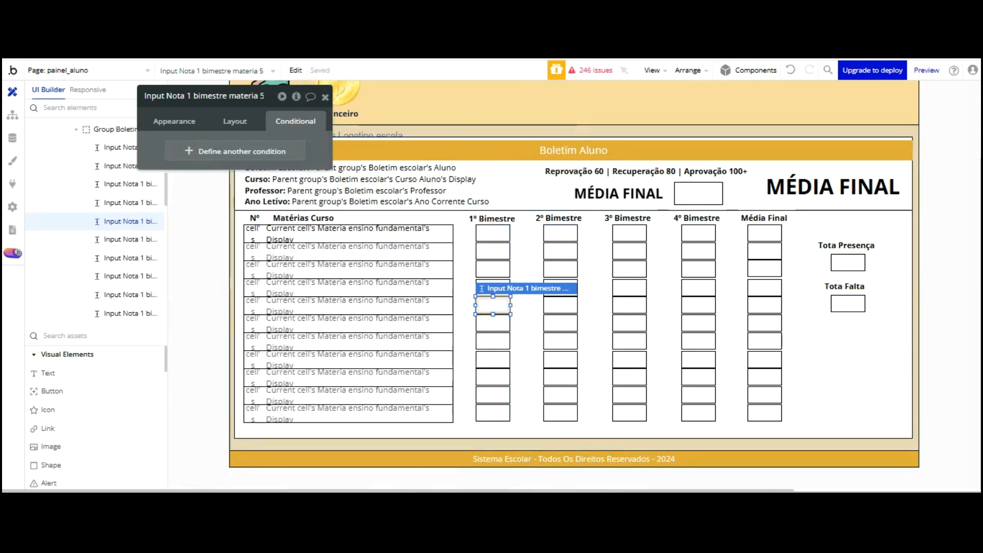
Inspect the MÉDIA FINAL grade box, the Boletim escolar group and several 4º Bimestre inputs
{"action": "left_click", "coordinate": [698, 194]}
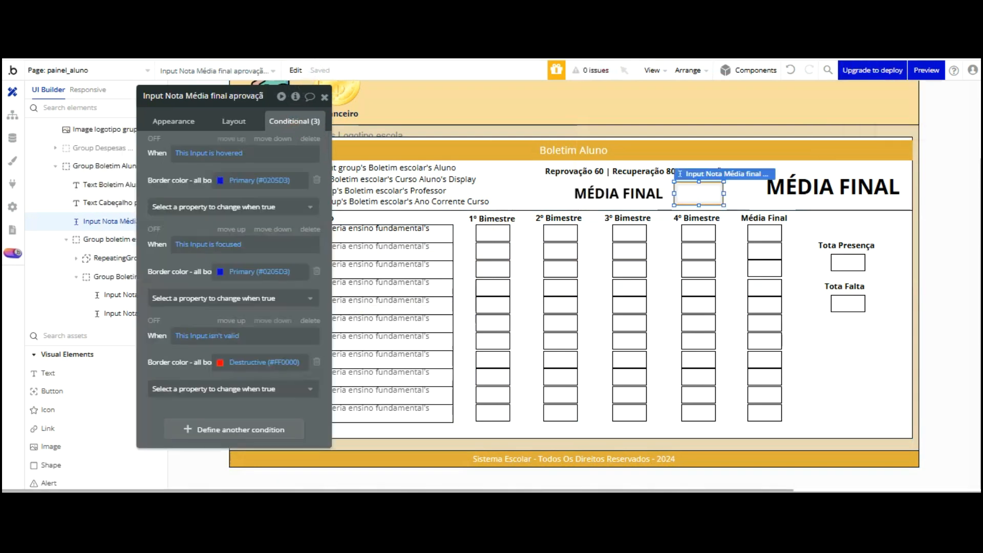
{"action": "left_click", "coordinate": [869, 315]}
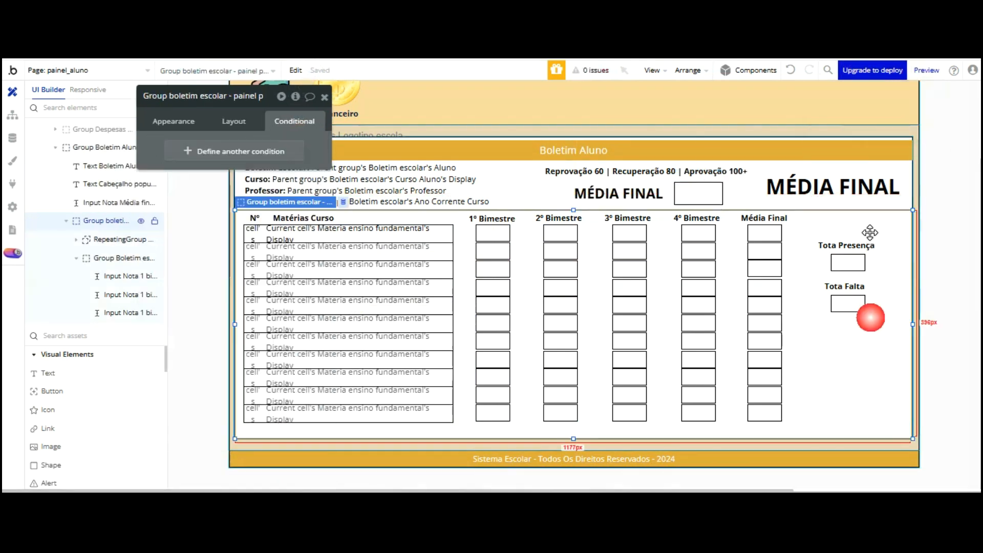
{"action": "left_click", "coordinate": [698, 268]}
{"action": "left_click", "coordinate": [699, 286]}
{"action": "left_click", "coordinate": [698, 323]}
{"action": "left_click", "coordinate": [699, 340]}
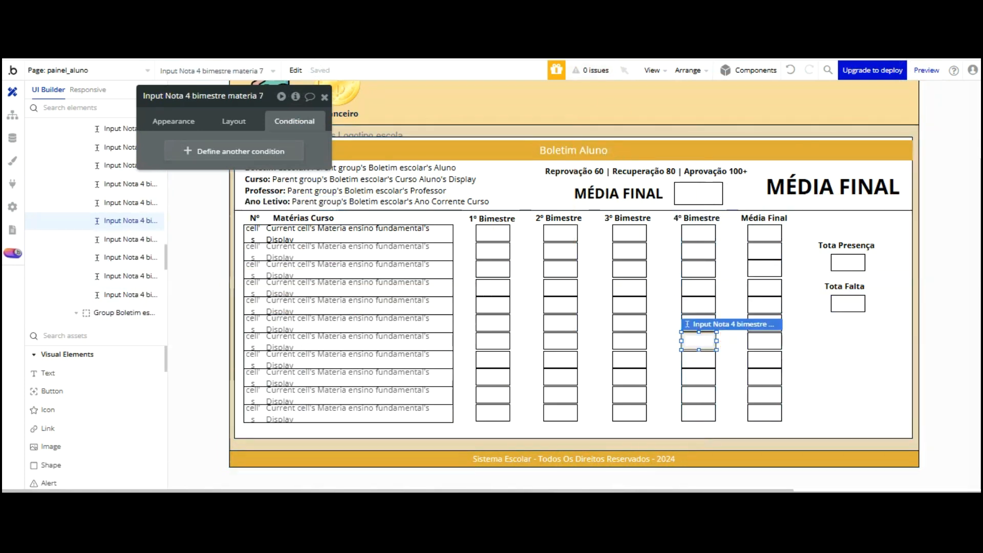
Reload the live page, show the Boletim report card, and begin editing the address toward the professor page
{"action": "key", "text": "ctrl+Tab"}
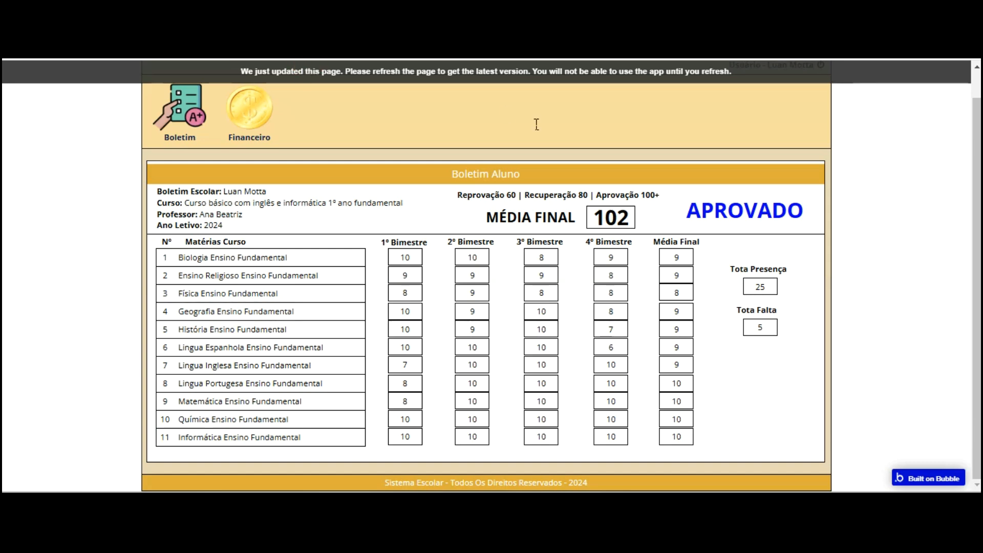
{"action": "key", "text": "F5"}
{"action": "left_click", "coordinate": [204, 136]}
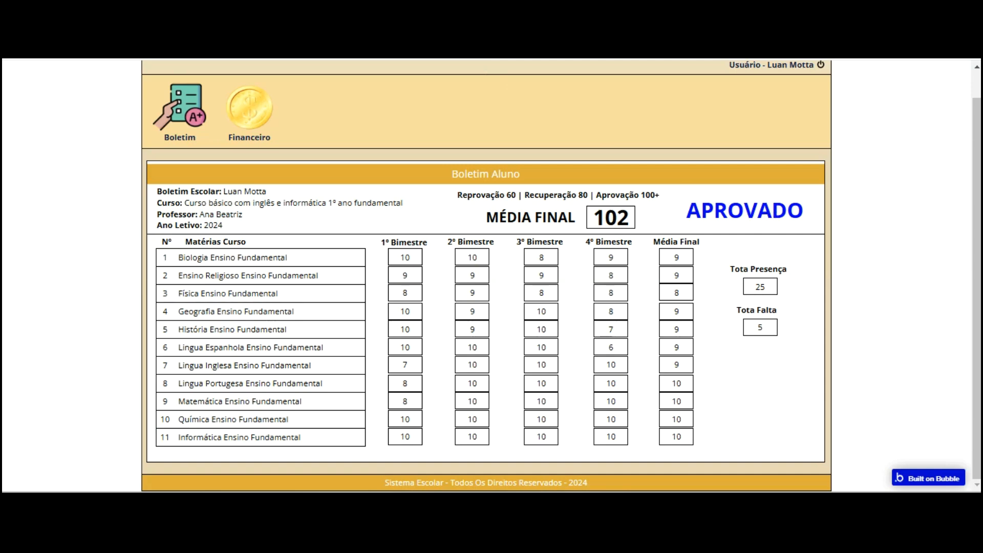
{"action": "key", "text": "BackSpace"}
{"action": "key", "text": "BackSpace"}
{"action": "key", "text": "BackSpace"}
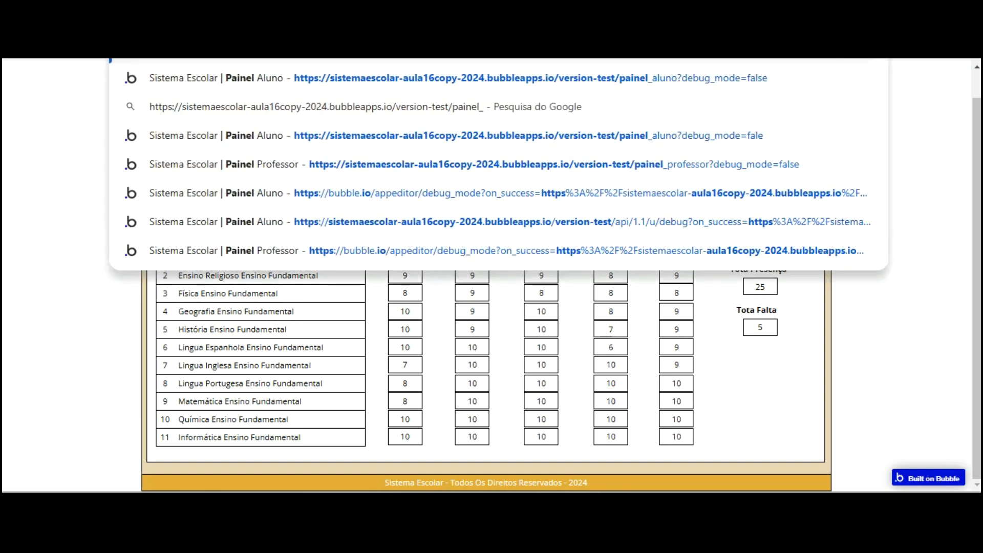
Log out of the student account and choose the Professor login
{"action": "left_click", "coordinate": [905, 120]}
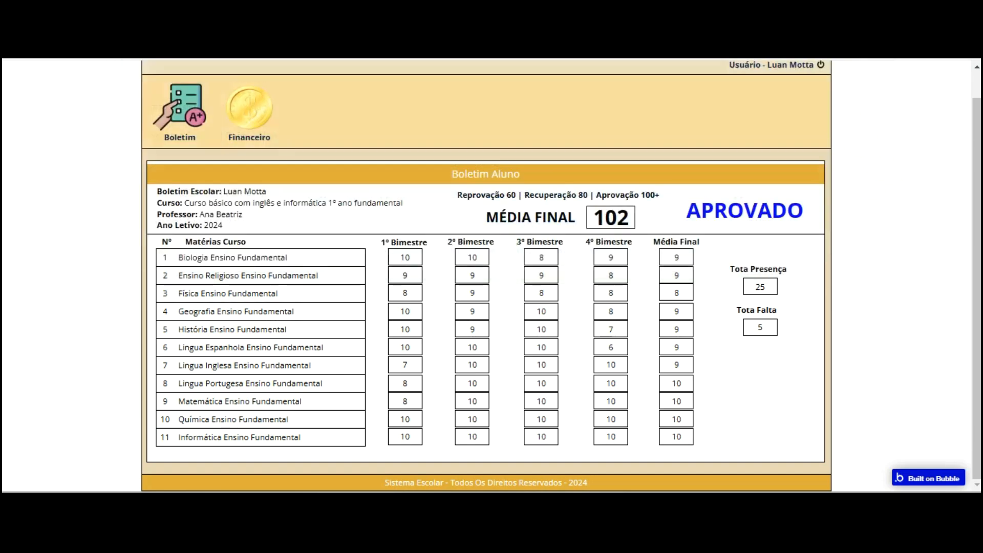
{"action": "left_click", "coordinate": [821, 65]}
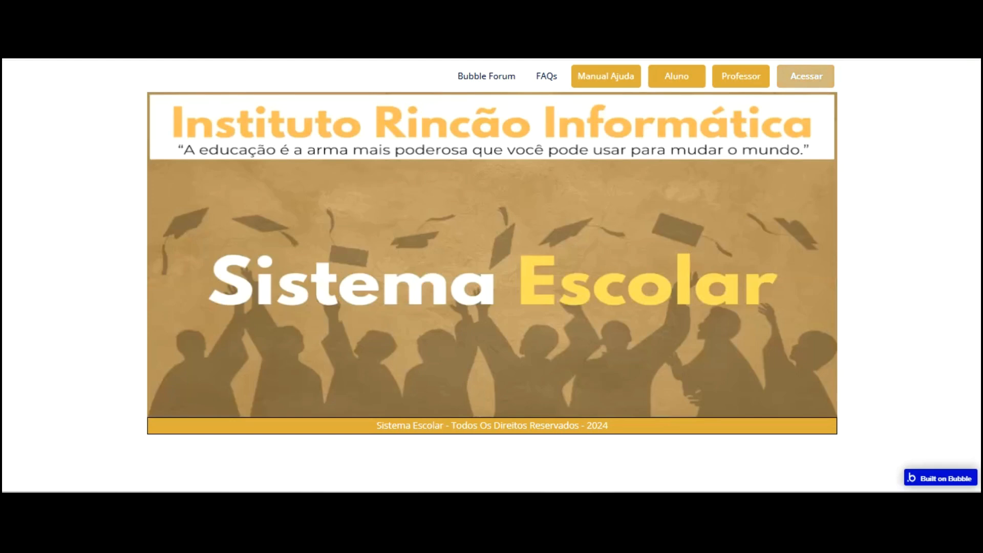
{"action": "left_click", "coordinate": [741, 77]}
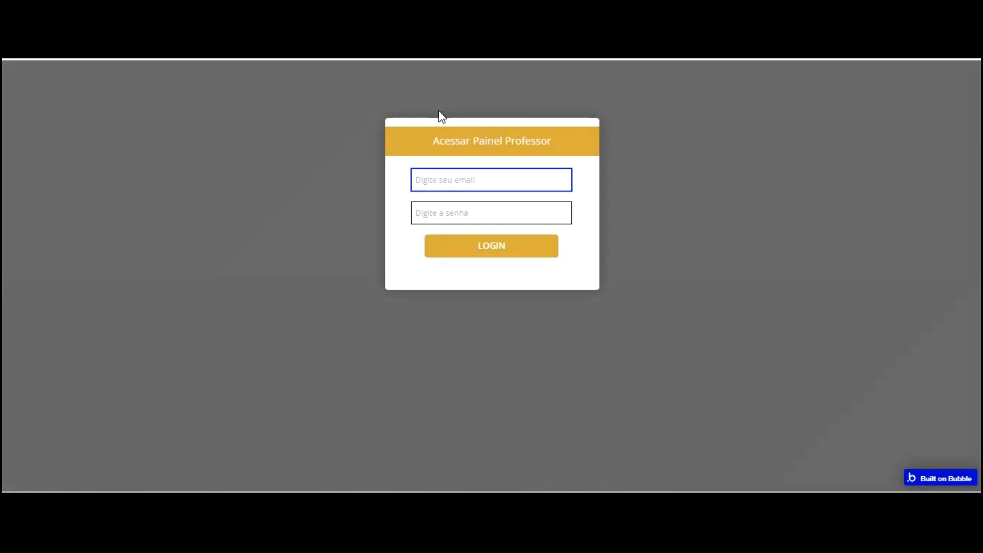
Enter the teacher's e-mail and password and sign in
{"action": "type", "text": "BEATRI"}
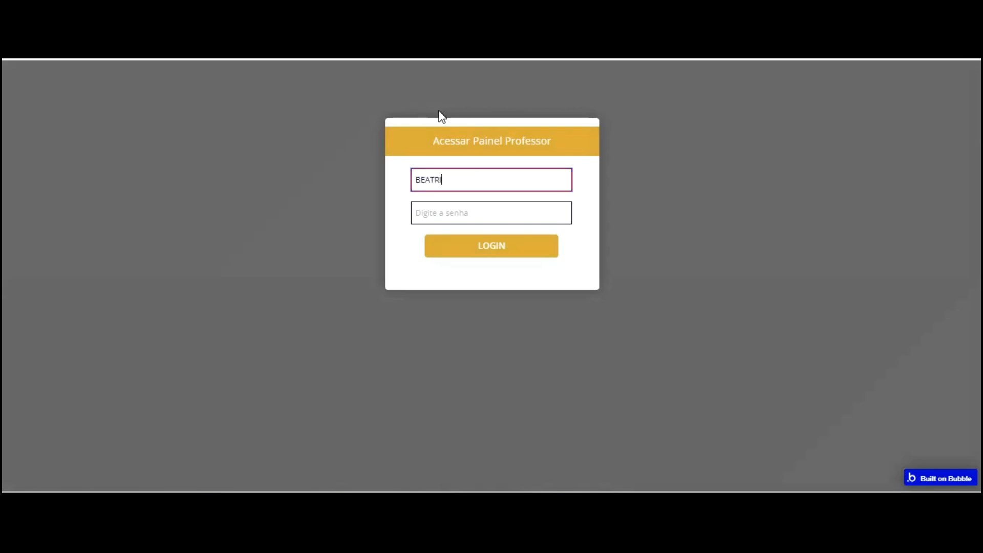
{"action": "key", "text": "BackSpace"}
{"action": "key", "text": "BackSpace"}
{"action": "key", "text": "BackSpace"}
{"action": "key", "text": "BackSpace"}
{"action": "key", "text": "BackSpace"}
{"action": "key", "text": "BackSpace"}
{"action": "type", "text": "b"}
{"action": "key", "text": "Tab"}
{"action": "type", "text": "12345678"}
{"action": "key", "text": "Return"}
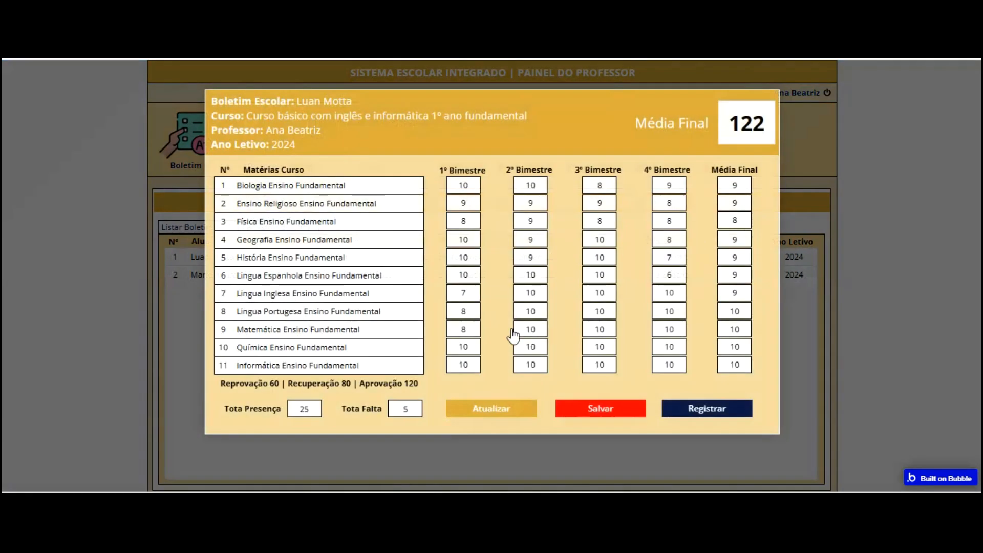
Record 80 presences and 12 absences on the first student's report card, then close it and log out
{"action": "left_click", "coordinate": [395, 404]}
{"action": "left_click", "coordinate": [277, 408]}
{"action": "type", "text": "80"}
{"action": "left_click", "coordinate": [394, 408]}
{"action": "double_click", "coordinate": [412, 408]}
{"action": "type", "text": "12"}
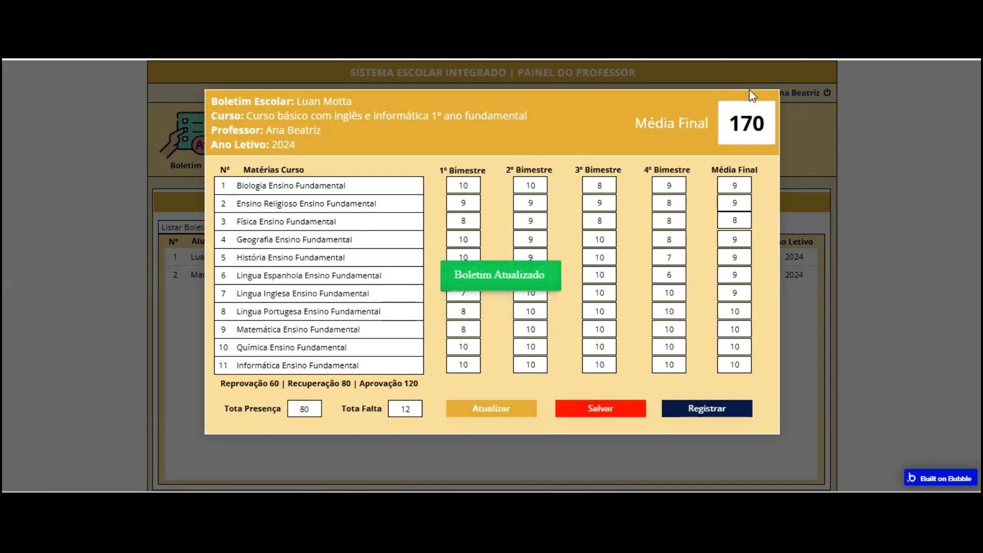
{"action": "left_click", "coordinate": [804, 66]}
{"action": "left_click", "coordinate": [821, 93]}
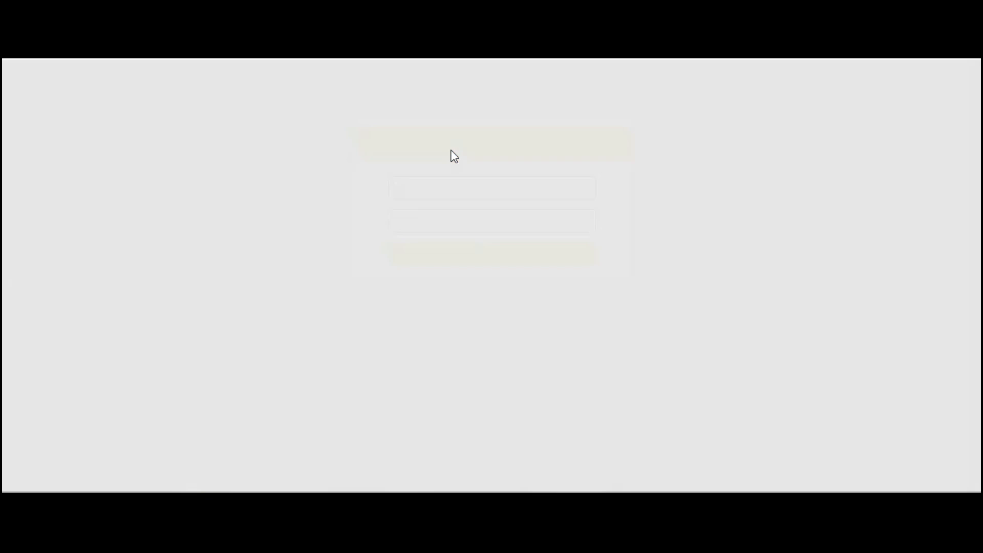
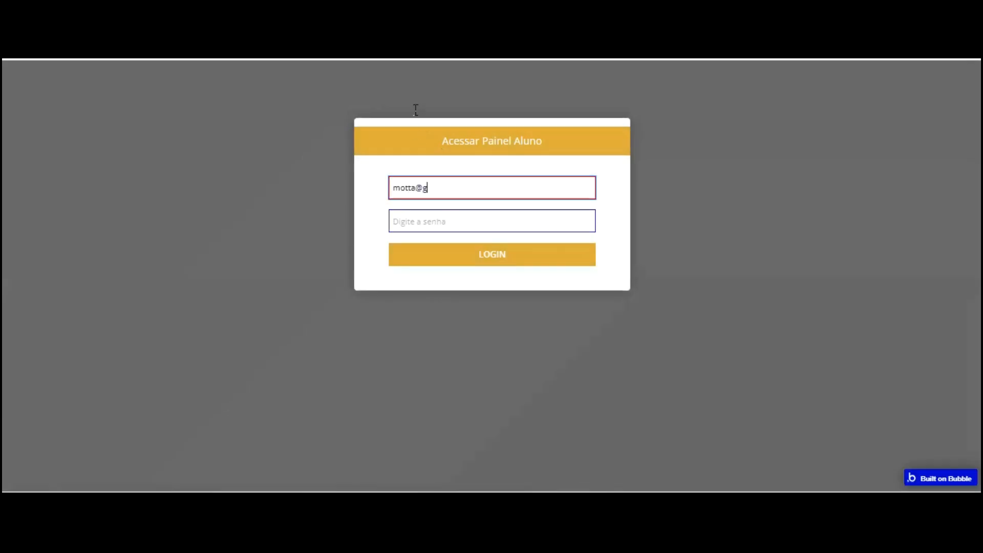
Sign in on Acessar Painel Aluno with the student's email and password, retrying after the error alert
{"action": "key", "text": "Tab"}
{"action": "type", "text": "128"}
{"action": "key", "text": "Return"}
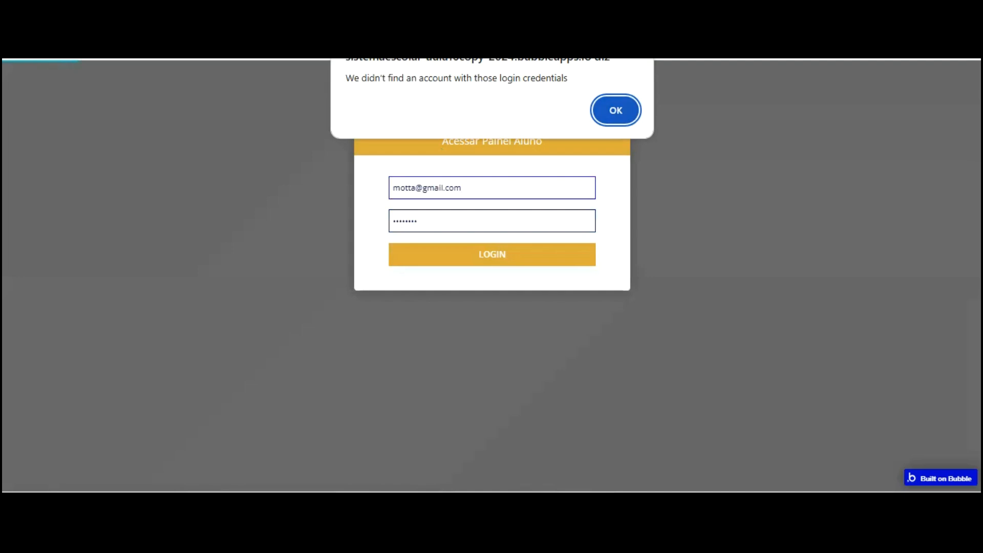
{"action": "key", "text": "Return"}
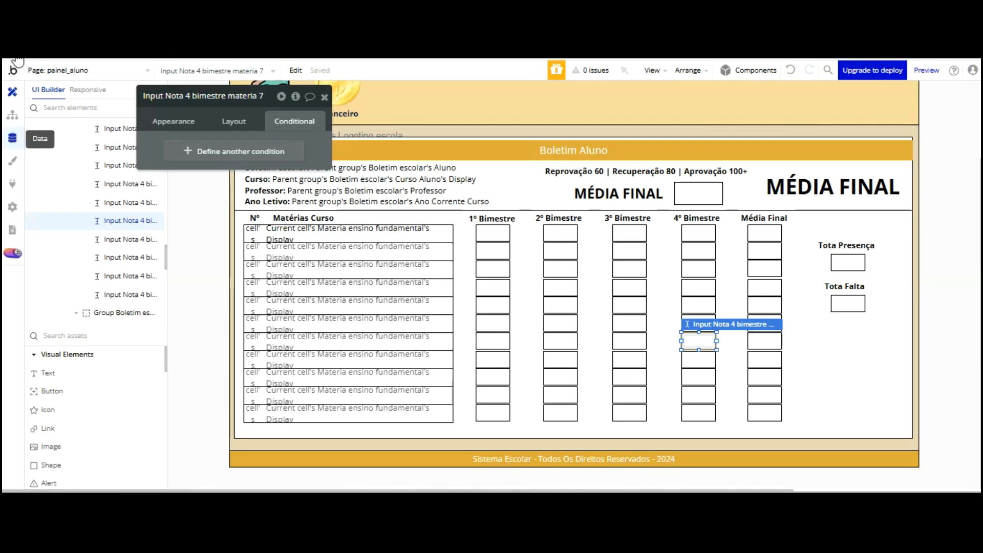
{"action": "left_click", "coordinate": [12, 138]}
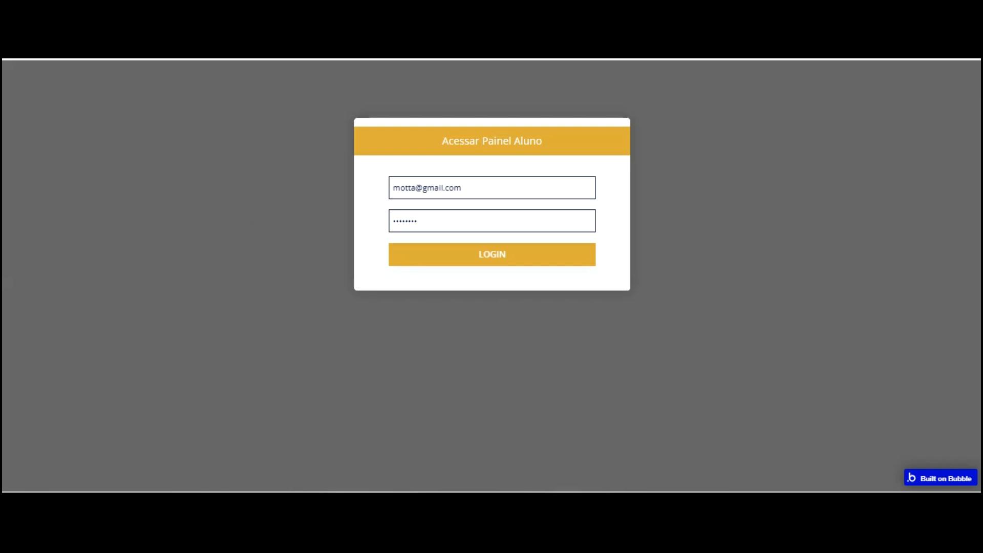
{"action": "key", "text": "Return"}
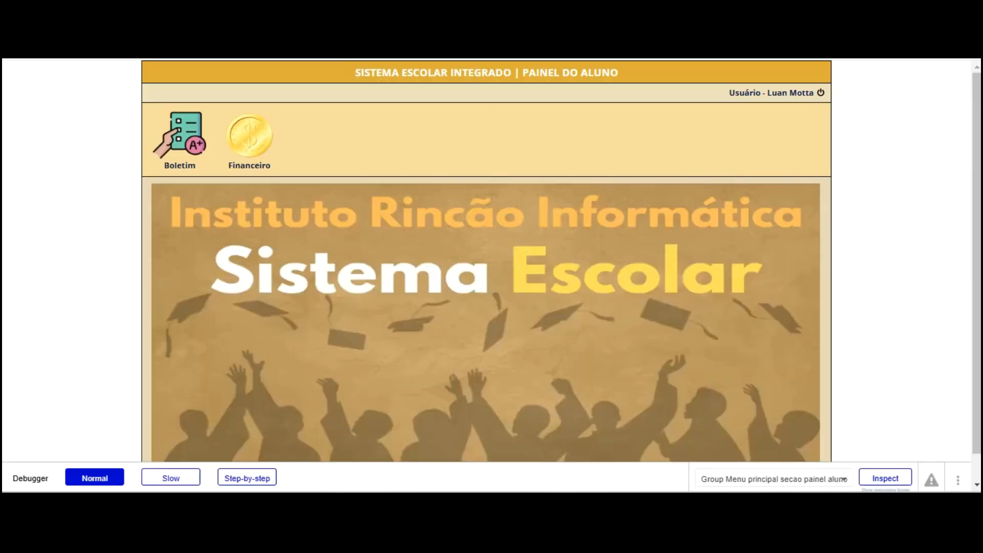
Reload with debug_mode=false and view the student's Boletim: 80 presences, 12 absences, 170, APROVADO
{"action": "type", "text": "false"}
{"action": "key", "text": "Return"}
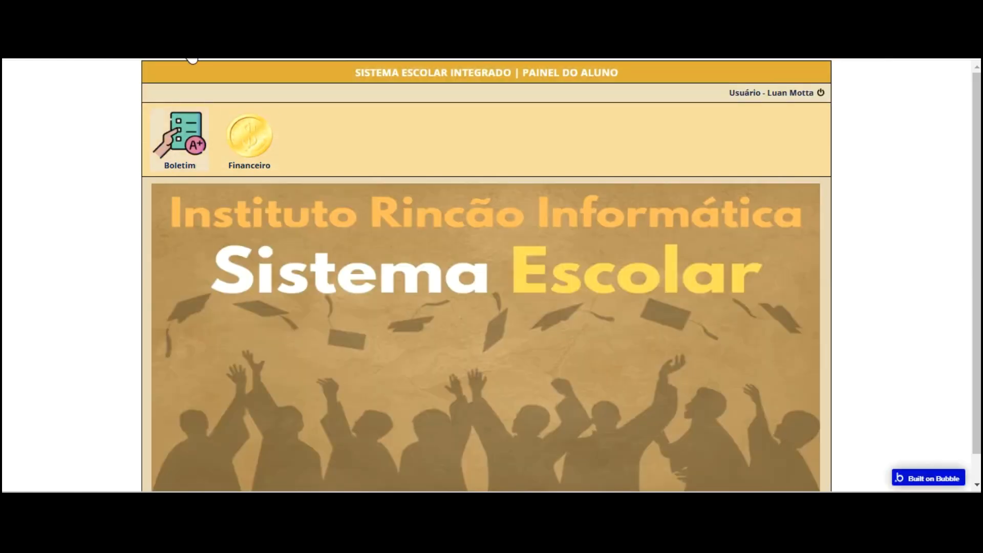
{"action": "left_click", "coordinate": [197, 148]}
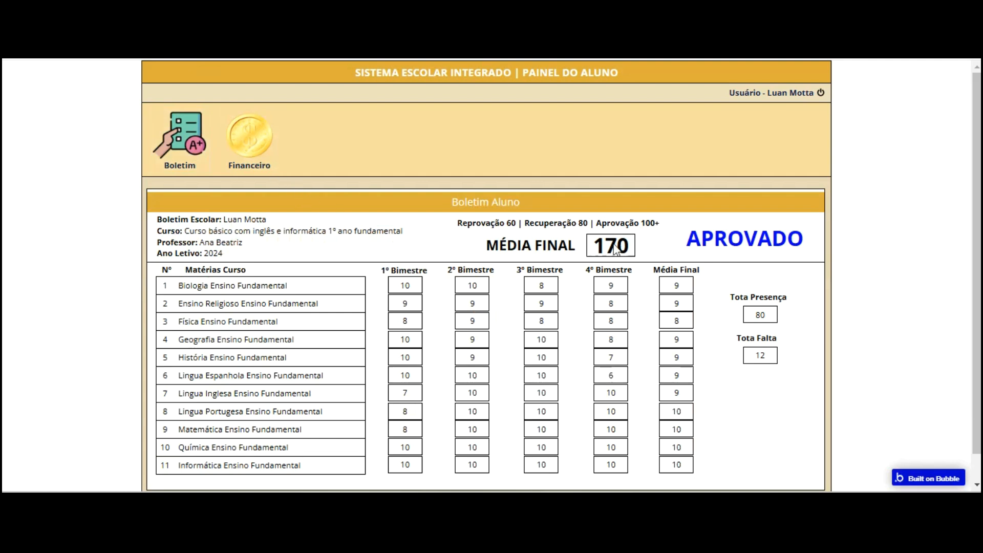
{"action": "scroll", "coordinate": [568, 225], "scroll_direction": "down", "scroll_amount": 1}
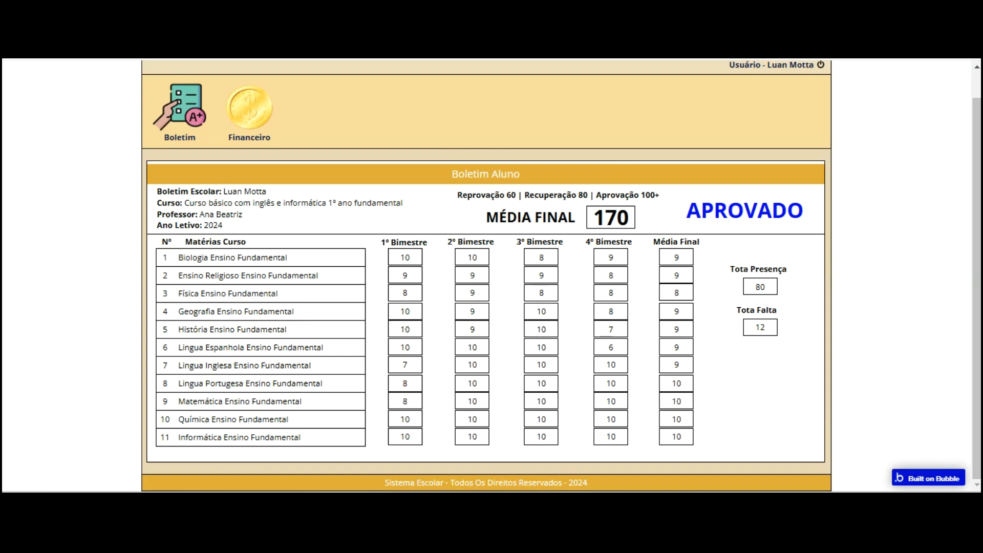
{"action": "scroll", "coordinate": [533, 191], "scroll_direction": "up", "scroll_amount": 2}
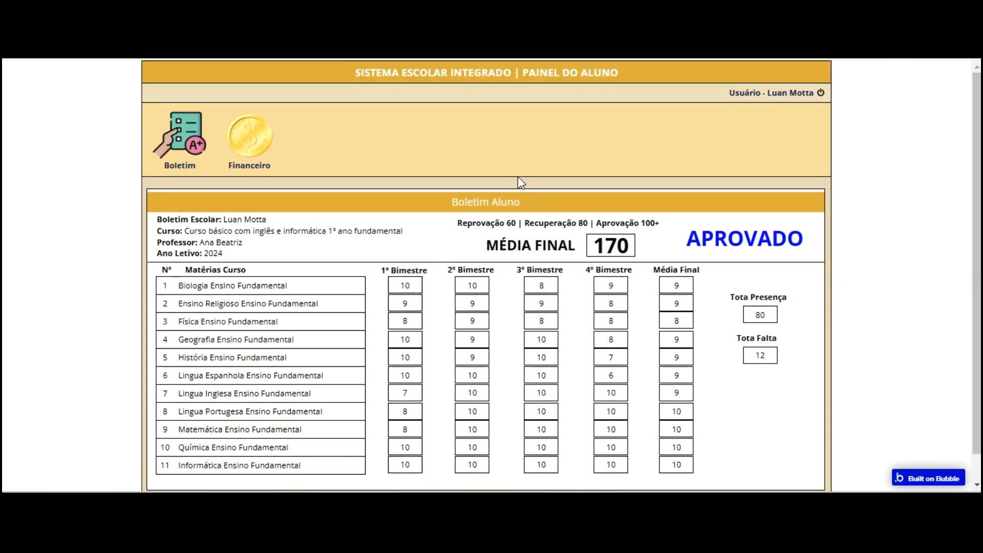
{"action": "key", "text": "ctrl+Tab"}
{"action": "left_click", "coordinate": [127, 67]}
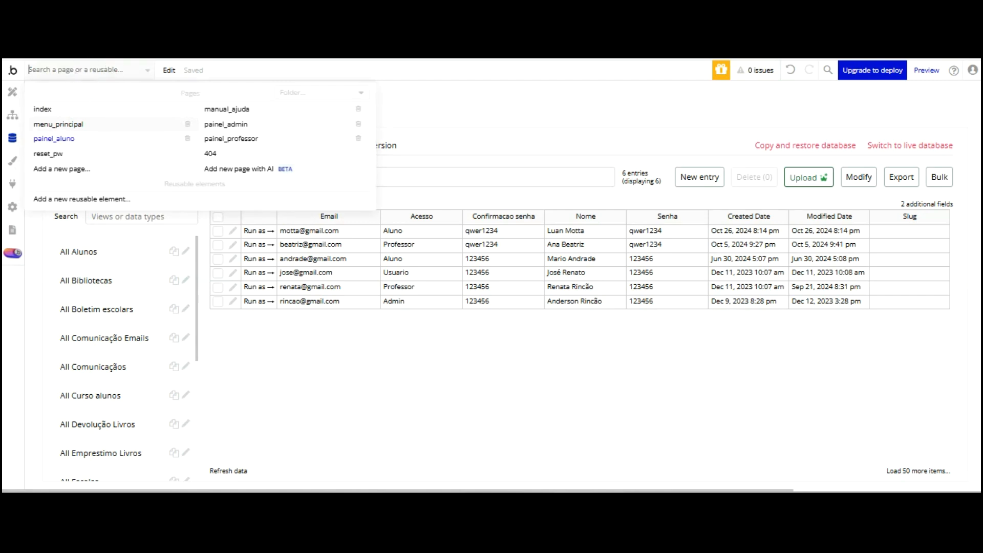
Choose menu_principal from the page list to edit it in the UI Builder
{"action": "left_click", "coordinate": [58, 124]}
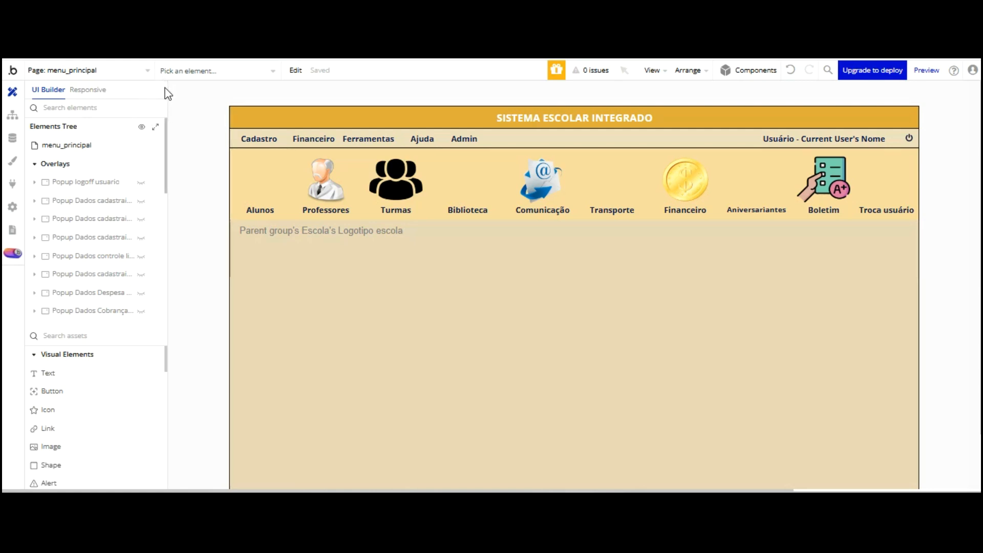
Inspect Group Boletim escolar's visibility condition and the properties it can change
{"action": "scroll", "coordinate": [165, 101], "scroll_direction": "down", "scroll_amount": 4}
{"action": "scroll", "coordinate": [117, 152], "scroll_direction": "down", "scroll_amount": 3}
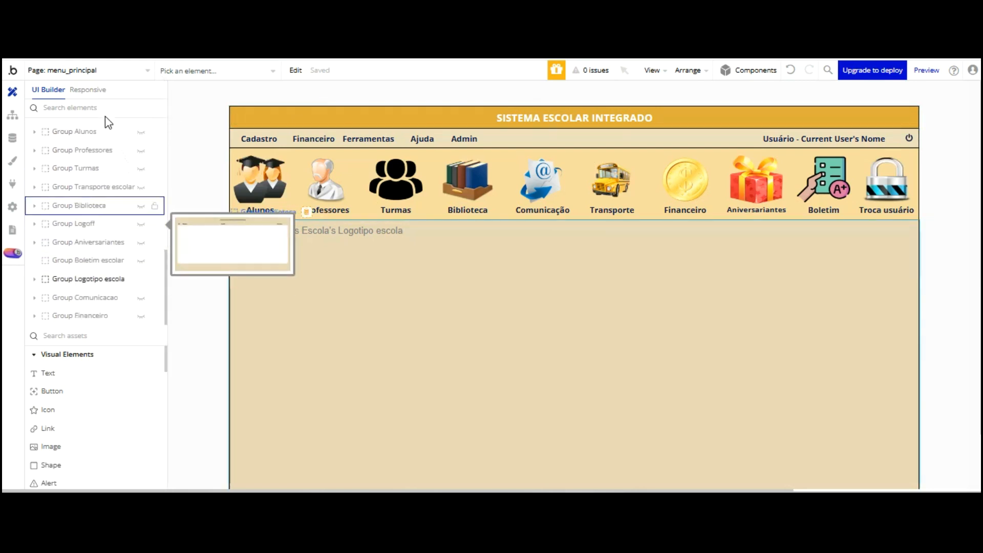
{"action": "left_click", "coordinate": [85, 176]}
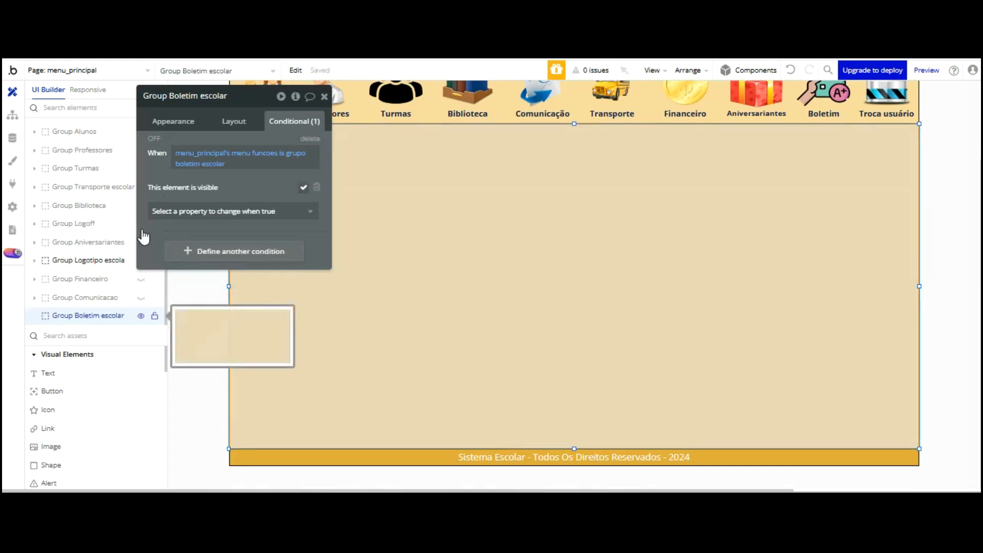
{"action": "left_click", "coordinate": [233, 211]}
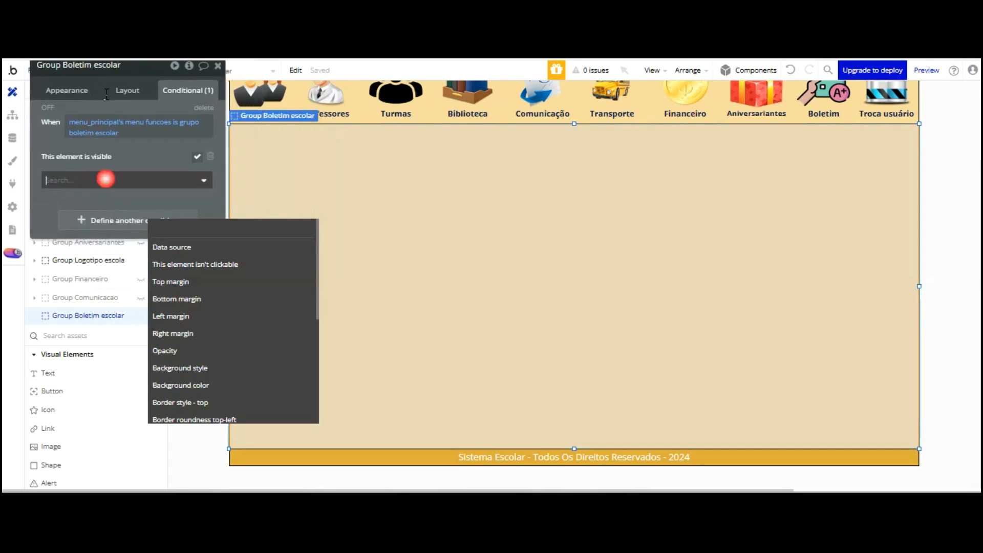
{"action": "left_click", "coordinate": [165, 108]}
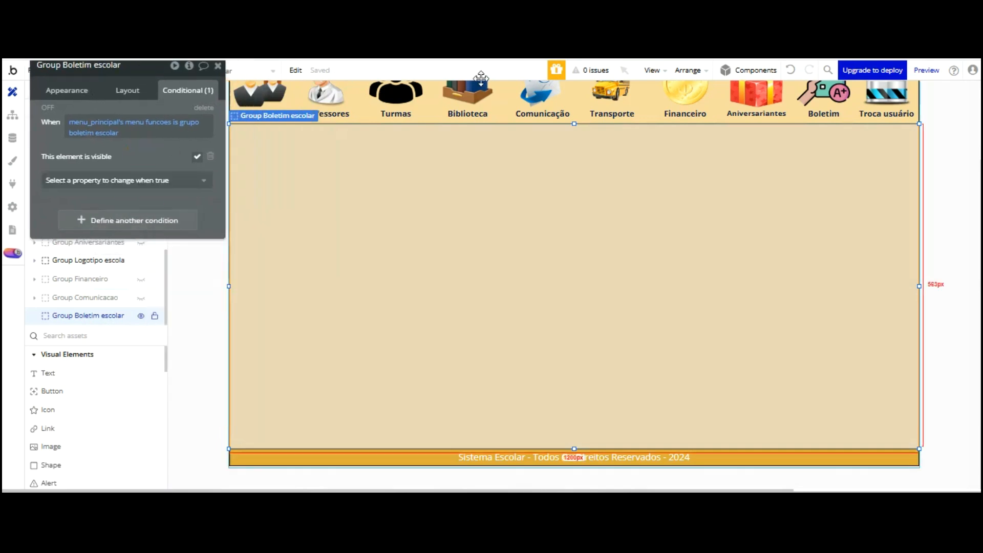
Reveal Group Financeiro and its Group Listagem financeiro on the canvas, leaving Group Comunicacao hidden
{"action": "mouse_move", "coordinate": [873, 70]}
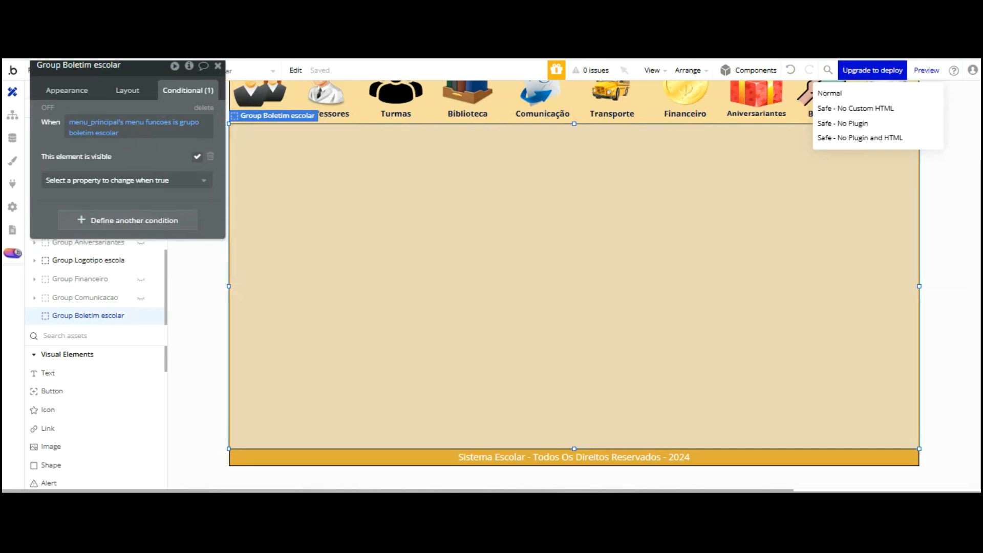
{"action": "left_click", "coordinate": [107, 299]}
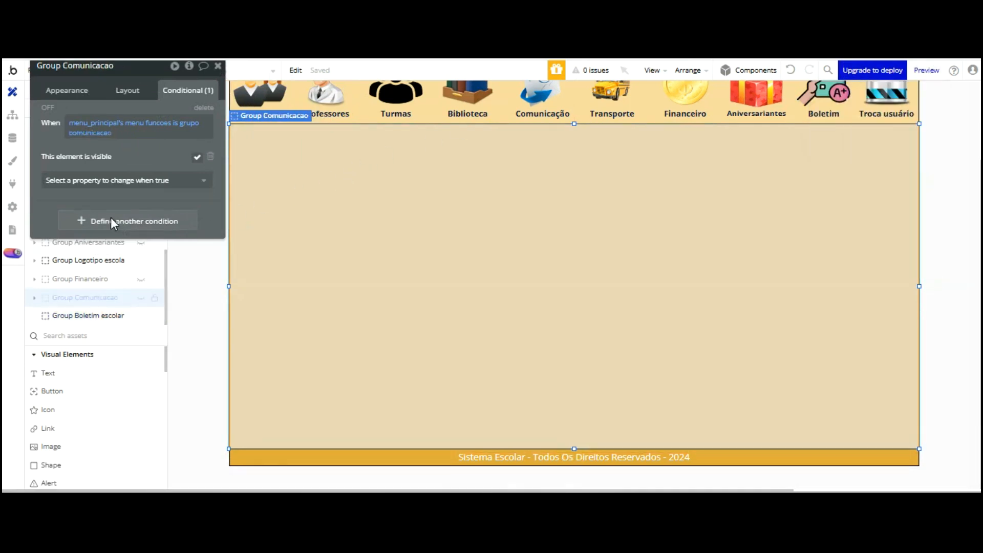
{"action": "left_click", "coordinate": [141, 298]}
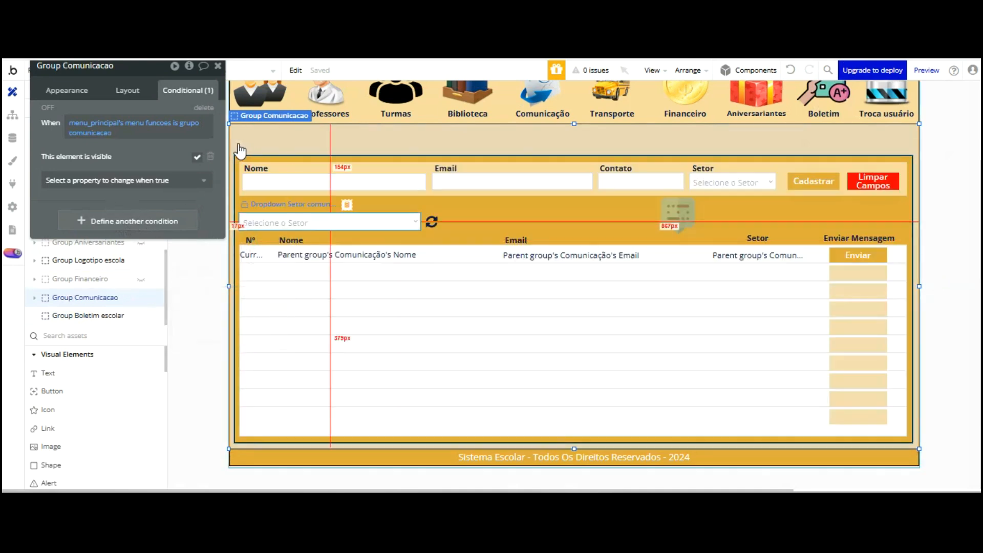
{"action": "left_click", "coordinate": [141, 278]}
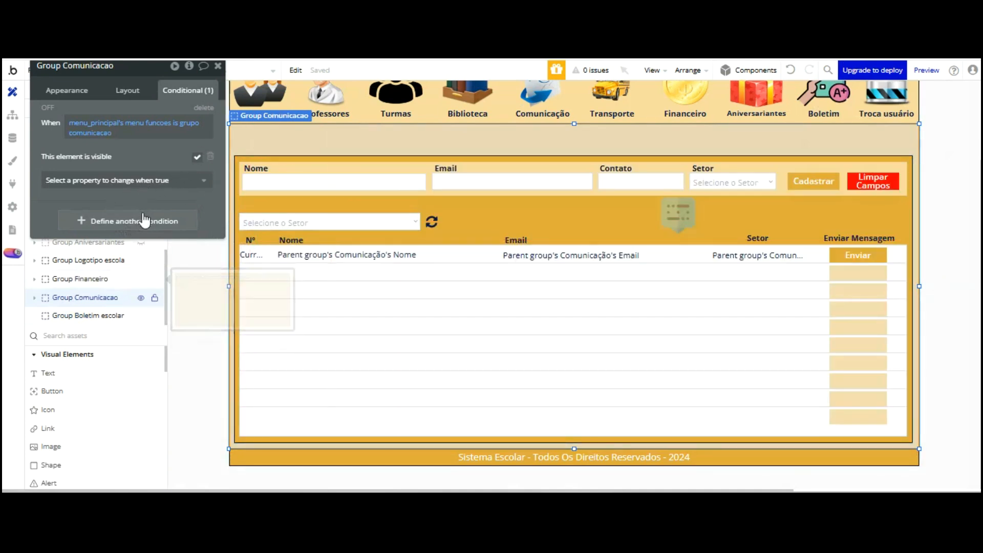
{"action": "left_click", "coordinate": [140, 297]}
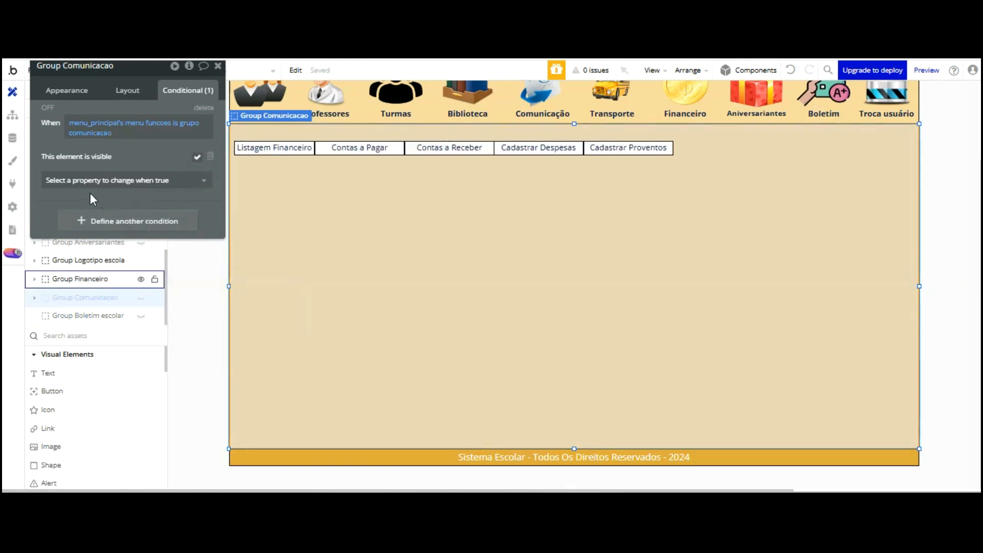
{"action": "left_click", "coordinate": [90, 279]}
{"action": "left_click", "coordinate": [34, 278]}
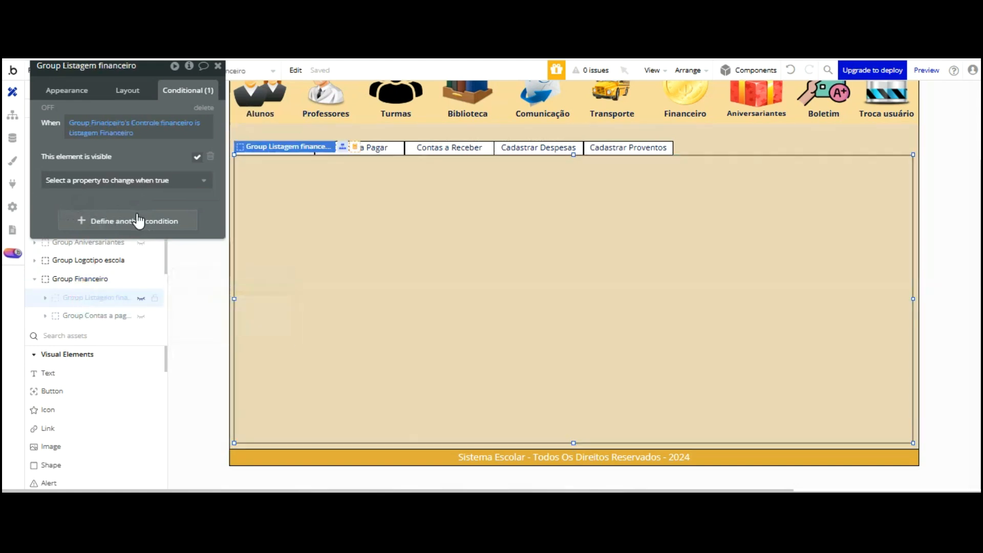
{"action": "left_click", "coordinate": [141, 298]}
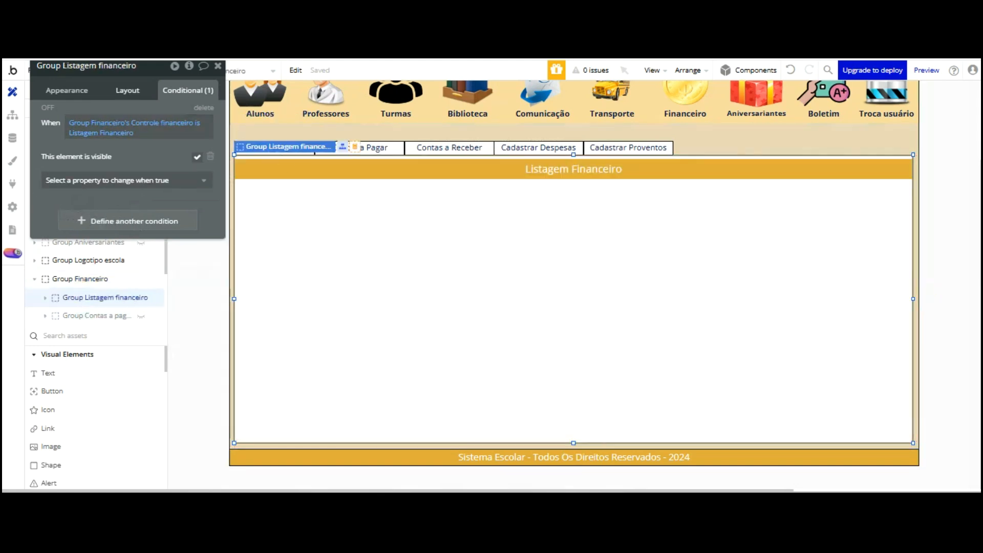
{"action": "left_click", "coordinate": [128, 91]}
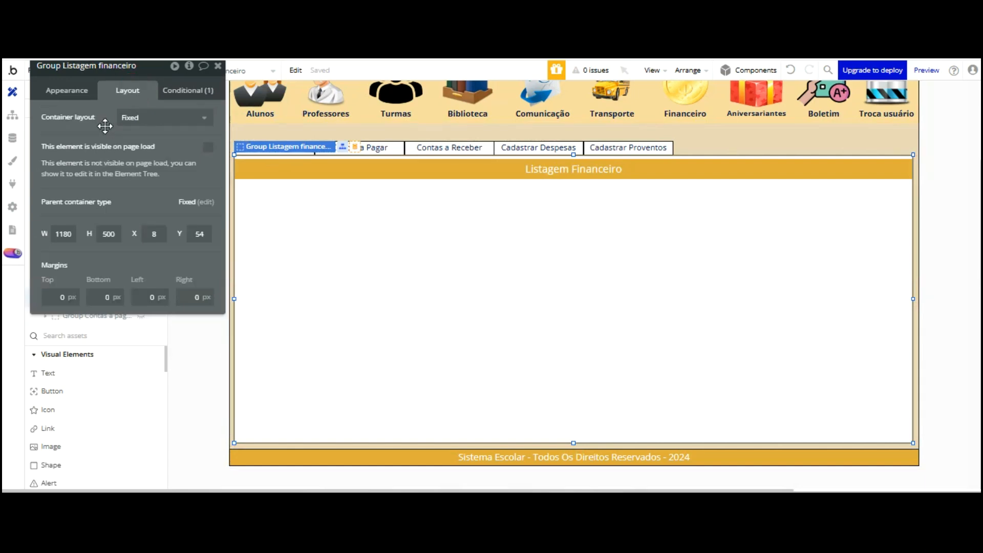
Copy Group Listagem financeiro and paste it into Group Boletim escolar
{"action": "right_click", "coordinate": [324, 219]}
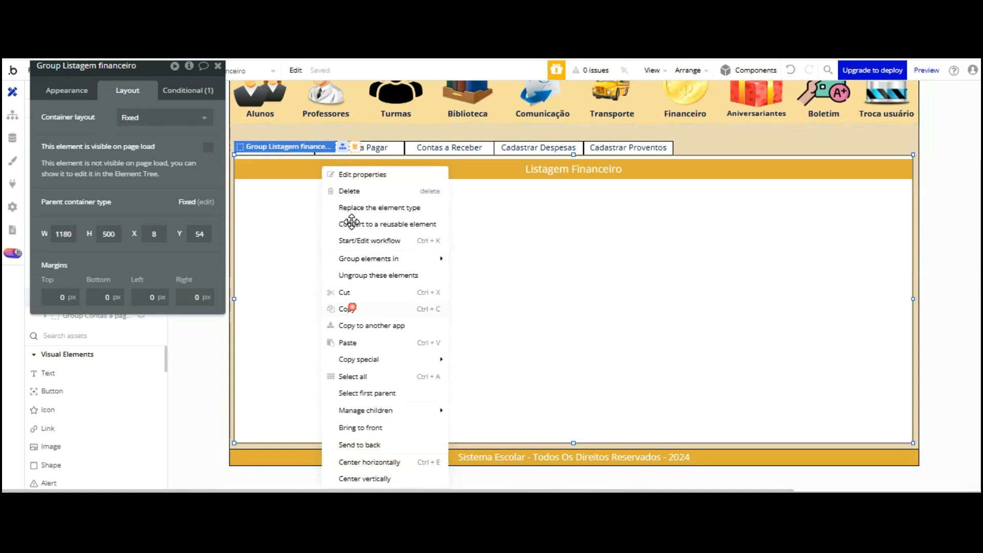
{"action": "left_click", "coordinate": [351, 309]}
{"action": "left_click", "coordinate": [218, 65]}
{"action": "scroll", "coordinate": [121, 179], "scroll_direction": "down", "scroll_amount": 5}
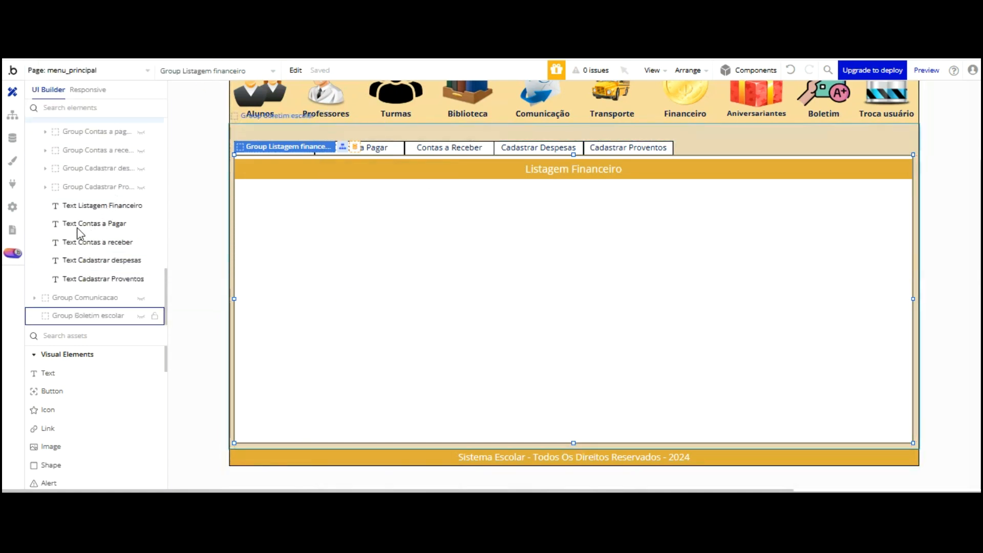
{"action": "double_click", "coordinate": [88, 316]}
{"action": "left_click_drag", "start_coordinate": [94, 136], "coordinate": [316, 120]}
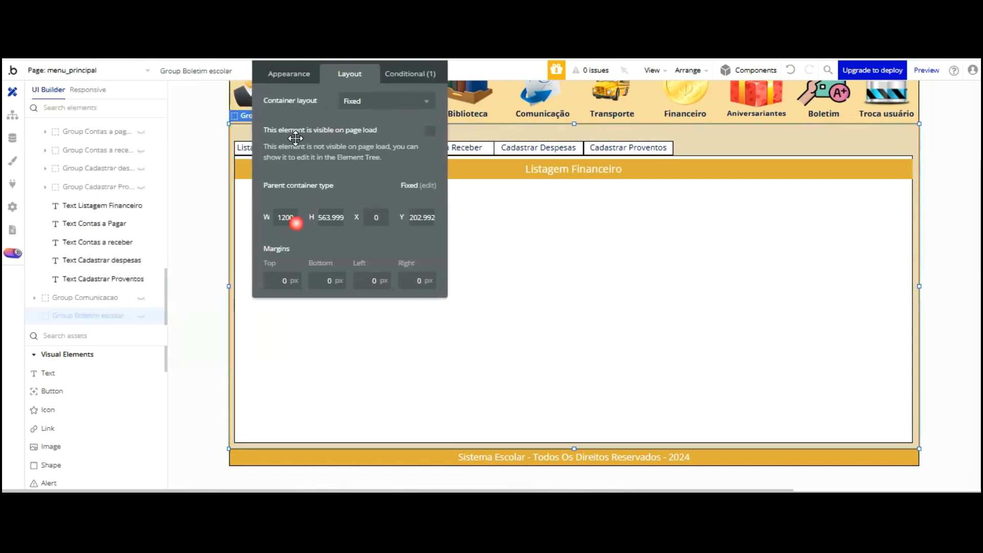
{"action": "left_click", "coordinate": [136, 316]}
{"action": "left_click", "coordinate": [139, 315]}
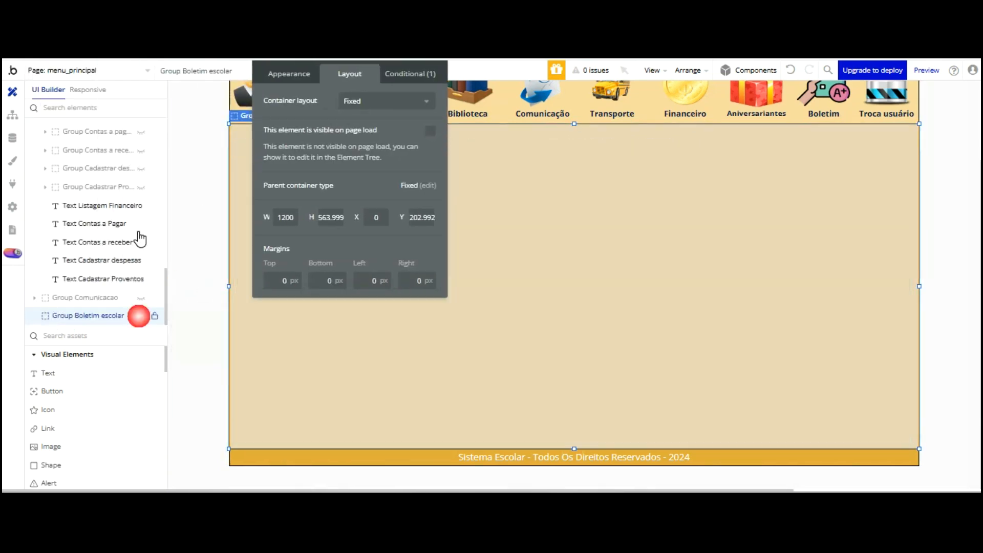
{"action": "right_click", "coordinate": [97, 316]}
{"action": "left_click", "coordinate": [194, 391]}
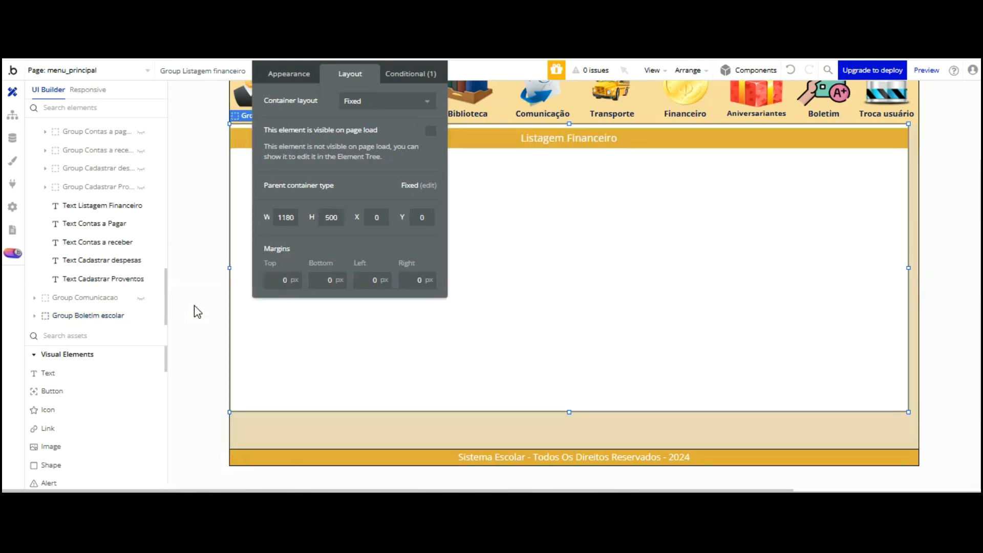
Select the pasted Group Listagem financeiro inside Group Boletim escolar and begin renaming it
{"action": "left_click", "coordinate": [87, 316]}
{"action": "scroll", "coordinate": [87, 315], "scroll_direction": "down", "scroll_amount": 1}
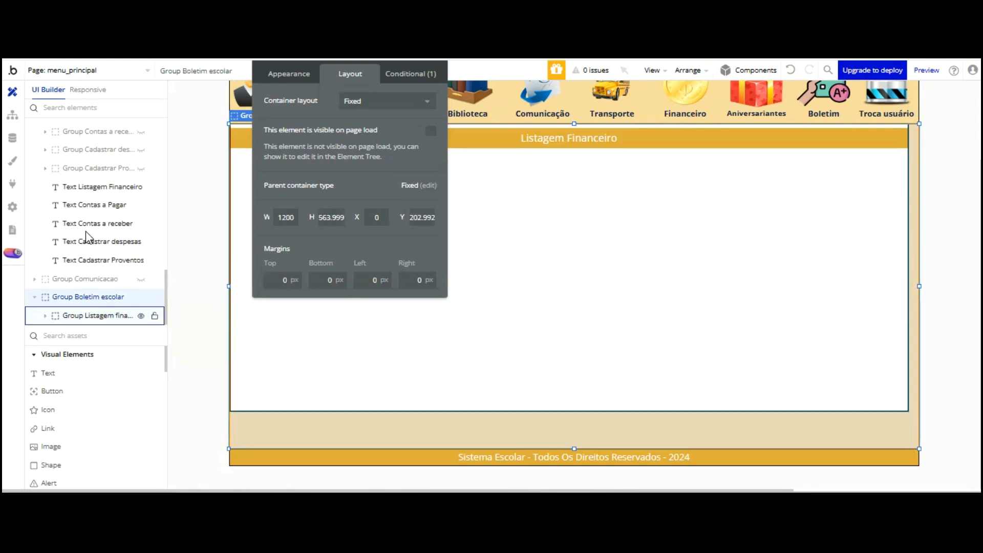
{"action": "left_click", "coordinate": [97, 315]}
{"action": "left_click_drag", "start_coordinate": [325, 62], "coordinate": [345, 164]}
{"action": "left_click", "coordinate": [343, 165]}
{"action": "key", "text": "BackSpace"}
{"action": "key", "text": "BackSpace"}
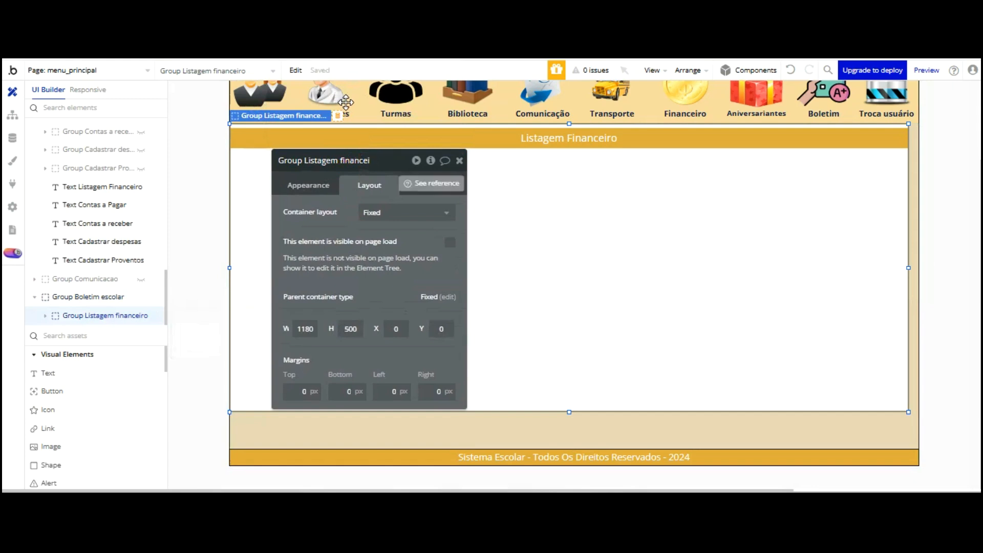
Rename the group to 'Listagem boletim escolar - Menu principal' and set its header to Lista Boletim Escolar
{"action": "type", "text": "BOLETIM ESCOLAR"}
{"action": "key", "text": "BackSpace"}
{"action": "key", "text": "BackSpace"}
{"action": "key", "text": "BackSpace"}
{"action": "key", "text": "BackSpace"}
{"action": "key", "text": "BackSpace"}
{"action": "key", "text": "BackSpace"}
{"action": "key", "text": "BackSpace"}
{"action": "key", "text": "BackSpace"}
{"action": "key", "text": "BackSpace"}
{"action": "key", "text": "BackSpace"}
{"action": "key", "text": "BackSpace"}
{"action": "type", "text": "-"}
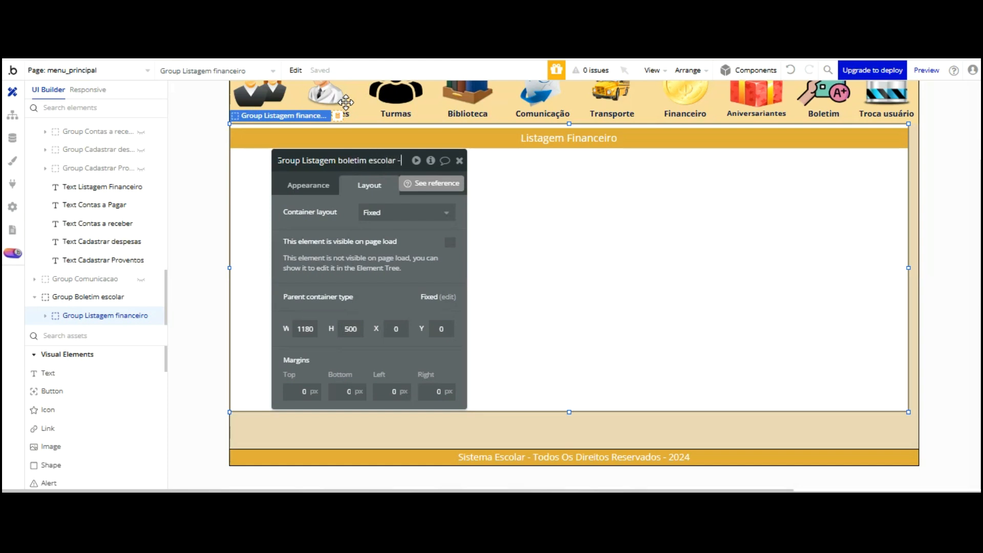
{"action": "type", "text": " Menu principal"}
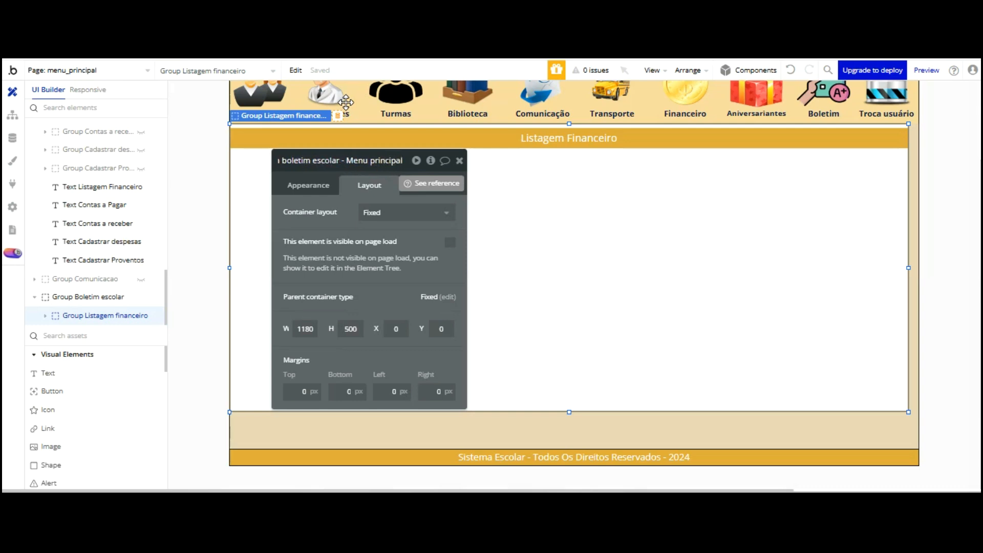
{"action": "key", "text": "Return"}
{"action": "mouse_move", "coordinate": [346, 102]}
{"action": "left_mouse_down"}
{"action": "mouse_move", "coordinate": [555, 144]}
{"action": "mouse_move", "coordinate": [353, 108]}
{"action": "left_mouse_up"}
{"action": "left_click", "coordinate": [329, 186]}
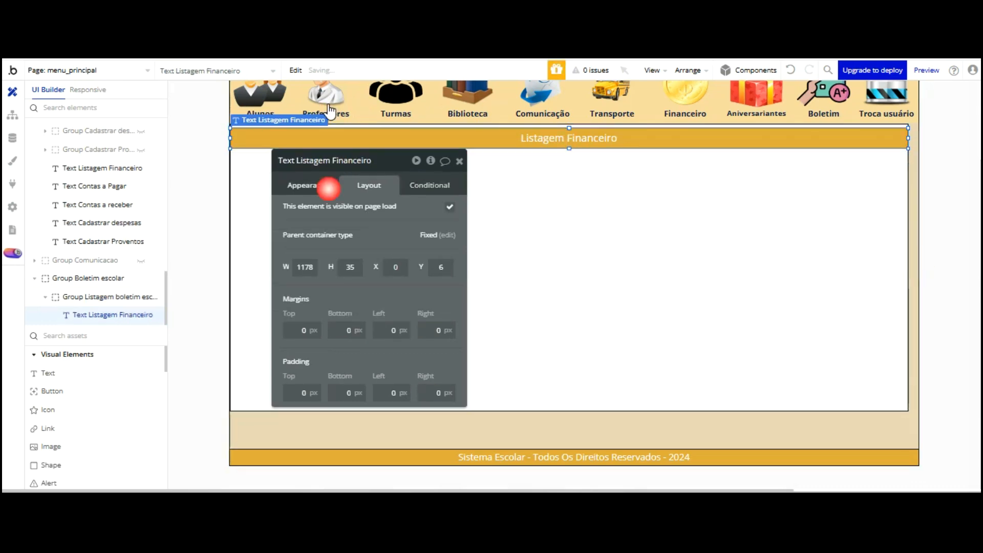
{"action": "type", "text": "Boletim Escolar"}
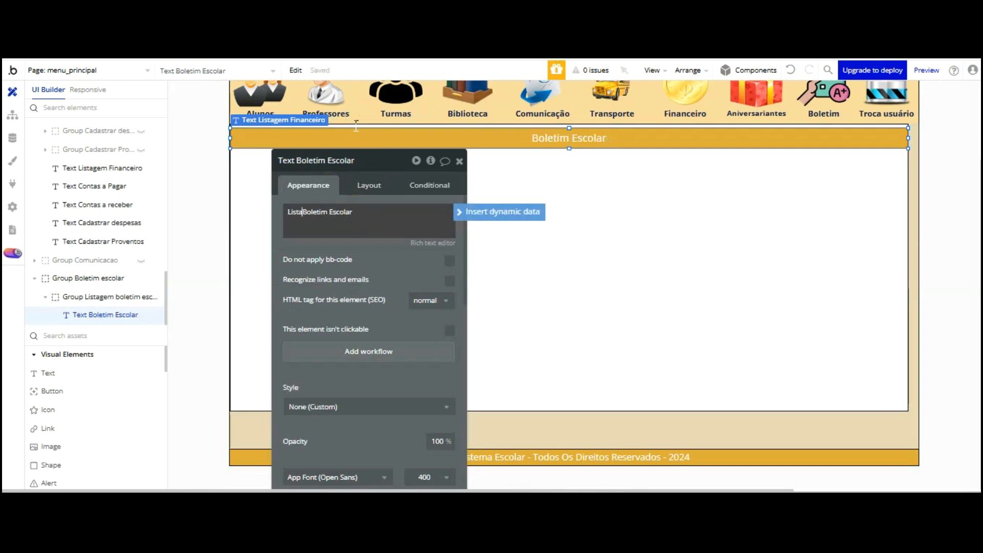
{"action": "left_click_drag", "start_coordinate": [362, 166], "coordinate": [105, 125]}
Nudge the panel to X 8, Y 21 and set its height to 525
{"action": "left_click", "coordinate": [413, 147]}
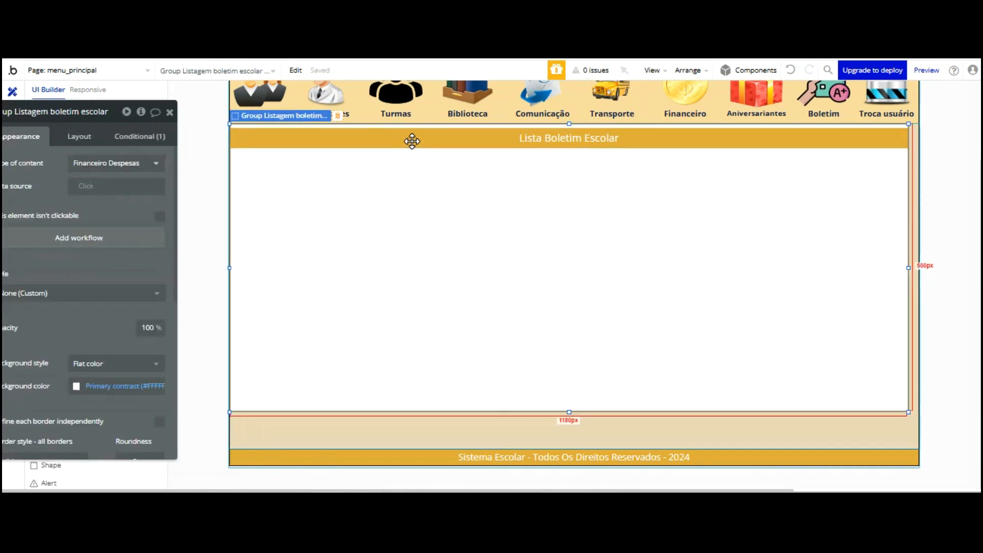
{"action": "key", "text": "shift+Right"}
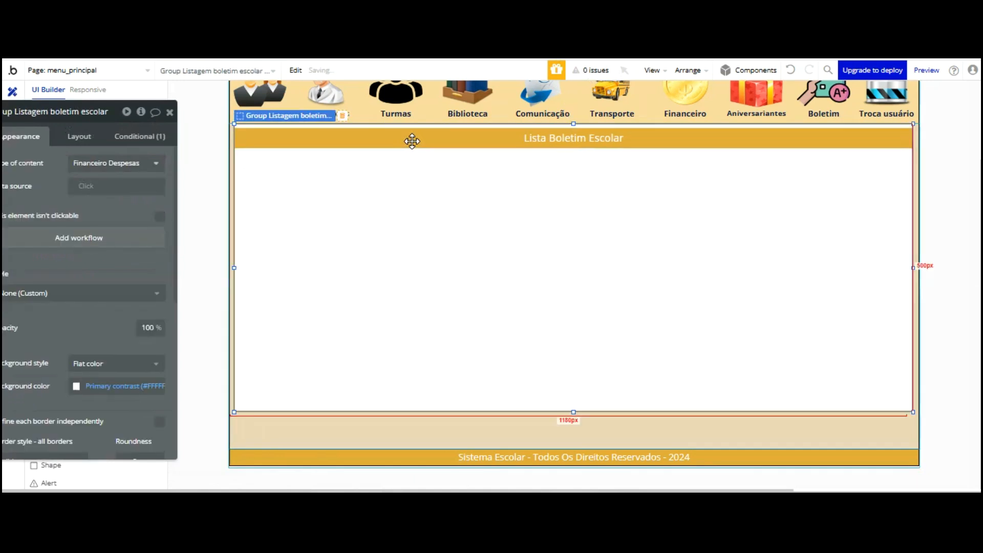
{"action": "key", "text": "shift+Down"}
{"action": "key", "text": "shift+Down"}
{"action": "key", "text": "shift+Down"}
{"action": "key", "text": "shift+Down"}
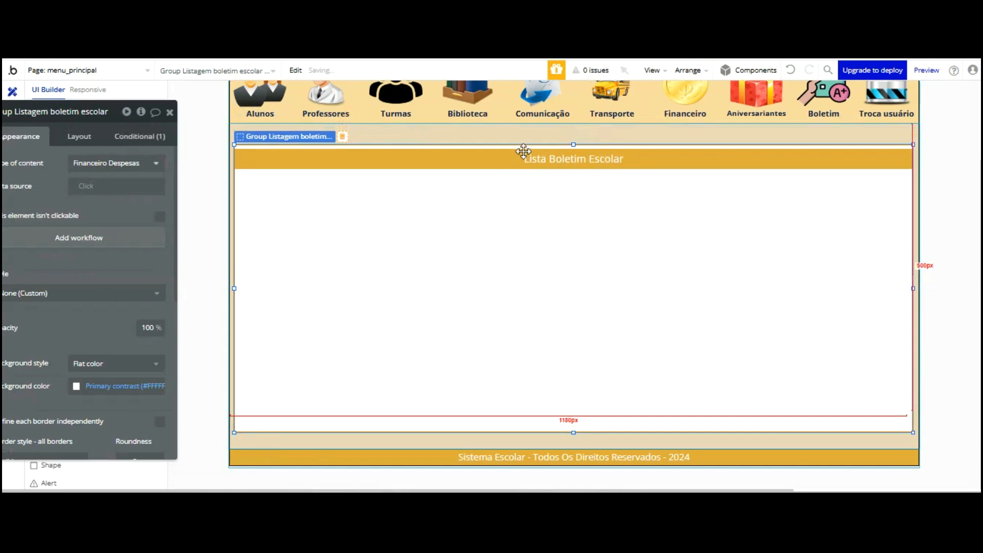
{"action": "key", "text": "shift+Up"}
{"action": "key", "text": "shift+Up"}
{"action": "key", "text": "Up"}
{"action": "key", "text": "Up"}
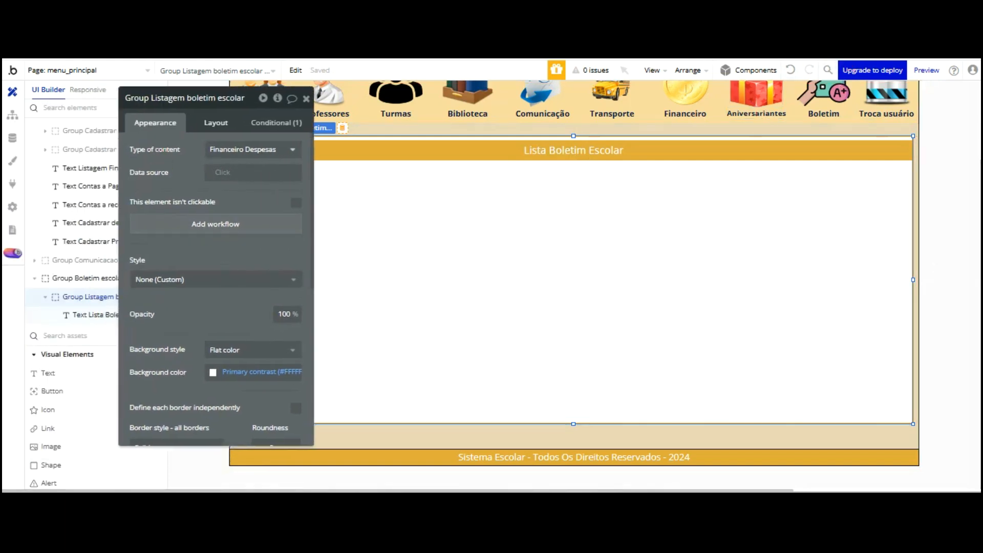
{"action": "left_click", "coordinate": [211, 124]}
{"action": "key", "text": "Tab"}
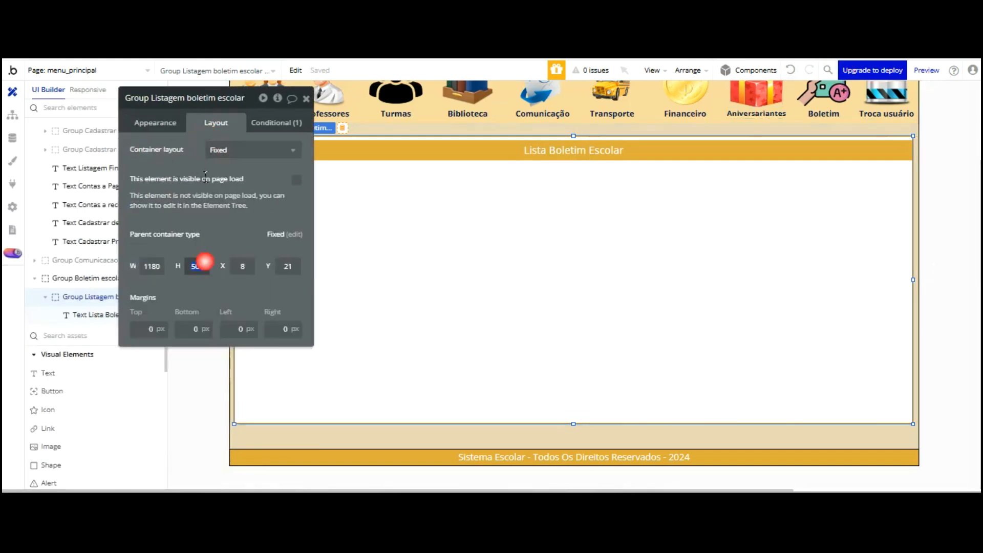
{"action": "type", "text": "525"}
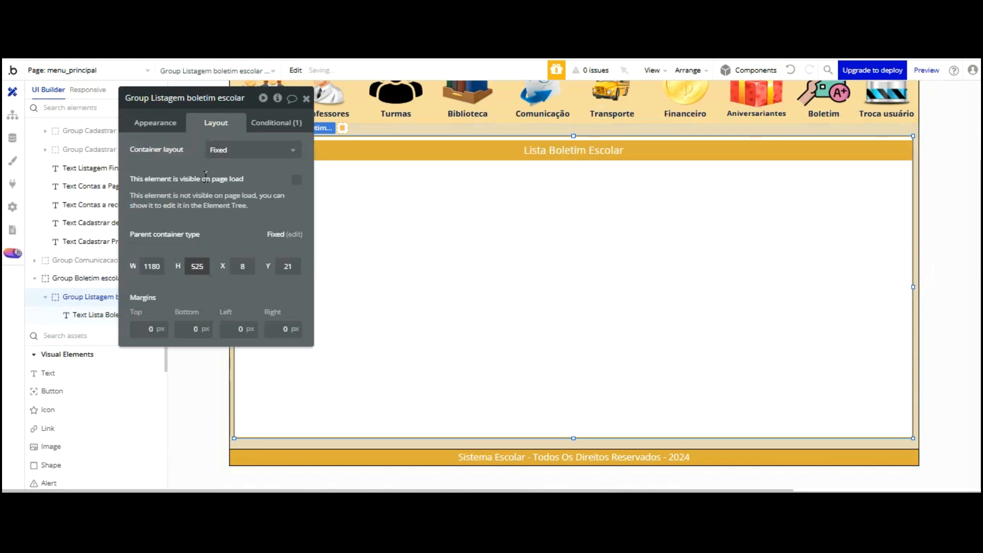
{"action": "left_click_drag", "start_coordinate": [271, 97], "coordinate": [181, 50]}
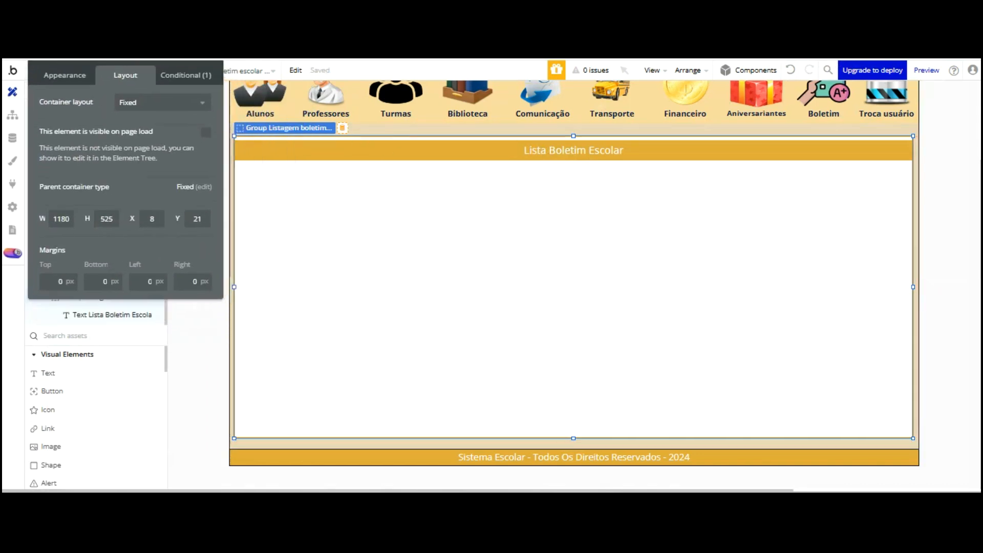
{"action": "left_click_drag", "start_coordinate": [148, 291], "coordinate": [134, 285]}
{"action": "scroll", "coordinate": [93, 338], "scroll_direction": "down", "scroll_amount": 3}
{"action": "scroll", "coordinate": [92, 359], "scroll_direction": "down", "scroll_amount": 5}
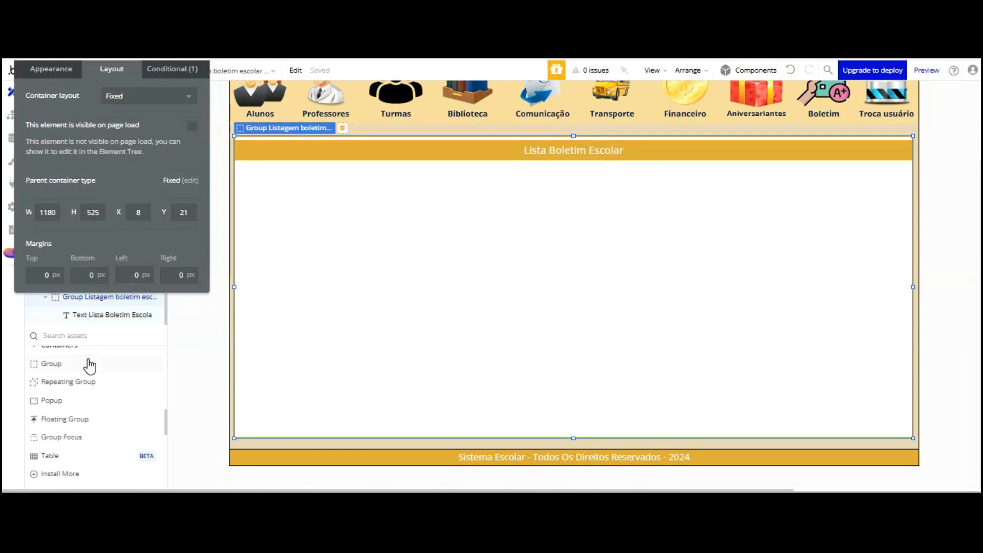
{"action": "left_click", "coordinate": [68, 381]}
Draw a repeating group in the Boletim panel at X 10 with Fixed cell layout and no fixed rows
{"action": "mouse_move", "coordinate": [238, 177]}
{"action": "left_mouse_down"}
{"action": "mouse_move", "coordinate": [266, 156]}
{"action": "mouse_move", "coordinate": [665, 248]}
{"action": "mouse_move", "coordinate": [825, 290]}
{"action": "mouse_move", "coordinate": [902, 342]}
{"action": "left_mouse_up"}
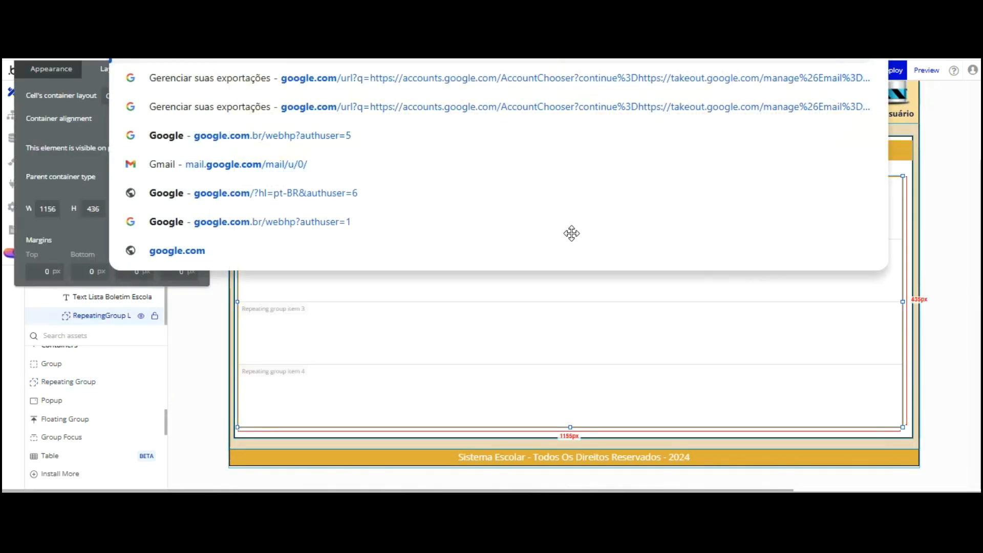
{"action": "left_click", "coordinate": [566, 233]}
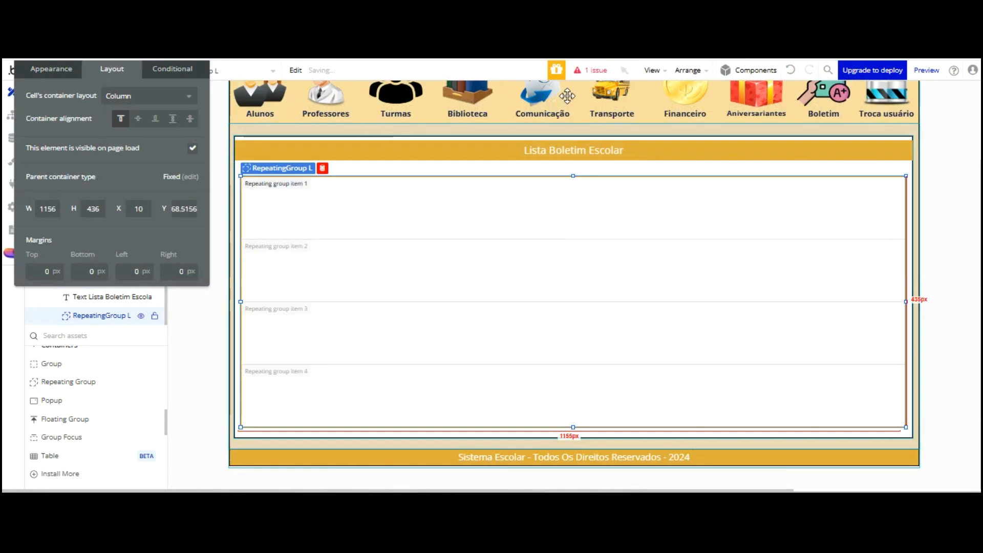
{"action": "left_click_drag", "start_coordinate": [573, 92], "coordinate": [573, 97]}
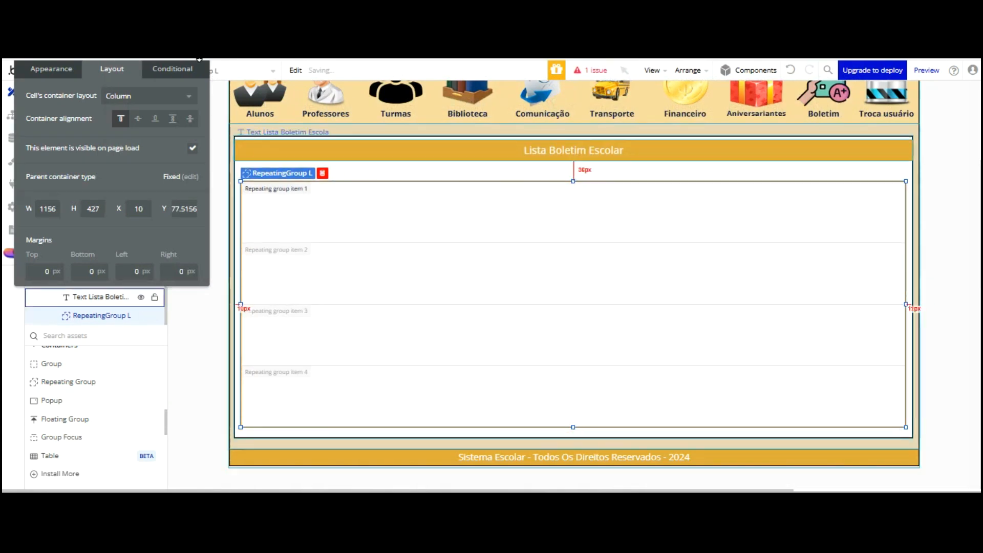
{"action": "left_click", "coordinate": [131, 96]}
{"action": "left_click", "coordinate": [126, 128]}
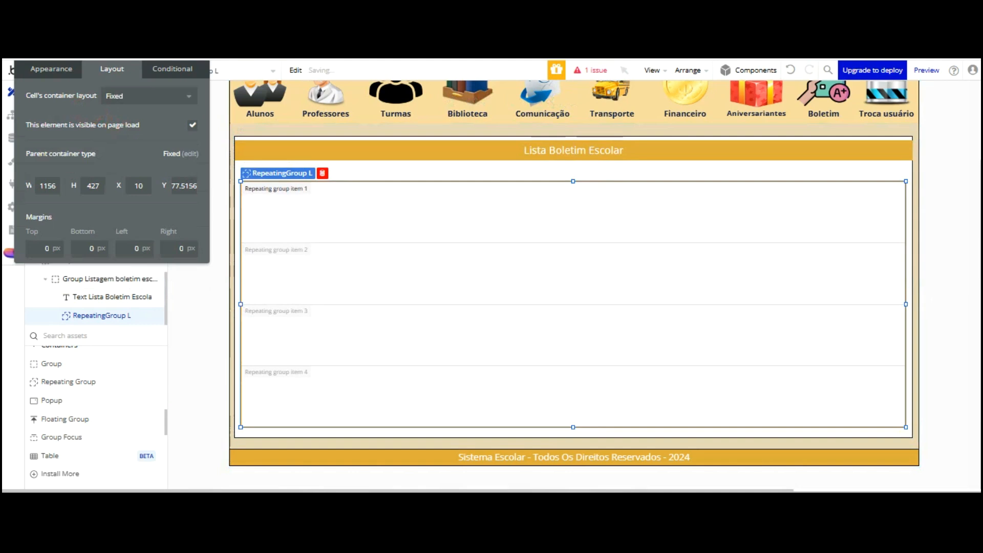
{"action": "left_click", "coordinate": [62, 71]}
{"action": "left_click_drag", "start_coordinate": [135, 79], "coordinate": [124, 112]}
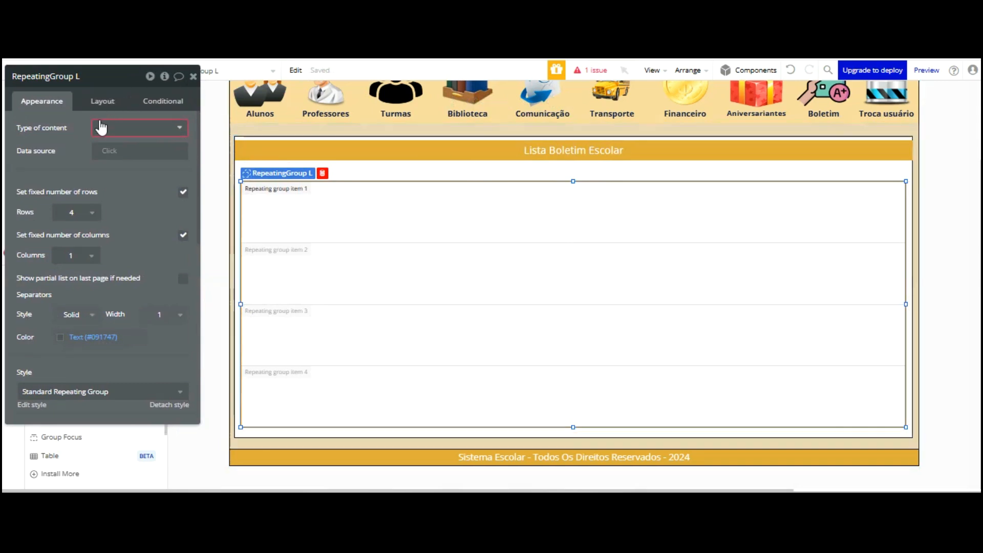
{"action": "left_click", "coordinate": [180, 190]}
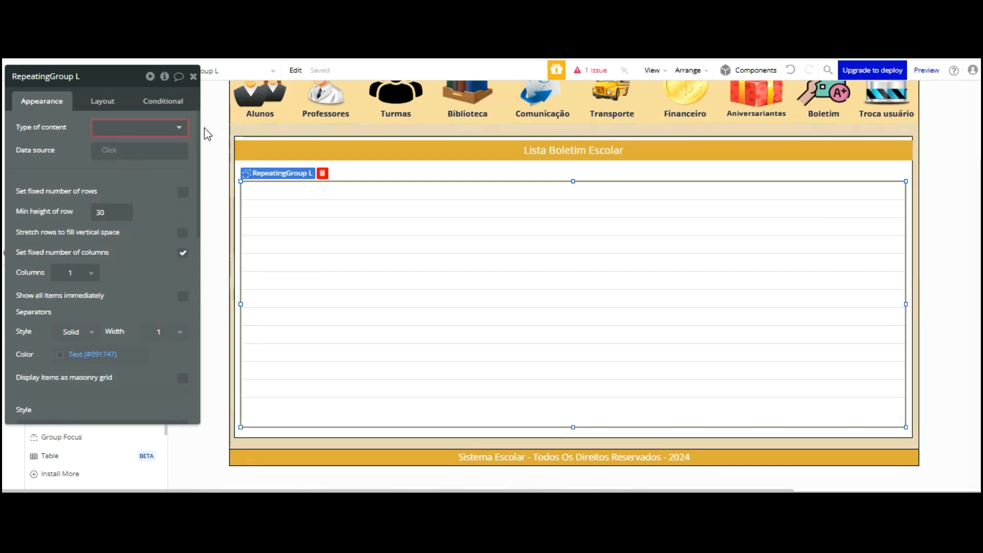
Set the repeating group's content type to Boletim escolar and lower its top edge
{"action": "left_click", "coordinate": [145, 127]}
{"action": "scroll", "coordinate": [153, 154], "scroll_direction": "down", "scroll_amount": 10}
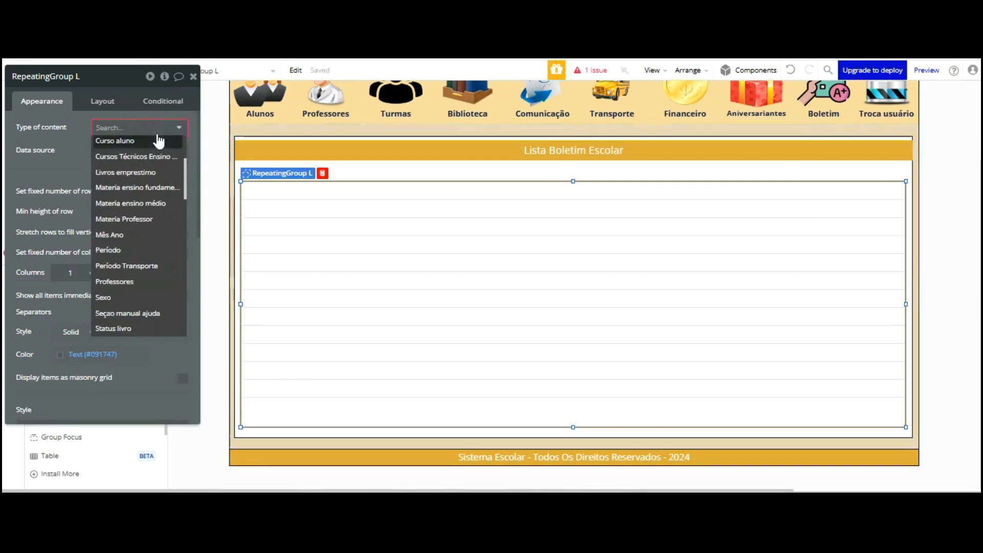
{"action": "key", "text": "Down"}
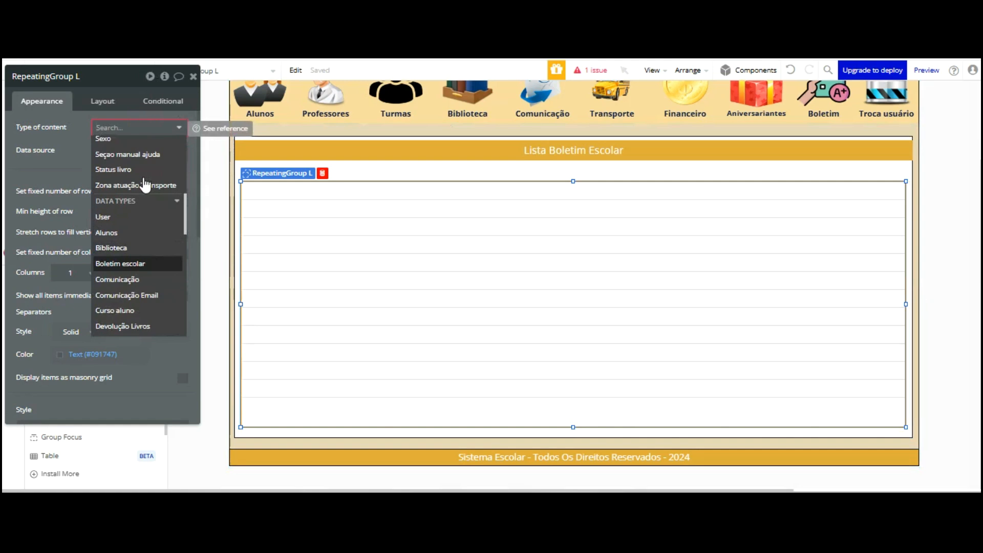
{"action": "key", "text": "Return"}
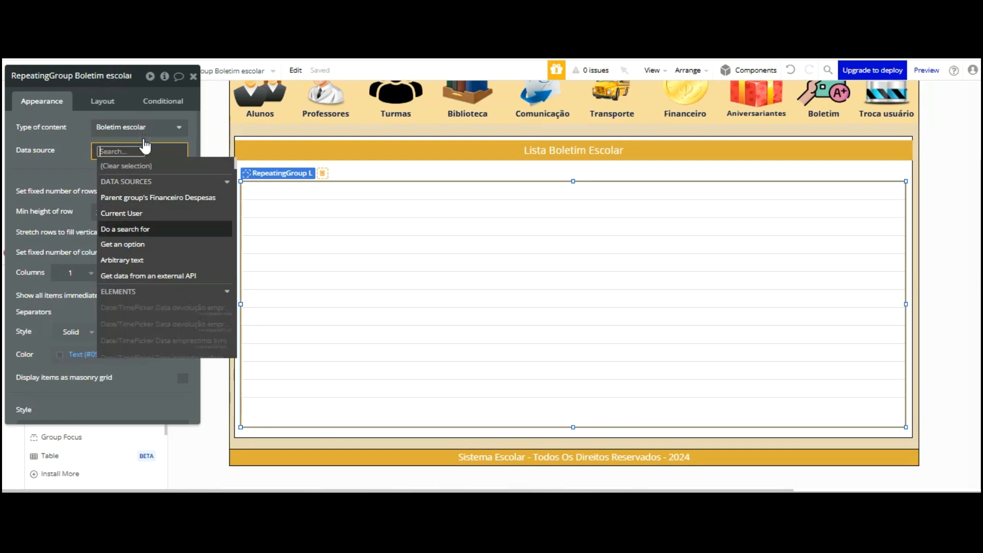
{"action": "left_click", "coordinate": [79, 83]}
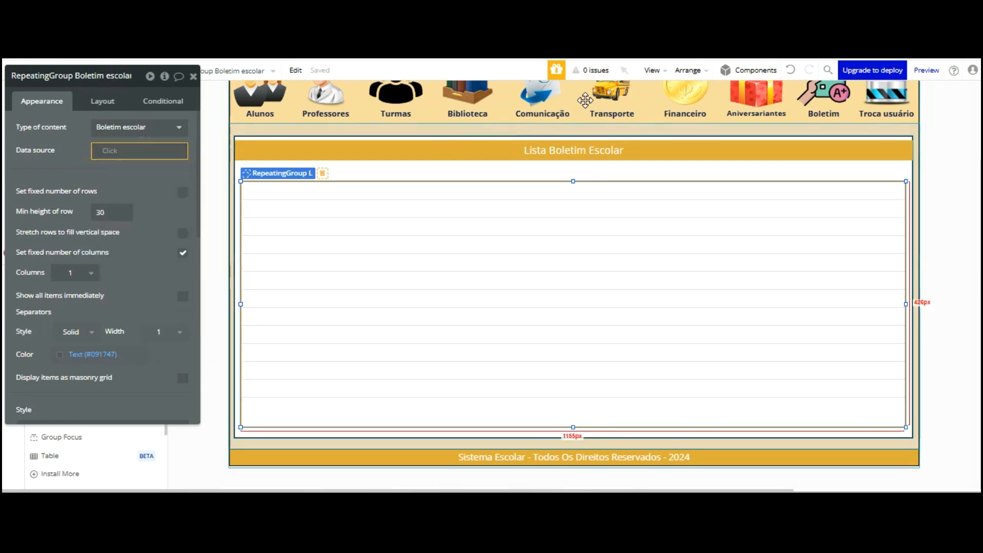
{"action": "left_click_drag", "start_coordinate": [571, 96], "coordinate": [571, 107]}
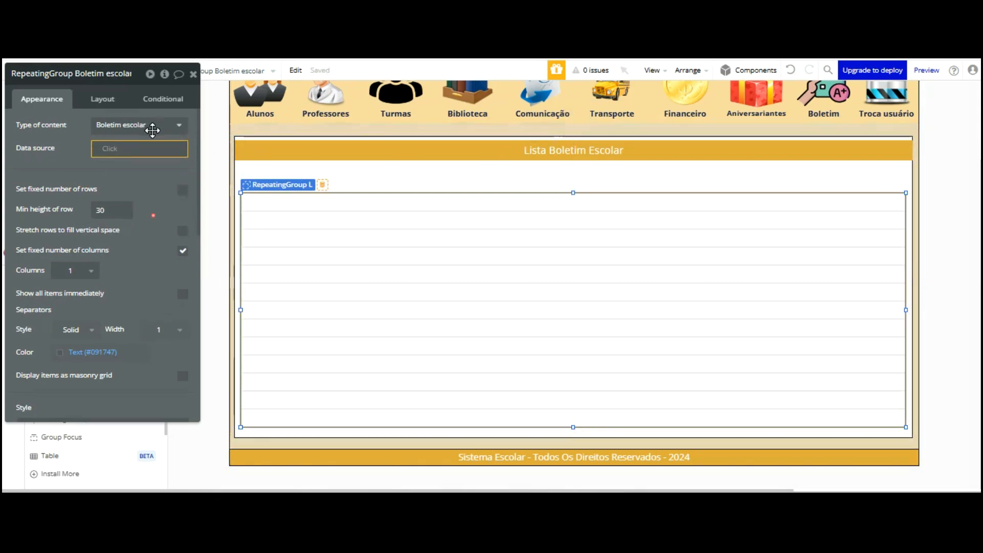
{"action": "left_click_drag", "start_coordinate": [153, 130], "coordinate": [890, 189]}
{"action": "scroll", "coordinate": [82, 334], "scroll_direction": "up", "scroll_amount": 3}
{"action": "scroll", "coordinate": [82, 334], "scroll_direction": "up", "scroll_amount": 3}
{"action": "scroll", "coordinate": [83, 334], "scroll_direction": "up", "scroll_amount": 2}
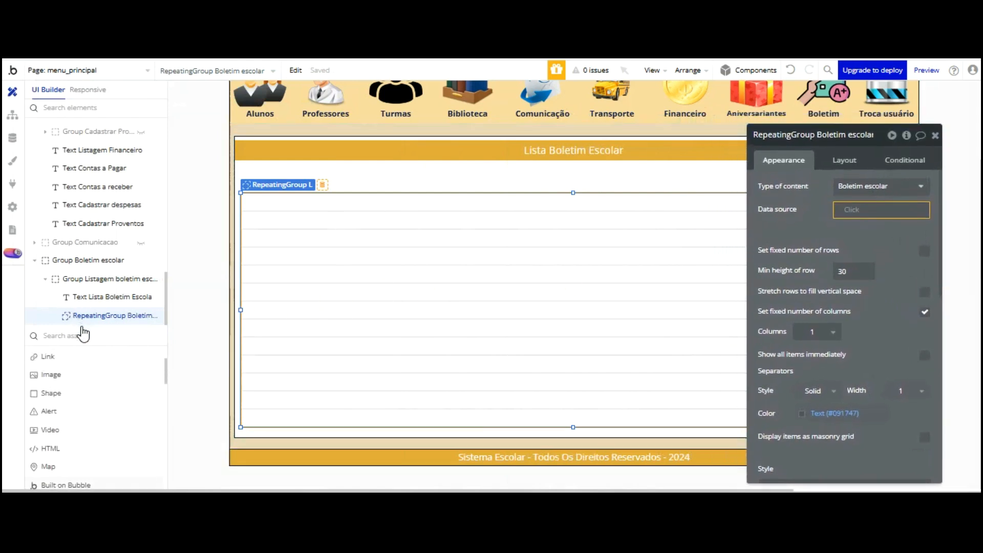
{"action": "scroll", "coordinate": [83, 334], "scroll_direction": "up", "scroll_amount": 2}
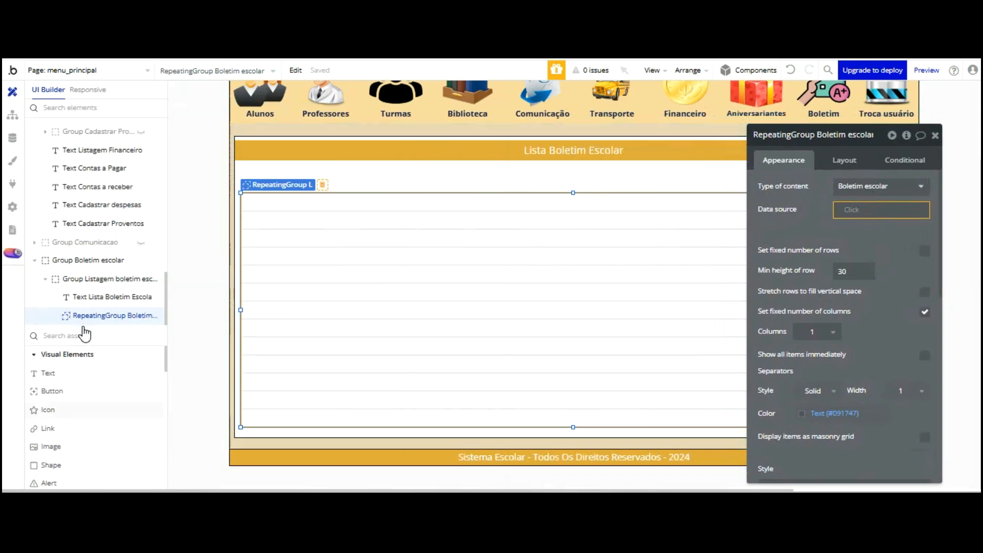
{"action": "scroll", "coordinate": [84, 334], "scroll_direction": "down", "scroll_amount": 4}
{"action": "scroll", "coordinate": [87, 334], "scroll_direction": "down", "scroll_amount": 1}
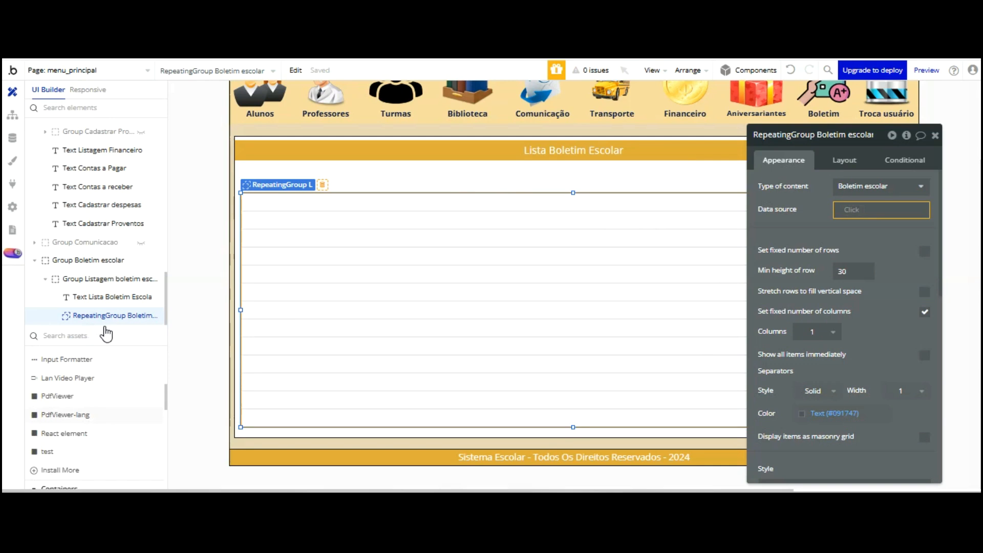
{"action": "scroll", "coordinate": [106, 334], "scroll_direction": "down", "scroll_amount": 1}
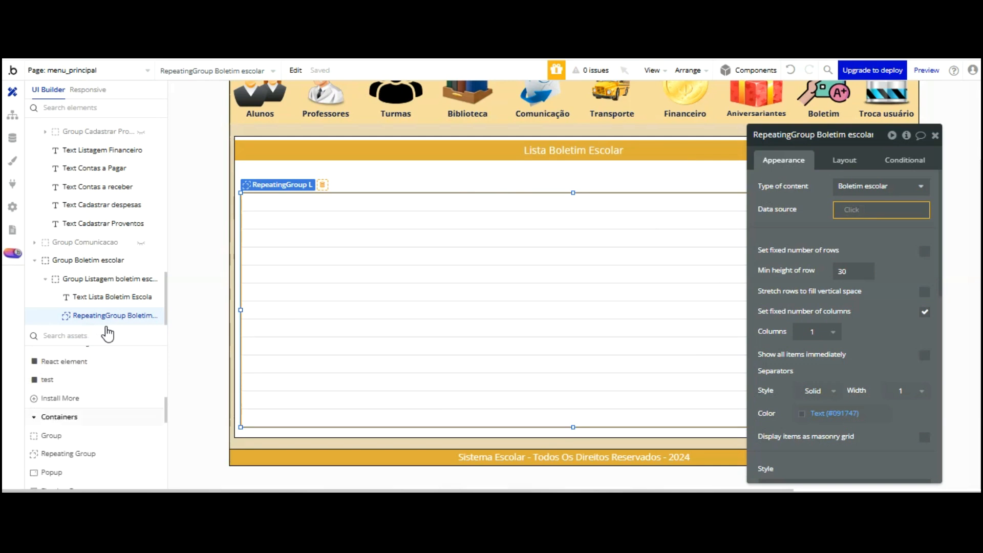
{"action": "scroll", "coordinate": [107, 334], "scroll_direction": "down", "scroll_amount": 2}
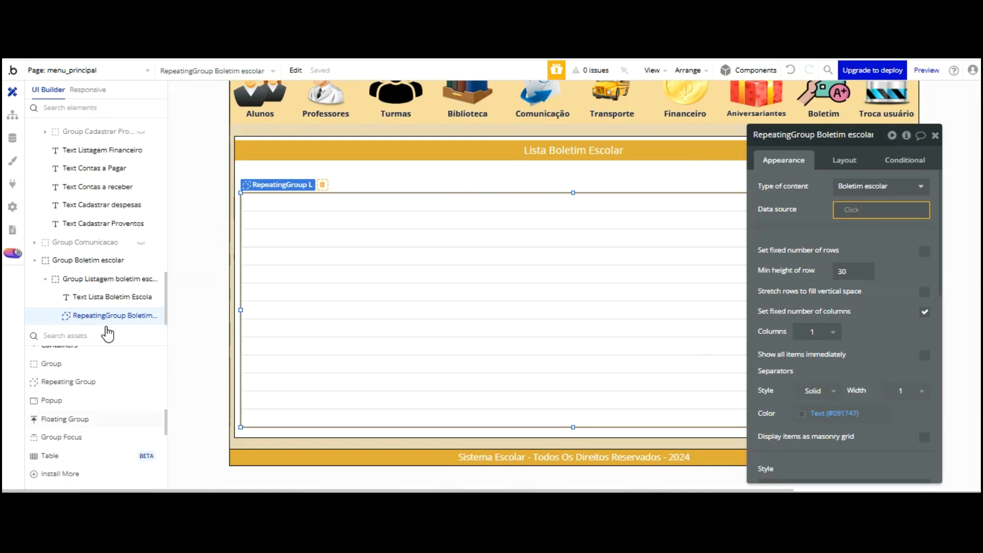
{"action": "scroll", "coordinate": [107, 334], "scroll_direction": "down", "scroll_amount": 1}
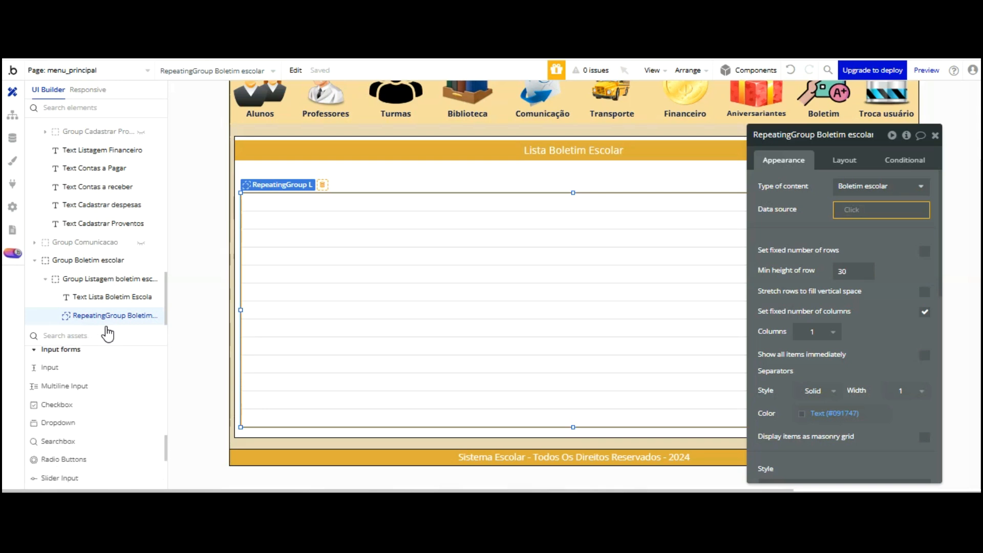
Add a search box across the top of the Boletim list, 40 px tall and 1156 px wide
{"action": "left_click", "coordinate": [81, 440]}
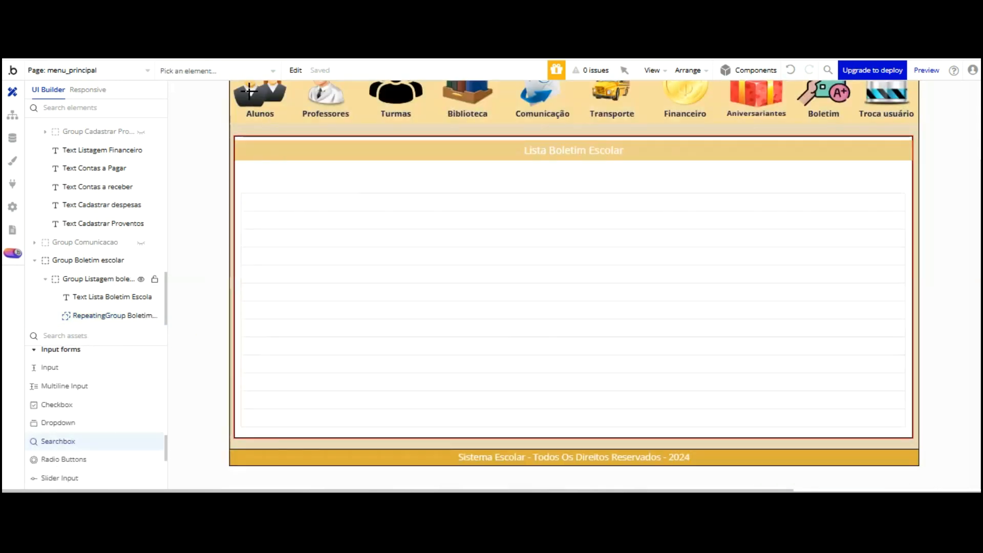
{"action": "left_click", "coordinate": [247, 171]}
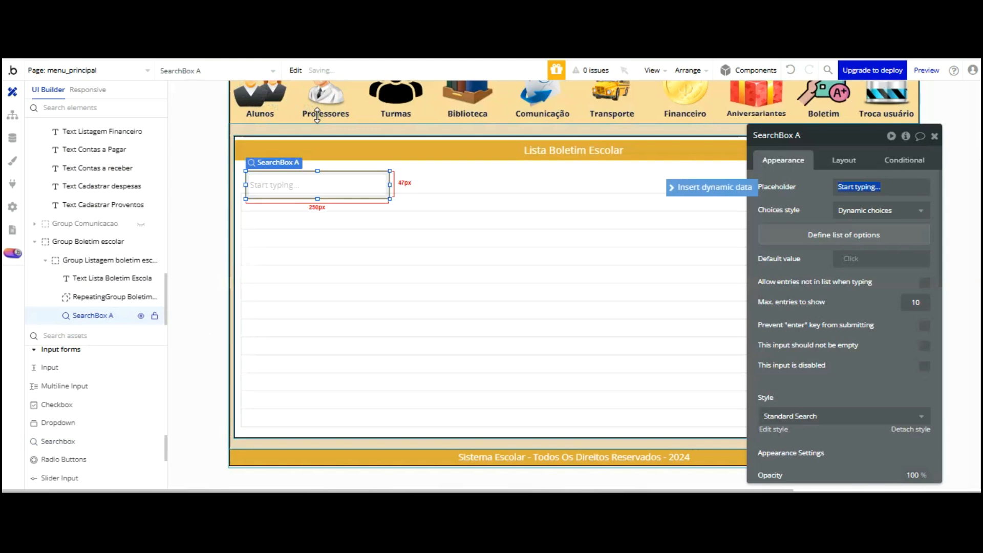
{"action": "left_click", "coordinate": [840, 159]}
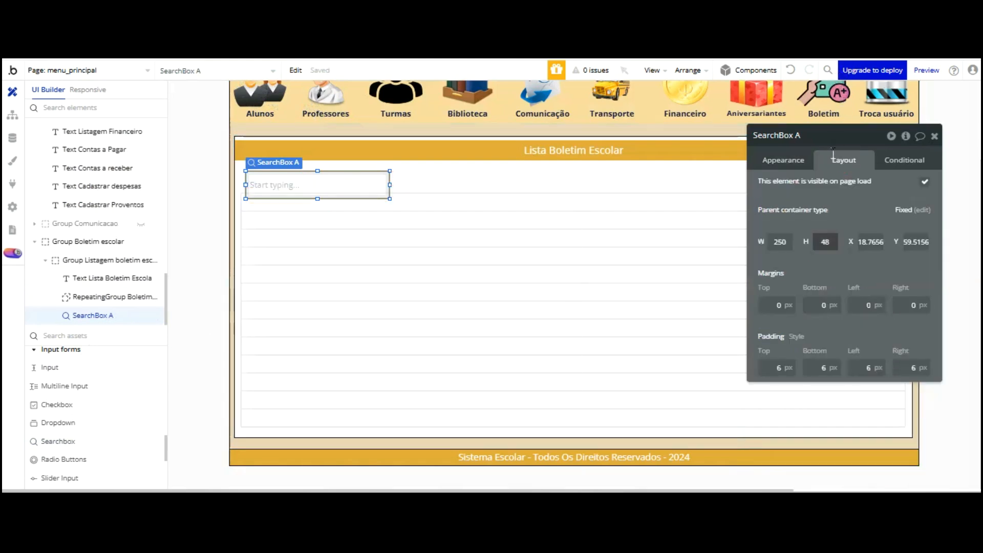
{"action": "key", "text": "BackSpace"}
{"action": "type", "text": "0"}
{"action": "left_click", "coordinate": [785, 263]}
{"action": "left_click_drag", "start_coordinate": [317, 182], "coordinate": [680, 177]}
{"action": "left_click_drag", "start_coordinate": [877, 135], "coordinate": [721, 259]}
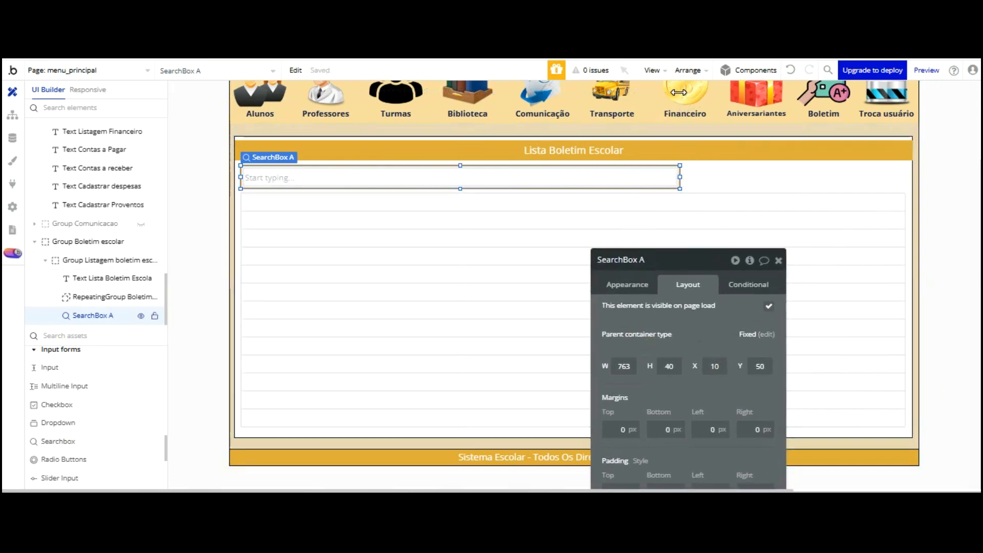
{"action": "left_click_drag", "start_coordinate": [678, 92], "coordinate": [907, 87]}
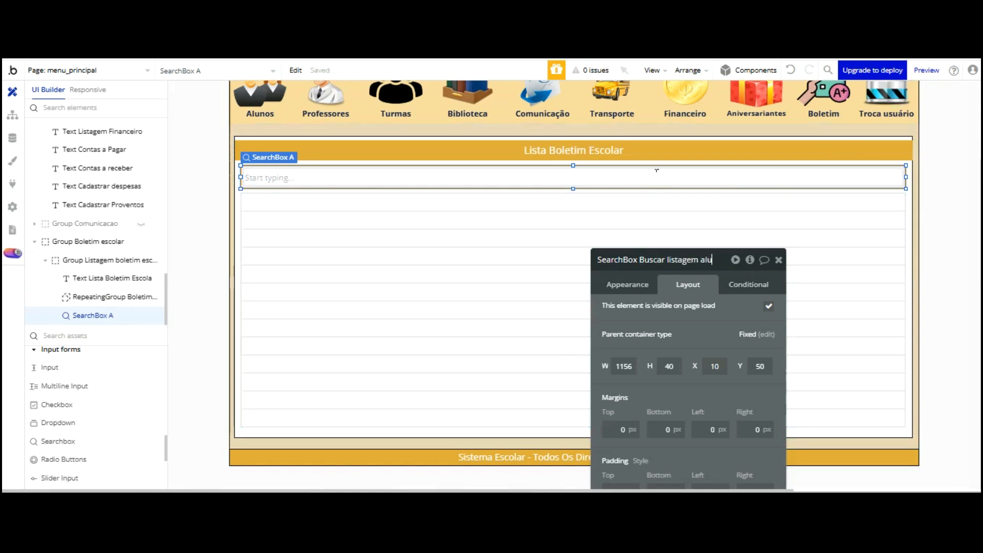
Rename the search box 'Buscar listagem aluno boletim escolar - Menu principal'
{"action": "type", "text": "boletim escolar -"}
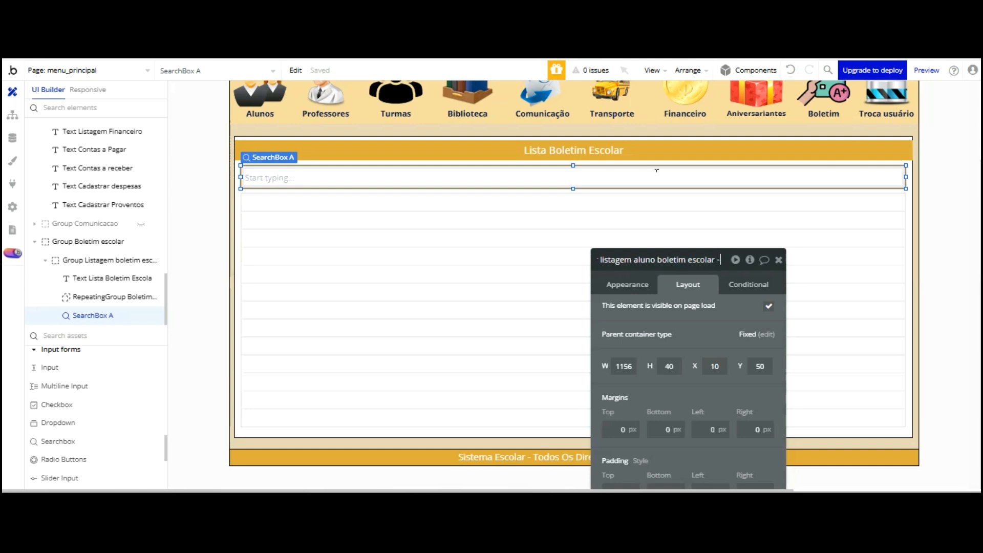
{"action": "type", "text": " Menu principap"}
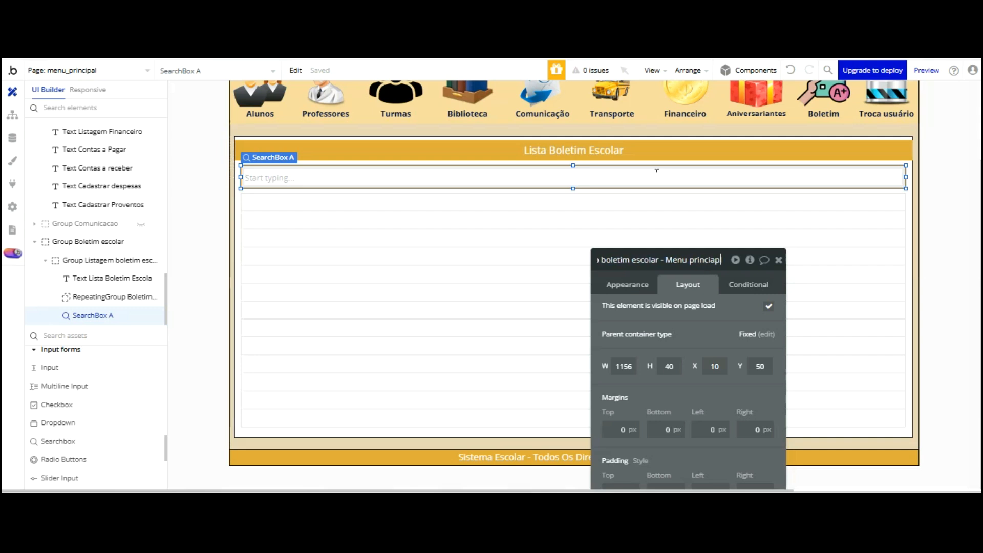
{"action": "key", "text": "BackSpace"}
{"action": "key", "text": "BackSpace"}
{"action": "key", "text": "BackSpace"}
{"action": "type", "text": "ipa"}
{"action": "left_click", "coordinate": [698, 320]}
{"action": "left_click", "coordinate": [629, 284]}
{"action": "left_click", "coordinate": [676, 264]}
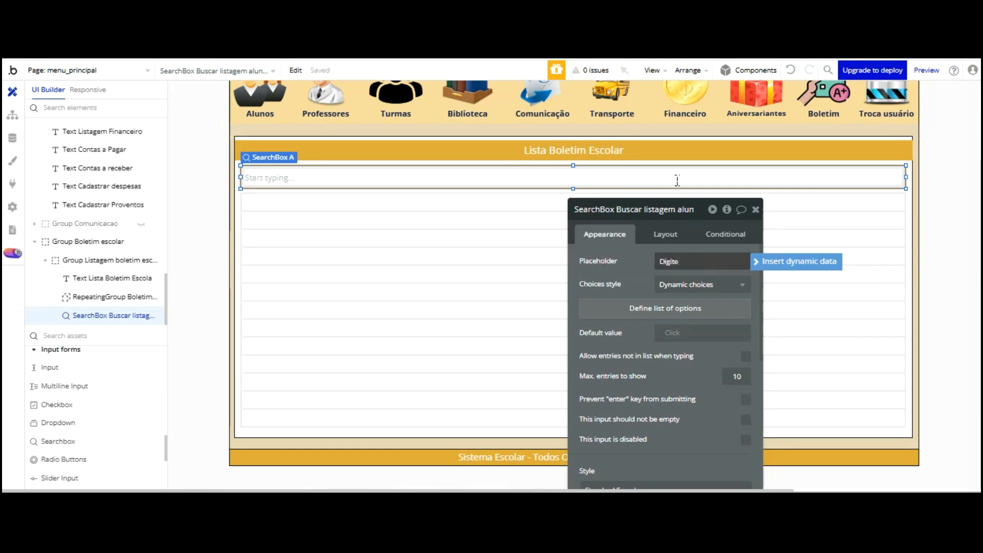
Set the placeholder to 'Digite o nome do aluno' and take dynamic choices from Alunos
{"action": "type", "text": "me do aluno"}
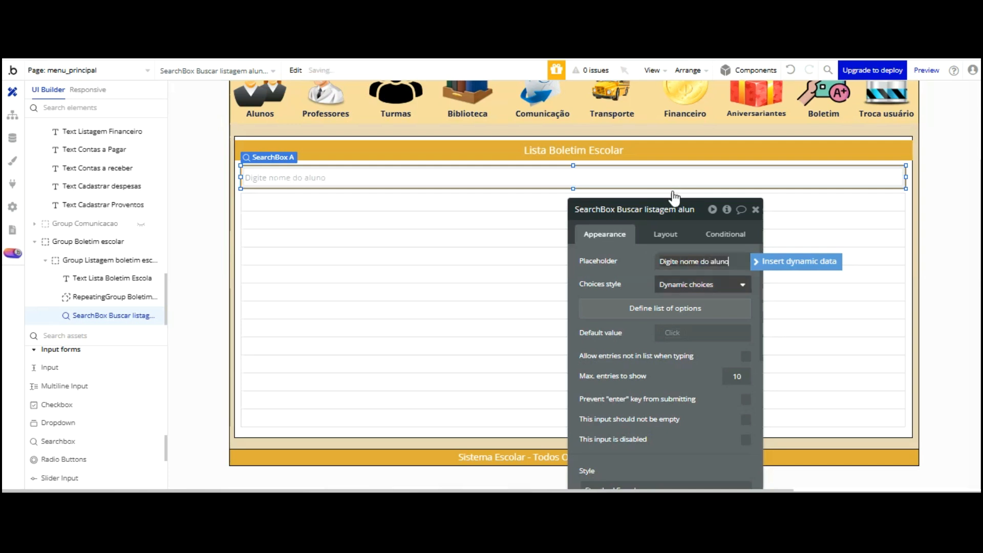
{"action": "left_click", "coordinate": [680, 260]}
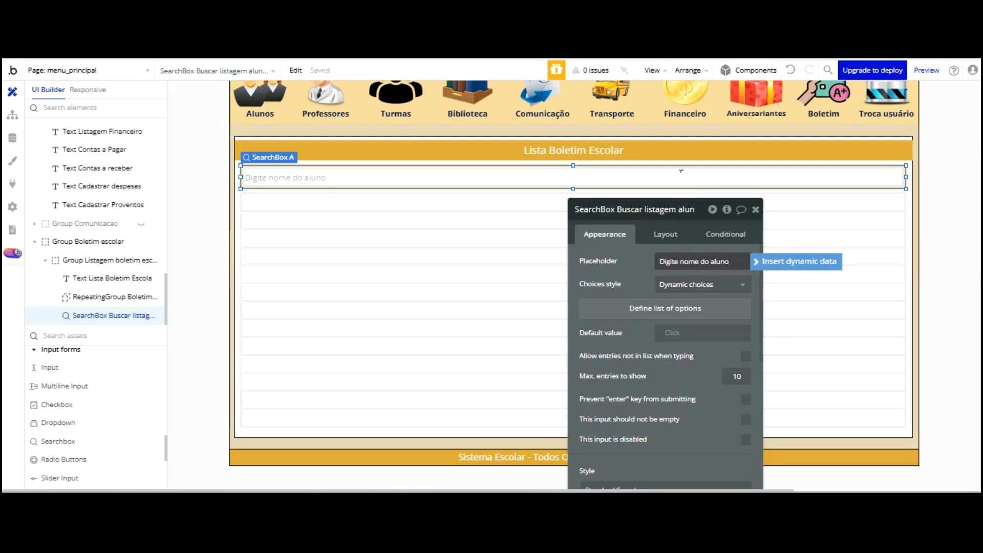
{"action": "left_click", "coordinate": [639, 262]}
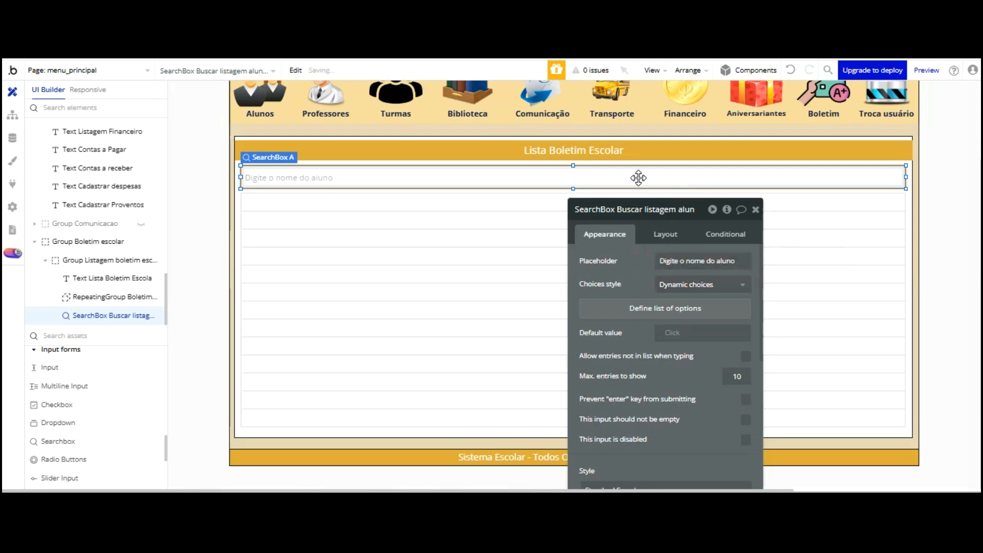
{"action": "left_click", "coordinate": [686, 284]}
{"action": "left_click", "coordinate": [649, 274]}
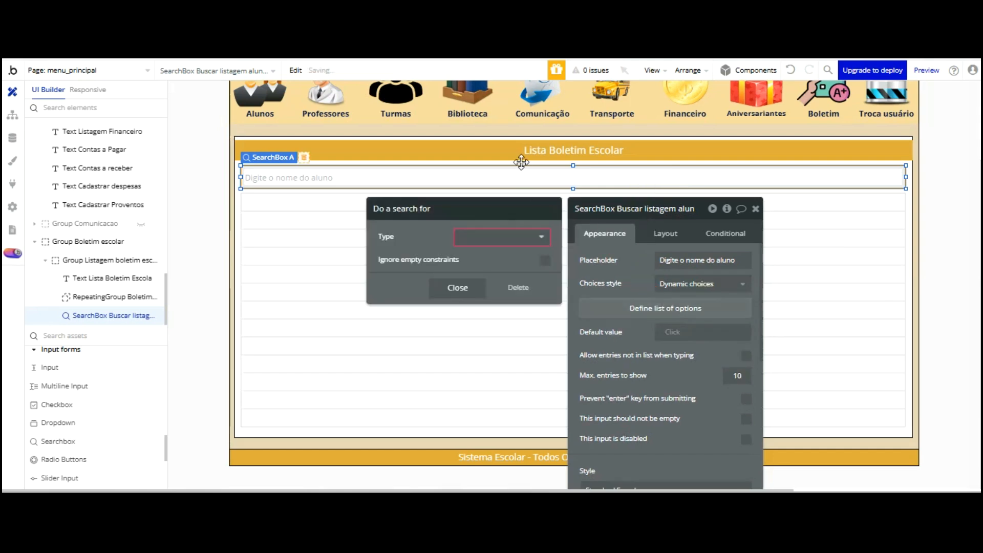
{"action": "left_click", "coordinate": [511, 236]}
{"action": "left_click", "coordinate": [507, 283]}
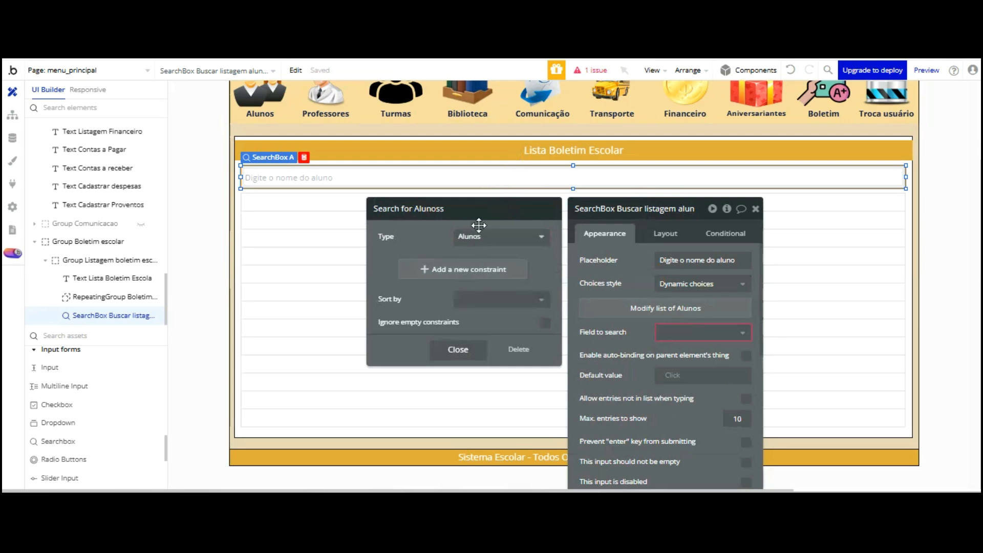
{"action": "left_click", "coordinate": [487, 300]}
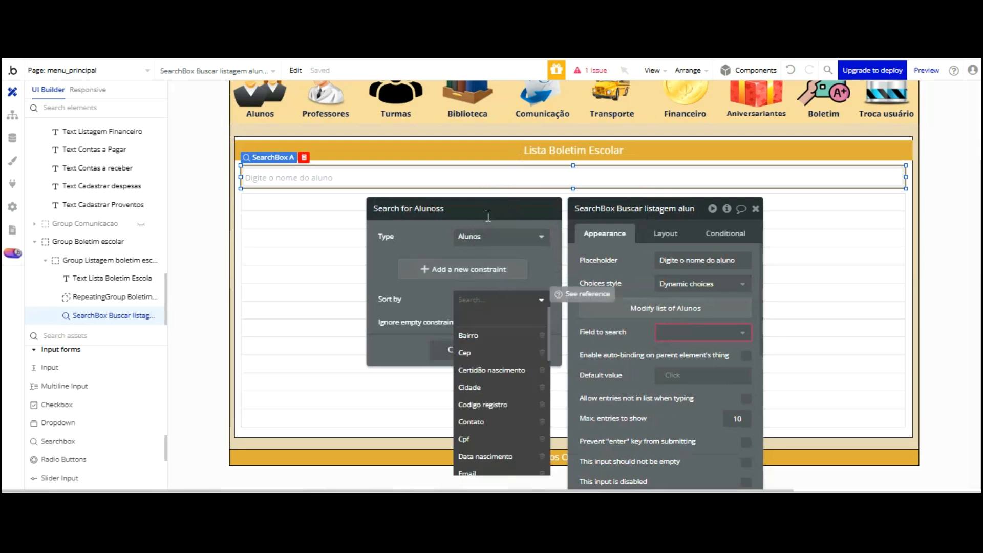
{"action": "left_click", "coordinate": [441, 209]}
{"action": "left_click", "coordinate": [458, 349]}
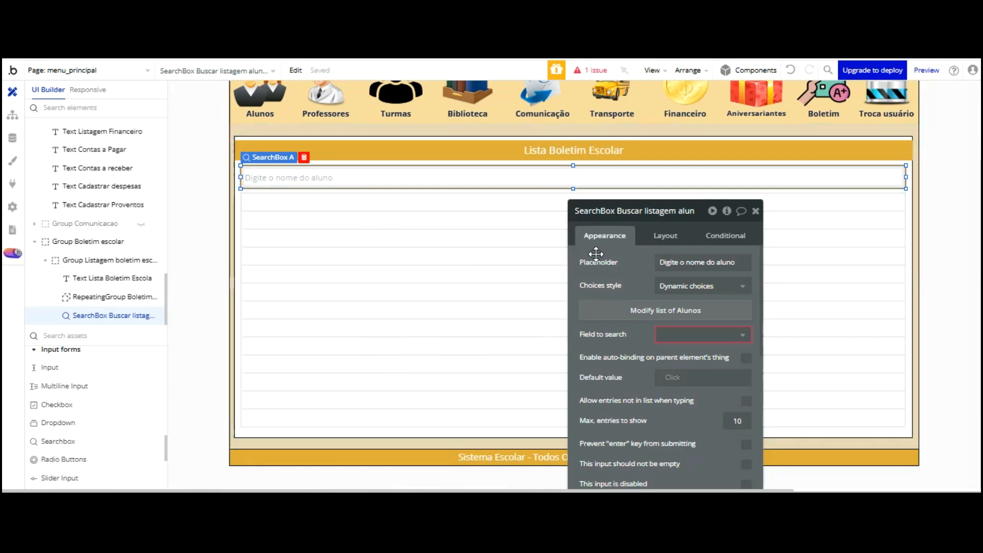
Search Alunos on the Nome aluno field and allow entries not in the list
{"action": "left_click", "coordinate": [703, 334]}
{"action": "key", "text": "Down"}
{"action": "key", "text": "Down"}
{"action": "key", "text": "Down"}
{"action": "key", "text": "Down"}
{"action": "key", "text": "Down"}
{"action": "key", "text": "Down"}
{"action": "key", "text": "Down"}
{"action": "key", "text": "Down"}
{"action": "key", "text": "Down"}
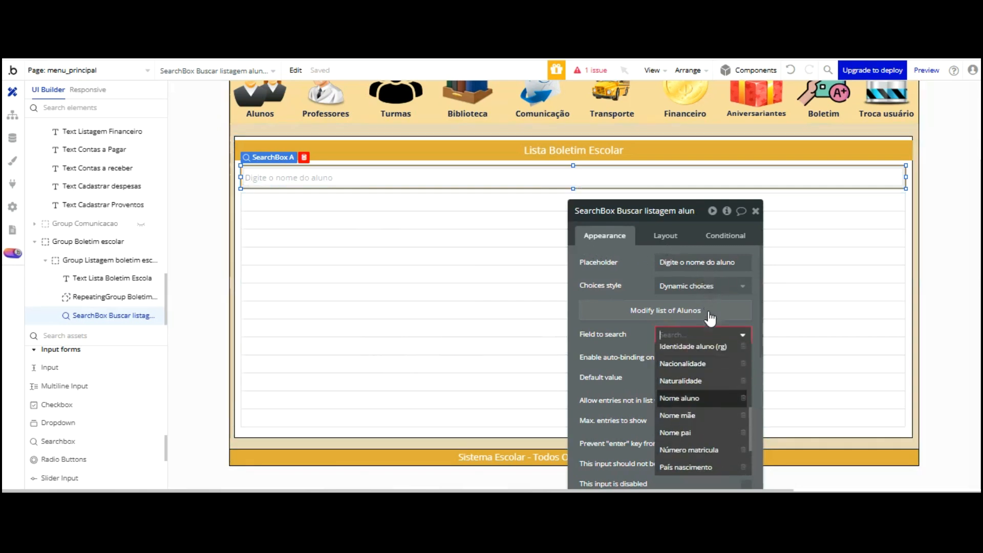
{"action": "left_click", "coordinate": [706, 398]}
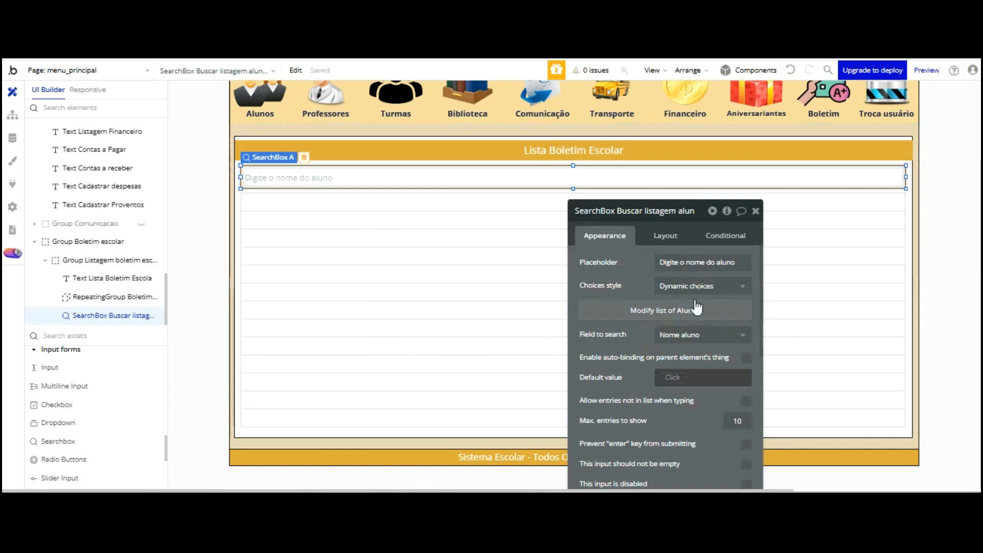
{"action": "left_click_drag", "start_coordinate": [680, 338], "coordinate": [656, 237]}
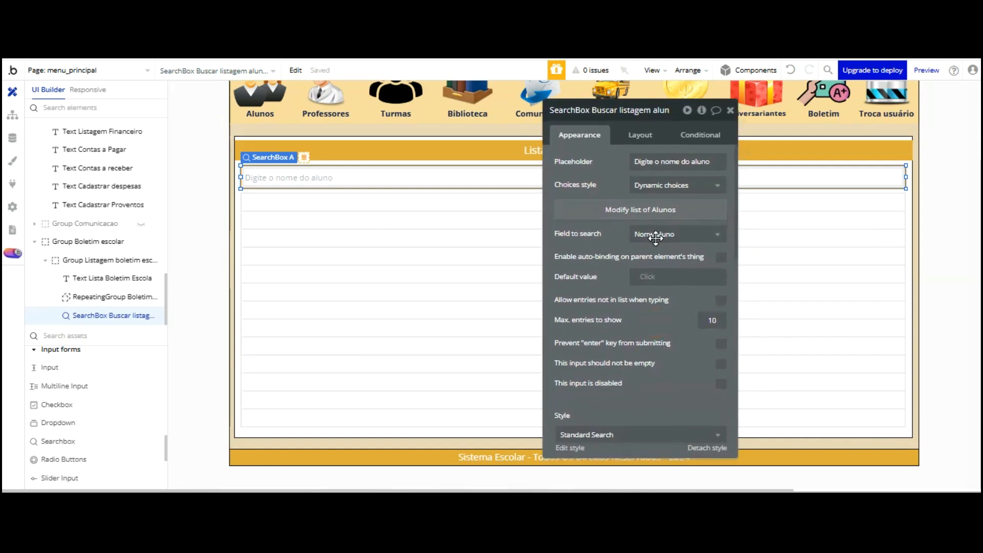
{"action": "left_click", "coordinate": [721, 300]}
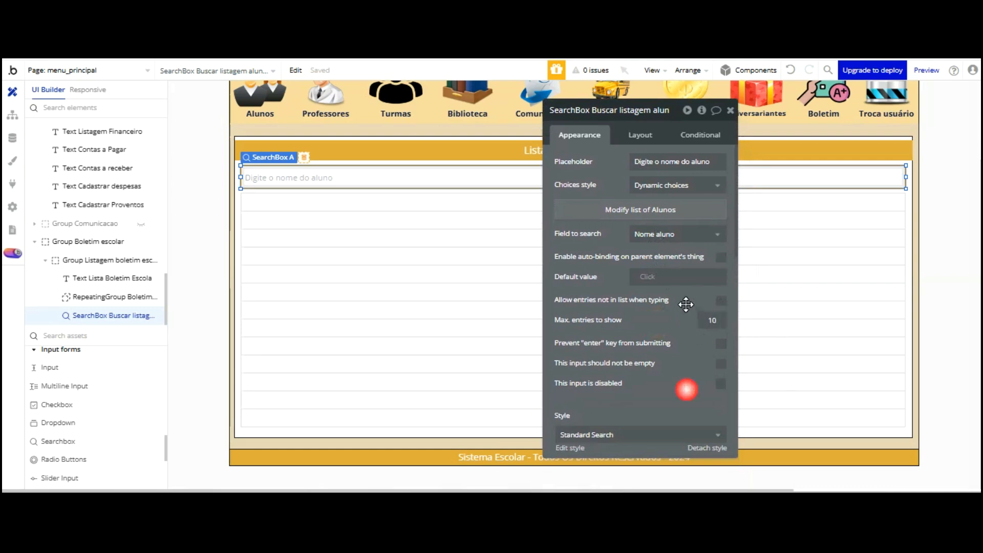
Set the search box's text colour to black #000000
{"action": "scroll", "coordinate": [685, 391], "scroll_direction": "down", "scroll_amount": 3}
{"action": "left_click", "coordinate": [853, 286]}
{"action": "left_click", "coordinate": [802, 180]}
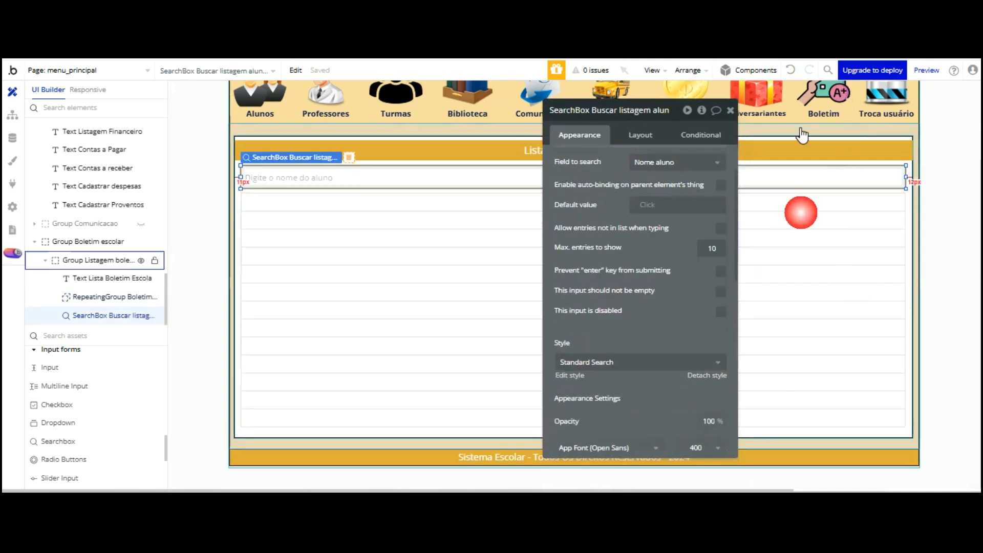
{"action": "scroll", "coordinate": [685, 233], "scroll_direction": "down", "scroll_amount": 3}
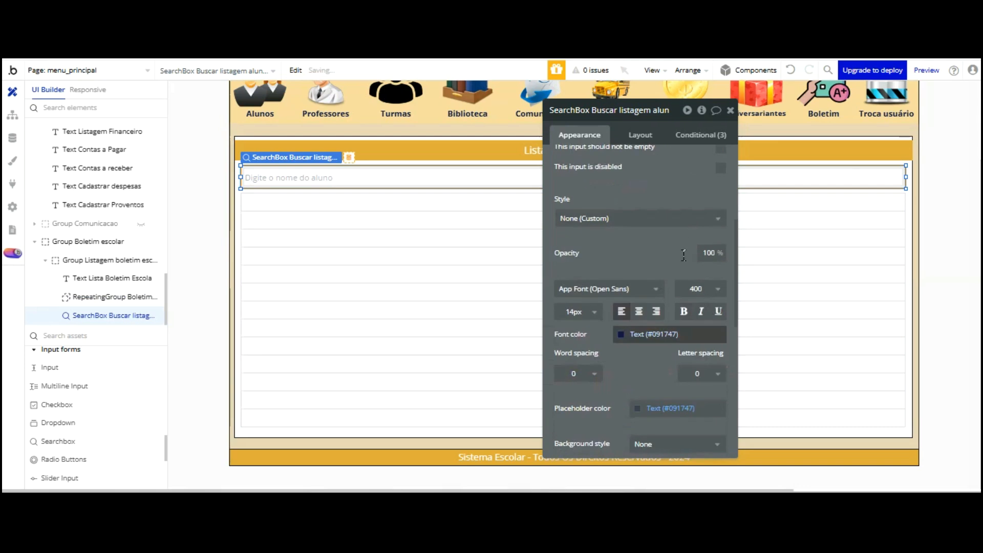
{"action": "left_click", "coordinate": [661, 333]}
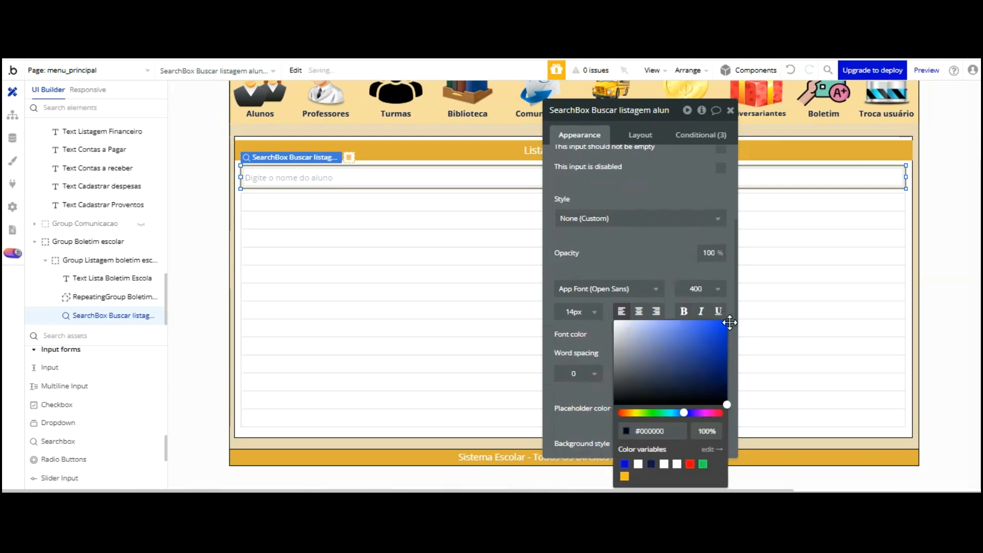
{"action": "left_click", "coordinate": [691, 341]}
Keep the search box's border roundness at 0 and its border style Solid
{"action": "scroll", "coordinate": [692, 260], "scroll_direction": "down", "scroll_amount": 3}
{"action": "left_click", "coordinate": [702, 374]}
{"action": "left_click", "coordinate": [695, 410]}
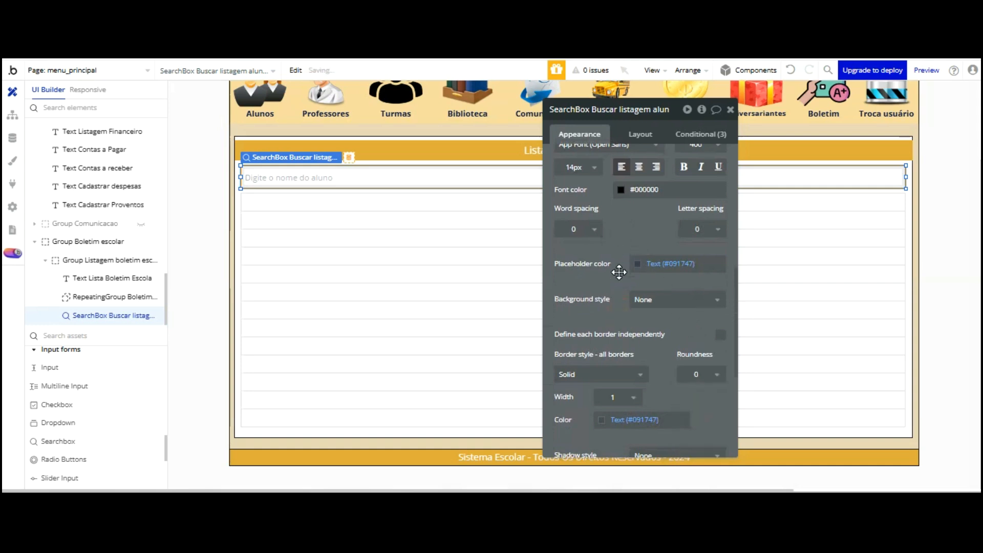
{"action": "left_click", "coordinate": [613, 375]}
{"action": "left_click", "coordinate": [644, 354]}
Set the search box's border colour to black #000000 with opacity 1
{"action": "scroll", "coordinate": [644, 353], "scroll_direction": "down", "scroll_amount": 3}
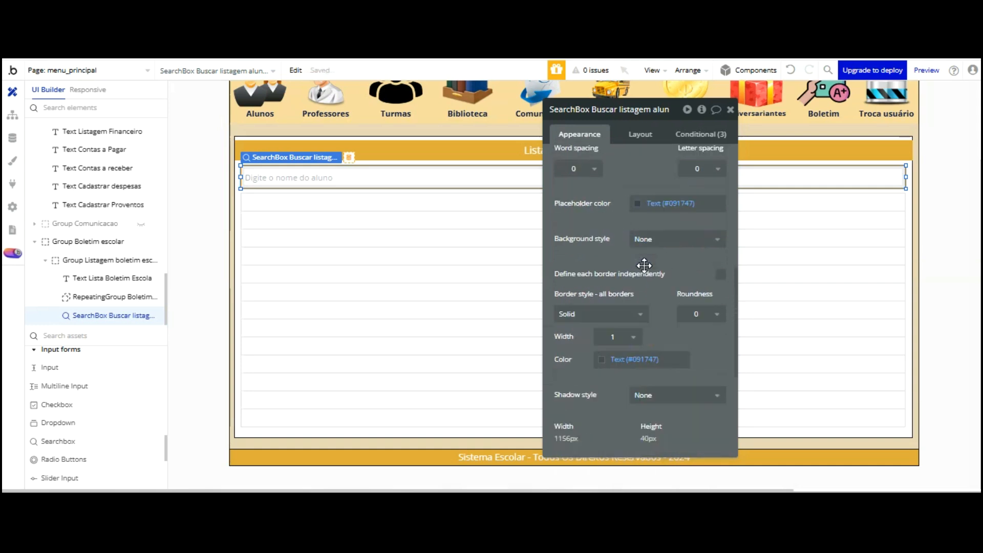
{"action": "left_click", "coordinate": [642, 276]}
{"action": "type", "text": "#000000"}
{"action": "left_click", "coordinate": [687, 397]}
{"action": "left_click", "coordinate": [687, 396]}
{"action": "type", "text": "1"}
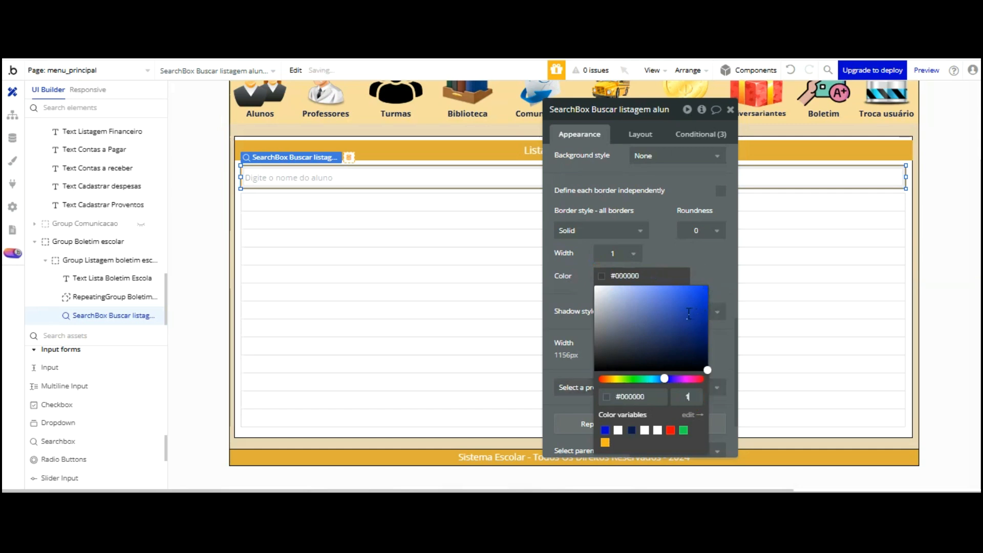
{"action": "left_click", "coordinate": [572, 217]}
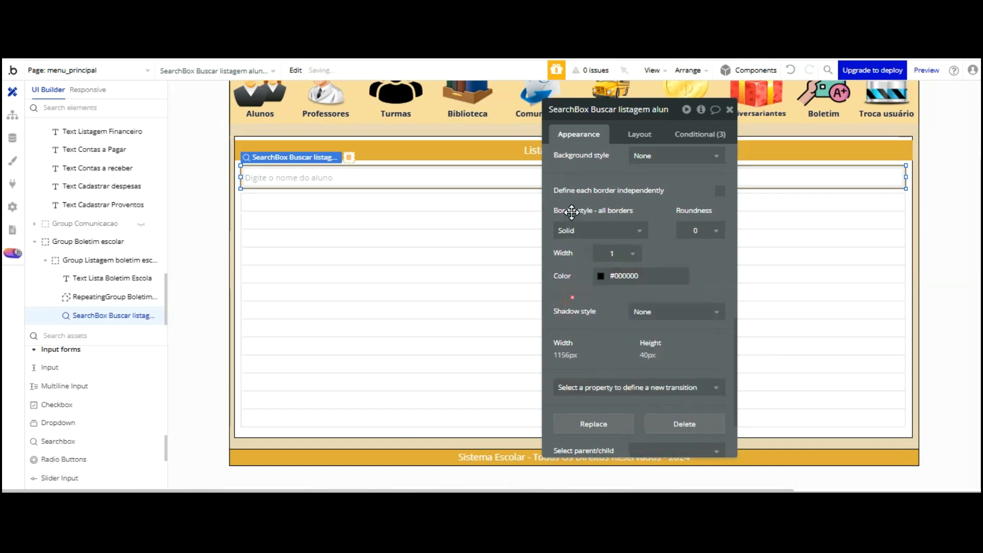
Move the property editor aside and show Group Listagem boletim escolar's visibility condition
{"action": "left_click", "coordinate": [616, 328]}
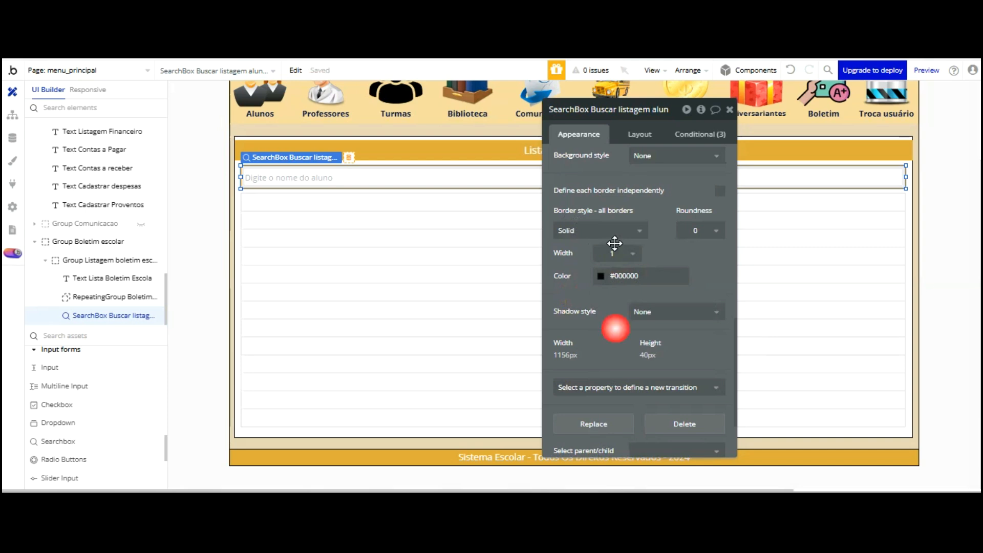
{"action": "left_click", "coordinate": [762, 250]}
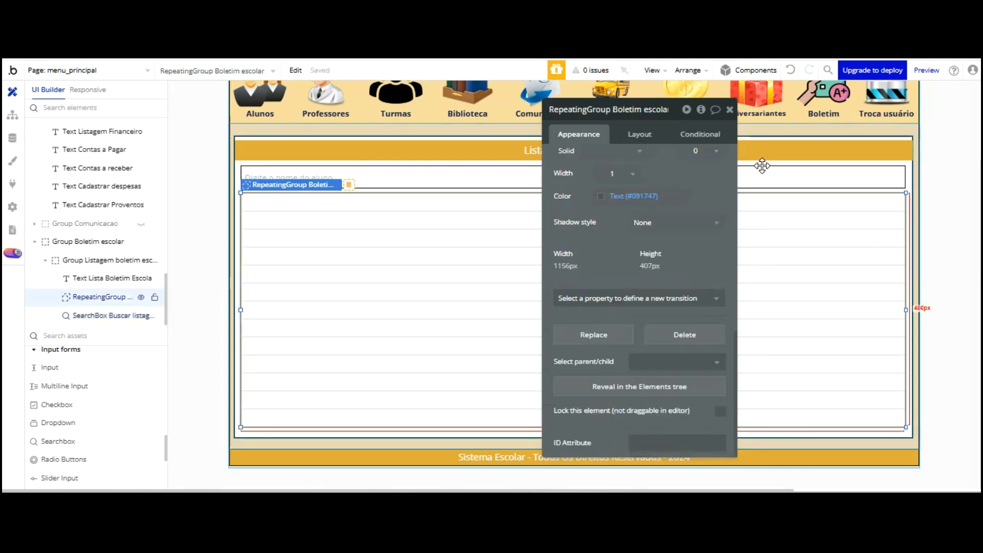
{"action": "left_click", "coordinate": [499, 235]}
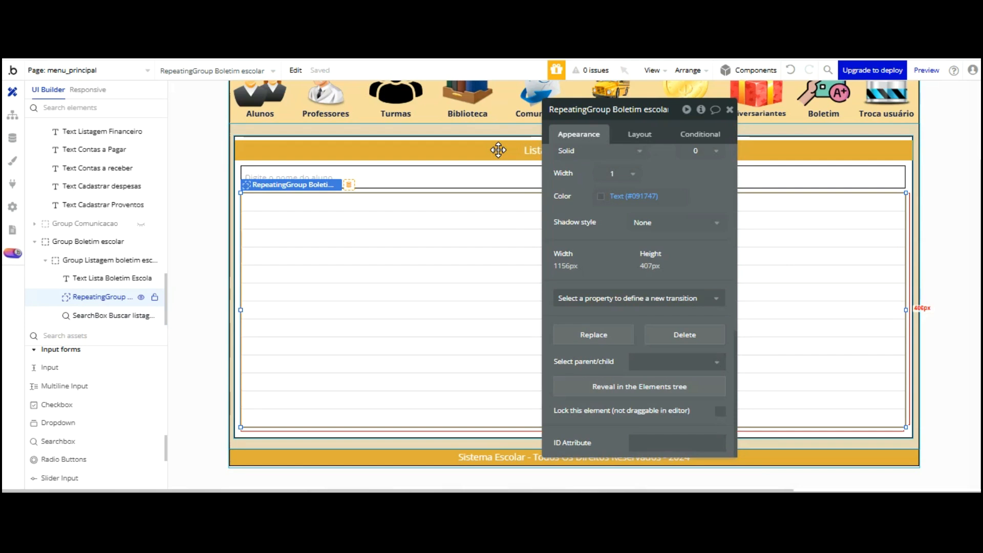
{"action": "left_click", "coordinate": [507, 180]}
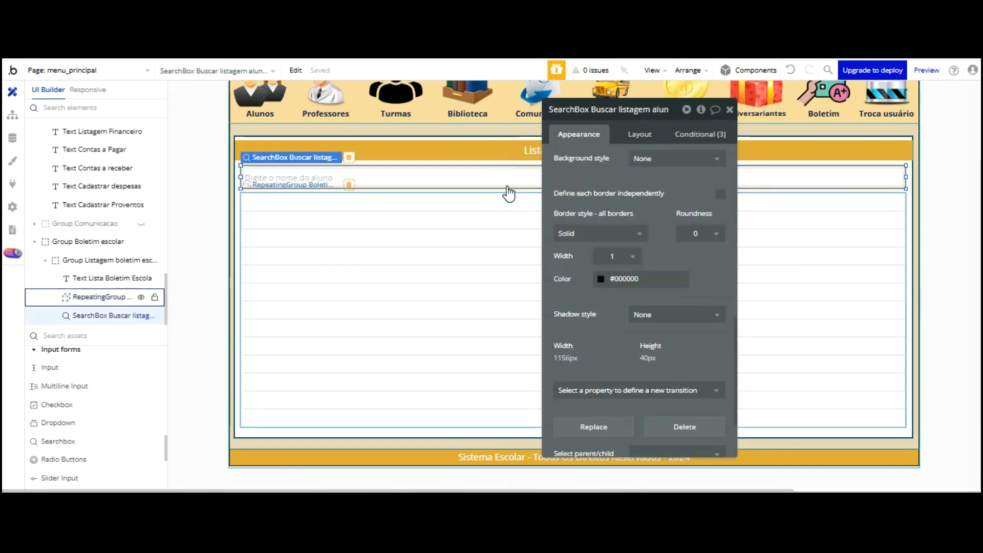
{"action": "left_click_drag", "start_coordinate": [621, 108], "coordinate": [555, 202]}
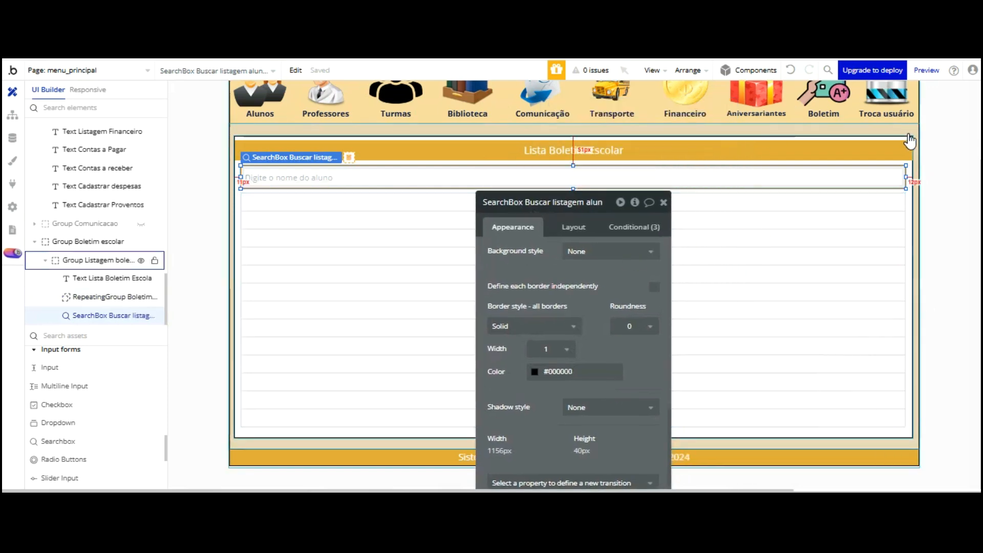
{"action": "left_click", "coordinate": [909, 212]}
{"action": "left_click", "coordinate": [633, 227]}
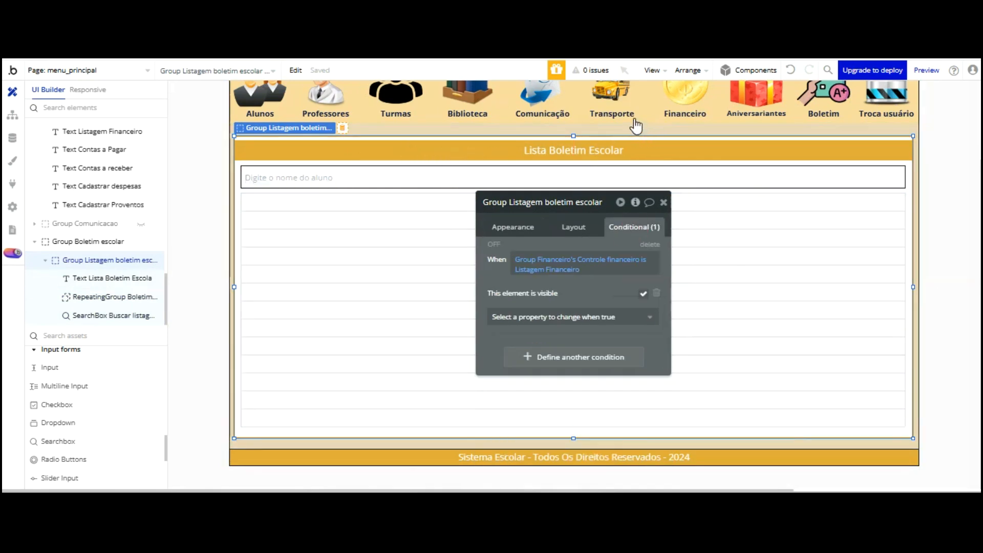
In the element inspector, add a custom state named Lista Boletim Escolar and browse the state types
{"action": "left_click", "coordinate": [635, 202]}
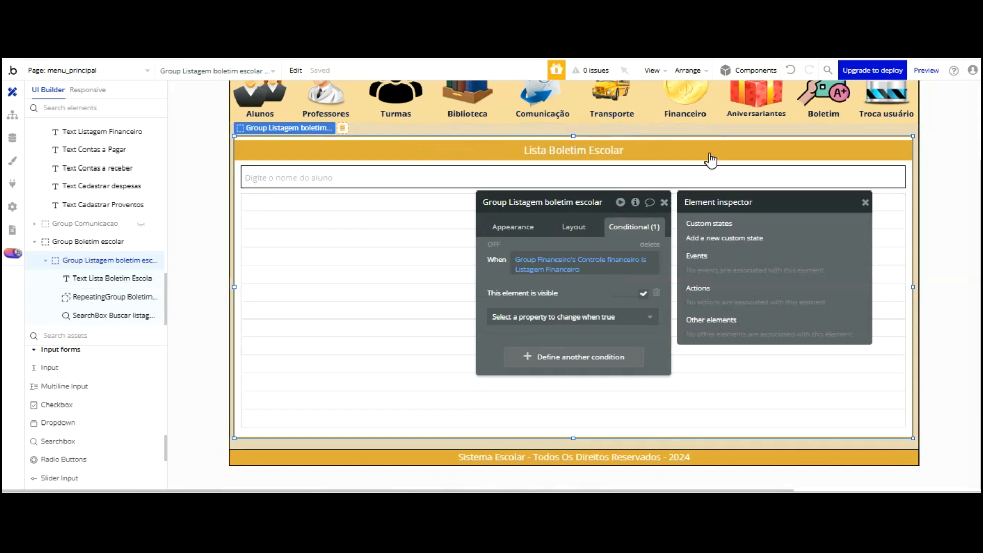
{"action": "left_click", "coordinate": [724, 238]}
{"action": "left_click", "coordinate": [472, 164]}
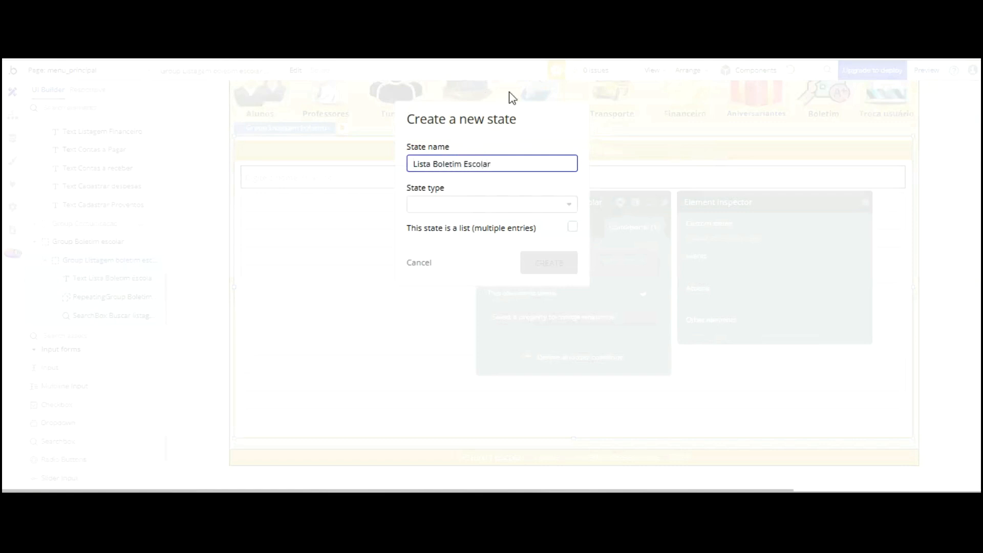
{"action": "left_click", "coordinate": [500, 204]}
{"action": "scroll", "coordinate": [466, 200], "scroll_direction": "down", "scroll_amount": 3}
{"action": "scroll", "coordinate": [450, 215], "scroll_direction": "down", "scroll_amount": 3}
{"action": "scroll", "coordinate": [449, 233], "scroll_direction": "down", "scroll_amount": 2}
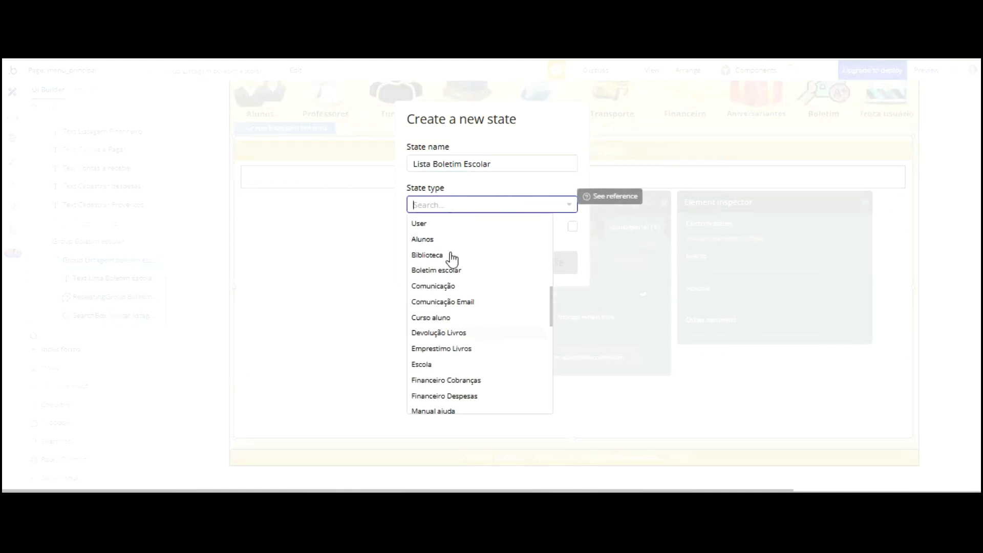
{"action": "scroll", "coordinate": [451, 225], "scroll_direction": "up", "scroll_amount": 2}
{"action": "scroll", "coordinate": [443, 223], "scroll_direction": "up", "scroll_amount": 5}
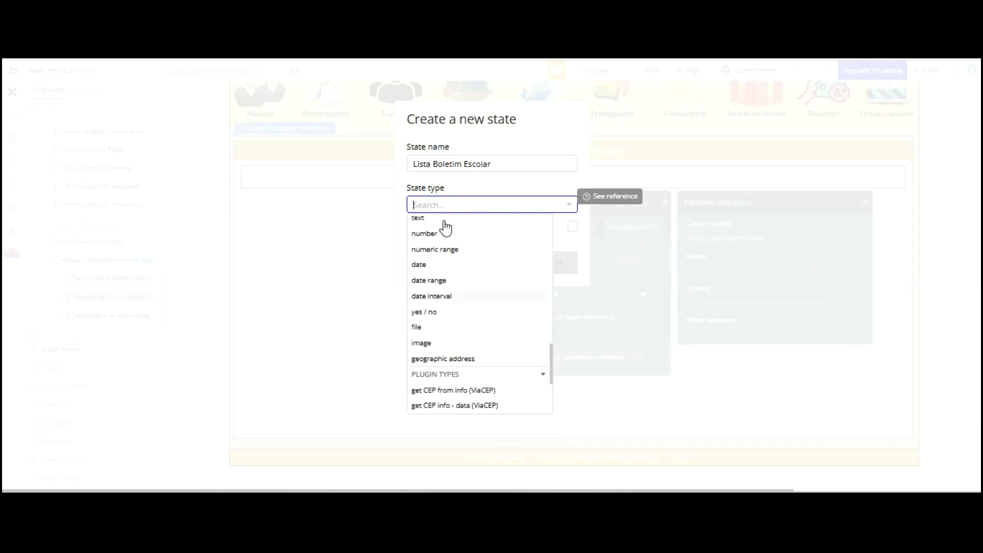
Make Lista Boletim Escolar a text state and create it
{"action": "left_click", "coordinate": [434, 138]}
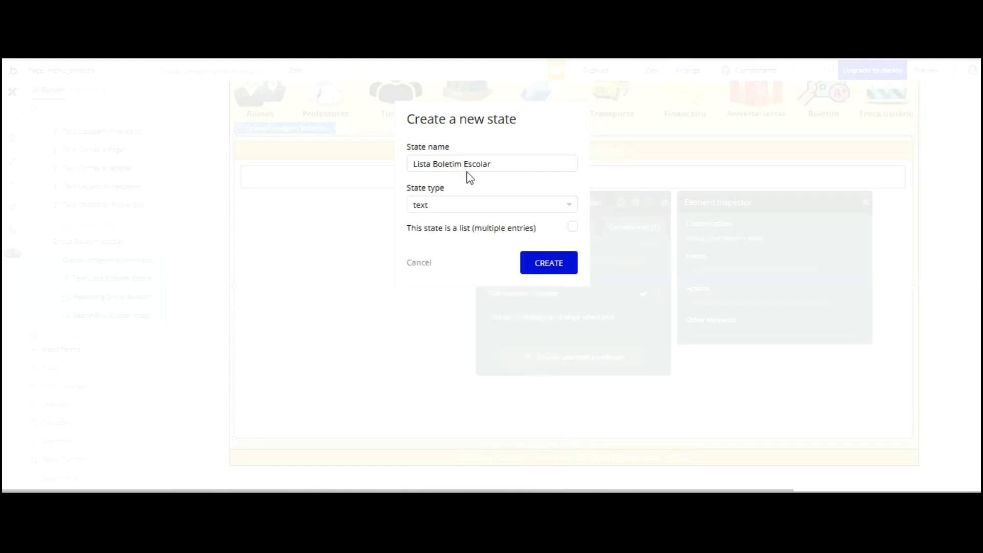
{"action": "left_click", "coordinate": [534, 262]}
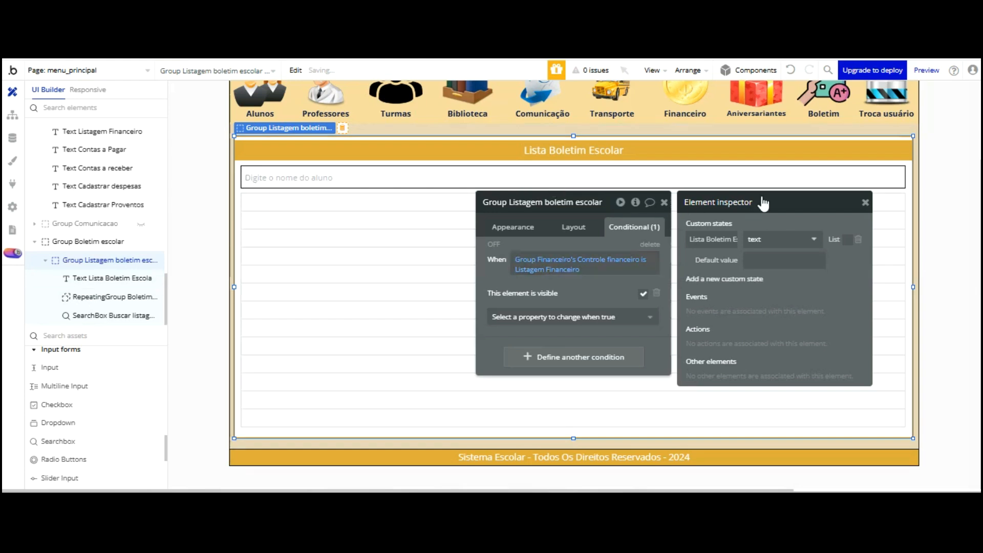
{"action": "left_click", "coordinate": [866, 202]}
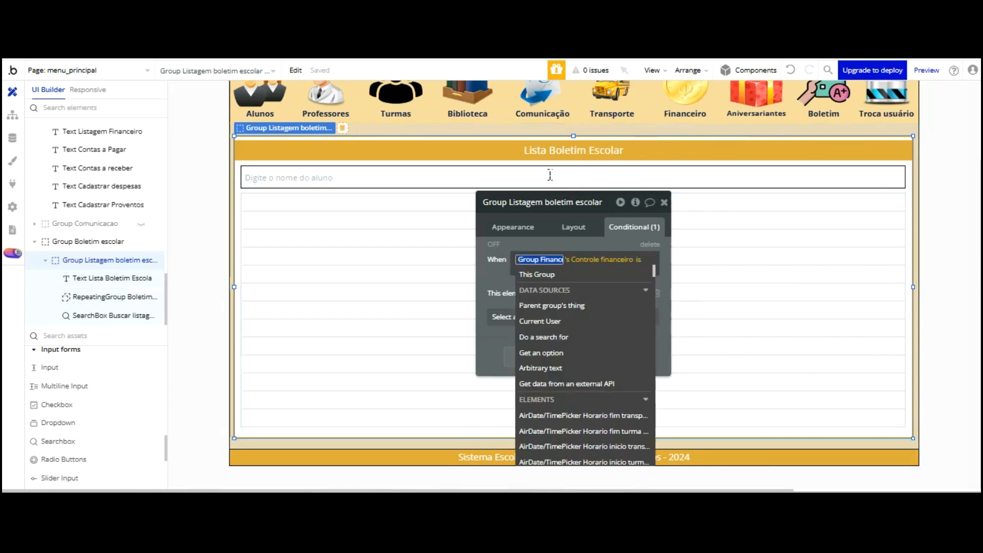
Base the visibility condition on Group Listagem boletim escolar's Lista Boletim Escolar state with an 'is' check
{"action": "type", "text": "boletim"}
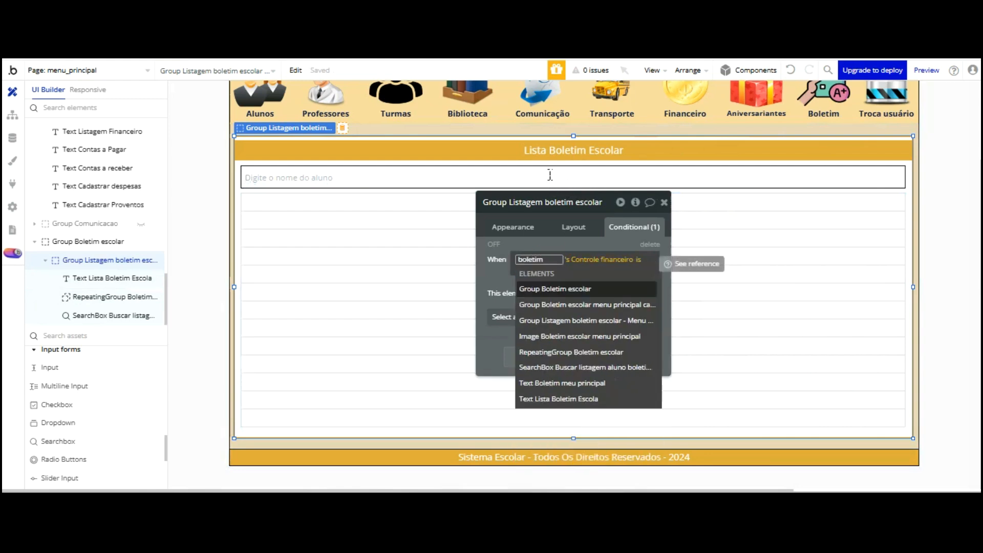
{"action": "key", "text": "Up"}
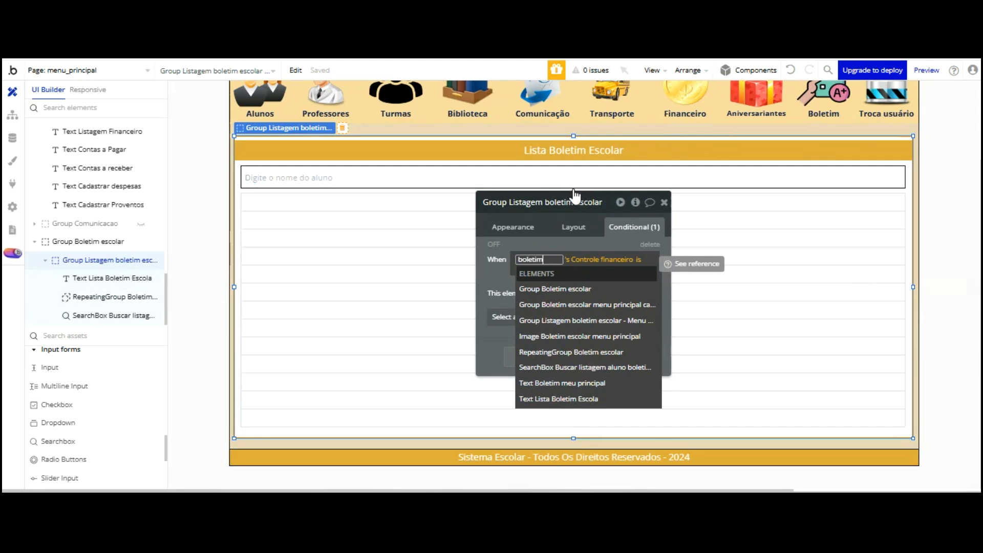
{"action": "key", "text": "Down"}
{"action": "key", "text": "Down"}
{"action": "key", "text": "Down"}
{"action": "key", "text": "Return"}
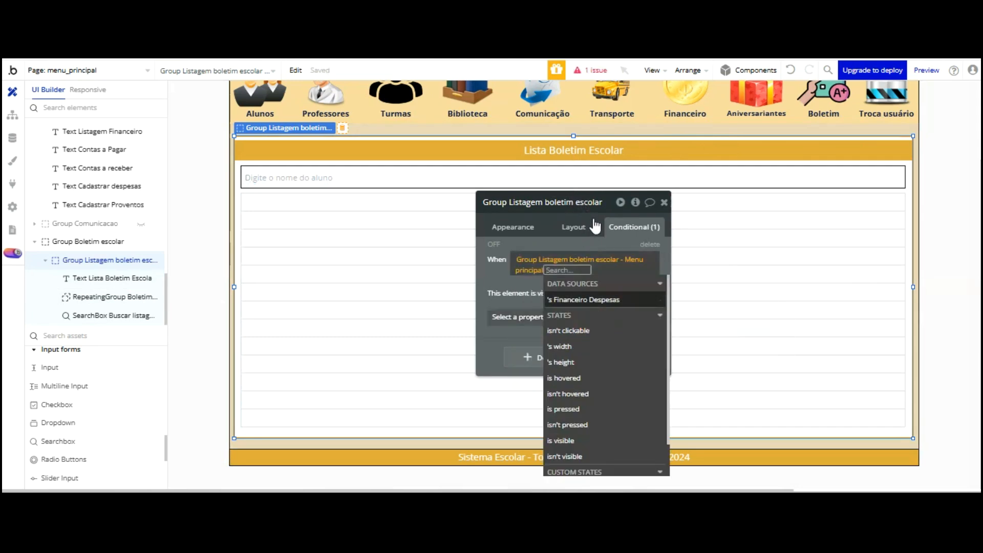
{"action": "scroll", "coordinate": [606, 318], "scroll_direction": "down", "scroll_amount": 2}
{"action": "left_click", "coordinate": [604, 449]}
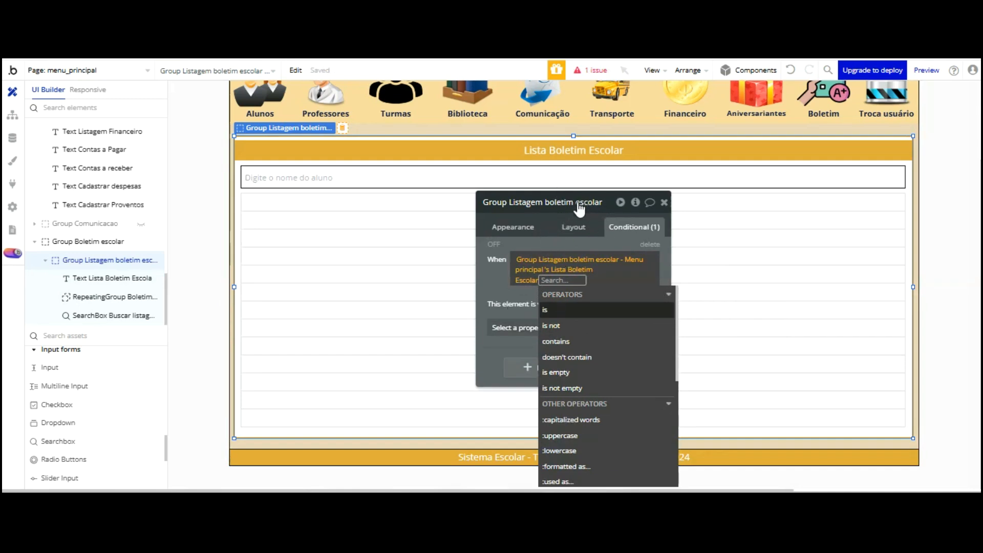
{"action": "key", "text": "Return"}
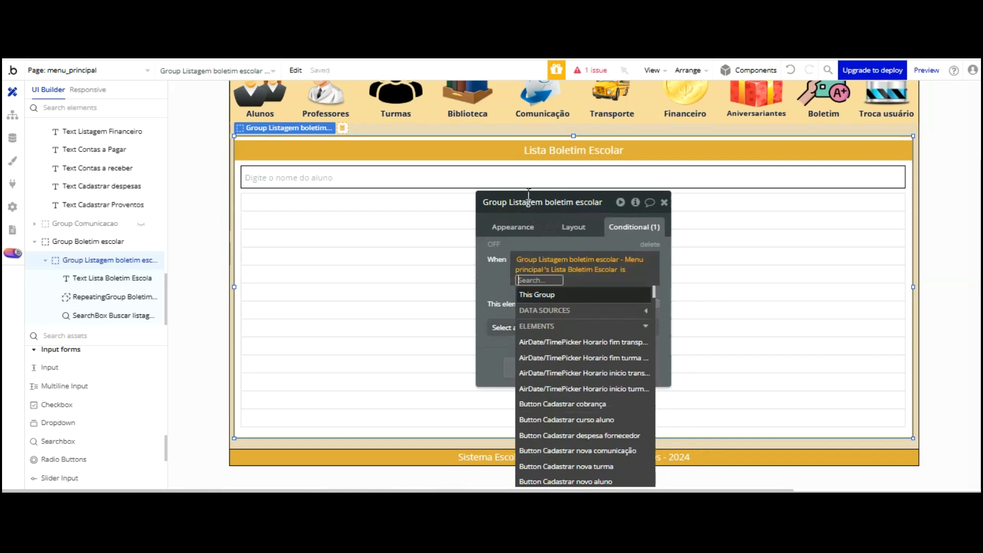
Compare the state against 'Lista Boletim Escolar Menu Principal' and check the group's Layout settings
{"action": "type", "text": "Lista Boletim"}
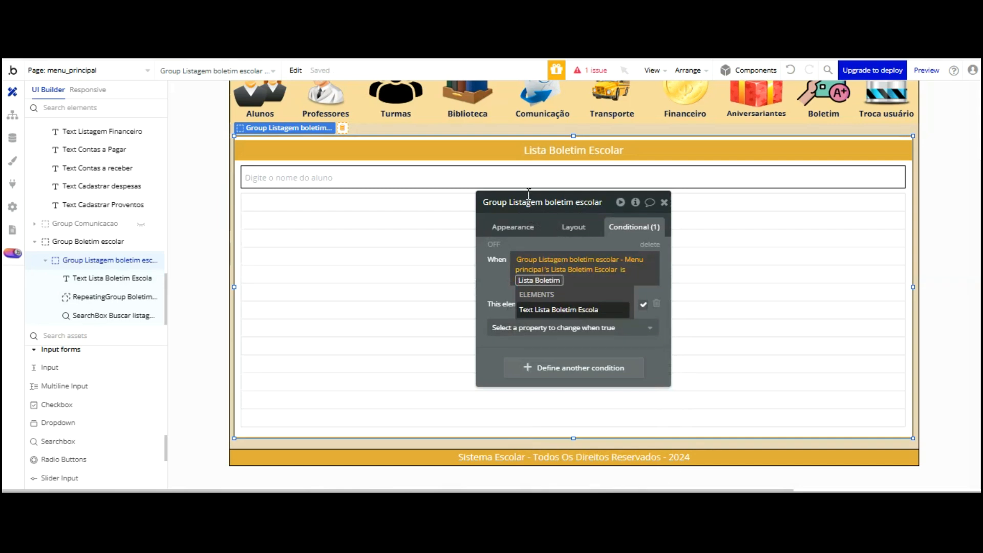
{"action": "type", "text": "Escolar"}
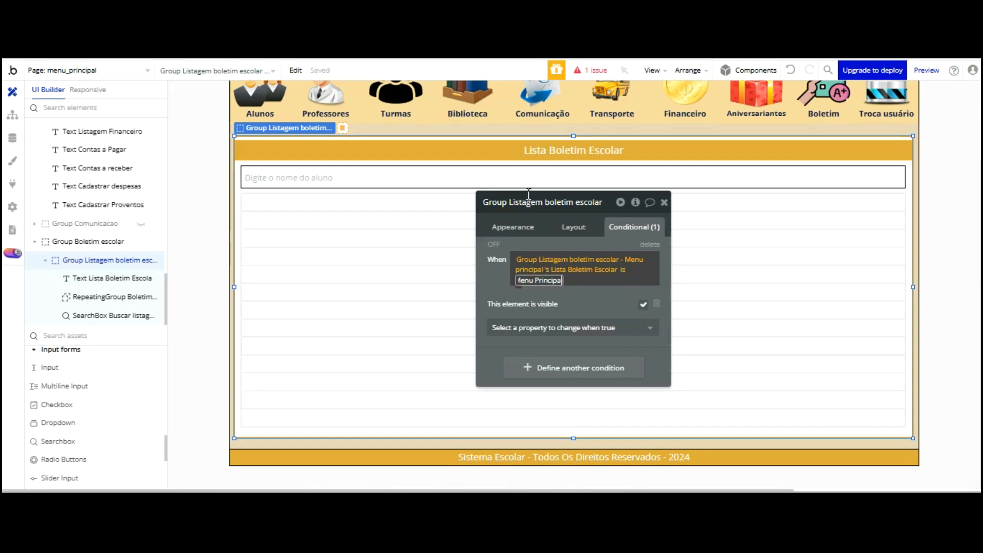
{"action": "type", "text": "l"}
{"action": "key", "text": "Return"}
{"action": "left_click", "coordinate": [571, 200]}
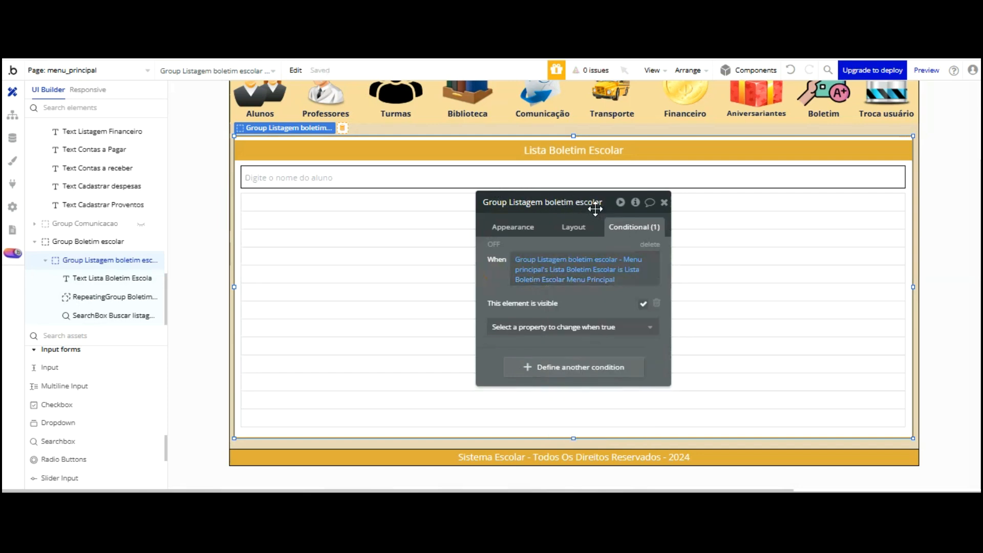
{"action": "left_click", "coordinate": [577, 228]}
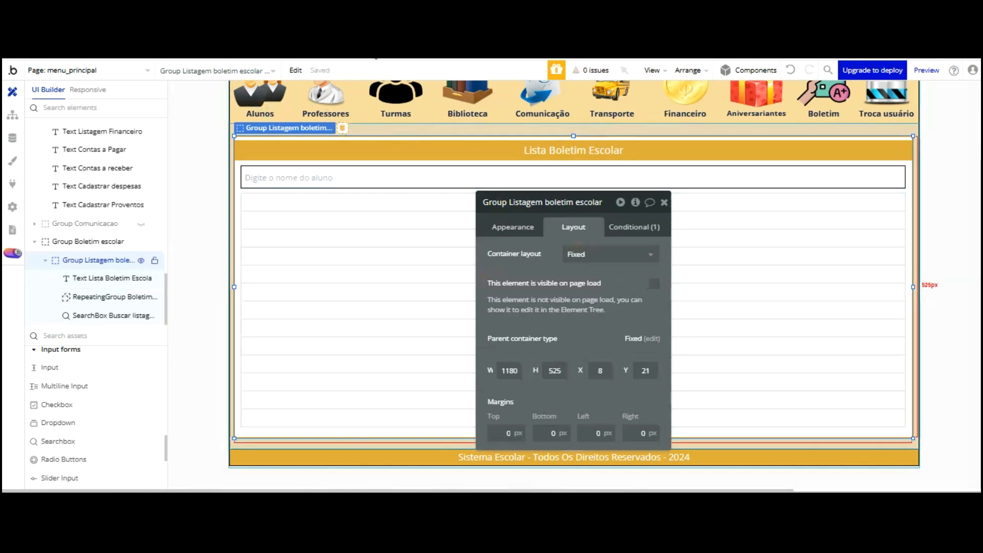
{"action": "left_click", "coordinate": [824, 100]}
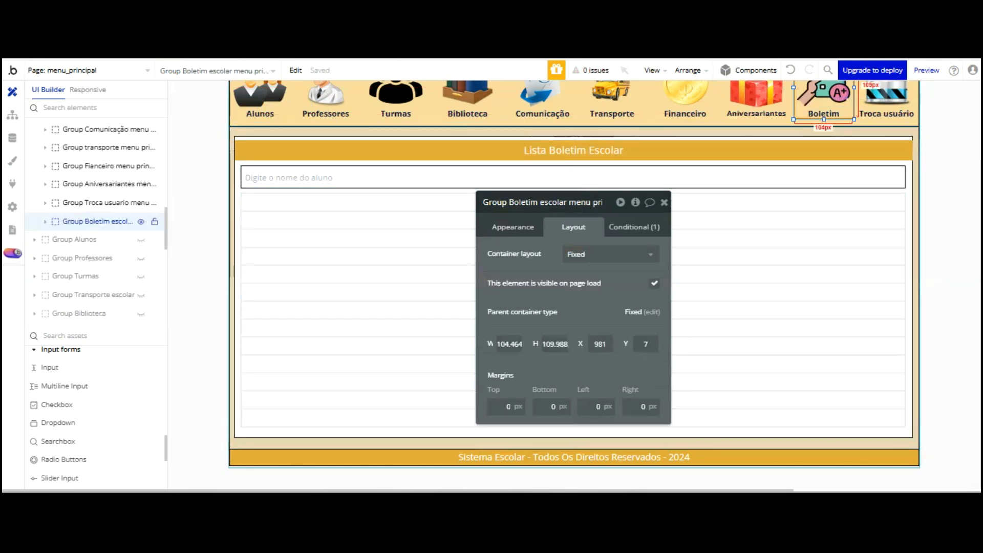
Add a set state action as step 3 of the Boletim click workflow
{"action": "left_click", "coordinate": [522, 226]}
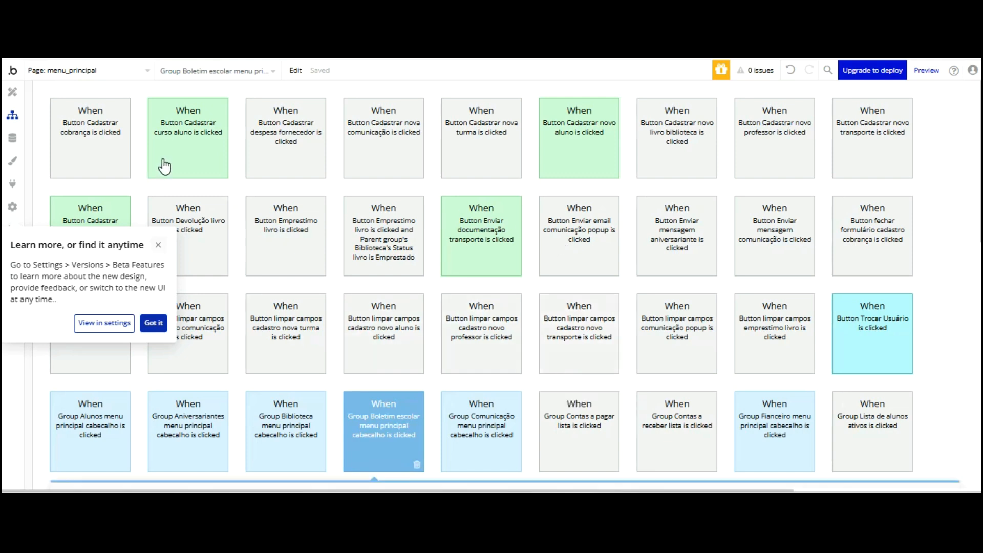
{"action": "scroll", "coordinate": [324, 191], "scroll_direction": "down", "scroll_amount": 5}
{"action": "left_click", "coordinate": [411, 212]}
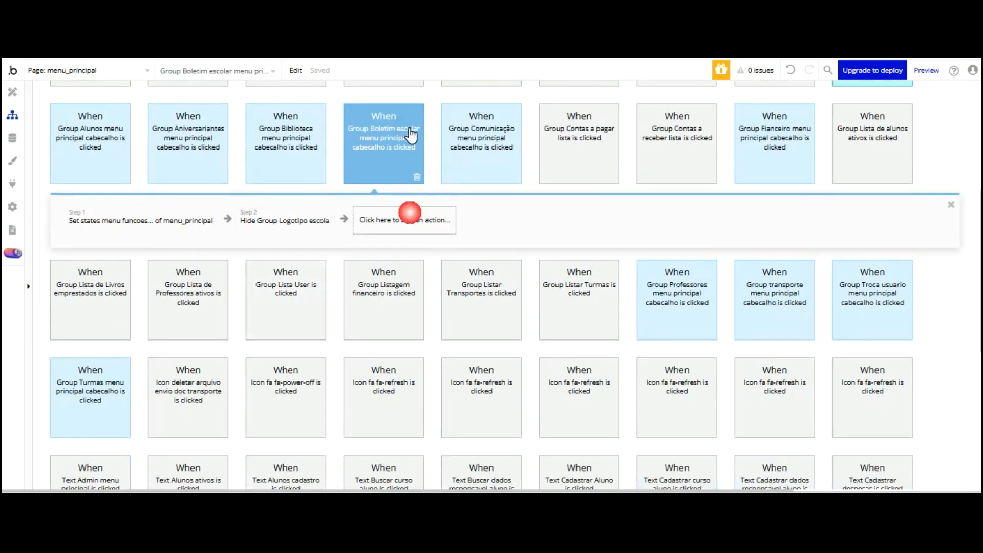
{"action": "left_click", "coordinate": [528, 302]}
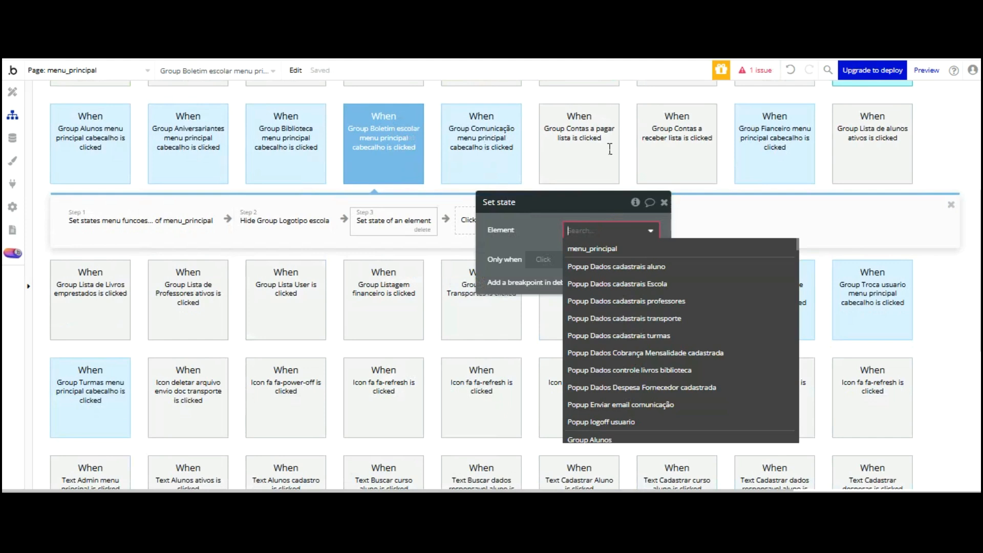
{"action": "type", "text": "bole"}
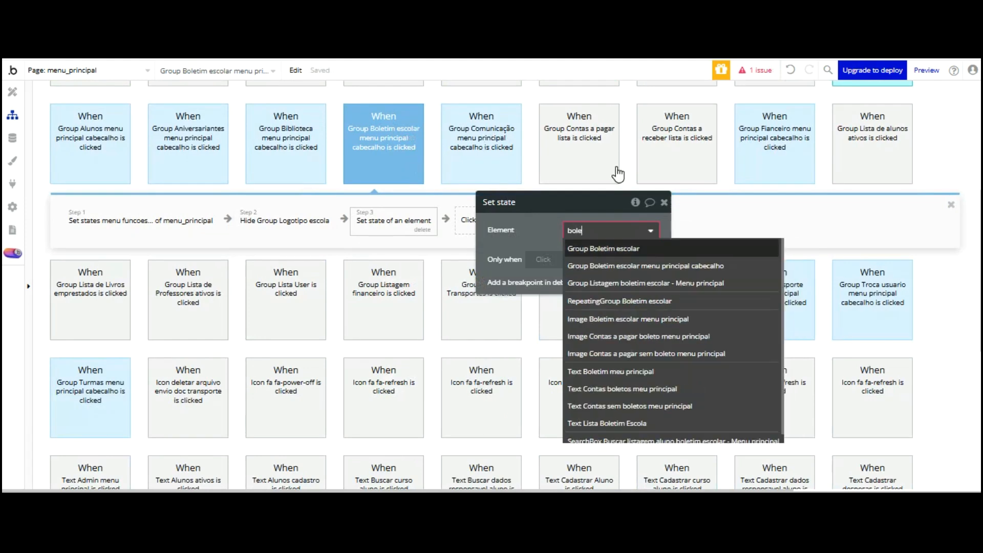
{"action": "left_click", "coordinate": [604, 249]}
{"action": "left_click", "coordinate": [606, 254]}
Target the action at Group Listagem boletim escolar's Lista Boletim Escolar state
{"action": "key", "text": "shift+Tab"}
{"action": "type", "text": "boletim"}
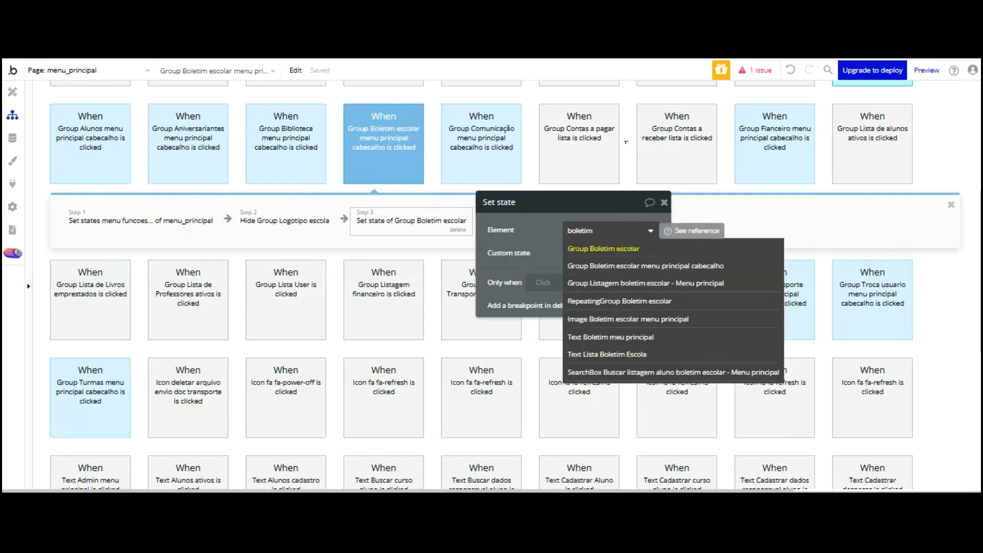
{"action": "key", "text": "Down"}
{"action": "key", "text": "Down"}
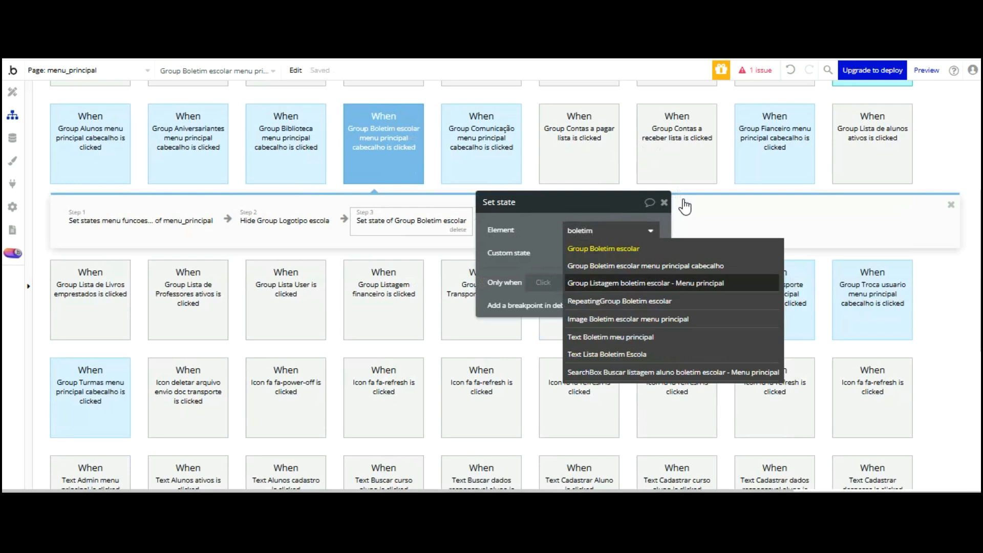
{"action": "key", "text": "Return"}
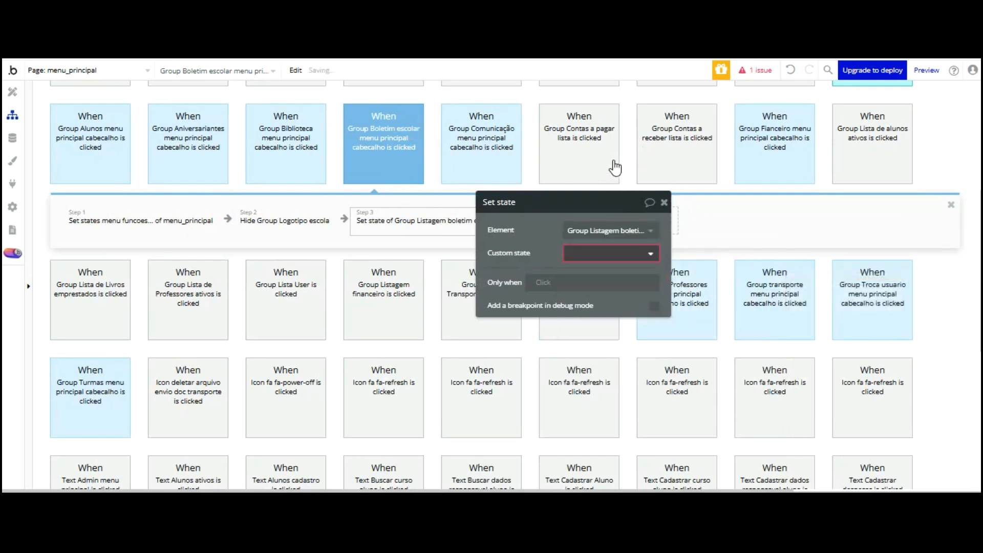
{"action": "left_click", "coordinate": [614, 252]}
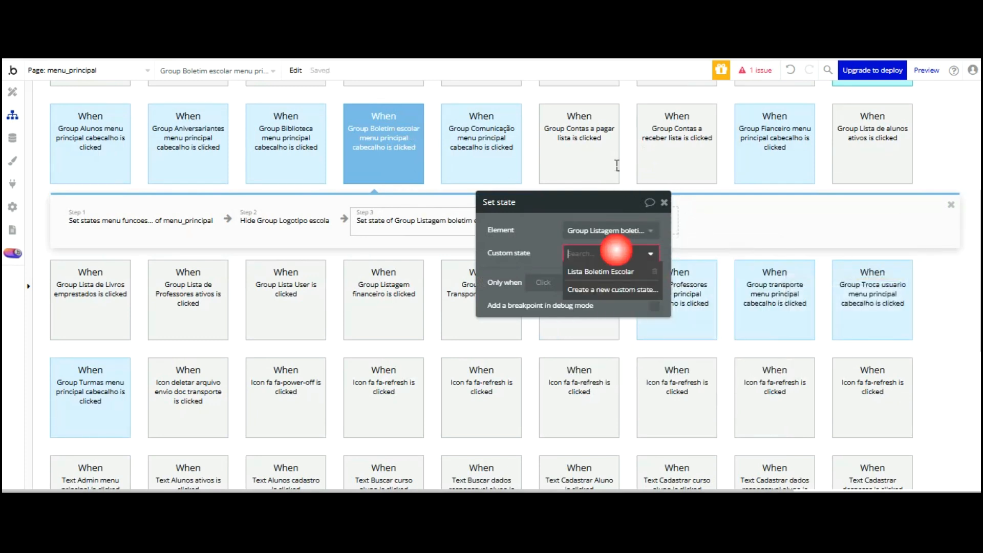
{"action": "left_click", "coordinate": [613, 265]}
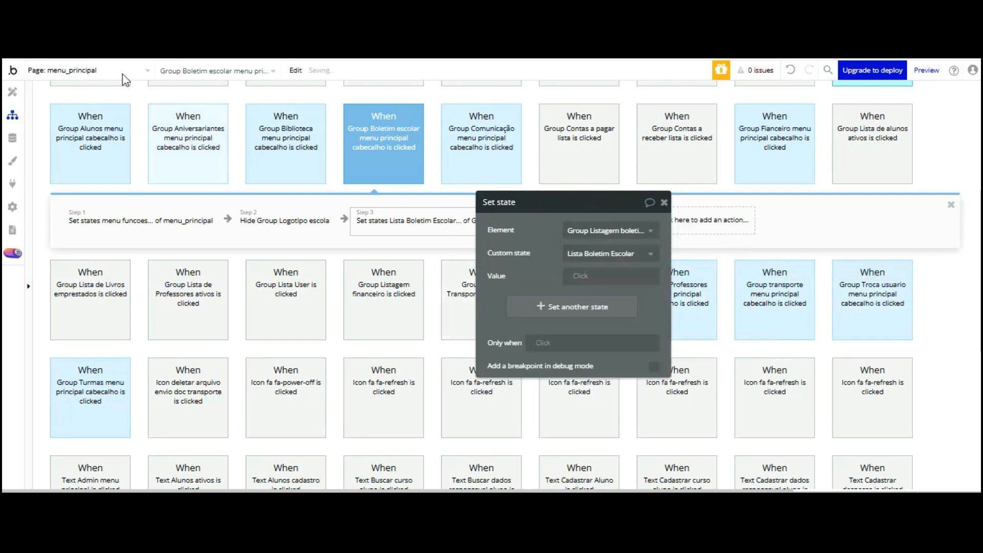
Review the Boletim listing group's visibility condition on the design page
{"action": "left_click", "coordinate": [12, 92]}
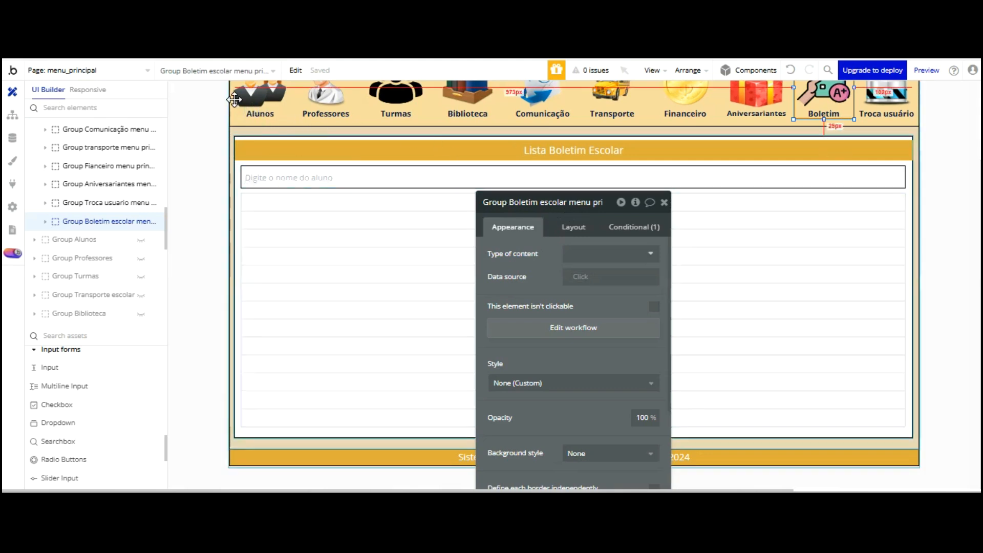
{"action": "left_click", "coordinate": [235, 184]}
{"action": "left_click", "coordinate": [622, 227]}
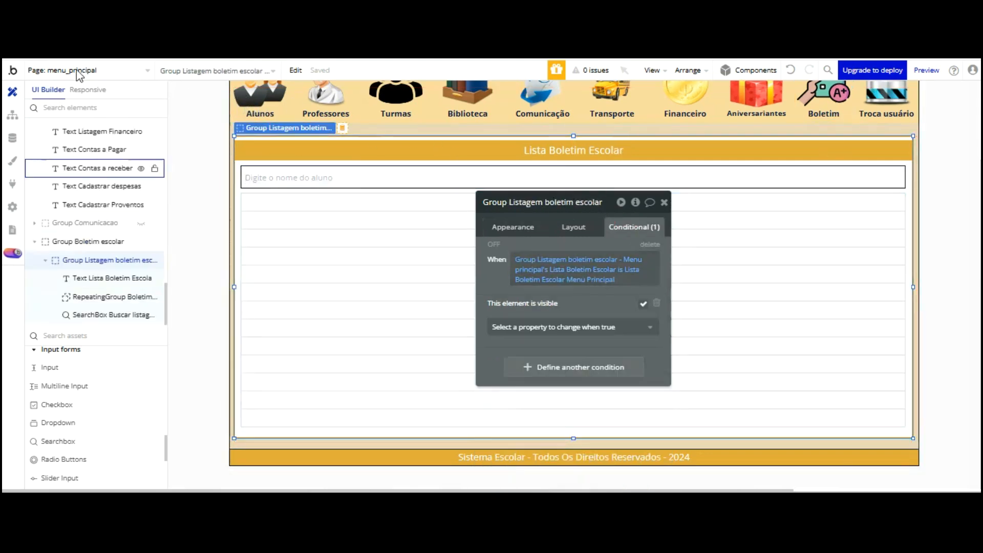
Set the action's state value to 'Boletim Escolar Menu Principal'
{"action": "left_click", "coordinate": [12, 114]}
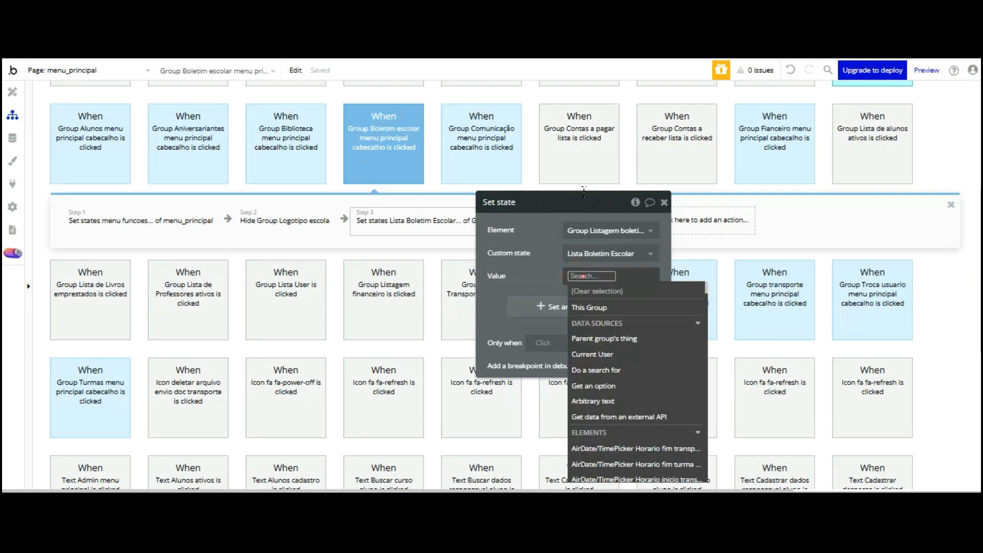
{"action": "type", "text": "Bo"}
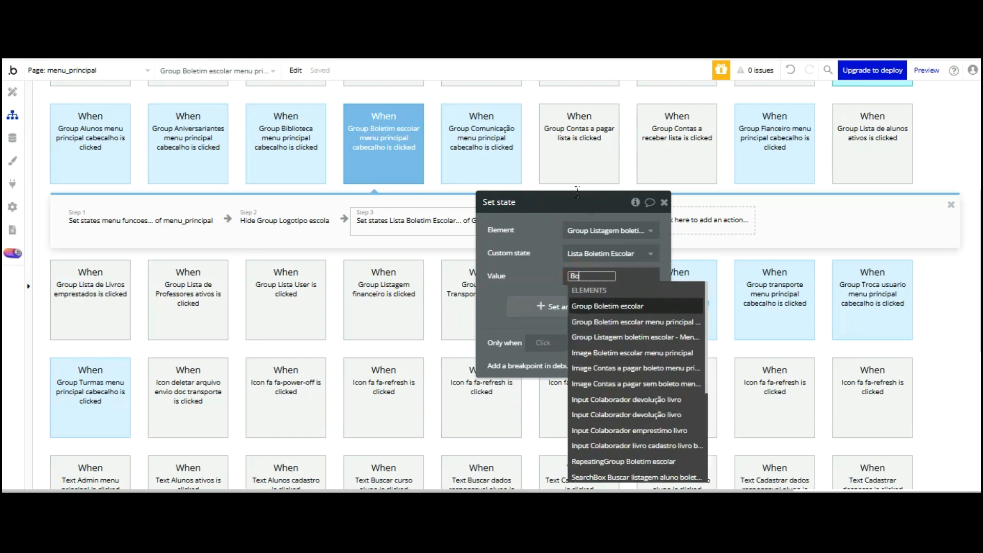
{"action": "type", "text": "letim Escolar M"}
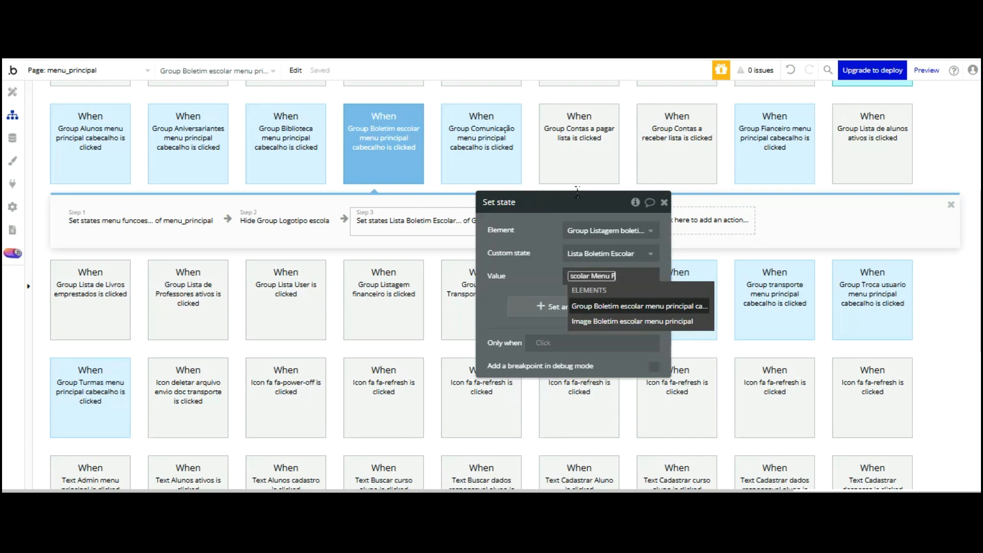
{"action": "type", "text": "enu Principal"}
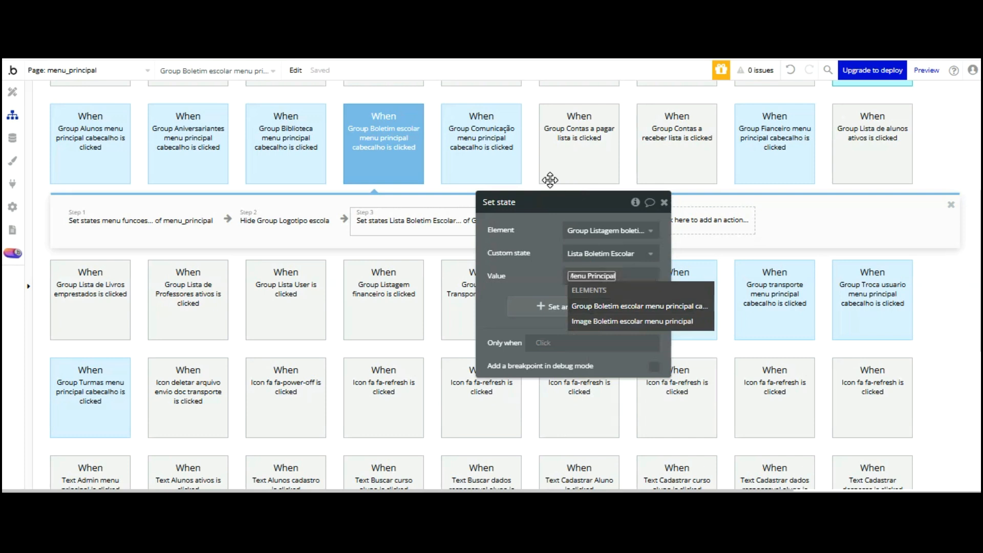
{"action": "left_click", "coordinate": [548, 180]}
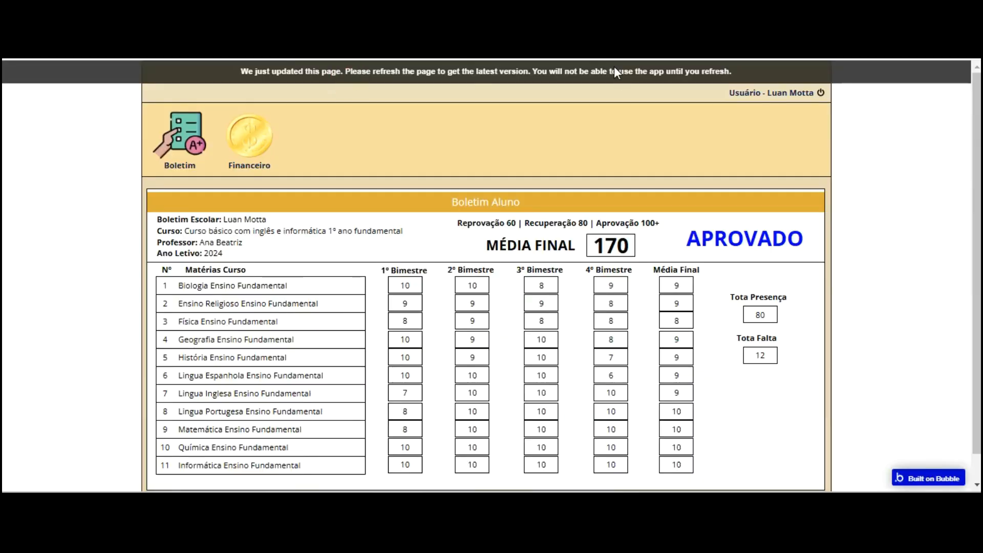
Reload the preview, log out of the app and return to the editor
{"action": "left_click", "coordinate": [610, 64]}
{"action": "left_click", "coordinate": [819, 93]}
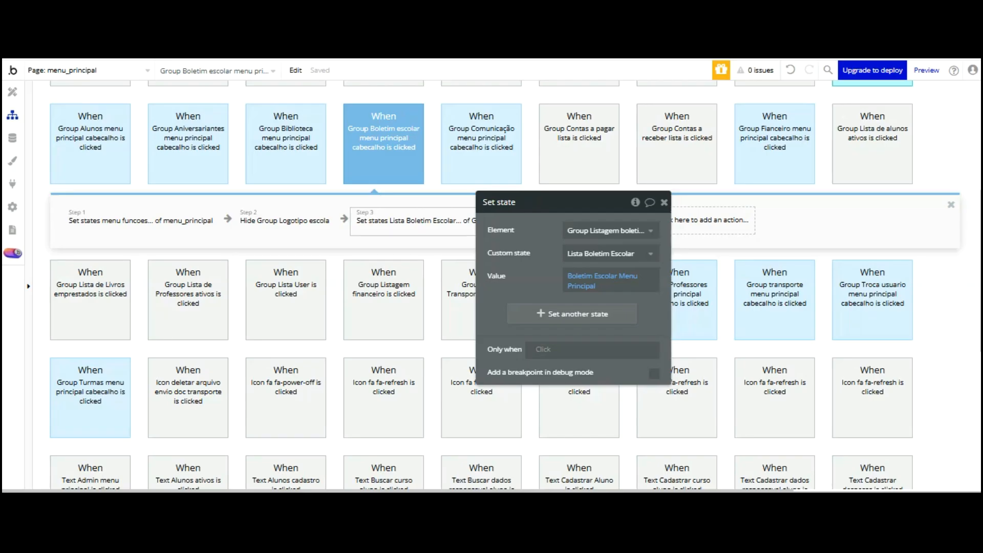
{"action": "left_click", "coordinate": [12, 137]}
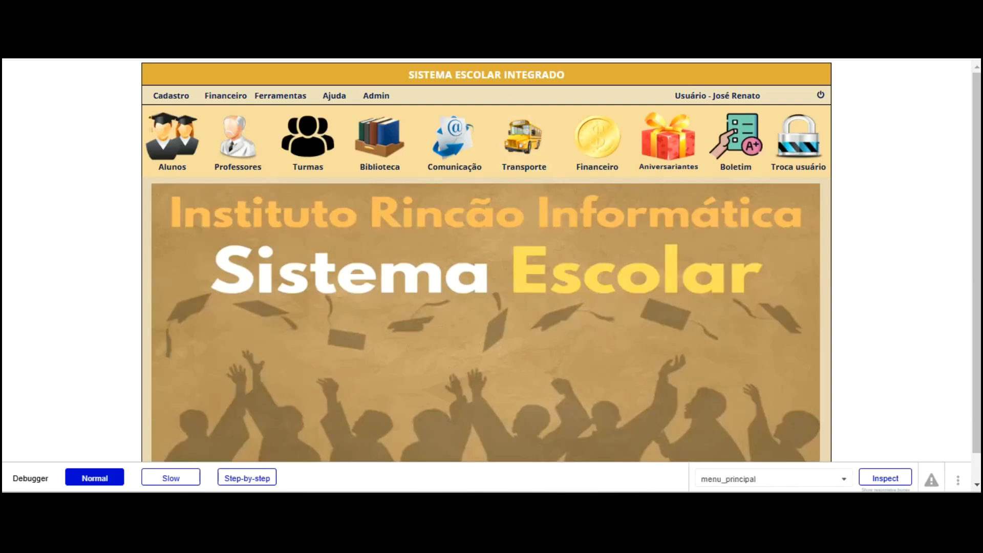
Reload the preview with debug_mode=false, then go back to the editor
{"action": "type", "text": "false"}
{"action": "key", "text": "Return"}
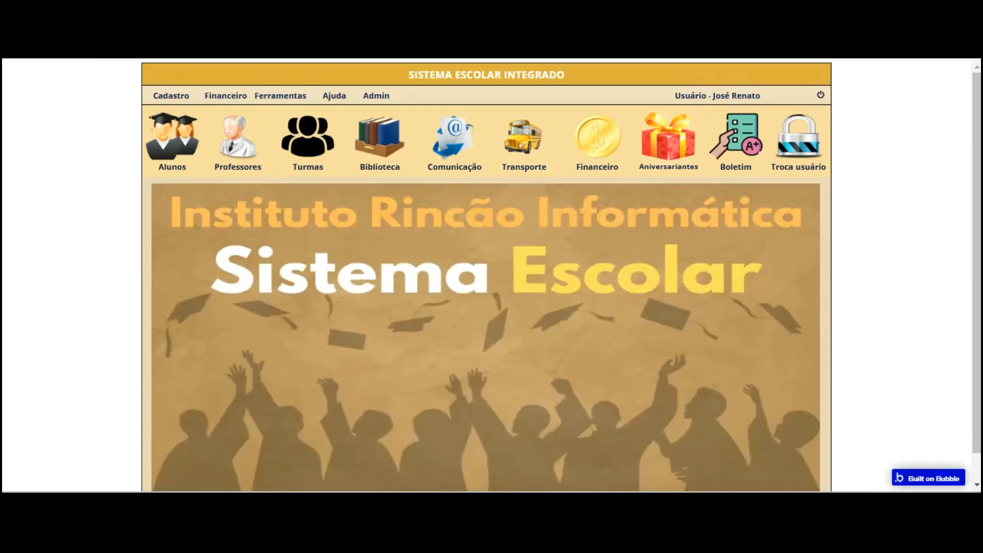
{"action": "key", "text": "ctrl+Tab"}
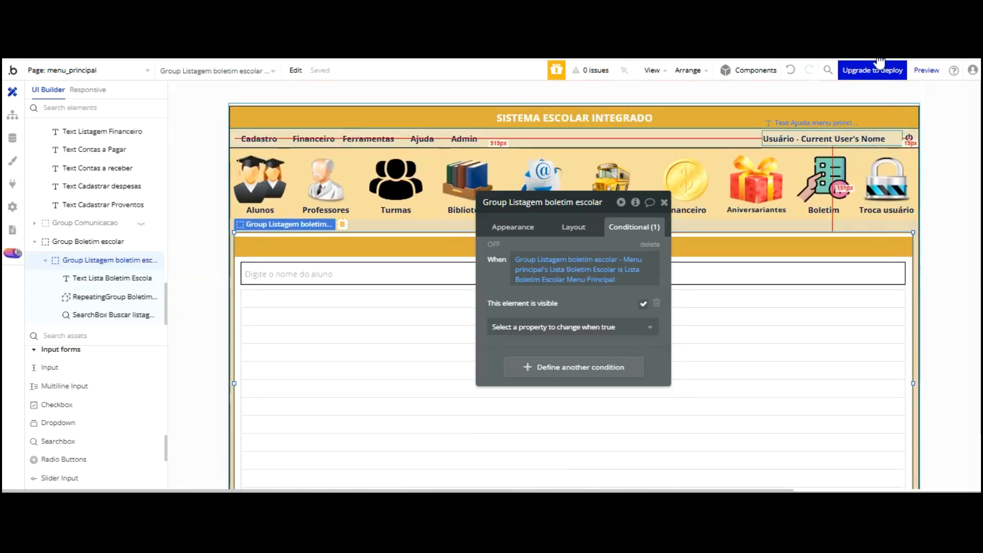
Right-align the header's logged-in user text and set its font colour to #000000
{"action": "left_click", "coordinate": [877, 138]}
{"action": "left_click", "coordinate": [517, 227]}
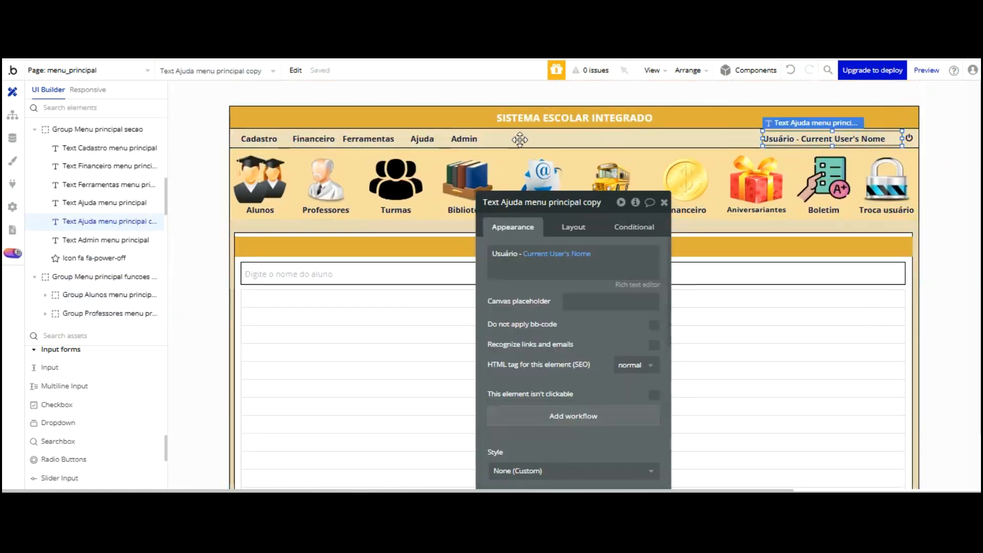
{"action": "scroll", "coordinate": [569, 246], "scroll_direction": "down", "scroll_amount": 5}
{"action": "left_click", "coordinate": [590, 348]}
{"action": "left_click", "coordinate": [604, 371]}
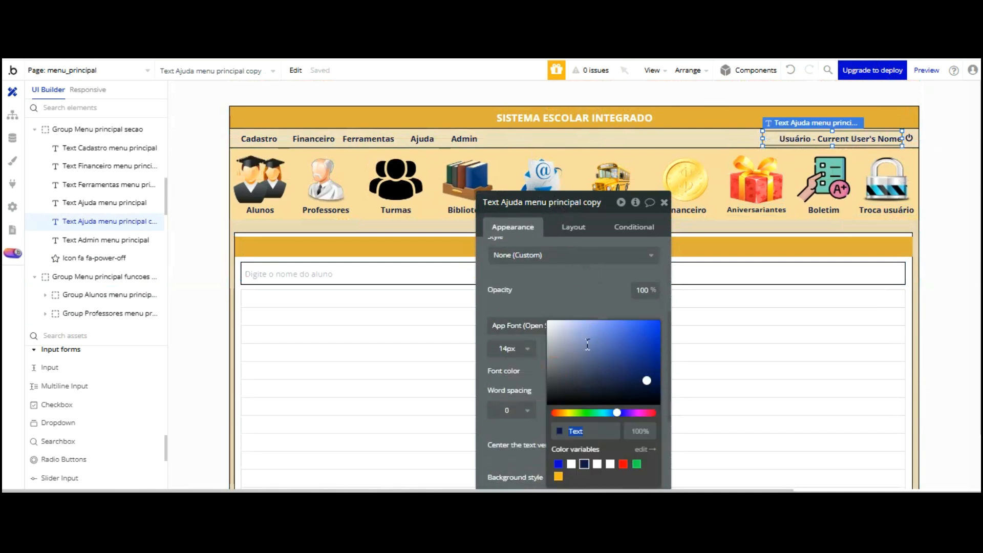
{"action": "type", "text": "#000000"}
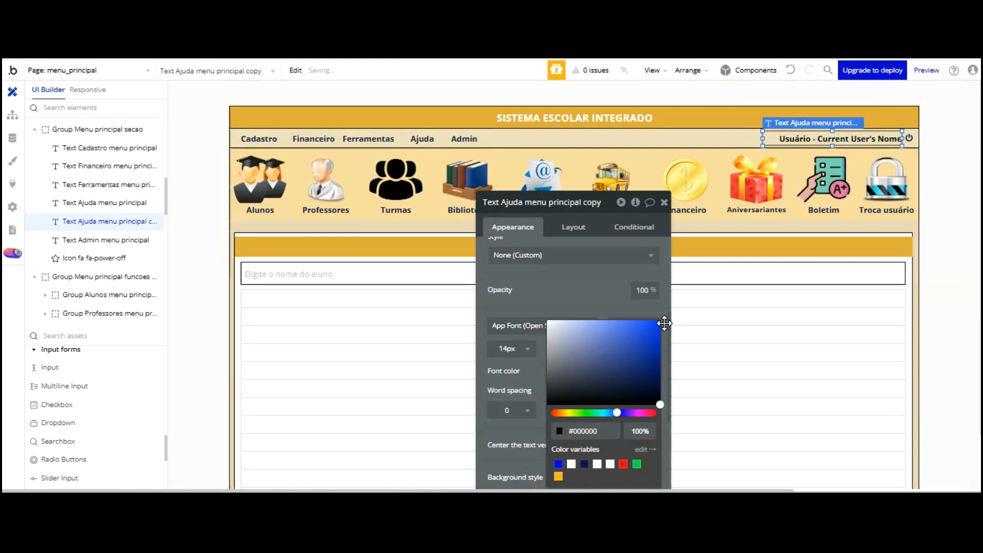
{"action": "left_click", "coordinate": [611, 224]}
Rename the text element to 'Text Usuário logado - Menu Principal Header'
{"action": "left_click", "coordinate": [556, 120]}
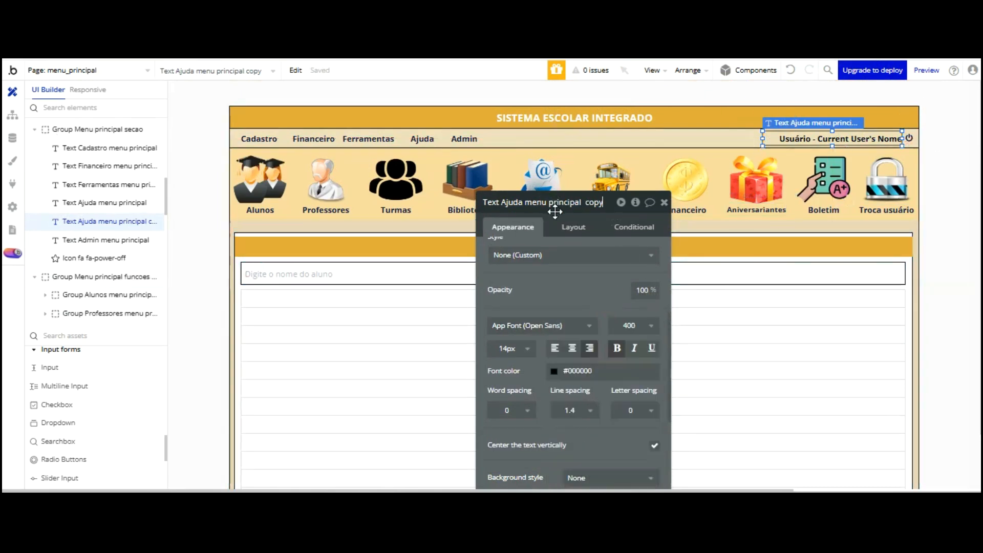
{"action": "key", "text": "BackSpace"}
{"action": "key", "text": "BackSpace"}
{"action": "key", "text": "BackSpace"}
{"action": "key", "text": "BackSpace"}
{"action": "key", "text": "BackSpace"}
{"action": "key", "text": "BackSpace"}
{"action": "key", "text": "BackSpace"}
{"action": "key", "text": "BackSpace"}
{"action": "key", "text": "BackSpace"}
{"action": "key", "text": "BackSpace"}
{"action": "key", "text": "BackSpace"}
{"action": "key", "text": "BackSpace"}
{"action": "key", "text": "BackSpace"}
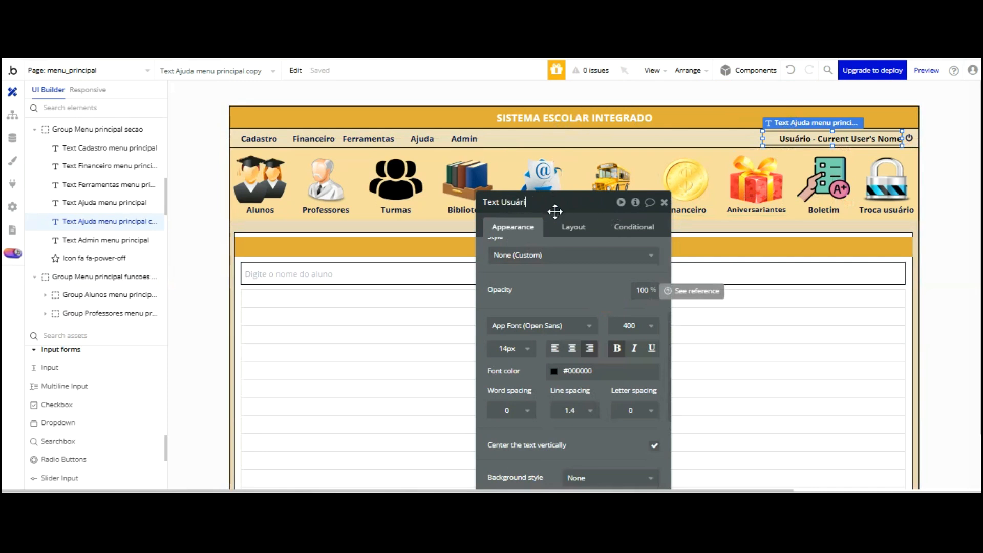
{"action": "type", "text": "Usuário logado - Menu Princip"}
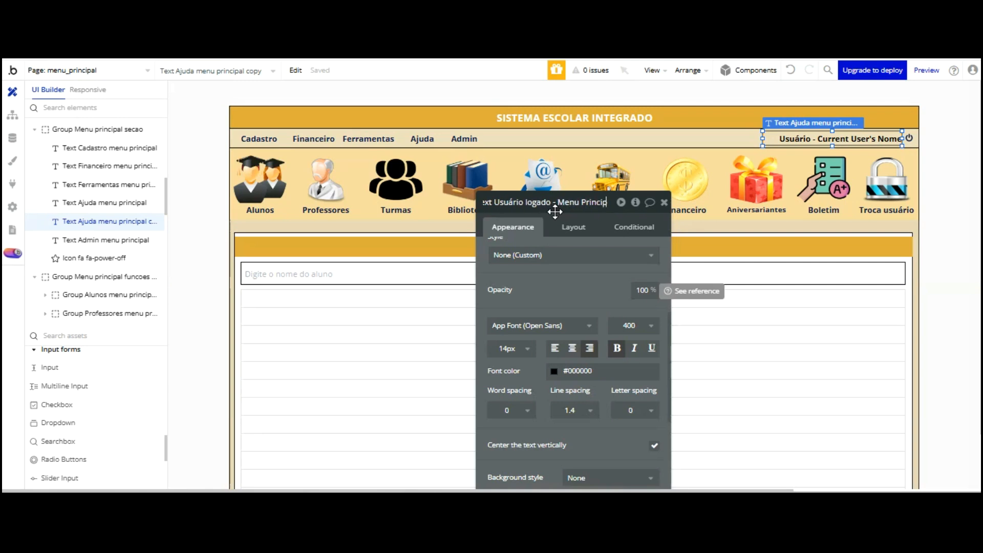
{"action": "type", "text": "al Header"}
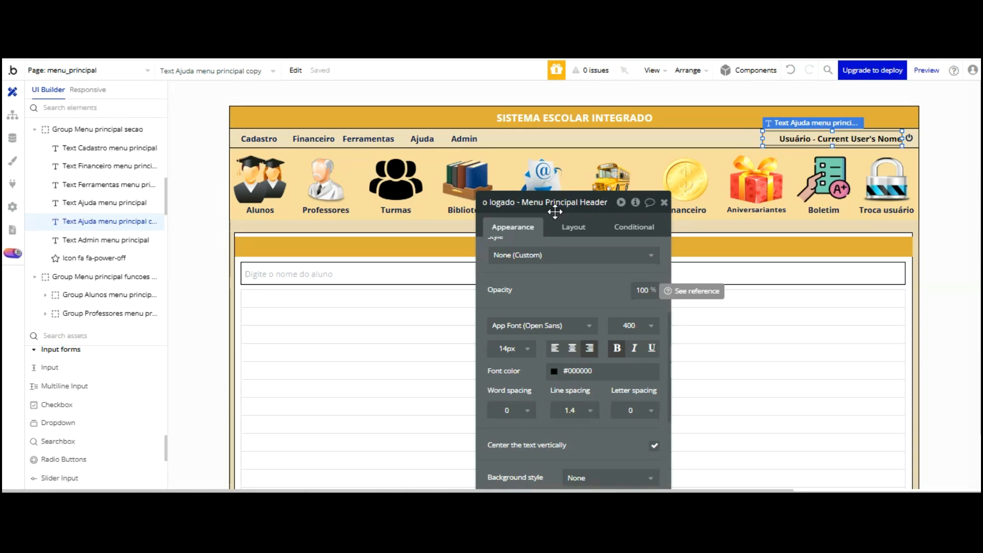
{"action": "key", "text": "Return"}
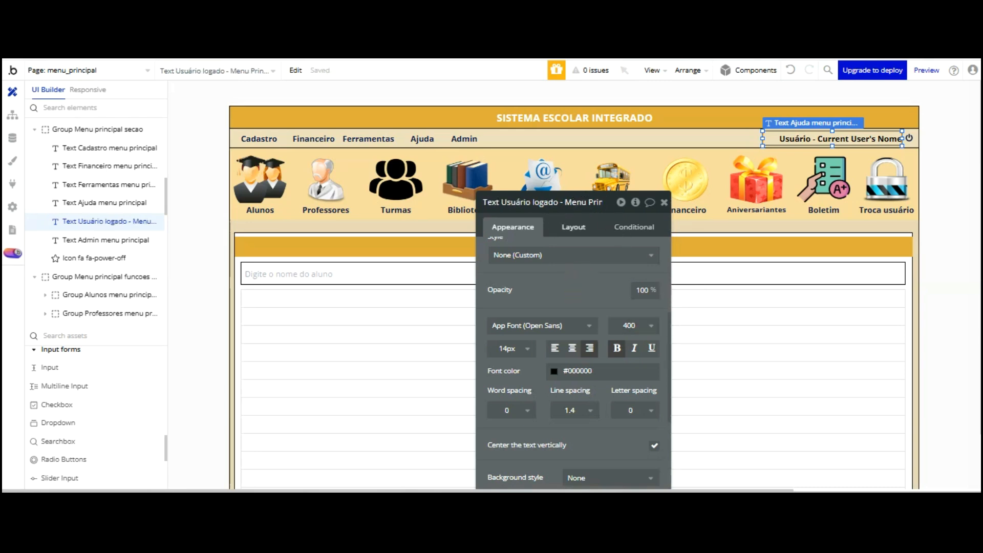
{"action": "key", "text": "ctrl+Tab"}
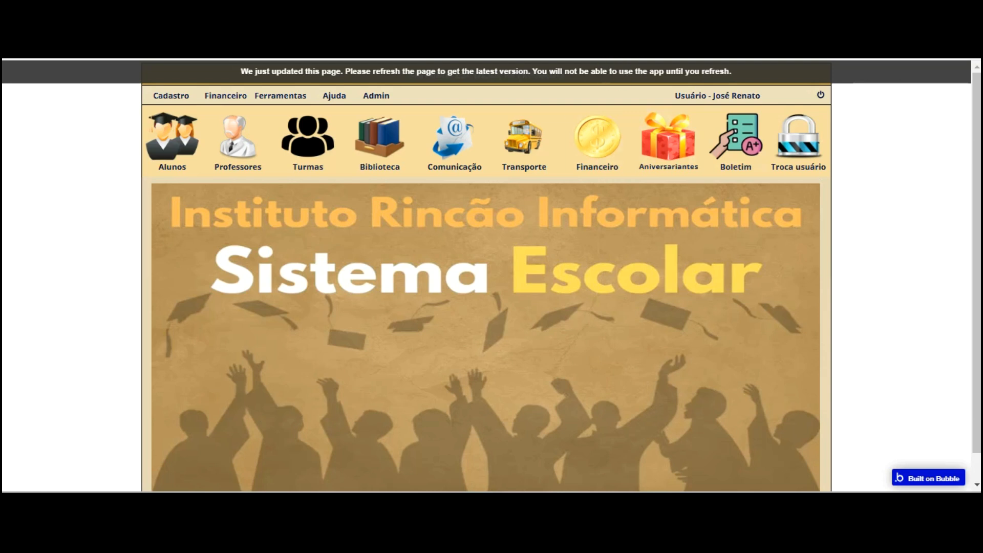
Refresh the preview, test the Boletim, Aniversariantes and Financeiro tiles, then recheck the listing group's condition
{"action": "key", "text": "F5"}
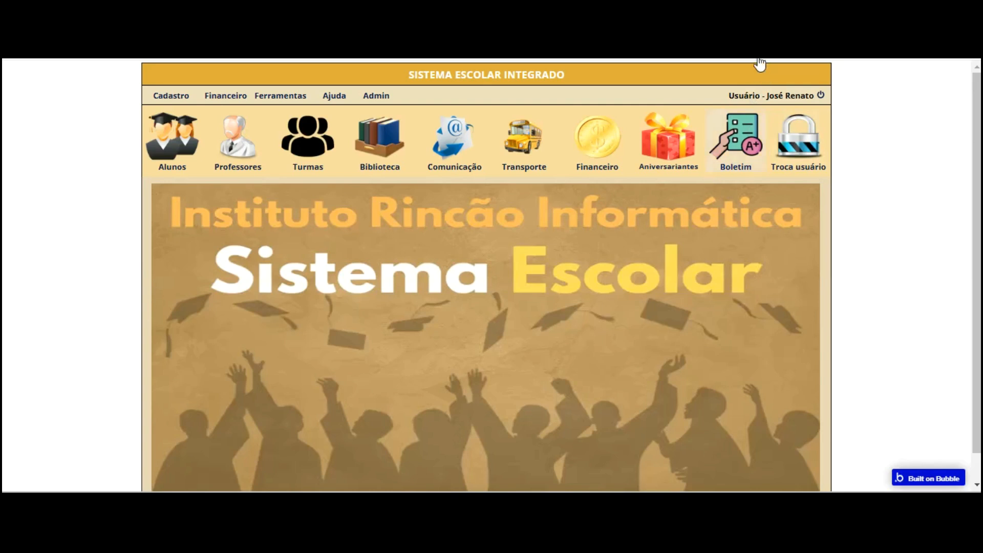
{"action": "left_click", "coordinate": [724, 158]}
{"action": "left_click", "coordinate": [373, 149]}
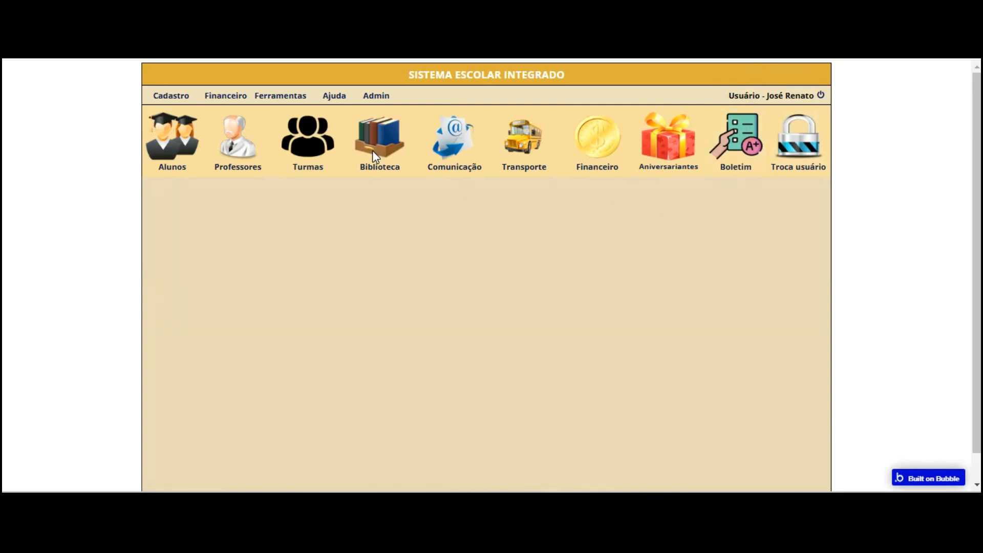
{"action": "left_click", "coordinate": [662, 138]}
{"action": "left_click", "coordinate": [598, 138]}
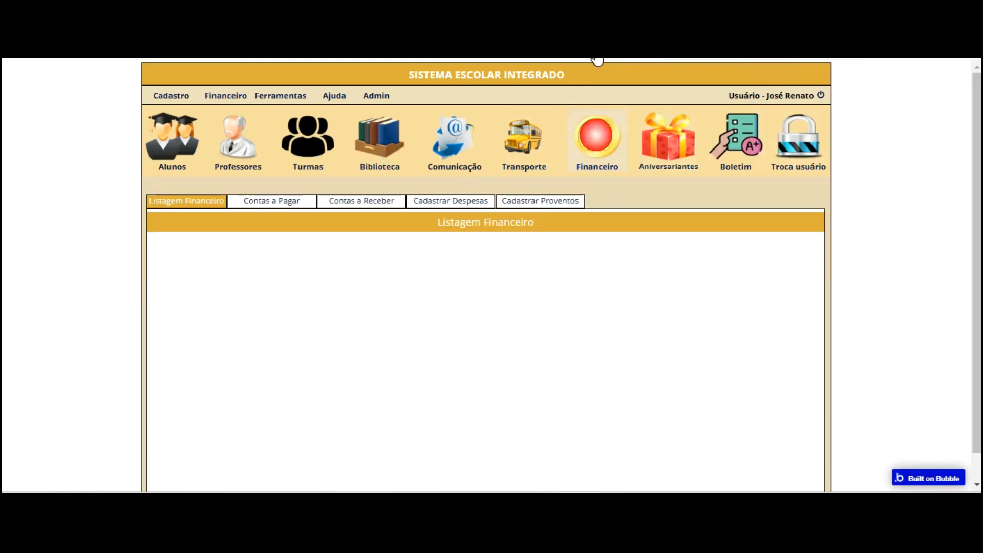
{"action": "left_click", "coordinate": [738, 138]}
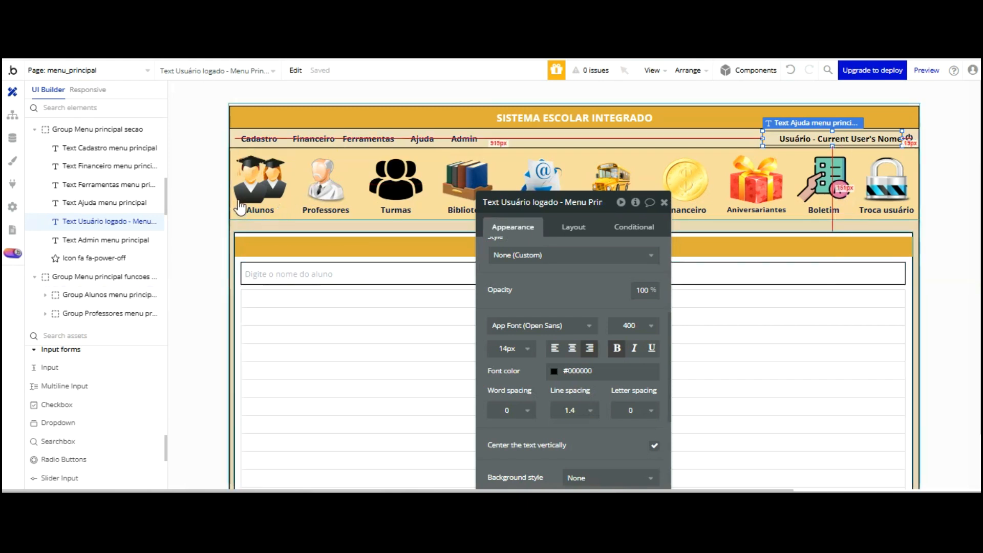
{"action": "left_click", "coordinate": [239, 283]}
{"action": "left_click", "coordinate": [634, 227]}
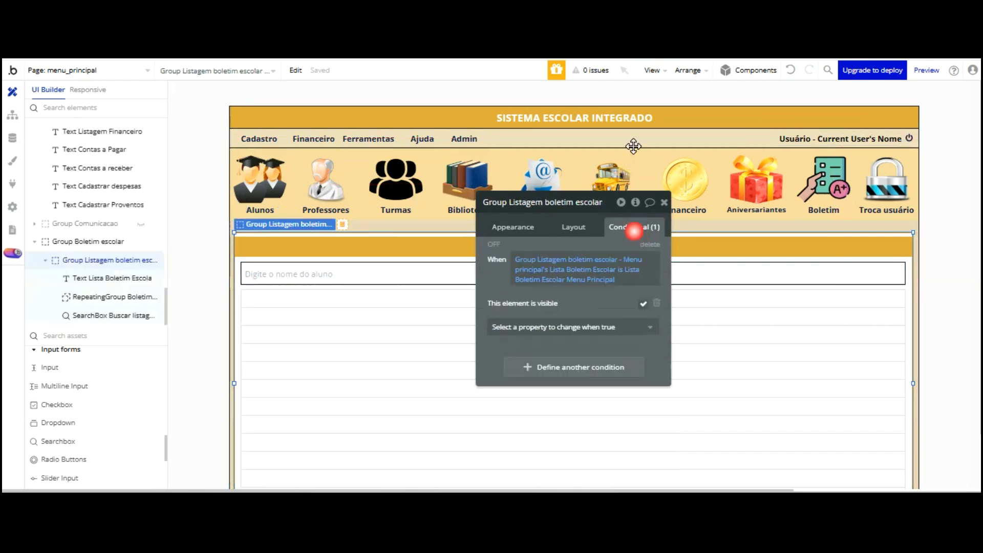
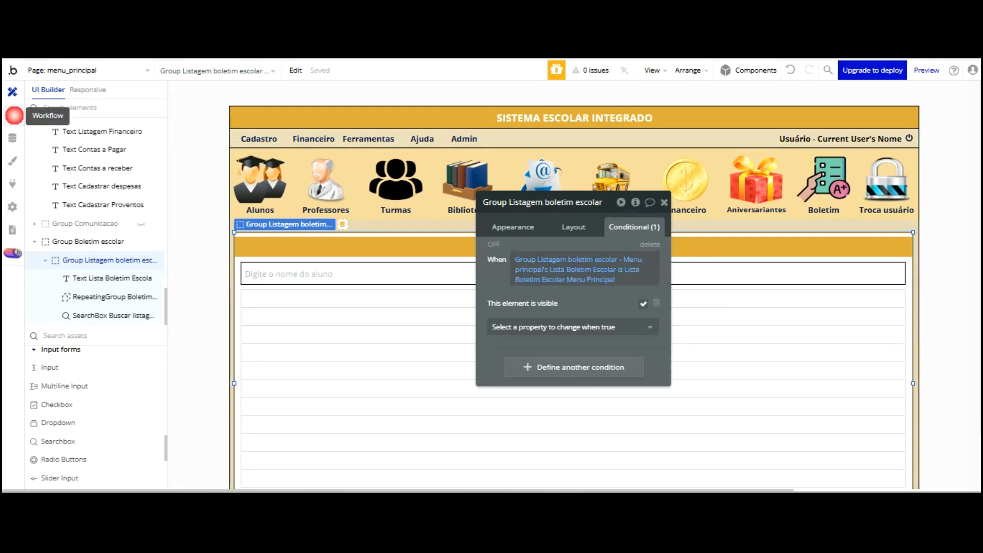
Change the Boletim escolar click's set-state value to 'Lista Boletim Escolar Menu Principal'
{"action": "left_click", "coordinate": [12, 116]}
{"action": "left_click", "coordinate": [567, 279]}
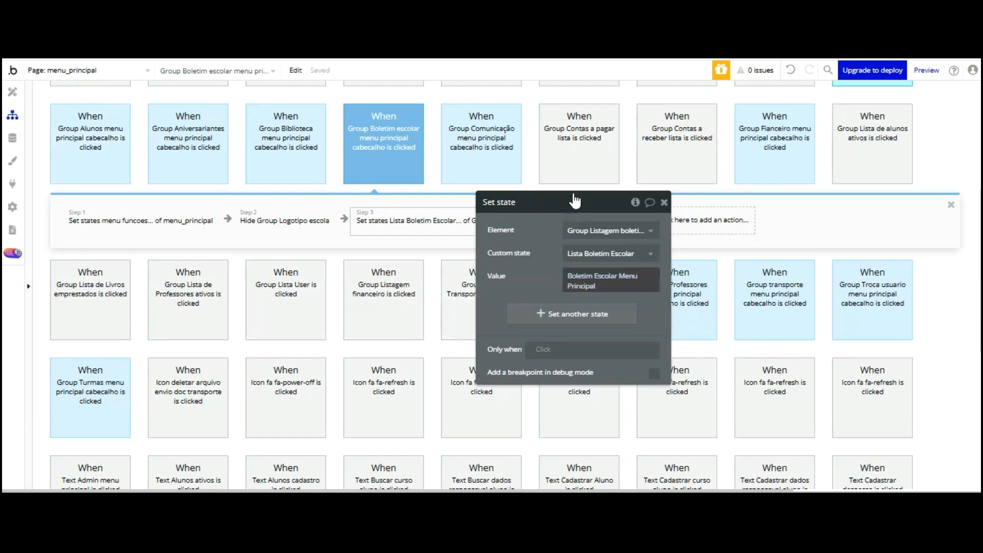
{"action": "left_click", "coordinate": [569, 277]}
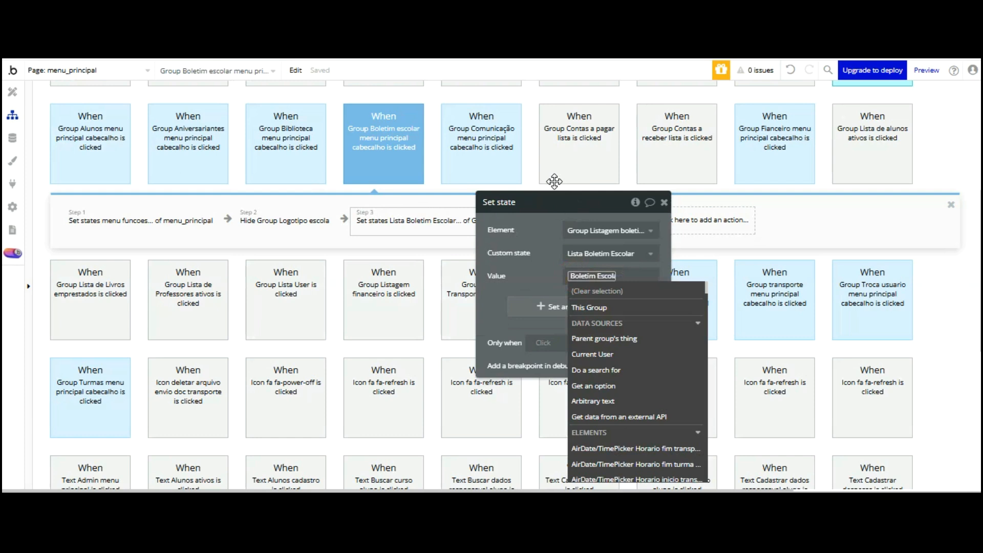
{"action": "type", "text": "Lista"}
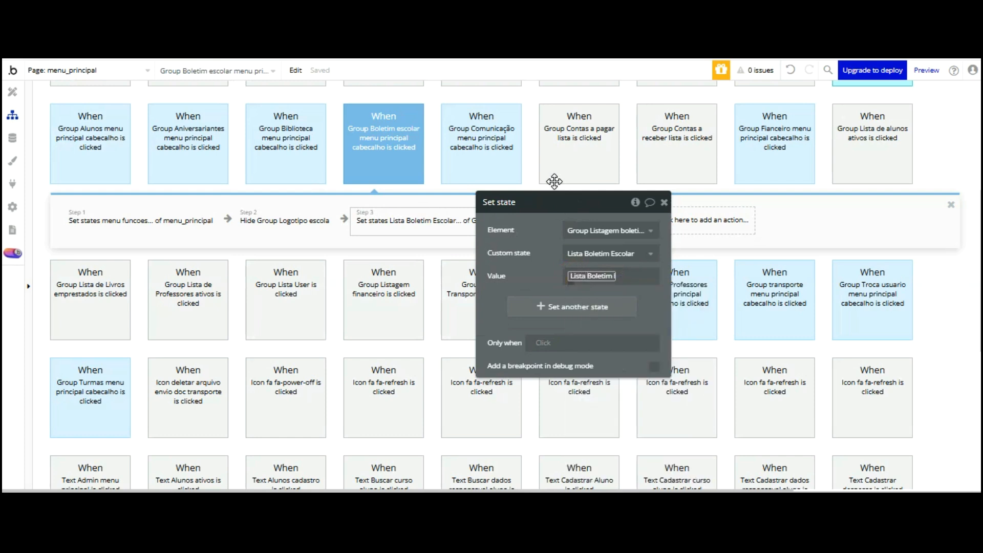
{"action": "left_click", "coordinate": [554, 262]}
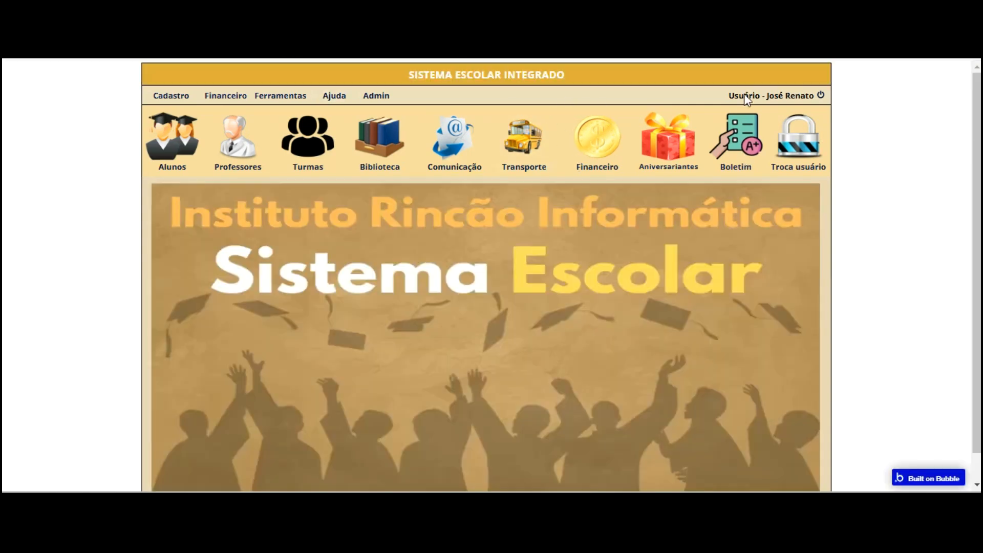
In preview, open the Boletim list and search a student's name; no rows appear
{"action": "left_click", "coordinate": [744, 153]}
{"action": "scroll", "coordinate": [456, 224], "scroll_direction": "down", "scroll_amount": 2}
{"action": "scroll", "coordinate": [338, 187], "scroll_direction": "up", "scroll_amount": 2}
{"action": "left_click", "coordinate": [283, 230]}
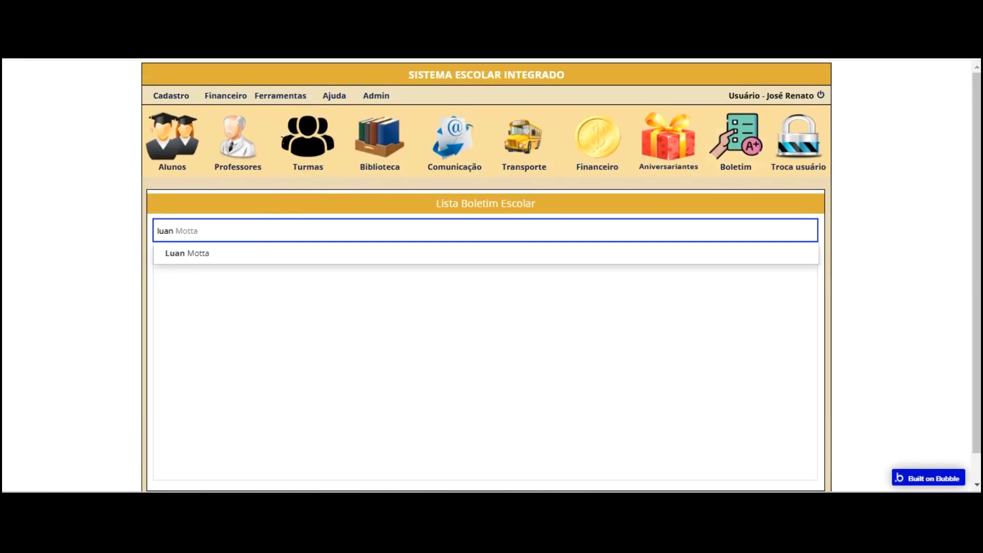
{"action": "key", "text": "BackSpace"}
{"action": "key", "text": "BackSpace"}
{"action": "key", "text": "BackSpace"}
{"action": "key", "text": "BackSpace"}
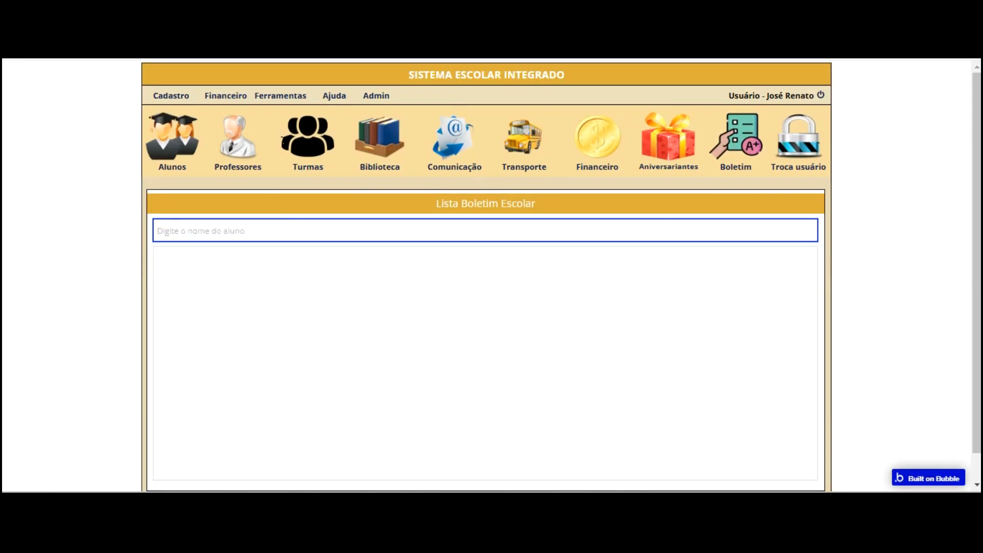
{"action": "type", "text": "mario"}
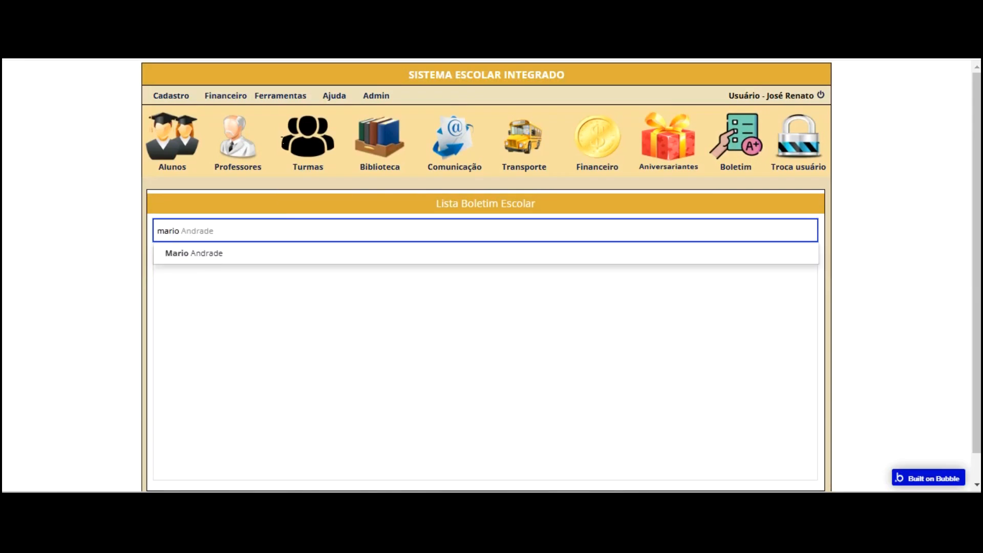
{"action": "left_click", "coordinate": [221, 251]}
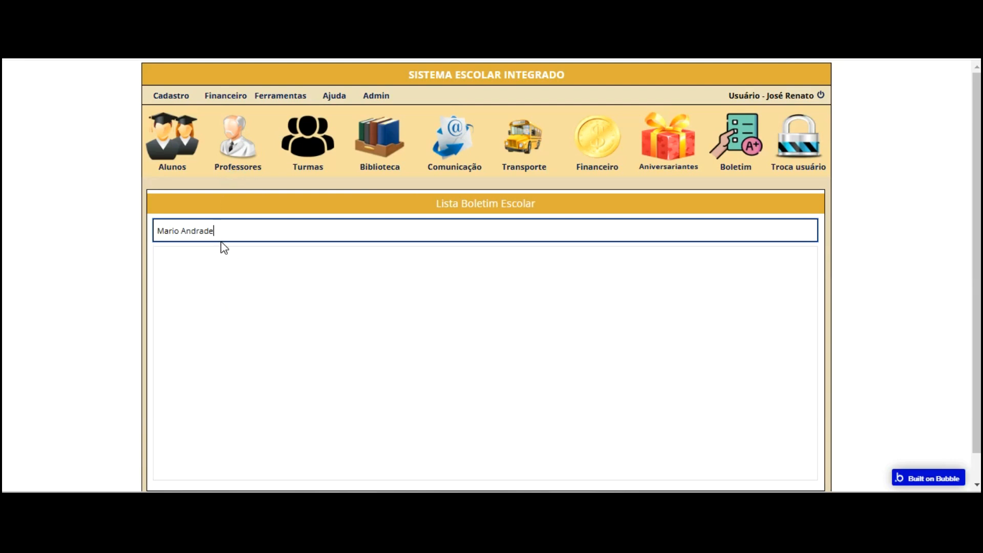
{"action": "left_click", "coordinate": [203, 187]}
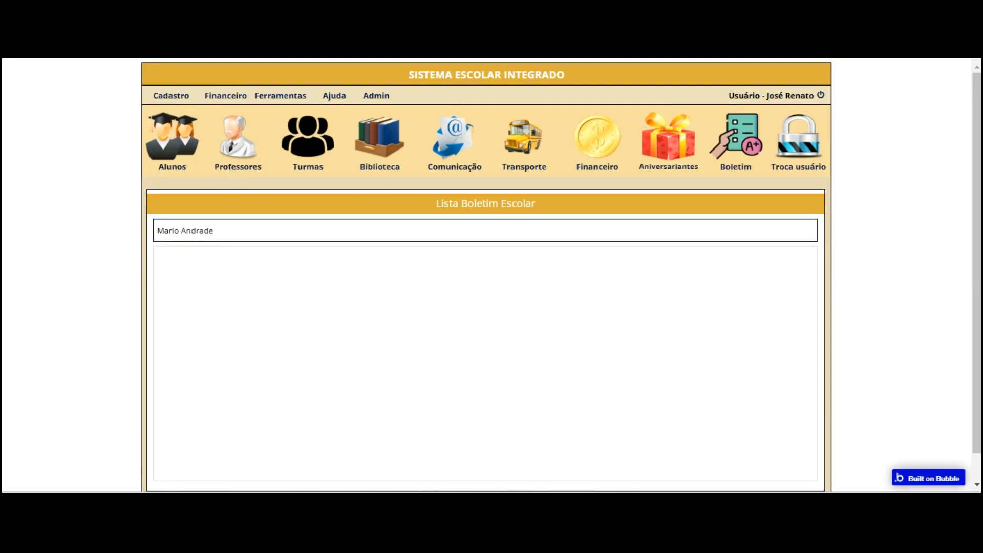
{"action": "left_click", "coordinate": [419, 234]}
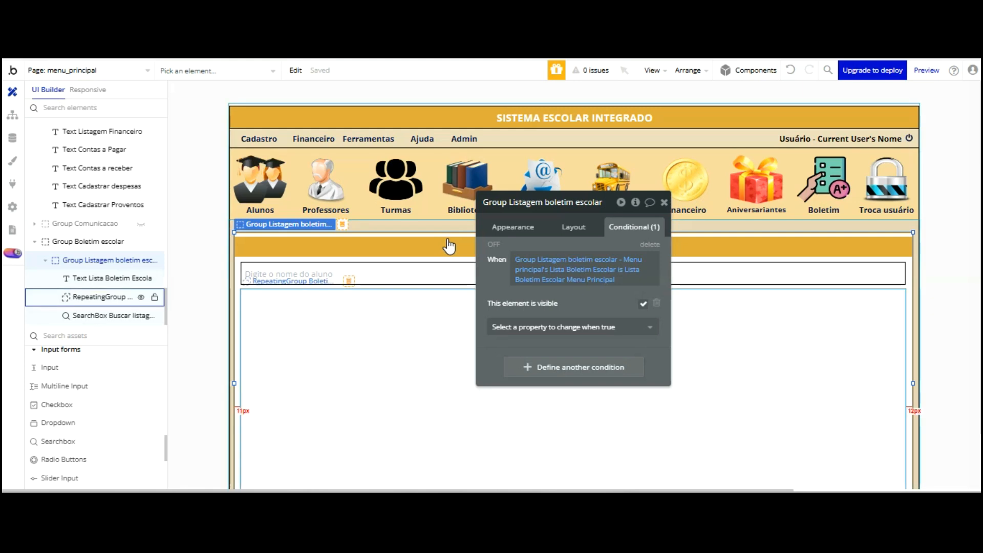
Give the Boletim escolar repeating group a solid black #000000 border at full opacity
{"action": "left_click", "coordinate": [351, 333]}
{"action": "left_click", "coordinate": [512, 227]}
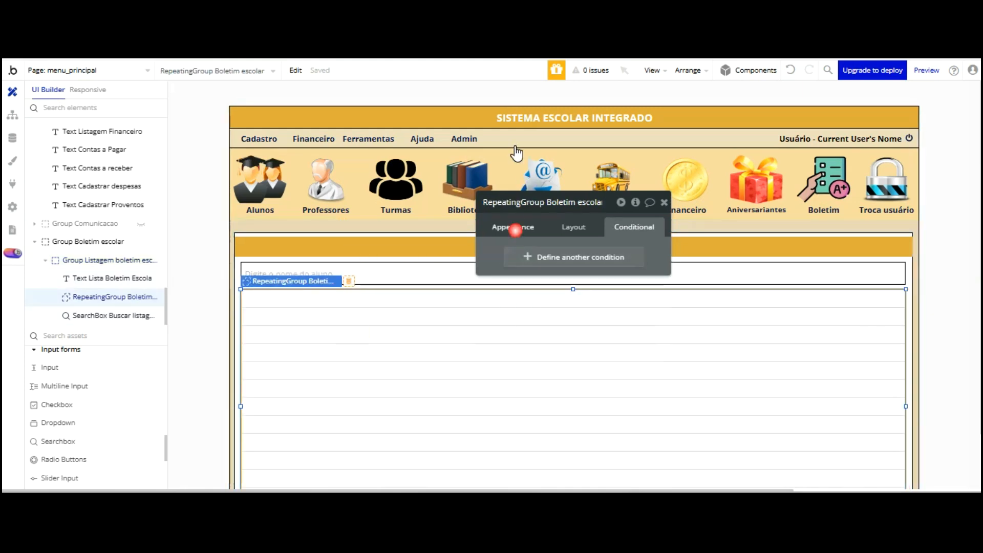
{"action": "scroll", "coordinate": [570, 240], "scroll_direction": "down", "scroll_amount": 3}
{"action": "scroll", "coordinate": [609, 266], "scroll_direction": "down", "scroll_amount": 3}
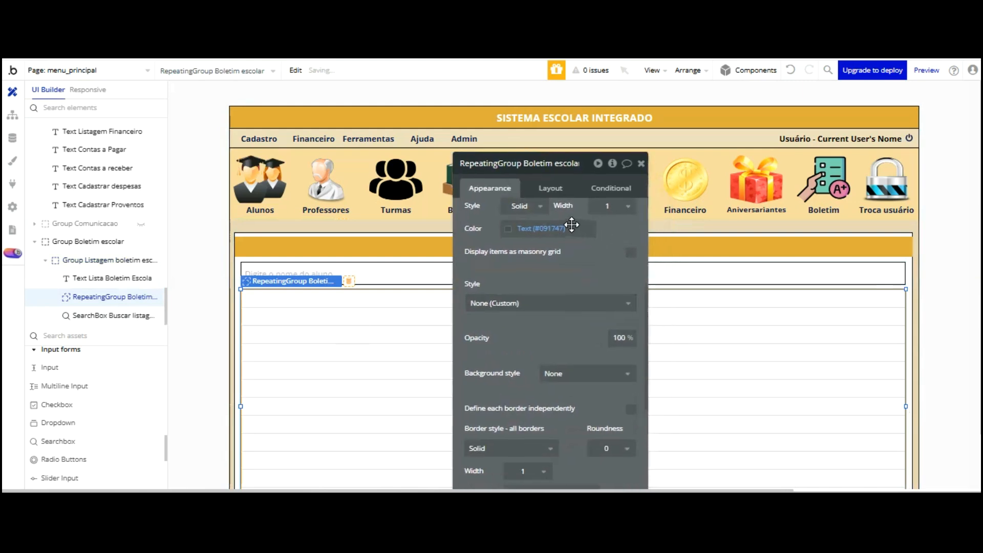
{"action": "scroll", "coordinate": [553, 215], "scroll_direction": "down", "scroll_amount": 3}
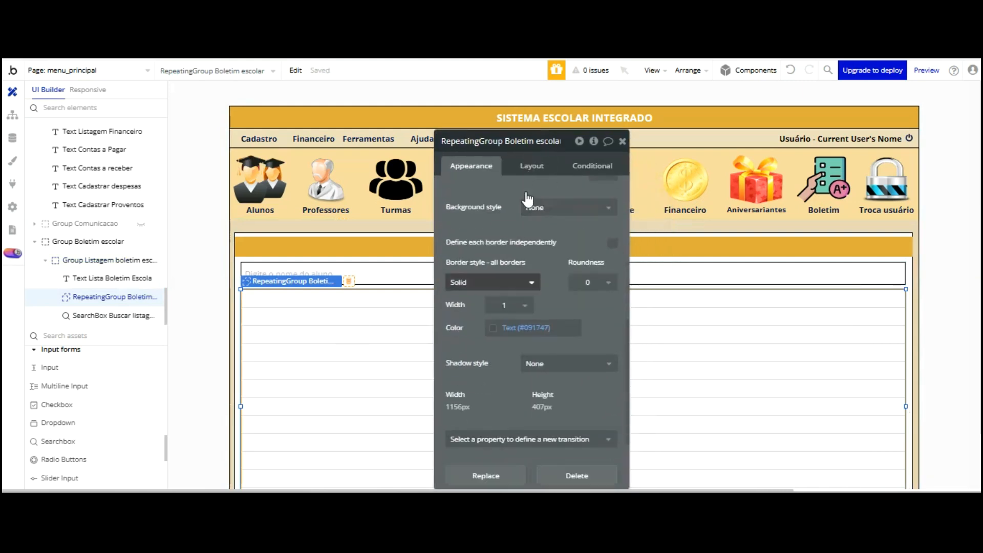
{"action": "left_click", "coordinate": [517, 327]}
{"action": "key", "text": "Tab"}
{"action": "type", "text": "1"}
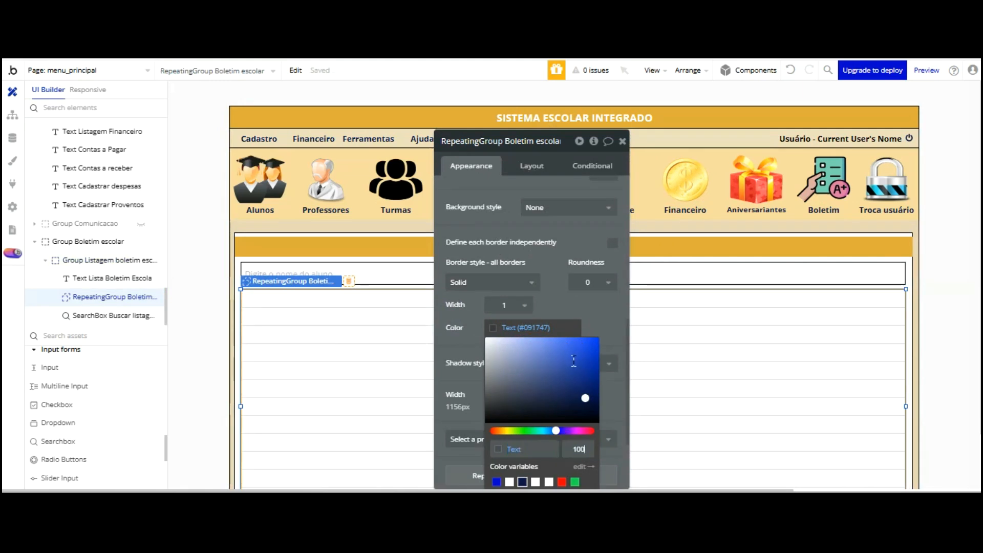
{"action": "left_click", "coordinate": [592, 329]}
{"action": "left_click", "coordinate": [535, 331]}
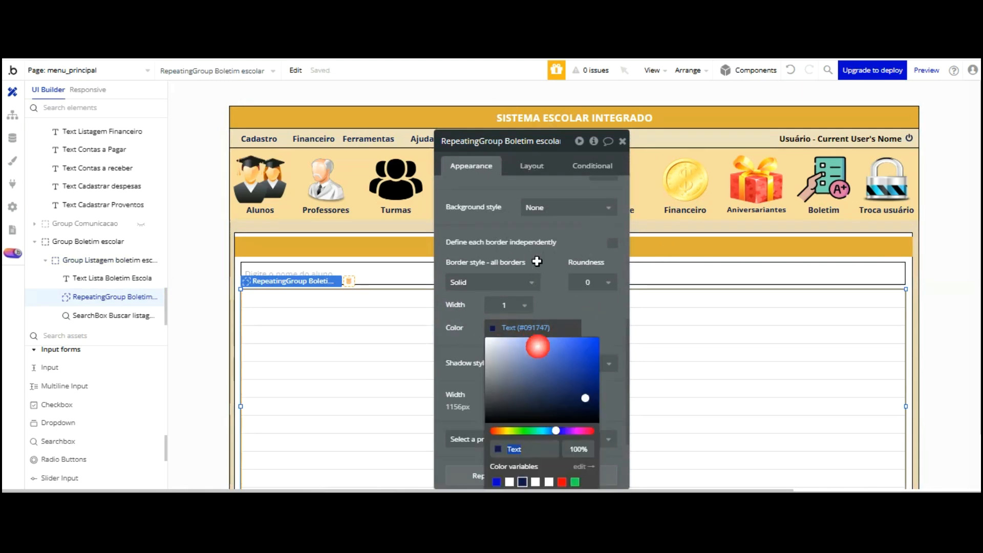
{"action": "left_click", "coordinate": [595, 297]}
{"action": "left_click", "coordinate": [536, 342]}
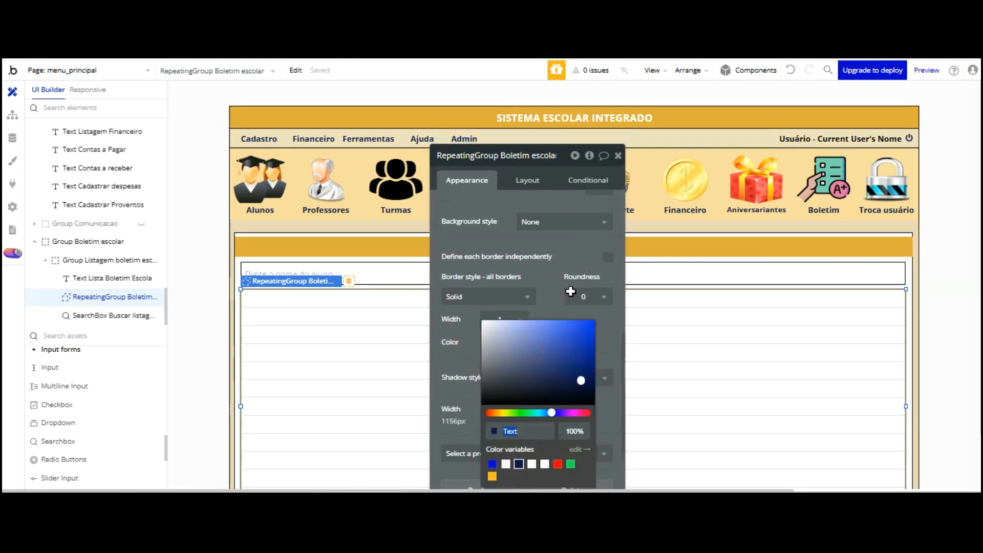
{"action": "left_click", "coordinate": [575, 254]}
Move the list's top below the search box and extend its bottom, 386px tall
{"action": "left_click_drag", "start_coordinate": [574, 169], "coordinate": [572, 82]}
{"action": "scroll", "coordinate": [729, 195], "scroll_direction": "down", "scroll_amount": 2}
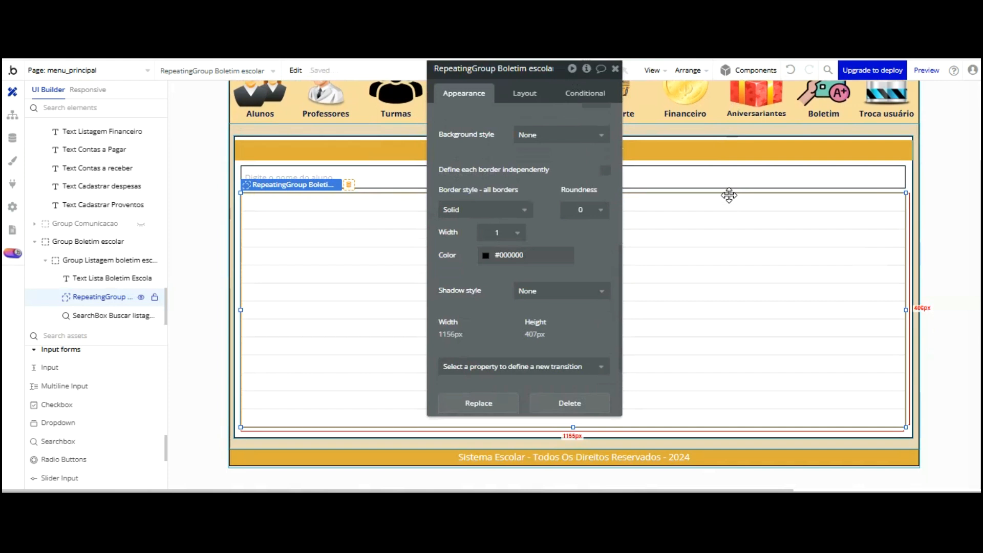
{"action": "left_click_drag", "start_coordinate": [534, 132], "coordinate": [128, 126]}
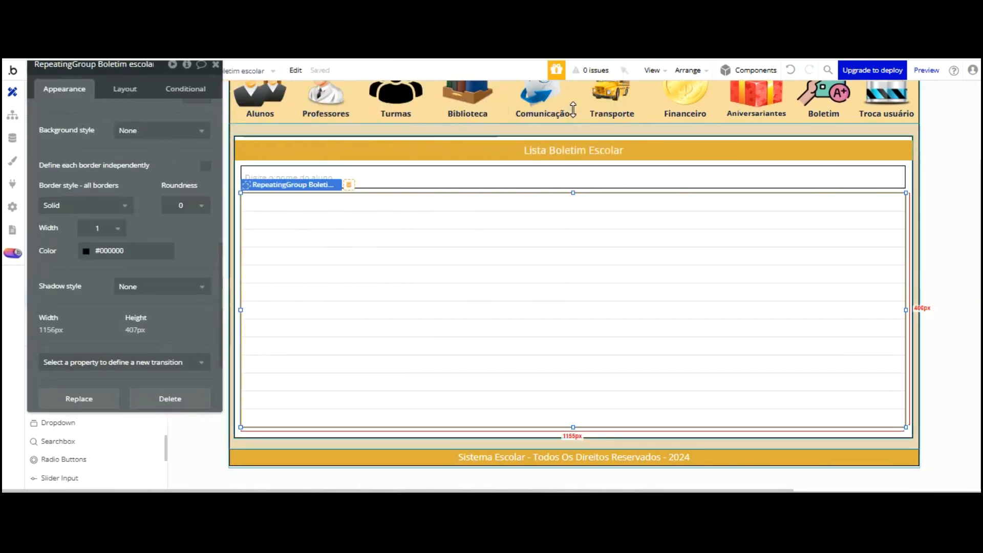
{"action": "left_click_drag", "start_coordinate": [573, 109], "coordinate": [573, 124]}
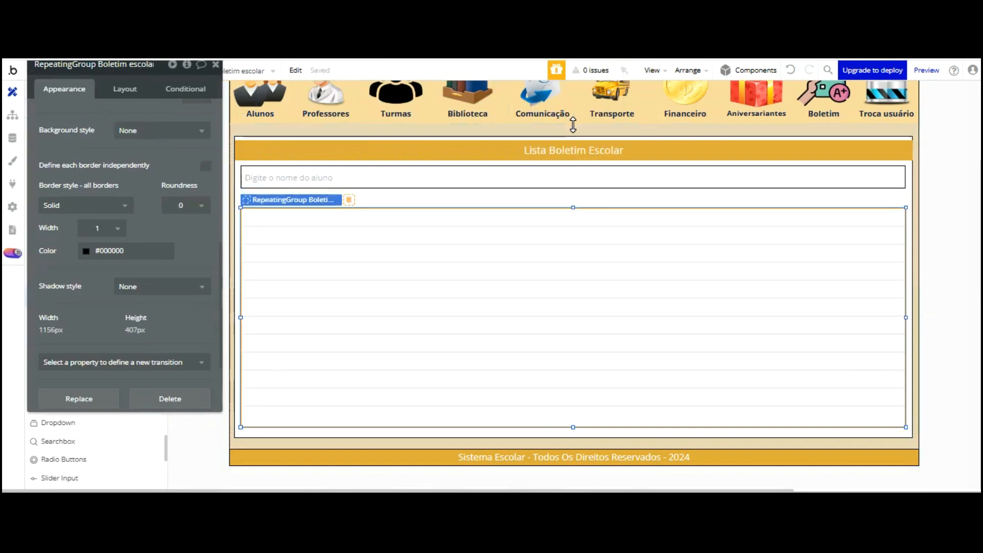
{"action": "left_click", "coordinate": [553, 330]}
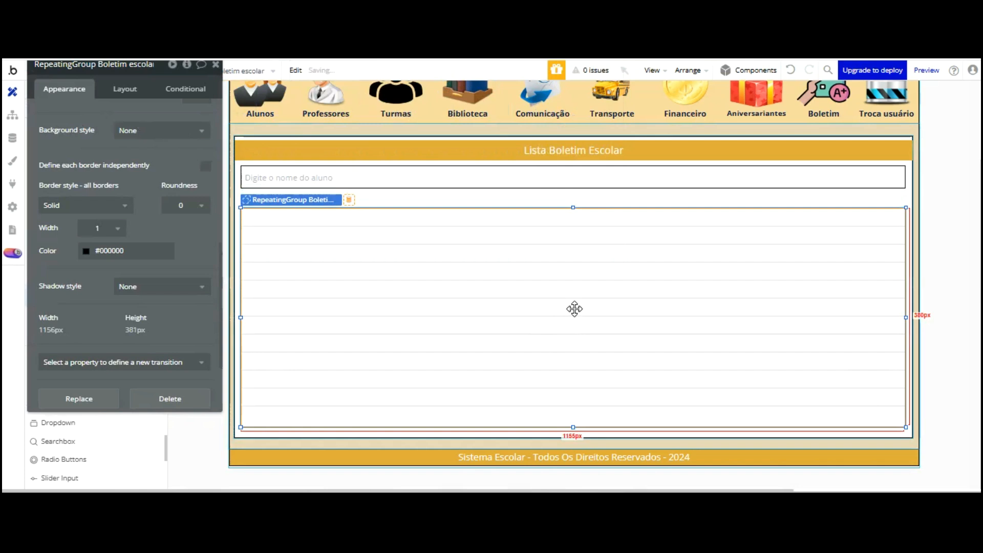
{"action": "left_click_drag", "start_coordinate": [572, 342], "coordinate": [572, 344]}
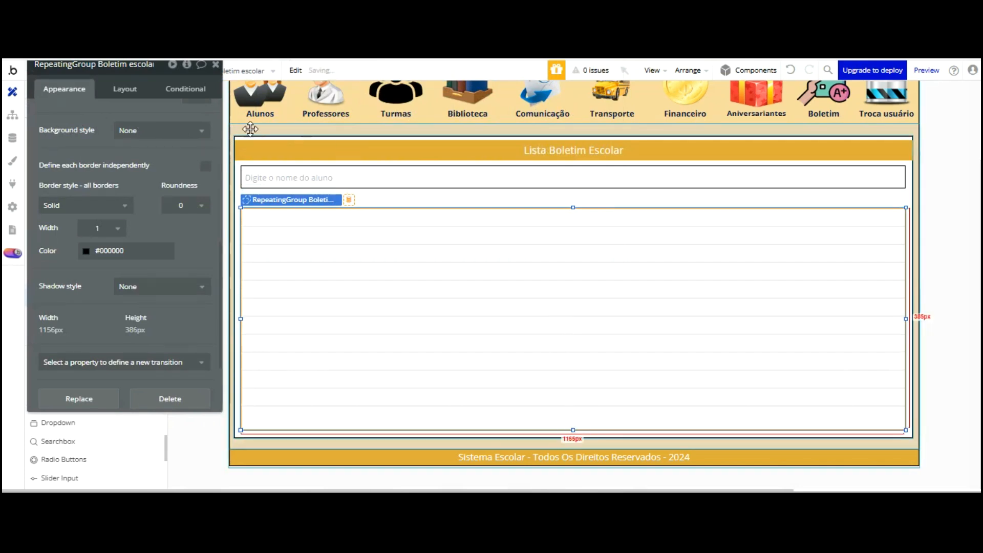
{"action": "left_click_drag", "start_coordinate": [182, 143], "coordinate": [226, 185]}
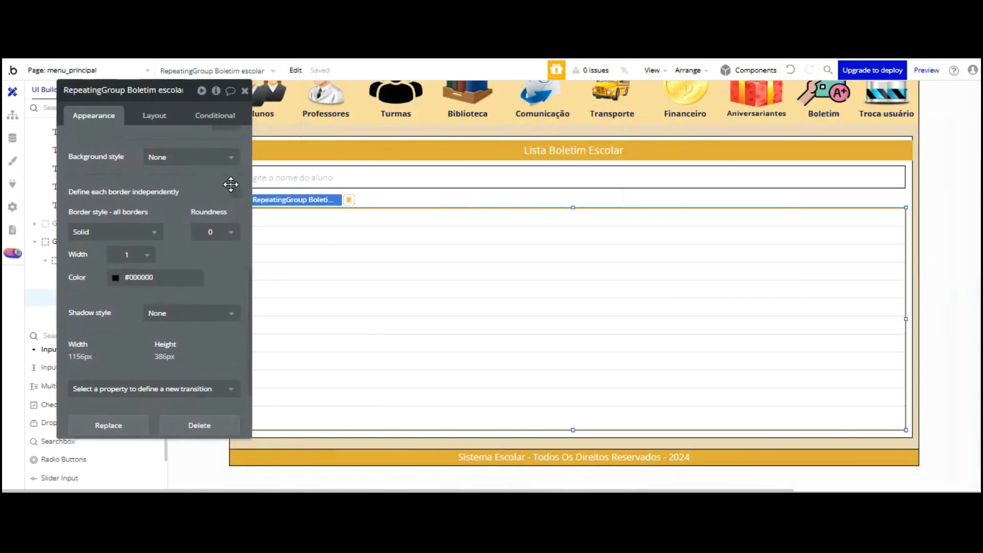
{"action": "left_click_drag", "start_coordinate": [125, 243], "coordinate": [66, 132]}
{"action": "scroll", "coordinate": [83, 328], "scroll_direction": "up", "scroll_amount": 8}
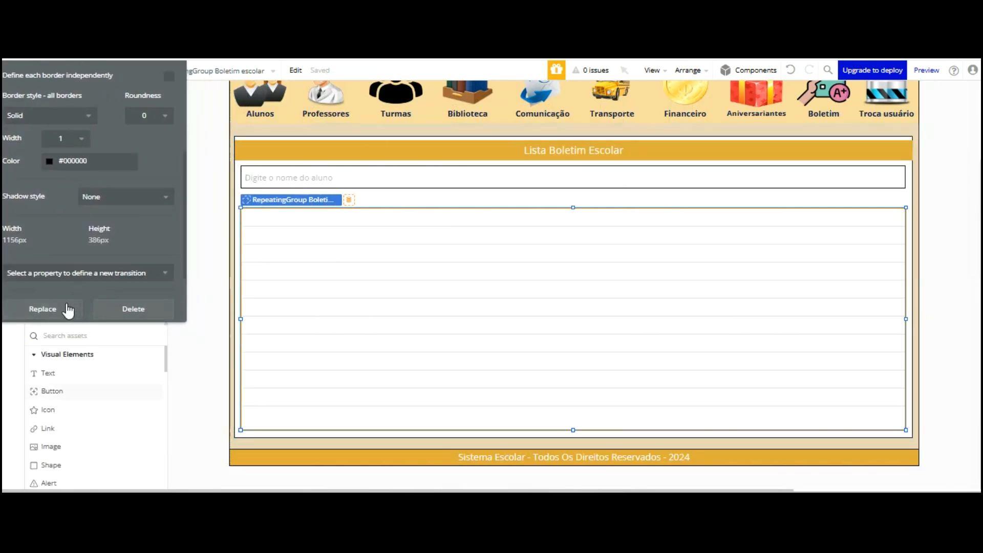
{"action": "key", "text": "Escape"}
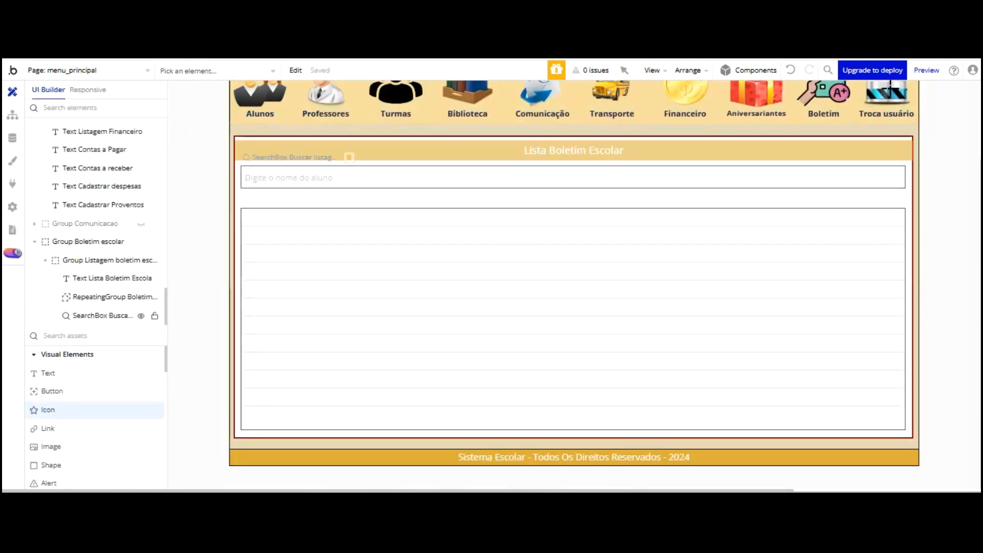
Place an icon at the search box's right end and colour it black #000000
{"action": "left_click", "coordinate": [891, 172]}
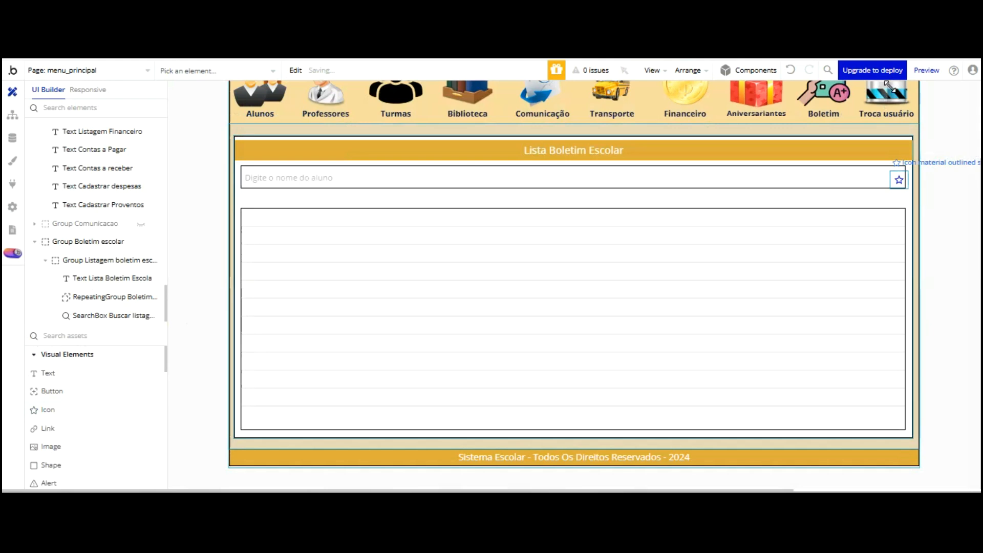
{"action": "left_click", "coordinate": [127, 213]}
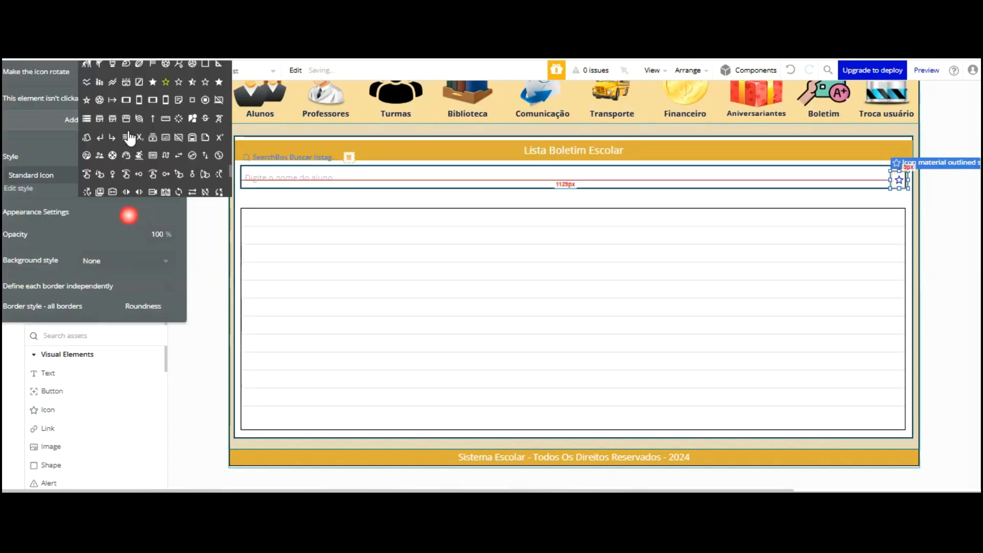
{"action": "left_click", "coordinate": [209, 199]}
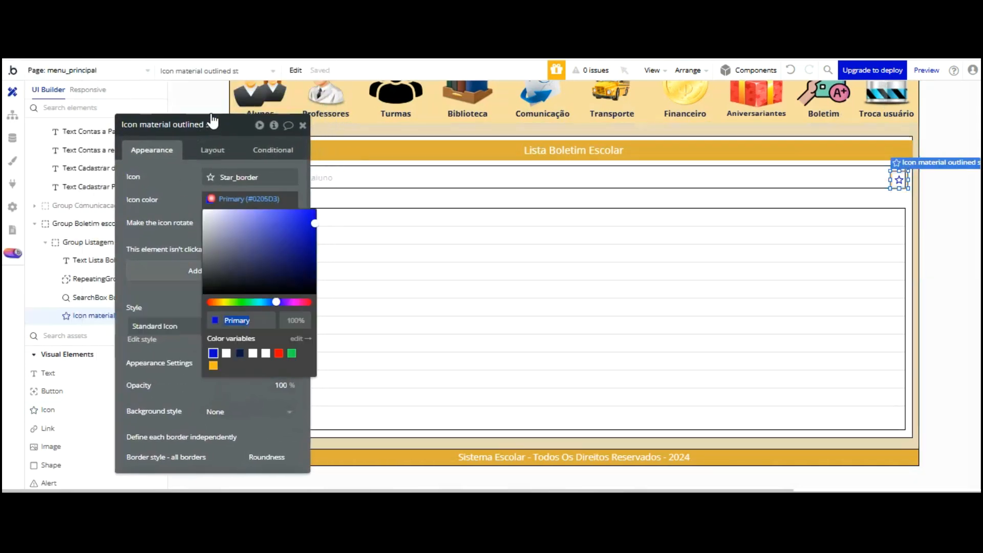
{"action": "left_click_drag", "start_coordinate": [316, 208], "coordinate": [321, 291]}
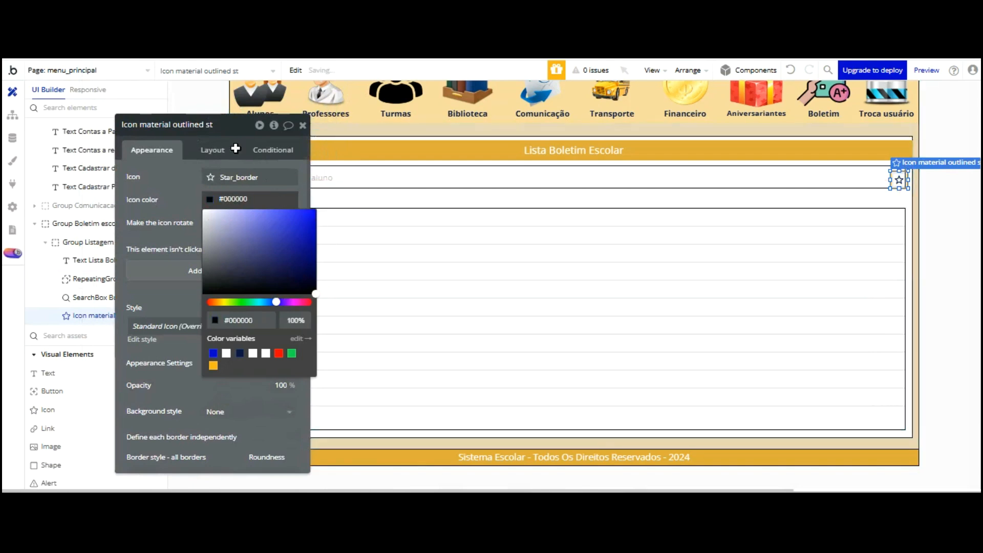
{"action": "left_click", "coordinate": [176, 200]}
Search the Material icons for 're' and choose the Refresh icon
{"action": "left_click", "coordinate": [219, 176]}
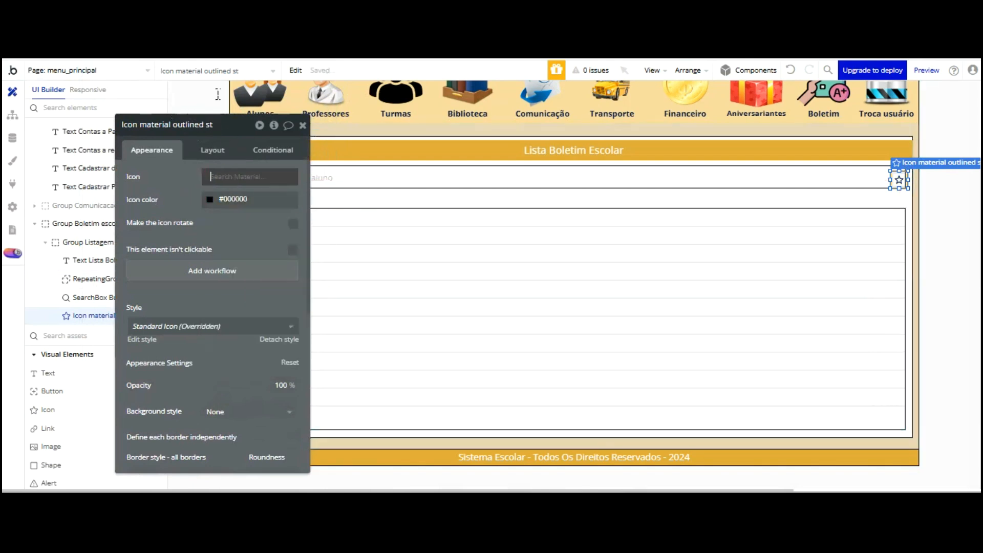
{"action": "type", "text": "re"}
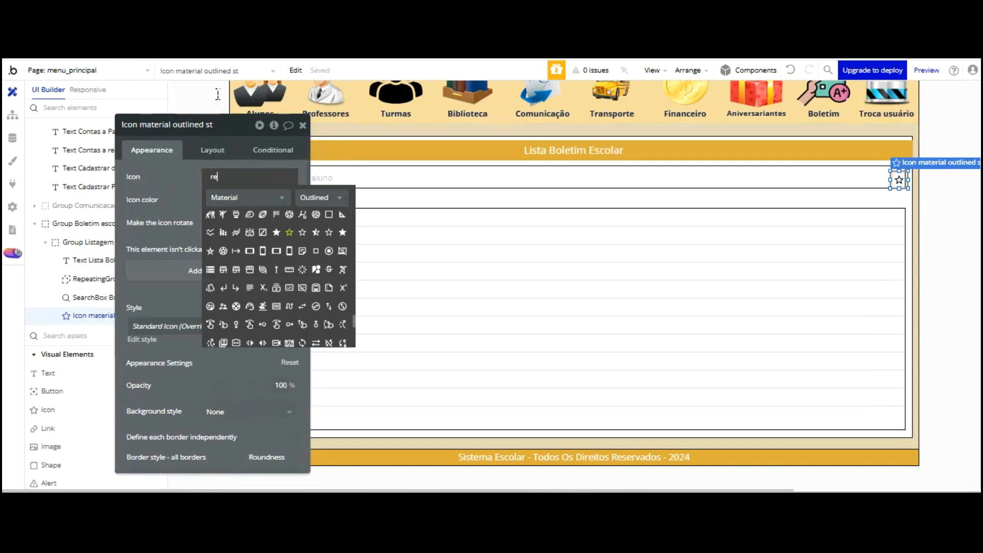
{"action": "type", "text": "fre"}
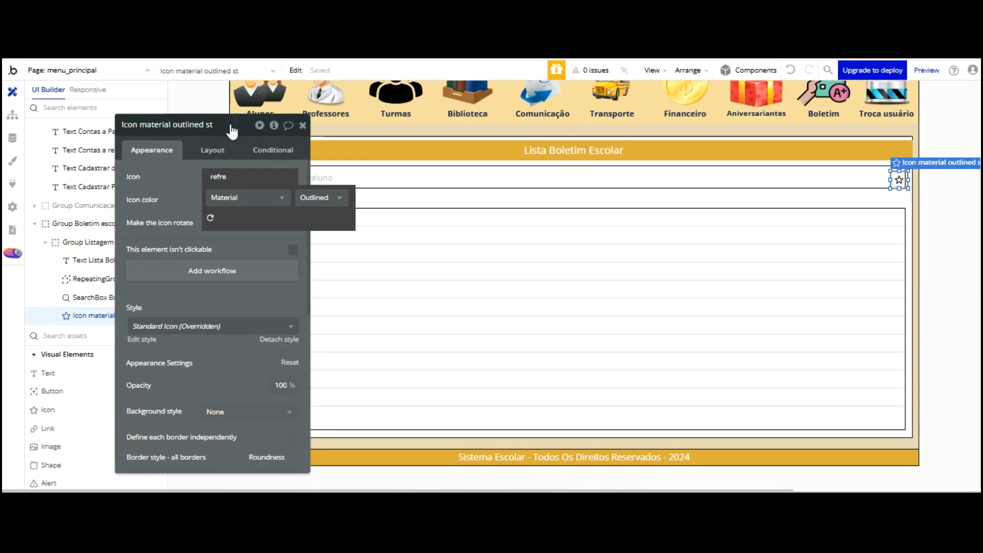
{"action": "key", "text": "BackSpace"}
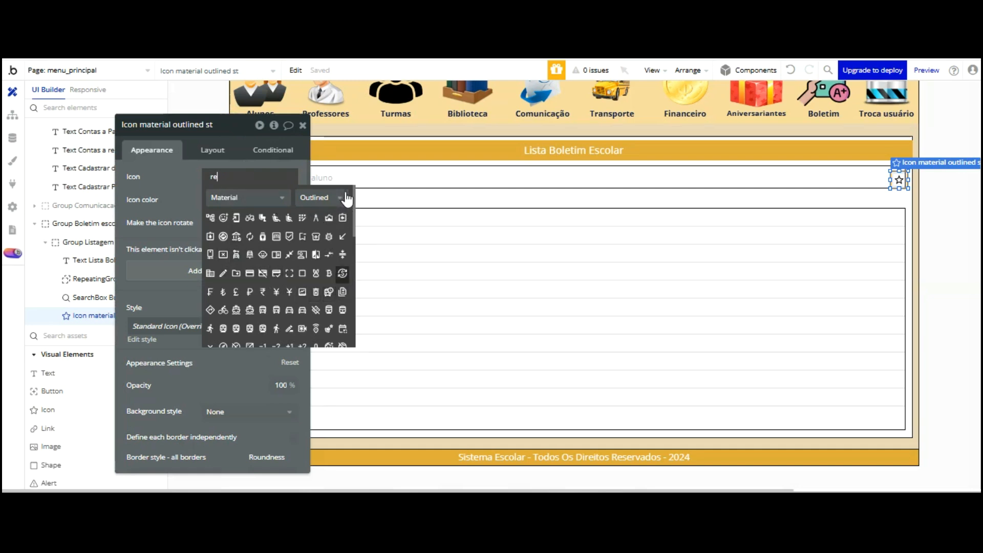
{"action": "scroll", "coordinate": [346, 198], "scroll_direction": "down", "scroll_amount": 1}
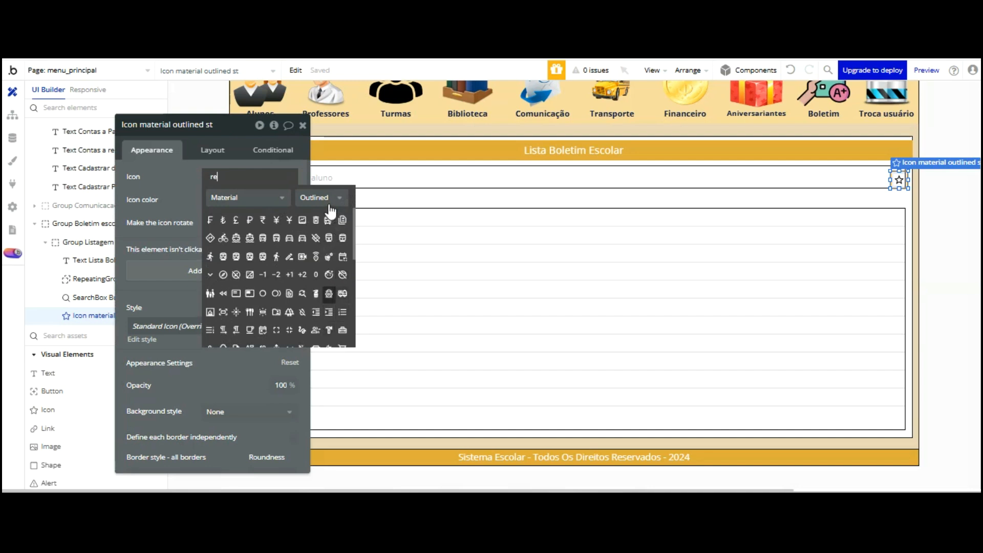
{"action": "scroll", "coordinate": [331, 209], "scroll_direction": "down", "scroll_amount": 1}
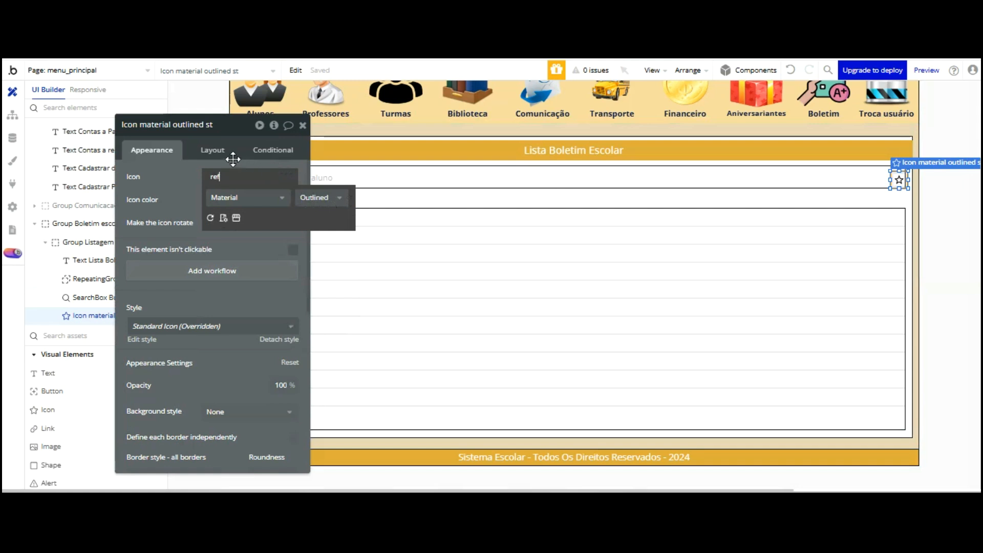
{"action": "left_click", "coordinate": [210, 219]}
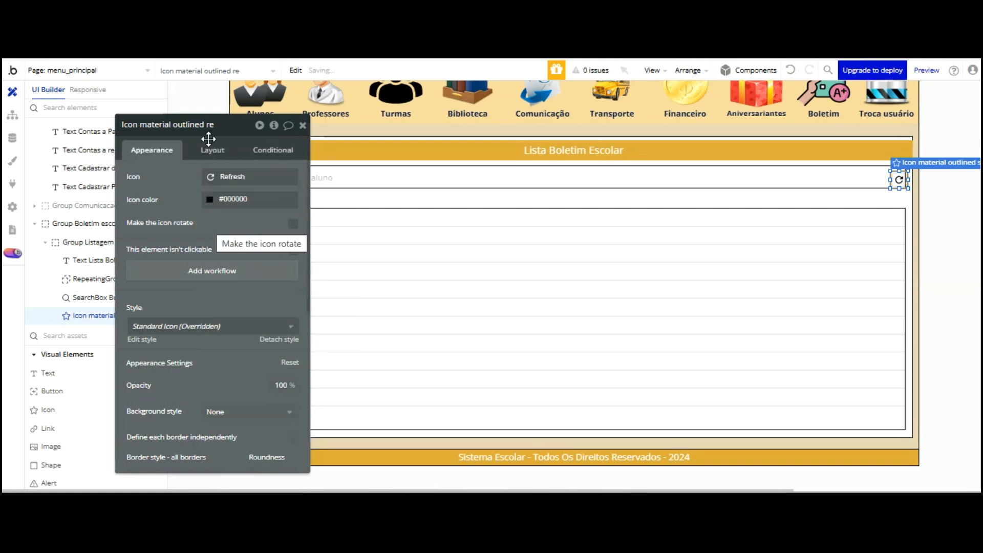
Switch the icon library from Material to Bootstrap Icons and filter by 'r'
{"action": "left_click", "coordinate": [214, 177]}
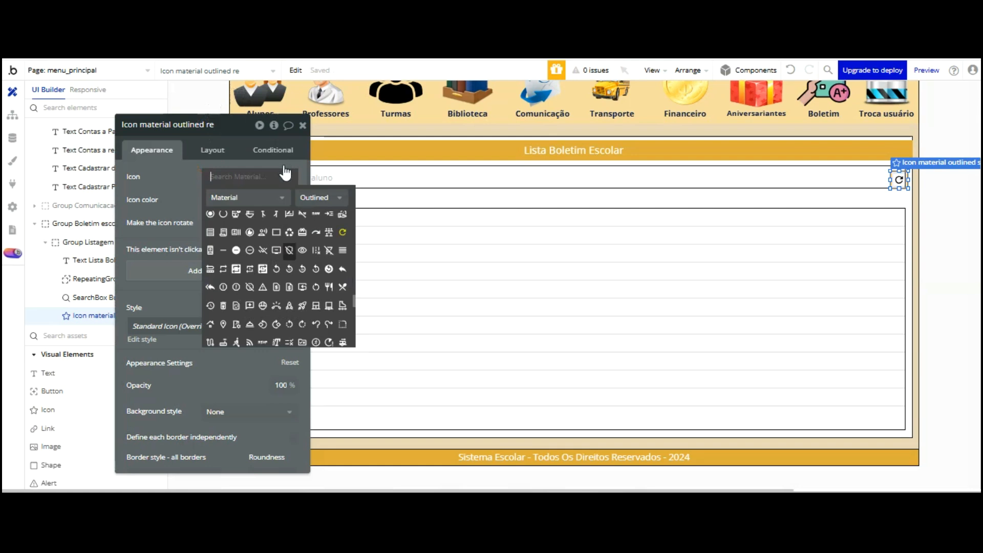
{"action": "scroll", "coordinate": [289, 251], "scroll_direction": "down", "scroll_amount": 1}
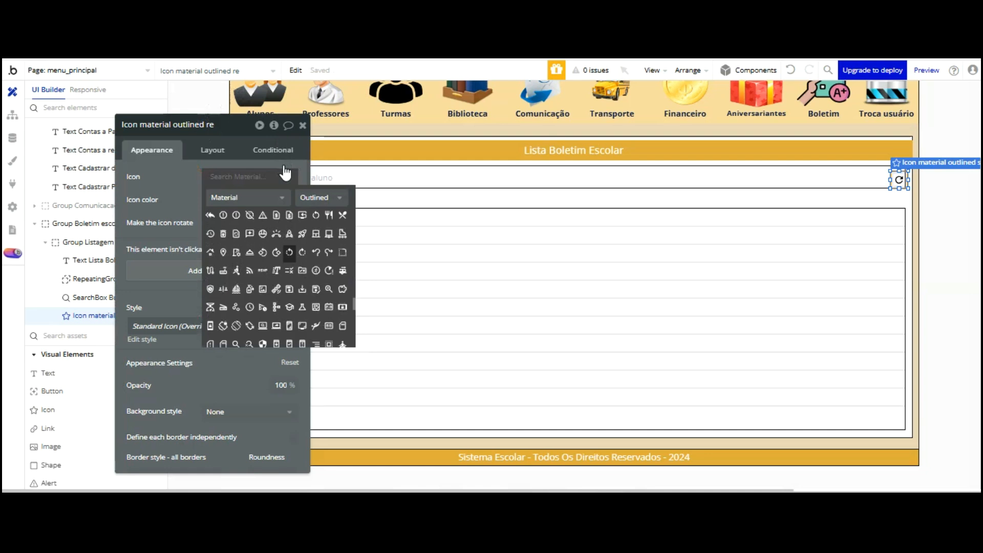
{"action": "scroll", "coordinate": [286, 172], "scroll_direction": "down", "scroll_amount": 1}
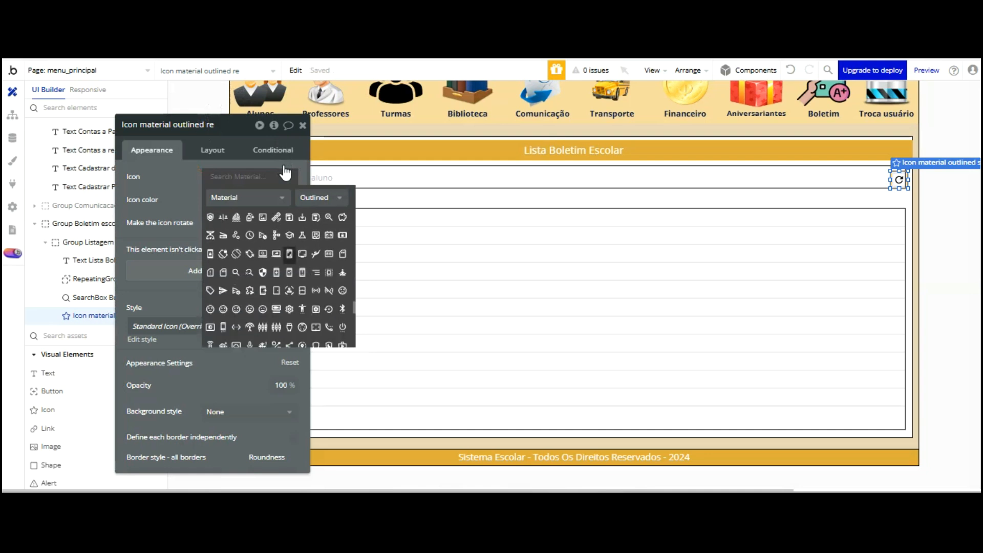
{"action": "left_click", "coordinate": [274, 197]}
{"action": "key", "text": "Down"}
{"action": "key", "text": "Down"}
{"action": "key", "text": "Down"}
{"action": "key", "text": "Down"}
{"action": "key", "text": "Down"}
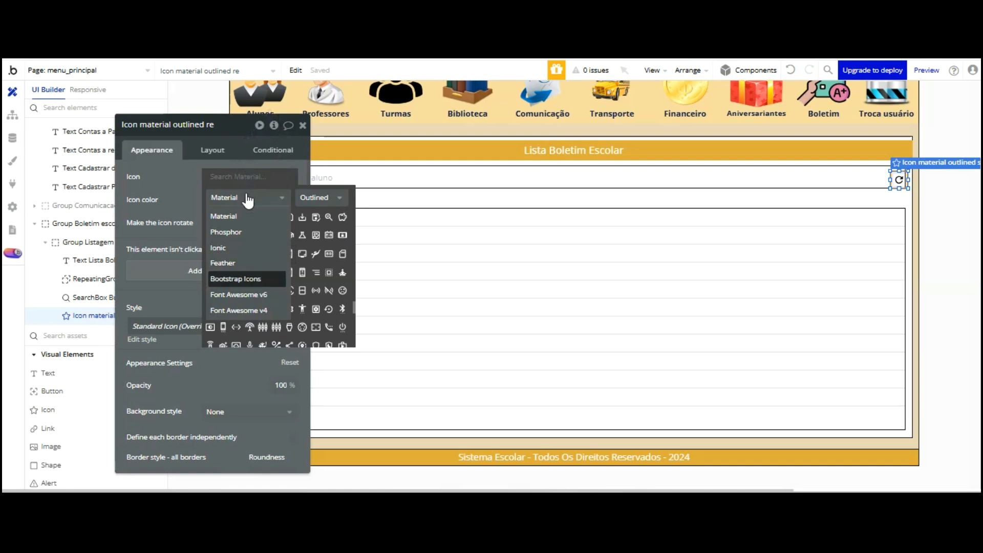
{"action": "key", "text": "Return"}
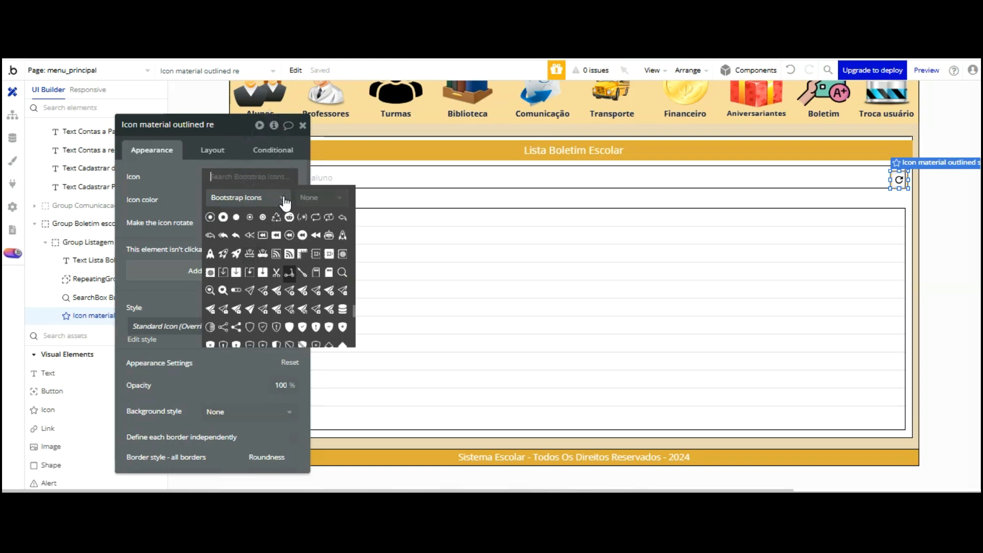
{"action": "type", "text": "refr"}
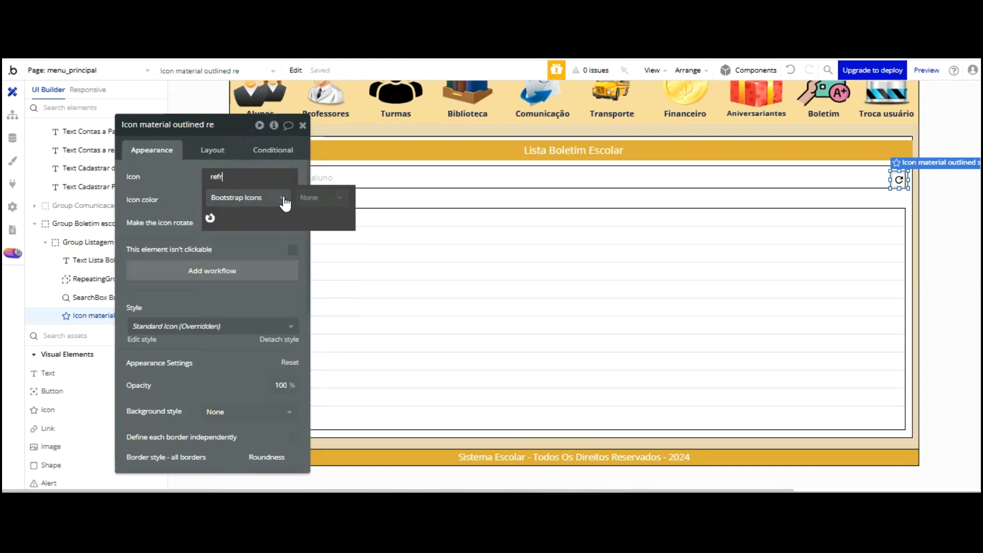
{"action": "key", "text": "BackSpace"}
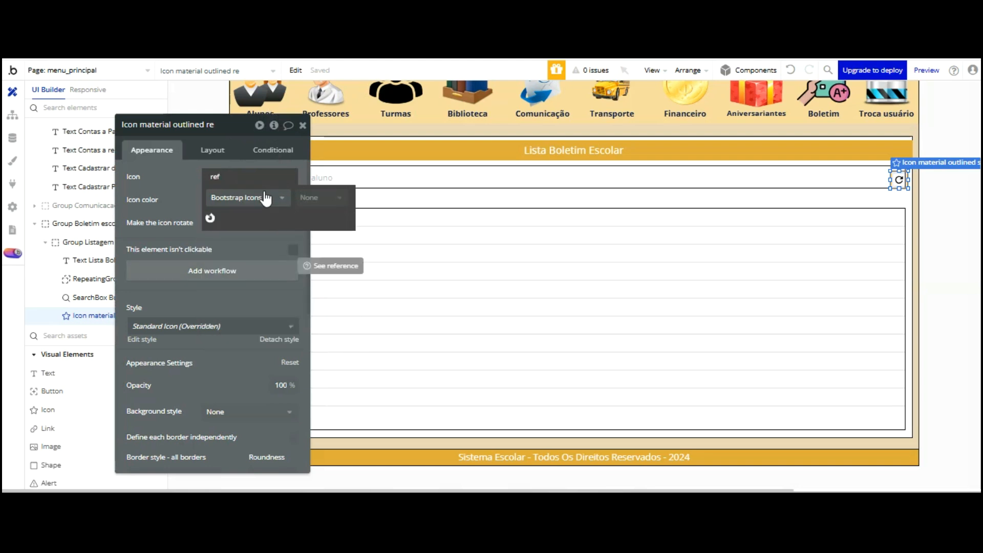
{"action": "key", "text": "BackSpace"}
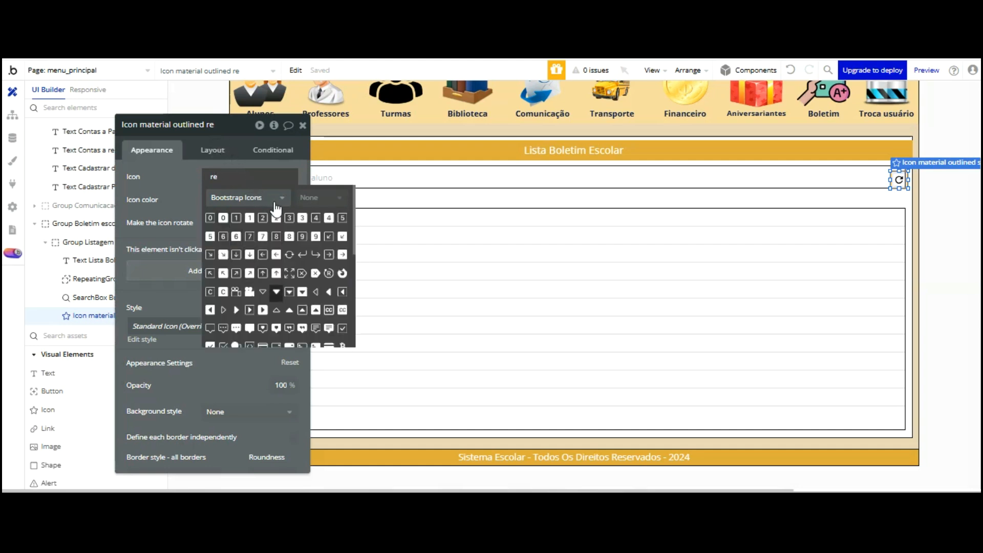
Browse the Bootstrap results and pick the Repeat icon
{"action": "scroll", "coordinate": [317, 210], "scroll_direction": "down", "scroll_amount": 2}
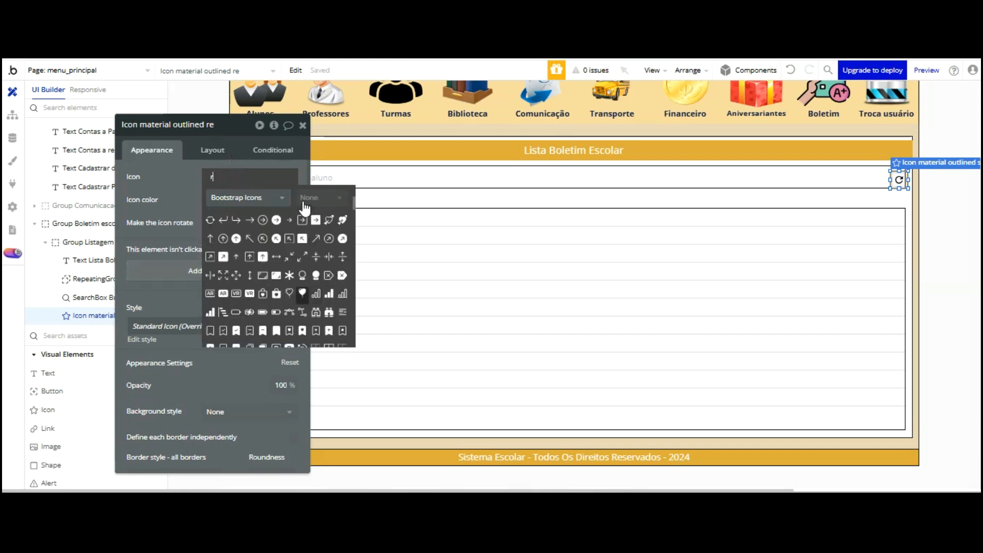
{"action": "scroll", "coordinate": [304, 207], "scroll_direction": "up", "scroll_amount": 5}
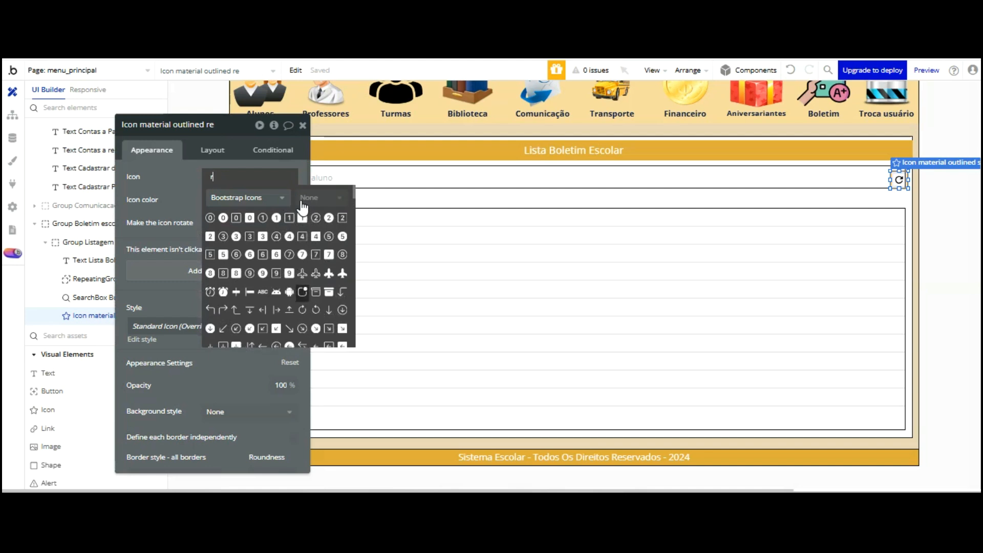
{"action": "scroll", "coordinate": [303, 207], "scroll_direction": "down", "scroll_amount": 3}
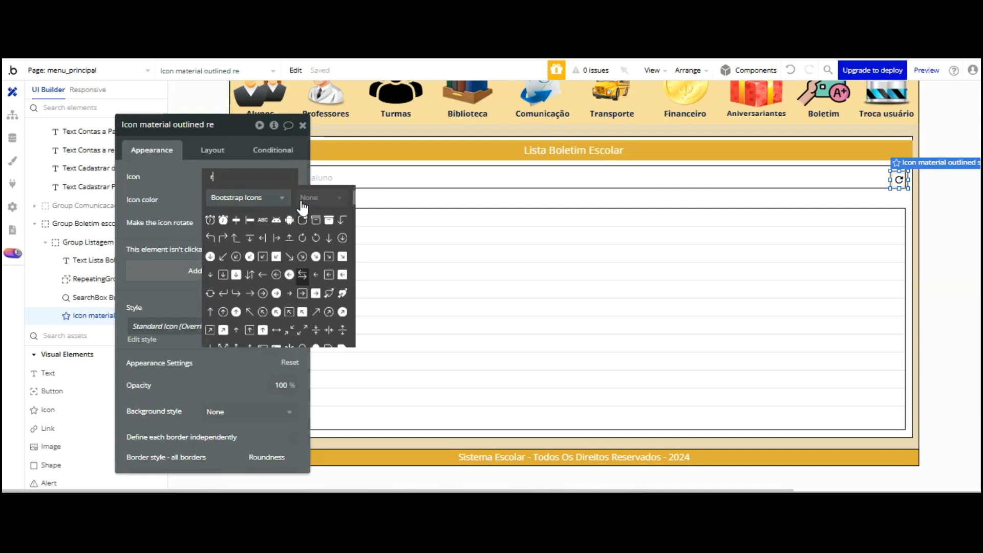
{"action": "scroll", "coordinate": [303, 207], "scroll_direction": "down", "scroll_amount": 3}
{"action": "scroll", "coordinate": [318, 199], "scroll_direction": "down", "scroll_amount": 3}
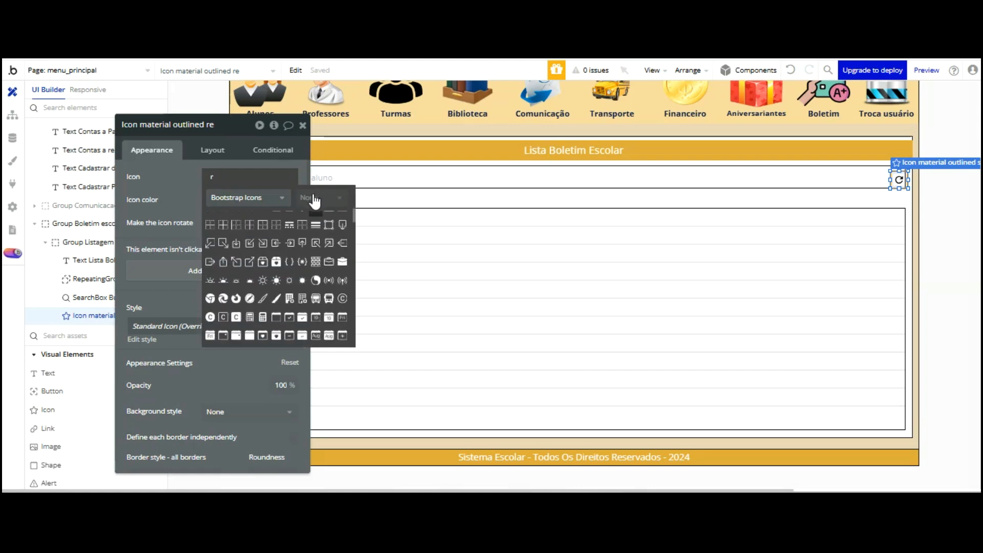
{"action": "scroll", "coordinate": [292, 194], "scroll_direction": "down", "scroll_amount": 5}
{"action": "scroll", "coordinate": [292, 194], "scroll_direction": "down", "scroll_amount": 10}
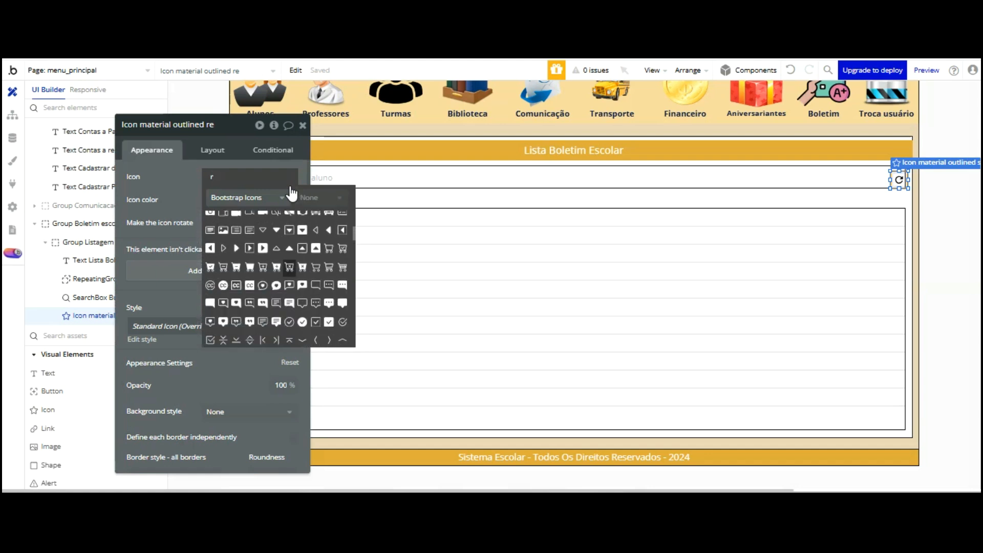
{"action": "scroll", "coordinate": [292, 193], "scroll_direction": "down", "scroll_amount": 6}
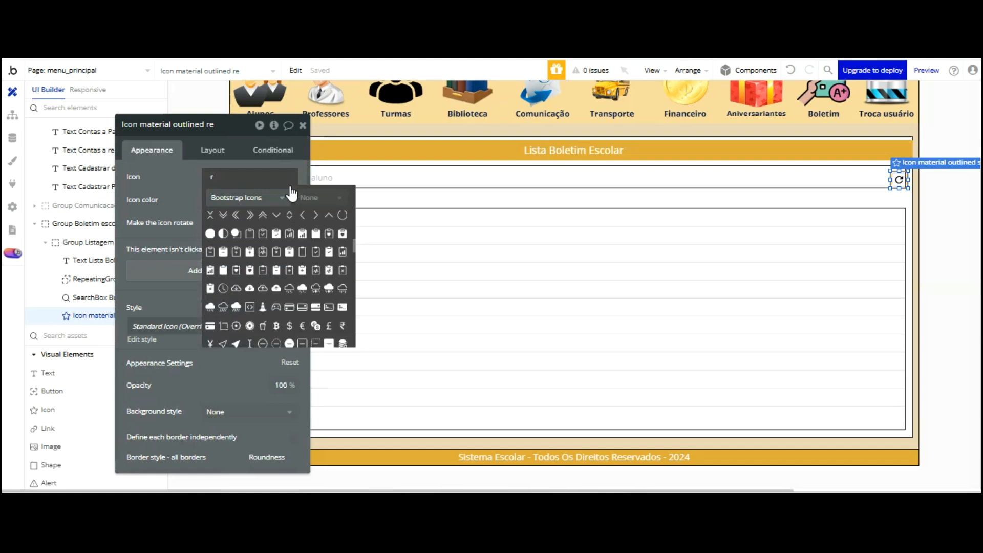
{"action": "scroll", "coordinate": [292, 194], "scroll_direction": "down", "scroll_amount": 3}
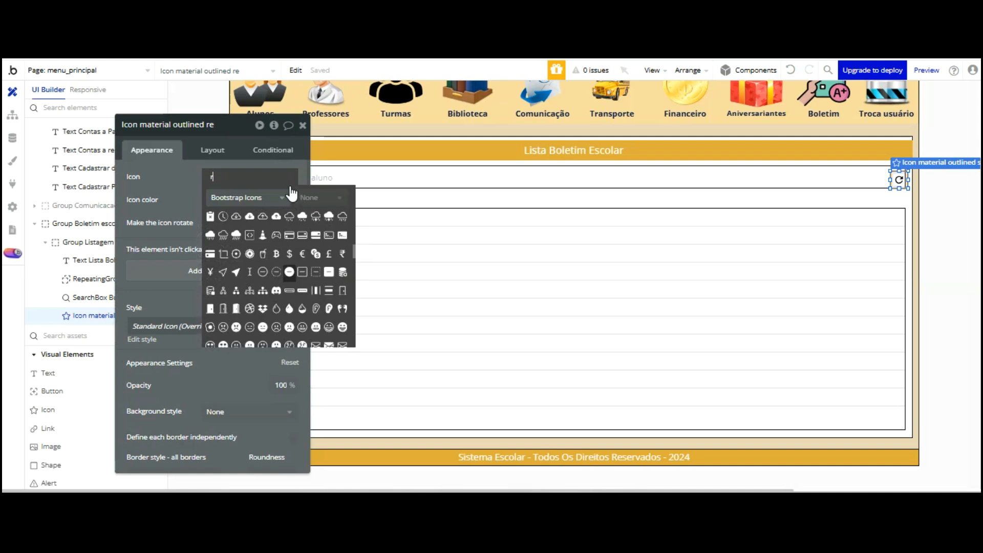
{"action": "scroll", "coordinate": [292, 194], "scroll_direction": "down", "scroll_amount": 5}
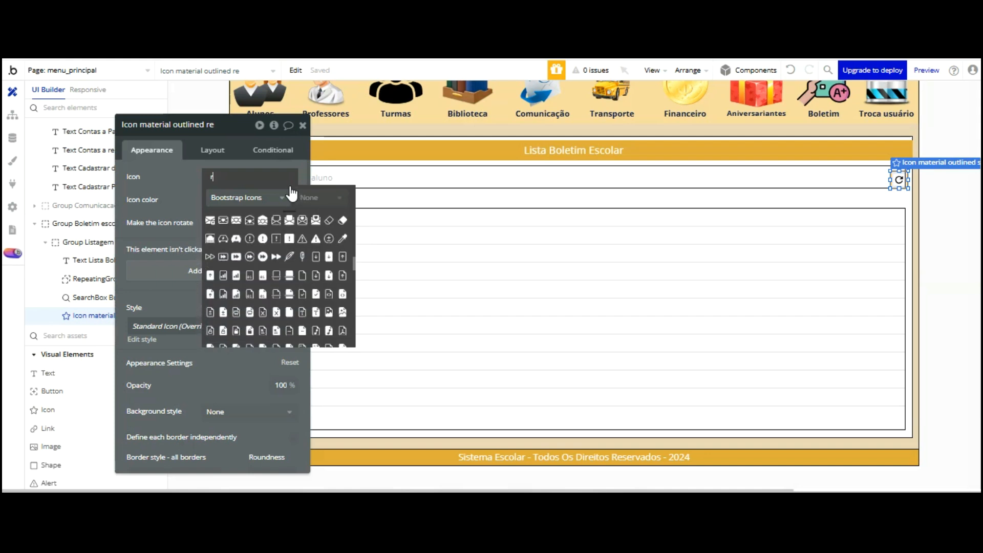
{"action": "scroll", "coordinate": [292, 194], "scroll_direction": "down", "scroll_amount": 3}
{"action": "scroll", "coordinate": [291, 193], "scroll_direction": "down", "scroll_amount": 3}
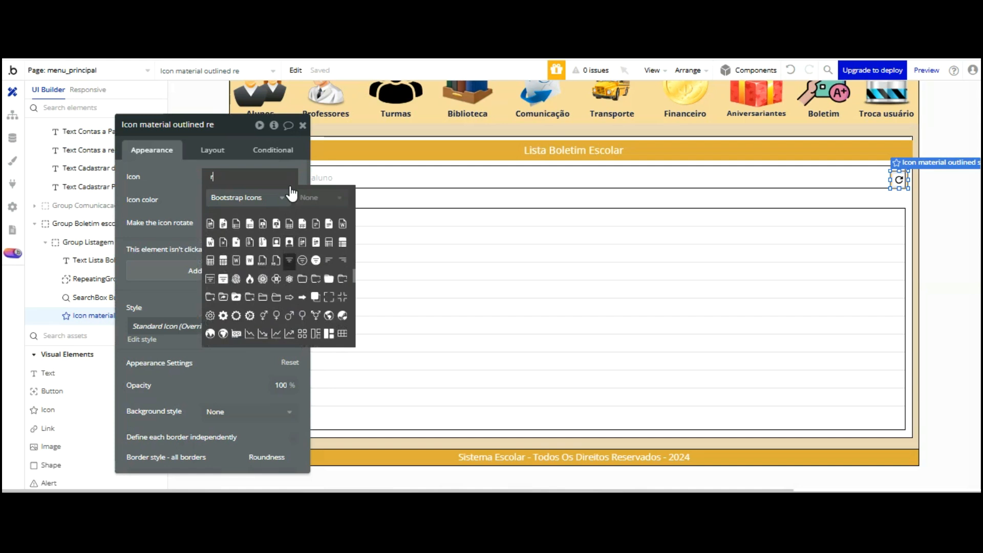
{"action": "scroll", "coordinate": [292, 193], "scroll_direction": "down", "scroll_amount": 3}
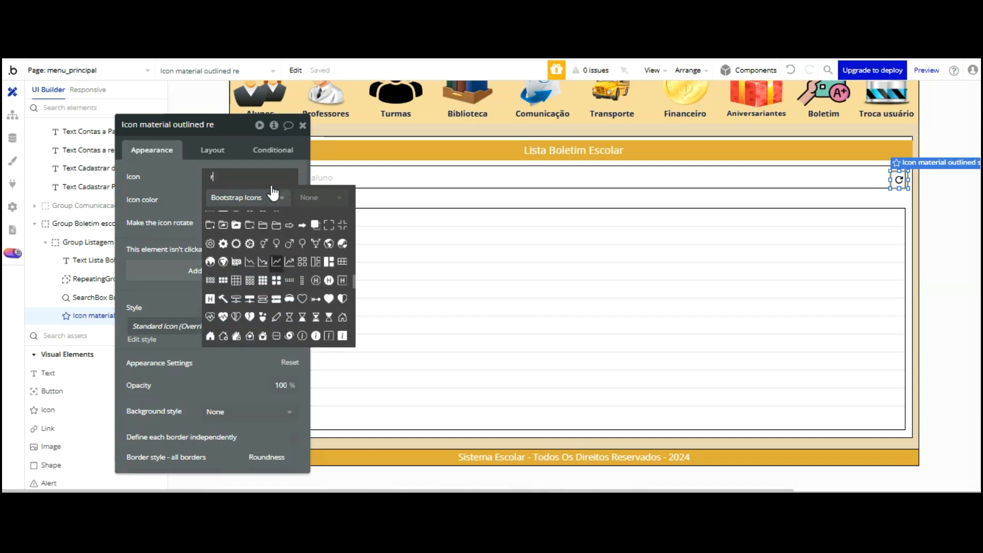
{"action": "scroll", "coordinate": [273, 193], "scroll_direction": "down", "scroll_amount": 5}
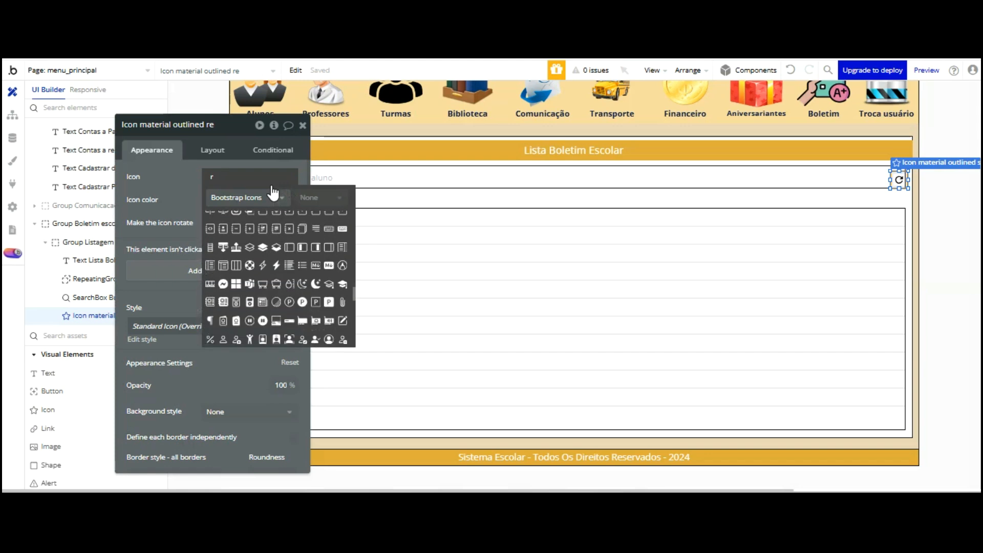
{"action": "scroll", "coordinate": [273, 193], "scroll_direction": "down", "scroll_amount": 3}
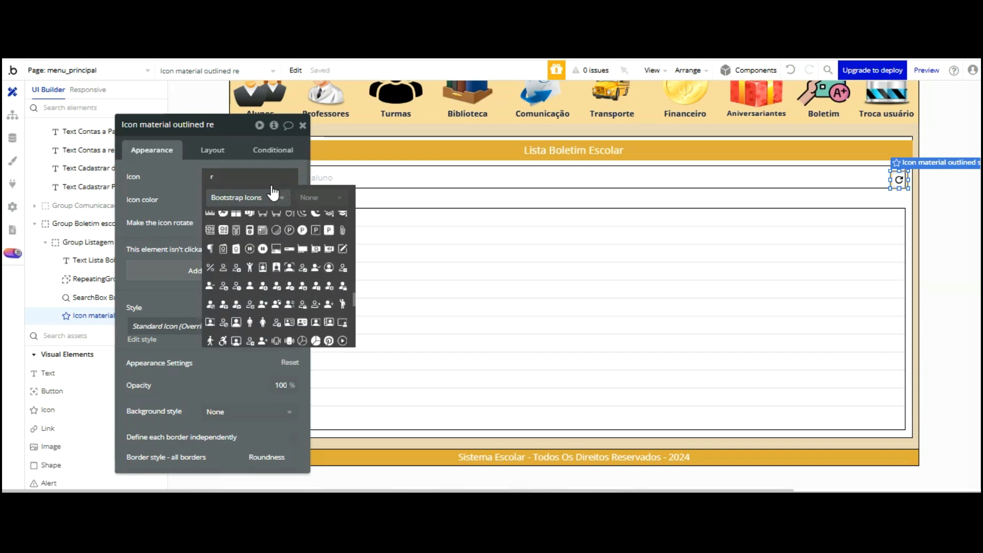
{"action": "scroll", "coordinate": [273, 193], "scroll_direction": "down", "scroll_amount": 3}
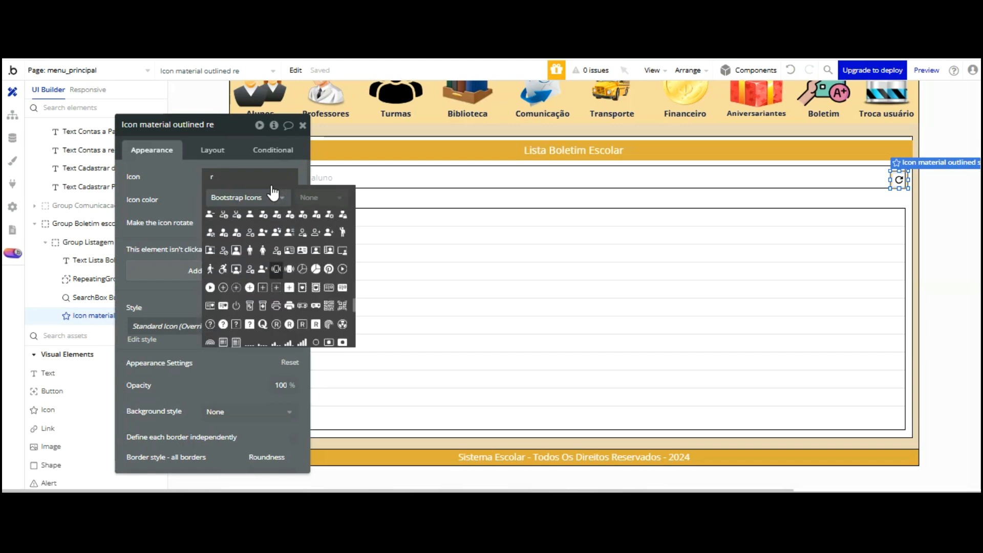
{"action": "scroll", "coordinate": [272, 193], "scroll_direction": "down", "scroll_amount": 3}
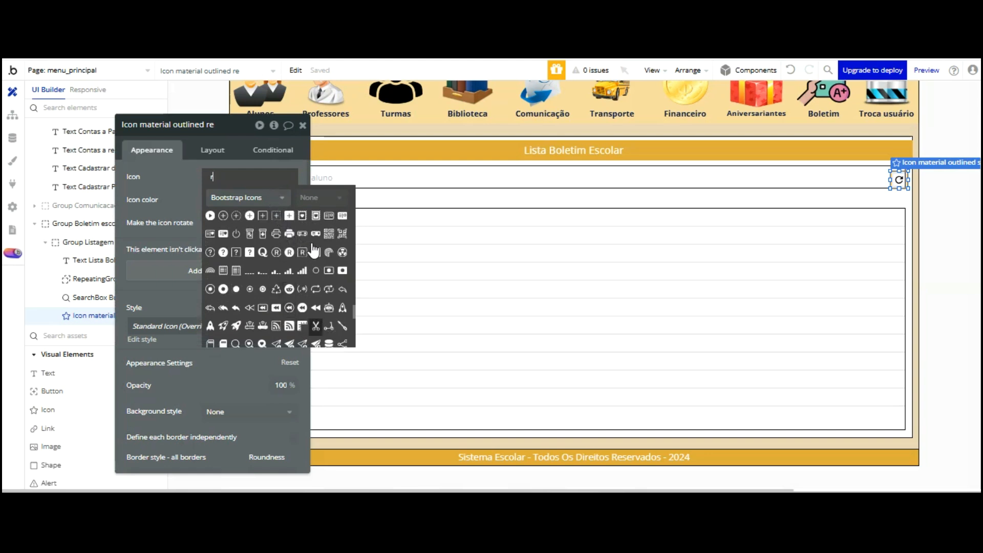
{"action": "left_click", "coordinate": [315, 289]}
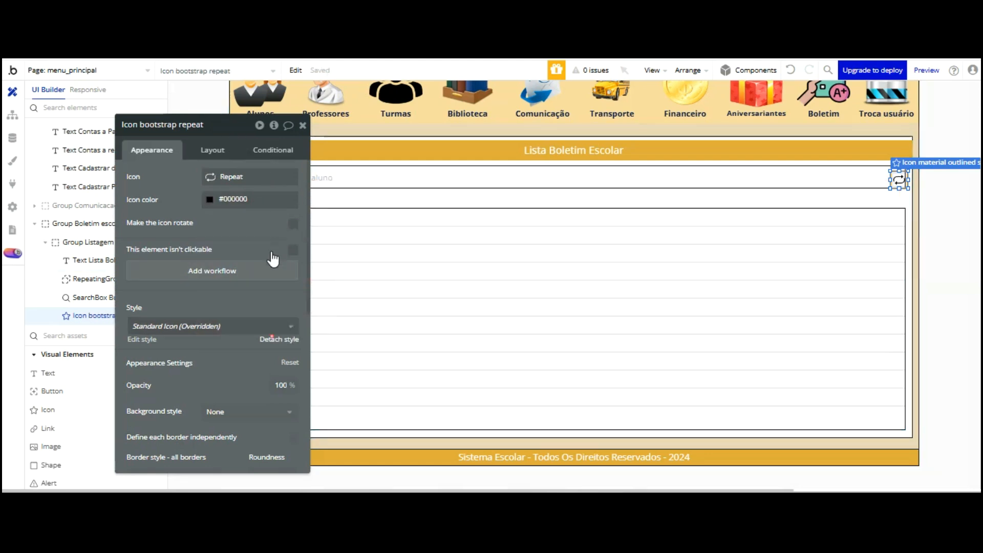
Set the repeat icon's corner roundness to 0
{"action": "left_click_drag", "start_coordinate": [257, 217], "coordinate": [249, 158]}
{"action": "scroll", "coordinate": [200, 213], "scroll_direction": "down", "scroll_amount": 5}
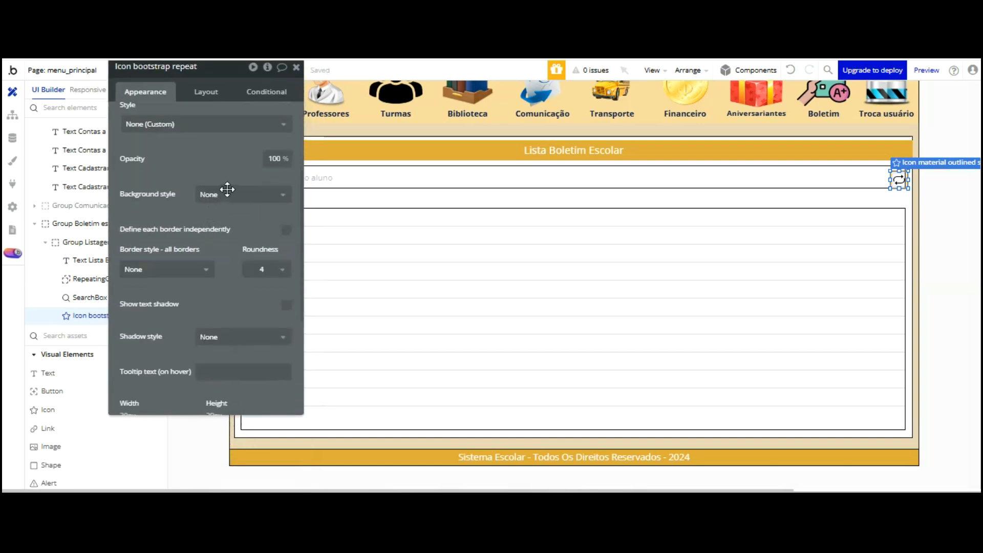
{"action": "scroll", "coordinate": [224, 175], "scroll_direction": "up", "scroll_amount": 1}
{"action": "scroll", "coordinate": [224, 176], "scroll_direction": "up", "scroll_amount": 3}
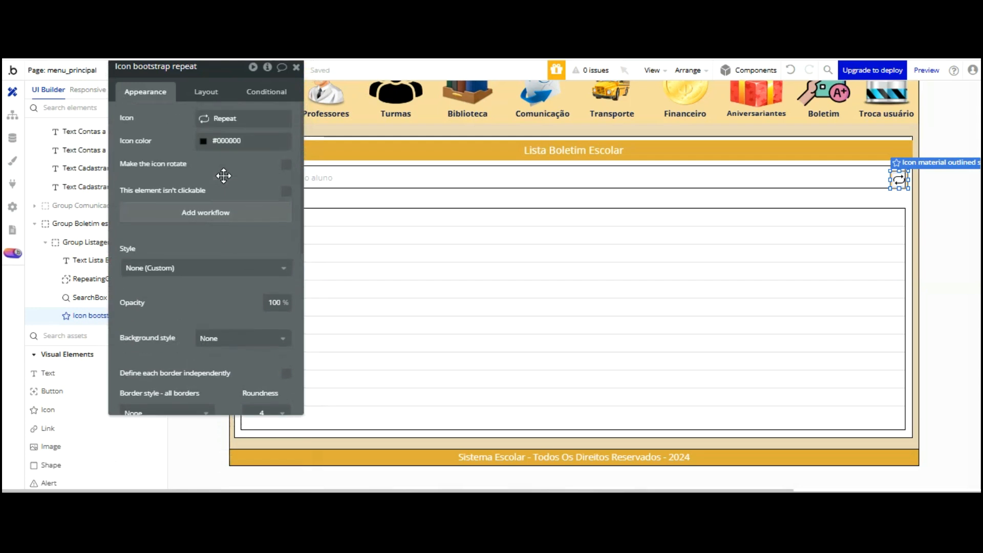
{"action": "scroll", "coordinate": [223, 182], "scroll_direction": "down", "scroll_amount": 7}
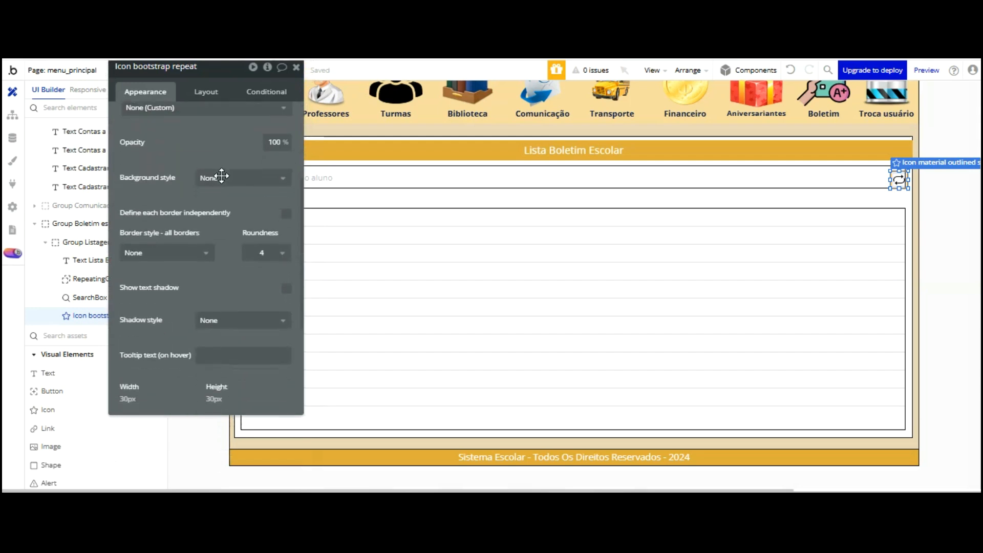
{"action": "scroll", "coordinate": [223, 178], "scroll_direction": "up", "scroll_amount": 2}
{"action": "left_click", "coordinate": [267, 198]}
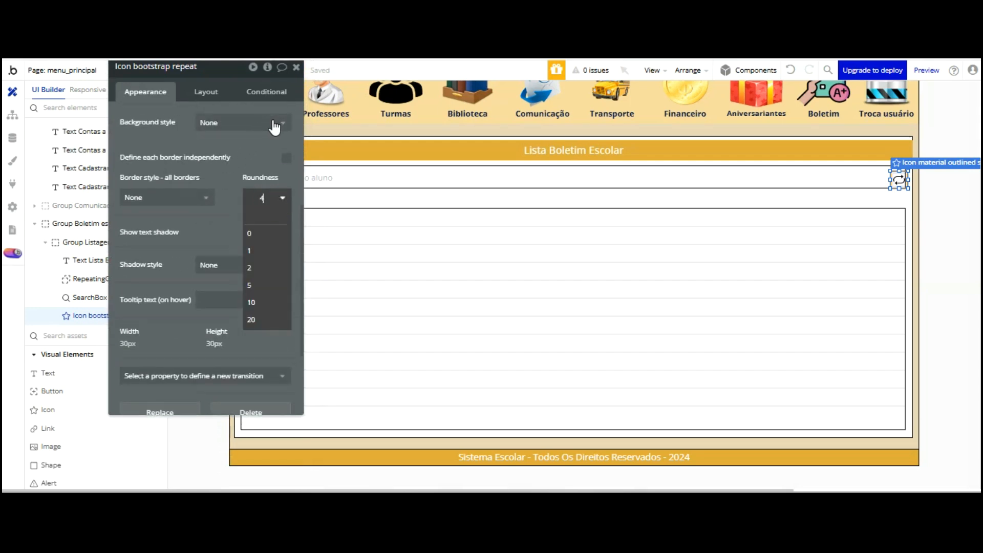
{"action": "left_click", "coordinate": [261, 230]}
Nudge the repeat icon two pixels down inside the search box's right end
{"action": "left_click", "coordinate": [896, 176]}
{"action": "left_click_drag", "start_coordinate": [895, 90], "coordinate": [903, 115]}
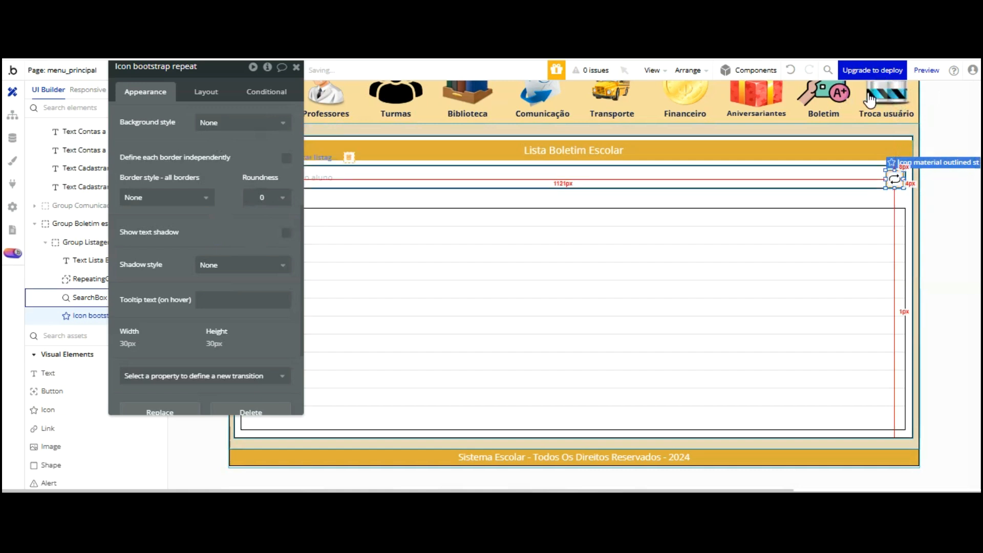
{"action": "left_click", "coordinate": [906, 195]}
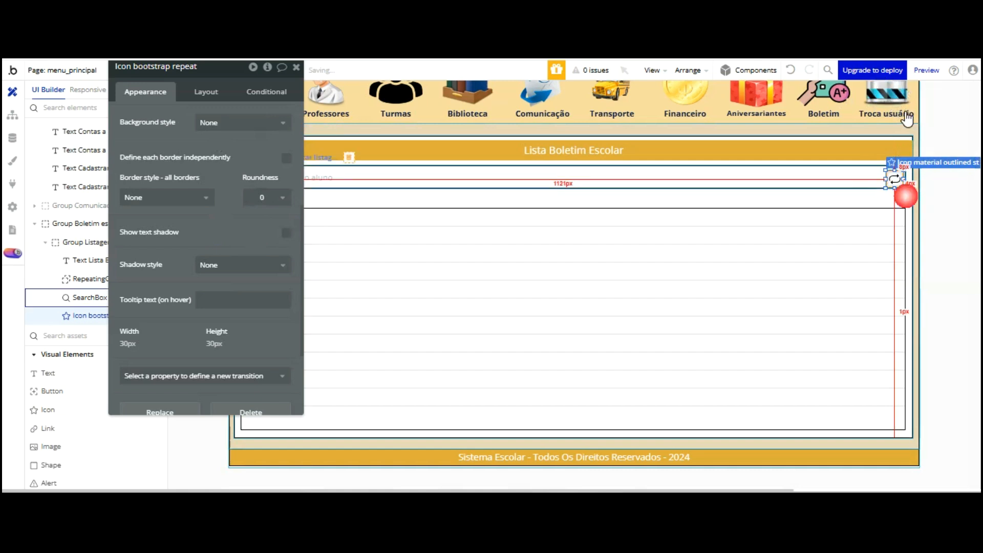
{"action": "left_click", "coordinate": [857, 203]}
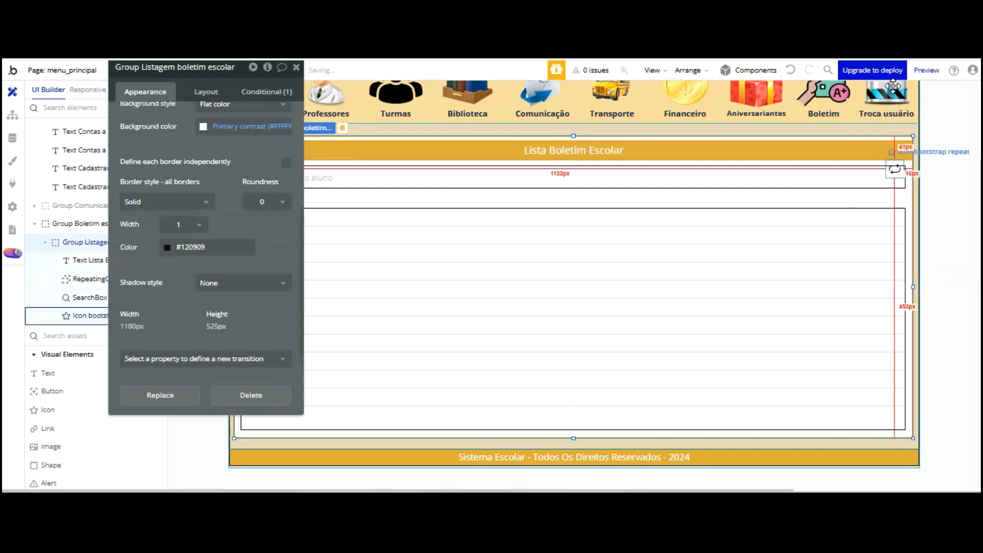
{"action": "left_click", "coordinate": [895, 171]}
{"action": "key", "text": "Down"}
{"action": "key", "text": "Down"}
{"action": "key", "text": "Down"}
{"action": "key", "text": "Down"}
{"action": "key", "text": "Down"}
{"action": "key", "text": "Down"}
{"action": "key", "text": "Down"}
{"action": "key", "text": "Down"}
{"action": "key", "text": "Down"}
{"action": "key", "text": "Down"}
{"action": "key", "text": "Down"}
{"action": "key", "text": "Down"}
{"action": "key", "text": "Down"}
{"action": "key", "text": "Down"}
{"action": "key", "text": "Down"}
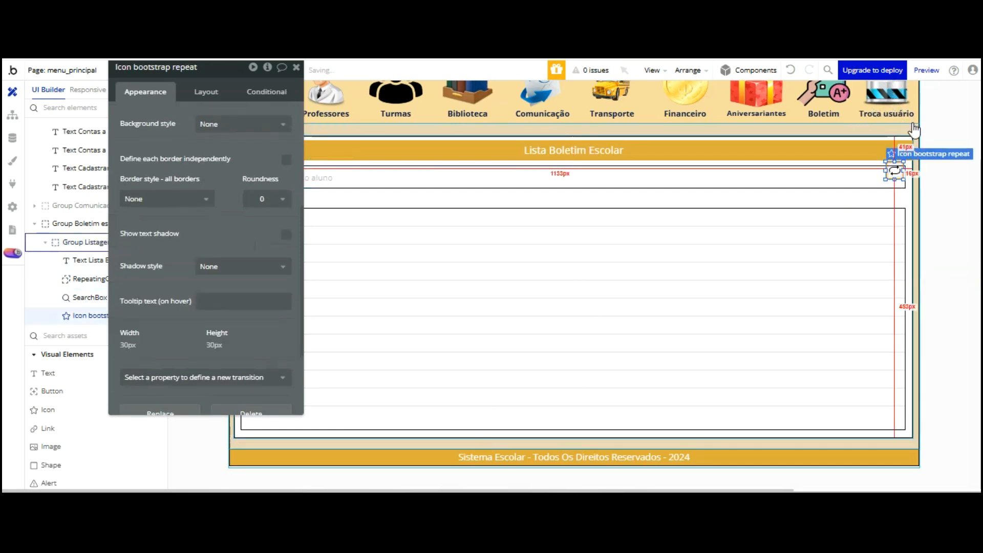
{"action": "key", "text": "Down"}
{"action": "key", "text": "Down"}
{"action": "key", "text": "Down"}
{"action": "key", "text": "Down"}
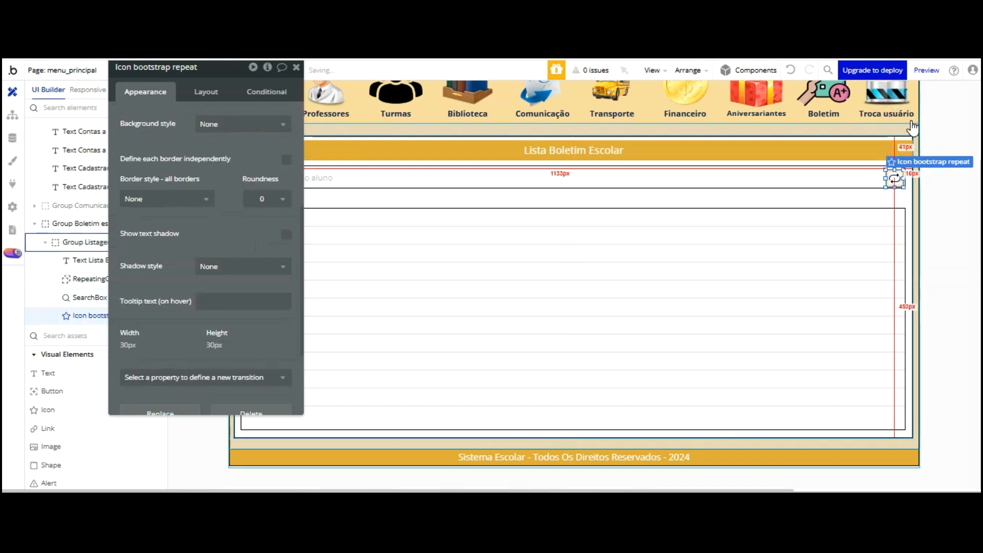
{"action": "left_click", "coordinate": [887, 117]}
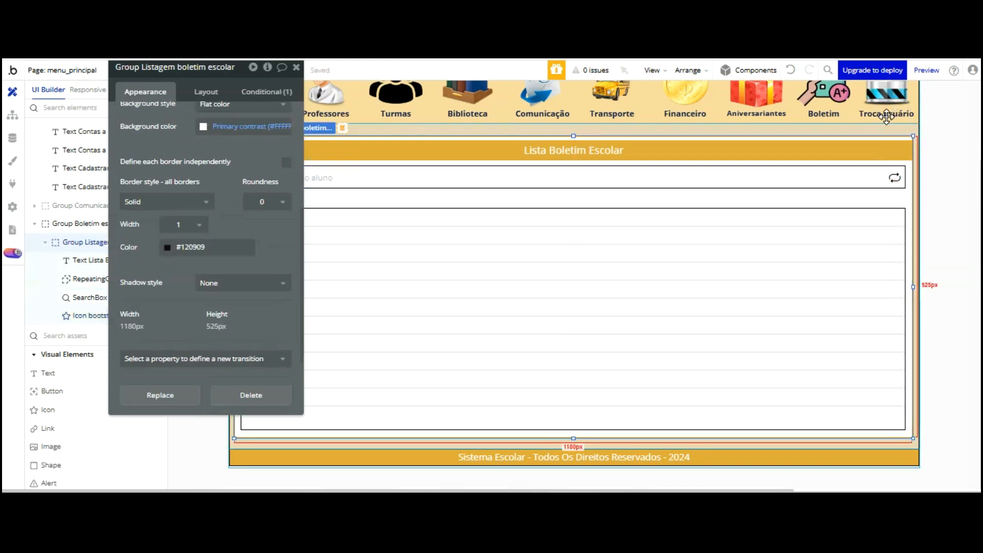
{"action": "left_click", "coordinate": [895, 178]}
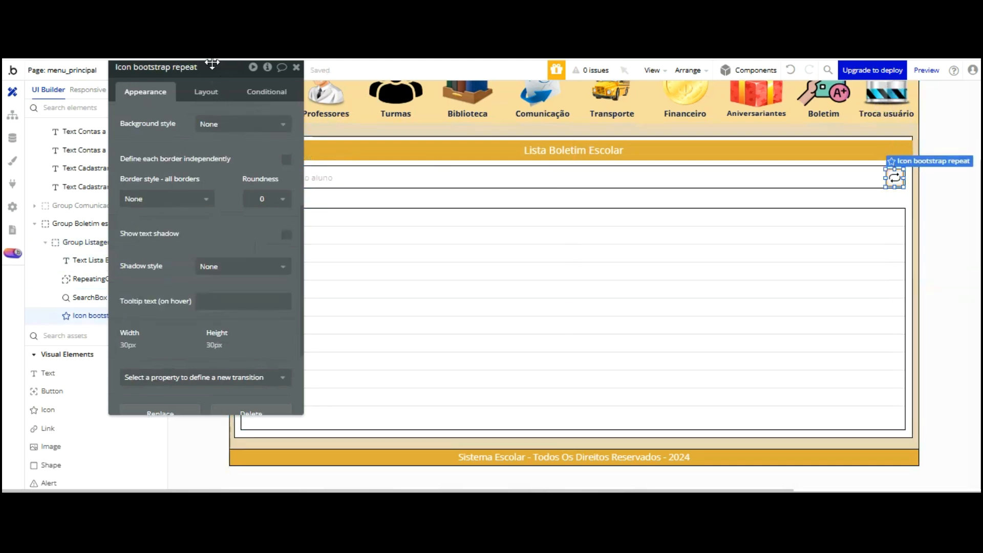
Review the icon's 30×30 px size, 5 px padding and no-border settings
{"action": "left_click", "coordinate": [166, 199]}
{"action": "left_click", "coordinate": [196, 119]}
{"action": "scroll", "coordinate": [211, 137], "scroll_direction": "up", "scroll_amount": 5}
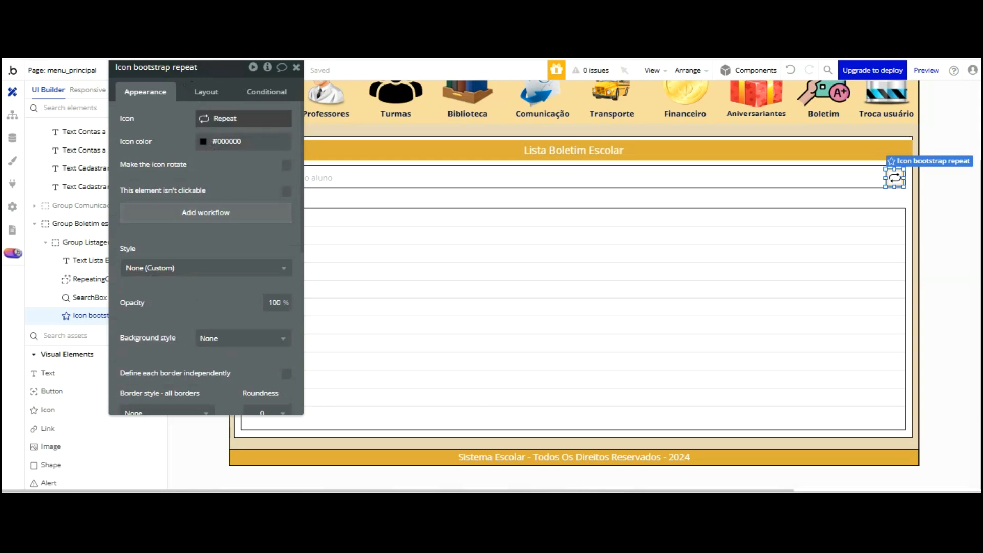
{"action": "left_click", "coordinate": [206, 94]}
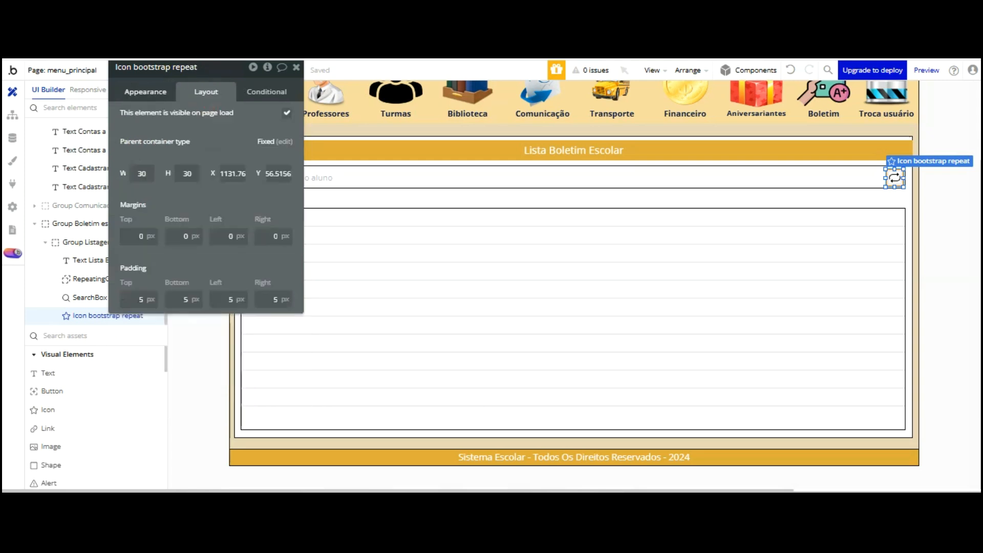
{"action": "left_click", "coordinate": [146, 91]}
{"action": "scroll", "coordinate": [214, 164], "scroll_direction": "down", "scroll_amount": 2}
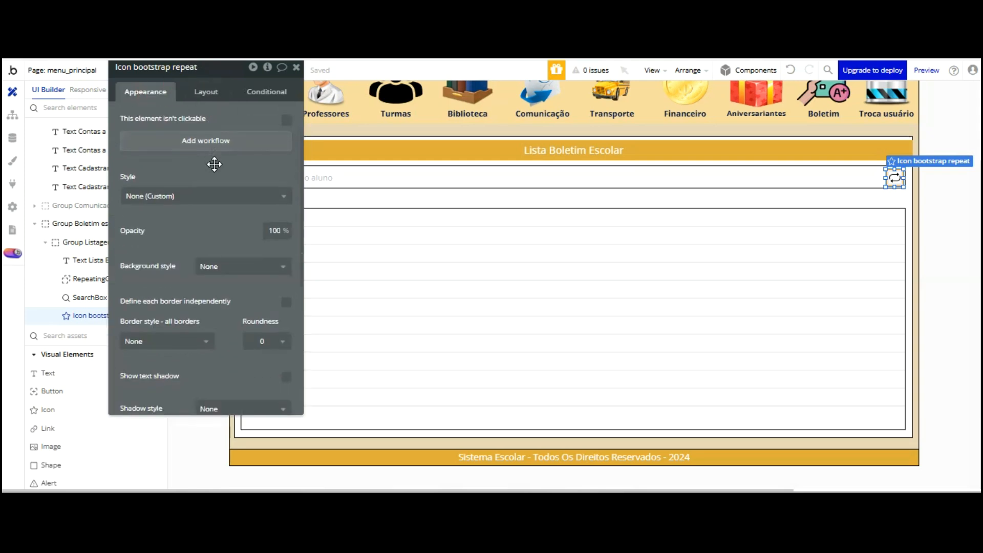
{"action": "left_click_drag", "start_coordinate": [222, 64], "coordinate": [224, 64]}
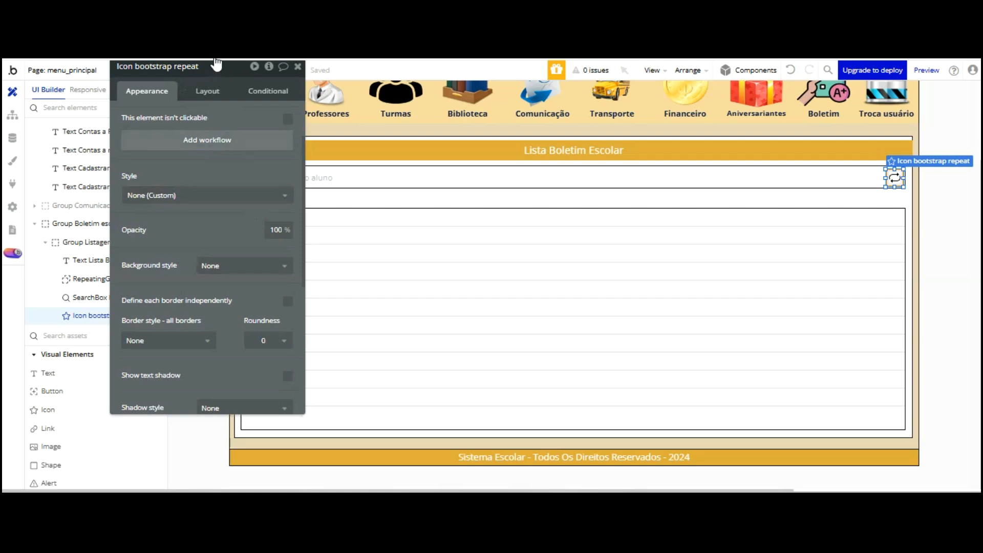
Add a click workflow to the repeat icon with a Reset relevant inputs action
{"action": "left_click", "coordinate": [215, 140]}
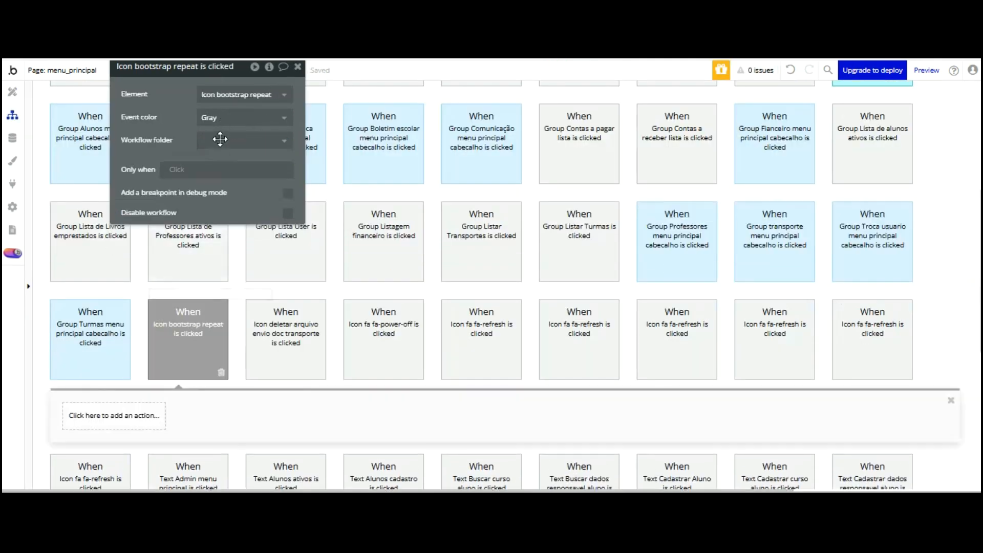
{"action": "left_click", "coordinate": [123, 418]}
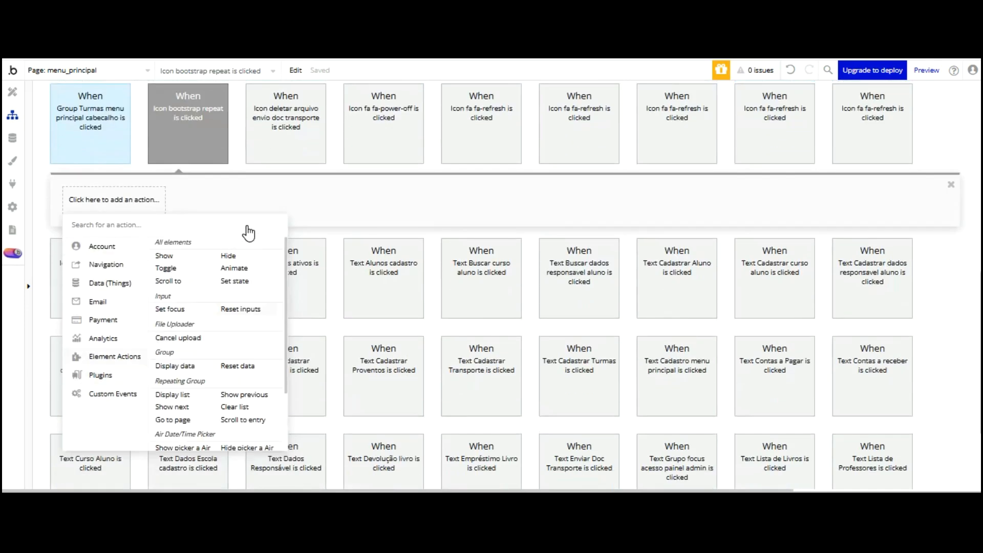
{"action": "left_click", "coordinate": [240, 309]}
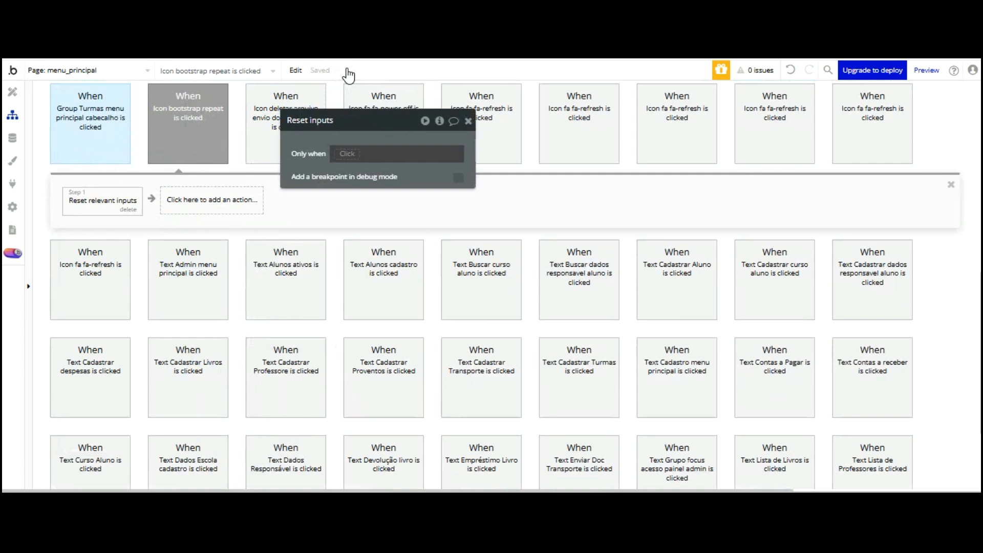
{"action": "key", "text": "ctrl+Tab"}
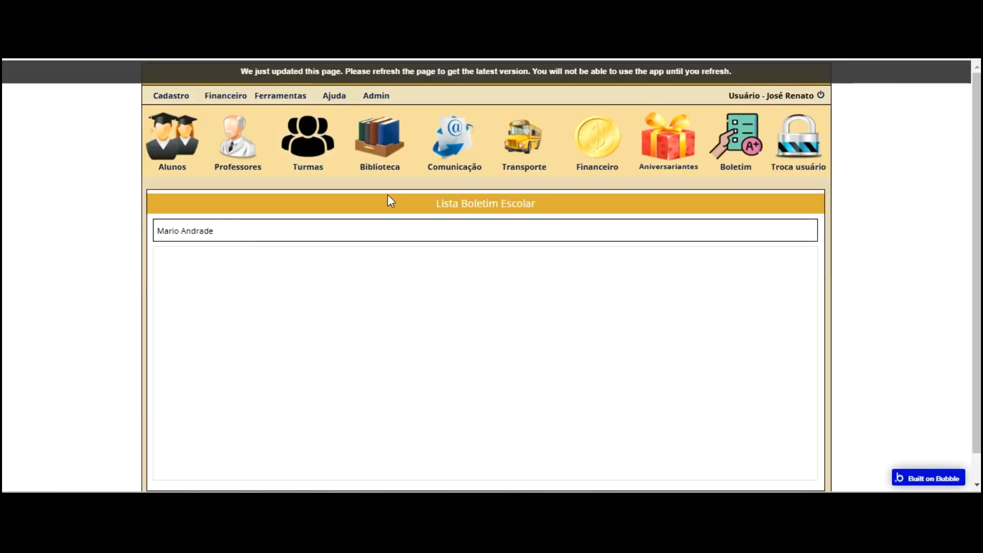
Test the icon in a refreshed preview with a student search, then undo the Reset inputs step
{"action": "left_click", "coordinate": [726, 64]}
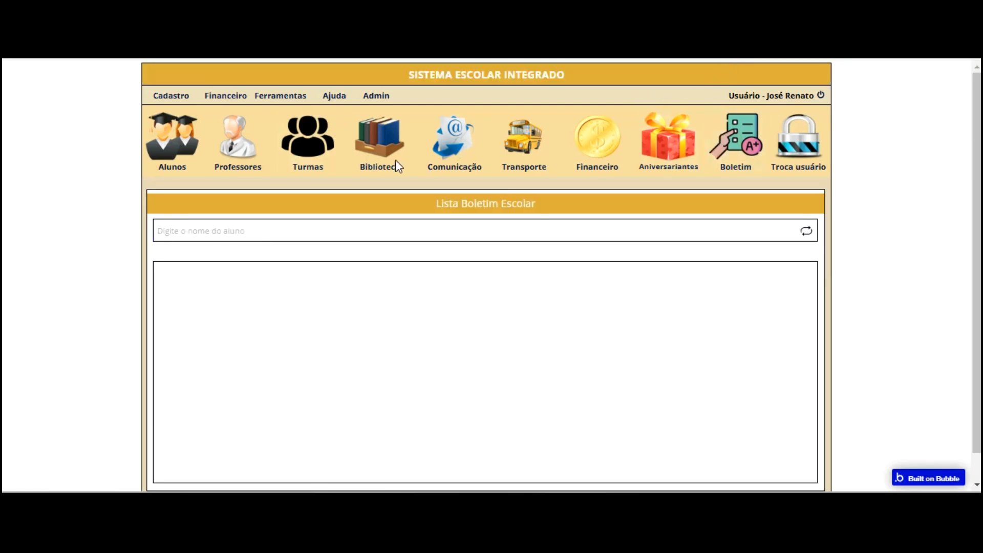
{"action": "left_click", "coordinate": [268, 232]}
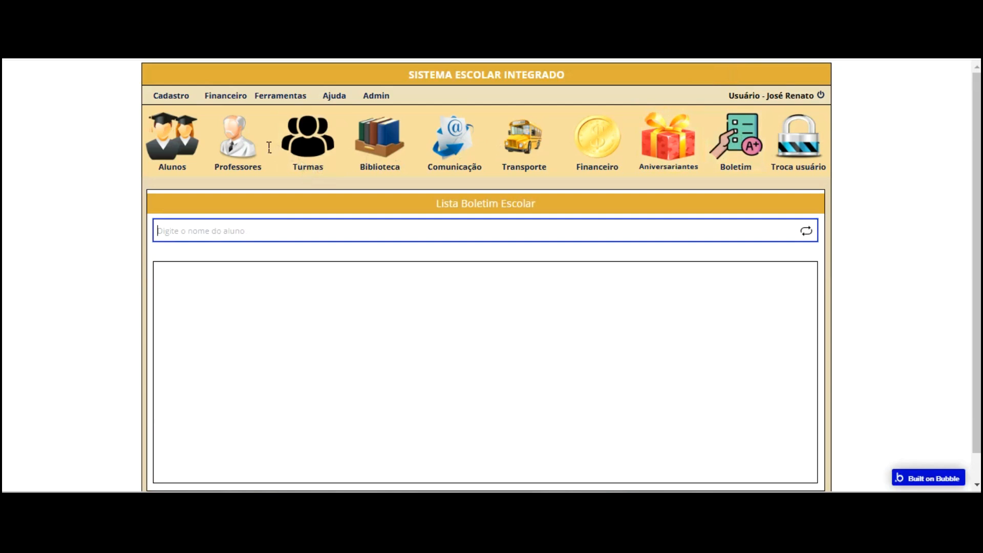
{"action": "type", "text": "Luan"}
{"action": "left_click", "coordinate": [272, 256]}
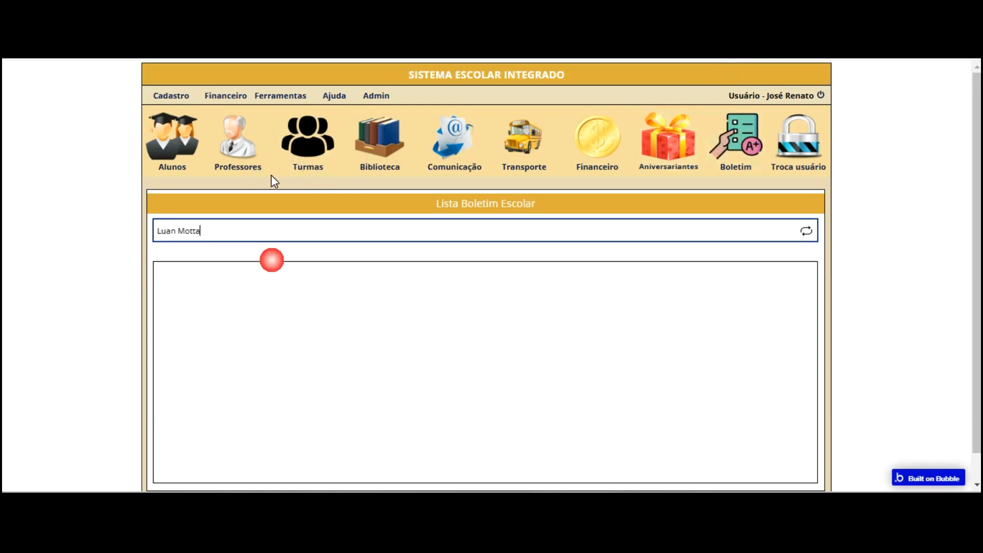
{"action": "left_click", "coordinate": [806, 153]}
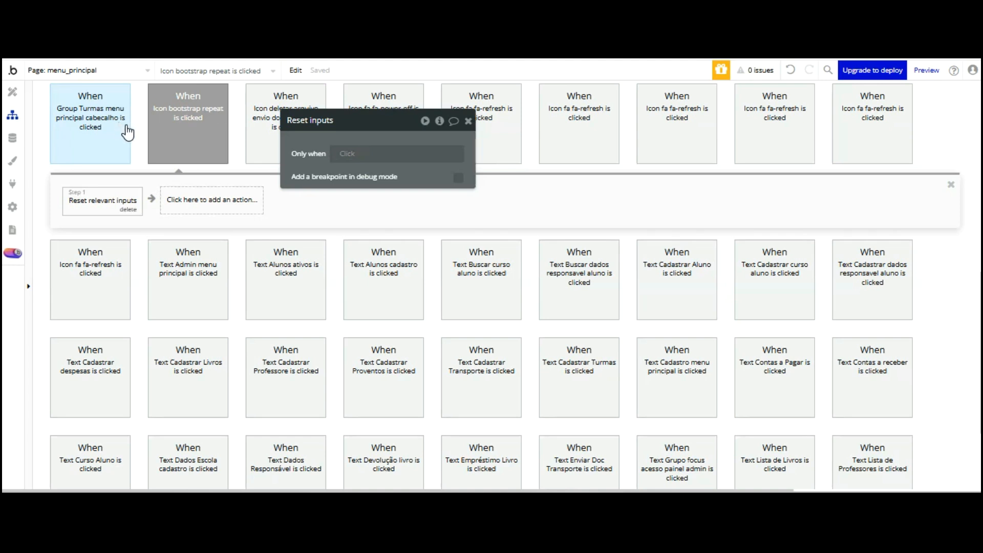
{"action": "key", "text": "ctrl+z"}
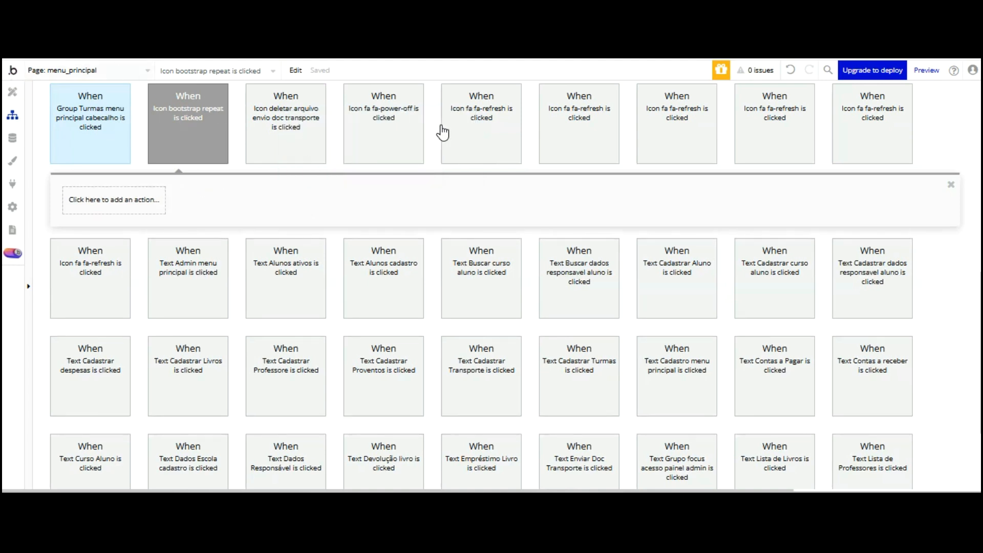
Rename the listing group to 'Group Listagem boletim escolar - Menu principal'
{"action": "key", "text": "alt+Left"}
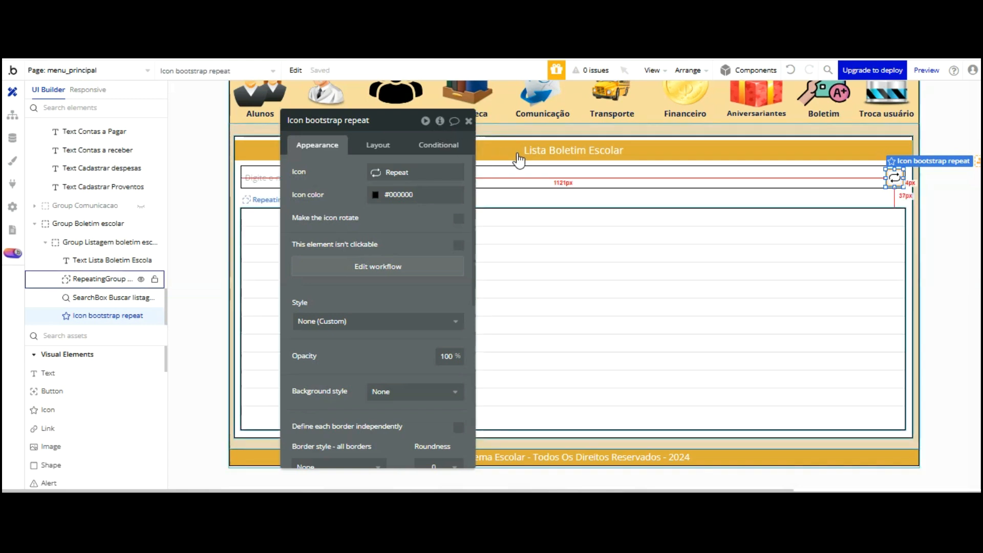
{"action": "left_click", "coordinate": [518, 237]}
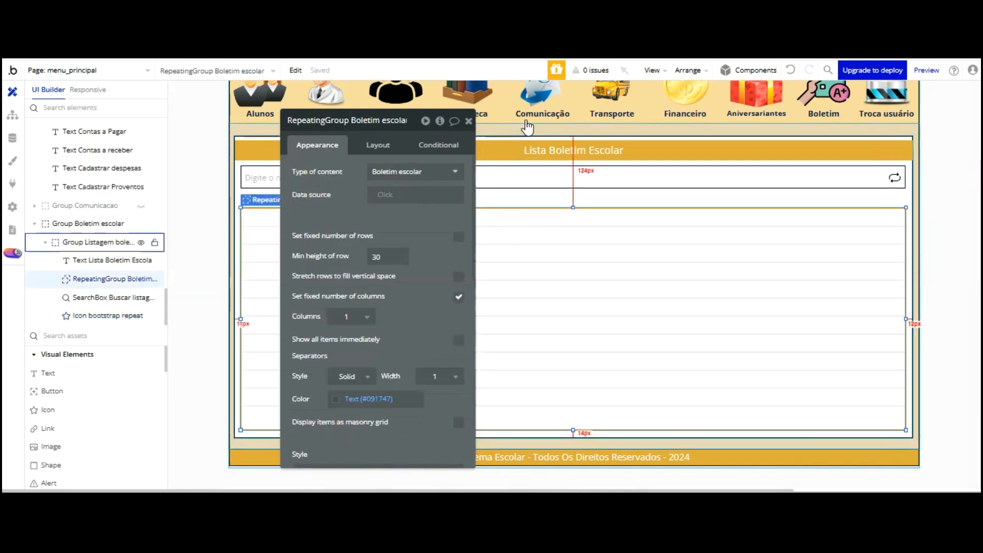
{"action": "left_click", "coordinate": [527, 196]}
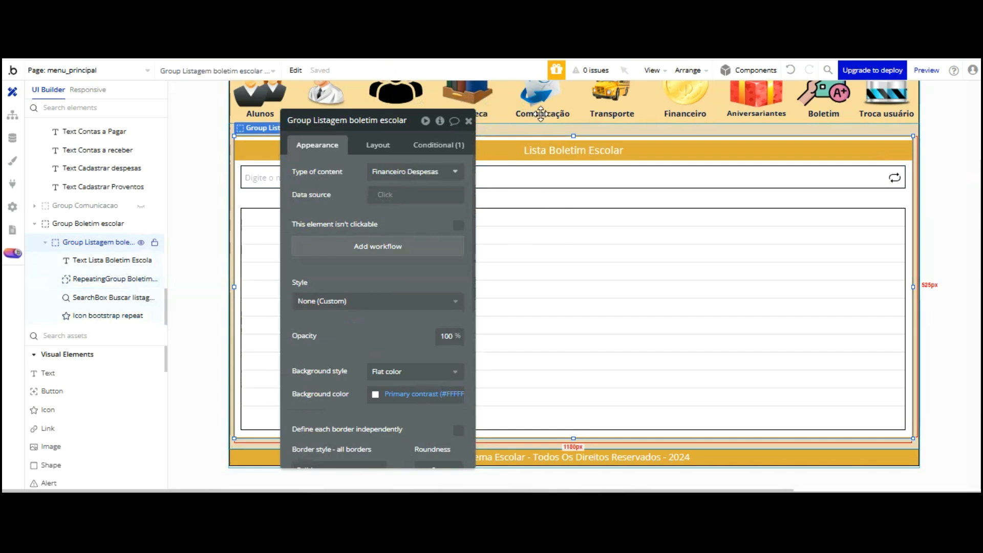
{"action": "left_click", "coordinate": [367, 121]}
{"action": "type", "text": "- Menu principal"}
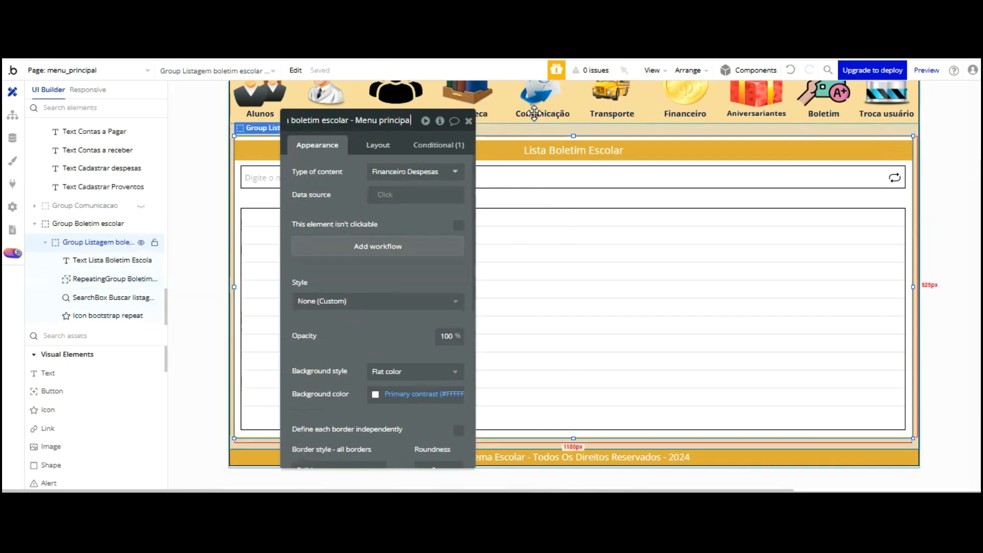
Add a Reset a group/popup step to the icon's workflow and search elements for 'listag'
{"action": "left_click", "coordinate": [12, 114]}
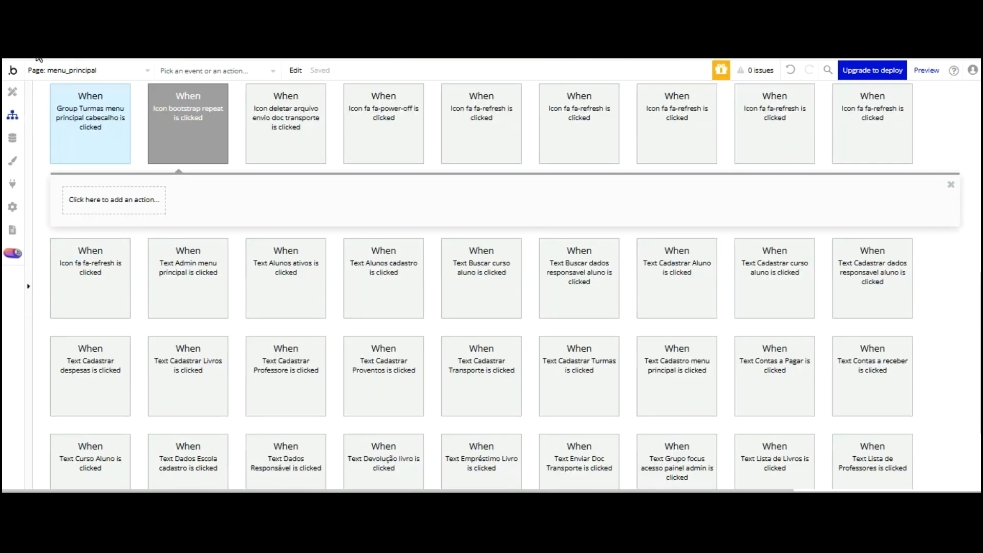
{"action": "left_click", "coordinate": [137, 201]}
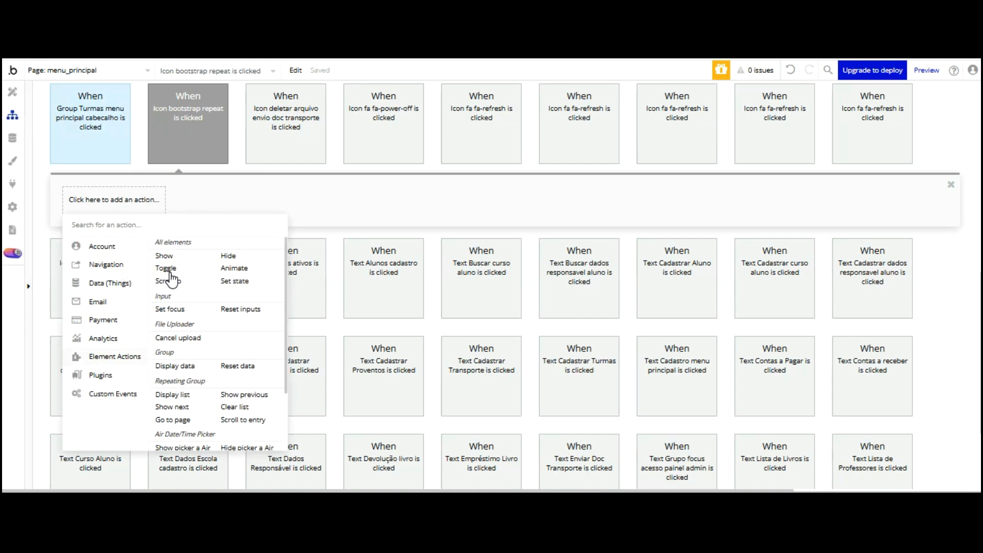
{"action": "left_click", "coordinate": [237, 366]}
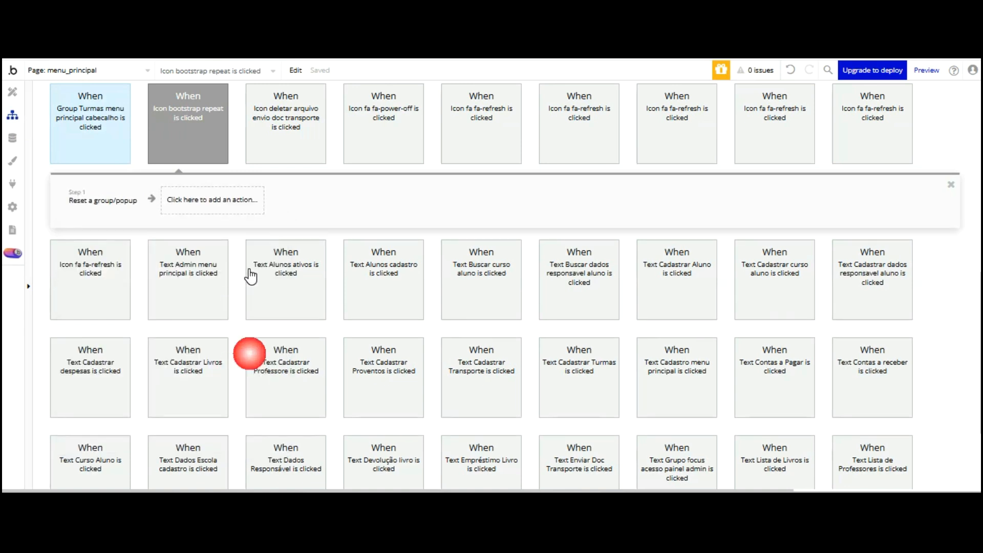
{"action": "left_click", "coordinate": [395, 148]}
{"action": "type", "text": "se"}
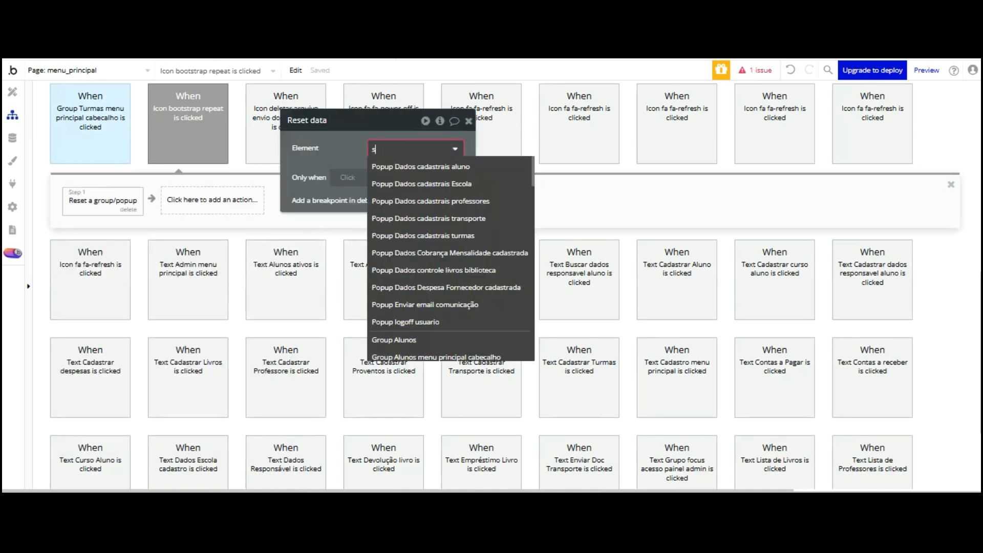
{"action": "key", "text": "BackSpace"}
{"action": "key", "text": "BackSpace"}
{"action": "left_click", "coordinate": [396, 68]}
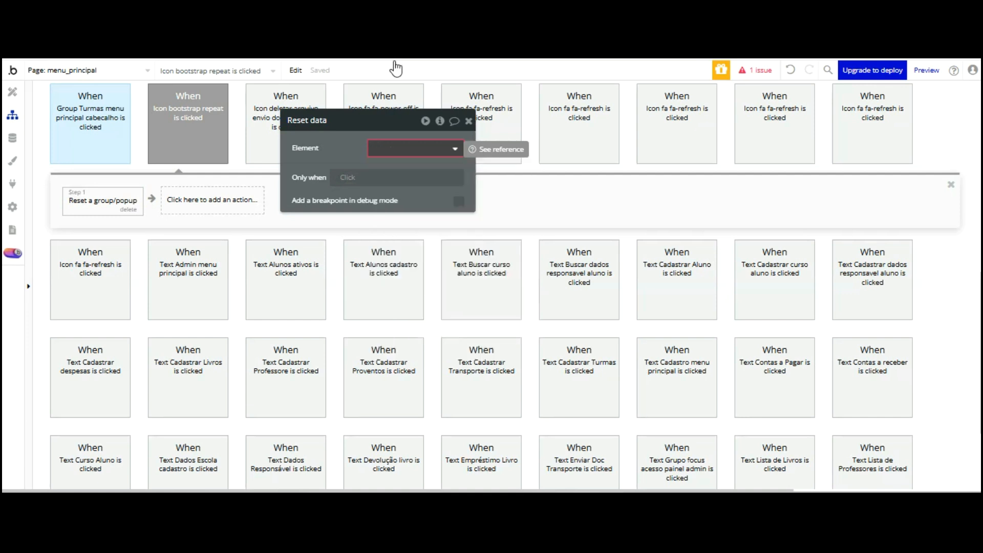
{"action": "left_click", "coordinate": [394, 148]}
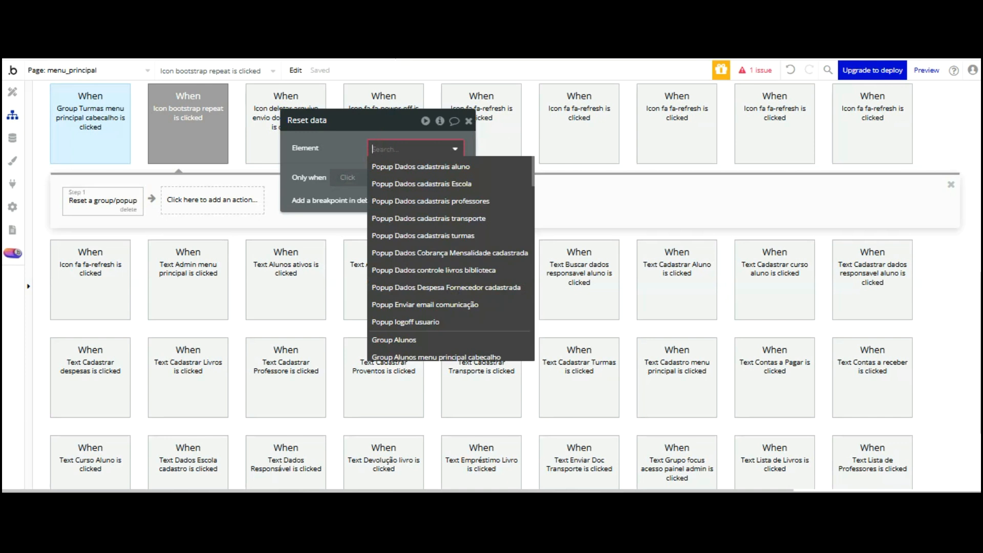
{"action": "type", "text": "listage"}
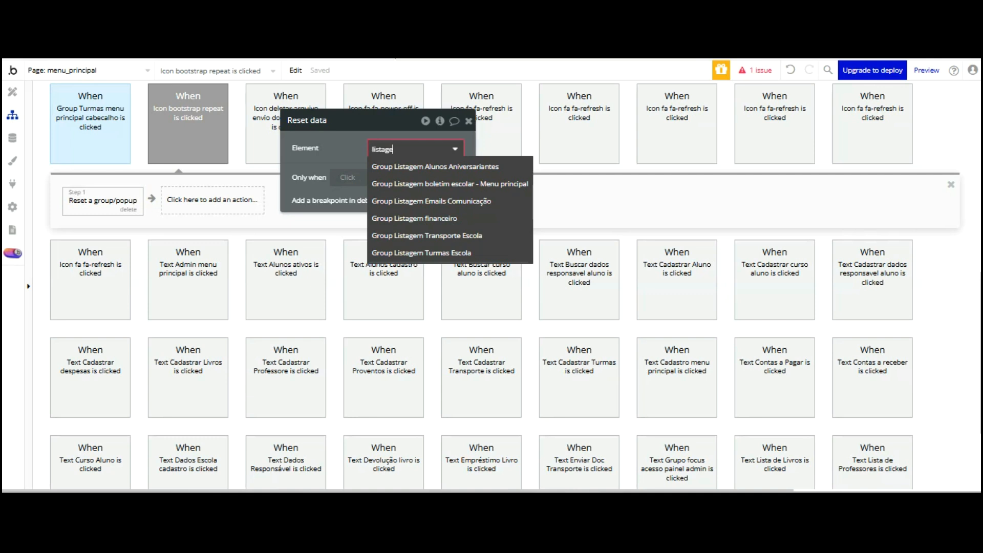
Target Group Listagem boletim escolar for the reset, then test a student search in reloaded preview
{"action": "left_click", "coordinate": [494, 183]}
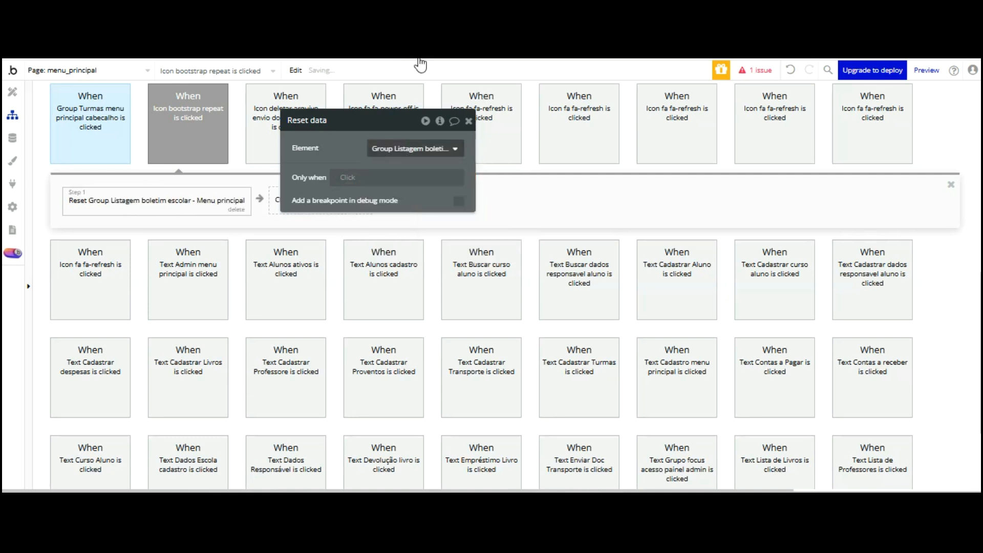
{"action": "key", "text": "ctrl+Tab"}
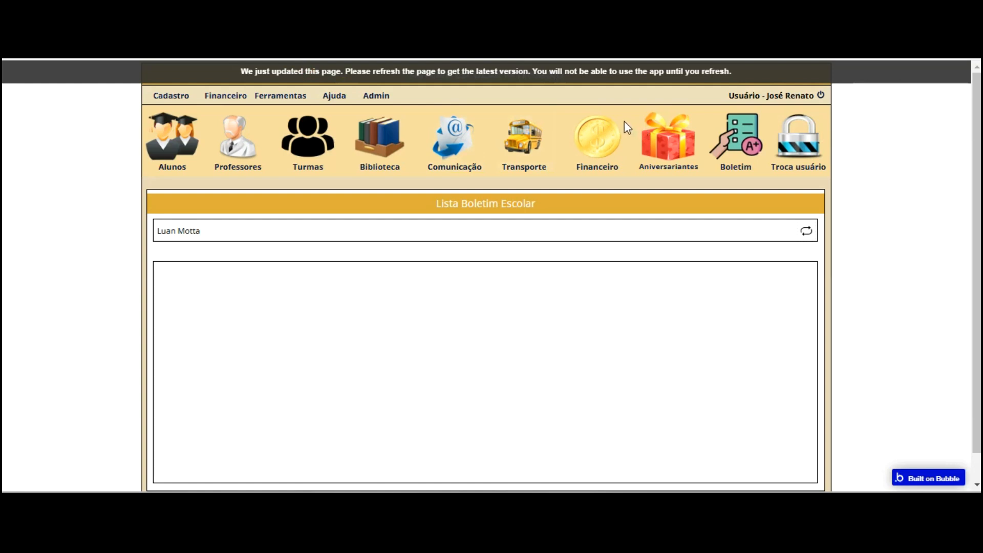
{"action": "key", "text": "F5"}
{"action": "left_click", "coordinate": [729, 109]}
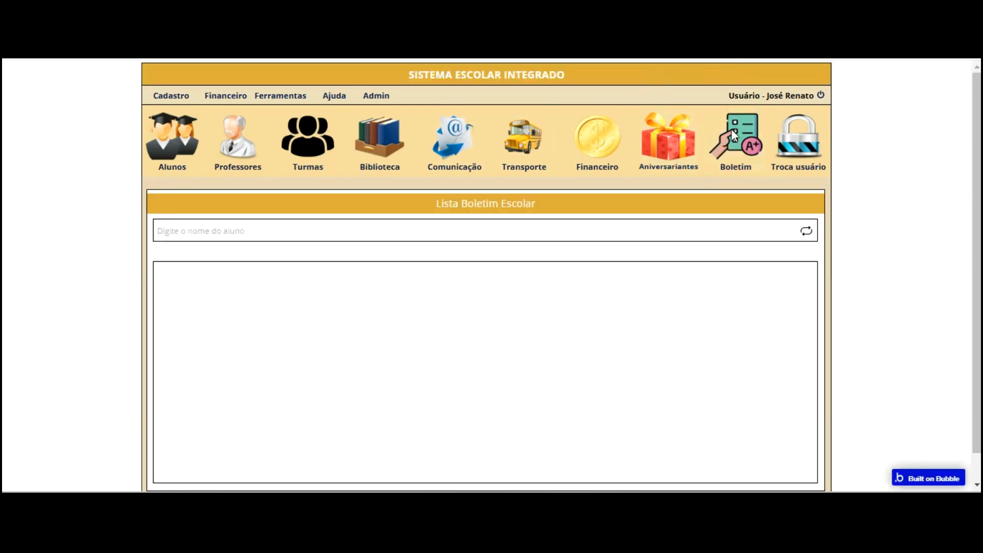
{"action": "left_click", "coordinate": [530, 230]}
{"action": "type", "text": "ma"}
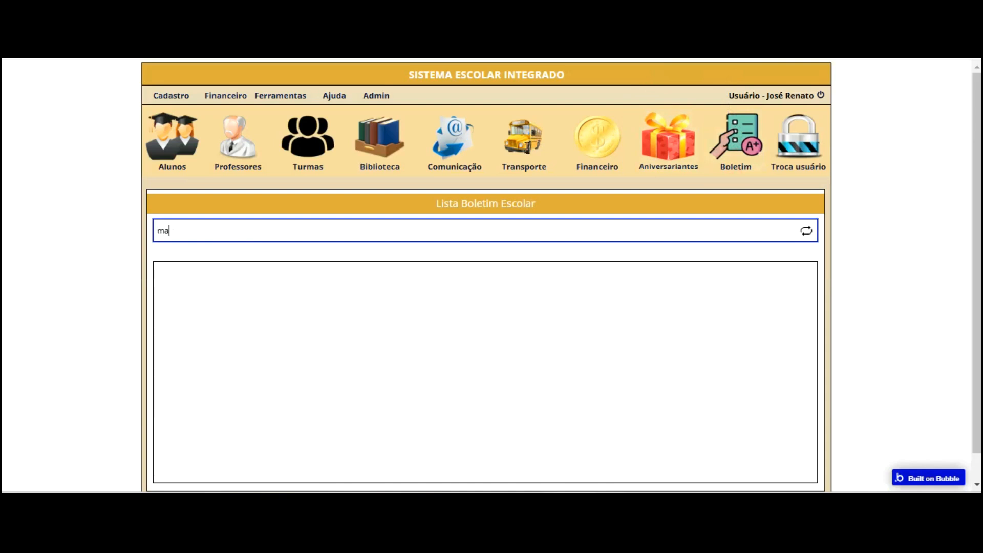
{"action": "type", "text": "ri"}
{"action": "key", "text": "Down"}
{"action": "key", "text": "Return"}
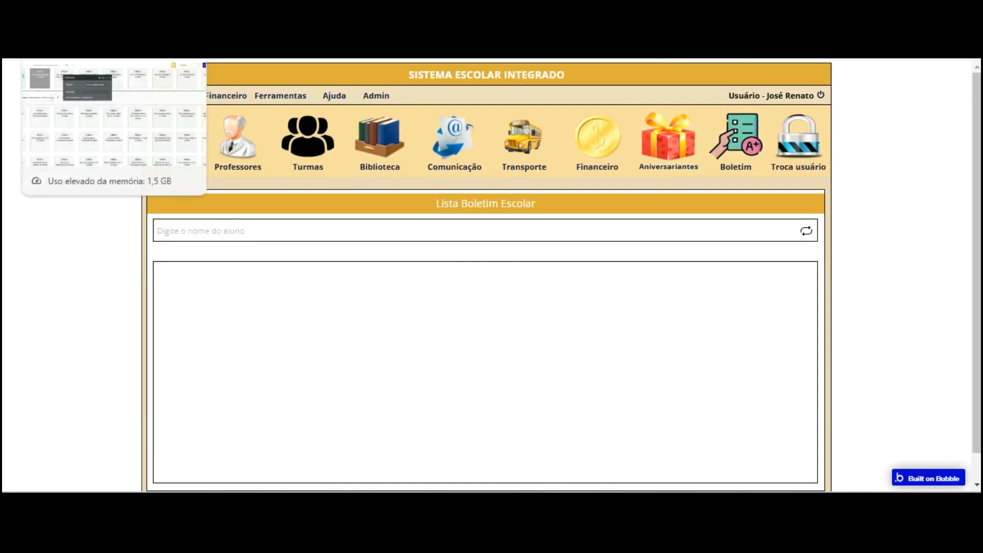
{"action": "key", "text": "ctrl+Tab"}
Add a Step 2 Set focus action targeting the SearchBox Buscar listagem aluno
{"action": "left_click", "coordinate": [303, 199]}
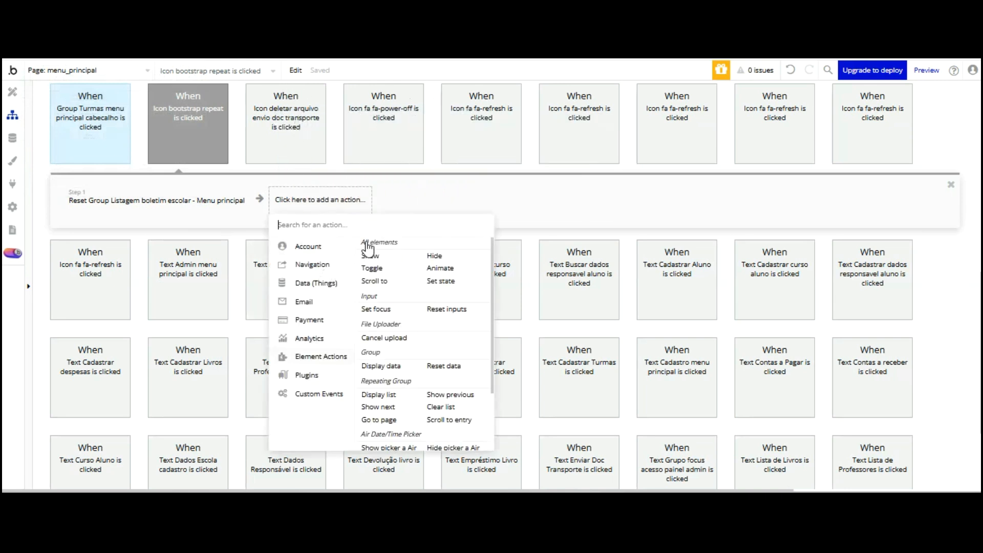
{"action": "left_click", "coordinate": [376, 309]}
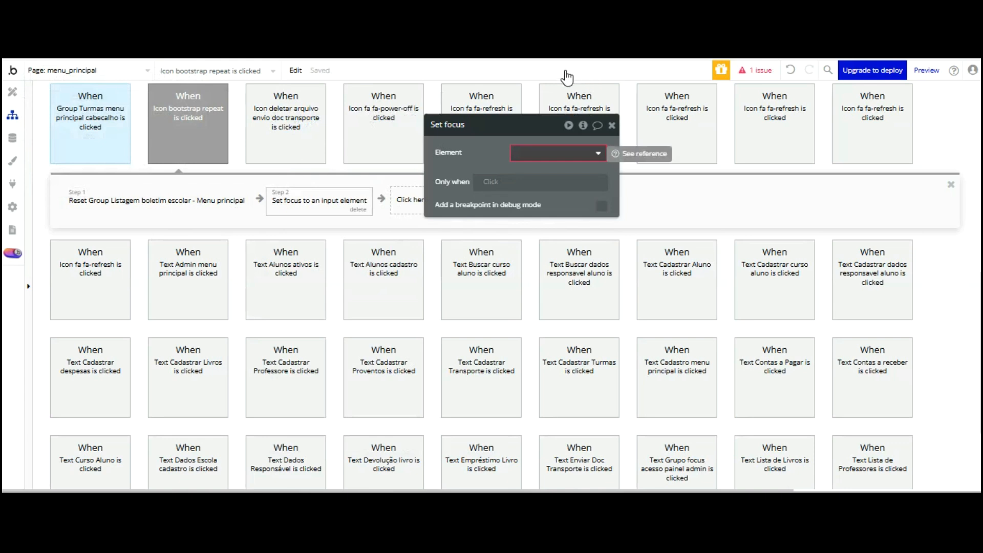
{"action": "left_click", "coordinate": [565, 154]}
{"action": "type", "text": "sear"}
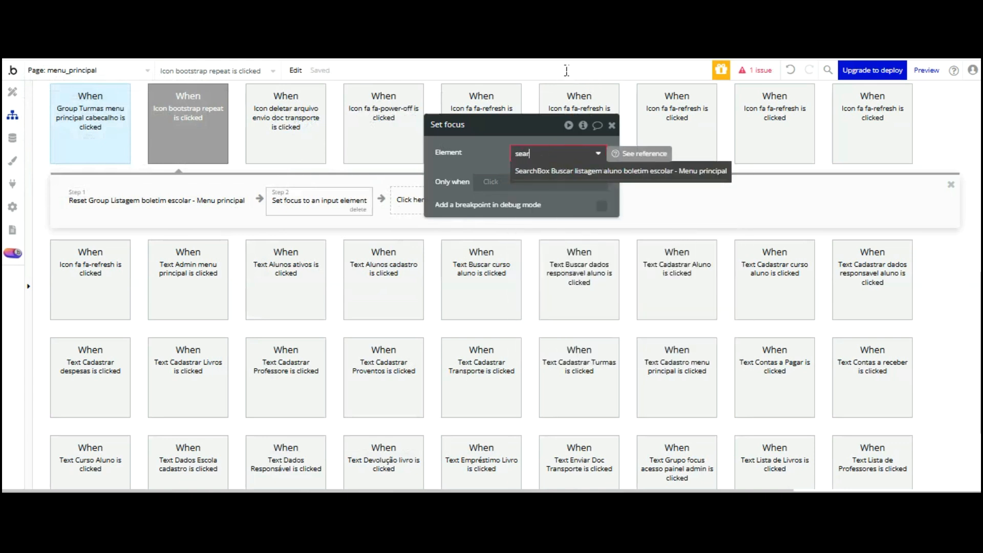
{"action": "left_click", "coordinate": [528, 170]}
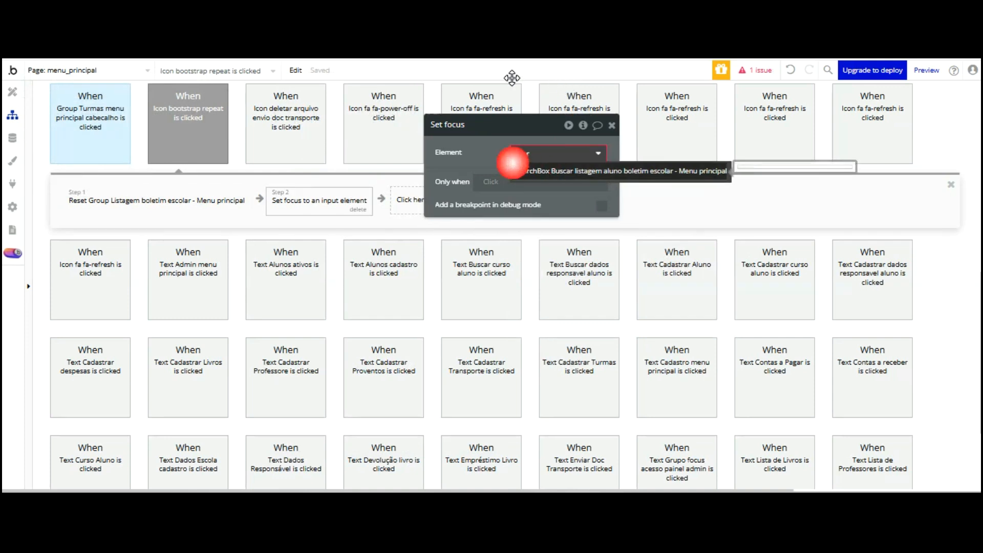
Reload the preview, search for a student name, then reset the list to test the focus
{"action": "key", "text": "ctrl+Tab"}
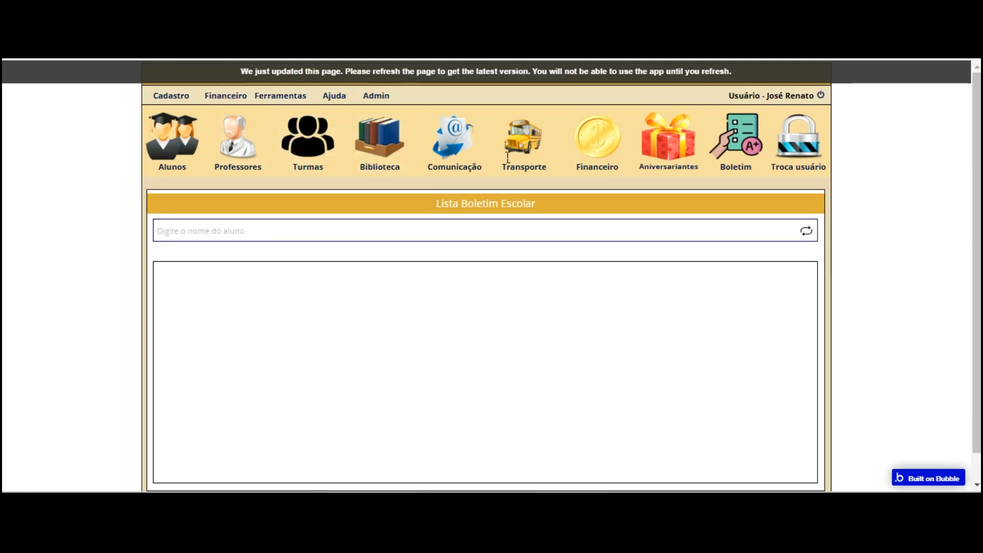
{"action": "key", "text": "F5"}
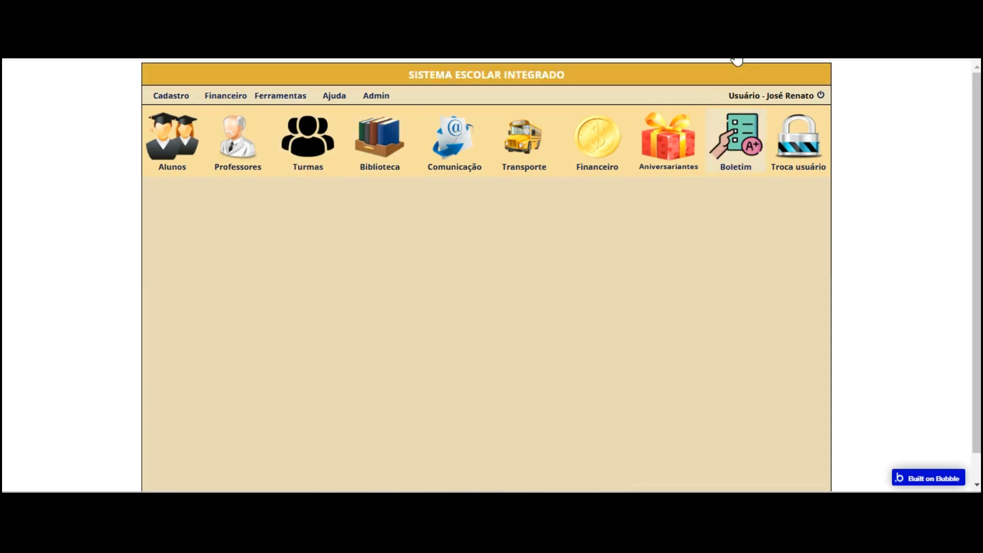
{"action": "left_click", "coordinate": [673, 231]}
{"action": "key", "text": "Return"}
{"action": "left_click", "coordinate": [806, 231]}
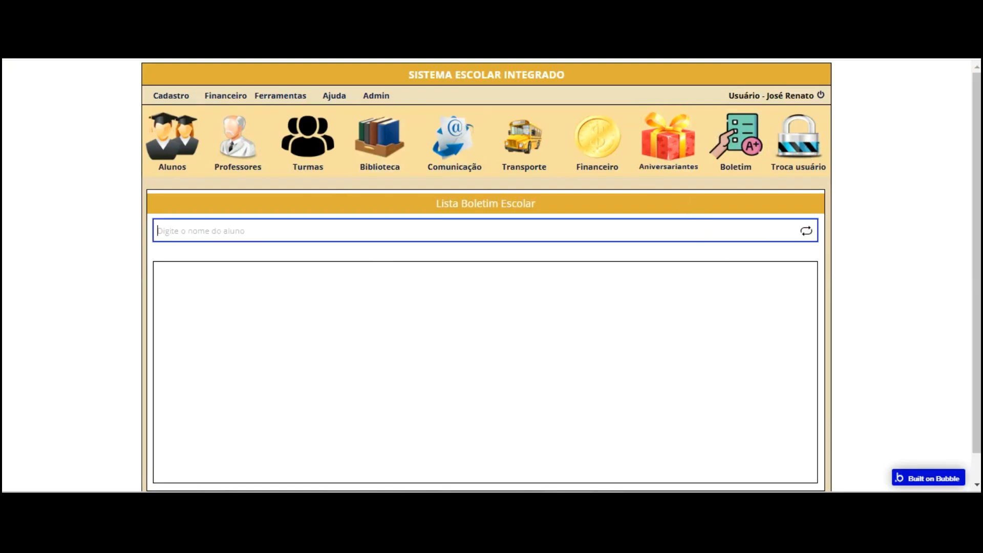
{"action": "key", "text": "ctrl+Tab"}
{"action": "left_click", "coordinate": [136, 125]}
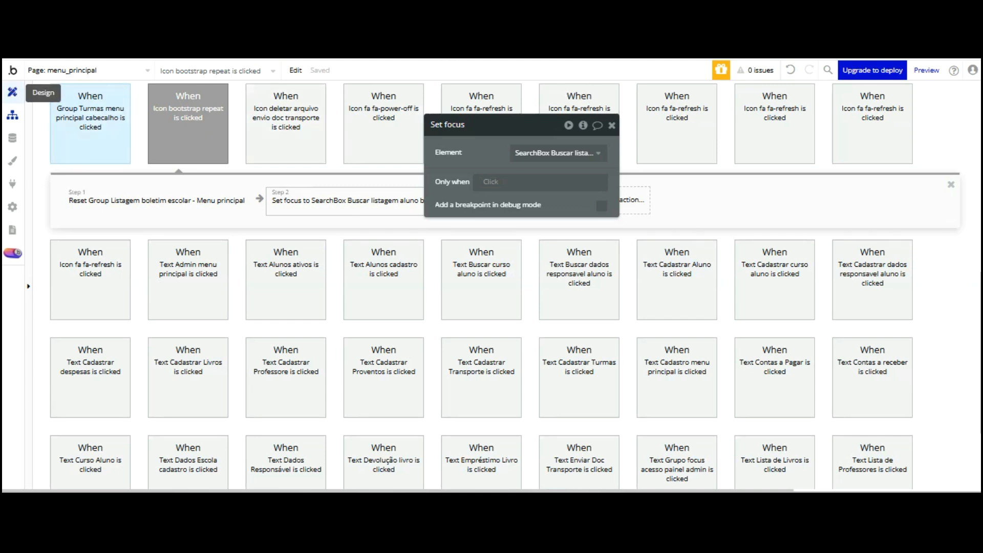
In the Boletim menu item's click workflow, move the hide-logo step after Set states
{"action": "left_click", "coordinate": [12, 92]}
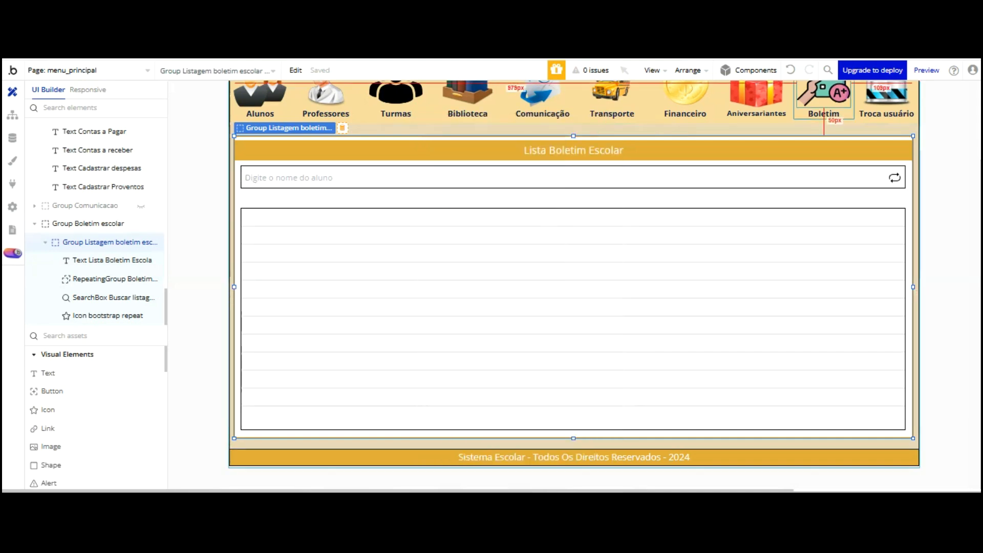
{"action": "double_click", "coordinate": [794, 107]}
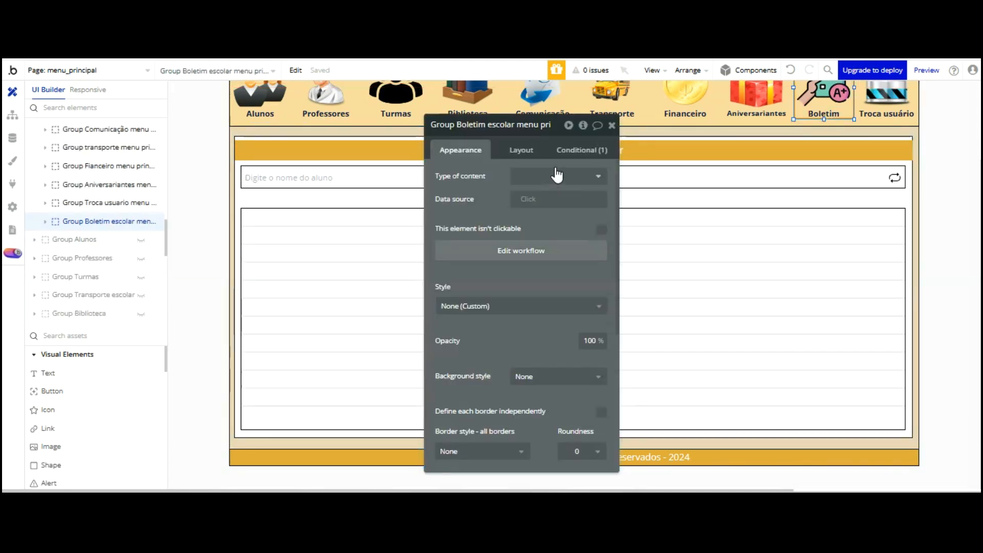
{"action": "left_click", "coordinate": [556, 250]}
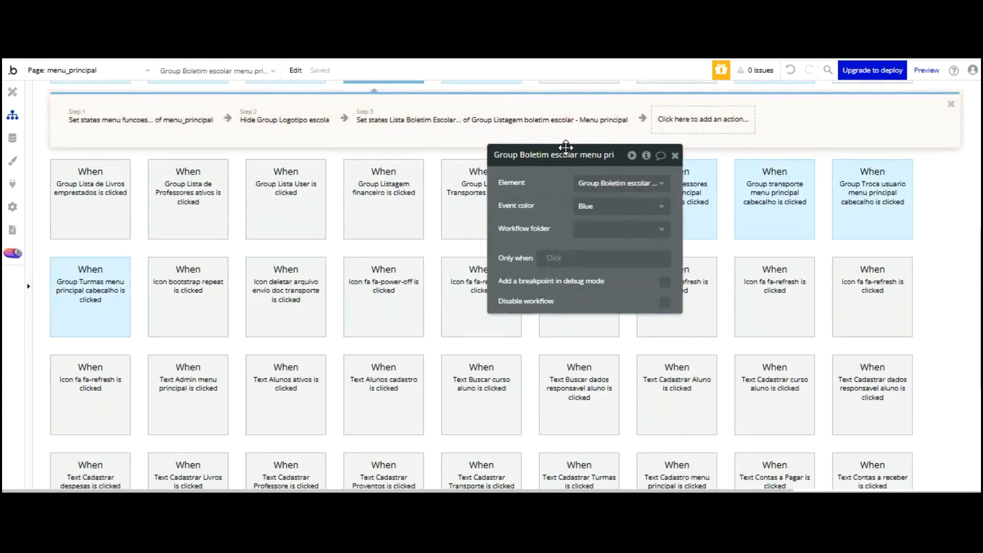
{"action": "left_click_drag", "start_coordinate": [565, 147], "coordinate": [719, 177]}
{"action": "scroll", "coordinate": [538, 235], "scroll_direction": "up", "scroll_amount": 2}
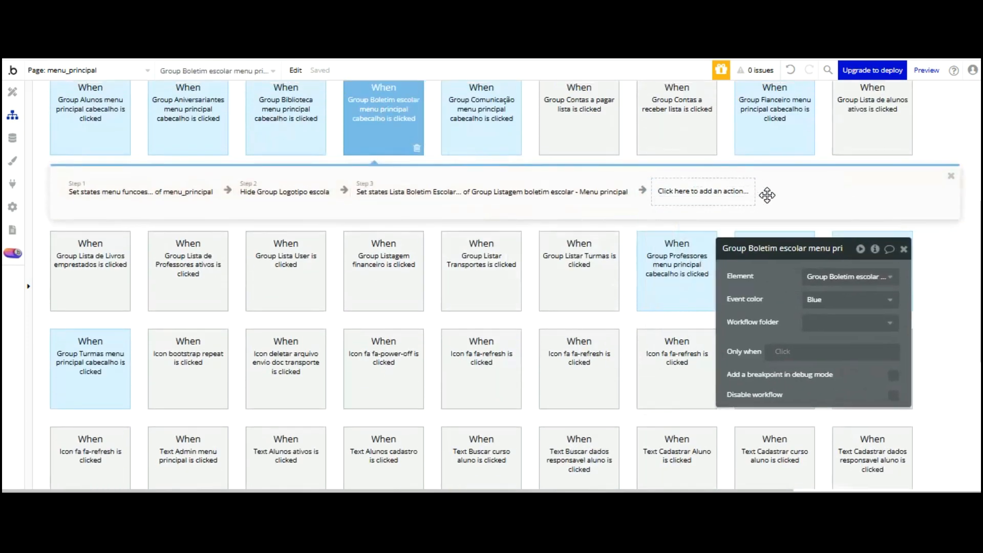
{"action": "left_click", "coordinate": [333, 190]}
{"action": "left_click_drag", "start_coordinate": [341, 110], "coordinate": [635, 111]}
Add a Step 4 Set focus on the student search box and reload the preview
{"action": "left_click", "coordinate": [702, 185]}
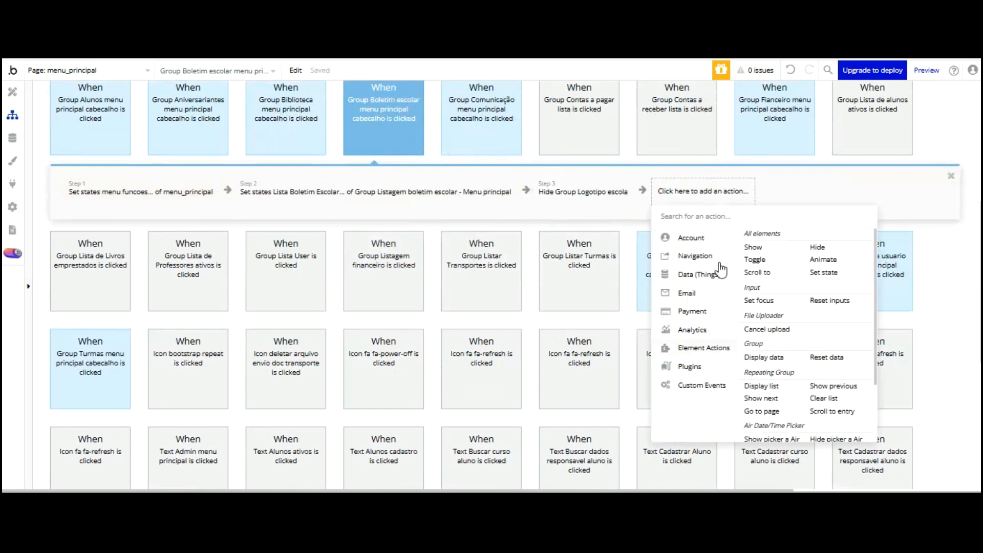
{"action": "left_click", "coordinate": [759, 300]}
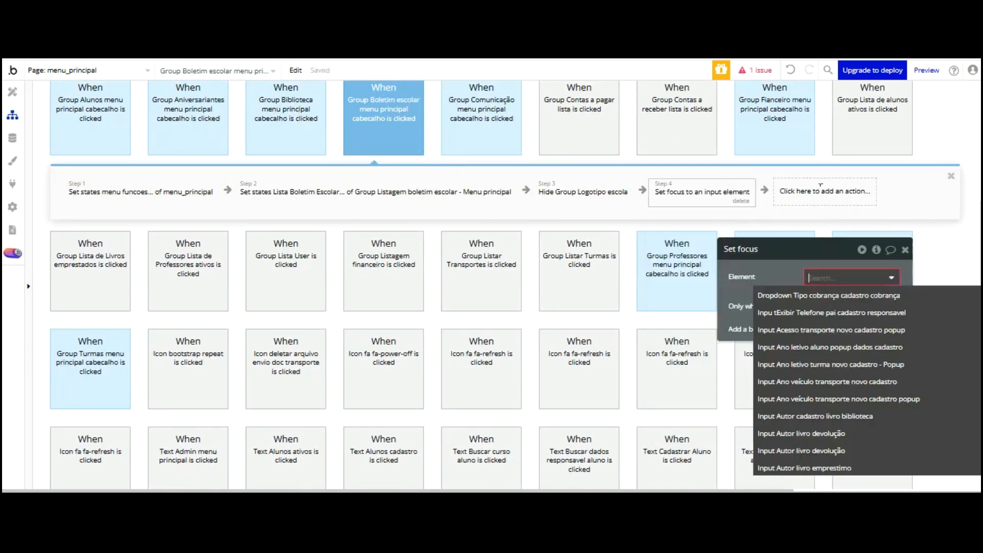
{"action": "type", "text": "sear"}
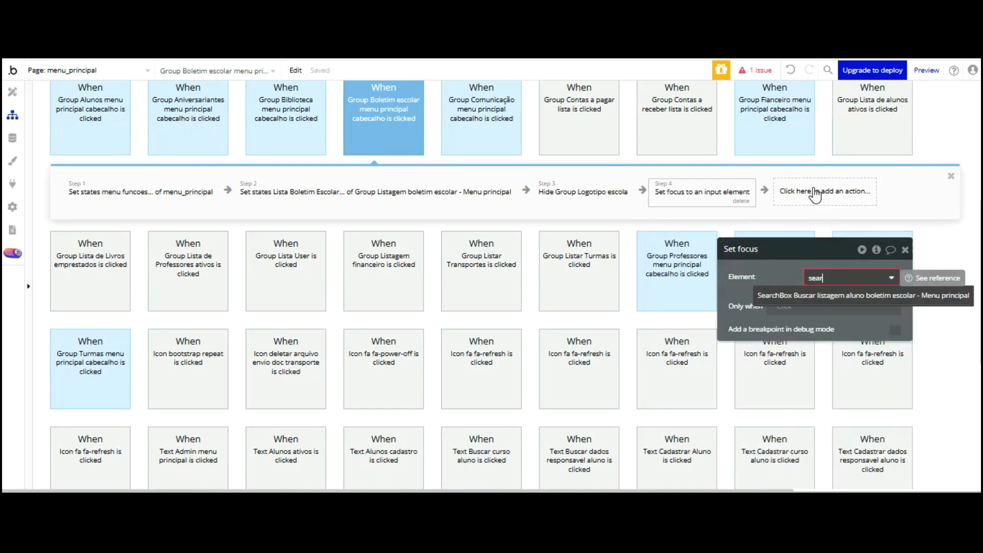
{"action": "key", "text": "Return"}
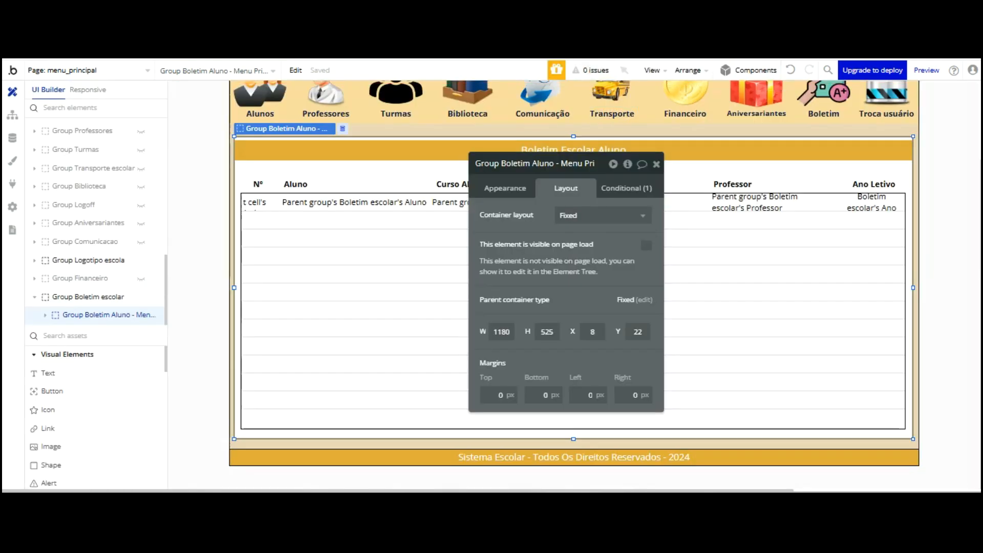
{"action": "key", "text": "ctrl+Tab"}
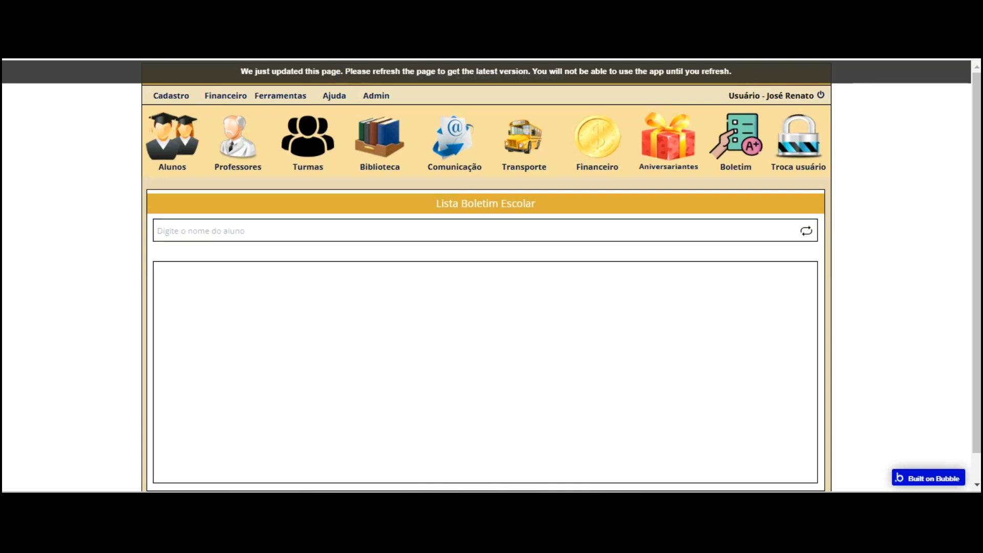
{"action": "key", "text": "F5"}
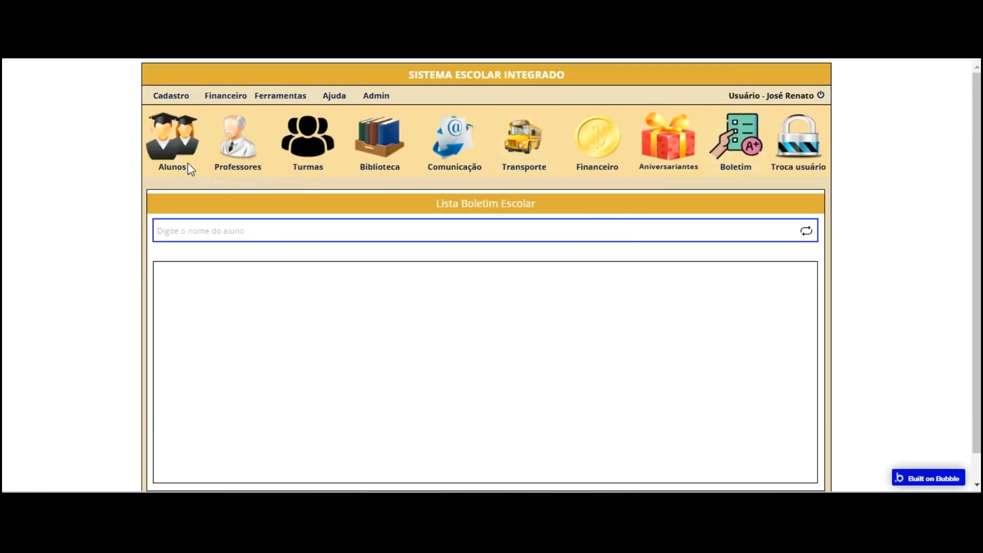
{"action": "key", "text": "alt+Tab"}
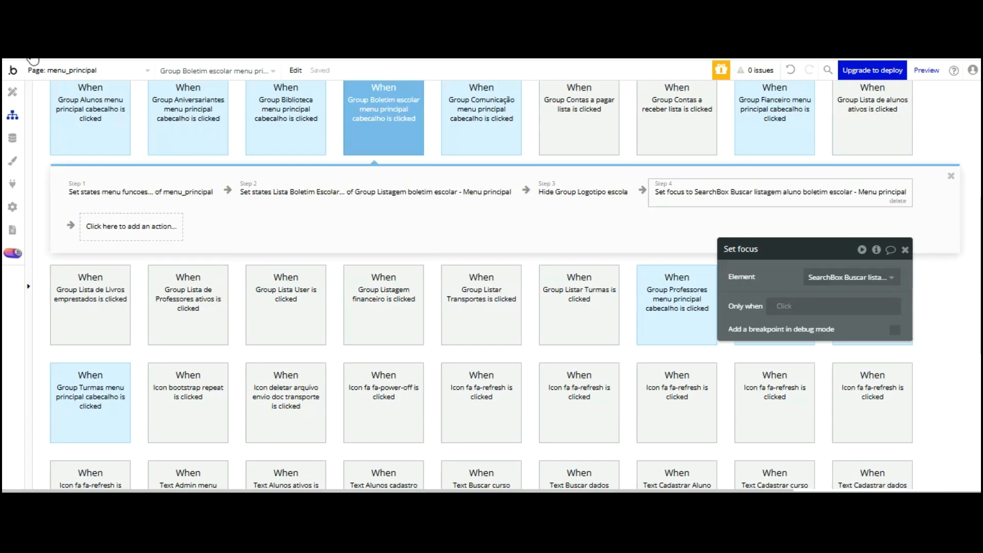
{"action": "left_click", "coordinate": [13, 92]}
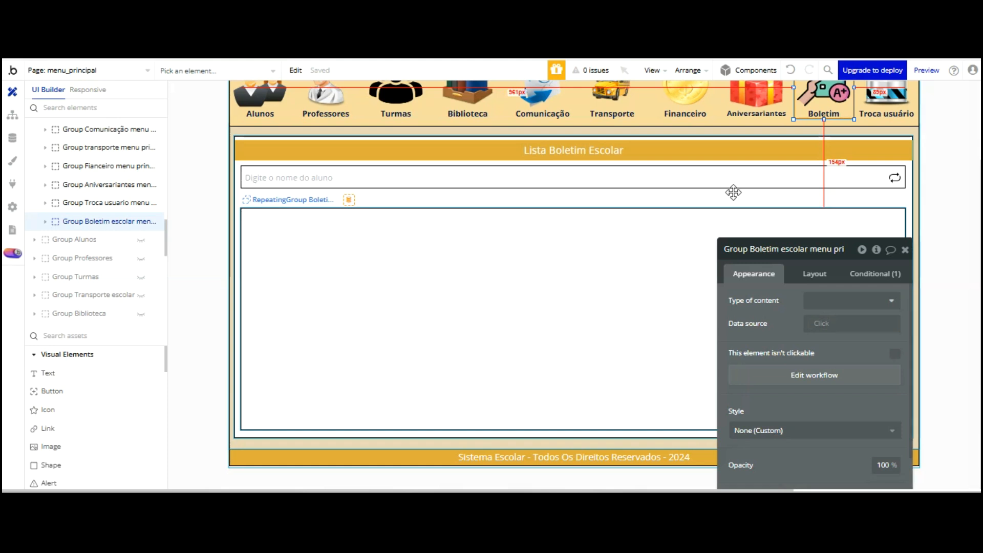
Place a new text element in the repeating group's first cell, sized 50×30 px
{"action": "left_click", "coordinate": [281, 235]}
{"action": "left_click", "coordinate": [48, 373]}
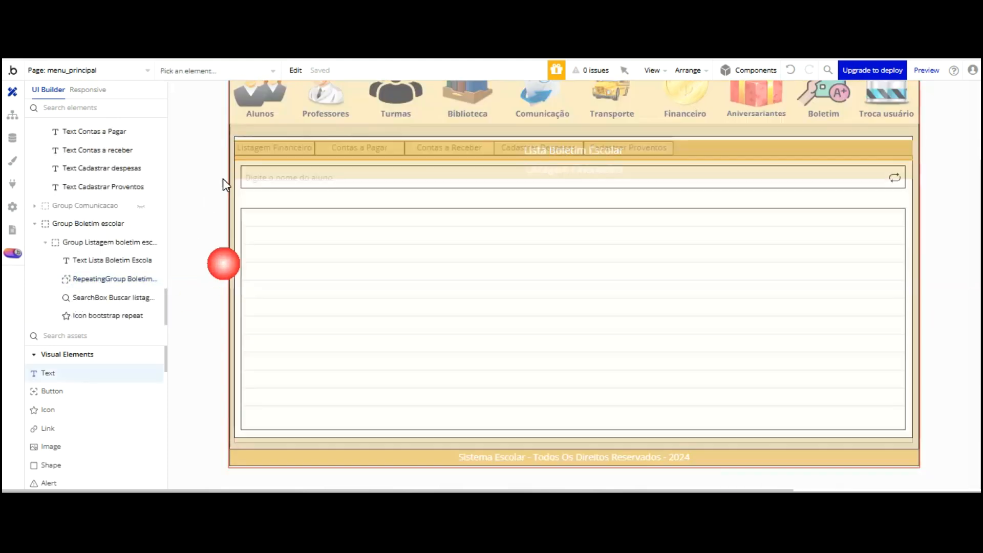
{"action": "left_click", "coordinate": [248, 213]}
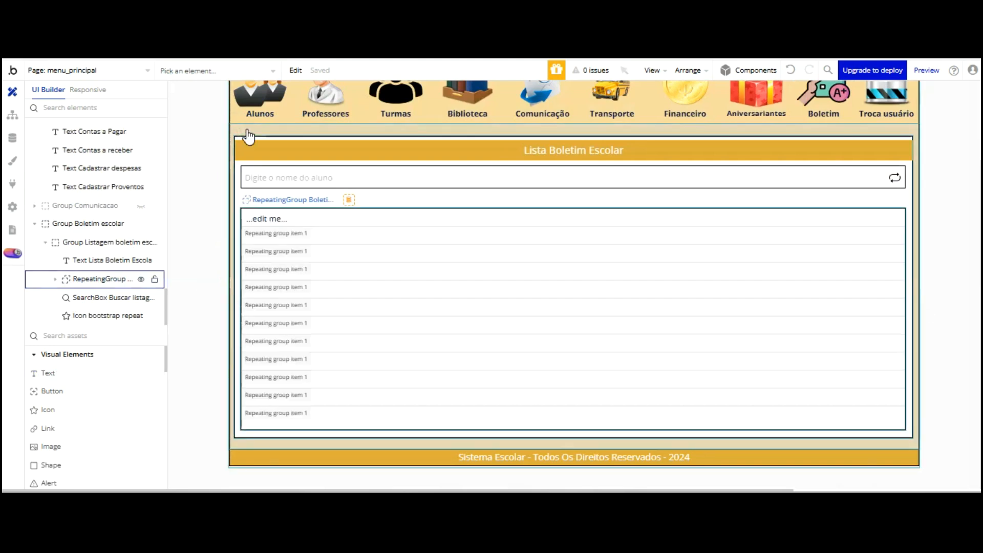
{"action": "left_click", "coordinate": [815, 191]}
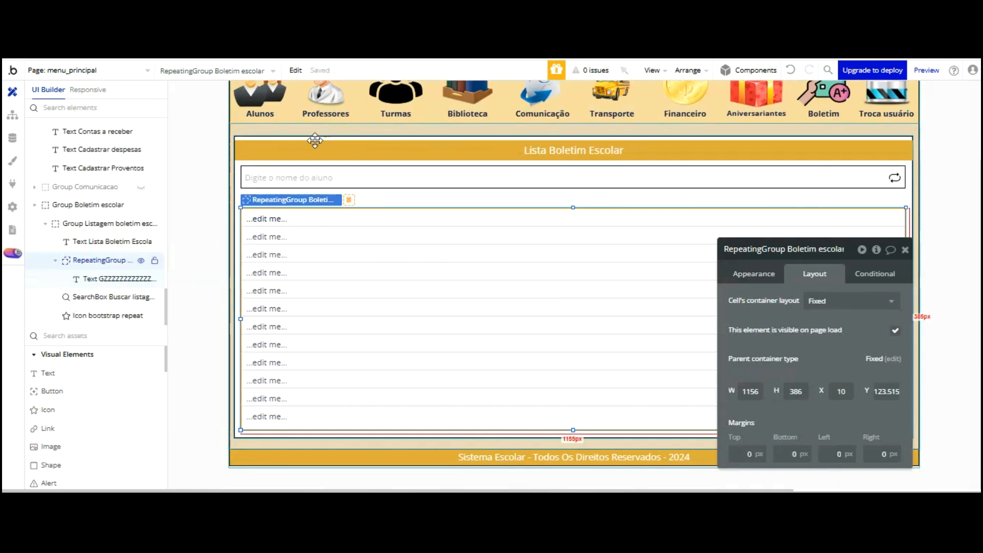
{"action": "left_click", "coordinate": [267, 220]}
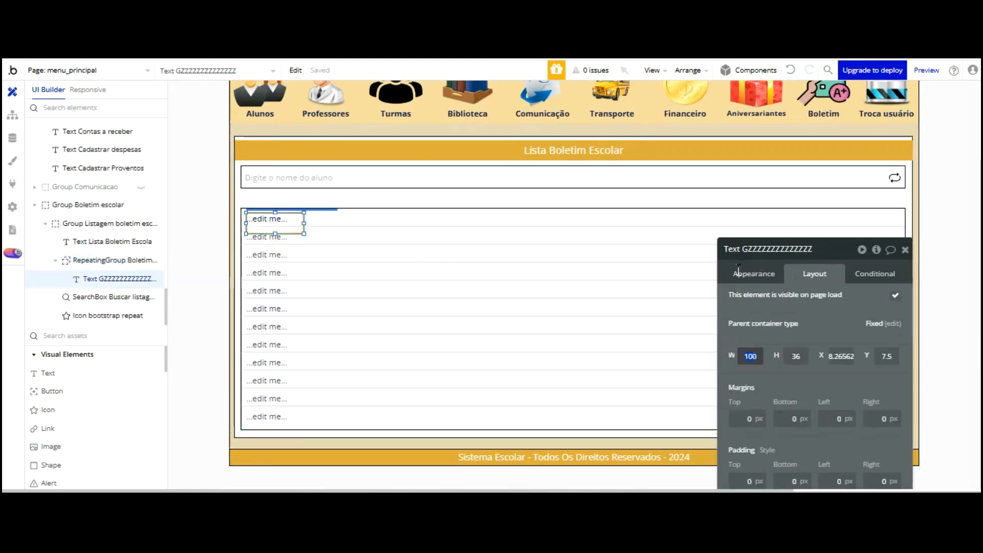
{"action": "type", "text": "40"}
{"action": "key", "text": "Tab"}
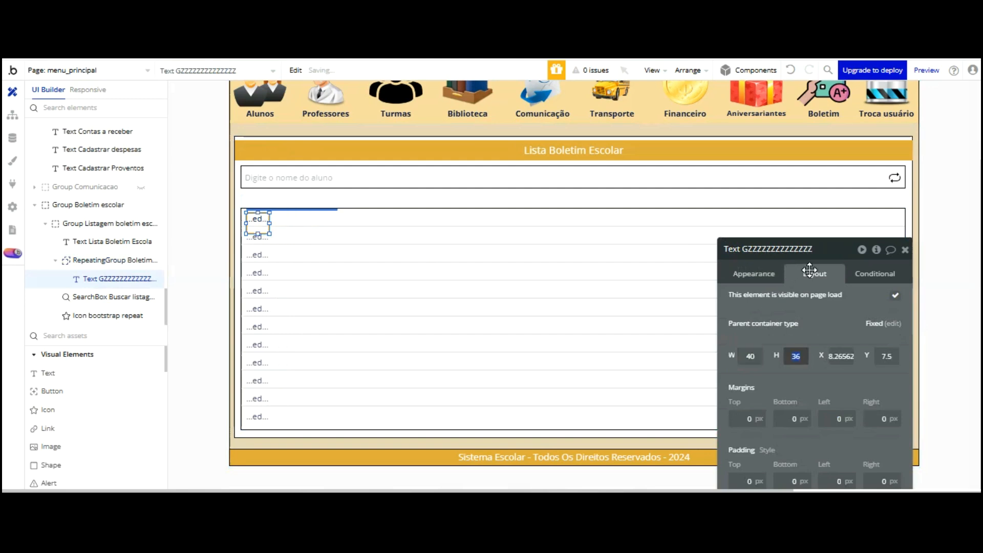
{"action": "type", "text": "30"}
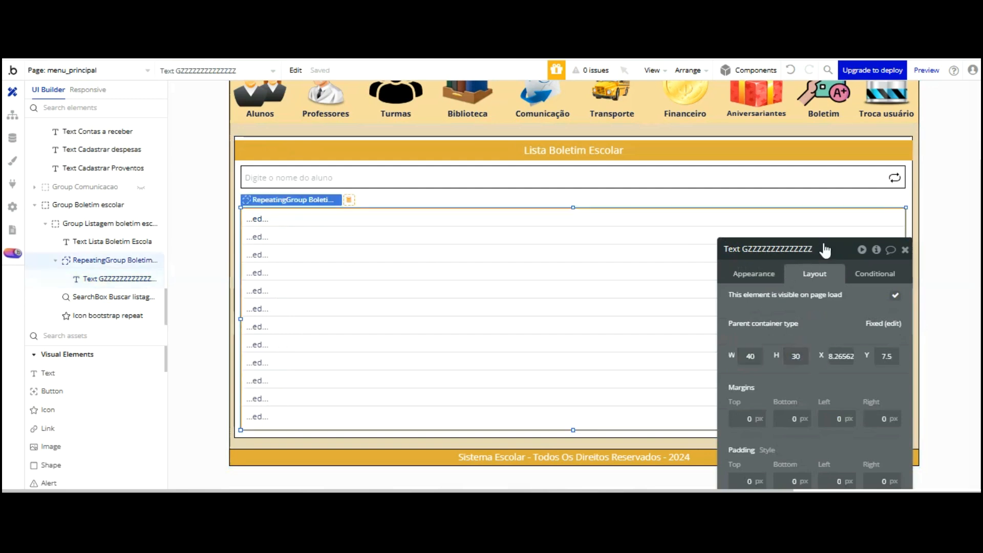
{"action": "left_click", "coordinate": [726, 225]}
{"action": "left_click", "coordinate": [262, 217]}
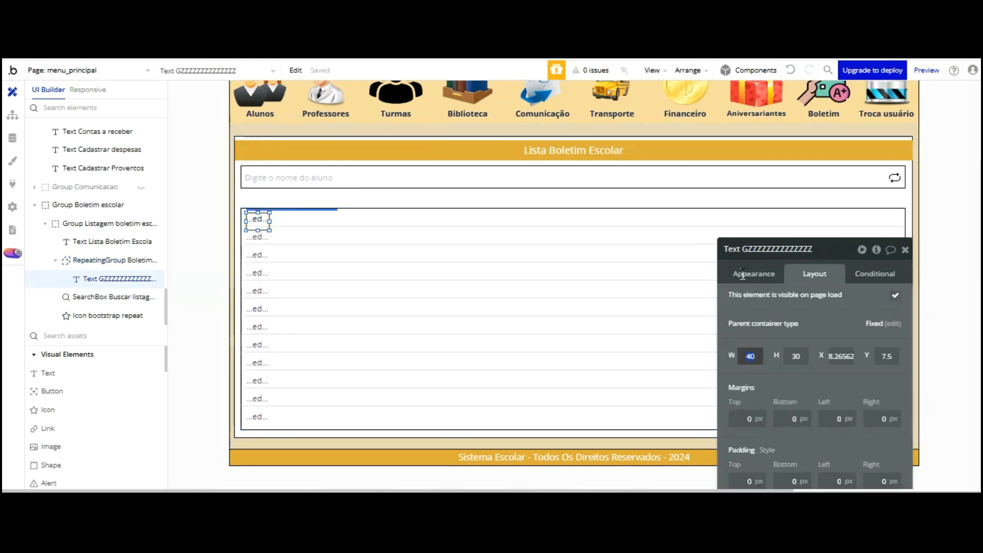
{"action": "key", "text": "Return"}
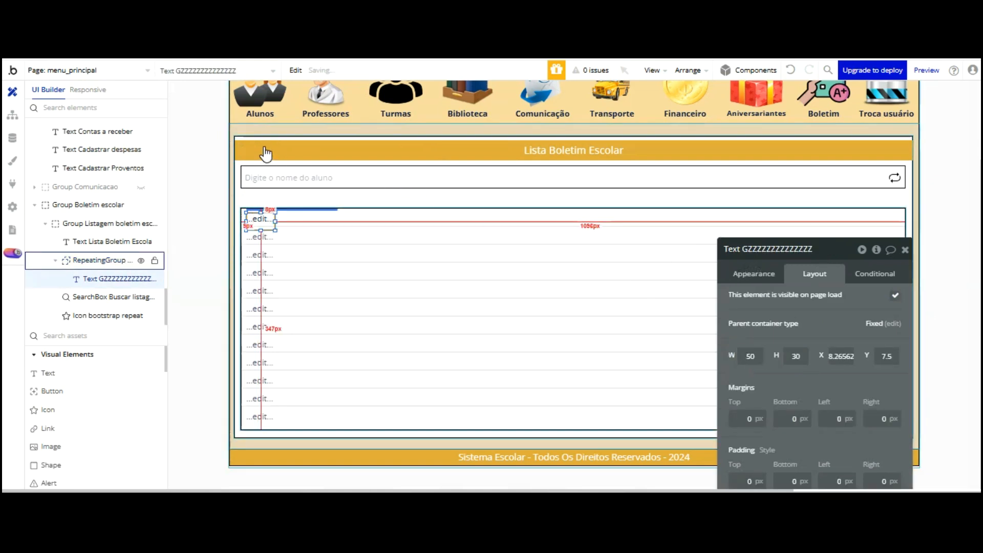
Nudge the text to position 0,0 and set its style to None (Custom), checking font colour
{"action": "key", "text": "Up"}
{"action": "key", "text": "Up"}
{"action": "key", "text": "Up"}
{"action": "key", "text": "Up"}
{"action": "key", "text": "Up"}
{"action": "key", "text": "Up"}
{"action": "key", "text": "Up"}
{"action": "key", "text": "Up"}
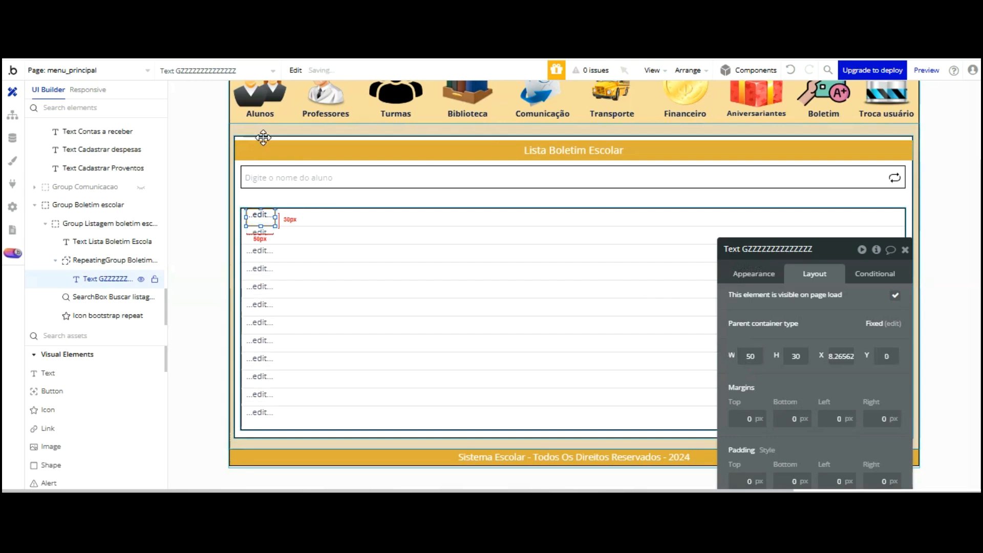
{"action": "key", "text": "Up"}
{"action": "key", "text": "Up"}
{"action": "key", "text": "Up"}
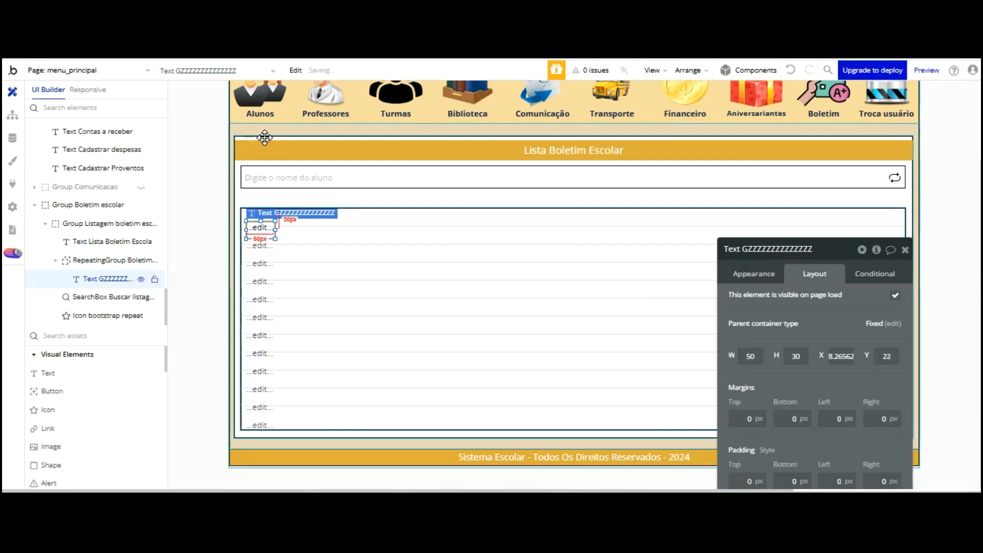
{"action": "key", "text": "Left"}
{"action": "key", "text": "Left"}
{"action": "key", "text": "Left"}
{"action": "key", "text": "Left"}
{"action": "key", "text": "Left"}
{"action": "key", "text": "Left"}
{"action": "key", "text": "Left"}
{"action": "key", "text": "Left"}
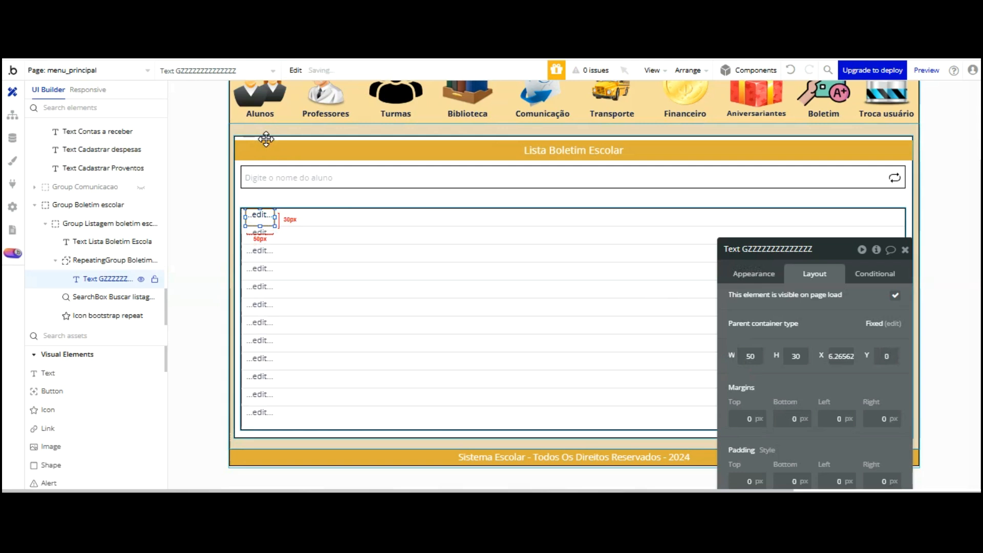
{"action": "left_click", "coordinate": [756, 275]}
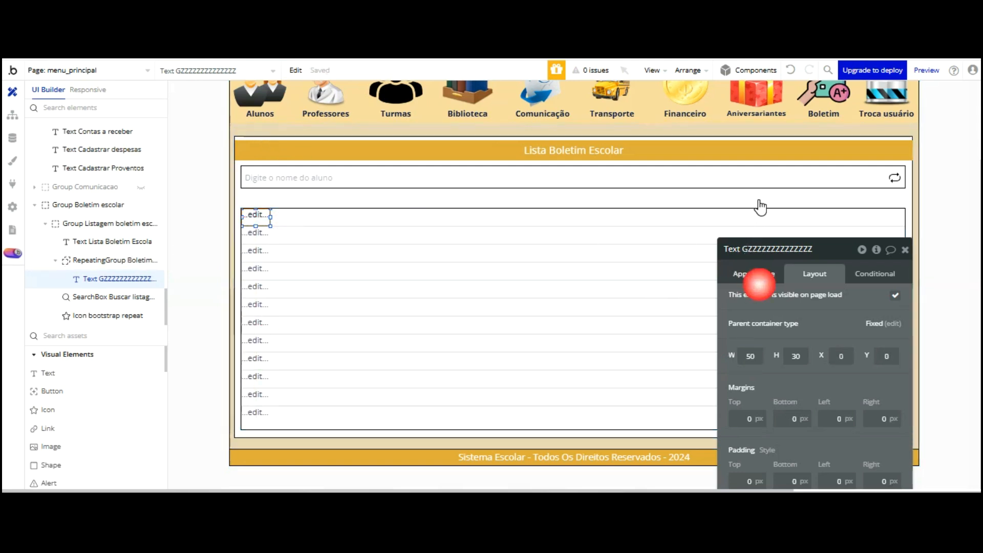
{"action": "scroll", "coordinate": [773, 286], "scroll_direction": "down", "scroll_amount": 1}
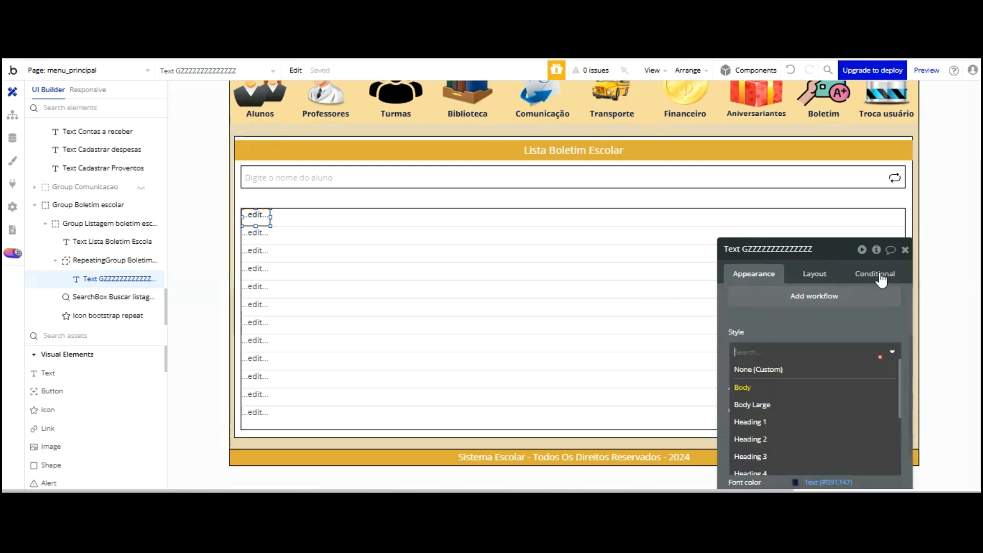
{"action": "left_click_drag", "start_coordinate": [838, 248], "coordinate": [750, 178]}
{"action": "left_click", "coordinate": [792, 294]}
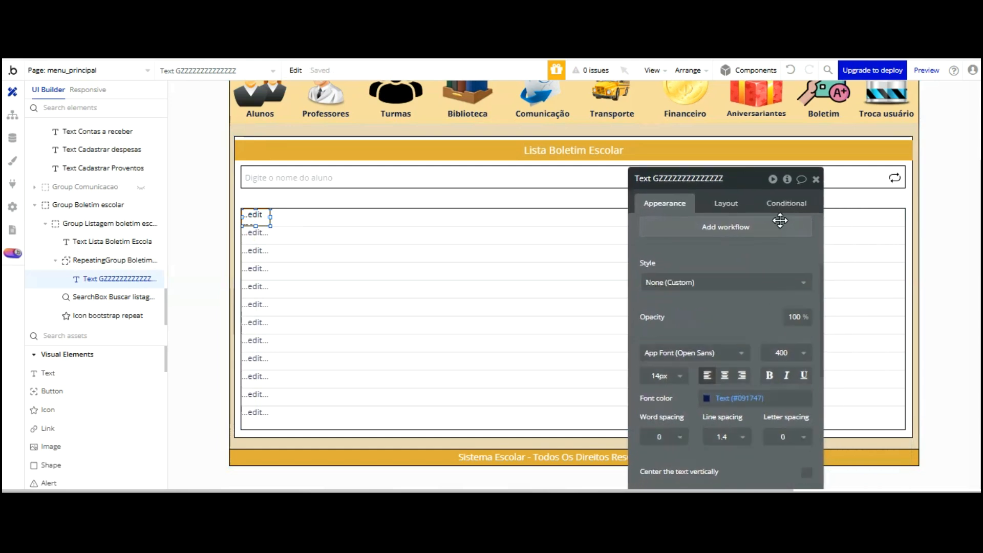
{"action": "left_click", "coordinate": [725, 375]}
{"action": "left_click", "coordinate": [712, 398]}
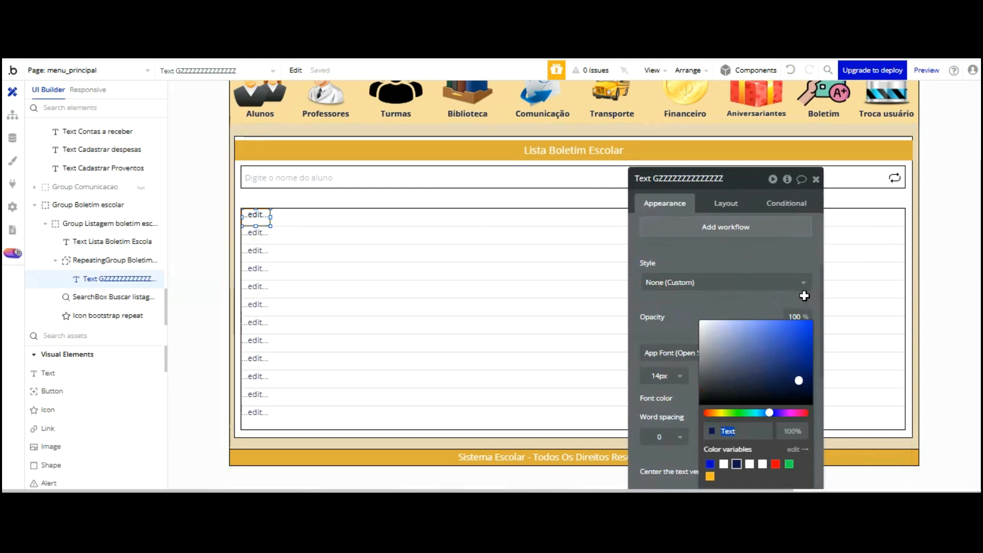
{"action": "left_click", "coordinate": [731, 255]}
{"action": "scroll", "coordinate": [730, 231], "scroll_direction": "up", "scroll_amount": 3}
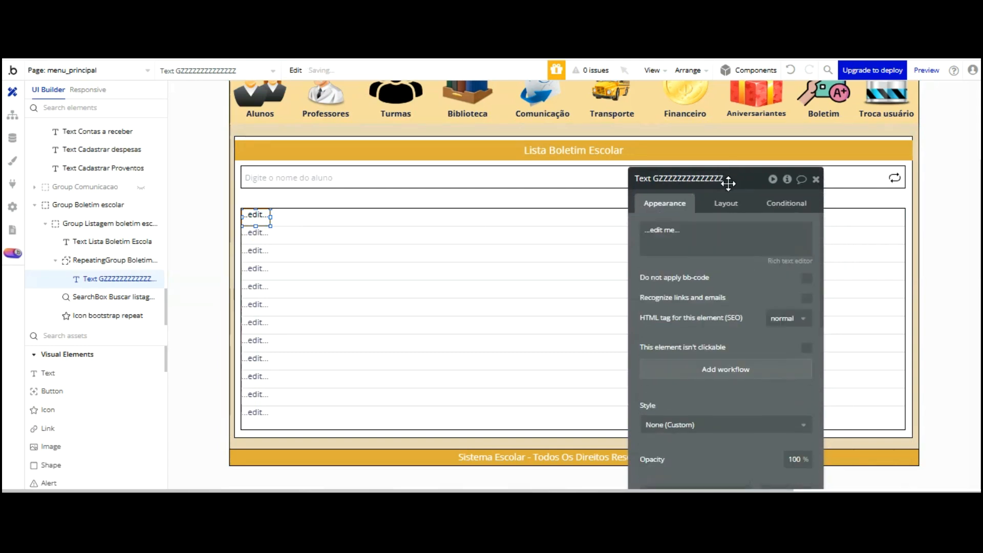
{"action": "left_click", "coordinate": [655, 237]}
{"action": "left_click", "coordinate": [852, 240]}
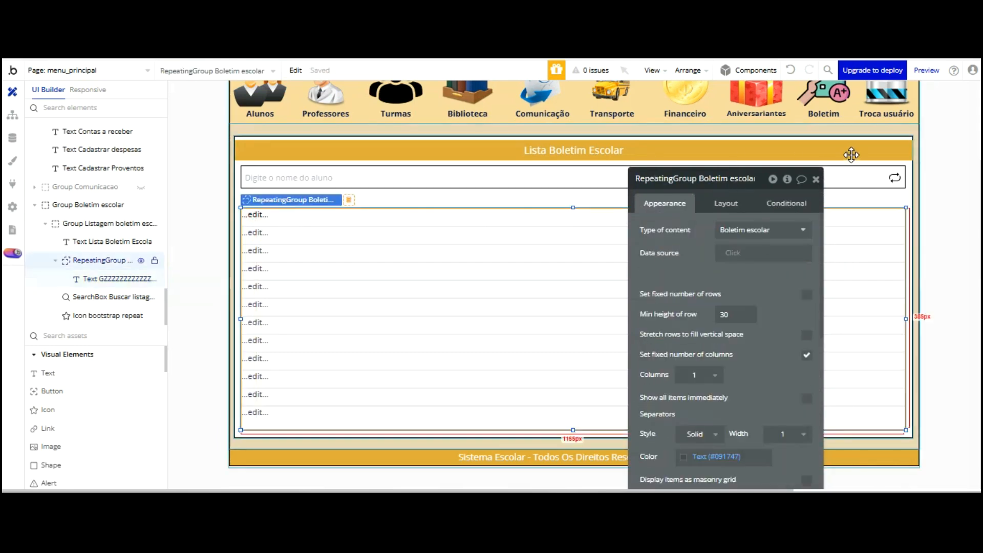
Make the cell text display Current cell's index and reload the app preview
{"action": "left_click", "coordinate": [275, 216]}
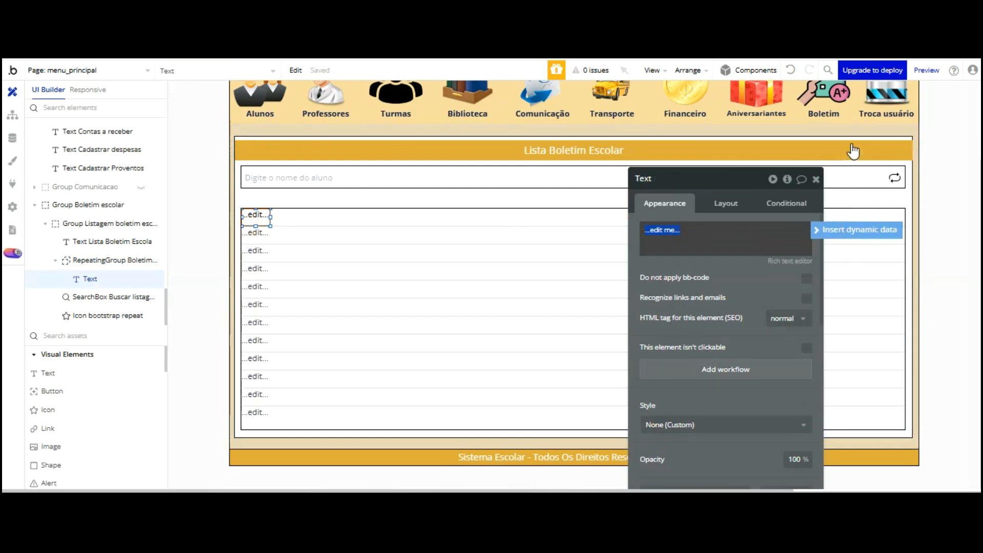
{"action": "left_click", "coordinate": [852, 229]}
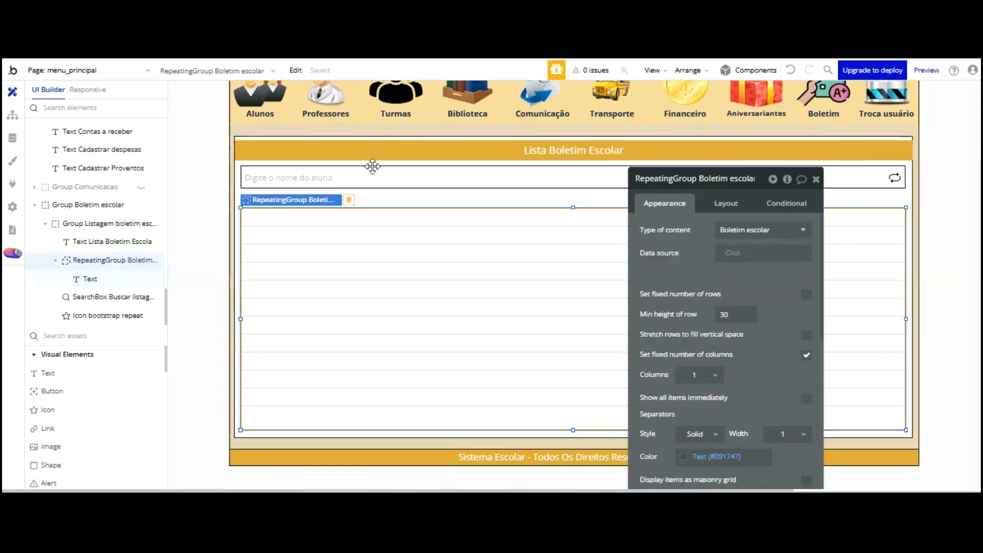
{"action": "left_click", "coordinate": [256, 219]}
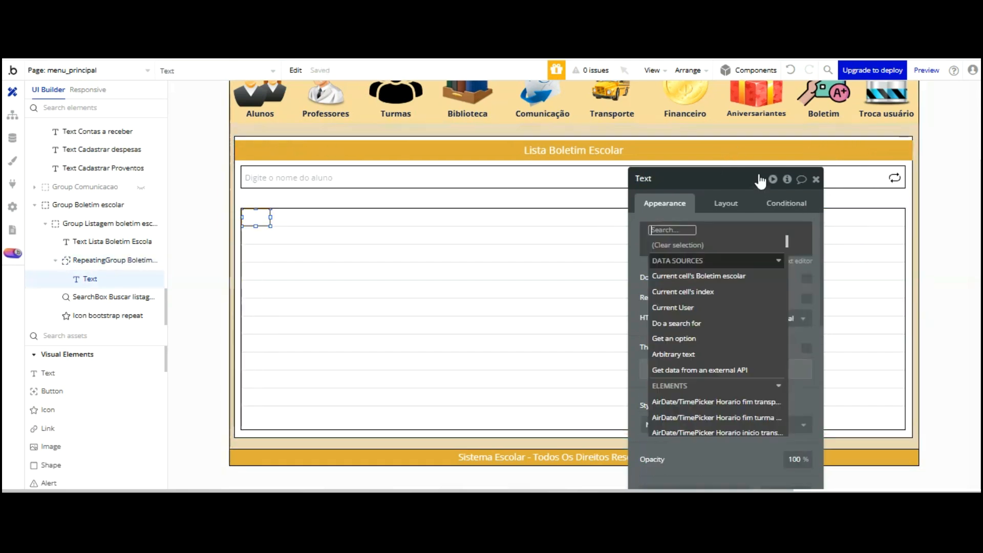
{"action": "left_click", "coordinate": [713, 291]}
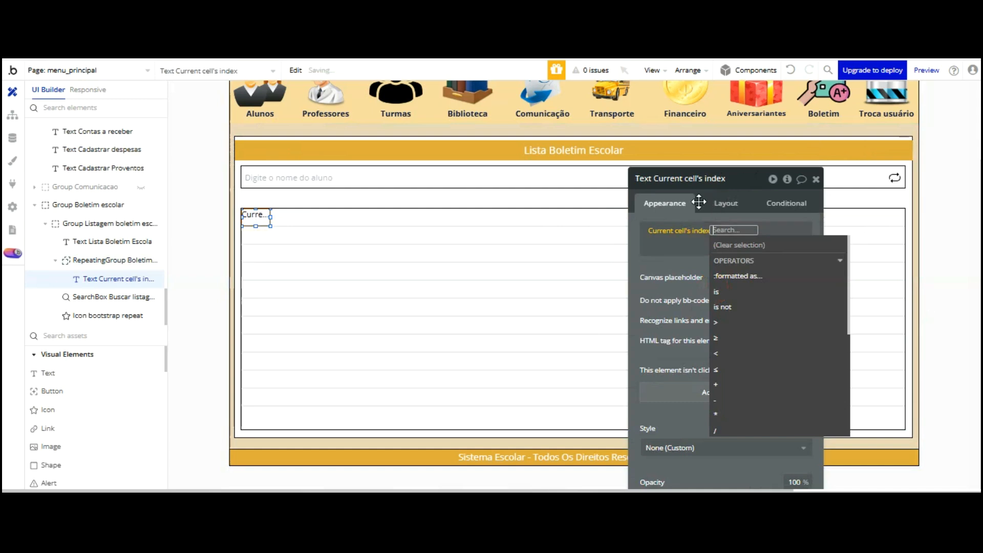
{"action": "key", "text": "ctrl+Tab"}
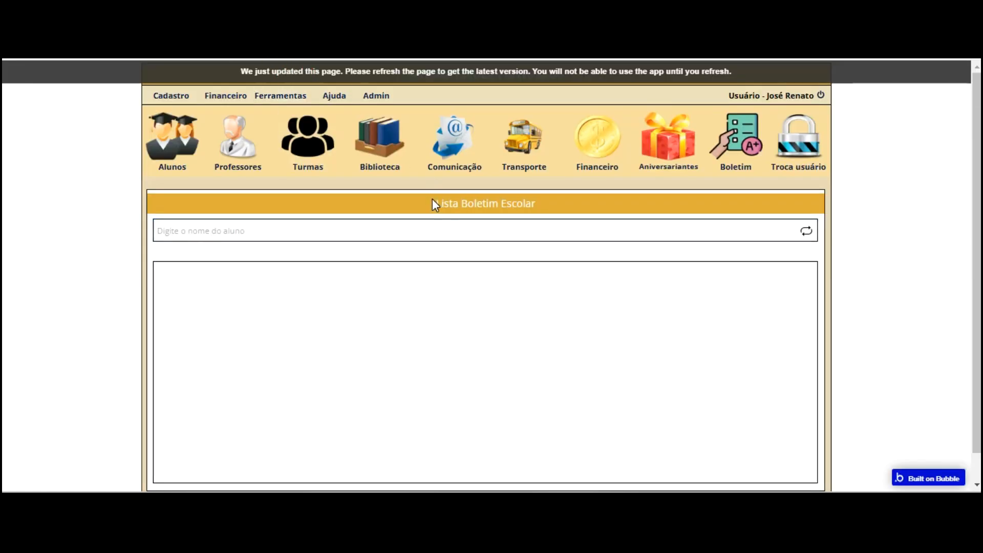
{"action": "key", "text": "F5"}
{"action": "left_click", "coordinate": [736, 141]}
Duplicate the index text and place the copy to the right of the original
{"action": "key", "text": "ctrl+shift+Tab"}
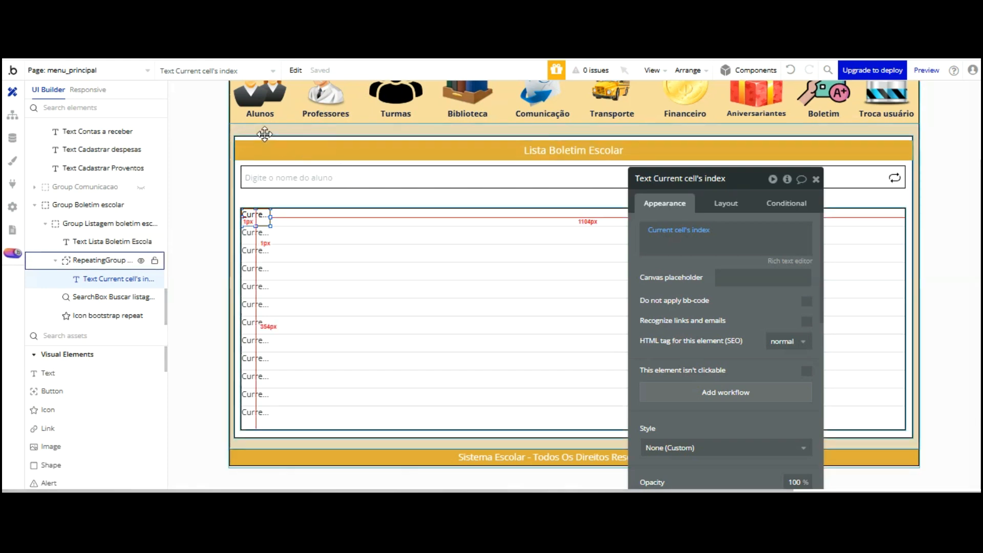
{"action": "left_click", "coordinate": [263, 219]}
{"action": "key", "text": "ctrl+v"}
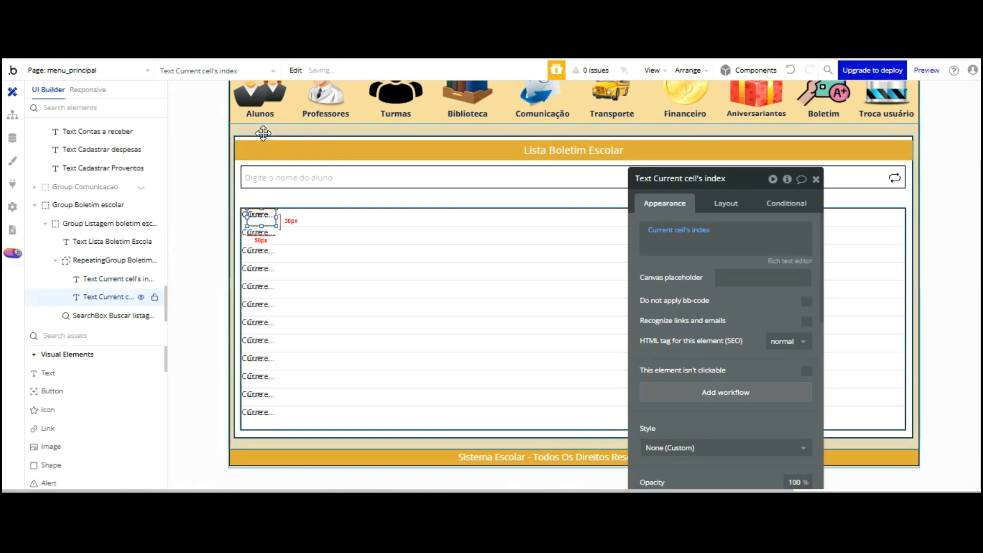
{"action": "left_click_drag", "start_coordinate": [268, 136], "coordinate": [464, 132]}
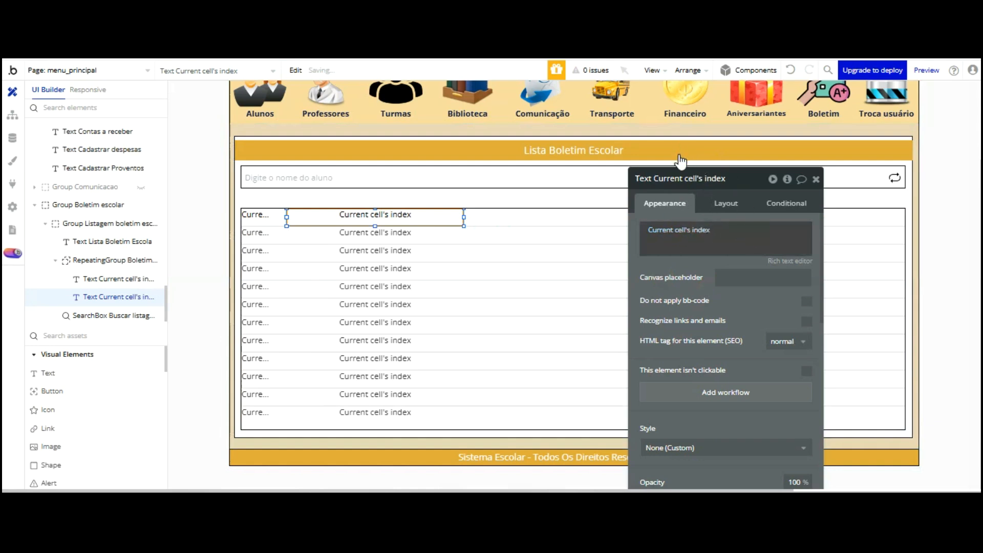
{"action": "left_click", "coordinate": [681, 230]}
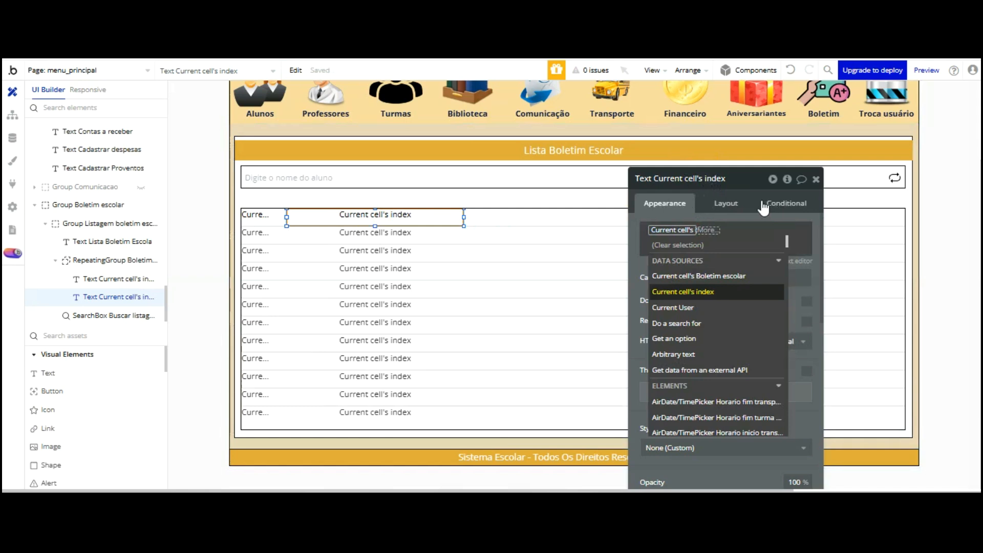
Make the copy show Current cell's Boletim escolar's Aluno, left-aligned, and reload the preview
{"action": "left_click", "coordinate": [736, 277]}
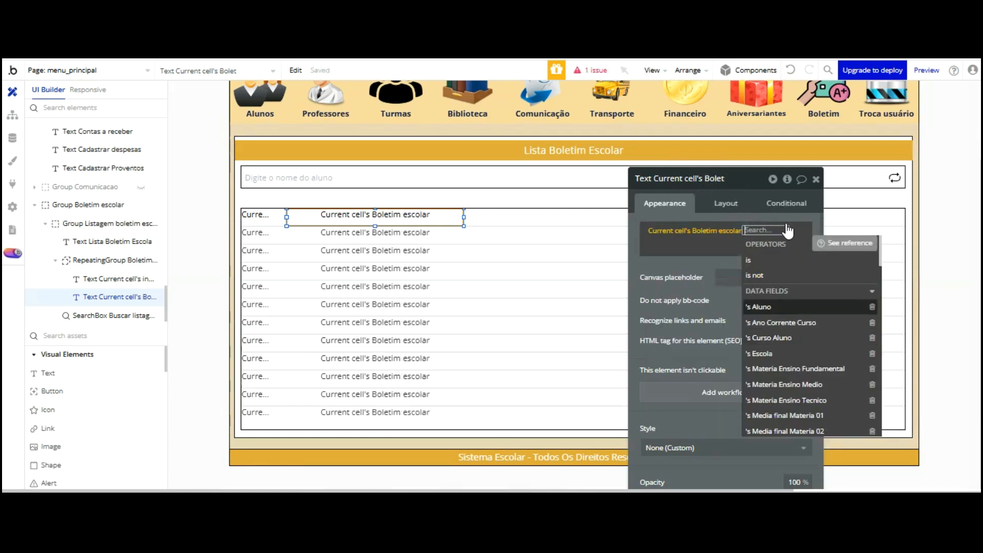
{"action": "left_click", "coordinate": [763, 307]}
{"action": "left_click", "coordinate": [645, 270]}
{"action": "left_click_drag", "start_coordinate": [643, 184], "coordinate": [722, 156]}
{"action": "scroll", "coordinate": [830, 271], "scroll_direction": "down", "scroll_amount": 3}
{"action": "scroll", "coordinate": [830, 272], "scroll_direction": "down", "scroll_amount": 1}
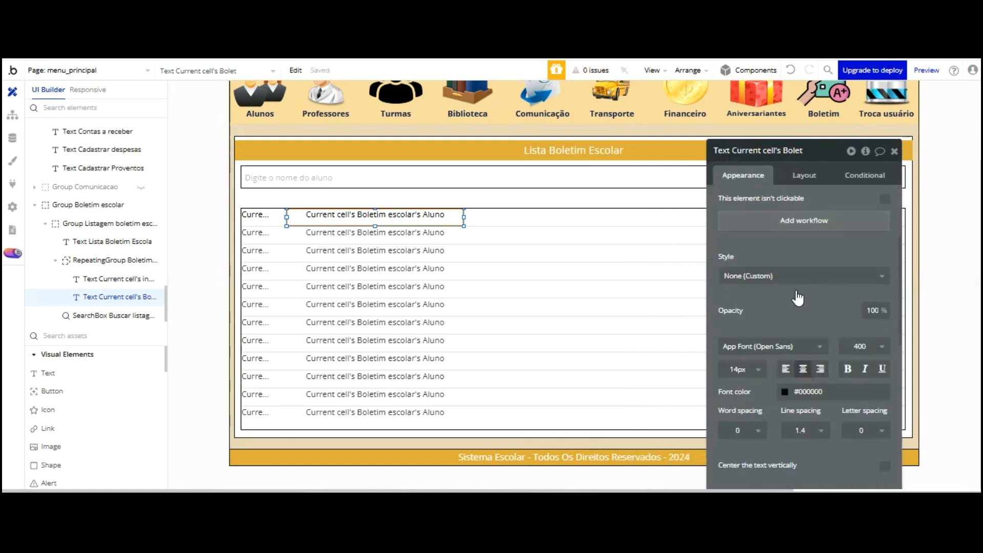
{"action": "left_click", "coordinate": [786, 368]}
{"action": "left_click_drag", "start_coordinate": [786, 230], "coordinate": [701, 184]}
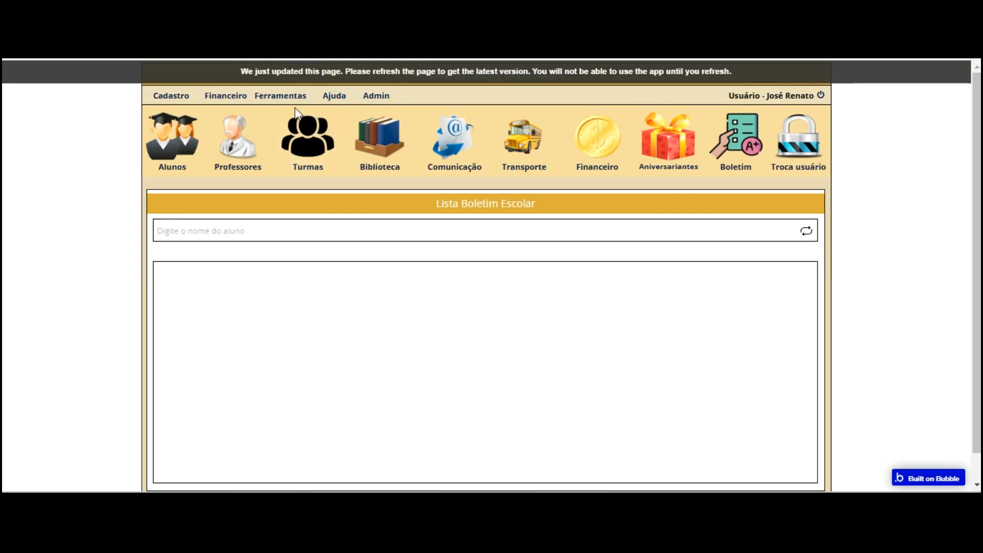
{"action": "key", "text": "F5"}
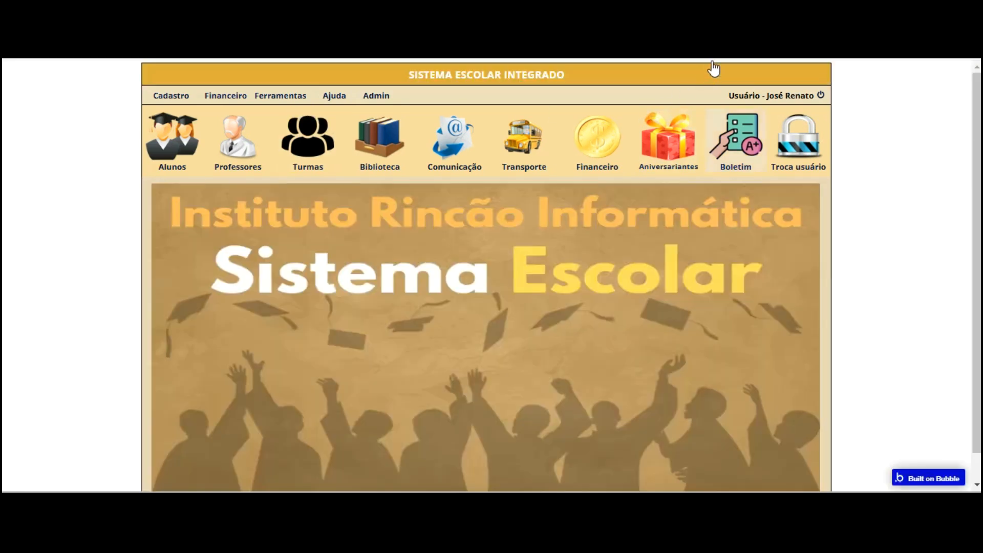
{"action": "key", "text": "ctrl+Tab"}
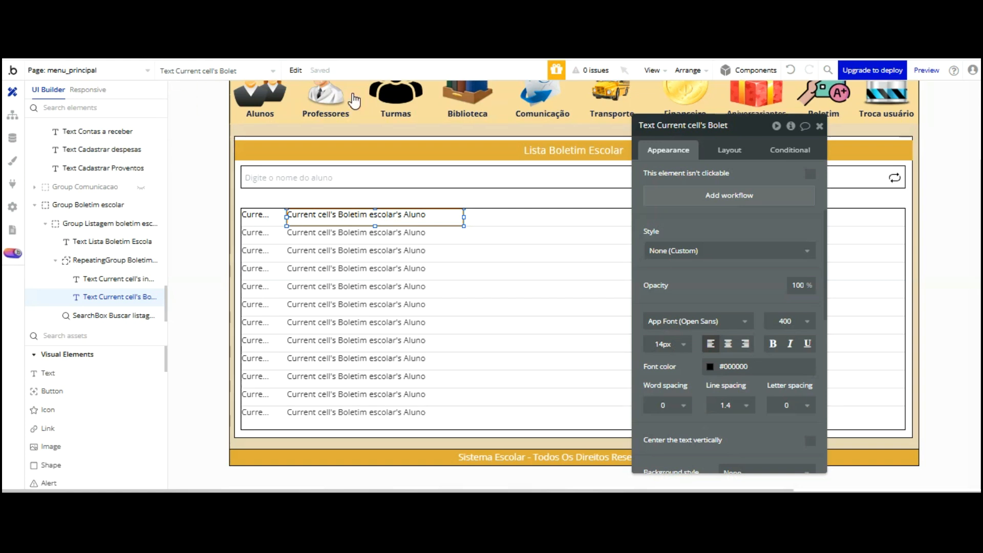
{"action": "left_click", "coordinate": [549, 232]}
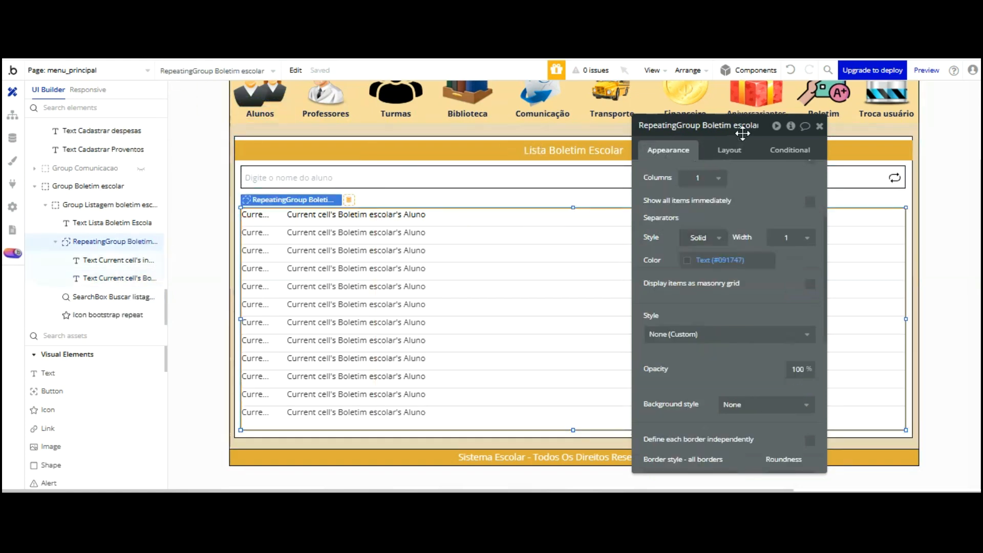
Set the repeating group's data source to Parent group's thing
{"action": "scroll", "coordinate": [743, 132], "scroll_direction": "up", "scroll_amount": 3}
{"action": "left_click", "coordinate": [736, 199]}
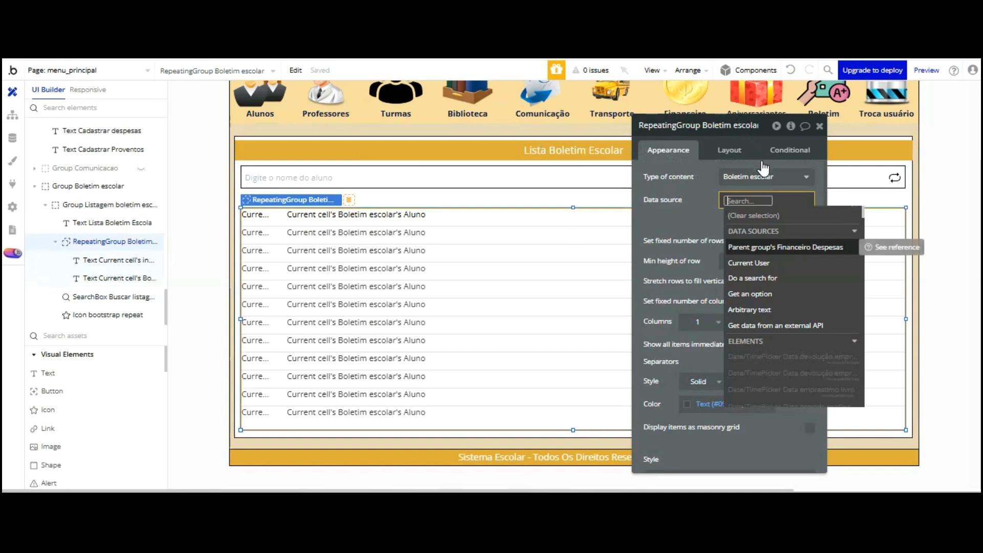
{"action": "left_click", "coordinate": [763, 247]}
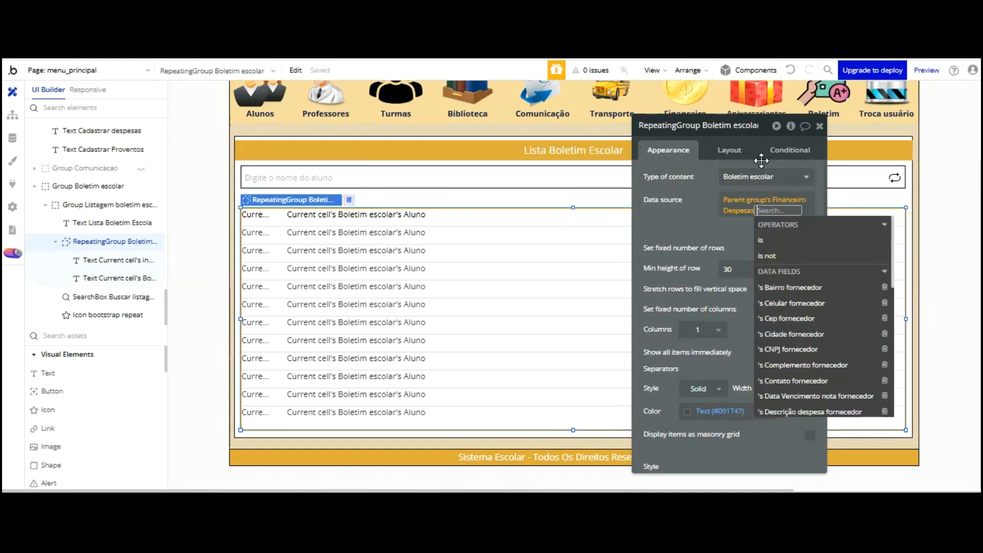
Change Group Listagem boletim escolar's type of content to Boletim escolar and check its condition
{"action": "left_click", "coordinate": [462, 133]}
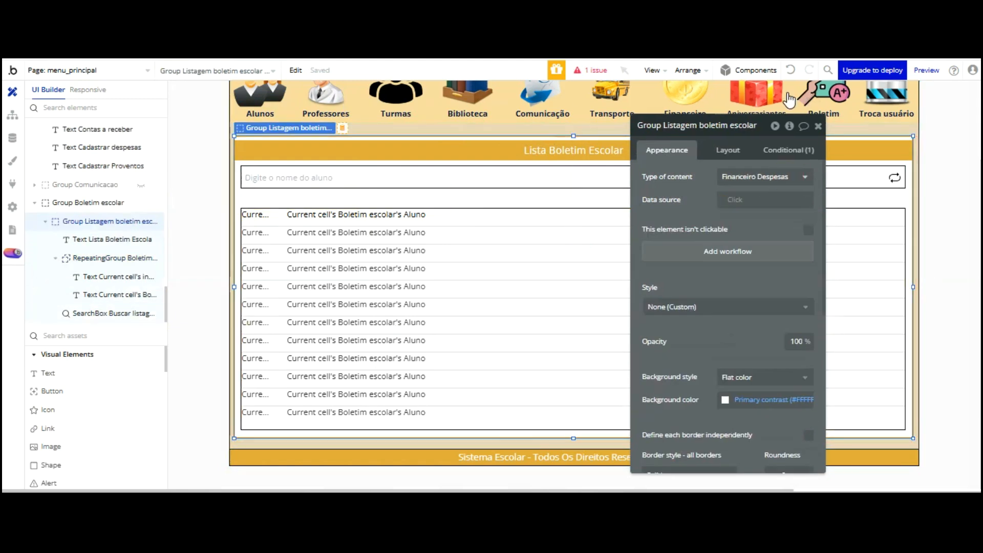
{"action": "left_click", "coordinate": [786, 175]}
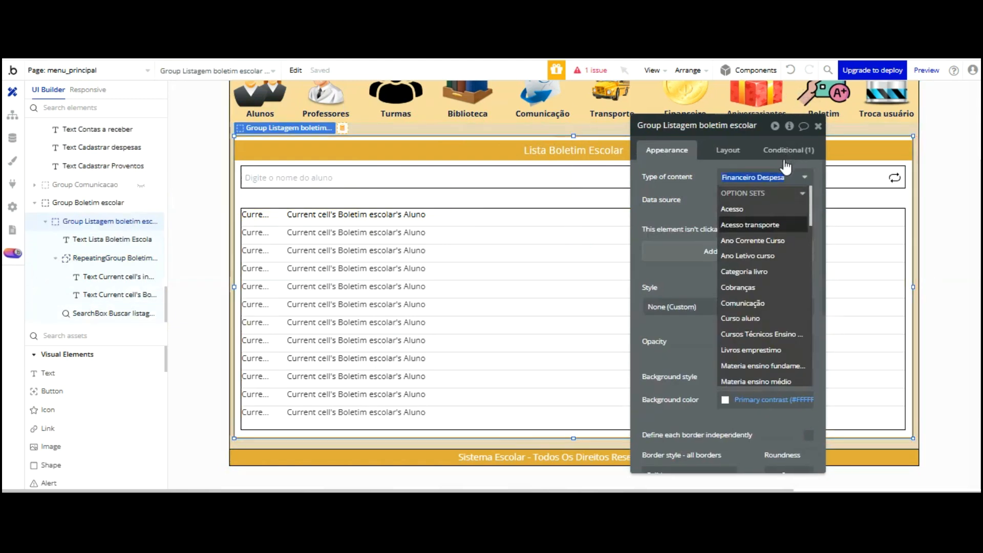
{"action": "scroll", "coordinate": [773, 187], "scroll_direction": "down", "scroll_amount": 3}
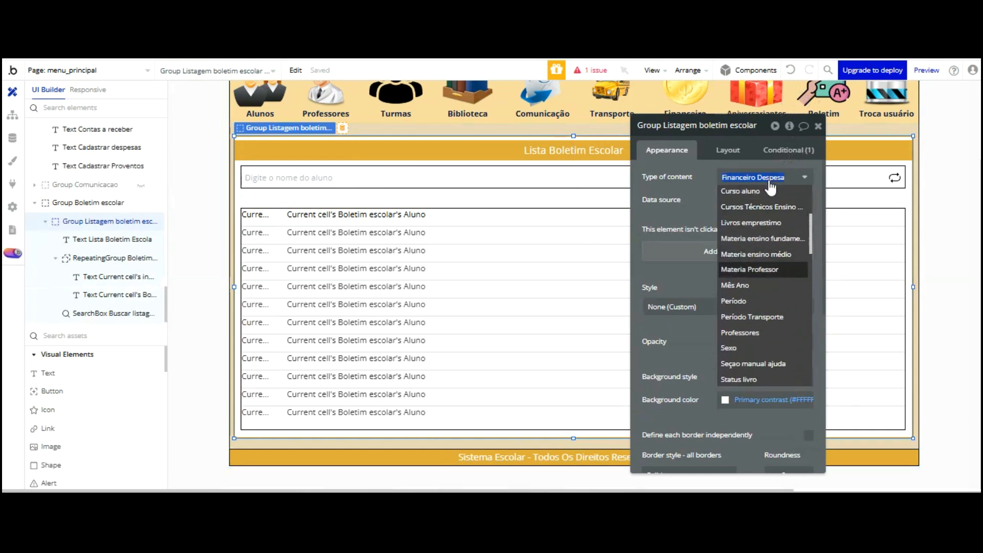
{"action": "scroll", "coordinate": [771, 190], "scroll_direction": "up", "scroll_amount": 5}
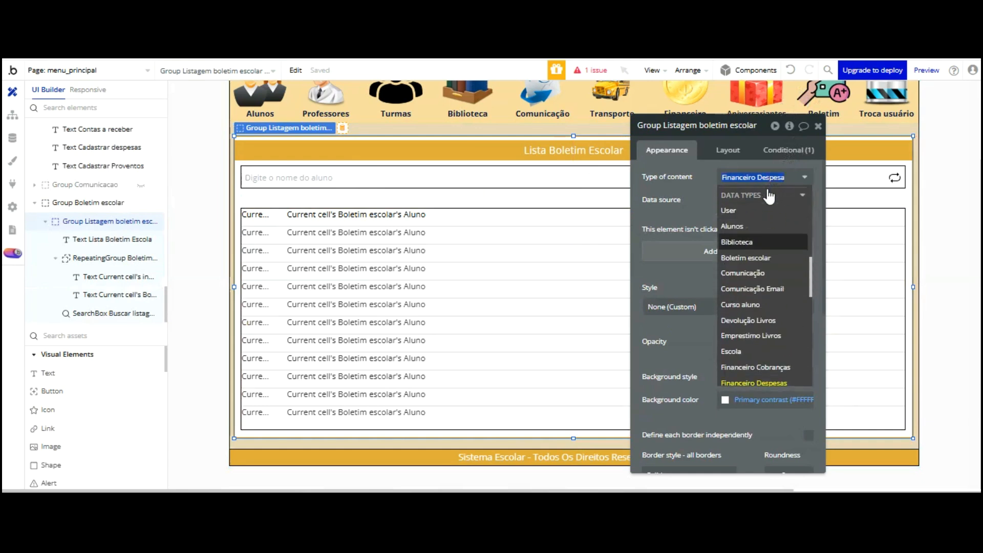
{"action": "left_click", "coordinate": [768, 258]}
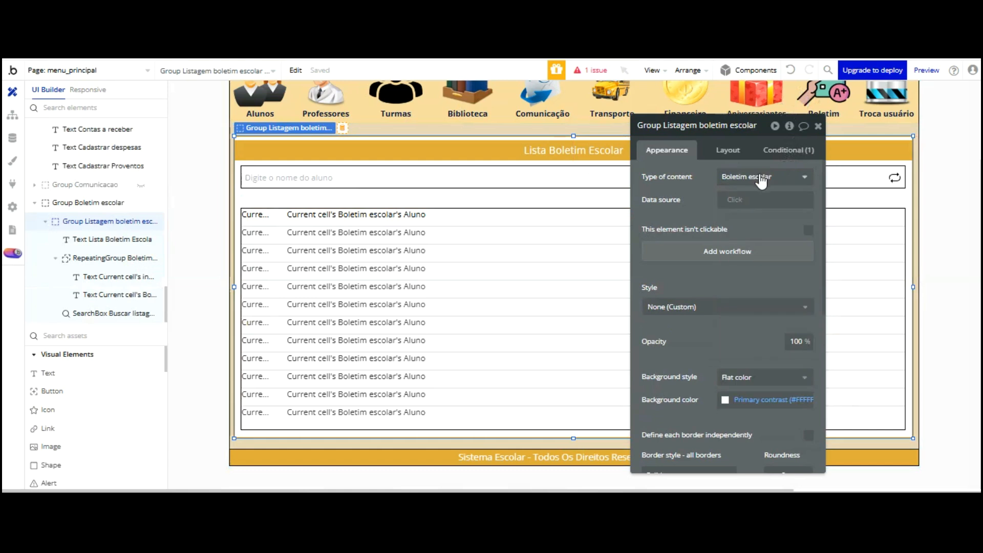
{"action": "left_click", "coordinate": [709, 197]}
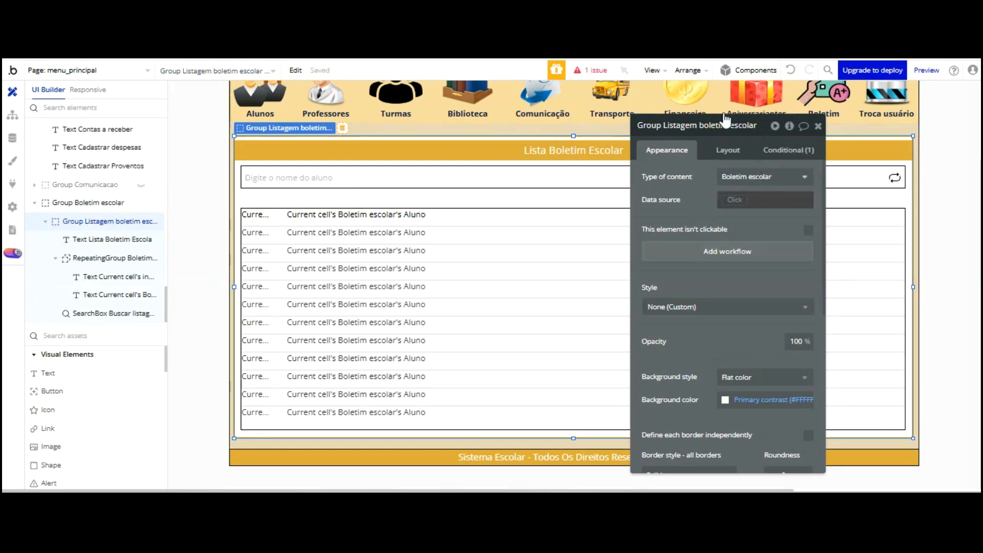
{"action": "left_click", "coordinate": [784, 149]}
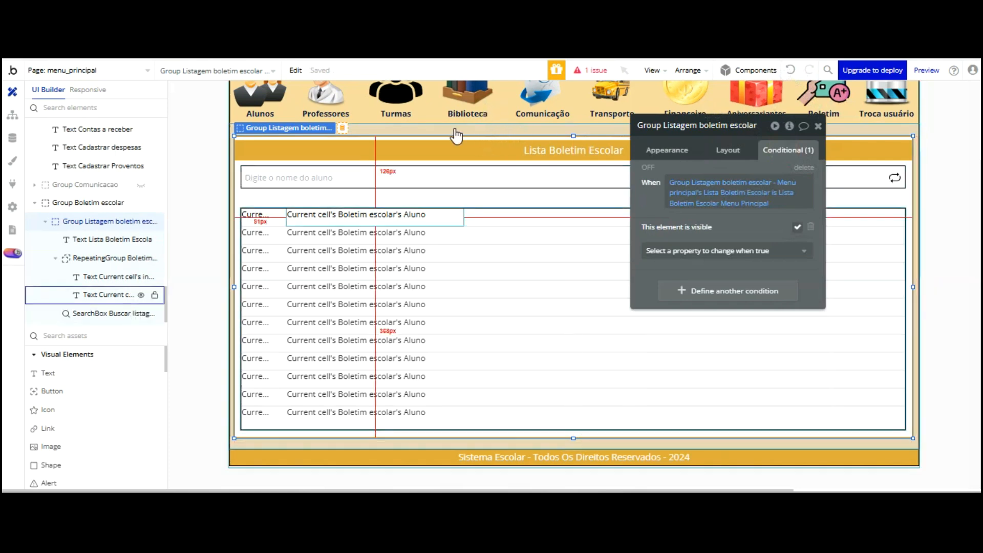
Set the repeating group's data source to a Search for Boletim escolars
{"action": "left_click", "coordinate": [472, 216]}
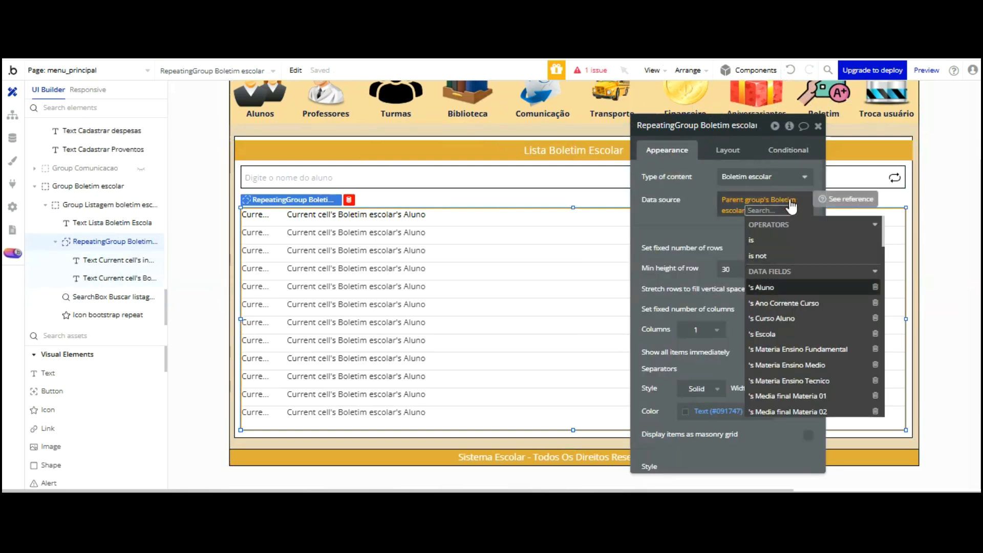
{"action": "left_click", "coordinate": [736, 200]}
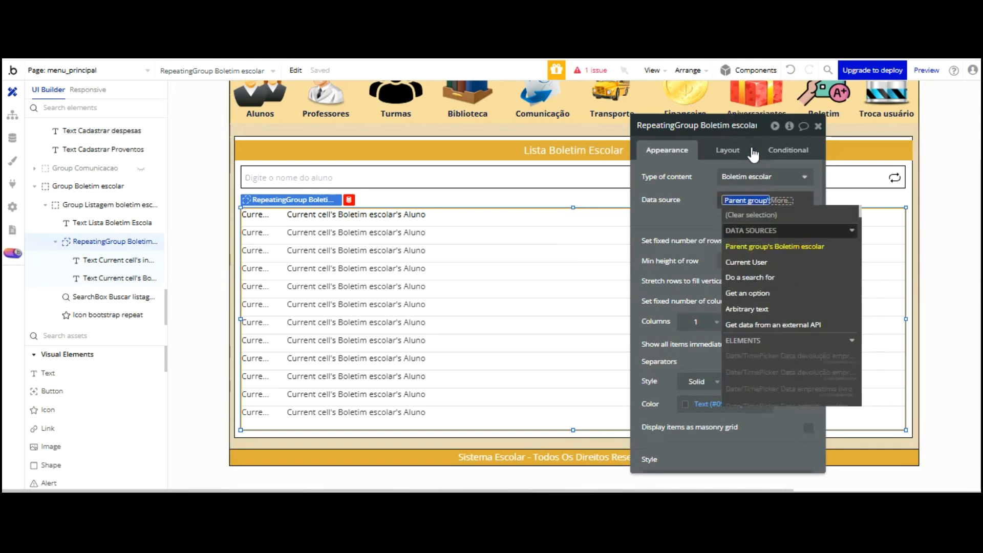
{"action": "left_click", "coordinate": [766, 277]}
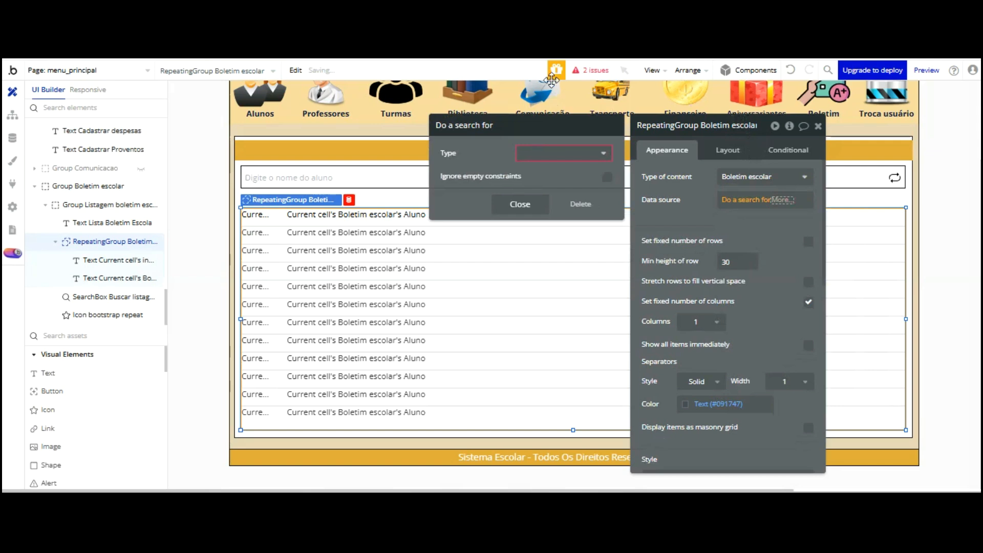
{"action": "left_click", "coordinate": [558, 153]}
{"action": "scroll", "coordinate": [569, 154], "scroll_direction": "down", "scroll_amount": 3}
{"action": "key", "text": "Down"}
{"action": "key", "text": "Down"}
{"action": "key", "text": "Down"}
{"action": "key", "text": "Up"}
{"action": "key", "text": "Up"}
{"action": "key", "text": "Up"}
{"action": "key", "text": "Up"}
{"action": "key", "text": "Up"}
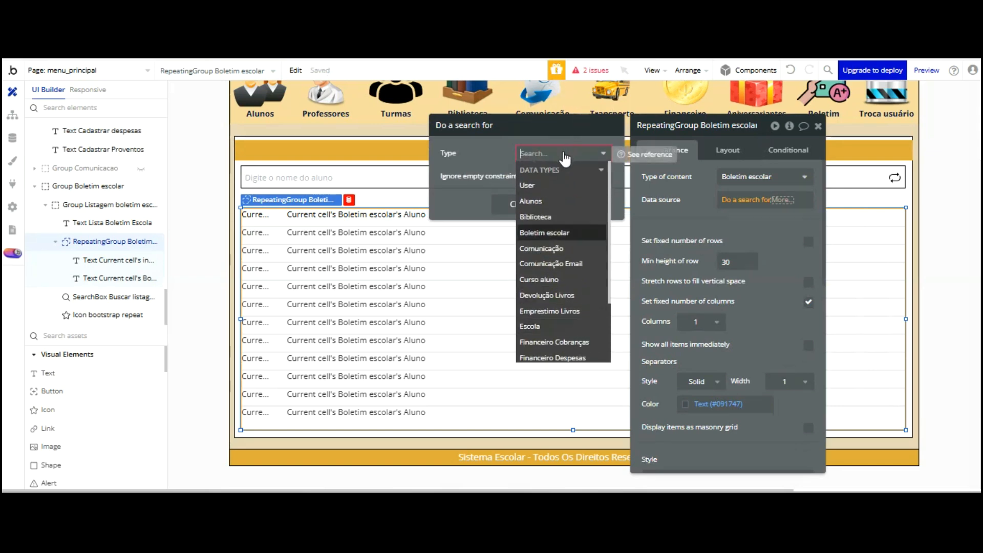
{"action": "key", "text": "Return"}
Constrain the search to Aluno = SearchBox's value's Nome aluno, then open the preview
{"action": "left_click", "coordinate": [454, 181]}
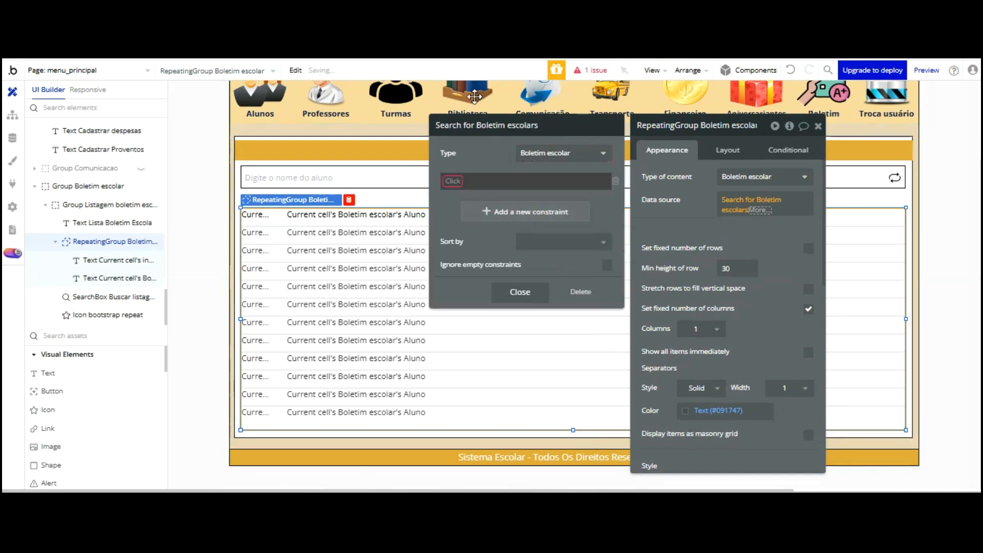
{"action": "key", "text": "Return"}
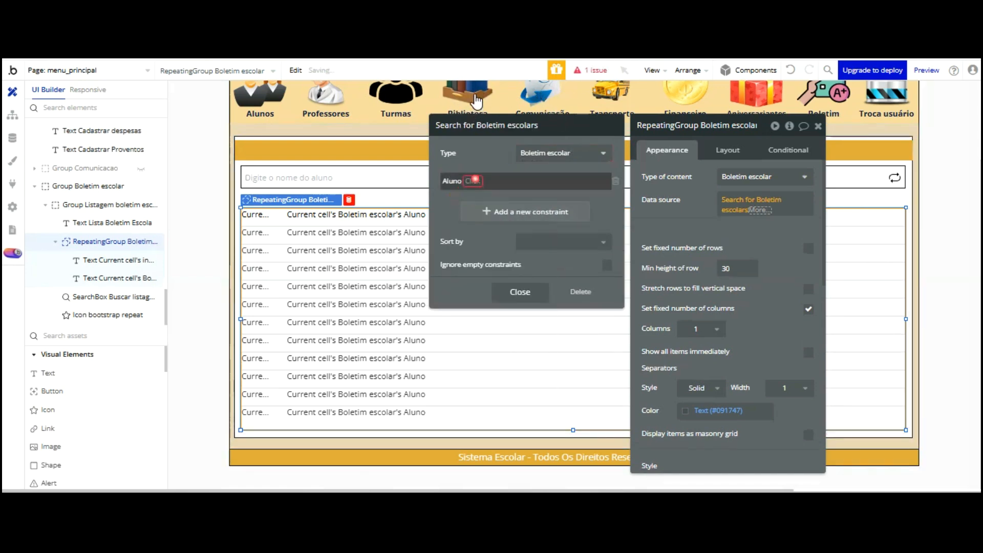
{"action": "key", "text": "Return"}
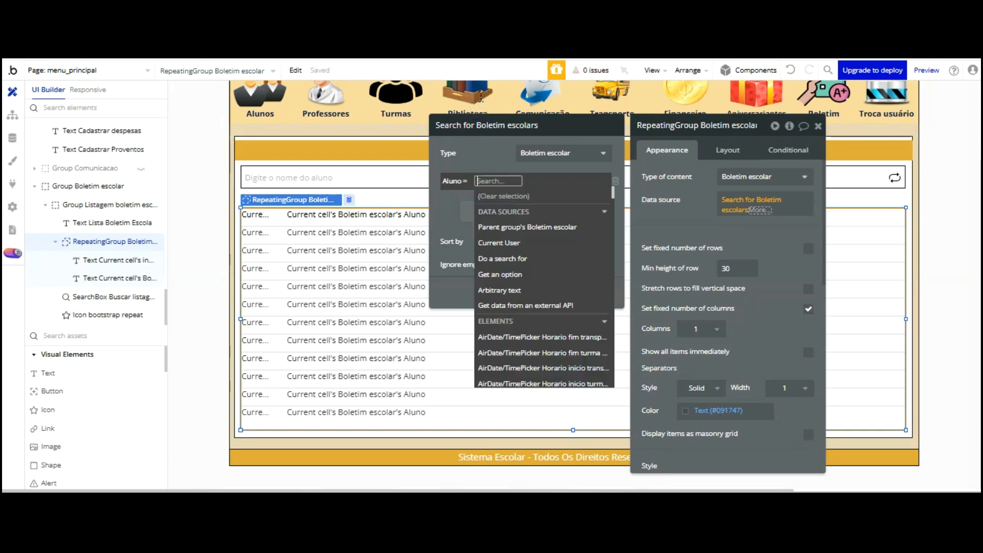
{"action": "type", "text": "sear"}
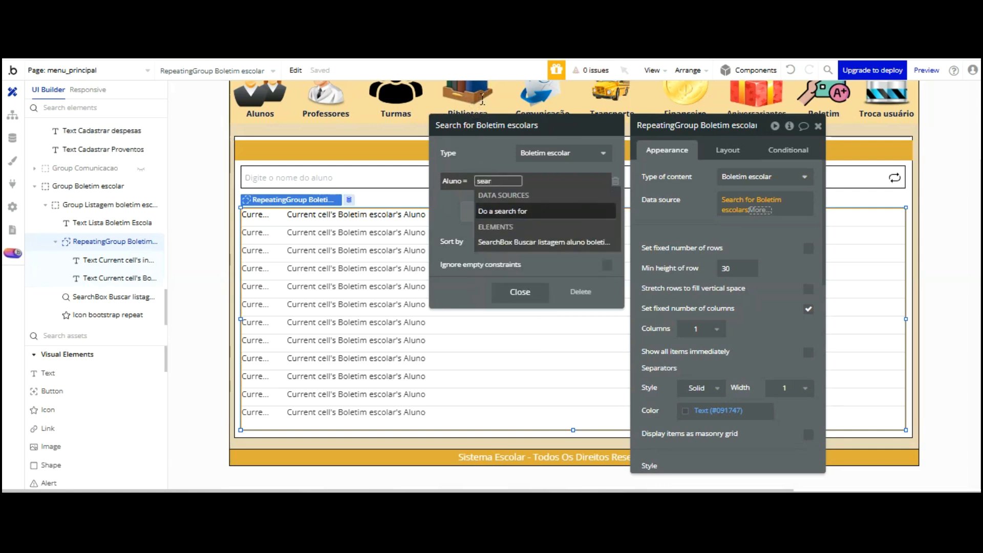
{"action": "key", "text": "Down"}
{"action": "key", "text": "Return"}
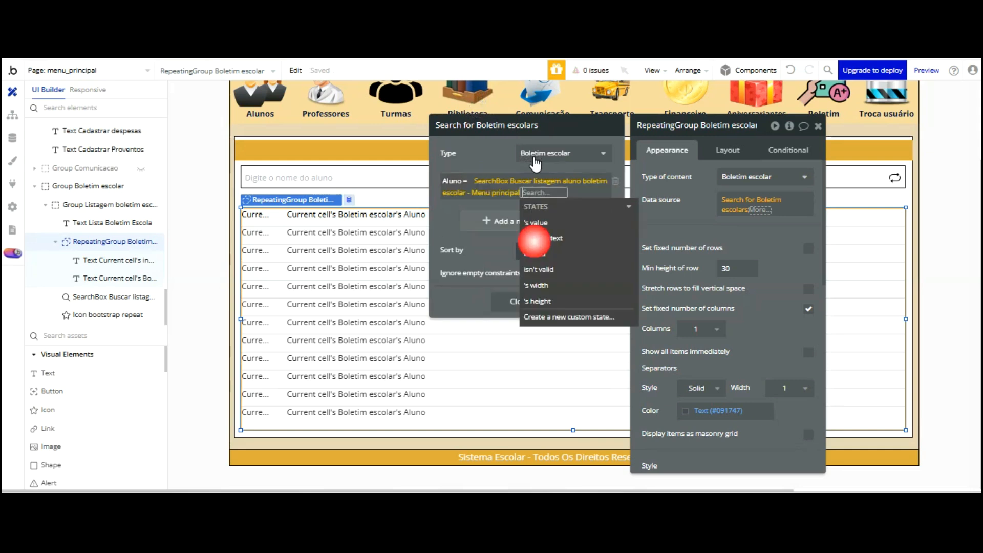
{"action": "left_click", "coordinate": [545, 222]}
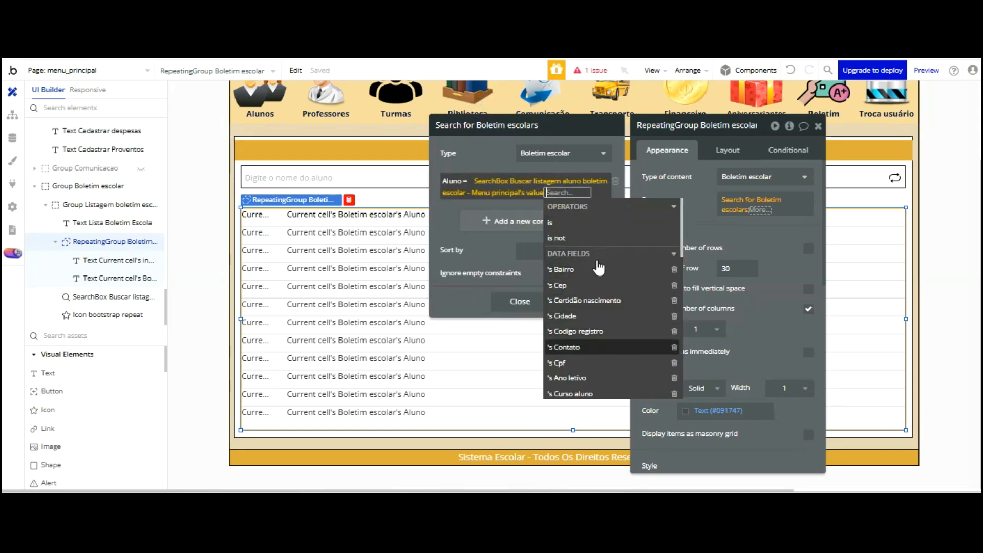
{"action": "scroll", "coordinate": [599, 267], "scroll_direction": "down", "scroll_amount": 2}
{"action": "scroll", "coordinate": [598, 267], "scroll_direction": "down", "scroll_amount": 4}
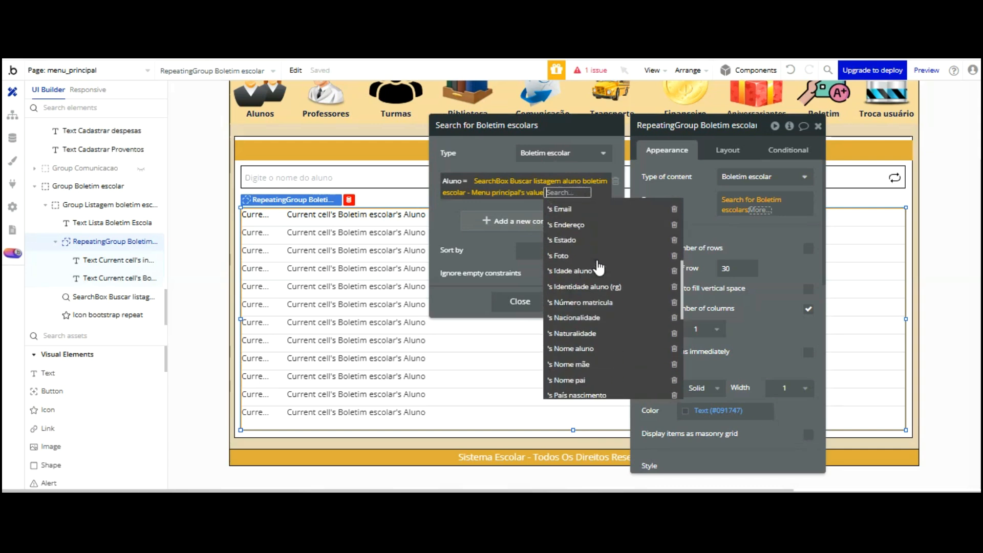
{"action": "scroll", "coordinate": [599, 250], "scroll_direction": "down", "scroll_amount": 3}
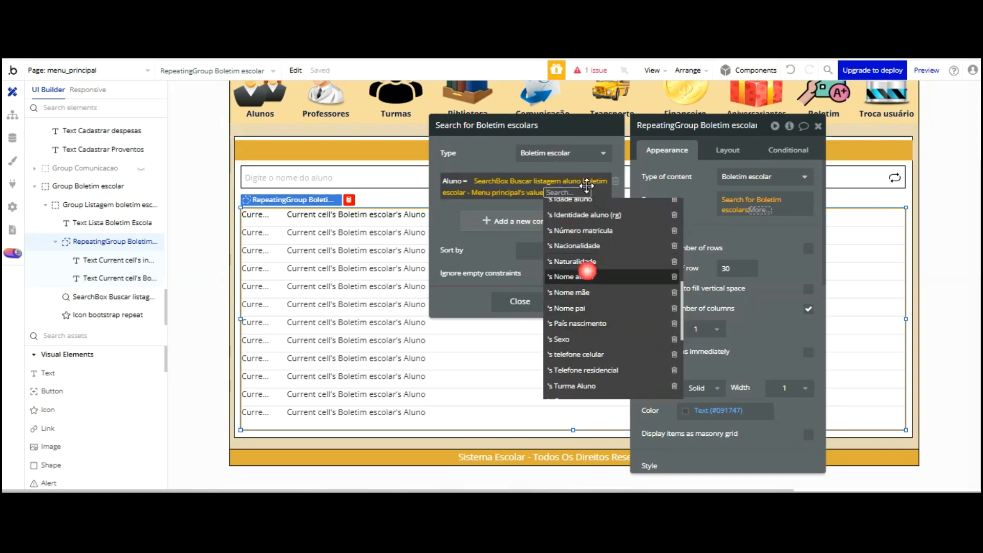
{"action": "left_click", "coordinate": [581, 282]}
{"action": "left_click", "coordinate": [449, 229]}
{"action": "left_click", "coordinate": [649, 147]}
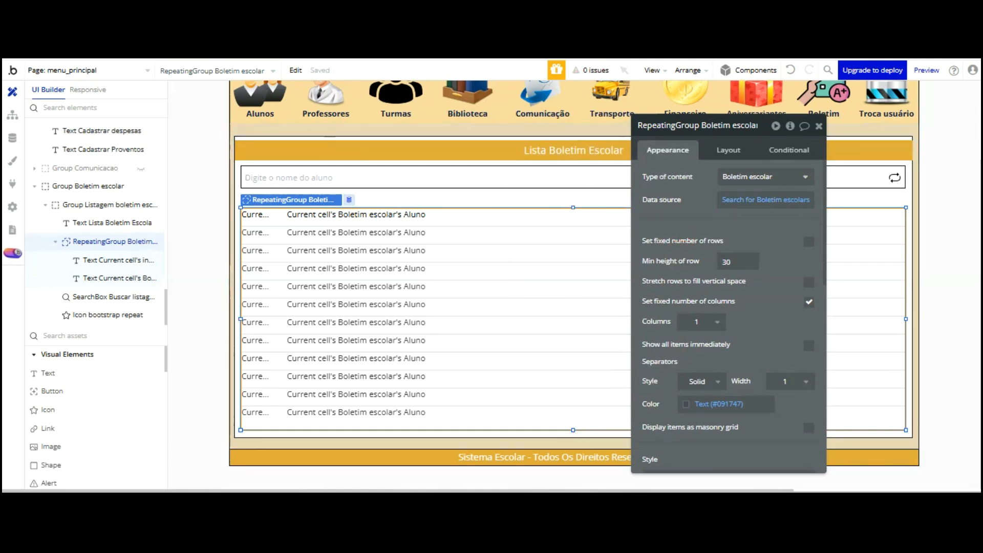
{"action": "left_click", "coordinate": [324, 69]}
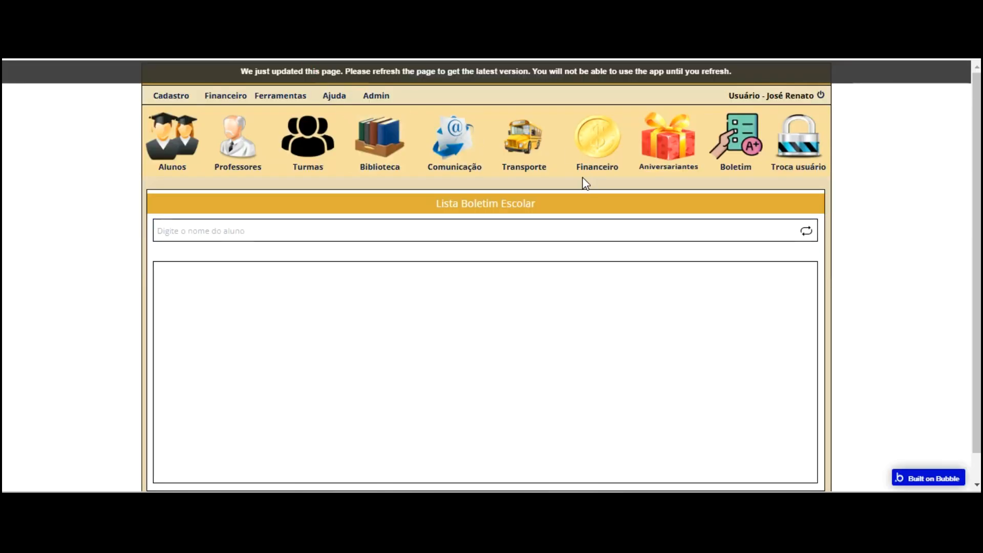
Reload the preview, filter by a suggested student name, check the single result, then reset
{"action": "key", "text": "F5"}
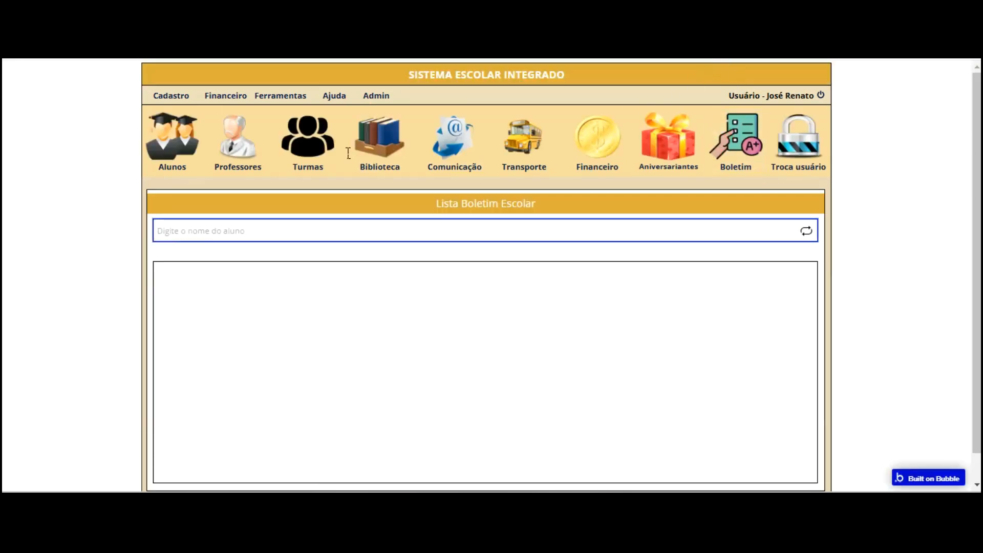
{"action": "left_click", "coordinate": [347, 235]}
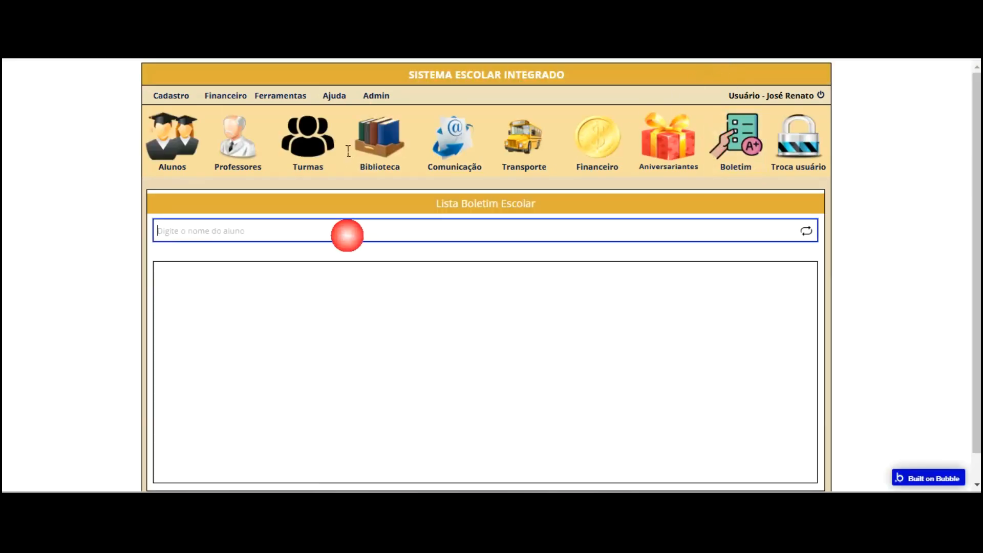
{"action": "type", "text": "lu"}
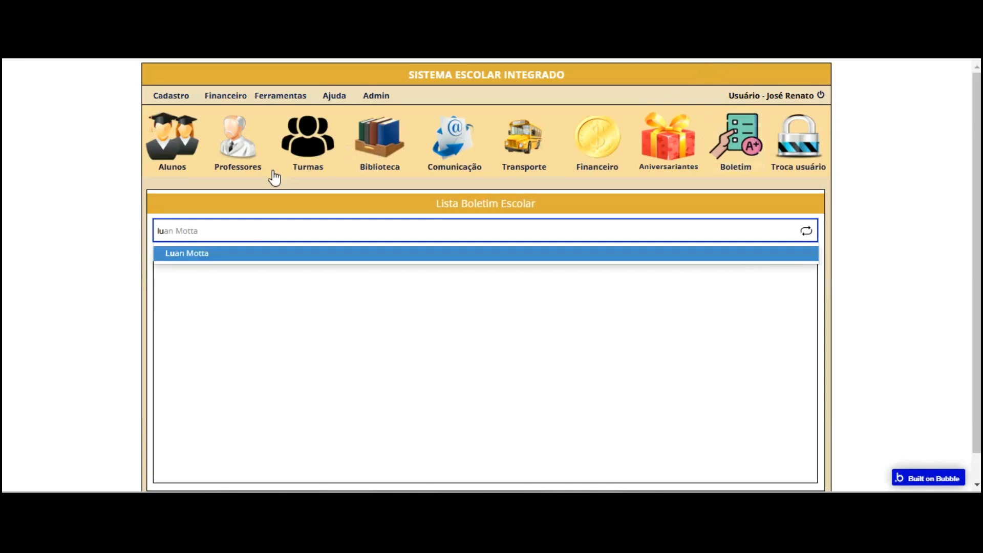
{"action": "left_click", "coordinate": [272, 251]}
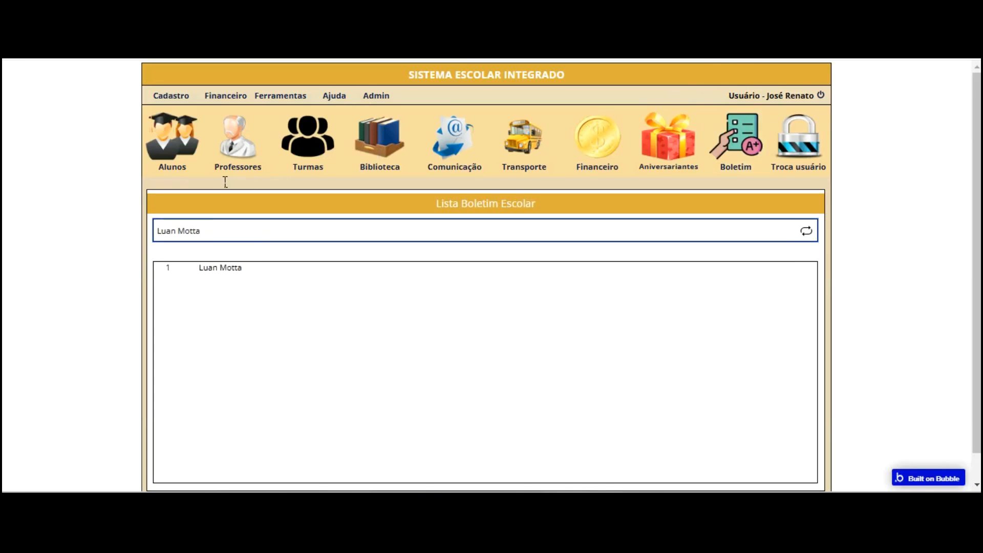
{"action": "left_click", "coordinate": [806, 231]}
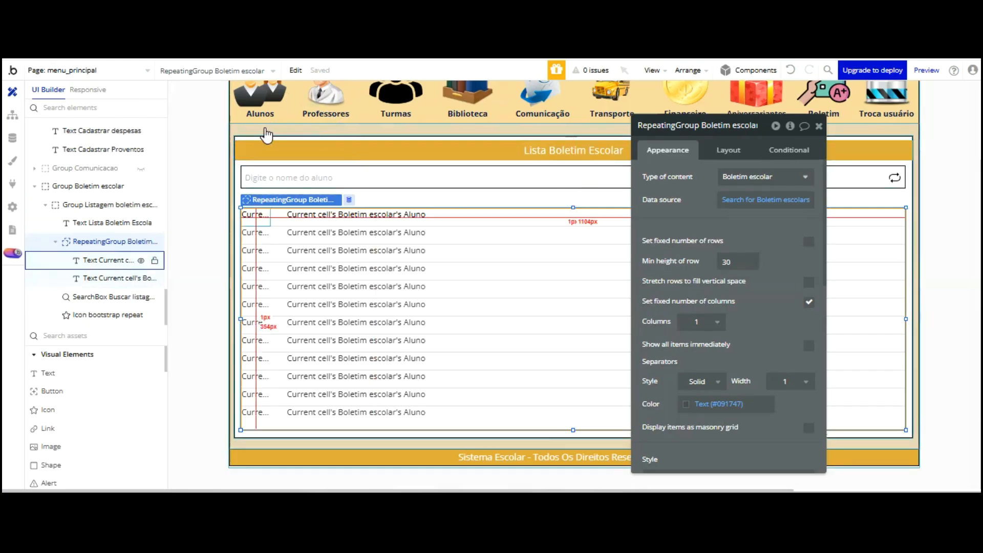
Vertically centre the student-name text in the first list row
{"action": "left_click", "coordinate": [256, 215]}
{"action": "scroll", "coordinate": [775, 244], "scroll_direction": "down", "scroll_amount": 3}
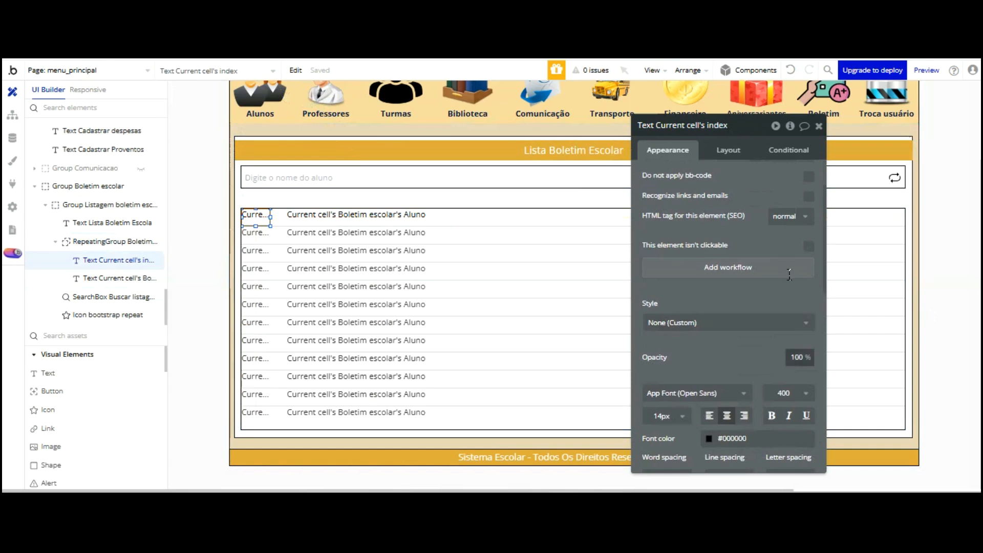
{"action": "scroll", "coordinate": [781, 254], "scroll_direction": "down", "scroll_amount": 3}
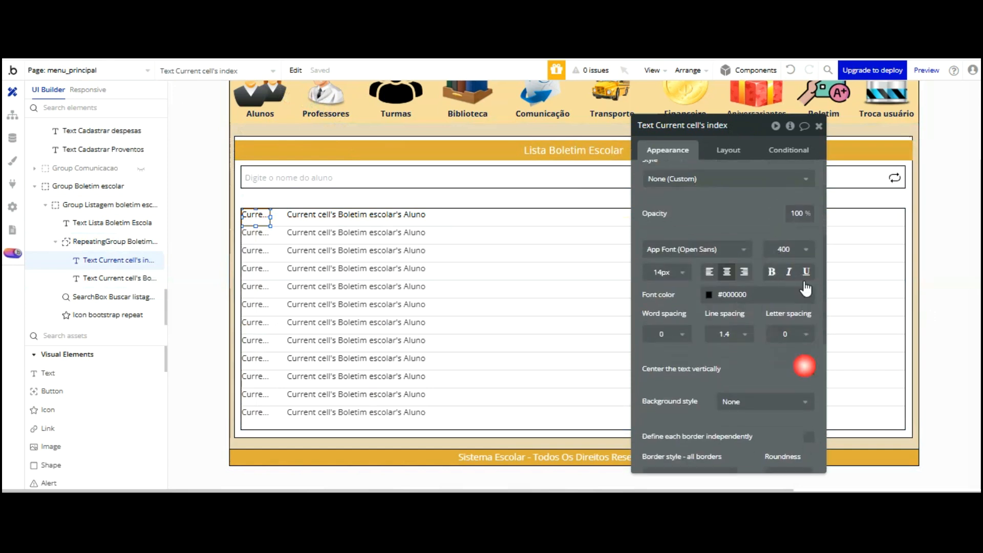
{"action": "left_click", "coordinate": [333, 217]}
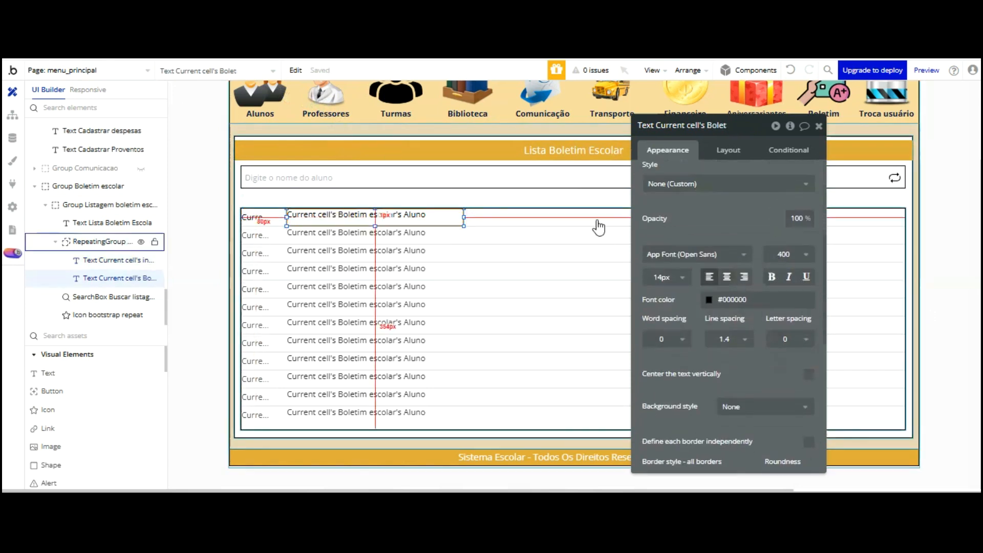
{"action": "left_click", "coordinate": [809, 375]}
Duplicate the student-name text and nudge the copy right into its own column
{"action": "left_click_drag", "start_coordinate": [681, 125], "coordinate": [86, 75]}
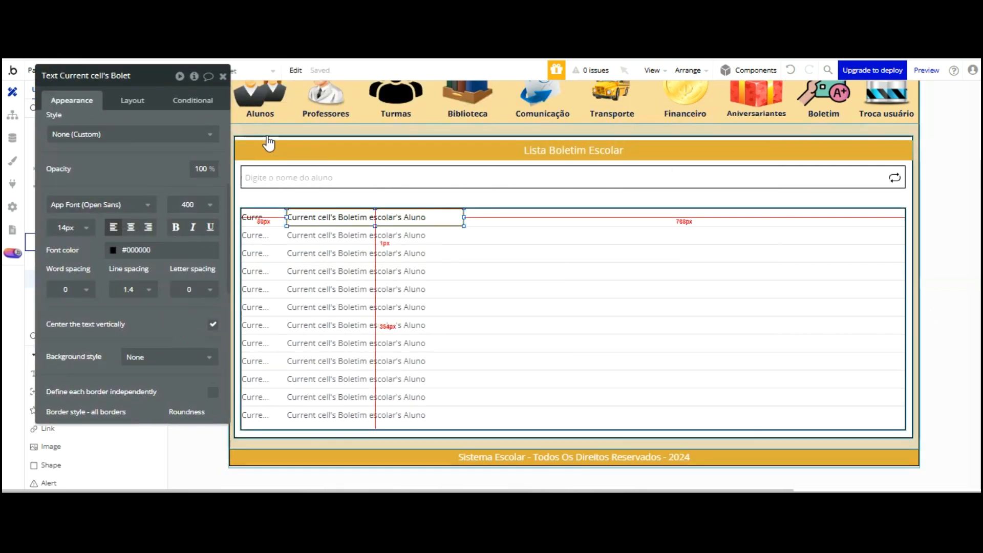
{"action": "left_click_drag", "start_coordinate": [149, 89], "coordinate": [158, 123]}
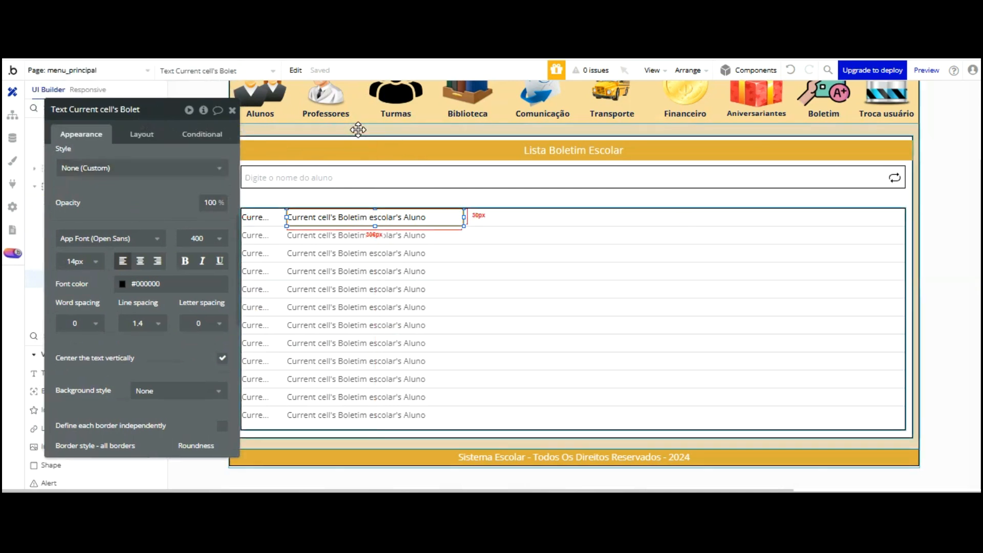
{"action": "left_click_drag", "start_coordinate": [358, 130], "coordinate": [389, 132]}
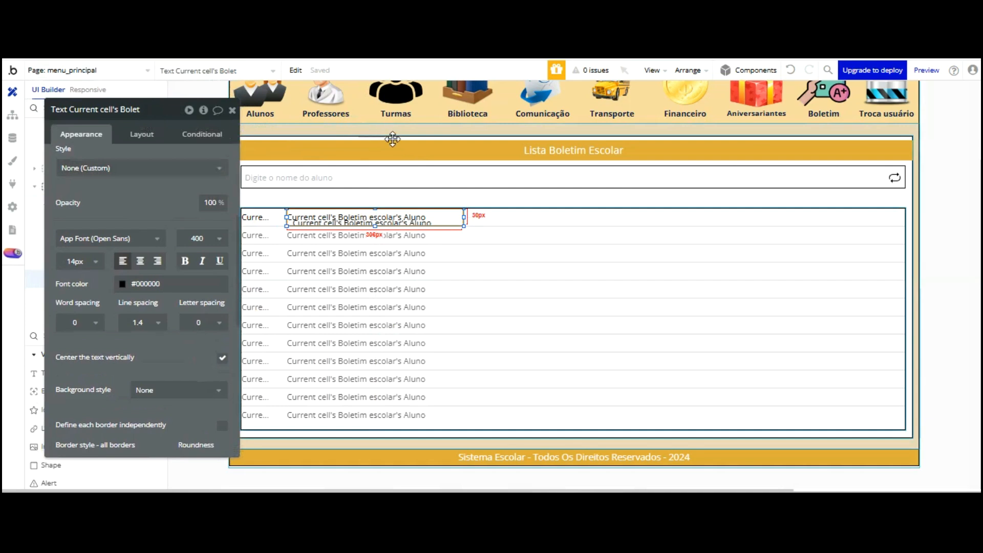
{"action": "left_click_drag", "start_coordinate": [452, 168], "coordinate": [449, 136]}
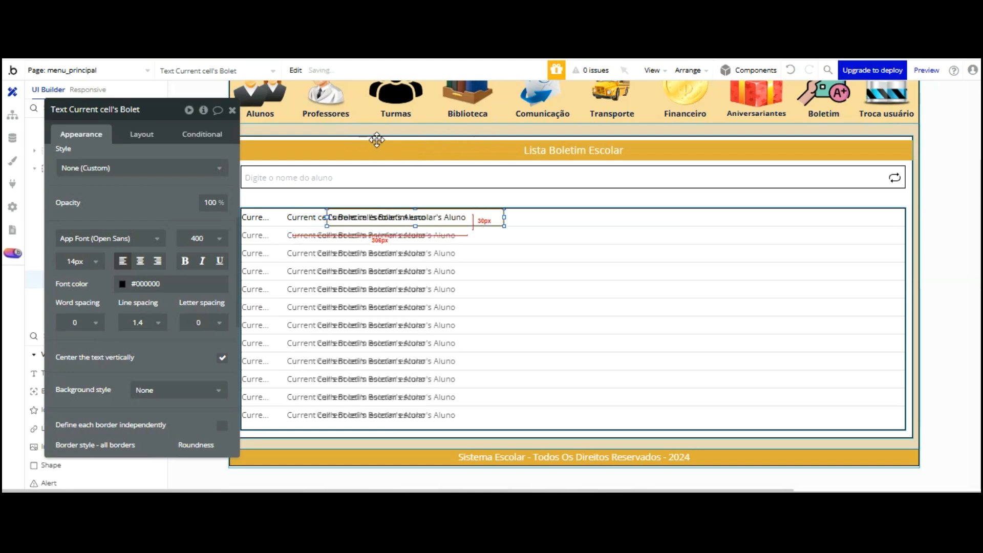
{"action": "left_click_drag", "start_coordinate": [334, 147], "coordinate": [347, 143]}
{"action": "key", "text": "Right"}
{"action": "key", "text": "Right"}
{"action": "key", "text": "Right"}
{"action": "key", "text": "Right"}
{"action": "key", "text": "Right"}
{"action": "key", "text": "Right"}
{"action": "key", "text": "Right"}
{"action": "key", "text": "Right"}
{"action": "key", "text": "Right"}
{"action": "key", "text": "Right"}
{"action": "key", "text": "Right"}
{"action": "key", "text": "Right"}
{"action": "key", "text": "Right"}
{"action": "key", "text": "Right"}
{"action": "key", "text": "Right"}
{"action": "key", "text": "Right"}
{"action": "key", "text": "Right"}
{"action": "key", "text": "Right"}
{"action": "key", "text": "Right"}
{"action": "key", "text": "Right"}
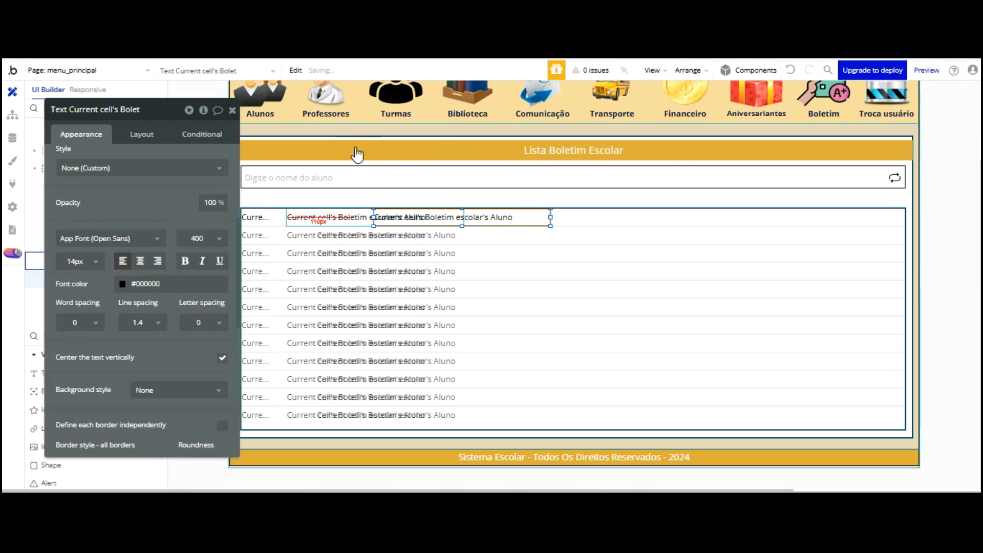
{"action": "key", "text": "shift+Right"}
{"action": "key", "text": "shift+Right"}
{"action": "key", "text": "shift+Right"}
{"action": "key", "text": "shift+Right"}
{"action": "key", "text": "shift+Right"}
{"action": "key", "text": "shift+Right"}
{"action": "key", "text": "shift+Right"}
{"action": "key", "text": "shift+Right"}
{"action": "key", "text": "shift+Right"}
{"action": "key", "text": "shift+Right"}
{"action": "key", "text": "shift+Right"}
{"action": "key", "text": "shift+Right"}
{"action": "key", "text": "shift+Right"}
{"action": "key", "text": "shift+Right"}
{"action": "key", "text": "shift+Right"}
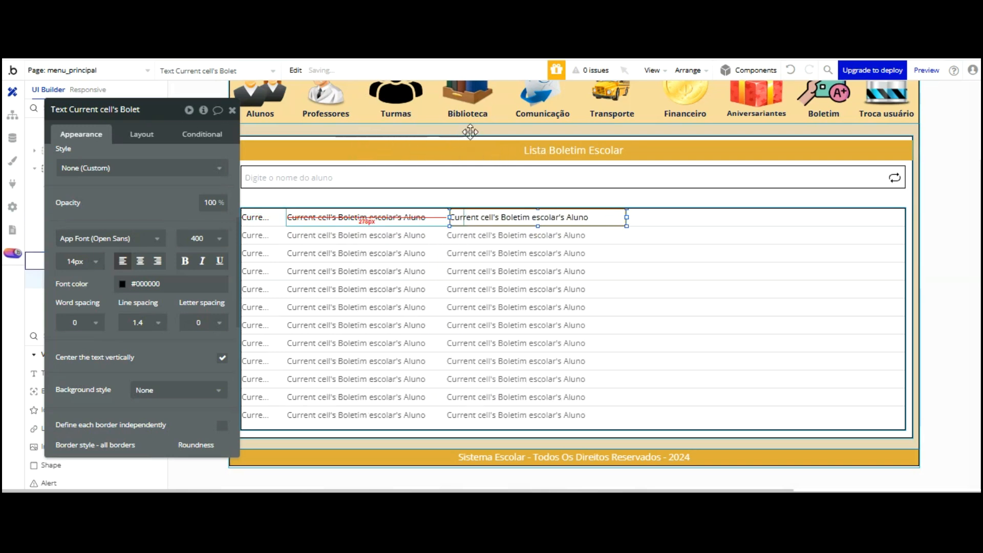
{"action": "key", "text": "shift+Right"}
{"action": "key", "text": "shift+Right"}
{"action": "key", "text": "shift+Right"}
{"action": "key", "text": "shift+Right"}
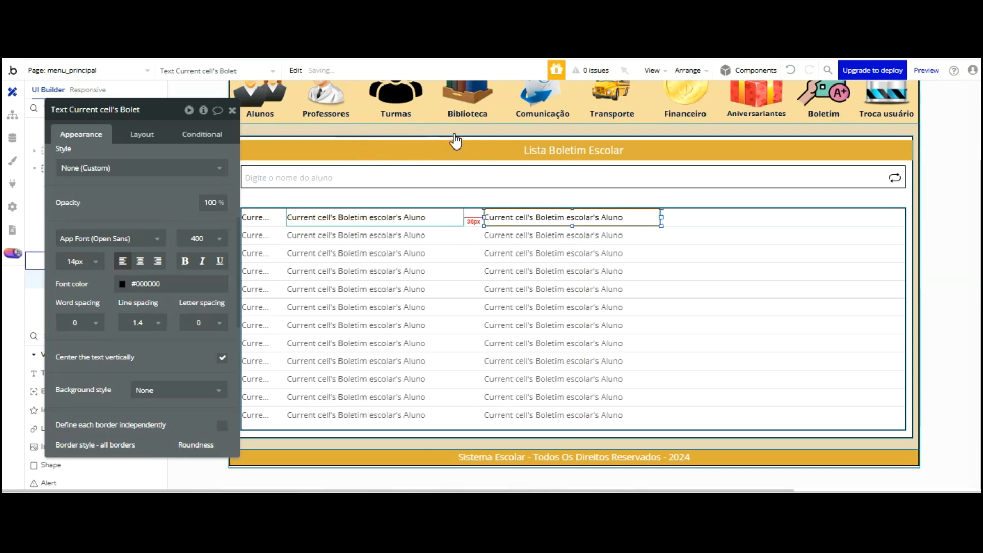
Change the copied row text's expression to Current cell's Boletim escolar's Professor
{"action": "key", "text": "shift+Left"}
{"action": "key", "text": "shift+Left"}
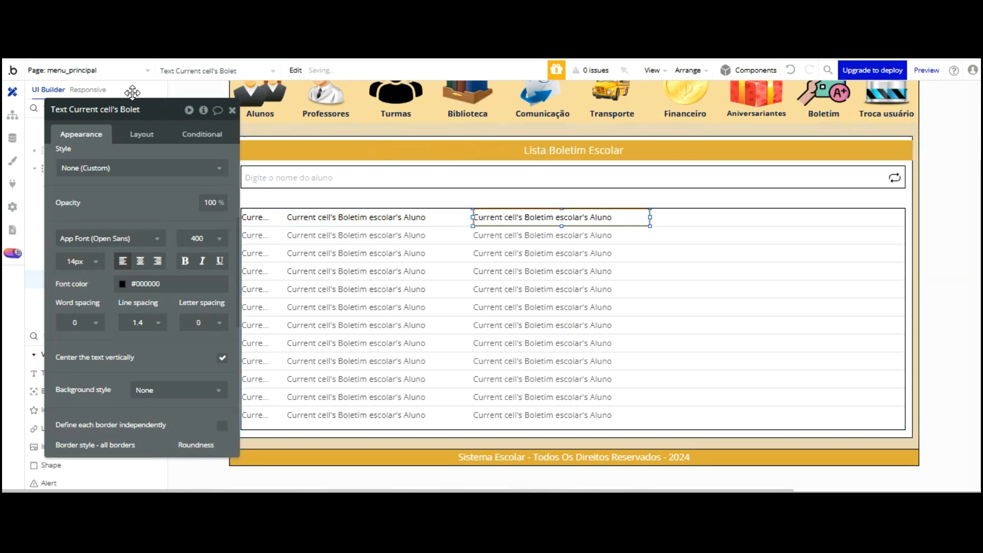
{"action": "scroll", "coordinate": [143, 123], "scroll_direction": "up", "scroll_amount": 4}
{"action": "left_click", "coordinate": [173, 161]}
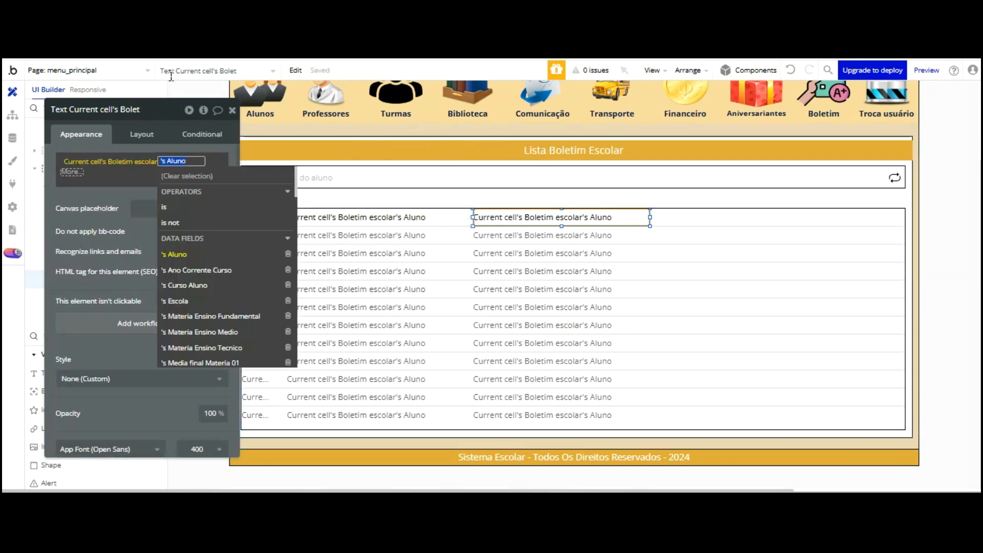
{"action": "scroll", "coordinate": [224, 215], "scroll_direction": "down", "scroll_amount": 10}
{"action": "scroll", "coordinate": [223, 220], "scroll_direction": "down", "scroll_amount": 10}
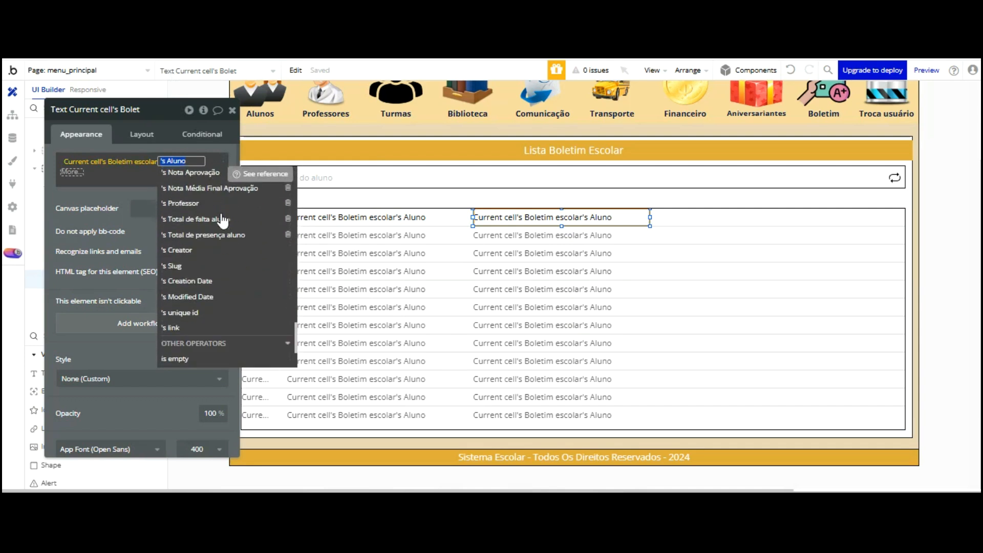
{"action": "scroll", "coordinate": [223, 221], "scroll_direction": "up", "scroll_amount": 3}
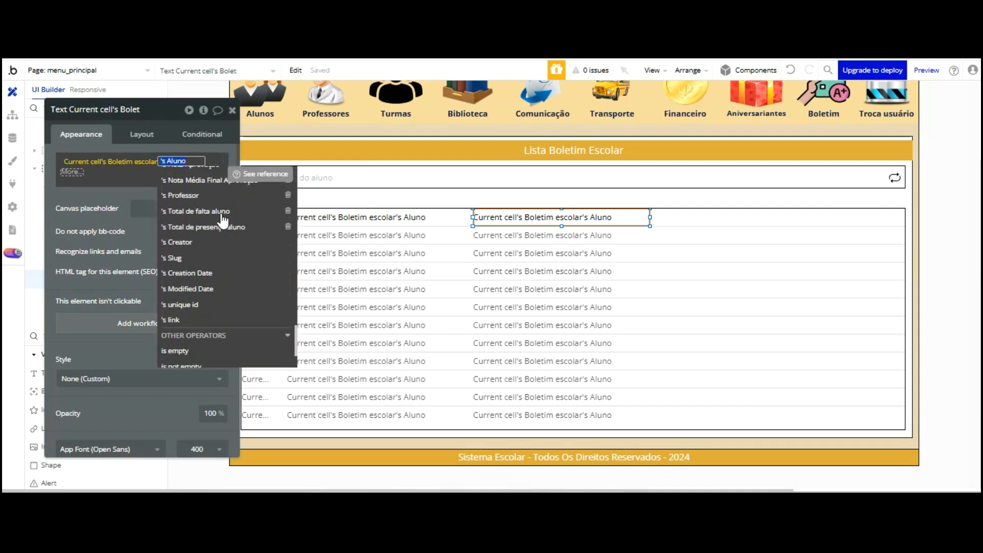
{"action": "key", "text": "Return"}
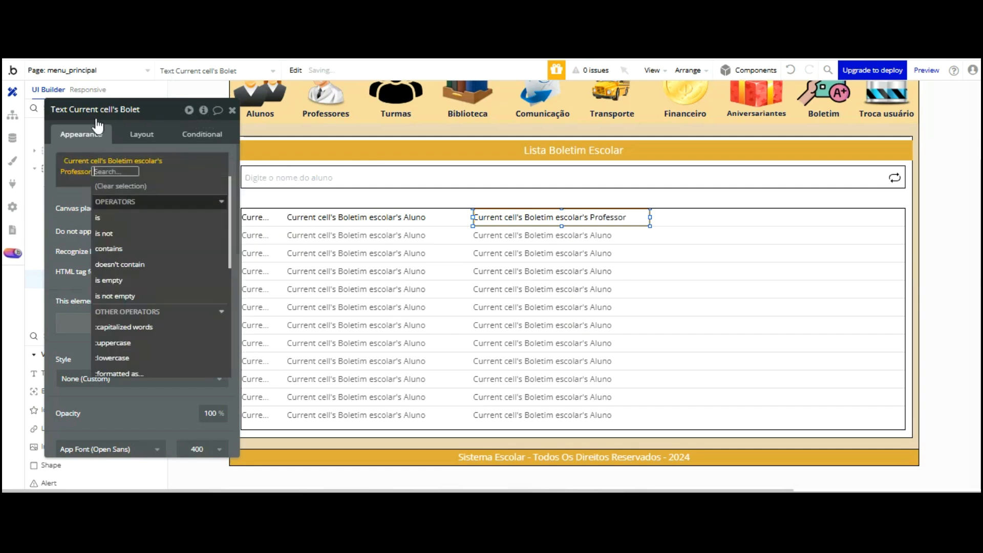
{"action": "left_click", "coordinate": [81, 112]}
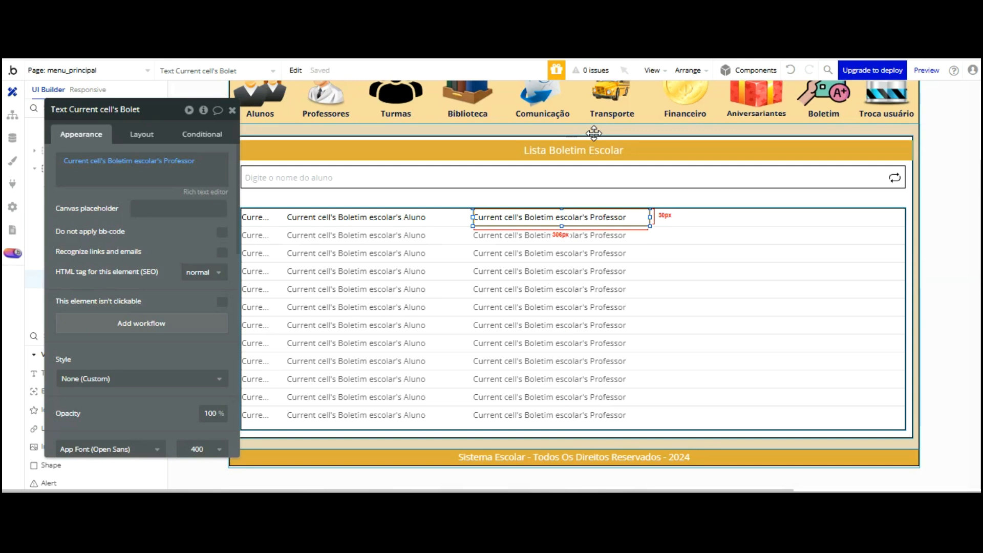
Drag out a copy of the Professor text and shift it further right
{"action": "left_click_drag", "start_coordinate": [594, 133], "coordinate": [528, 139]}
{"action": "key", "text": "shift+Right"}
{"action": "key", "text": "shift+Right"}
{"action": "key", "text": "shift+Right"}
{"action": "key", "text": "shift+Right"}
{"action": "key", "text": "shift+Right"}
{"action": "key", "text": "shift+Right"}
{"action": "key", "text": "shift+Right"}
{"action": "key", "text": "shift+Right"}
{"action": "key", "text": "shift+Right"}
{"action": "key", "text": "shift+Right"}
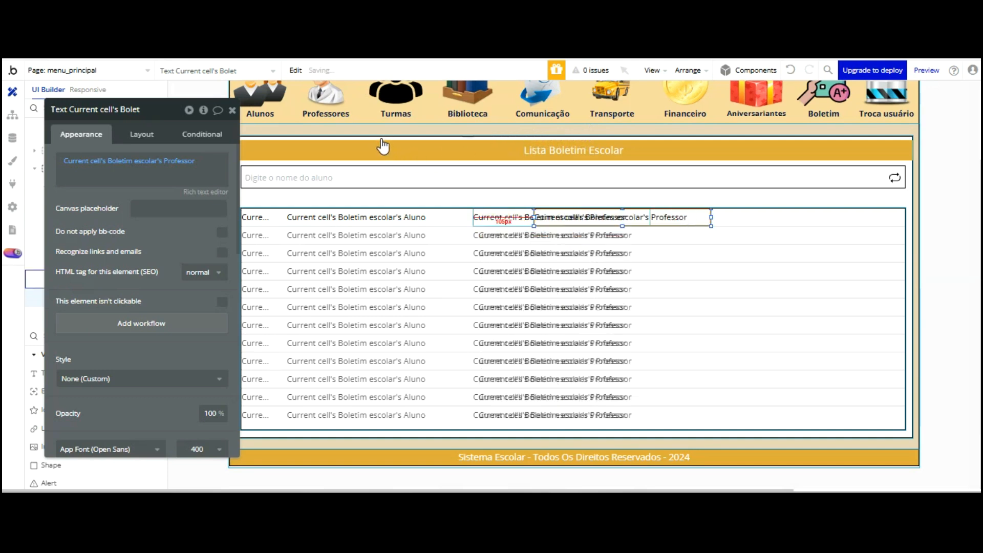
{"action": "key", "text": "shift+Right"}
{"action": "key", "text": "shift+Right"}
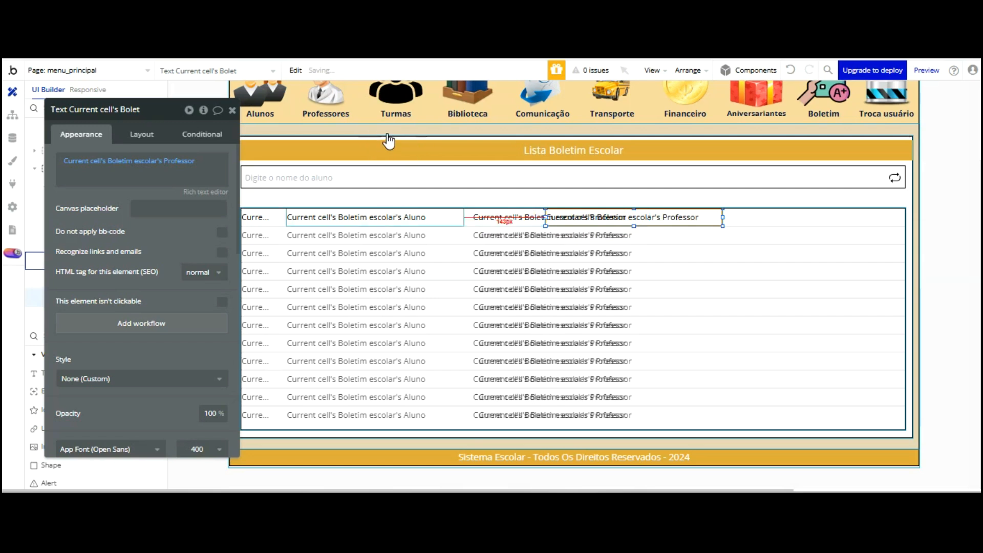
{"action": "key", "text": "shift+Right"}
{"action": "key", "text": "shift+Right"}
{"action": "key", "text": "shift+Right"}
{"action": "key", "text": "shift+Right"}
{"action": "left_click", "coordinate": [388, 218]}
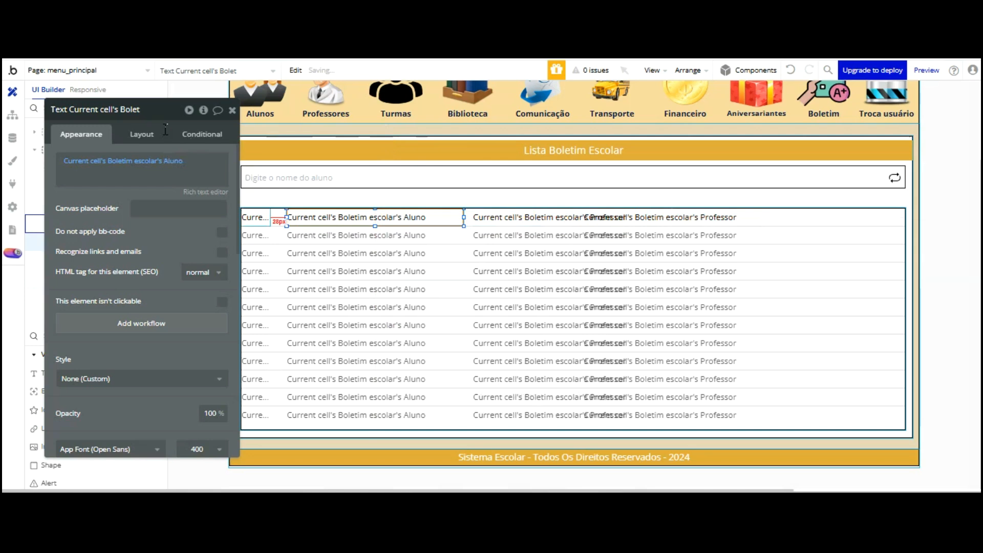
{"action": "left_click", "coordinate": [143, 134]}
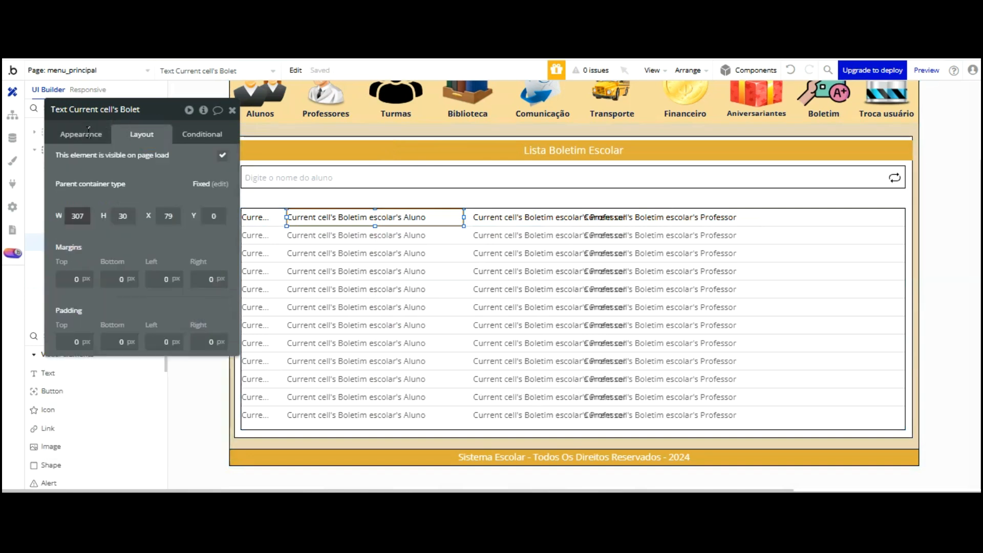
Narrow the Aluno and third-column texts to 200 px wide and realign the third one
{"action": "type", "text": "200"}
{"action": "key", "text": "Return"}
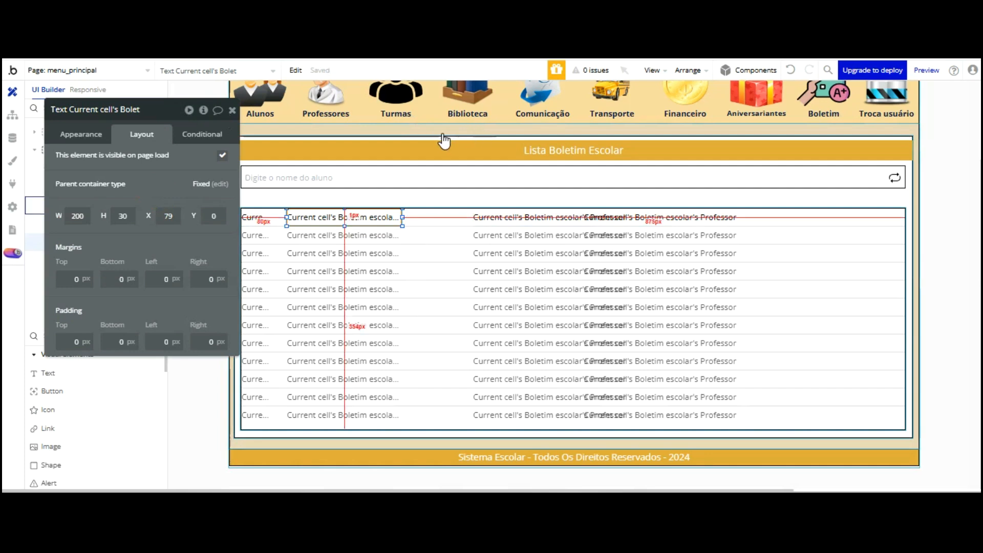
{"action": "left_click", "coordinate": [490, 219]}
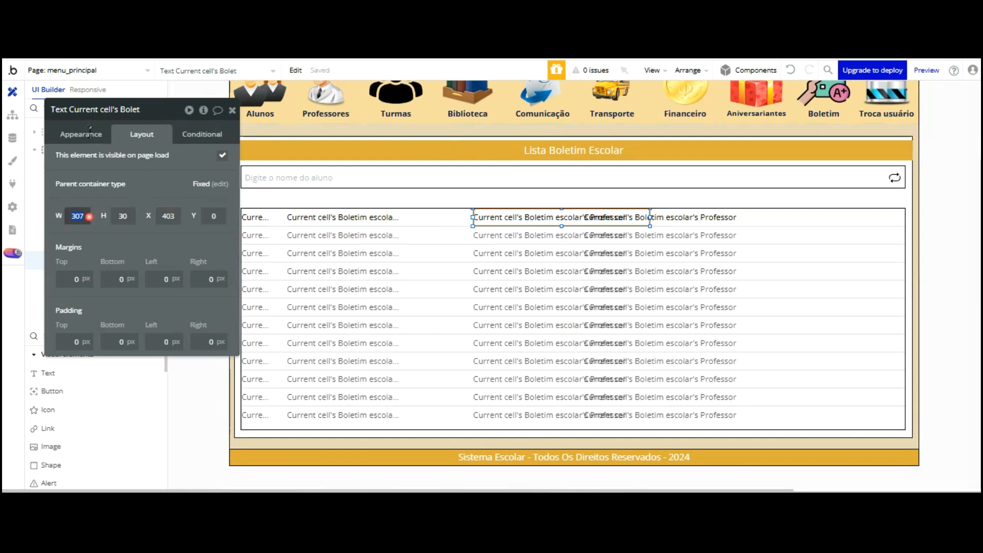
{"action": "left_click", "coordinate": [117, 252]}
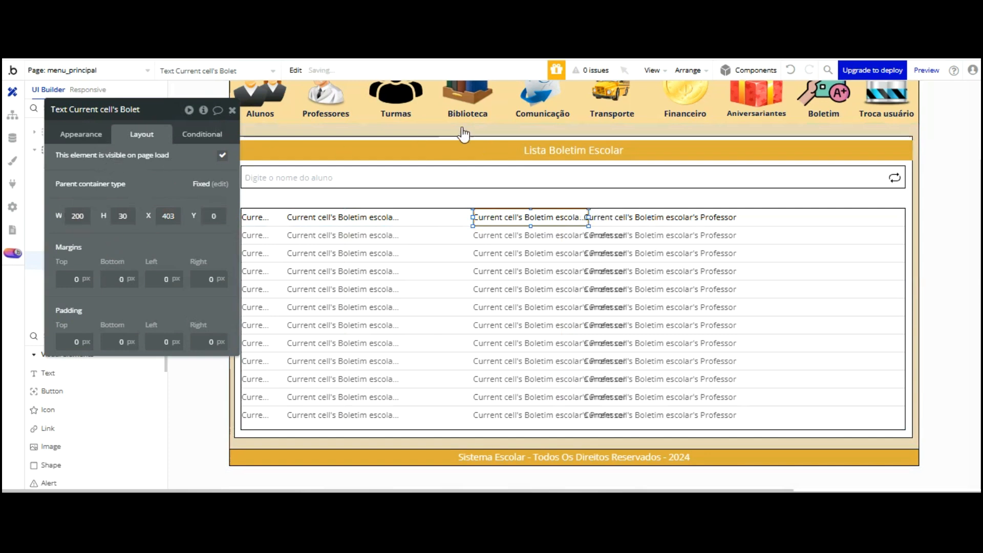
{"action": "key", "text": "shift+Left"}
{"action": "key", "text": "shift+Left"}
{"action": "key", "text": "shift+Left"}
{"action": "key", "text": "shift+Left"}
{"action": "key", "text": "shift+Left"}
{"action": "key", "text": "shift+Left"}
{"action": "key", "text": "shift+Left"}
{"action": "key", "text": "shift+Left"}
{"action": "key", "text": "shift+Left"}
{"action": "key", "text": "shift+Left"}
{"action": "key", "text": "shift+Left"}
{"action": "key", "text": "shift+Left"}
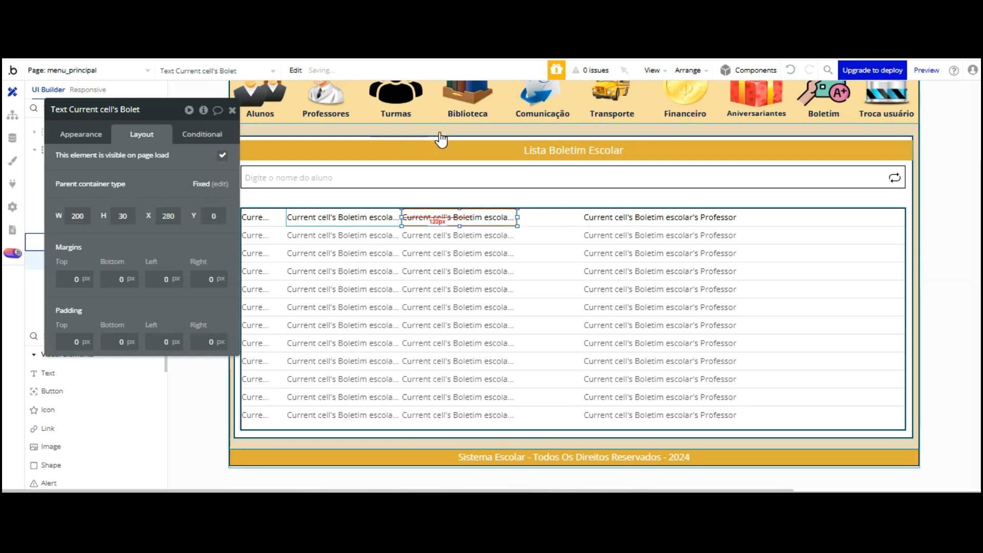
{"action": "key", "text": "Right"}
{"action": "key", "text": "Right"}
{"action": "key", "text": "Right"}
{"action": "key", "text": "Right"}
{"action": "key", "text": "Right"}
{"action": "key", "text": "Right"}
{"action": "key", "text": "Right"}
{"action": "key", "text": "Right"}
{"action": "key", "text": "Right"}
{"action": "key", "text": "Right"}
{"action": "key", "text": "Right"}
{"action": "key", "text": "Right"}
{"action": "key", "text": "Right"}
{"action": "key", "text": "Right"}
{"action": "key", "text": "Right"}
{"action": "key", "text": "Right"}
{"action": "key", "text": "Right"}
{"action": "key", "text": "Right"}
{"action": "key", "text": "Right"}
{"action": "key", "text": "Left"}
{"action": "key", "text": "Left"}
{"action": "key", "text": "Left"}
{"action": "key", "text": "Left"}
{"action": "key", "text": "Left"}
{"action": "key", "text": "Left"}
{"action": "key", "text": "Left"}
{"action": "key", "text": "Left"}
{"action": "key", "text": "Left"}
{"action": "key", "text": "Left"}
{"action": "key", "text": "Left"}
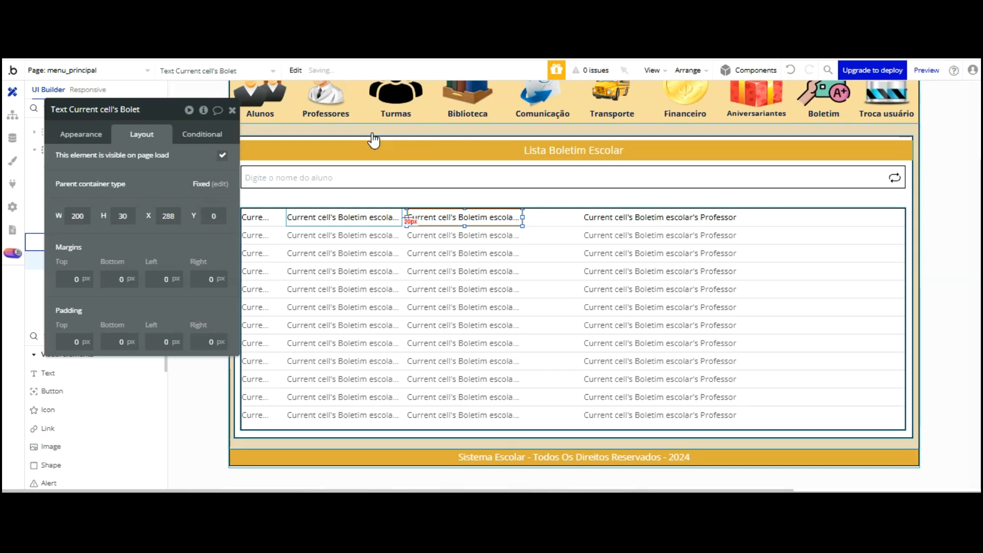
Move the Professor text left to X 497, right beside the third column
{"action": "left_click", "coordinate": [605, 218]}
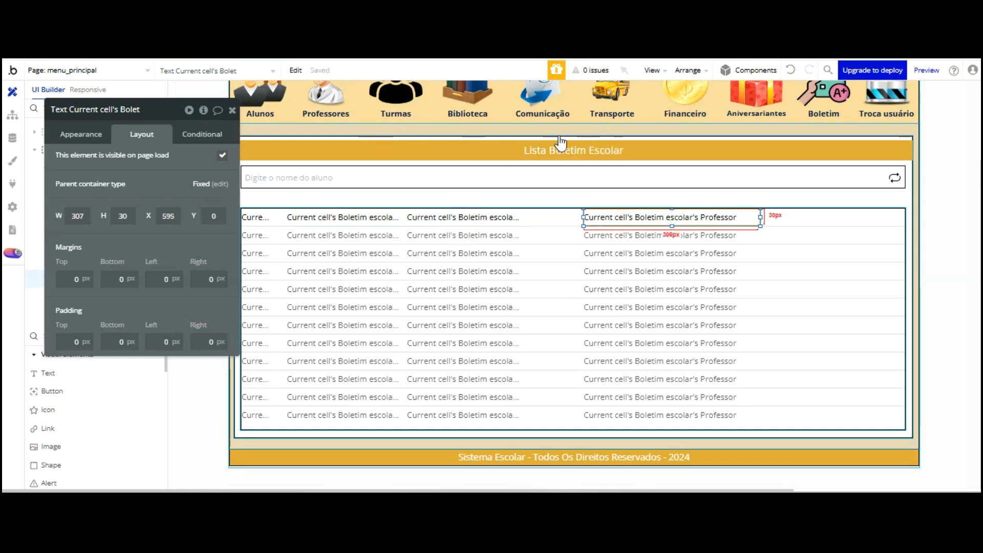
{"action": "key", "text": "Left"}
{"action": "key", "text": "Left"}
{"action": "key", "text": "Left"}
{"action": "key", "text": "Left"}
{"action": "key", "text": "Left"}
{"action": "key", "text": "Left"}
{"action": "key", "text": "Left"}
{"action": "key", "text": "Left"}
{"action": "key", "text": "Left"}
{"action": "key", "text": "Left"}
{"action": "key", "text": "Left"}
{"action": "key", "text": "Left"}
{"action": "key", "text": "Left"}
{"action": "key", "text": "Left"}
{"action": "key", "text": "Left"}
{"action": "key", "text": "Left"}
{"action": "key", "text": "Left"}
{"action": "key", "text": "Left"}
{"action": "key", "text": "Left"}
{"action": "key", "text": "Left"}
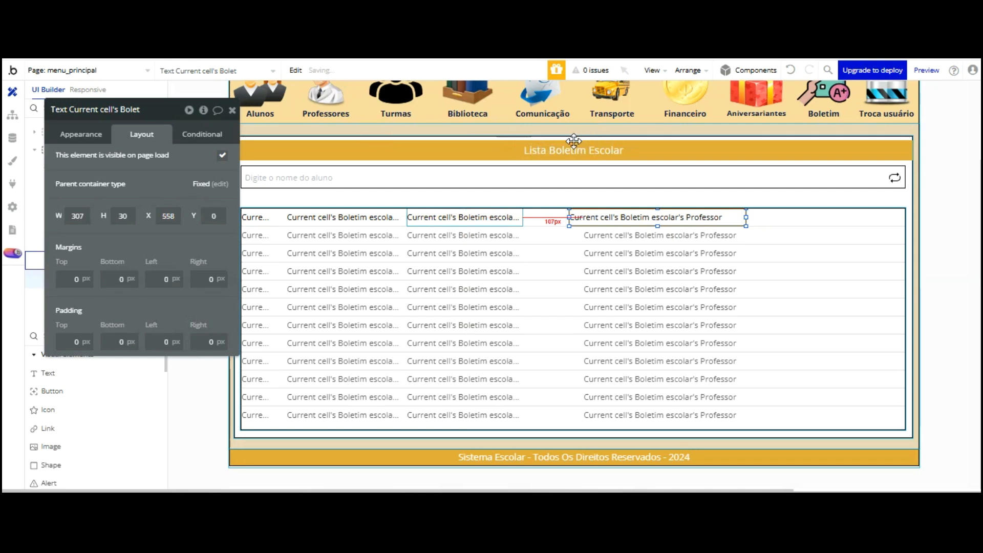
{"action": "key", "text": "Left"}
{"action": "key", "text": "Left"}
{"action": "key", "text": "Left"}
{"action": "key", "text": "Left"}
{"action": "key", "text": "Left"}
{"action": "key", "text": "Left"}
{"action": "key", "text": "Left"}
{"action": "key", "text": "Left"}
{"action": "key", "text": "Left"}
{"action": "key", "text": "Left"}
{"action": "key", "text": "Left"}
{"action": "key", "text": "Left"}
{"action": "key", "text": "Left"}
{"action": "key", "text": "Left"}
{"action": "key", "text": "Left"}
{"action": "key", "text": "Left"}
{"action": "key", "text": "Left"}
{"action": "key", "text": "Left"}
{"action": "key", "text": "Left"}
{"action": "key", "text": "Left"}
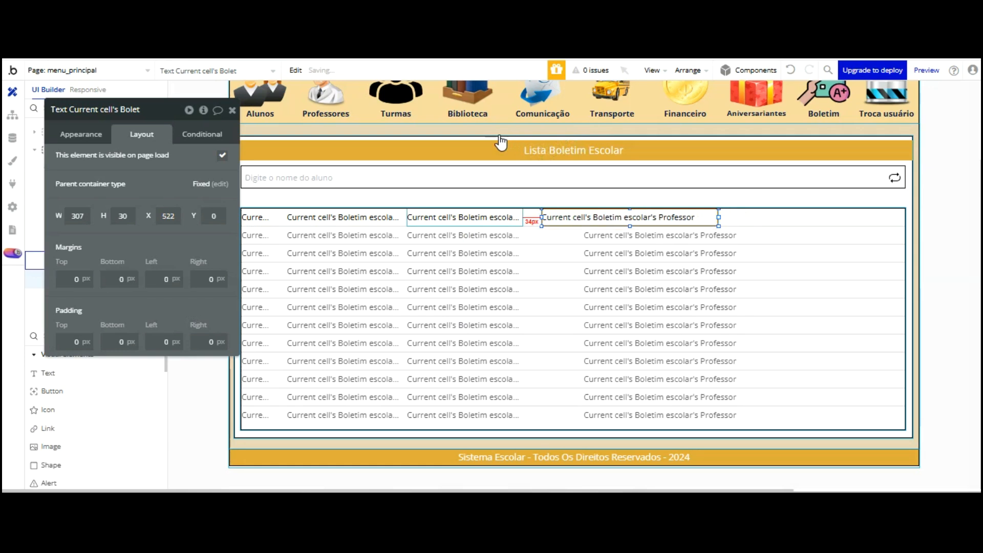
{"action": "key", "text": "Left"}
{"action": "key", "text": "Left"}
{"action": "key", "text": "Left"}
{"action": "key", "text": "Left"}
{"action": "key", "text": "Left"}
{"action": "key", "text": "Left"}
{"action": "key", "text": "Left"}
{"action": "key", "text": "Left"}
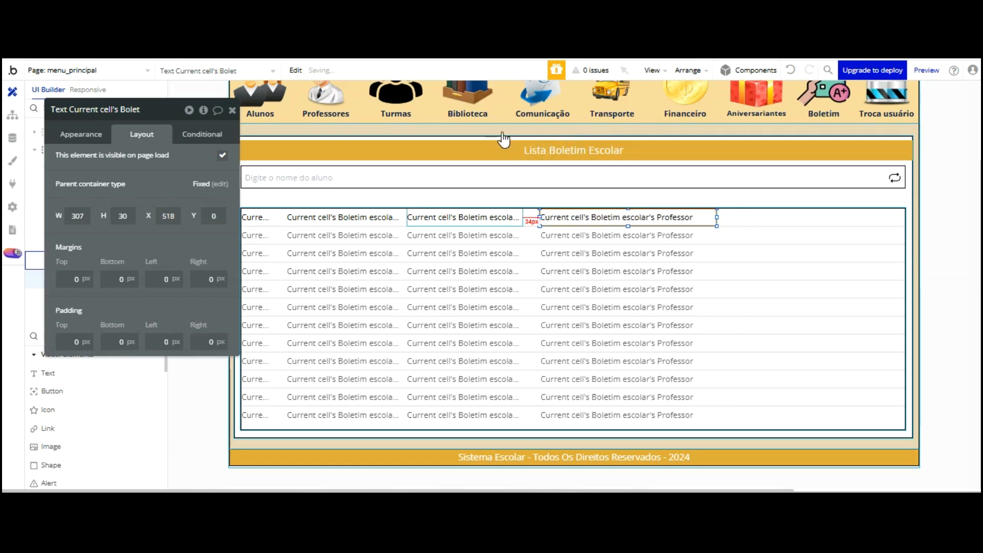
{"action": "key", "text": "Left"}
{"action": "key", "text": "Left"}
{"action": "key", "text": "Left"}
{"action": "key", "text": "Left"}
{"action": "key", "text": "Left"}
{"action": "key", "text": "Left"}
{"action": "key", "text": "Left"}
{"action": "key", "text": "Left"}
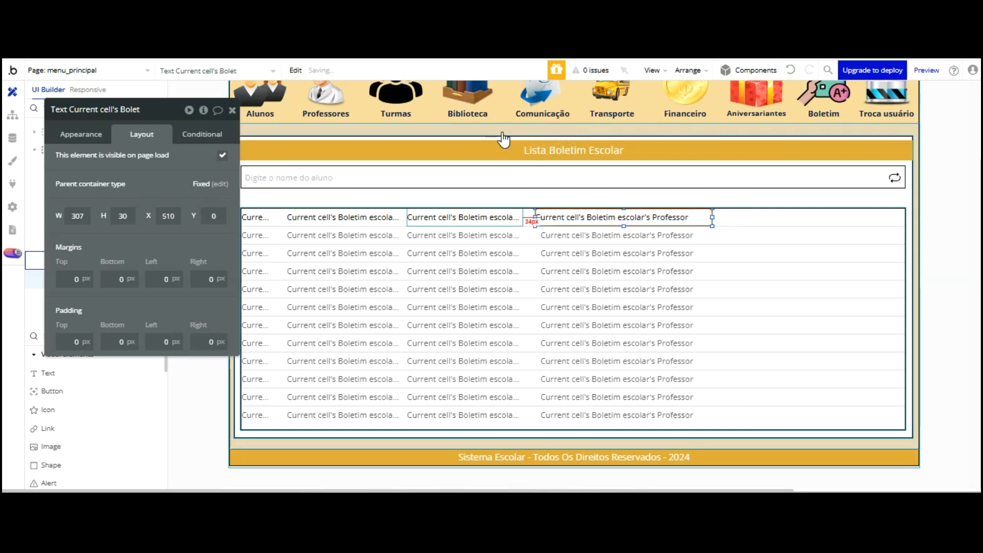
{"action": "key", "text": "Left"}
{"action": "key", "text": "Left"}
{"action": "key", "text": "Left"}
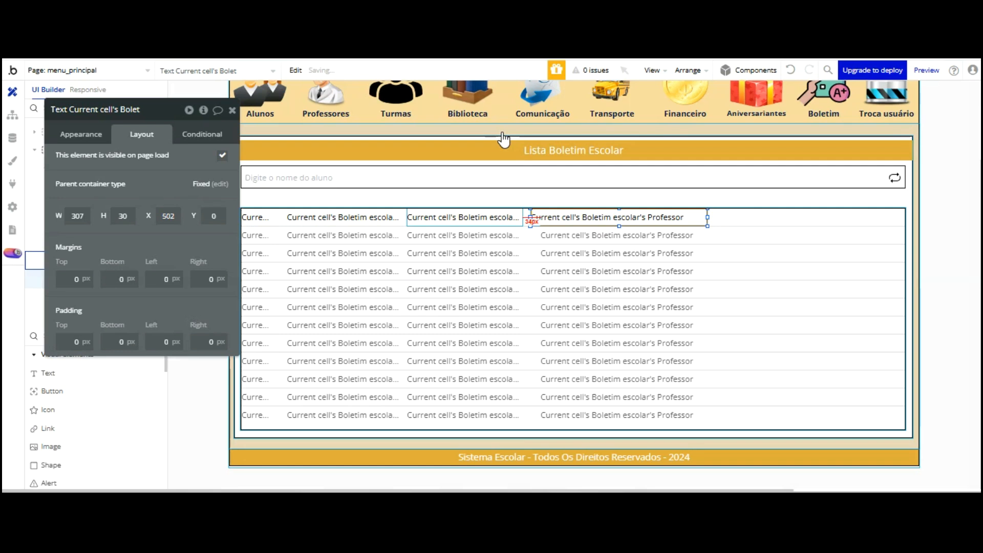
{"action": "key", "text": "Left"}
{"action": "key", "text": "Left"}
{"action": "key", "text": "Left"}
{"action": "key", "text": "Left"}
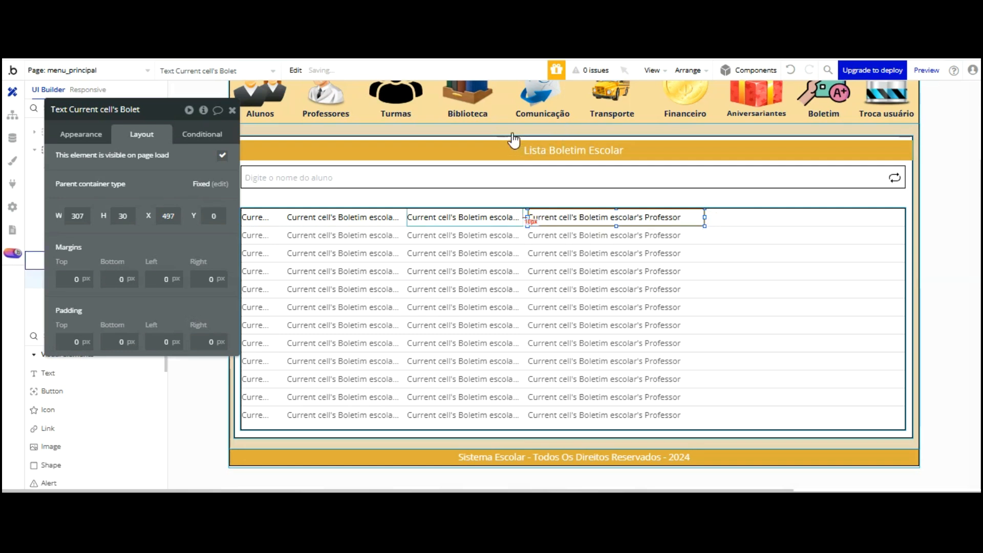
{"action": "left_click_drag", "start_coordinate": [703, 130], "coordinate": [792, 130]}
Widen the Professor text to 503 px and place a 95 px copy at the row's right end
{"action": "left_click_drag", "start_coordinate": [804, 217], "coordinate": [816, 217]}
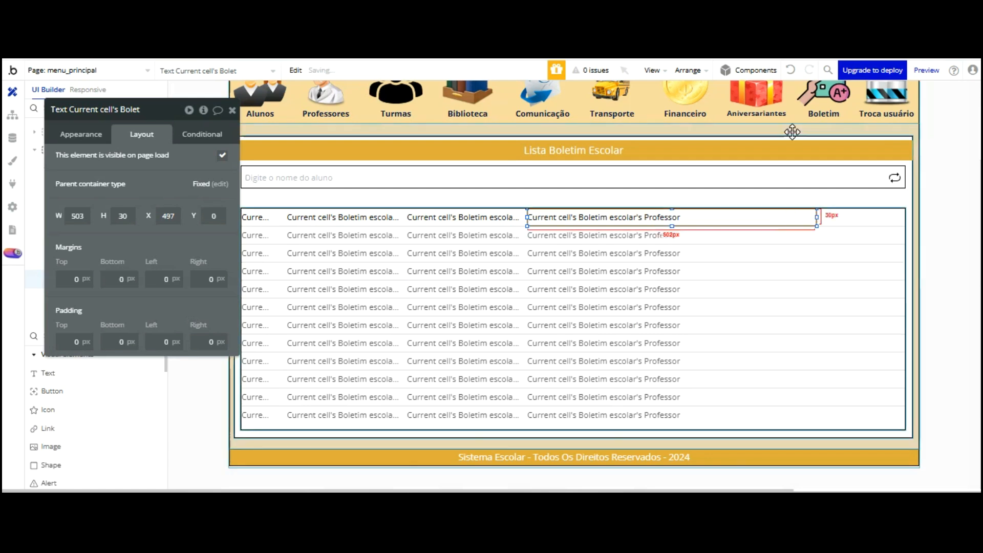
{"action": "key", "text": "shift+Right"}
{"action": "key", "text": "shift+Down"}
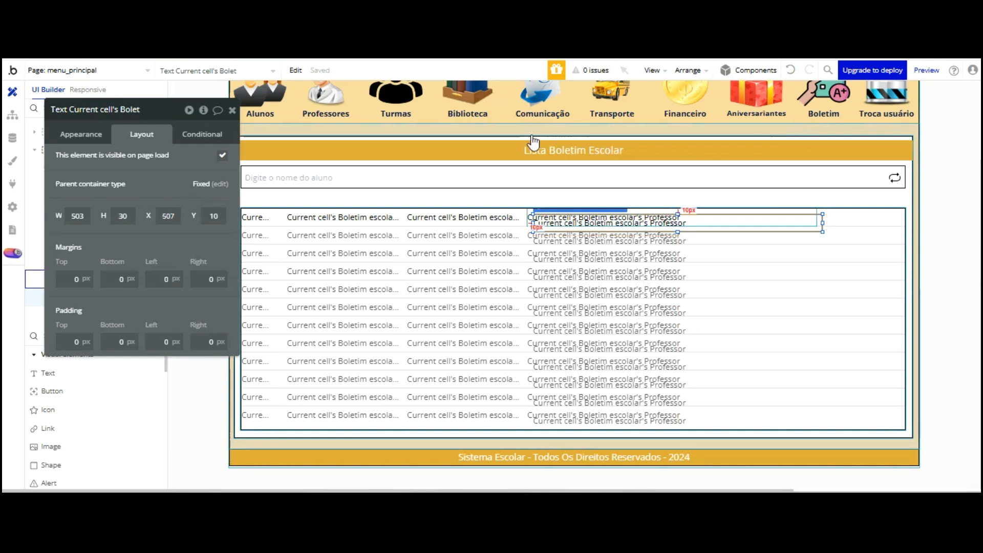
{"action": "left_click_drag", "start_coordinate": [533, 223], "coordinate": [609, 222]}
{"action": "left_click_drag", "start_coordinate": [608, 135], "coordinate": [808, 139]}
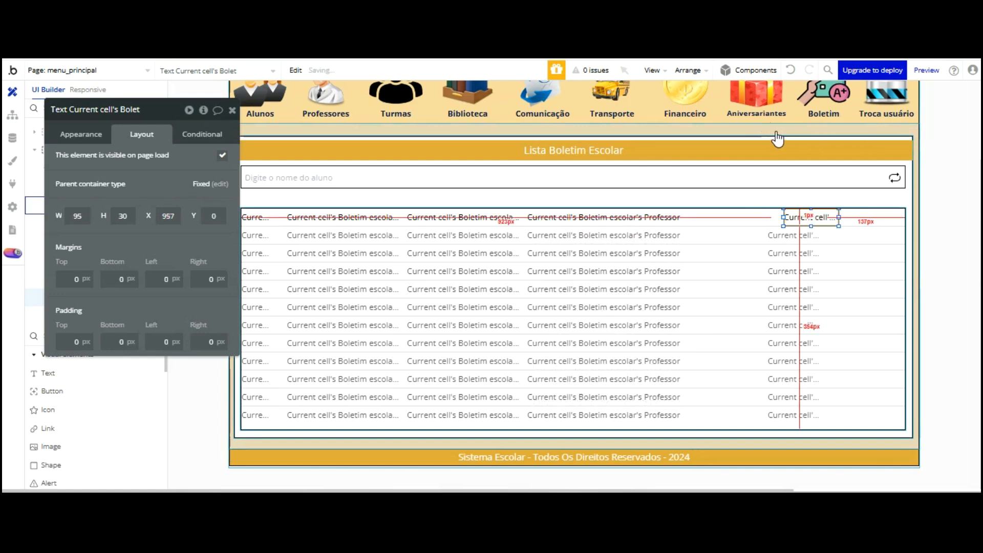
{"action": "left_click_drag", "start_coordinate": [777, 138], "coordinate": [871, 137]}
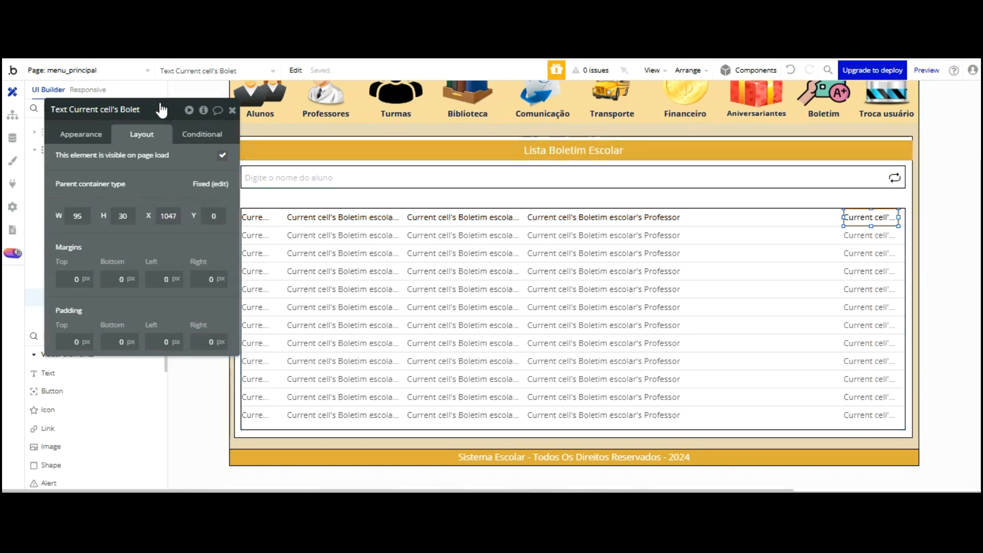
Make the rightmost row text show the Boletim escolar's Ano Corrente Curso
{"action": "left_click", "coordinate": [87, 133]}
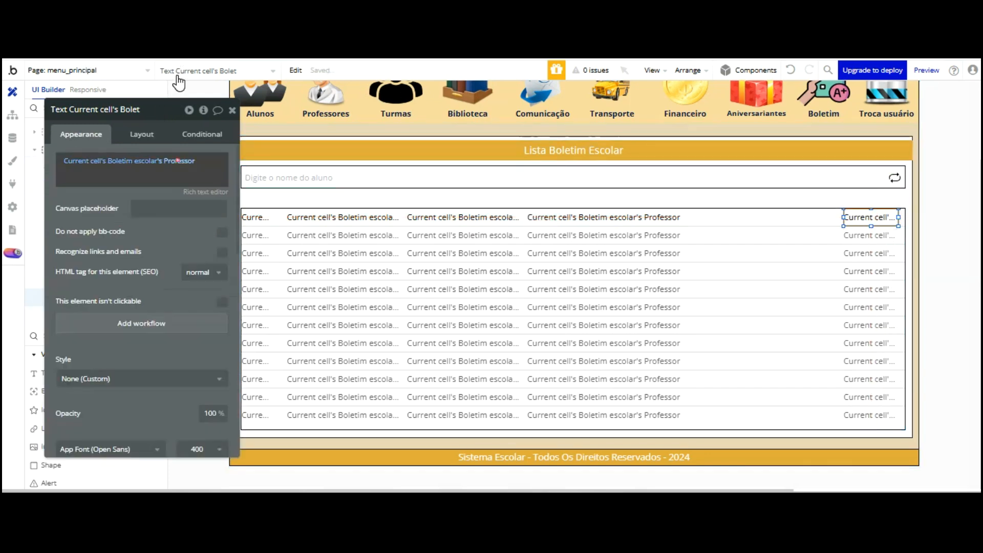
{"action": "left_click", "coordinate": [182, 160]}
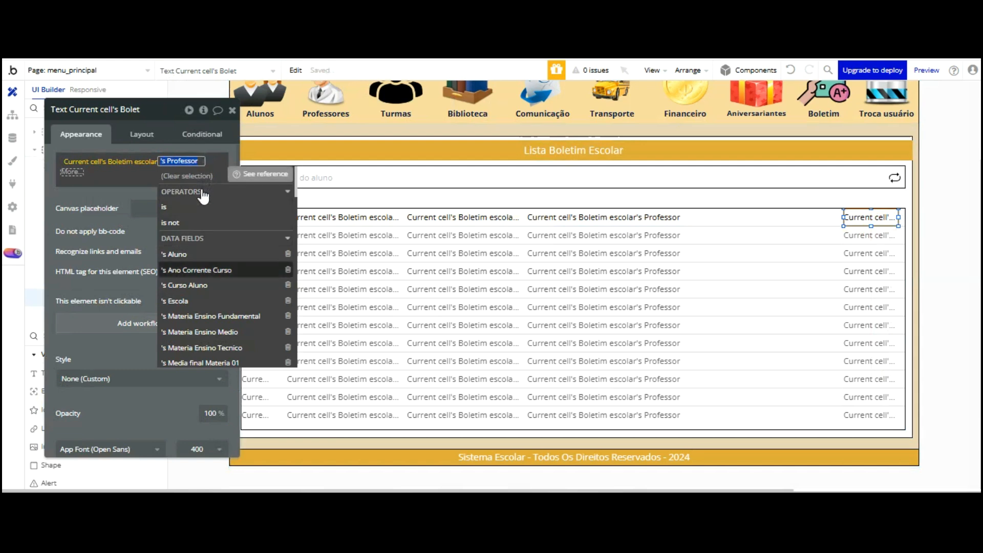
{"action": "left_click", "coordinate": [199, 270]}
{"action": "left_click", "coordinate": [66, 193]}
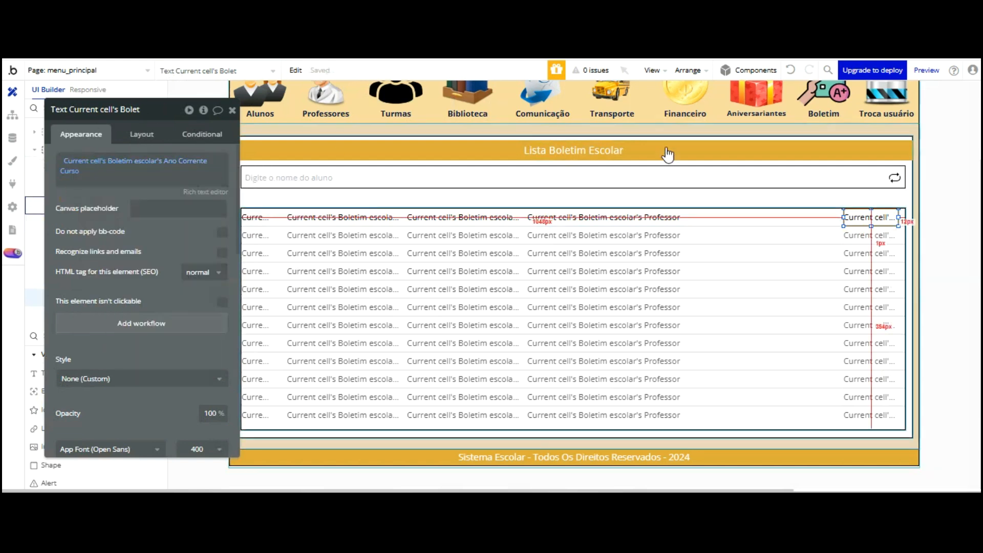
Change the wide column to show Curso Aluno's Display, then view the app preview
{"action": "left_click", "coordinate": [623, 217]}
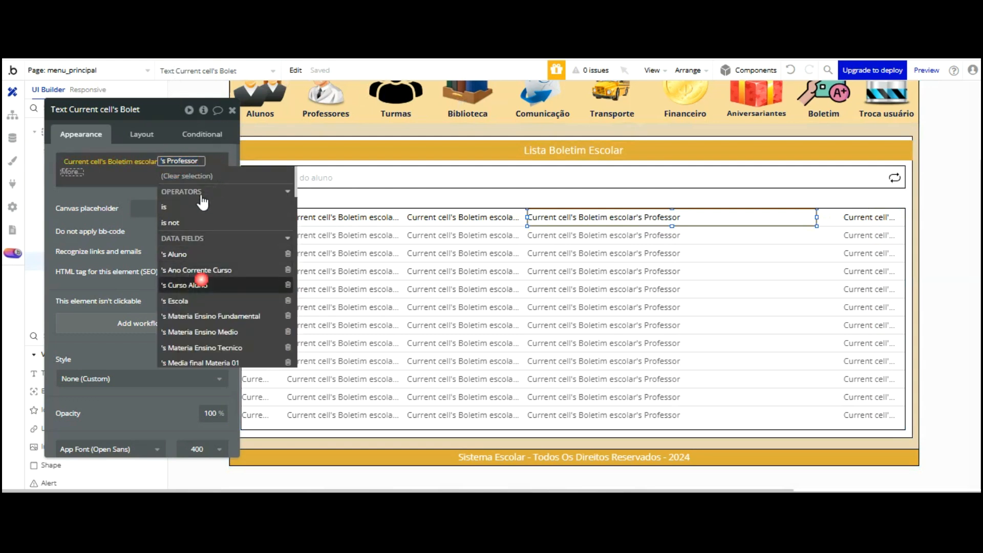
{"action": "left_click", "coordinate": [201, 285]}
{"action": "left_click", "coordinate": [97, 201]}
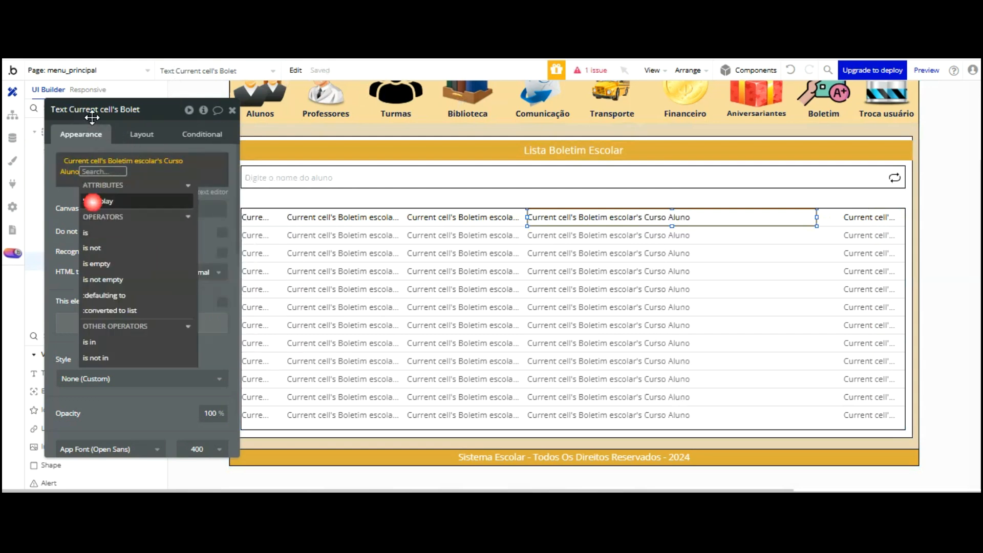
{"action": "left_click", "coordinate": [62, 112]}
{"action": "key", "text": "ctrl+Tab"}
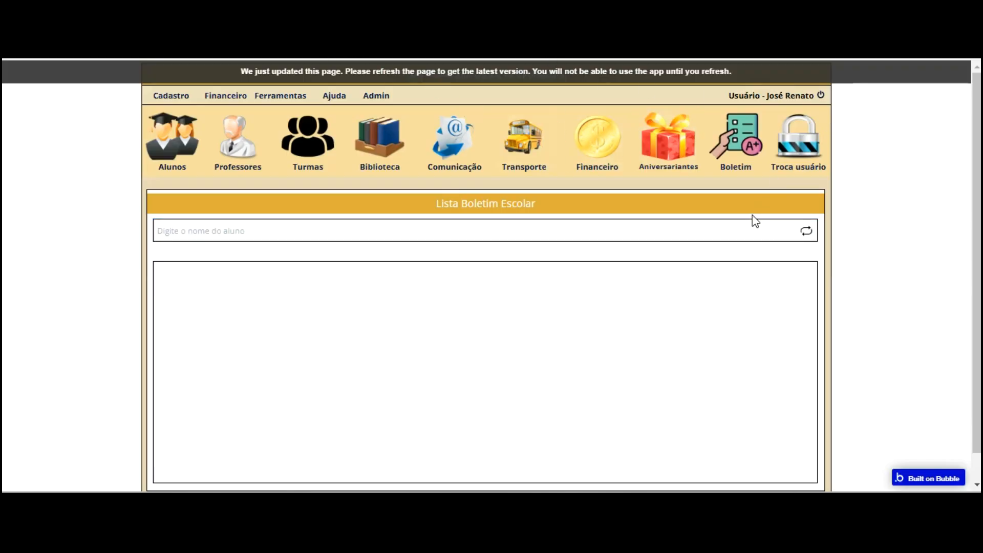
Reload the preview and search the report list by a student's name, accepting the suggestion
{"action": "key", "text": "F5"}
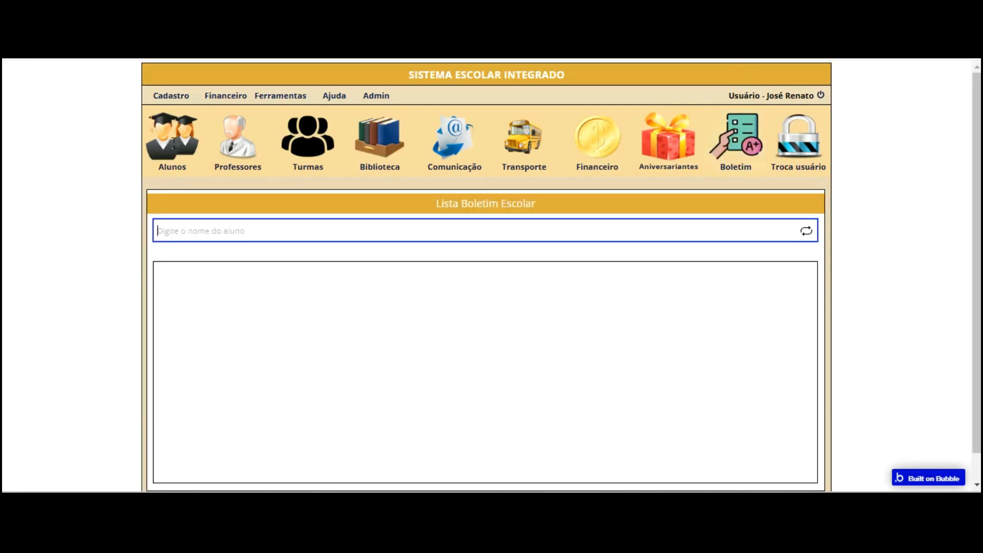
{"action": "left_click", "coordinate": [171, 227]}
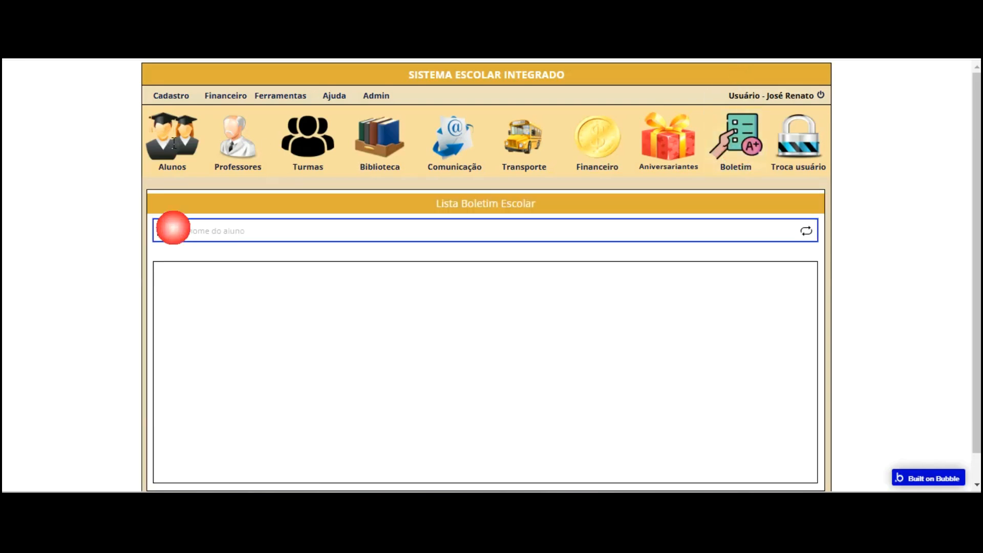
{"action": "type", "text": "lu"}
{"action": "key", "text": "Return"}
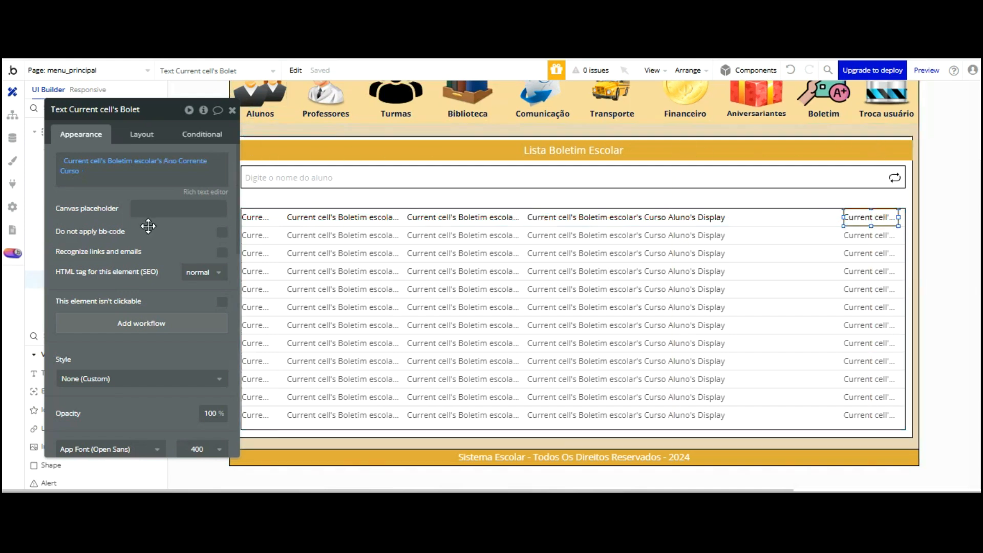
Center the last column's text and narrow it from the left so values shift right
{"action": "scroll", "coordinate": [151, 251], "scroll_direction": "down", "scroll_amount": 3}
{"action": "left_click", "coordinate": [140, 400]}
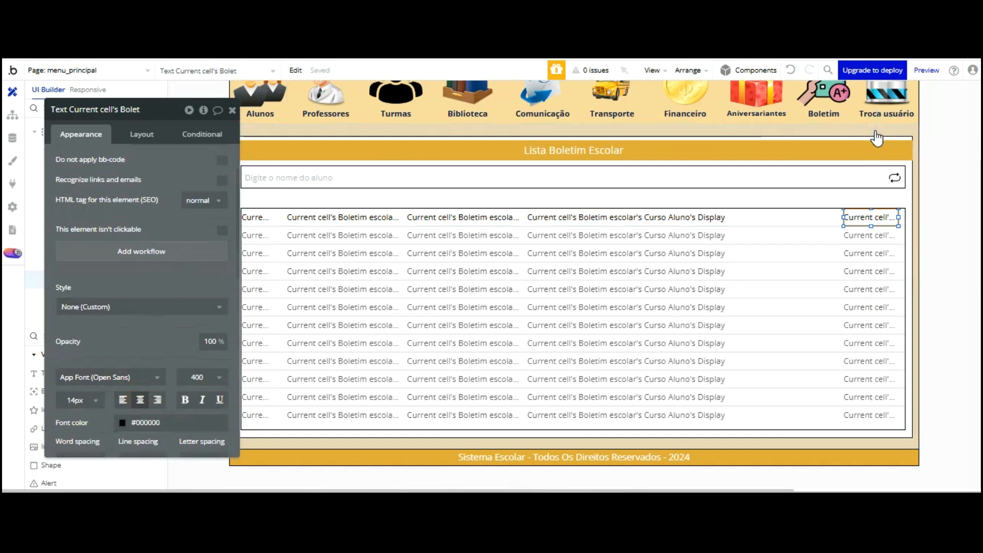
{"action": "left_click_drag", "start_coordinate": [842, 131], "coordinate": [853, 130]}
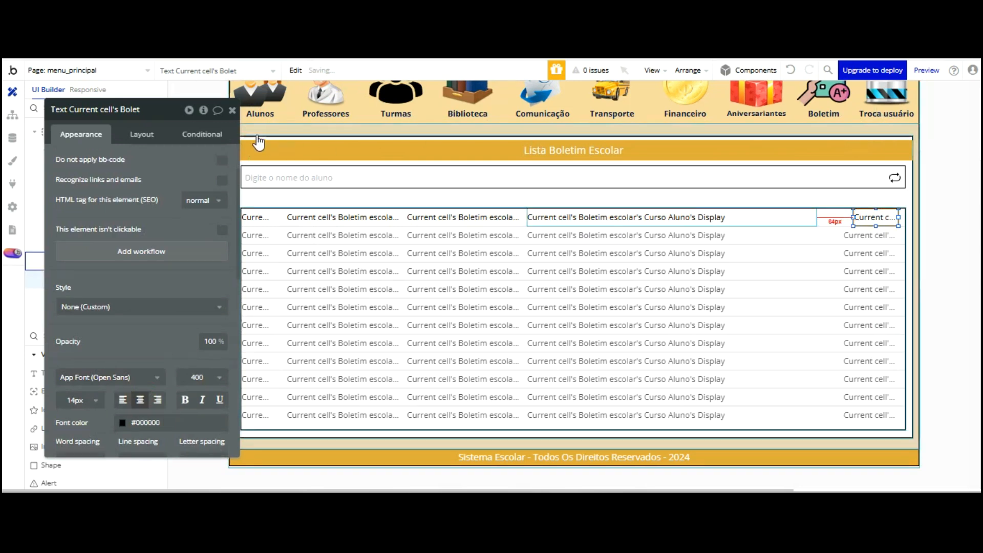
{"action": "left_click_drag", "start_coordinate": [184, 146], "coordinate": [726, 376]}
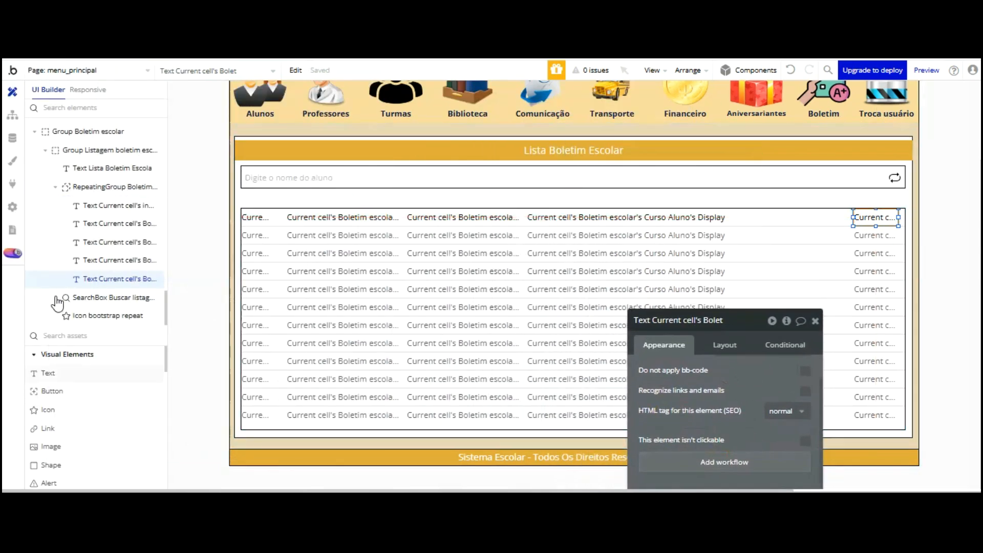
{"action": "left_click", "coordinate": [48, 373]}
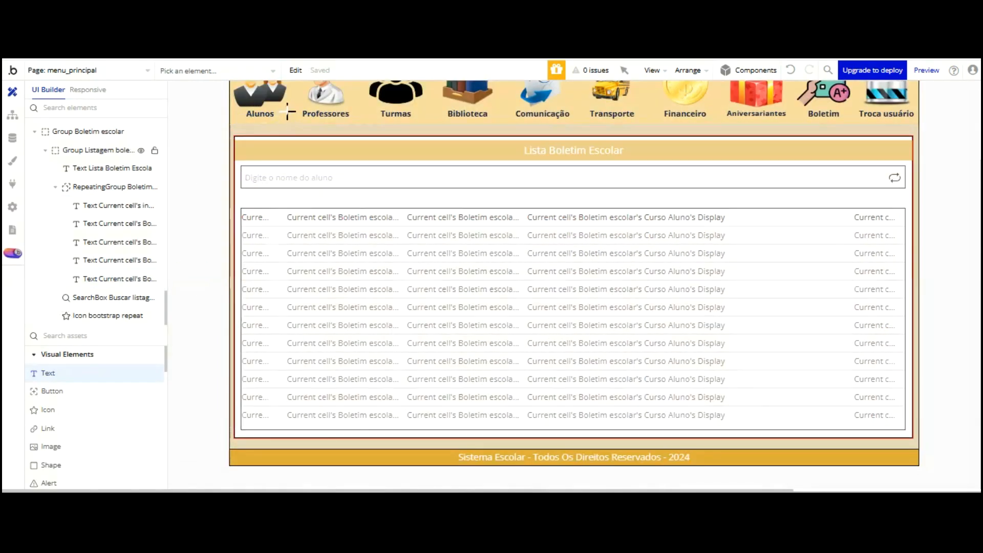
Draw a new text box above the list reading 'Nome Aluno'
{"action": "left_click_drag", "start_coordinate": [287, 197], "coordinate": [346, 217]}
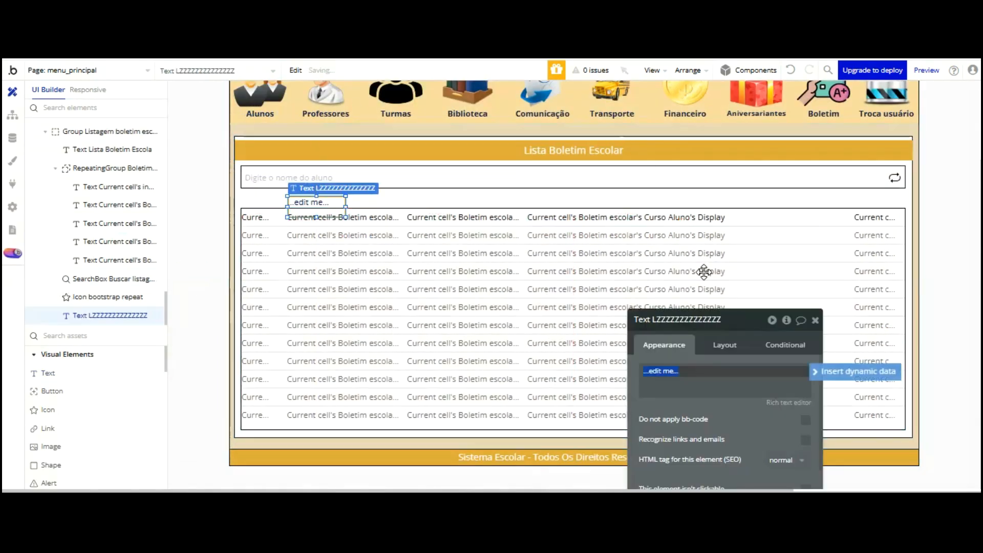
{"action": "type", "text": "Nome Aluno"}
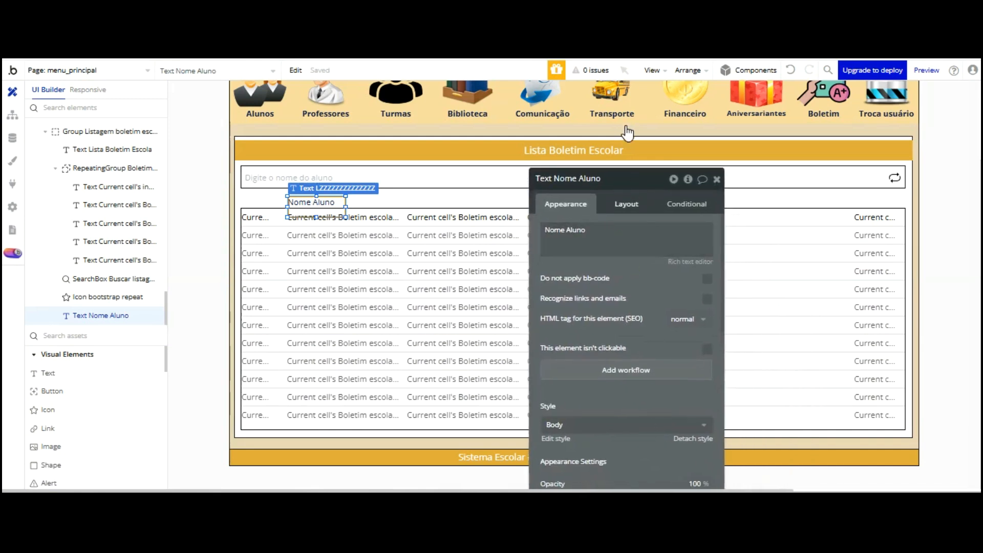
{"action": "left_click", "coordinate": [628, 204]}
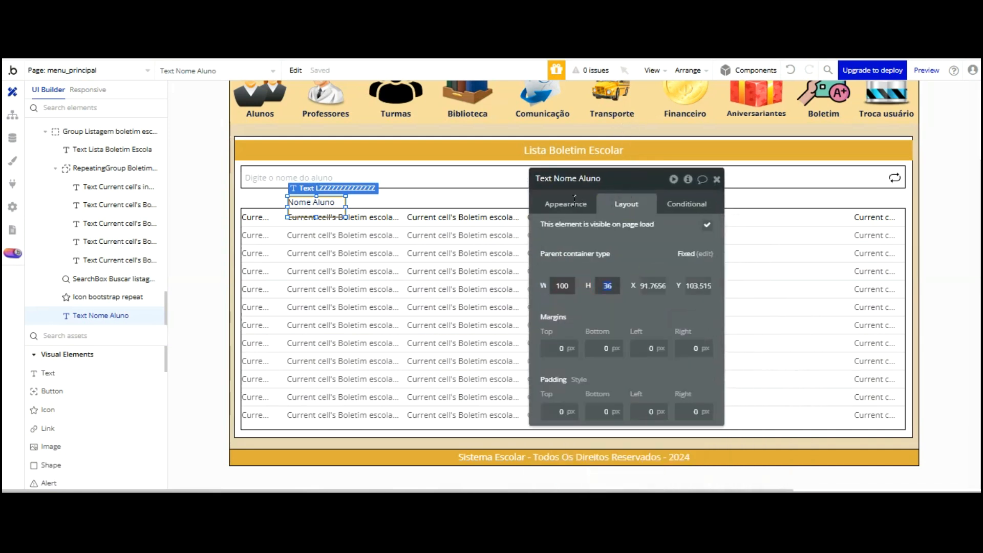
{"action": "left_click", "coordinate": [598, 253]}
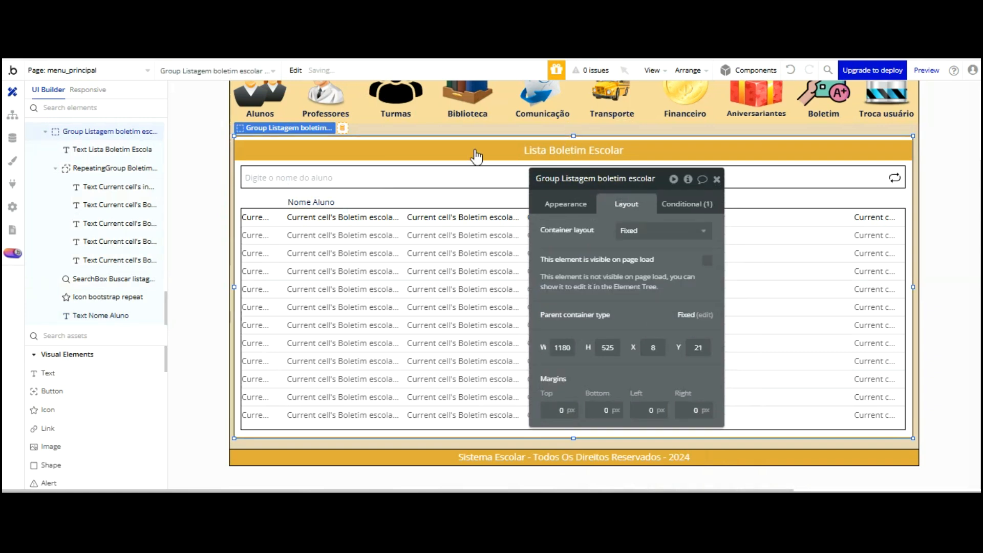
{"action": "left_click", "coordinate": [323, 202]}
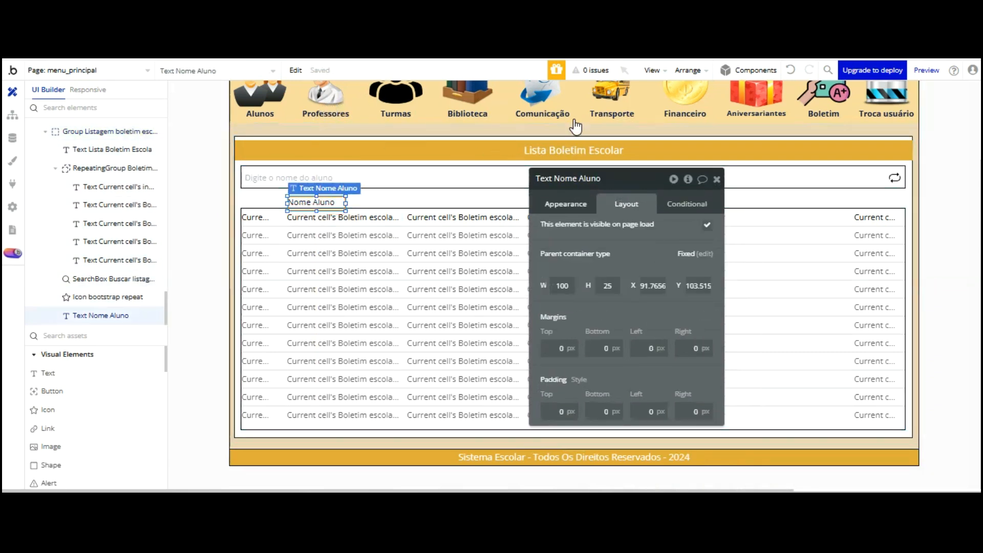
{"action": "left_click", "coordinate": [569, 204]}
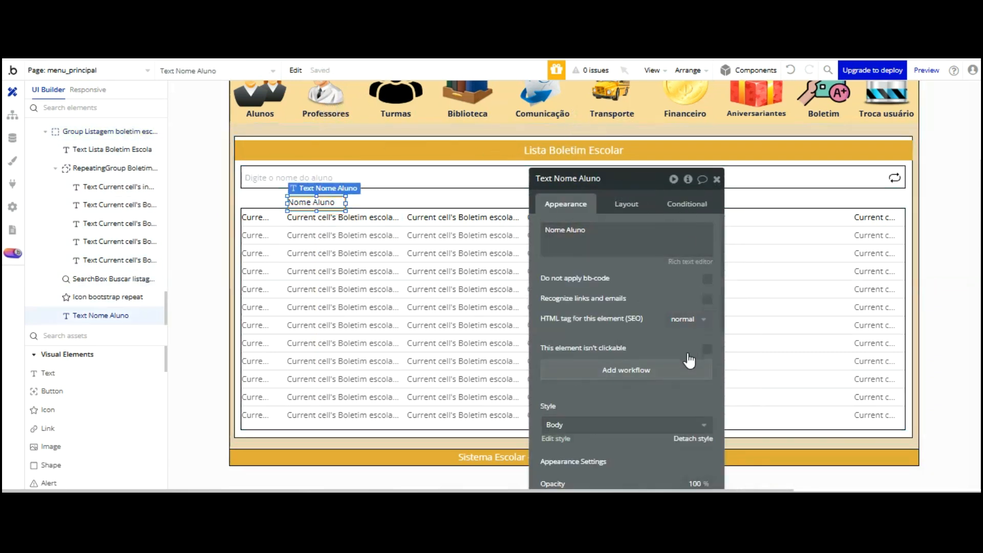
Detach the Nome Aluno label from Body style, make it bold, align it, and copy it
{"action": "left_click", "coordinate": [693, 438]}
{"action": "left_click_drag", "start_coordinate": [671, 429], "coordinate": [636, 320]}
{"action": "left_click", "coordinate": [636, 410]}
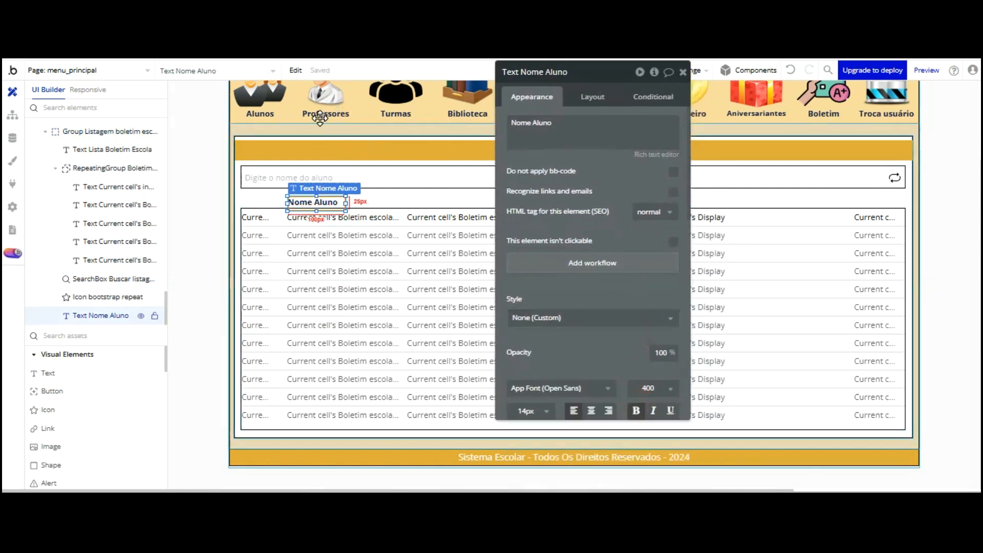
{"action": "key", "text": "Up"}
{"action": "key", "text": "Up"}
{"action": "key", "text": "Up"}
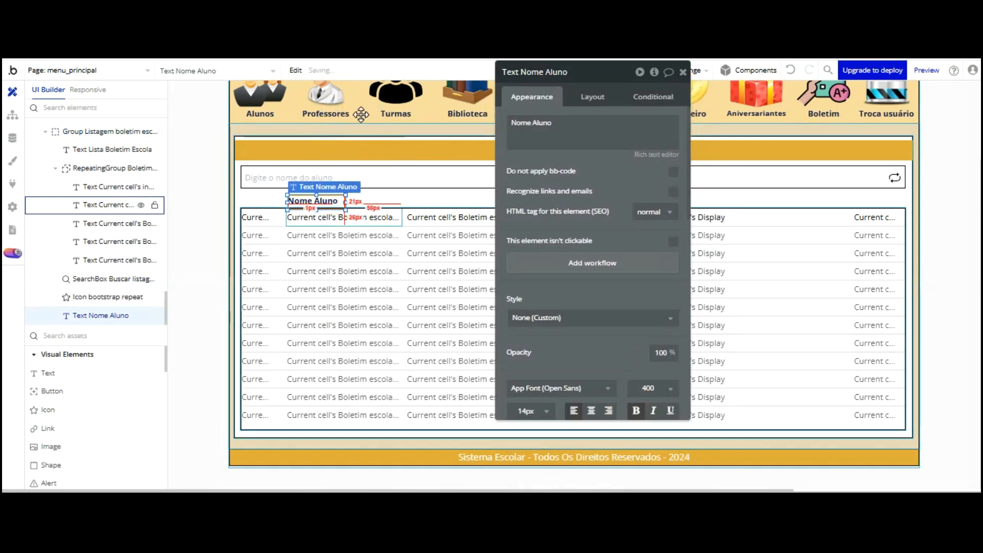
{"action": "left_click", "coordinate": [363, 161]}
{"action": "left_click", "coordinate": [317, 113]}
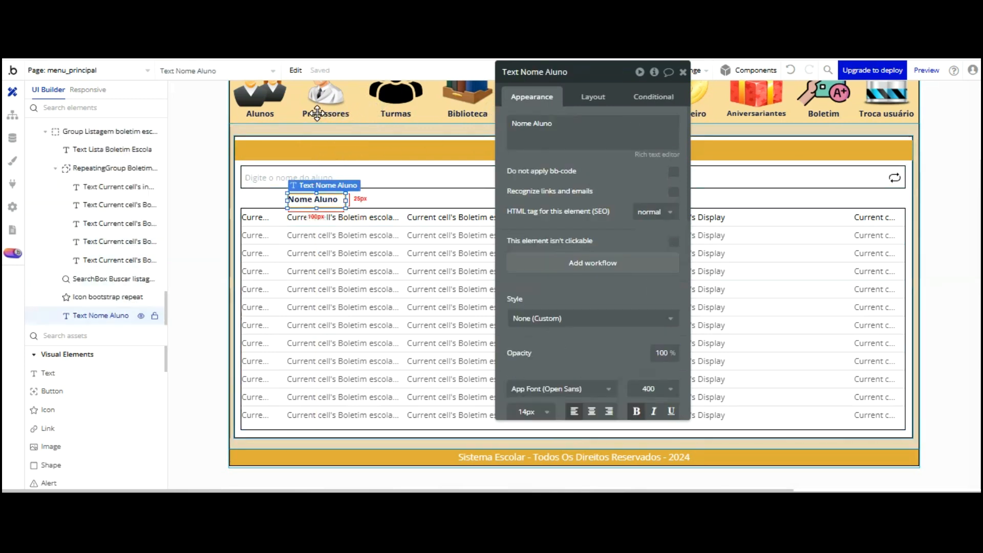
{"action": "key", "text": "Down"}
{"action": "key", "text": "Down"}
{"action": "key", "text": "Down"}
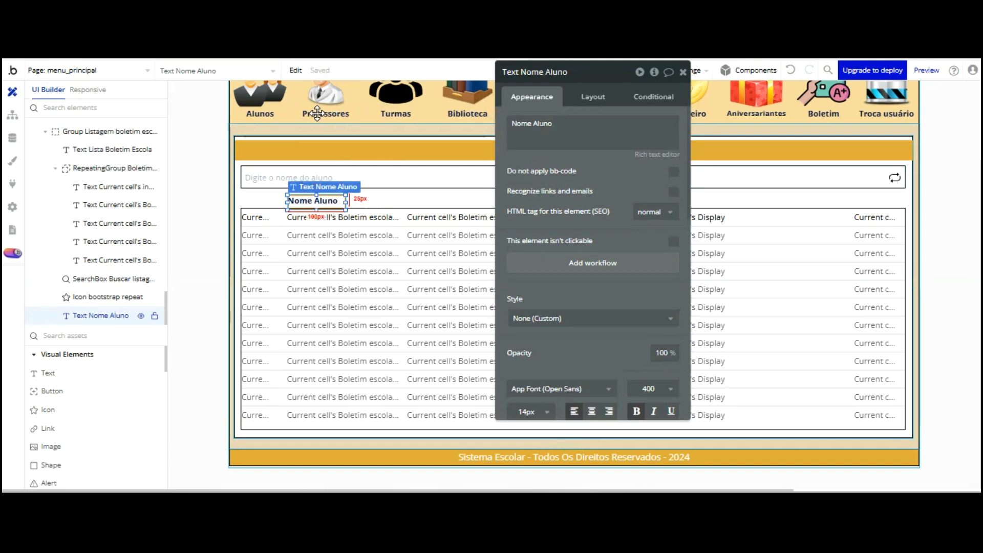
{"action": "key", "text": "shift+Down"}
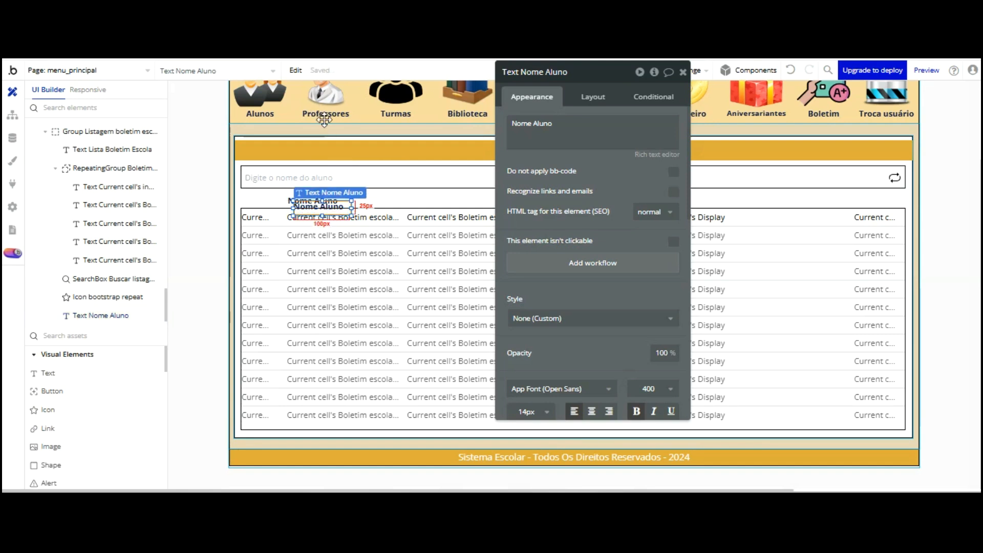
Paste a copy of the Nome Aluno label above the third column
{"action": "key", "text": "ctrl+v"}
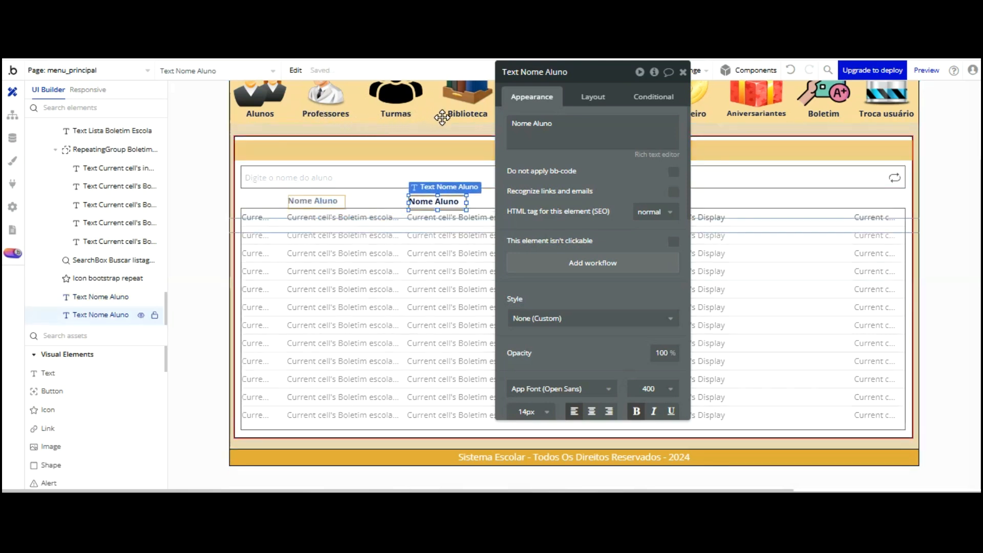
{"action": "left_click", "coordinate": [432, 220]}
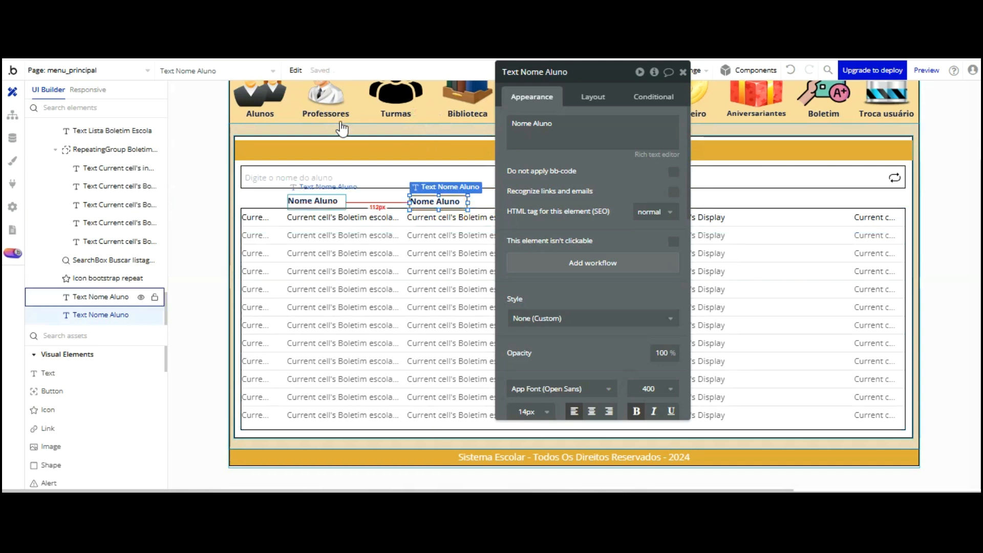
{"action": "left_click", "coordinate": [313, 201]}
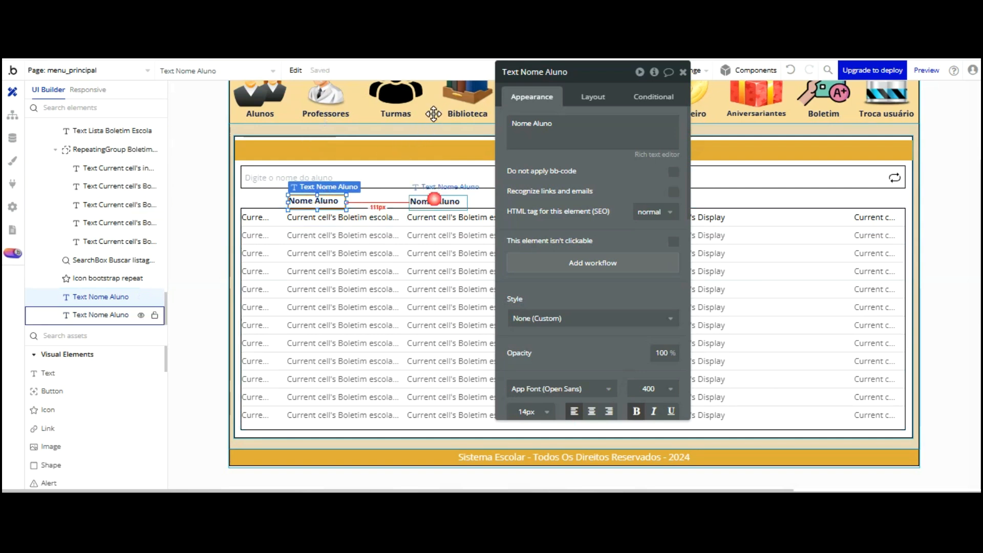
{"action": "left_click", "coordinate": [434, 200]}
Rename the copy to 'Professor' and place a duplicate above the fourth column
{"action": "triple_click", "coordinate": [532, 124]}
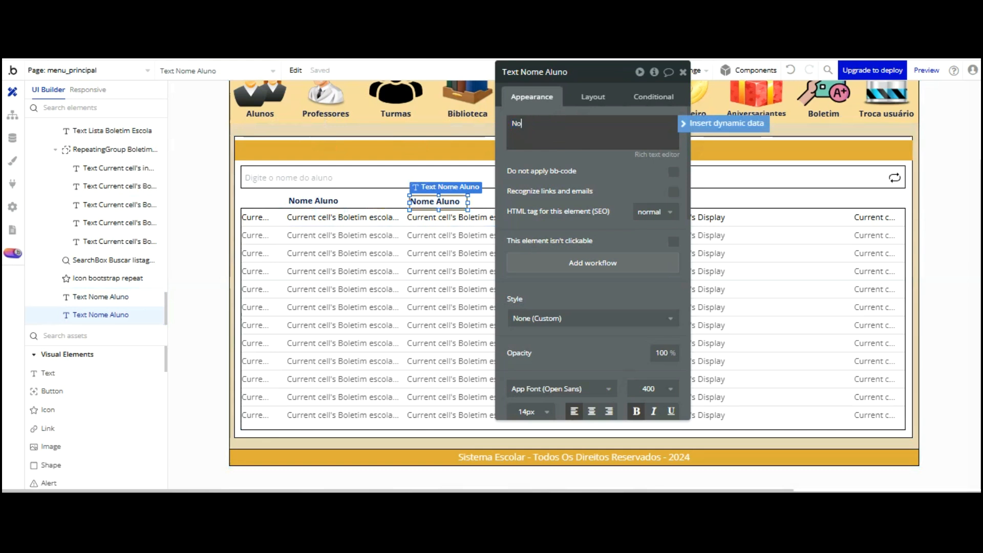
{"action": "key", "text": "BackSpace"}
{"action": "key", "text": "BackSpace"}
{"action": "key", "text": "BackSpace"}
{"action": "key", "text": "BackSpace"}
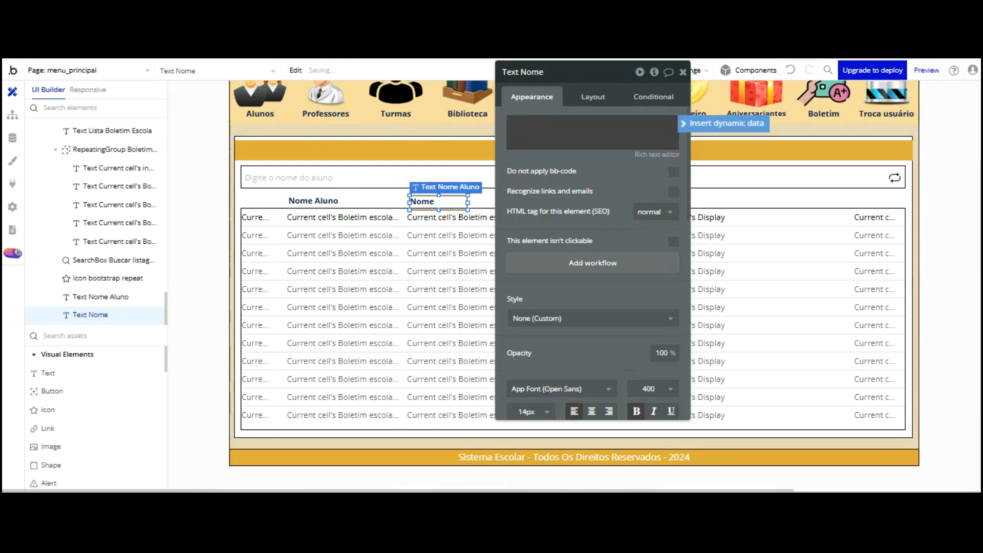
{"action": "key", "text": "BackSpace"}
{"action": "key", "text": "BackSpace"}
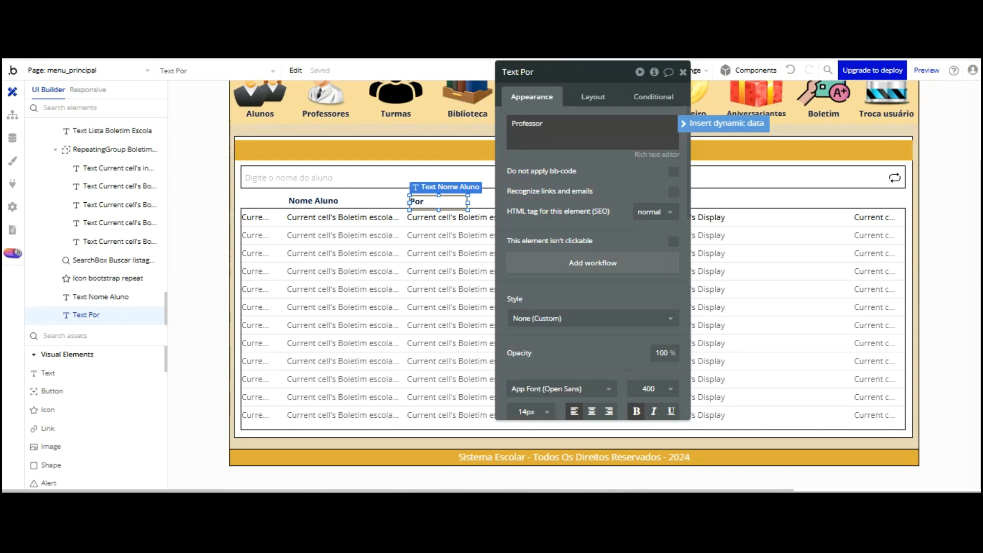
{"action": "left_click_drag", "start_coordinate": [616, 125], "coordinate": [194, 99]}
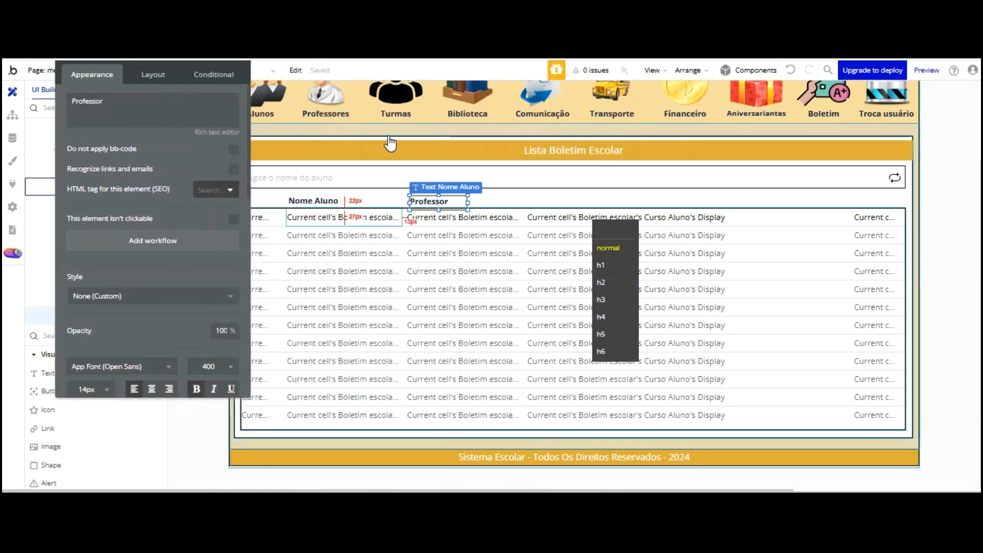
{"action": "left_click", "coordinate": [450, 201]}
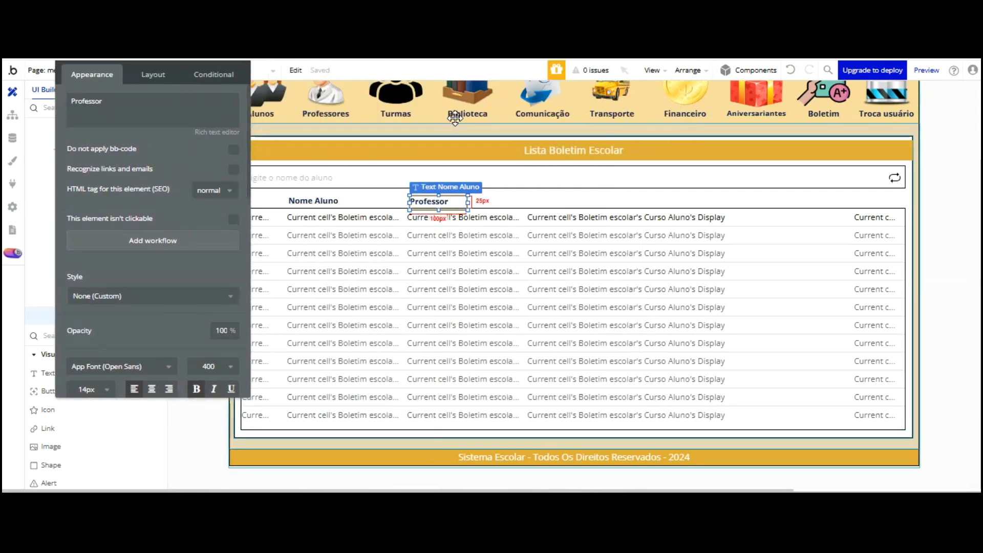
{"action": "left_click_drag", "start_coordinate": [455, 121], "coordinate": [444, 208]}
{"action": "left_click_drag", "start_coordinate": [466, 127], "coordinate": [574, 118]}
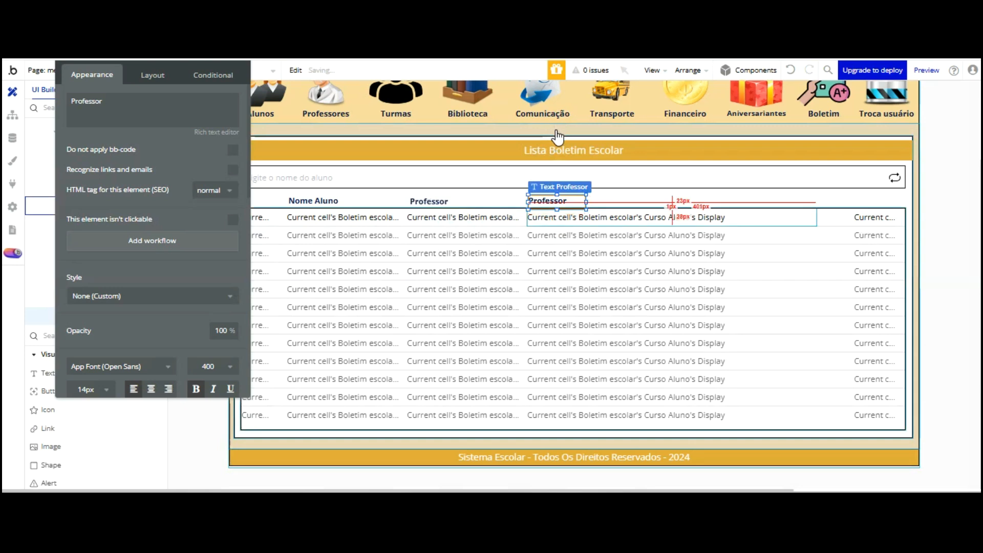
Rename the fourth-column header to 'Curso Aluno' and paste a copy above the last column
{"action": "double_click", "coordinate": [152, 119]}
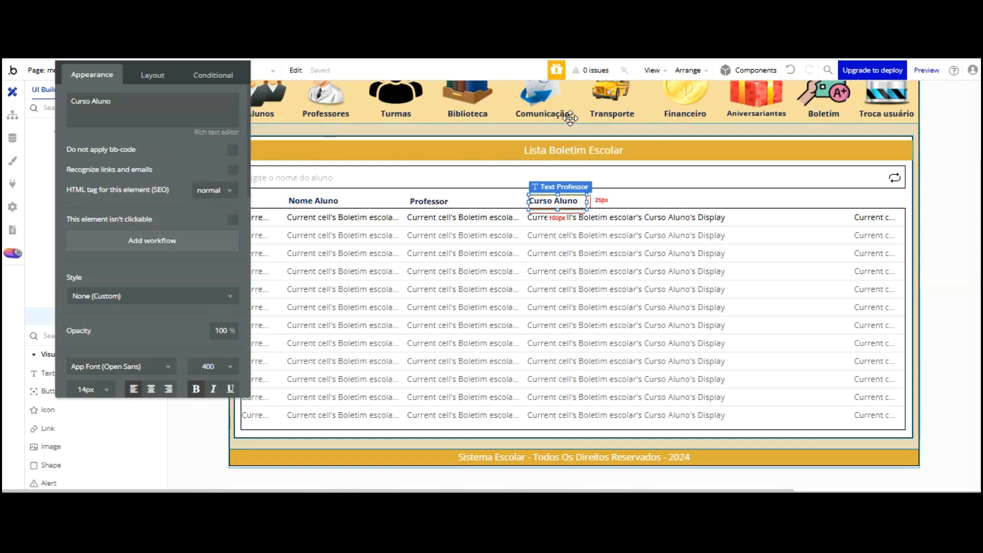
{"action": "key", "text": "ctrl+d"}
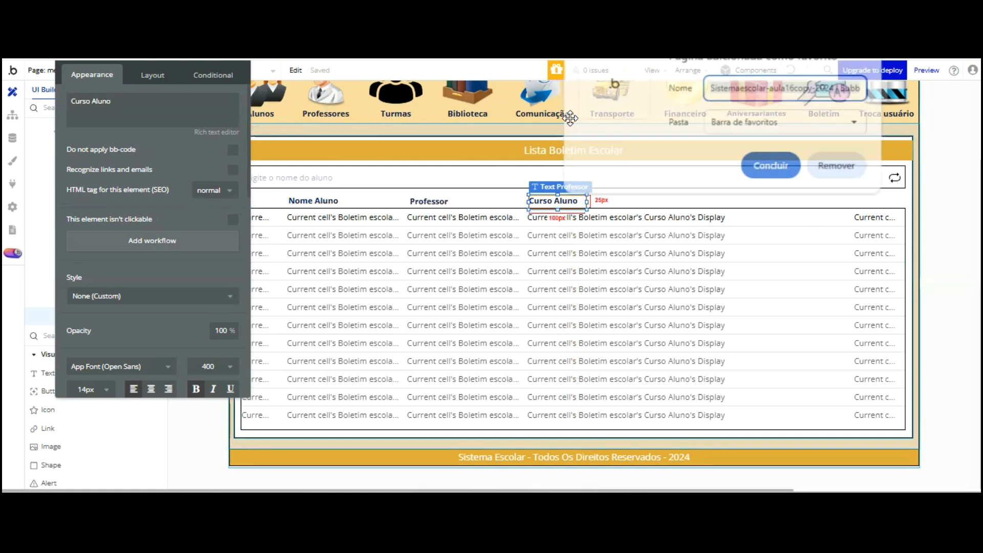
{"action": "key", "text": "Escape"}
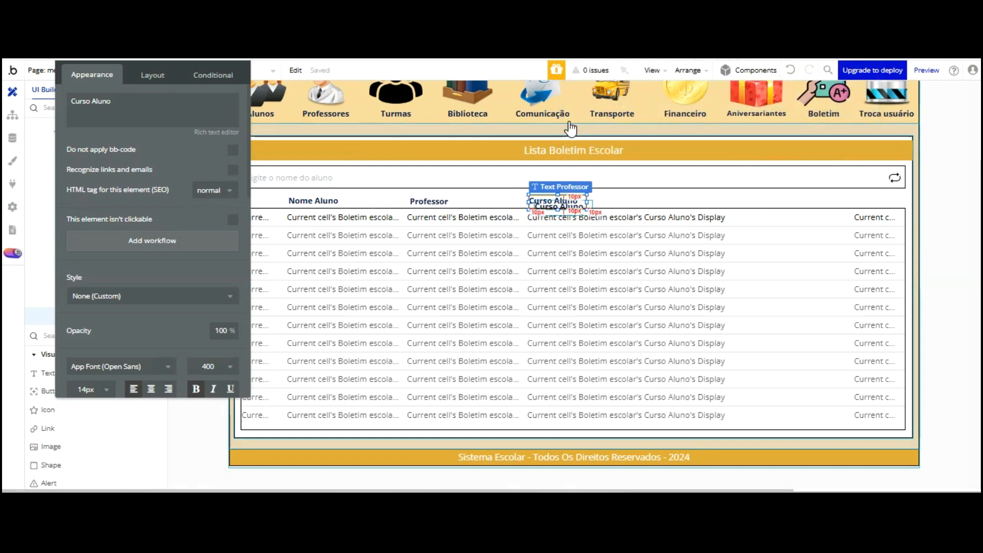
{"action": "key", "text": "ctrl+v"}
{"action": "left_click_drag", "start_coordinate": [578, 124], "coordinate": [836, 116]}
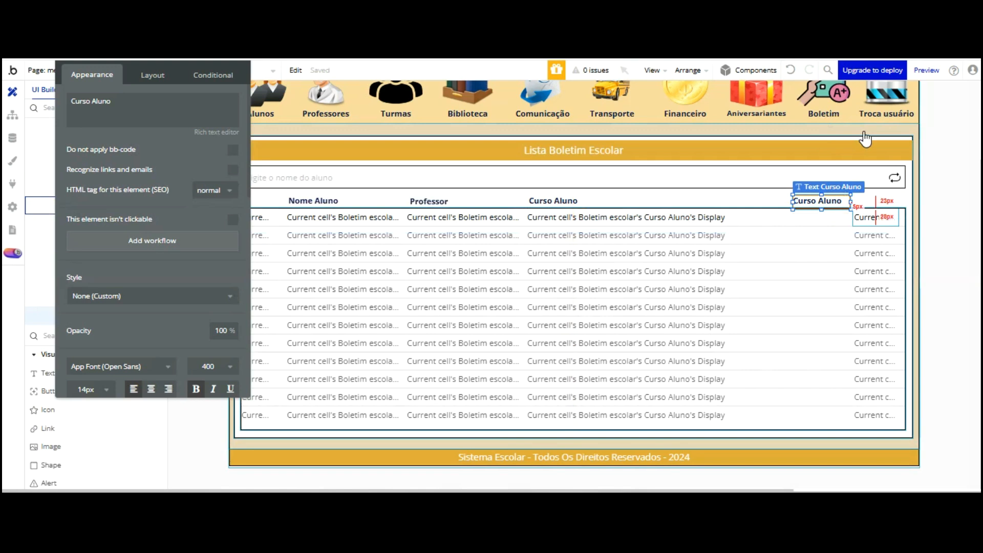
Rename the last header to 'Ano Letivo', center-align it, and nudge it over its column
{"action": "left_click_drag", "start_coordinate": [833, 201], "coordinate": [834, 201]}
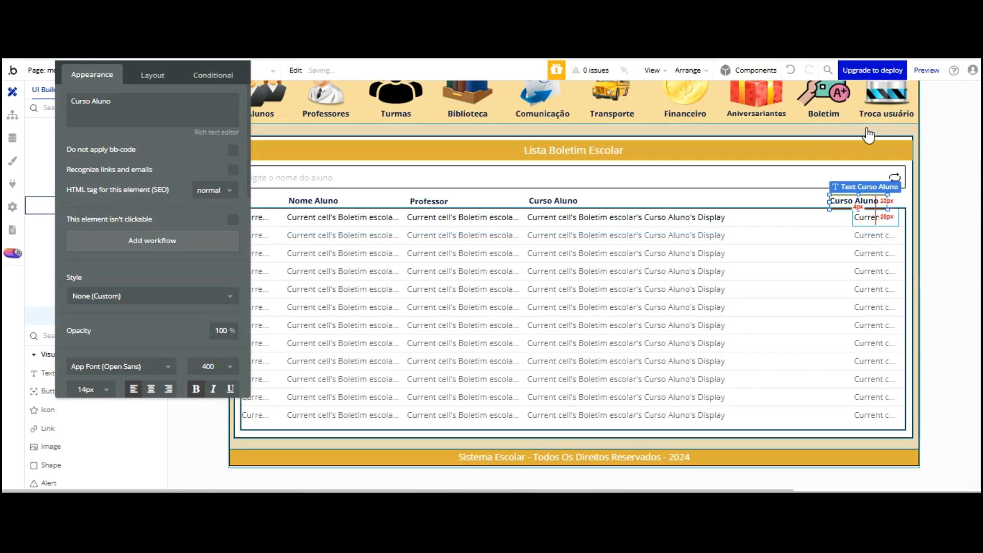
{"action": "key", "text": "Right"}
{"action": "key", "text": "Right"}
{"action": "key", "text": "Right"}
{"action": "key", "text": "Right"}
{"action": "key", "text": "Right"}
{"action": "key", "text": "Right"}
{"action": "key", "text": "Right"}
{"action": "key", "text": "Right"}
{"action": "key", "text": "Right"}
{"action": "key", "text": "Right"}
{"action": "key", "text": "Right"}
{"action": "key", "text": "Right"}
{"action": "key", "text": "Right"}
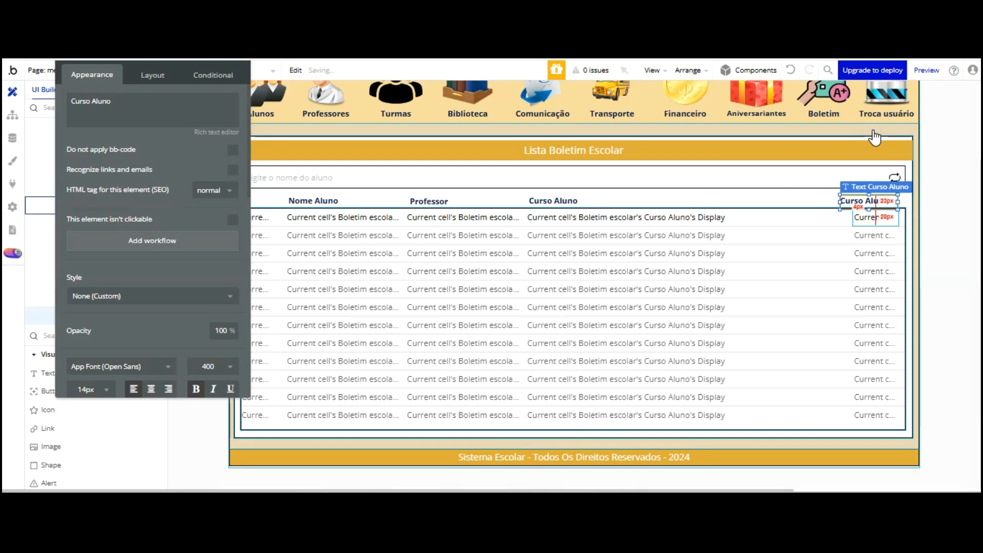
{"action": "key", "text": "Right"}
{"action": "key", "text": "Right"}
{"action": "left_click", "coordinate": [153, 75]}
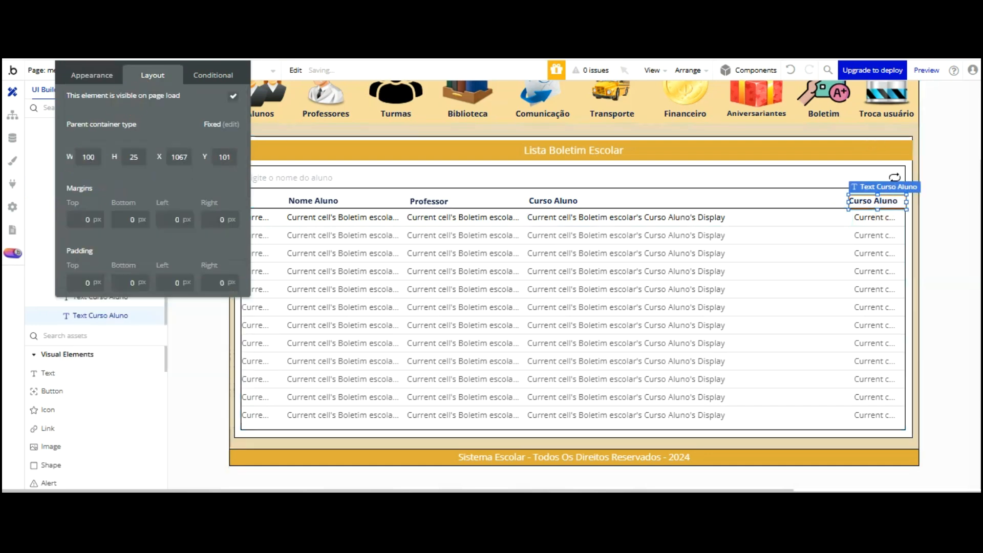
{"action": "left_click", "coordinate": [95, 75]}
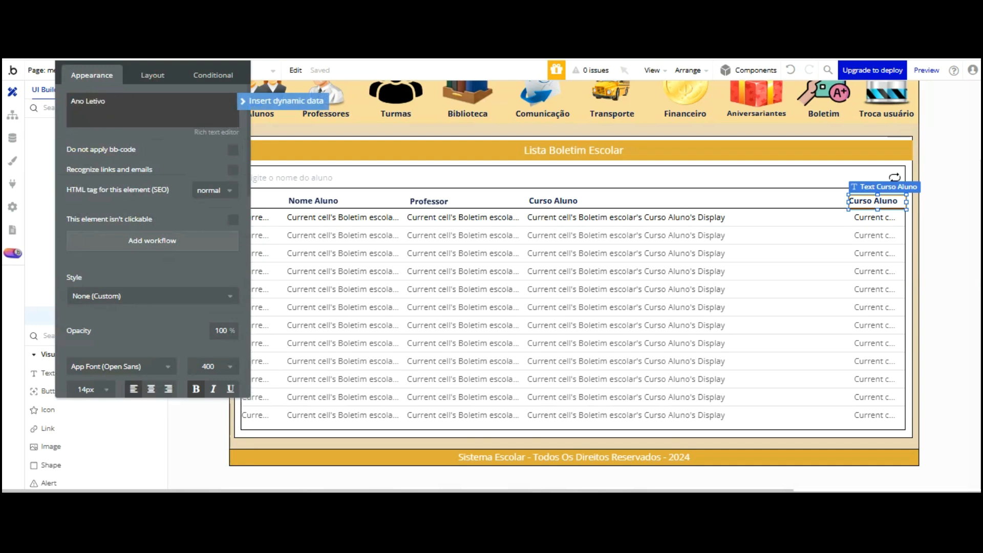
{"action": "left_click", "coordinate": [173, 225]}
{"action": "left_click", "coordinate": [151, 388]}
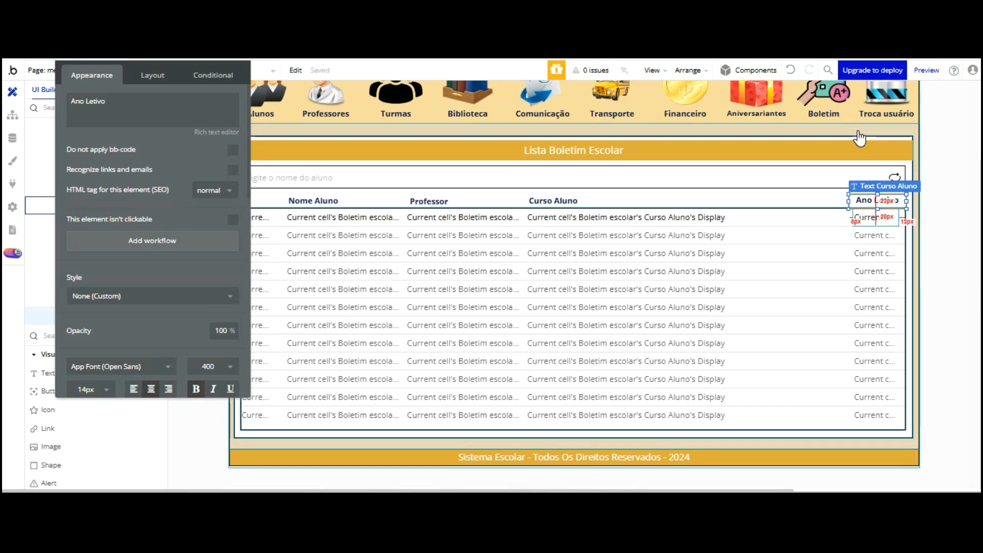
{"action": "key", "text": "Left"}
{"action": "key", "text": "Left"}
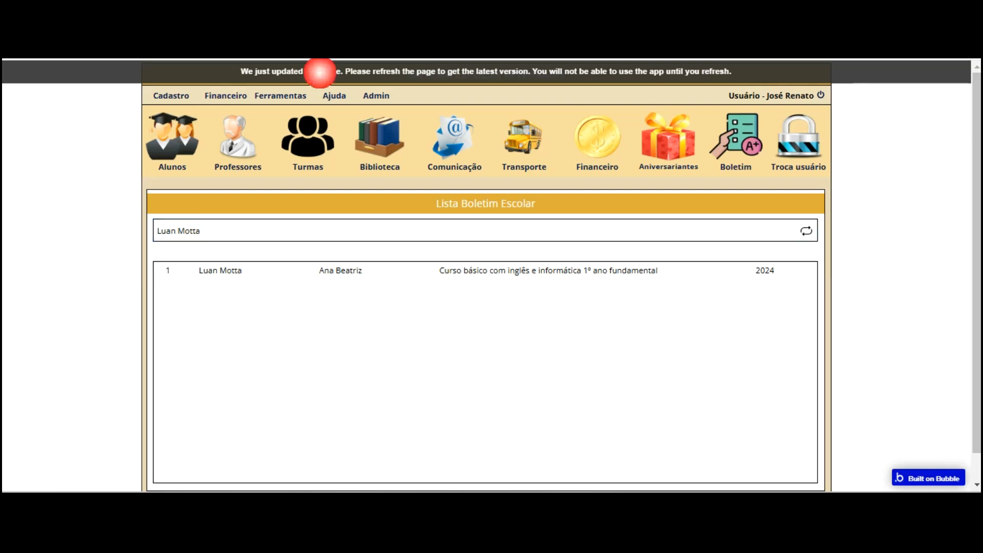
Reload the preview, search a student by name to show their report card, then return to the editor
{"action": "left_click", "coordinate": [506, 73]}
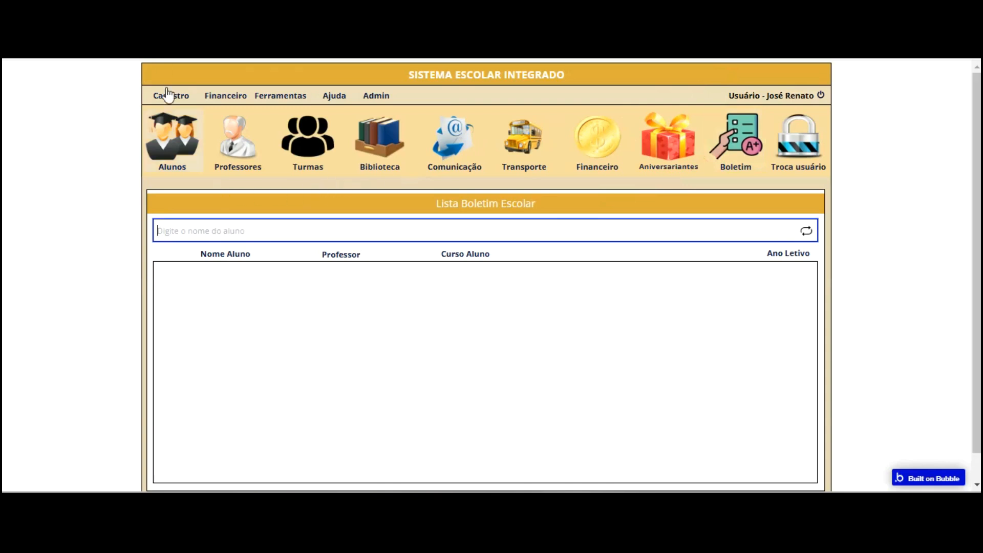
{"action": "left_click", "coordinate": [220, 284]}
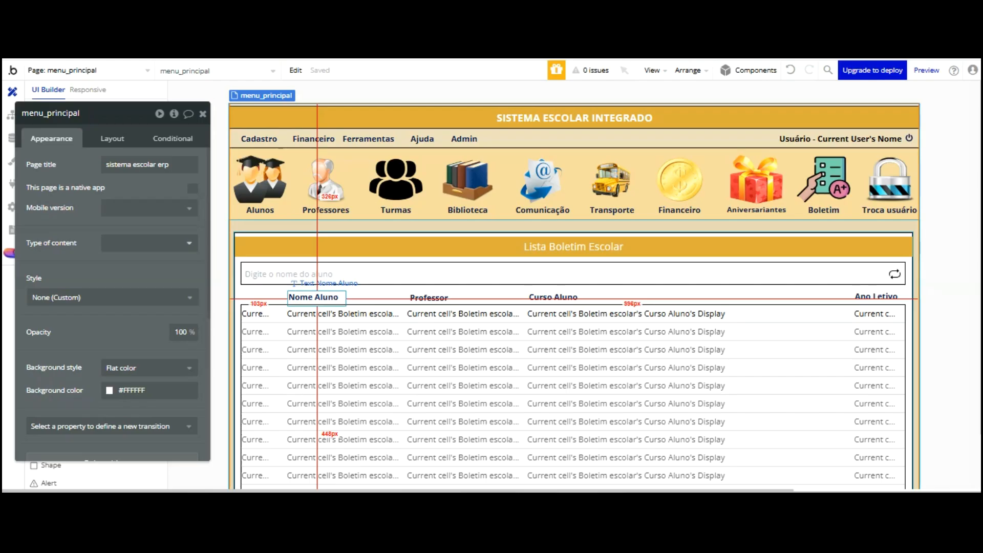
{"action": "left_click", "coordinate": [307, 297]}
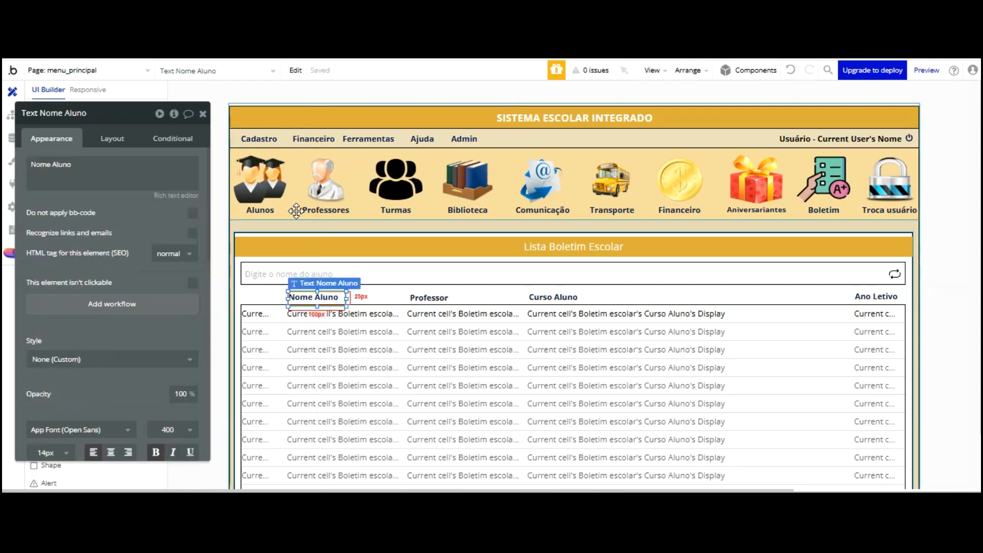
Duplicate the Nome Aluno header label and place the copy at the far left of the header row
{"action": "key", "text": "shift+Right"}
{"action": "key", "text": "shift+Down"}
{"action": "left_click_drag", "start_coordinate": [297, 220], "coordinate": [266, 213]}
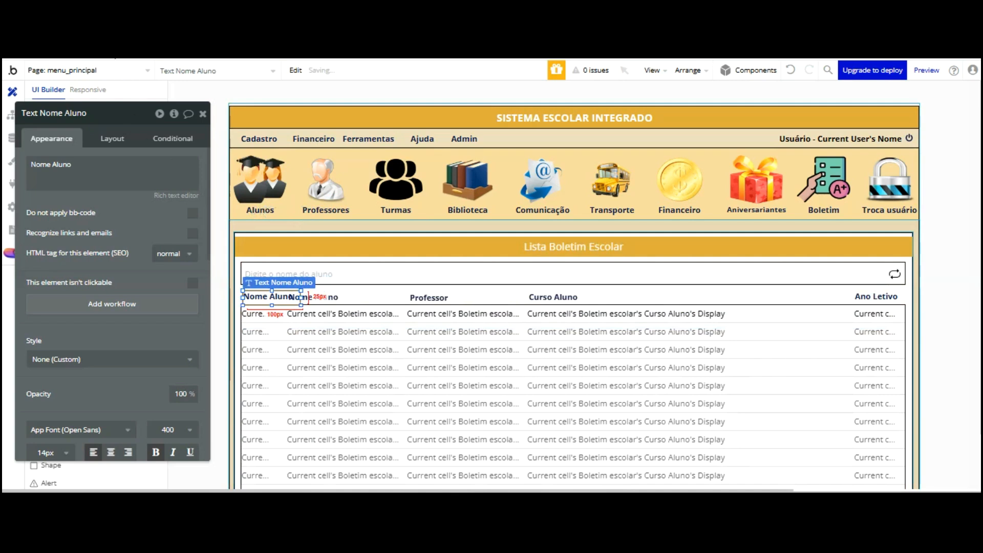
{"action": "key", "text": "Right"}
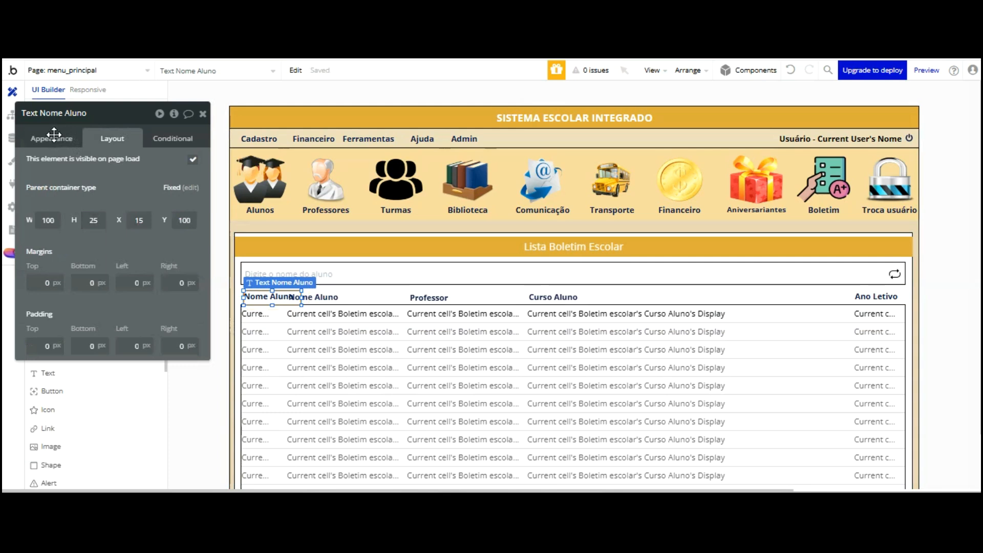
Set the copied label's width to 50 px
{"action": "key", "text": "Tab"}
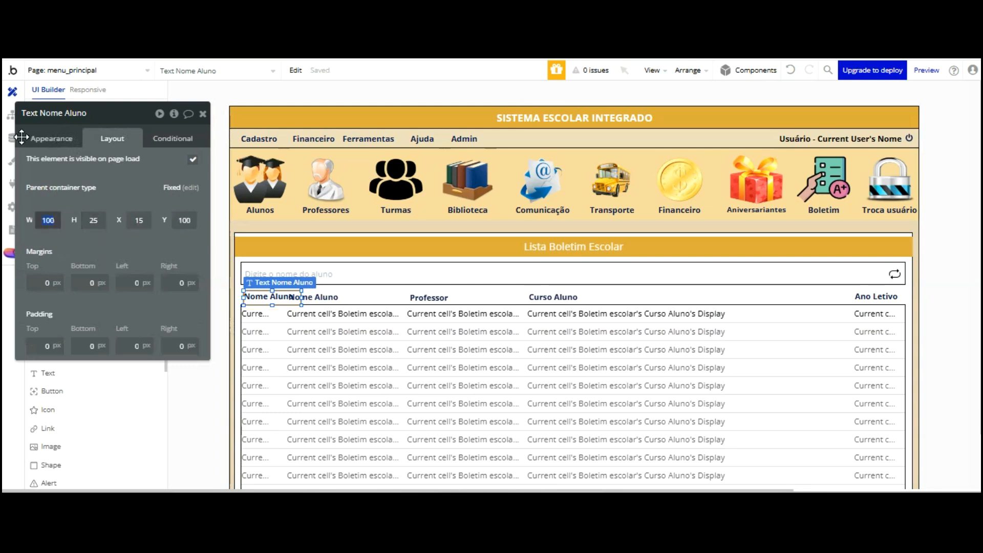
{"action": "key", "text": "BackSpace"}
{"action": "key", "text": "BackSpace"}
{"action": "key", "text": "BackSpace"}
{"action": "type", "text": "50"}
{"action": "left_click", "coordinate": [80, 160]}
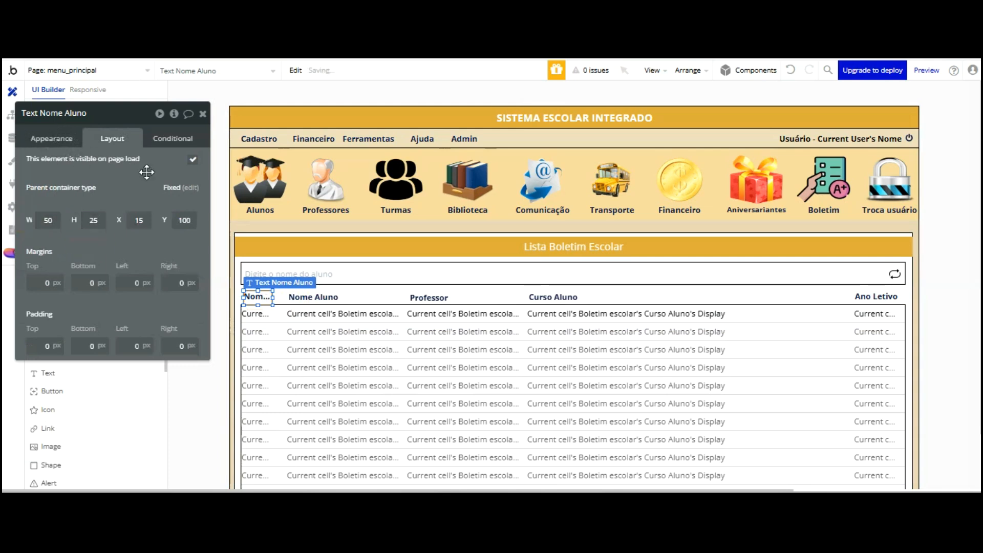
Change the label's text to N° and nudge it into position
{"action": "left_click", "coordinate": [61, 145]}
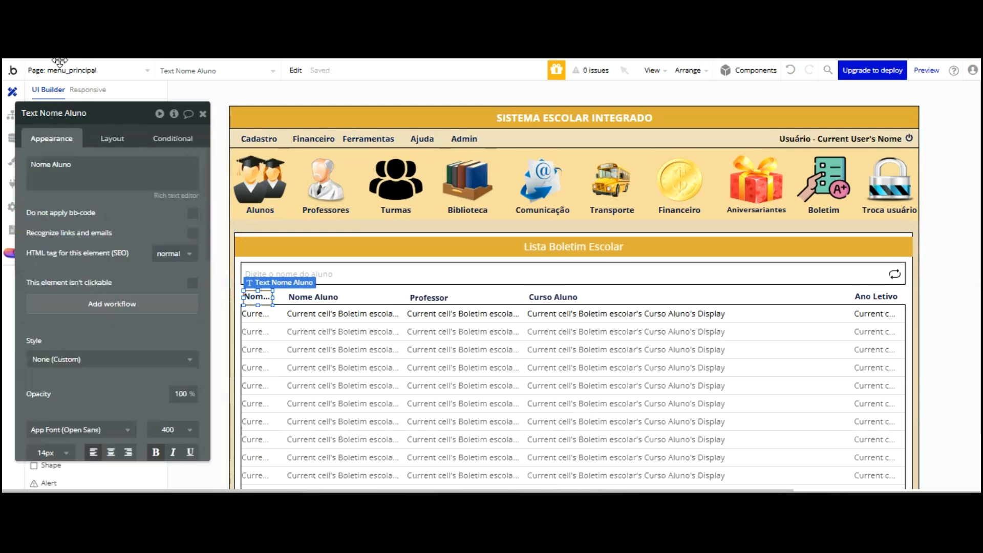
{"action": "triple_click", "coordinate": [72, 164]}
{"action": "type", "text": "Nº"}
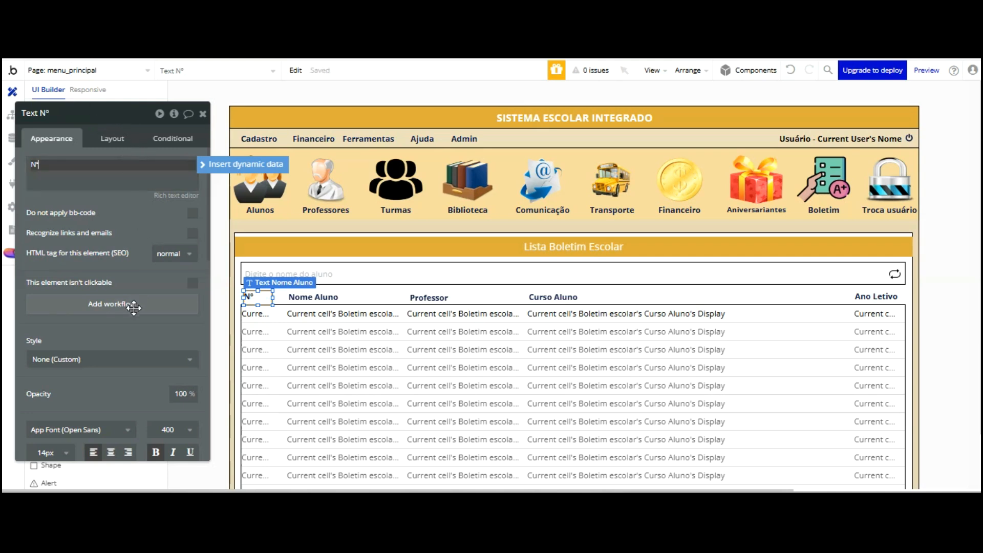
{"action": "scroll", "coordinate": [110, 307], "scroll_direction": "down", "scroll_amount": 2}
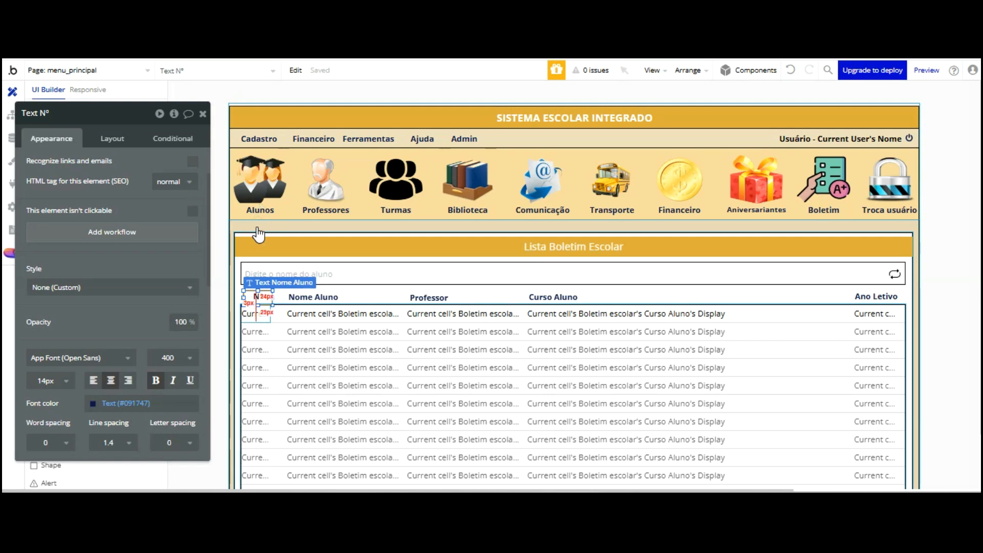
{"action": "key", "text": "Left"}
{"action": "left_click", "coordinate": [263, 72]}
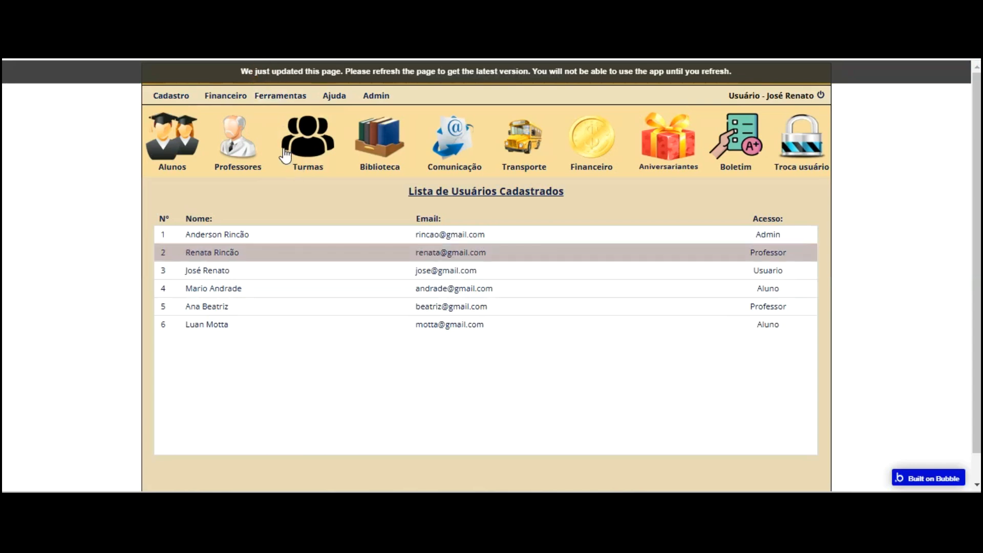
Reload the preview and search 'lu' to show a student's report row 1 under the N° header
{"action": "left_click", "coordinate": [712, 132]}
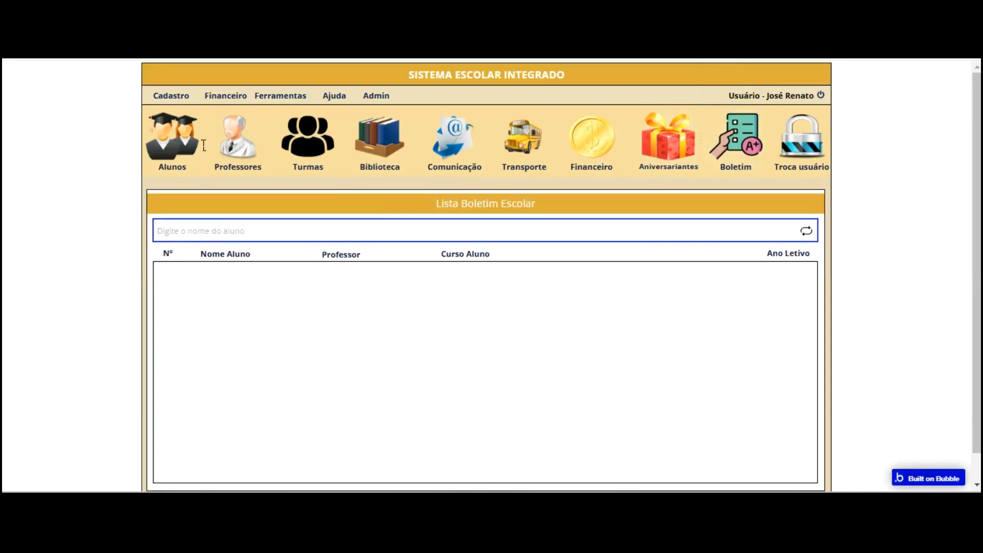
{"action": "type", "text": "lu"}
{"action": "key", "text": "Return"}
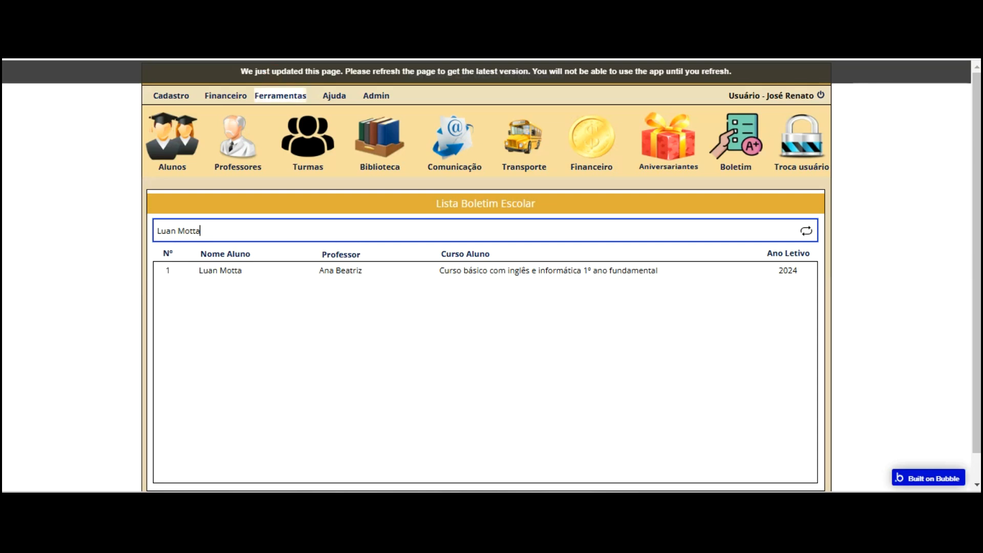
{"action": "left_click", "coordinate": [281, 75]}
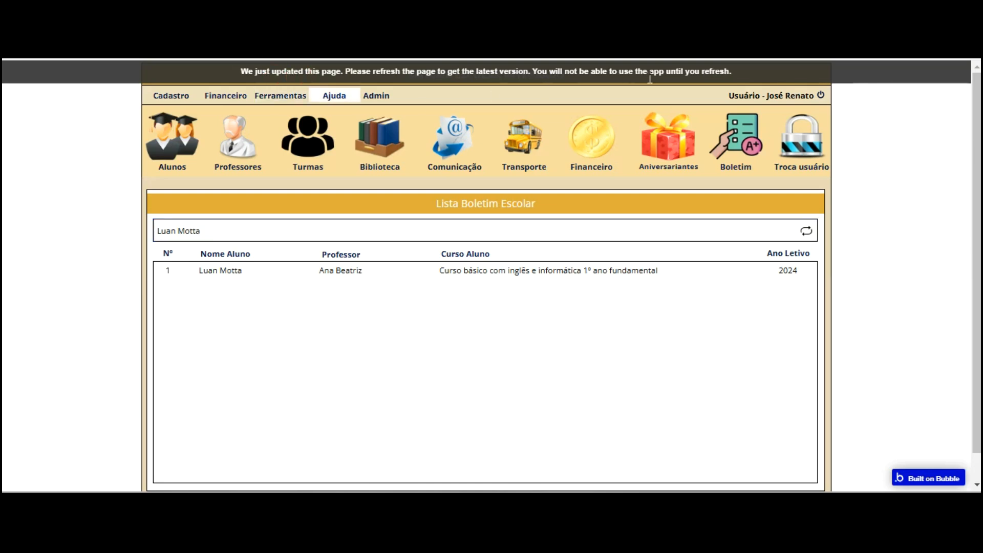
{"action": "left_click", "coordinate": [736, 62]}
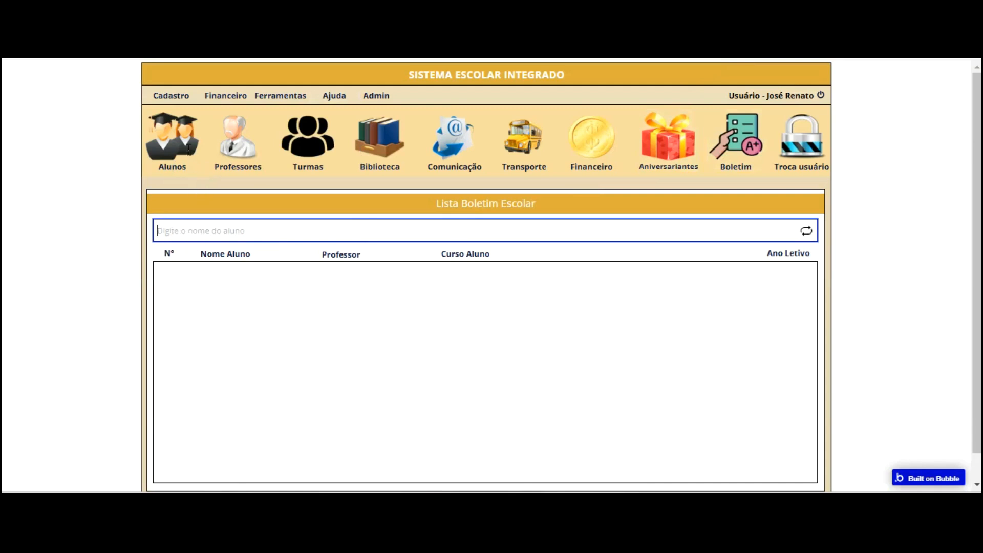
{"action": "type", "text": "lu"}
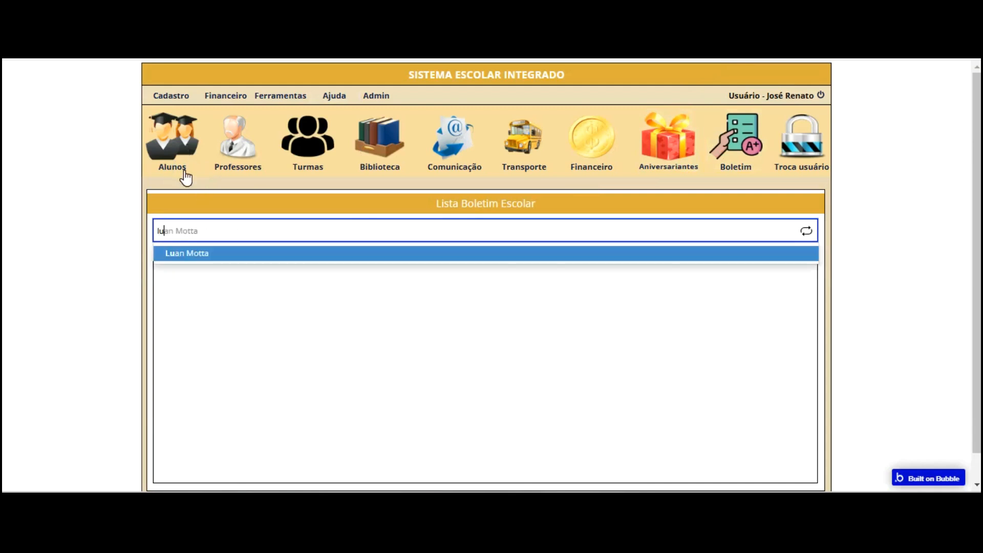
{"action": "left_click", "coordinate": [254, 253]}
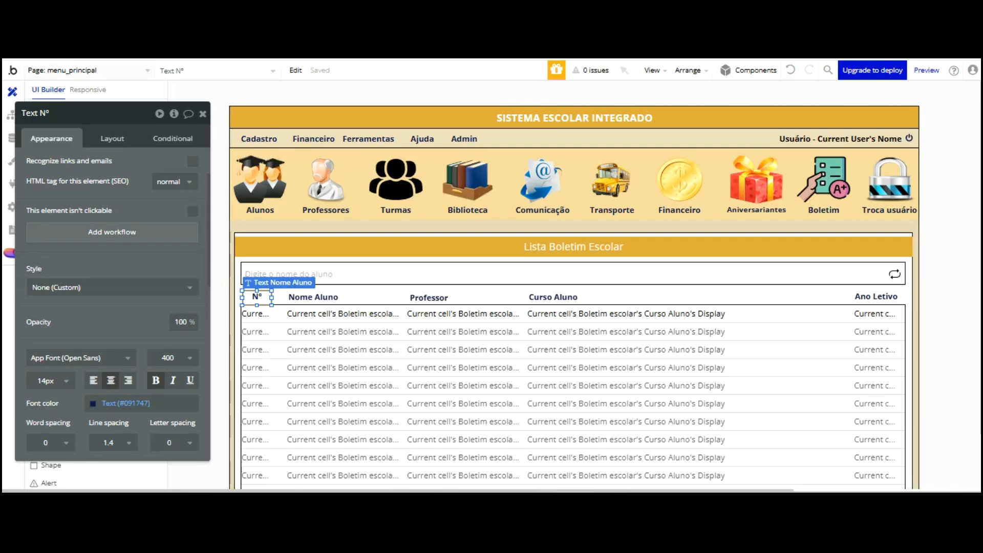
{"action": "left_click", "coordinate": [145, 69]}
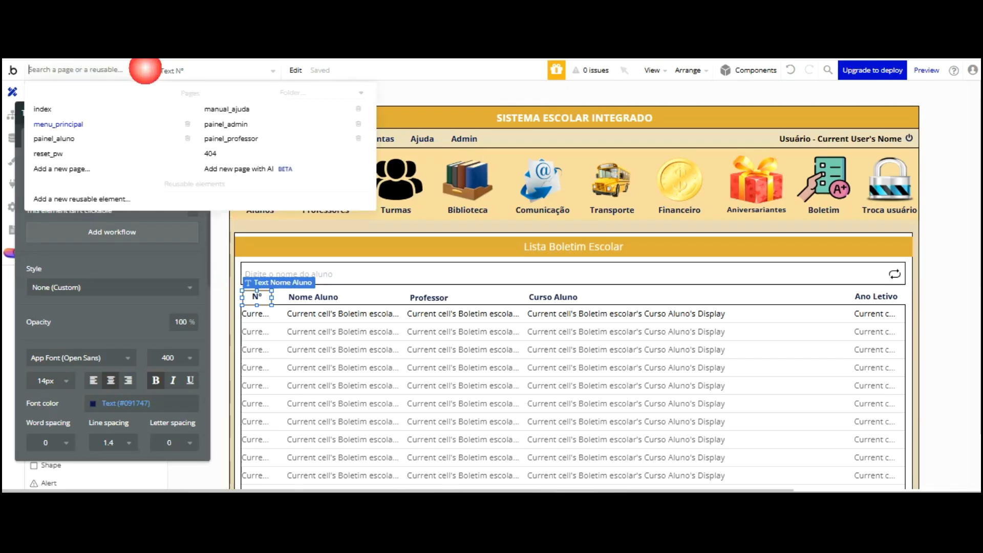
Open the painel_professor page and make the hidden Popup Boletim Escolar visible on the canvas
{"action": "left_click", "coordinate": [236, 137]}
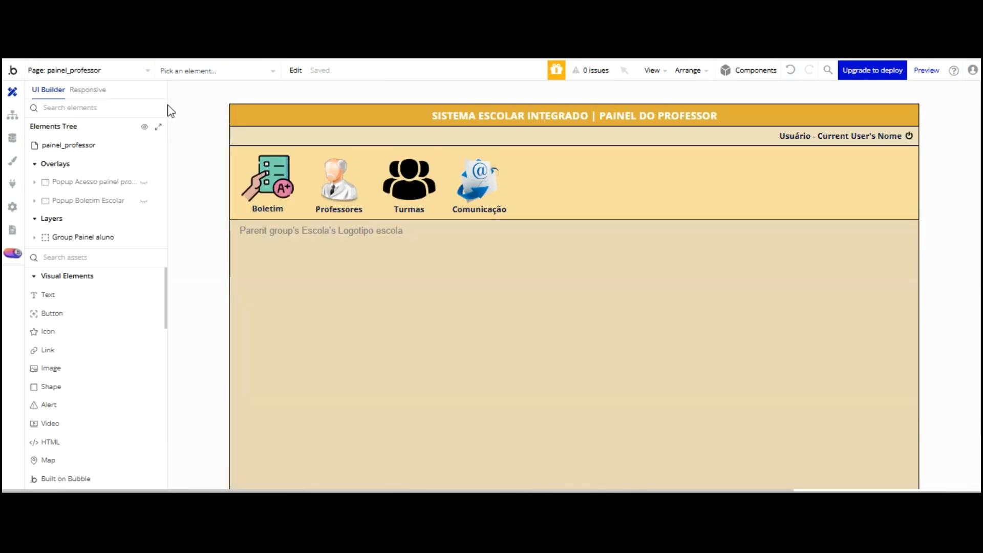
{"action": "left_click", "coordinate": [144, 201]}
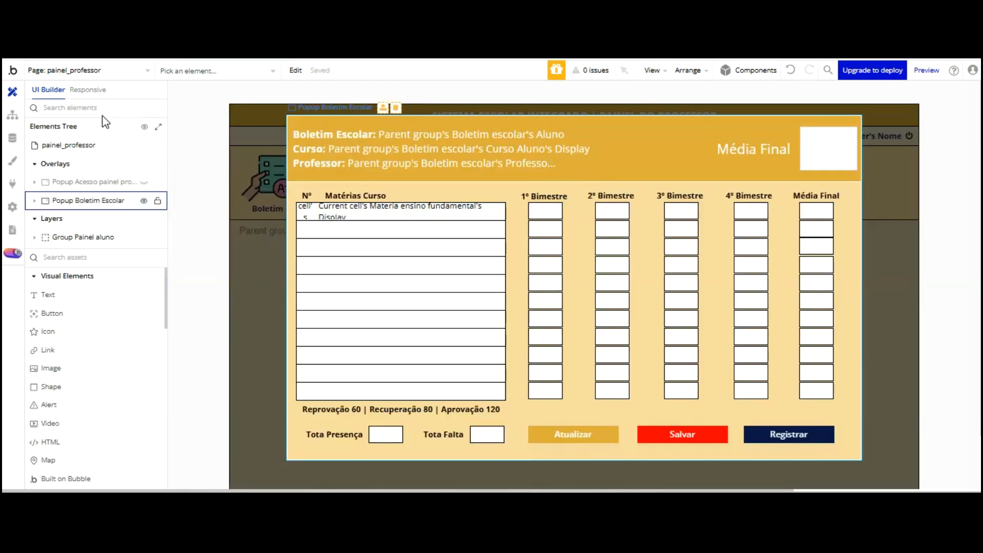
{"action": "right_click", "coordinate": [102, 201]}
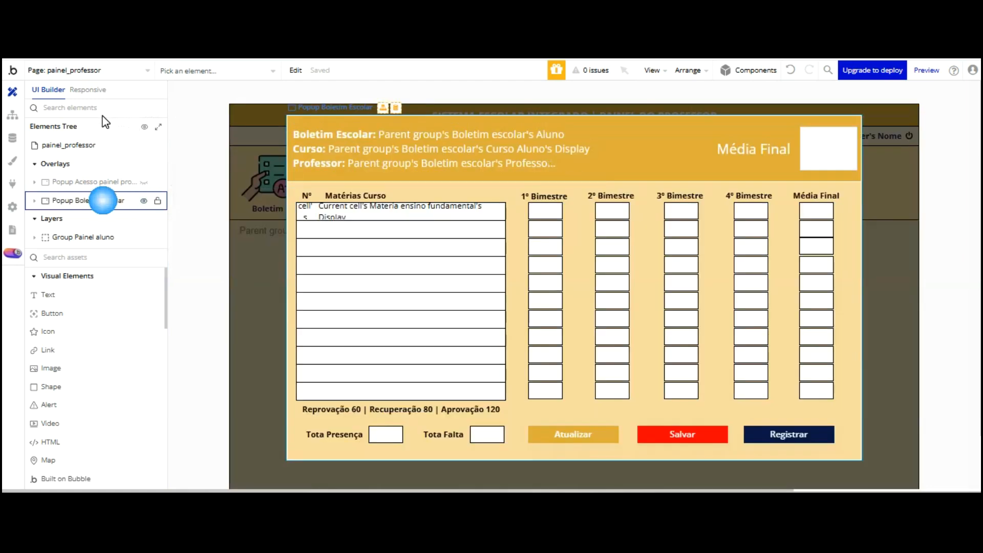
{"action": "left_click", "coordinate": [202, 220]}
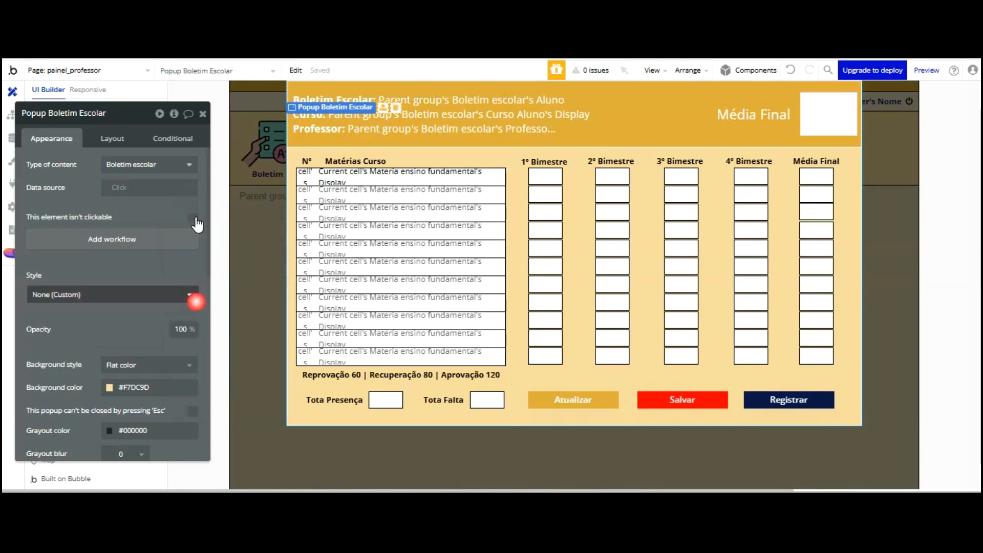
{"action": "left_click", "coordinate": [77, 70]}
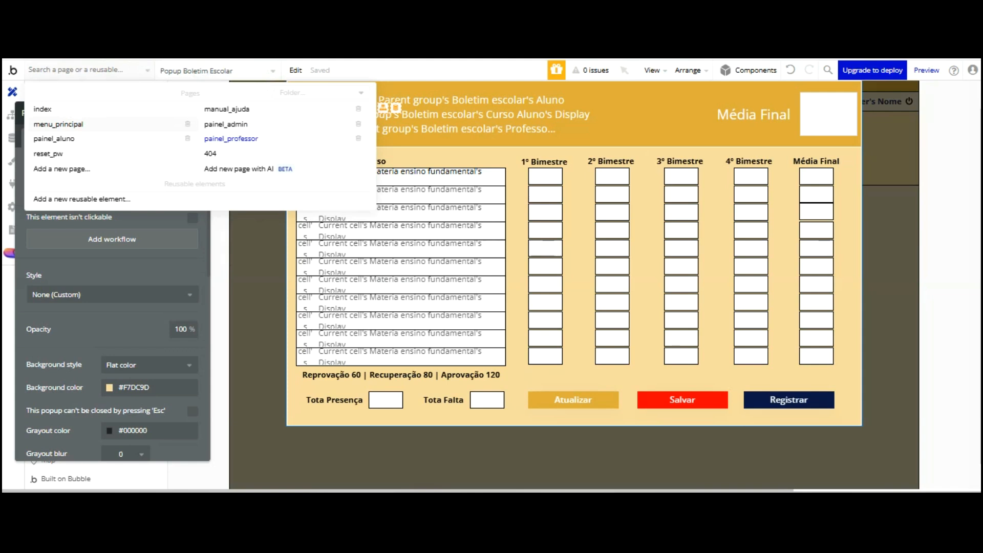
On the menu_principal page, paste the copied Popup Boletim Escolar overlay
{"action": "left_click", "coordinate": [58, 124]}
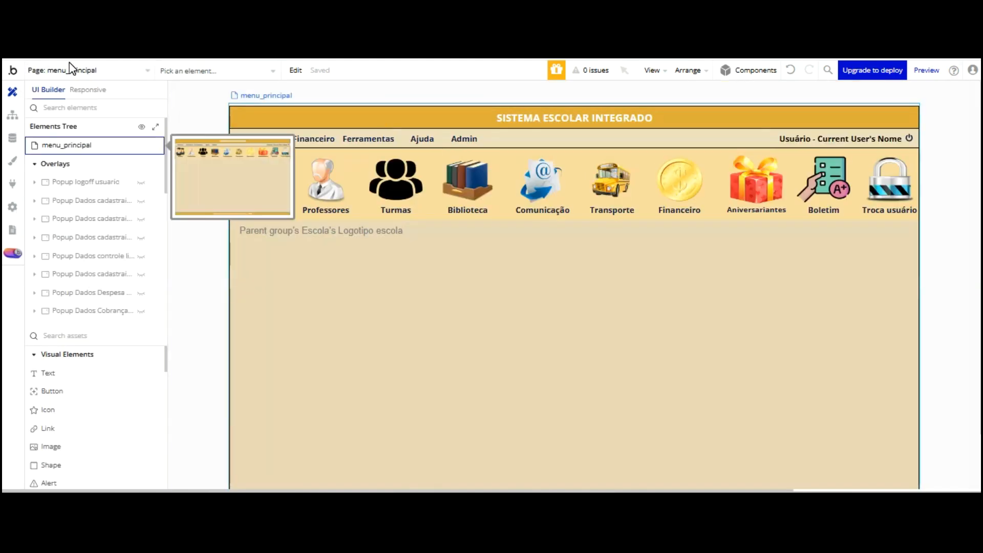
{"action": "right_click", "coordinate": [69, 62]}
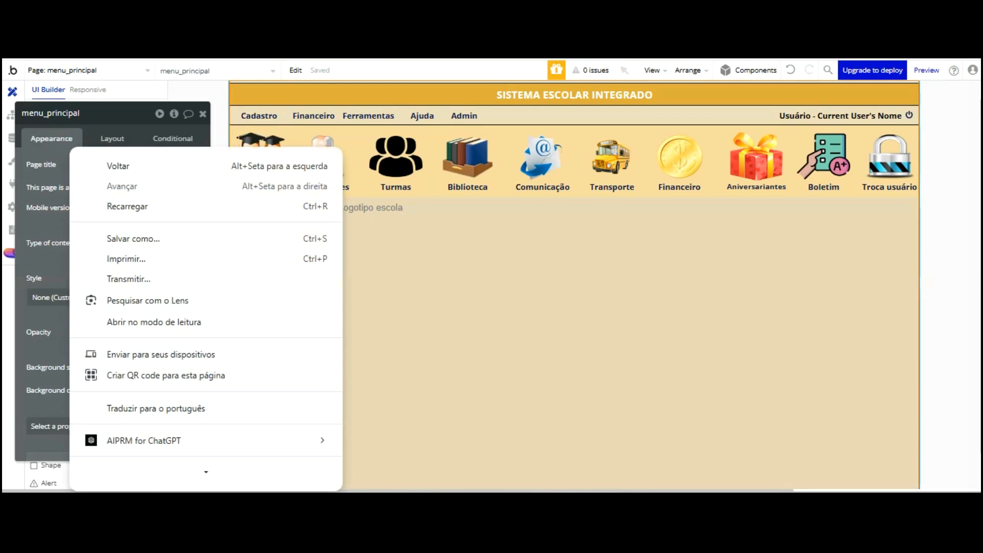
{"action": "key", "text": "Escape"}
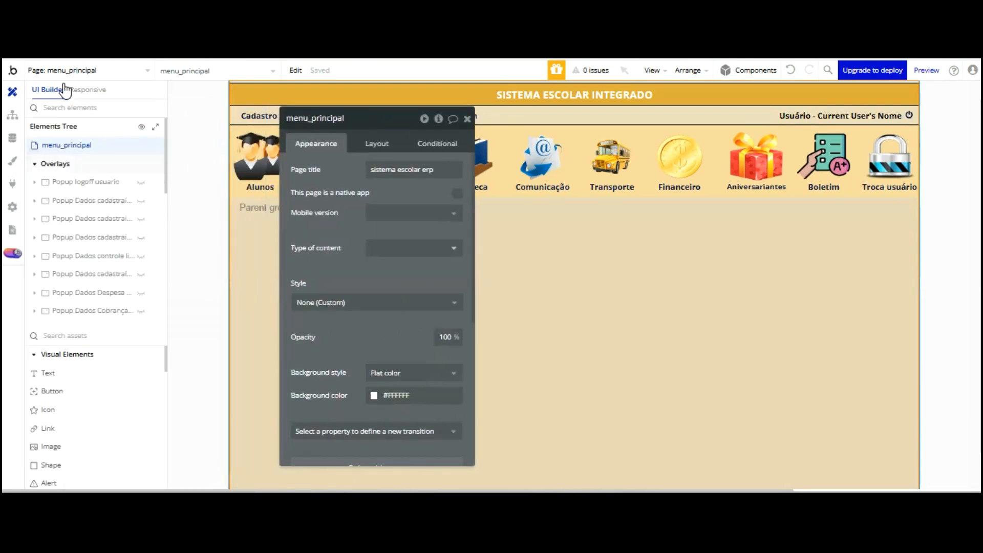
{"action": "right_click", "coordinate": [63, 90]}
{"action": "key", "text": "Escape"}
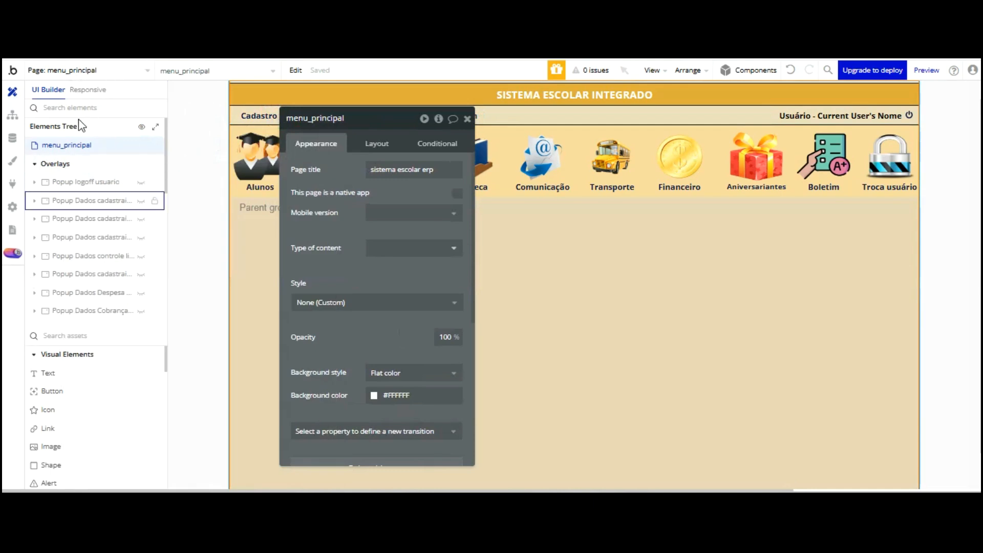
{"action": "right_click", "coordinate": [68, 239]}
{"action": "key", "text": "Escape"}
{"action": "right_click", "coordinate": [69, 69]}
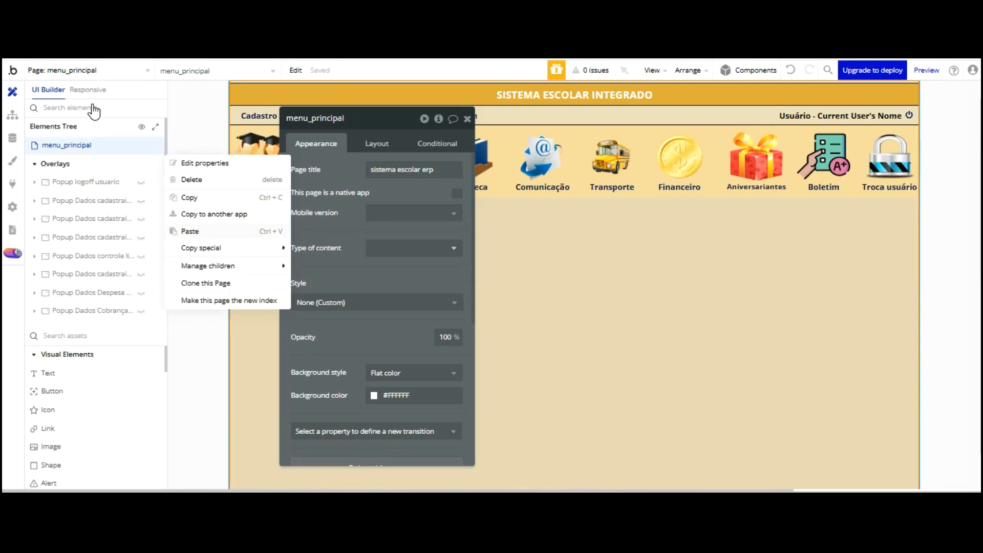
{"action": "key", "text": "ctrl+v"}
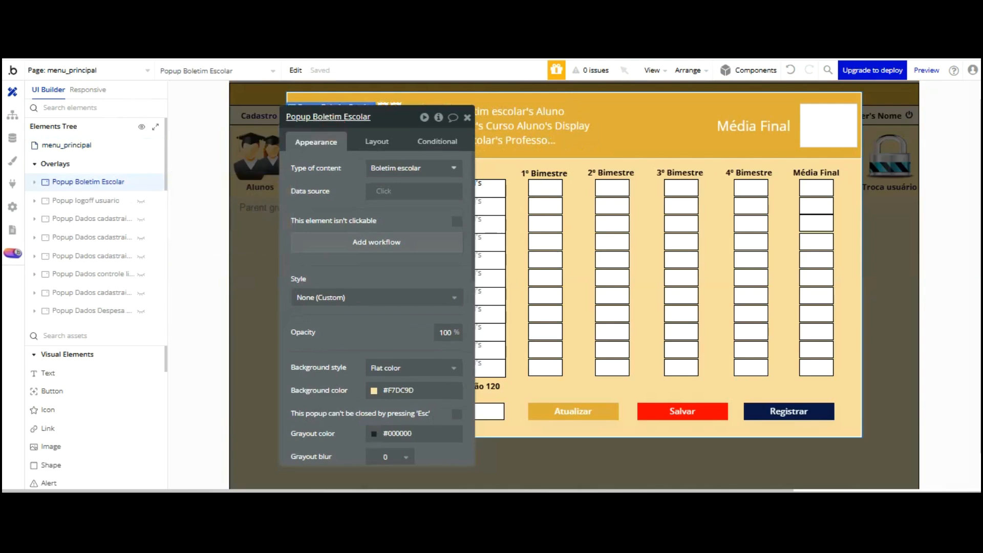
Rename the pasted popup to 'Popup Boletim Escolar - Menu principal'
{"action": "left_click", "coordinate": [370, 120]}
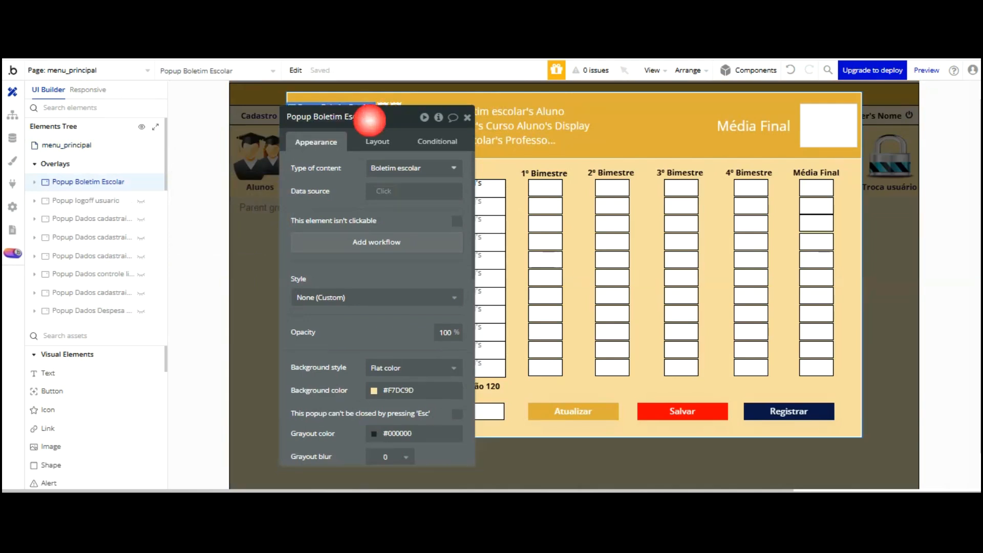
{"action": "type", "text": "-"}
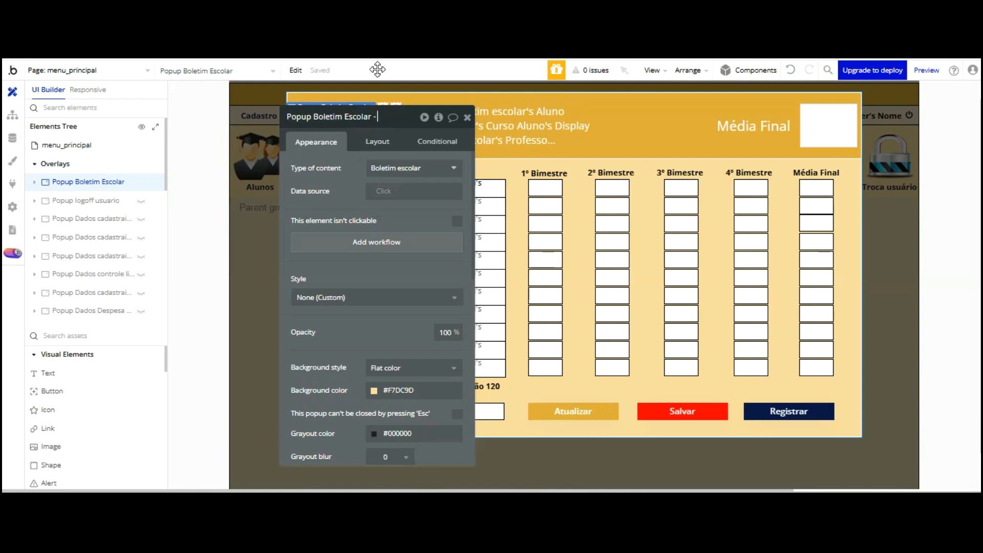
{"action": "type", "text": " Menu"}
{"action": "type", "text": " pr"}
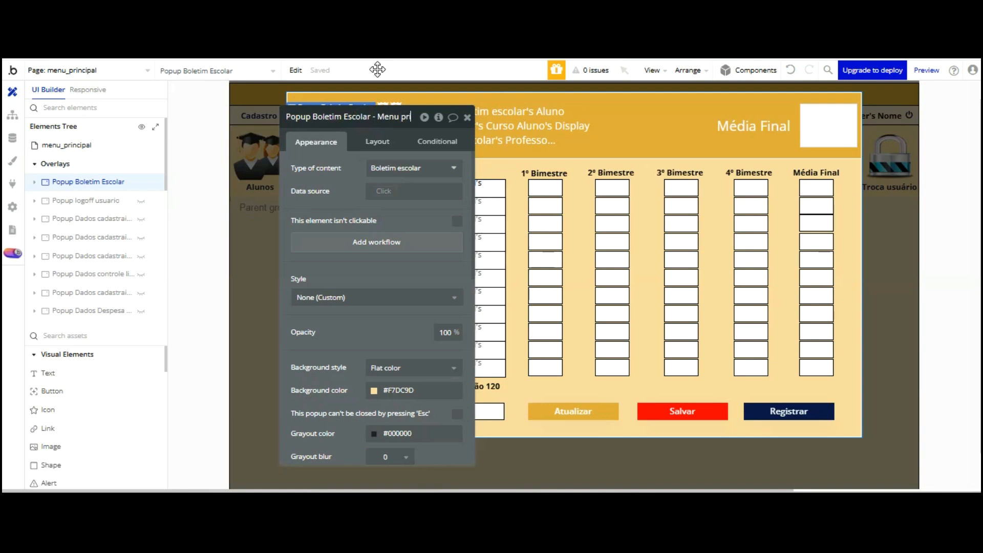
{"action": "type", "text": "incipal"}
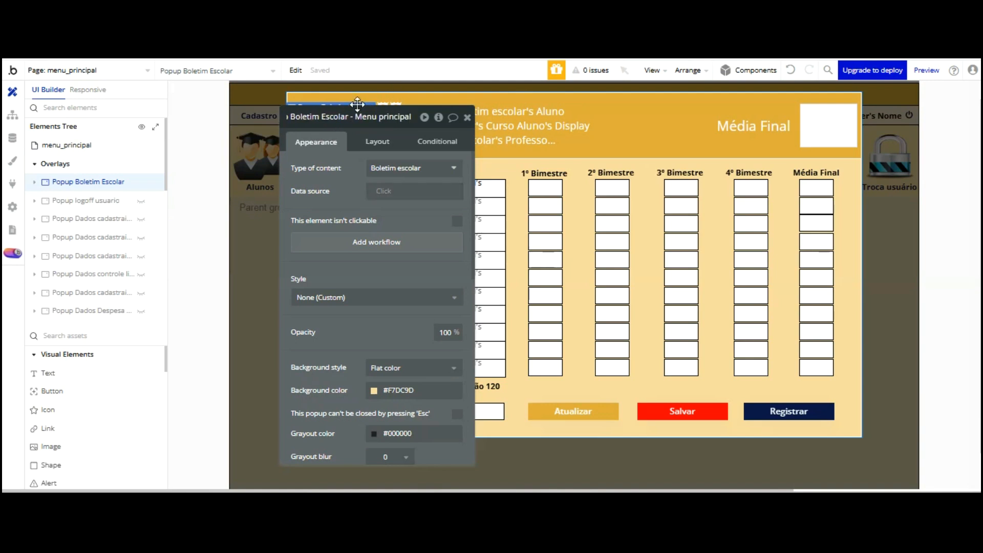
{"action": "left_click", "coordinate": [138, 70]}
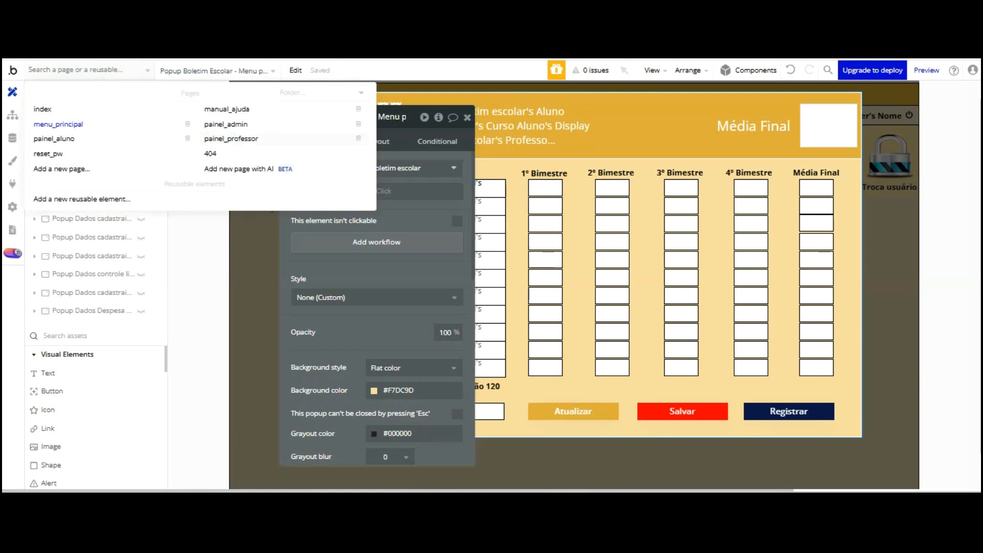
On painel_professor, rename the original popup to 'Popup Boletim Escolar - Painel Professor'
{"action": "left_click", "coordinate": [231, 138]}
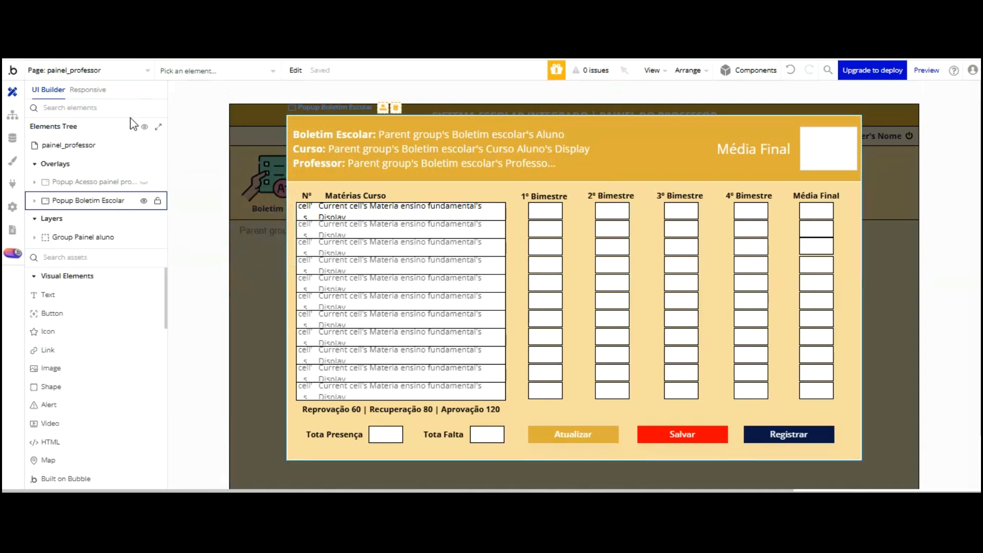
{"action": "double_click", "coordinate": [110, 201]}
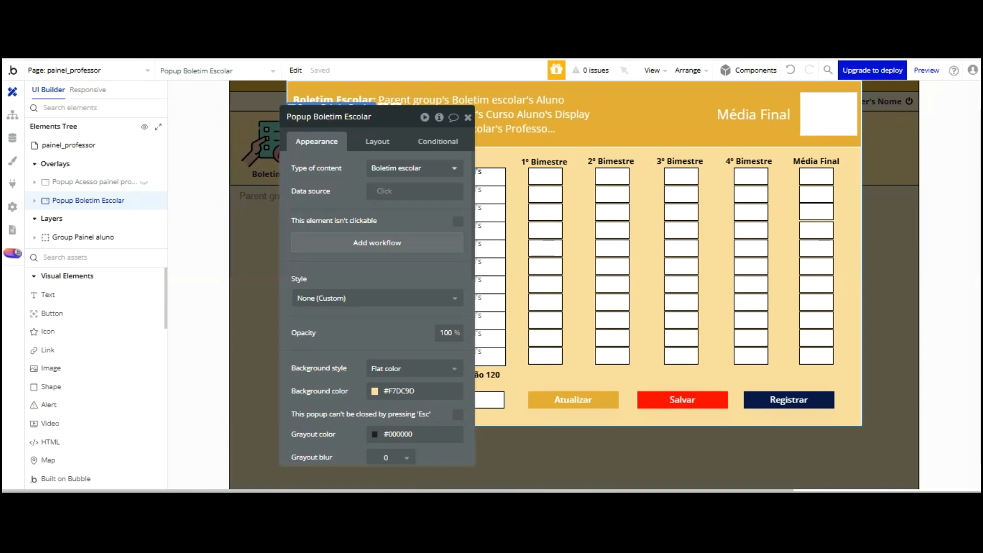
{"action": "type", "text": "Painel Professor"}
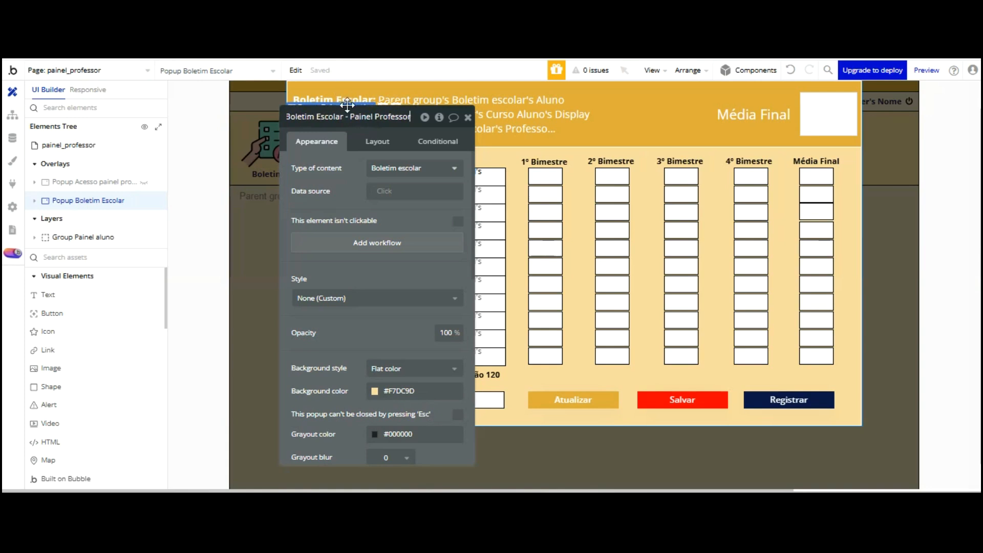
{"action": "key", "text": "Return"}
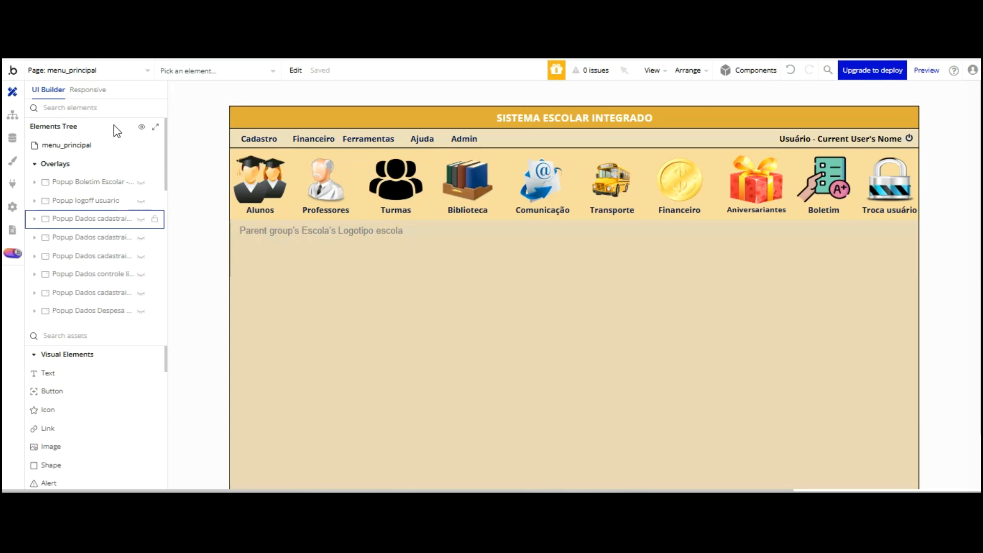
Select the first-row texts N°, Nome Aluno, Professor, Curso Aluno and Ano Letivo
{"action": "scroll", "coordinate": [121, 154], "scroll_direction": "down", "scroll_amount": 5}
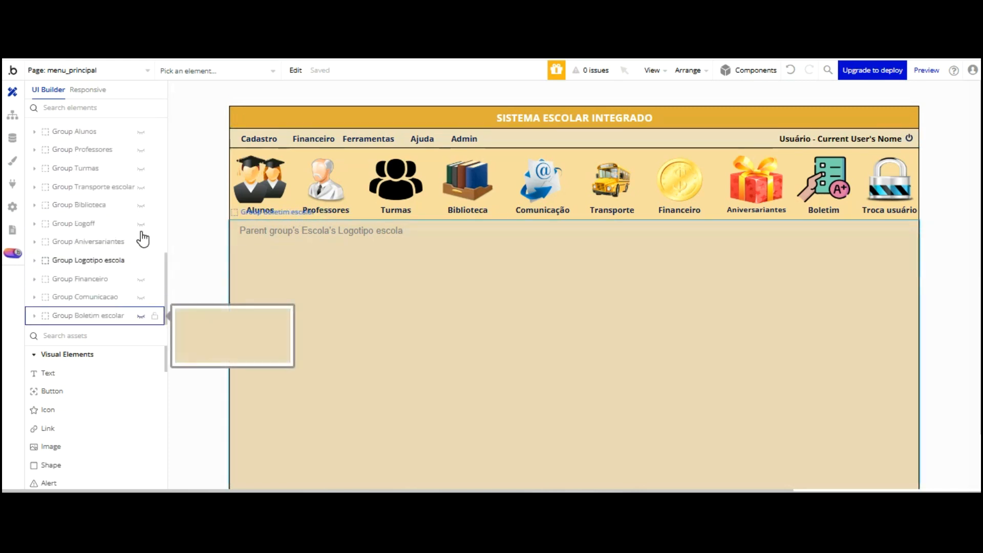
{"action": "left_click", "coordinate": [36, 315]}
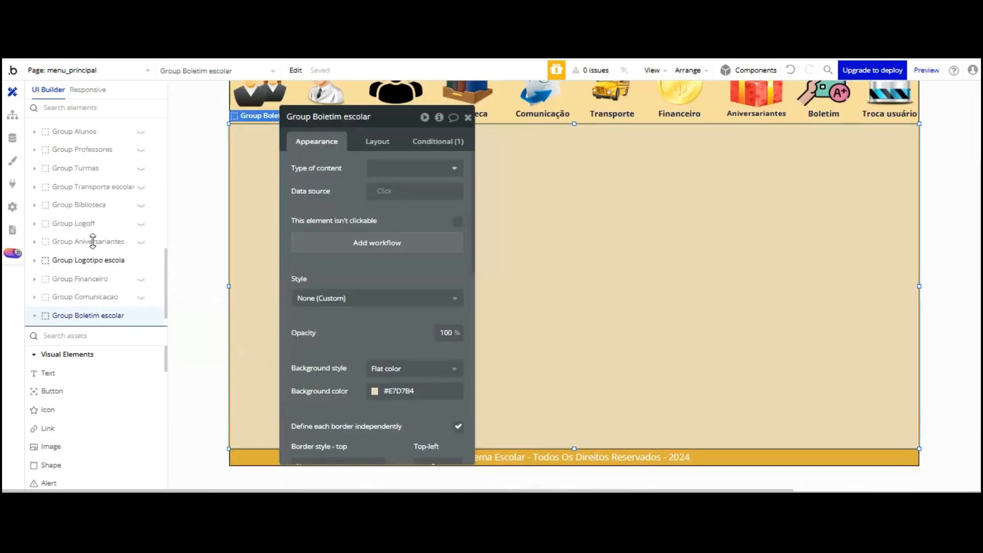
{"action": "scroll", "coordinate": [72, 229], "scroll_direction": "down", "scroll_amount": 1}
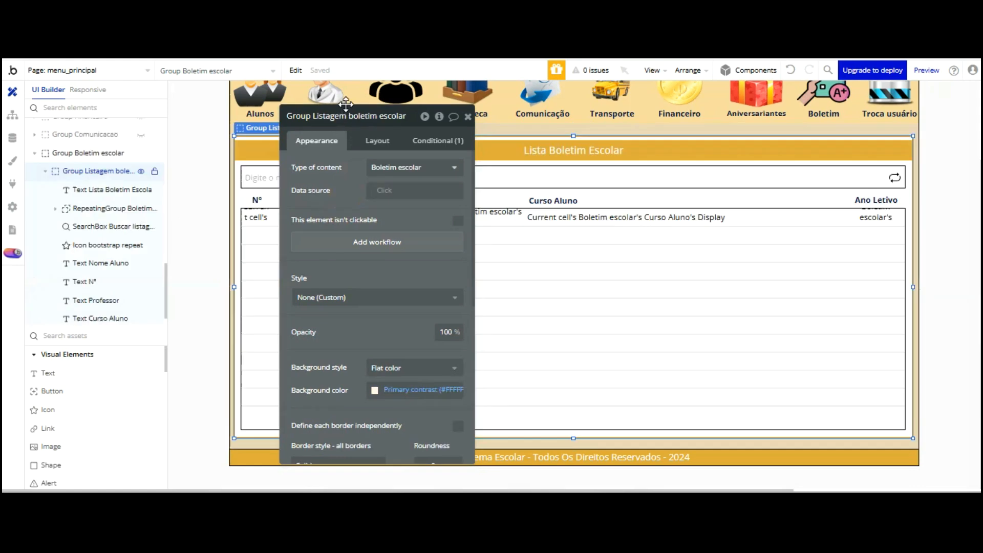
{"action": "left_click_drag", "start_coordinate": [358, 106], "coordinate": [81, 61]}
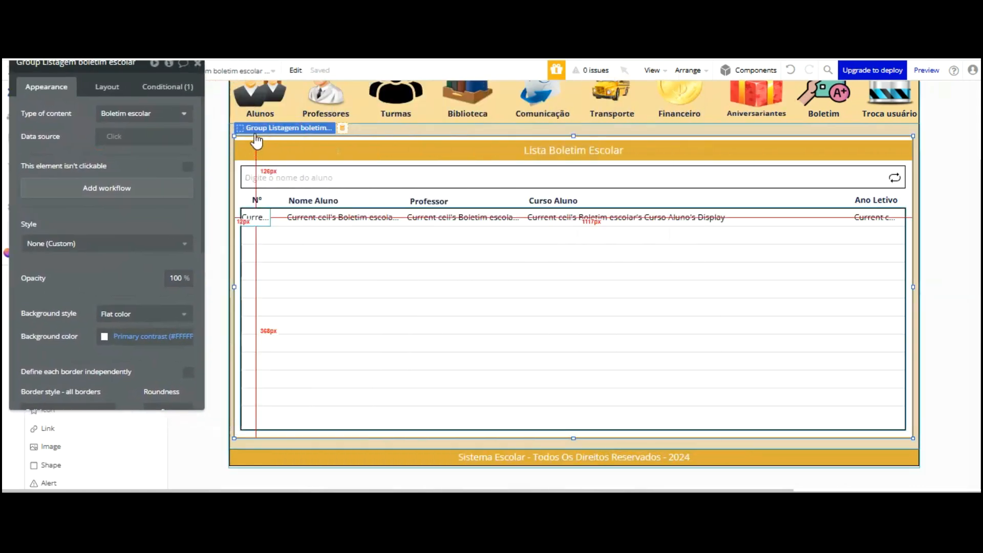
{"action": "left_click", "coordinate": [255, 217]}
{"action": "left_click", "coordinate": [338, 217], "text": "shift"}
{"action": "left_click", "coordinate": [461, 217], "text": "shift"}
{"action": "left_click", "coordinate": [572, 216], "text": "shift"}
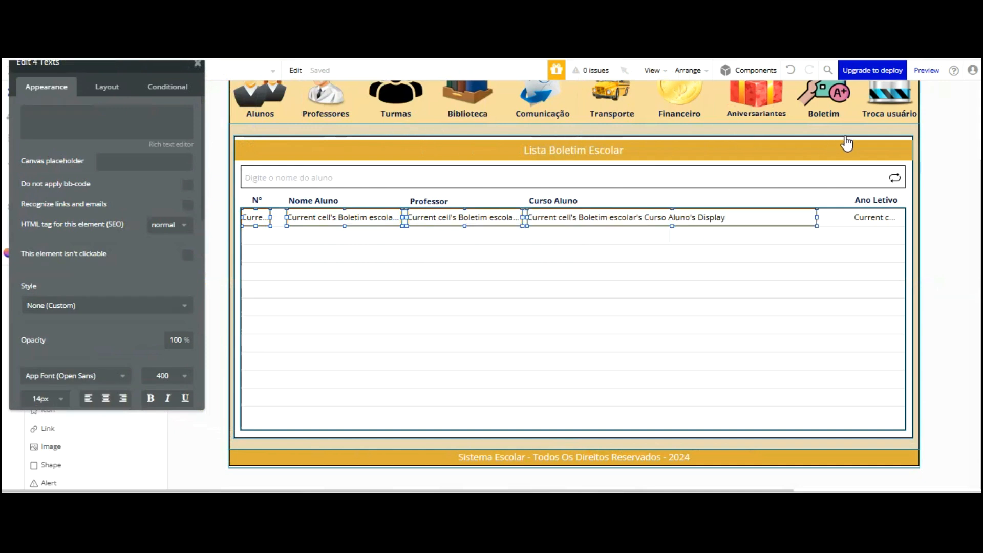
{"action": "left_click", "coordinate": [865, 217], "text": "shift"}
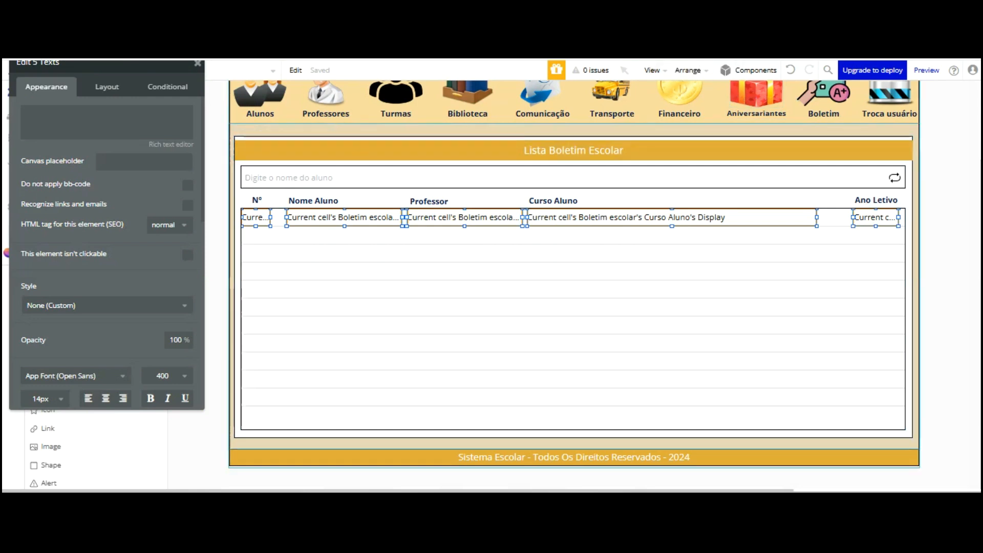
Align the five texts on their vertical centres and group them together
{"action": "left_click", "coordinate": [687, 70]}
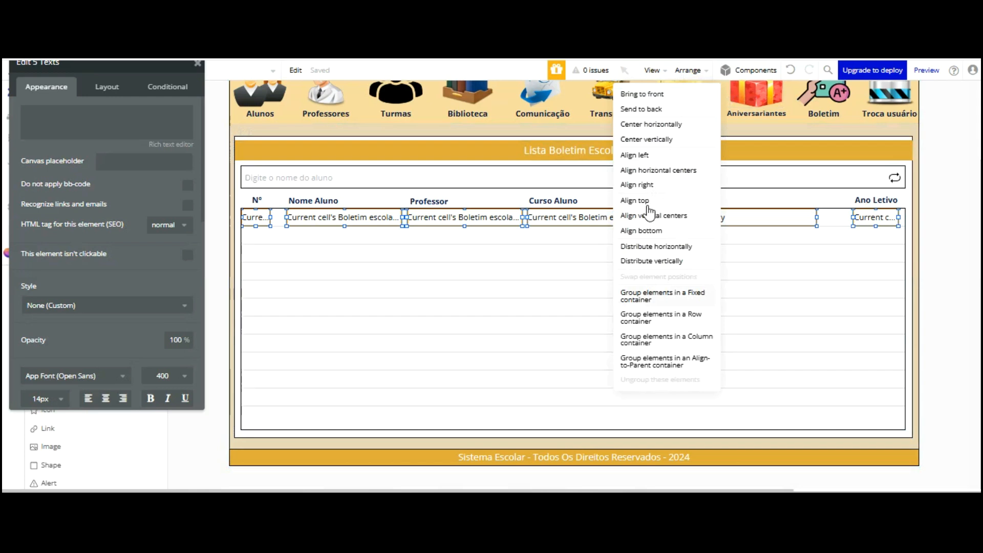
{"action": "left_click", "coordinate": [649, 216]}
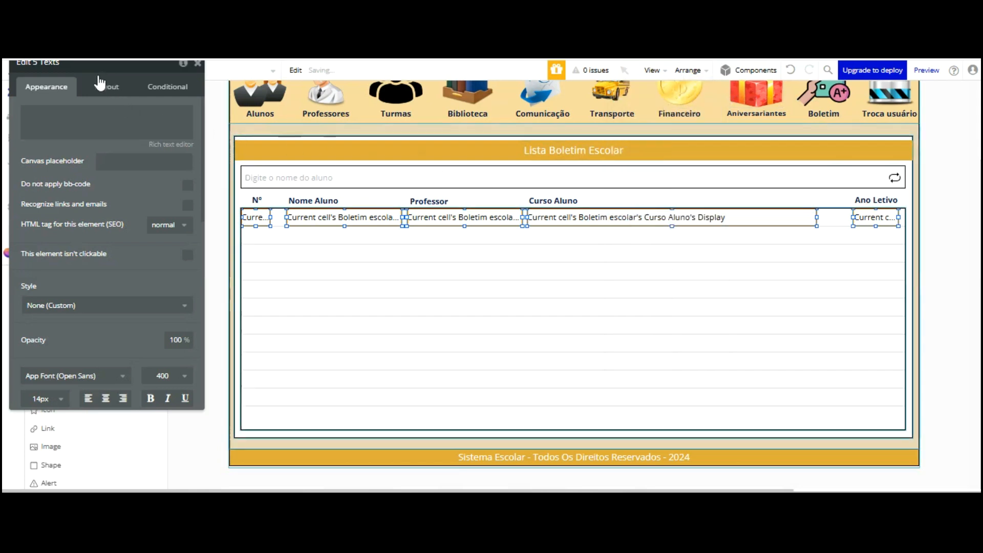
{"action": "key", "text": "ctrl+g"}
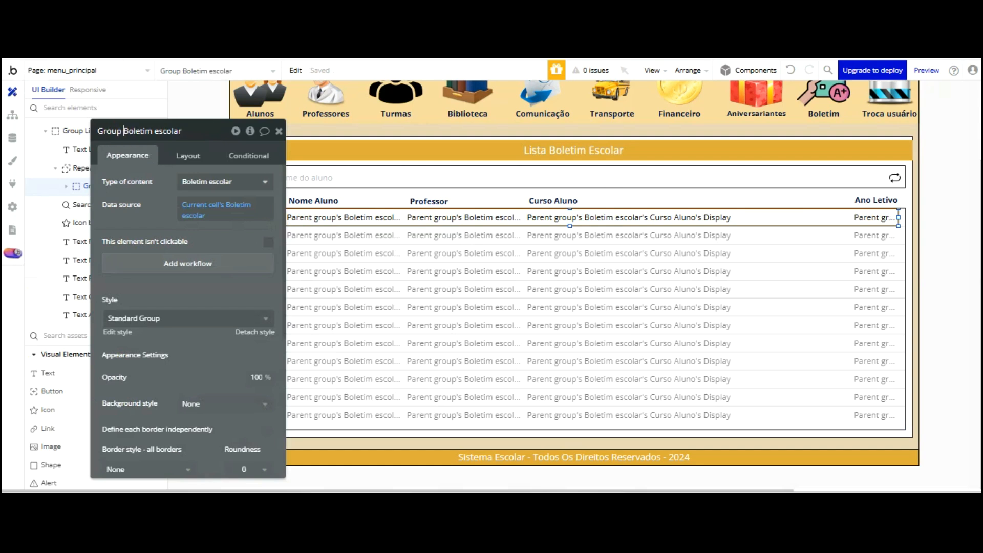
Rename the row group to include 'Listagem' and end with '- Menu principal'
{"action": "type", "text": "Listagem"}
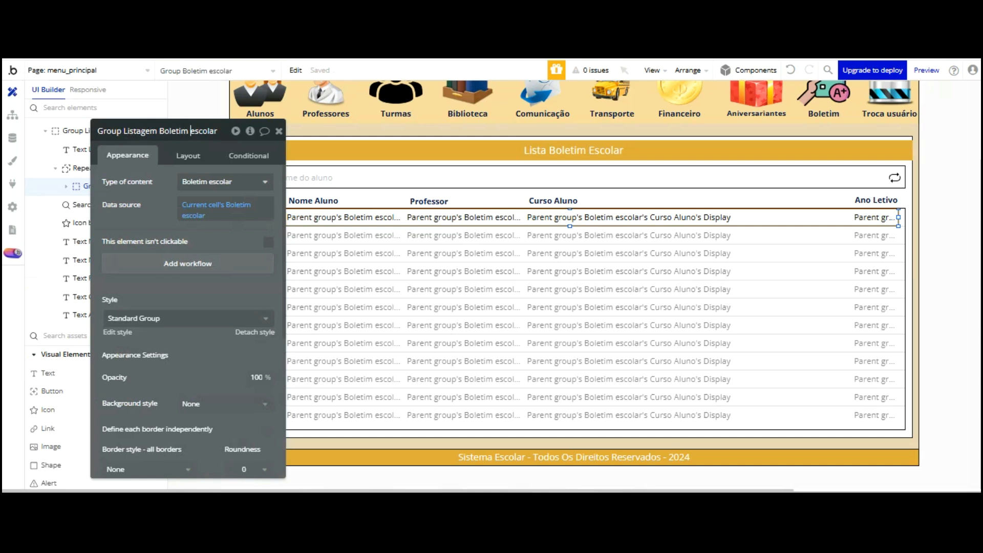
{"action": "key", "text": "End"}
{"action": "type", "text": "- Menu Princi"}
{"action": "key", "text": "BackSpace"}
{"action": "key", "text": "BackSpace"}
{"action": "key", "text": "BackSpace"}
{"action": "key", "text": "BackSpace"}
{"action": "key", "text": "BackSpace"}
{"action": "key", "text": "BackSpace"}
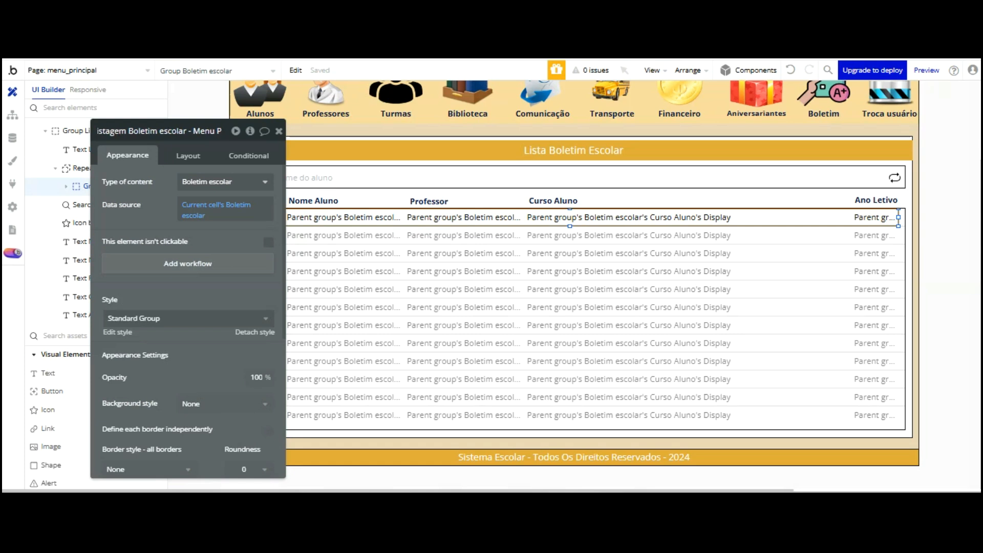
{"action": "type", "text": "principal"}
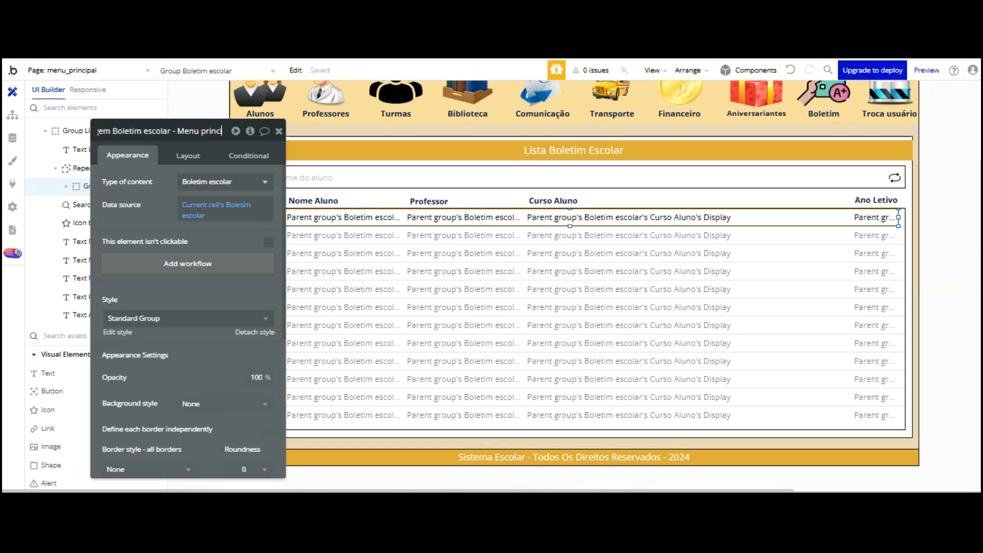
{"action": "key", "text": "Return"}
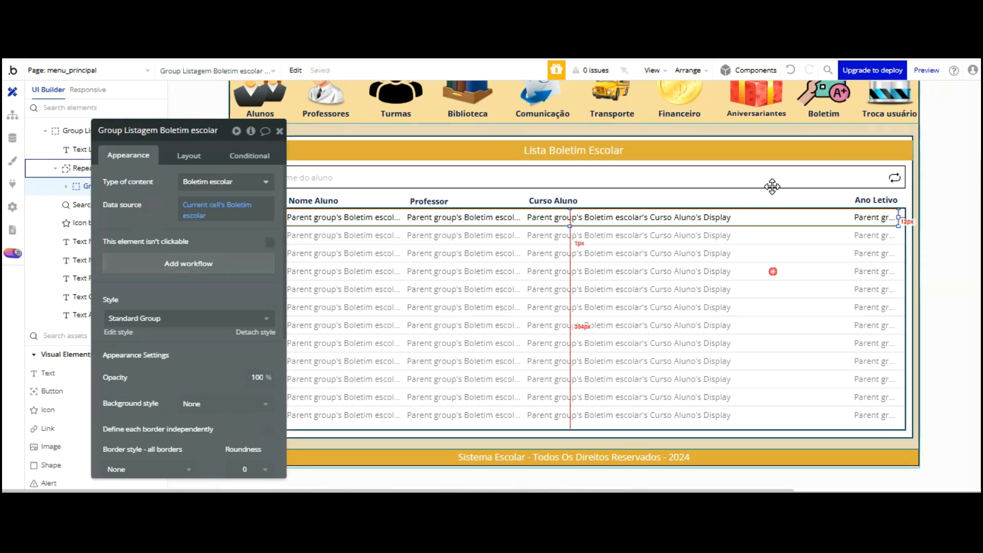
Set the Boletim escolar row group's width to 1156 px and open its conditionals
{"action": "left_click", "coordinate": [767, 204]}
{"action": "left_click", "coordinate": [188, 154]}
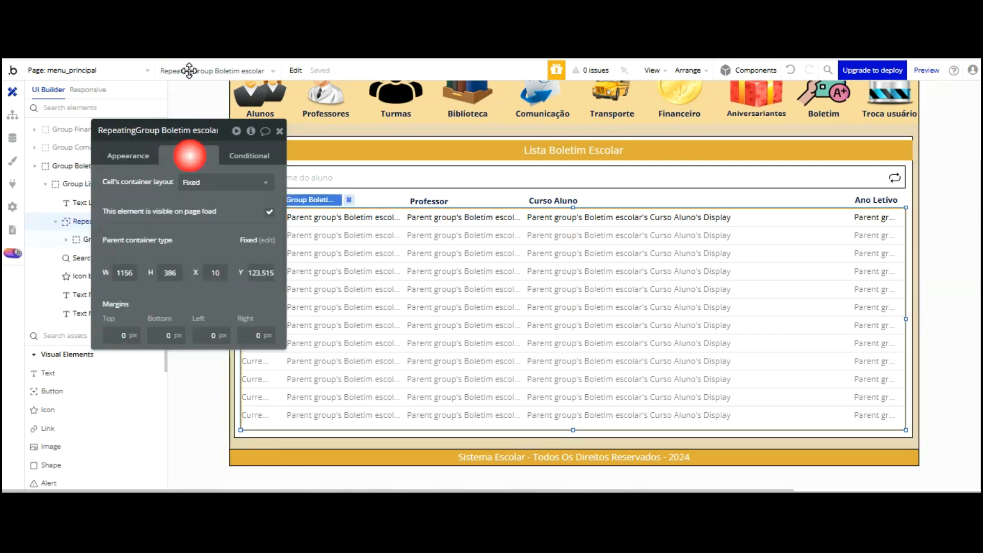
{"action": "left_click", "coordinate": [758, 134]}
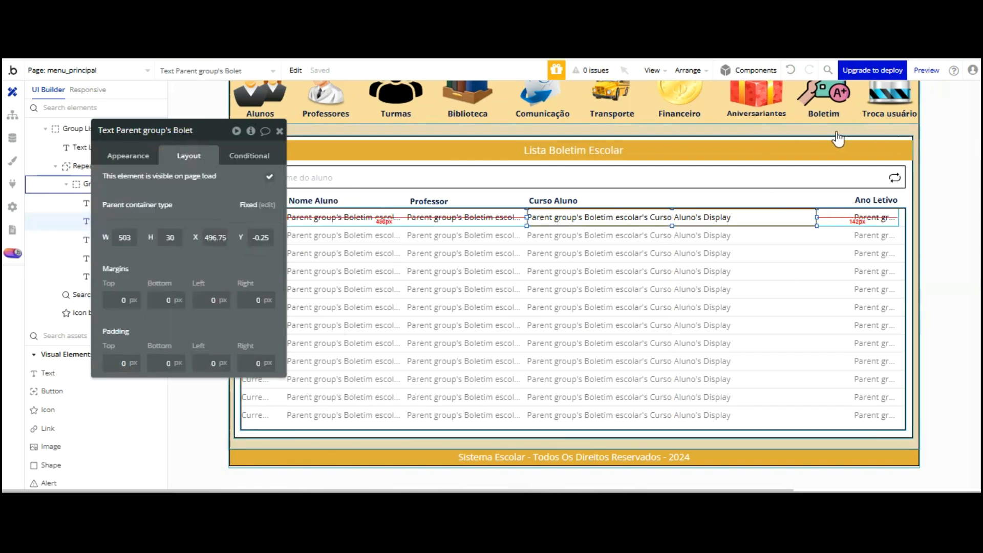
{"action": "left_click", "coordinate": [835, 215]}
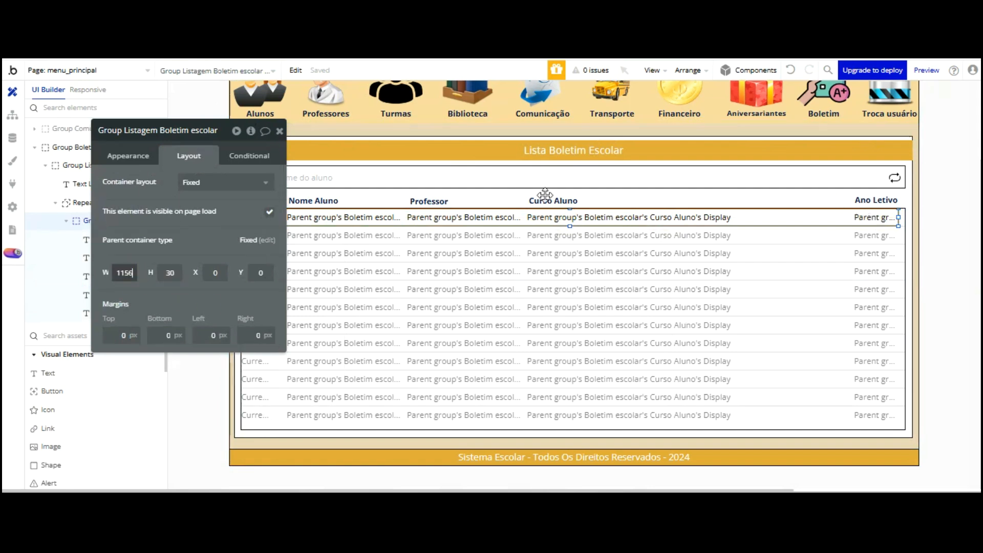
{"action": "key", "text": "Return"}
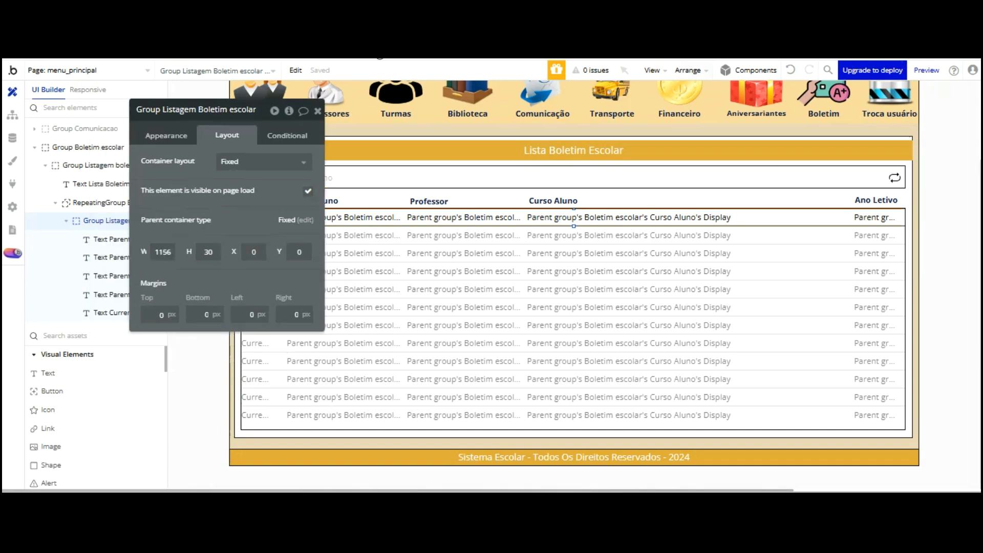
{"action": "left_click", "coordinate": [287, 135]}
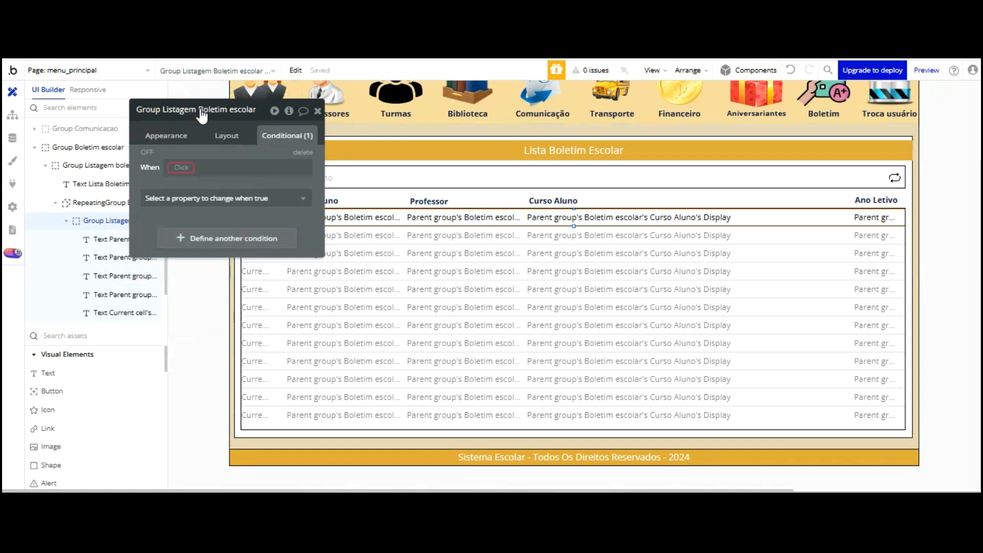
Add a row group condition 'This Group is hovered'
{"action": "left_click", "coordinate": [199, 162]}
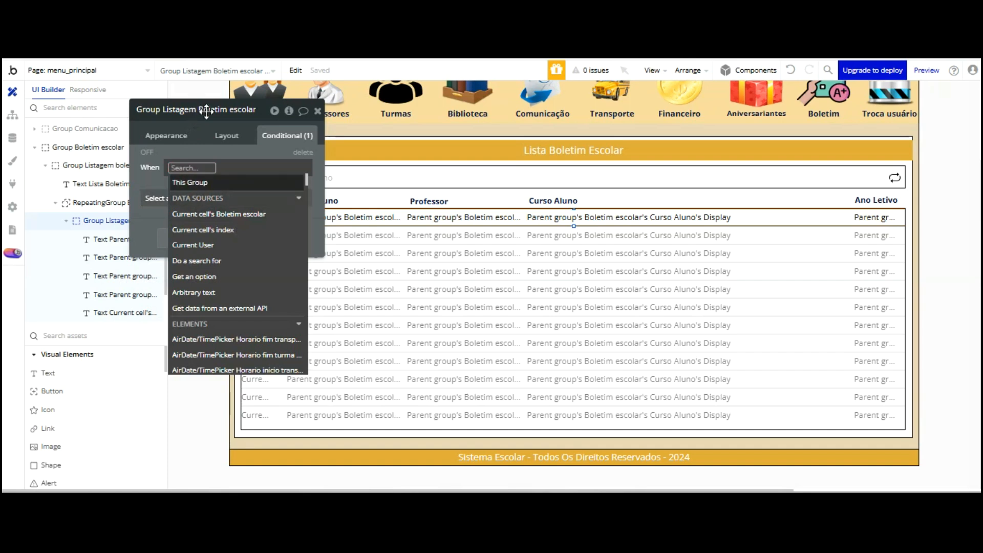
{"action": "left_click", "coordinate": [205, 183]}
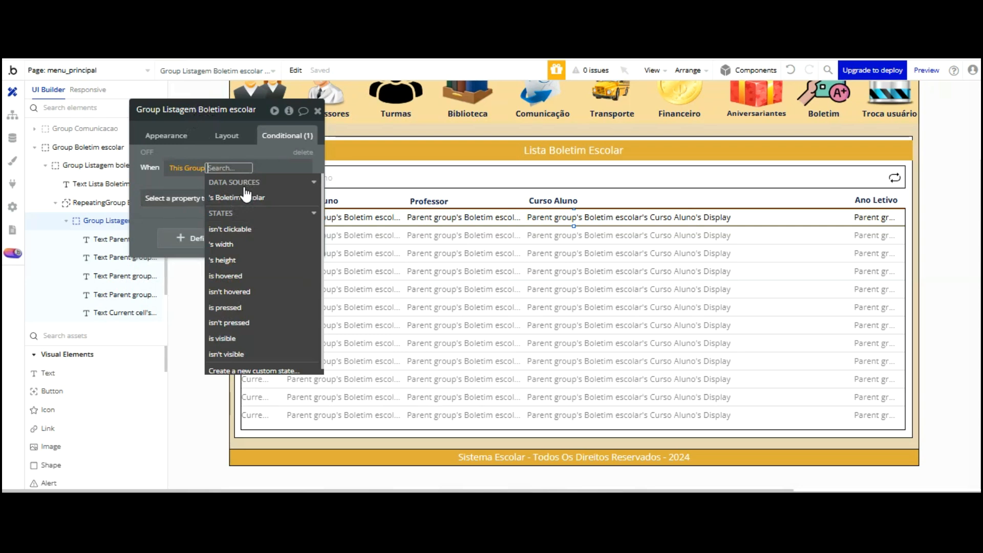
{"action": "left_click", "coordinate": [225, 276]}
{"action": "left_click", "coordinate": [213, 171]}
Make the hover rule set a Flat color background of #A19D9D
{"action": "left_click", "coordinate": [187, 110]}
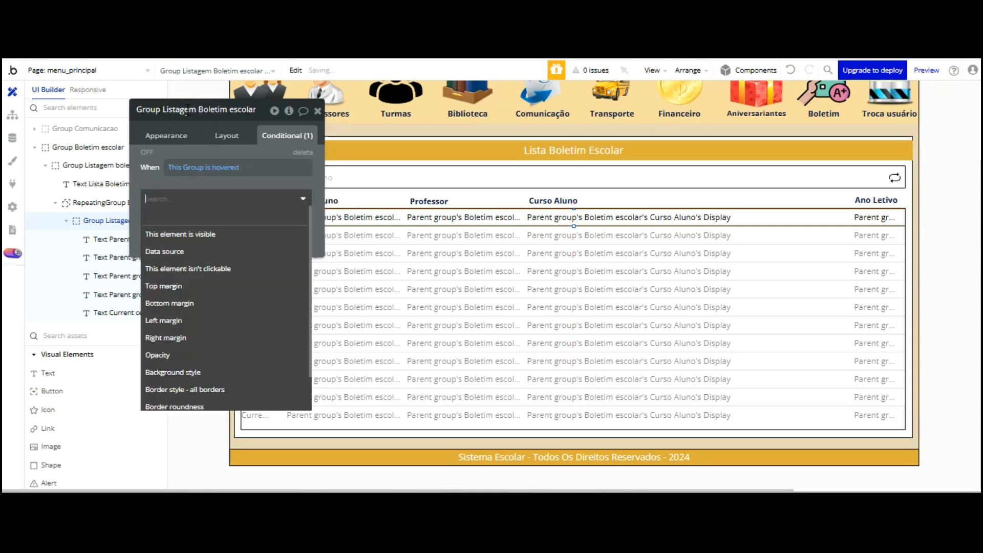
{"action": "scroll", "coordinate": [198, 228], "scroll_direction": "down", "scroll_amount": 2}
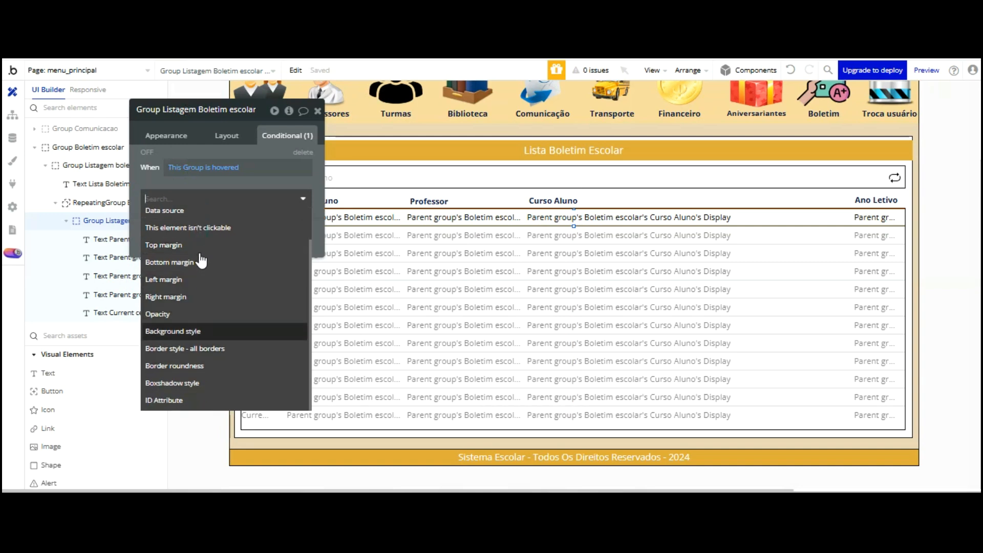
{"action": "key", "text": "Return"}
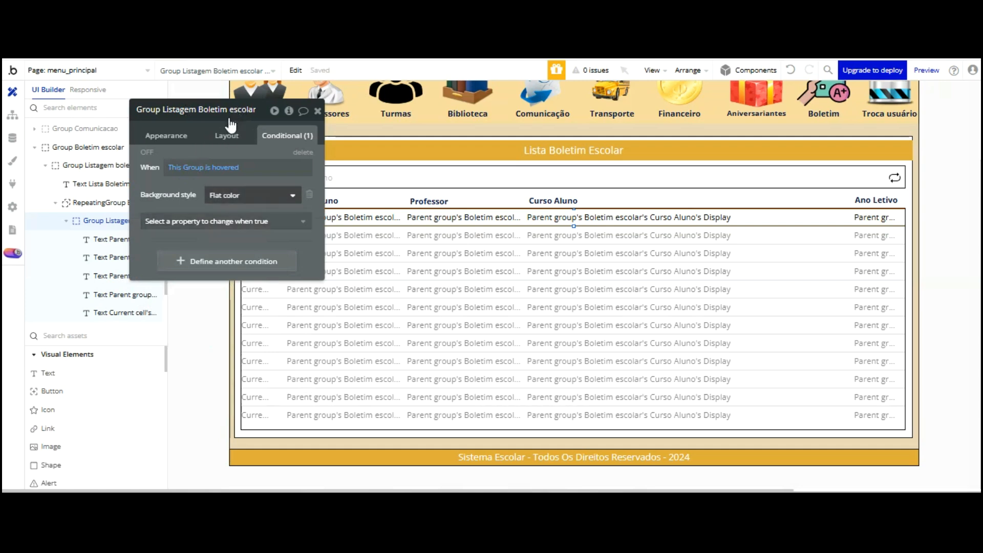
{"action": "left_click", "coordinate": [222, 218]}
{"action": "key", "text": "Down"}
{"action": "key", "text": "Down"}
{"action": "key", "text": "Down"}
{"action": "key", "text": "Down"}
{"action": "key", "text": "Down"}
{"action": "key", "text": "Down"}
{"action": "key", "text": "Down"}
{"action": "key", "text": "Down"}
{"action": "key", "text": "Down"}
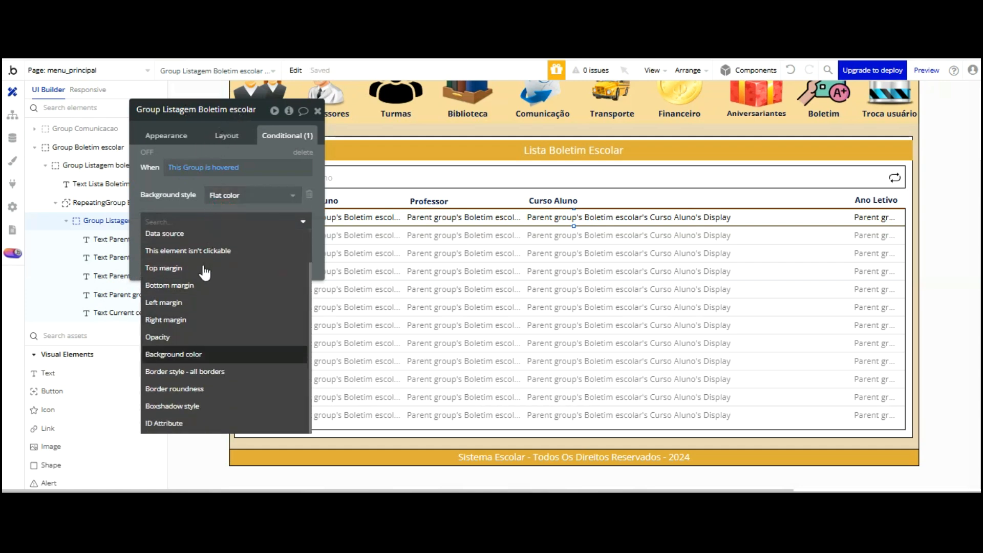
{"action": "key", "text": "Return"}
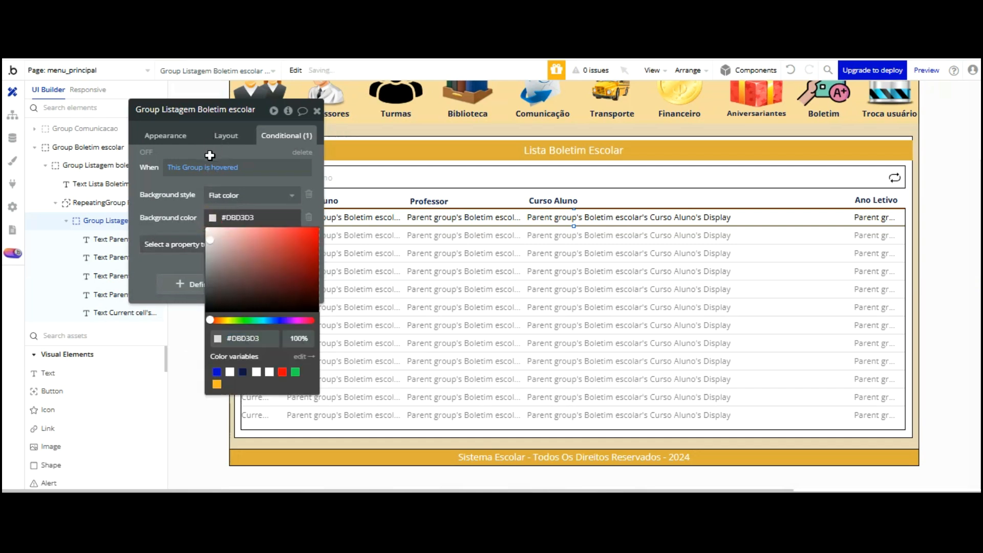
{"action": "left_click_drag", "start_coordinate": [210, 243], "coordinate": [208, 258]}
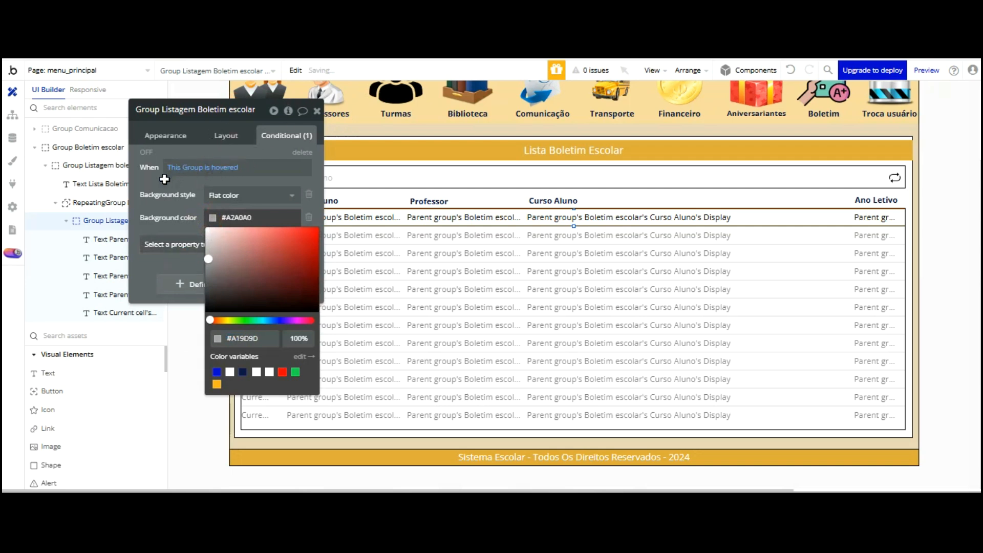
{"action": "left_click", "coordinate": [183, 182]}
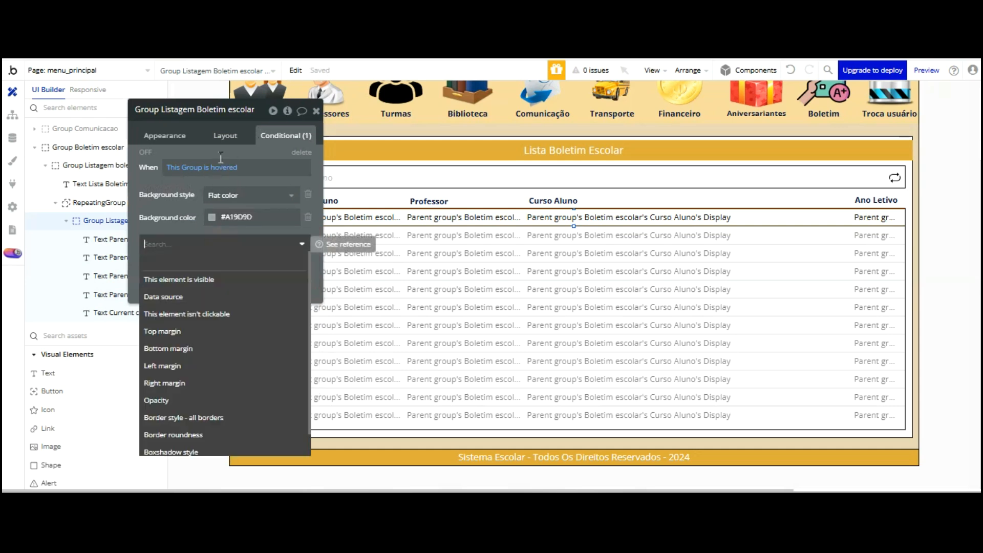
{"action": "scroll", "coordinate": [205, 365], "scroll_direction": "down", "scroll_amount": 1}
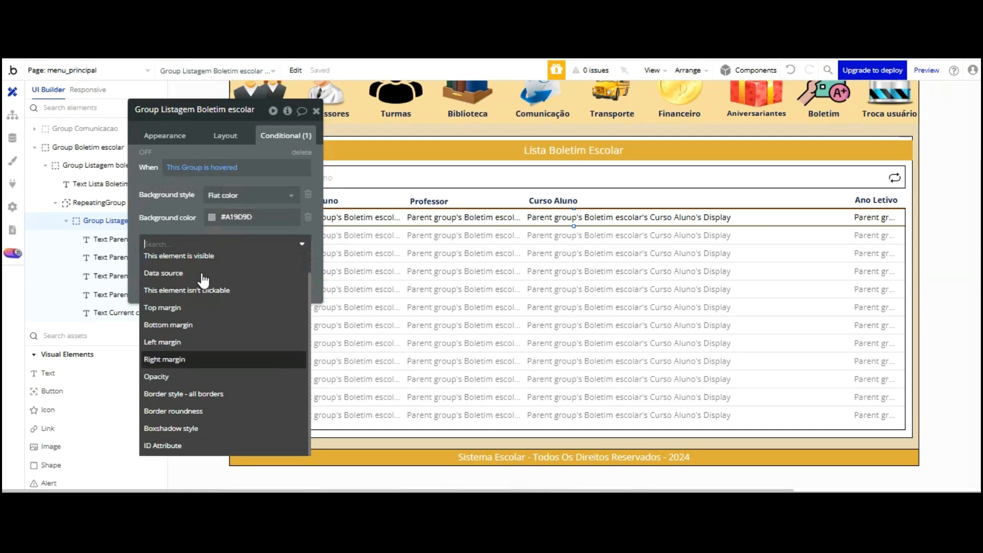
{"action": "scroll", "coordinate": [204, 289], "scroll_direction": "up", "scroll_amount": 1}
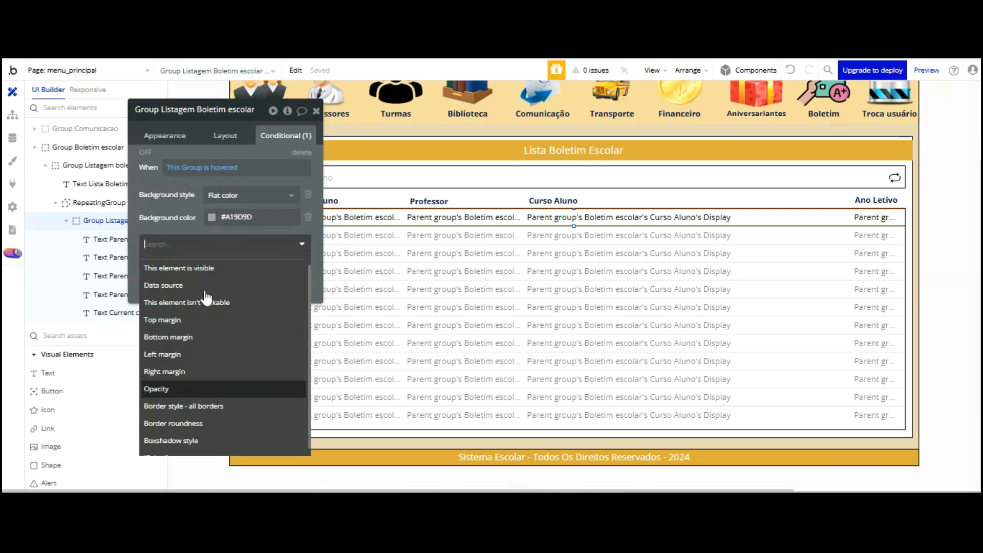
{"action": "left_click", "coordinate": [186, 143]}
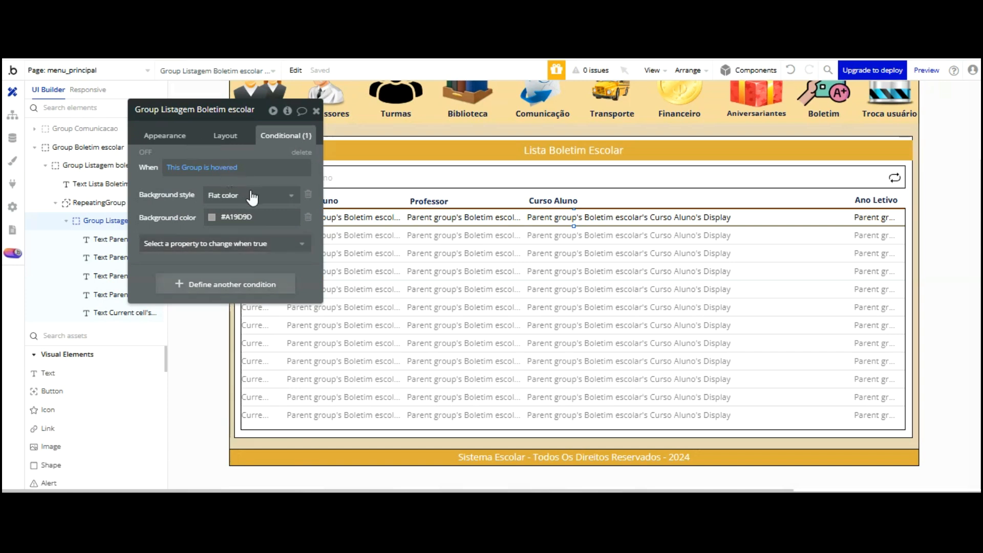
Remove the extra empty condition and switch to the app preview
{"action": "left_click", "coordinate": [251, 283]}
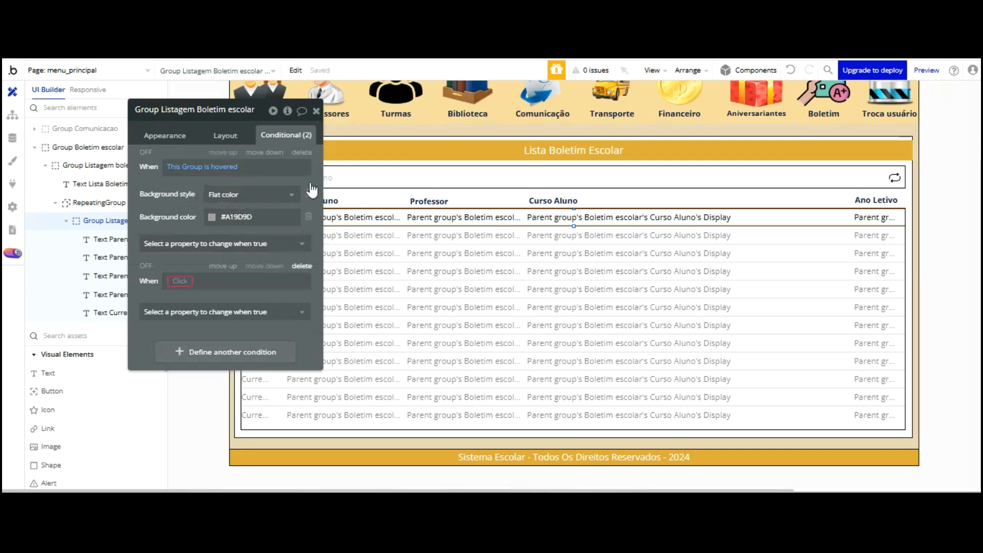
{"action": "left_click", "coordinate": [301, 266]}
{"action": "left_click", "coordinate": [227, 243]}
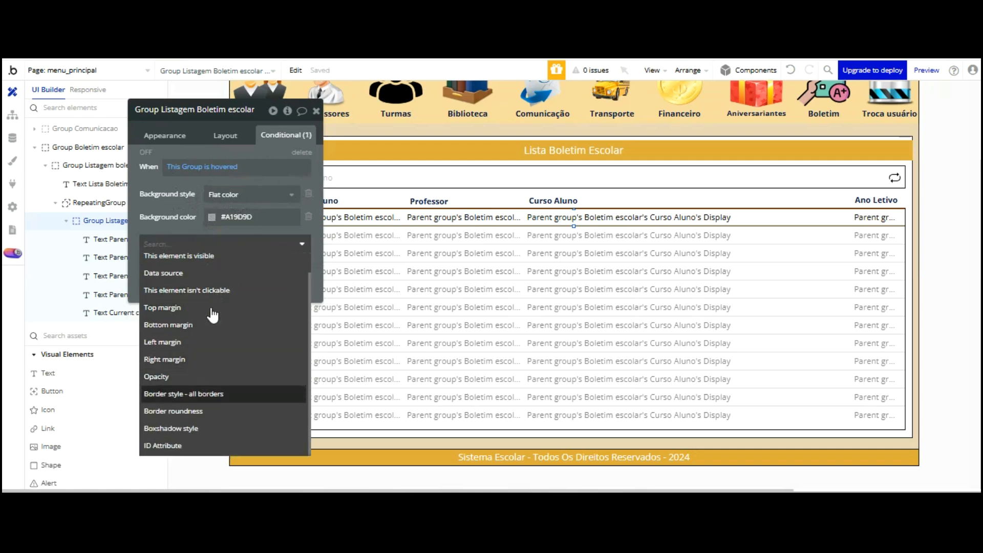
{"action": "left_click", "coordinate": [193, 143]}
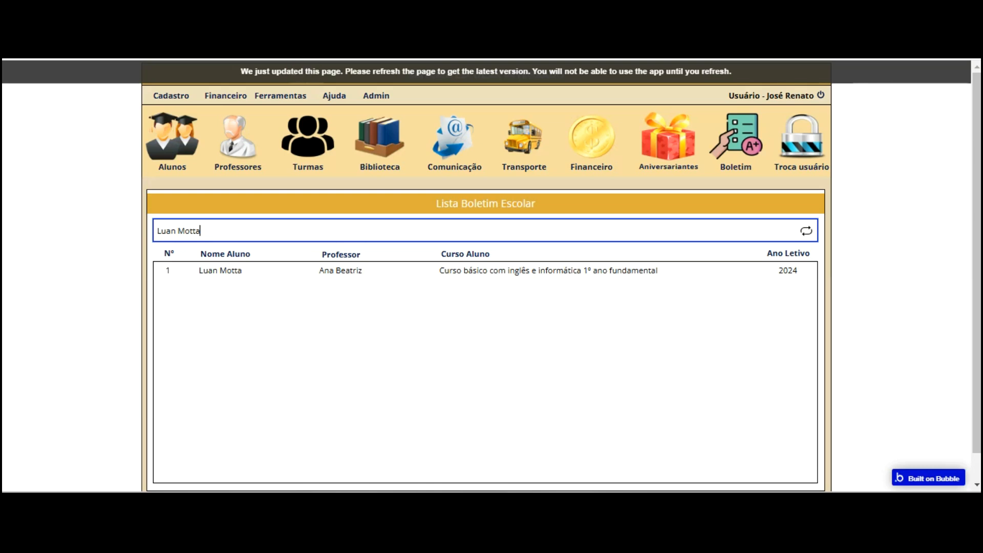
{"action": "left_click", "coordinate": [311, 71]}
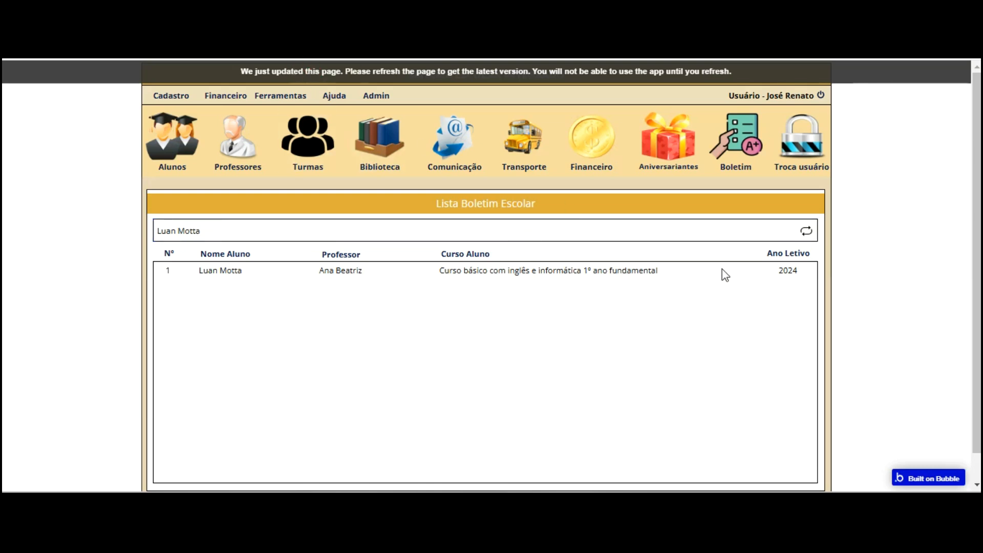
Reload the preview, search 'lu' to show one report row, then return to the editor
{"action": "key", "text": "F5"}
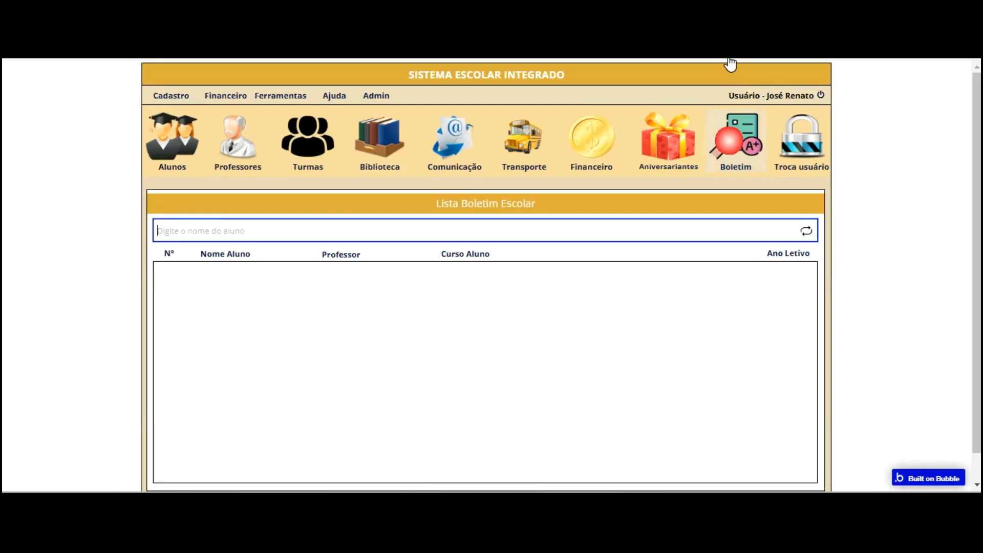
{"action": "left_click", "coordinate": [275, 234]}
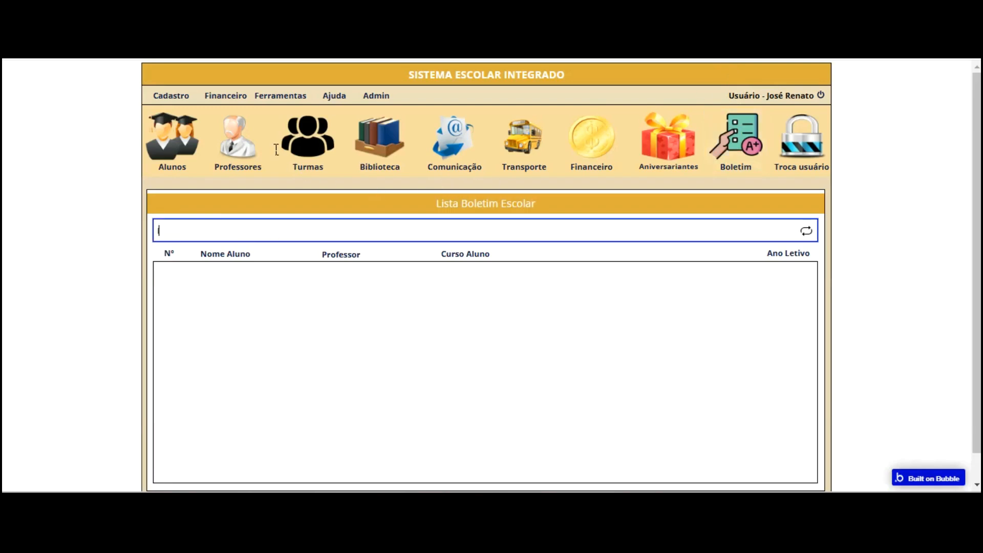
{"action": "type", "text": "lu"}
{"action": "key", "text": "Return"}
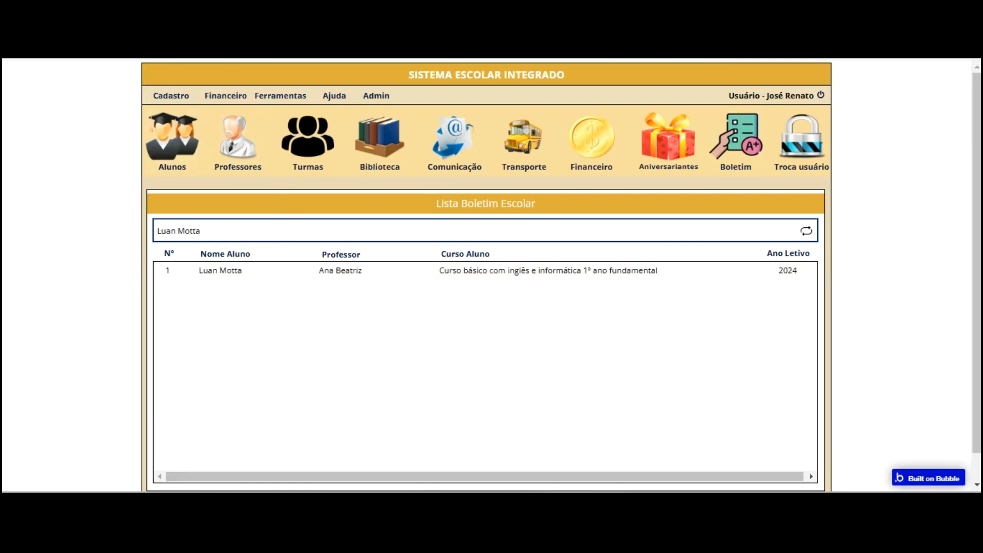
{"action": "key", "text": "ctrl+Tab"}
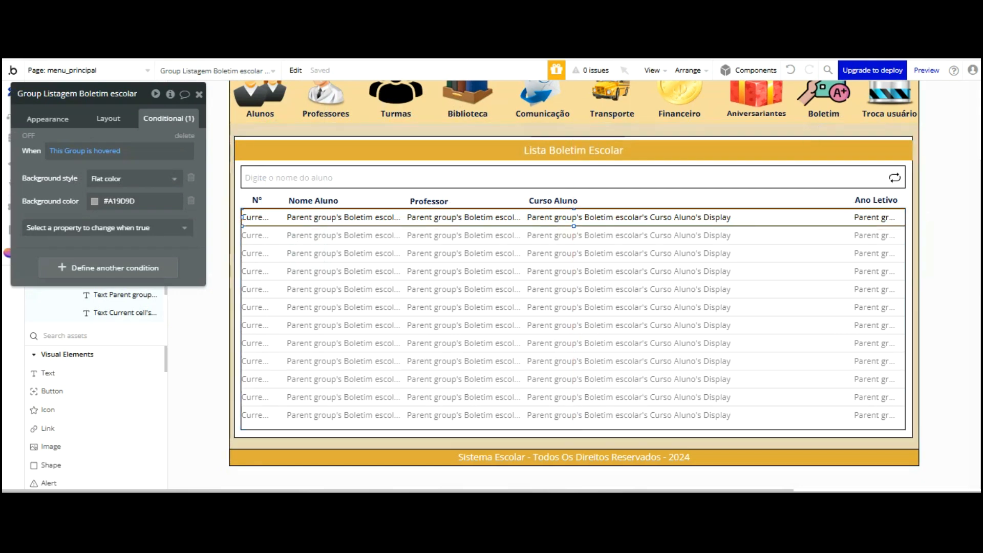
Narrow the Boletim escolar row group to 1150 px wide
{"action": "left_click", "coordinate": [48, 118]}
{"action": "left_click", "coordinate": [108, 119]}
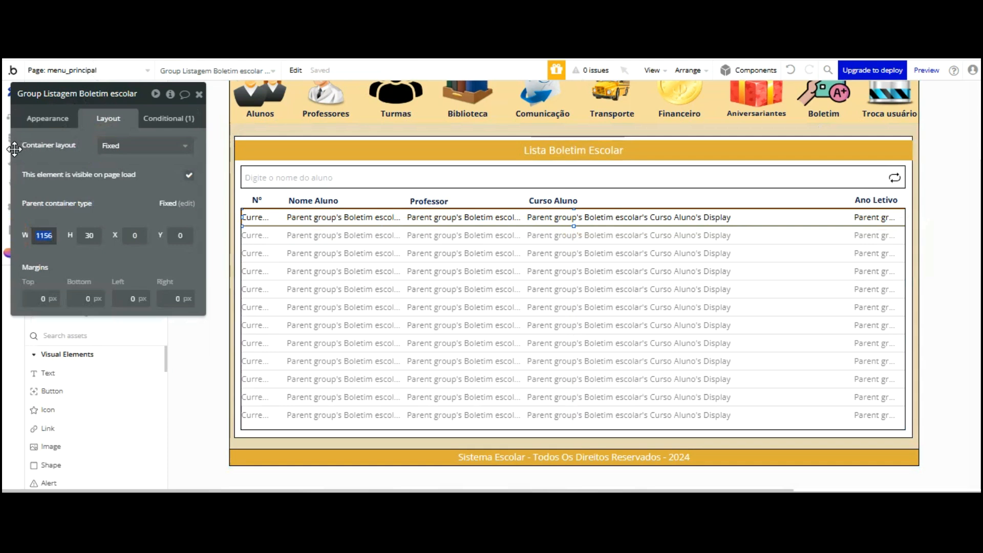
{"action": "key", "text": "Return"}
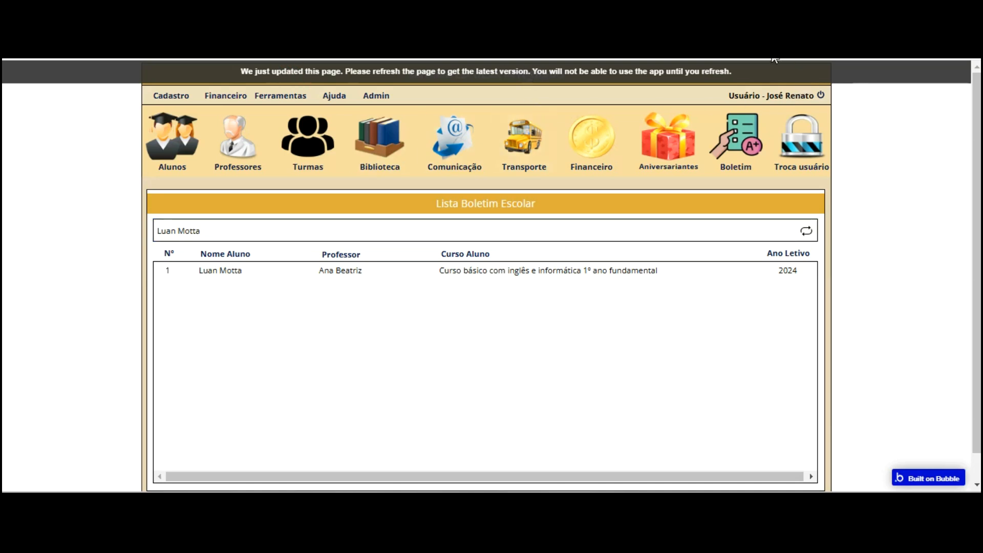
Reload the preview and search 'lu' to recheck the report row's grey hover
{"action": "left_click", "coordinate": [748, 61]}
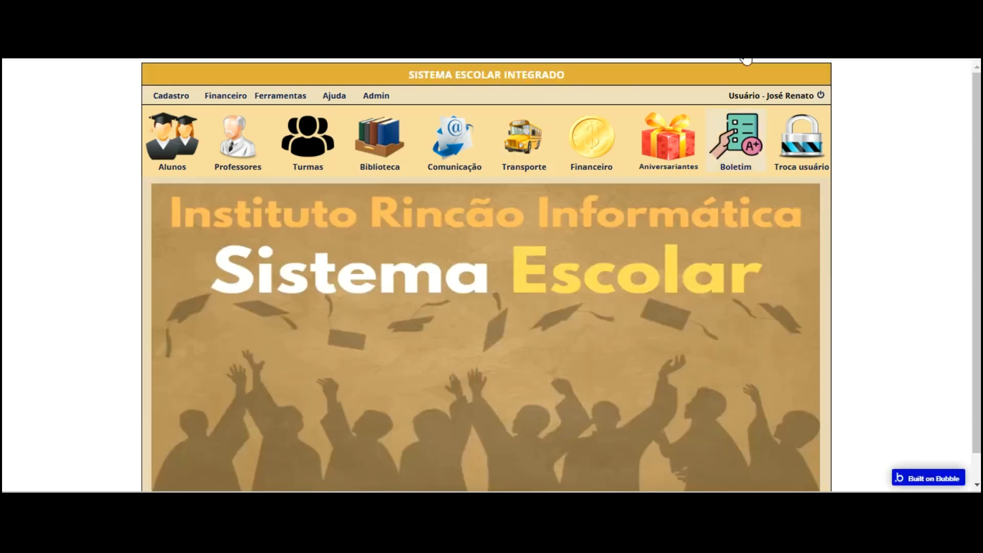
{"action": "left_click", "coordinate": [210, 230]}
{"action": "type", "text": "lu"}
{"action": "left_click", "coordinate": [204, 253]}
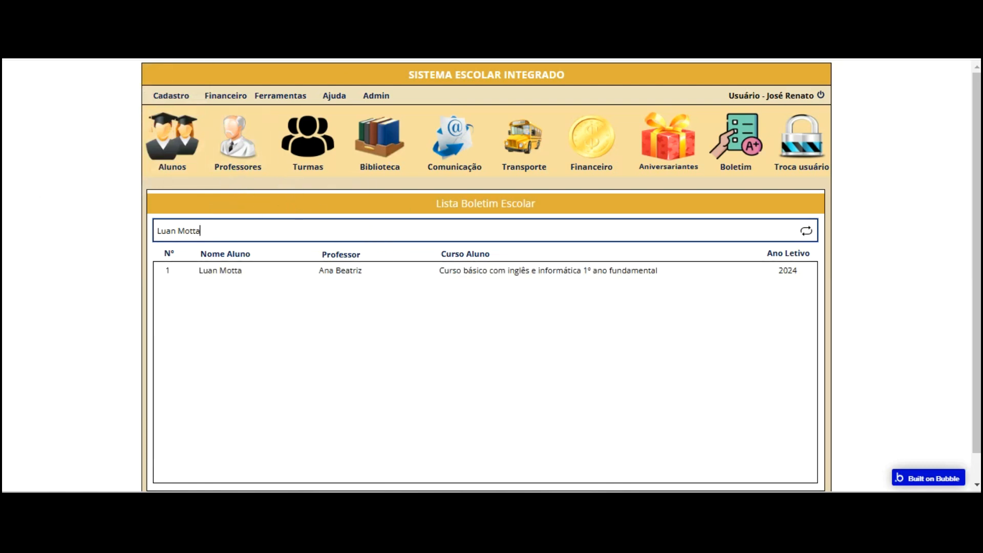
{"action": "key", "text": "ctrl+Tab"}
{"action": "left_click", "coordinate": [767, 215]}
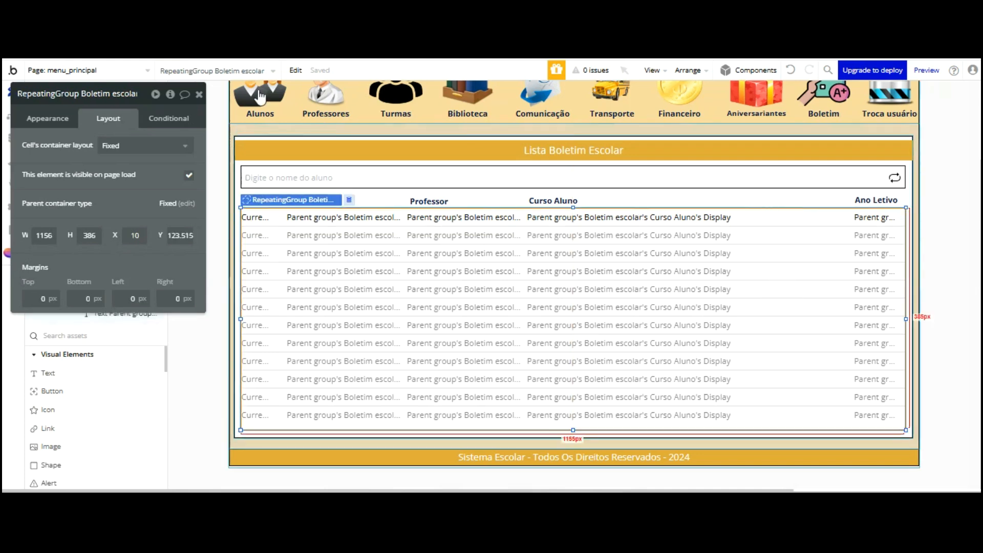
Make the repeating group's data source search ignore empty constraints
{"action": "left_click", "coordinate": [54, 118]}
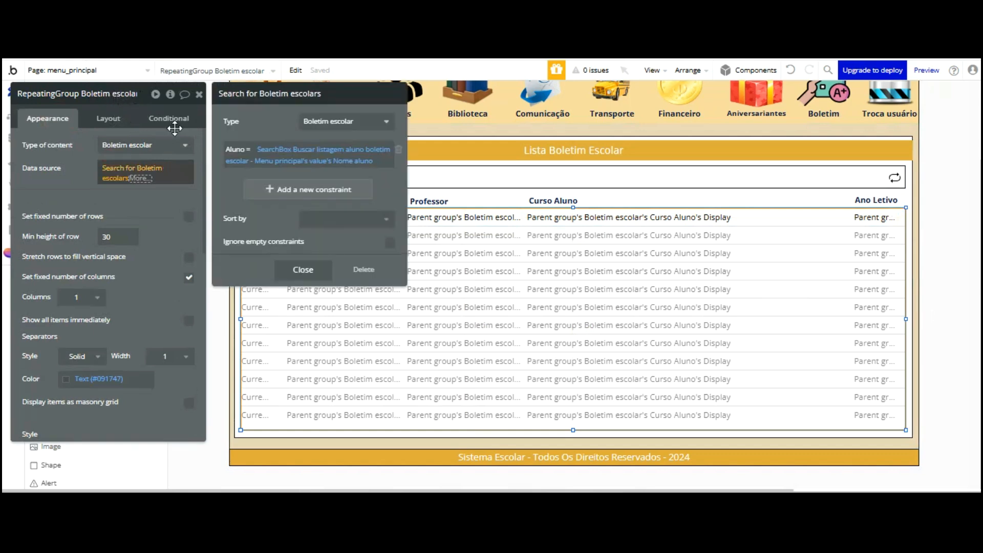
{"action": "left_click", "coordinate": [391, 243]}
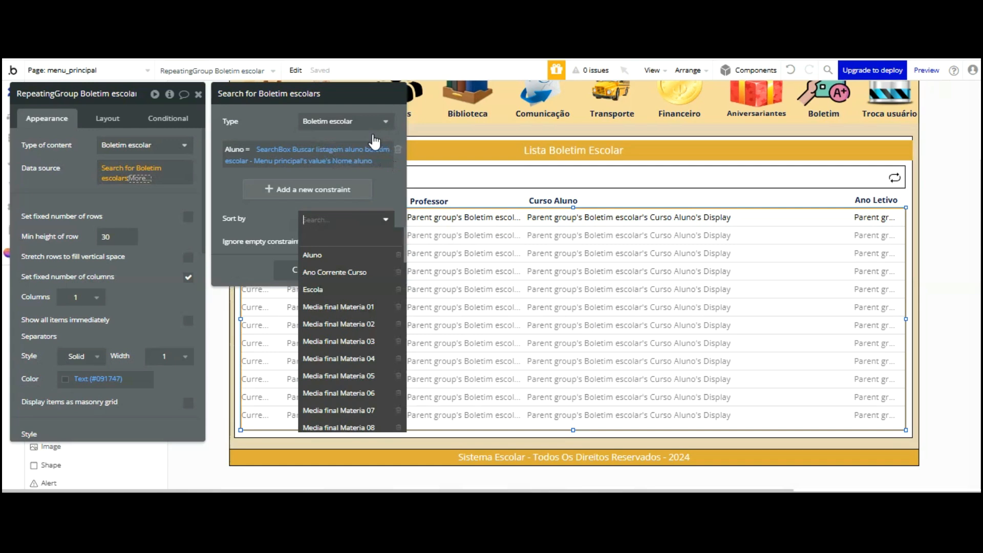
{"action": "left_click", "coordinate": [263, 219]}
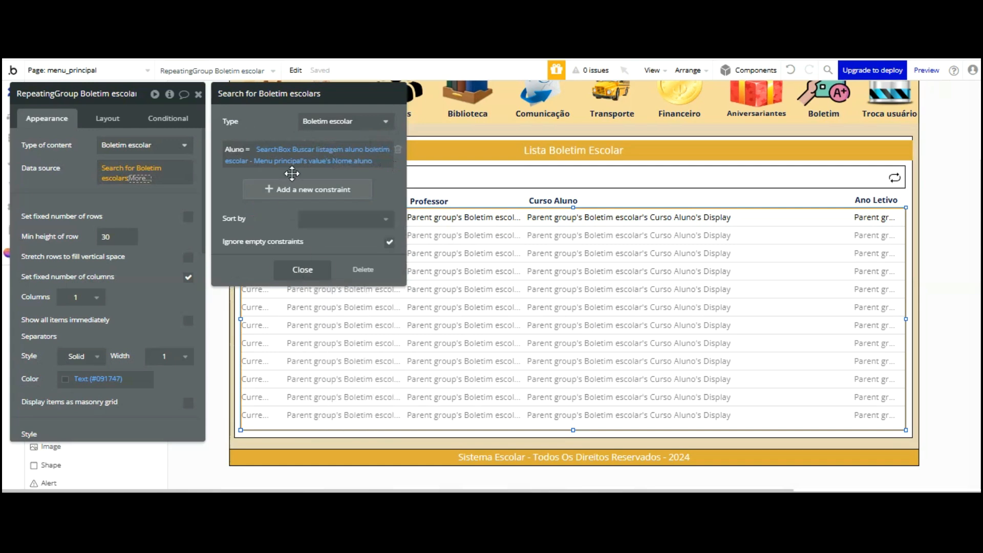
{"action": "left_click", "coordinate": [291, 264]}
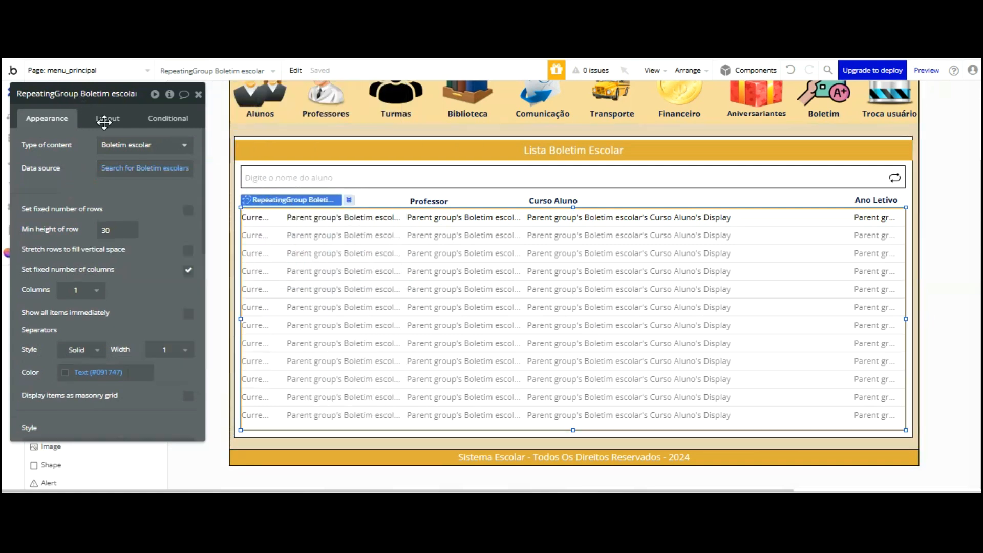
Create a click workflow for Group Listagem Boletim escolar
{"action": "left_click_drag", "start_coordinate": [154, 153], "coordinate": [289, 167]}
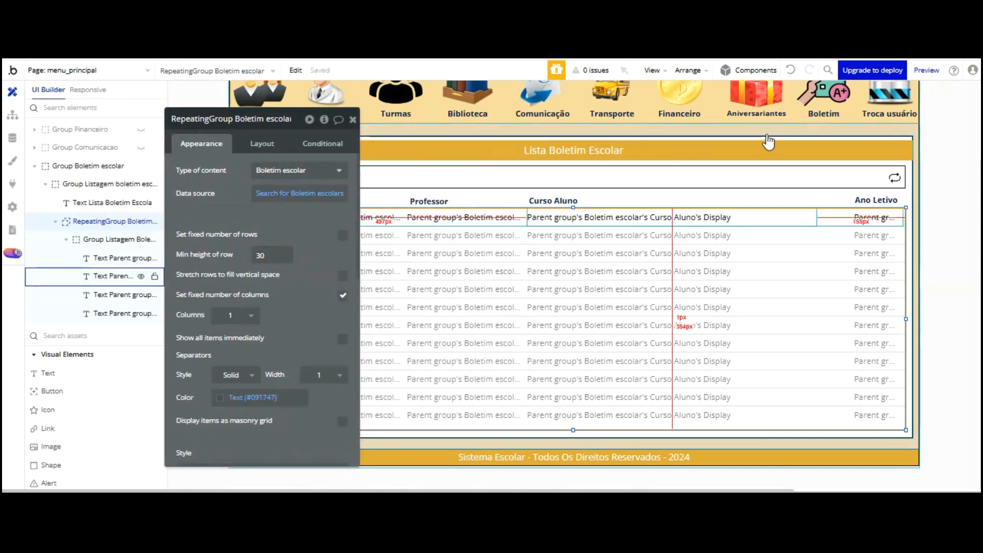
{"action": "left_click", "coordinate": [122, 275]}
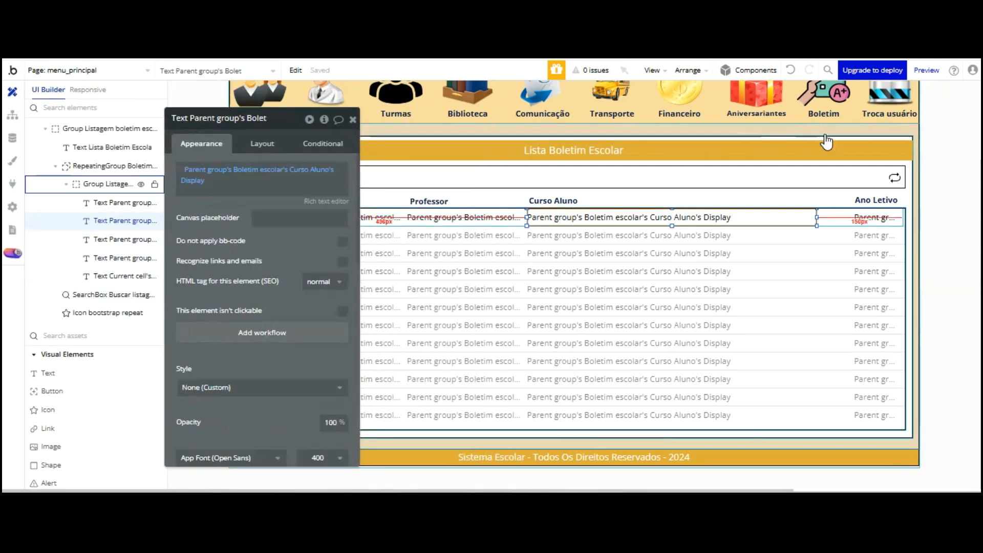
{"action": "left_click", "coordinate": [821, 217]}
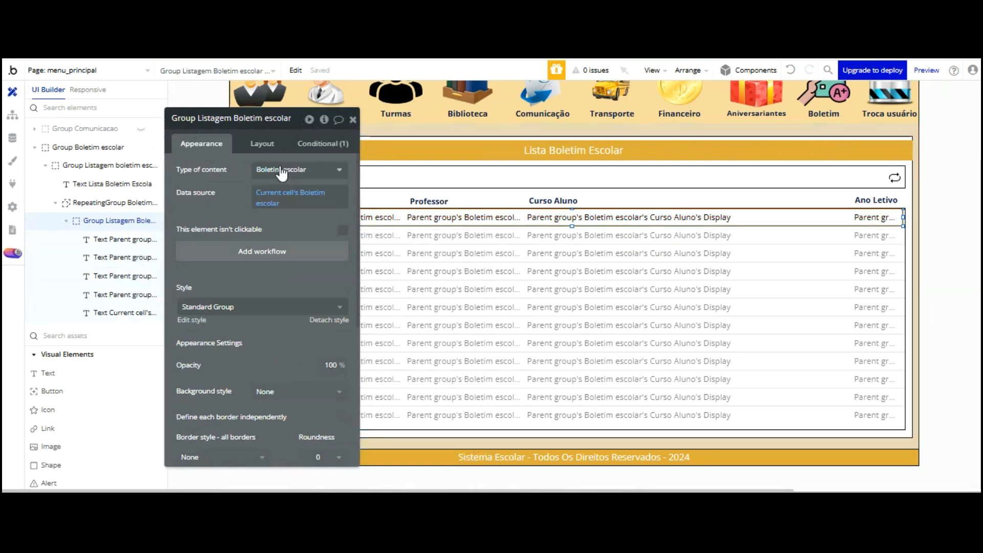
{"action": "left_click", "coordinate": [319, 246]}
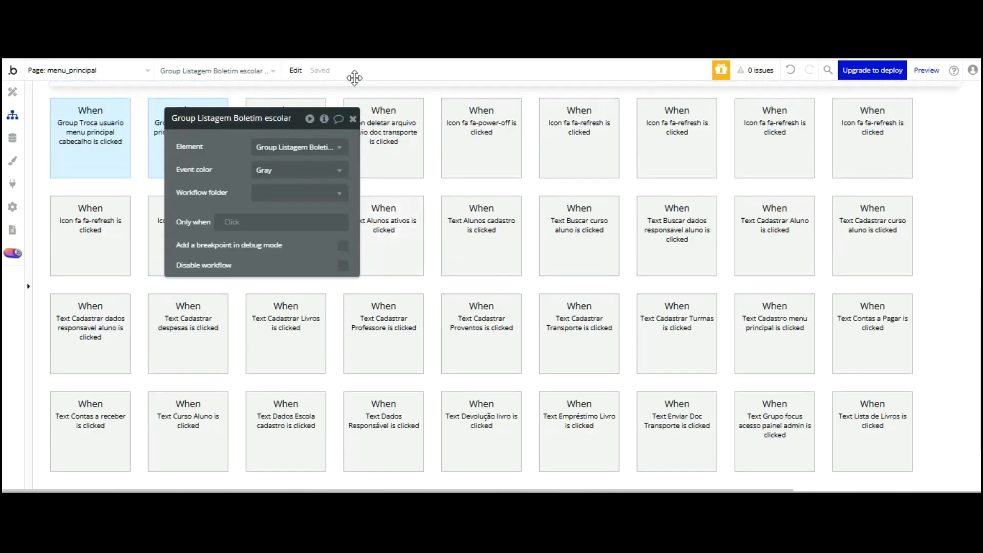
Add a Show action for Popup Boletim Escolar - Menu principal
{"action": "left_click", "coordinate": [369, 172]}
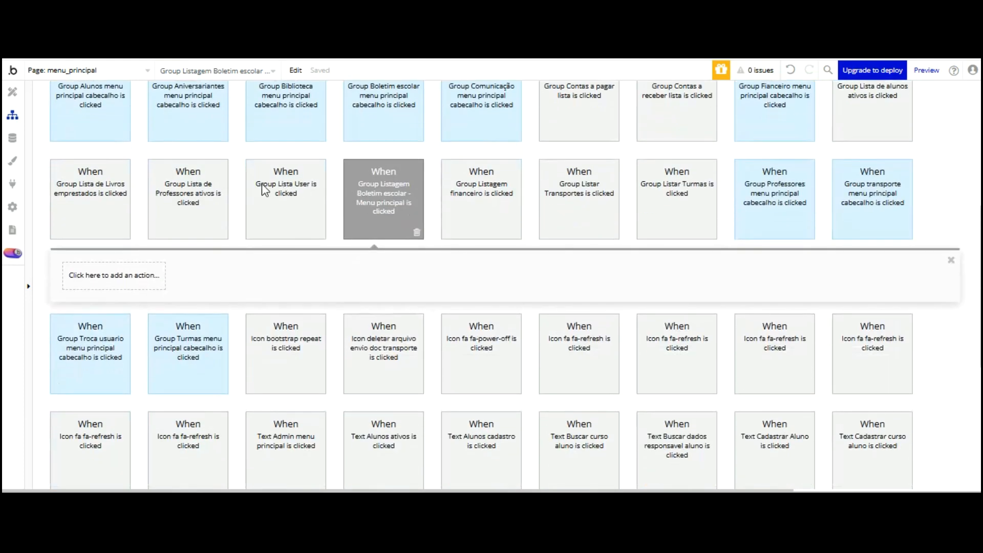
{"action": "left_click", "coordinate": [118, 276]}
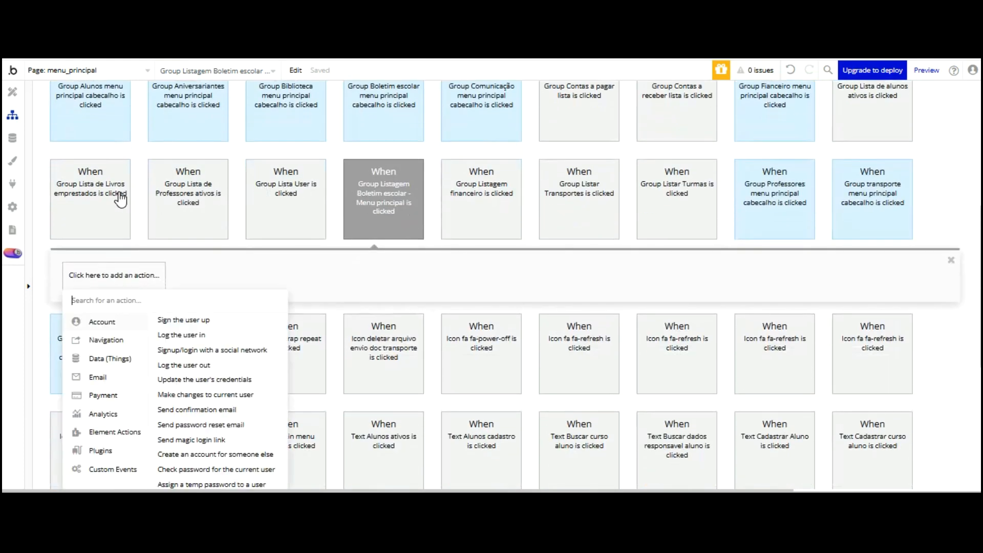
{"action": "left_click", "coordinate": [164, 333]}
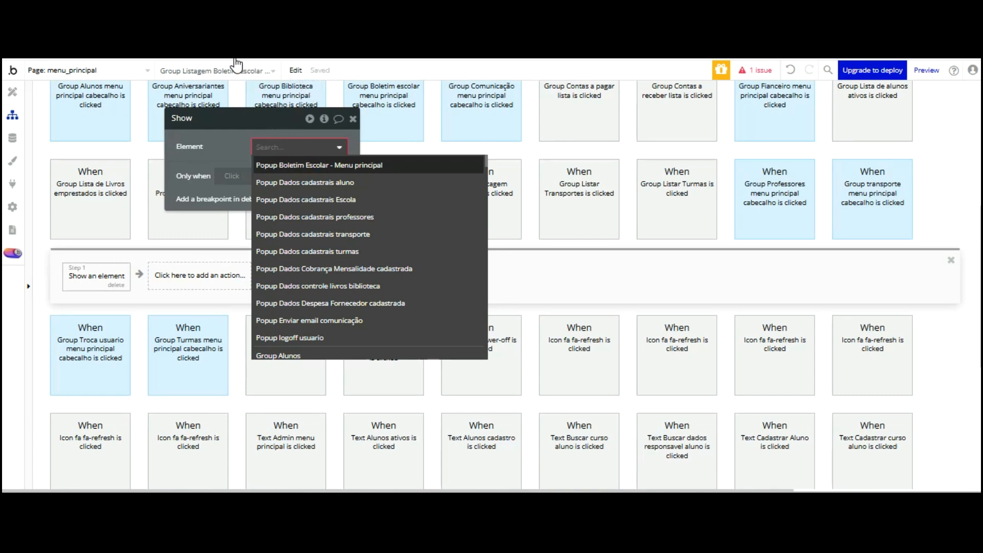
{"action": "left_click", "coordinate": [302, 165]}
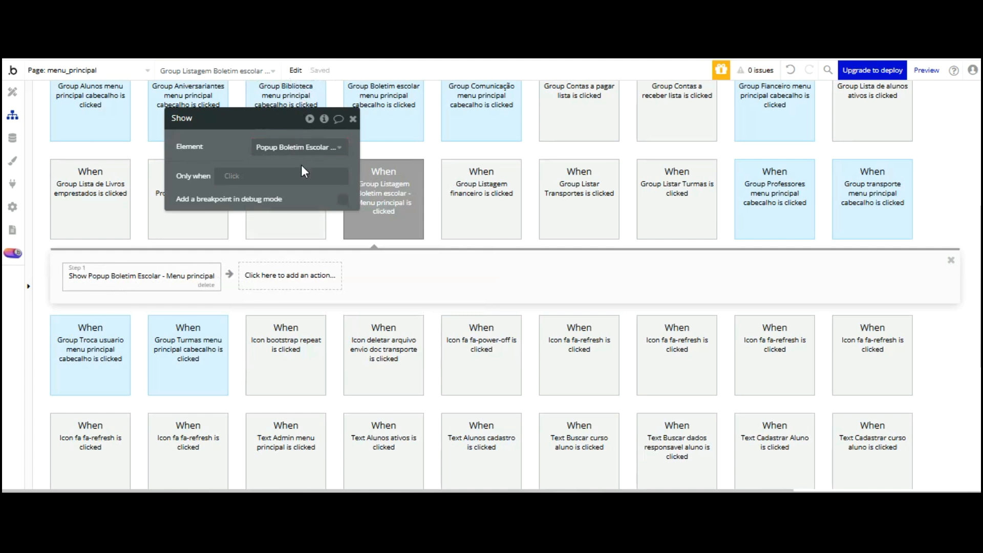
Add a Display data action sending Current cell's Boletim escolar to the popup, then preview
{"action": "left_click", "coordinate": [286, 276]}
{"action": "left_click", "coordinate": [301, 308]}
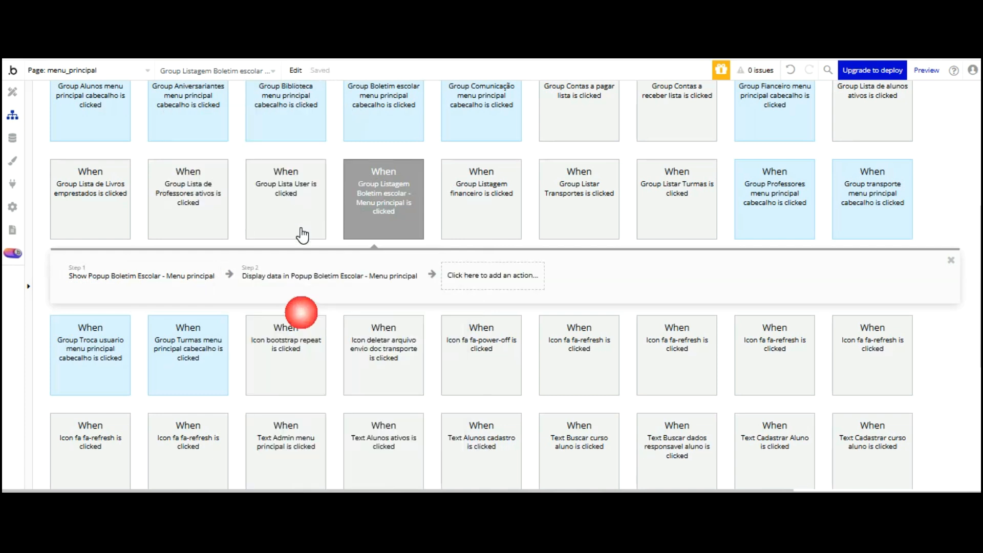
{"action": "left_click", "coordinate": [270, 169]}
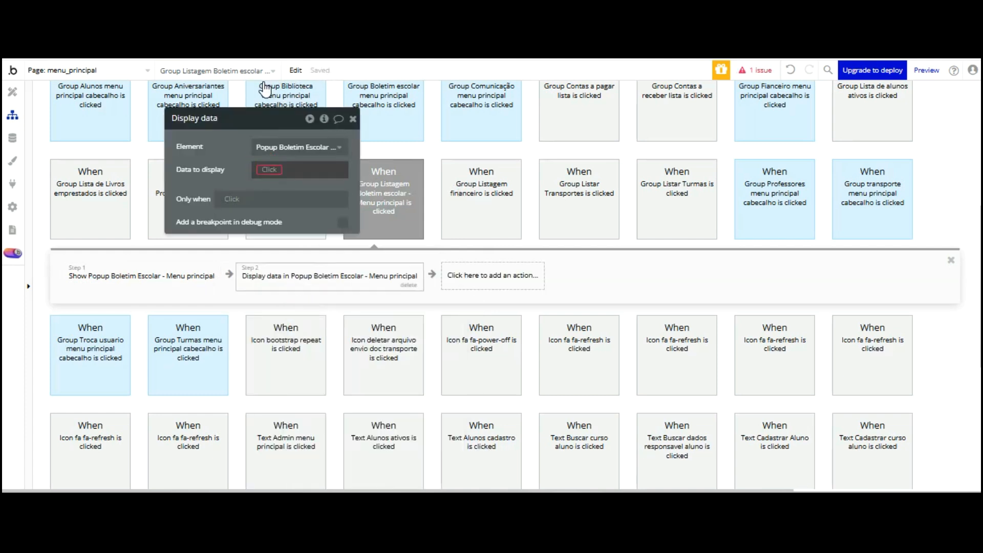
{"action": "left_click", "coordinate": [307, 215]}
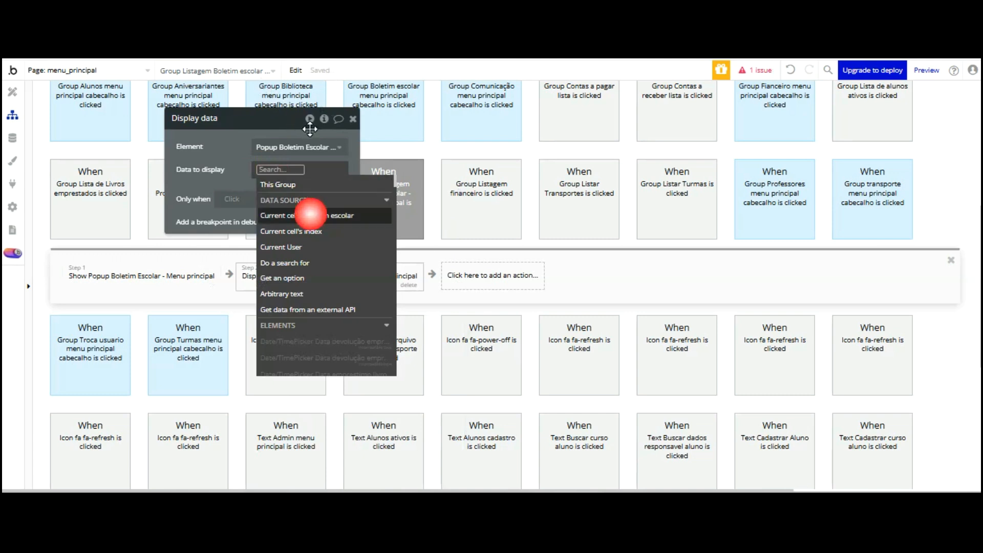
{"action": "left_click", "coordinate": [238, 86]}
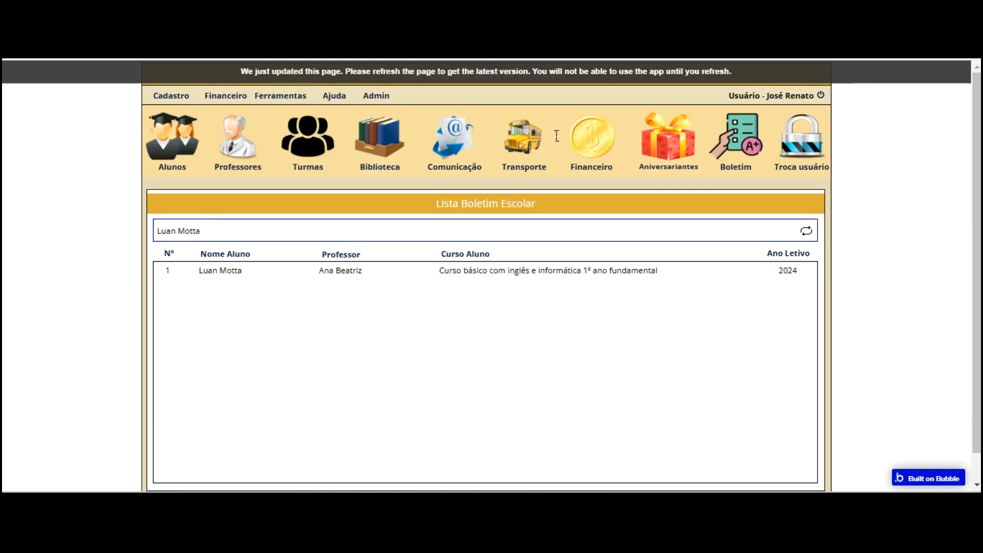
Reload the preview, then open and close the first student's report card from the Boletim list
{"action": "key", "text": "F5"}
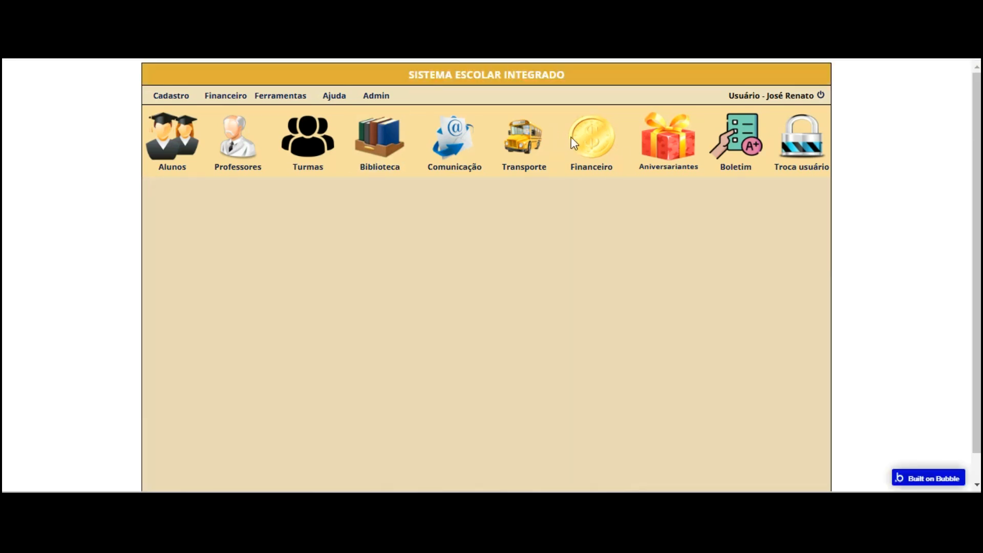
{"action": "left_click", "coordinate": [712, 148]}
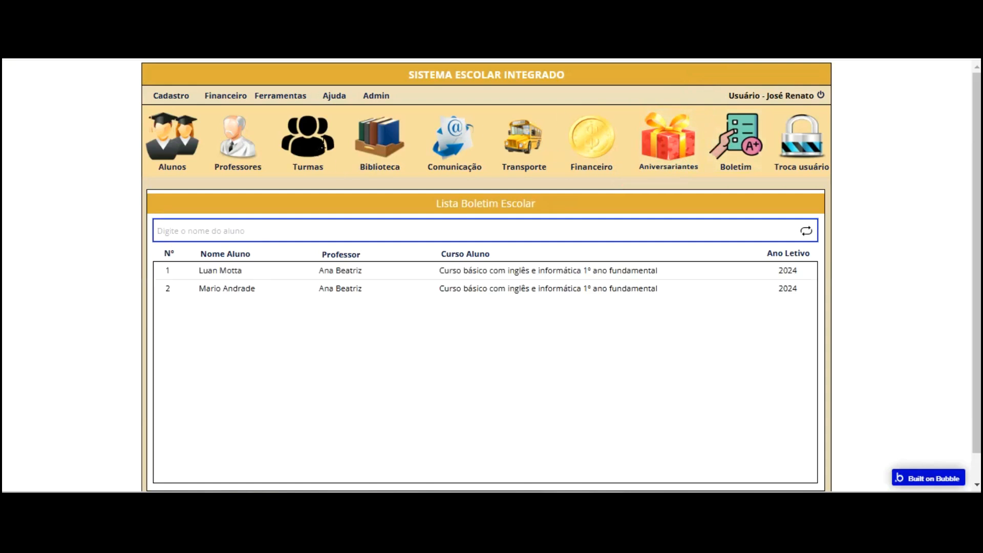
{"action": "key", "text": "Down"}
{"action": "key", "text": "Down"}
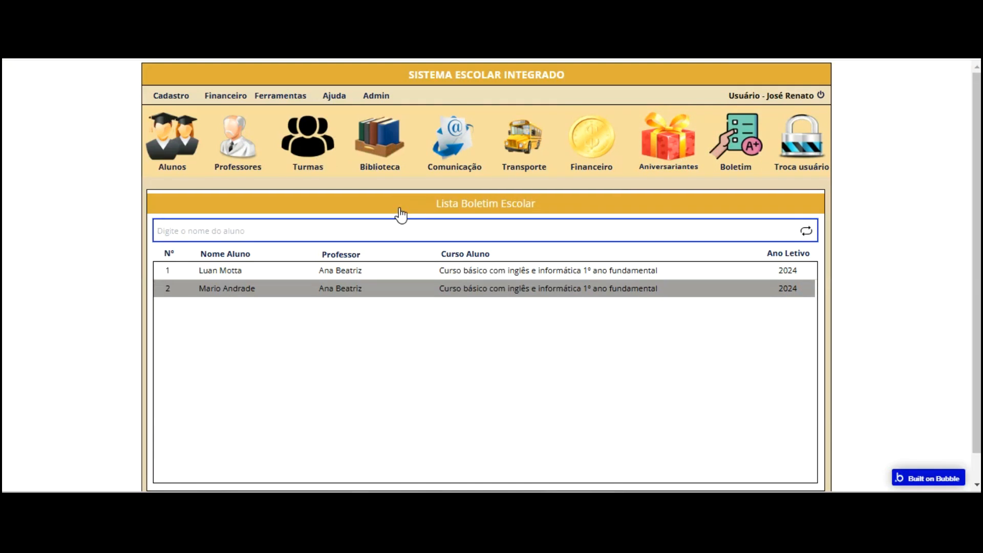
{"action": "key", "text": "Up"}
{"action": "key", "text": "Return"}
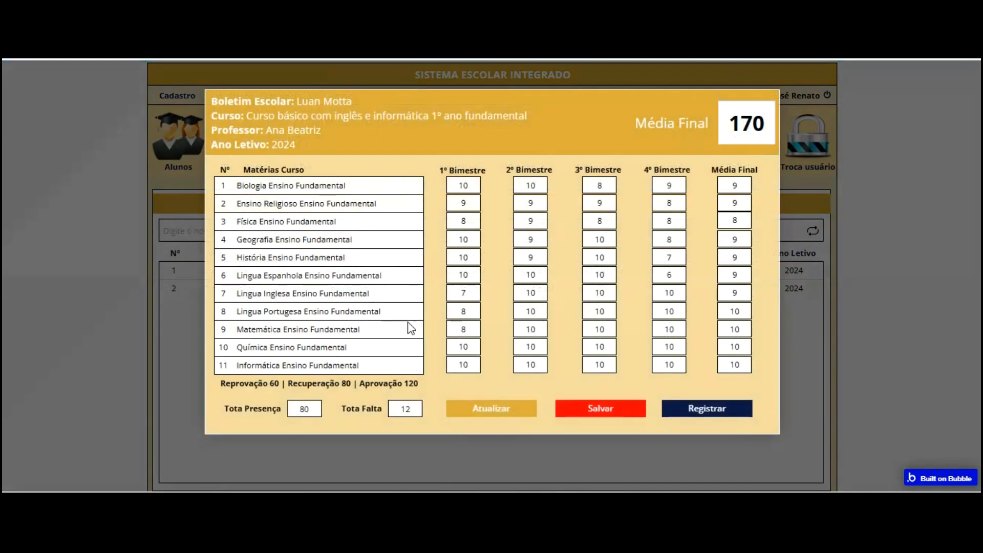
{"action": "key", "text": "Escape"}
Open the second student's report card, close it, and return to the landing page
{"action": "key", "text": "Down"}
{"action": "left_click", "coordinate": [325, 290]}
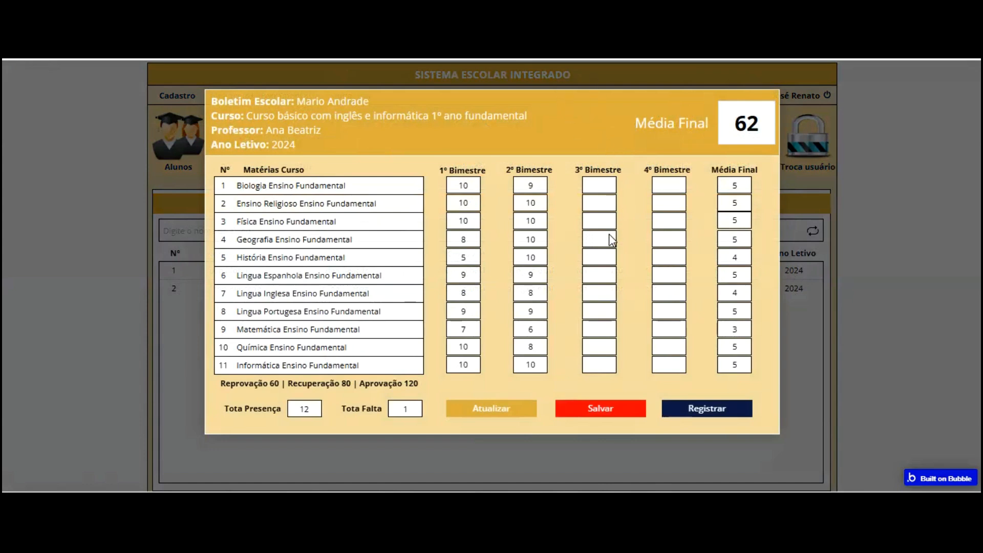
{"action": "left_click", "coordinate": [798, 324]}
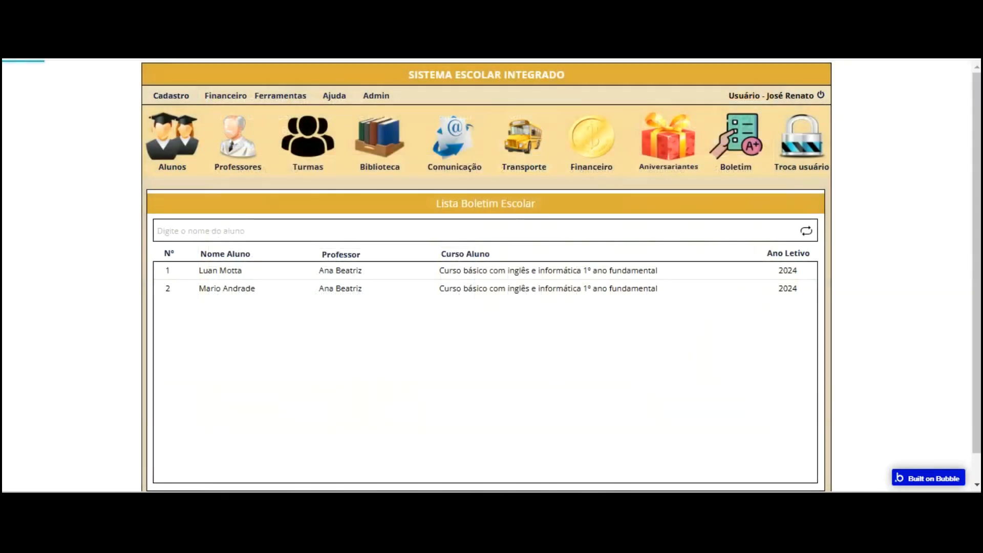
{"action": "left_click", "coordinate": [585, 77]}
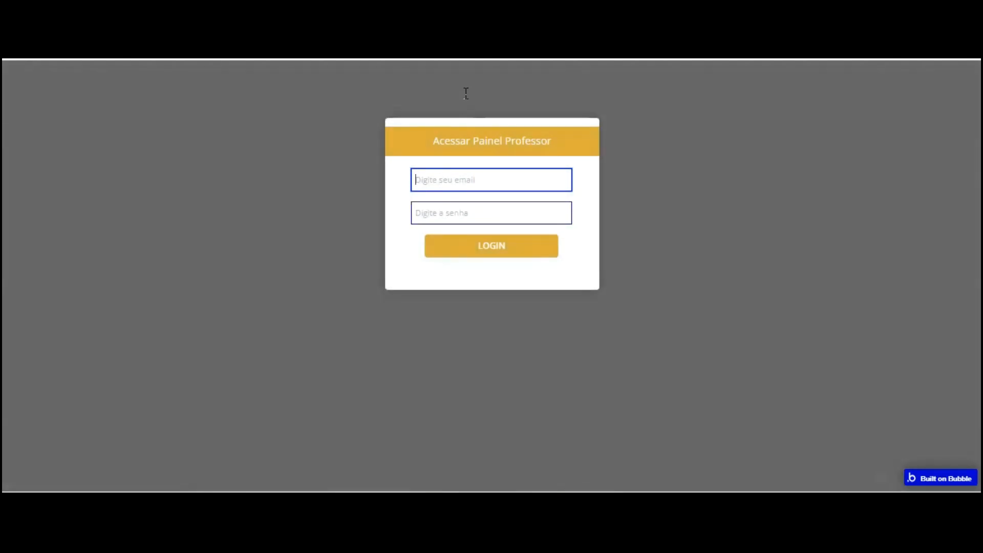
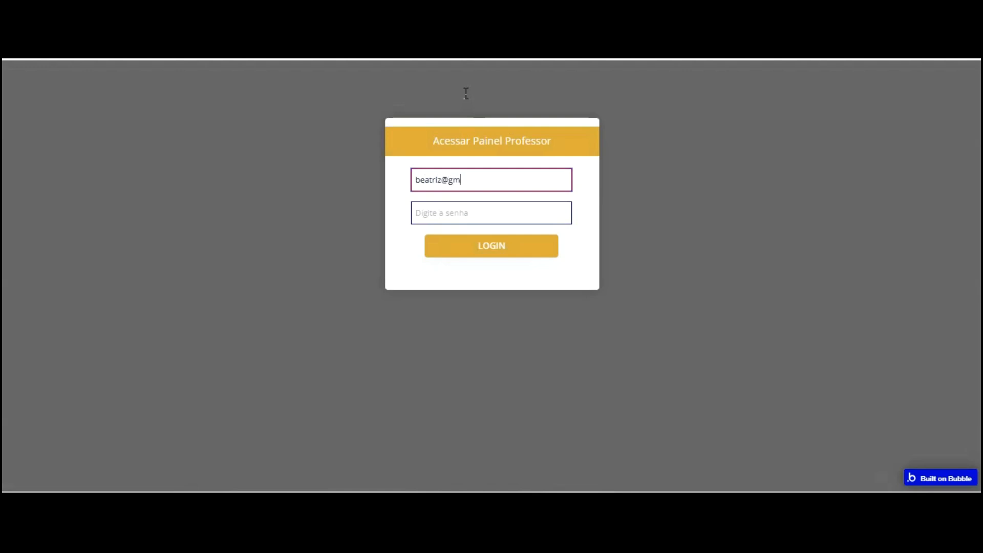
Log in to the teacher panel with the teacher's email and password
{"action": "key", "text": "Tab"}
{"action": "type", "text": "12"}
{"action": "key", "text": "Return"}
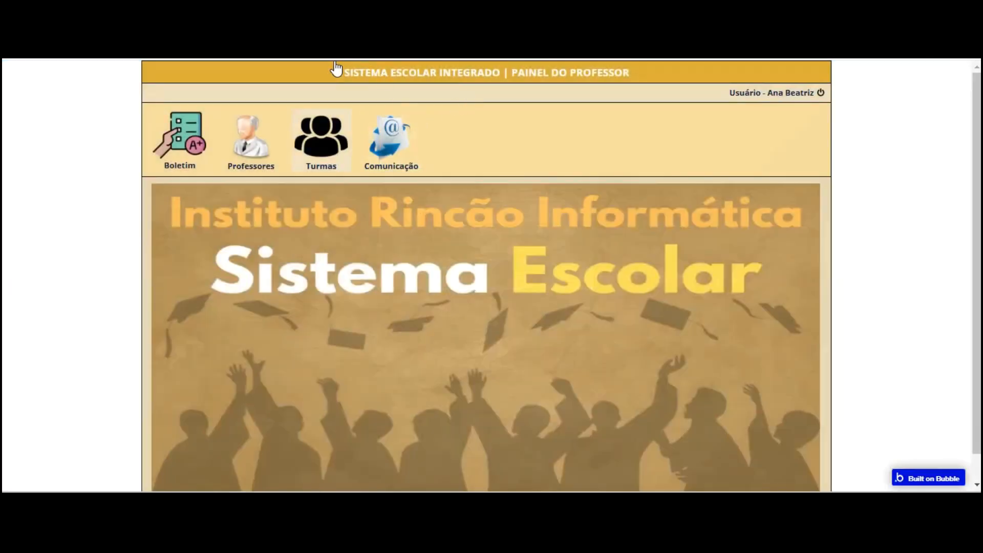
On the second student's report card, enter the 3º Bimestre grades: all 10 except two 9s
{"action": "left_click", "coordinate": [179, 139]}
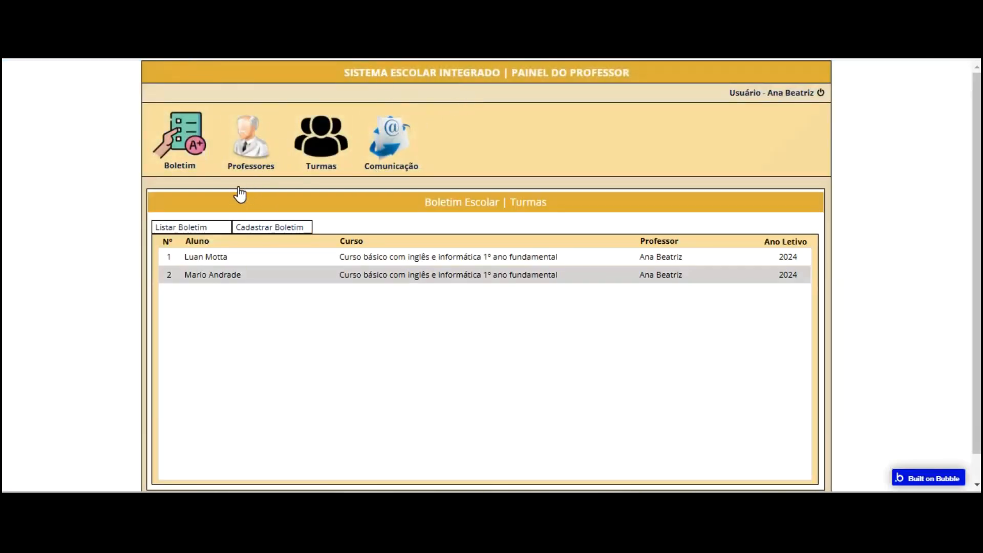
{"action": "left_click", "coordinate": [426, 274]}
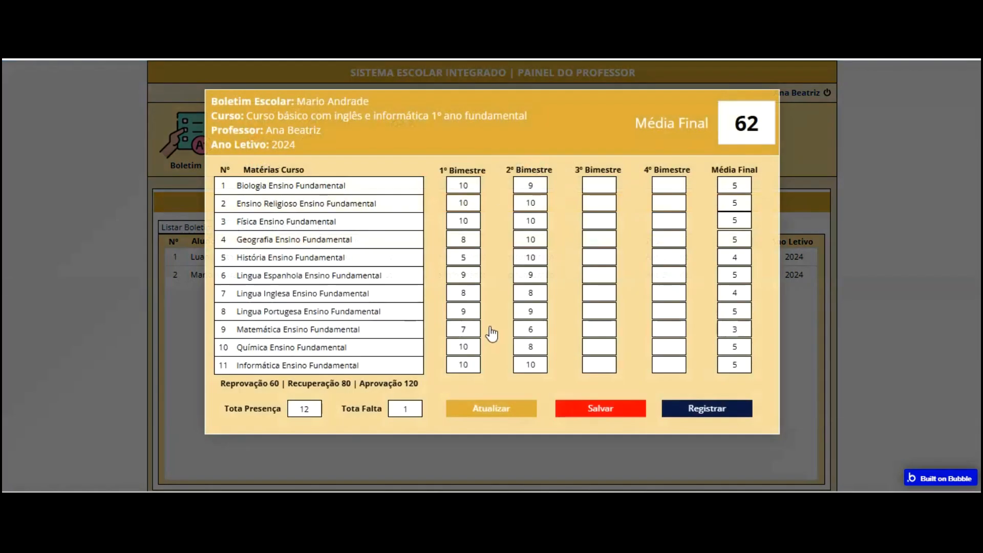
{"action": "type", "text": "10"}
{"action": "key", "text": "Tab"}
{"action": "type", "text": "10"}
{"action": "key", "text": "Tab"}
{"action": "type", "text": "10"}
{"action": "key", "text": "Tab"}
{"action": "type", "text": "10"}
{"action": "key", "text": "Tab"}
{"action": "type", "text": "10"}
{"action": "key", "text": "Tab"}
{"action": "type", "text": "9"}
{"action": "key", "text": "Tab"}
{"action": "type", "text": "10"}
{"action": "key", "text": "Tab"}
{"action": "type", "text": "9"}
{"action": "key", "text": "Tab"}
{"action": "type", "text": "10"}
{"action": "key", "text": "Tab"}
{"action": "type", "text": "10"}
{"action": "key", "text": "Tab"}
{"action": "type", "text": "10"}
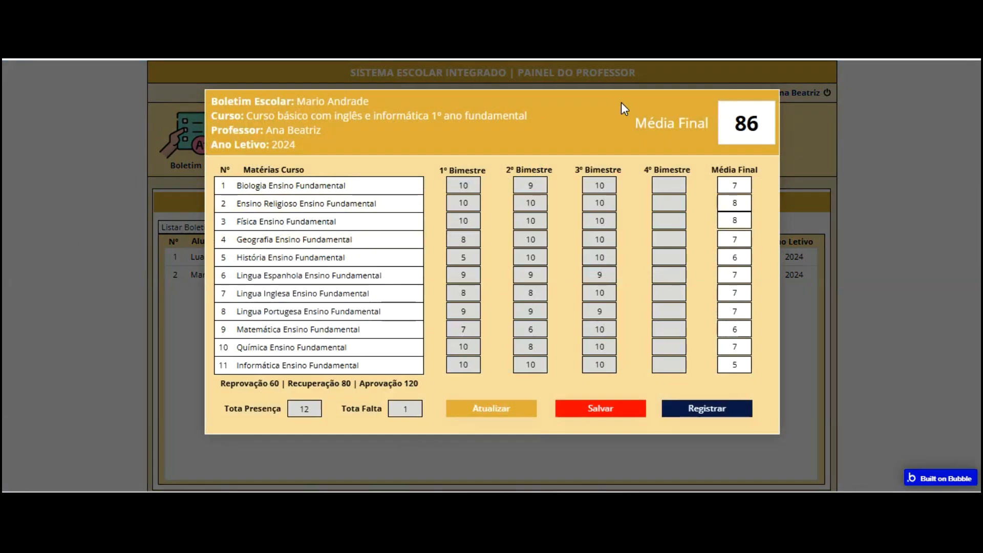
{"action": "key", "text": "Tab"}
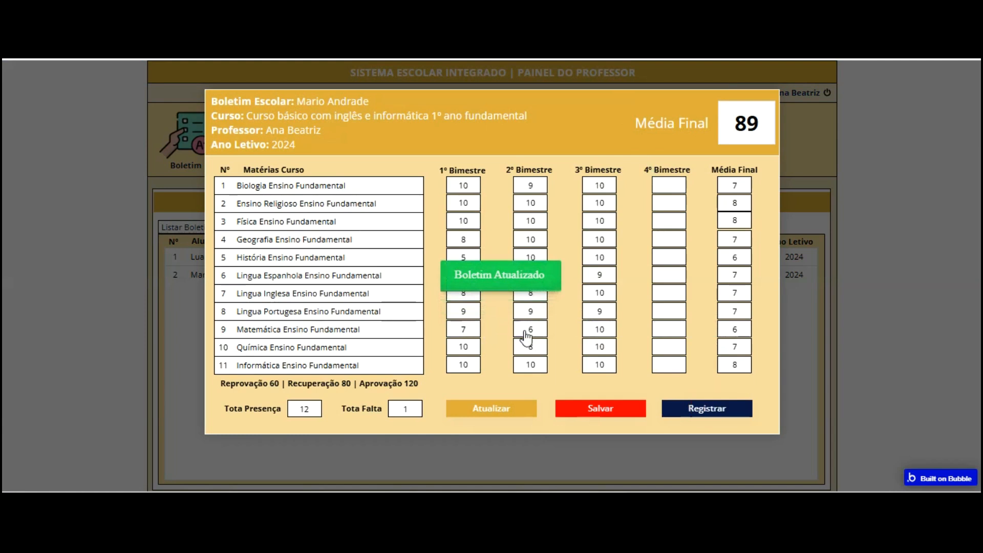
Set Total Presença to 90 and Total Falta to 5, save and register, then log out
{"action": "key", "text": "Tab"}
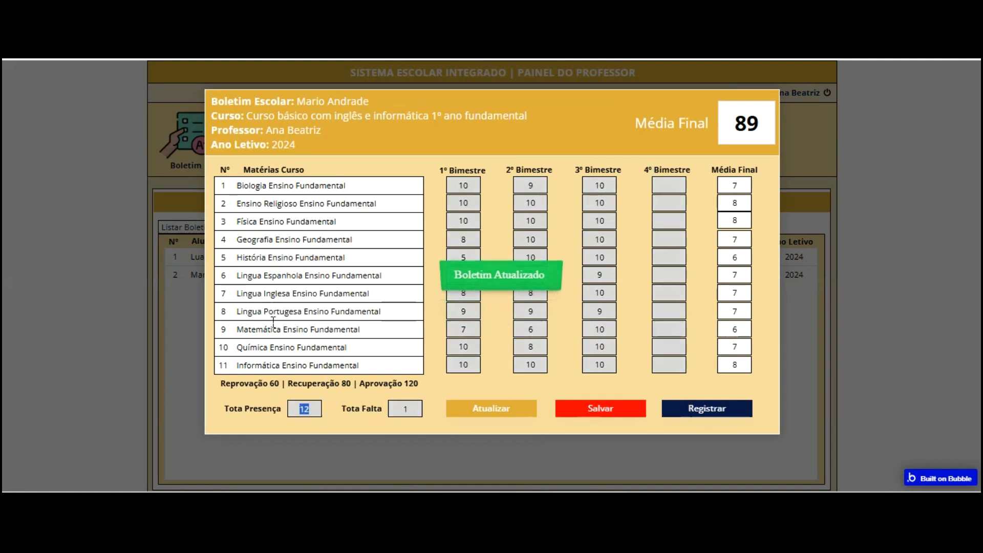
{"action": "type", "text": "90"}
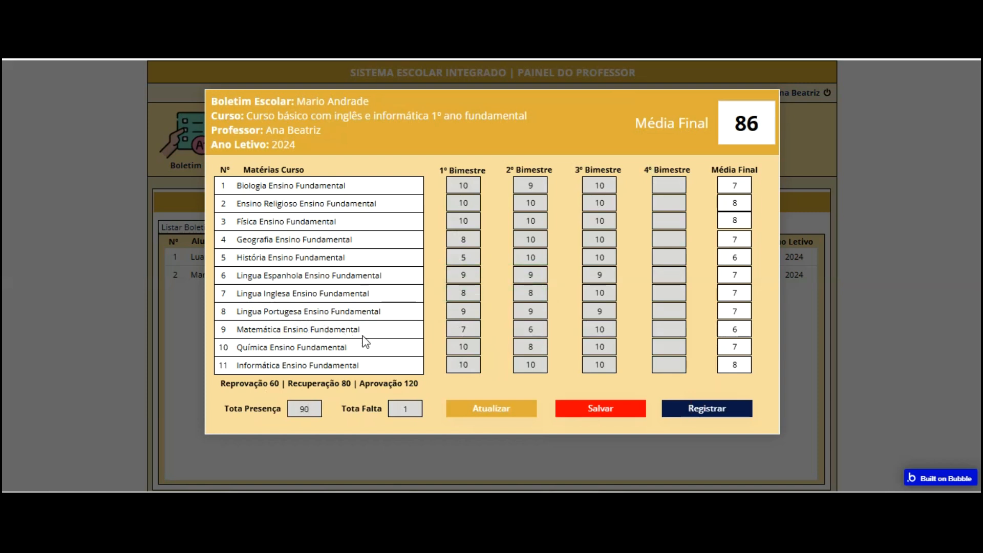
{"action": "key", "text": "Tab"}
{"action": "type", "text": "5"}
{"action": "left_click", "coordinate": [444, 307]}
{"action": "left_click", "coordinate": [505, 333]}
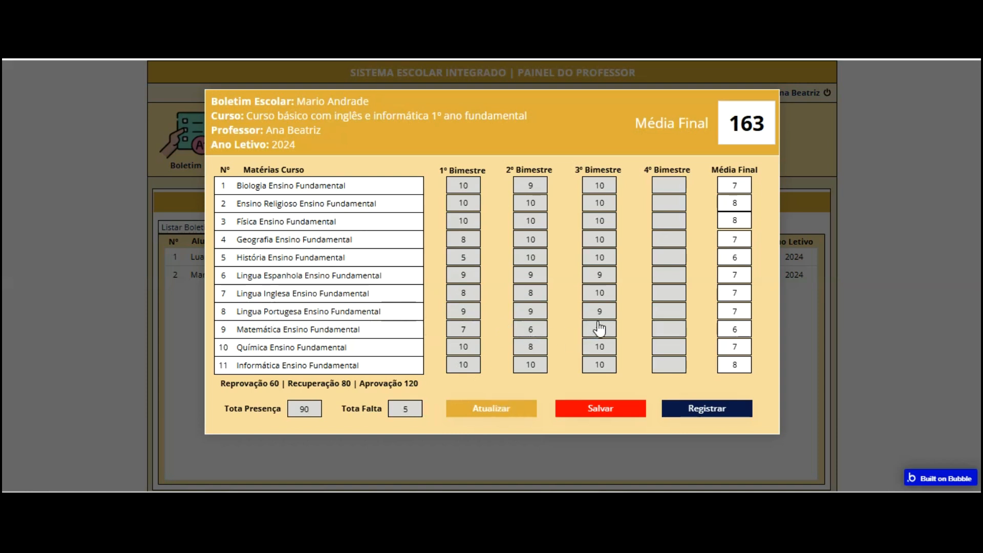
{"action": "left_click", "coordinate": [600, 408]}
{"action": "left_click", "coordinate": [695, 409]}
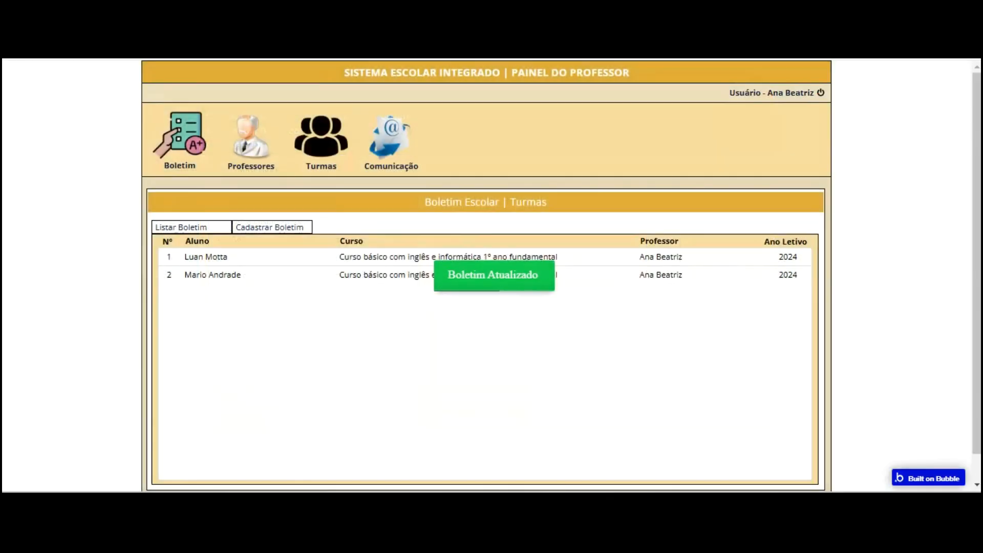
{"action": "left_click", "coordinate": [821, 92]}
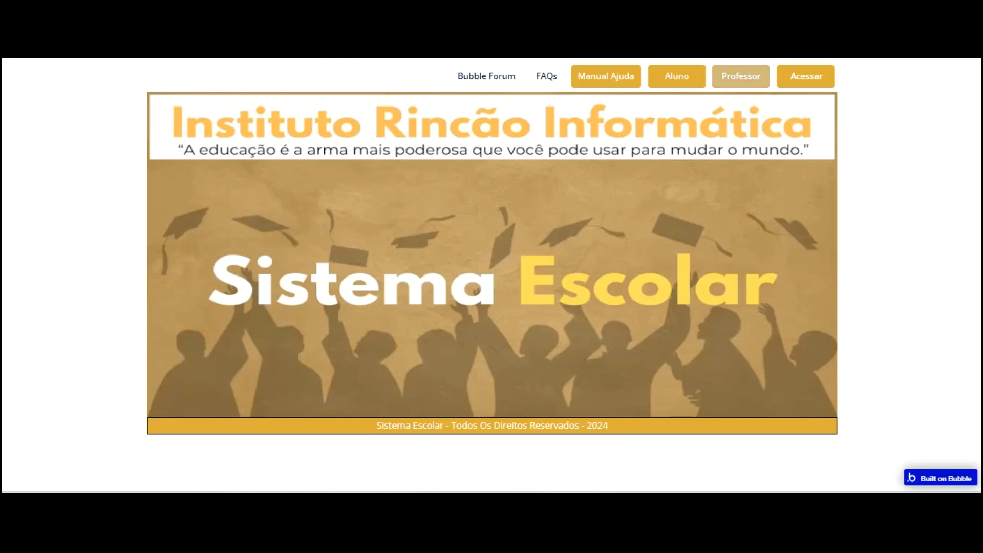
Log back in with another user's email and password, dismissing Chrome's password breach warning
{"action": "left_click", "coordinate": [789, 82]}
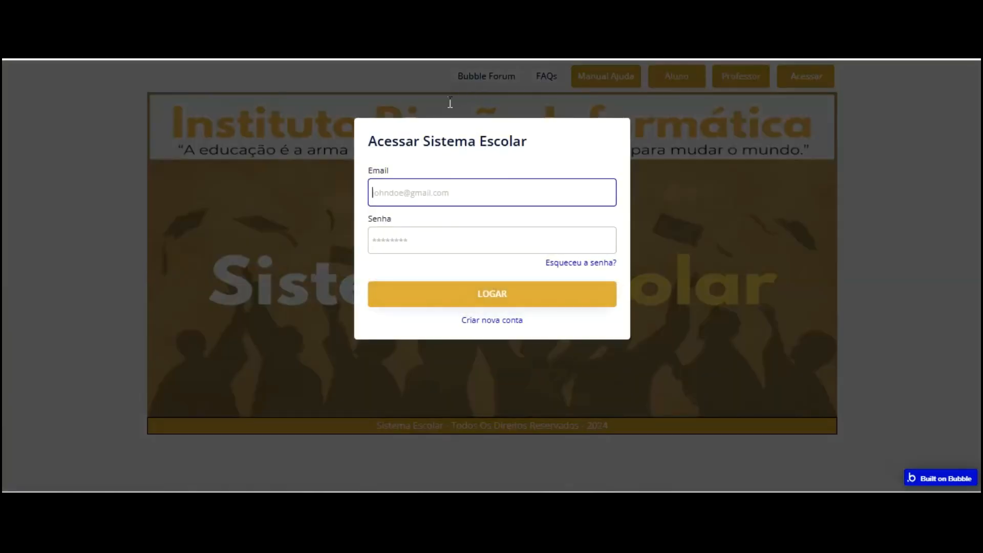
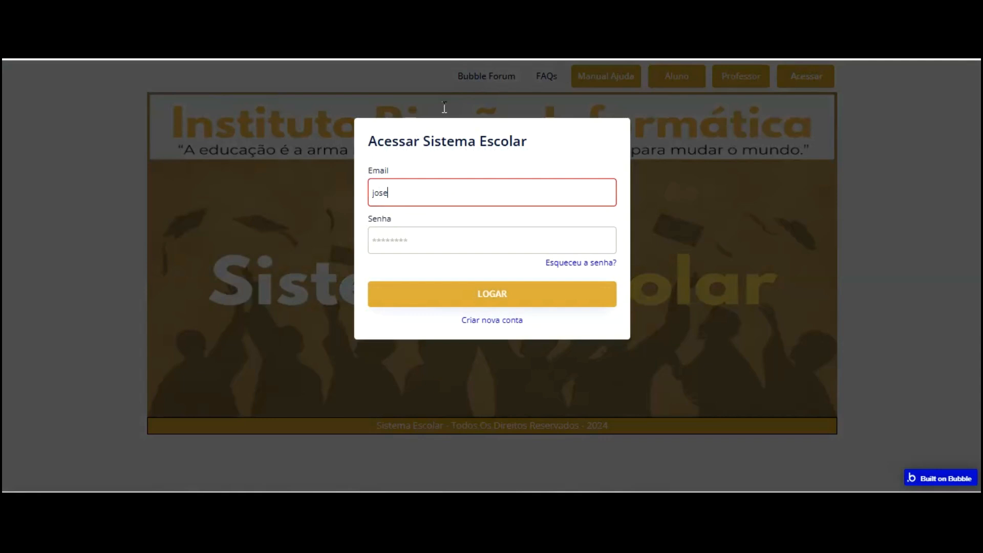
{"action": "key", "text": "Tab"}
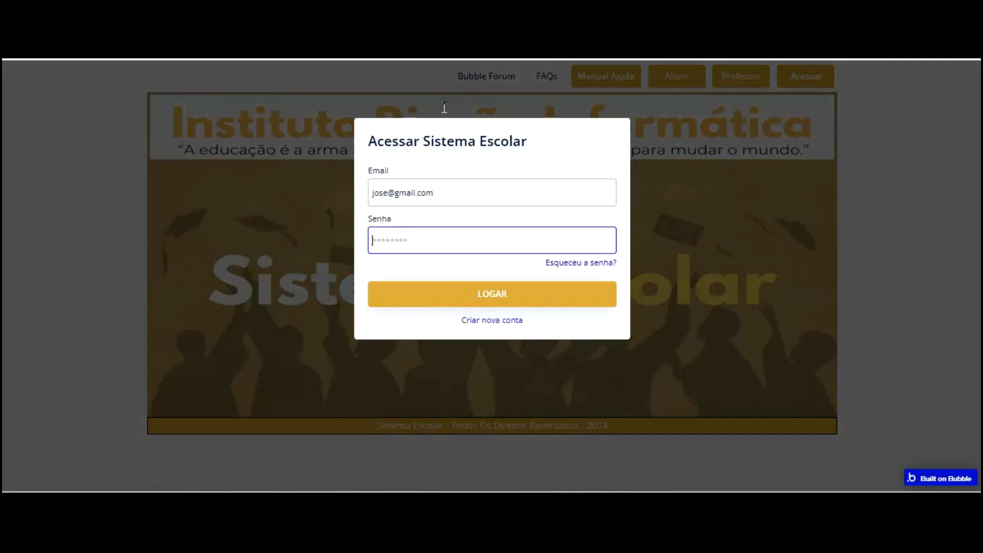
{"action": "type", "text": "123456"}
{"action": "key", "text": "Tab"}
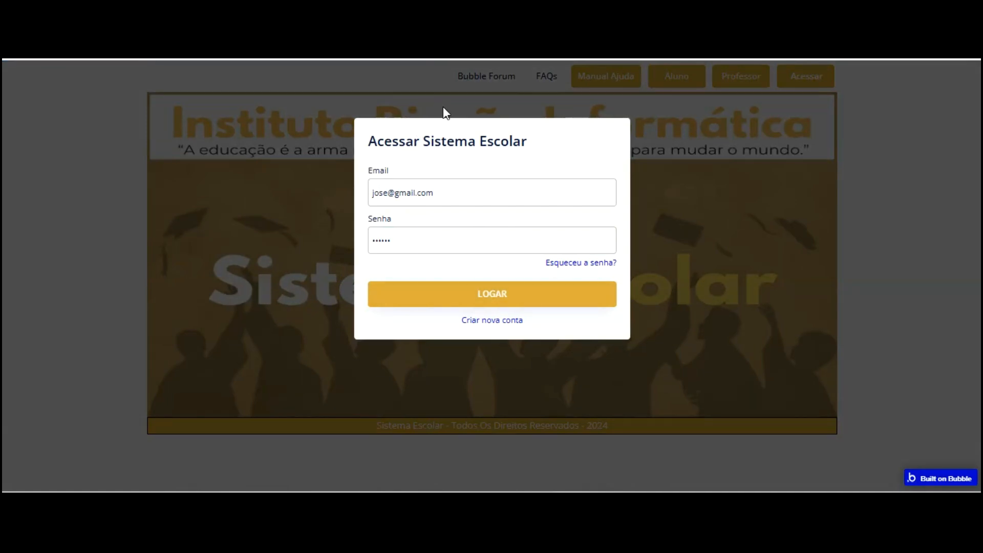
{"action": "key", "text": "Return"}
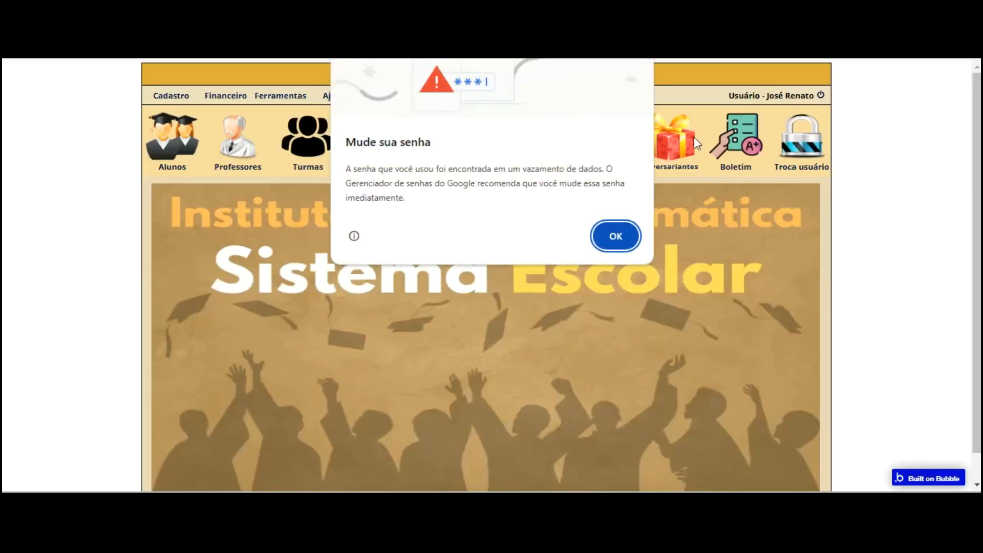
{"action": "left_click", "coordinate": [616, 236]}
Open the second student's report card from the Boletim list, then return to the editor
{"action": "left_click", "coordinate": [736, 139]}
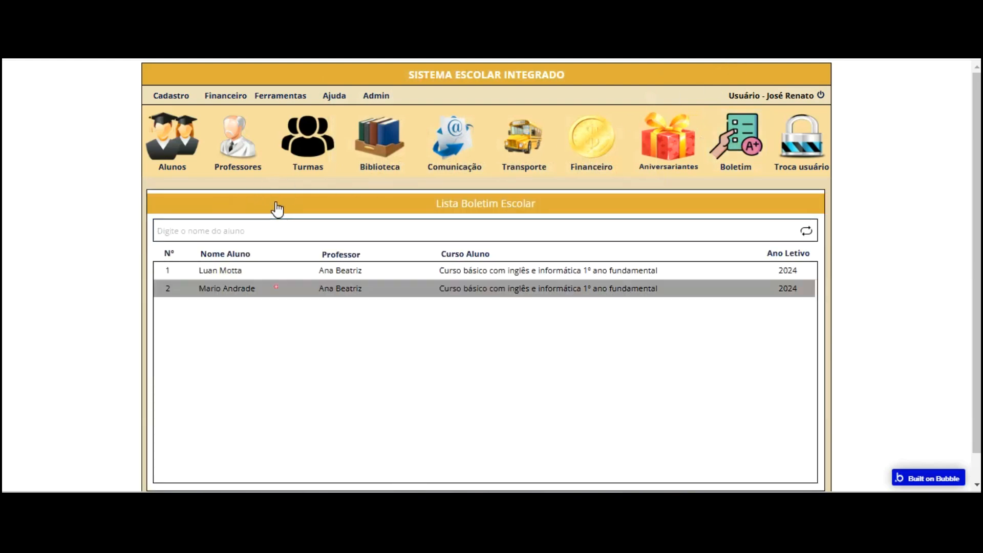
{"action": "left_click", "coordinate": [344, 308]}
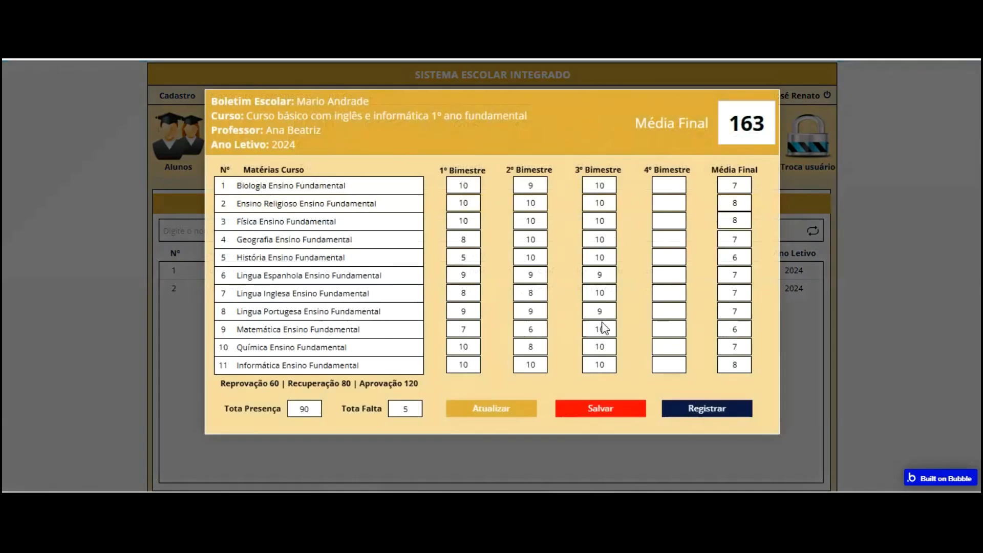
{"action": "left_click", "coordinate": [123, 51]}
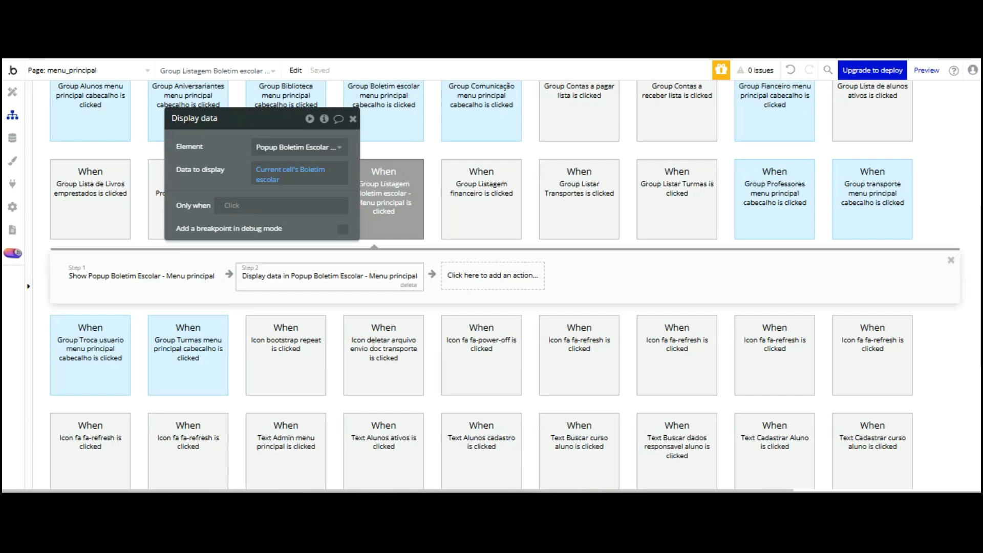
In the Design tab, show Popup Boletim Escolar and delete its Atualizar and Salvar buttons
{"action": "left_click", "coordinate": [12, 92]}
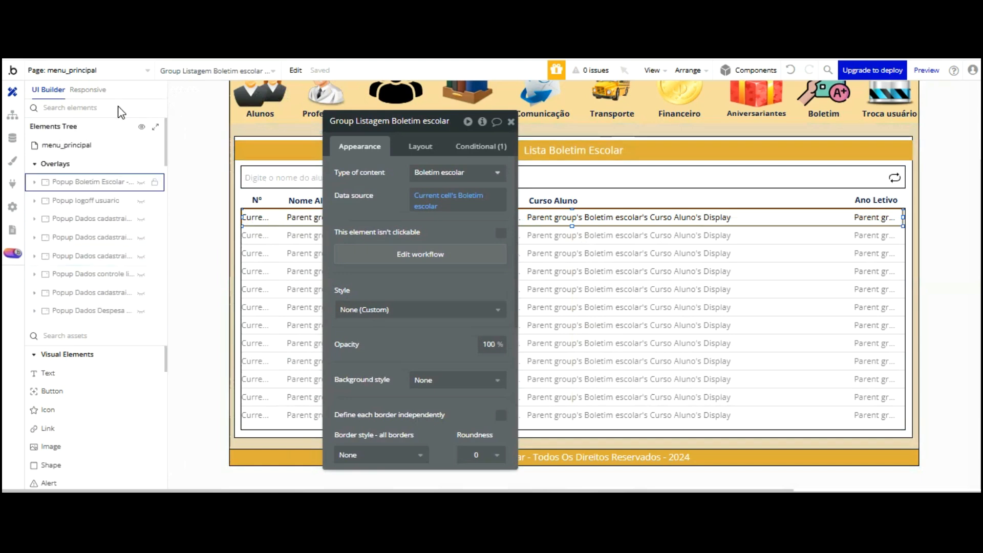
{"action": "left_click", "coordinate": [138, 181]}
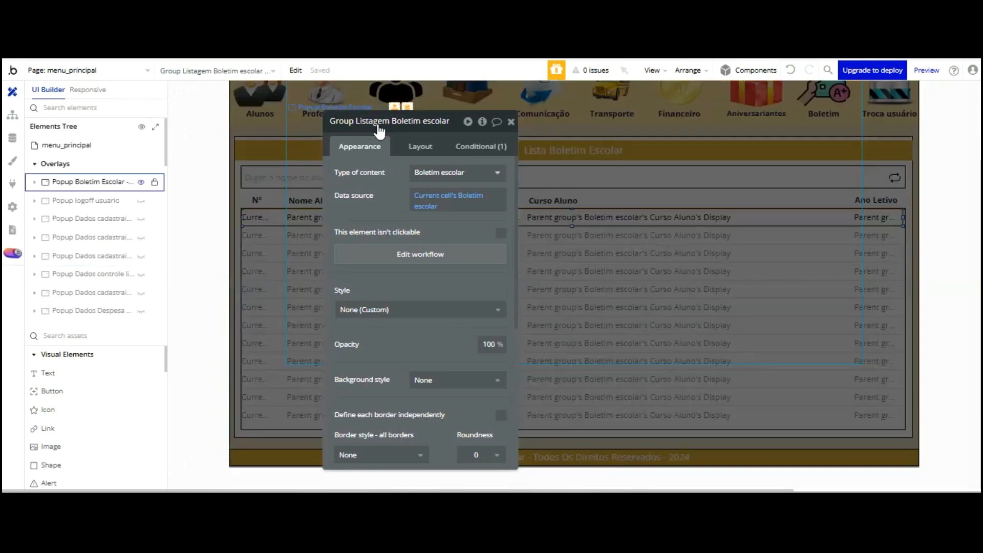
{"action": "left_click_drag", "start_coordinate": [394, 120], "coordinate": [198, 100]}
{"action": "left_click", "coordinate": [581, 334]}
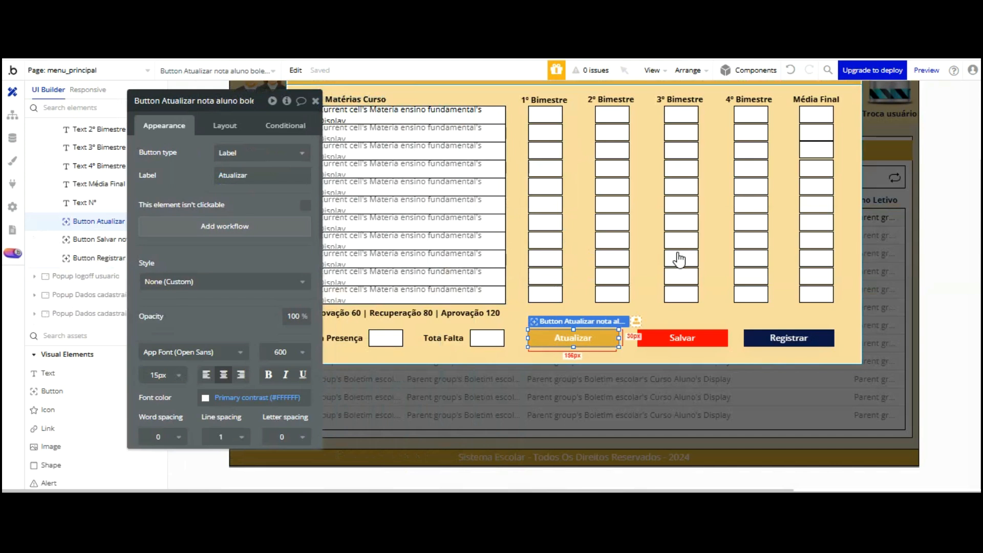
{"action": "key", "text": "Delete"}
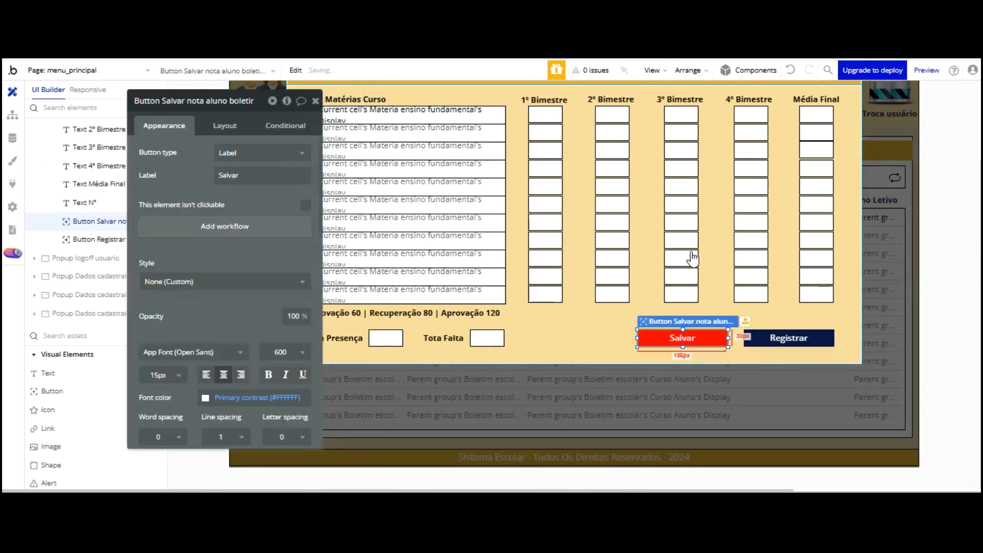
{"action": "key", "text": "Delete"}
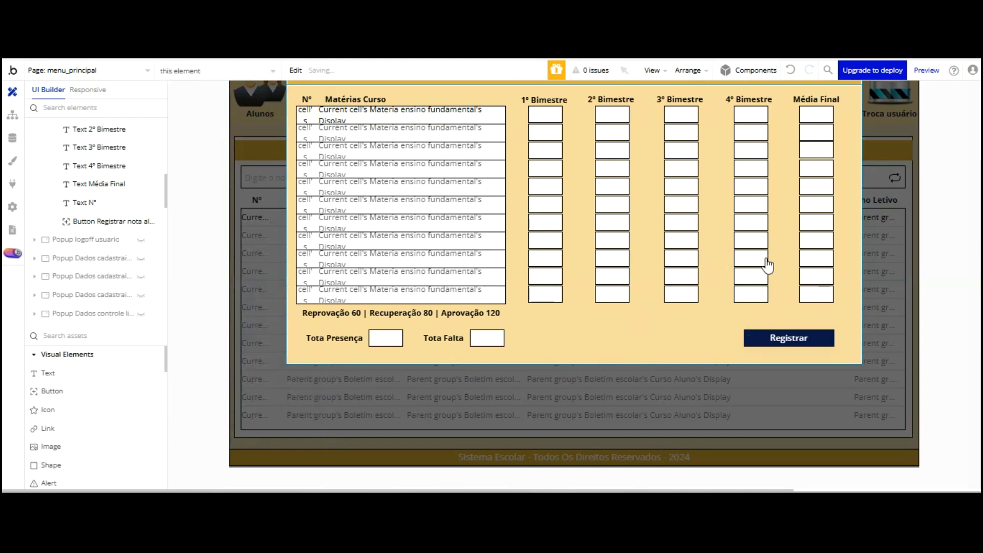
{"action": "double_click", "coordinate": [669, 254]}
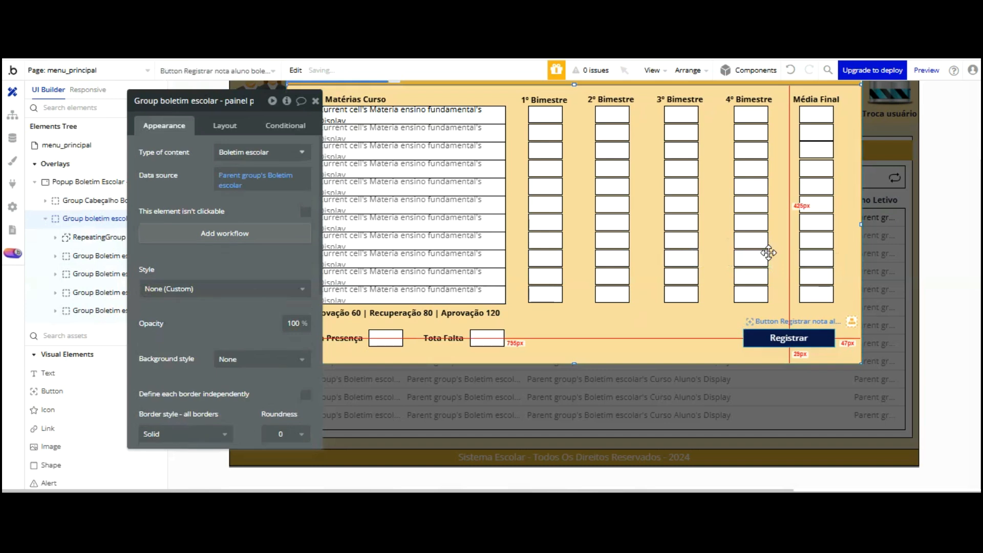
Rename the Registrar button element to 'Button Imprimir boletim - Menu principal'
{"action": "left_click", "coordinate": [198, 100]}
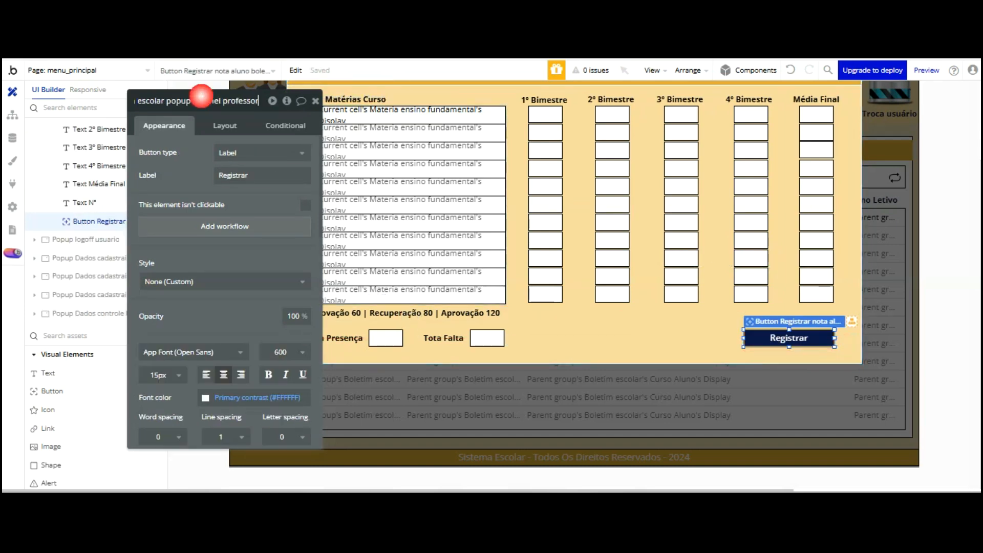
{"action": "key", "text": "Home"}
{"action": "type", "text": "Button"}
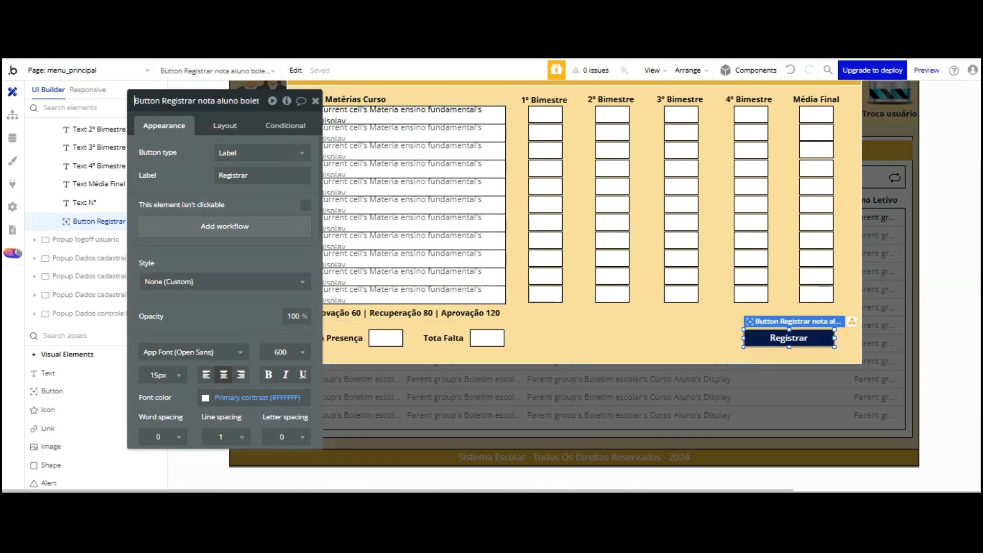
{"action": "key", "text": "BackSpace"}
{"action": "key", "text": "BackSpace"}
{"action": "key", "text": "BackSpace"}
{"action": "key", "text": "BackSpace"}
{"action": "key", "text": "BackSpace"}
{"action": "key", "text": "BackSpace"}
{"action": "key", "text": "BackSpace"}
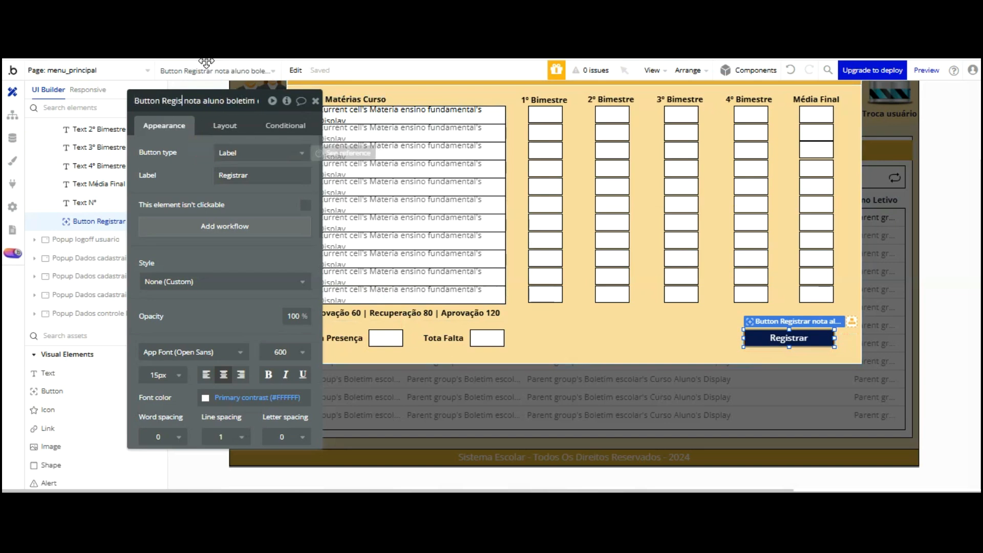
{"action": "key", "text": "BackSpace"}
{"action": "key", "text": "BackSpace"}
{"action": "type", "text": "Imprimir"}
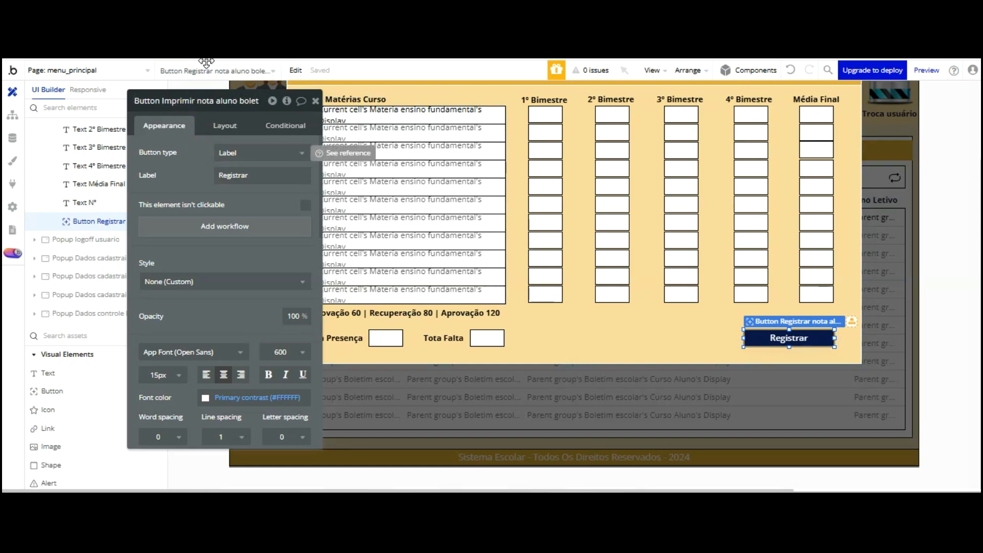
{"action": "key", "text": "Right"}
{"action": "key", "text": "Right"}
{"action": "key", "text": "Right"}
{"action": "left_click", "coordinate": [217, 100]}
{"action": "key", "text": "BackSpace"}
{"action": "key", "text": "BackSpace"}
{"action": "key", "text": "BackSpace"}
{"action": "key", "text": "BackSpace"}
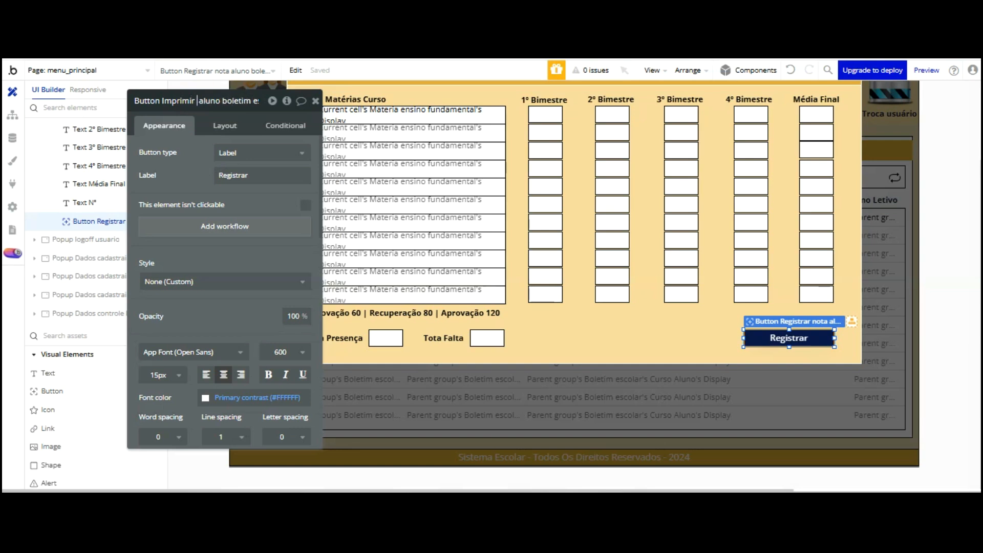
{"action": "type", "text": "boletim"}
{"action": "key", "text": "Right"}
{"action": "key", "text": "Right"}
{"action": "key", "text": "Right"}
{"action": "key", "text": "Right"}
{"action": "key", "text": "Right"}
{"action": "key", "text": "Right"}
{"action": "key", "text": "Right"}
{"action": "key", "text": "Right"}
{"action": "key", "text": "Right"}
{"action": "key", "text": "Right"}
{"action": "key", "text": "Right"}
{"action": "key", "text": "Right"}
{"action": "key", "text": "Right"}
{"action": "key", "text": "Right"}
{"action": "key", "text": "Right"}
{"action": "key", "text": "Right"}
{"action": "key", "text": "Right"}
{"action": "key", "text": "Right"}
{"action": "key", "text": "Right"}
{"action": "key", "text": "Right"}
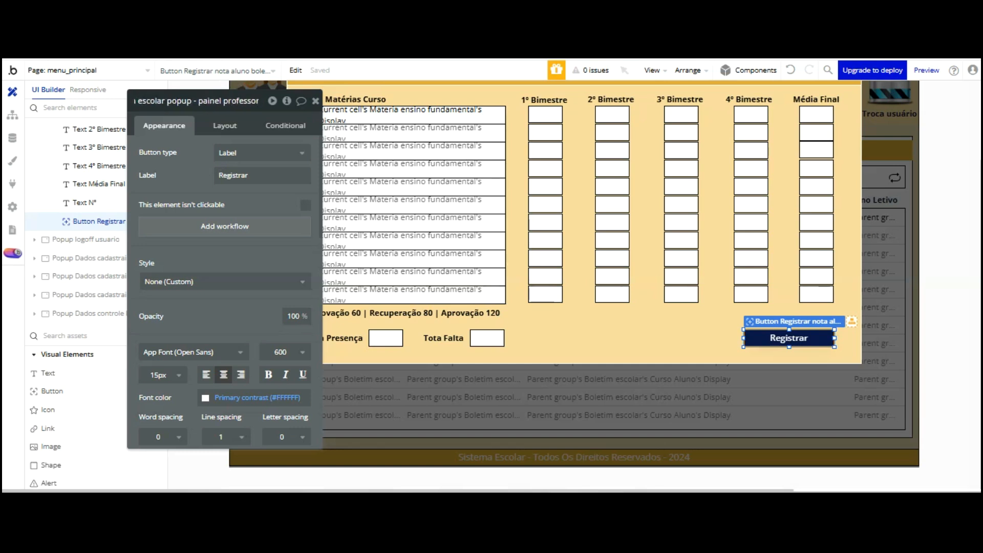
{"action": "key", "text": "Left"}
{"action": "key", "text": "Left"}
{"action": "key", "text": "Left"}
{"action": "key", "text": "Left"}
{"action": "key", "text": "Left"}
{"action": "key", "text": "Left"}
{"action": "key", "text": "Left"}
{"action": "key", "text": "Left"}
{"action": "key", "text": "Left"}
{"action": "key", "text": "Left"}
{"action": "key", "text": "Left"}
{"action": "key", "text": "Left"}
{"action": "key", "text": "Left"}
{"action": "key", "text": "Left"}
{"action": "key", "text": "Left"}
{"action": "key", "text": "Left"}
{"action": "key", "text": "Left"}
{"action": "key", "text": "Left"}
{"action": "key", "text": "Left"}
{"action": "key", "text": "Left"}
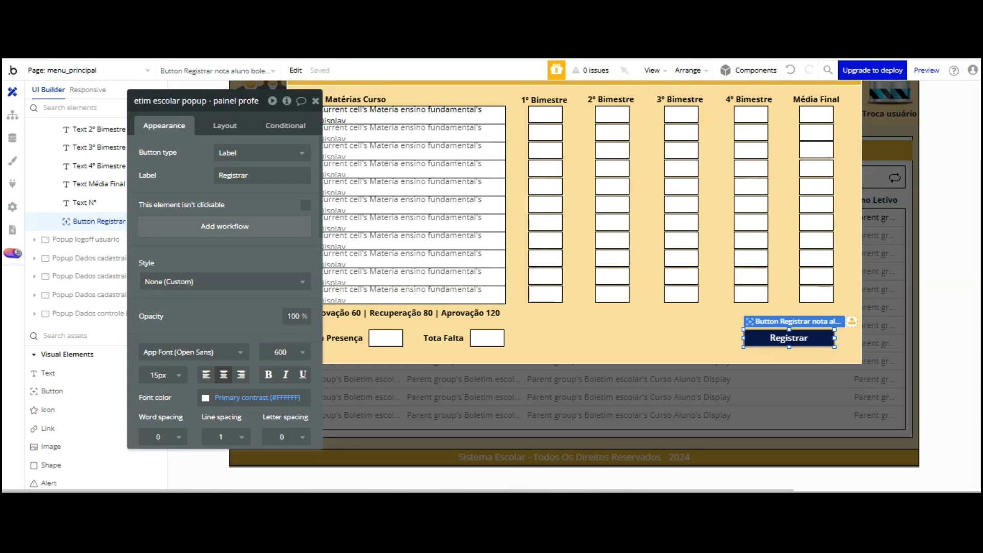
{"action": "key", "text": "Left"}
{"action": "key", "text": "Left"}
{"action": "key", "text": "Left"}
{"action": "key", "text": "Left"}
{"action": "key", "text": "Left"}
{"action": "key", "text": "Left"}
{"action": "key", "text": "Left"}
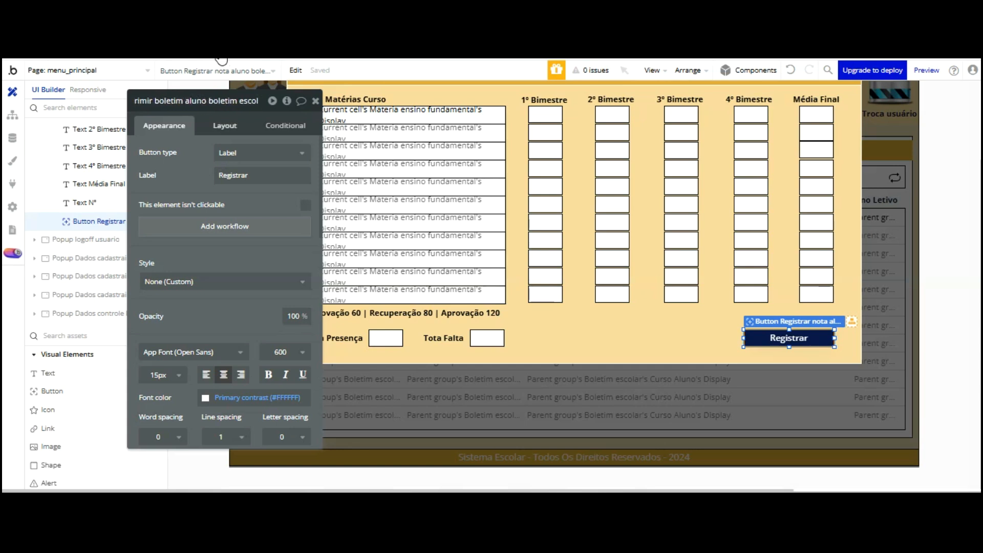
{"action": "key", "text": "Left"}
{"action": "key", "text": "Left"}
{"action": "key", "text": "Left"}
{"action": "key", "text": "Left"}
{"action": "key", "text": "Left"}
{"action": "key", "text": "Left"}
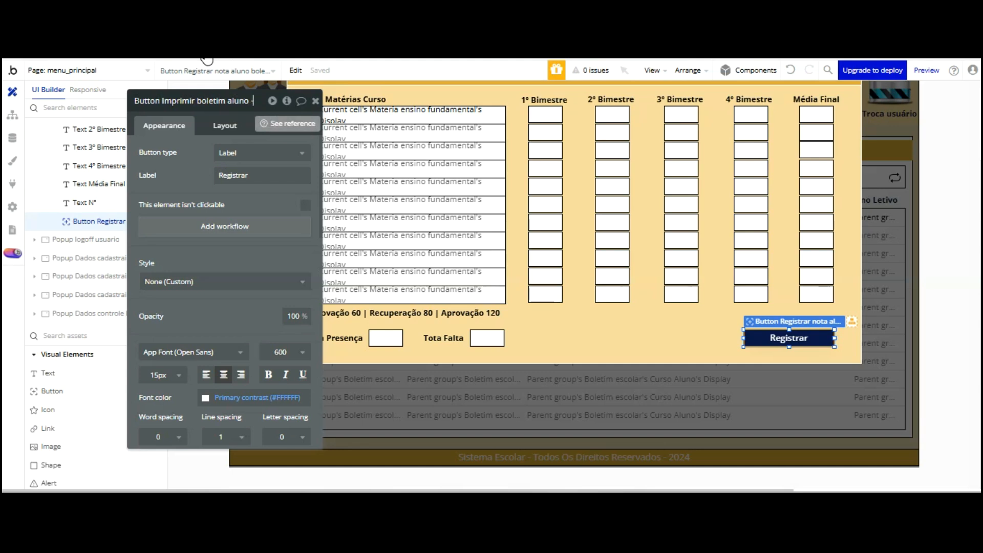
{"action": "type", "text": "- Menu"}
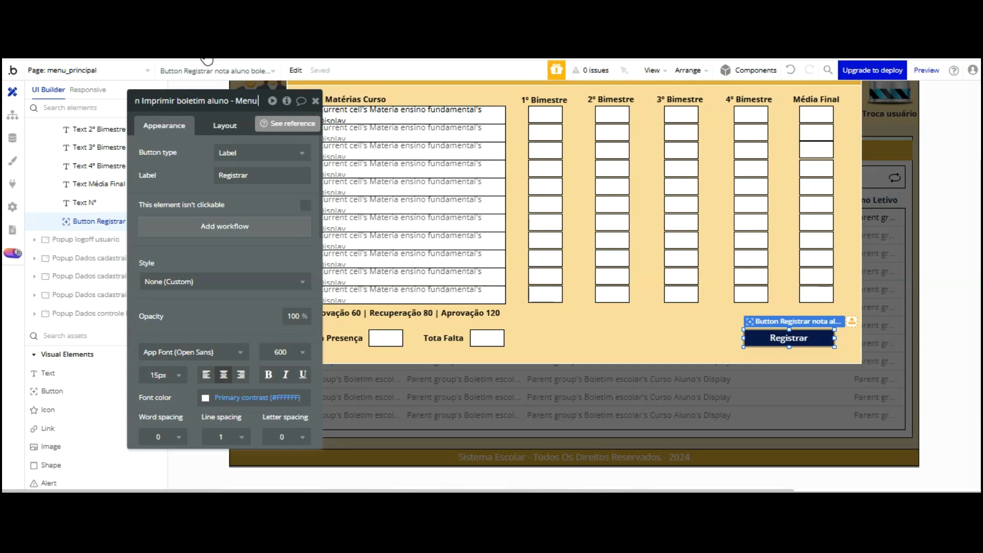
{"action": "type", "text": " principal"}
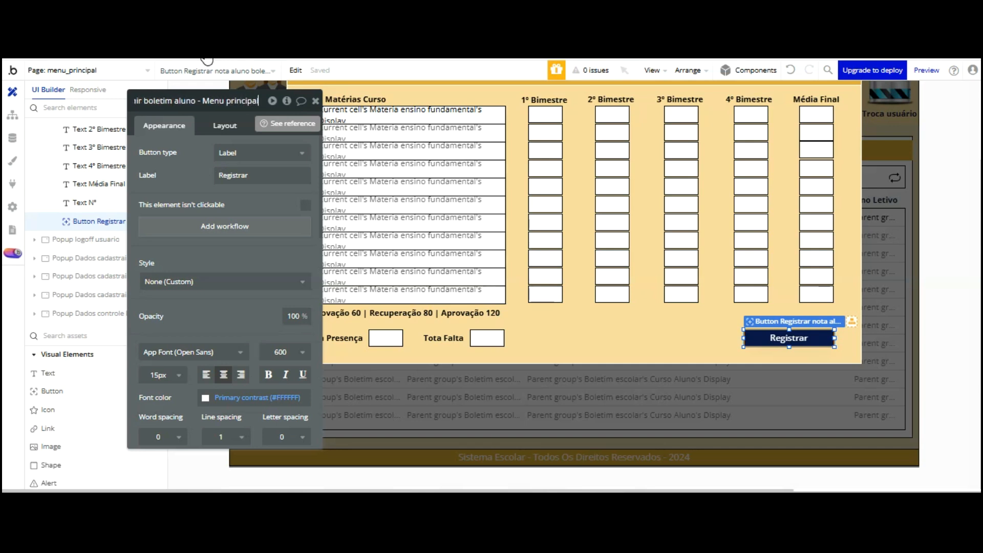
{"action": "key", "text": "Return"}
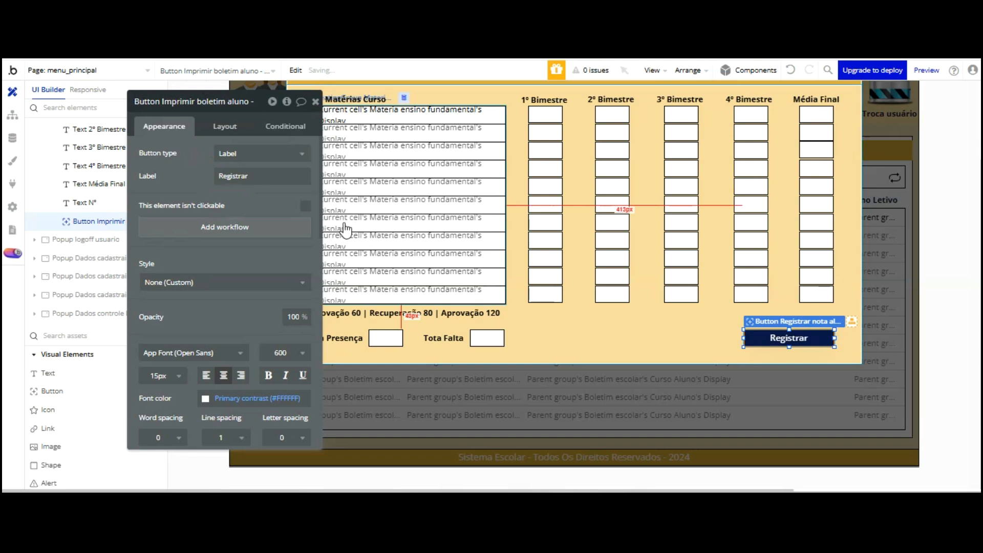
Change the button's label text to Imprimir
{"action": "double_click", "coordinate": [231, 177]}
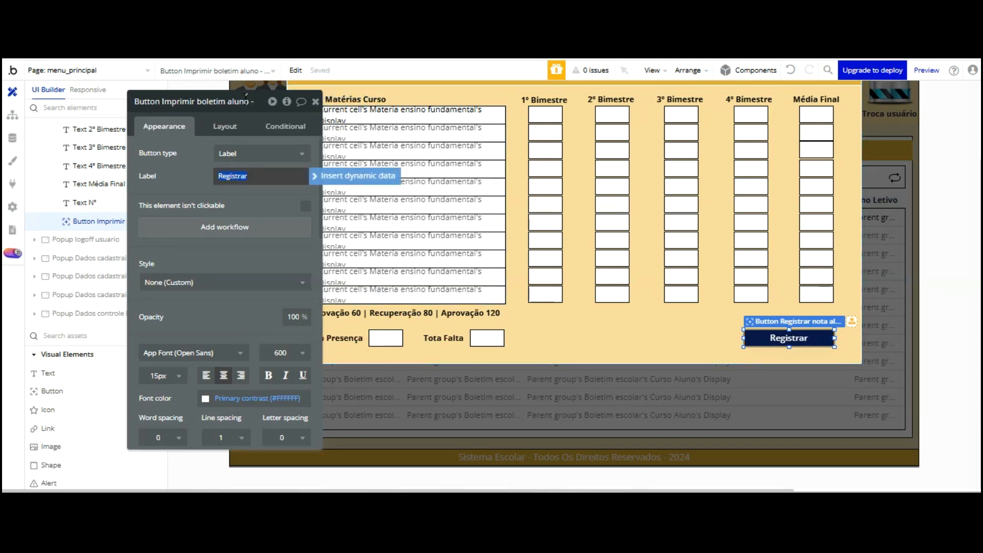
{"action": "type", "text": "Impim"}
{"action": "type", "text": "imi"}
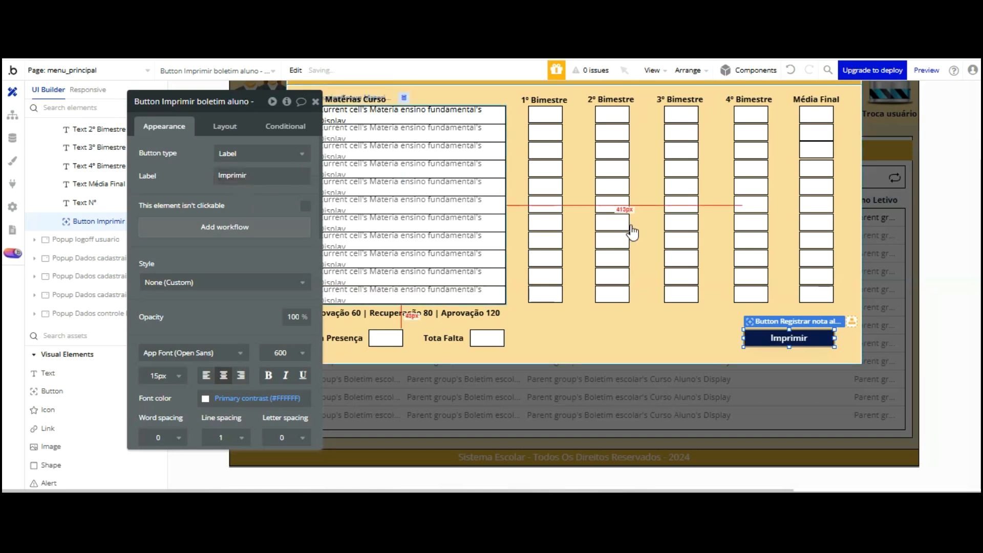
{"action": "left_click", "coordinate": [647, 234]}
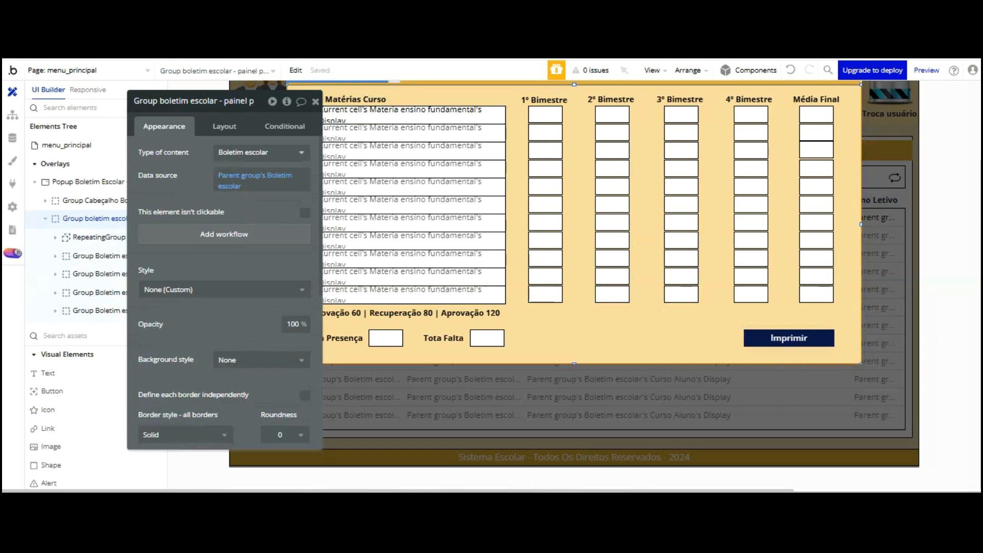
{"action": "key", "text": "ctrl+Tab"}
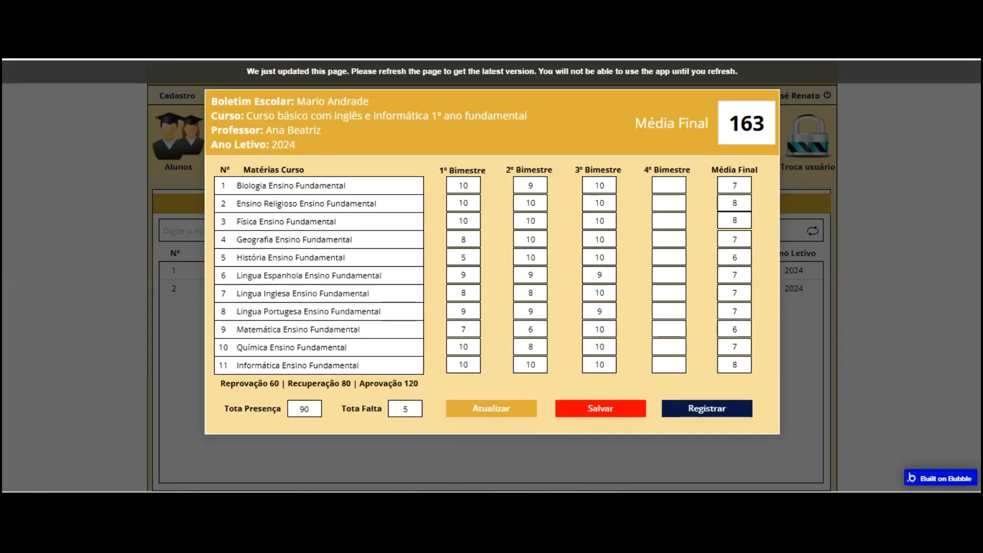
Reload the preview and open, then close, a student's report card
{"action": "key", "text": "F5"}
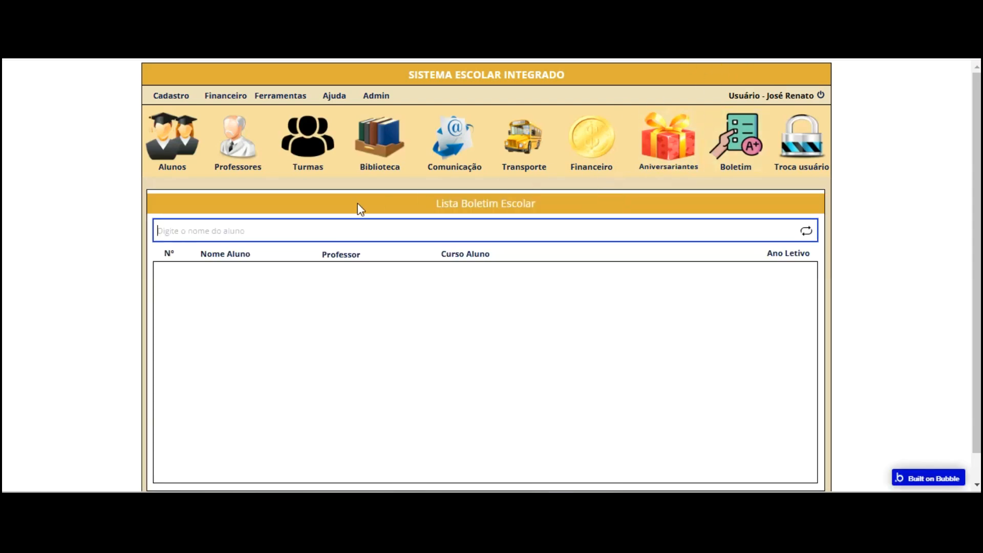
{"action": "left_click", "coordinate": [323, 285]}
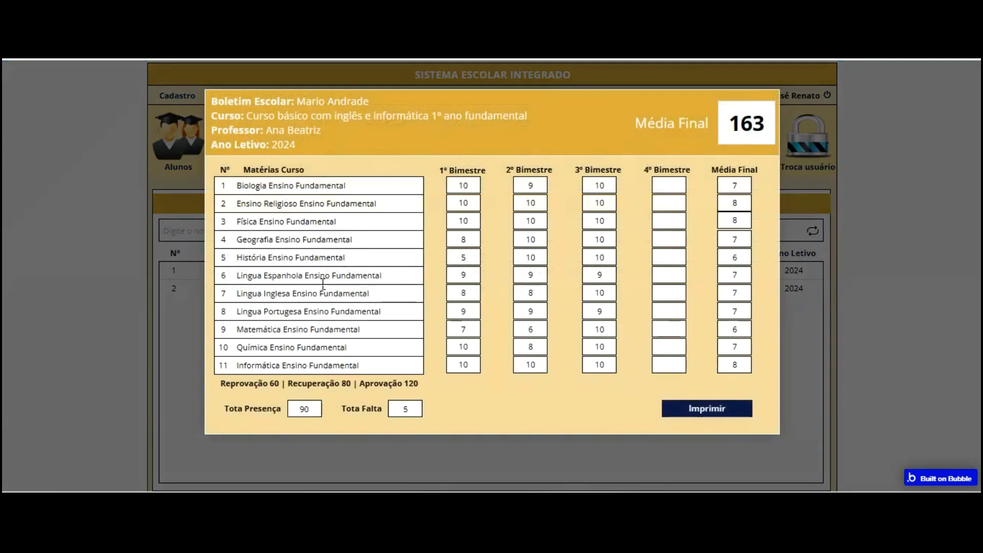
{"action": "left_click", "coordinate": [806, 124]}
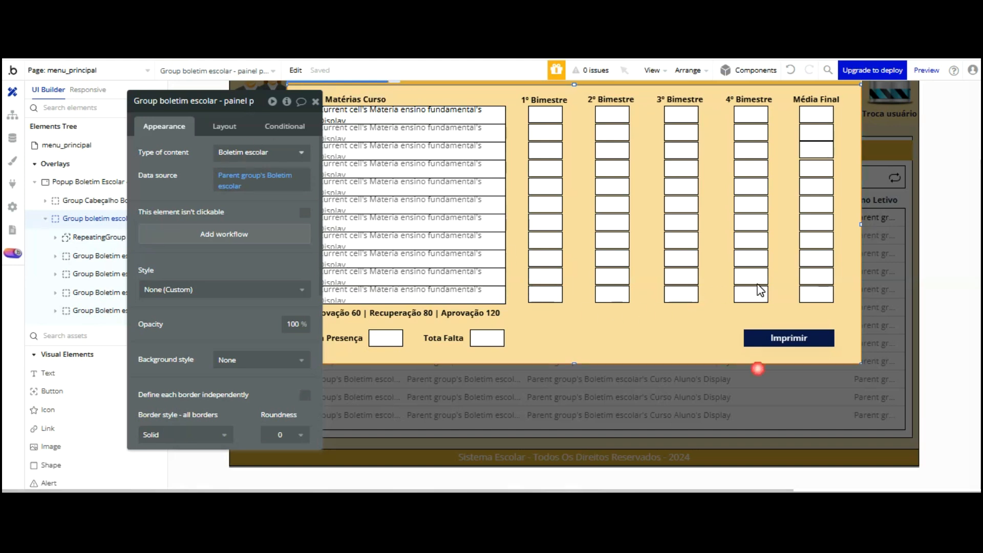
In the editor, close the popup and inspect the Boletim escolar list's data source search
{"action": "left_click", "coordinate": [758, 369]}
{"action": "left_click", "coordinate": [557, 251]}
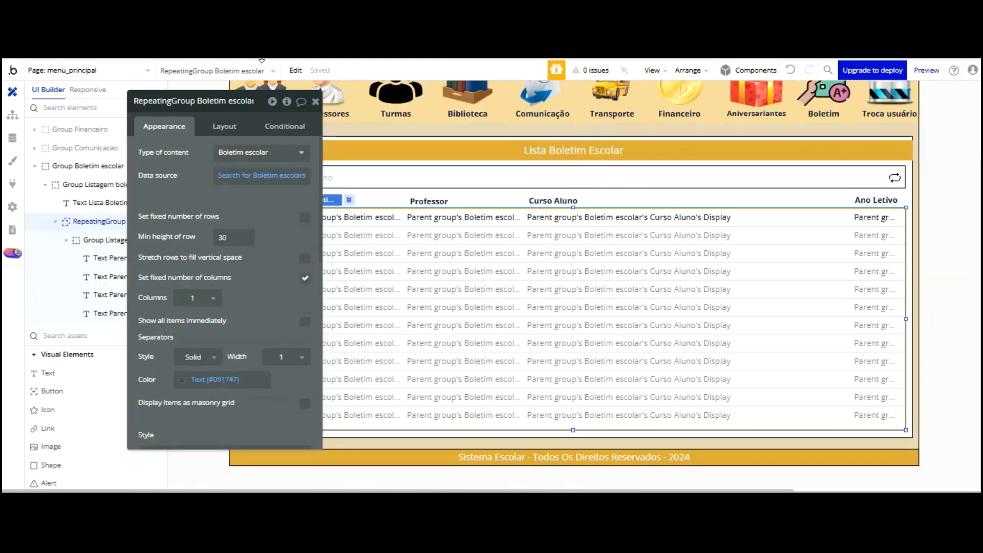
{"action": "left_click", "coordinate": [216, 171]}
Filter the student list by searching 'lun' and picking the suggestion, then clear the search
{"action": "key", "text": "Escape"}
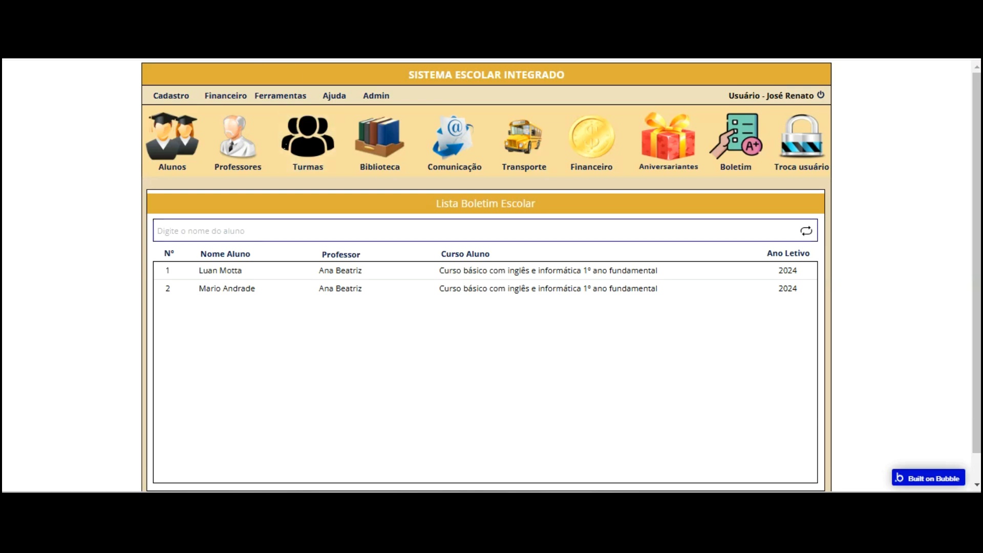
{"action": "left_click", "coordinate": [285, 228]}
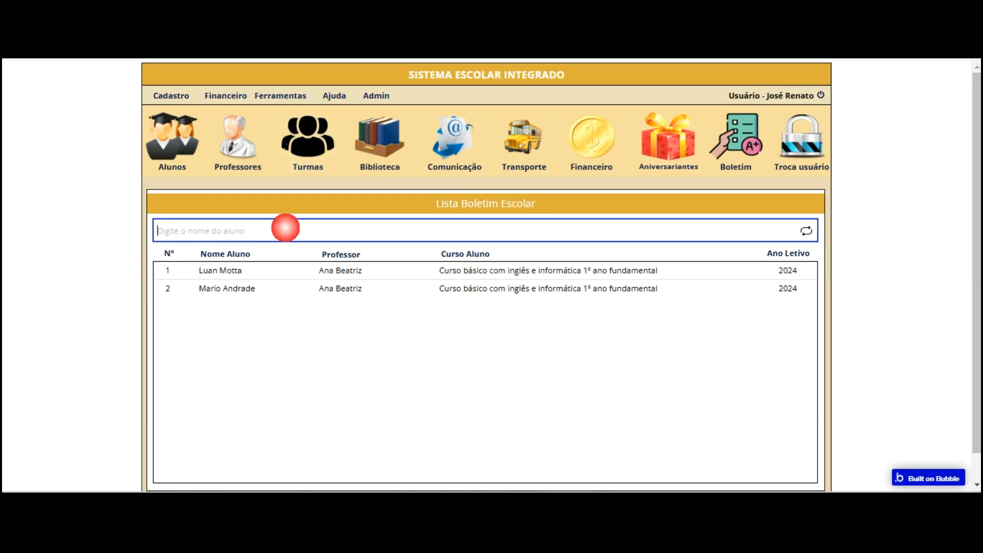
{"action": "type", "text": "lun"}
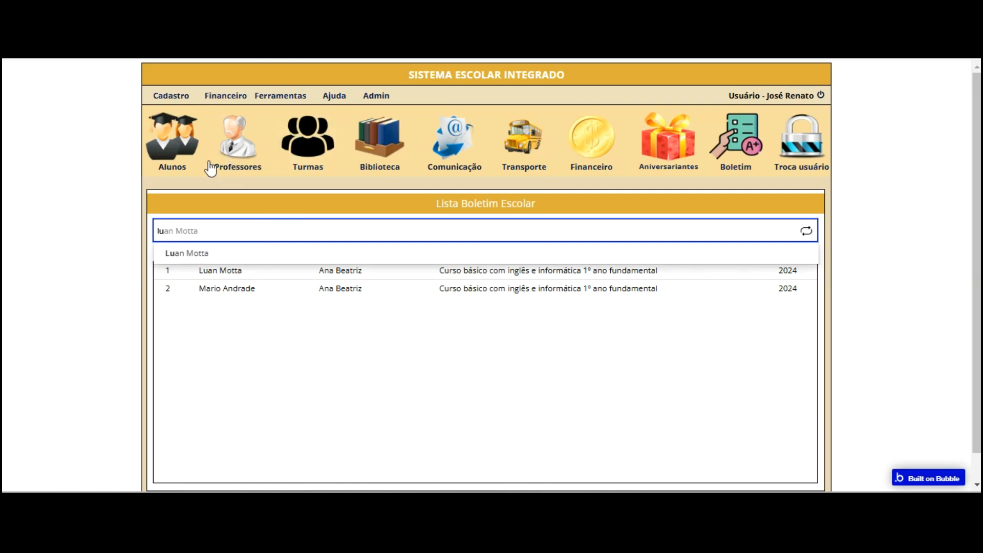
{"action": "left_click", "coordinate": [213, 255]}
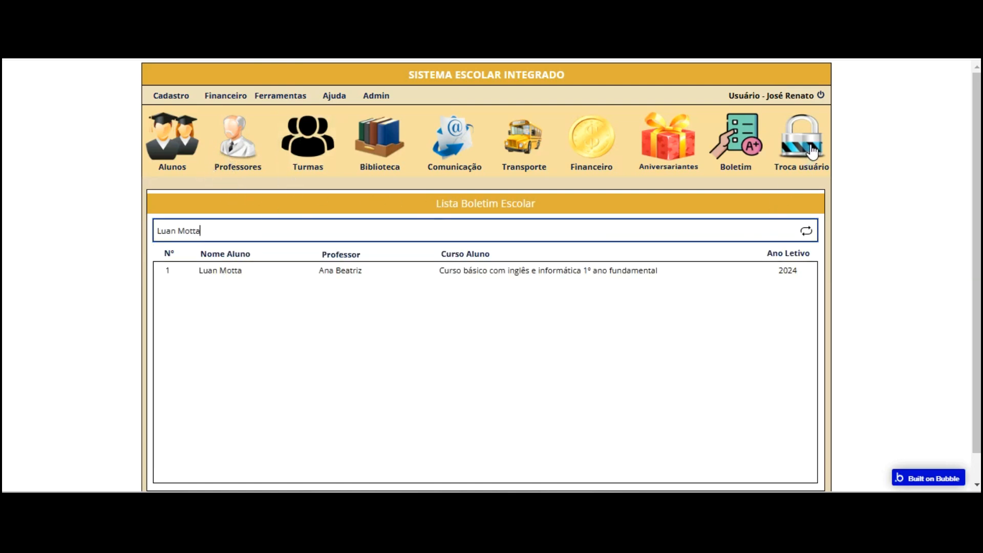
{"action": "key", "text": "ctrl+a"}
{"action": "key", "text": "BackSpace"}
{"action": "key", "text": "Down"}
{"action": "key", "text": "Down"}
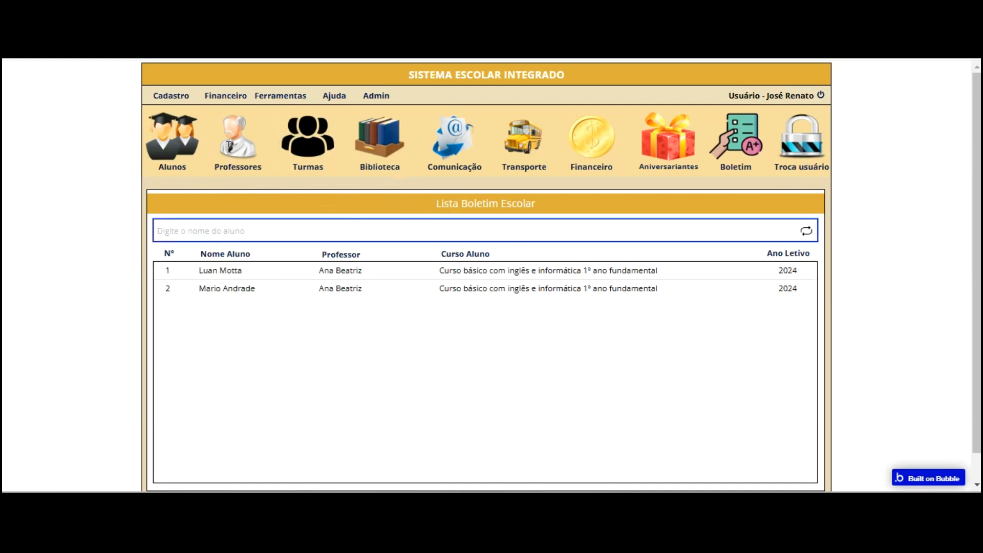
Search 'mar', open and close that student's report card, then go to the financial section
{"action": "left_click", "coordinate": [228, 231]}
{"action": "type", "text": "mar"}
{"action": "key", "text": "Return"}
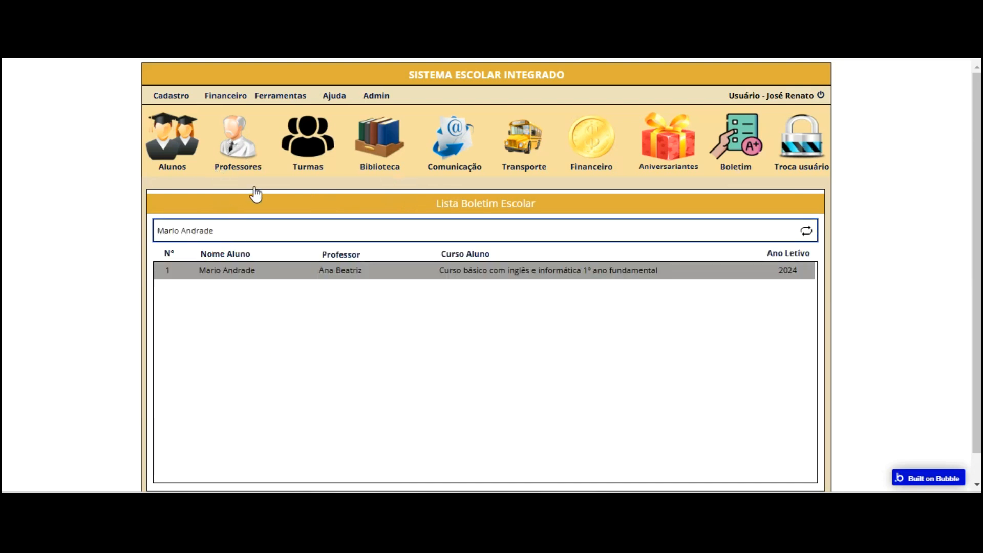
{"action": "left_click", "coordinate": [254, 272]}
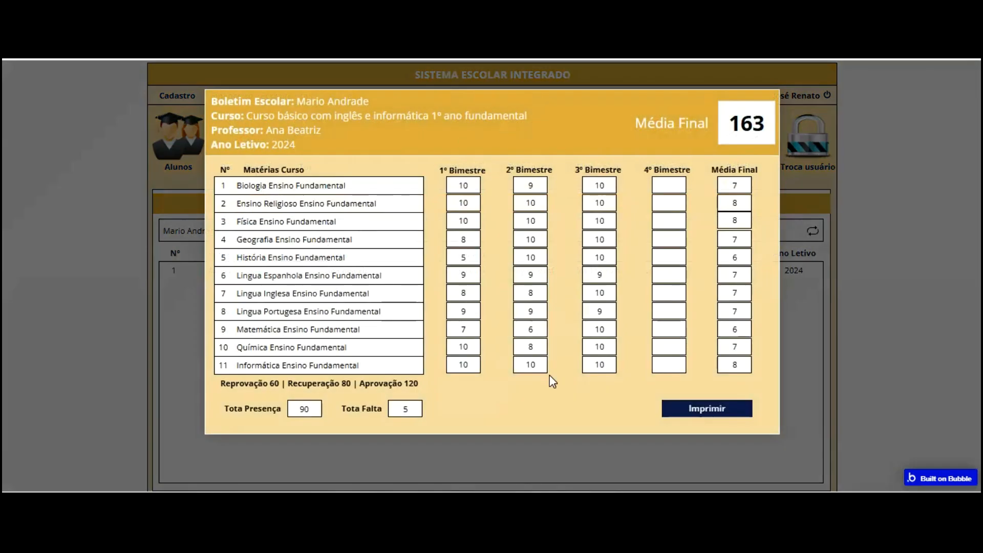
{"action": "key", "text": "Escape"}
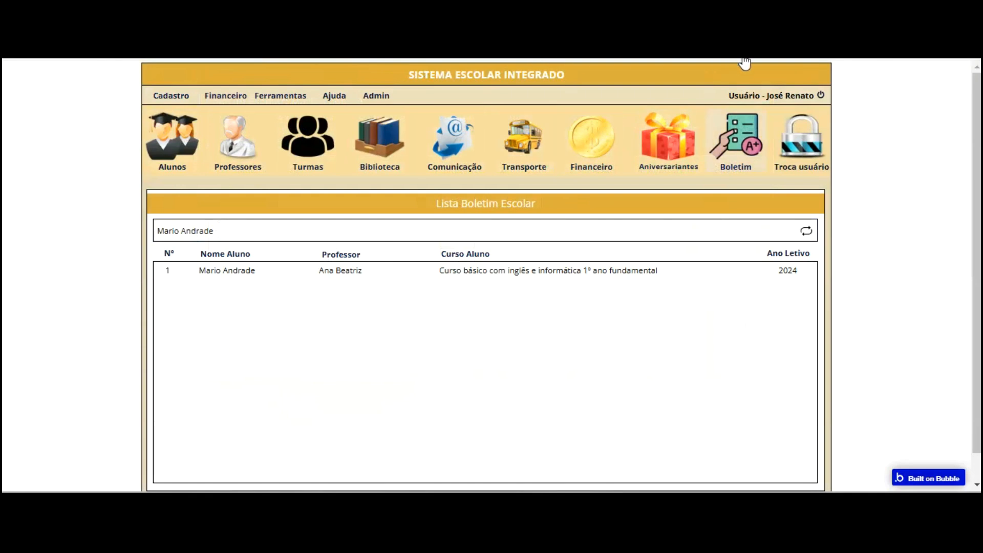
{"action": "left_click", "coordinate": [612, 134]}
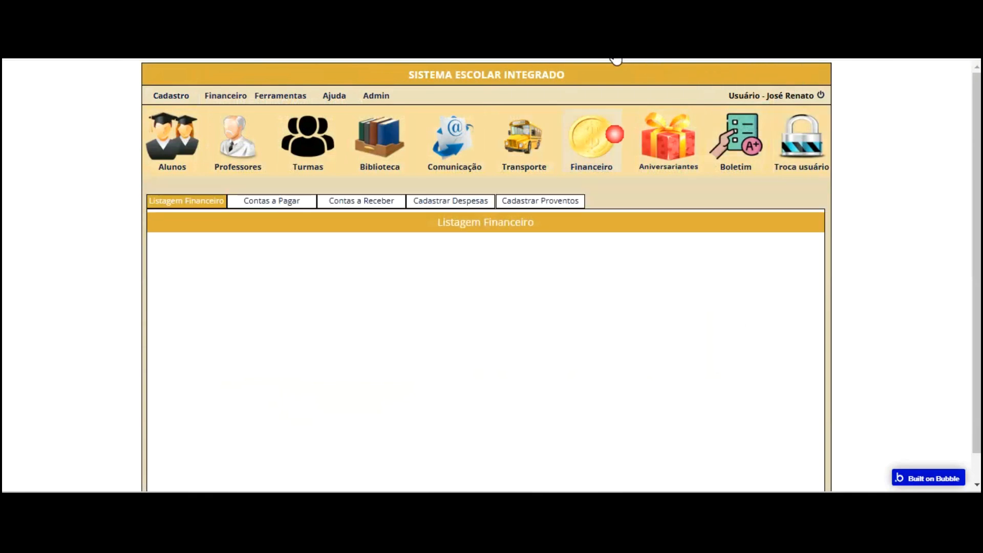
{"action": "left_click", "coordinate": [272, 200]}
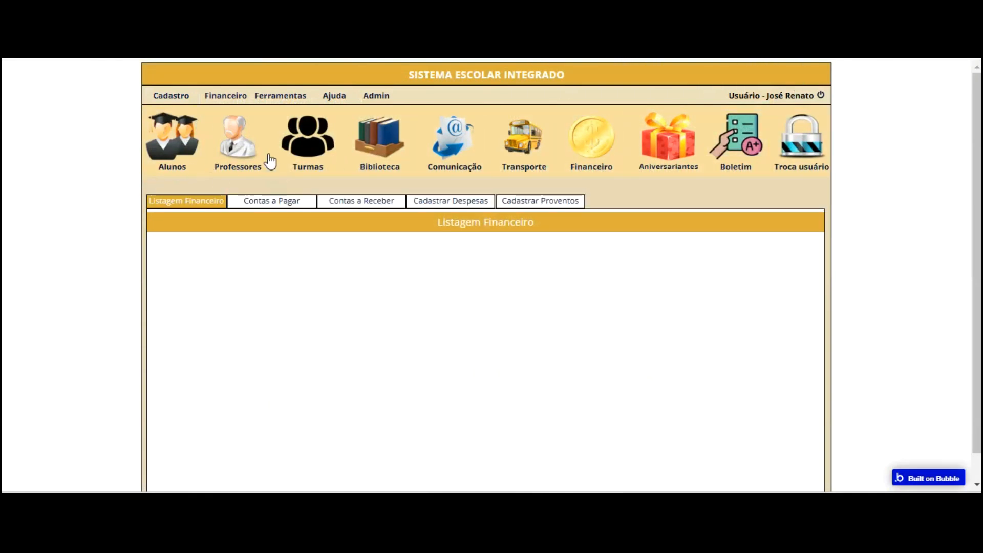
{"action": "left_click", "coordinate": [190, 200]}
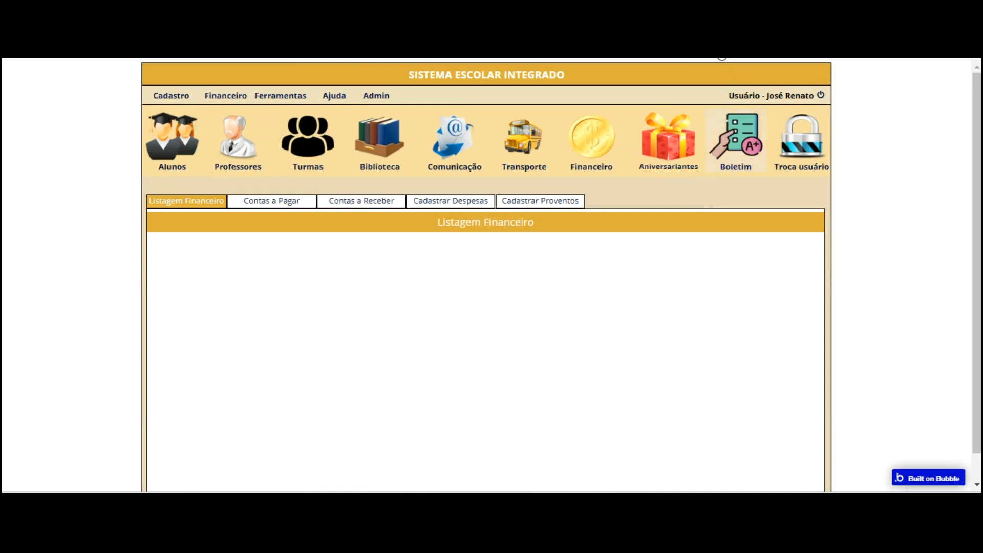
{"action": "left_click", "coordinate": [720, 129]}
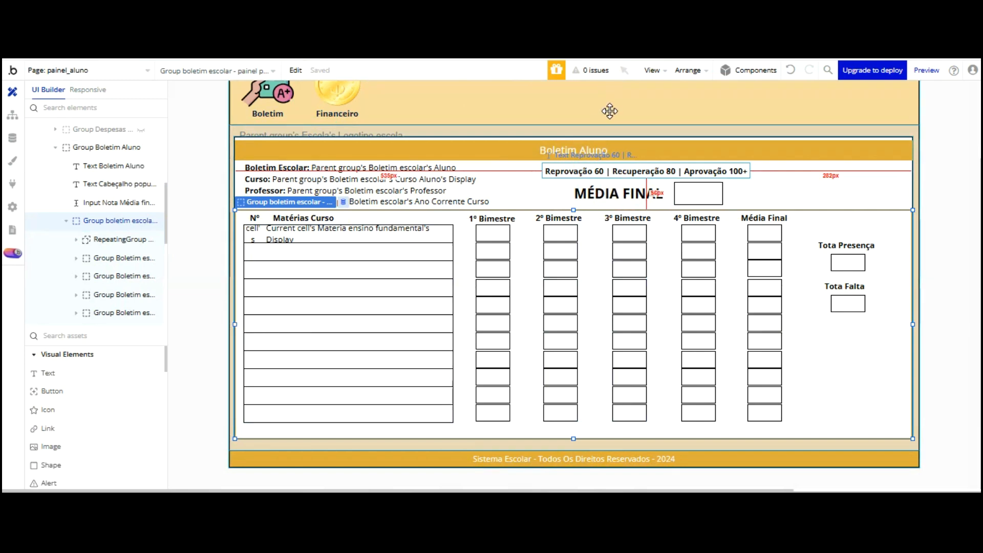
Copy painel_aluno's Reprovação threshold, MÉDIA FINAL heading, final-grade box and status text, then switch to menu_principal
{"action": "left_click", "coordinate": [615, 171]}
{"action": "left_click", "coordinate": [621, 193], "text": "shift"}
{"action": "left_click", "coordinate": [700, 196], "text": "shift"}
{"action": "left_click", "coordinate": [818, 183], "text": "shift"}
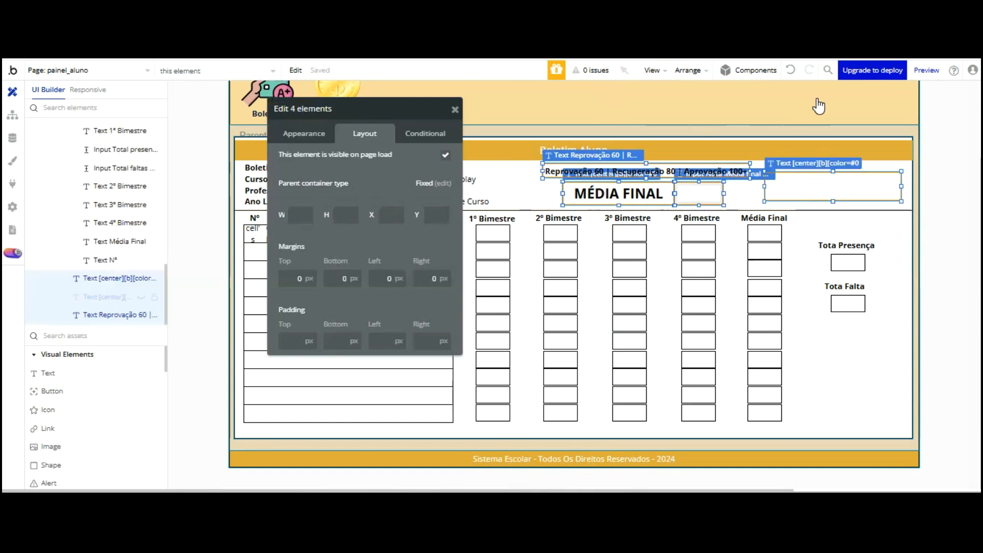
{"action": "right_click", "coordinate": [818, 102]}
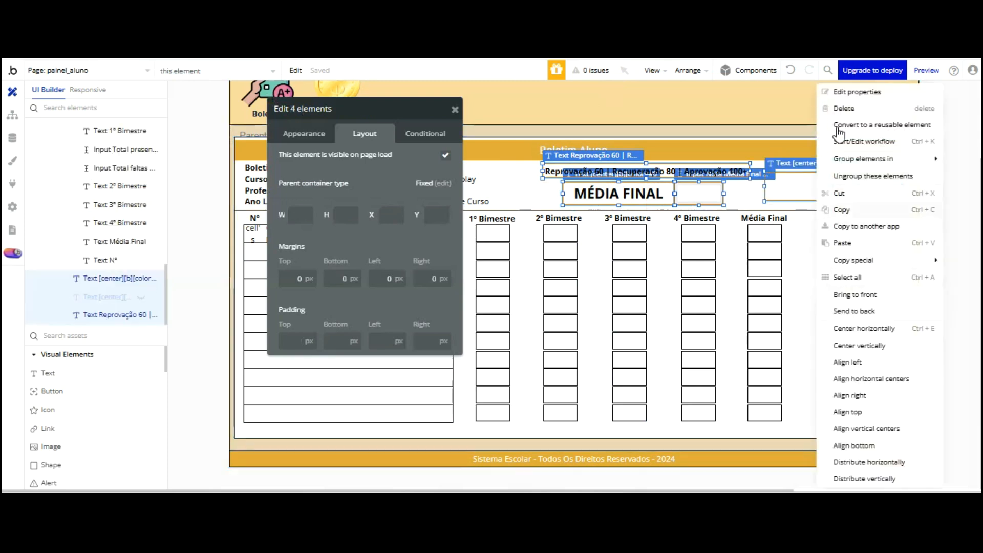
{"action": "left_click", "coordinate": [845, 130]}
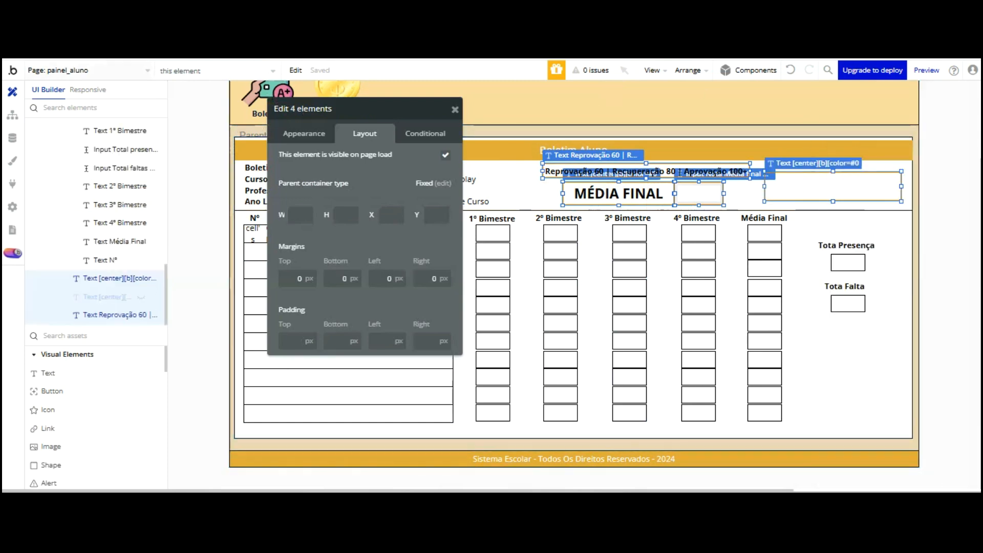
{"action": "left_click", "coordinate": [87, 71]}
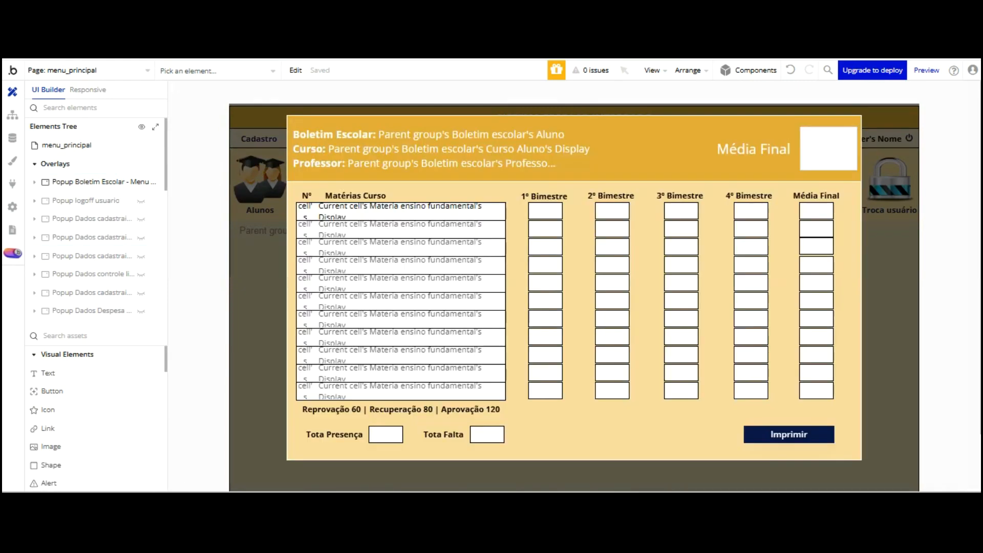
{"action": "double_click", "coordinate": [772, 153]}
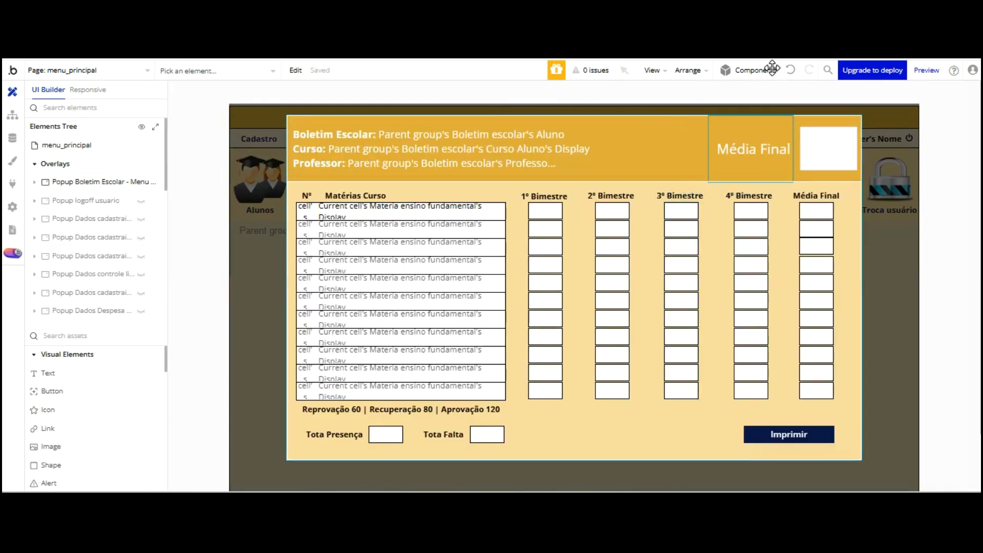
Replace the old Média Final header text with the pasted elements, placing the status text beside Imprimir
{"action": "key", "text": "Delete"}
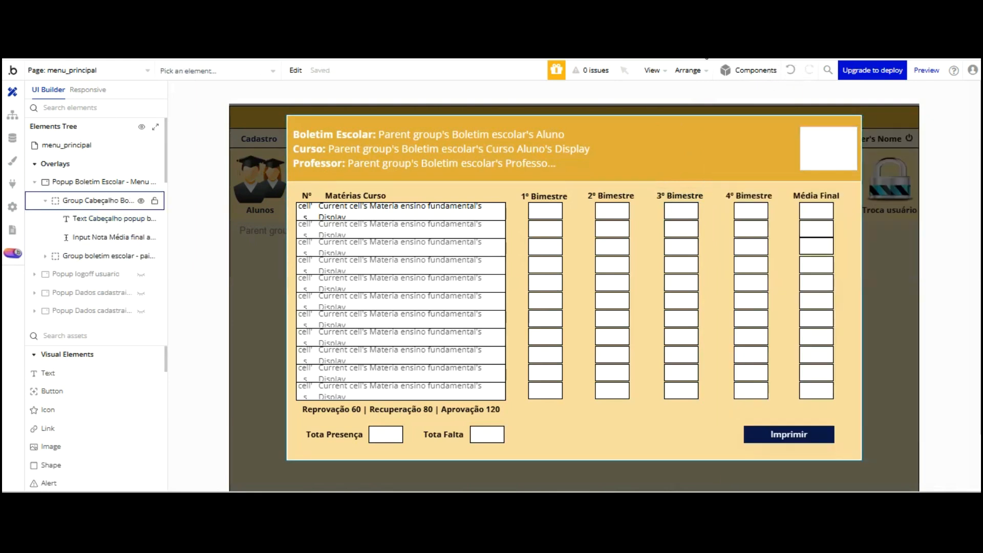
{"action": "left_click", "coordinate": [706, 138]}
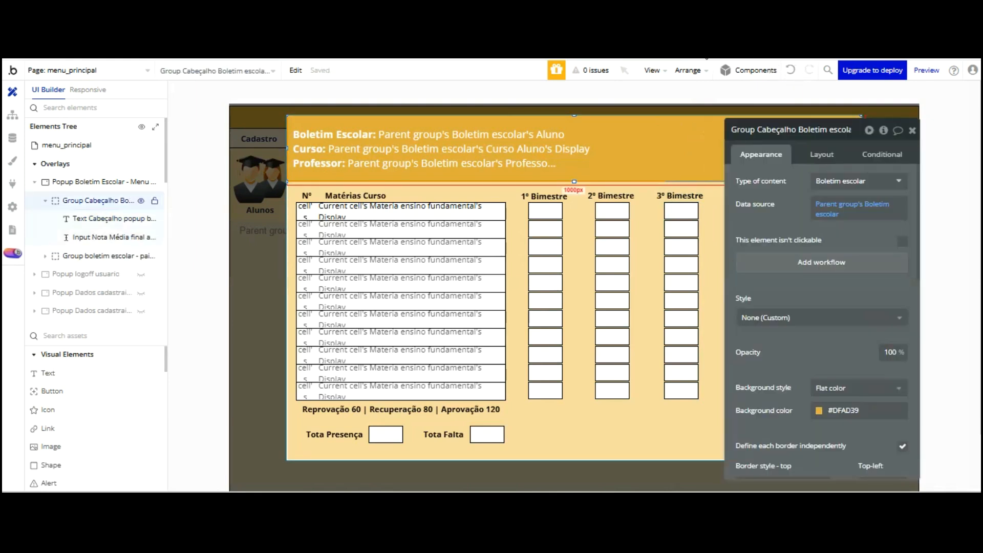
{"action": "key", "text": "ctrl+v"}
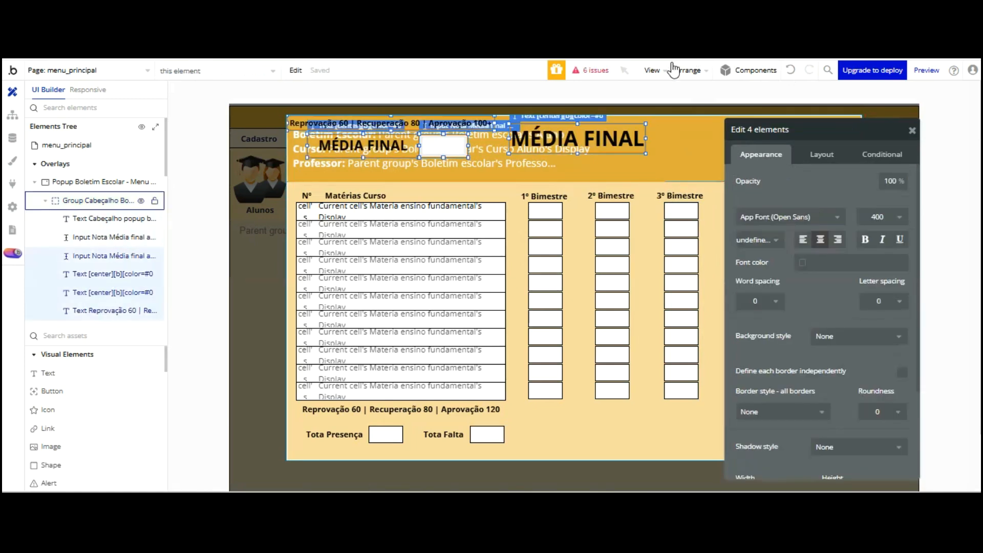
{"action": "left_click_drag", "start_coordinate": [783, 128], "coordinate": [204, 252]}
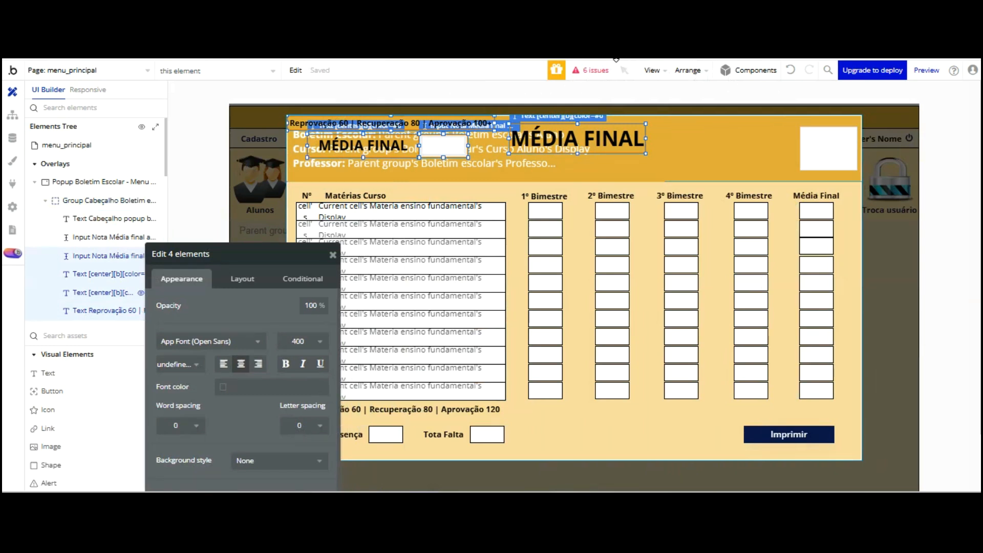
{"action": "left_click", "coordinate": [618, 140]}
{"action": "left_click_drag", "start_coordinate": [578, 138], "coordinate": [631, 423]}
{"action": "left_click_drag", "start_coordinate": [665, 336], "coordinate": [660, 343]}
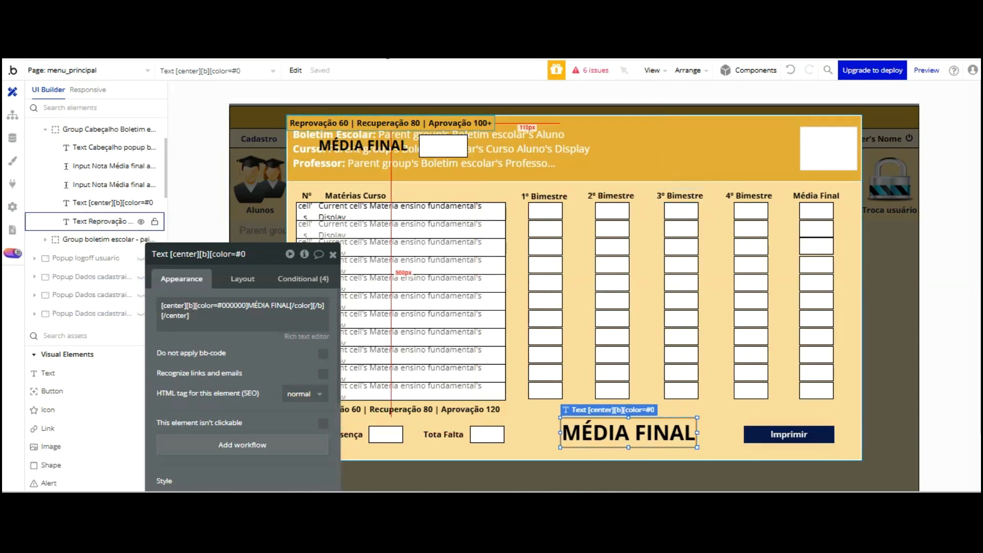
Select the thresholds line, MÉDIA FINAL label and final-grade box and shift them right
{"action": "left_click", "coordinate": [102, 221]}
{"action": "left_click", "coordinate": [108, 203], "text": "shift"}
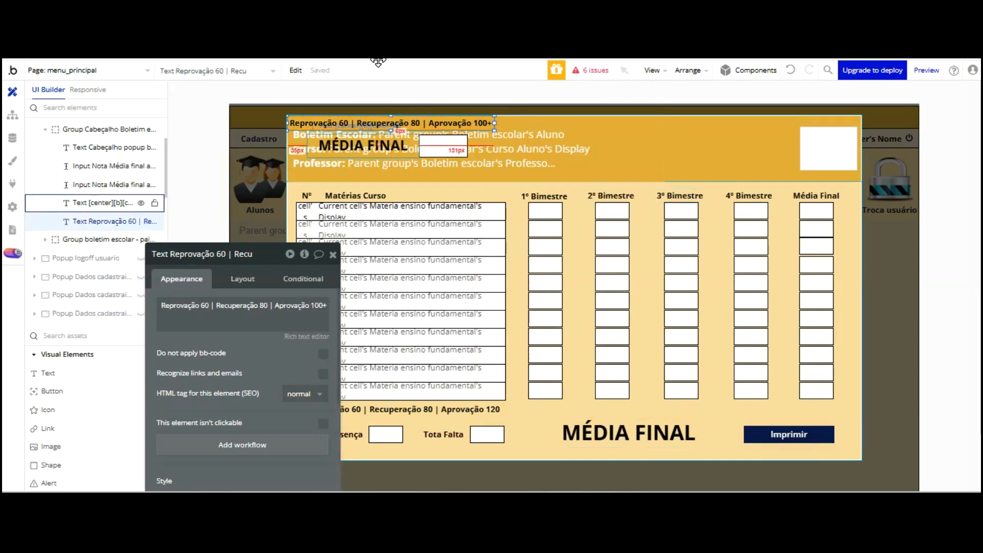
{"action": "left_click", "coordinate": [450, 150], "text": "shift"}
{"action": "key", "text": "shift+Right"}
{"action": "key", "text": "shift+Right"}
{"action": "key", "text": "shift+Right"}
{"action": "key", "text": "shift+Right"}
{"action": "key", "text": "shift+Right"}
{"action": "key", "text": "shift+Right"}
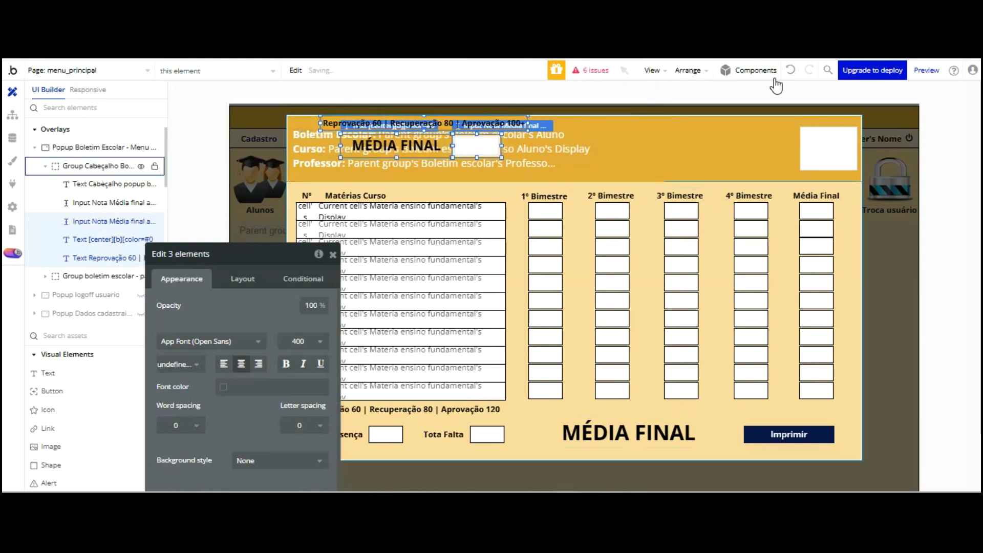
{"action": "key", "text": "shift+Right"}
{"action": "key", "text": "shift+Right"}
{"action": "key", "text": "shift+Right"}
{"action": "key", "text": "shift+Right"}
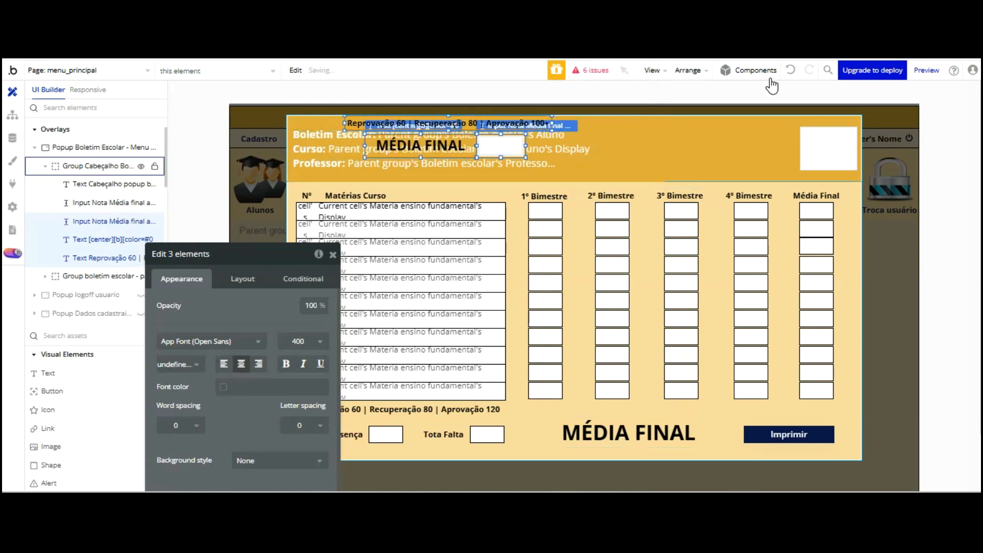
{"action": "key", "text": "shift+Right"}
{"action": "key", "text": "shift+Right"}
{"action": "key", "text": "shift+Right"}
{"action": "key", "text": "shift+Right"}
{"action": "key", "text": "shift+Right"}
{"action": "key", "text": "shift+Right"}
{"action": "key", "text": "shift+Right"}
{"action": "key", "text": "shift+Right"}
{"action": "key", "text": "shift+Right"}
{"action": "key", "text": "shift+Right"}
{"action": "key", "text": "shift+Right"}
{"action": "key", "text": "shift+Right"}
{"action": "key", "text": "shift+Right"}
{"action": "key", "text": "shift+Right"}
{"action": "key", "text": "shift+Right"}
{"action": "key", "text": "shift+Right"}
{"action": "key", "text": "shift+Right"}
{"action": "key", "text": "shift+Right"}
{"action": "key", "text": "shift+Right"}
{"action": "key", "text": "shift+Right"}
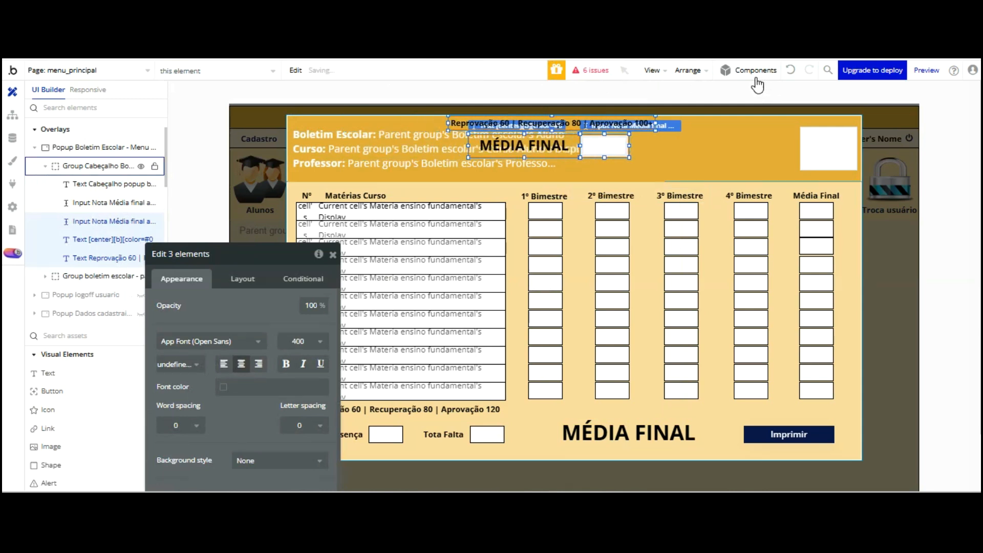
{"action": "key", "text": "shift+Right"}
{"action": "key", "text": "shift+Right"}
{"action": "key", "text": "shift+Right"}
{"action": "key", "text": "shift+Right"}
{"action": "key", "text": "shift+Right"}
{"action": "key", "text": "shift+Right"}
{"action": "key", "text": "shift+Right"}
{"action": "key", "text": "shift+Right"}
{"action": "key", "text": "shift+Right"}
{"action": "key", "text": "shift+Right"}
{"action": "key", "text": "shift+Right"}
{"action": "key", "text": "shift+Right"}
{"action": "key", "text": "shift+Right"}
{"action": "key", "text": "shift+Right"}
{"action": "key", "text": "shift+Right"}
{"action": "key", "text": "shift+Right"}
{"action": "key", "text": "shift+Right"}
{"action": "key", "text": "shift+Right"}
{"action": "key", "text": "shift+Right"}
{"action": "key", "text": "shift+Right"}
{"action": "key", "text": "shift+Right"}
{"action": "key", "text": "shift+Right"}
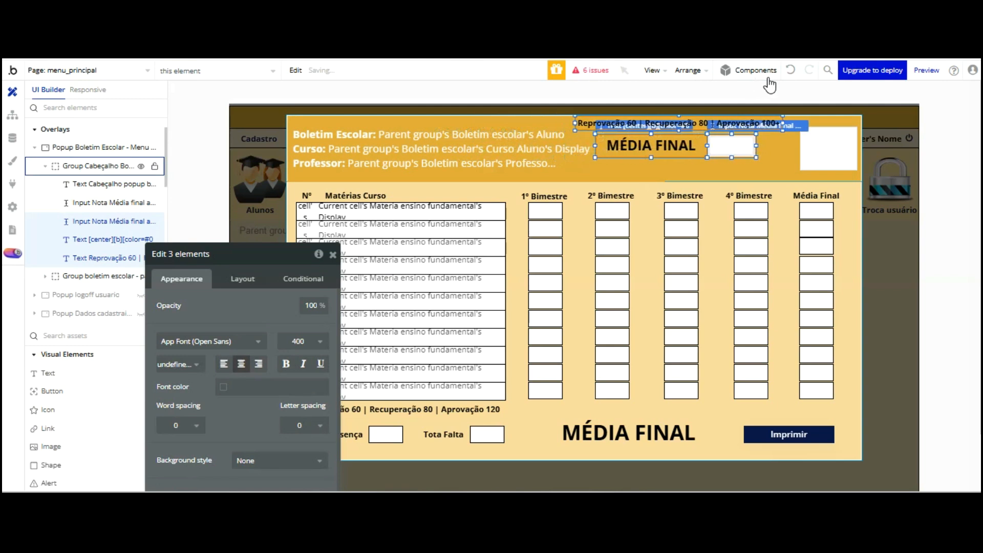
Restore the accidentally deleted final-grade box and nudge the three elements further right and down
{"action": "left_click", "coordinate": [816, 148]}
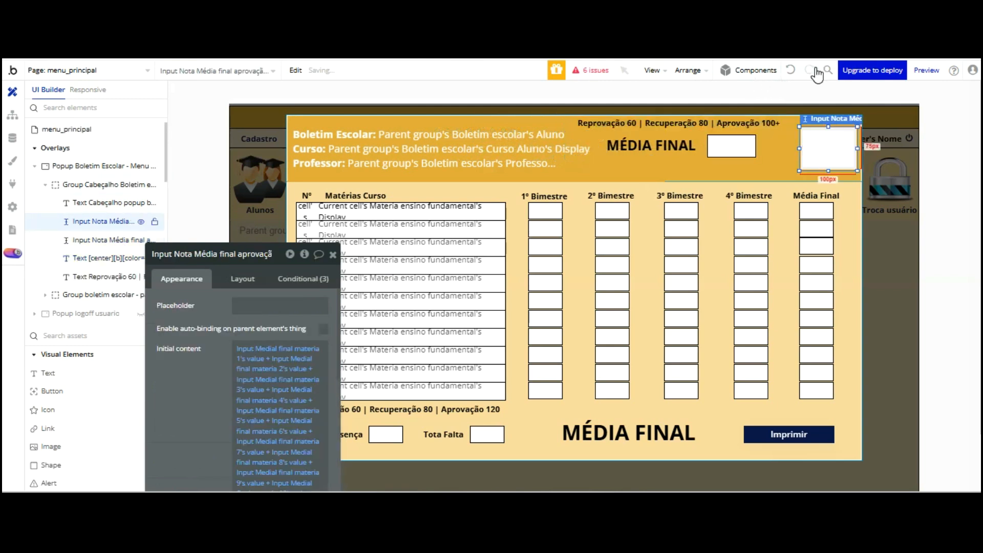
{"action": "key", "text": "Delete"}
{"action": "left_click", "coordinate": [697, 123]}
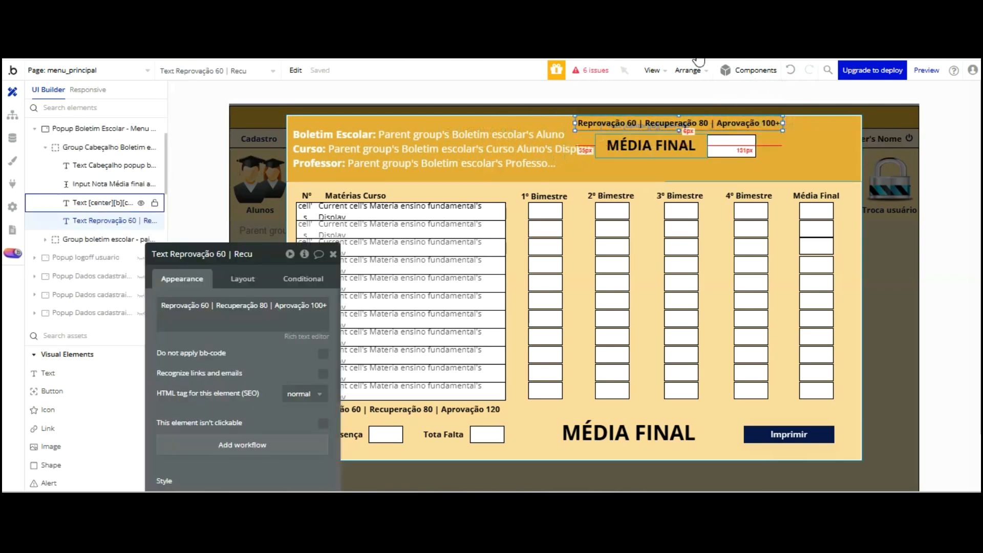
{"action": "key", "text": "ctrl+z"}
{"action": "key", "text": "shift+Right"}
{"action": "key", "text": "shift+Right"}
{"action": "key", "text": "shift+Right"}
{"action": "key", "text": "shift+Right"}
{"action": "key", "text": "shift+Right"}
{"action": "key", "text": "shift+Right"}
{"action": "key", "text": "shift+Down"}
{"action": "key", "text": "shift+Down"}
{"action": "key", "text": "shift+Right"}
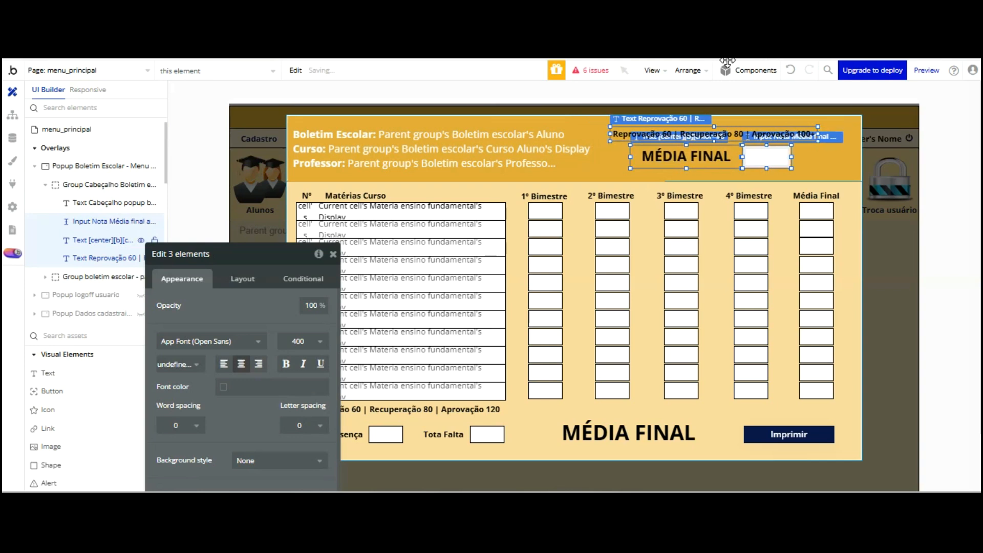
{"action": "key", "text": "Down"}
{"action": "key", "text": "Down"}
{"action": "key", "text": "Down"}
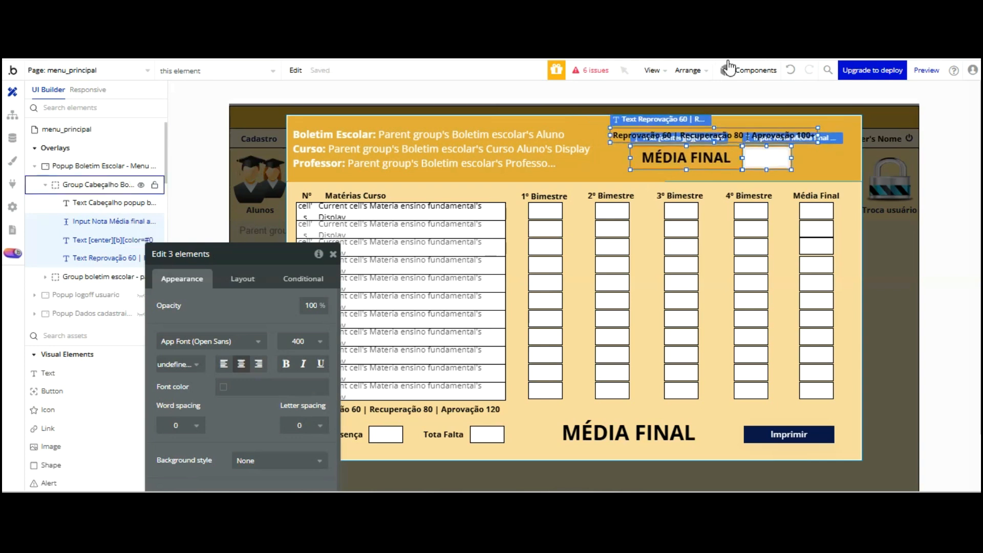
{"action": "key", "text": "shift+Right"}
{"action": "key", "text": "shift+Right"}
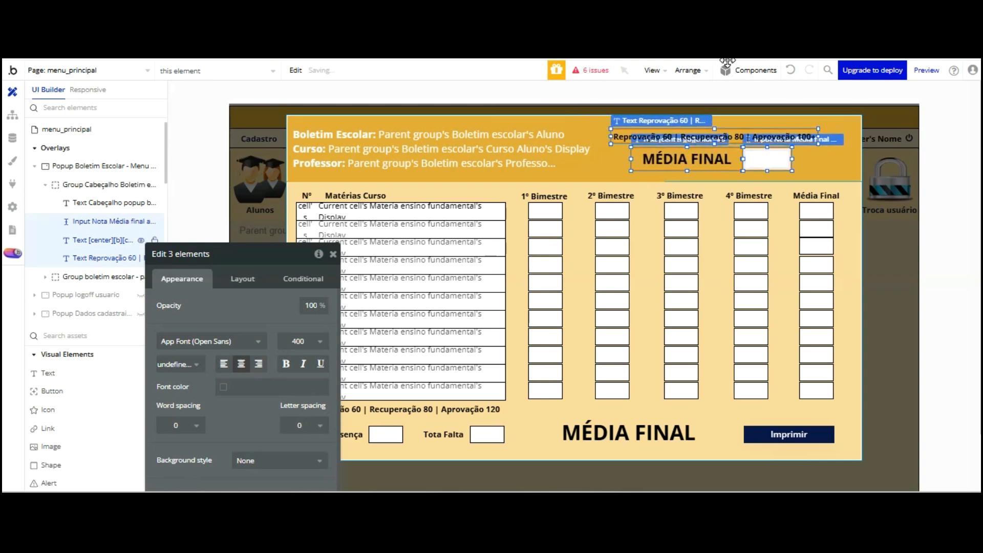
{"action": "left_click", "coordinate": [784, 172]}
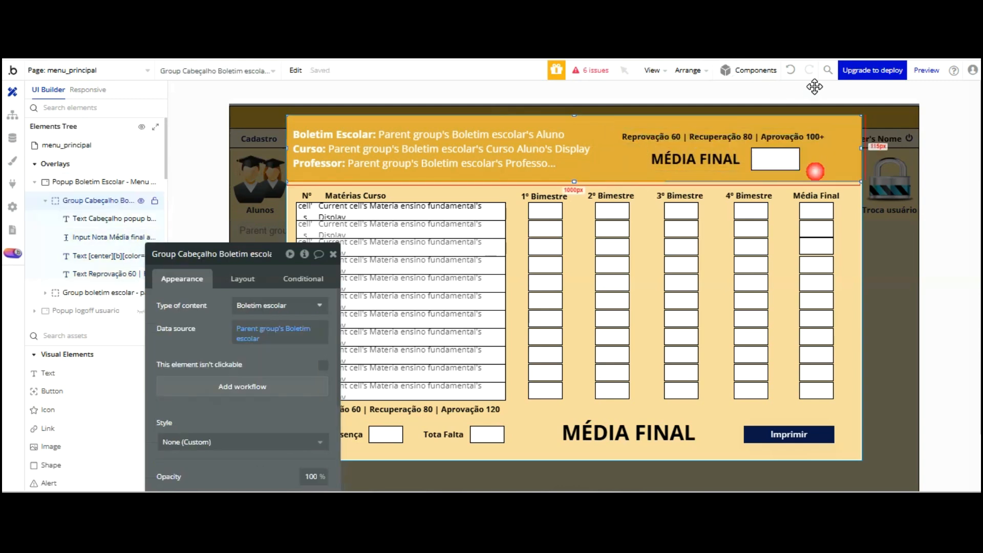
Set the header thresholds text line's font colour to Surface white
{"action": "left_click", "coordinate": [740, 137]}
{"action": "scroll", "coordinate": [241, 281], "scroll_direction": "down", "scroll_amount": 4}
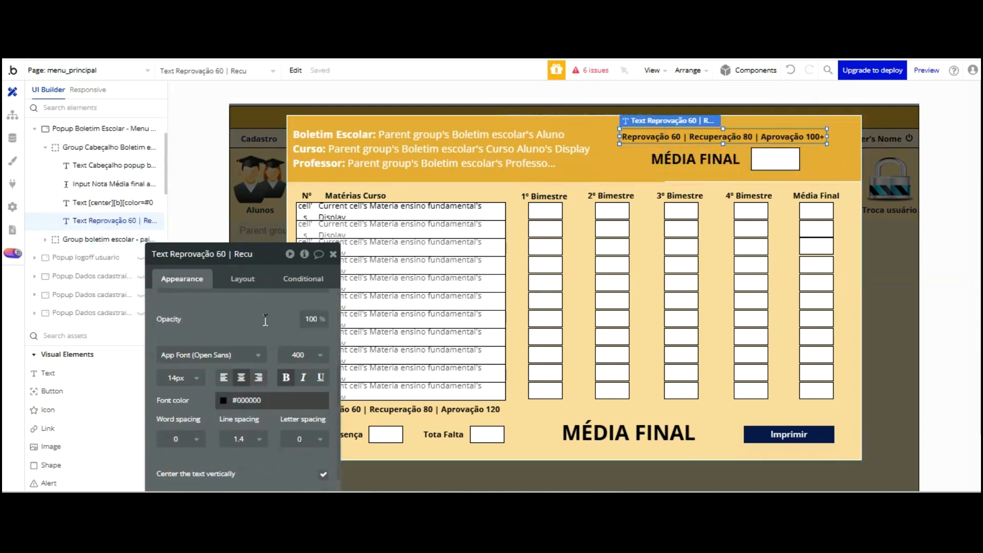
{"action": "left_click", "coordinate": [226, 400]}
{"action": "left_click", "coordinate": [266, 466]}
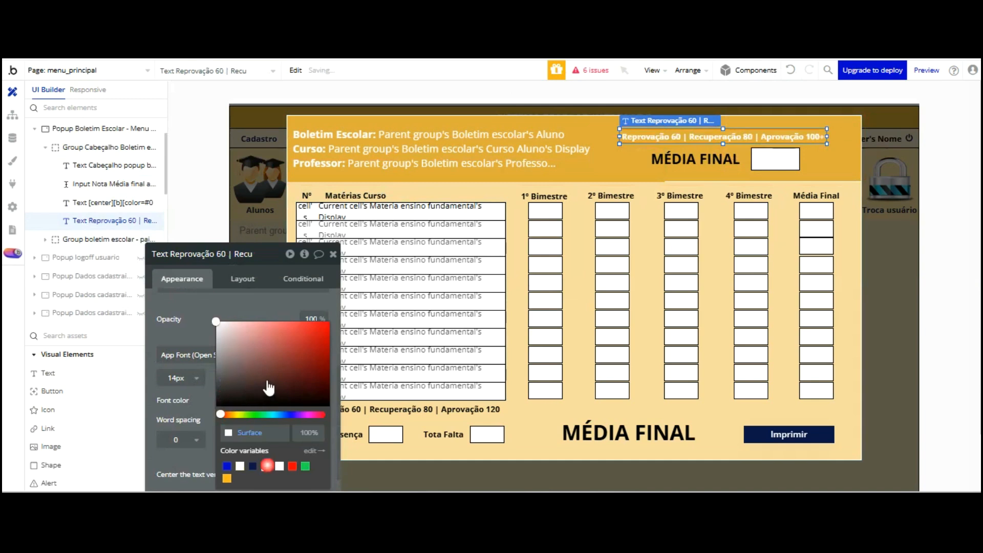
Set the header MÉDIA FINAL label's font colour to white
{"action": "left_click", "coordinate": [695, 159]}
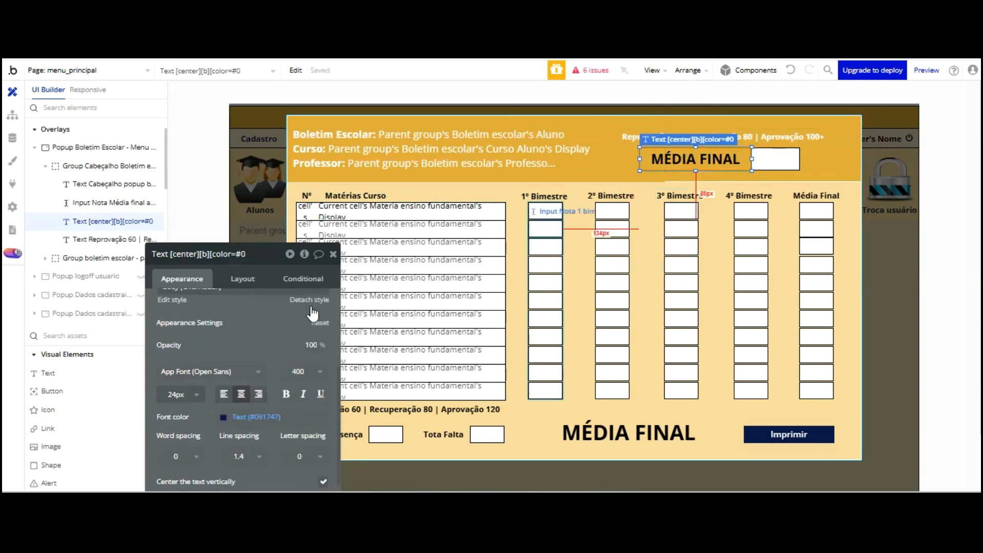
{"action": "left_click", "coordinate": [241, 416]}
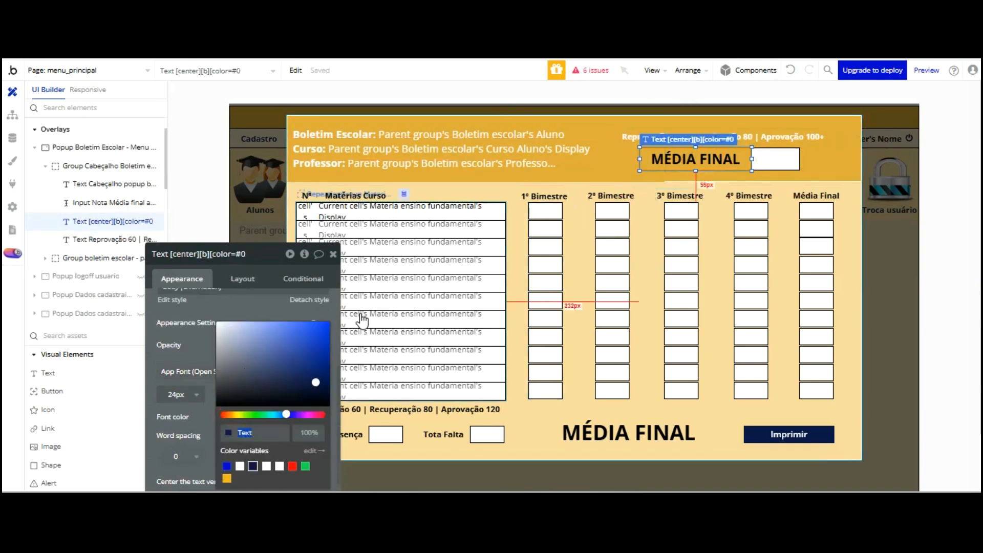
{"action": "left_click", "coordinate": [240, 466]}
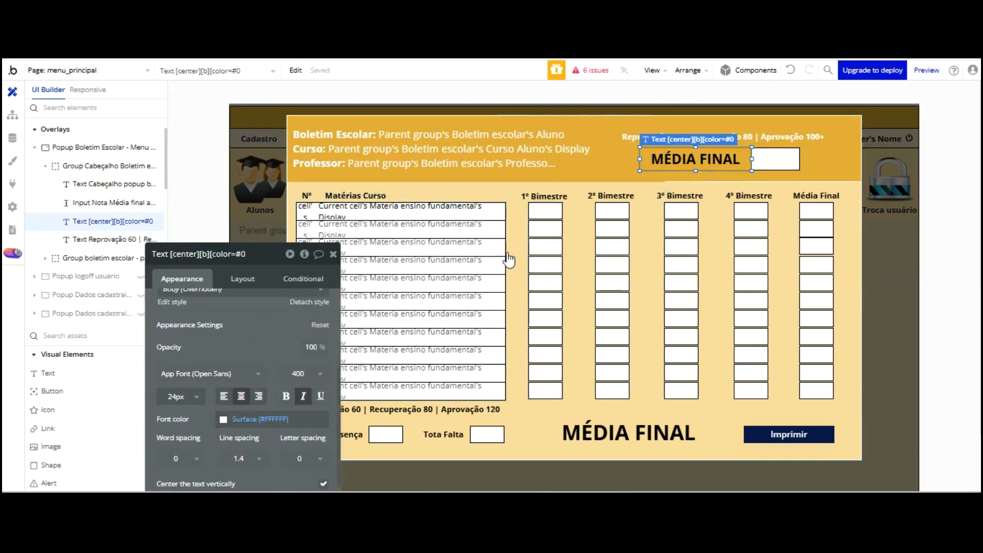
{"action": "left_click", "coordinate": [722, 202]}
{"action": "left_click", "coordinate": [716, 163]}
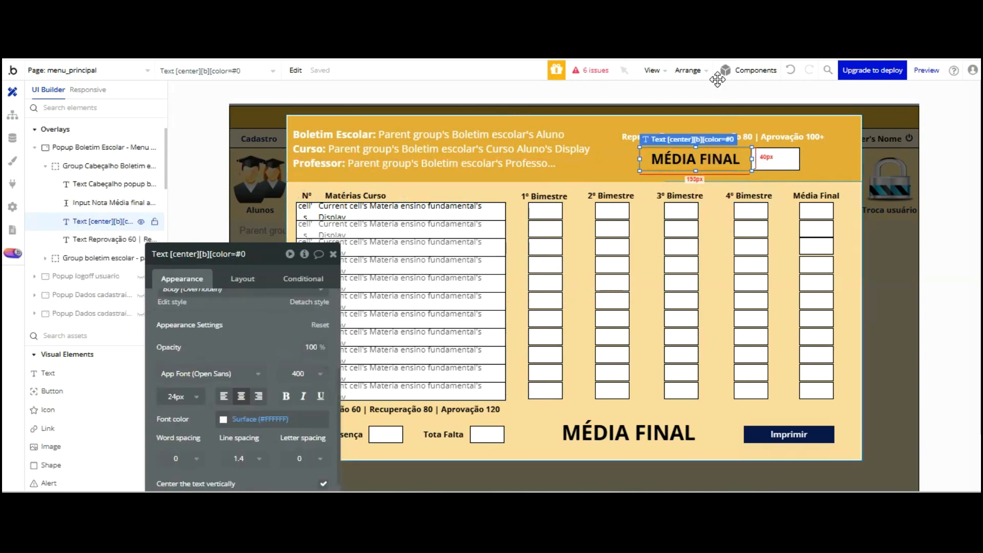
{"action": "left_click", "coordinate": [240, 419]}
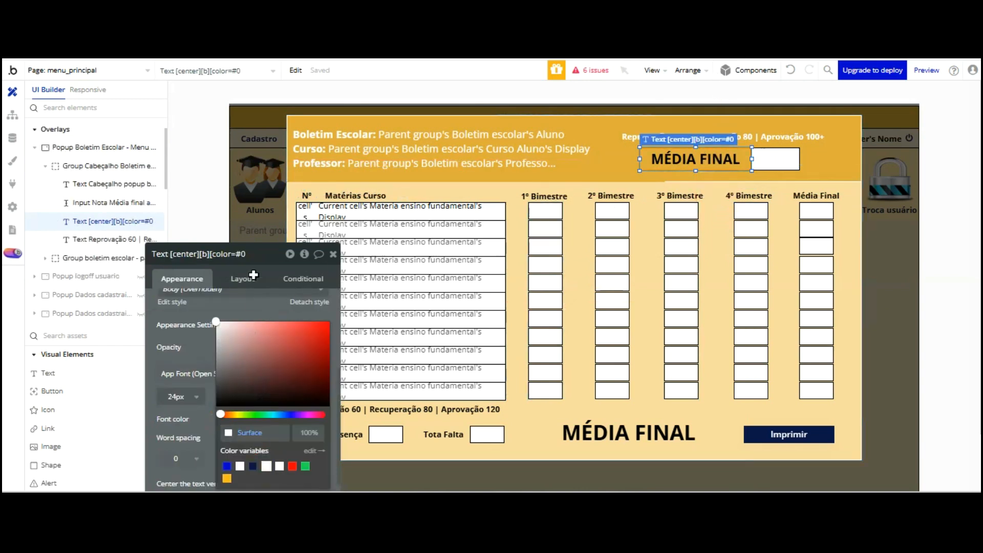
{"action": "left_click", "coordinate": [255, 229]}
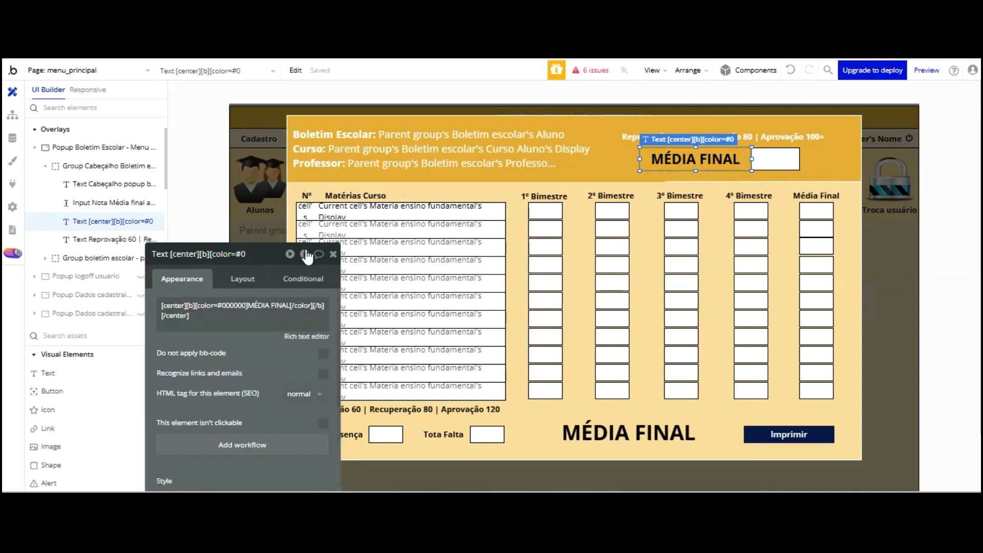
Recolour the label's MÉDIA FINAL text white in the rich text editor and save
{"action": "left_click", "coordinate": [306, 336]}
{"action": "key", "text": "ctrl+a"}
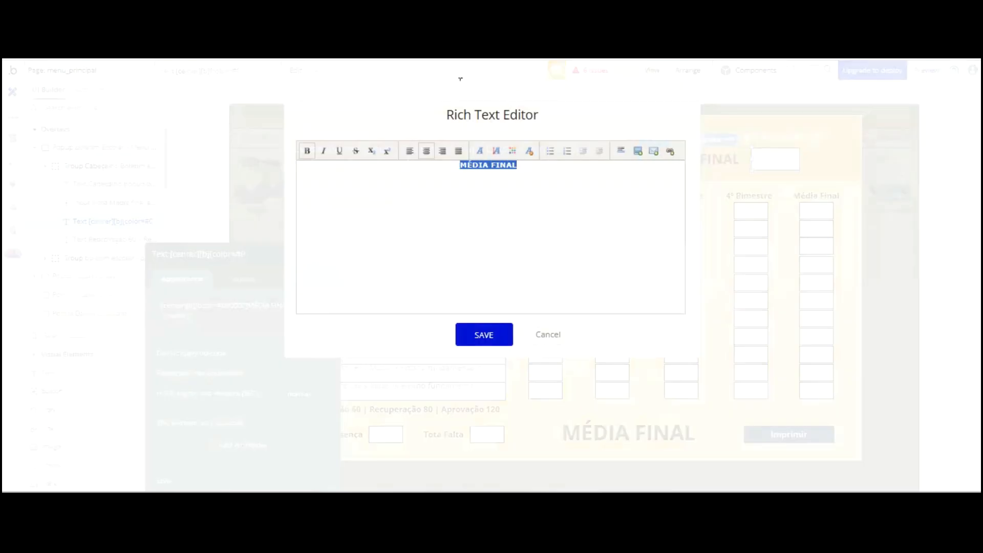
{"action": "left_click", "coordinate": [512, 150]}
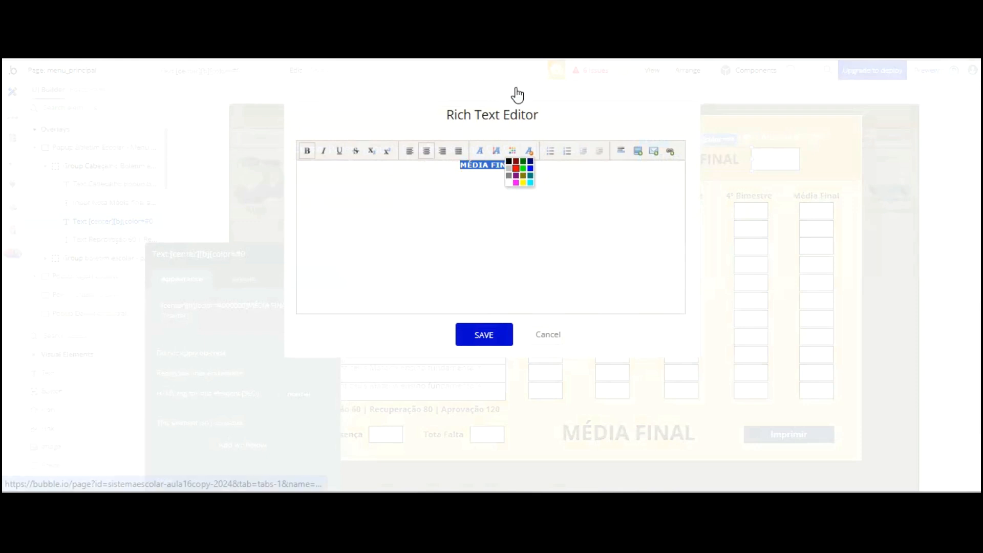
{"action": "left_click", "coordinate": [508, 183]}
{"action": "left_click", "coordinate": [468, 336]}
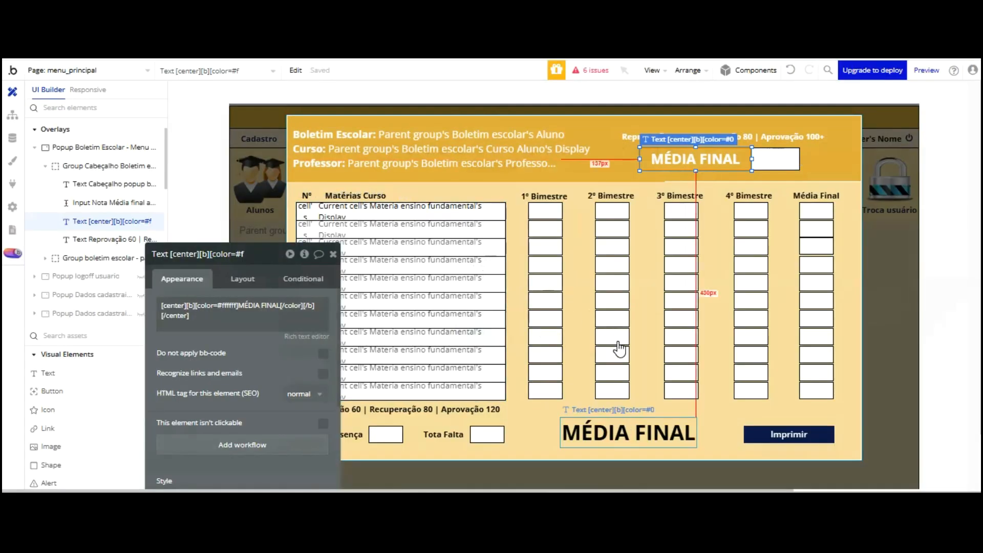
Set the bottom MÉDIA FINAL text's font colour to black #000000
{"action": "left_click", "coordinate": [615, 433]}
{"action": "scroll", "coordinate": [265, 280], "scroll_direction": "down", "scroll_amount": 3}
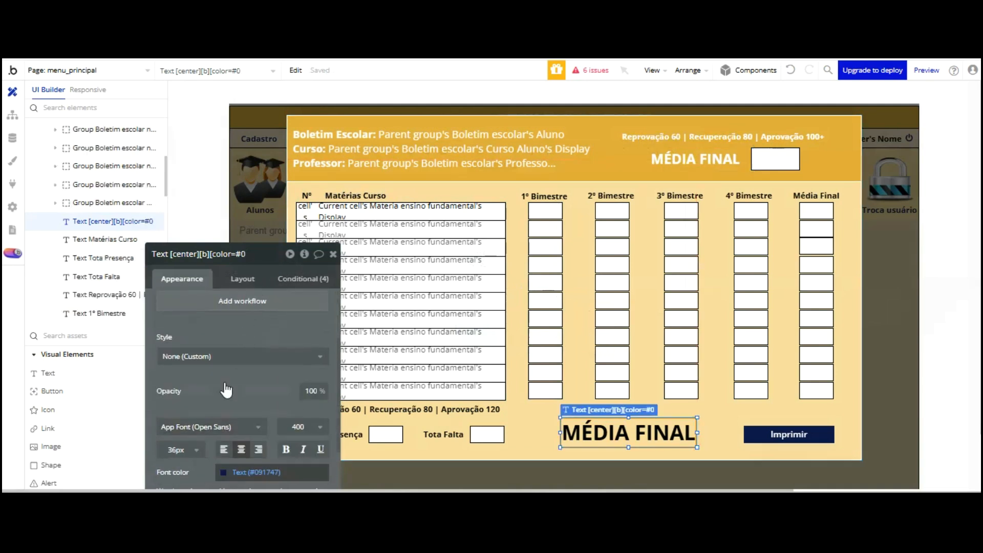
{"action": "left_click", "coordinate": [229, 465]}
{"action": "type", "text": "#000000"}
{"action": "left_click", "coordinate": [340, 285]}
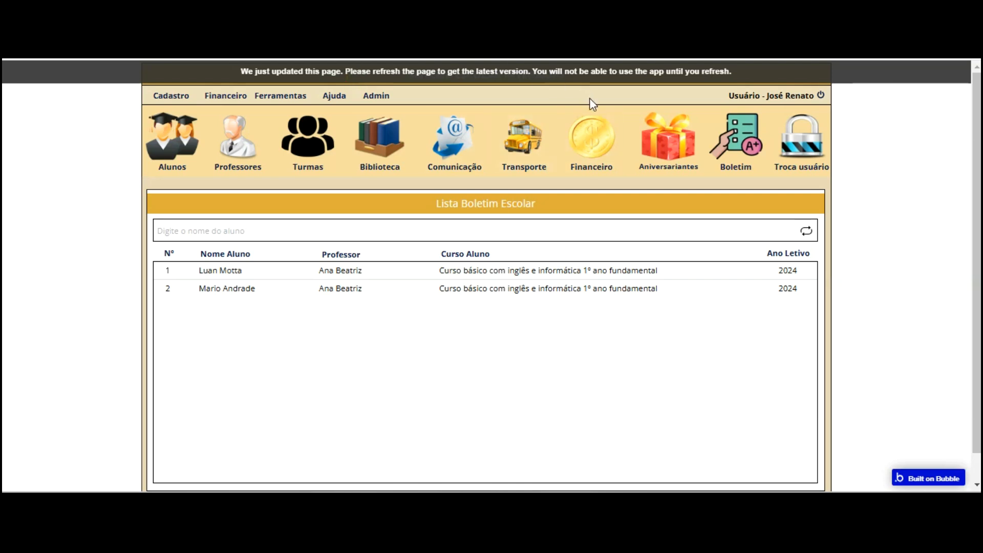
{"action": "key", "text": "F5"}
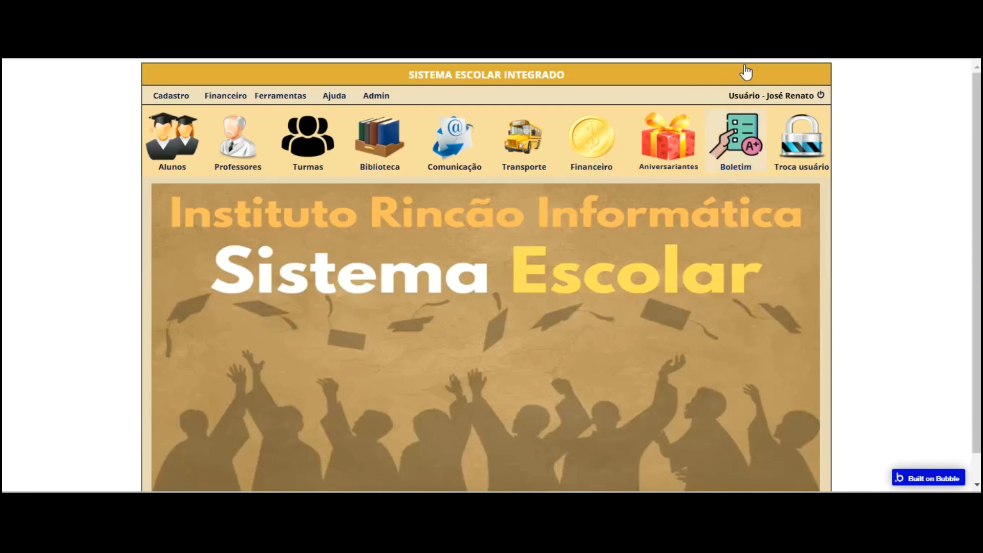
{"action": "left_click", "coordinate": [280, 270]}
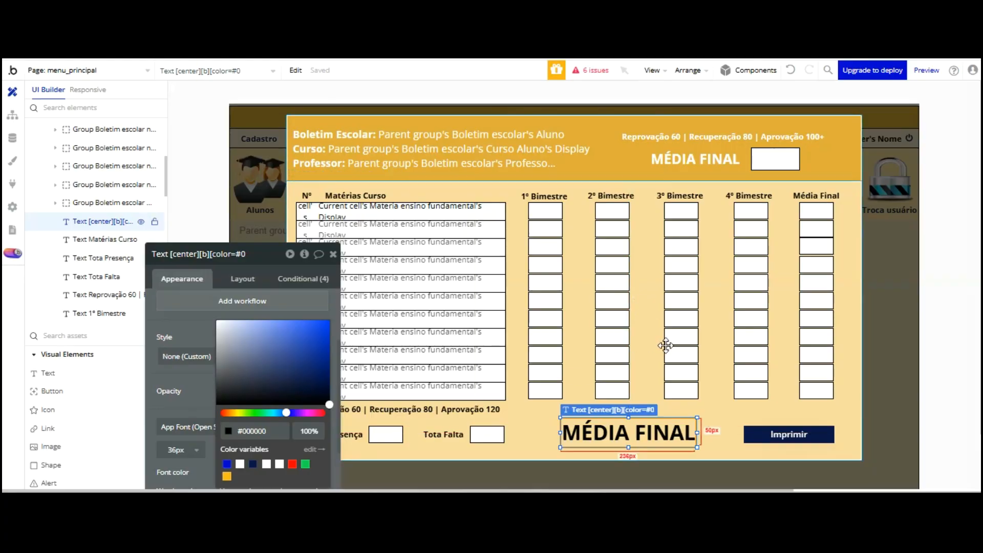
{"action": "left_click", "coordinate": [663, 348]}
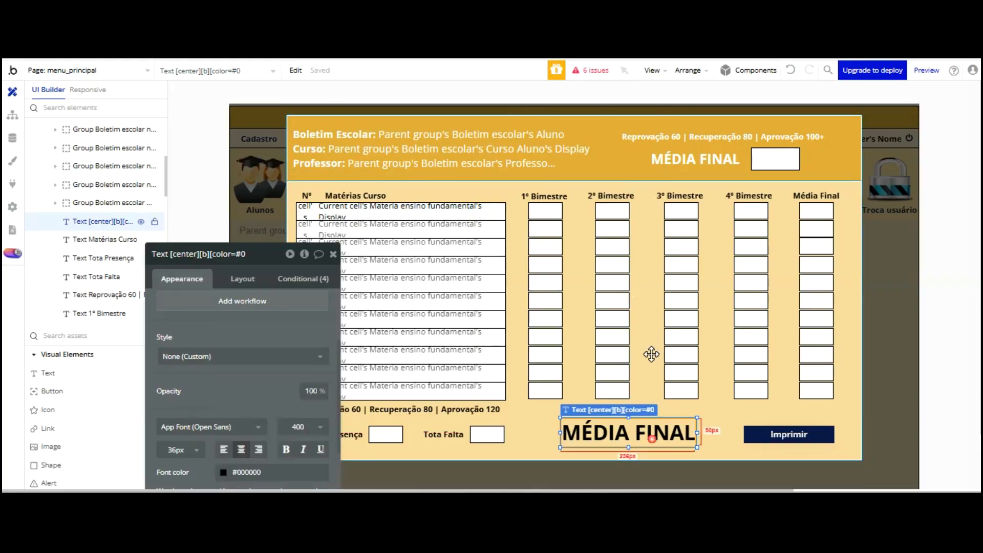
Rename the materia 11 4º Bimestre grade input to end with ' - Boletim escolar Menu Principal Popup'
{"action": "left_click", "coordinate": [681, 311]}
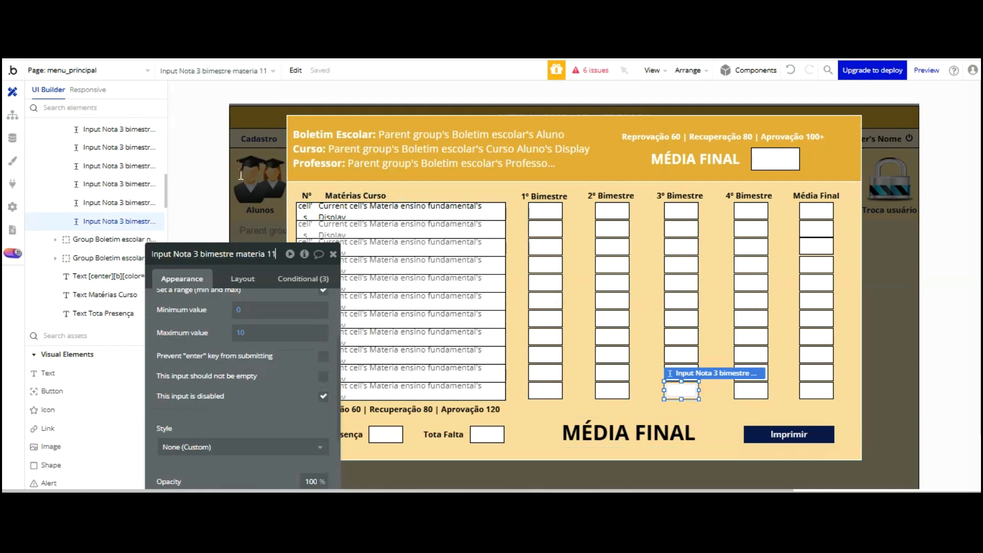
{"action": "left_click", "coordinate": [755, 302]}
{"action": "left_click", "coordinate": [232, 253]}
{"action": "type", "text": "1"}
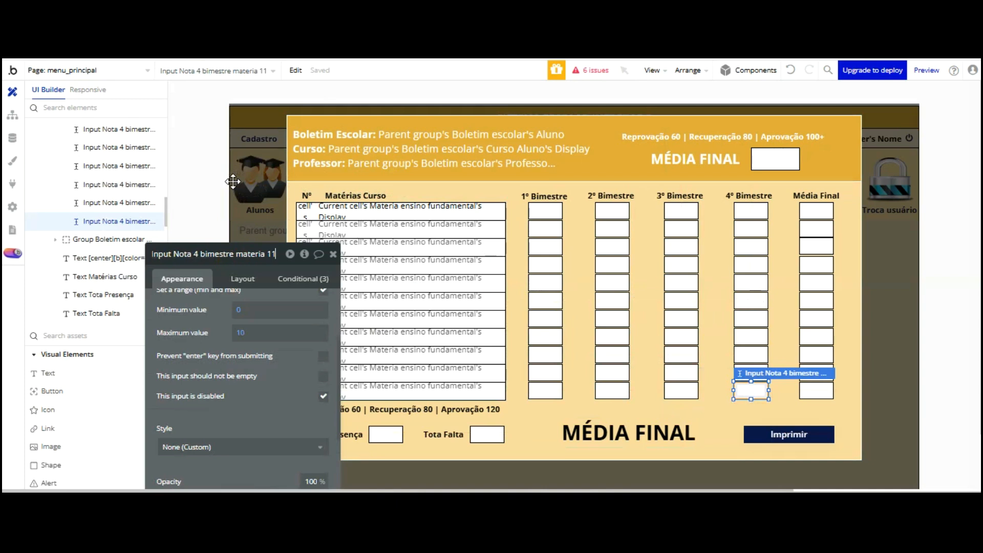
{"action": "type", "text": " -"}
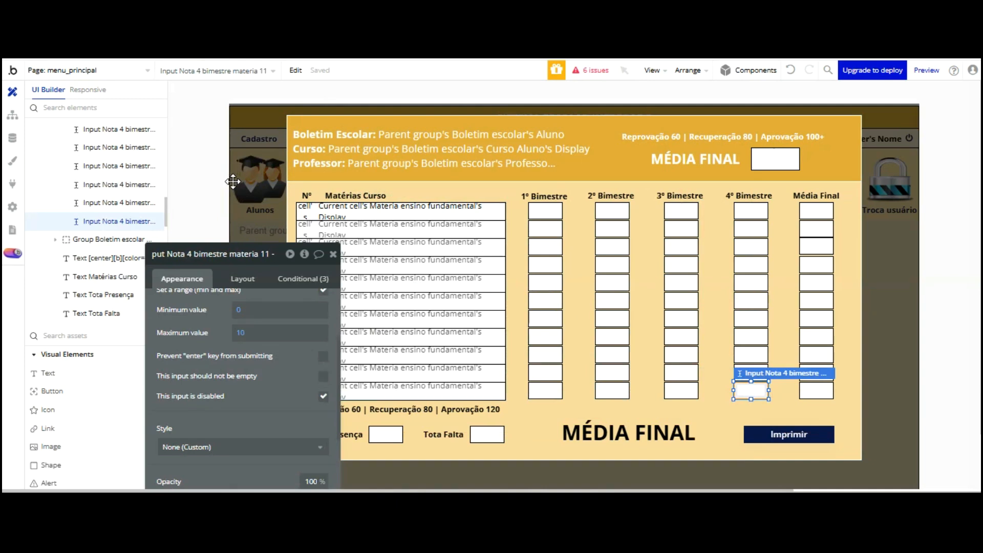
{"action": "type", "text": " Bol"}
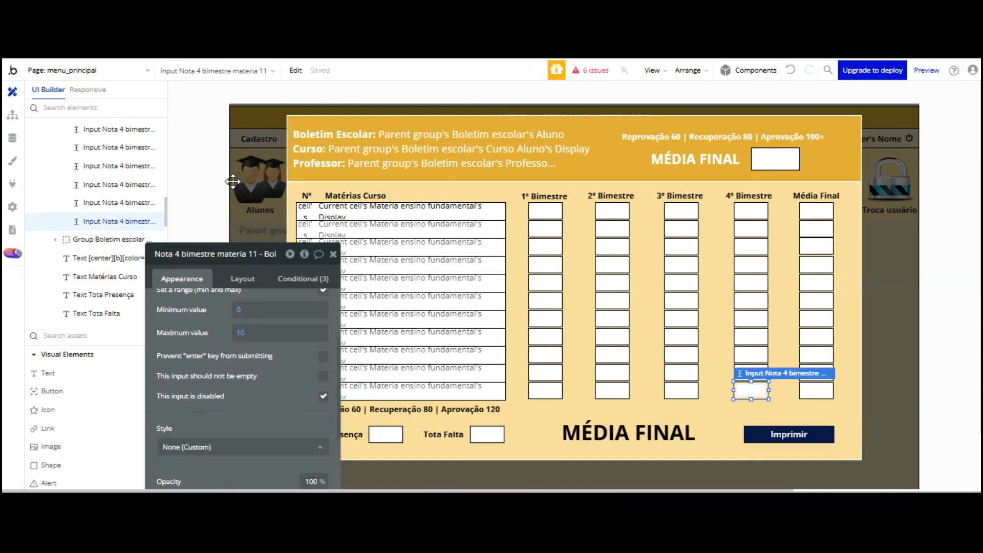
{"action": "type", "text": "etim esc"}
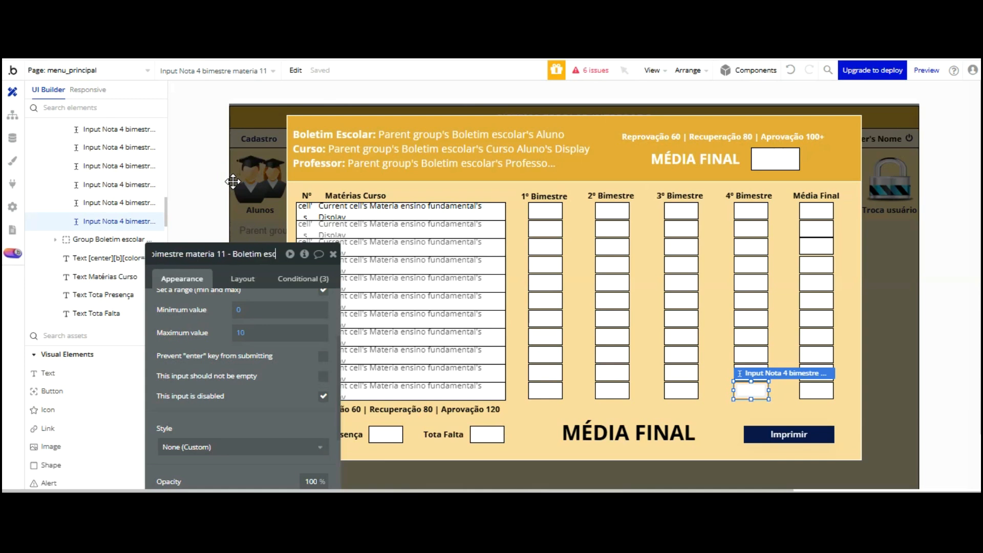
{"action": "type", "text": "olar men"}
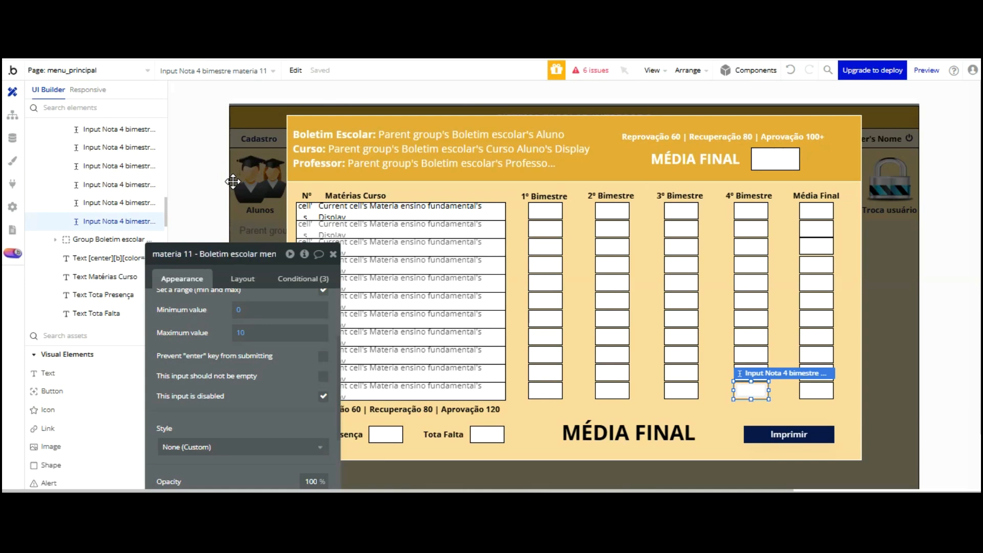
{"action": "key", "text": "BackSpace"}
{"action": "key", "text": "BackSpace"}
{"action": "key", "text": "BackSpace"}
{"action": "key", "text": "BackSpace"}
{"action": "key", "text": "BackSpace"}
{"action": "key", "text": "BackSpace"}
{"action": "key", "text": "BackSpace"}
{"action": "key", "text": "BackSpace"}
{"action": "key", "text": "BackSpace"}
{"action": "key", "text": "BackSpace"}
{"action": "key", "text": "BackSpace"}
{"action": "key", "text": "BackSpace"}
{"action": "key", "text": "BackSpace"}
{"action": "key", "text": "BackSpace"}
{"action": "key", "text": "BackSpace"}
{"action": "key", "text": "BackSpace"}
{"action": "key", "text": "BackSpace"}
{"action": "key", "text": "BackSpace"}
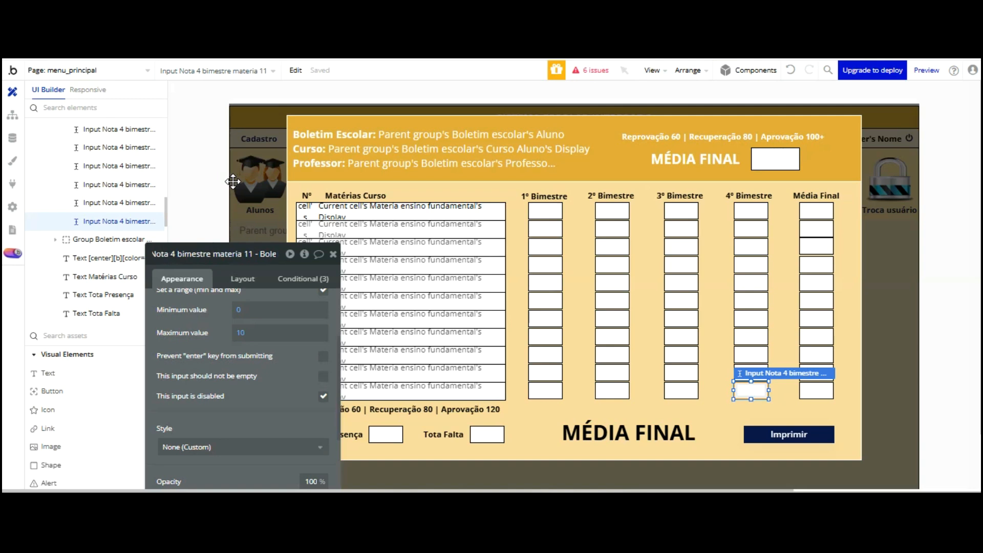
{"action": "key", "text": "BackSpace"}
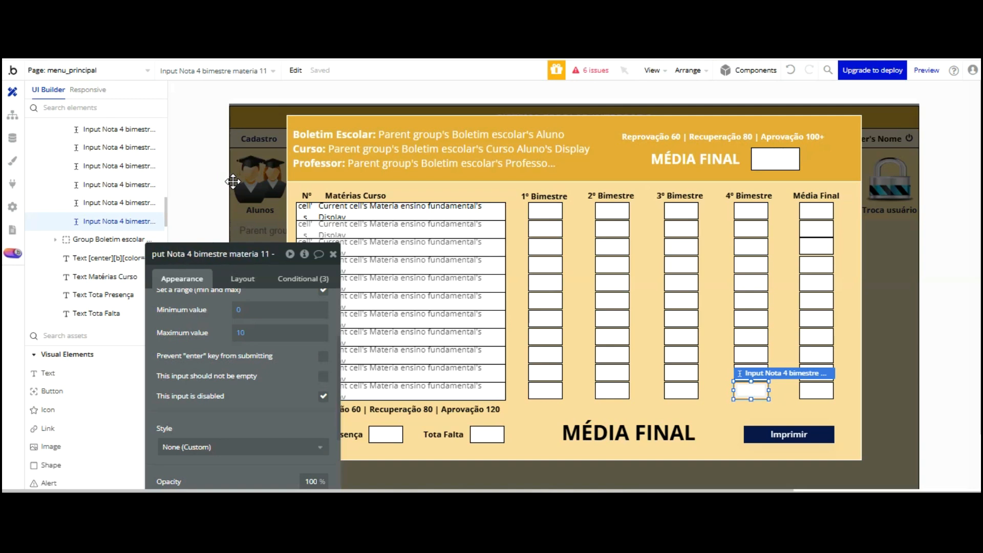
{"action": "key", "text": "BackSpace"}
{"action": "key", "text": "BackSpace"}
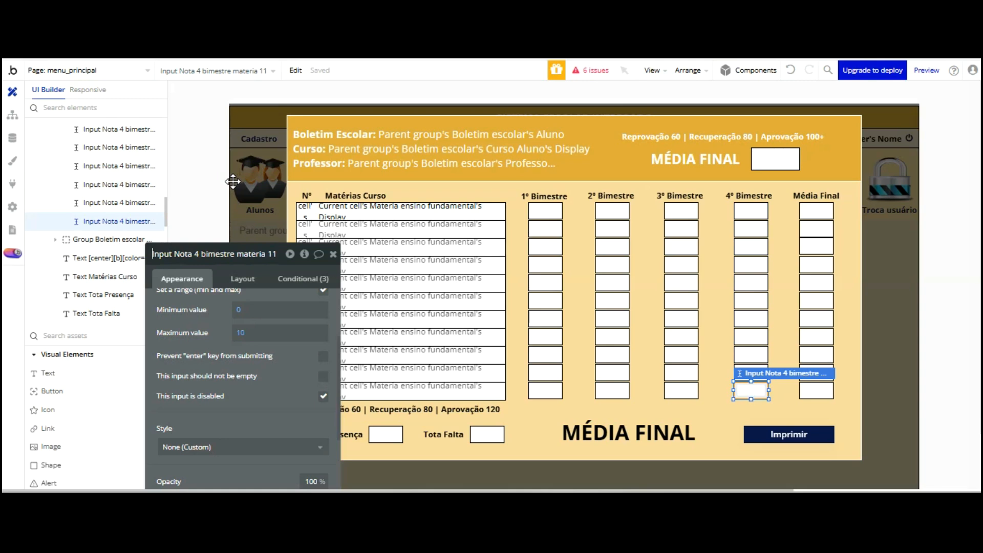
{"action": "type", "text": "-"}
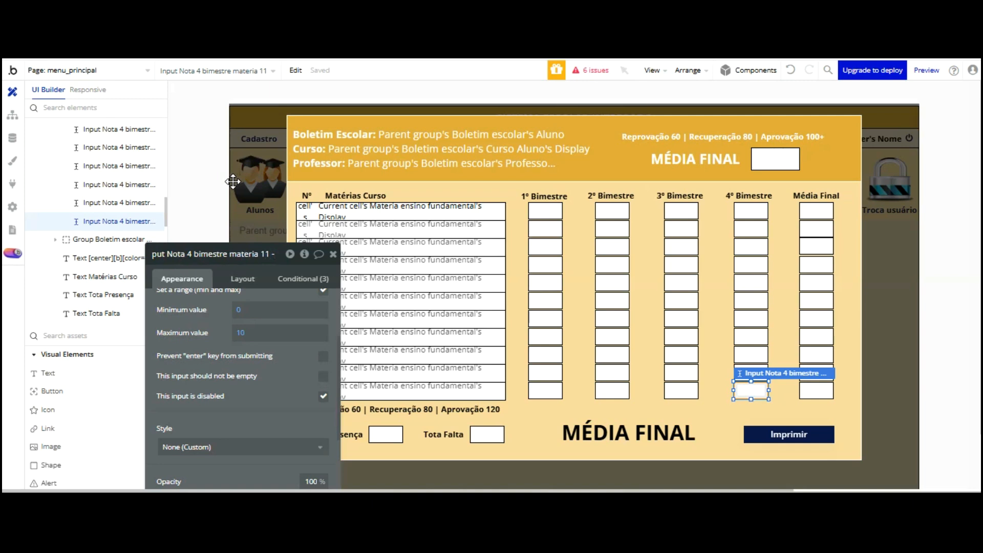
{"action": "type", "text": " Bole"}
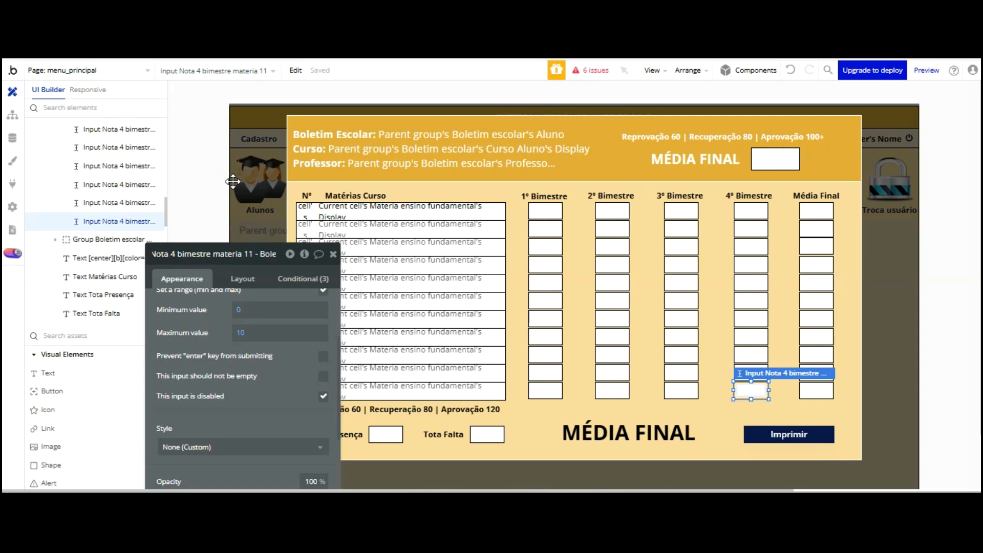
{"action": "type", "text": "tim escolar"}
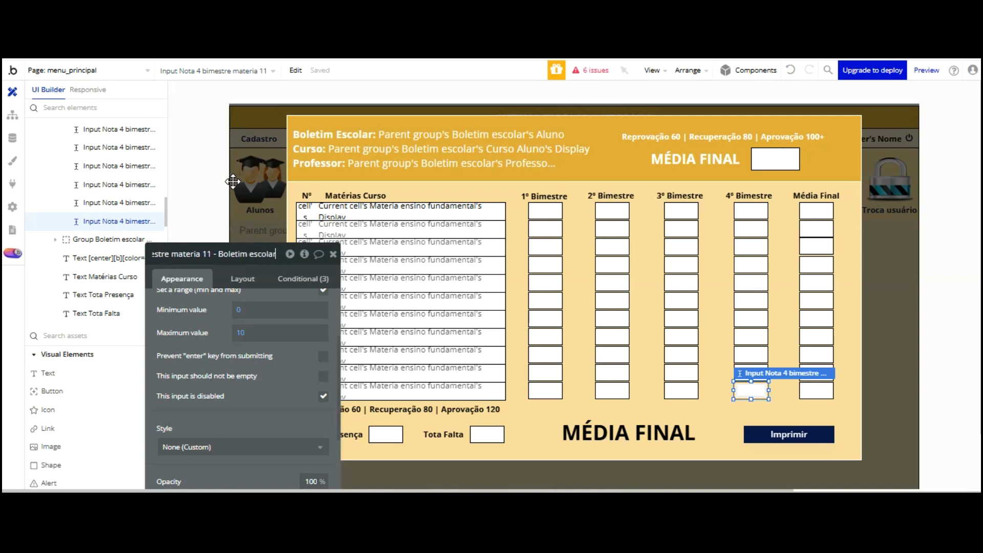
{"action": "type", "text": " Menu"}
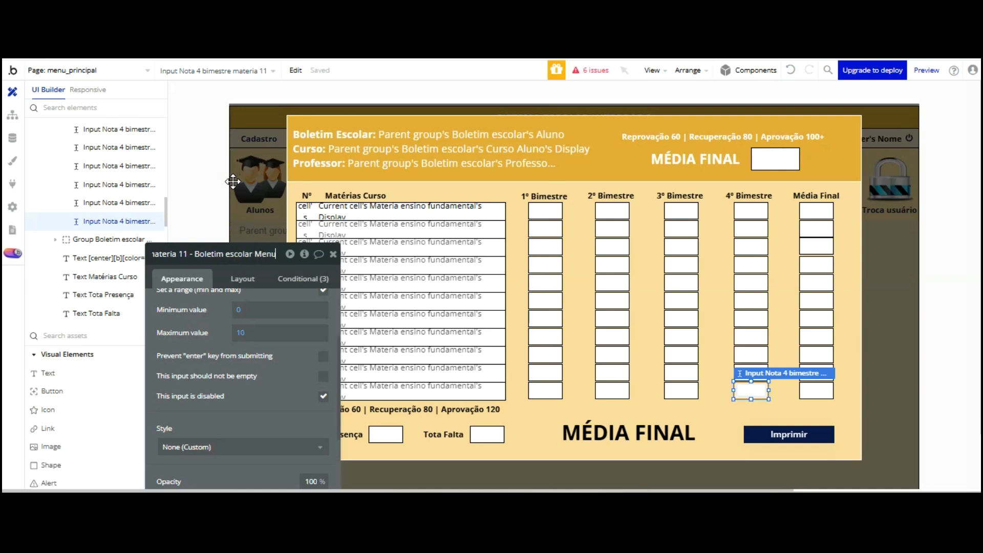
{"action": "type", "text": " Princip"}
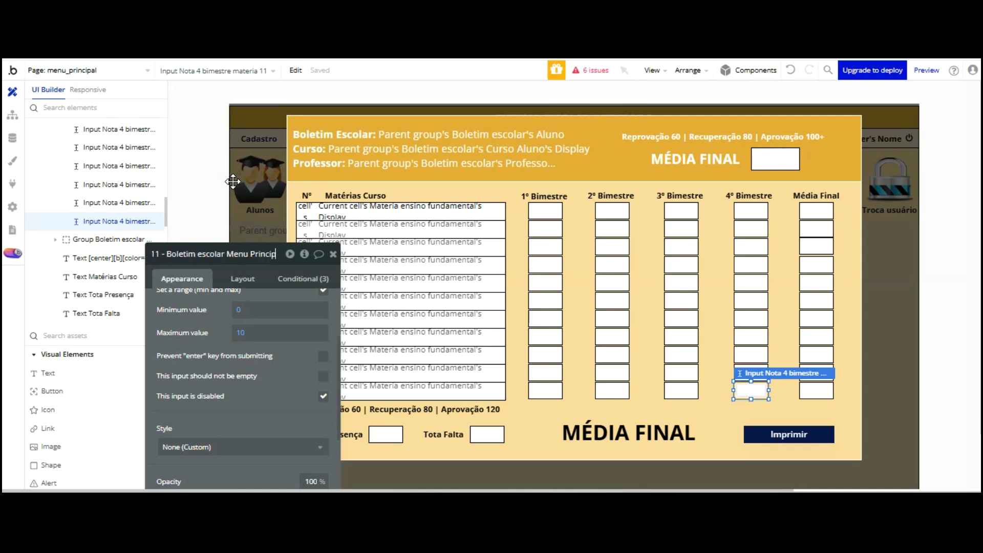
{"action": "type", "text": "al Popup"}
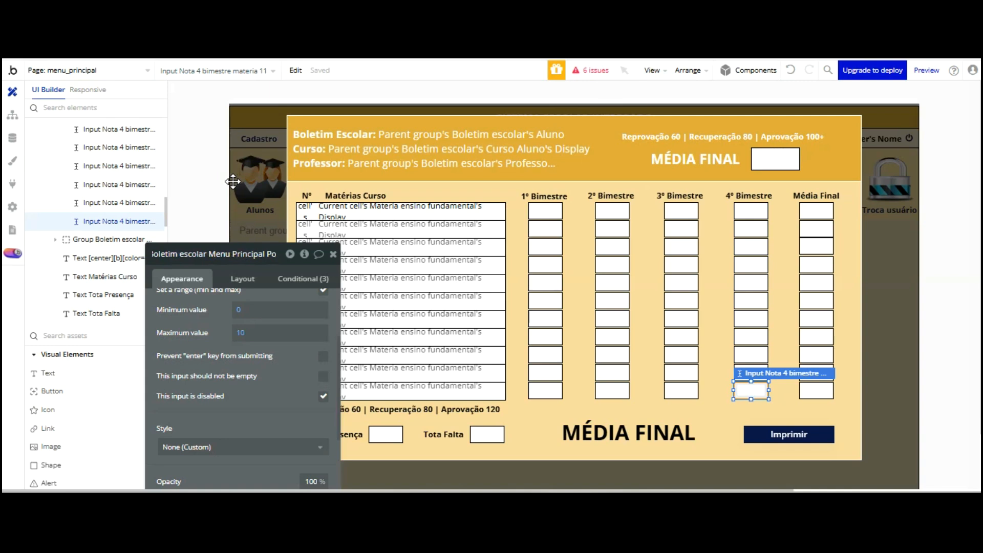
{"action": "left_click", "coordinate": [297, 307]}
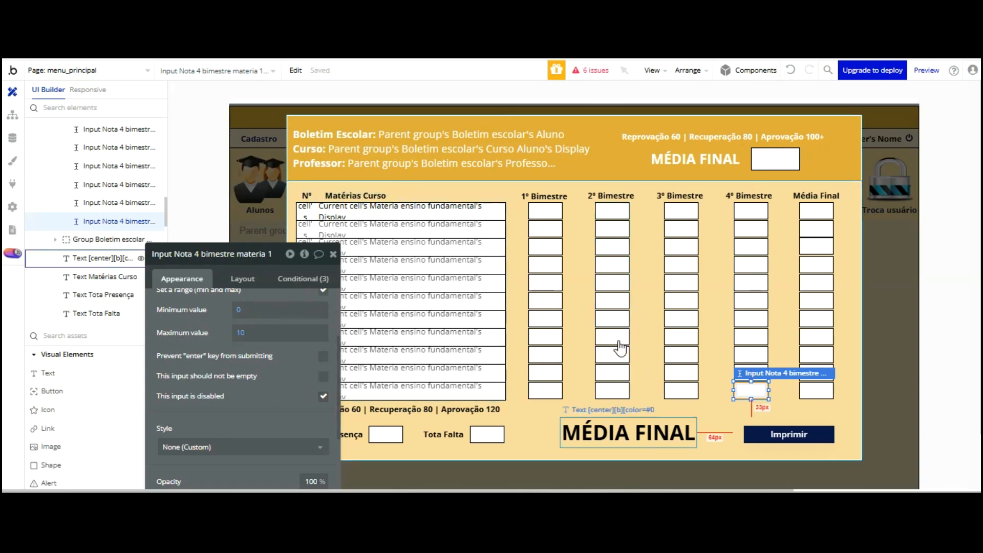
Inspect the bottom status text's conditionals and the first condition's unresolved grade-input reference
{"action": "left_click", "coordinate": [622, 433]}
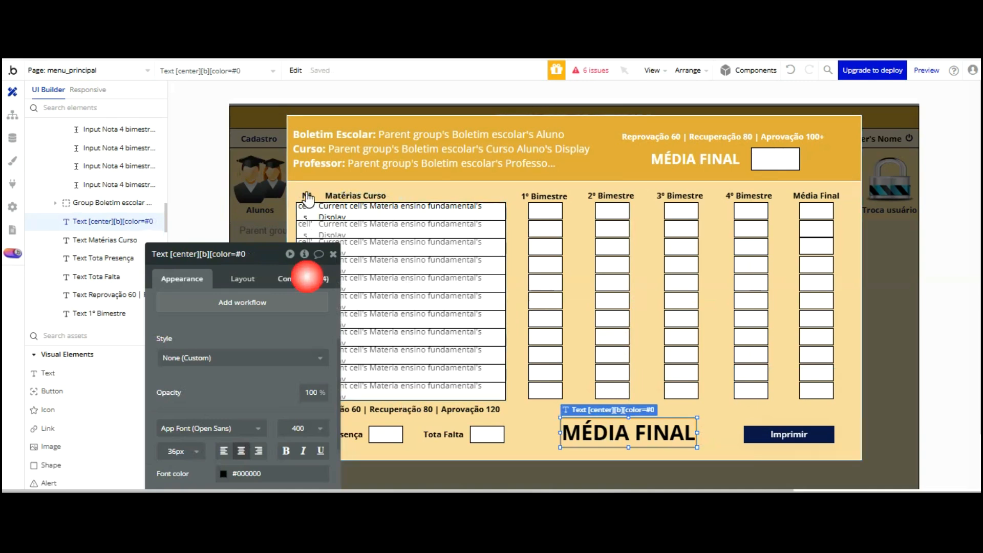
{"action": "left_click", "coordinate": [305, 278]}
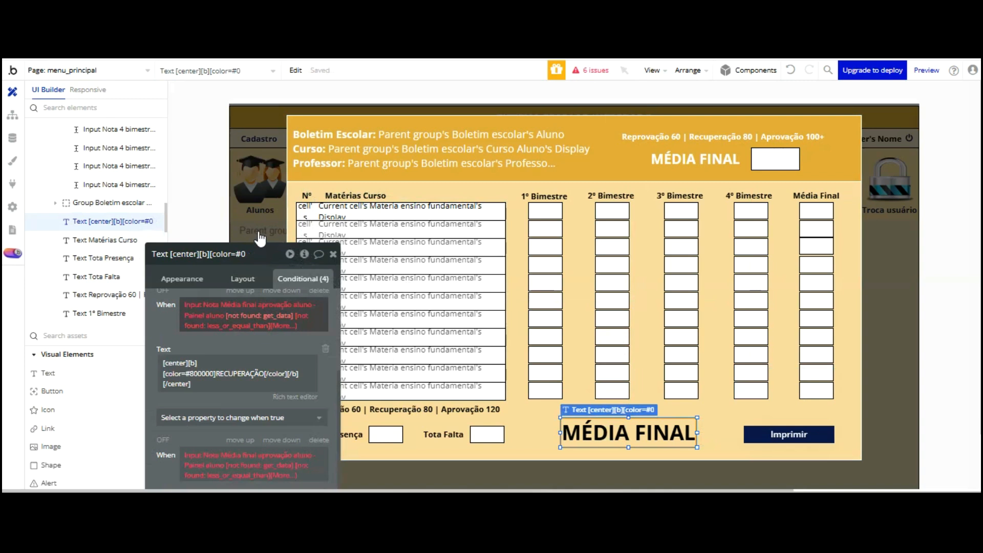
{"action": "left_click", "coordinate": [256, 316]}
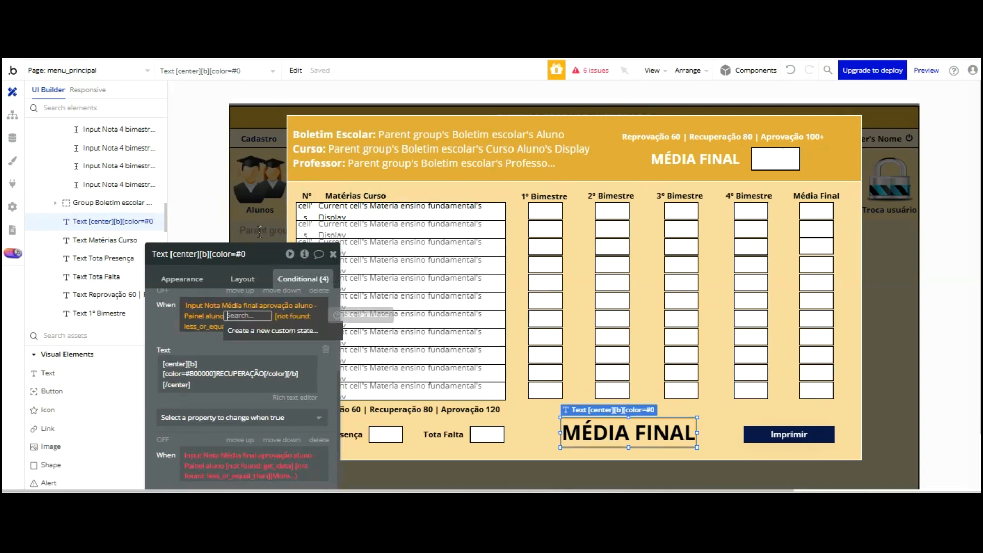
{"action": "left_click", "coordinate": [200, 255]}
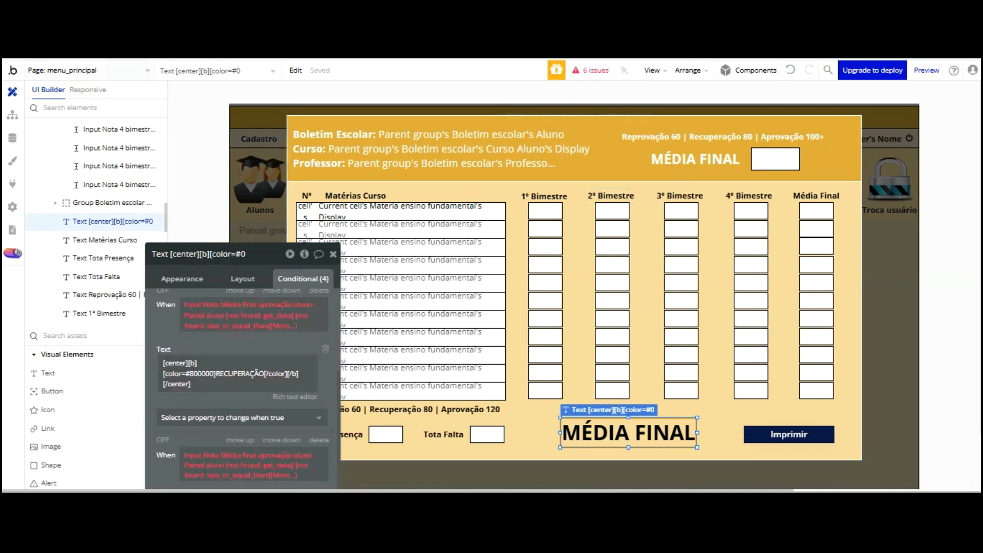
{"action": "left_click", "coordinate": [112, 70]}
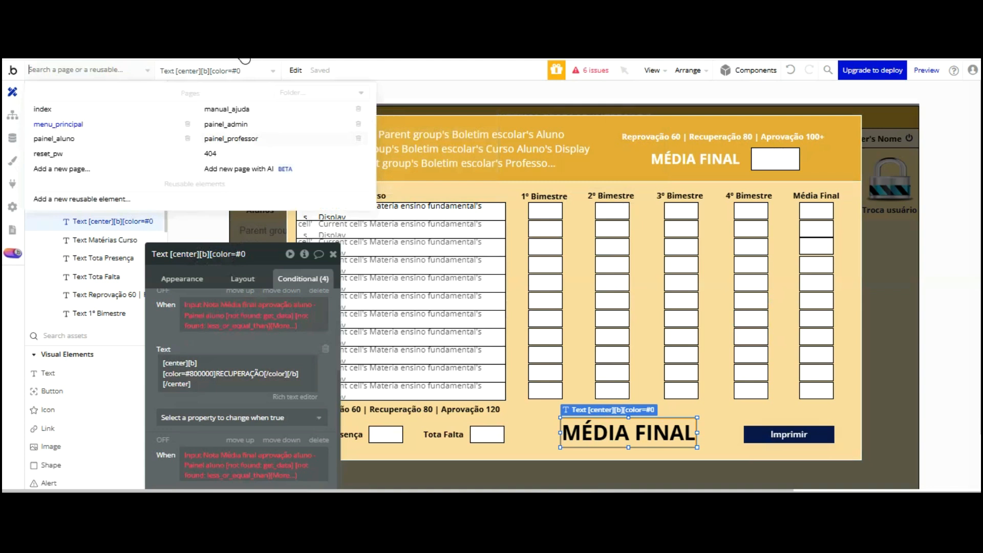
Switch to the painel_aluno page and unhide the Boletim Aluno group
{"action": "mouse_move", "coordinate": [231, 138]}
{"action": "key", "text": "Return"}
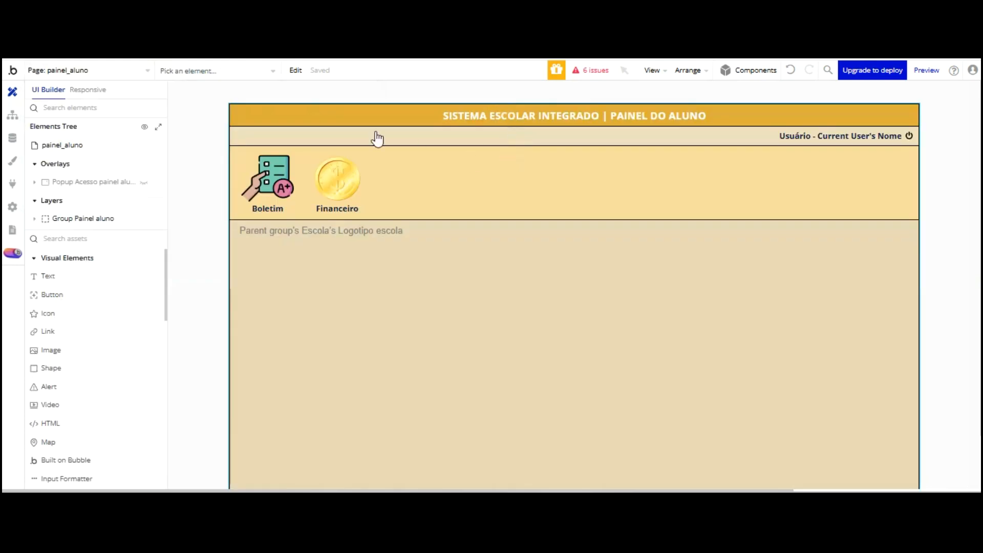
{"action": "left_click", "coordinate": [82, 218]}
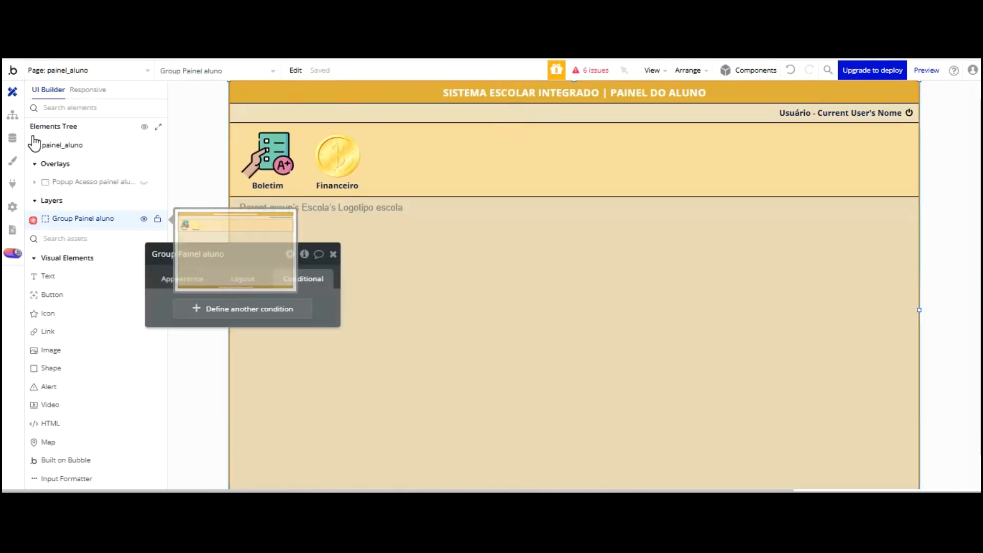
{"action": "left_click", "coordinate": [144, 181]}
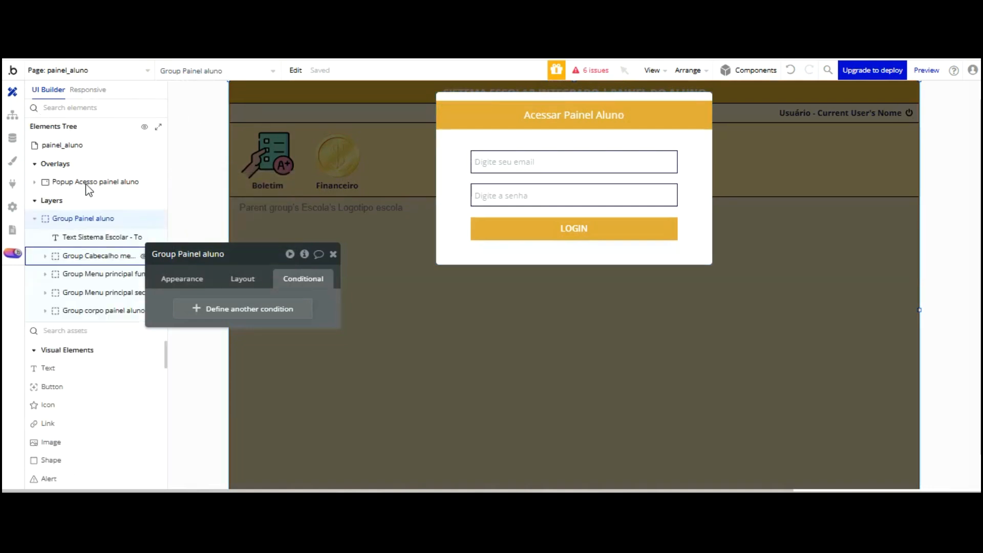
{"action": "left_click", "coordinate": [57, 310]}
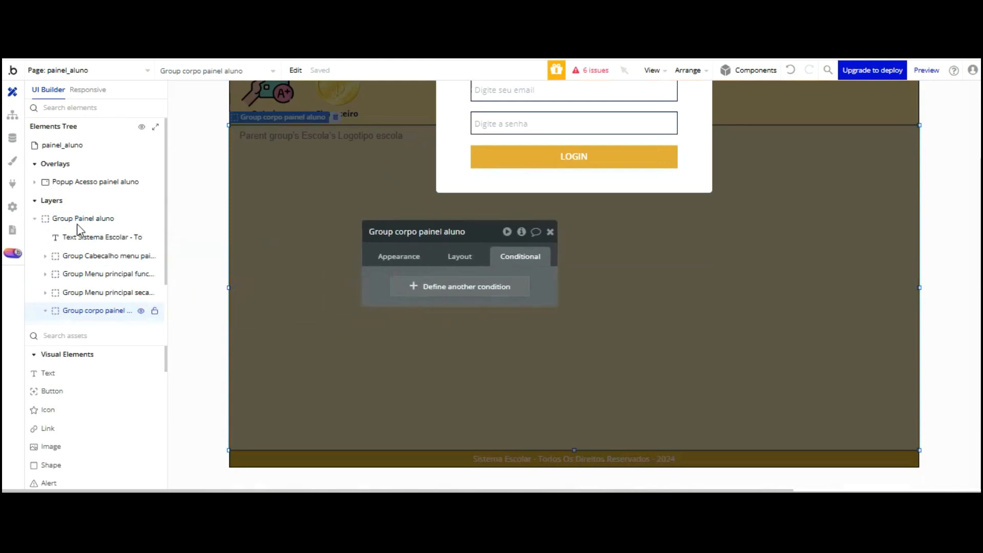
{"action": "left_click", "coordinate": [143, 316]}
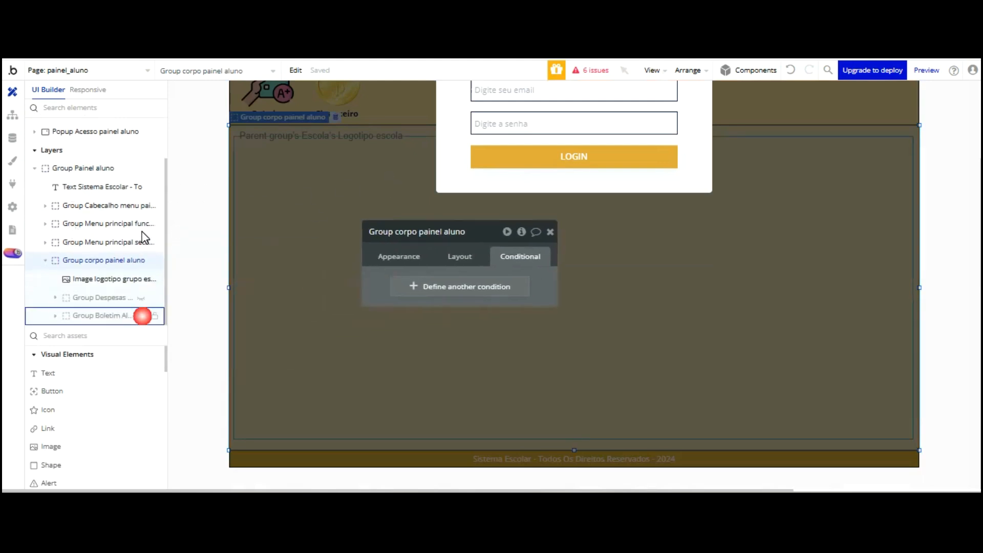
{"action": "left_click", "coordinate": [142, 316]}
{"action": "left_click", "coordinate": [142, 316]}
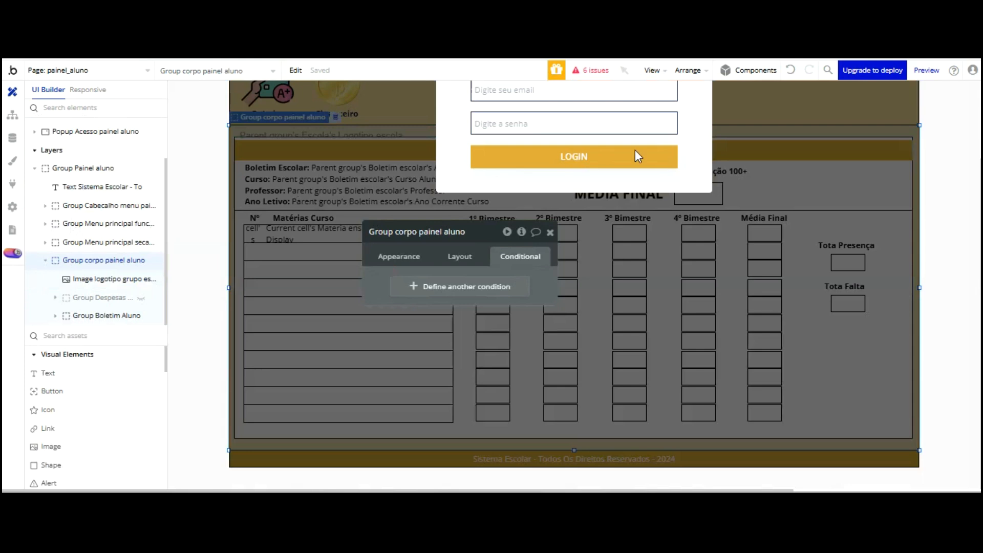
Review the status text's APROVADO and RECUPERAÇÃO conditions, then return to menu_principal
{"action": "left_click", "coordinate": [806, 171]}
{"action": "left_click", "coordinate": [784, 184]}
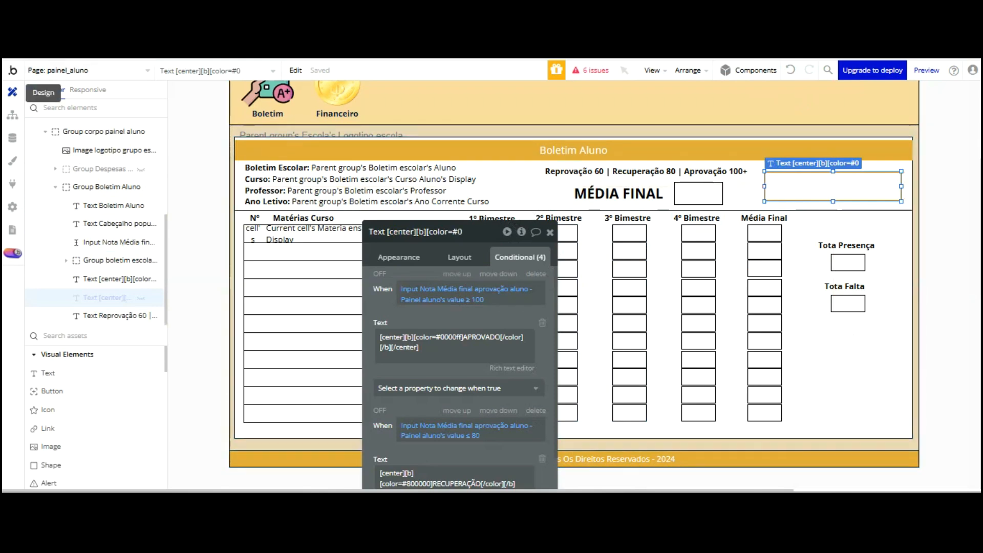
{"action": "left_click", "coordinate": [97, 70]}
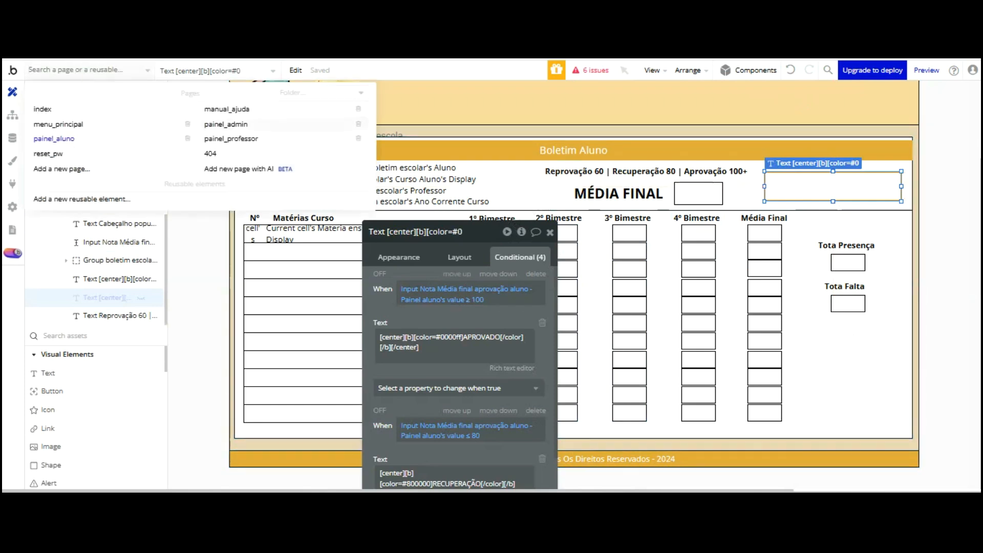
{"action": "mouse_move", "coordinate": [103, 123]}
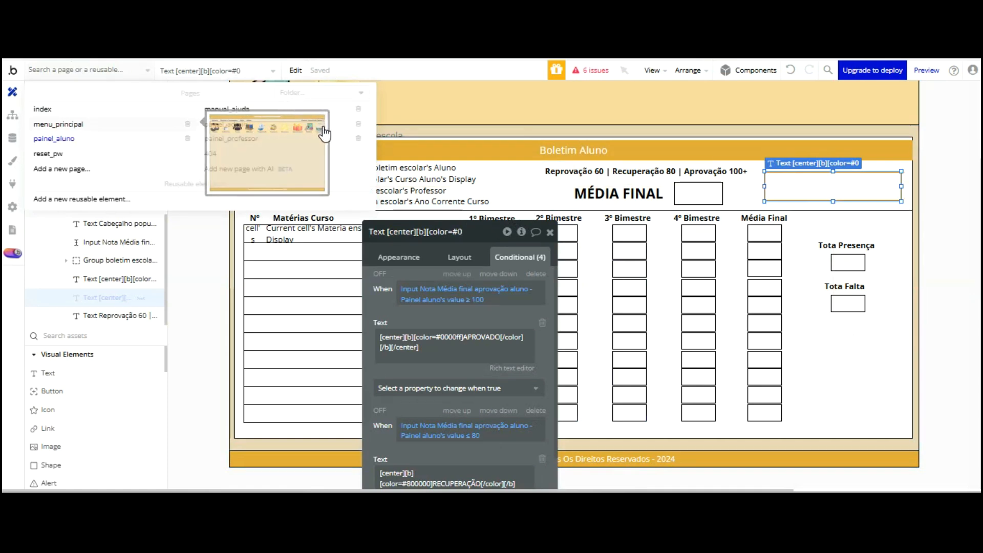
{"action": "left_click", "coordinate": [324, 164]}
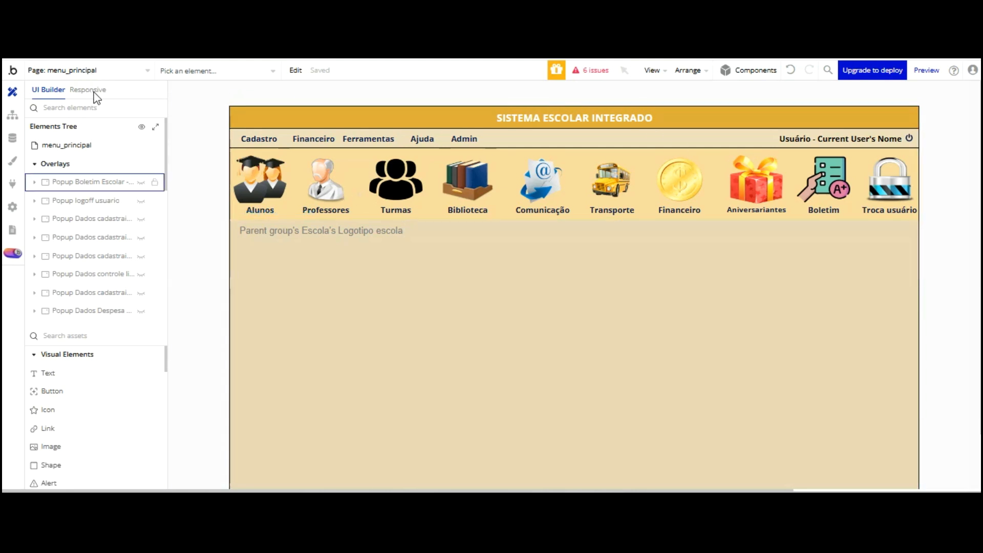
Rename the header Média final input to end in '- Menu Principal' instead of Painel aluno
{"action": "left_click", "coordinate": [141, 182]}
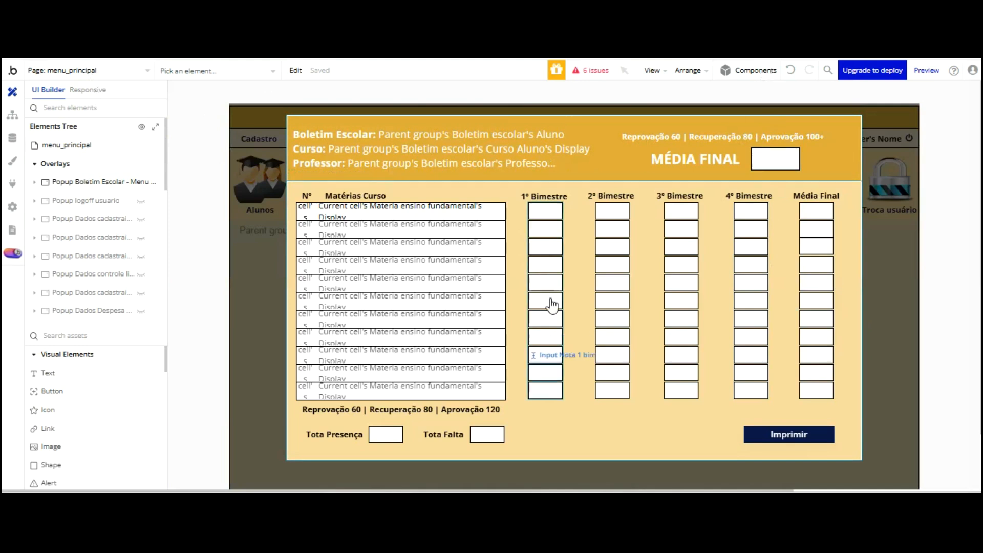
{"action": "left_click", "coordinate": [623, 432]}
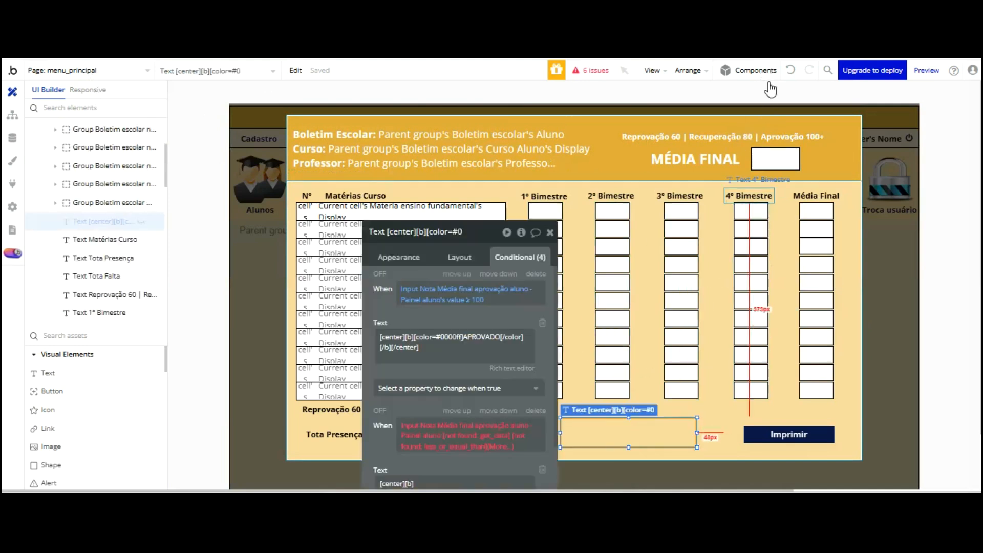
{"action": "left_click", "coordinate": [767, 159]}
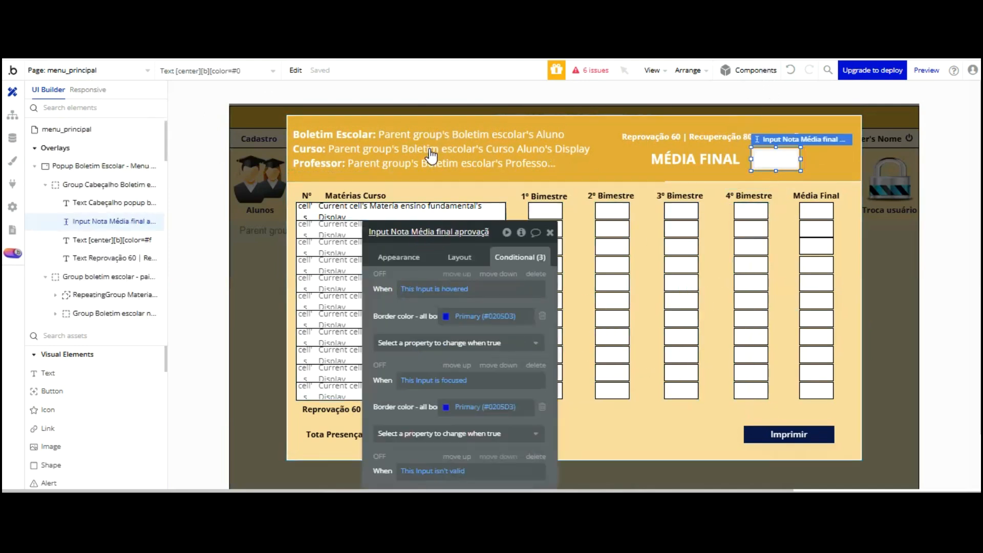
{"action": "key", "text": "End"}
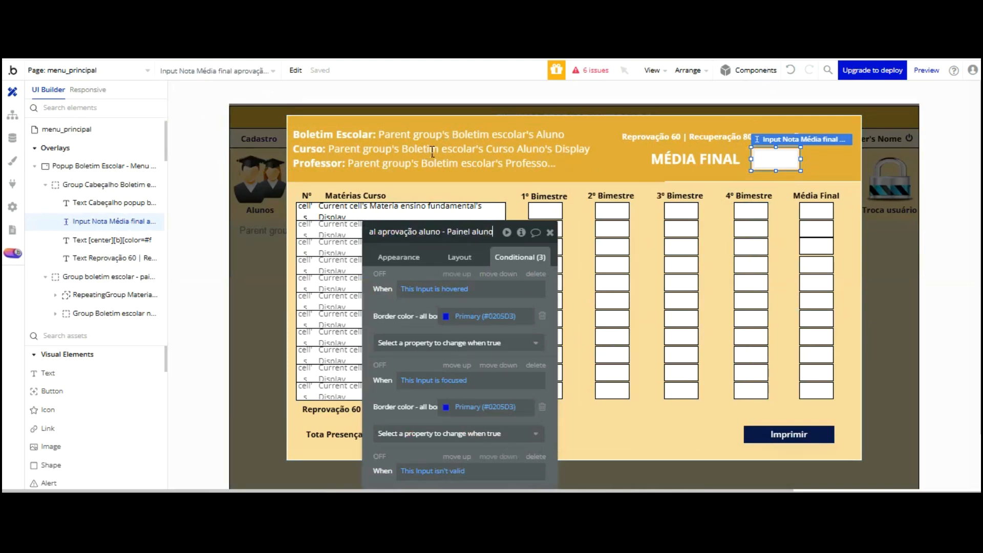
{"action": "key", "text": "BackSpace"}
{"action": "key", "text": "BackSpace"}
{"action": "key", "text": "BackSpace"}
{"action": "key", "text": "BackSpace"}
{"action": "key", "text": "BackSpace"}
{"action": "key", "text": "BackSpace"}
{"action": "key", "text": "BackSpace"}
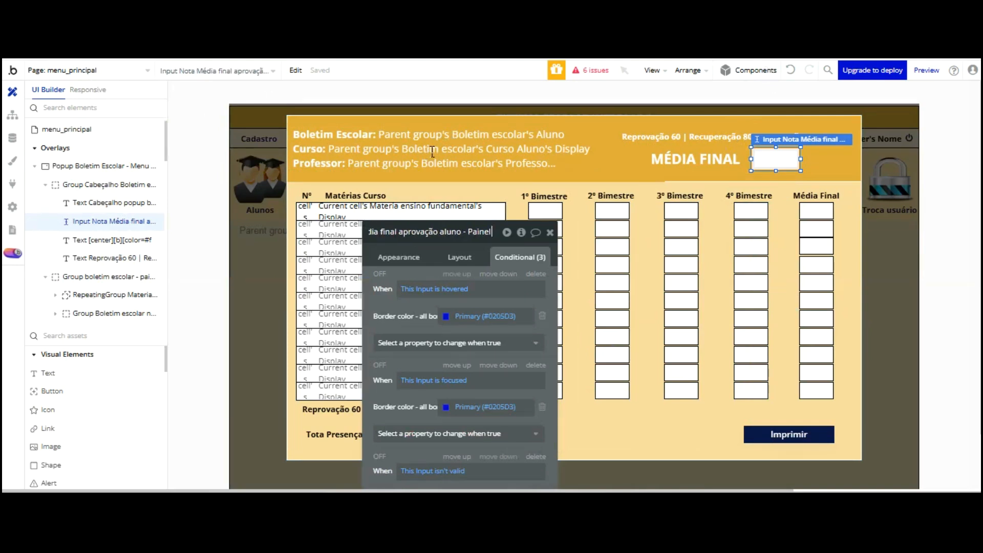
{"action": "key", "text": "BackSpace"}
{"action": "key", "text": "BackSpace"}
{"action": "key", "text": "BackSpace"}
{"action": "key", "text": "BackSpace"}
{"action": "key", "text": "BackSpace"}
{"action": "type", "text": "M"}
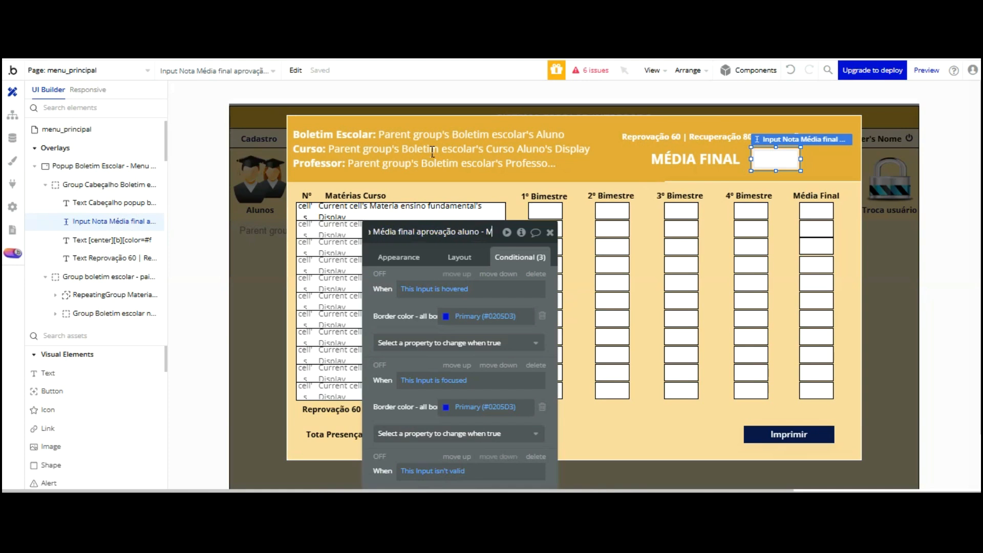
{"action": "type", "text": "enu Pr"}
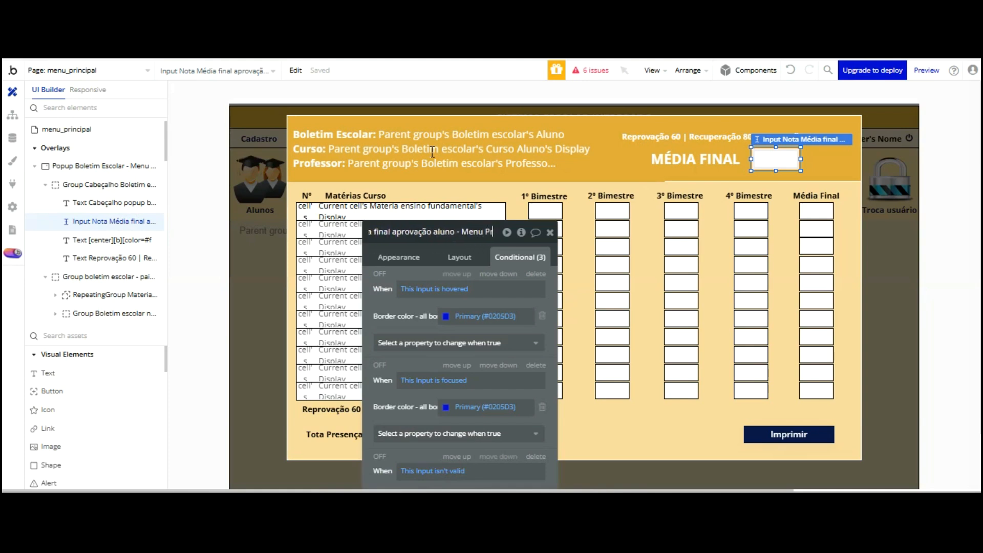
{"action": "type", "text": "incipa"}
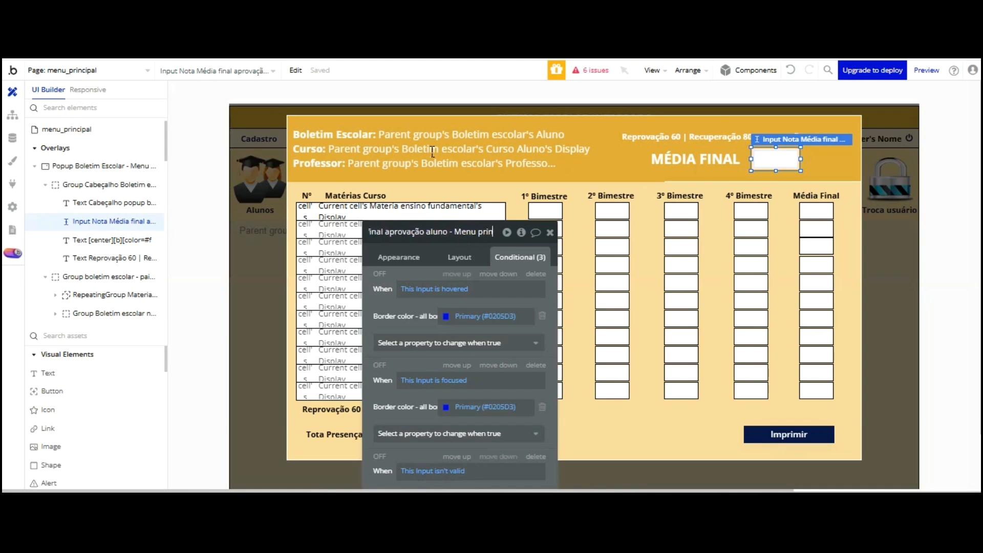
{"action": "key", "text": "Return"}
{"action": "left_click", "coordinate": [629, 433]}
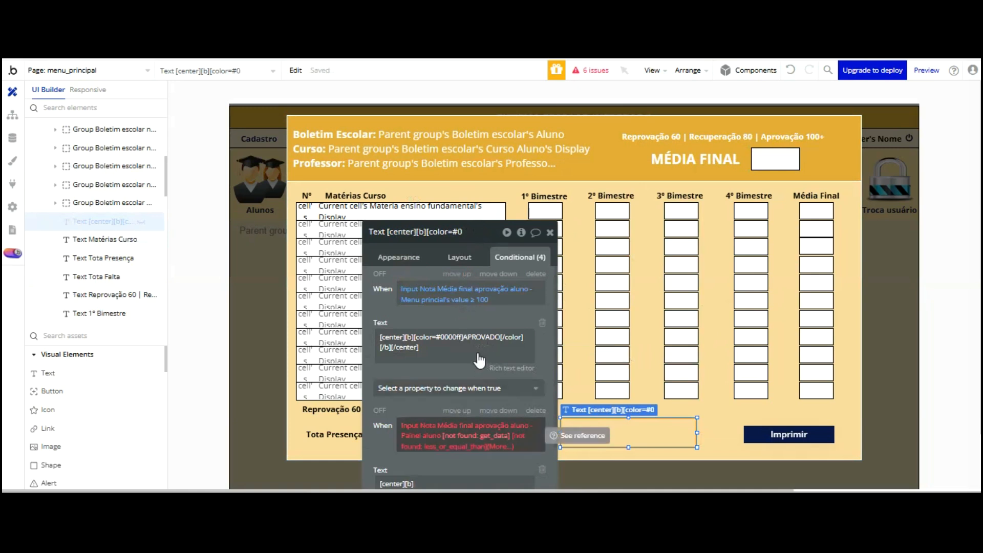
Delete the broken REPROVADO condition, leaving only APROVADO at ≥ 100
{"action": "left_click", "coordinate": [476, 436]}
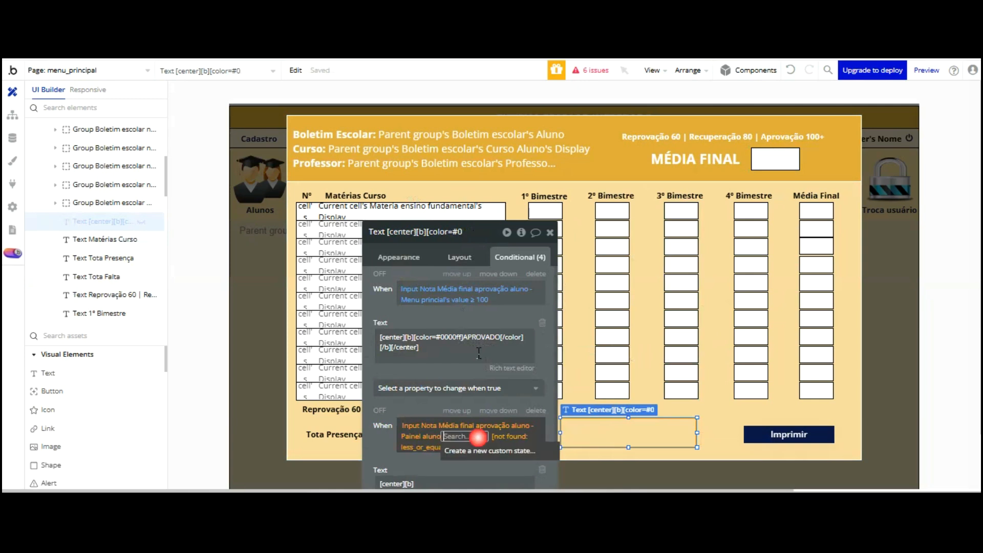
{"action": "left_click", "coordinate": [436, 360]}
{"action": "scroll", "coordinate": [434, 323], "scroll_direction": "down", "scroll_amount": 2}
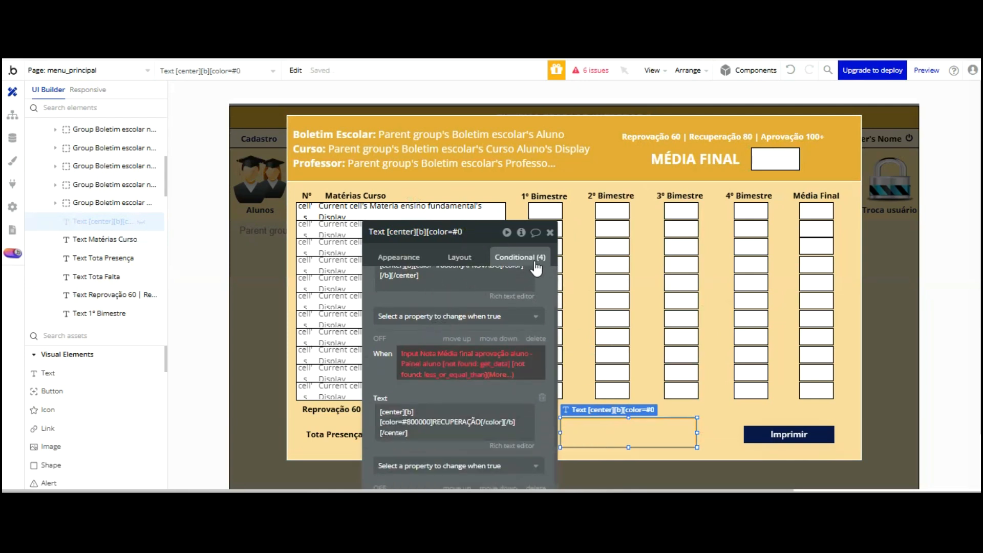
{"action": "left_click", "coordinate": [536, 338]}
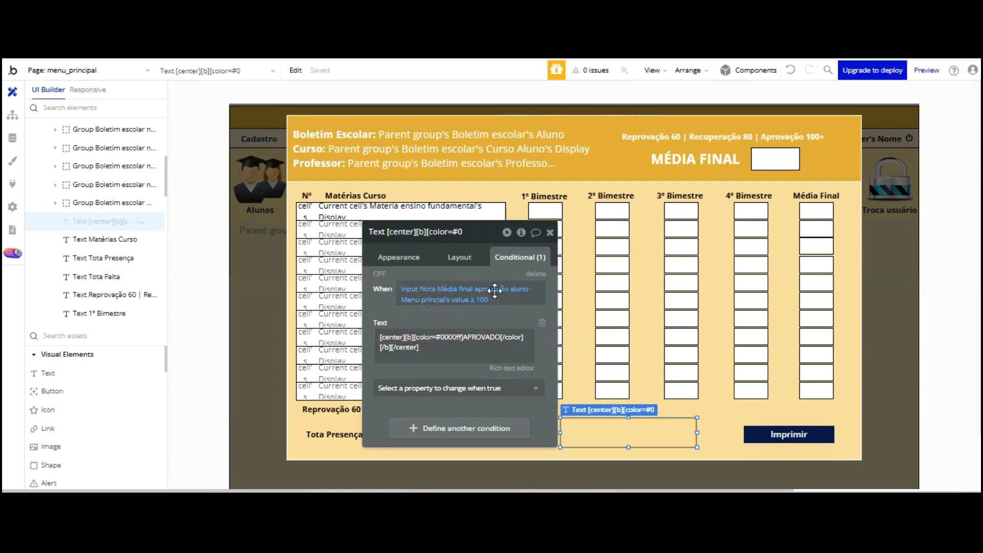
Duplicate the APROVADO condition and change the copy to final grade ≤ 80
{"action": "right_click", "coordinate": [466, 369]}
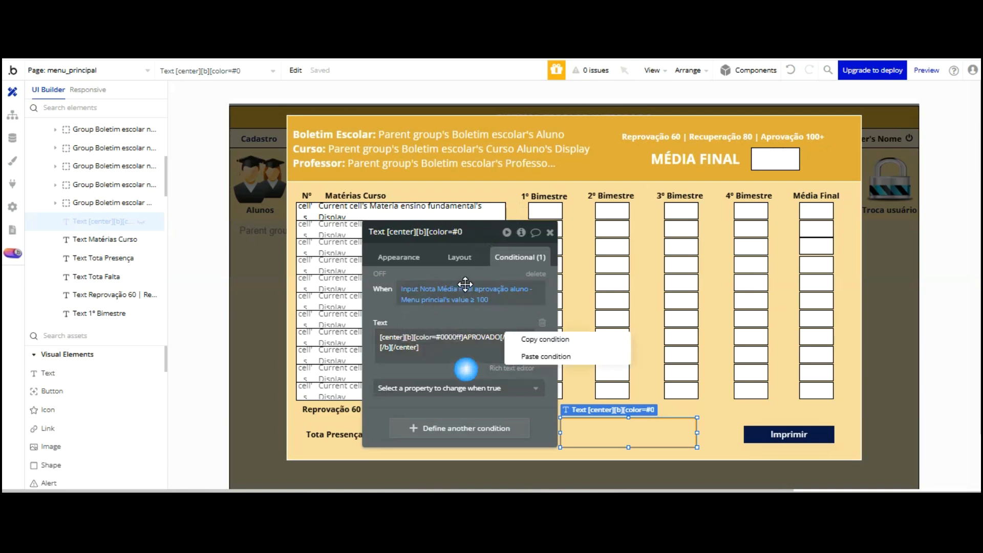
{"action": "left_click", "coordinate": [541, 262]}
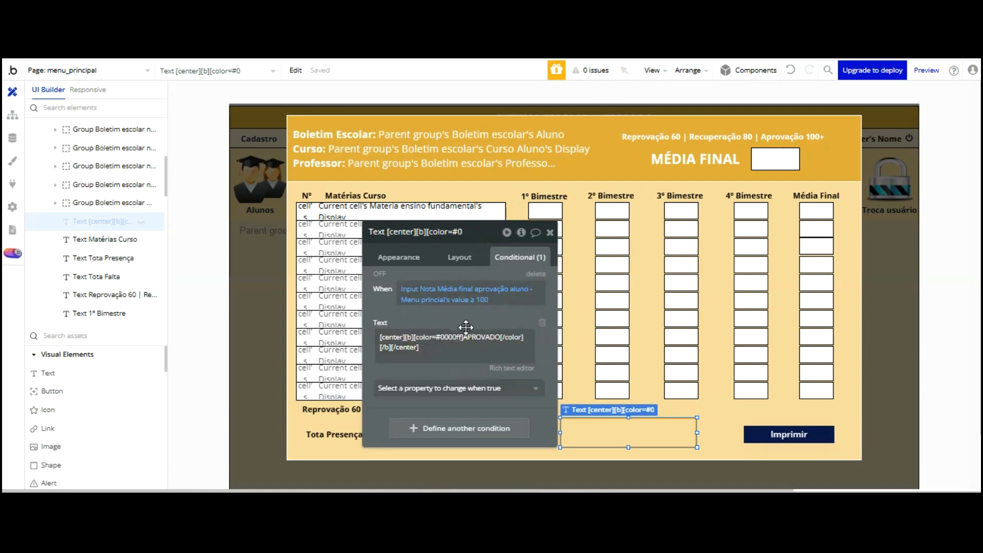
{"action": "right_click", "coordinate": [466, 342]}
{"action": "left_click", "coordinate": [525, 387]}
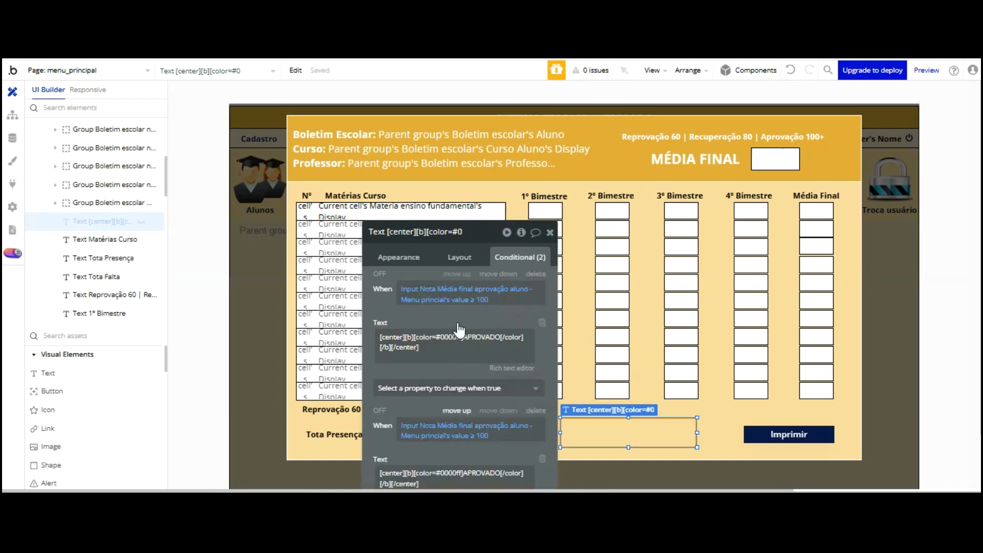
{"action": "left_click_drag", "start_coordinate": [459, 359], "coordinate": [405, 197]}
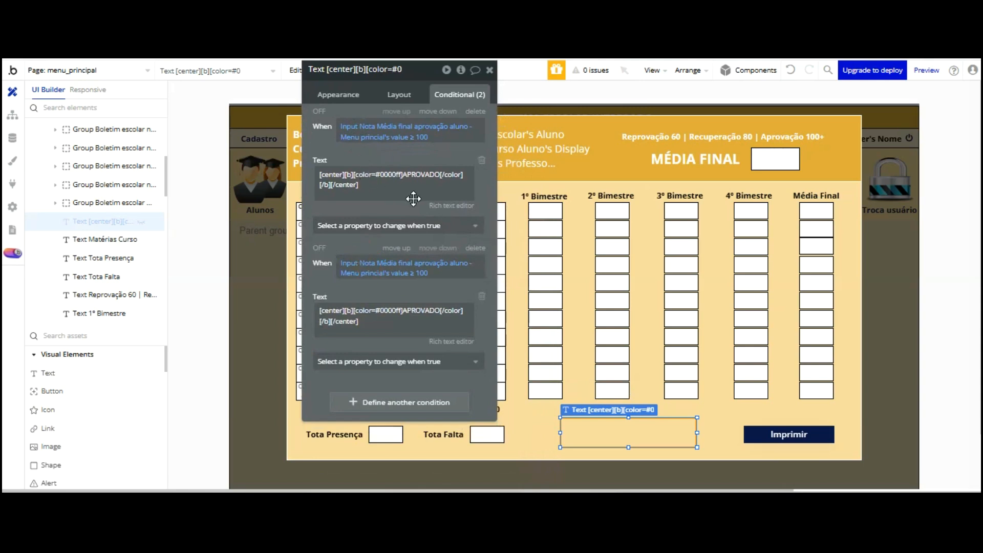
{"action": "left_click", "coordinate": [412, 274]}
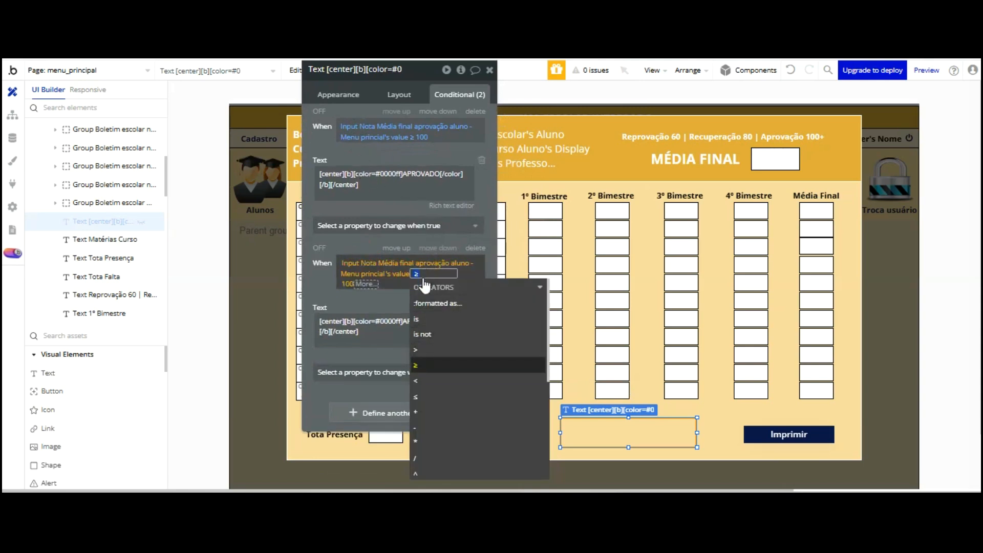
{"action": "left_click", "coordinate": [416, 396]}
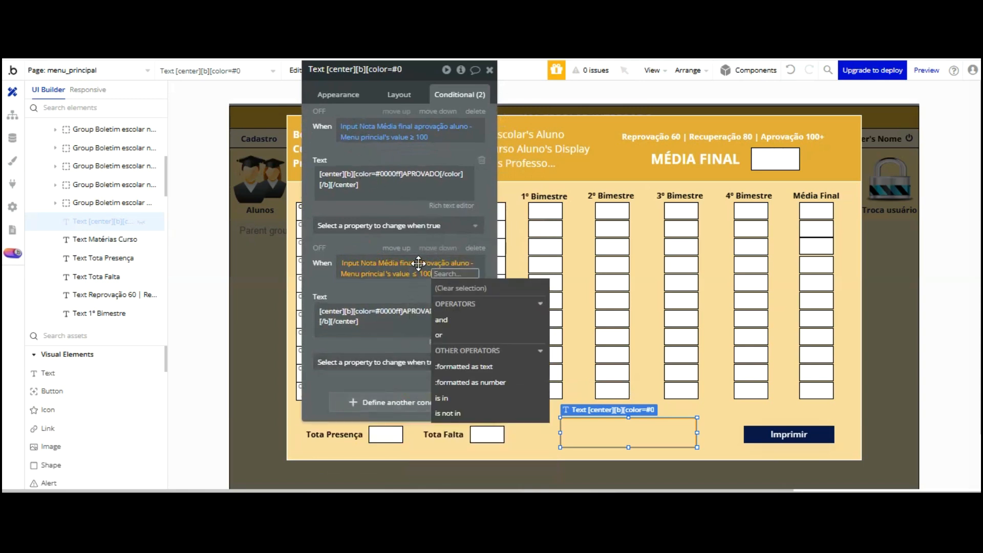
{"action": "key", "text": "BackSpace"}
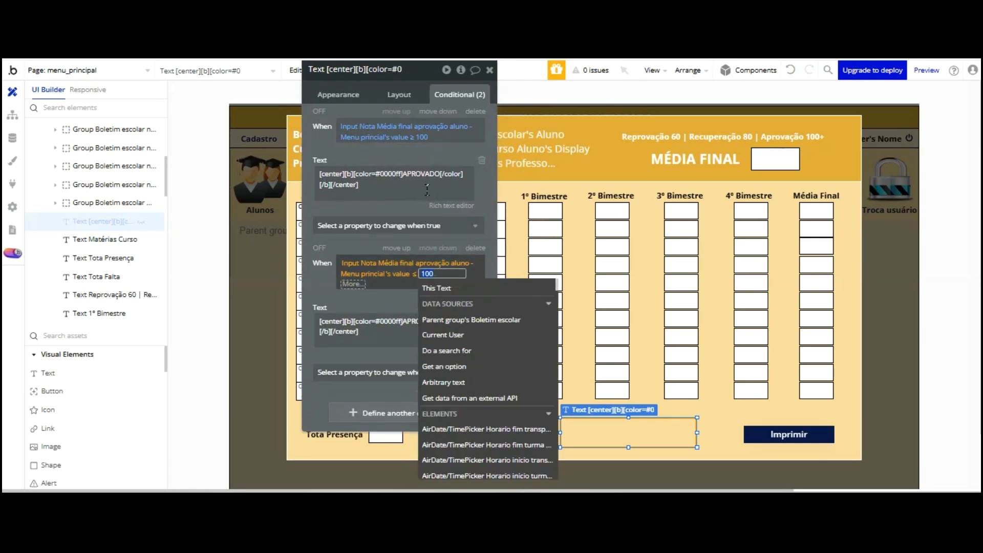
{"action": "type", "text": "80"}
{"action": "left_click", "coordinate": [409, 299]}
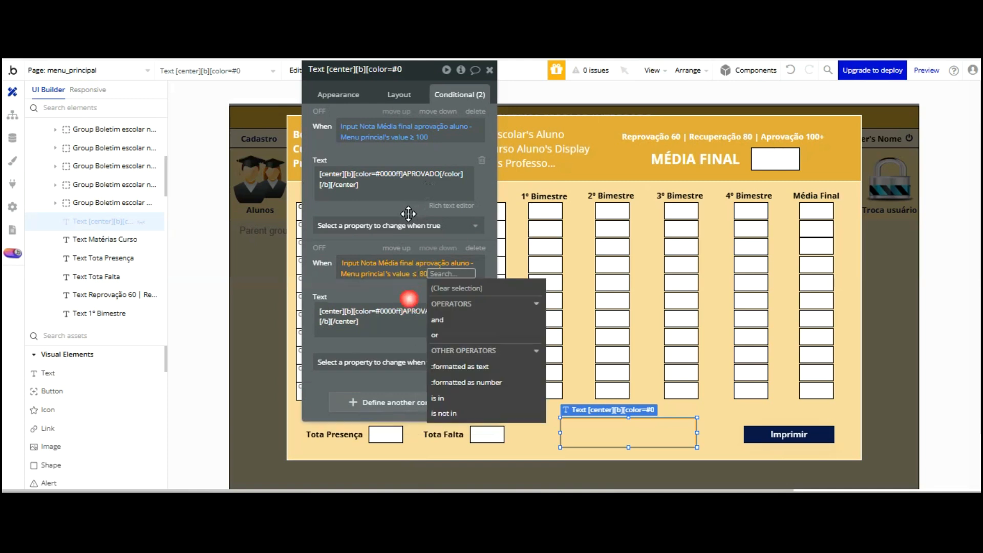
Replace the copied condition's text with RECUPERAÇÃO in the rich text editor and save
{"action": "left_click", "coordinate": [454, 343]}
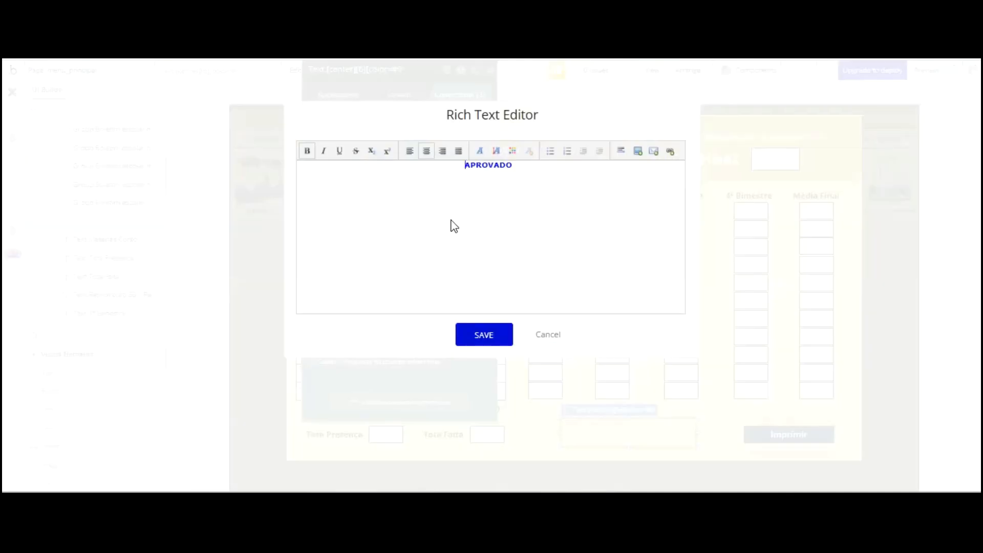
{"action": "triple_click", "coordinate": [439, 165]}
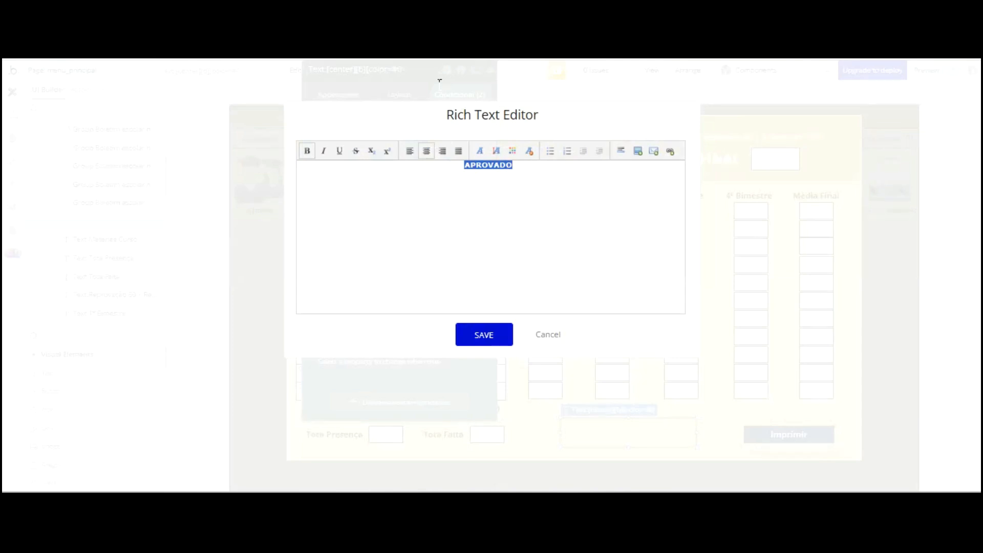
{"action": "type", "text": "r"}
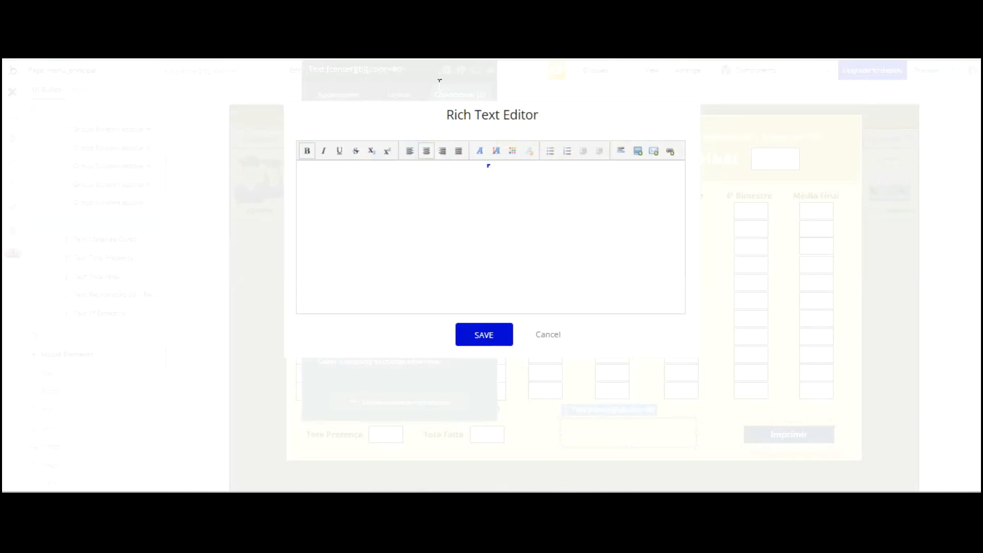
{"action": "type", "text": "ECUPERAÇÃO"}
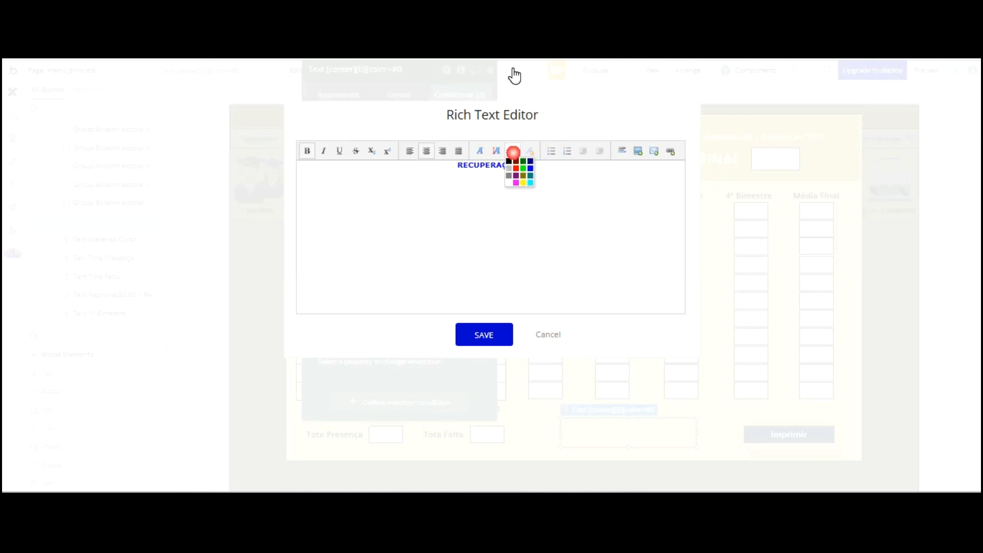
{"action": "left_click", "coordinate": [503, 220]}
{"action": "left_click", "coordinate": [491, 334]}
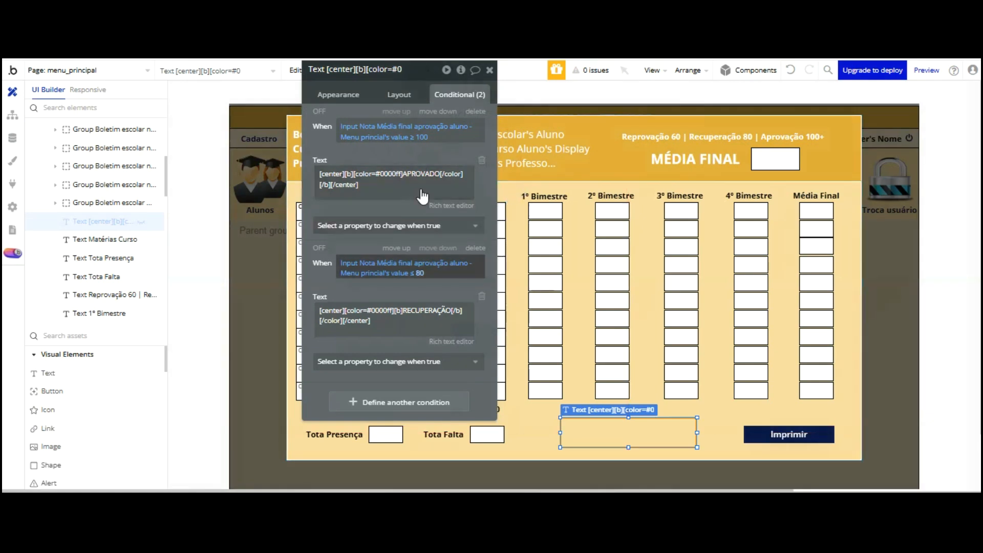
Change the RECUPERAÇÃO condition to test final grade < 81
{"action": "type", "text": "80"}
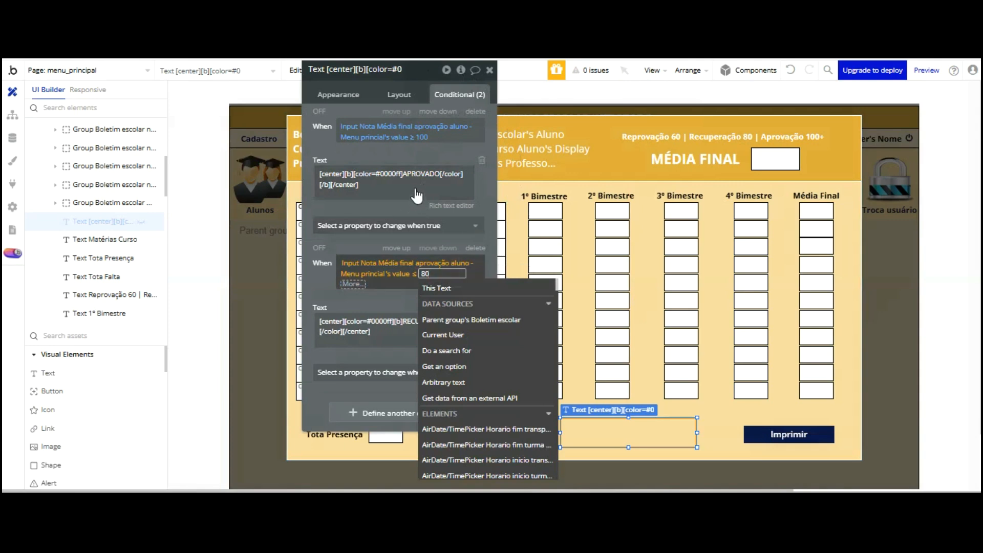
{"action": "key", "text": "shift+Tab"}
{"action": "key", "text": "Down"}
{"action": "key", "text": "Down"}
{"action": "key", "text": "Down"}
{"action": "key", "text": "Down"}
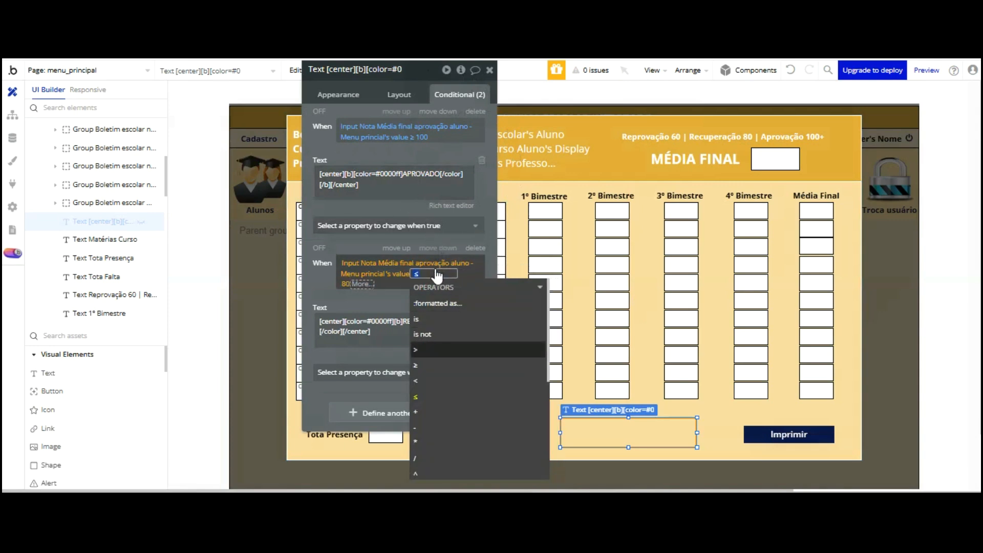
{"action": "key", "text": "Return"}
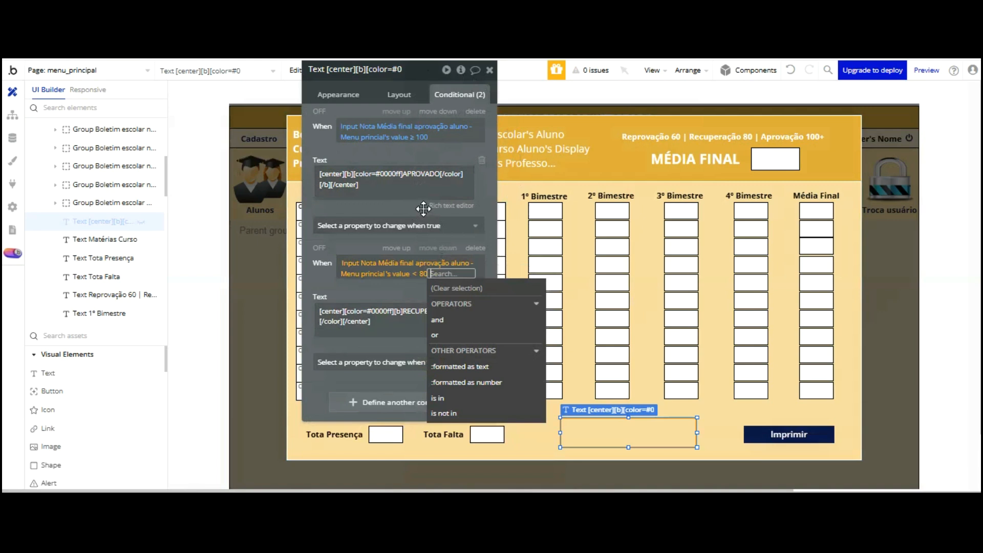
{"action": "left_click", "coordinate": [420, 287]}
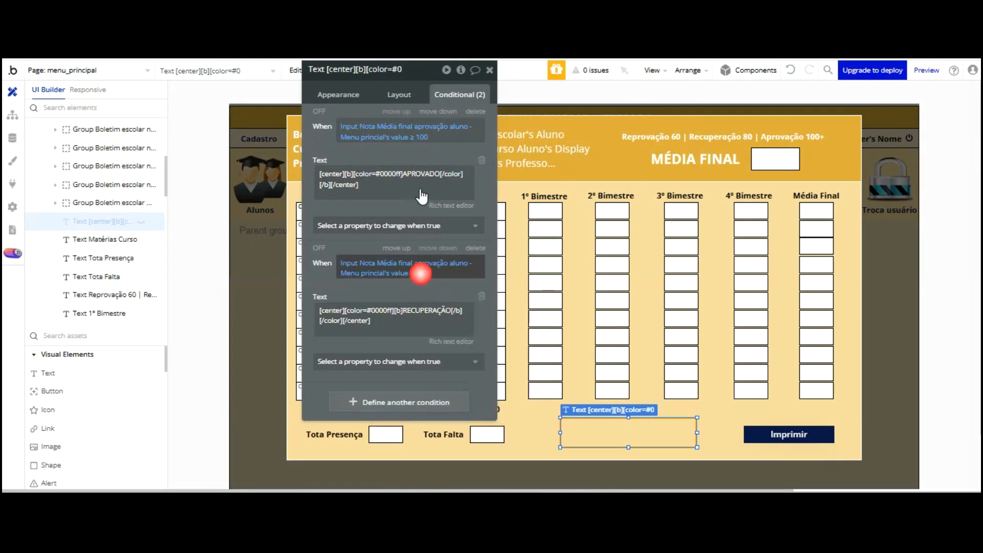
{"action": "type", "text": "81"}
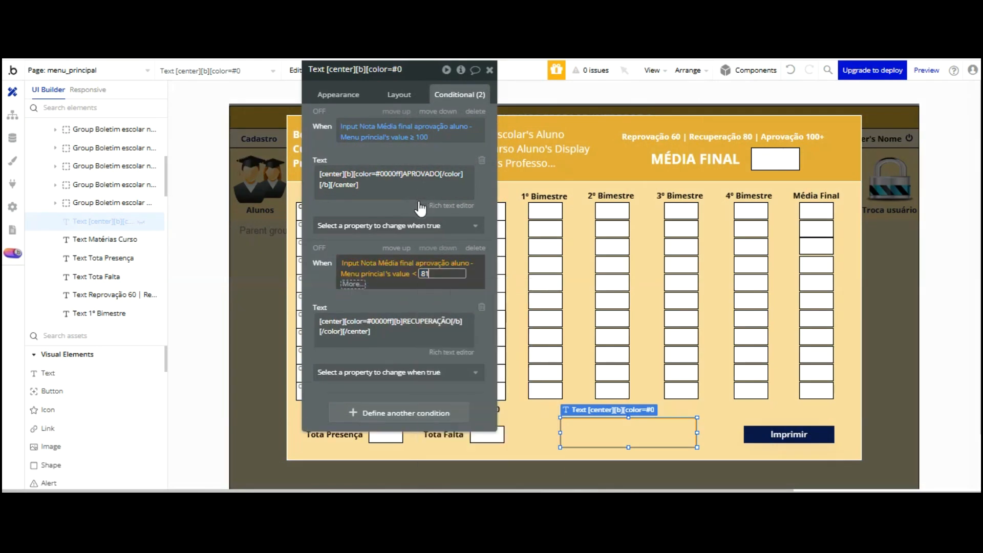
{"action": "left_click", "coordinate": [400, 216]}
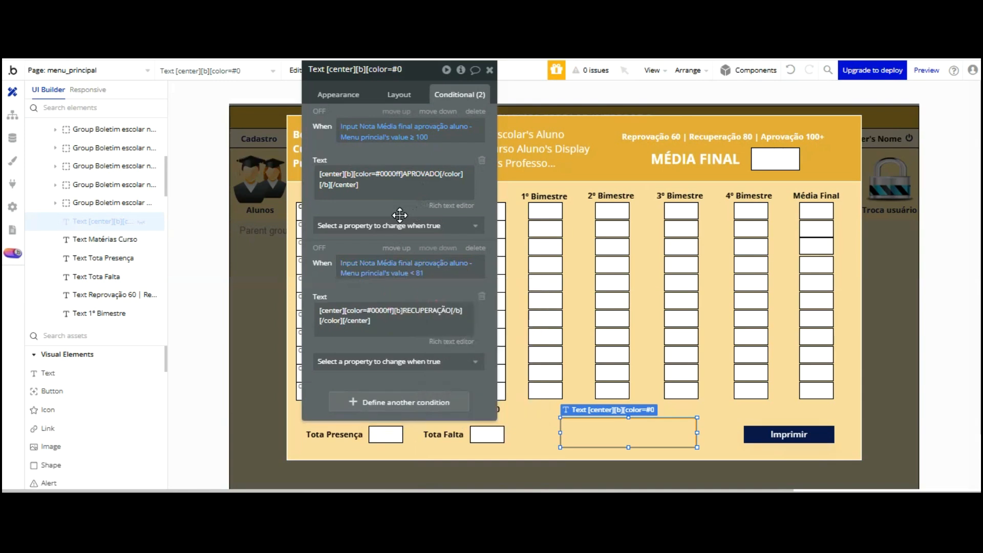
Paste a third APROVADO condition and make it test final grade < 61
{"action": "right_click", "coordinate": [411, 285]}
{"action": "left_click", "coordinate": [484, 358]}
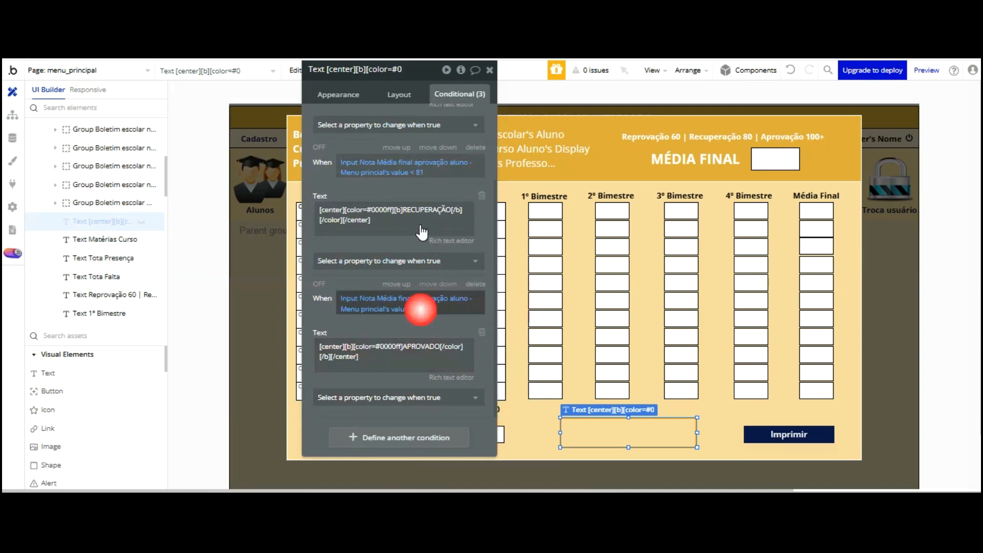
{"action": "left_click", "coordinate": [420, 309]}
{"action": "left_click", "coordinate": [414, 309]}
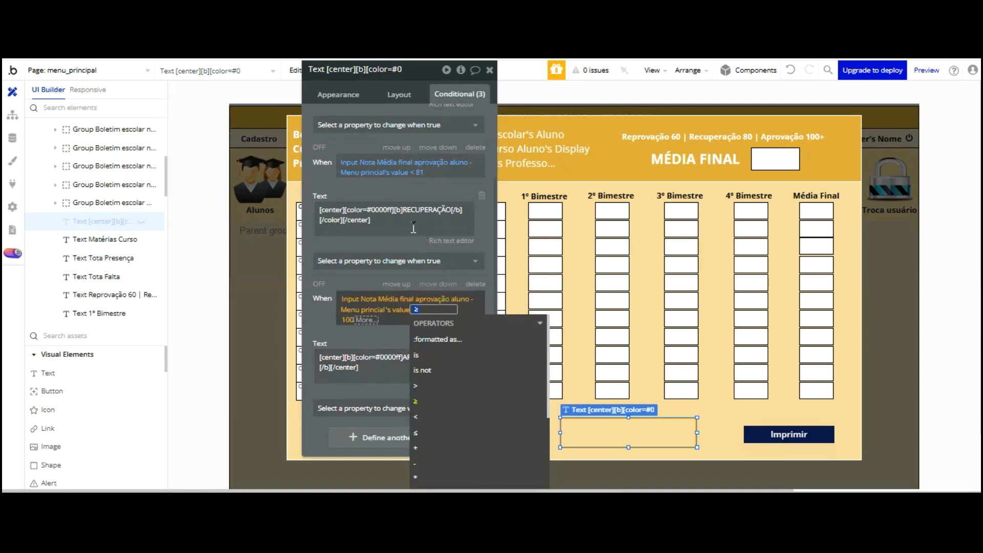
{"action": "key", "text": "Down"}
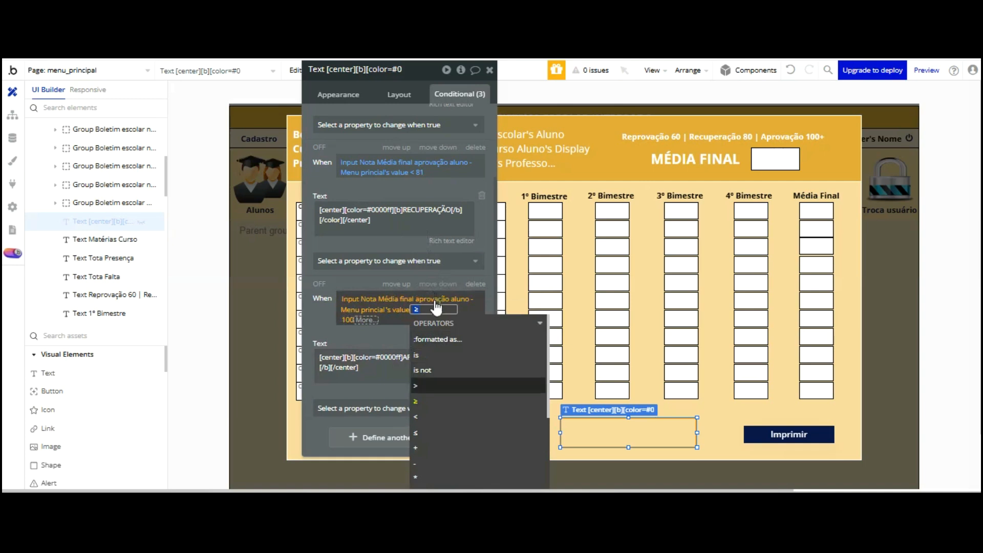
{"action": "key", "text": "Down"}
{"action": "key", "text": "Down"}
{"action": "key", "text": "Down"}
{"action": "key", "text": "Down"}
{"action": "key", "text": "Down"}
{"action": "key", "text": "Up"}
{"action": "key", "text": "Up"}
{"action": "key", "text": "Up"}
{"action": "key", "text": "Return"}
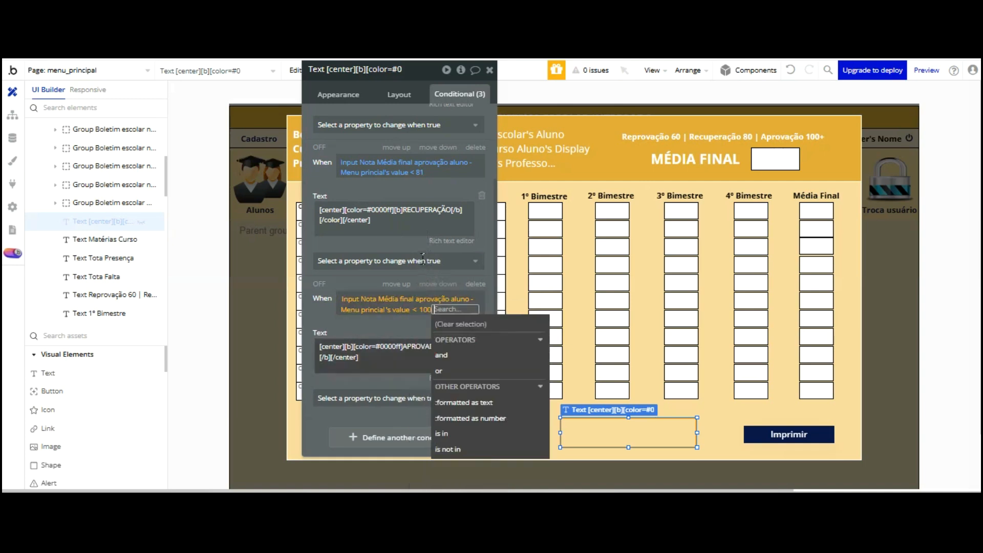
{"action": "left_click", "coordinate": [425, 308]}
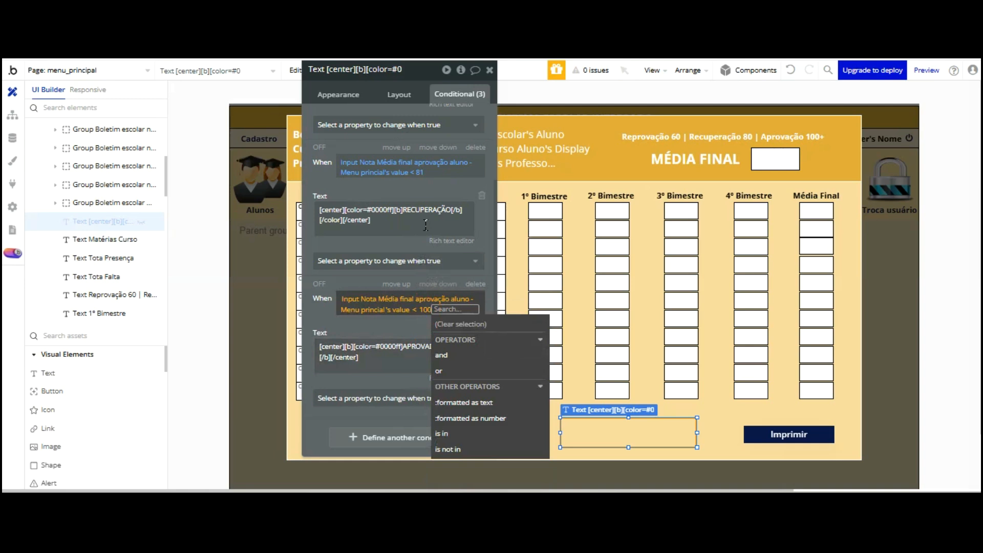
{"action": "type", "text": "61"}
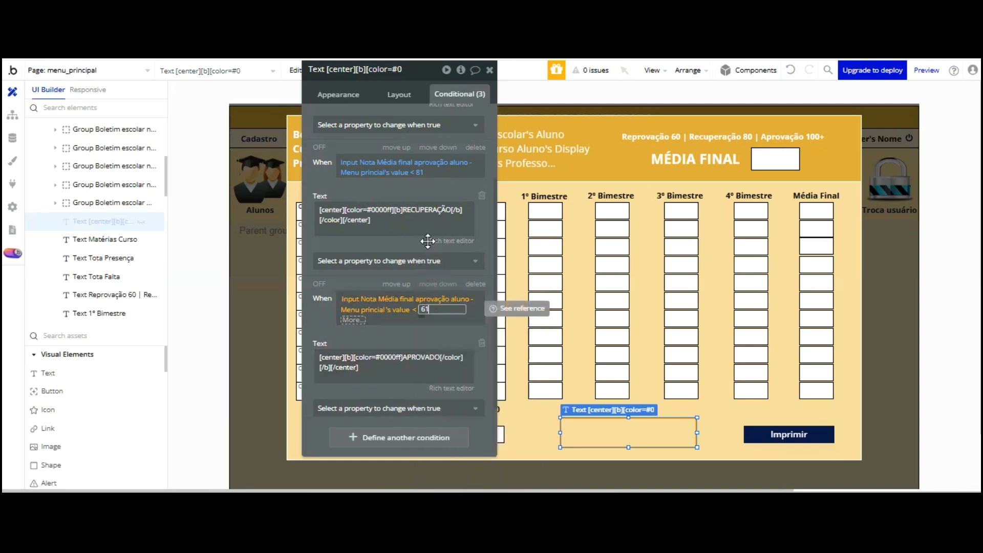
{"action": "left_click", "coordinate": [362, 283]}
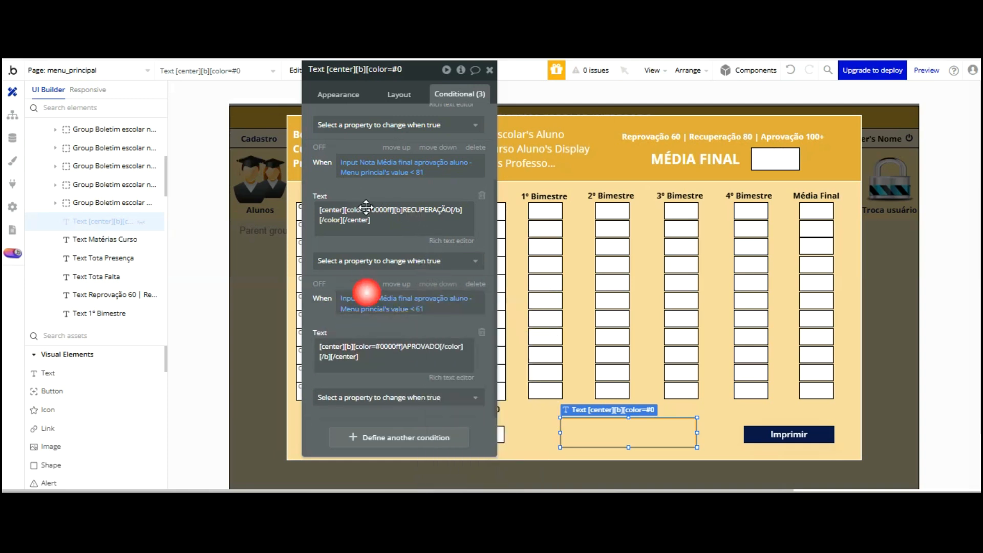
Change the below-61 condition's text to REPROVADO coloured red #ff0000
{"action": "left_click", "coordinate": [413, 347]}
{"action": "left_click", "coordinate": [451, 380]}
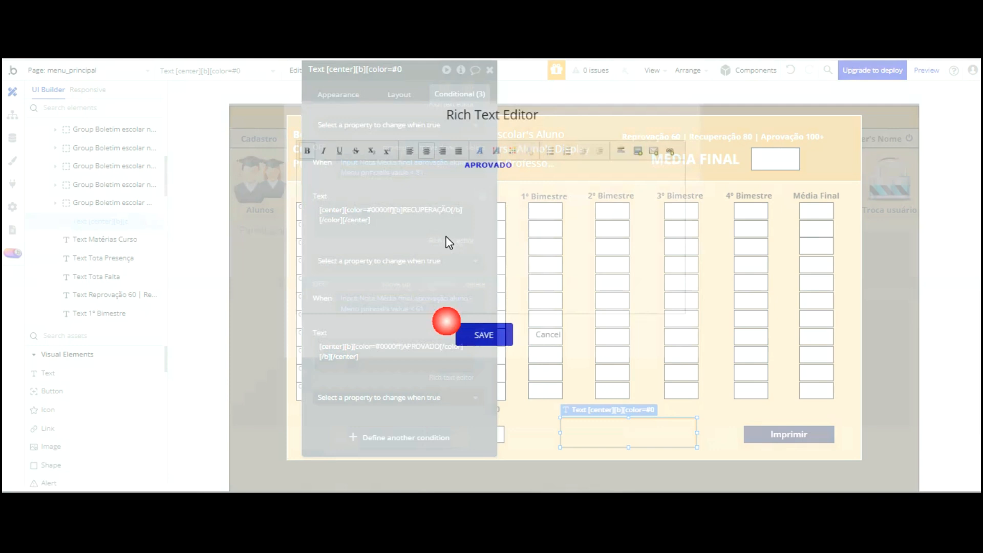
{"action": "key", "text": "ctrl+a"}
{"action": "type", "text": "REPROVADO"}
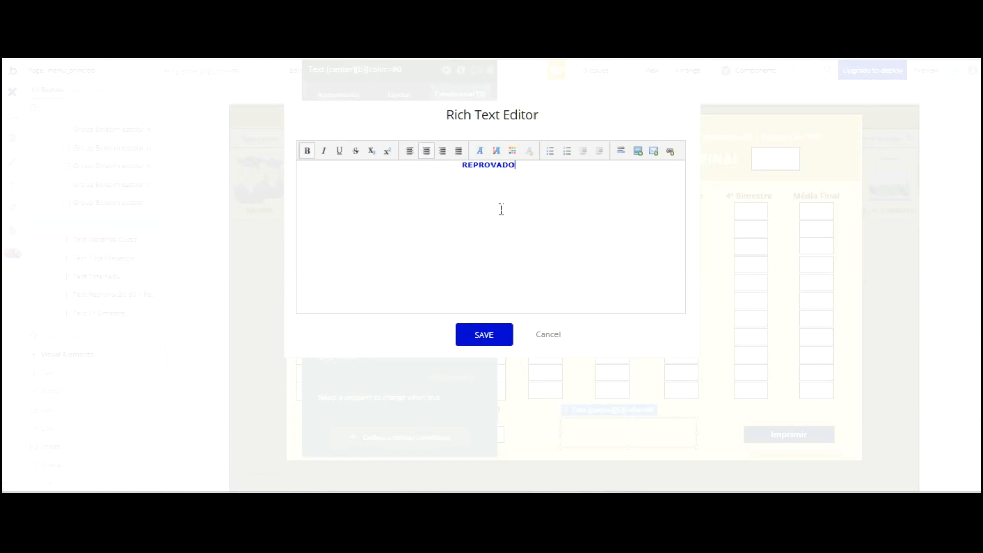
{"action": "key", "text": "ctrl+a"}
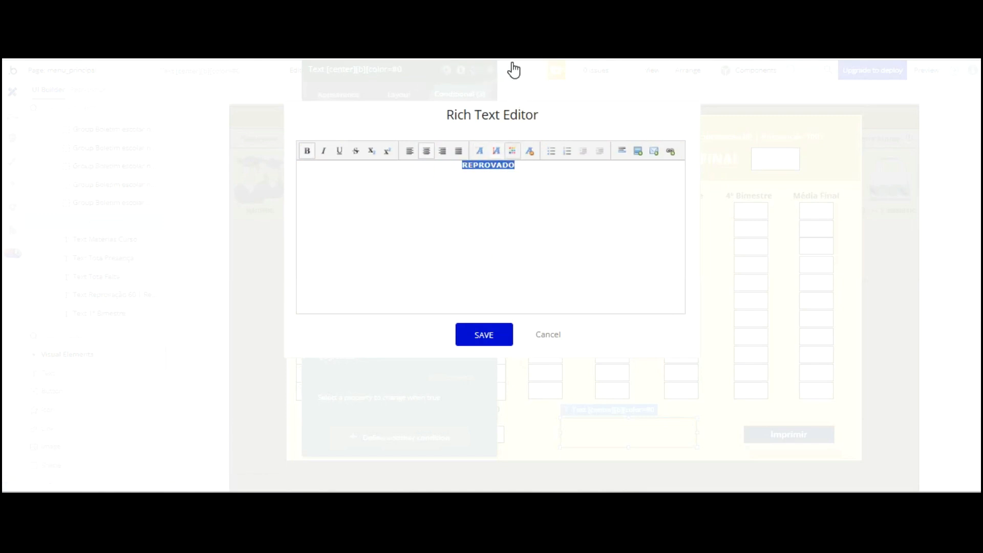
{"action": "left_click", "coordinate": [512, 151]}
{"action": "left_click", "coordinate": [485, 336]}
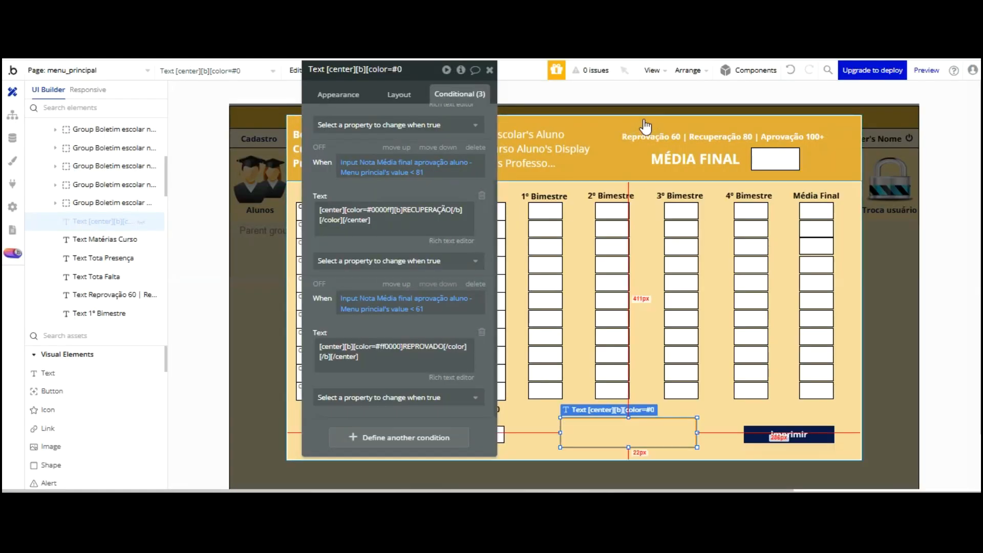
{"action": "key", "text": "ctrl+Tab"}
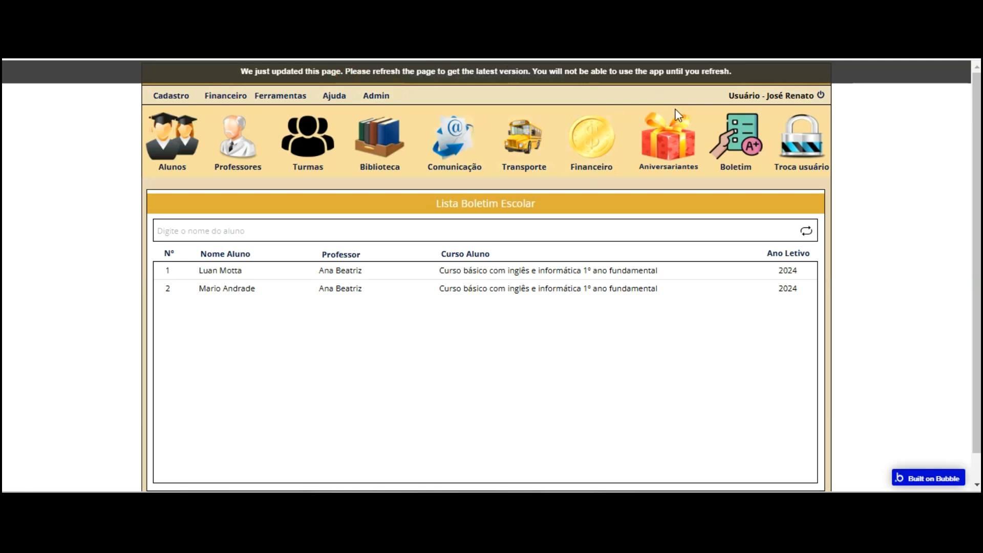
{"action": "key", "text": "F5"}
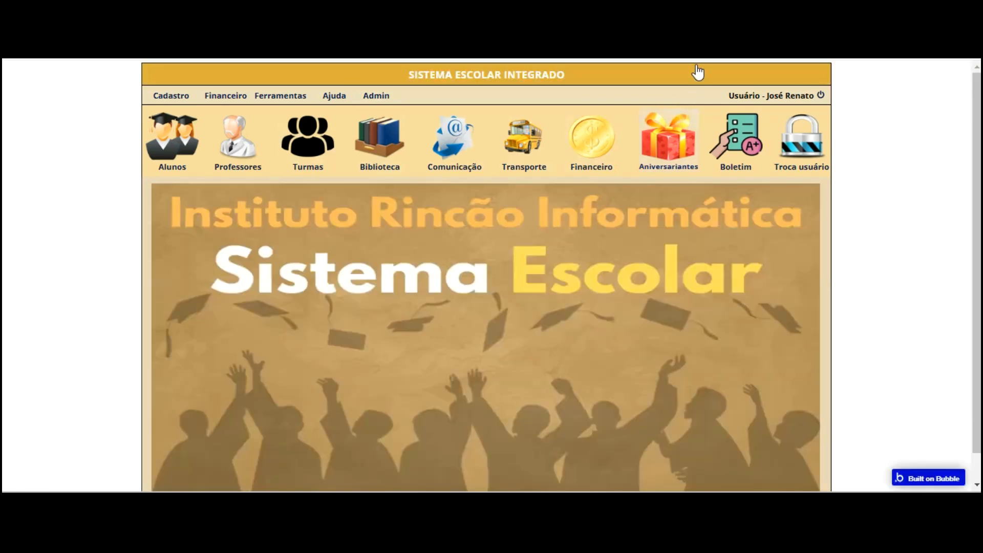
{"action": "left_click", "coordinate": [735, 138]}
{"action": "left_click", "coordinate": [406, 272]}
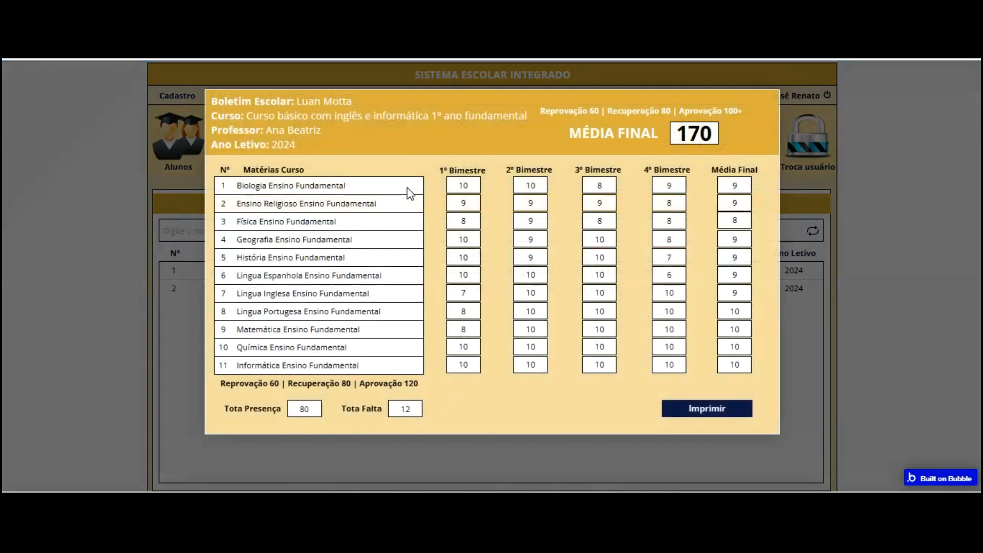
{"action": "left_click", "coordinate": [518, 400]}
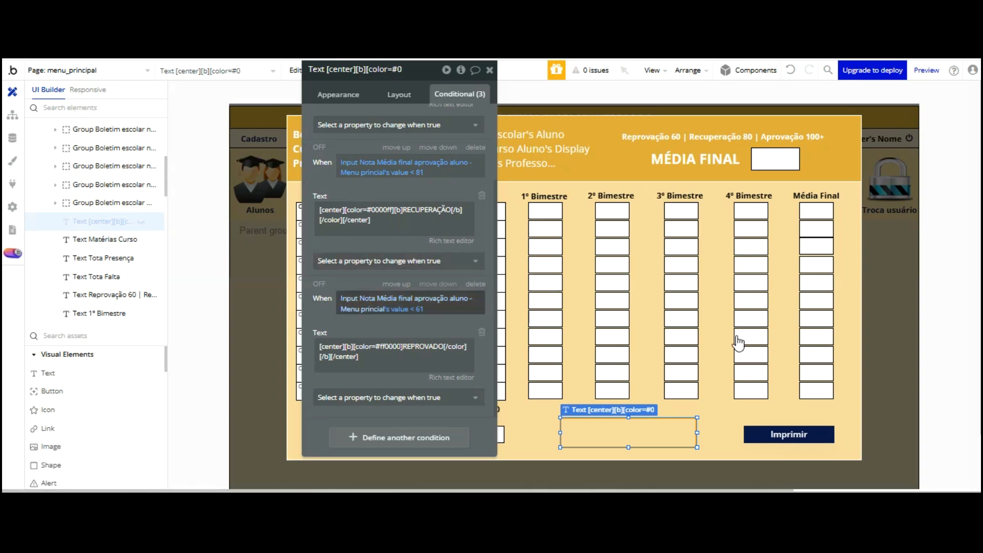
Correct 'Menu PrinciPal' to 'Menu principal' in the final-grade input's name
{"action": "left_click", "coordinate": [751, 390]}
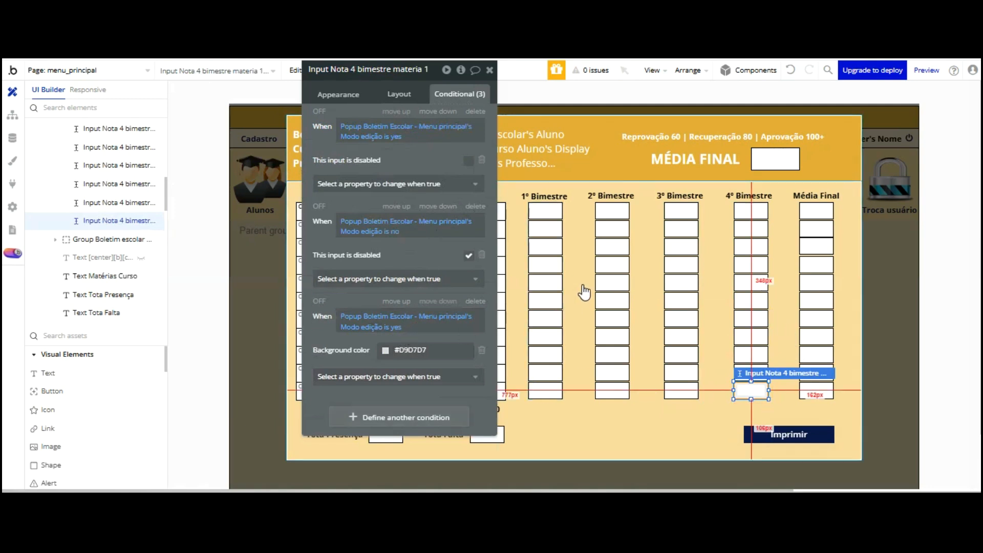
{"action": "left_click", "coordinate": [614, 425]}
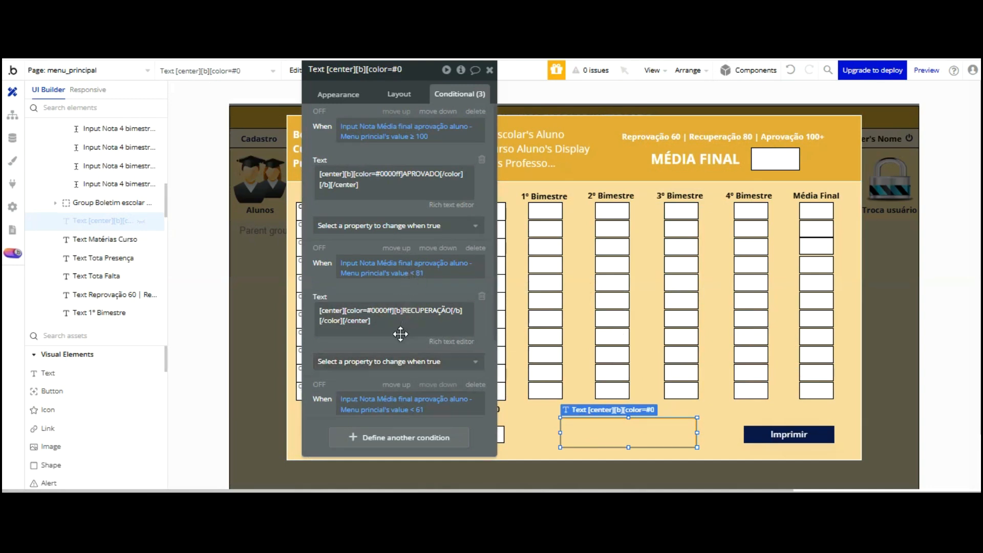
{"action": "left_click", "coordinate": [776, 158]}
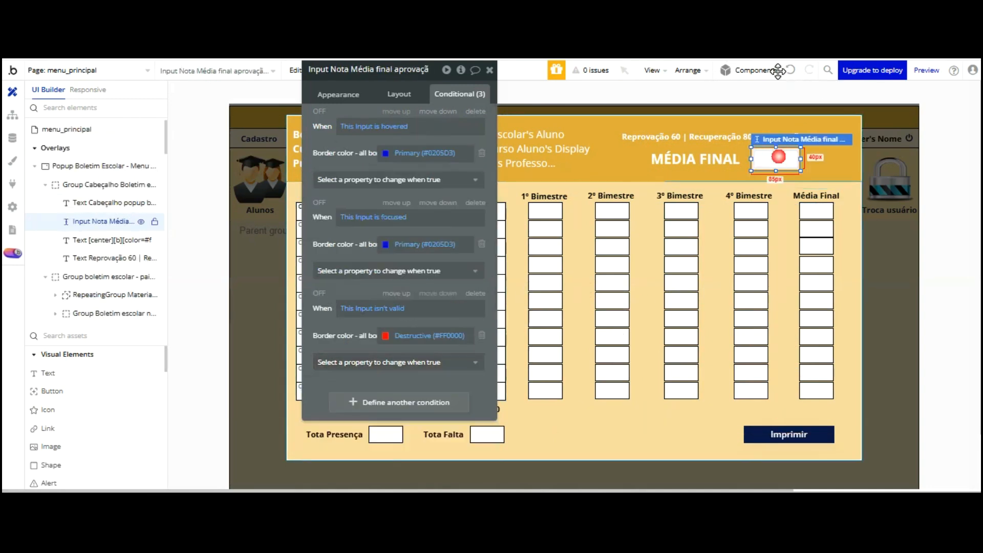
{"action": "left_click", "coordinate": [381, 70]}
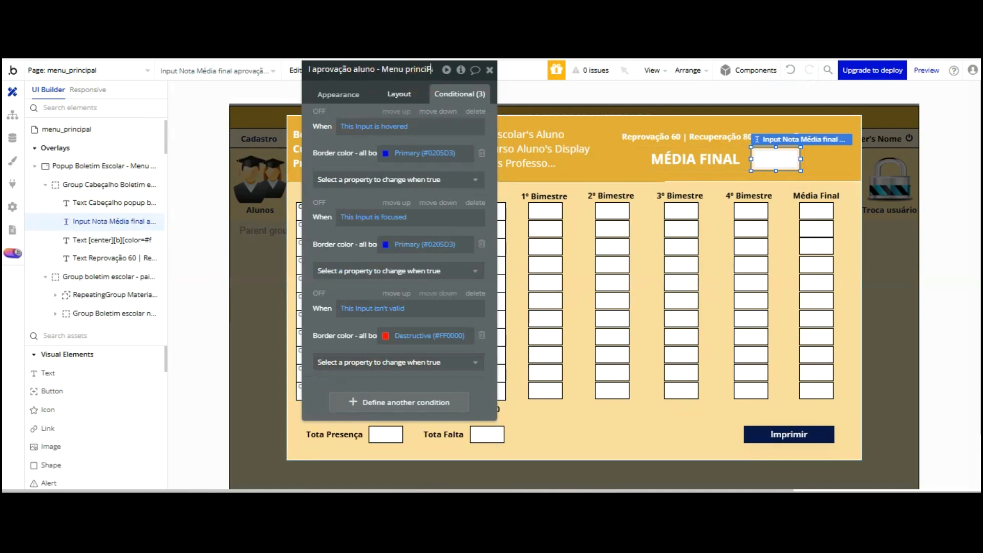
{"action": "left_click", "coordinate": [368, 107]}
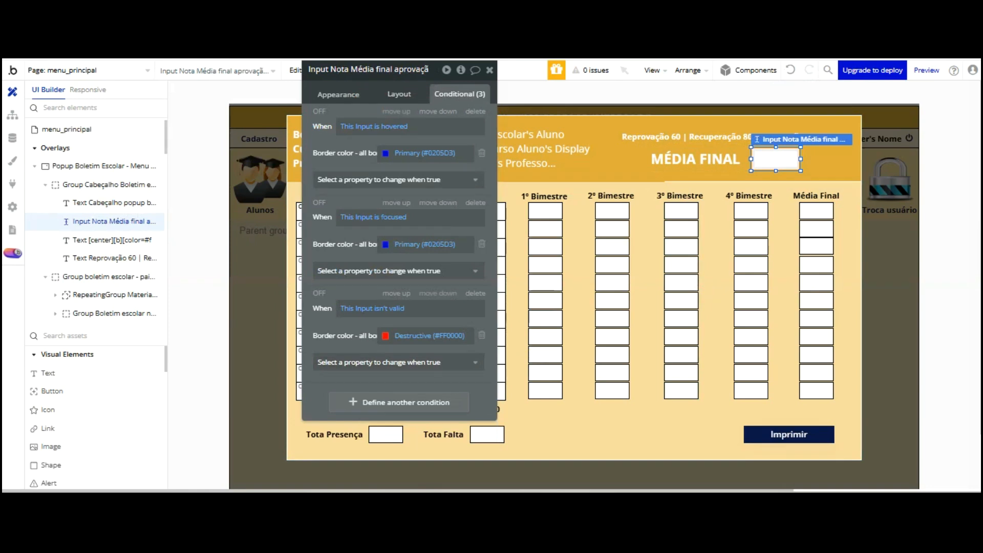
{"action": "left_click", "coordinate": [395, 74]}
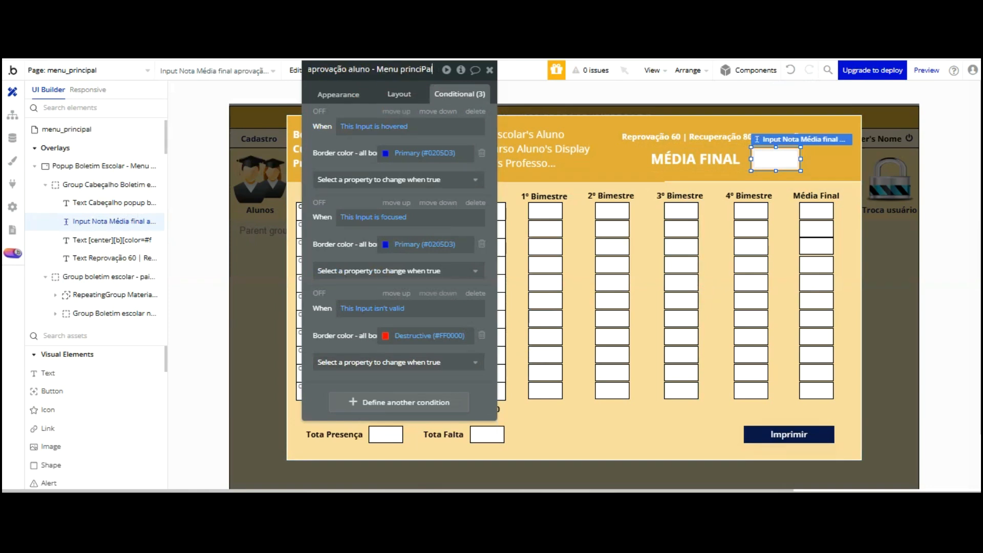
{"action": "left_click", "coordinate": [428, 70]}
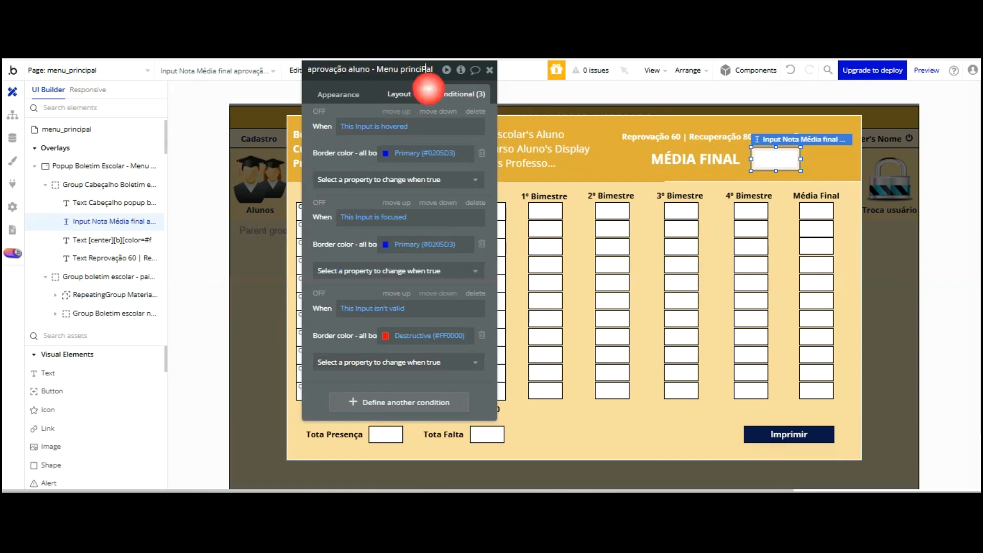
{"action": "key", "text": "BackSpace"}
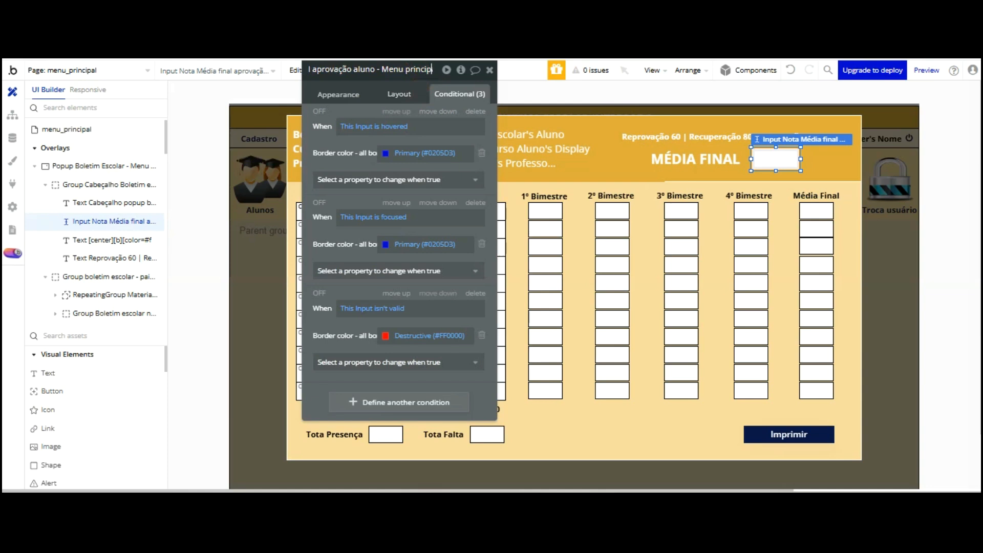
{"action": "type", "text": "p"}
{"action": "key", "text": "Return"}
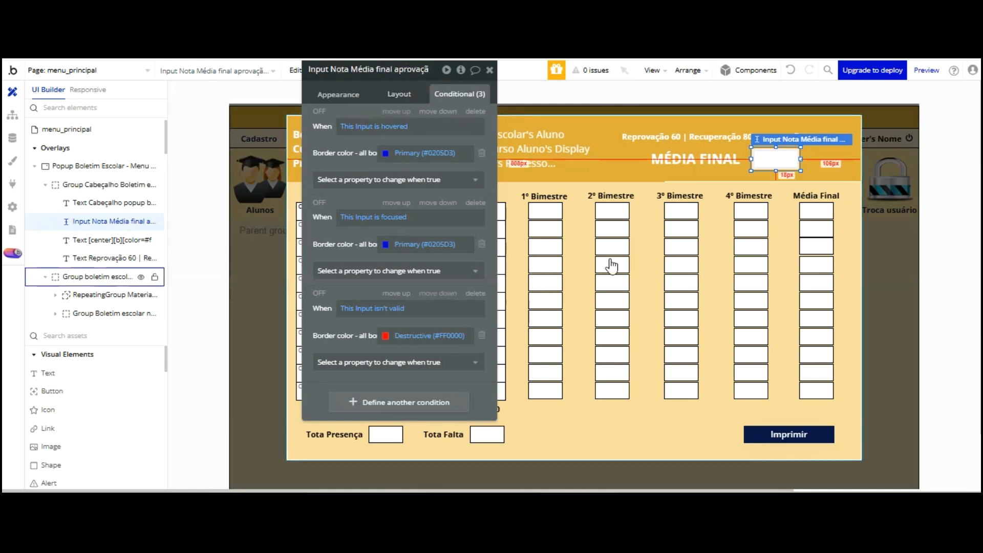
{"action": "left_click", "coordinate": [582, 407]}
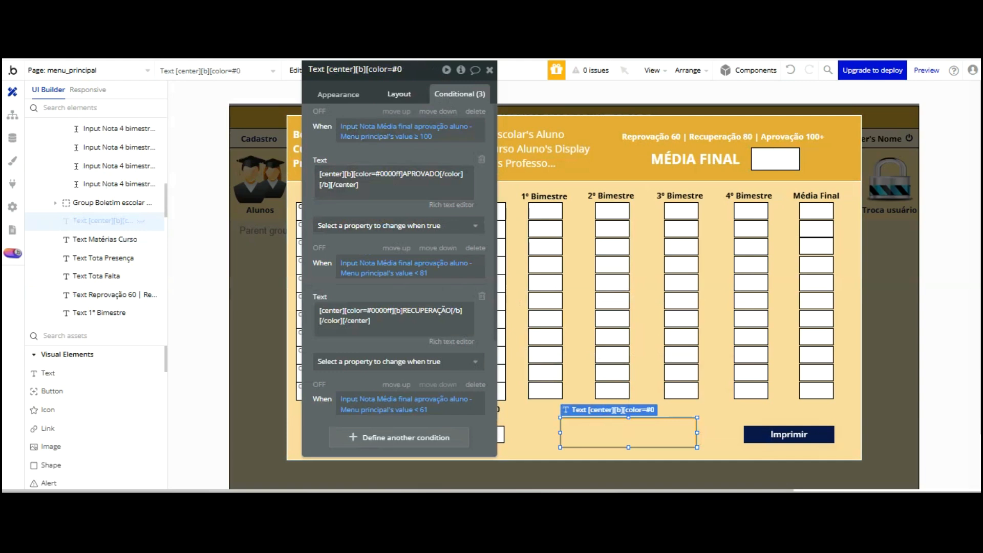
Show the status text's conditions and open the list of properties to change
{"action": "left_click", "coordinate": [399, 95]}
{"action": "left_click", "coordinate": [441, 94]}
{"action": "scroll", "coordinate": [423, 267], "scroll_direction": "down", "scroll_amount": 3}
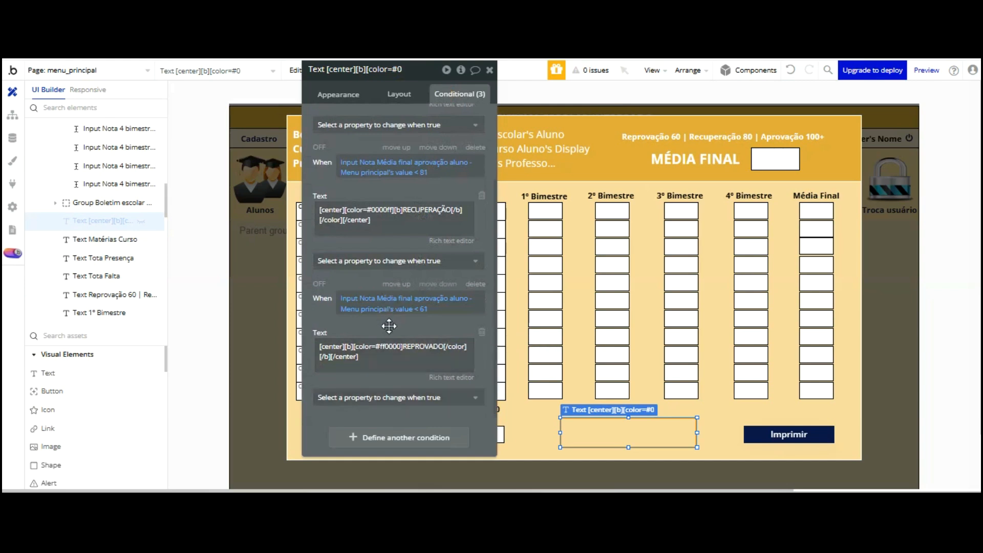
{"action": "left_click", "coordinate": [397, 398]}
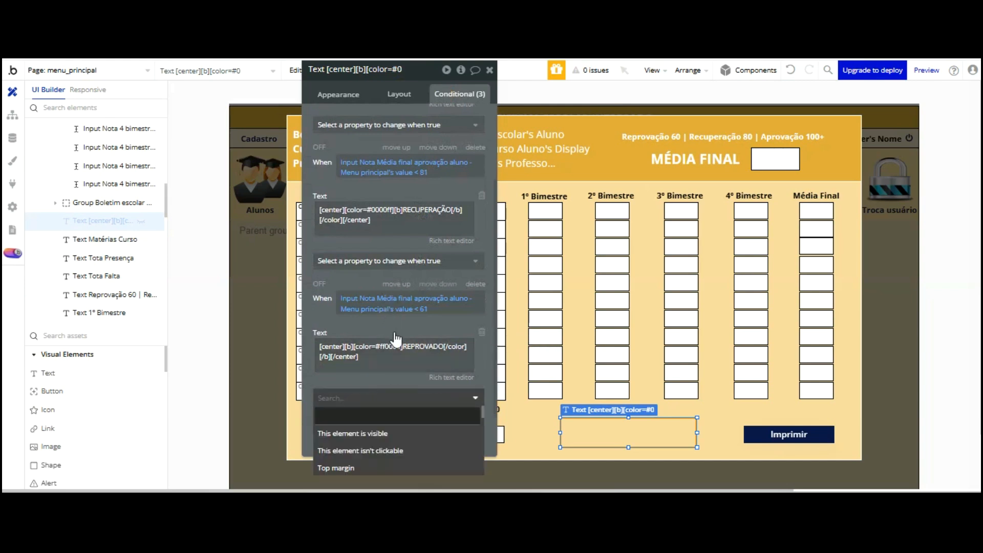
{"action": "left_click_drag", "start_coordinate": [391, 296], "coordinate": [370, 193]}
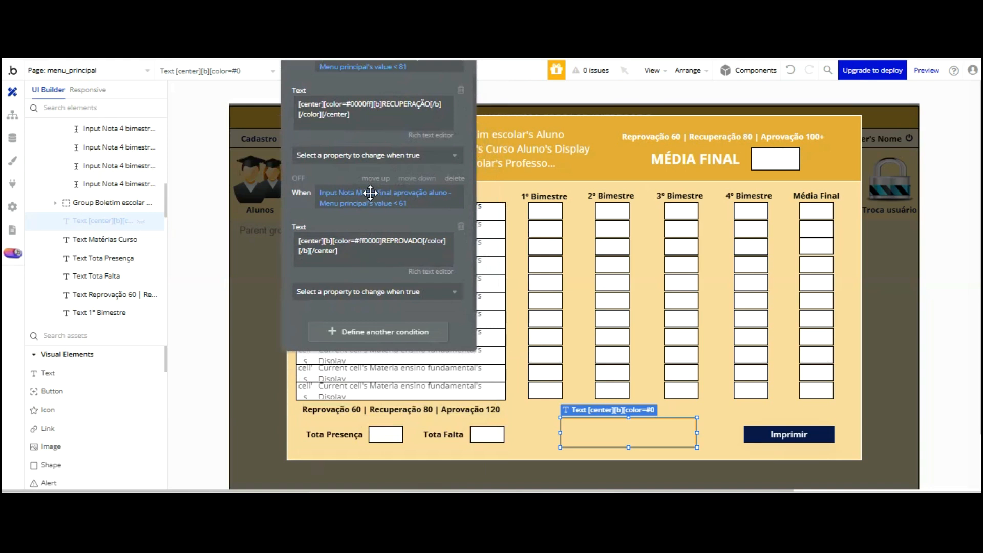
Select the bottom 4º Bimestre grade input and edit its name
{"action": "left_click", "coordinate": [751, 305]}
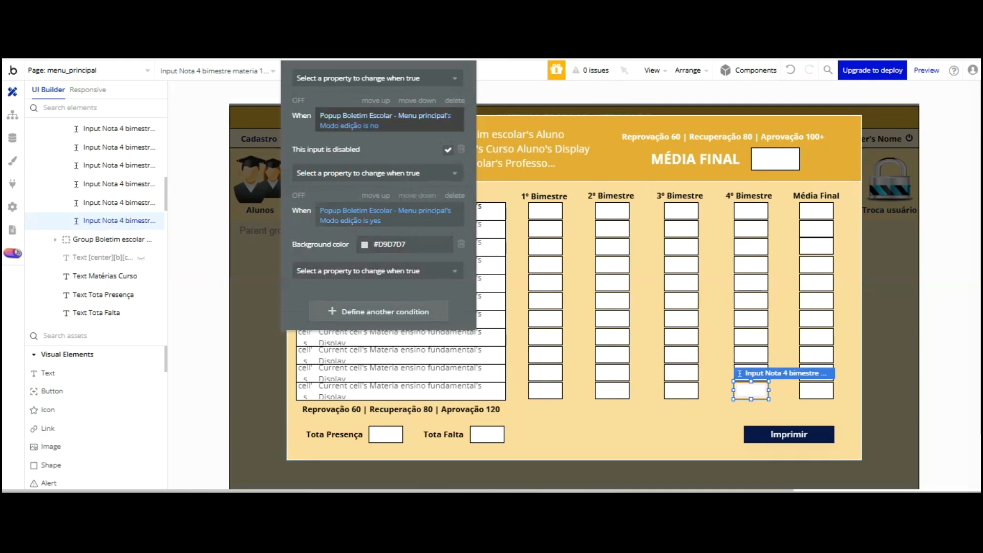
{"action": "left_click_drag", "start_coordinate": [300, 87], "coordinate": [297, 163]}
{"action": "left_click", "coordinate": [371, 86]}
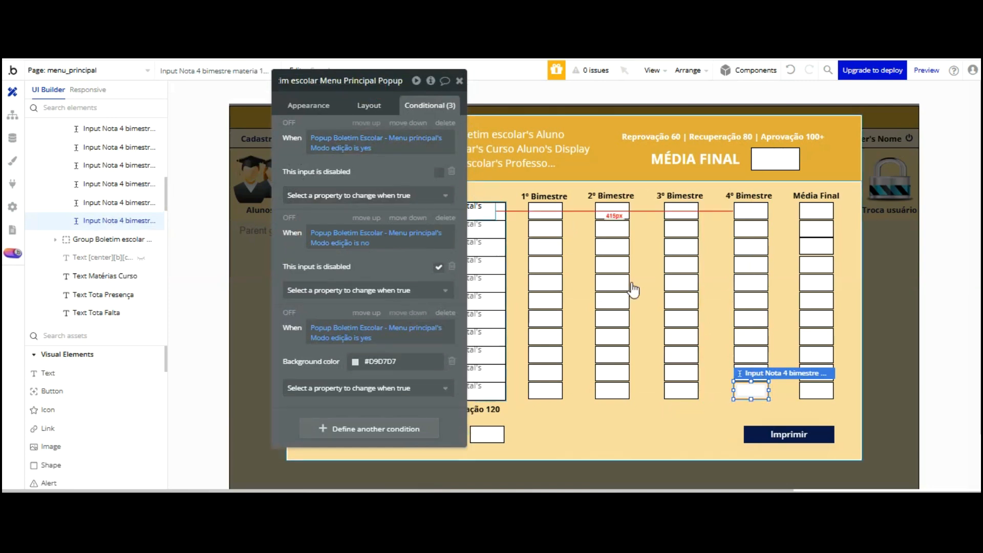
Reselect the status text and open the REPROVADO condition's below-61 expression
{"action": "left_click", "coordinate": [654, 430]}
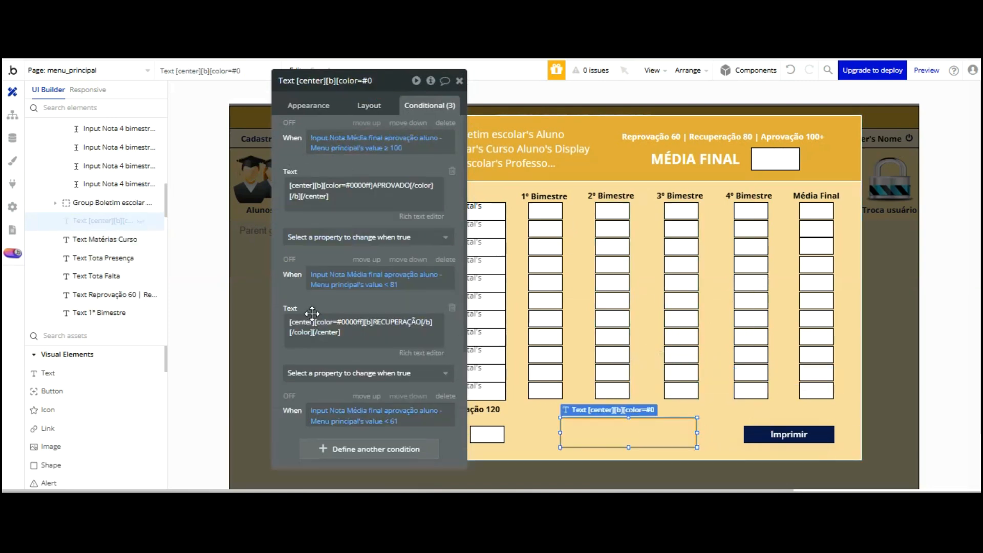
{"action": "scroll", "coordinate": [334, 330], "scroll_direction": "down", "scroll_amount": 3}
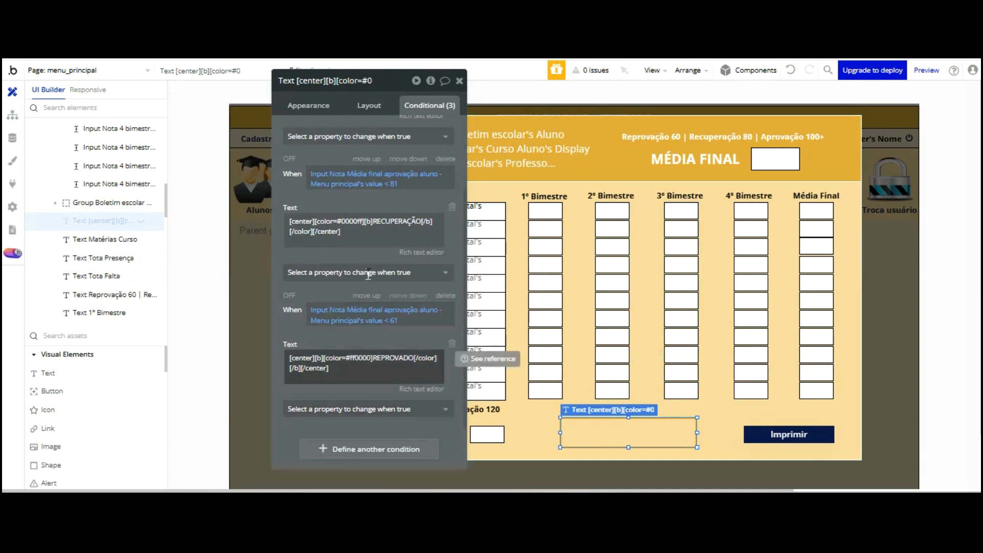
{"action": "left_click", "coordinate": [351, 323]}
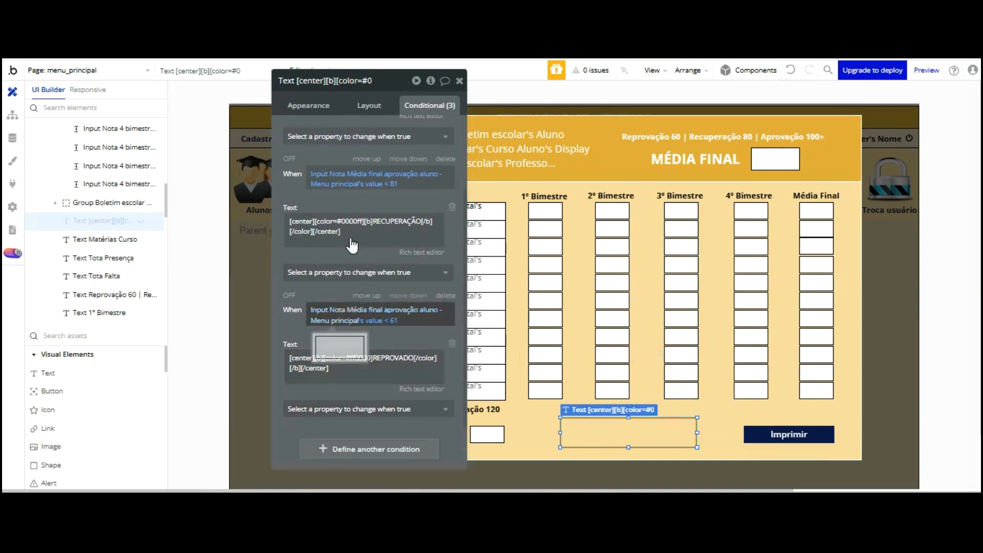
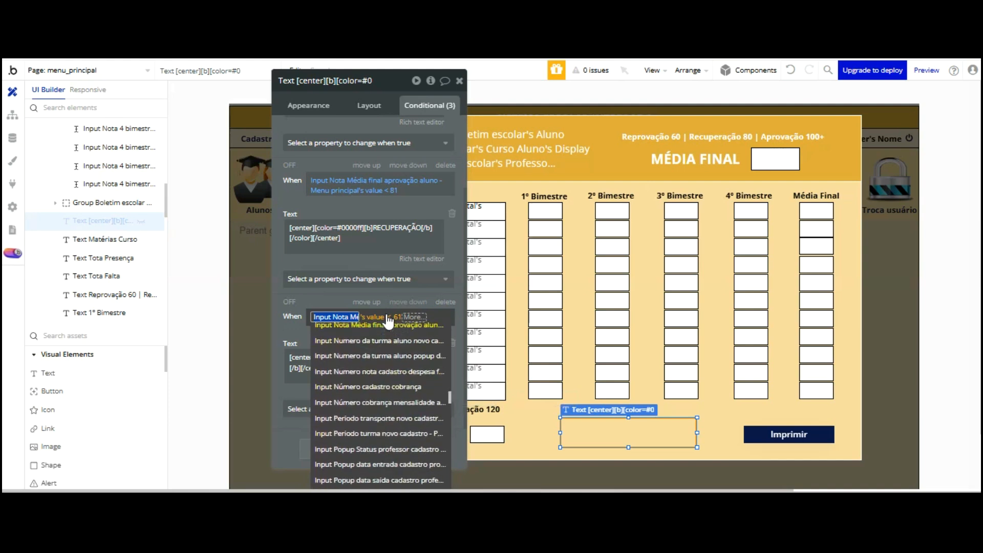
Keep the REPROVADO condition on the Média final input below 61, undoing a switch to Nota 4 bimestre
{"action": "scroll", "coordinate": [385, 333], "scroll_direction": "up", "scroll_amount": 2}
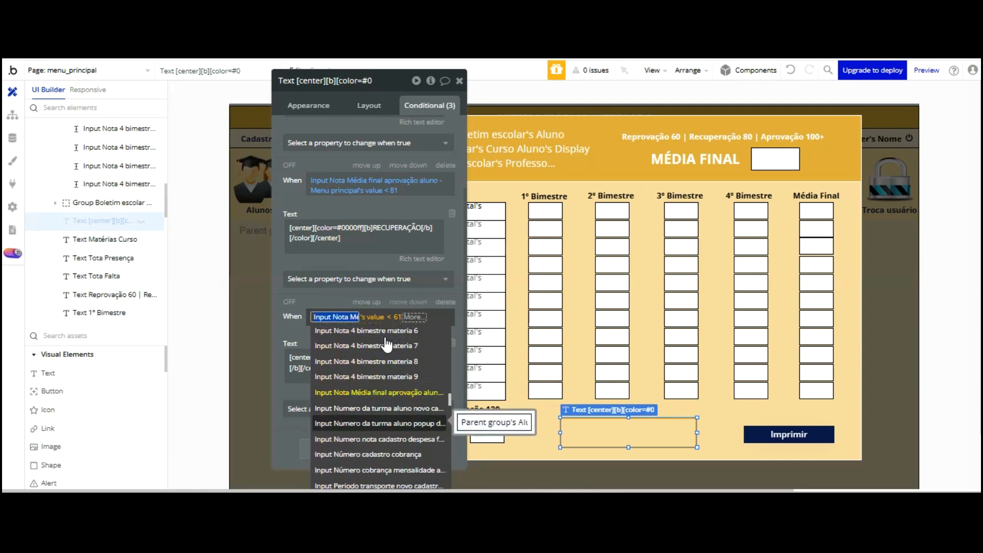
{"action": "scroll", "coordinate": [389, 338], "scroll_direction": "up", "scroll_amount": 3}
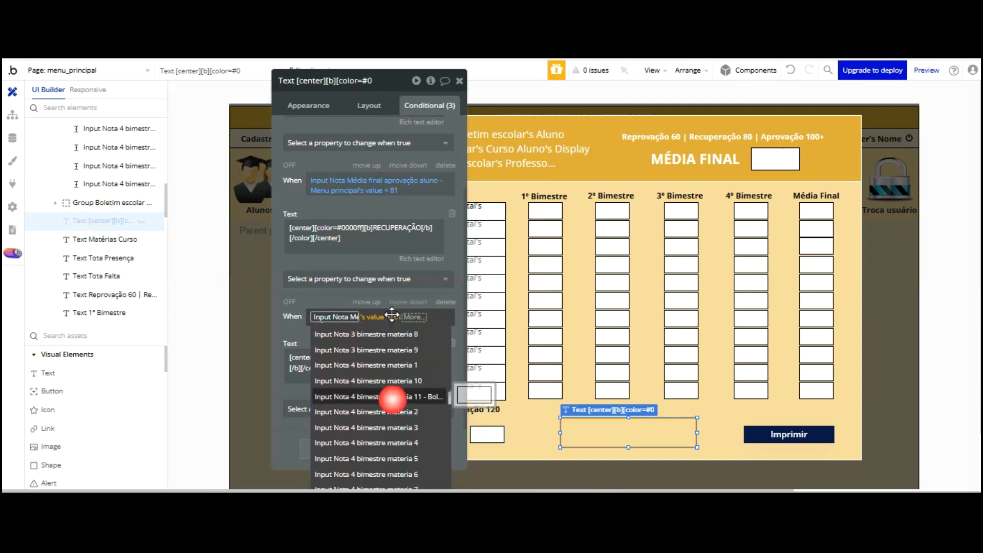
{"action": "left_click", "coordinate": [394, 396]}
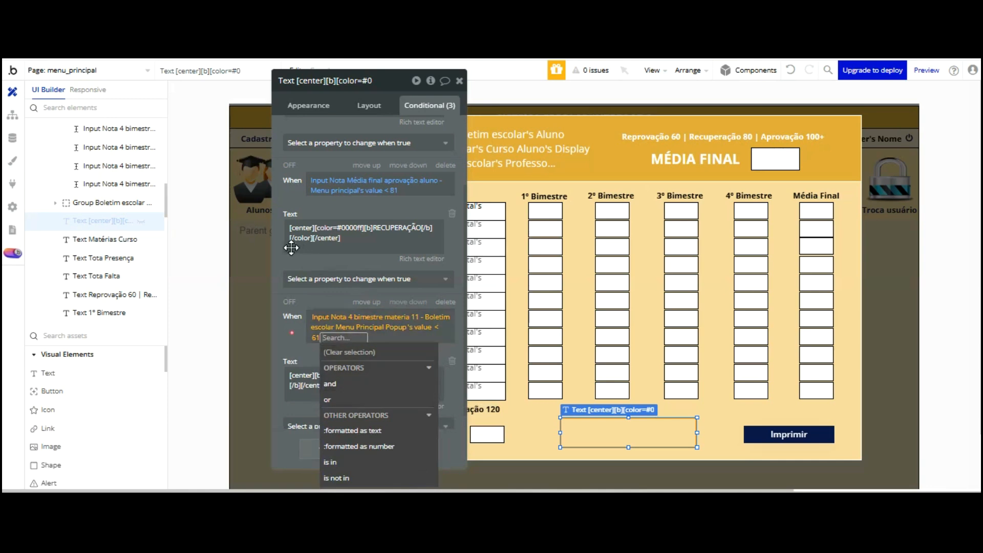
{"action": "key", "text": "Escape"}
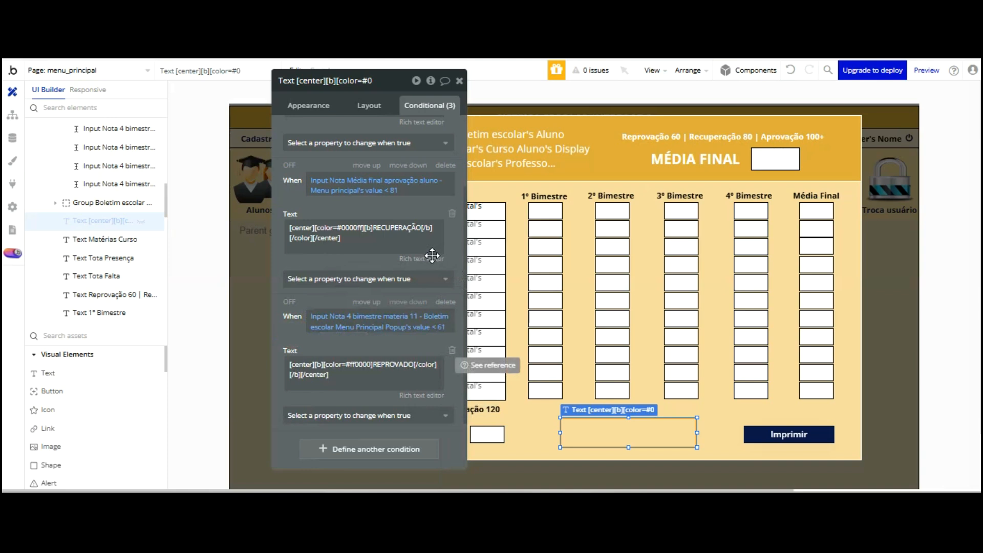
{"action": "left_click", "coordinate": [791, 70]}
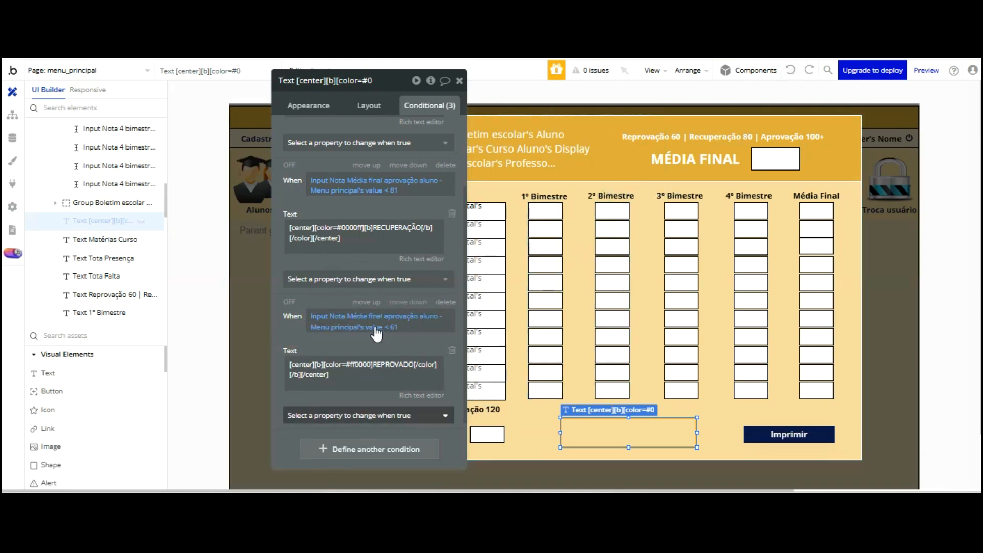
Add a fourth, empty condition to the status text
{"action": "left_click", "coordinate": [376, 413]}
{"action": "left_click", "coordinate": [359, 313]}
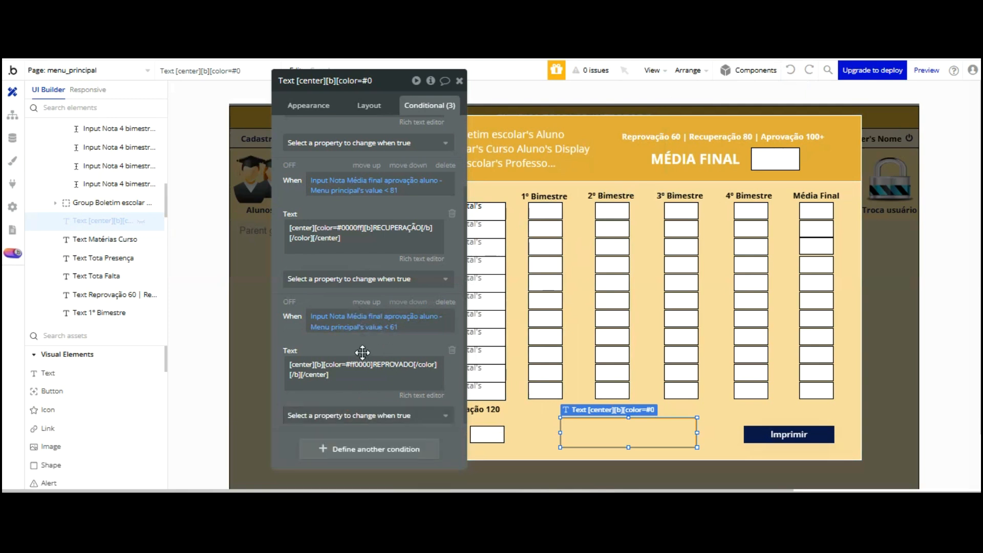
{"action": "left_click", "coordinate": [366, 450]}
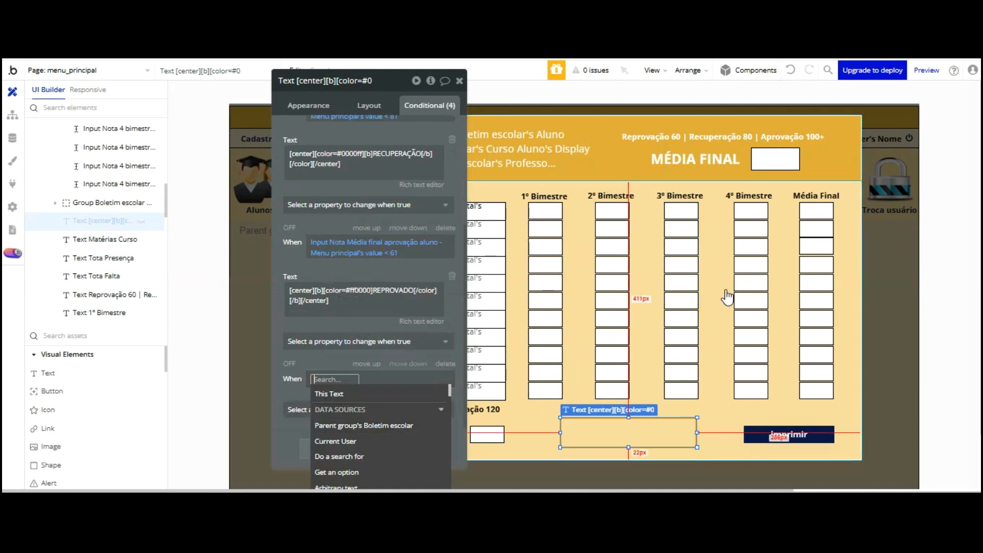
Check the 4° Bimestre input's full name, then reselect the status text and delete an extra empty condition
{"action": "left_click", "coordinate": [743, 387]}
{"action": "left_click", "coordinate": [338, 80]}
{"action": "key", "text": "ctrl+v"}
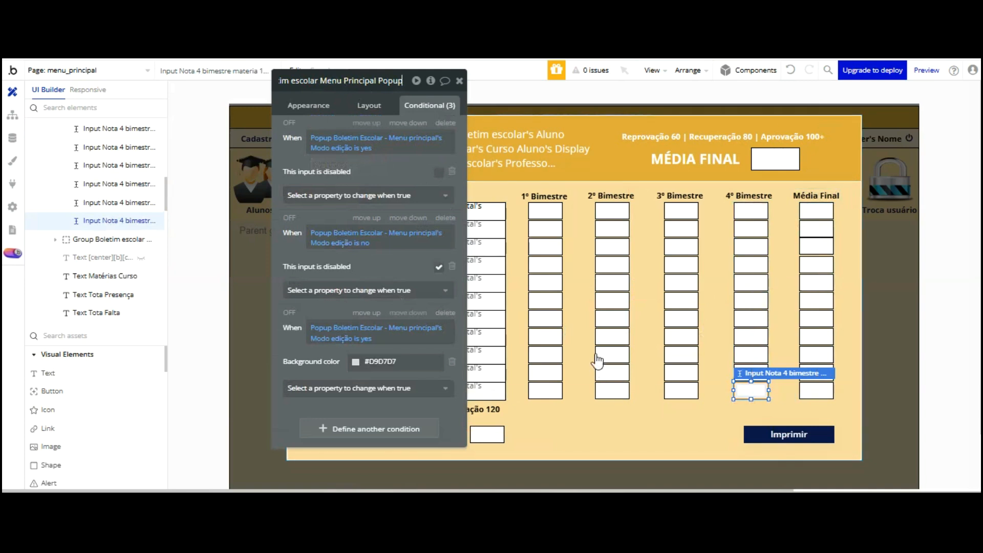
{"action": "left_click", "coordinate": [595, 429]}
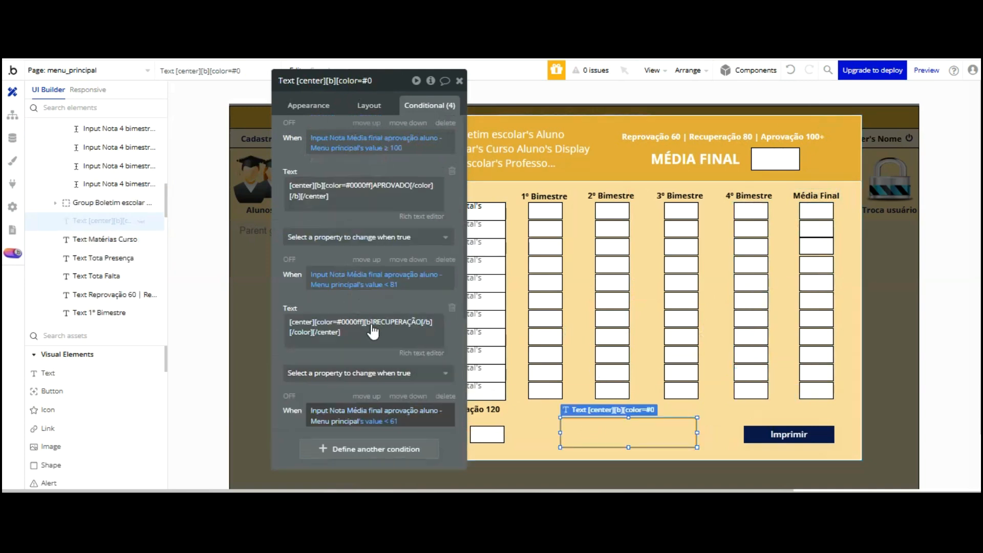
{"action": "left_click", "coordinate": [377, 449]}
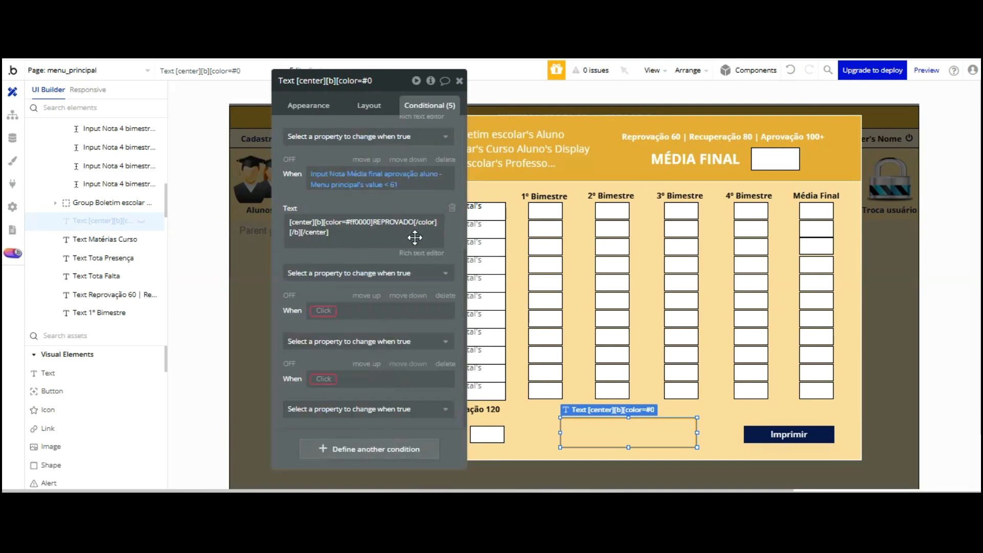
{"action": "left_click", "coordinate": [445, 295]}
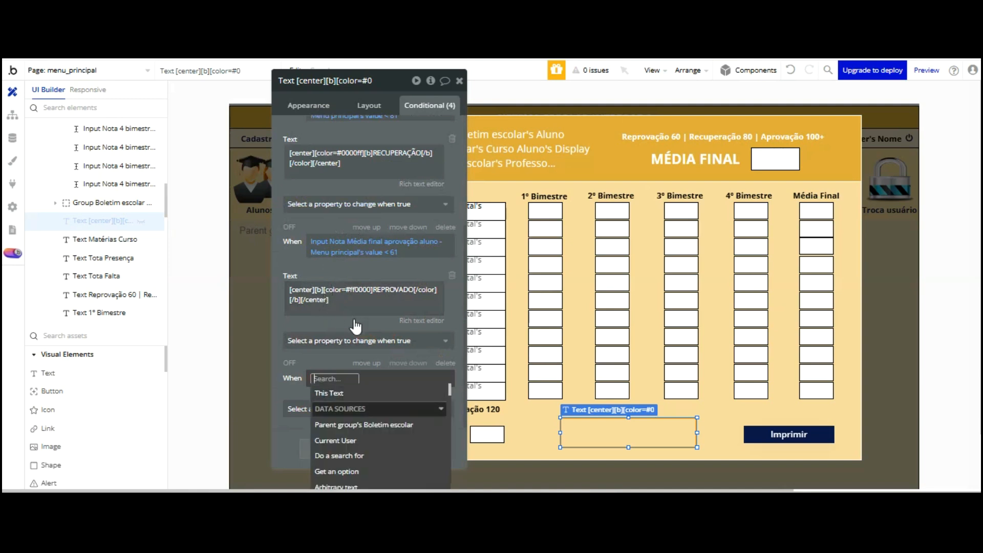
Set the condition to Input Nota 4 bimestre materia 11's value is not empty, making the text visible
{"action": "type", "text": "inp"}
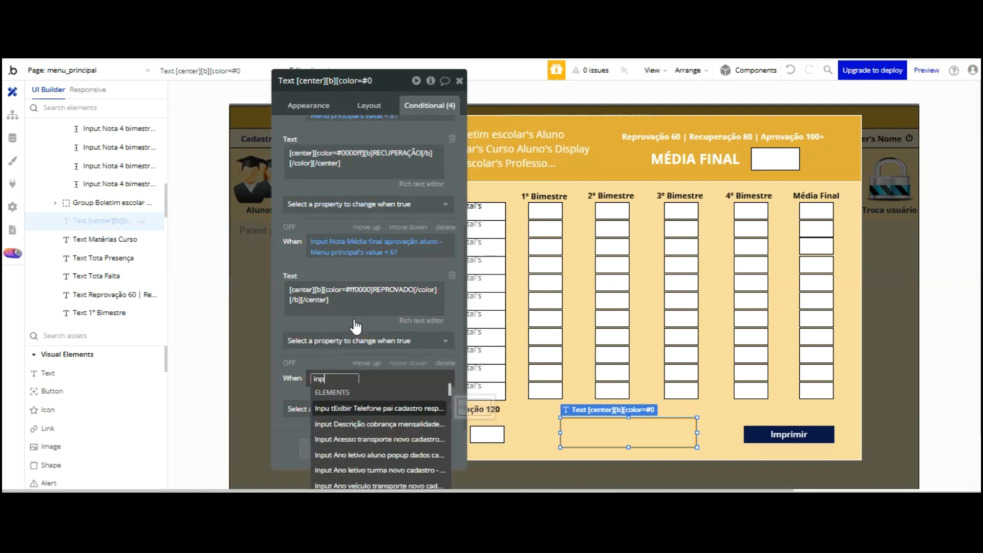
{"action": "type", "text": "ut nota"}
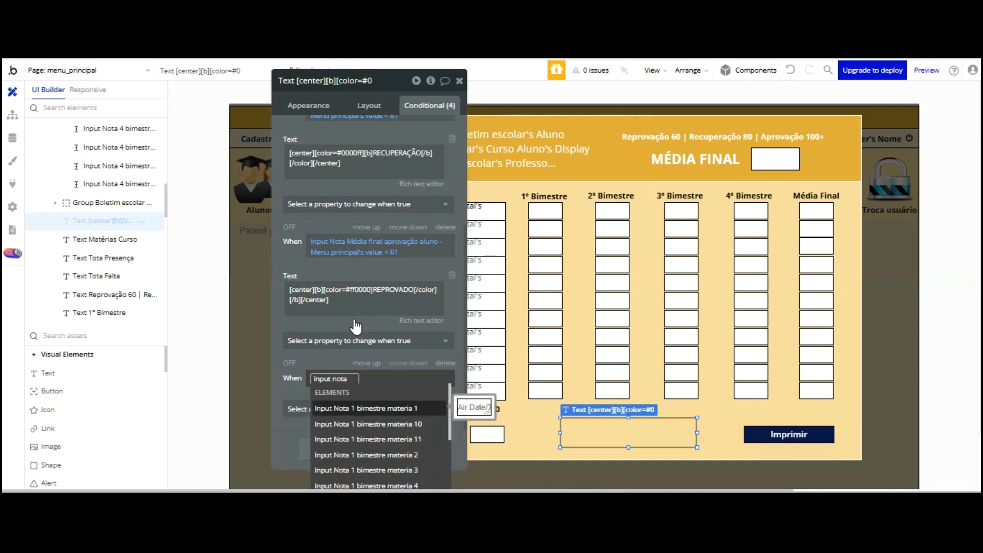
{"action": "type", "text": " 4"}
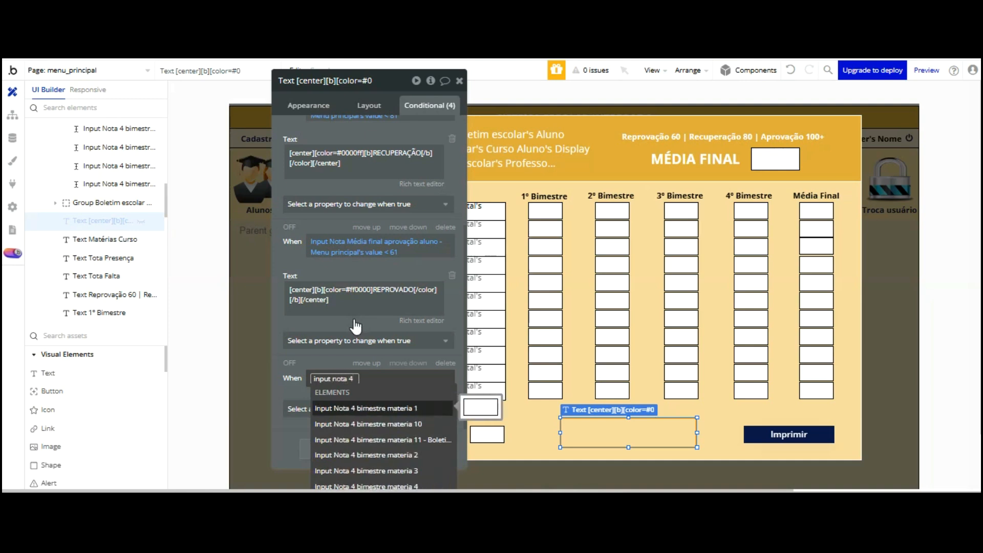
{"action": "left_click", "coordinate": [405, 440]}
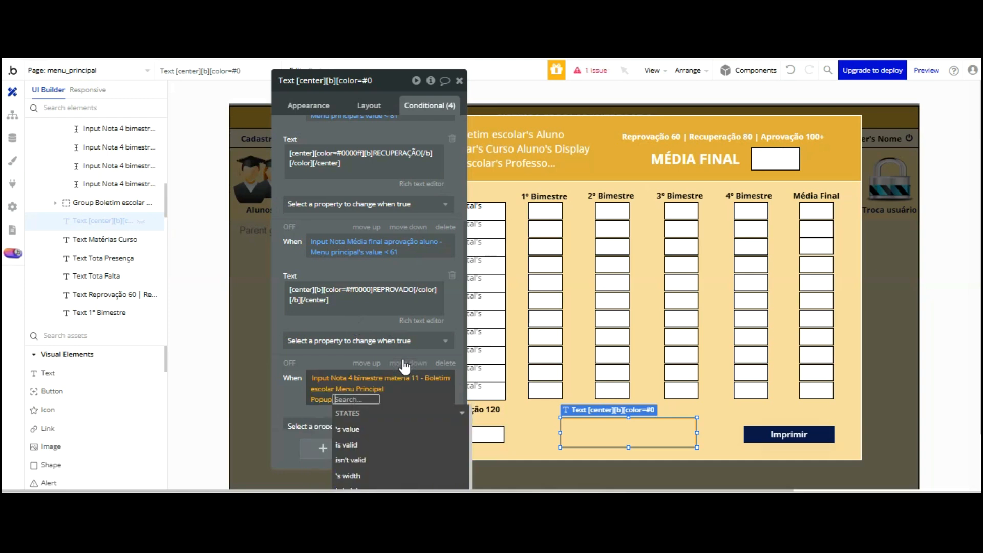
{"action": "left_click", "coordinate": [358, 428]}
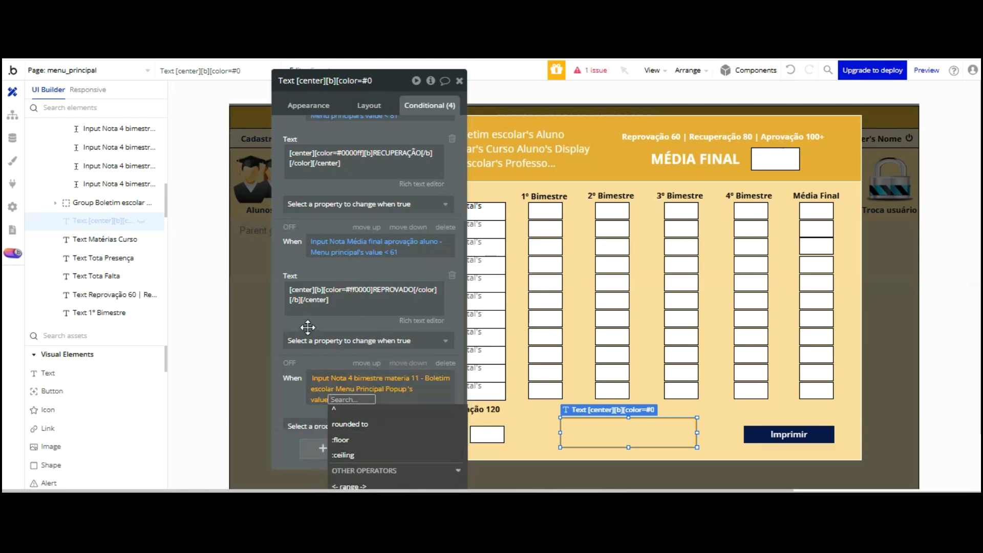
{"action": "scroll", "coordinate": [307, 325], "scroll_direction": "down", "scroll_amount": 2}
{"action": "left_click", "coordinate": [377, 479]}
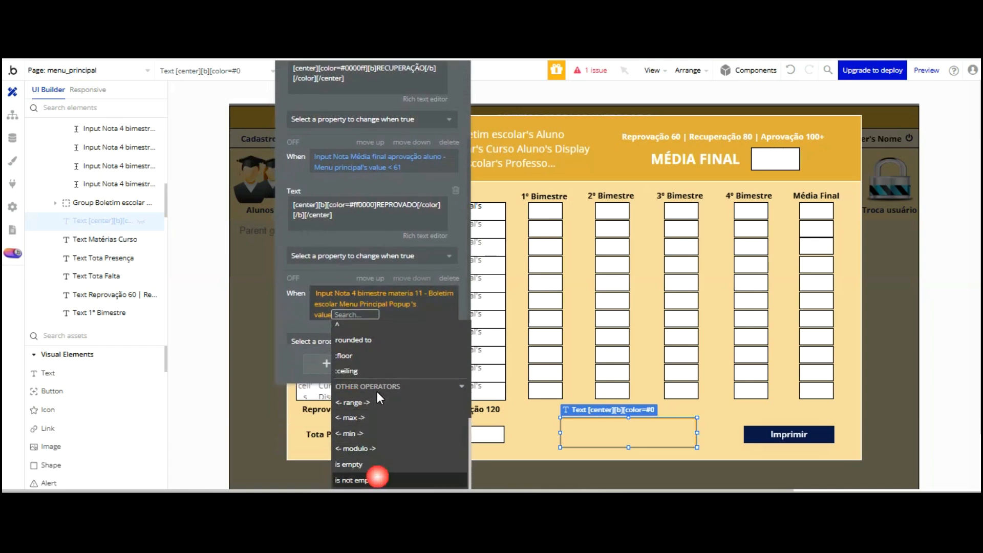
{"action": "left_click", "coordinate": [292, 314]}
{"action": "left_click", "coordinate": [313, 340]}
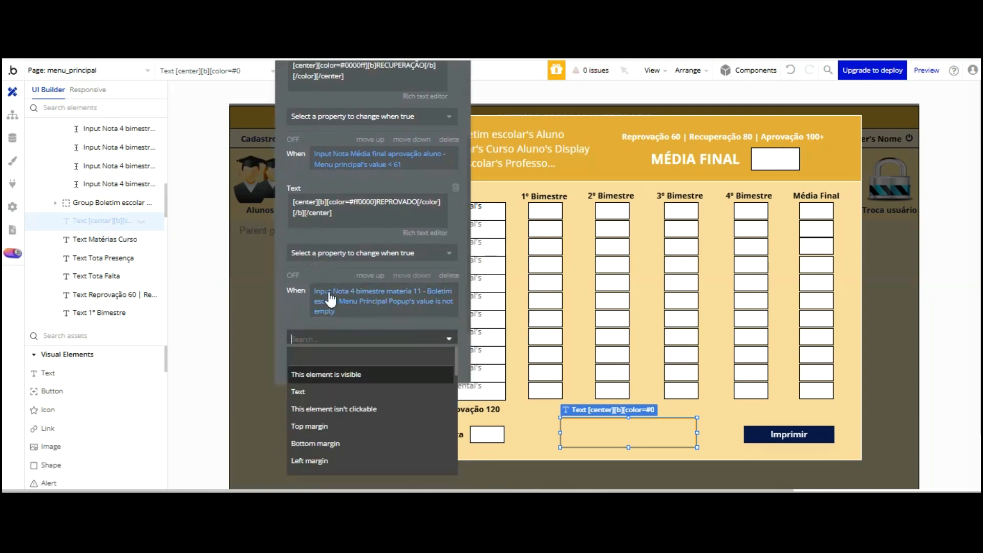
{"action": "left_click", "coordinate": [320, 374]}
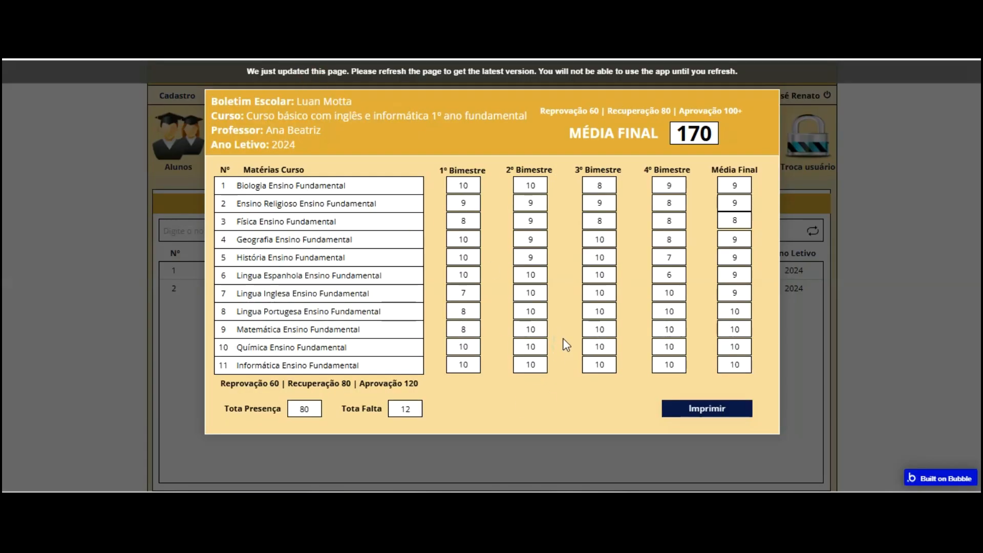
Refresh the app preview to load the latest version
{"action": "key", "text": "F5"}
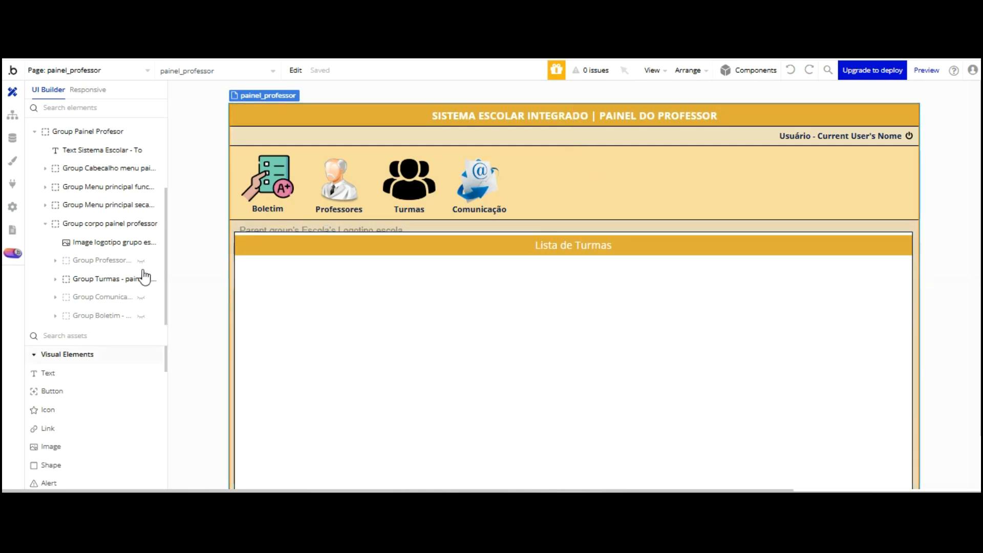
Try moving the Turmas group, revert it, and copy the Provas and Presença groups
{"action": "left_click", "coordinate": [535, 164]}
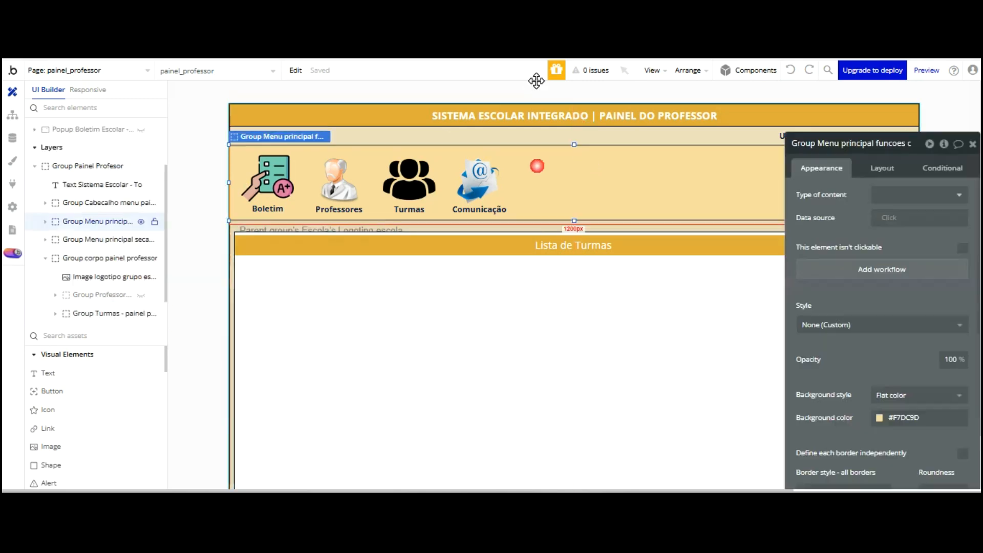
{"action": "right_click", "coordinate": [538, 166]}
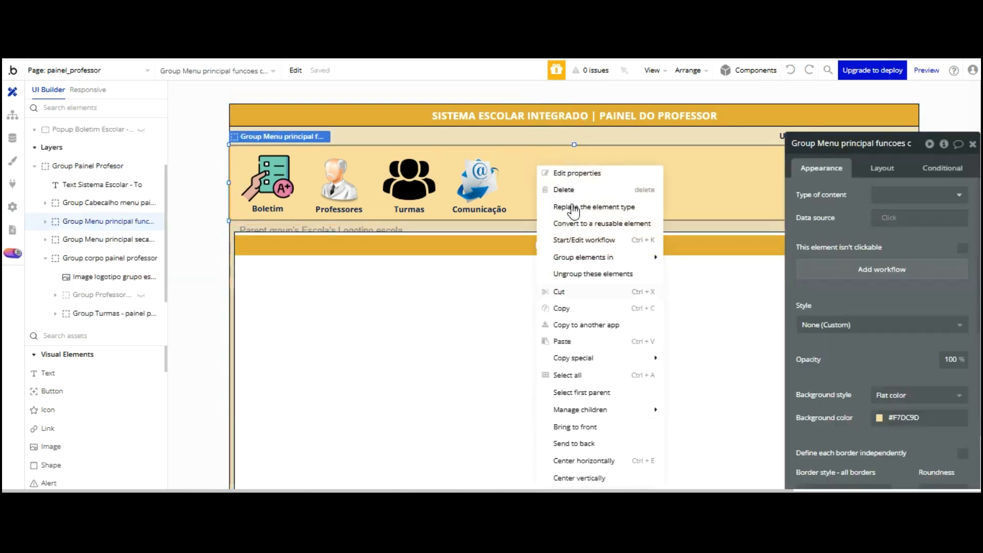
{"action": "left_click", "coordinate": [560, 237]}
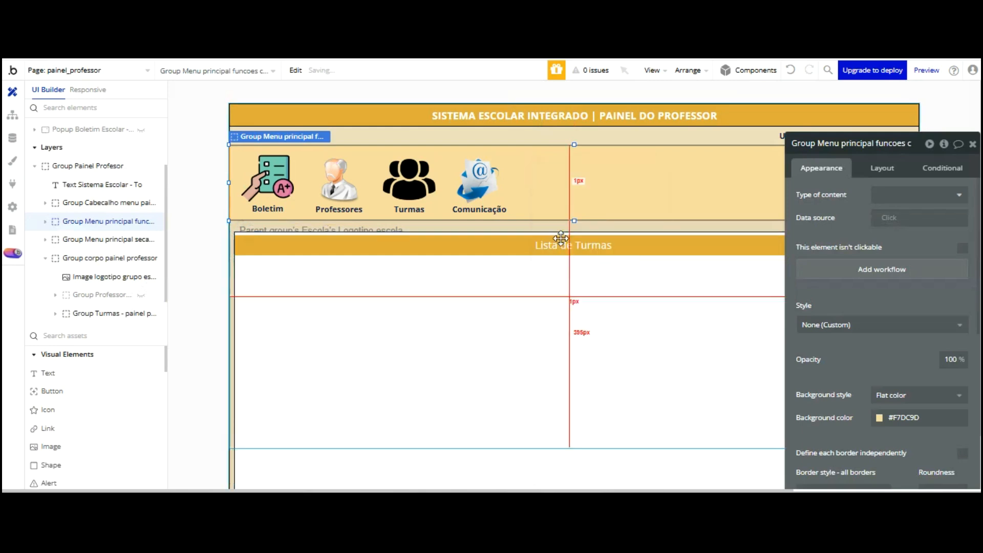
{"action": "left_click_drag", "start_coordinate": [479, 123], "coordinate": [582, 92]}
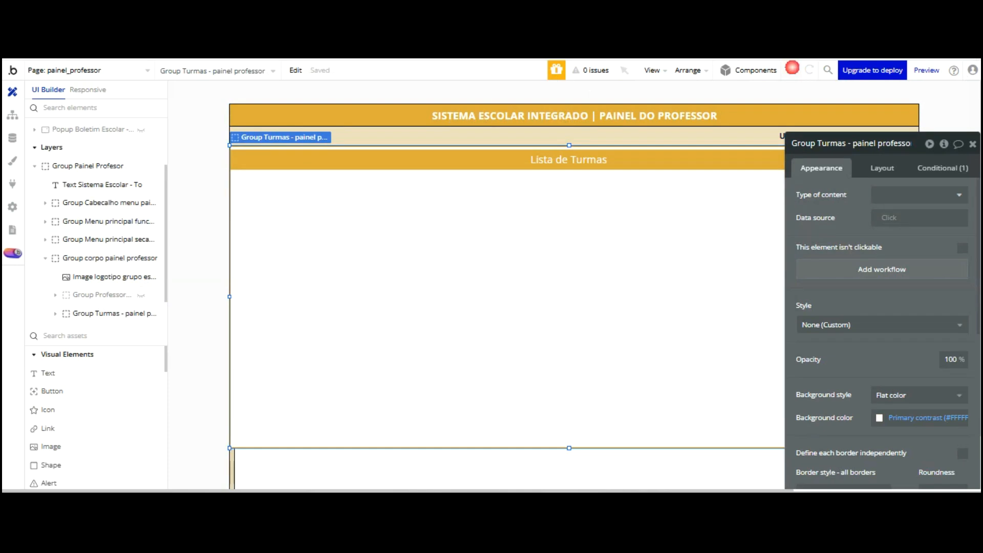
{"action": "left_click", "coordinate": [792, 69]}
{"action": "key", "text": "ctrl+z"}
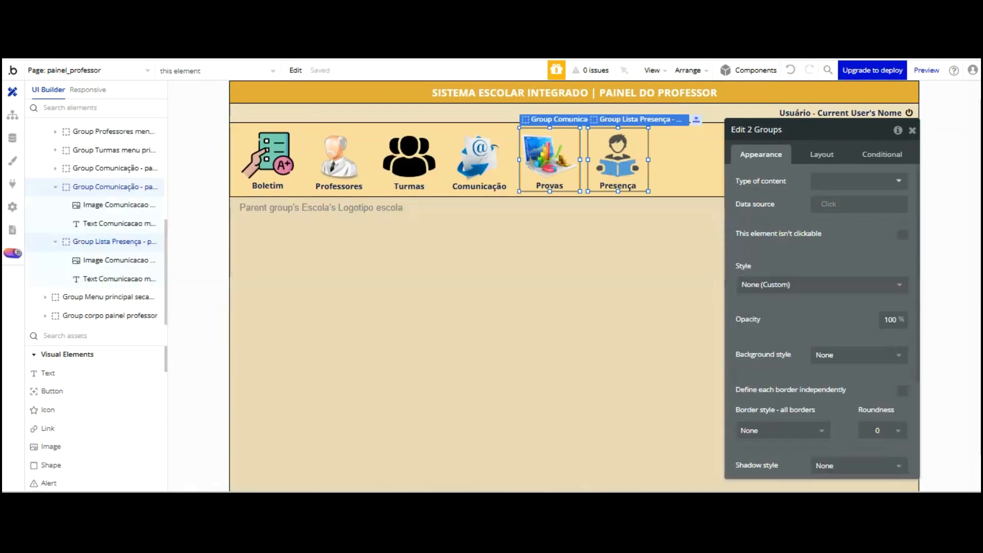
{"action": "right_click", "coordinate": [580, 104]}
{"action": "key", "text": "Escape"}
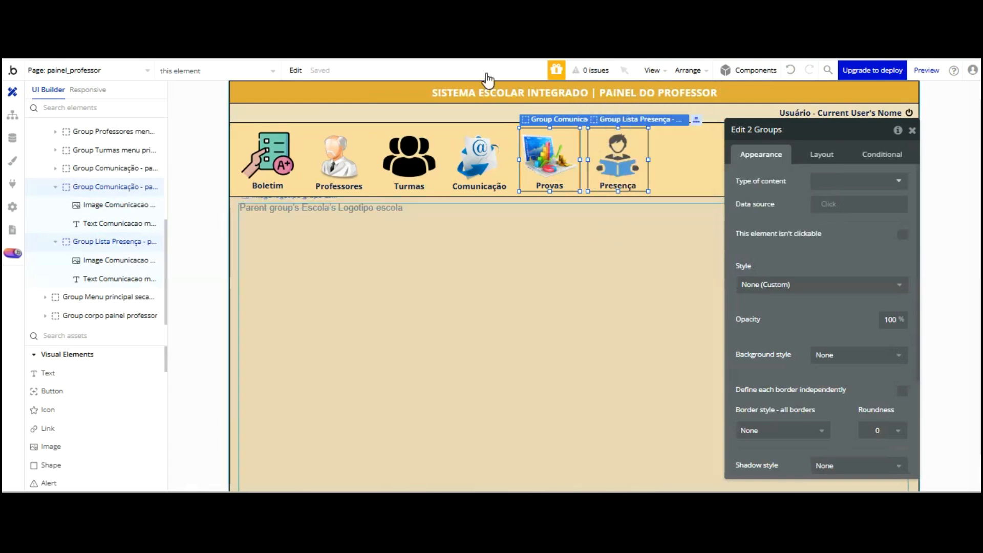
{"action": "key", "text": "ctrl+y"}
Paste the Provas and Presença groups into the menu bar and nudge them in line beside Comunicação
{"action": "right_click", "coordinate": [558, 159]}
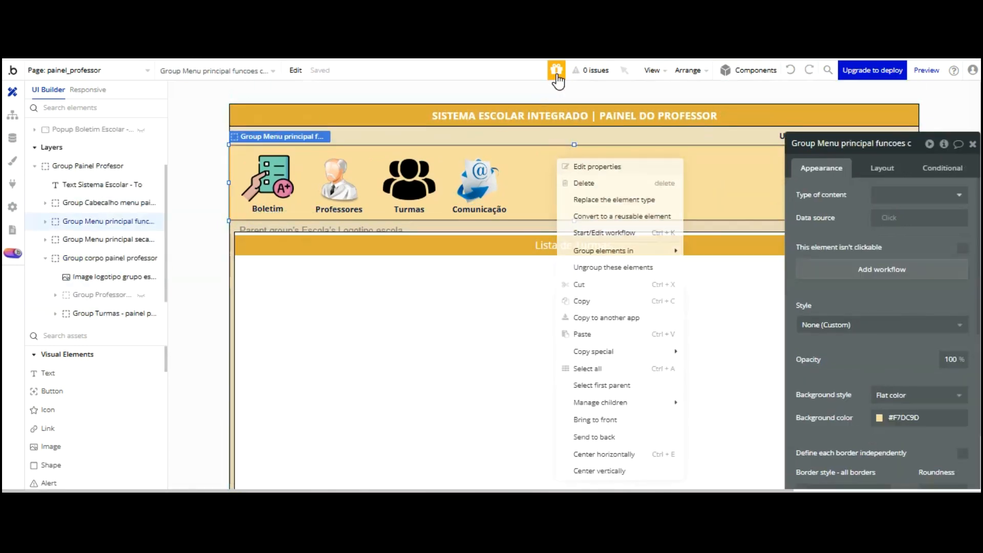
{"action": "left_click", "coordinate": [589, 334]}
{"action": "left_click_drag", "start_coordinate": [583, 129], "coordinate": [591, 149]}
{"action": "key", "text": "Left"}
{"action": "key", "text": "Left"}
{"action": "key", "text": "Left"}
{"action": "key", "text": "Left"}
{"action": "key", "text": "Left"}
{"action": "key", "text": "Left"}
{"action": "key", "text": "Left"}
{"action": "key", "text": "Left"}
{"action": "key", "text": "Left"}
{"action": "key", "text": "Left"}
{"action": "key", "text": "Left"}
{"action": "key", "text": "Down"}
{"action": "key", "text": "Down"}
{"action": "key", "text": "Down"}
{"action": "key", "text": "Left"}
{"action": "key", "text": "Left"}
{"action": "key", "text": "Left"}
{"action": "key", "text": "Left"}
{"action": "key", "text": "Left"}
{"action": "key", "text": "Left"}
{"action": "key", "text": "Left"}
{"action": "key", "text": "Left"}
{"action": "key", "text": "Left"}
{"action": "key", "text": "Left"}
{"action": "key", "text": "Left"}
{"action": "key", "text": "Left"}
{"action": "key", "text": "Left"}
{"action": "key", "text": "Left"}
{"action": "key", "text": "Left"}
{"action": "key", "text": "Left"}
{"action": "key", "text": "Left"}
{"action": "key", "text": "Left"}
{"action": "key", "text": "Left"}
{"action": "key", "text": "Left"}
{"action": "key", "text": "Down"}
{"action": "key", "text": "Down"}
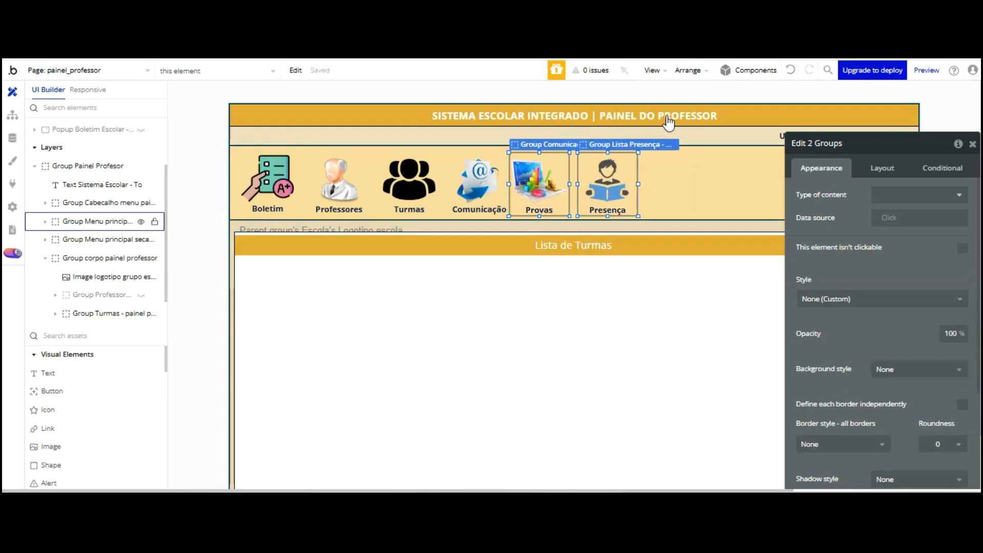
{"action": "left_click", "coordinate": [107, 221]}
{"action": "left_click", "coordinate": [307, 222]}
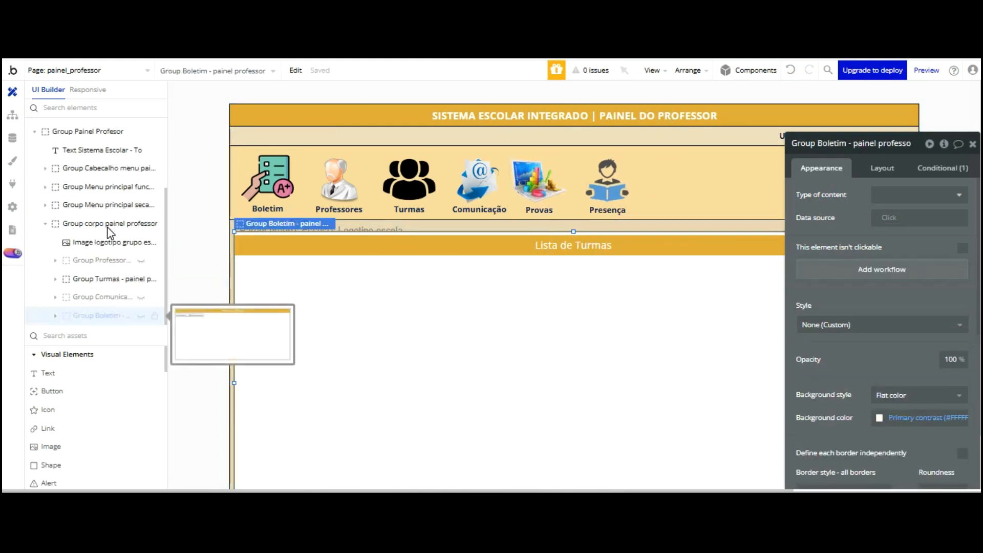
Rename the Boletim group to 'Group Lista turmas - painel professor'
{"action": "left_click", "coordinate": [838, 138]}
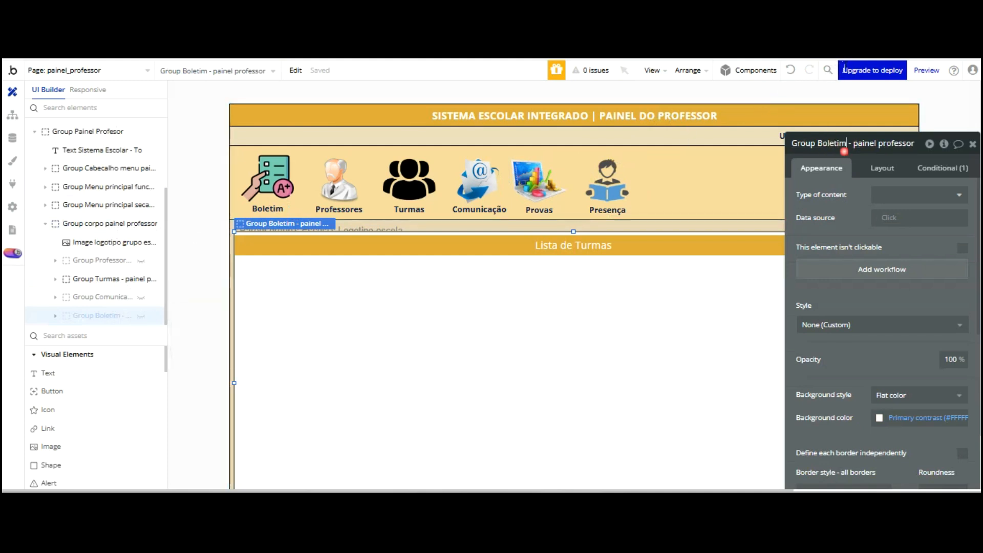
{"action": "key", "text": "BackSpace"}
{"action": "key", "text": "BackSpace"}
{"action": "key", "text": "BackSpace"}
{"action": "key", "text": "BackSpace"}
{"action": "key", "text": "BackSpace"}
{"action": "key", "text": "BackSpace"}
{"action": "key", "text": "BackSpace"}
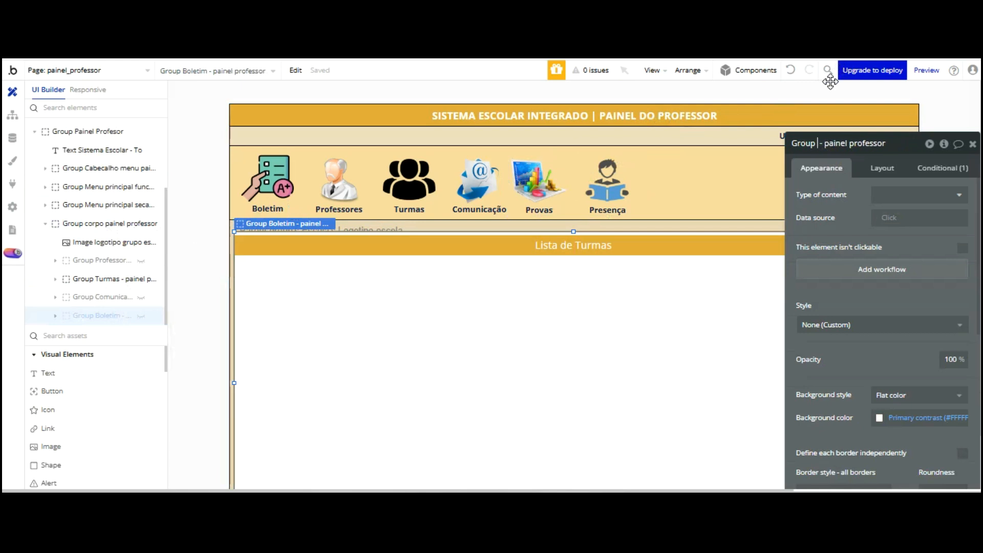
{"action": "type", "text": "Lista turmas"}
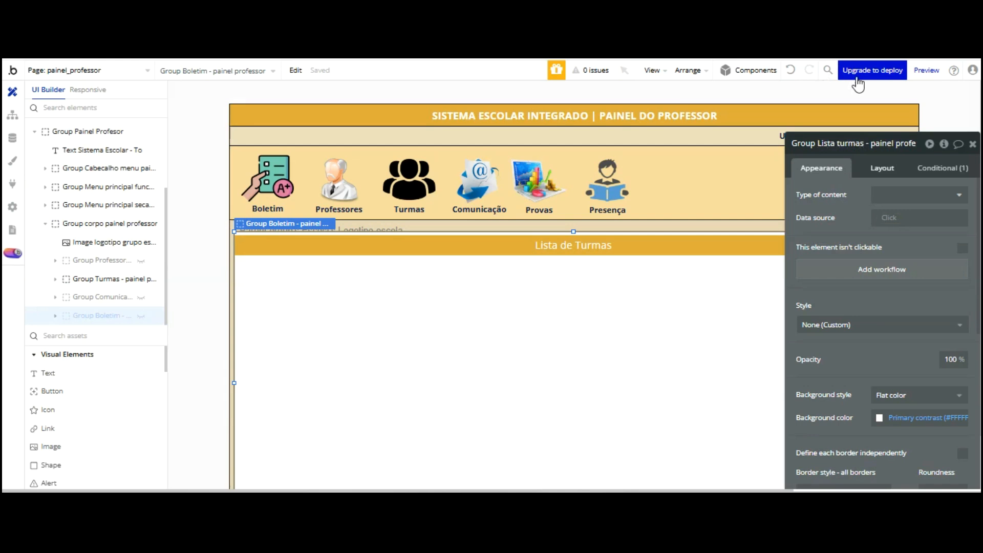
{"action": "left_click", "coordinate": [839, 137]}
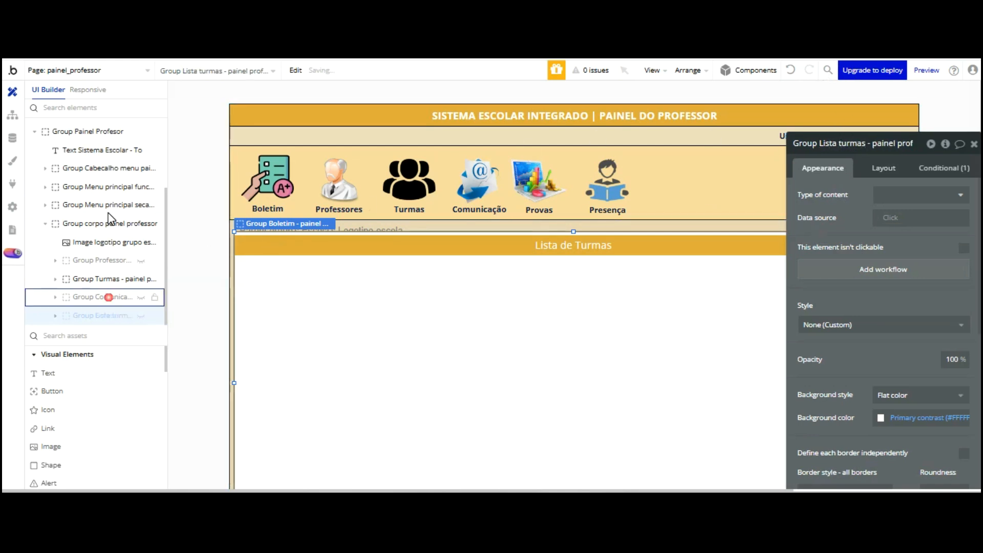
Select the Comunicação, Turmas and Professores groups in turn, ending on Group Lista turmas
{"action": "left_click", "coordinate": [109, 297]}
{"action": "left_click", "coordinate": [100, 278]}
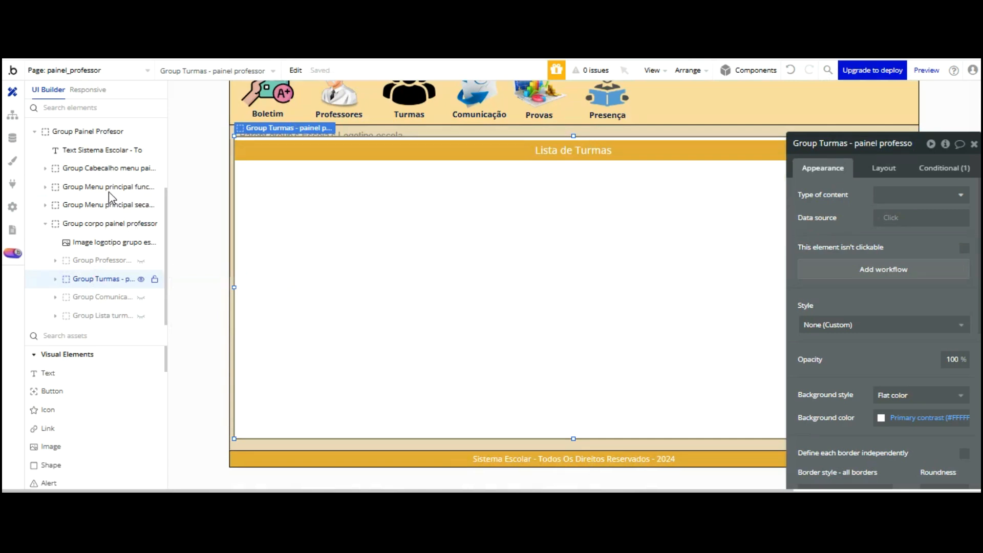
{"action": "left_click", "coordinate": [105, 260]}
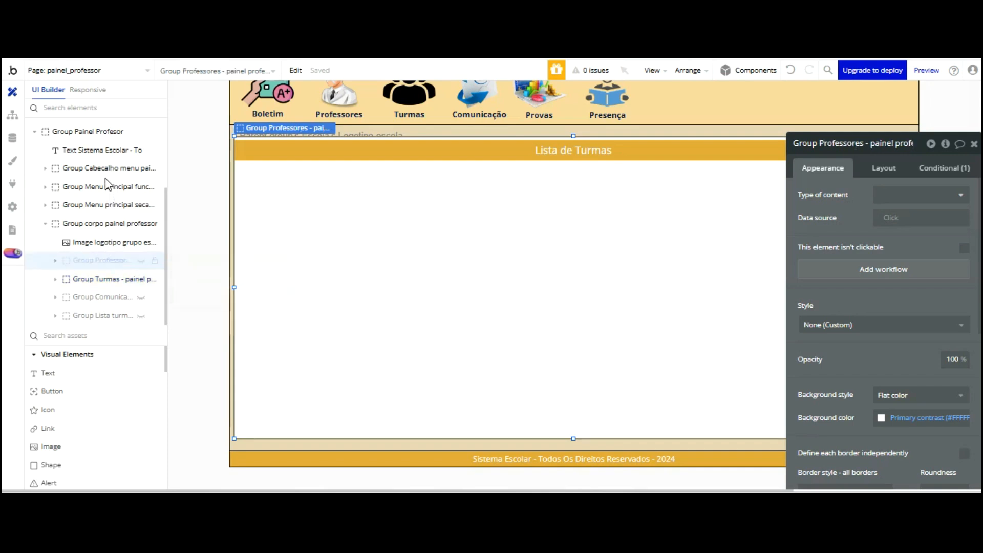
{"action": "left_click", "coordinate": [102, 279]}
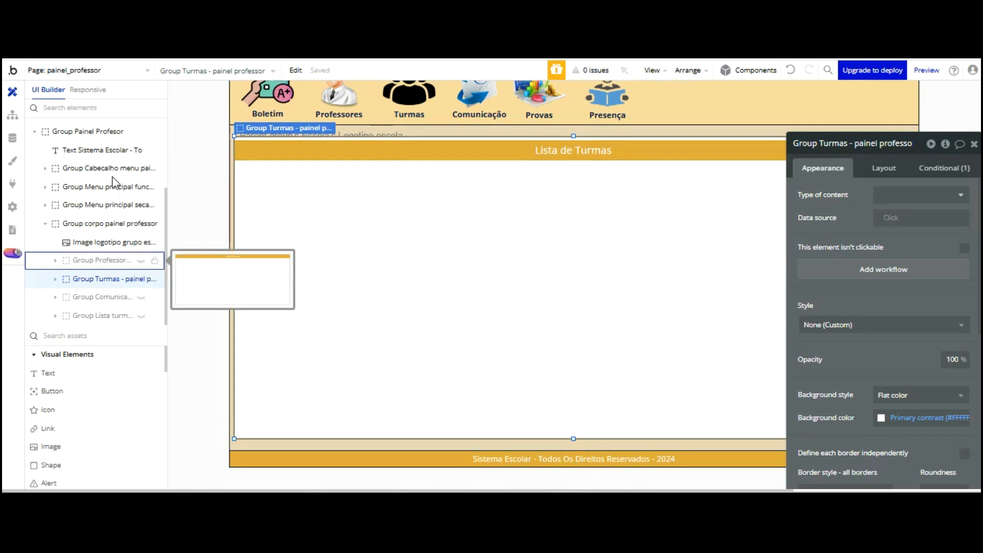
{"action": "left_click", "coordinate": [134, 315]}
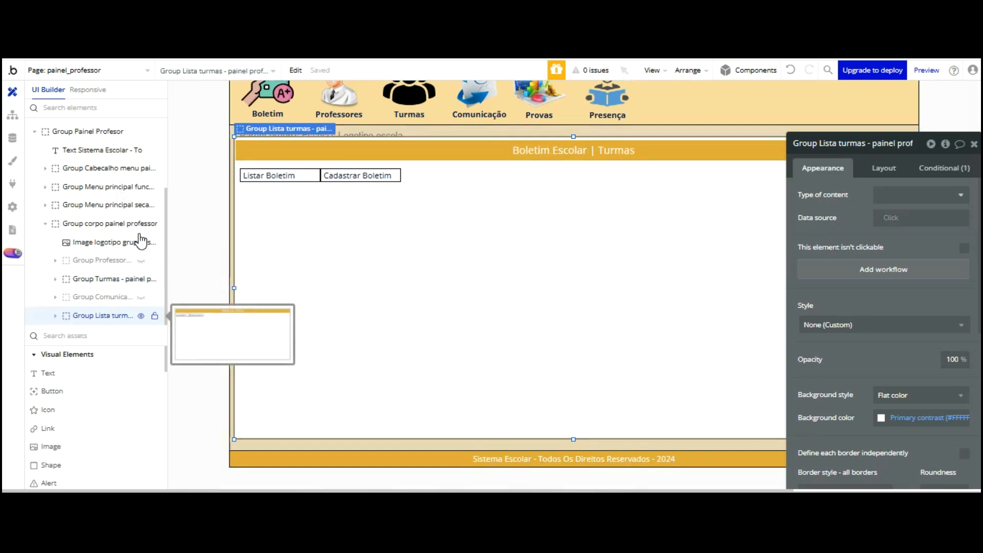
Expand Group Lista turmas to reveal its Boletim Escolar heading and Listar/Cadastrar Boletim contents
{"action": "left_click", "coordinate": [843, 150]}
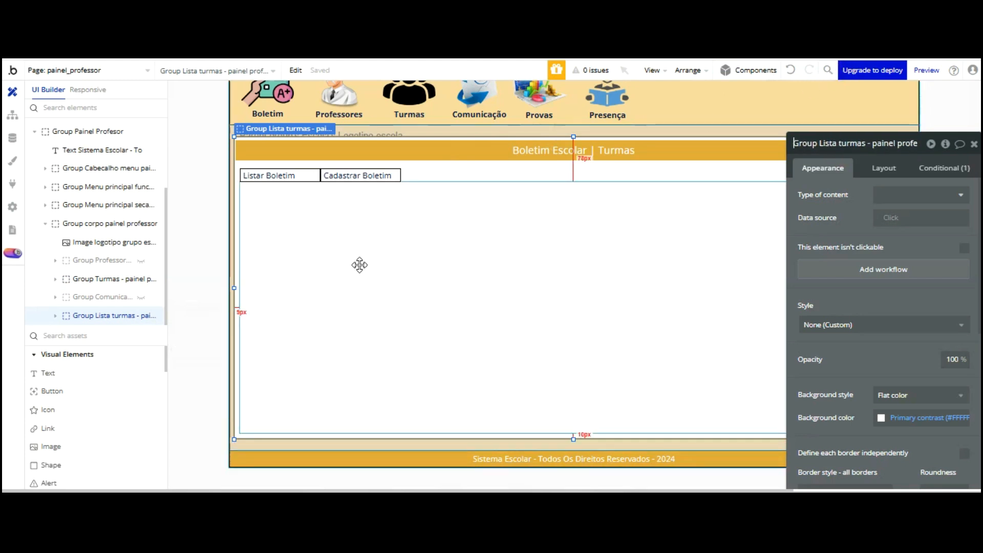
{"action": "left_click", "coordinate": [54, 315]}
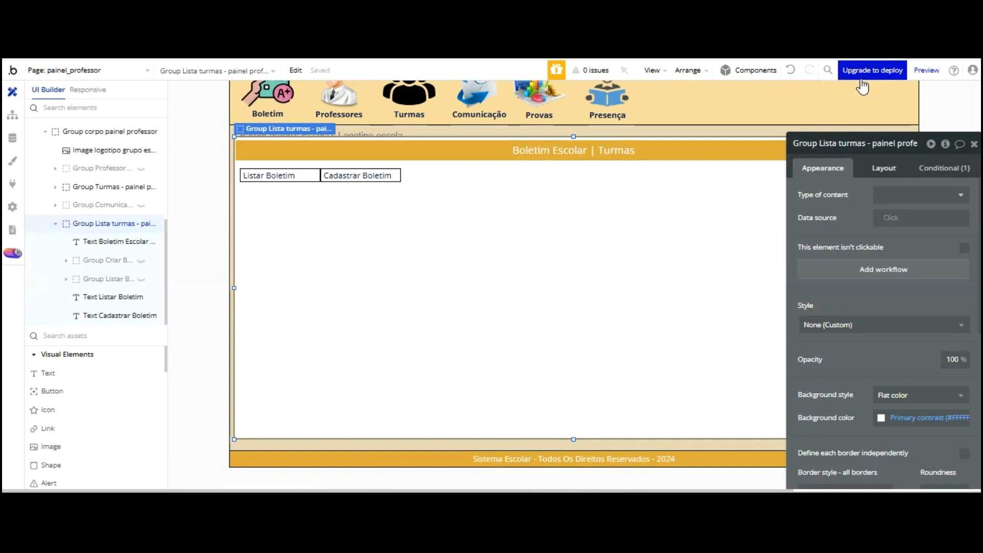
{"action": "key", "text": "BackSpace"}
{"action": "key", "text": "BackSpace"}
{"action": "key", "text": "BackSpace"}
{"action": "key", "text": "BackSpace"}
{"action": "key", "text": "BackSpace"}
{"action": "key", "text": "BackSpace"}
{"action": "key", "text": "BackSpace"}
{"action": "key", "text": "BackSpace"}
{"action": "key", "text": "BackSpace"}
{"action": "key", "text": "BackSpace"}
{"action": "key", "text": "BackSpace"}
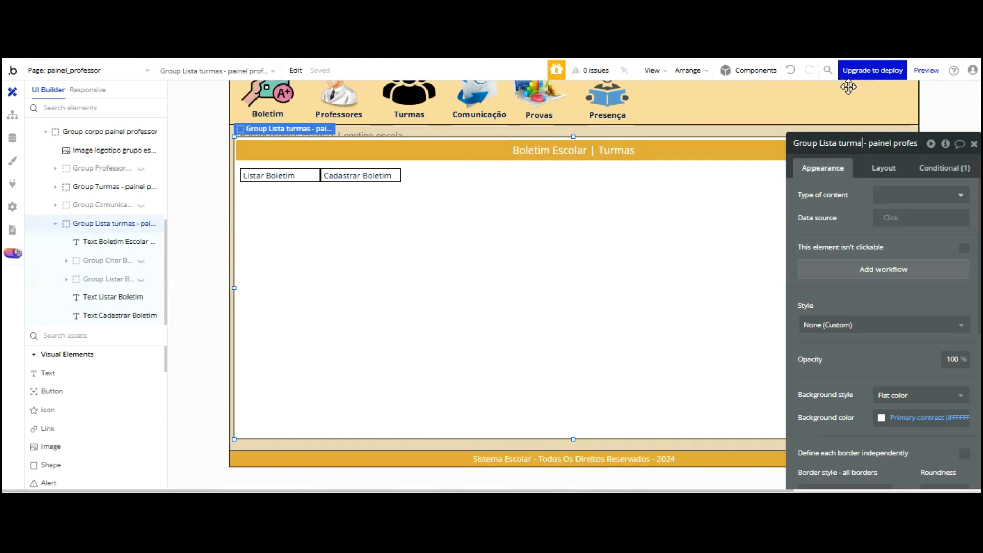
Rename the group to 'Group Boletim escolar aluno'
{"action": "key", "text": "BackSpace"}
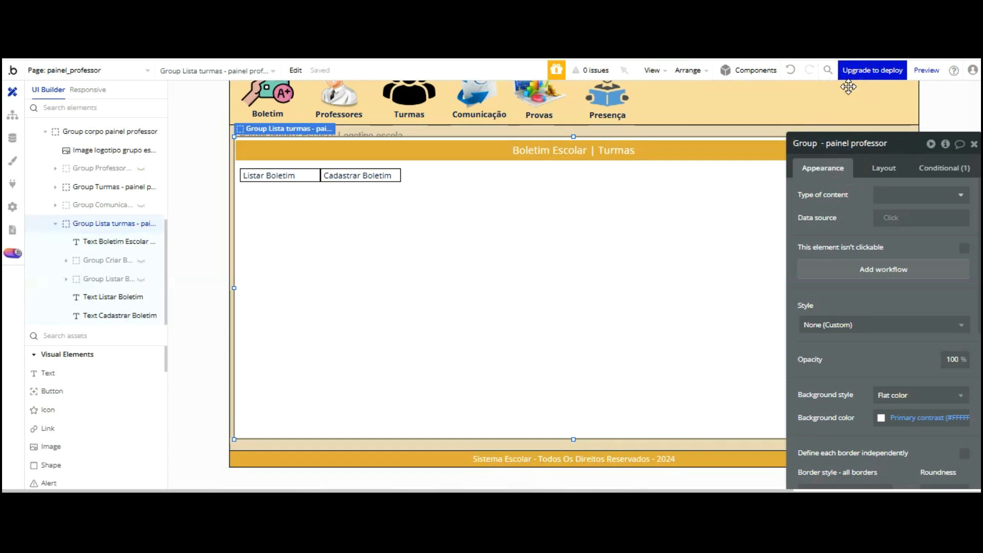
{"action": "type", "text": "Boletim "}
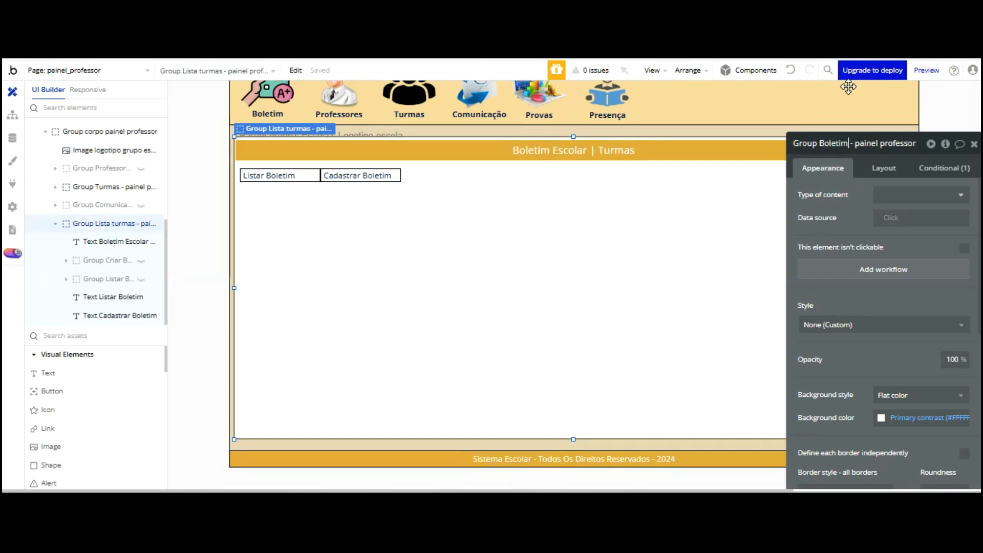
{"action": "type", "text": "escolar aluno"}
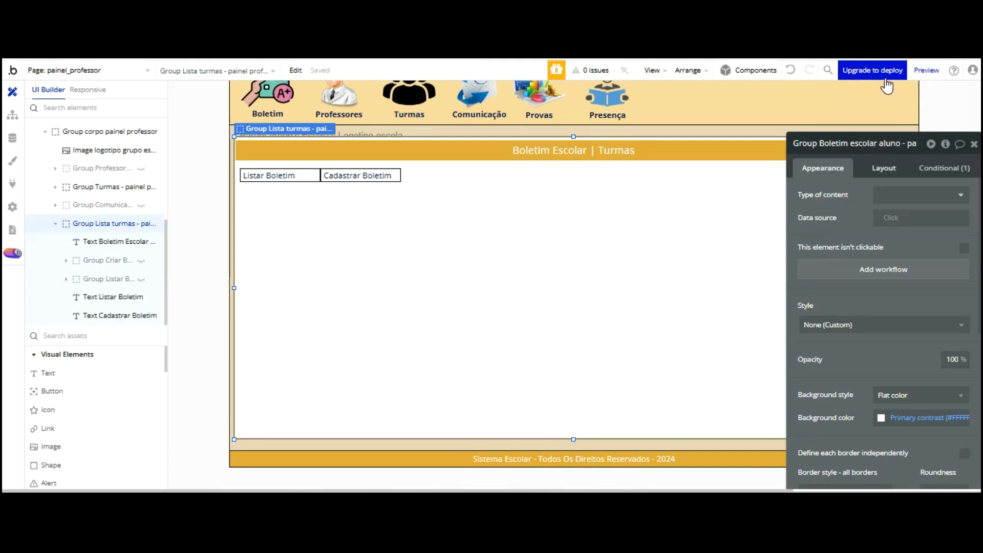
{"action": "key", "text": "Return"}
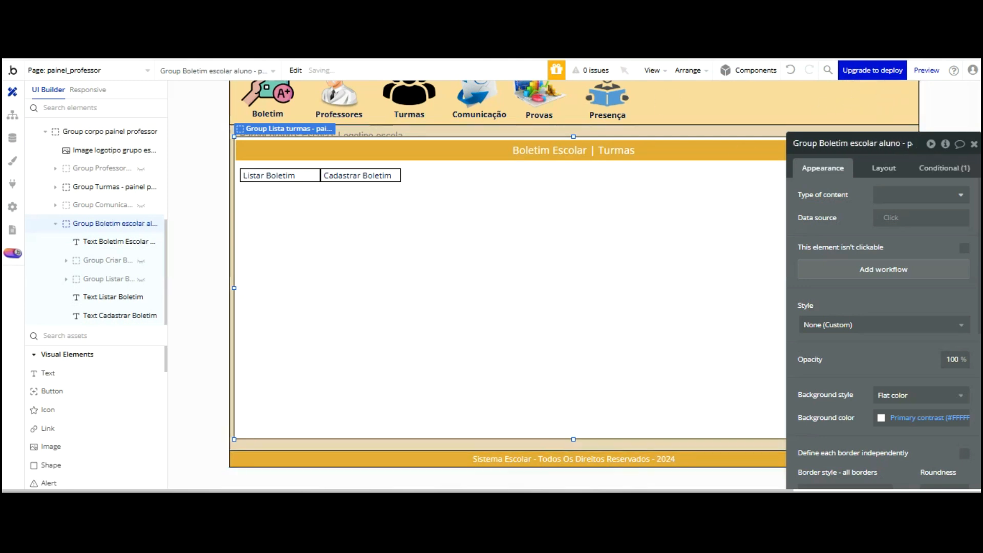
Refresh the preview and check the Comunicação, Turmas, Professores and Boletim panels
{"action": "key", "text": "ctrl+Tab"}
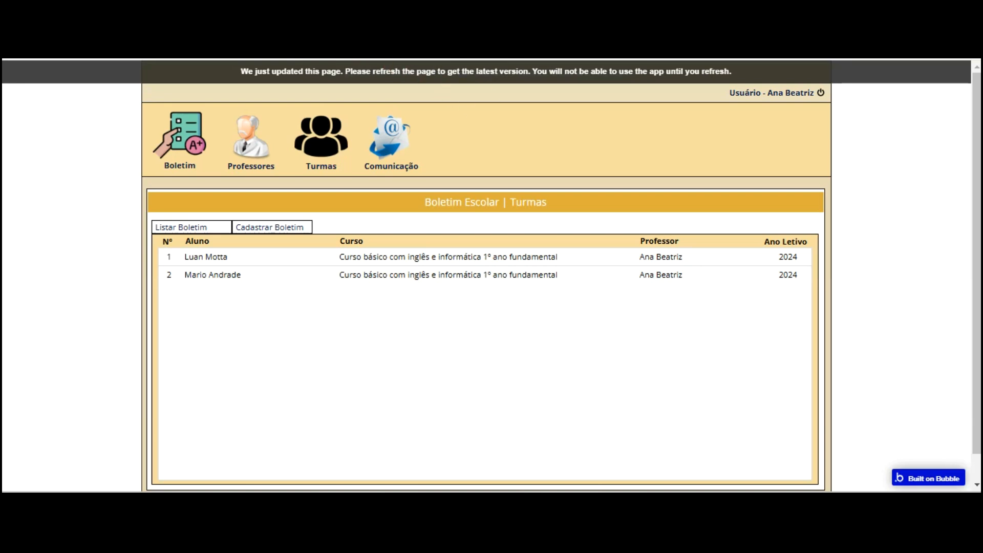
{"action": "key", "text": "F5"}
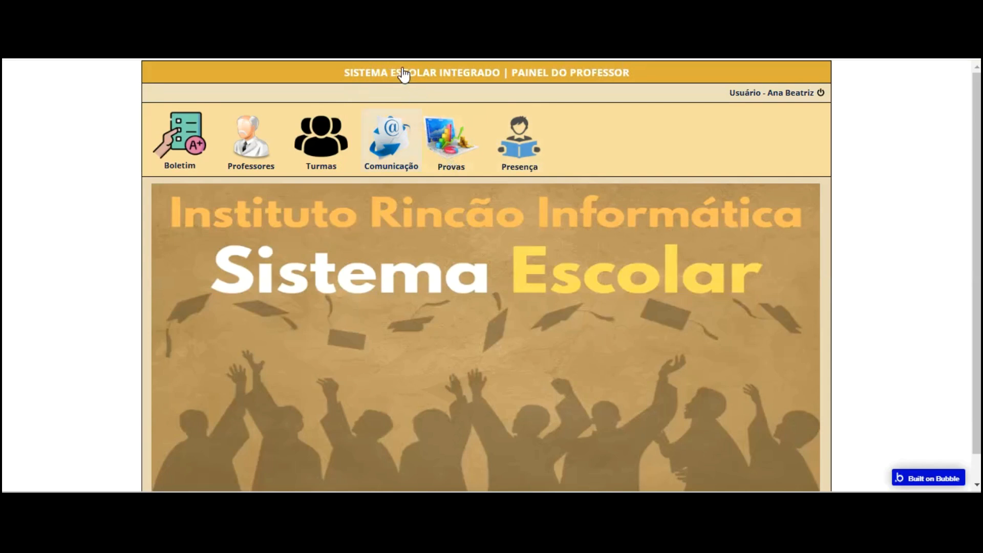
{"action": "left_click", "coordinate": [399, 137]}
{"action": "left_click", "coordinate": [328, 134]}
{"action": "left_click", "coordinate": [250, 136]}
{"action": "left_click", "coordinate": [180, 136]}
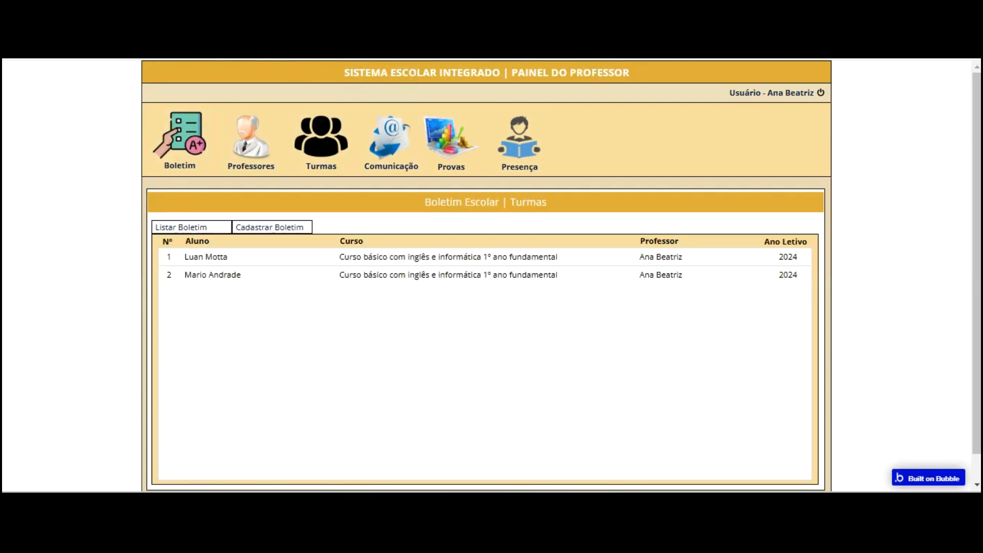
{"action": "key", "text": "ctrl+Tab"}
{"action": "scroll", "coordinate": [573, 119], "scroll_direction": "up", "scroll_amount": 2}
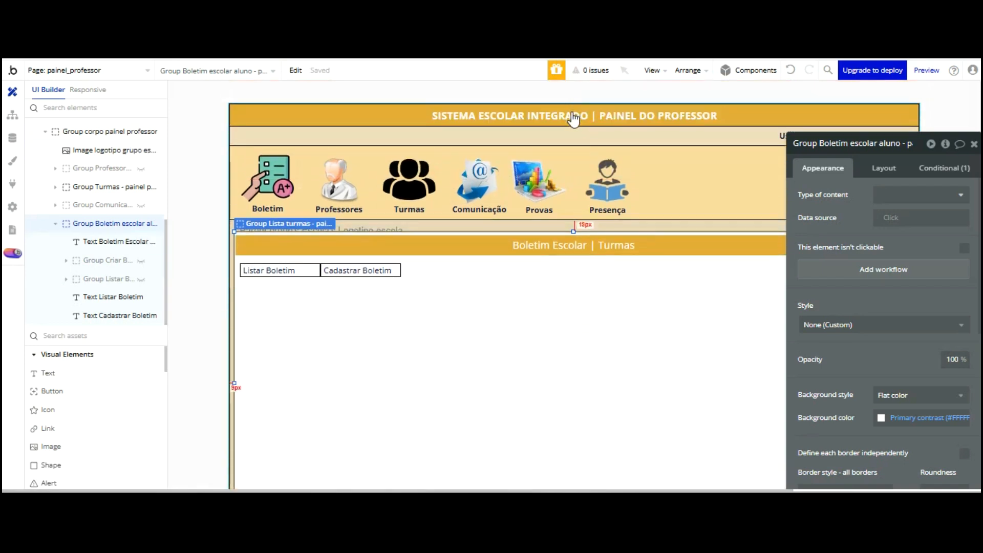
Shift the Provas and Presença menu icons slightly to the right
{"action": "left_click", "coordinate": [566, 202]}
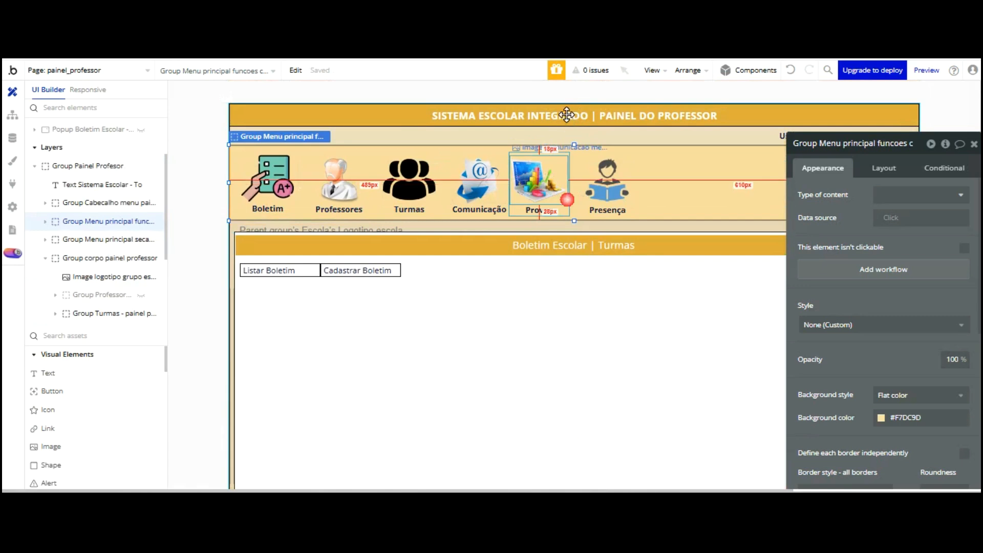
{"action": "left_click", "coordinate": [566, 199]}
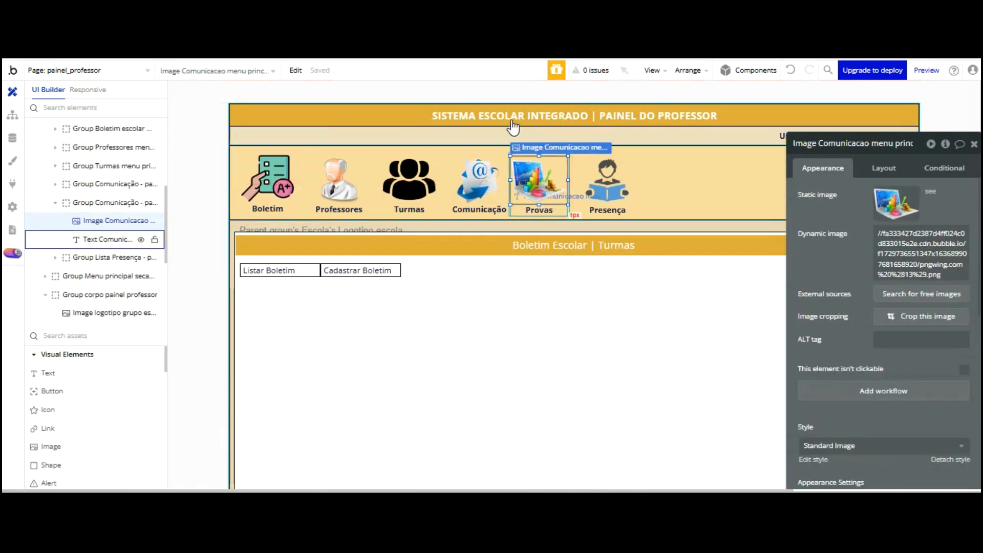
{"action": "left_click", "coordinate": [589, 192]}
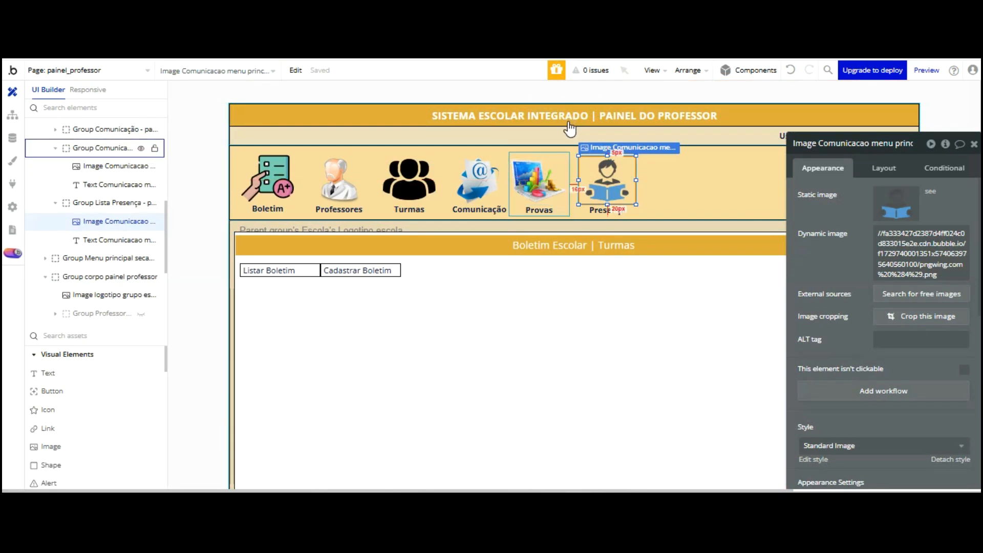
{"action": "left_click_drag", "start_coordinate": [568, 120], "coordinate": [570, 130]}
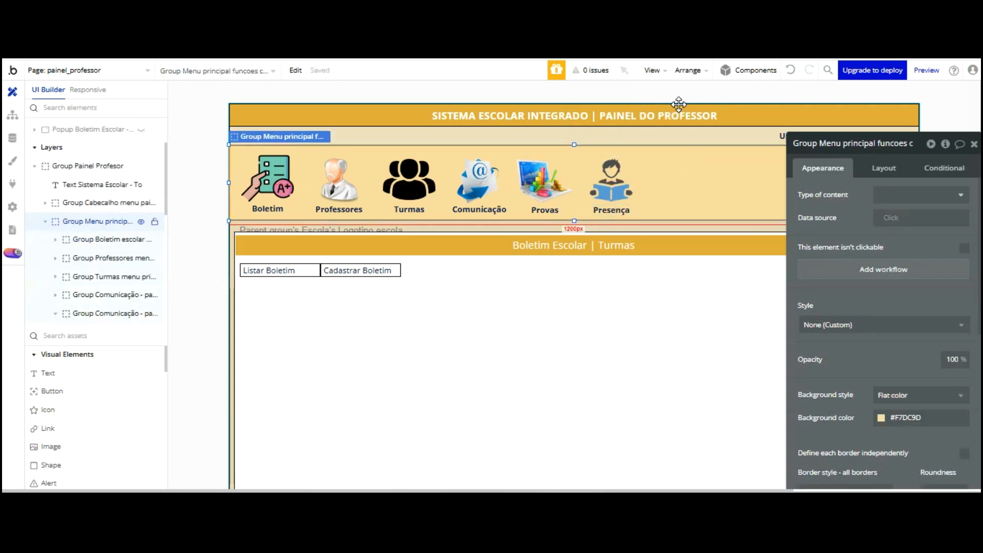
{"action": "left_click", "coordinate": [575, 110]}
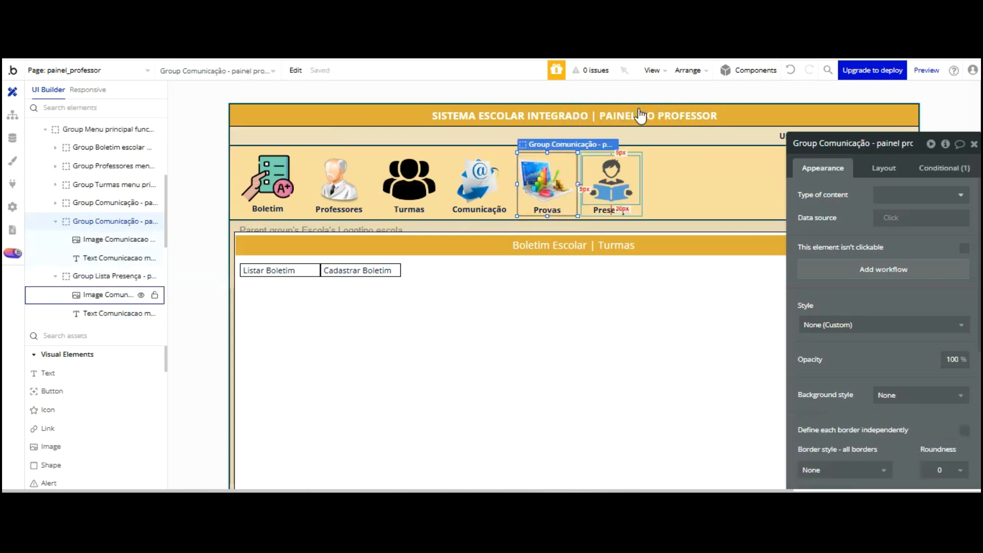
{"action": "key", "text": "ctrl+z"}
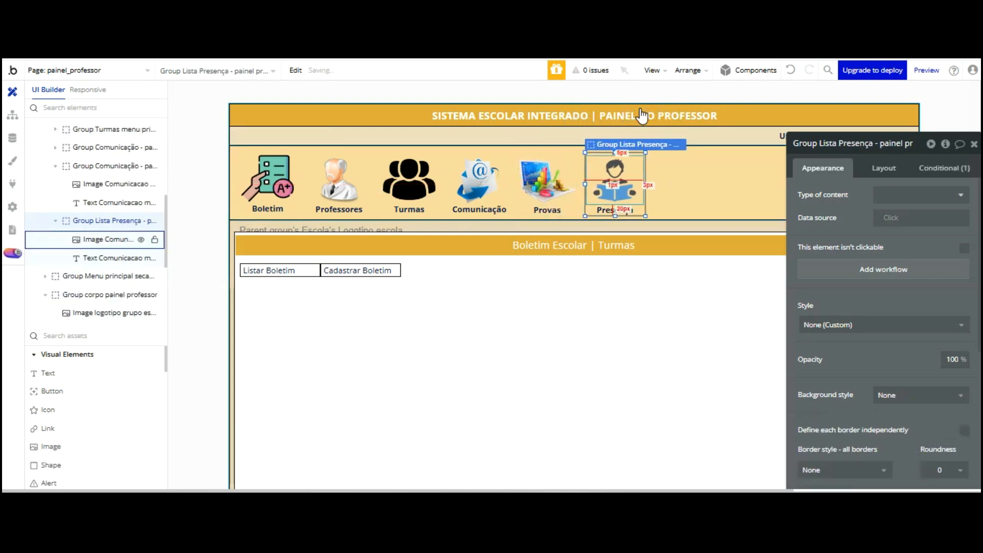
Refresh the preview to check the new icon spacing
{"action": "key", "text": "ctrl+Tab"}
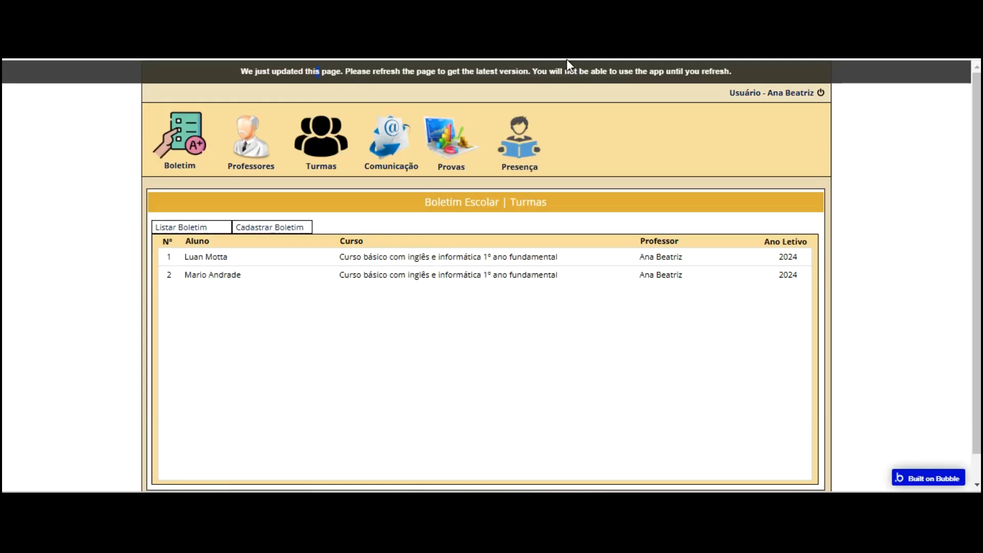
{"action": "key", "text": "F5"}
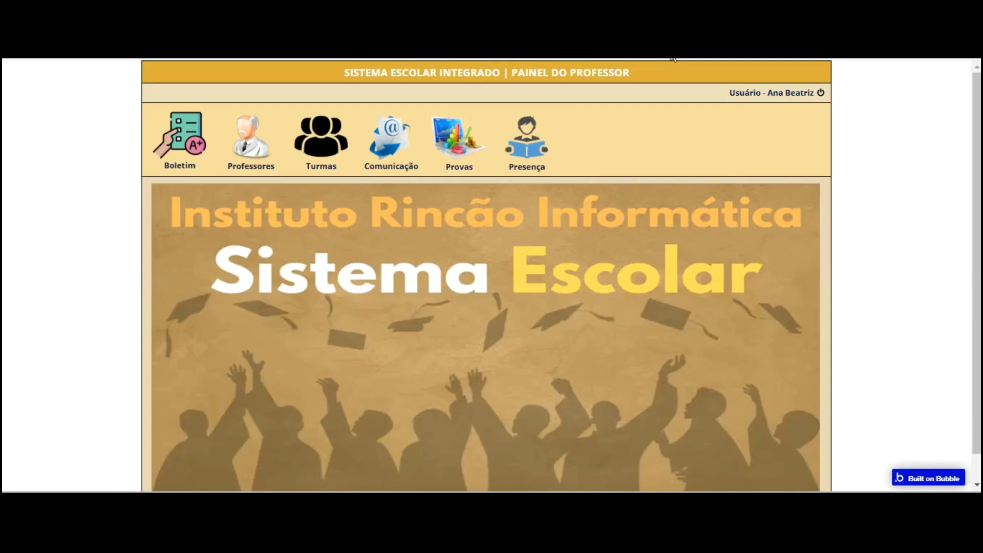
{"action": "key", "text": "ctrl+Tab"}
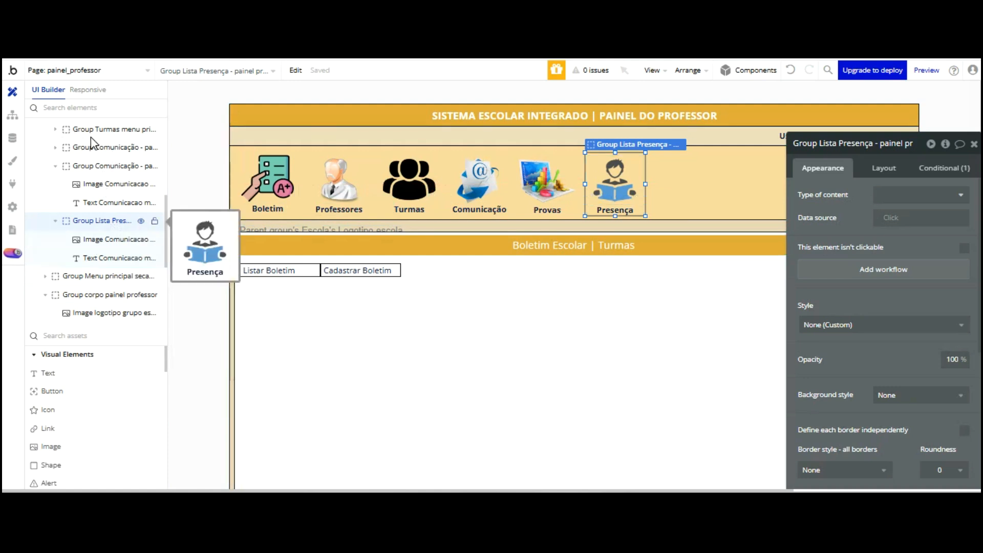
Hide the Boletim and Turmas groups so Group Comunicação shows on the canvas
{"action": "scroll", "coordinate": [112, 225], "scroll_direction": "down", "scroll_amount": 4}
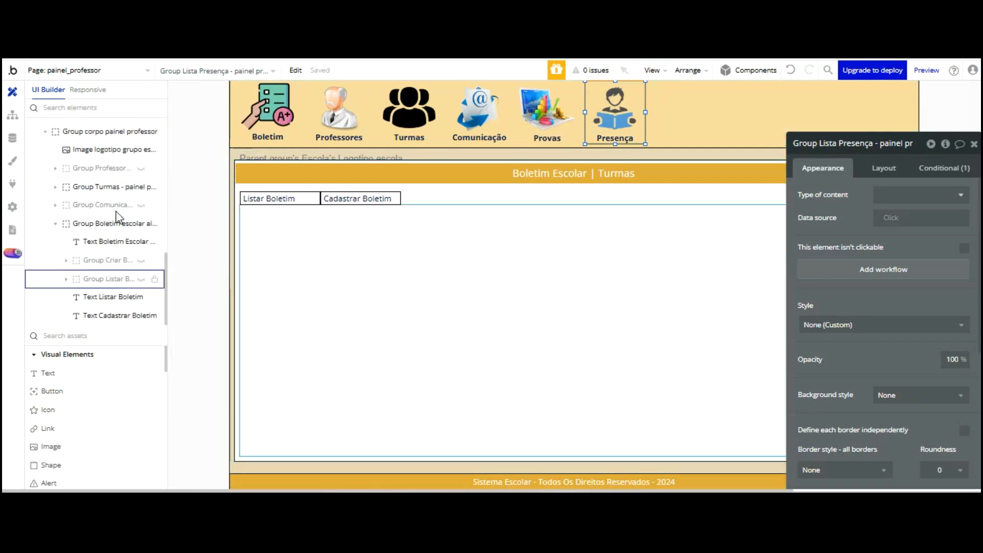
{"action": "left_click", "coordinate": [68, 224]}
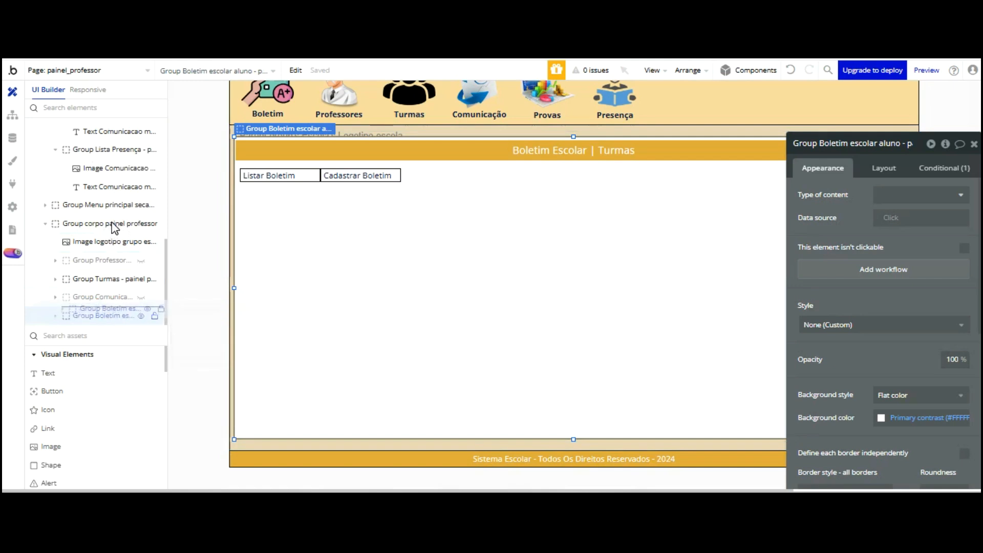
{"action": "left_click", "coordinate": [112, 316]}
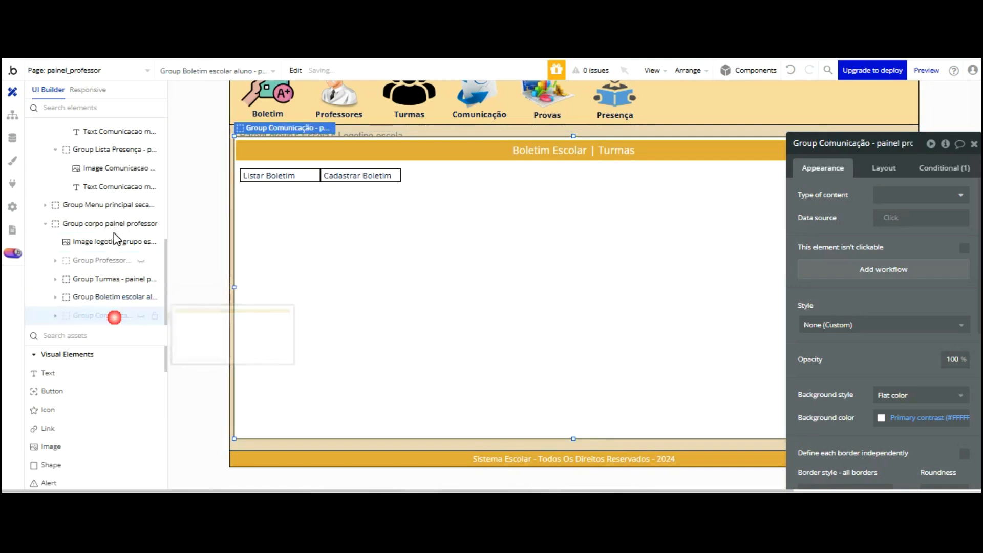
{"action": "left_click", "coordinate": [139, 298]}
{"action": "left_click", "coordinate": [141, 316]}
{"action": "left_click", "coordinate": [141, 316]}
{"action": "left_click", "coordinate": [141, 316]}
{"action": "left_click", "coordinate": [143, 279]}
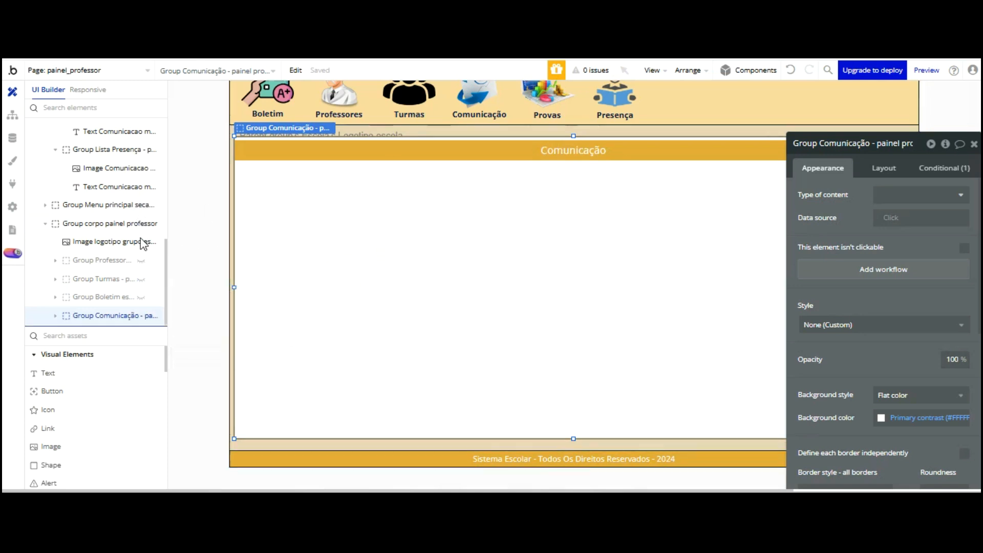
Paste a copy of Group Comunicação into the panel body and start removing ' copy' from its name
{"action": "right_click", "coordinate": [109, 316]}
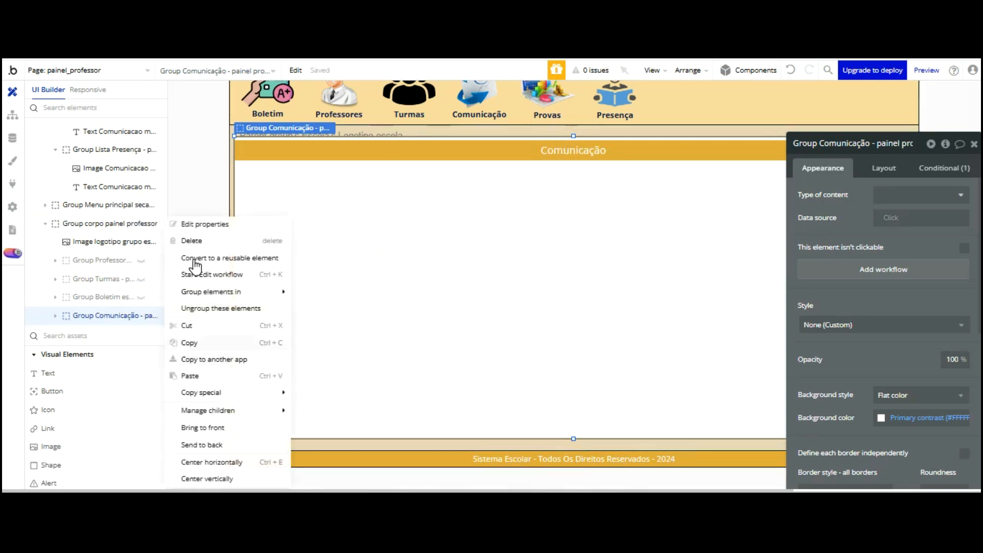
{"action": "right_click", "coordinate": [145, 316]}
{"action": "left_click", "coordinate": [192, 375]}
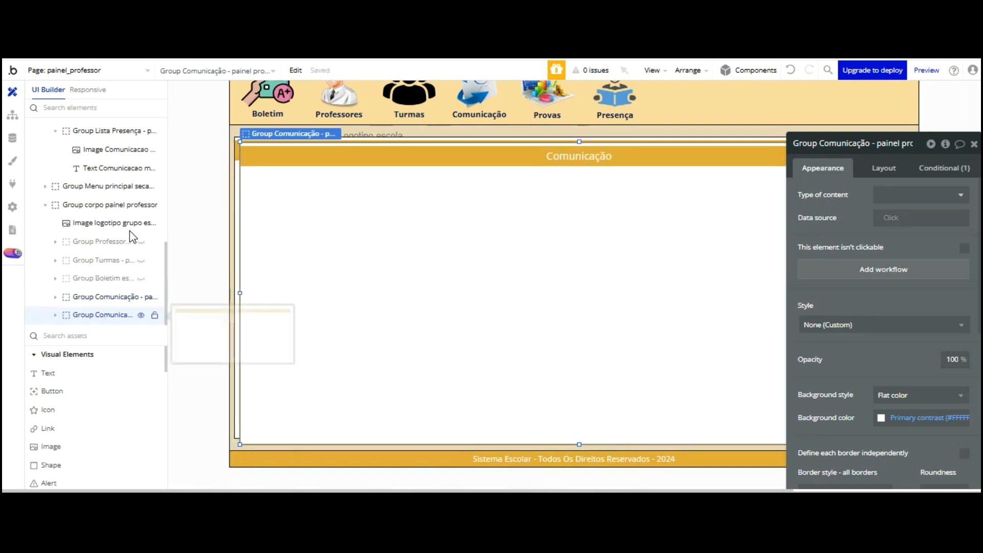
{"action": "left_click", "coordinate": [860, 146]}
{"action": "key", "text": "BackSpace"}
{"action": "key", "text": "BackSpace"}
{"action": "key", "text": "BackSpace"}
{"action": "key", "text": "BackSpace"}
{"action": "key", "text": "BackSpace"}
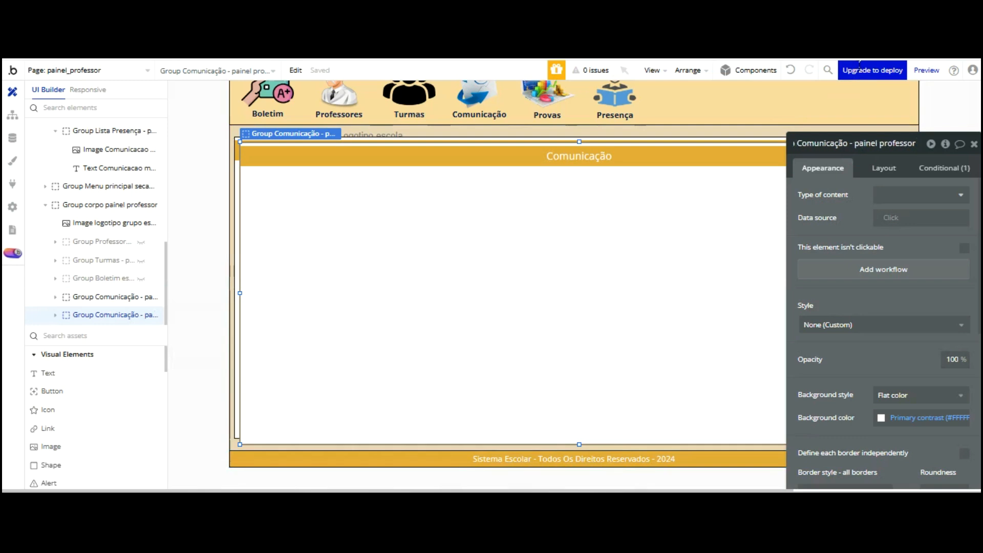
Rename the copied group to 'Group Provas aluno - painel professor'
{"action": "key", "text": "Return"}
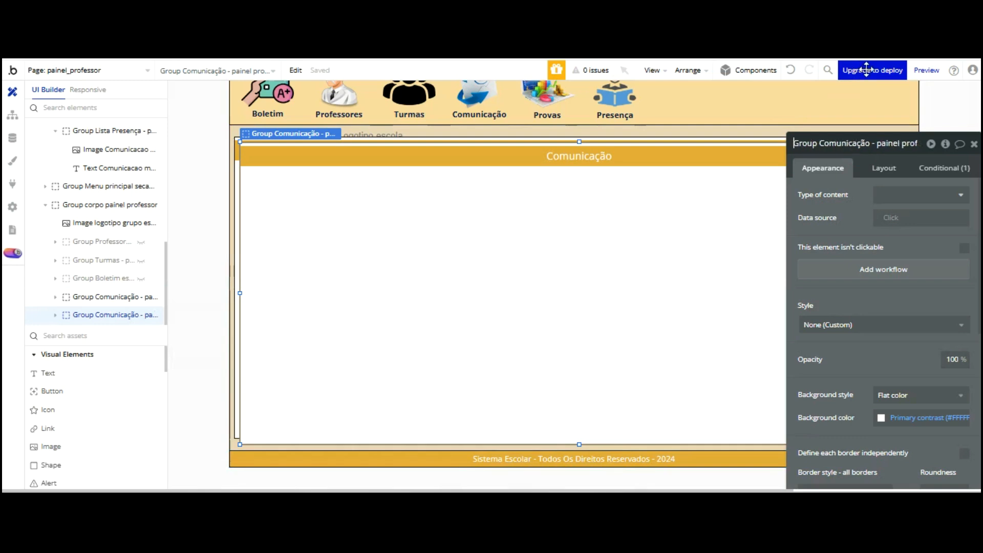
{"action": "left_click", "coordinate": [866, 143]}
{"action": "key", "text": "BackSpace"}
{"action": "key", "text": "BackSpace"}
{"action": "key", "text": "BackSpace"}
{"action": "key", "text": "BackSpace"}
{"action": "key", "text": "BackSpace"}
{"action": "key", "text": "BackSpace"}
{"action": "key", "text": "BackSpace"}
{"action": "key", "text": "BackSpace"}
{"action": "key", "text": "BackSpace"}
{"action": "key", "text": "BackSpace"}
{"action": "key", "text": "BackSpace"}
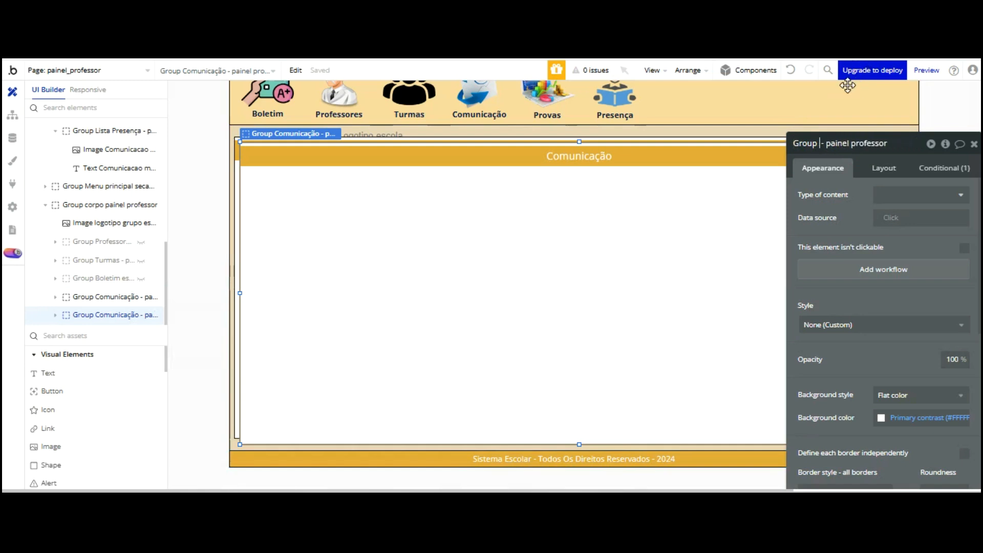
{"action": "type", "text": "Provas"}
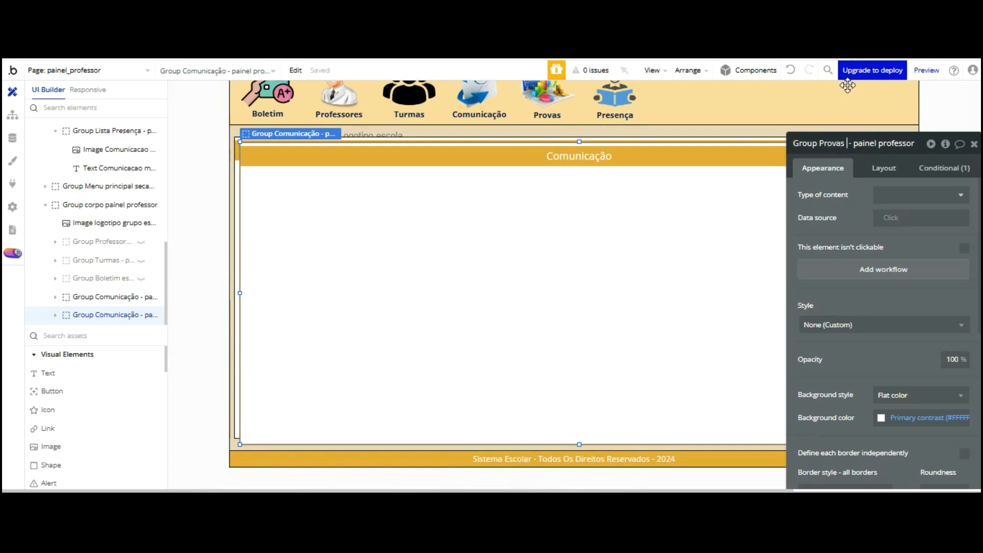
{"action": "type", "text": " aluno"}
{"action": "left_click", "coordinate": [846, 203]}
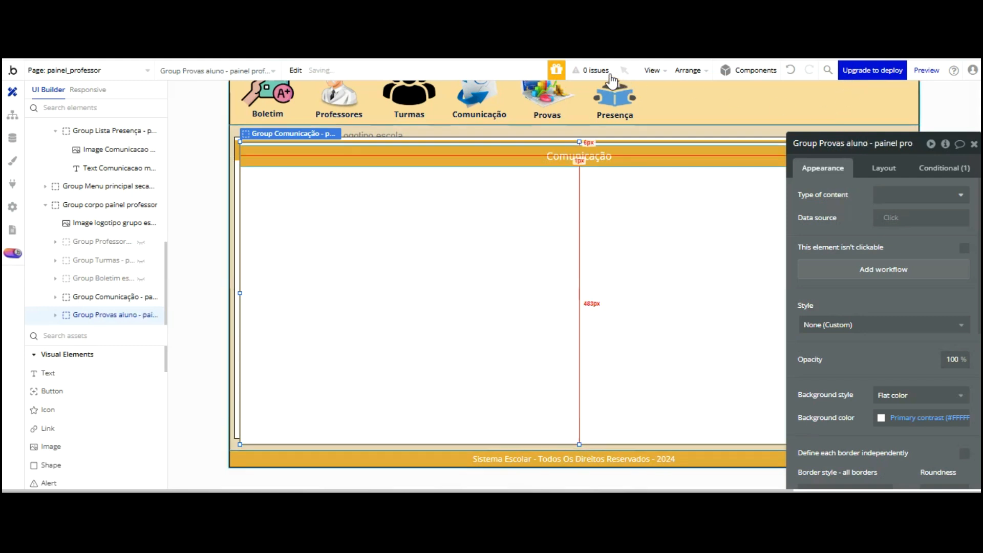
Change its heading to 'Provas Aluno' and nudge the group left and up into alignment
{"action": "left_click", "coordinate": [609, 156]}
{"action": "double_click", "coordinate": [871, 195]}
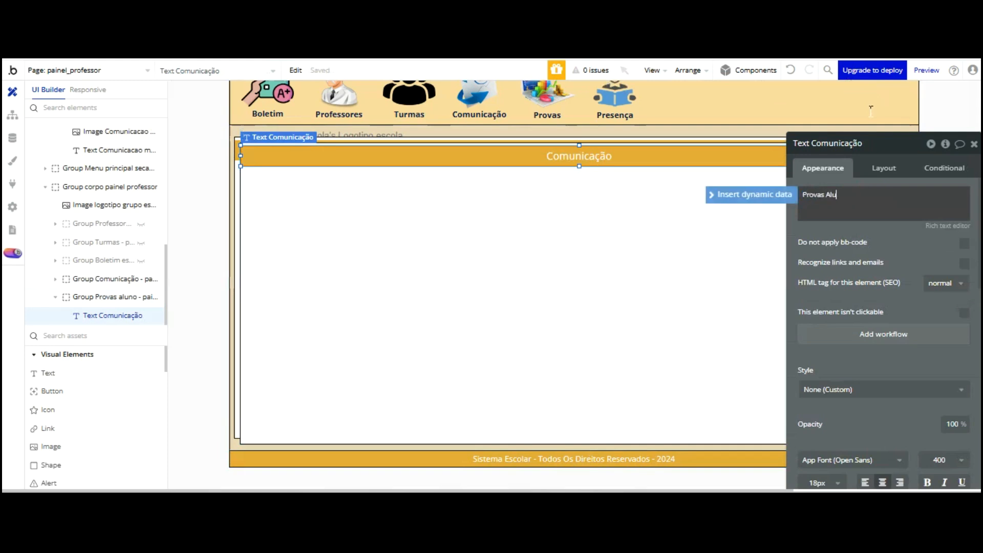
{"action": "left_click", "coordinate": [593, 165]}
{"action": "left_click", "coordinate": [592, 241]}
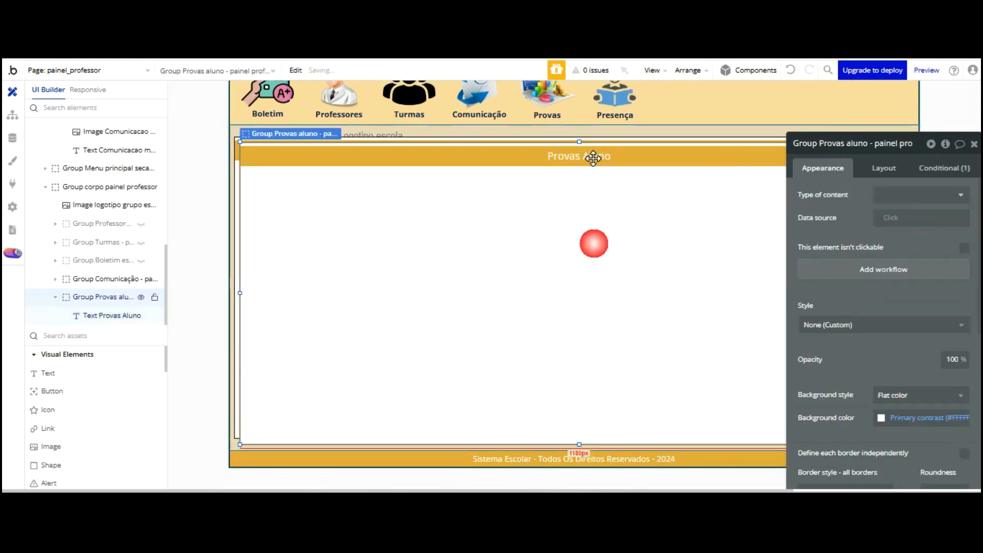
{"action": "key", "text": "shift+Left"}
{"action": "key", "text": "Up"}
{"action": "key", "text": "Up"}
{"action": "key", "text": "Up"}
{"action": "key", "text": "Up"}
{"action": "key", "text": "Up"}
{"action": "key", "text": "Up"}
{"action": "key", "text": "Up"}
{"action": "key", "text": "Up"}
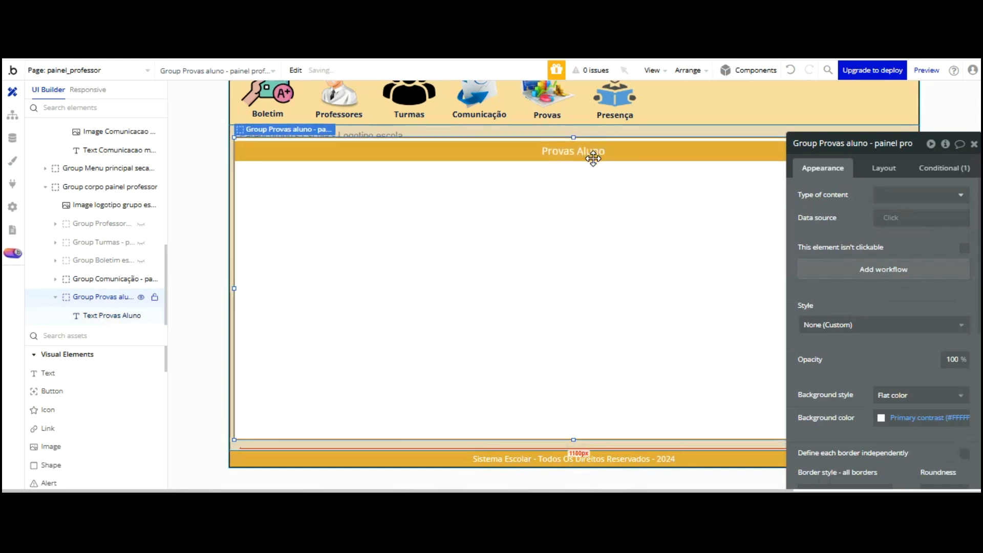
{"action": "key", "text": "Up"}
{"action": "key", "text": "Up"}
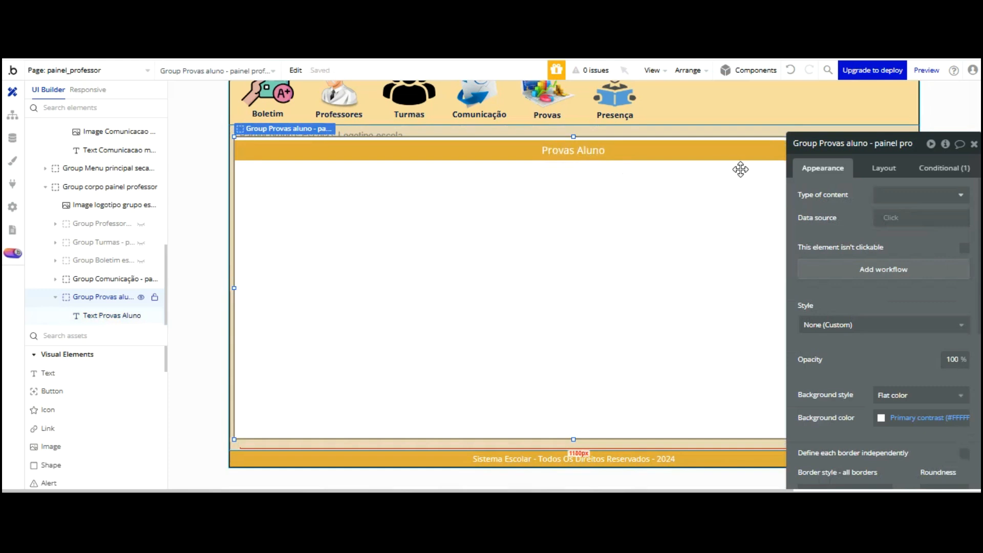
Change the group's visibility condition value from Comunicacao to Provas Aluno
{"action": "left_click", "coordinate": [945, 168]}
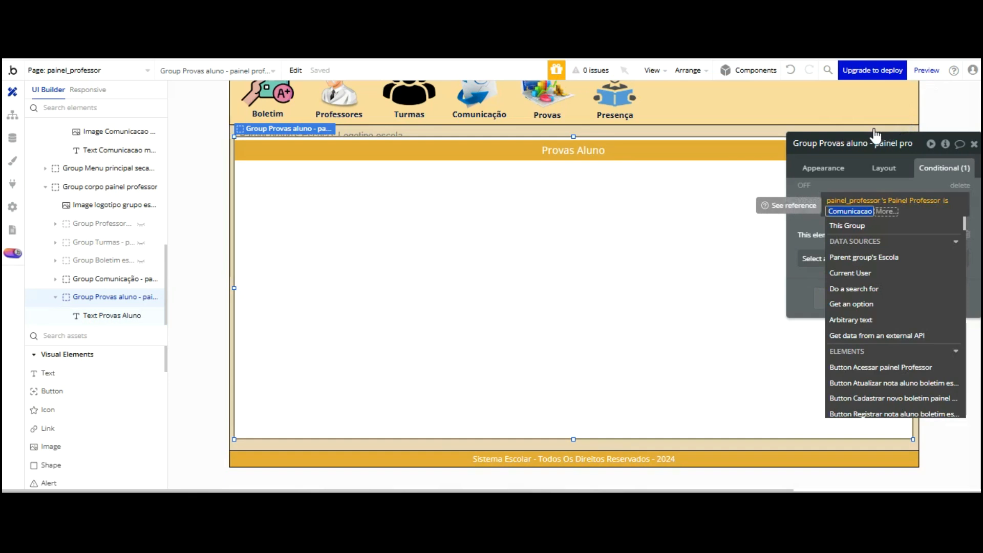
{"action": "type", "text": "Provas Aluno"}
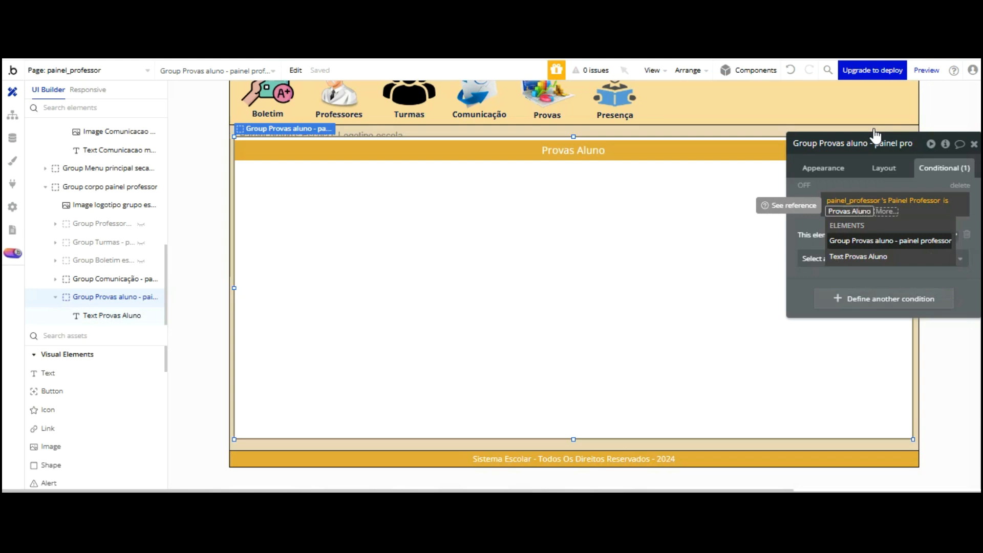
{"action": "left_click", "coordinate": [813, 134]}
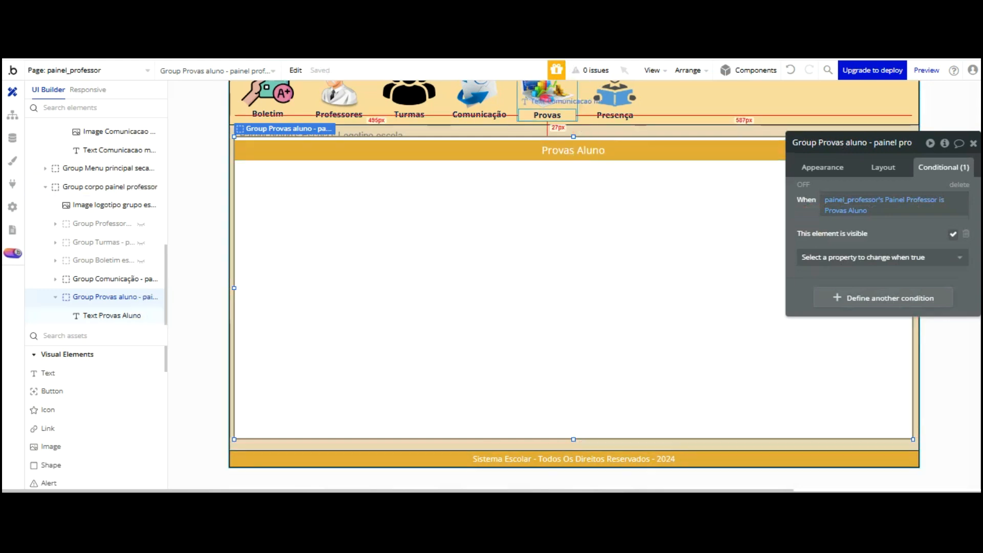
Select the Provas menu item's image, label and group, and open its click workflow
{"action": "left_click", "coordinate": [547, 97]}
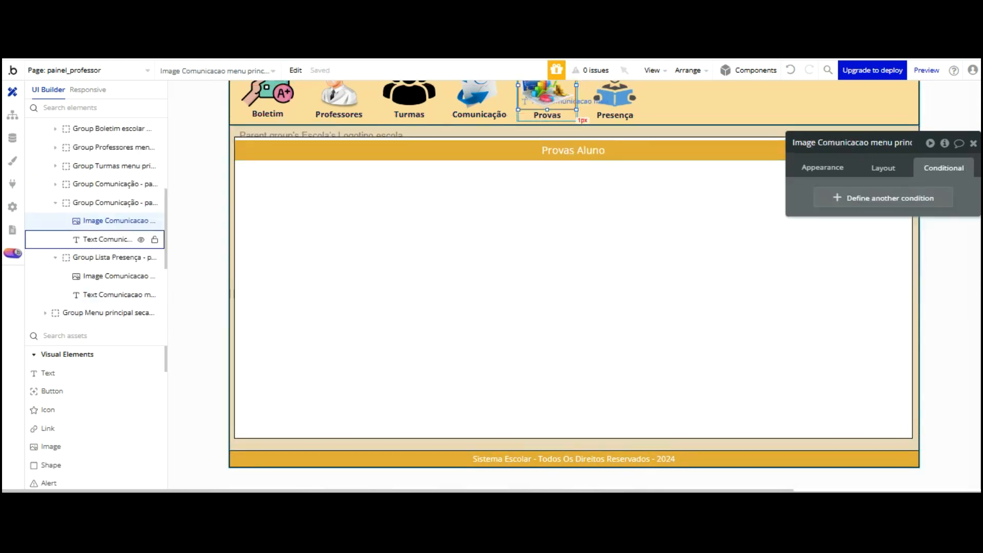
{"action": "left_click", "coordinate": [519, 113]}
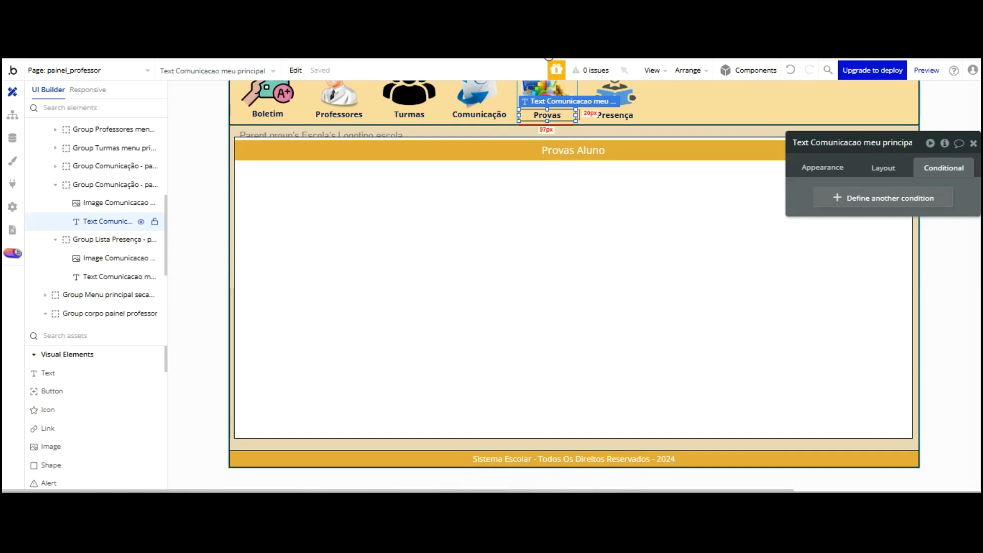
{"action": "scroll", "coordinate": [543, 128], "scroll_direction": "up", "scroll_amount": 2}
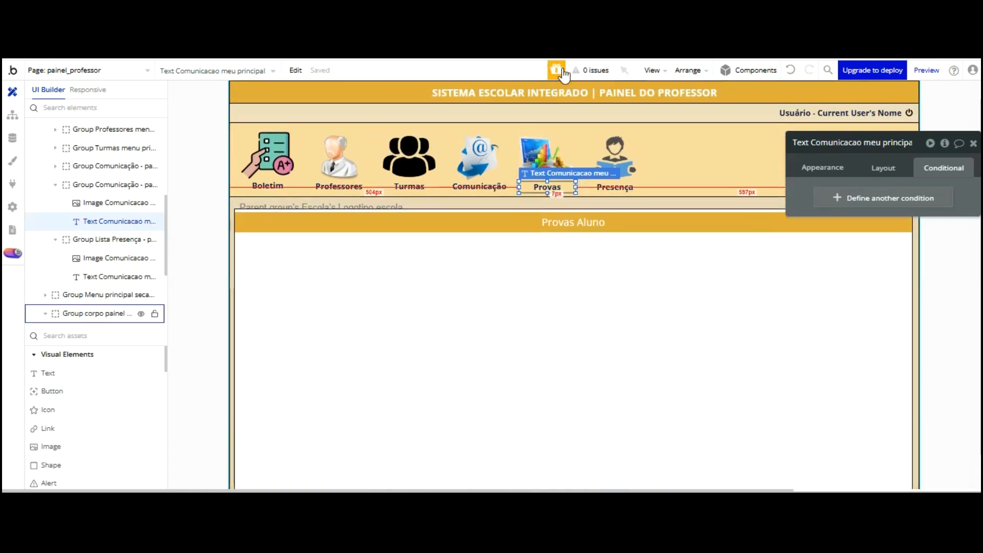
{"action": "left_click", "coordinate": [573, 130]}
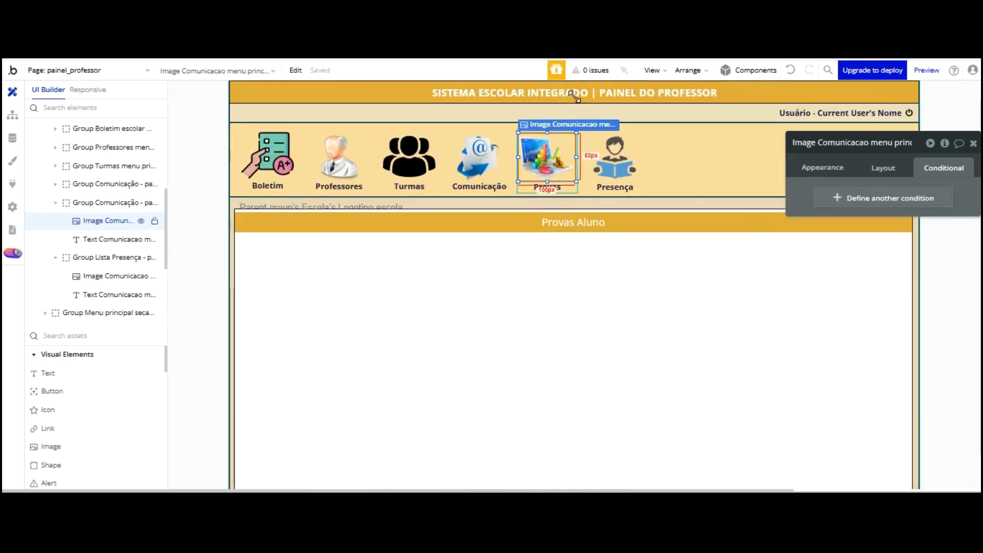
{"action": "left_click", "coordinate": [548, 187]}
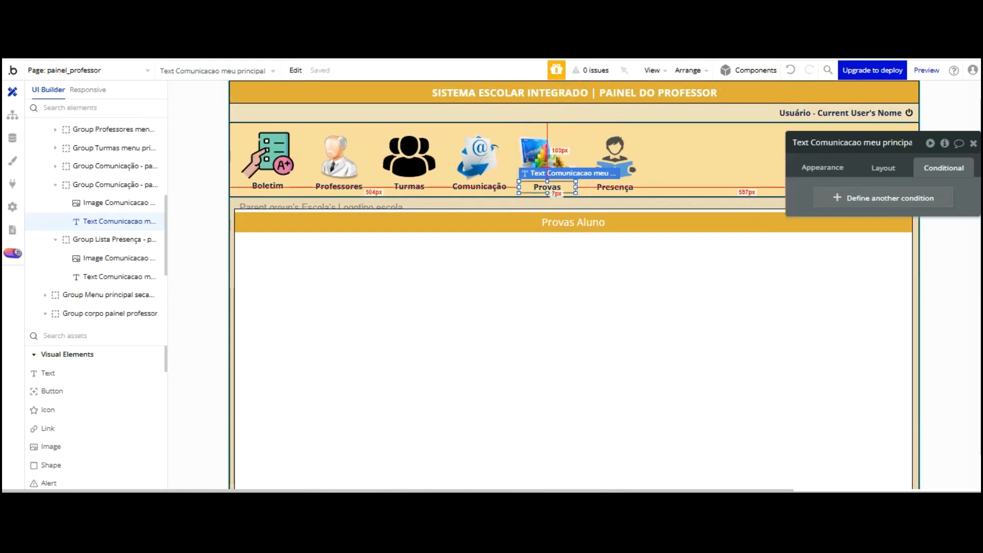
{"action": "left_click", "coordinate": [560, 129]}
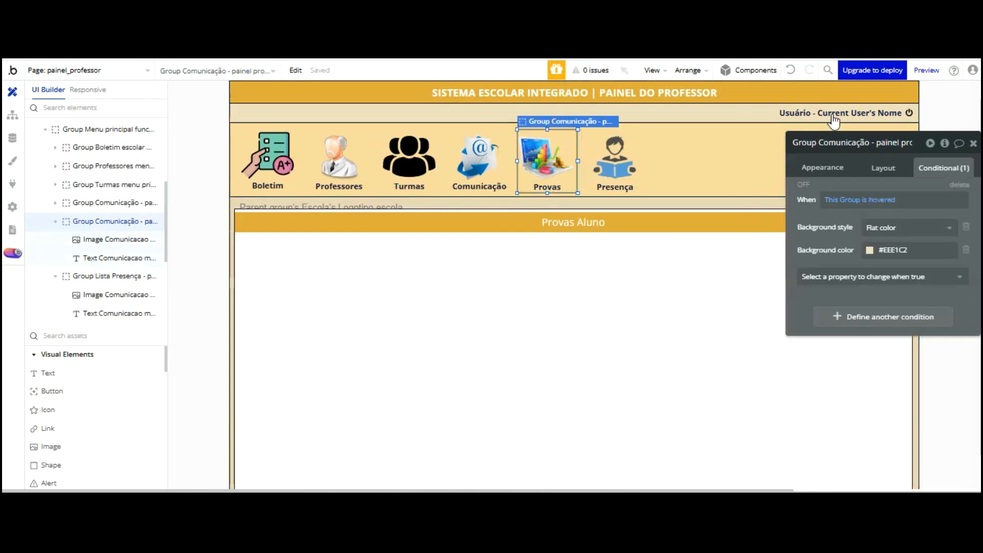
{"action": "left_click", "coordinate": [877, 272]}
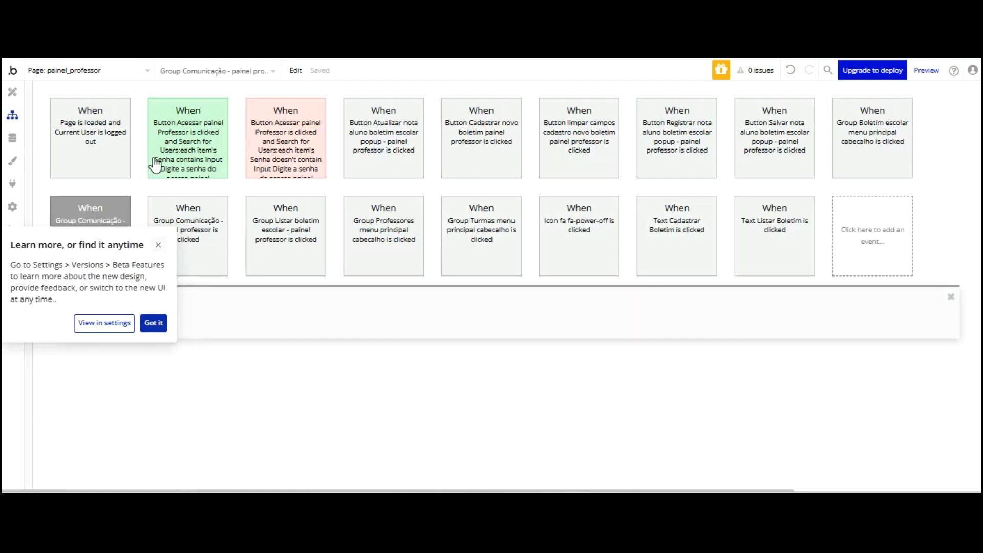
{"action": "left_click", "coordinate": [158, 245]}
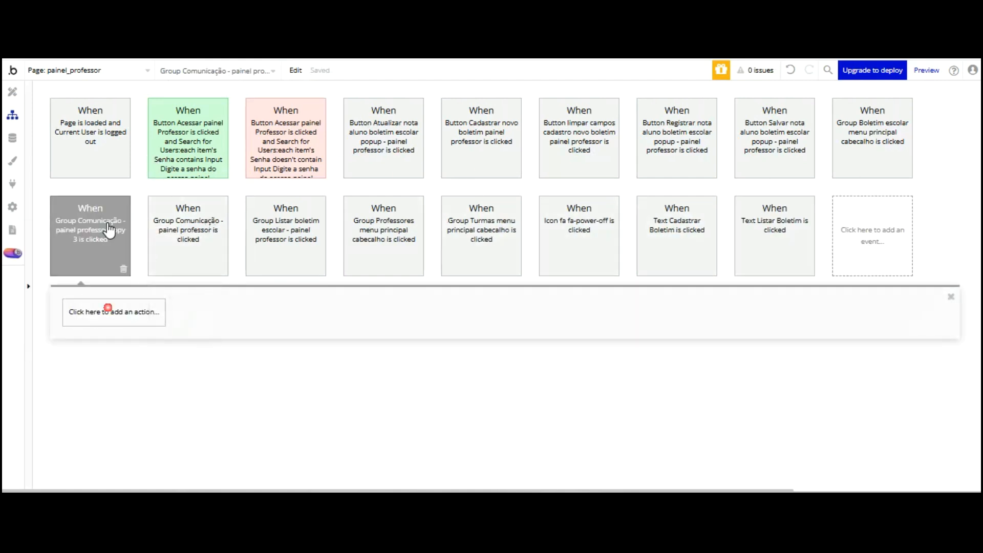
{"action": "left_click", "coordinate": [108, 310]}
{"action": "mouse_move", "coordinate": [132, 360]}
{"action": "scroll", "coordinate": [133, 353], "scroll_direction": "down", "scroll_amount": 1}
{"action": "scroll", "coordinate": [132, 354], "scroll_direction": "down", "scroll_amount": 5}
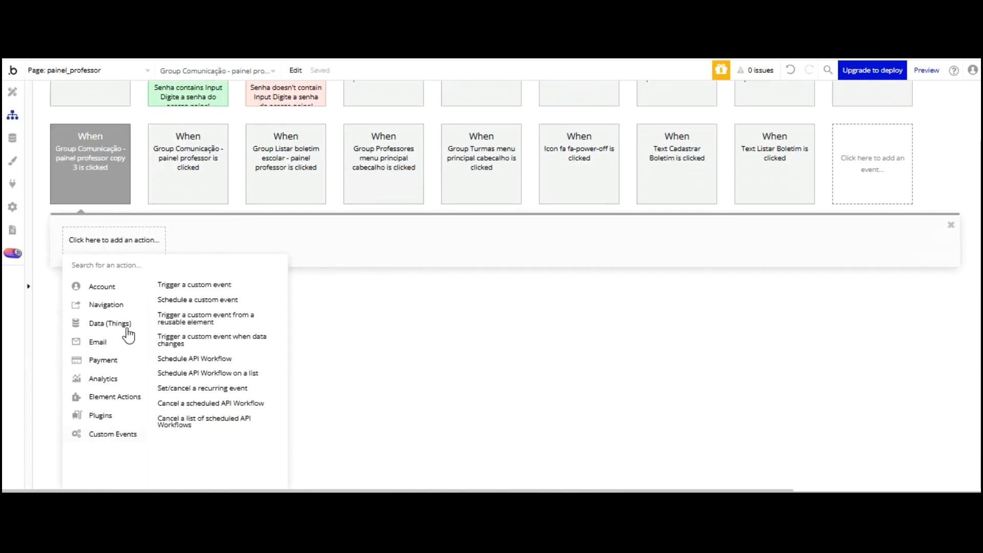
{"action": "key", "text": "Up"}
{"action": "key", "text": "Up"}
{"action": "left_click", "coordinate": [235, 321]}
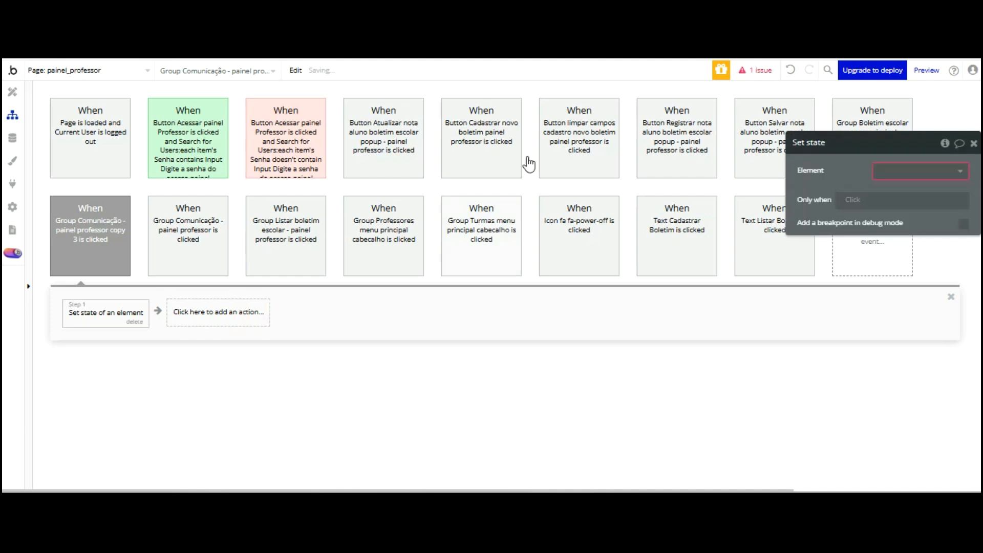
{"action": "key", "text": "Down"}
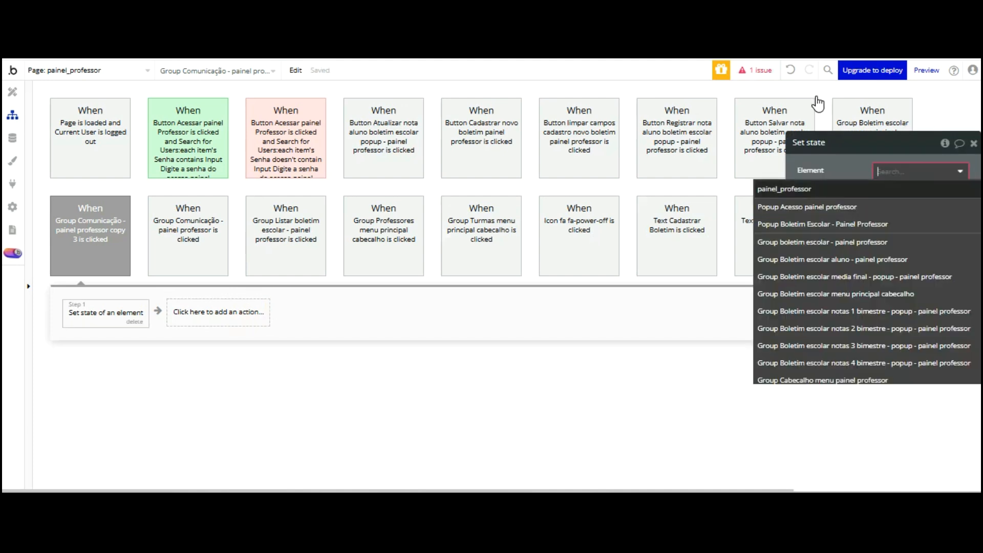
{"action": "key", "text": "Return"}
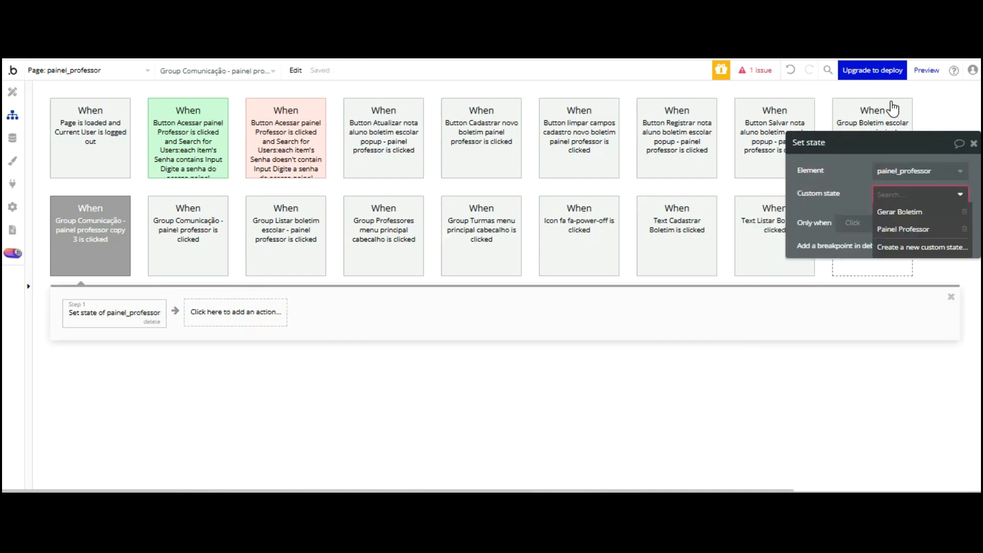
{"action": "key", "text": "Down"}
{"action": "key", "text": "Down"}
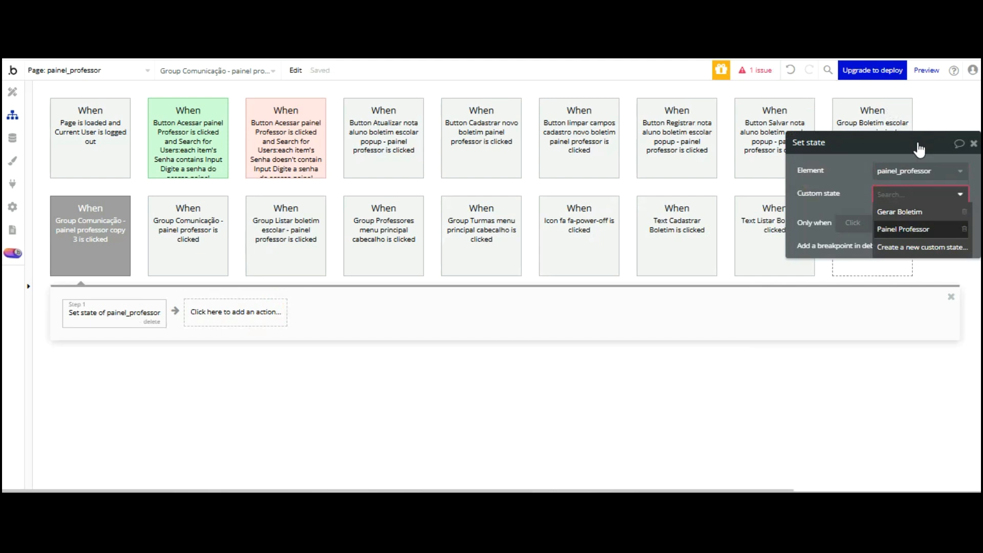
{"action": "key", "text": "Return"}
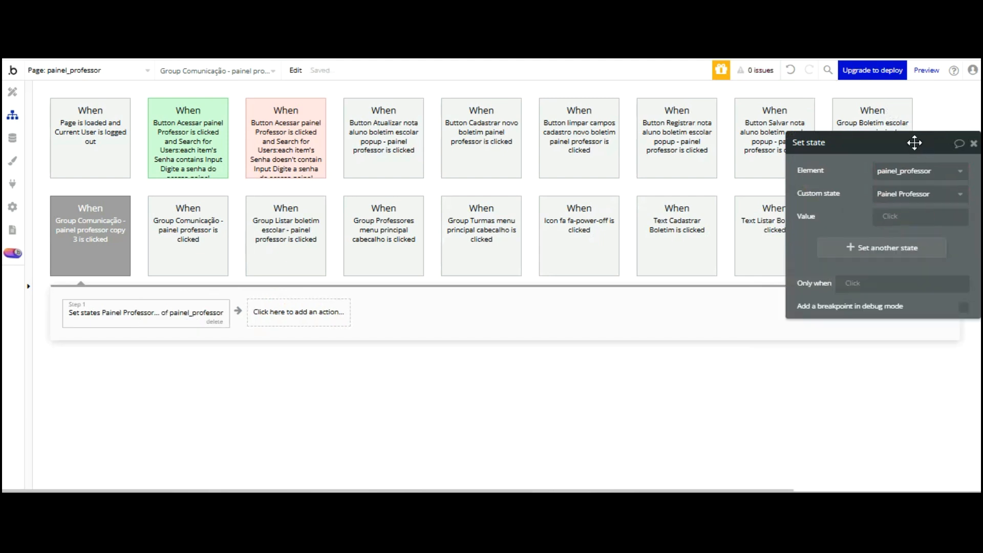
{"action": "key", "text": "Tab"}
{"action": "left_click", "coordinate": [890, 217]}
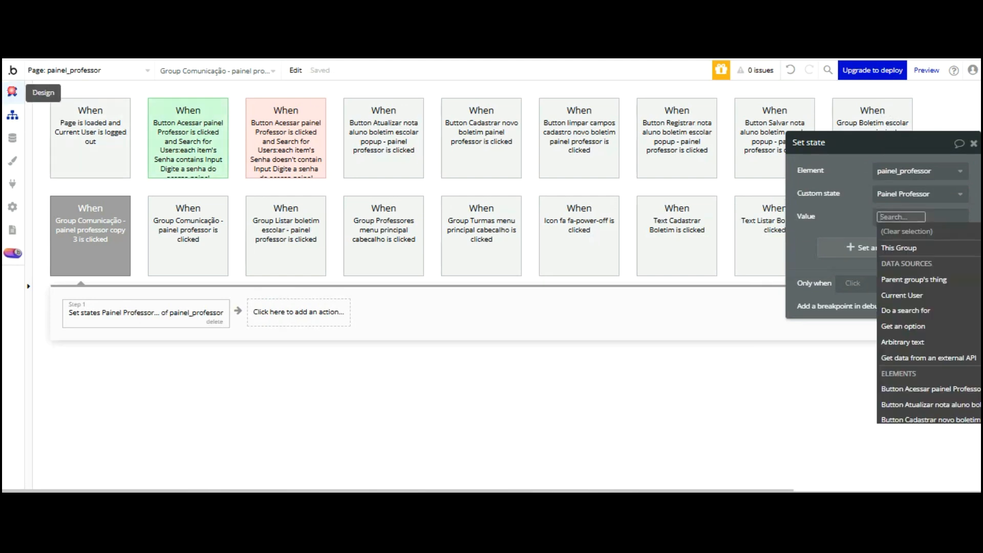
{"action": "left_click", "coordinate": [12, 92]}
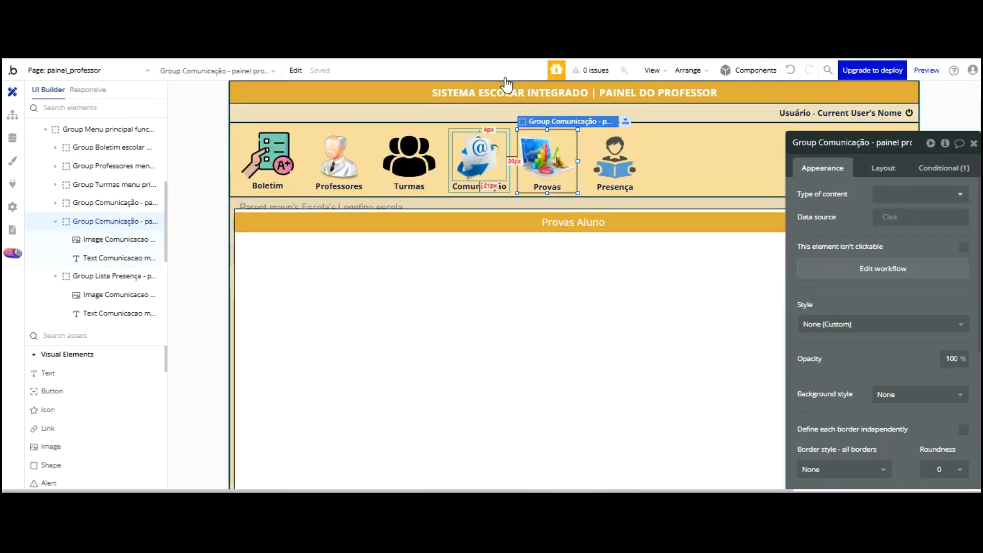
{"action": "left_click", "coordinate": [508, 153]}
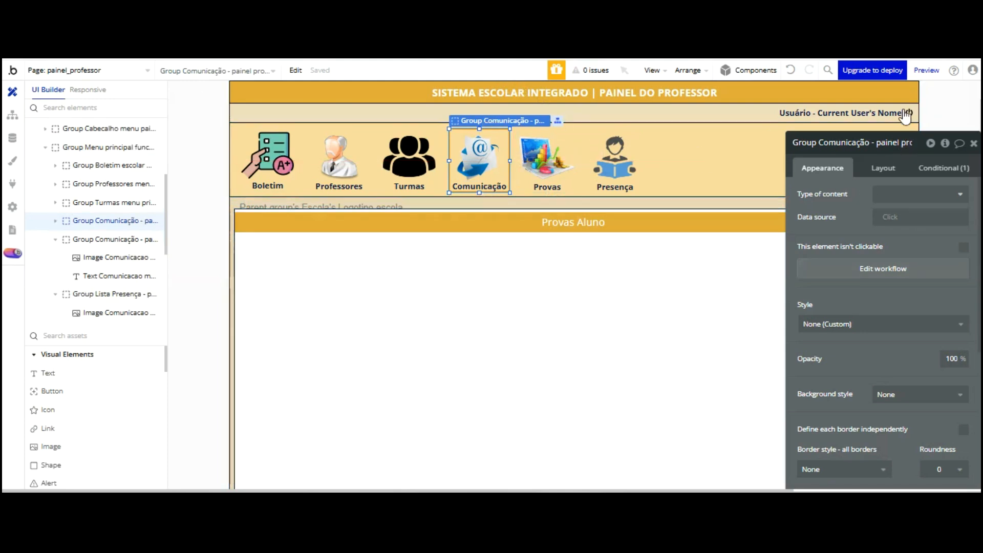
{"action": "left_click", "coordinate": [911, 264]}
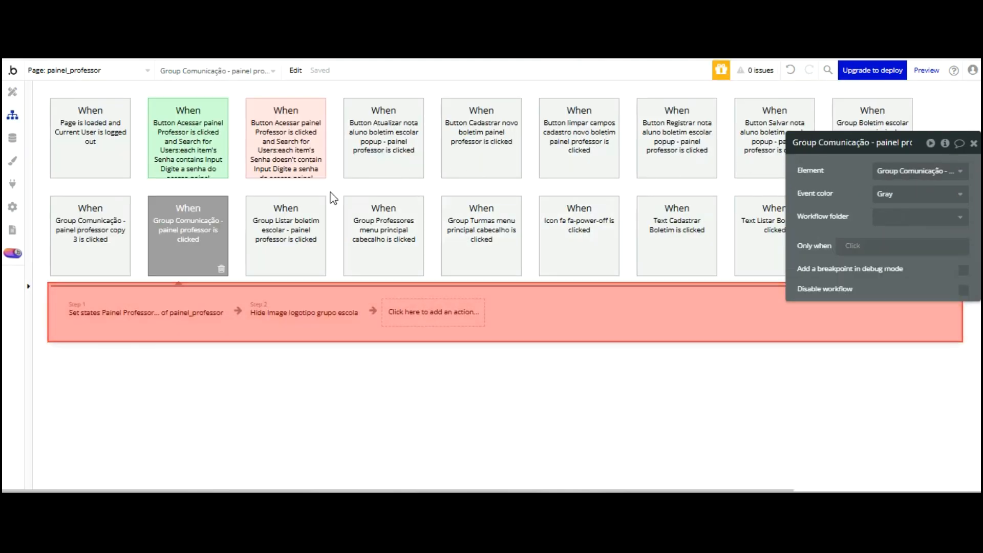
{"action": "left_click", "coordinate": [183, 312]}
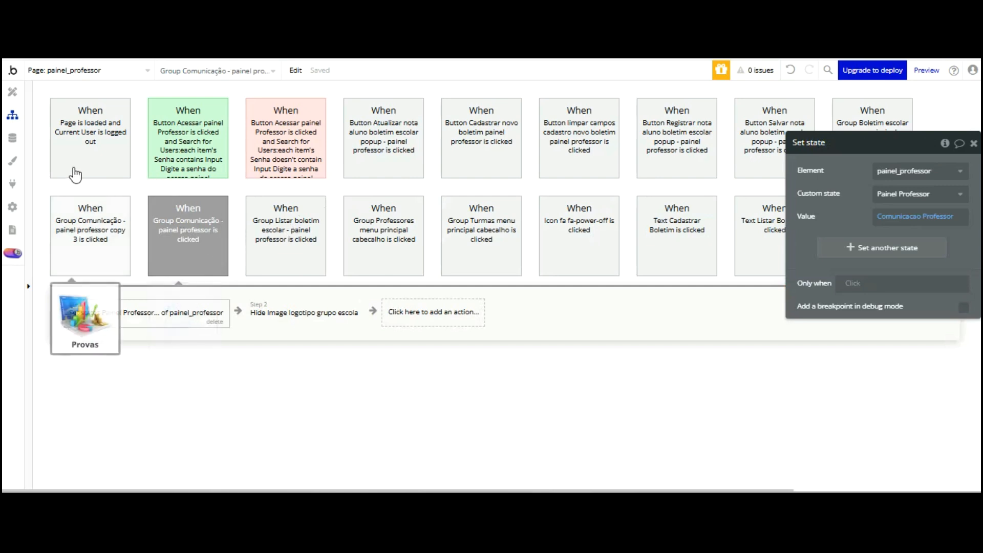
{"action": "left_click", "coordinate": [77, 252]}
{"action": "left_click", "coordinate": [14, 93]}
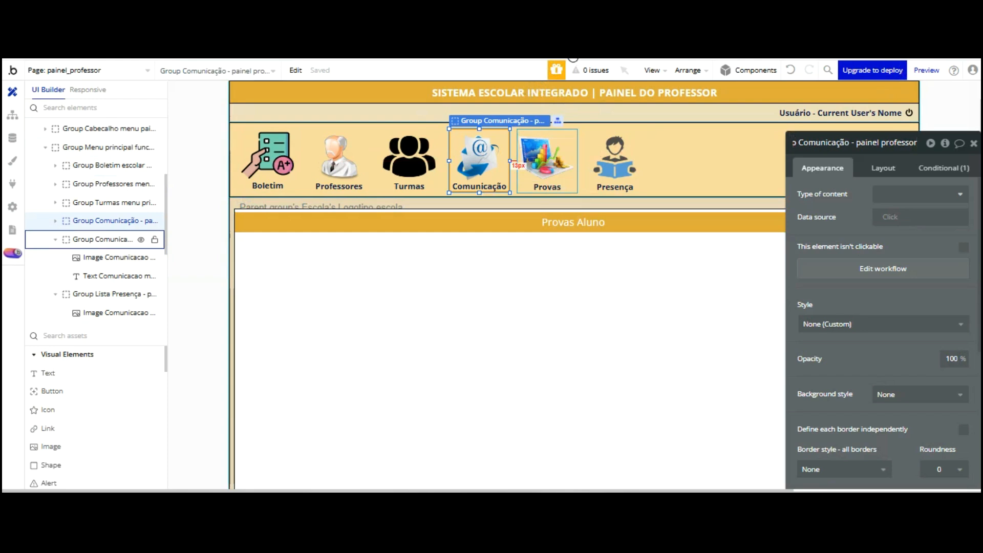
Rename the Provas menu group to 'Group Provas aluno header - painel professor'
{"action": "left_click", "coordinate": [570, 131]}
{"action": "key", "text": "BackSpace"}
{"action": "key", "text": "BackSpace"}
{"action": "key", "text": "BackSpace"}
{"action": "key", "text": "BackSpace"}
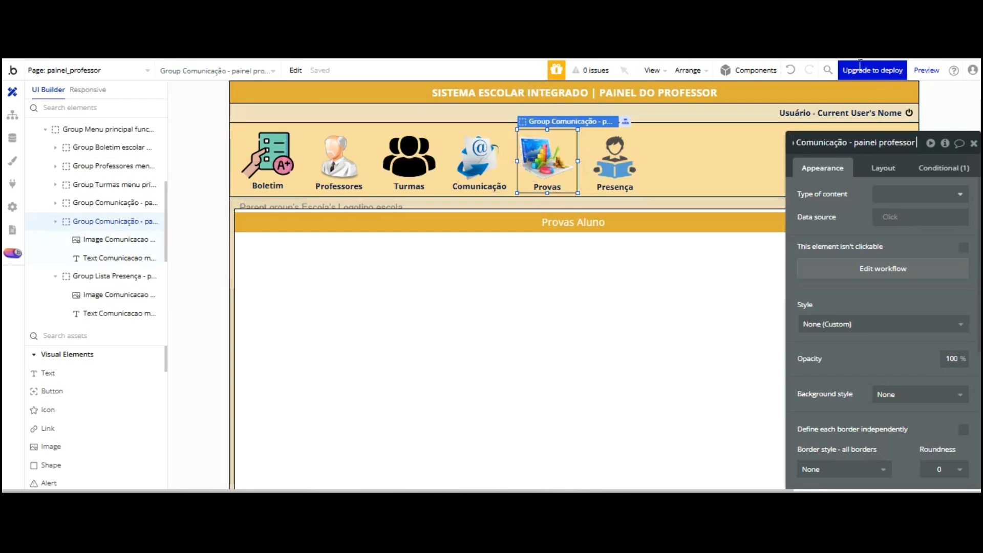
{"action": "key", "text": "Home"}
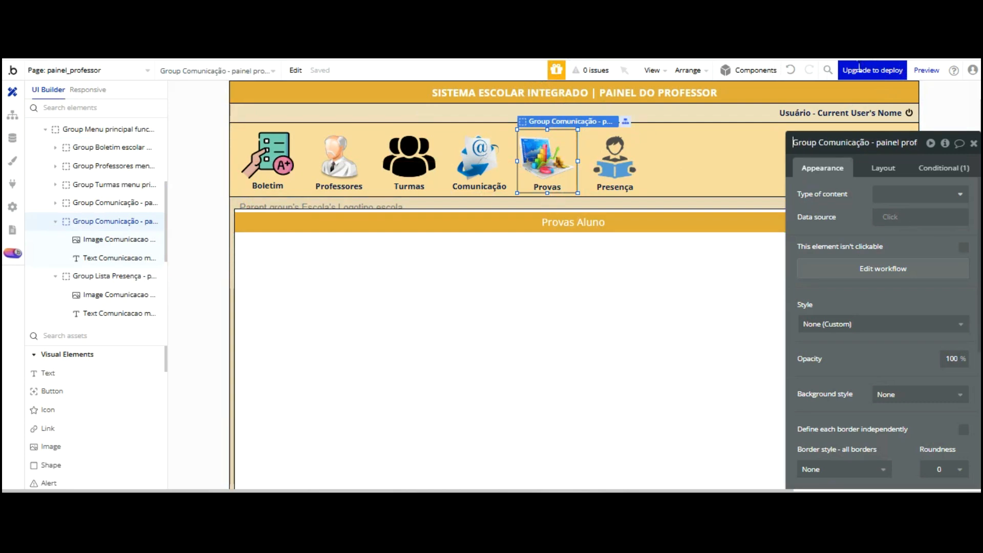
{"action": "key", "text": "BackSpace"}
{"action": "key", "text": "BackSpace"}
{"action": "key", "text": "BackSpace"}
{"action": "key", "text": "BackSpace"}
{"action": "key", "text": "BackSpace"}
{"action": "key", "text": "BackSpace"}
{"action": "key", "text": "BackSpace"}
{"action": "key", "text": "BackSpace"}
{"action": "key", "text": "BackSpace"}
{"action": "key", "text": "BackSpace"}
{"action": "key", "text": "BackSpace"}
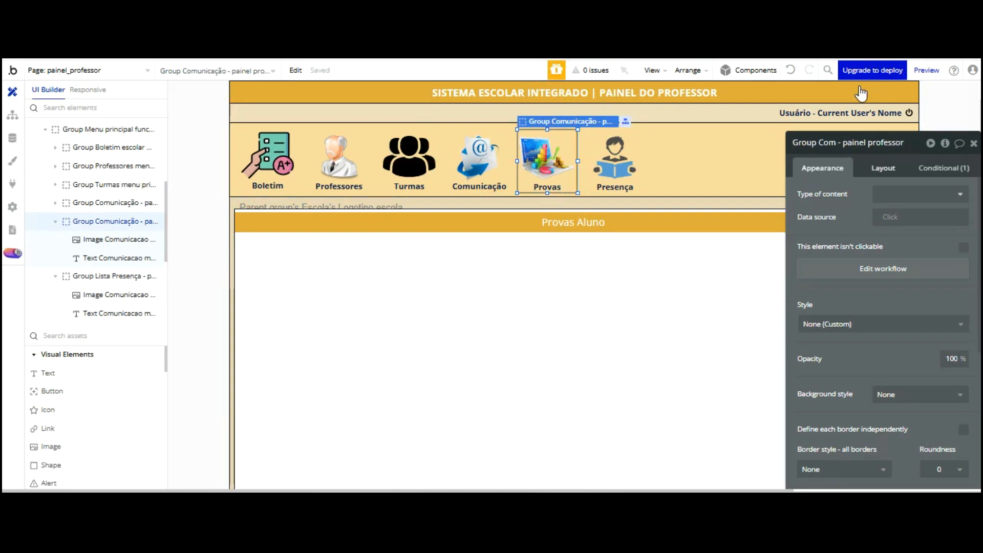
{"action": "type", "text": "Provas alun"}
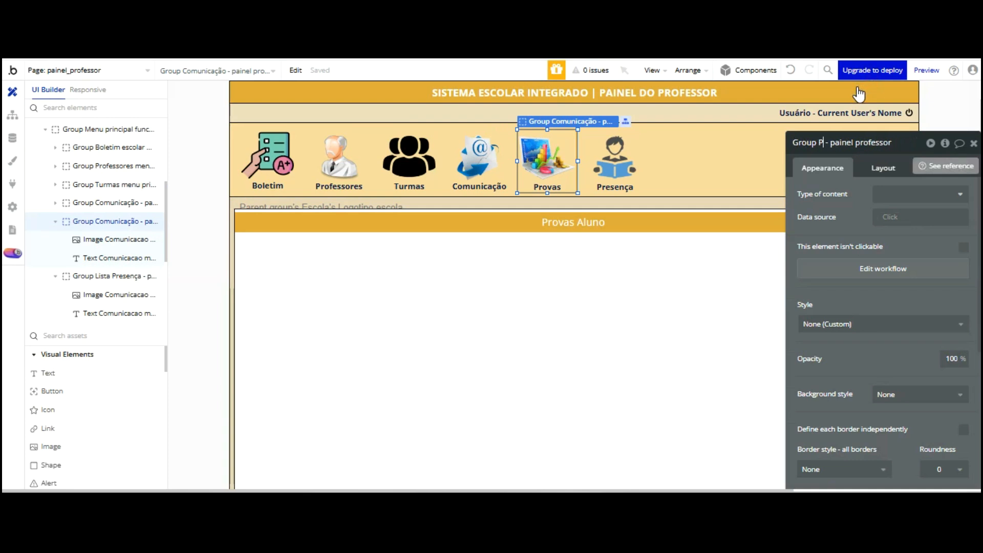
{"action": "type", "text": "o"}
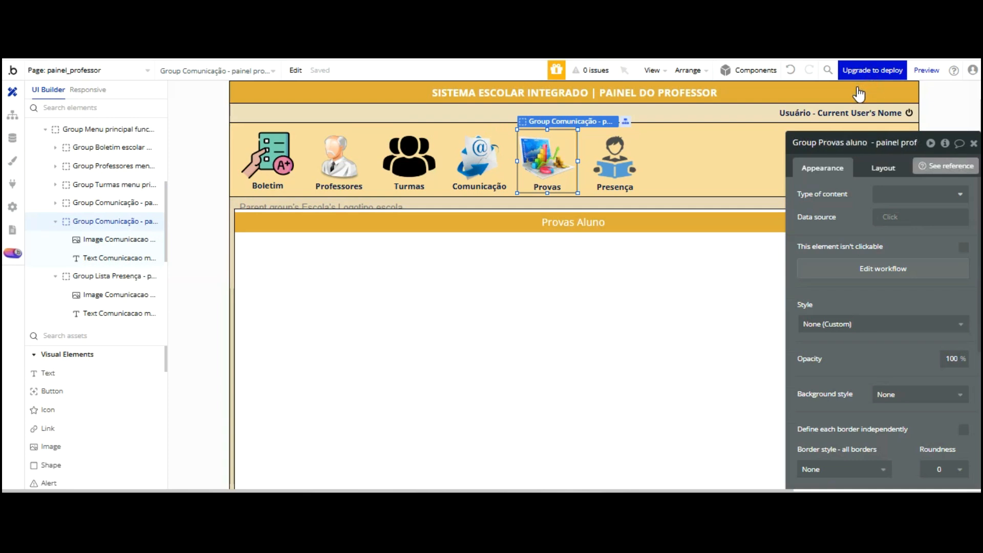
{"action": "type", "text": " -"}
{"action": "key", "text": "BackSpace"}
{"action": "key", "text": "Return"}
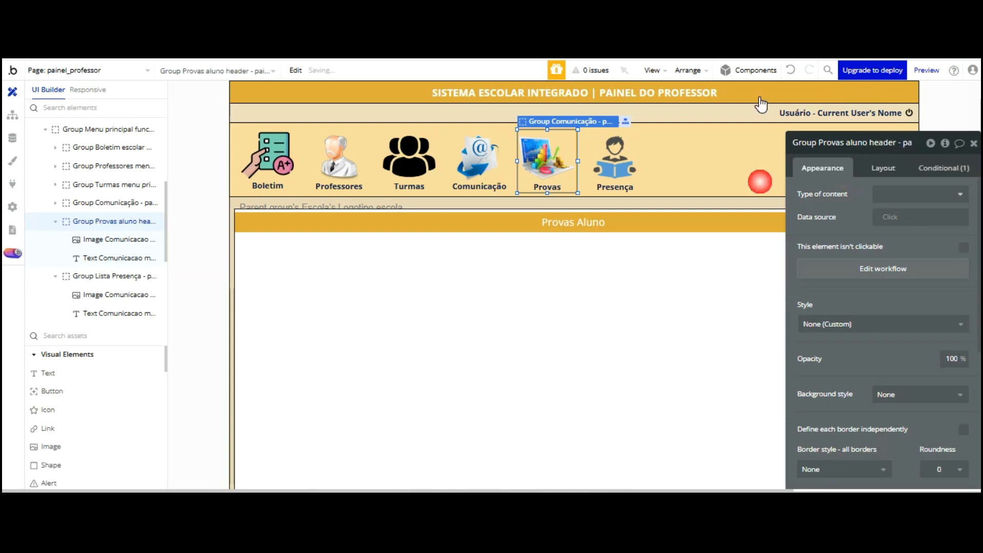
Remove the 'copy 2' suffix from the Presença menu group's name
{"action": "left_click", "coordinate": [641, 128]}
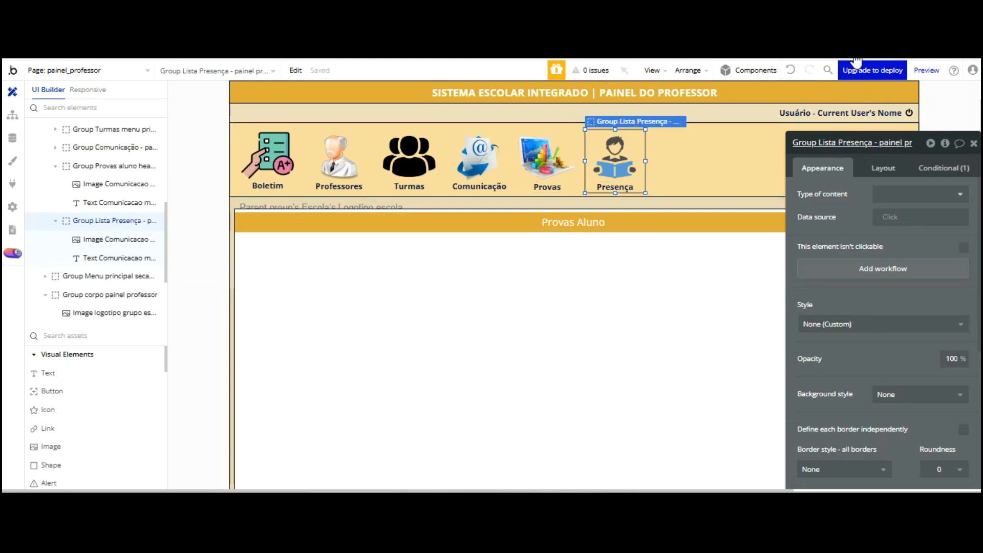
{"action": "key", "text": "BackSpace"}
{"action": "key", "text": "BackSpace"}
{"action": "key", "text": "BackSpace"}
{"action": "key", "text": "BackSpace"}
{"action": "key", "text": "BackSpace"}
{"action": "key", "text": "BackSpace"}
{"action": "key", "text": "BackSpace"}
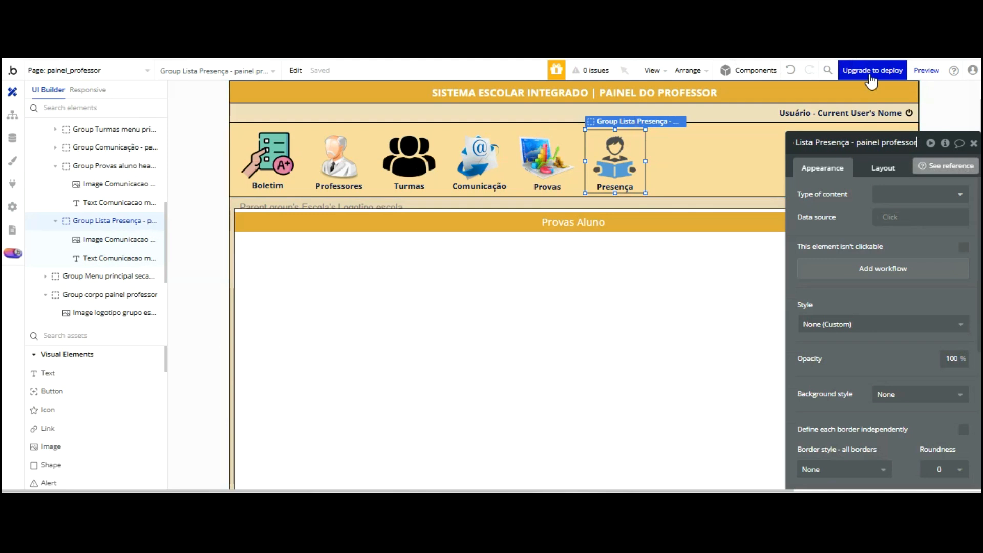
{"action": "key", "text": "Return"}
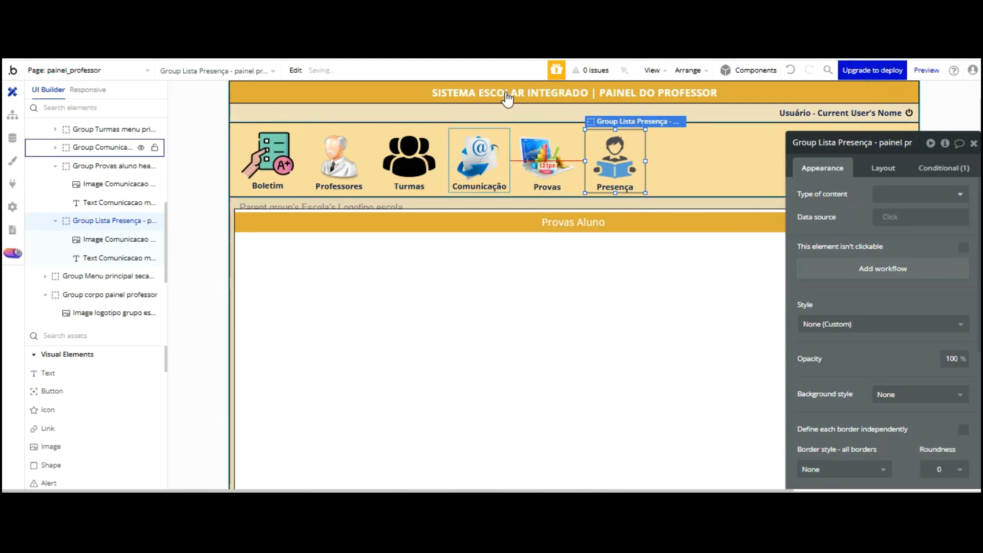
{"action": "left_click", "coordinate": [505, 175]}
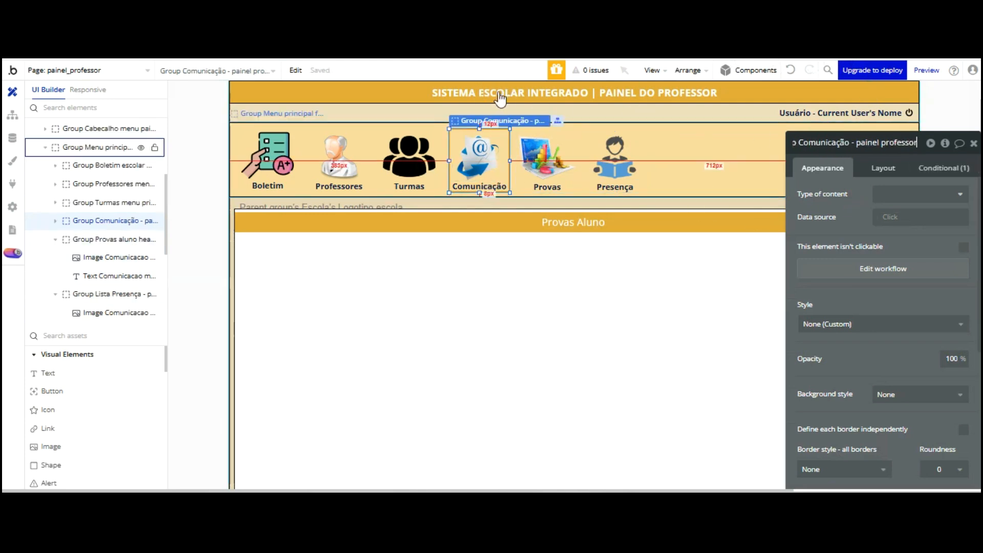
{"action": "left_click", "coordinate": [435, 175]}
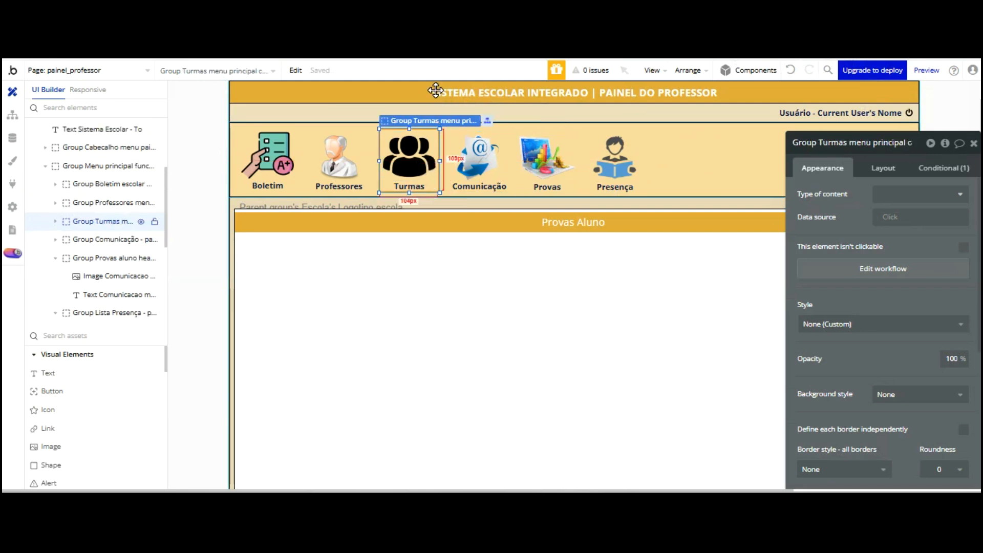
{"action": "left_click", "coordinate": [854, 142]}
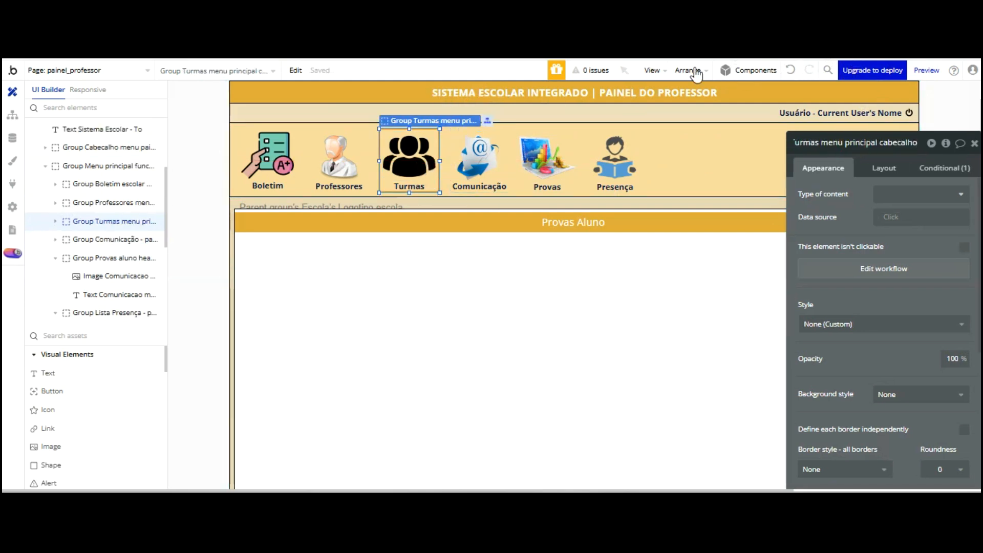
{"action": "key", "text": "Escape"}
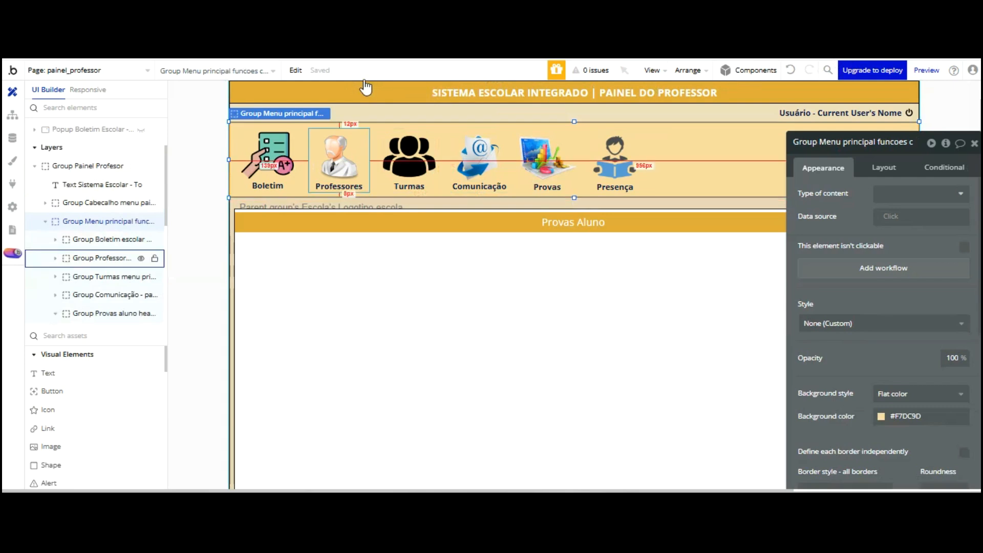
{"action": "left_click", "coordinate": [359, 162]}
{"action": "key", "text": "Escape"}
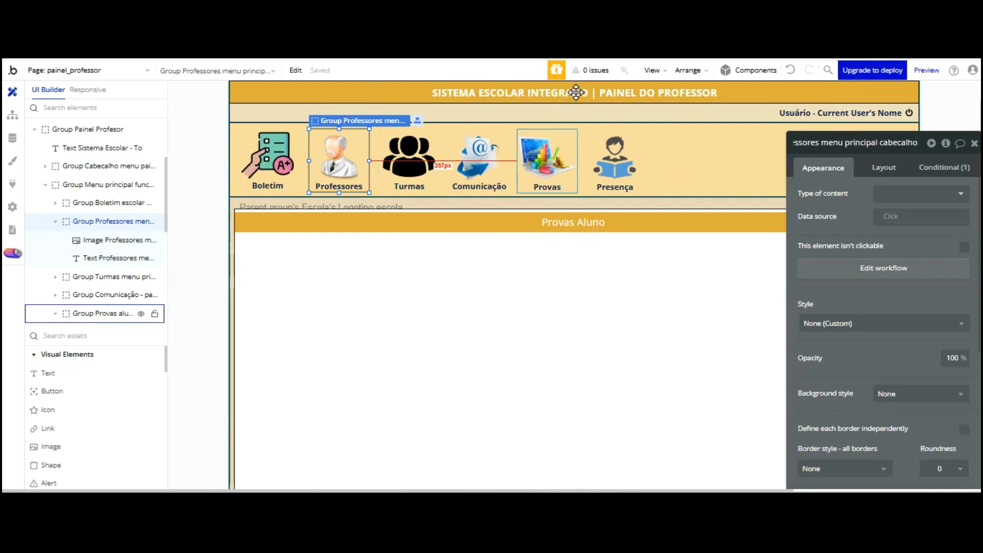
{"action": "left_click", "coordinate": [547, 156]}
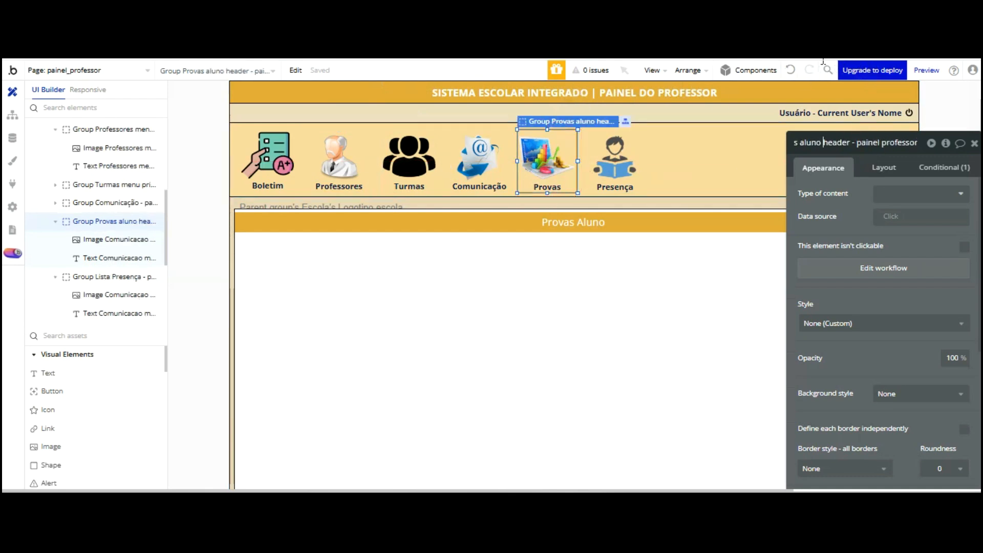
{"action": "key", "text": "shift+End"}
{"action": "key", "text": "ctrl+c"}
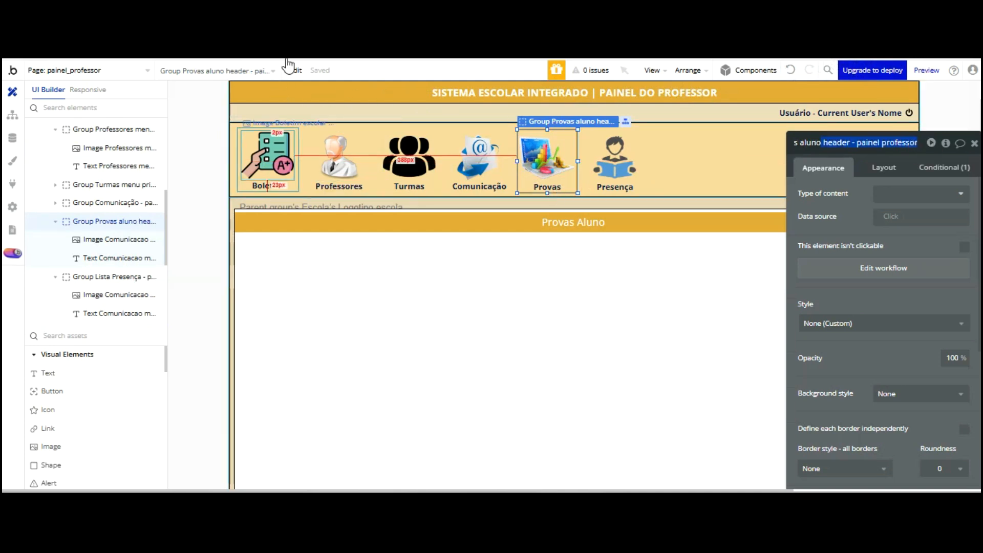
{"action": "left_click", "coordinate": [268, 163]}
{"action": "left_click", "coordinate": [856, 142]}
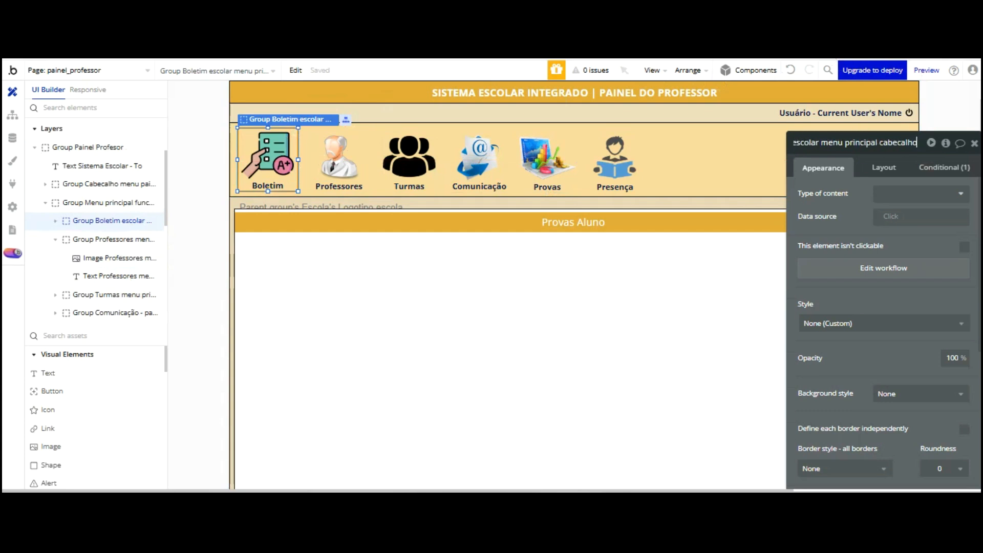
Rename the Boletim, Professores and Turmas menu groups to end with 'header - painel professor'
{"action": "key", "text": "ctrl+v"}
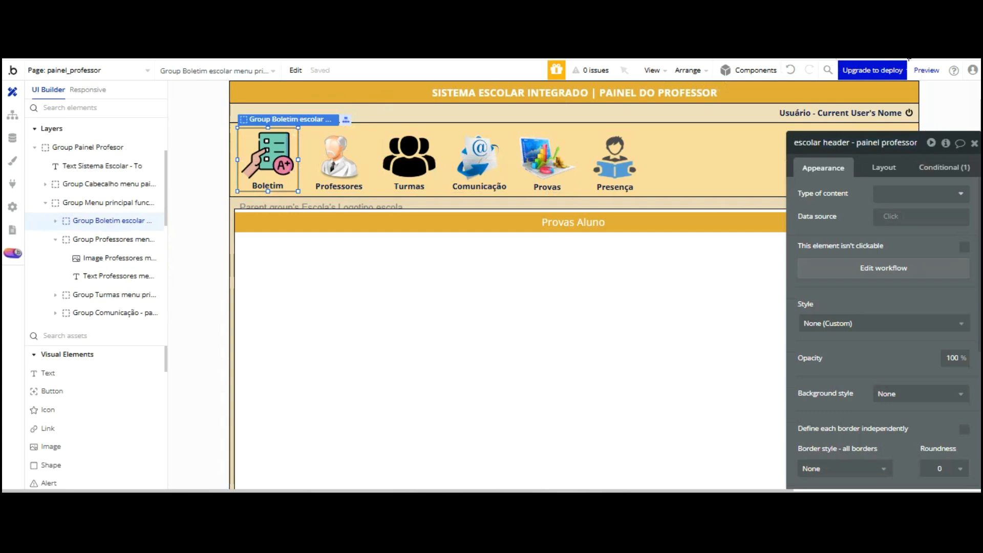
{"action": "key", "text": "Return"}
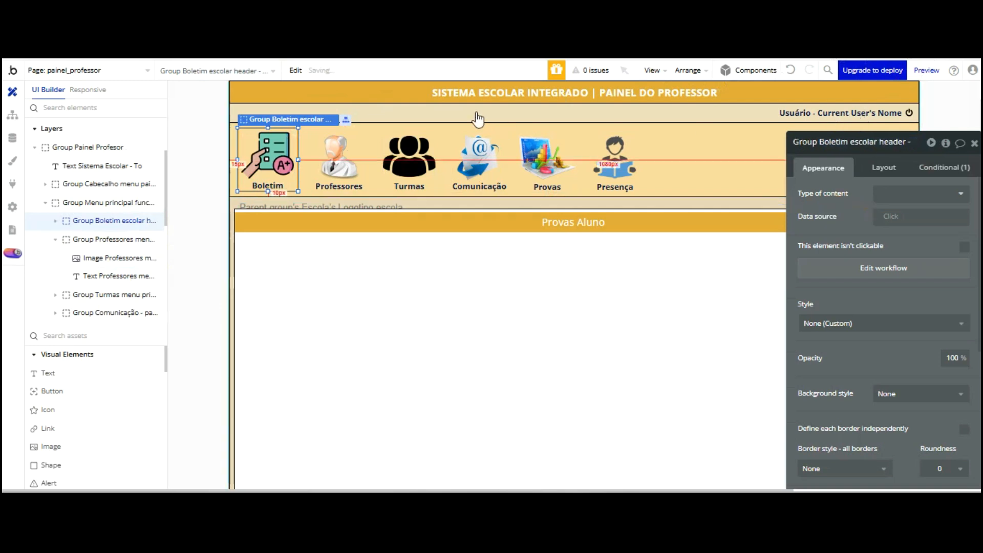
{"action": "left_click", "coordinate": [339, 161]}
{"action": "left_click", "coordinate": [856, 143]}
{"action": "key", "text": "shift+End"}
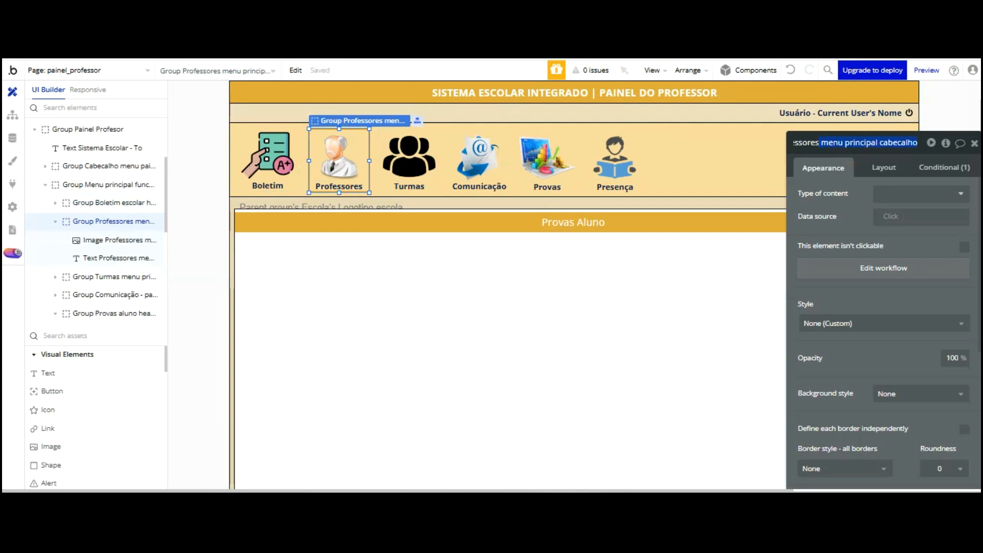
{"action": "key", "text": "ctrl+v"}
{"action": "left_click", "coordinate": [875, 121]}
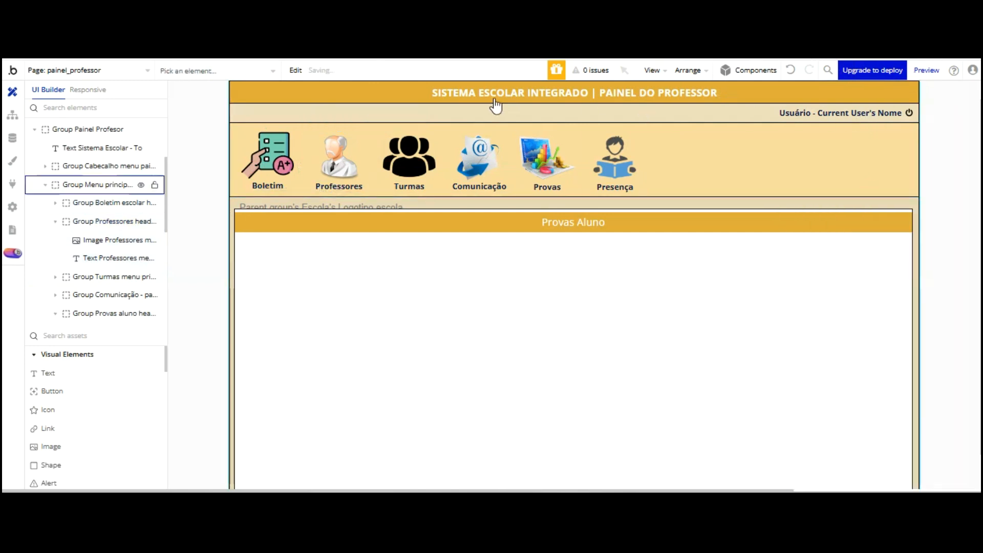
{"action": "left_click", "coordinate": [338, 156]}
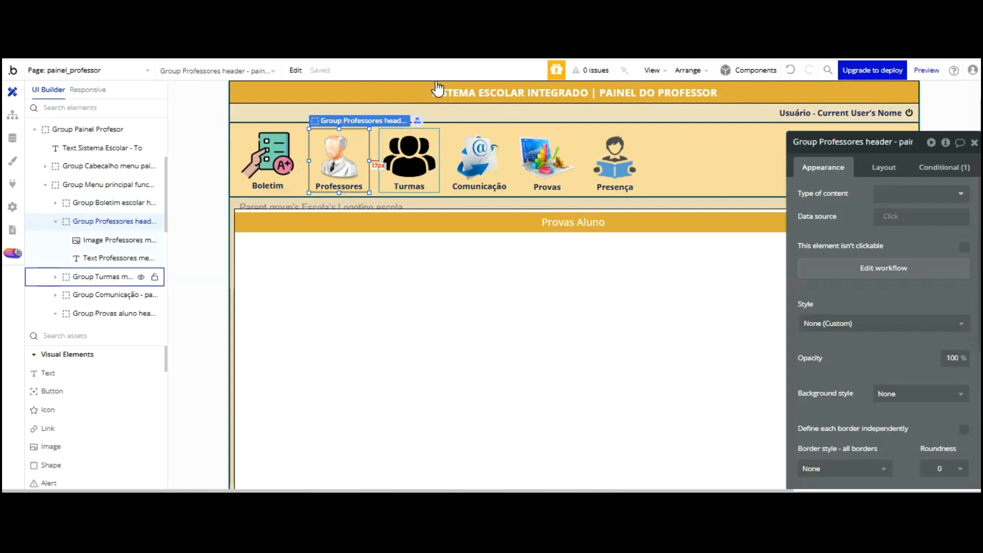
{"action": "left_click", "coordinate": [432, 163]}
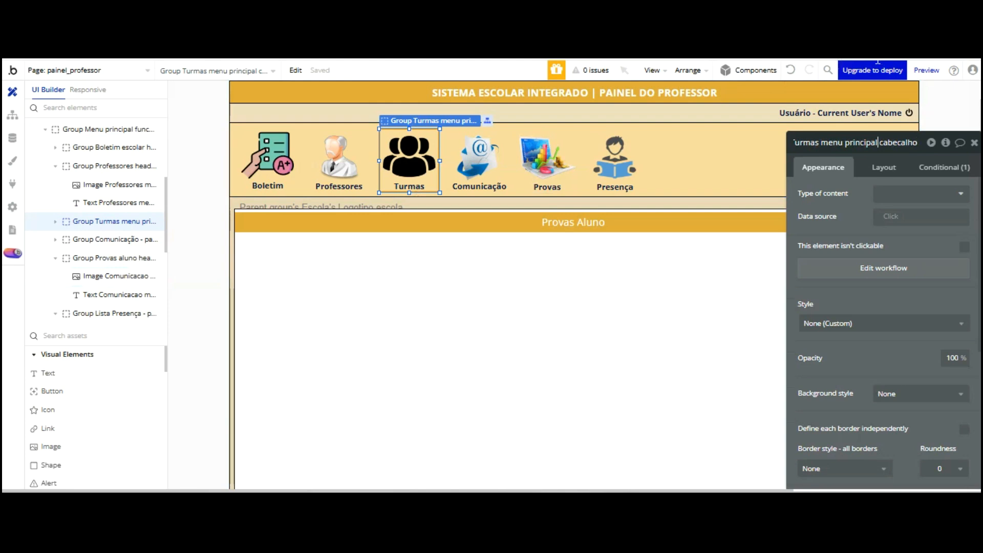
{"action": "key", "text": "ctrl+v"}
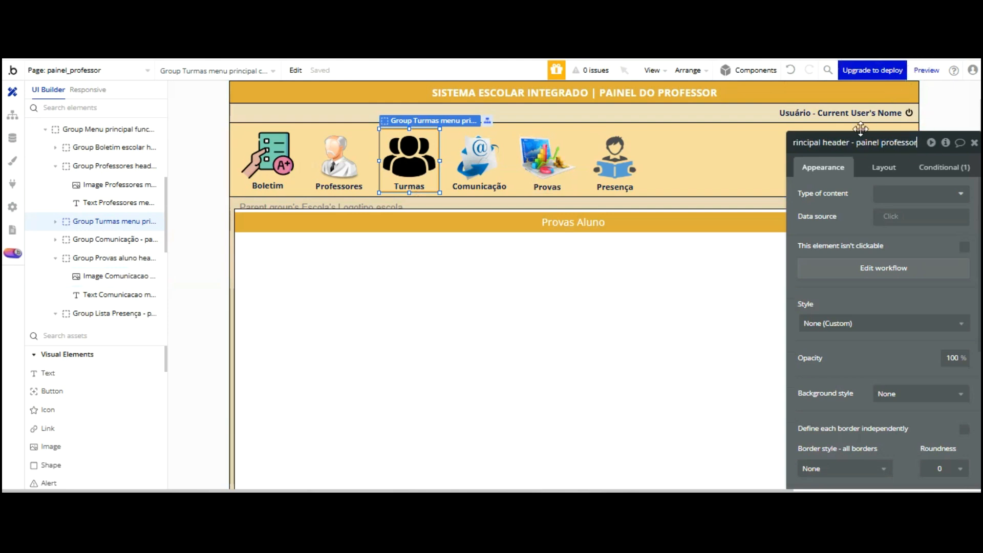
{"action": "left_click", "coordinate": [850, 218]}
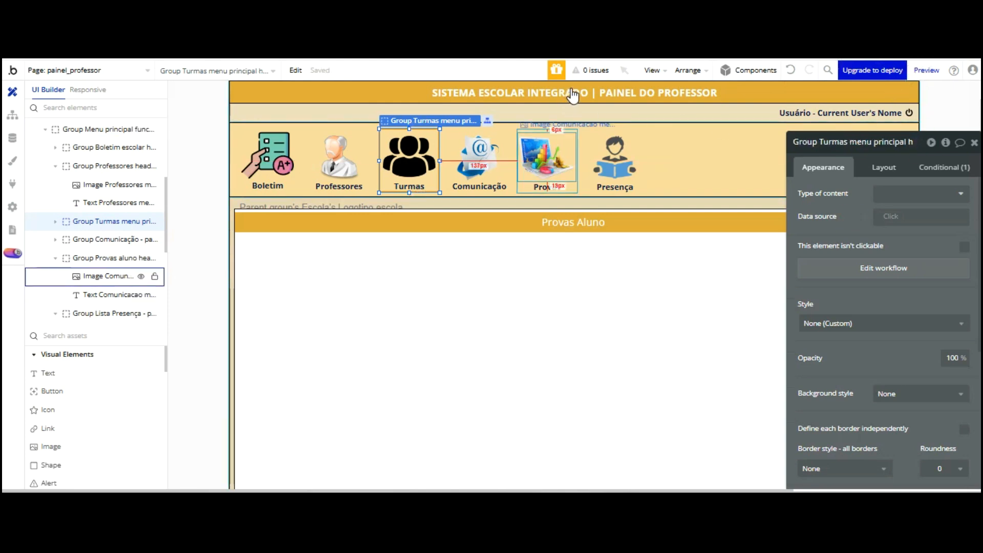
Rename the Presença group to 'Group Lista Presença header - painel professor'
{"action": "left_click", "coordinate": [638, 153]}
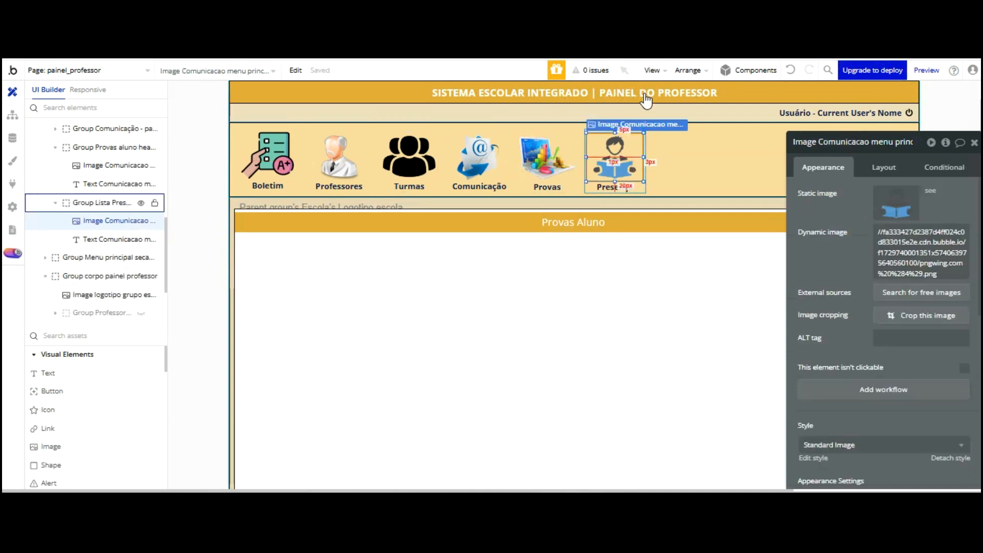
{"action": "left_click", "coordinate": [579, 137]}
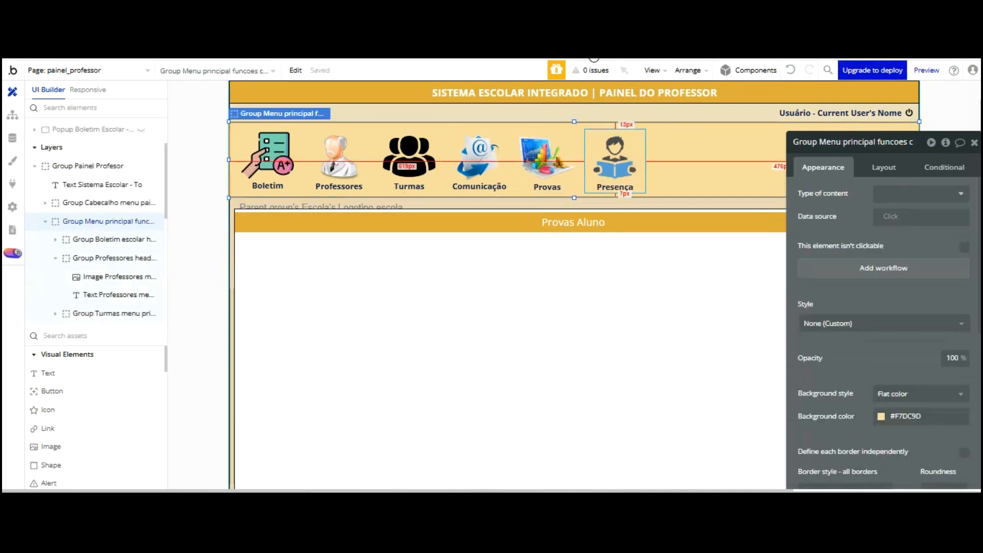
{"action": "left_click", "coordinate": [589, 131]}
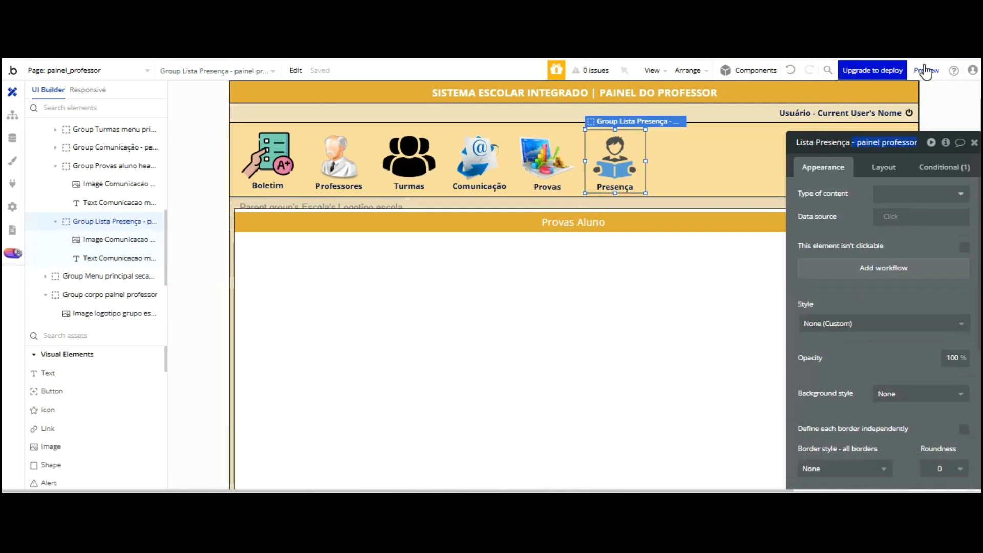
{"action": "key", "text": "Left"}
{"action": "type", "text": "header"}
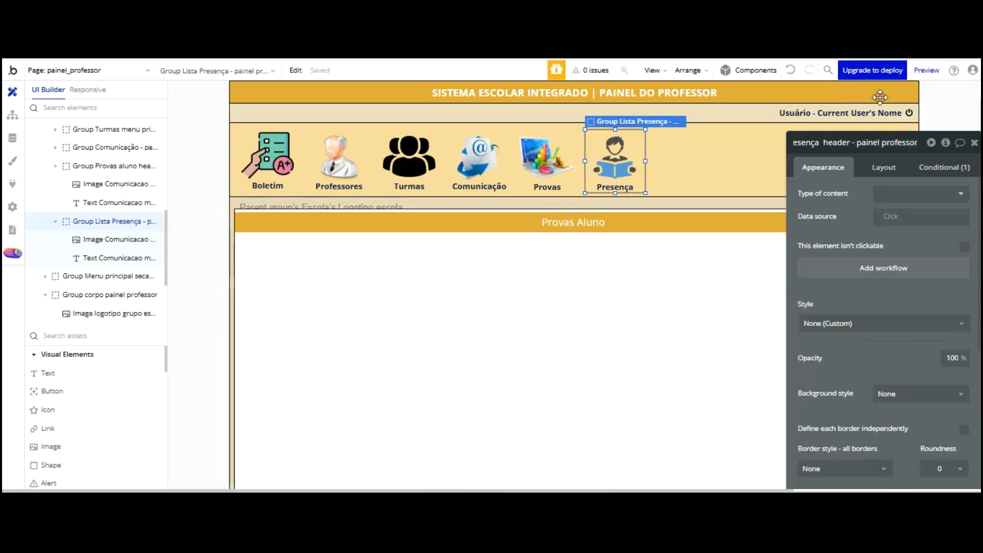
{"action": "key", "text": "Return"}
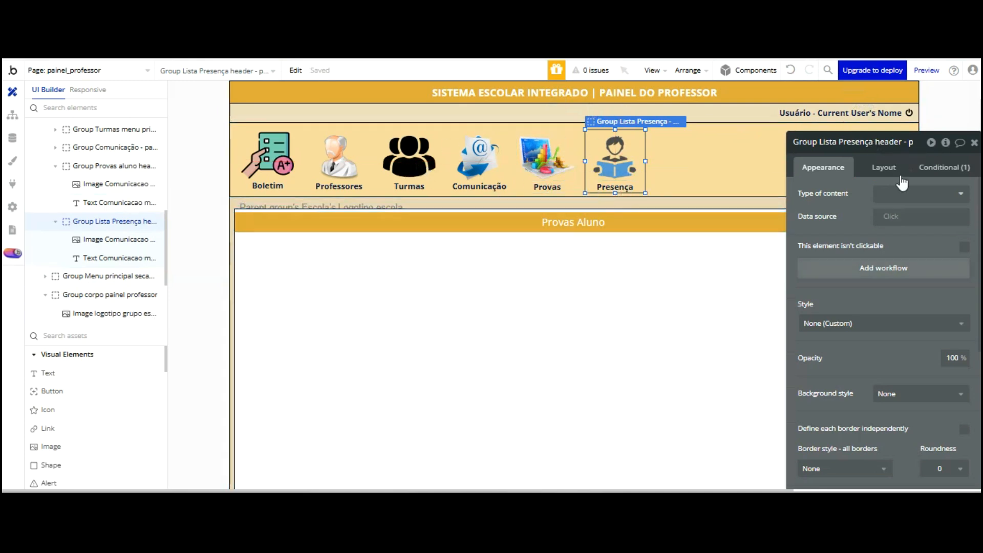
{"action": "left_click", "coordinate": [670, 262]}
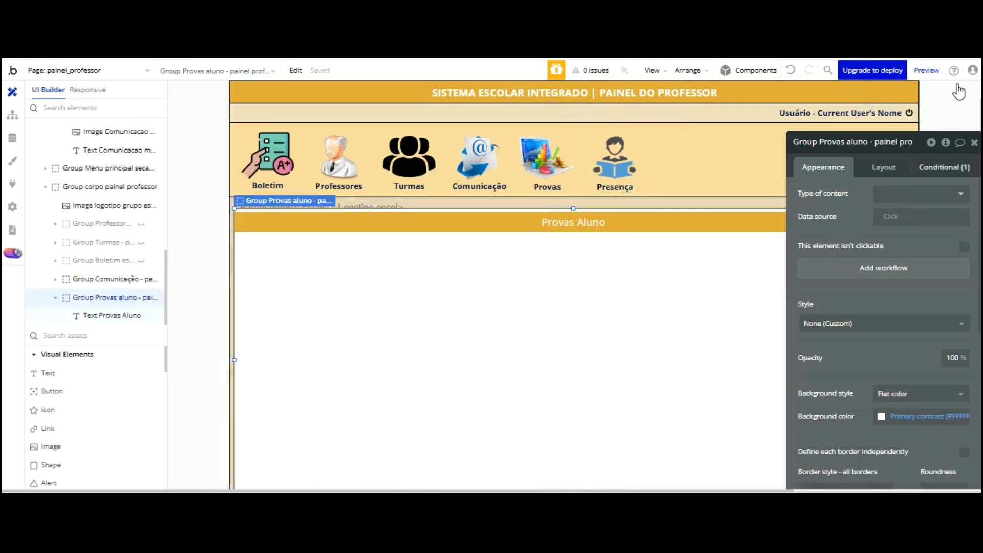
Make the Provas header's click workflow set Painel Professor to Provas Aluno
{"action": "left_click", "coordinate": [944, 168]}
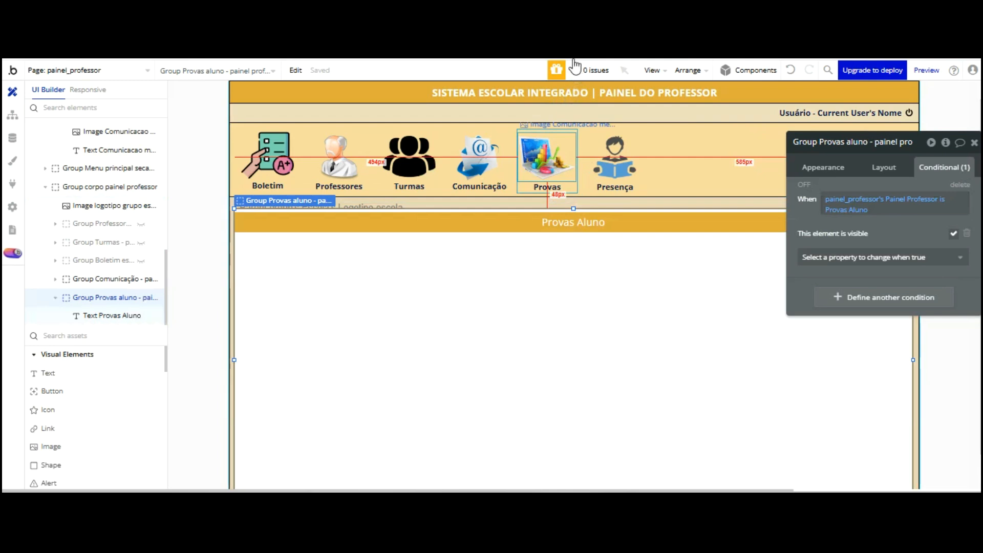
{"action": "left_click", "coordinate": [566, 134]}
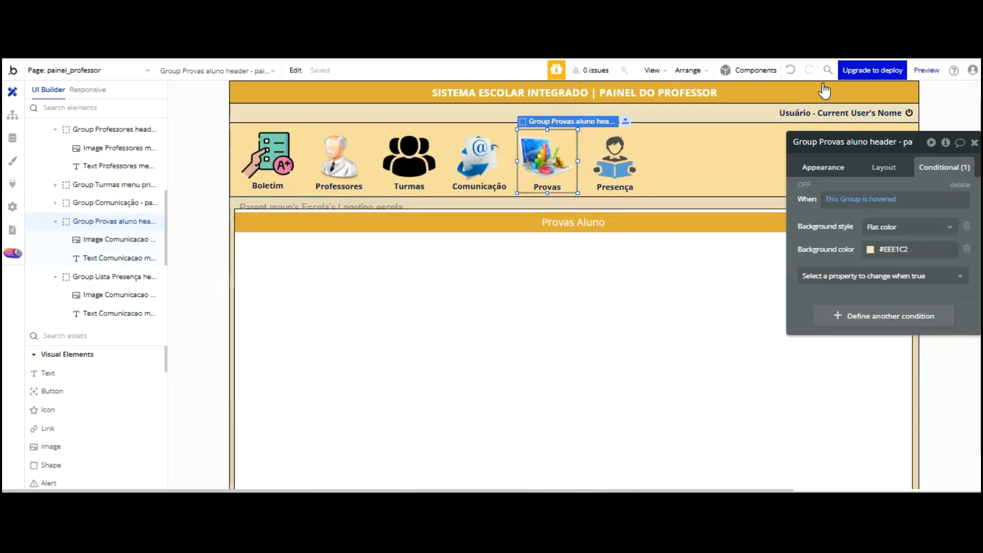
{"action": "left_click", "coordinate": [823, 167]}
{"action": "left_click", "coordinate": [892, 267]}
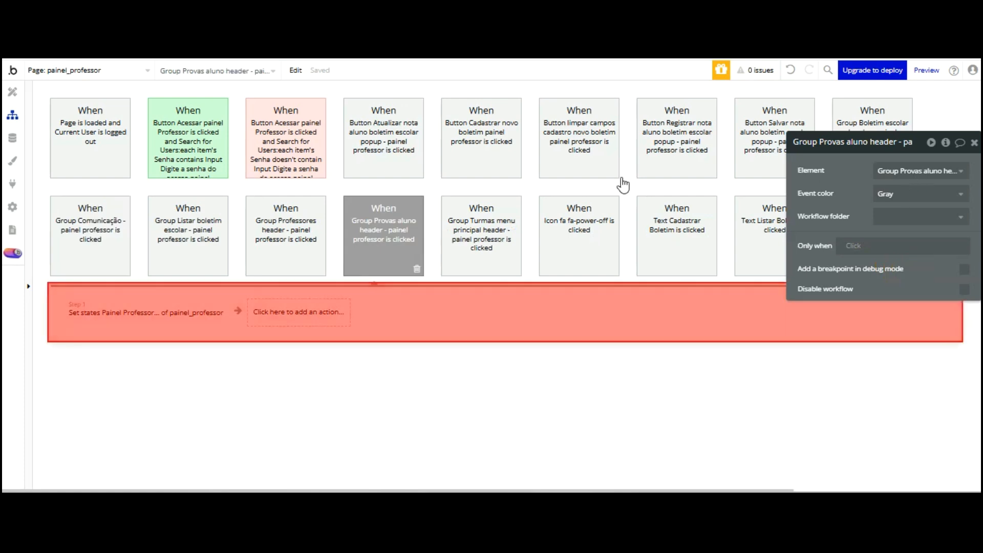
{"action": "left_click", "coordinate": [146, 312]}
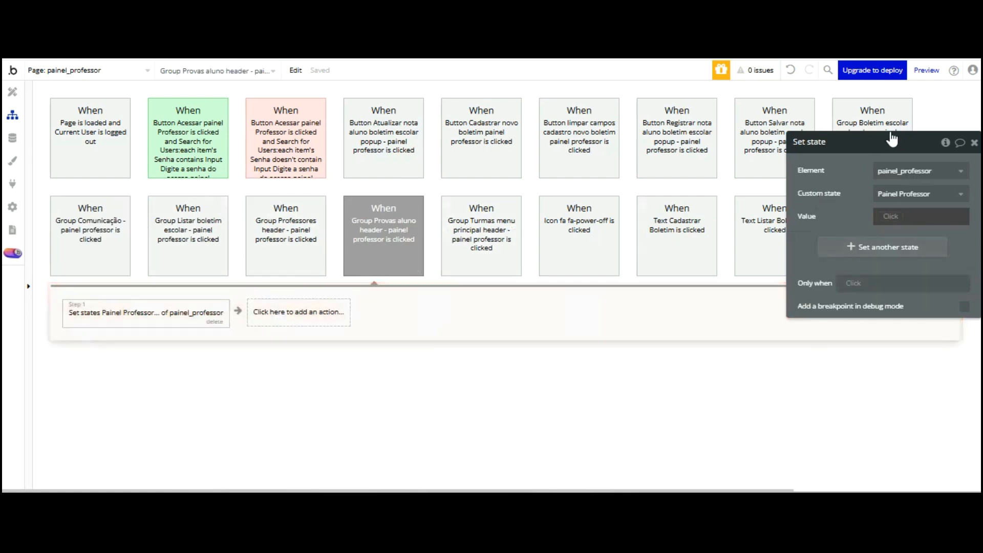
{"action": "type", "text": "Provas Aluno"}
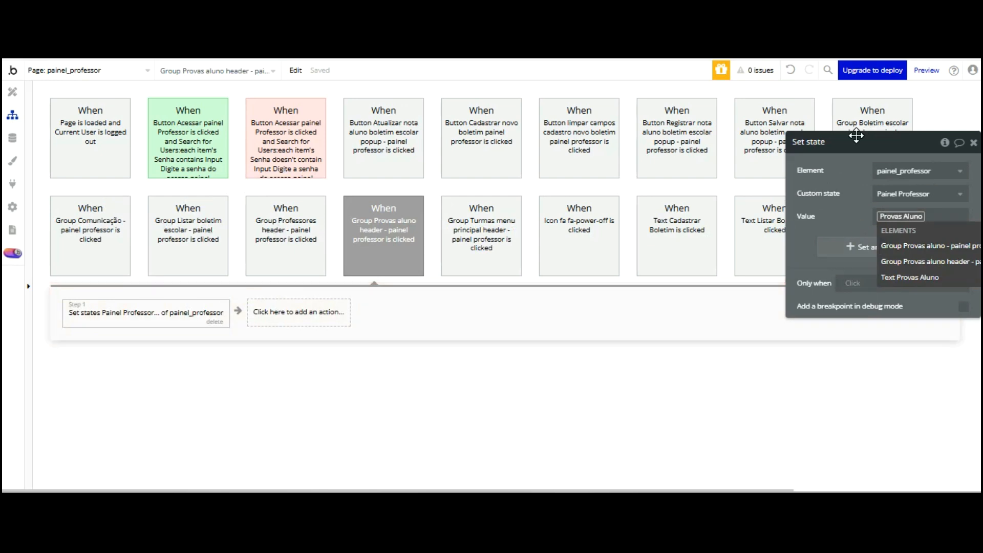
{"action": "left_click", "coordinate": [856, 219]}
{"action": "key", "text": "ctrl+Tab"}
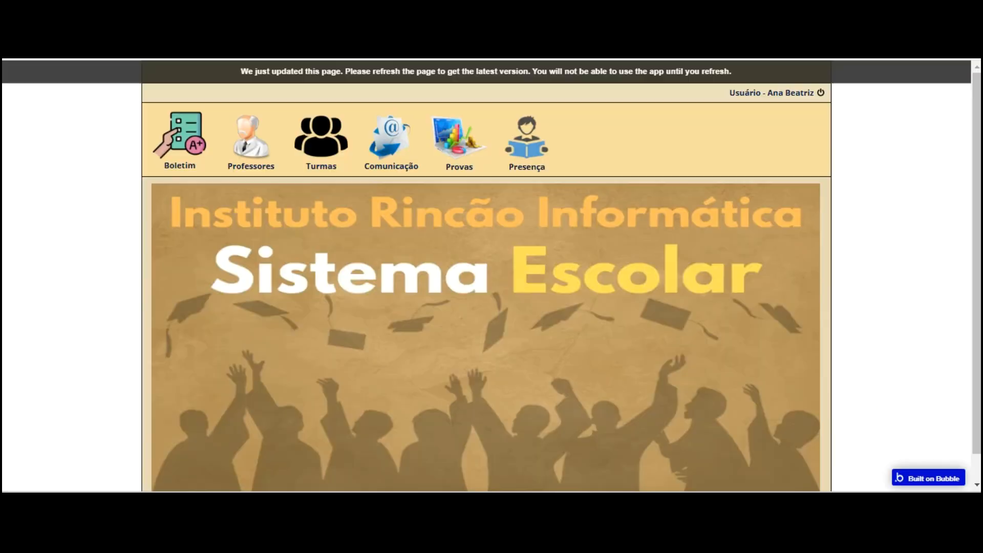
Refresh the app preview and test the Provas and Comunicação menu items
{"action": "left_click", "coordinate": [332, 87]}
{"action": "key", "text": "F5"}
{"action": "left_click", "coordinate": [469, 120]}
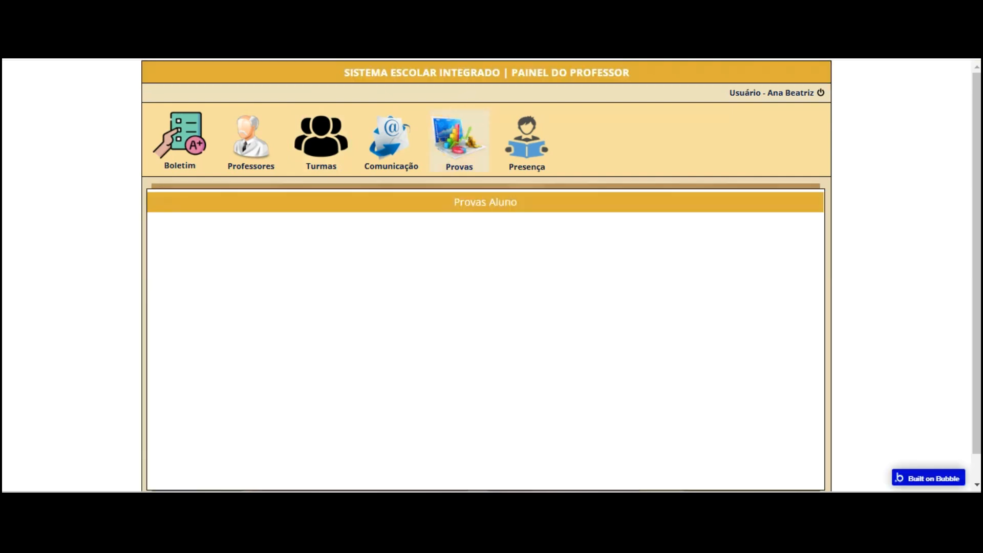
{"action": "left_click", "coordinate": [385, 135]}
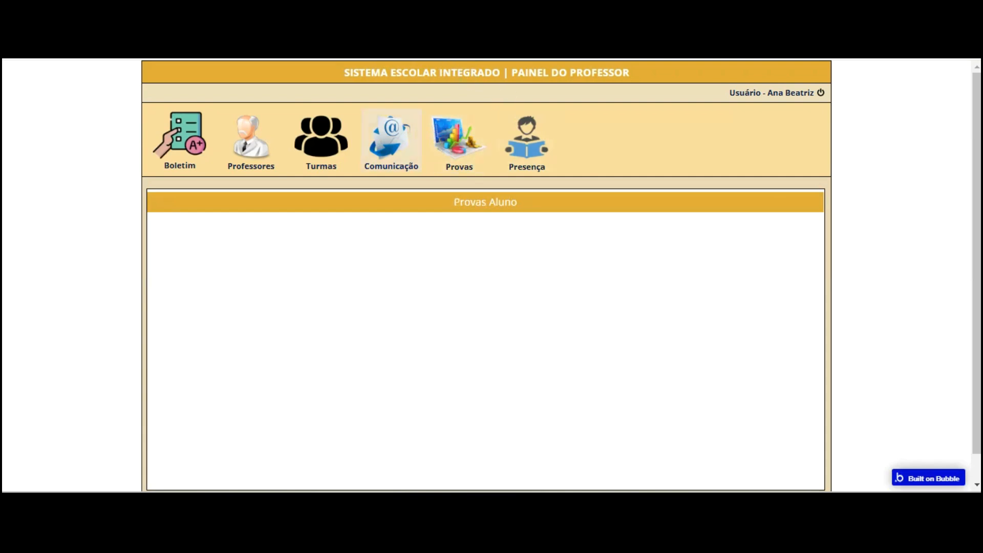
{"action": "left_click", "coordinate": [408, 130]}
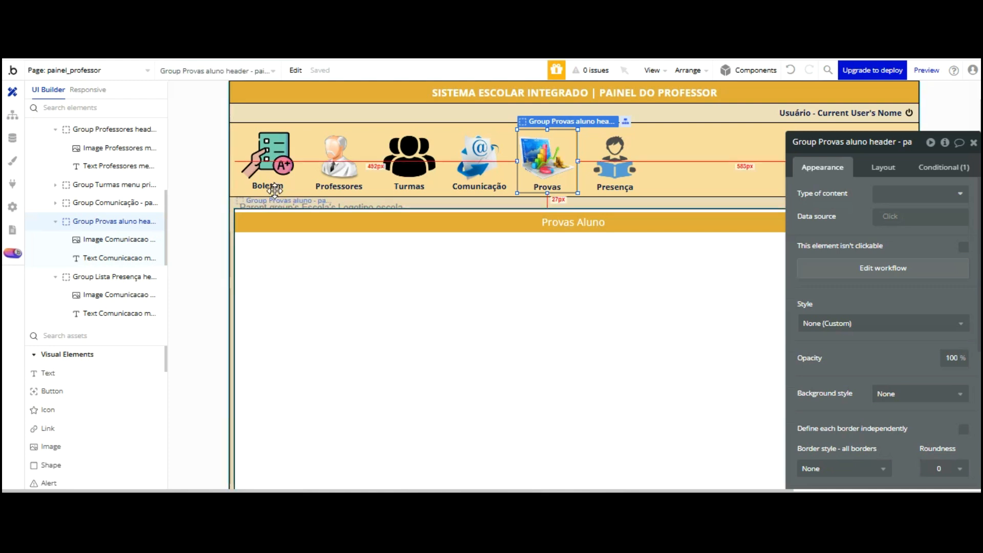
Duplicate the Provas Aluno content group by copying and pasting it
{"action": "left_click", "coordinate": [275, 192]}
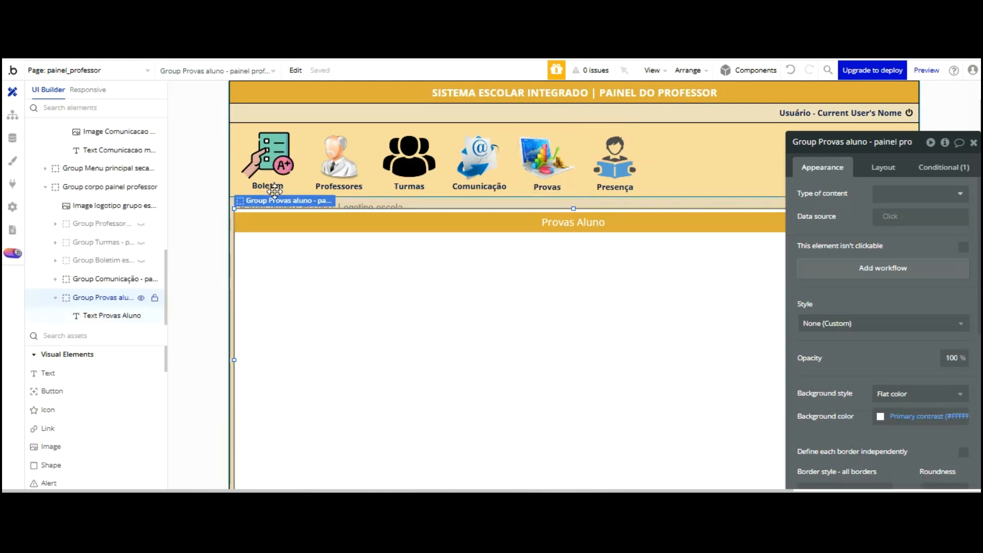
{"action": "right_click", "coordinate": [97, 218]}
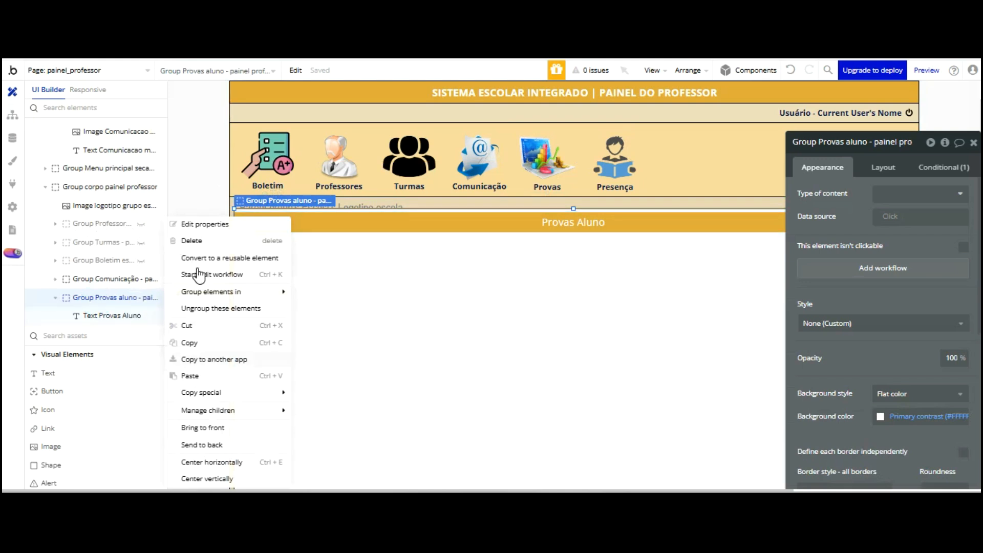
{"action": "key", "text": "Escape"}
{"action": "right_click", "coordinate": [110, 225]}
{"action": "left_click", "coordinate": [194, 375]}
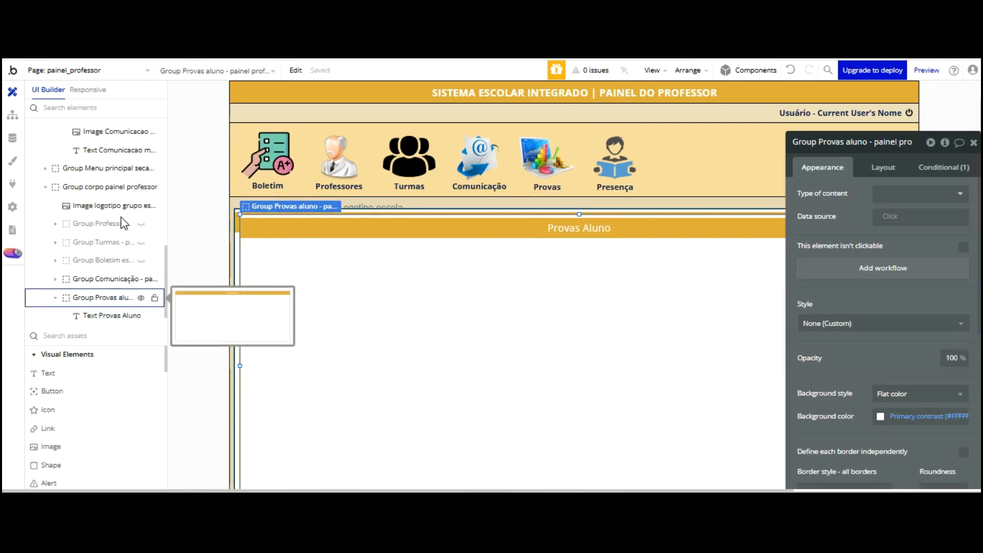
{"action": "left_click", "coordinate": [123, 297]}
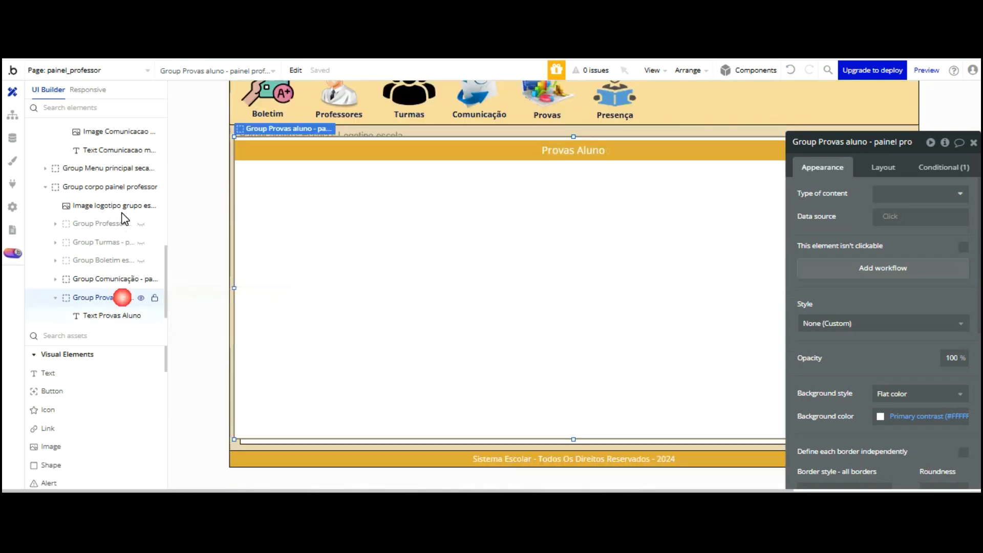
{"action": "left_click", "coordinate": [871, 142]}
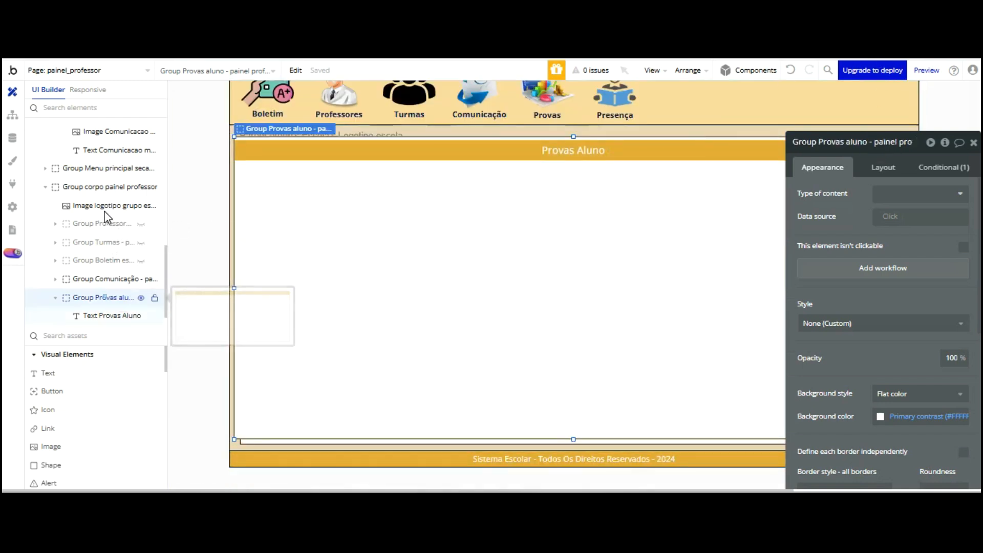
{"action": "right_click", "coordinate": [102, 297]}
{"action": "left_click", "coordinate": [790, 69]}
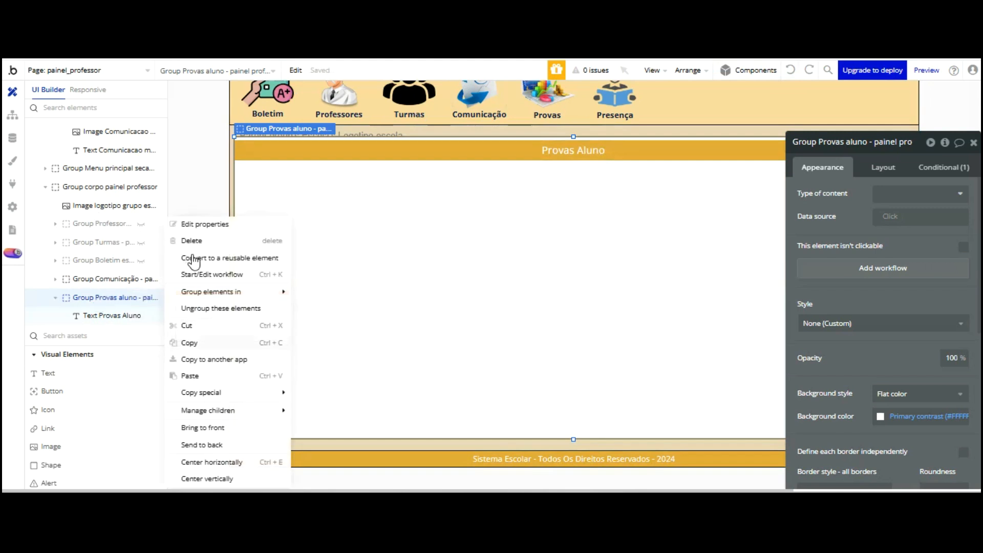
{"action": "right_click", "coordinate": [85, 296]}
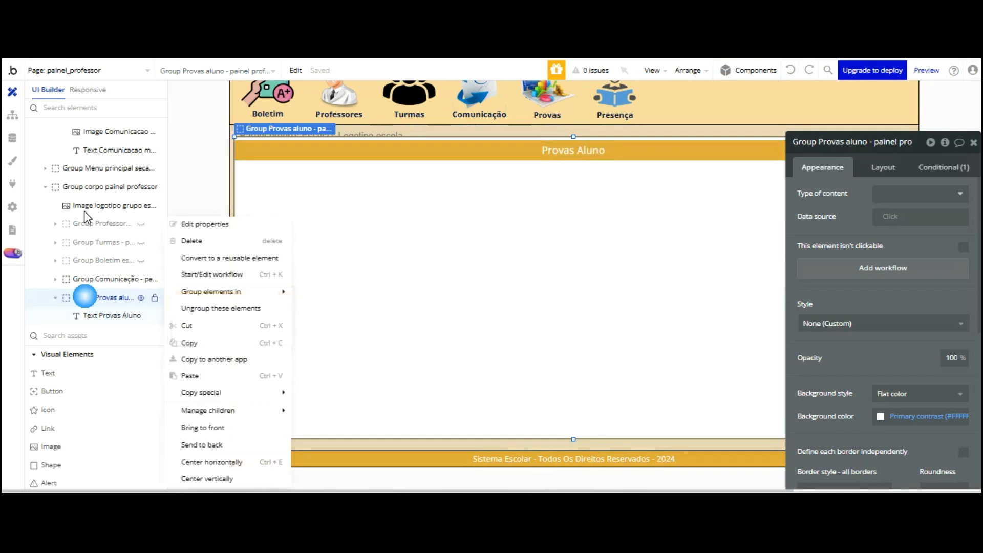
{"action": "left_click", "coordinate": [199, 292]}
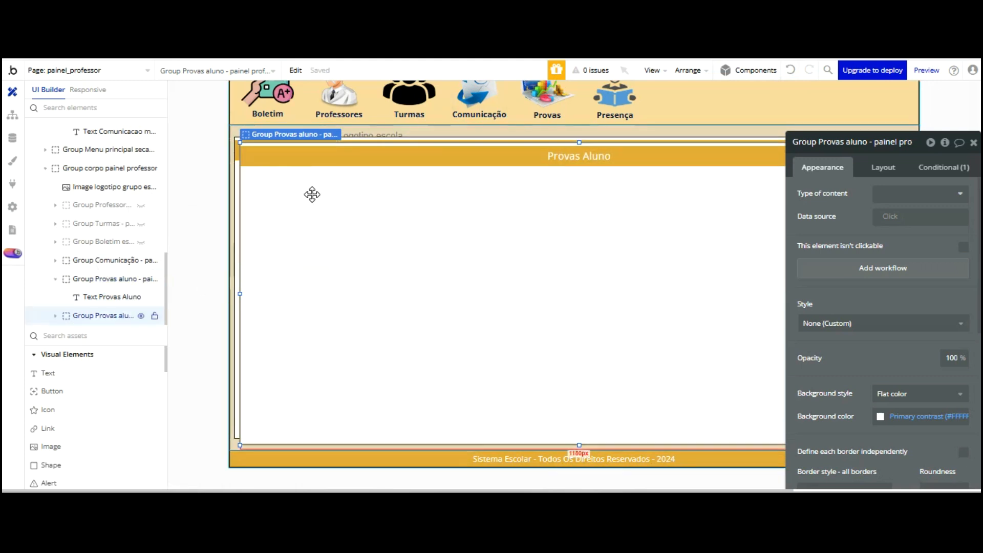
Rename the copy to 'Group Lista presença aluno - painel professor'
{"action": "left_click", "coordinate": [875, 142]}
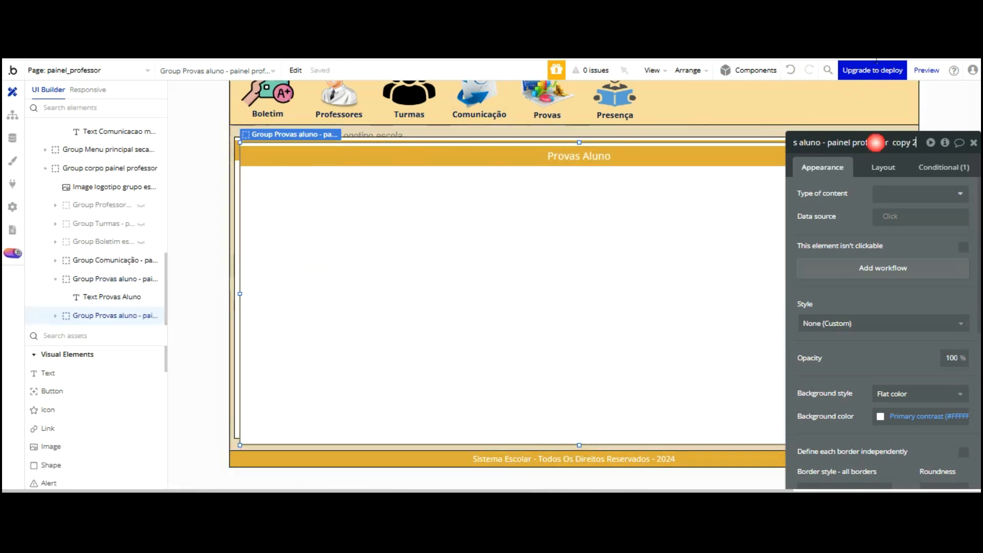
{"action": "key", "text": "BackSpace"}
{"action": "key", "text": "BackSpace"}
{"action": "key", "text": "BackSpace"}
{"action": "key", "text": "BackSpace"}
{"action": "key", "text": "BackSpace"}
{"action": "key", "text": "BackSpace"}
{"action": "key", "text": "BackSpace"}
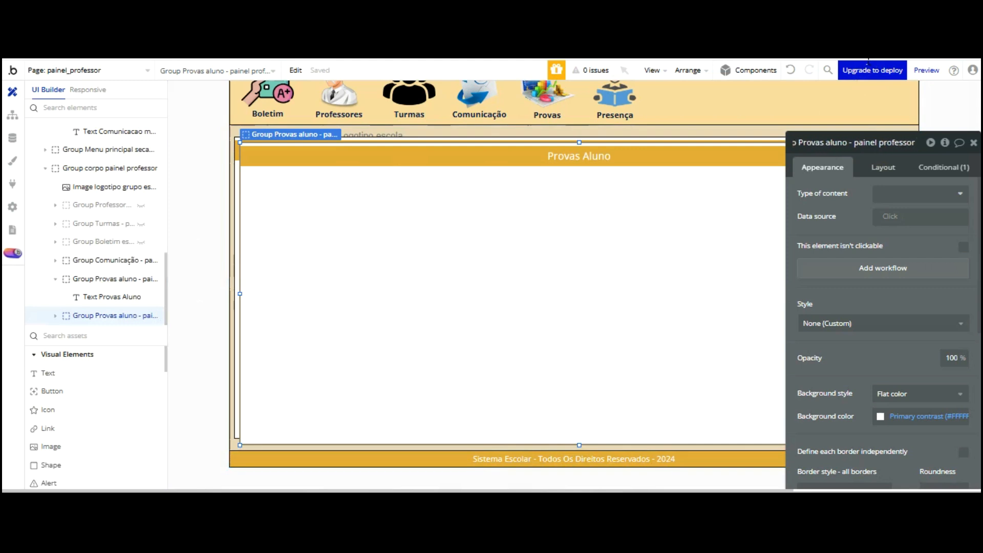
{"action": "key", "text": "BackSpace"}
{"action": "key", "text": "Home"}
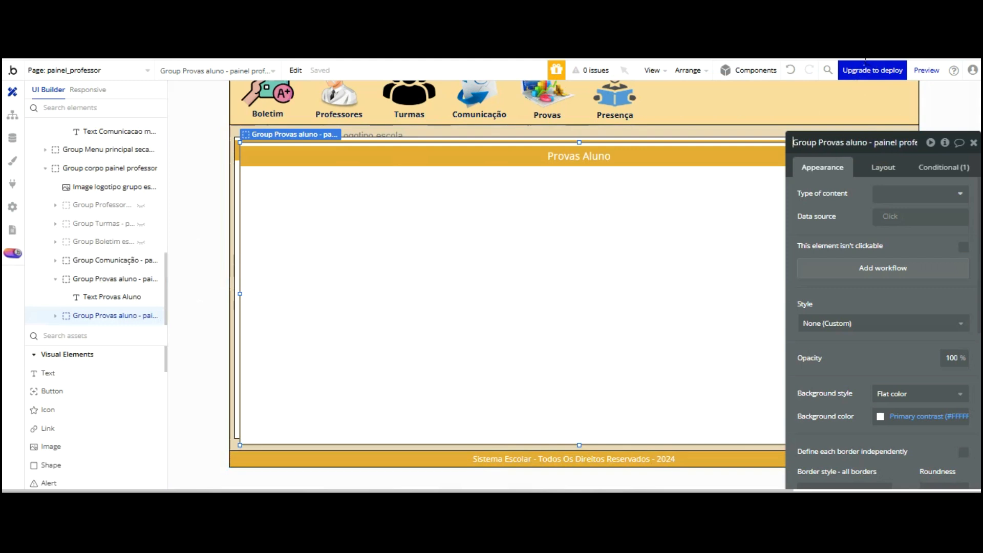
{"action": "key", "text": "BackSpace"}
{"action": "key", "text": "BackSpace"}
{"action": "key", "text": "BackSpace"}
{"action": "key", "text": "BackSpace"}
{"action": "key", "text": "BackSpace"}
{"action": "key", "text": "BackSpace"}
{"action": "key", "text": "BackSpace"}
{"action": "key", "text": "BackSpace"}
{"action": "key", "text": "BackSpace"}
{"action": "key", "text": "BackSpace"}
{"action": "key", "text": "BackSpace"}
{"action": "key", "text": "BackSpace"}
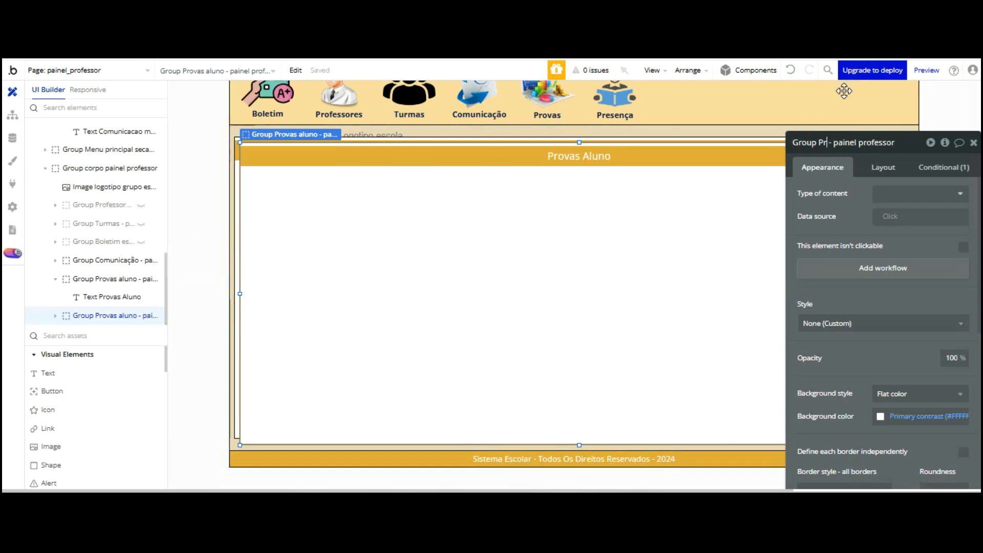
{"action": "type", "text": "C"}
{"action": "key", "text": "BackSpace"}
{"action": "type", "text": "Lista"}
{"action": "type", "text": " presenç"}
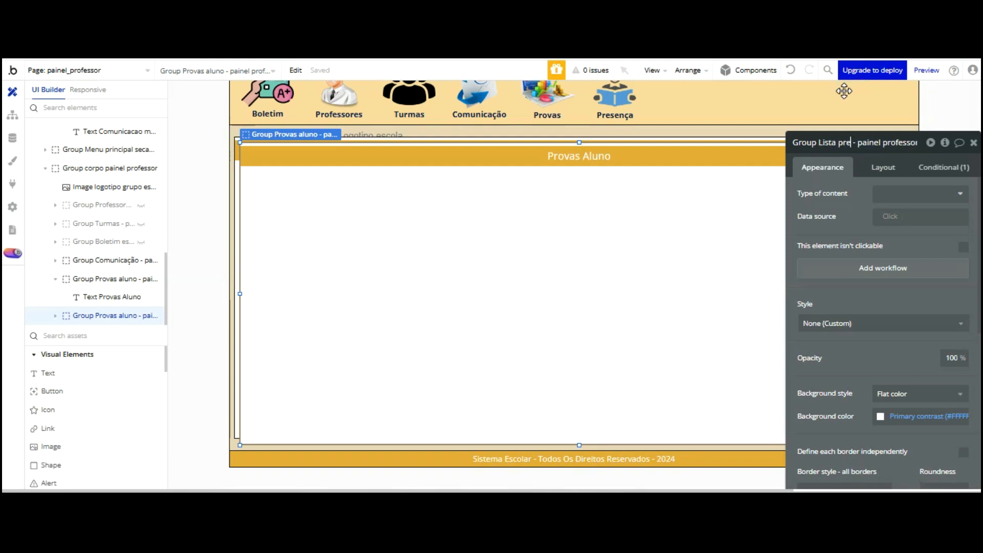
{"action": "type", "text": "a aluno"}
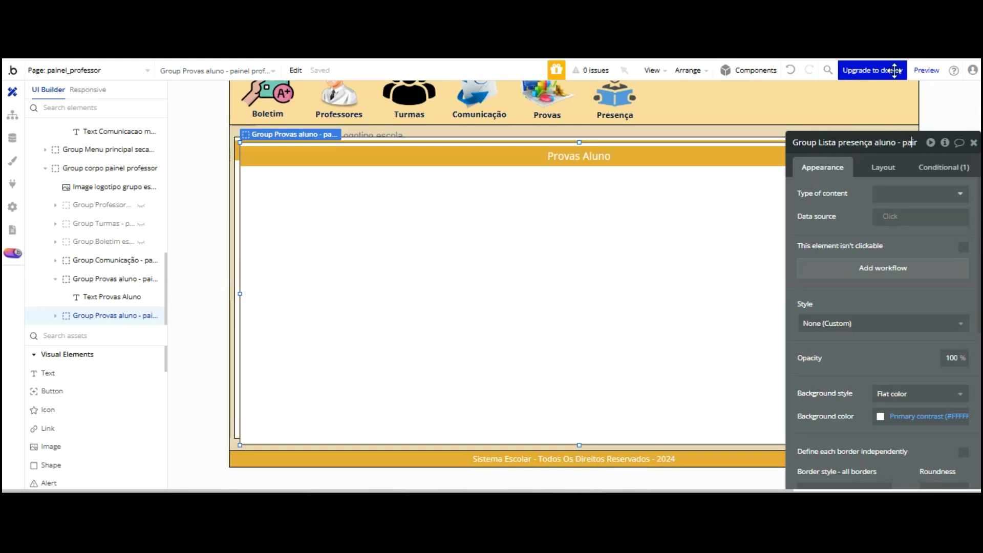
{"action": "key", "text": "Return"}
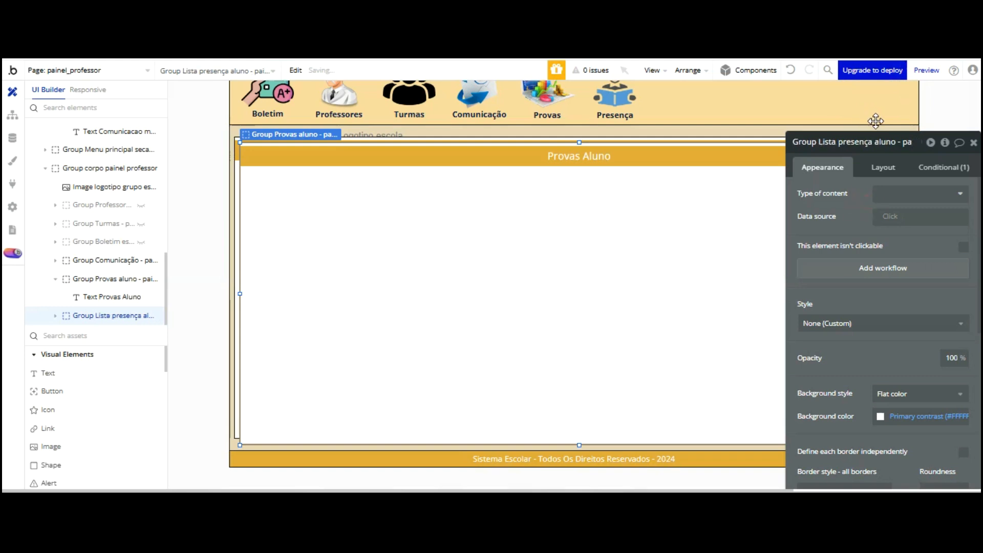
{"action": "left_click", "coordinate": [944, 167]}
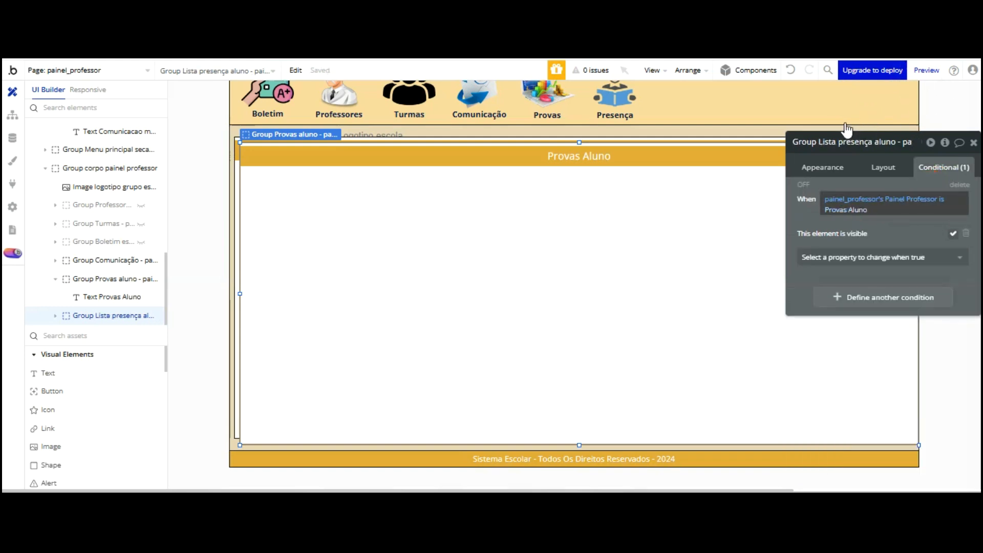
Change the copy's visibility condition to Painel Professor is Lista Presença Aluno
{"action": "left_click", "coordinate": [848, 209]}
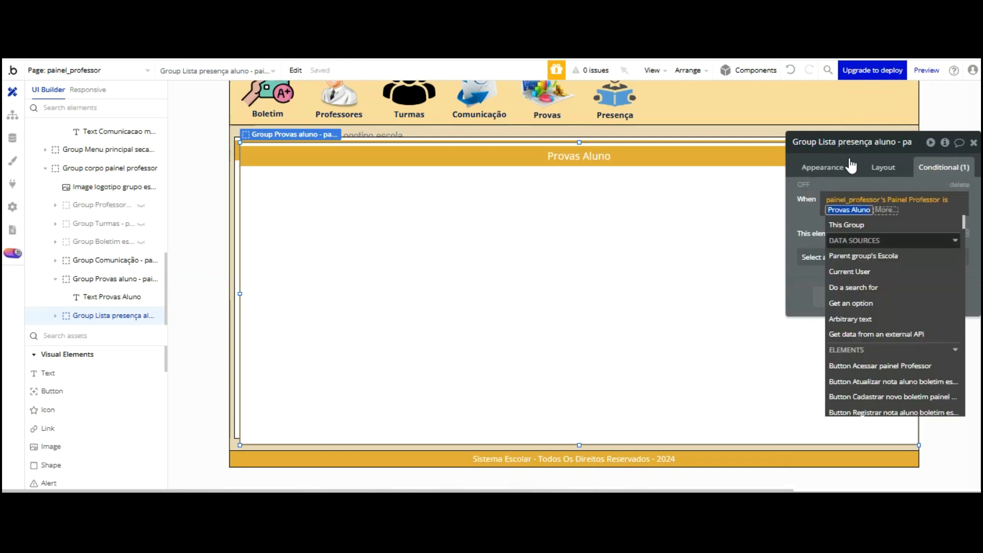
{"action": "type", "text": "Lista"}
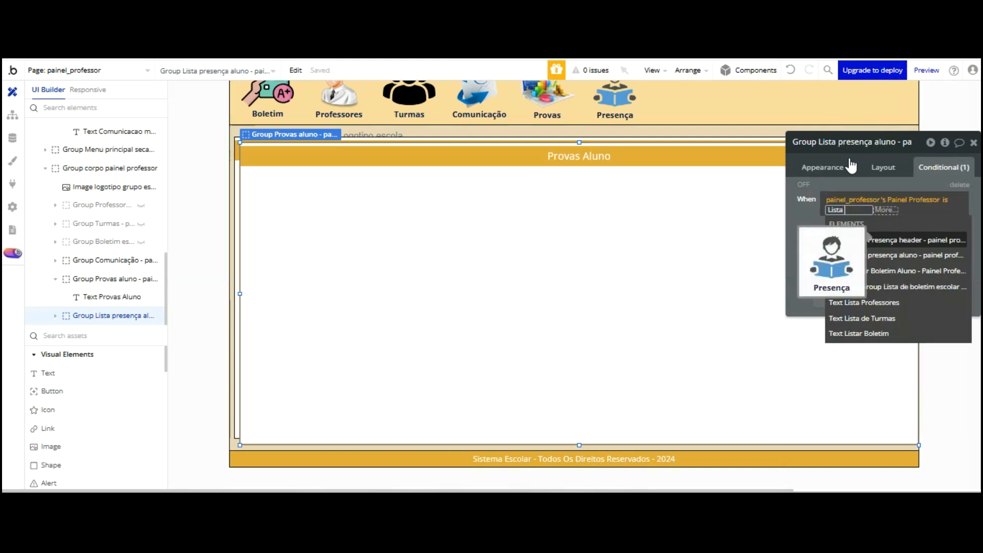
{"action": "type", "text": " Presen"}
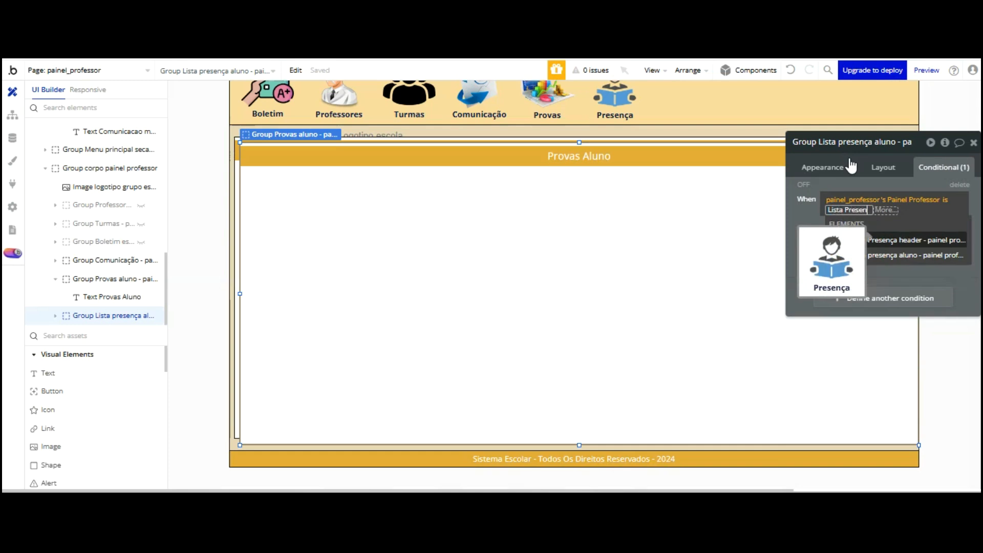
{"action": "type", "text": "ça Aluno"}
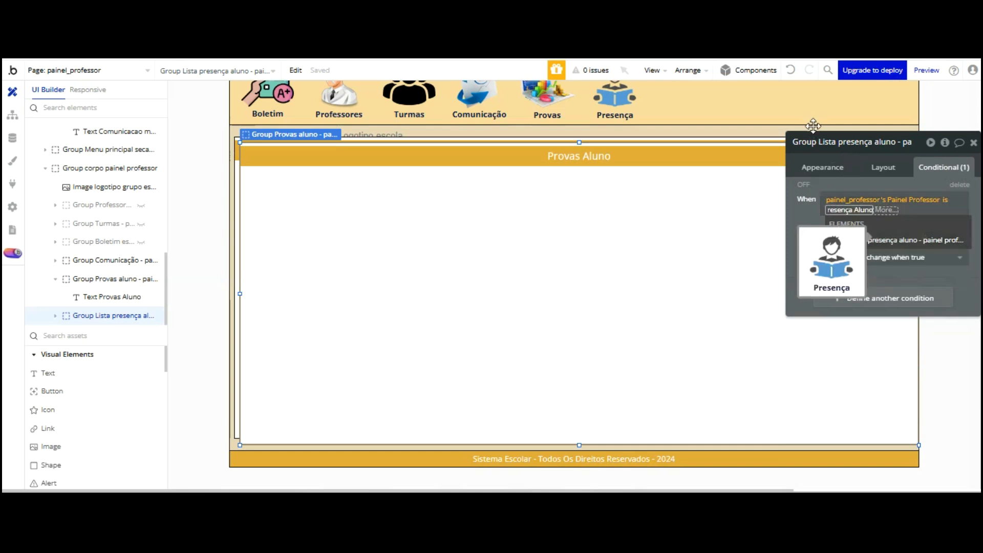
{"action": "key", "text": "Return"}
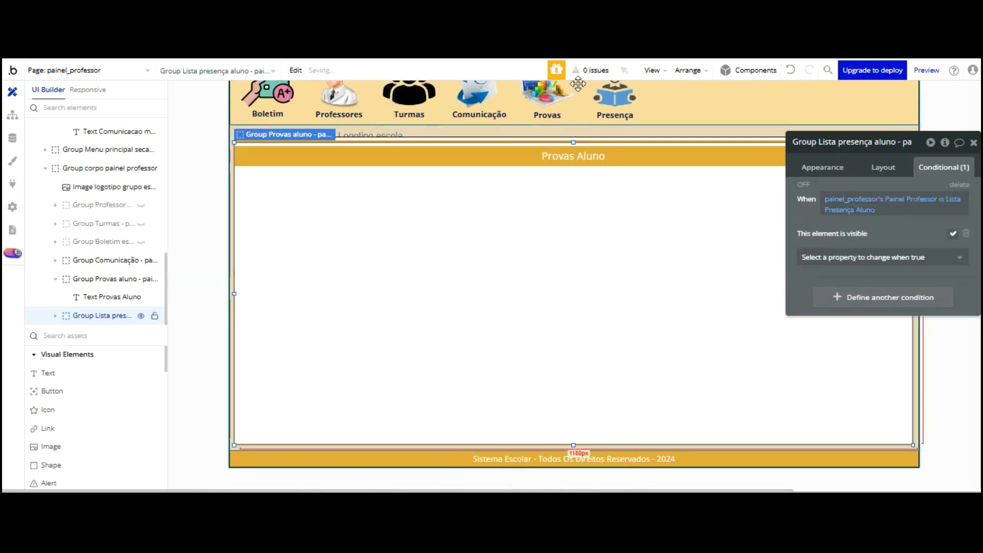
{"action": "left_click", "coordinate": [613, 160]}
{"action": "left_click", "coordinate": [842, 166]}
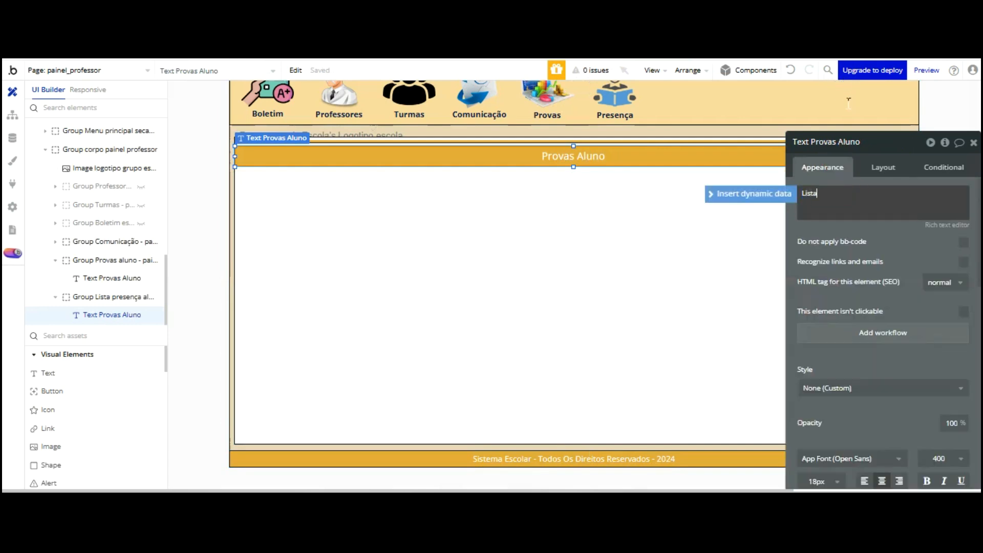
Change the heading to 'Lista de Presença Aluno' and nudge the group slightly upward
{"action": "type", "text": "Lista de "}
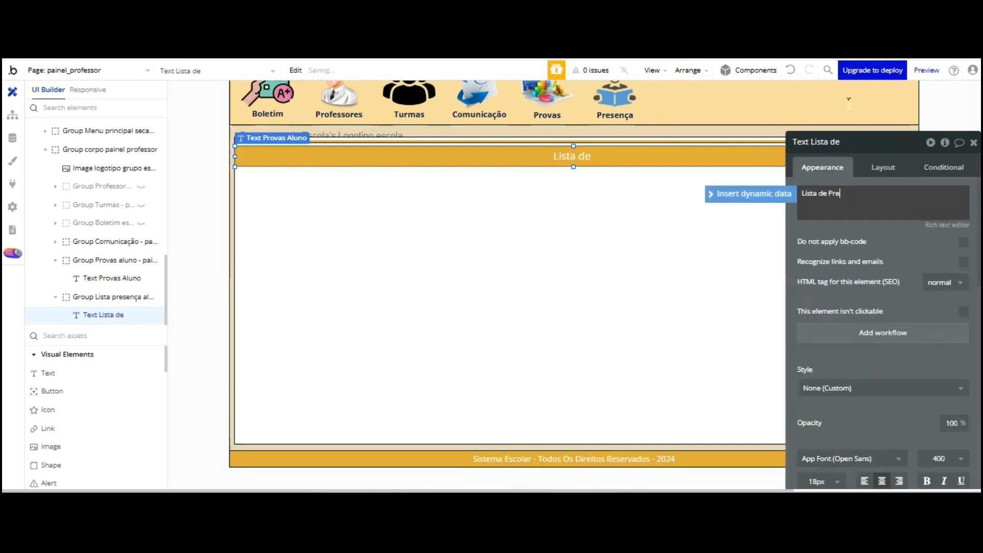
{"action": "type", "text": "Presença Aluno"}
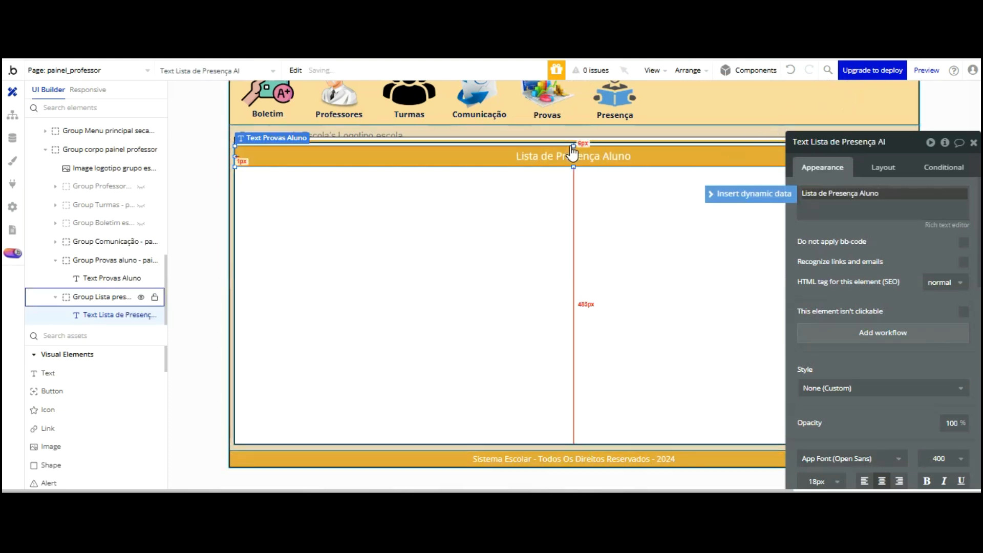
{"action": "left_click", "coordinate": [570, 144]}
{"action": "key", "text": "shift+Up"}
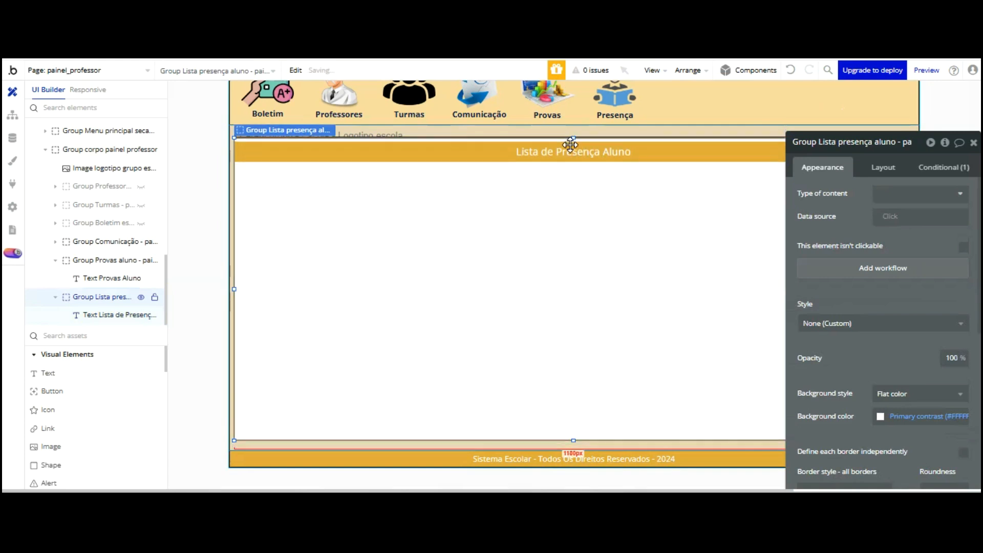
{"action": "key", "text": "Up"}
{"action": "key", "text": "Up"}
{"action": "key", "text": "Up"}
{"action": "key", "text": "Up"}
{"action": "key", "text": "Up"}
{"action": "key", "text": "Up"}
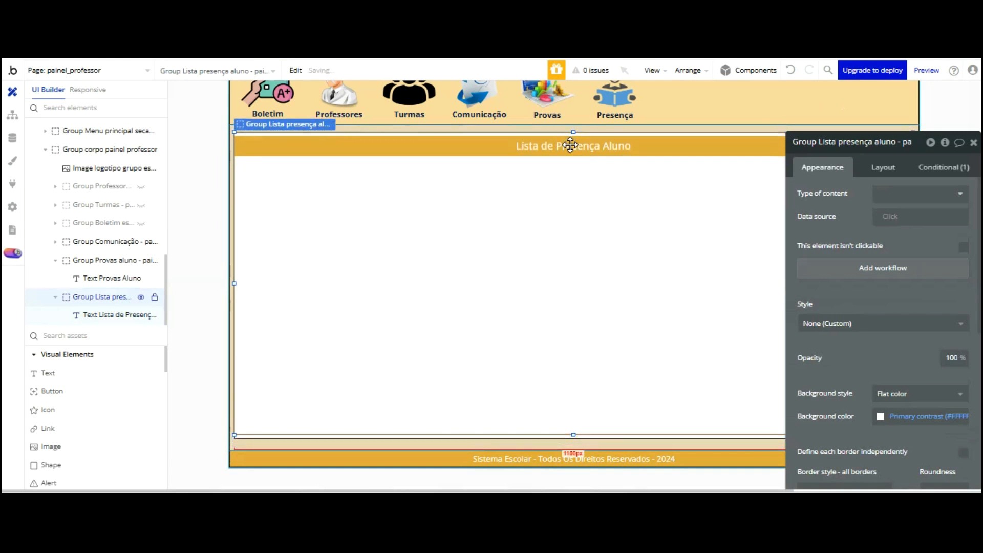
{"action": "key", "text": "Down"}
{"action": "key", "text": "Down"}
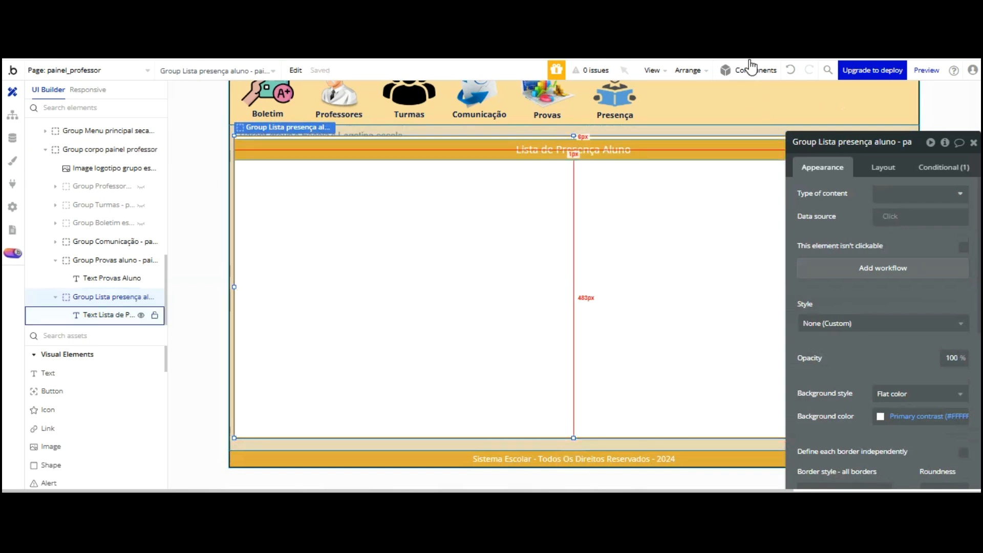
{"action": "left_click", "coordinate": [943, 167]}
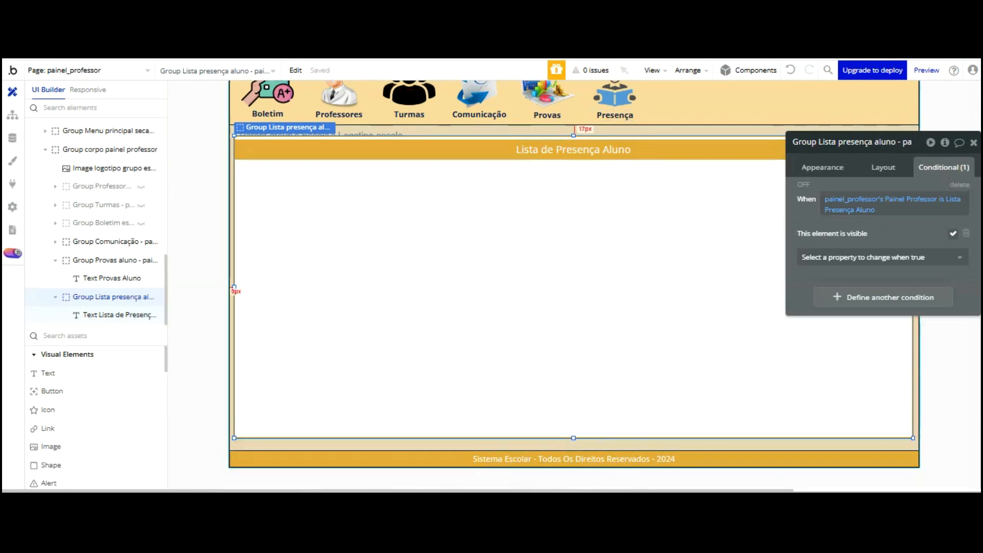
Create a click workflow for the Presença header group
{"action": "left_click", "coordinate": [615, 100]}
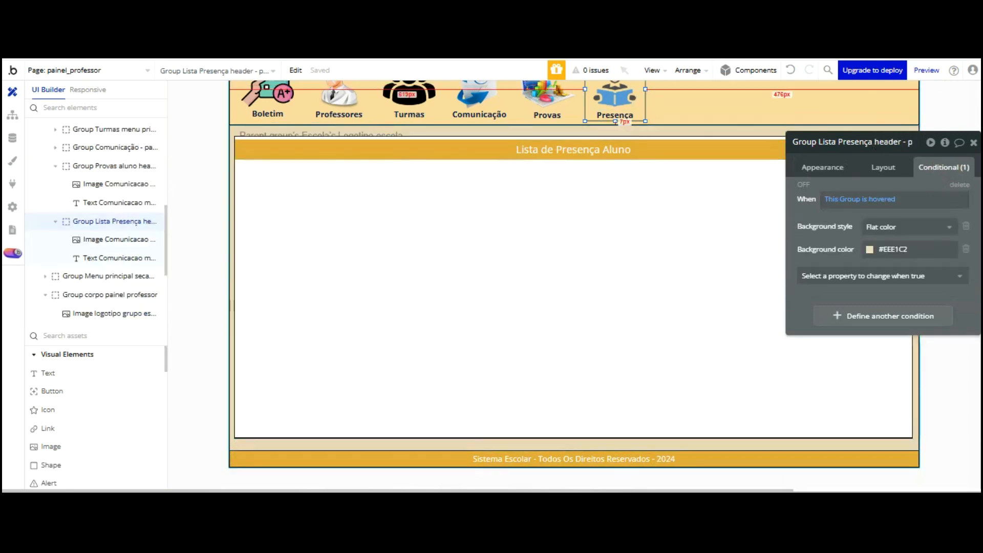
{"action": "left_click", "coordinate": [836, 166]}
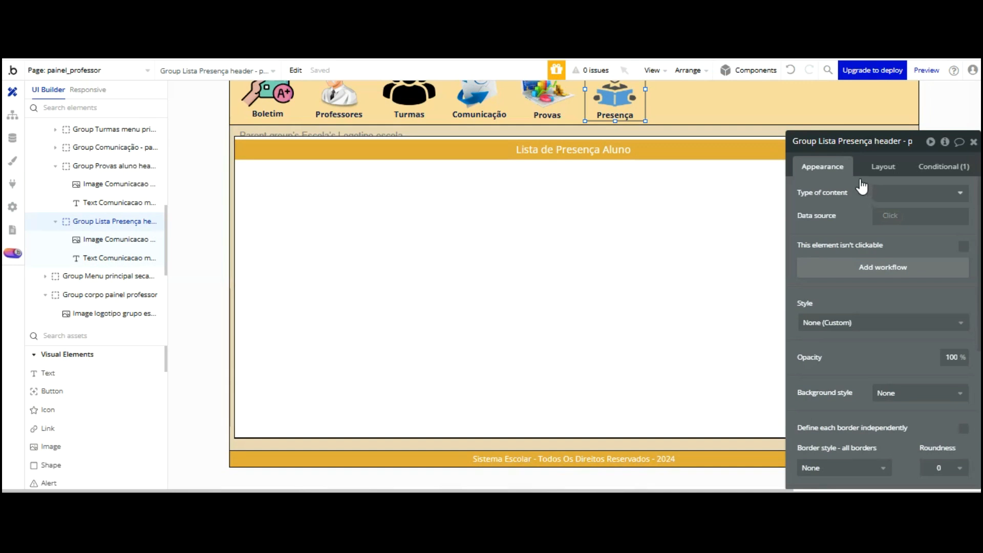
{"action": "left_click", "coordinate": [882, 267]}
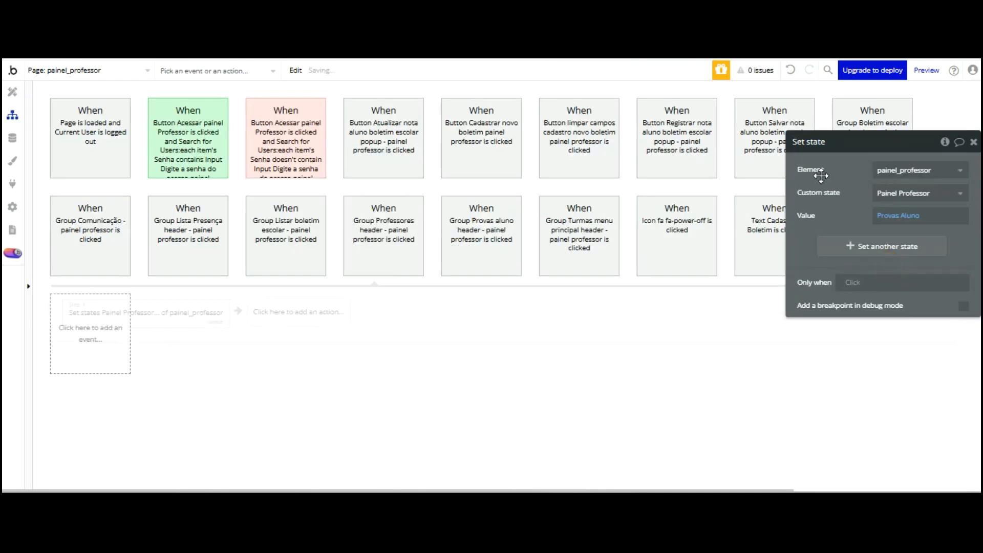
Add a Set state step giving painel_professor's Painel Professor the value Lista Presença Aluno
{"action": "left_click", "coordinate": [118, 314]}
{"action": "left_click", "coordinate": [114, 468]}
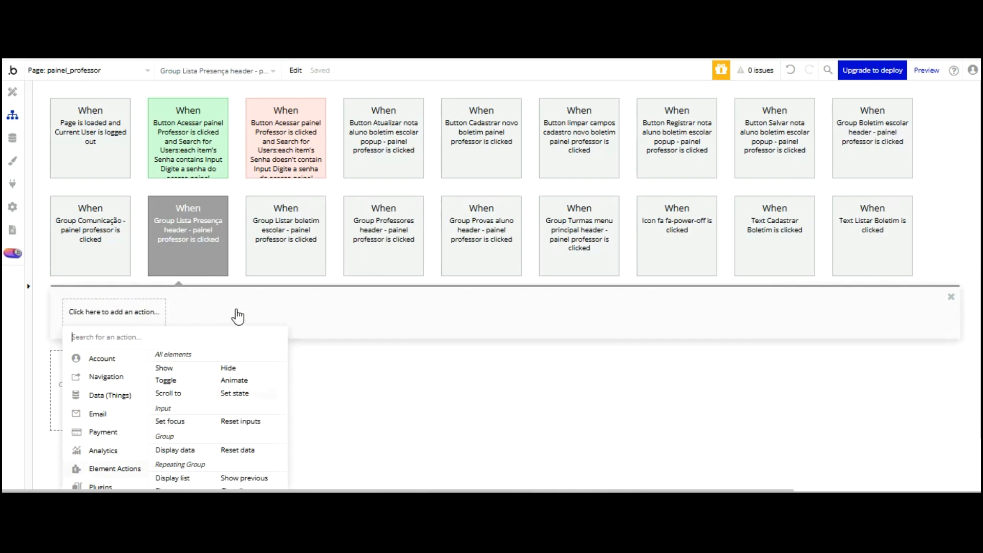
{"action": "left_click", "coordinate": [235, 392]}
{"action": "left_click", "coordinate": [932, 171]}
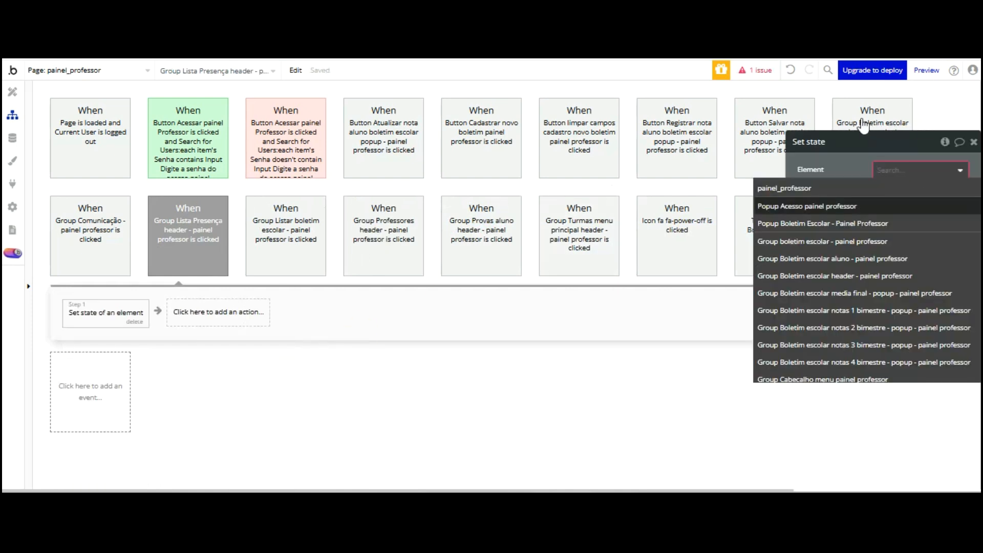
{"action": "key", "text": "Return"}
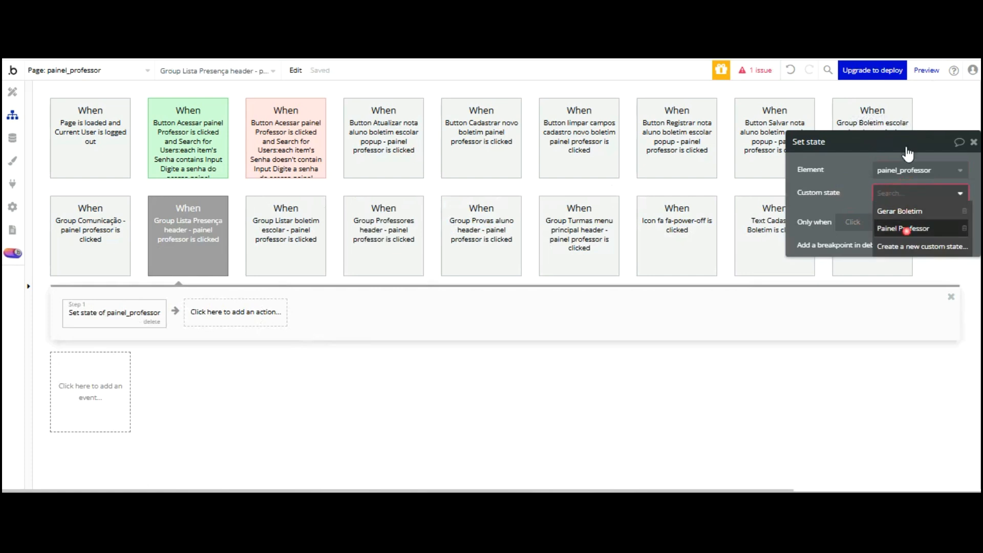
{"action": "left_click", "coordinate": [906, 230]}
{"action": "left_click", "coordinate": [889, 210]}
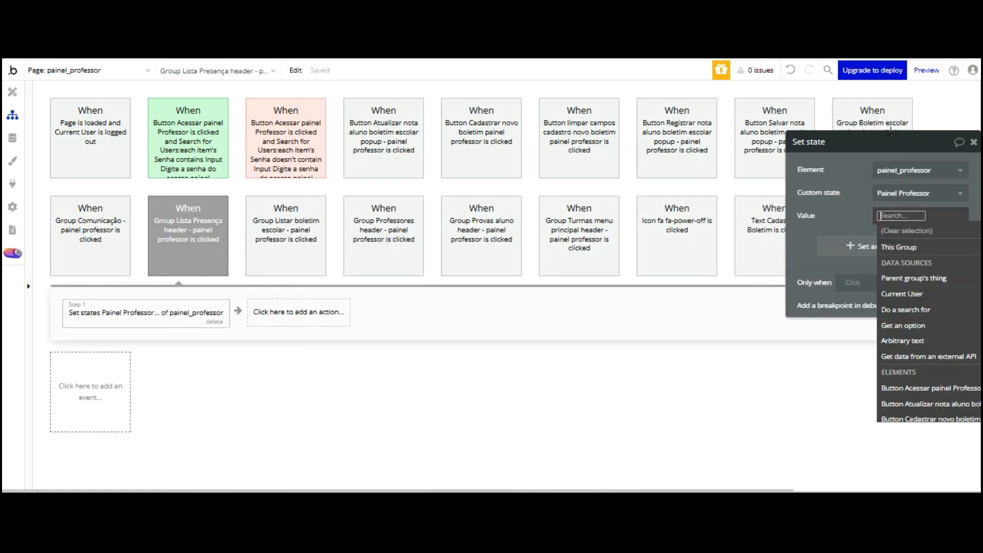
{"action": "type", "text": "Lis"}
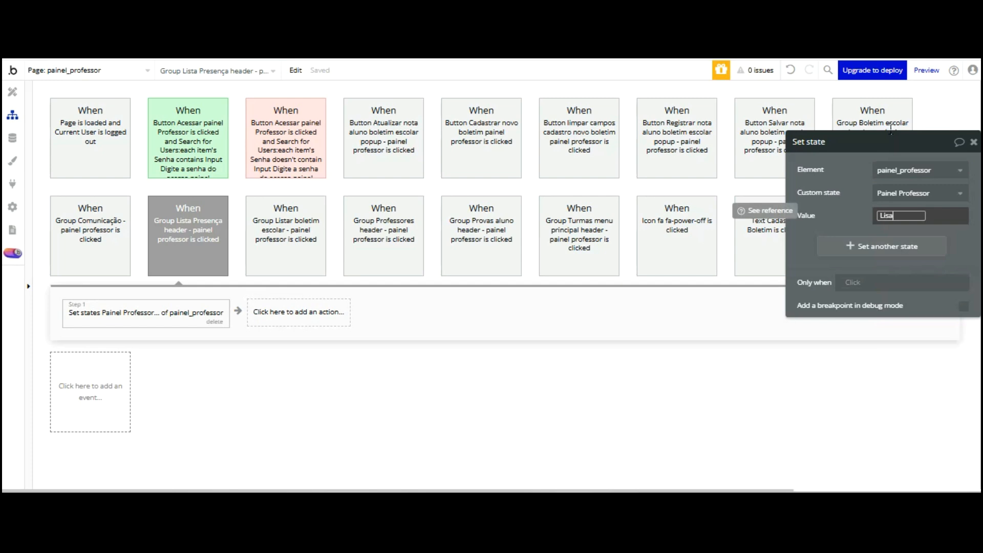
{"action": "type", "text": "ta P"}
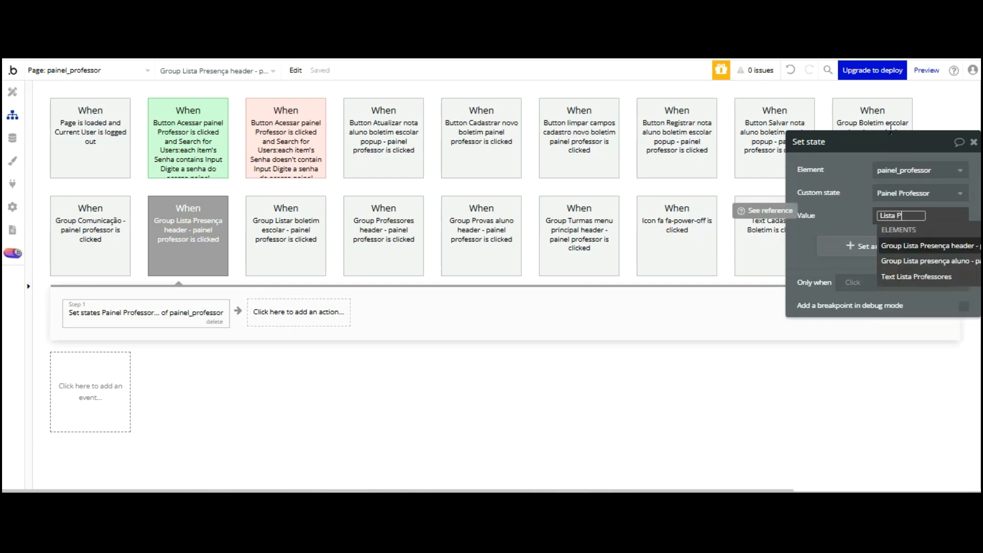
{"action": "type", "text": "resença"}
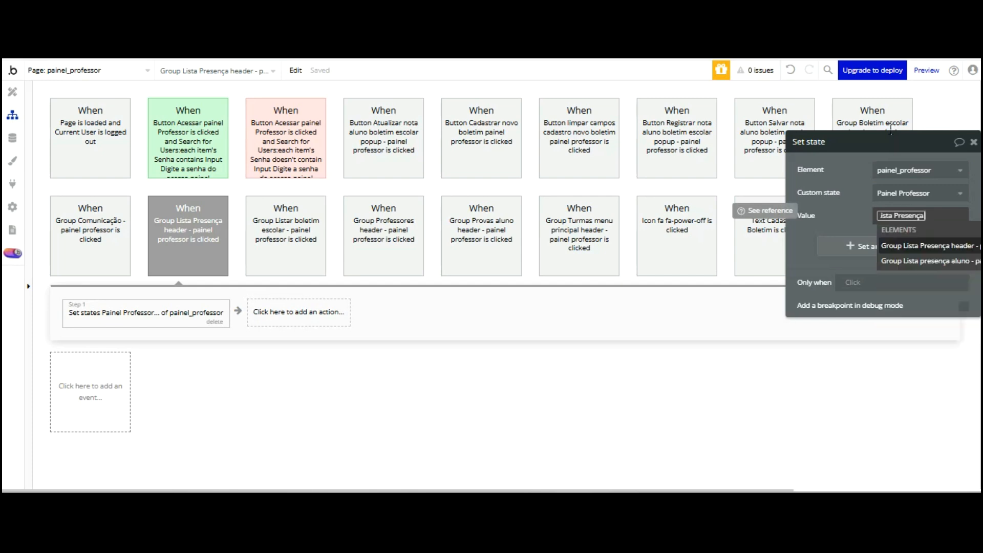
{"action": "type", "text": " A"}
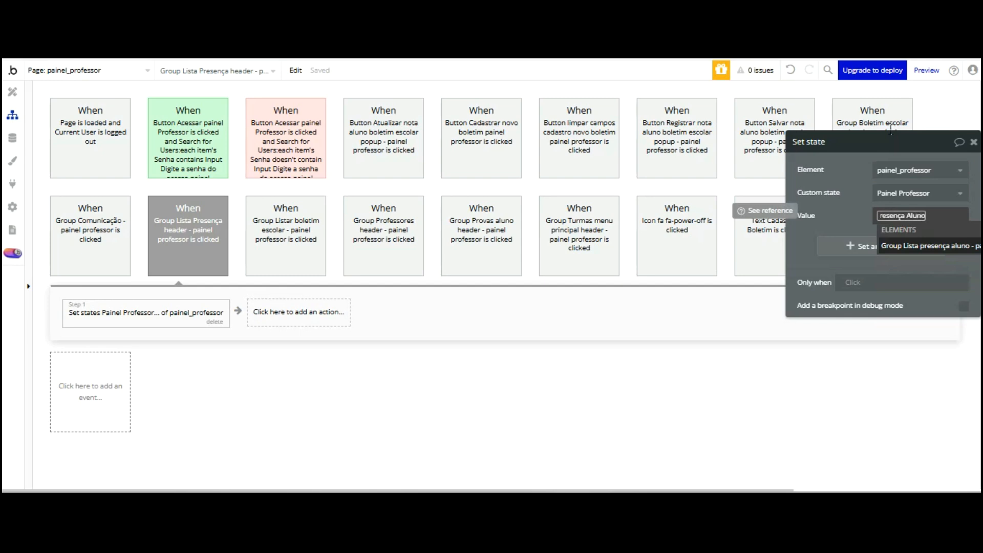
{"action": "type", "text": "luno"}
{"action": "key", "text": "BackSpace"}
{"action": "key", "text": "BackSpace"}
{"action": "key", "text": "BackSpace"}
{"action": "key", "text": "BackSpace"}
{"action": "key", "text": "BackSpace"}
{"action": "key", "text": "BackSpace"}
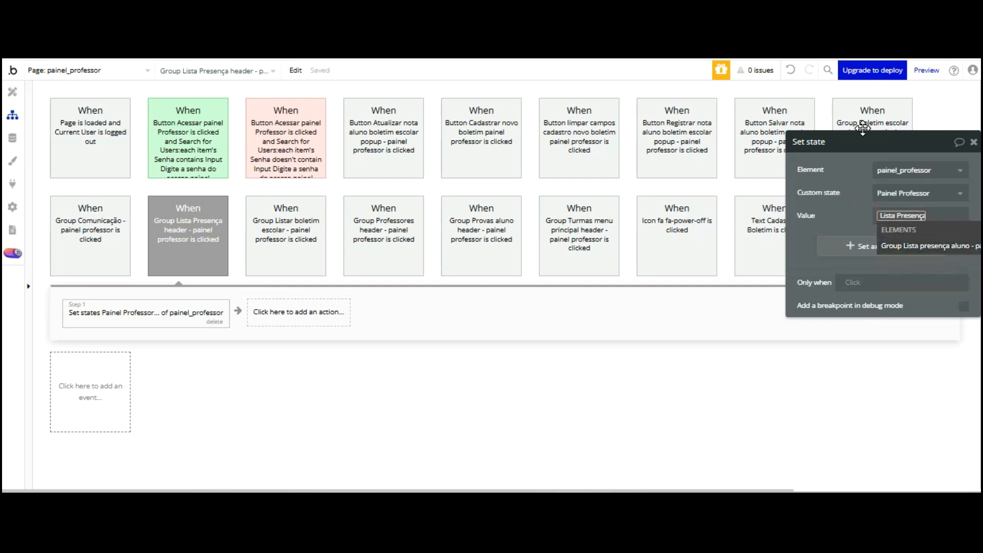
{"action": "key", "text": "Return"}
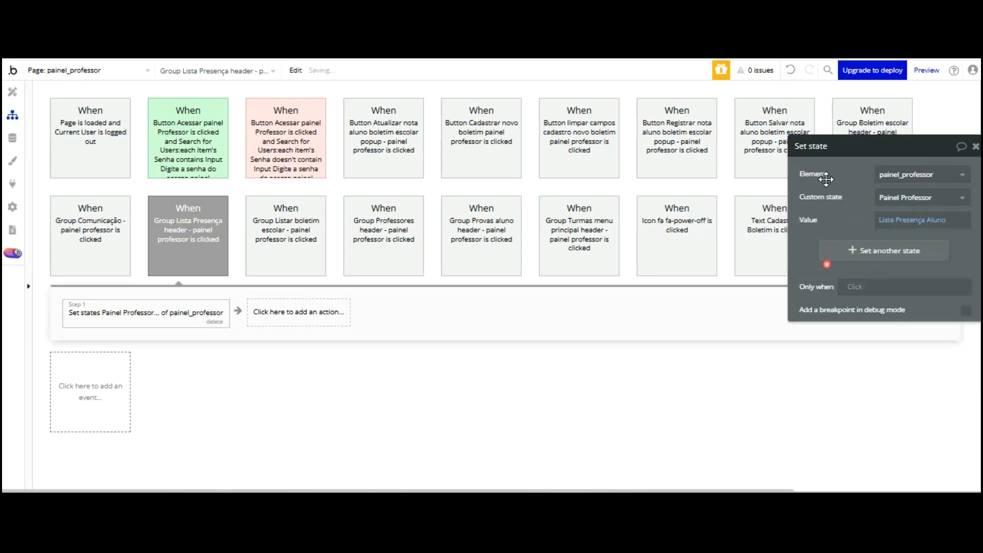
{"action": "key", "text": "ctrl+Tab"}
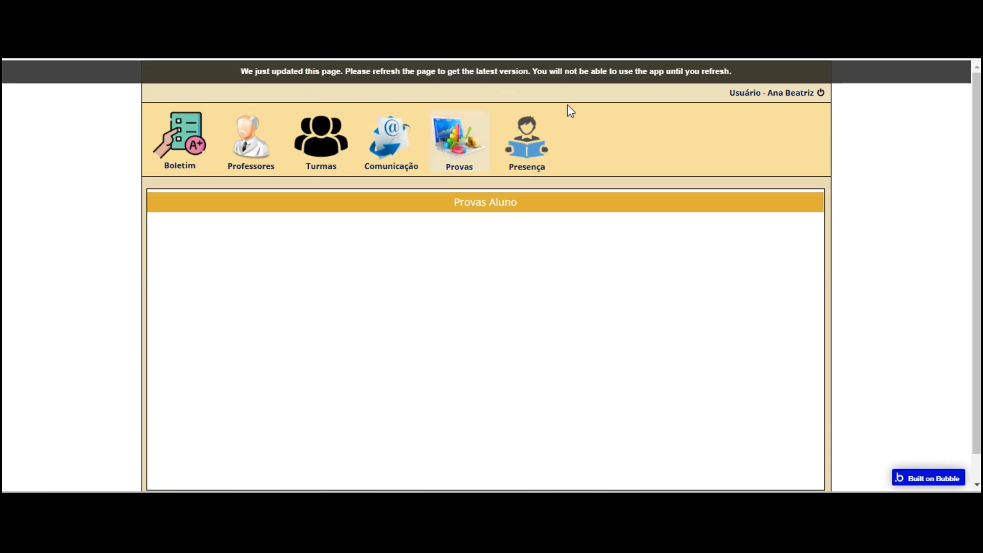
Refresh the preview and check the Presença and Provas panels
{"action": "key", "text": "F5"}
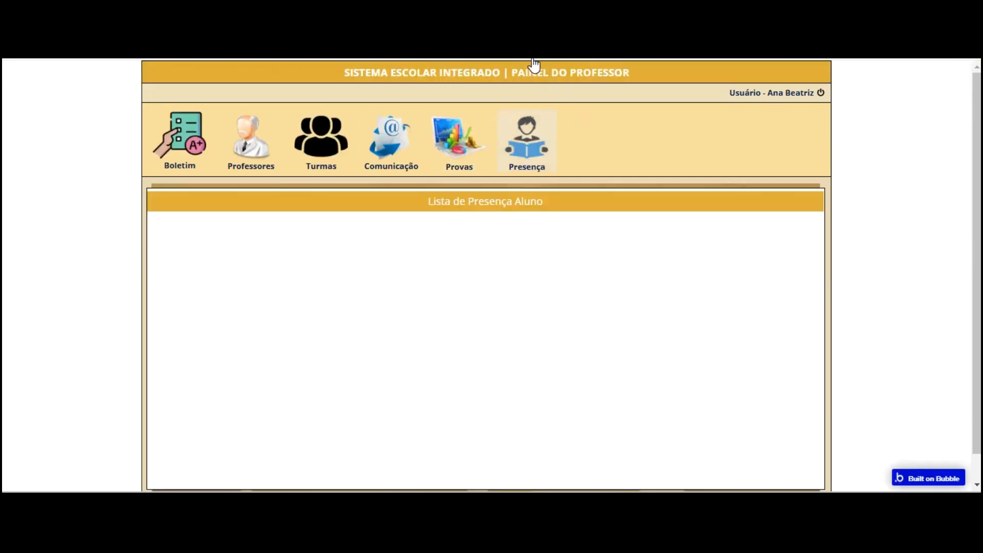
{"action": "left_click", "coordinate": [482, 128]}
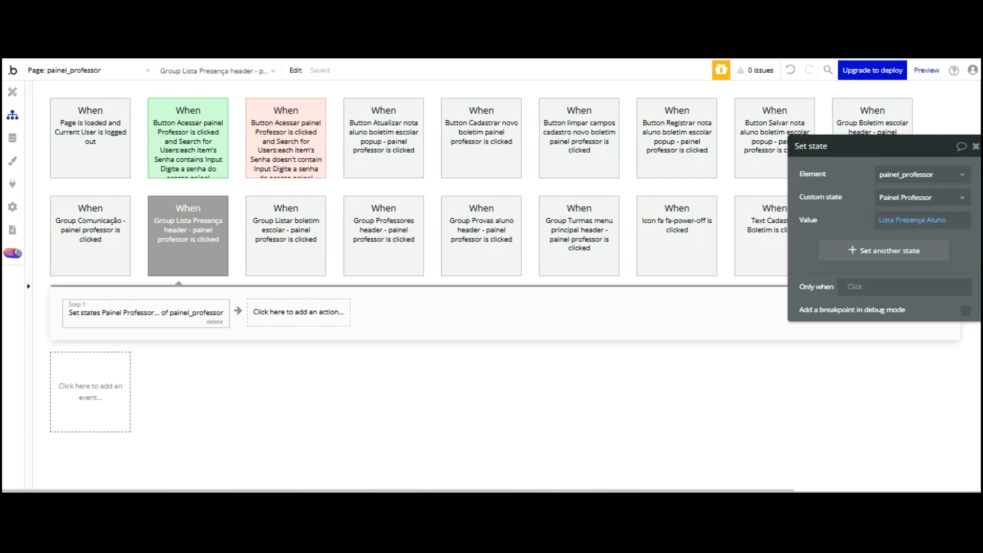
Copy the Hide Image logotipo grupo escola step from the Professores header workflow
{"action": "left_click", "coordinate": [268, 306]}
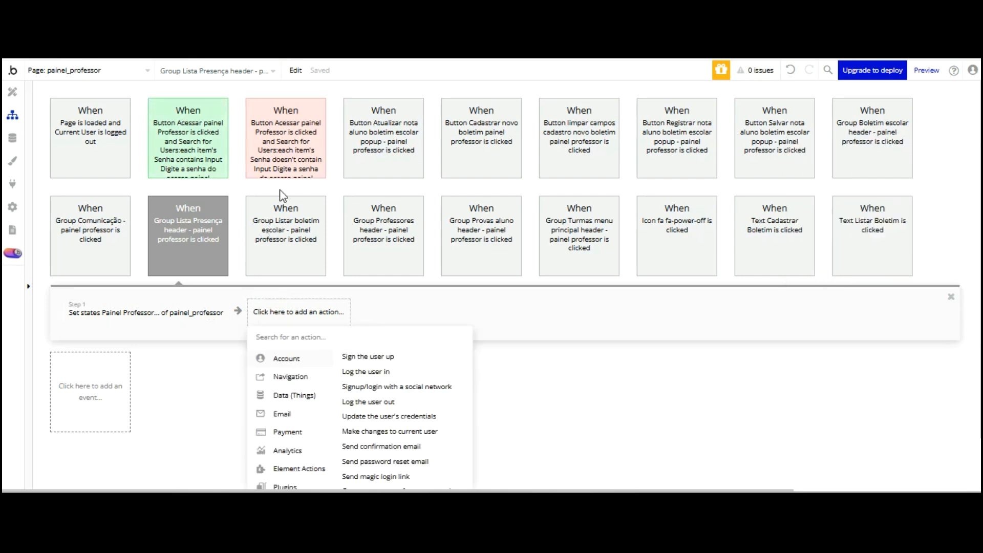
{"action": "left_click", "coordinate": [280, 243]}
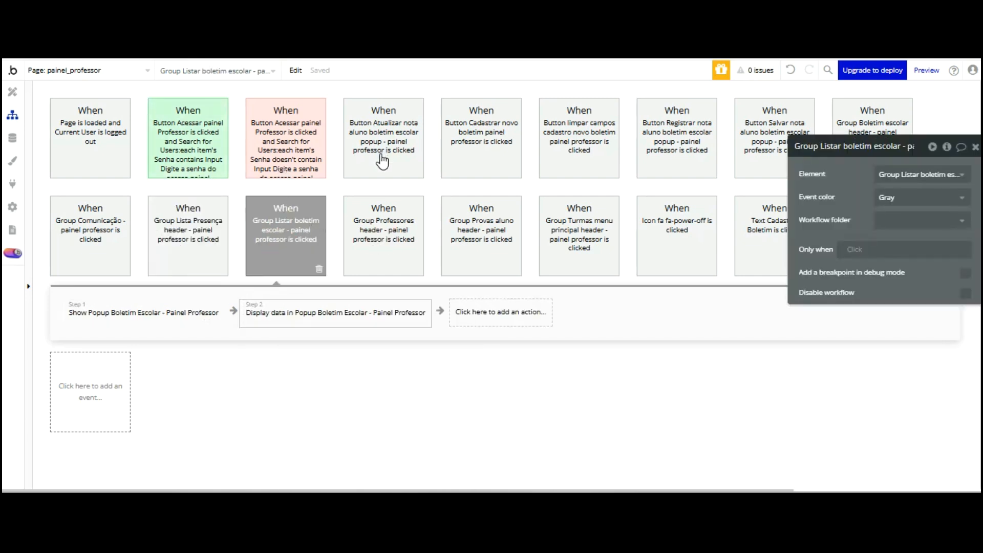
{"action": "left_click", "coordinate": [381, 233]}
{"action": "right_click", "coordinate": [299, 307]}
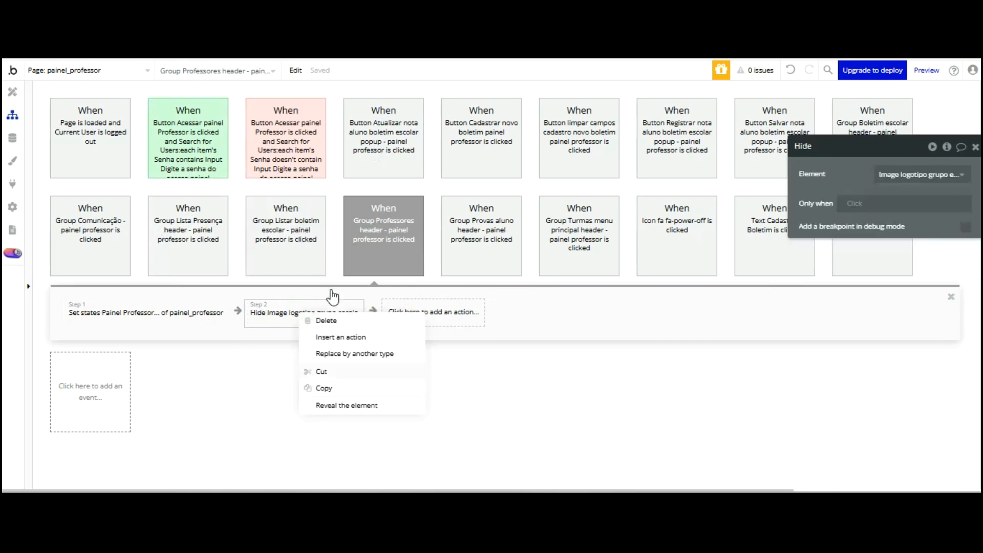
{"action": "left_click", "coordinate": [254, 326]}
Paste the hide-logo step as step 2 of the Lista Presença header workflow
{"action": "left_click", "coordinate": [216, 207]}
{"action": "left_click", "coordinate": [279, 312]}
{"action": "left_click", "coordinate": [302, 322]}
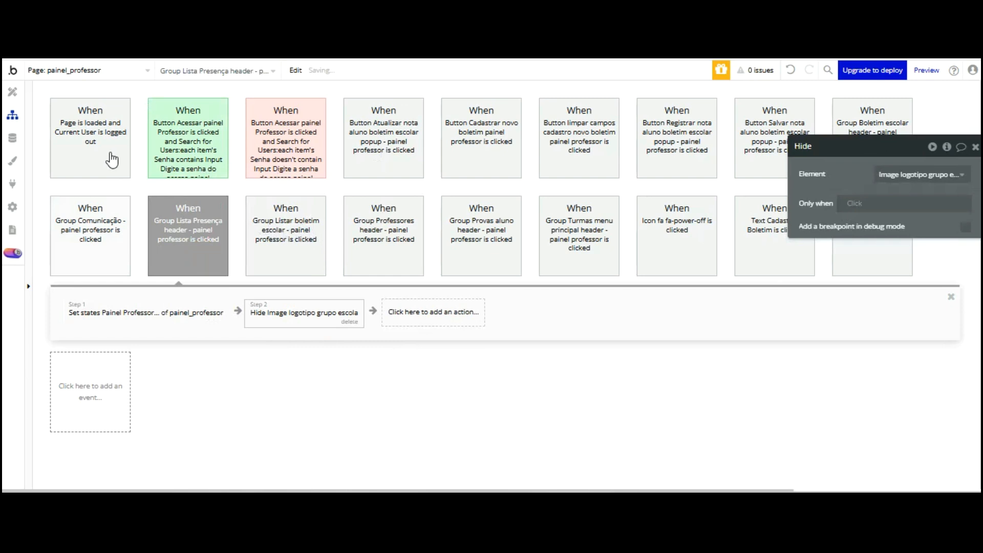
Paste the hide-logo step into the Provas aluno header workflow and go to preview
{"action": "left_click", "coordinate": [94, 234]}
{"action": "left_click_drag", "start_coordinate": [823, 177], "coordinate": [679, 364]}
{"action": "left_click", "coordinate": [490, 241]}
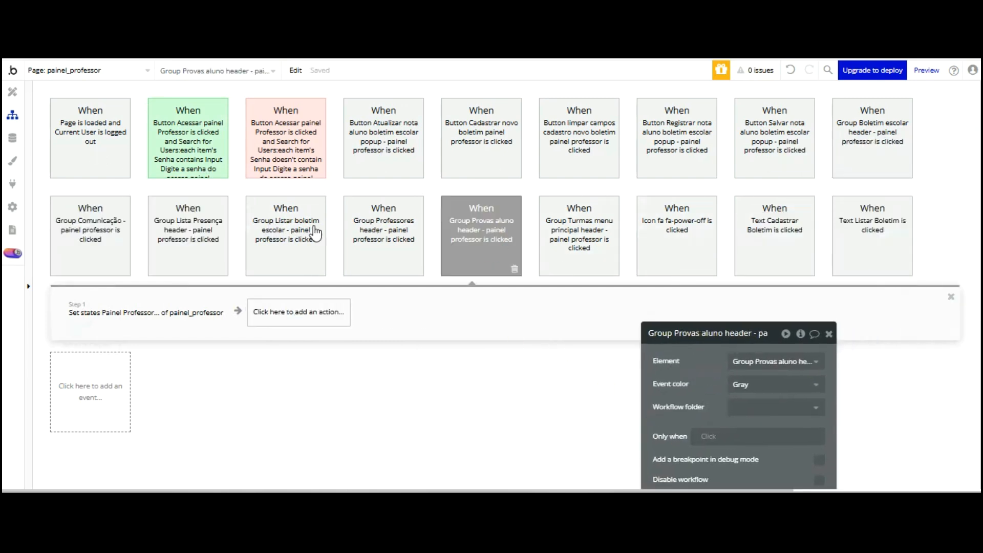
{"action": "key", "text": "ctrl+v"}
{"action": "left_click", "coordinate": [12, 92]}
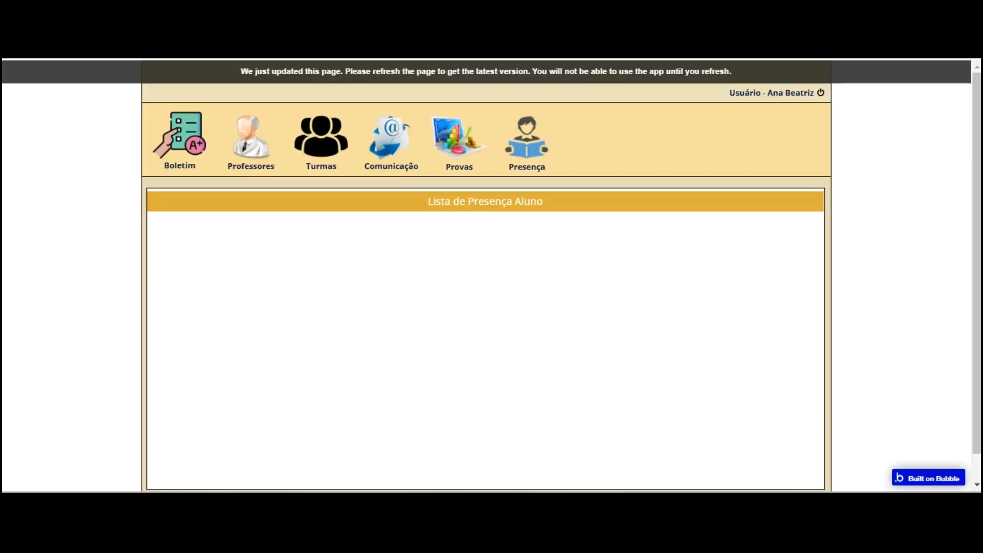
Reload the preview, then nudge the Lista de Presença group down one step in the editor
{"action": "key", "text": "F5"}
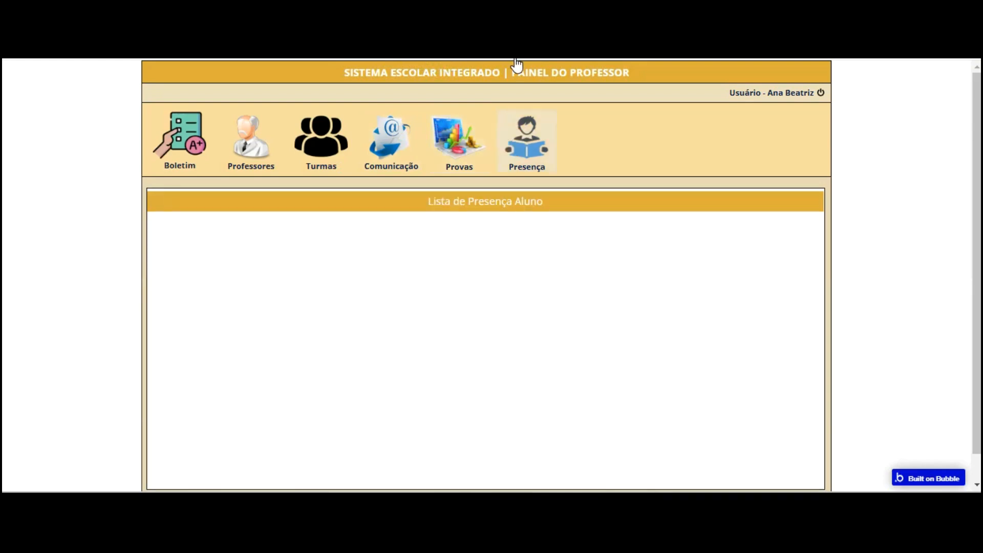
{"action": "key", "text": "ctrl+Tab"}
{"action": "left_click", "coordinate": [399, 180]}
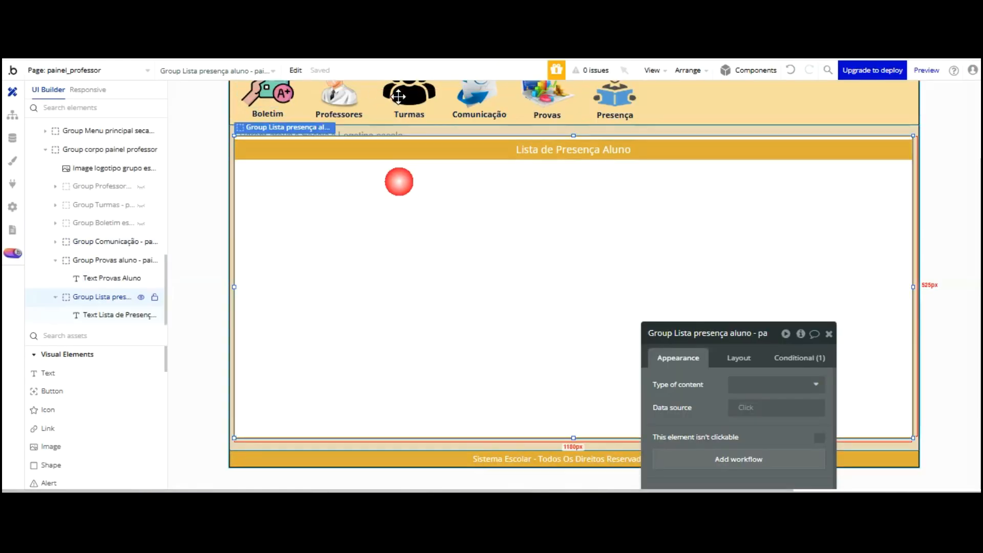
{"action": "key", "text": "Down"}
{"action": "key", "text": "Down"}
{"action": "key", "text": "Down"}
{"action": "key", "text": "Down"}
{"action": "key", "text": "Down"}
{"action": "key", "text": "Down"}
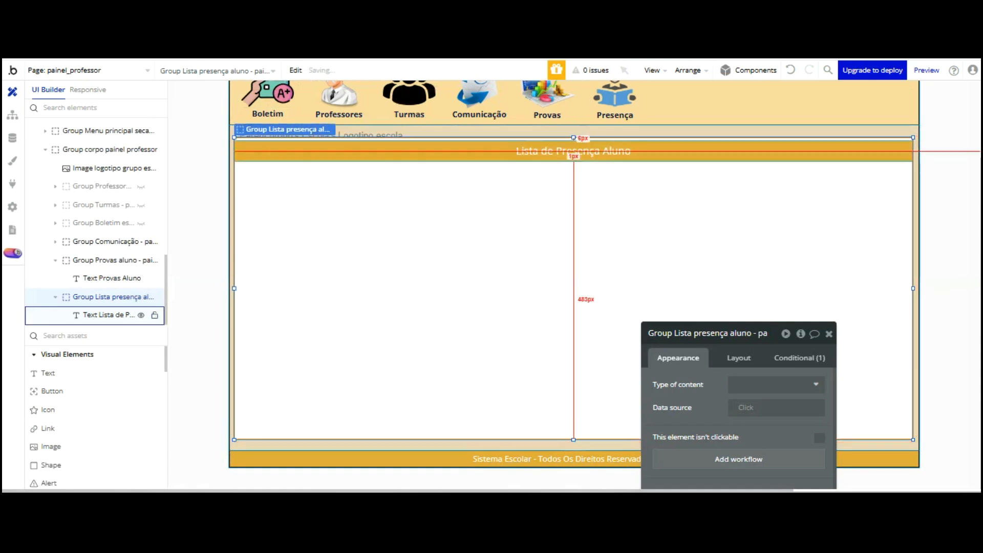
Test Boletim, Professores, Turmas, Comunicação, Provas and Presença in the refreshed preview
{"action": "key", "text": "ctrl+Tab"}
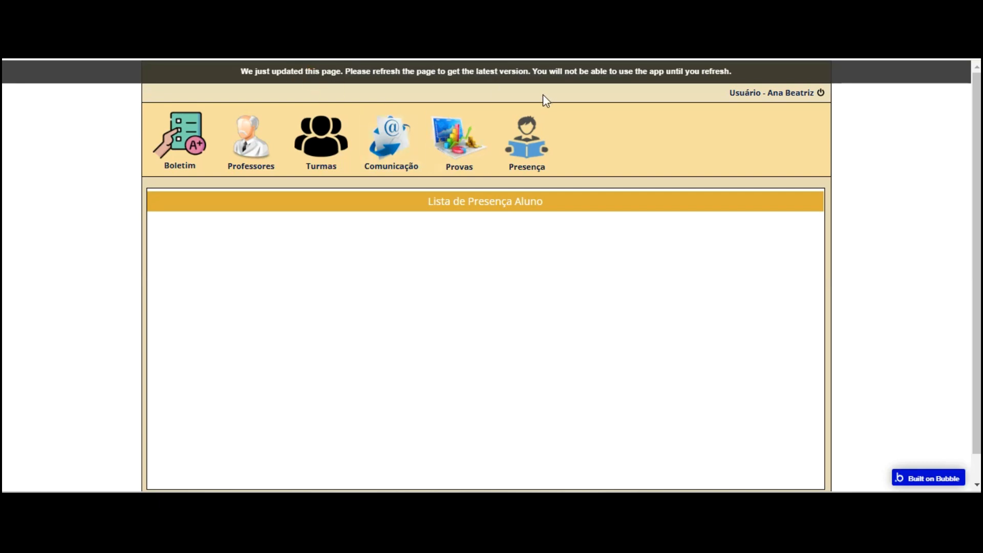
{"action": "key", "text": "F5"}
{"action": "left_click", "coordinate": [187, 129]}
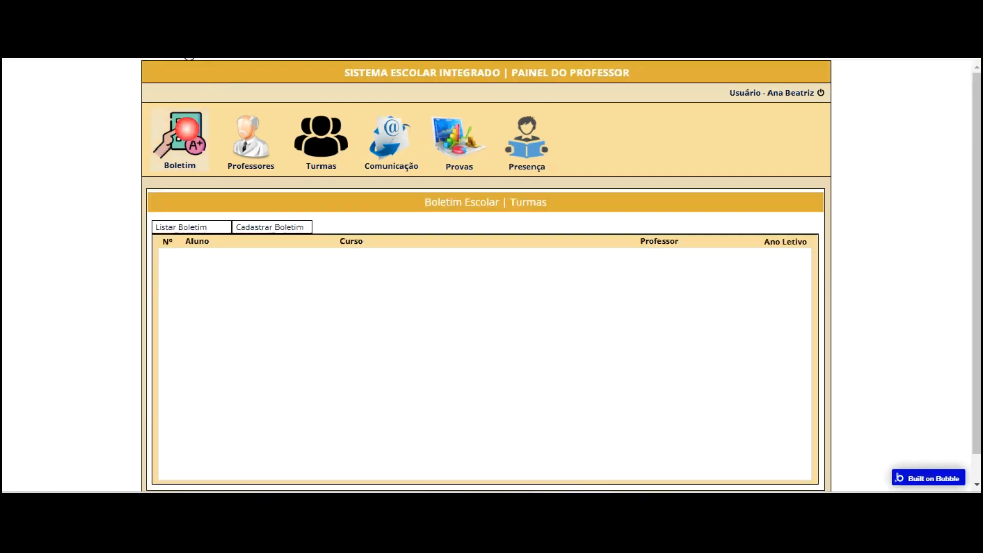
{"action": "left_click", "coordinate": [250, 136]}
{"action": "left_click", "coordinate": [318, 141]}
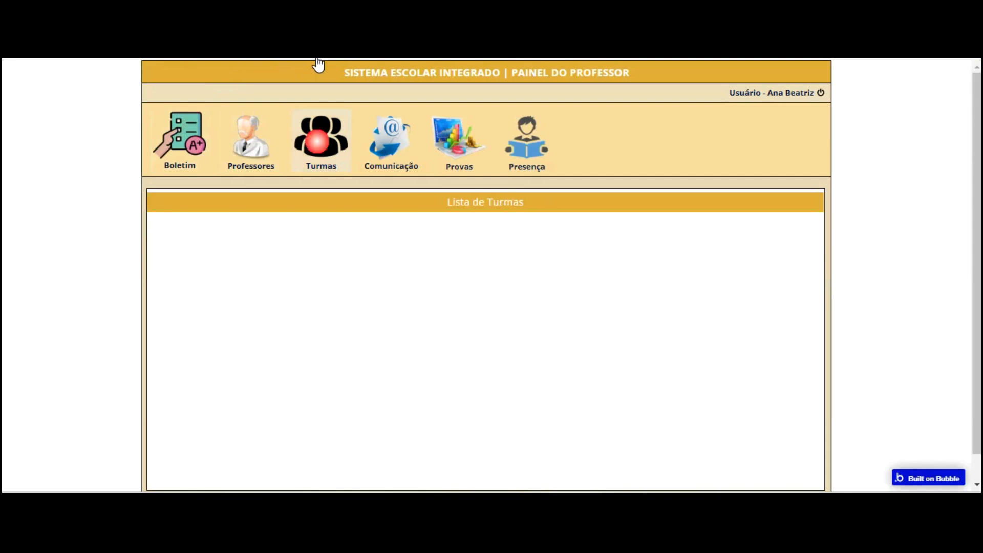
{"action": "left_click", "coordinate": [381, 142]}
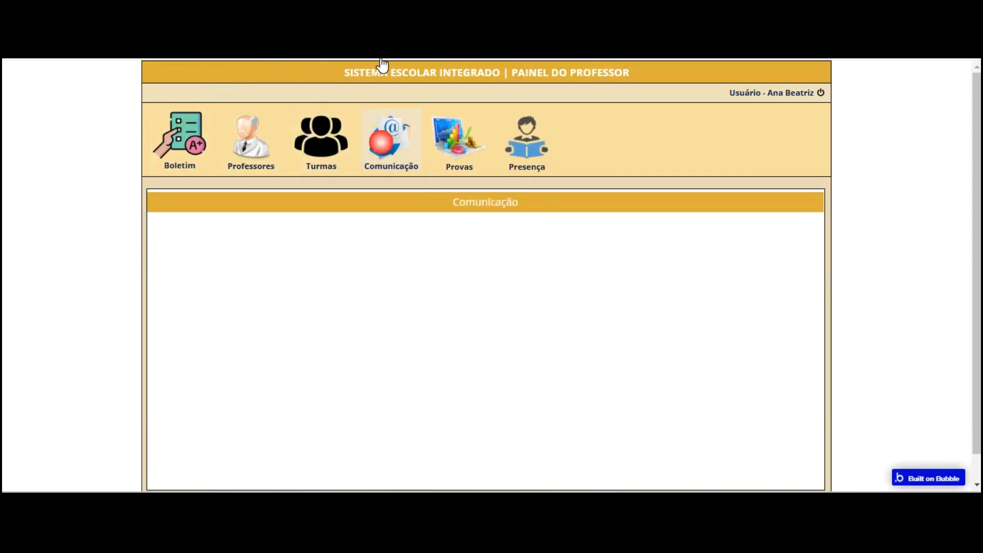
{"action": "left_click", "coordinate": [452, 144]}
{"action": "left_click", "coordinate": [526, 141]}
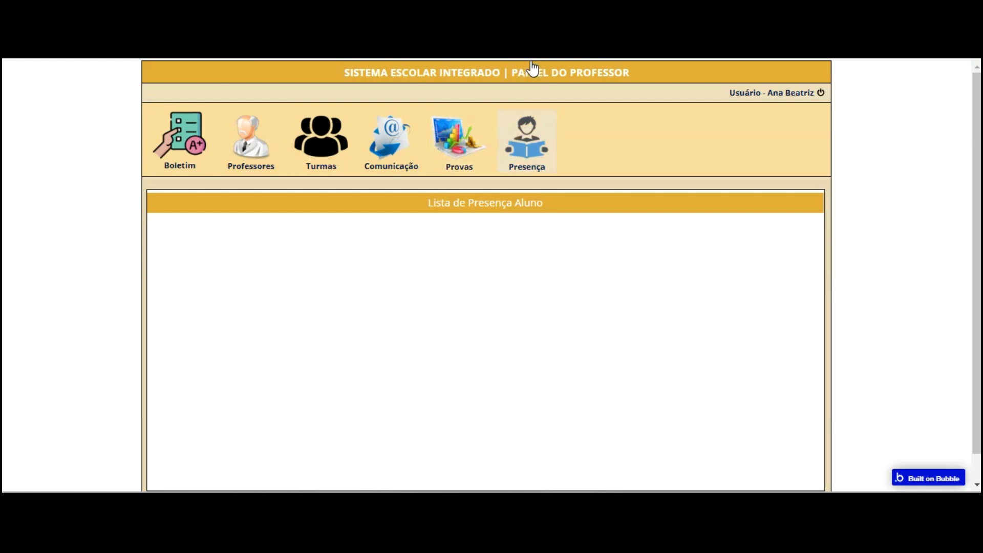
{"action": "key", "text": "ctrl+shift+Tab"}
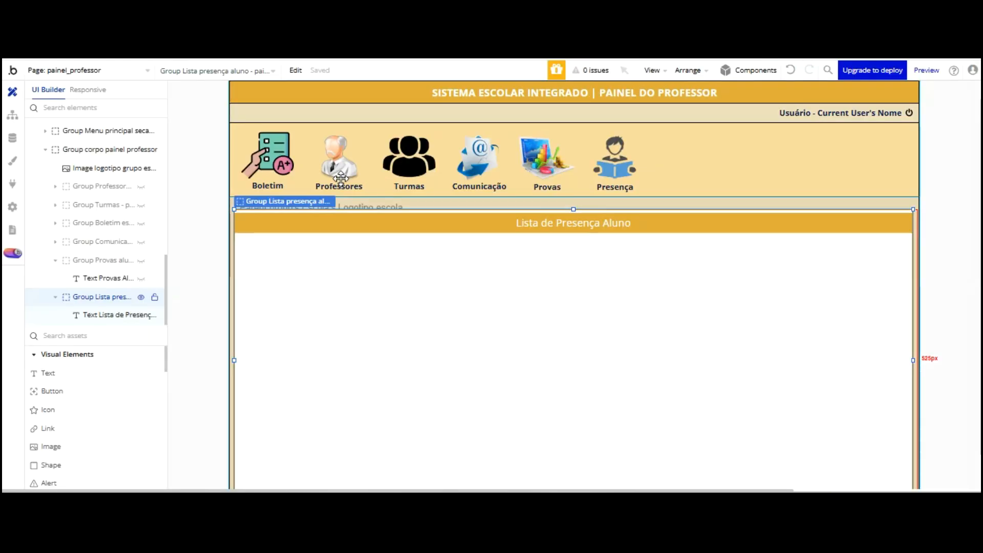
Hide the Lista de Presença group and show the Boletim group in the editor
{"action": "left_click", "coordinate": [141, 223]}
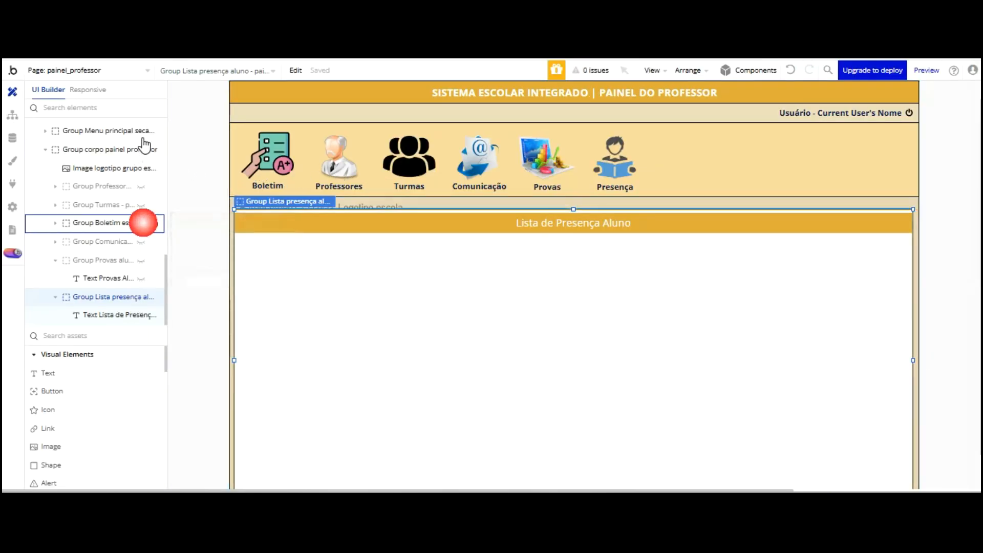
{"action": "left_click", "coordinate": [141, 297]}
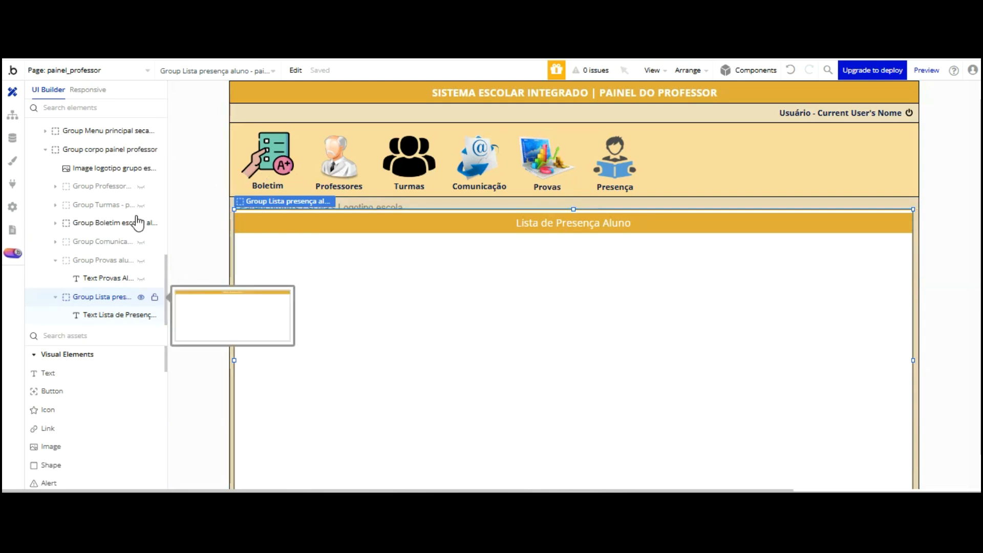
{"action": "left_click", "coordinate": [102, 222]}
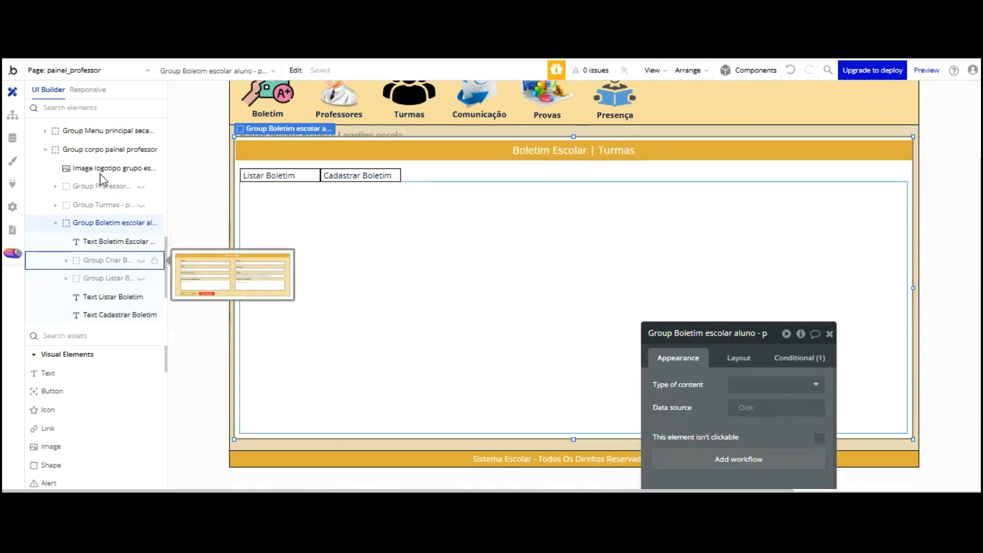
Copy the Criar and Listar Boletim groups together with the Listar and Cadastrar Boletim labels
{"action": "left_click", "coordinate": [99, 261]}
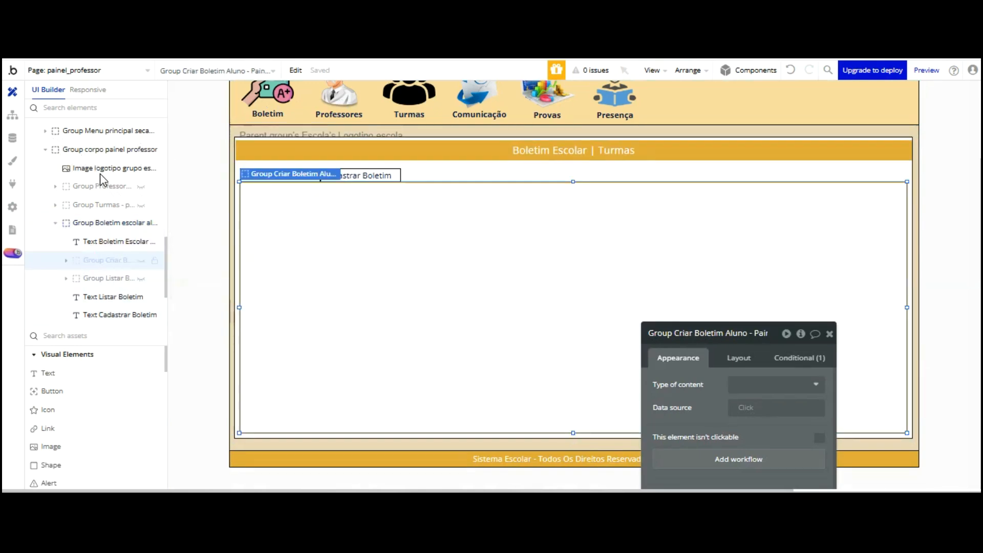
{"action": "left_click", "coordinate": [100, 278], "text": "shift"}
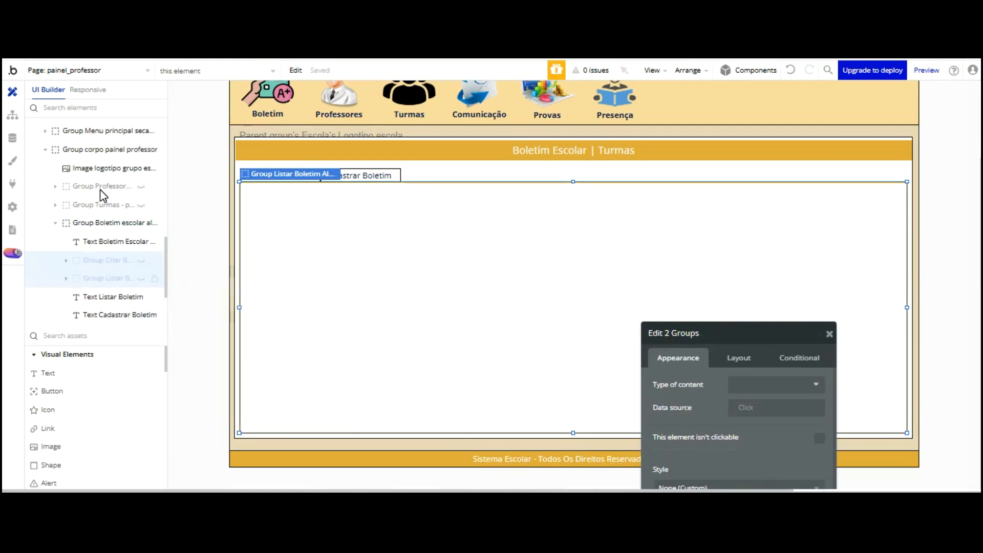
{"action": "left_click", "coordinate": [361, 175], "text": "shift"}
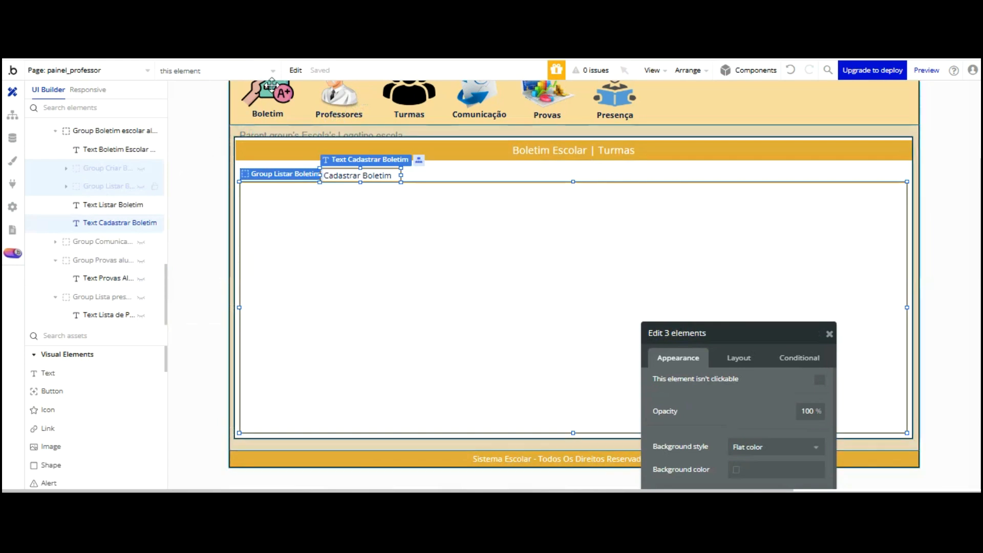
{"action": "left_click", "coordinate": [407, 181]}
{"action": "left_click", "coordinate": [299, 180]}
{"action": "left_click", "coordinate": [334, 179], "text": "shift"}
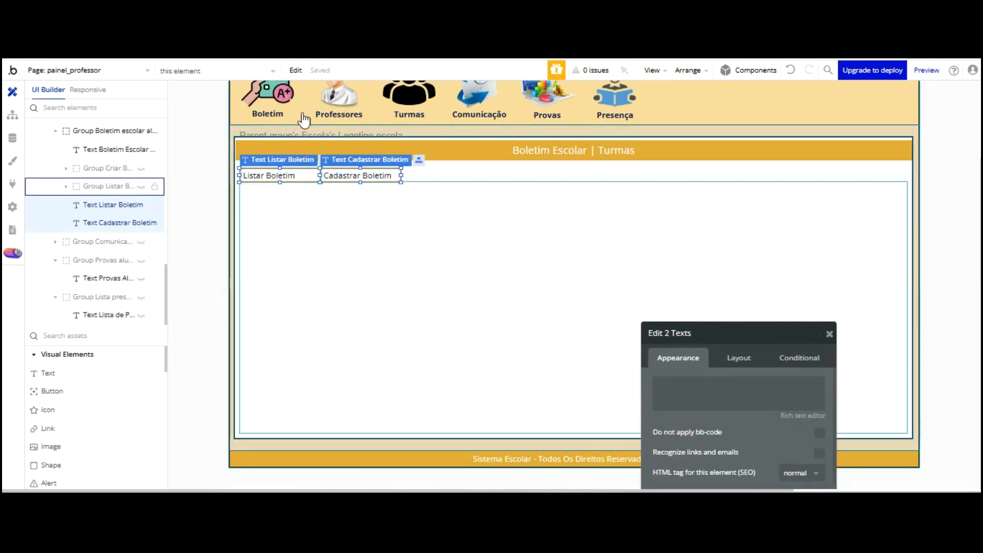
{"action": "left_click", "coordinate": [128, 188], "text": "shift"}
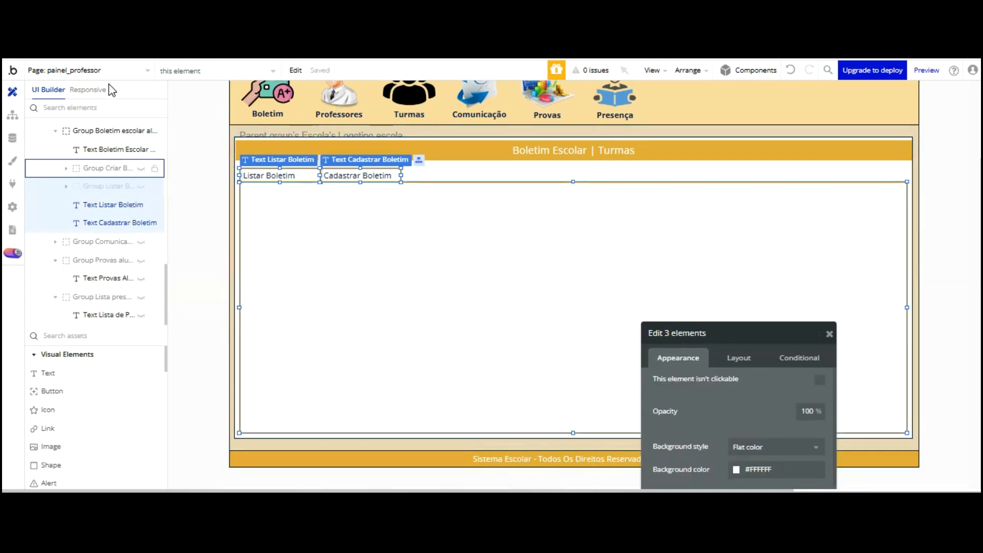
{"action": "right_click", "coordinate": [110, 168]}
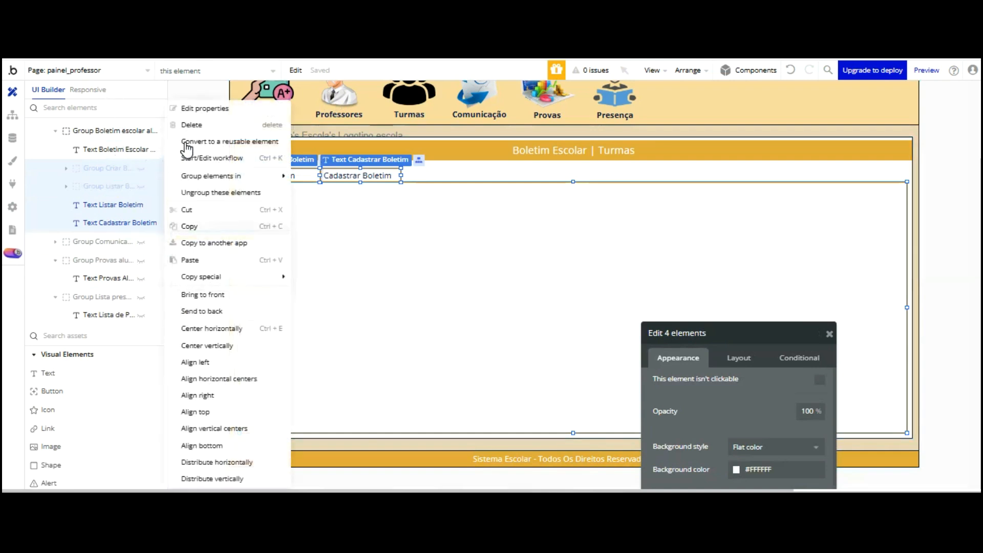
{"action": "left_click", "coordinate": [187, 227]}
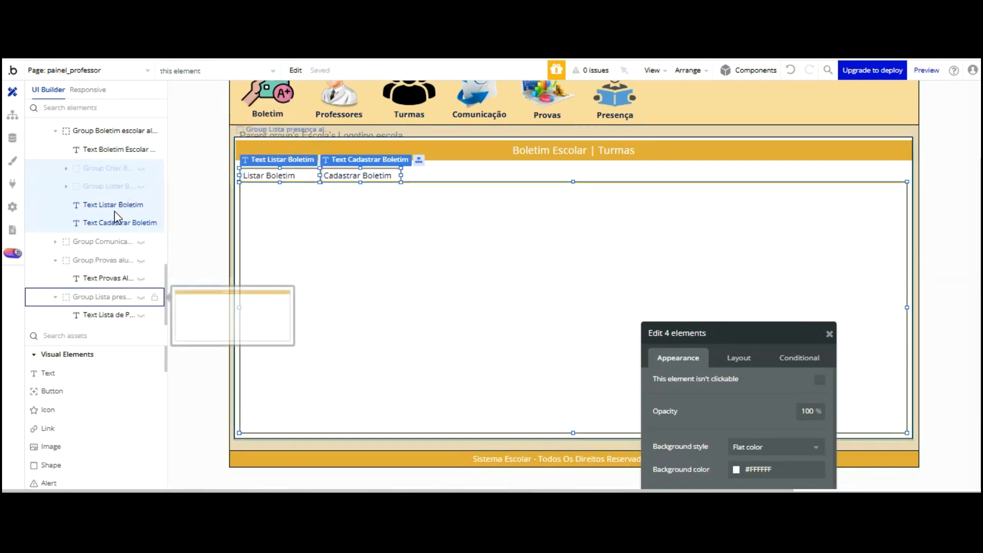
{"action": "left_click", "coordinate": [114, 297]}
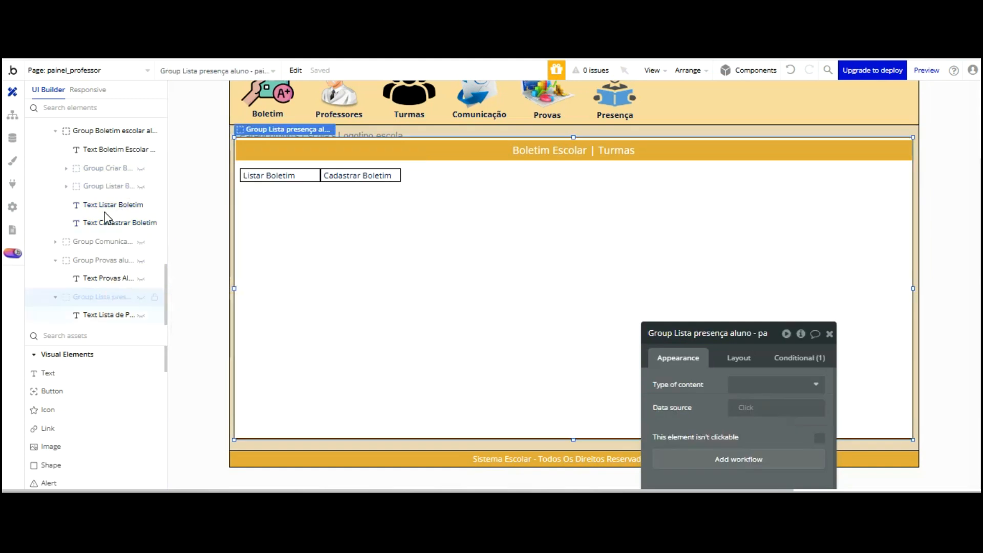
Show the Lista de Presença group and paste the copied tabs and groups into it
{"action": "left_click", "coordinate": [141, 297]}
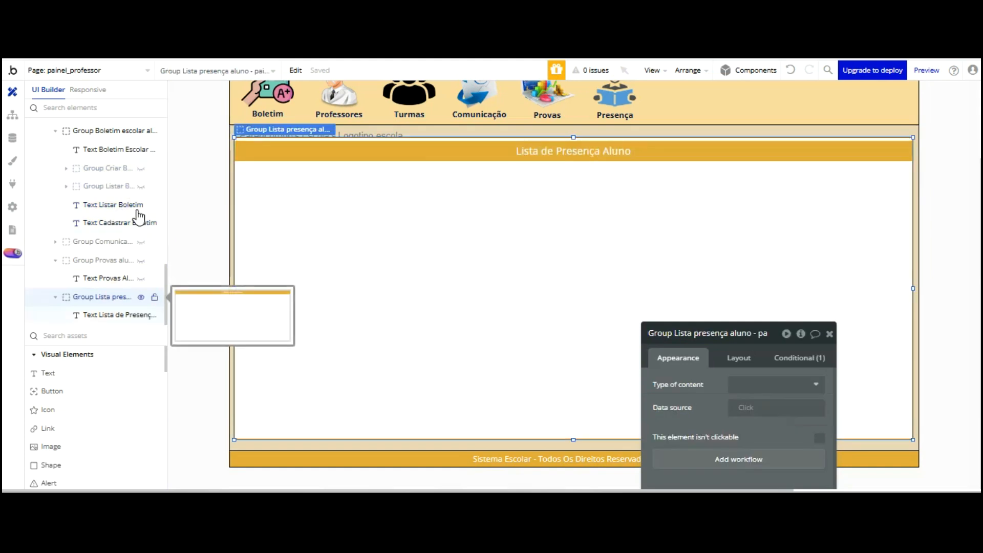
{"action": "right_click", "coordinate": [114, 297]}
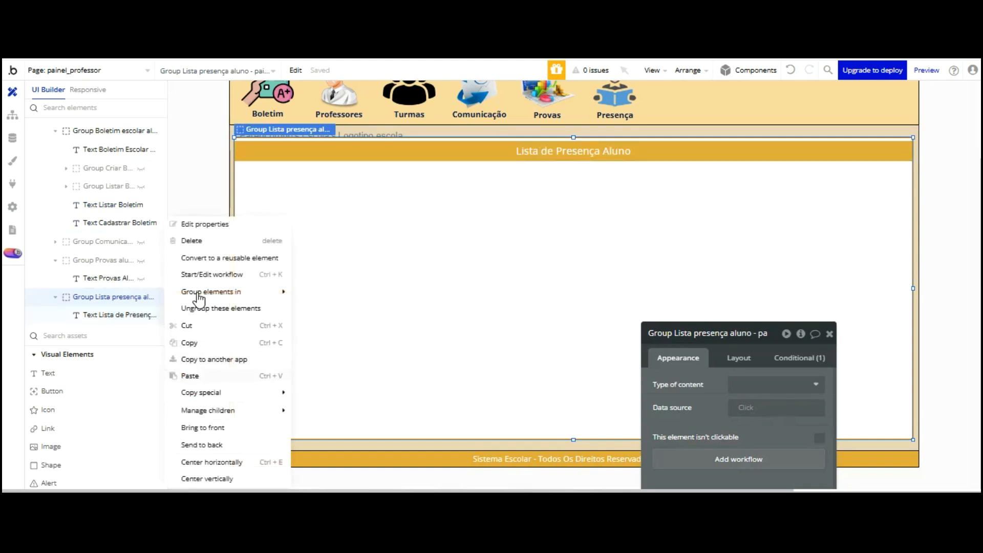
{"action": "key", "text": "ctrl+v"}
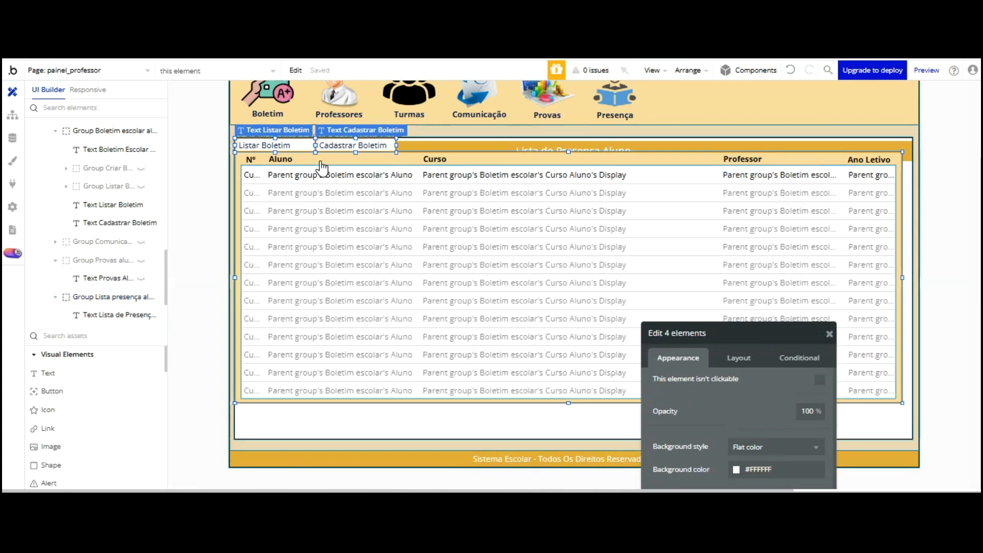
Nudge the pasted elements down below the Lista de Presença Aluno header and slightly right
{"action": "key", "text": "Down"}
{"action": "key", "text": "shift+Down"}
{"action": "key", "text": "shift+Down"}
{"action": "key", "text": "shift+Down"}
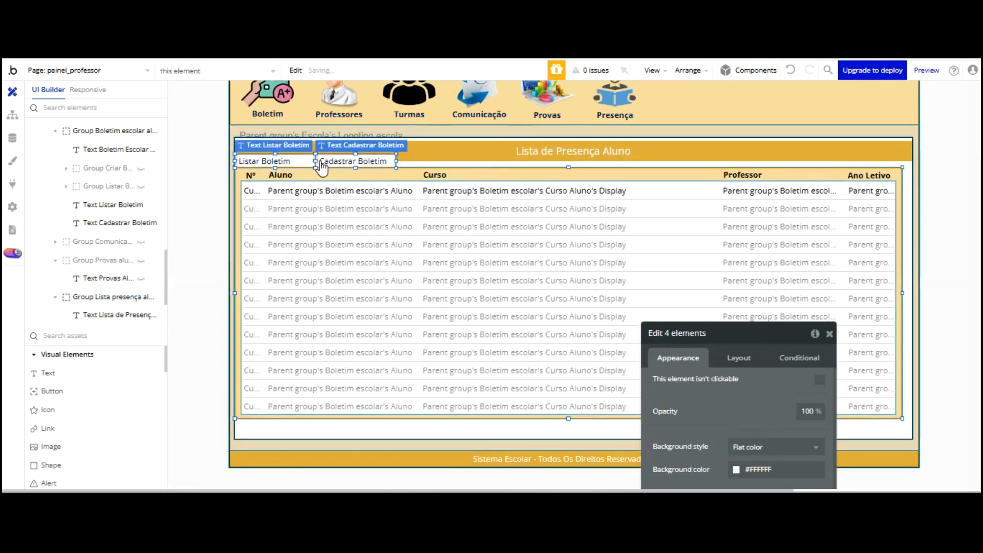
{"action": "key", "text": "shift+Down"}
{"action": "key", "text": "shift+Down"}
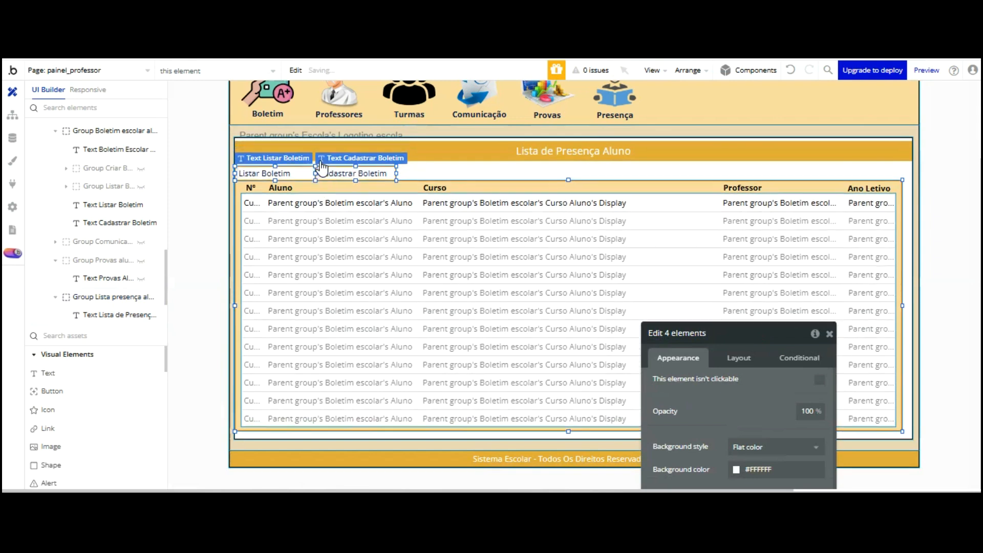
{"action": "key", "text": "Down"}
{"action": "key", "text": "Right"}
{"action": "key", "text": "Right"}
{"action": "key", "text": "Right"}
{"action": "key", "text": "Right"}
{"action": "key", "text": "Right"}
{"action": "key", "text": "Right"}
{"action": "key", "text": "Right"}
{"action": "key", "text": "Right"}
{"action": "key", "text": "Right"}
{"action": "key", "text": "Right"}
{"action": "key", "text": "Right"}
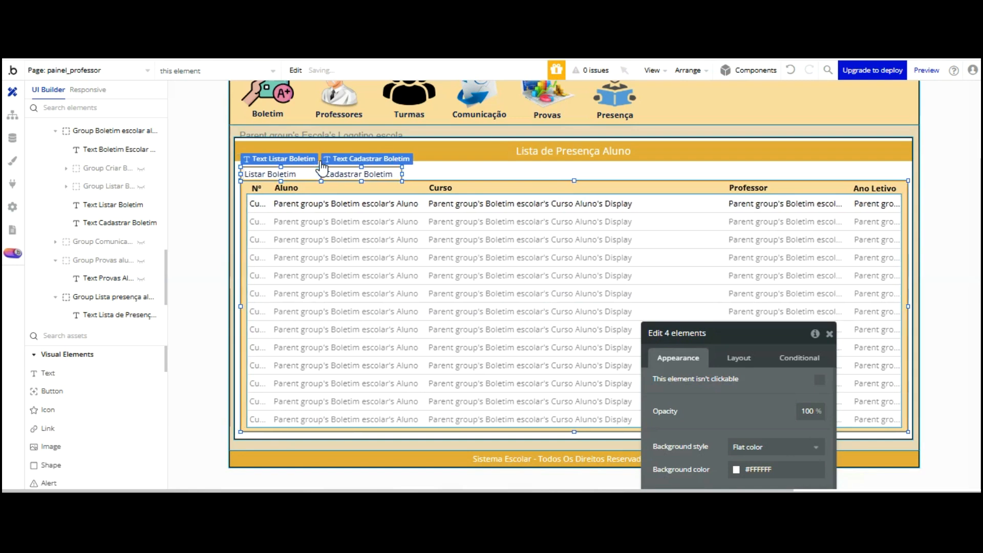
{"action": "left_click", "coordinate": [465, 80]}
{"action": "left_click", "coordinate": [285, 172]}
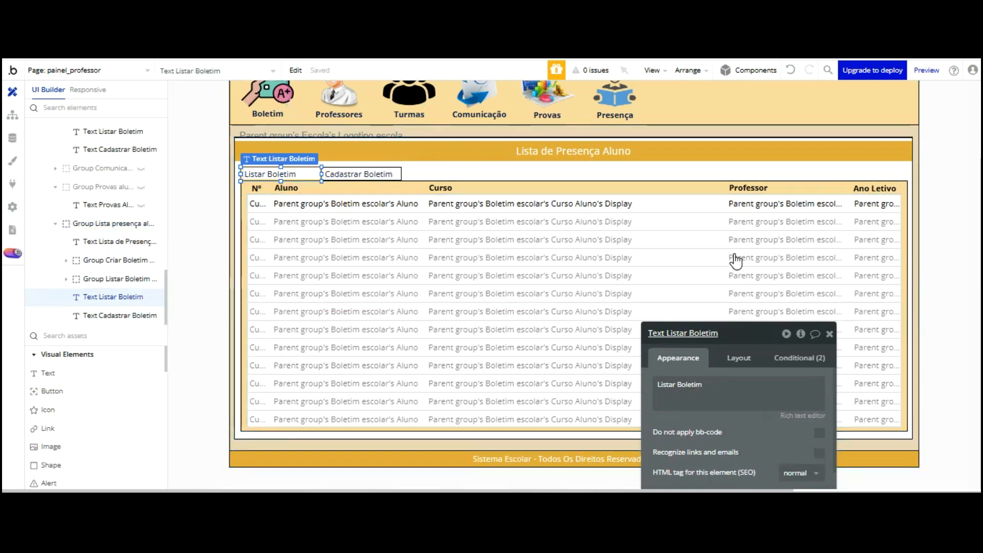
Change the pasted Listar Boletim label's text to Listar Presença
{"action": "left_click", "coordinate": [655, 257]}
{"action": "left_click", "coordinate": [605, 258]}
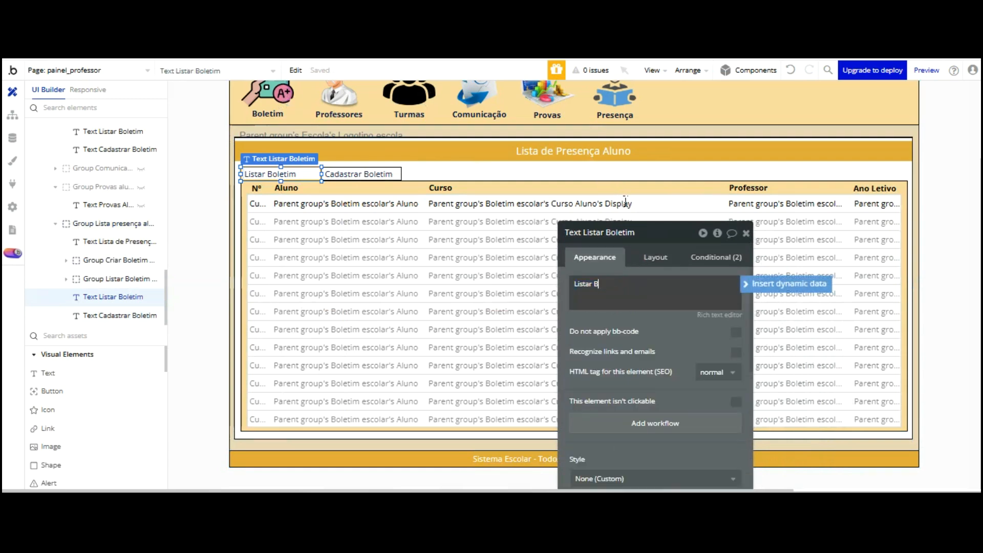
{"action": "left_click", "coordinate": [626, 202]}
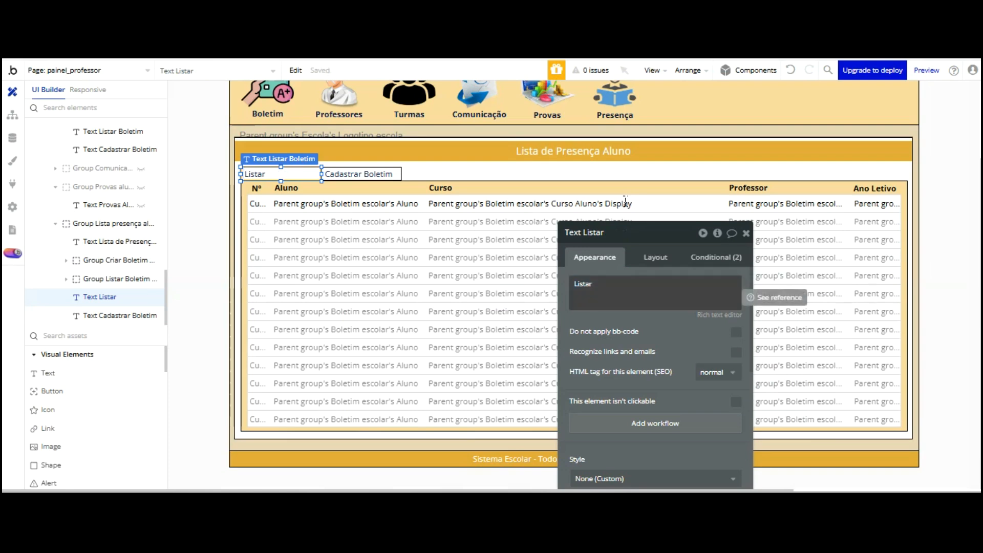
{"action": "left_click", "coordinate": [625, 286]}
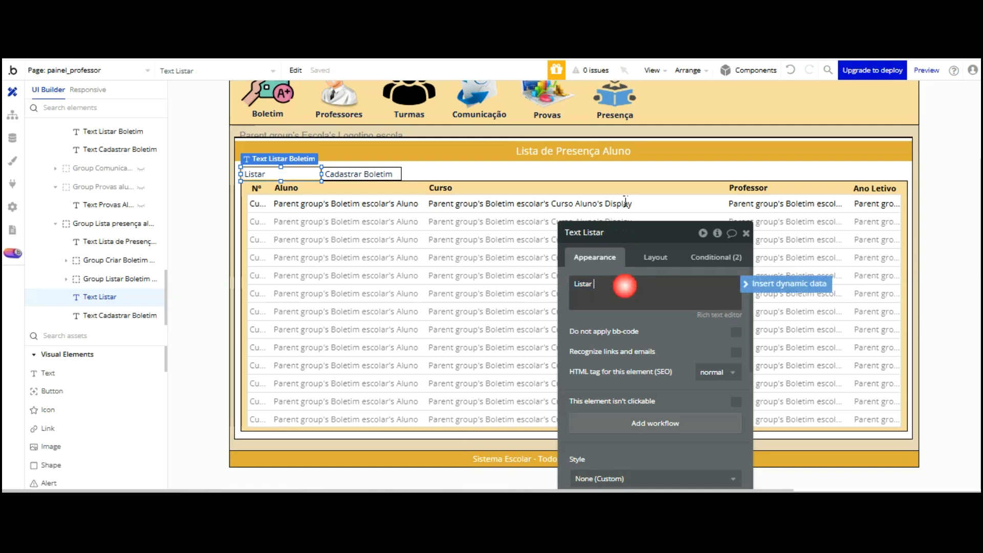
{"action": "type", "text": "Presença"}
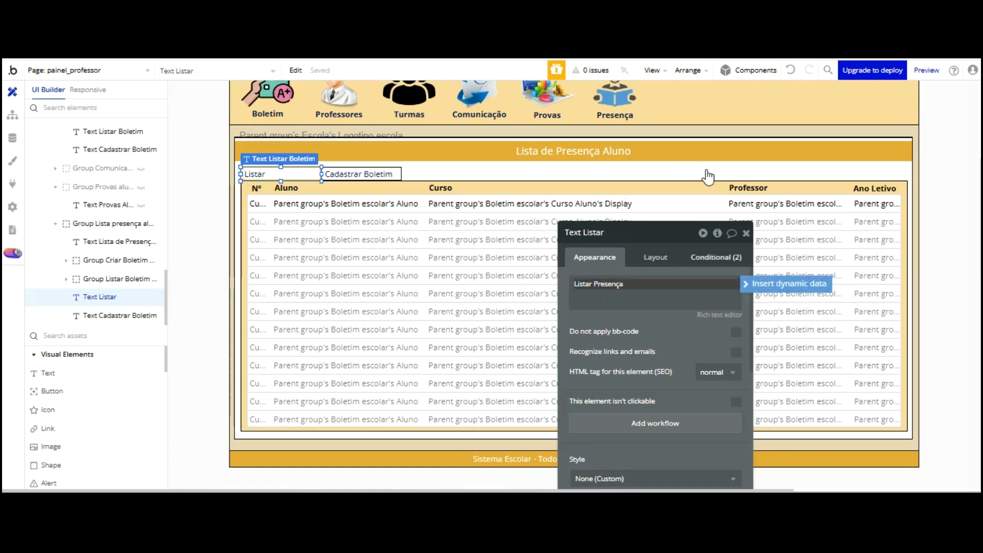
Set the label's conditional hover text to Listar Presença
{"action": "left_click", "coordinate": [713, 257]}
{"action": "left_click_drag", "start_coordinate": [684, 229], "coordinate": [623, 156]}
{"action": "triple_click", "coordinate": [597, 259]}
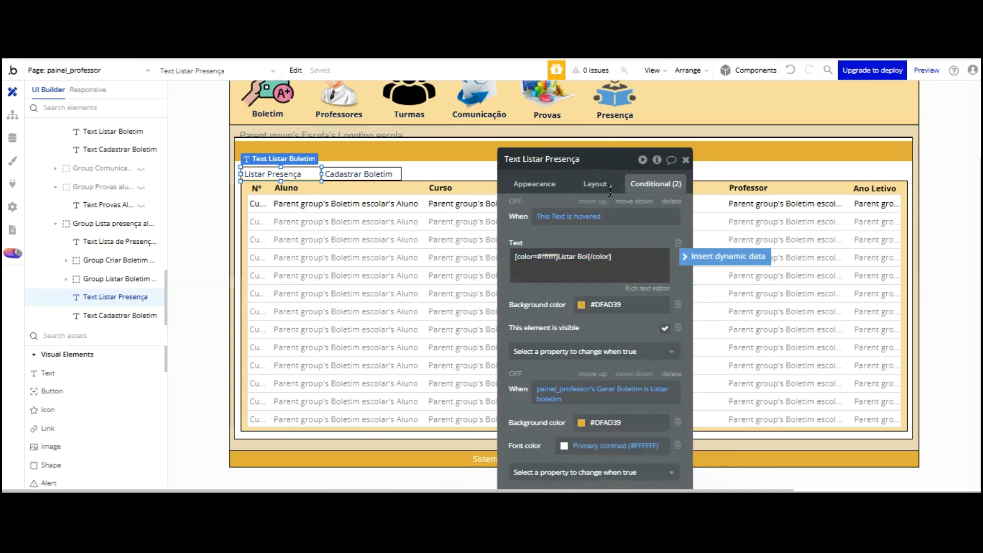
{"action": "type", "text": "Presença"}
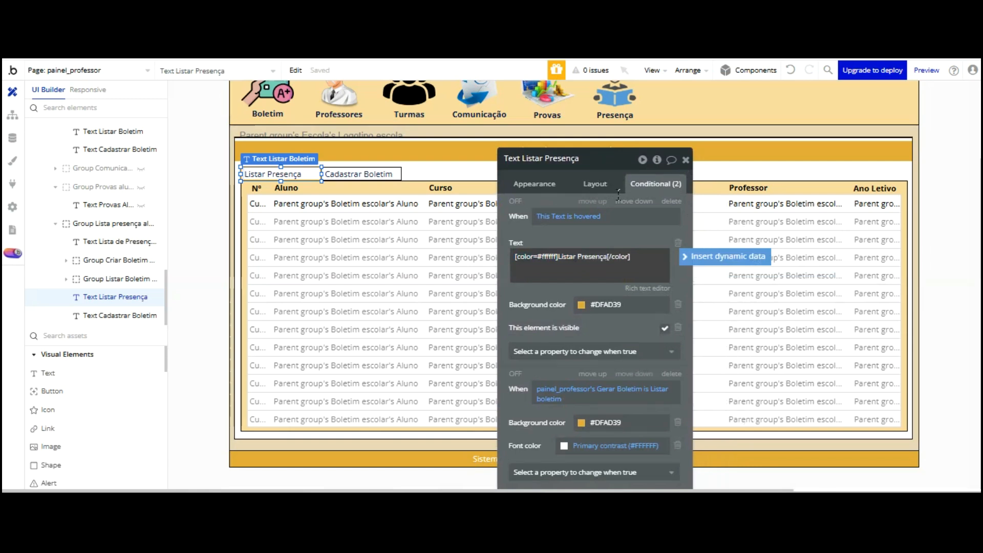
{"action": "left_click", "coordinate": [556, 288]}
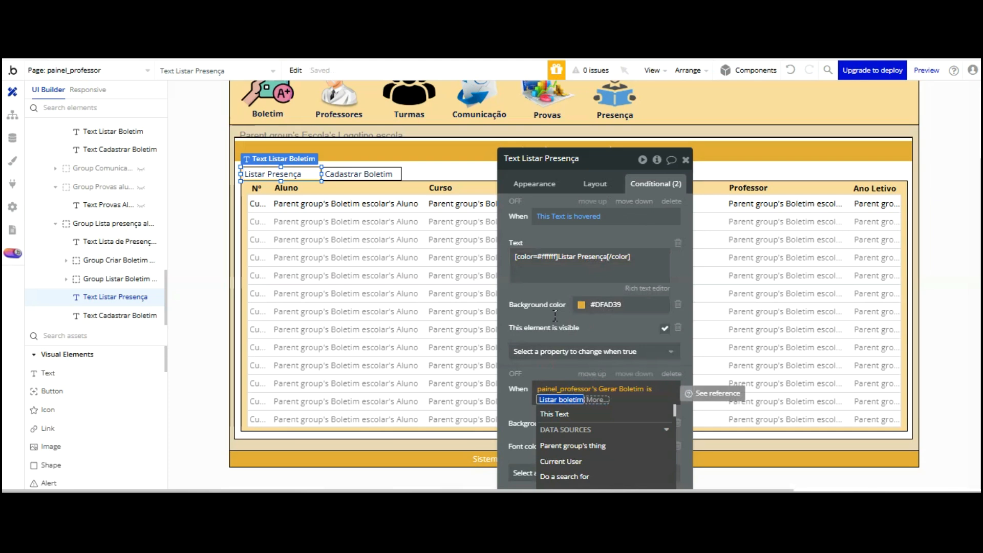
Make the second condition check that Painel Professor is Listar presença
{"action": "type", "text": "Listar presenç"}
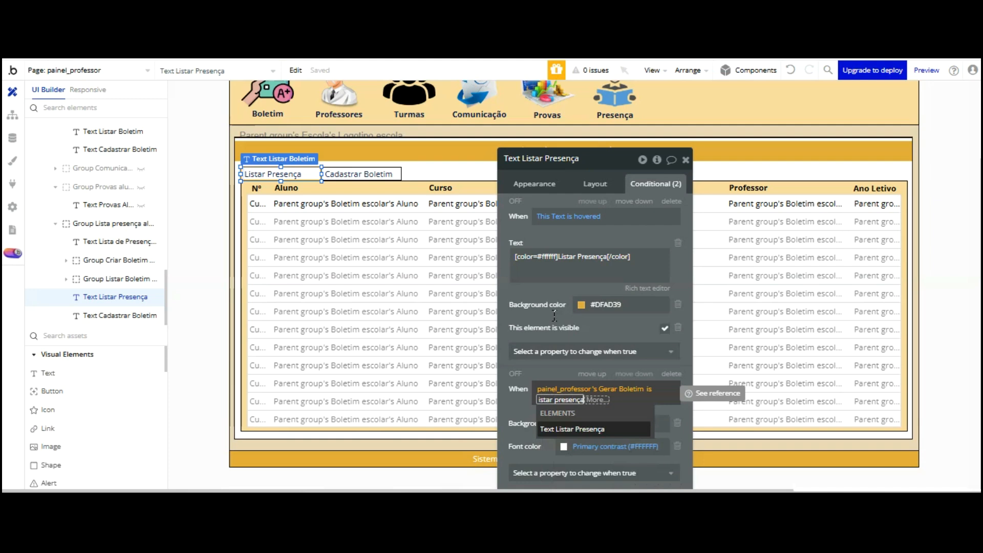
{"action": "key", "text": "Return"}
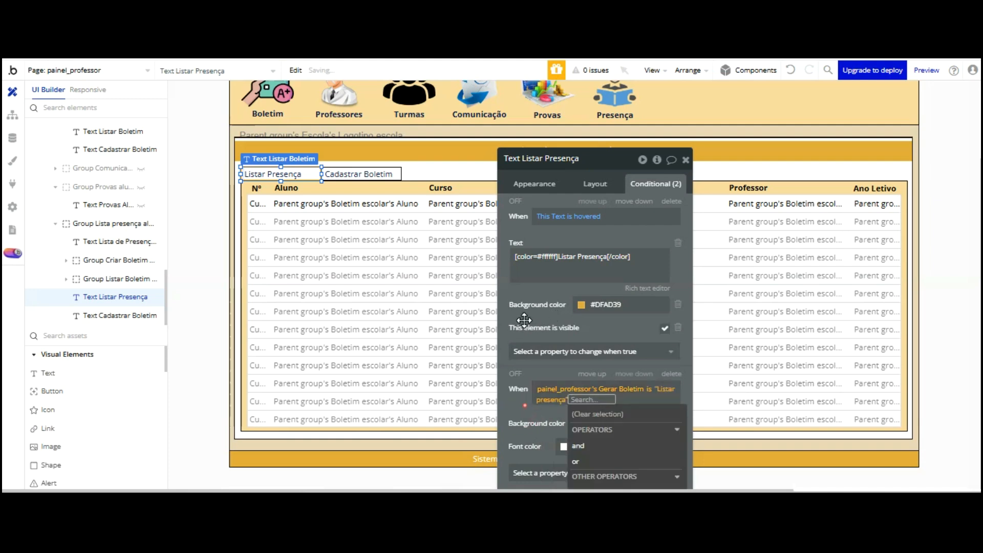
{"action": "key", "text": "Escape"}
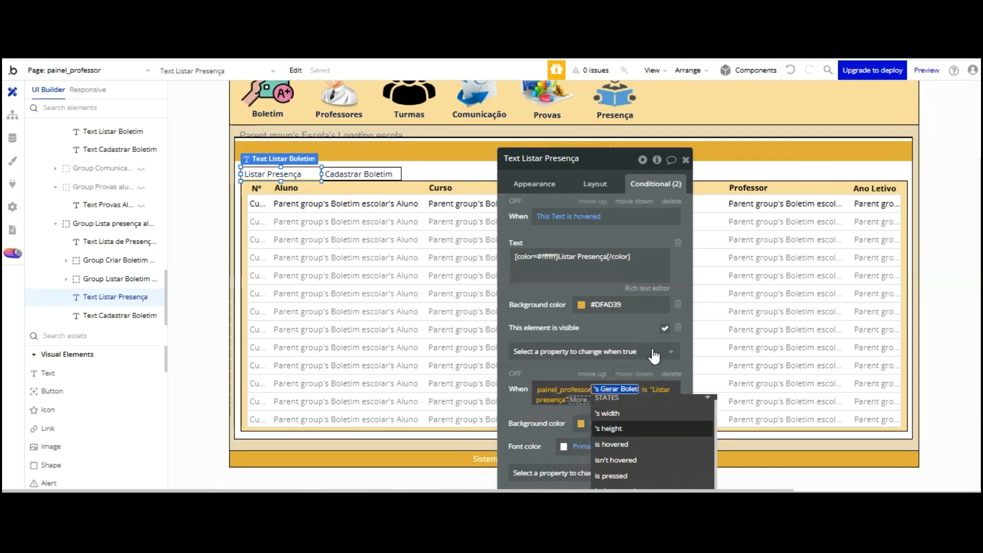
{"action": "scroll", "coordinate": [635, 389], "scroll_direction": "down", "scroll_amount": 3}
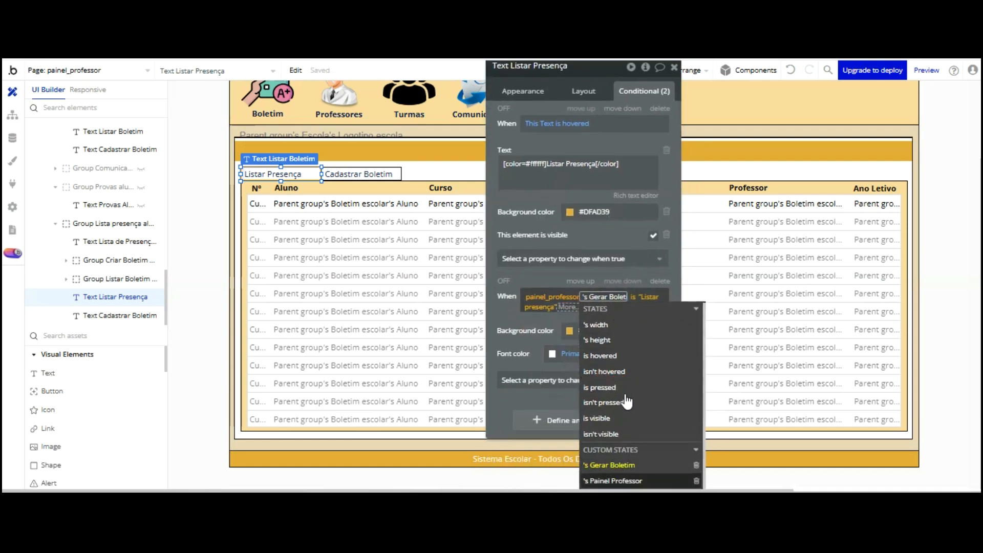
{"action": "left_click", "coordinate": [614, 480]}
{"action": "left_click", "coordinate": [492, 223]}
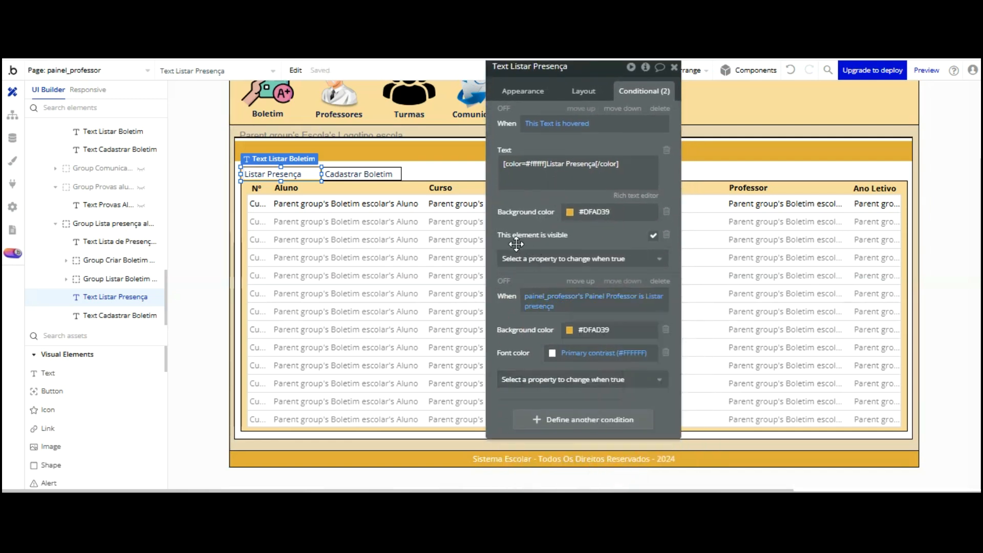
Make the Cadastrar Boletim label's condition check Painel Professor is Registrar Presença
{"action": "left_click", "coordinate": [362, 174]}
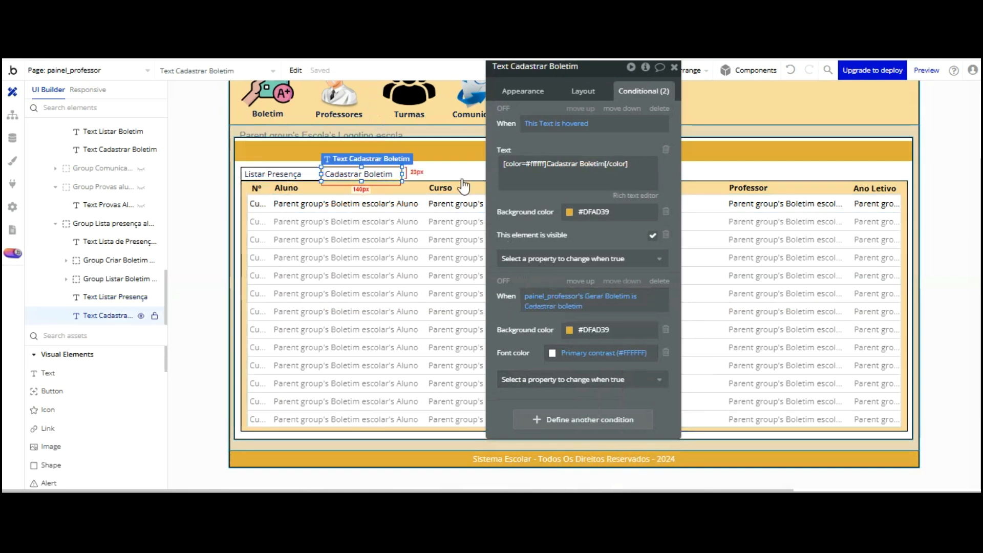
{"action": "left_click", "coordinate": [621, 296]}
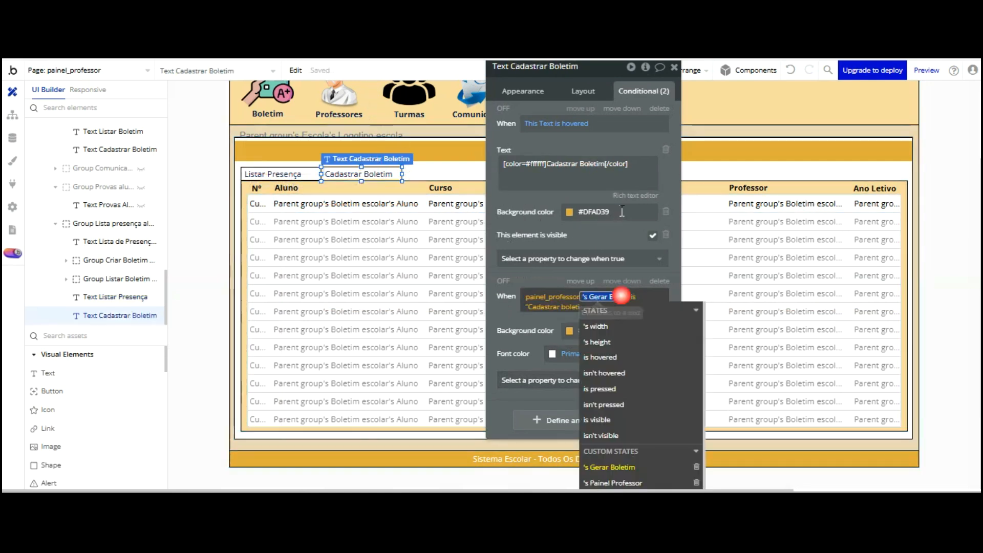
{"action": "left_click", "coordinate": [615, 482]}
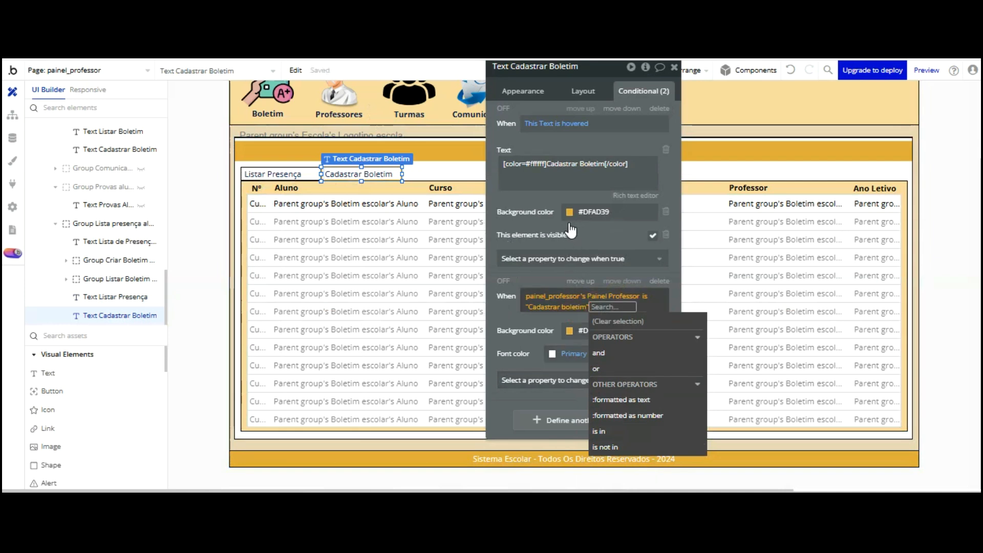
{"action": "key", "text": "BackSpace"}
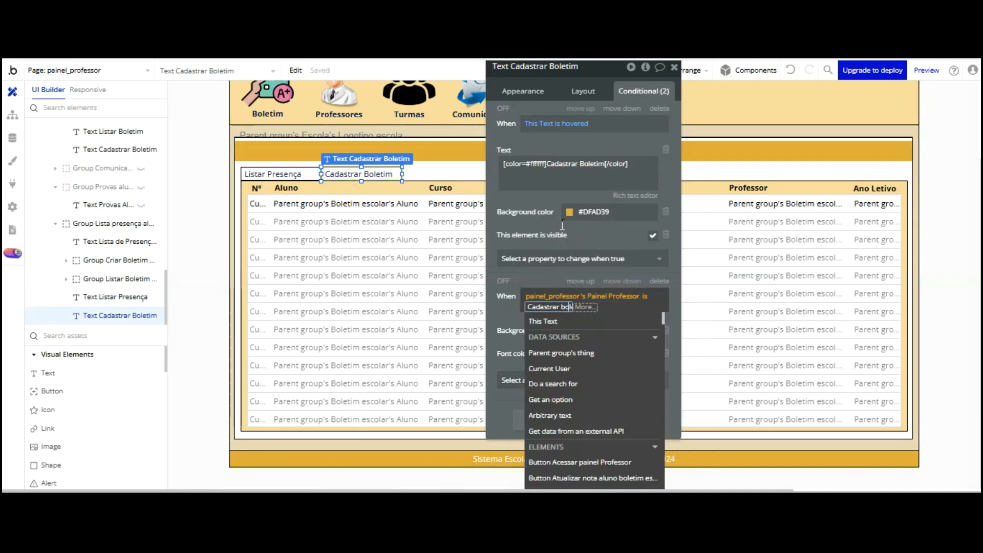
{"action": "type", "text": "eti"}
{"action": "key", "text": "BackSpace"}
{"action": "key", "text": "BackSpace"}
{"action": "key", "text": "BackSpace"}
{"action": "key", "text": "BackSpace"}
{"action": "key", "text": "BackSpace"}
{"action": "key", "text": "BackSpace"}
{"action": "key", "text": "BackSpace"}
{"action": "key", "text": "BackSpace"}
{"action": "key", "text": "BackSpace"}
{"action": "key", "text": "BackSpace"}
{"action": "key", "text": "BackSpace"}
{"action": "key", "text": "BackSpace"}
{"action": "key", "text": "BackSpace"}
{"action": "key", "text": "BackSpace"}
{"action": "key", "text": "BackSpace"}
{"action": "key", "text": "BackSpace"}
{"action": "key", "text": "BackSpace"}
{"action": "key", "text": "BackSpace"}
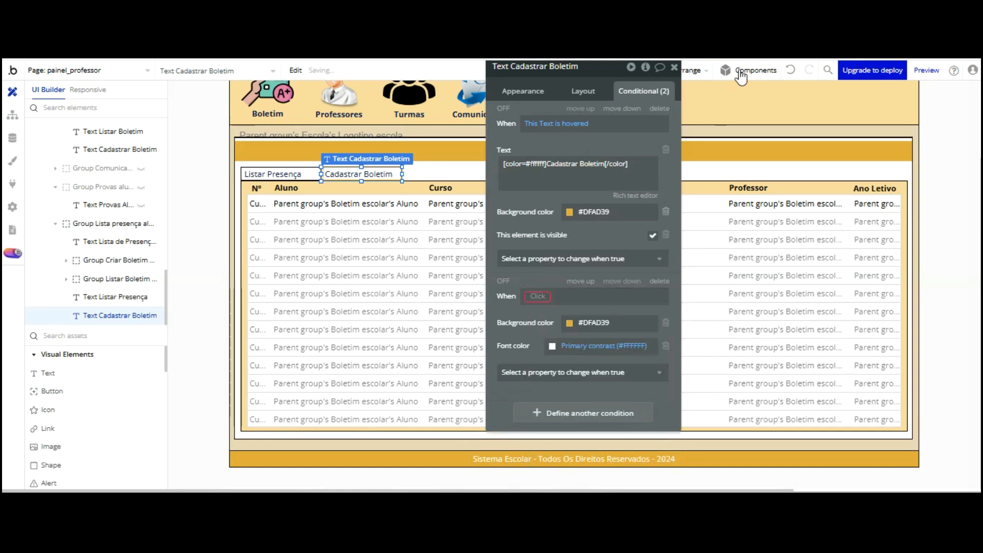
{"action": "left_click", "coordinate": [790, 70]}
{"action": "left_click", "coordinate": [790, 69]}
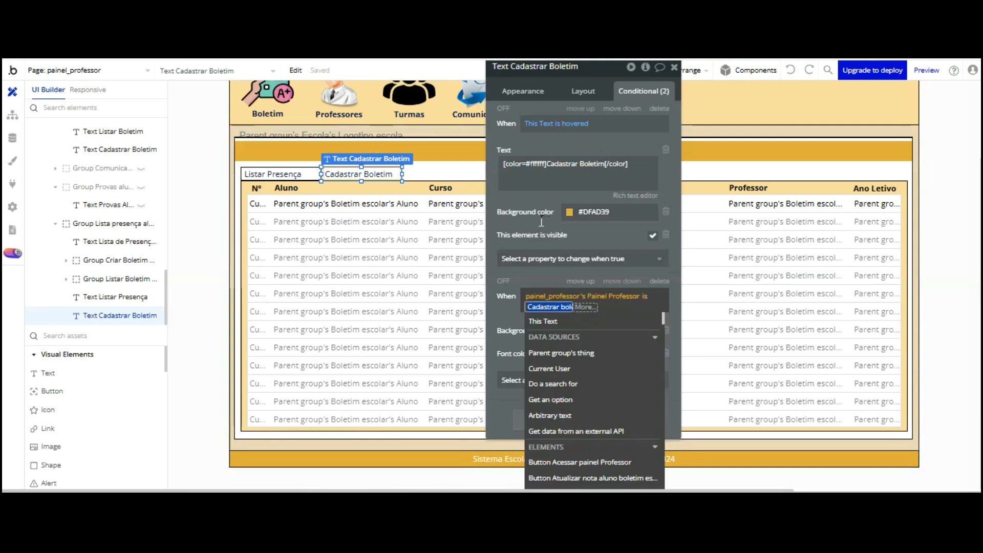
{"action": "type", "text": "Regis"}
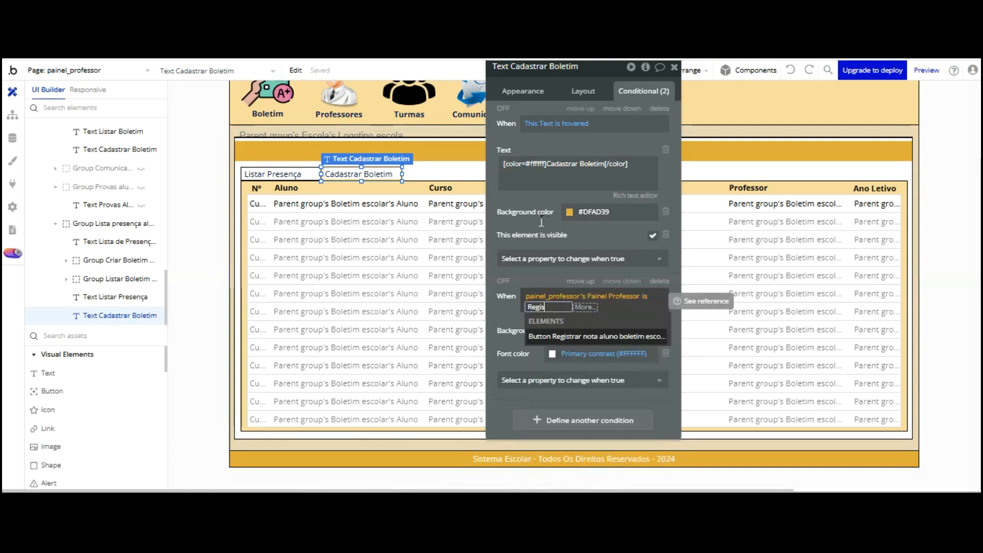
{"action": "type", "text": "trar Pr"}
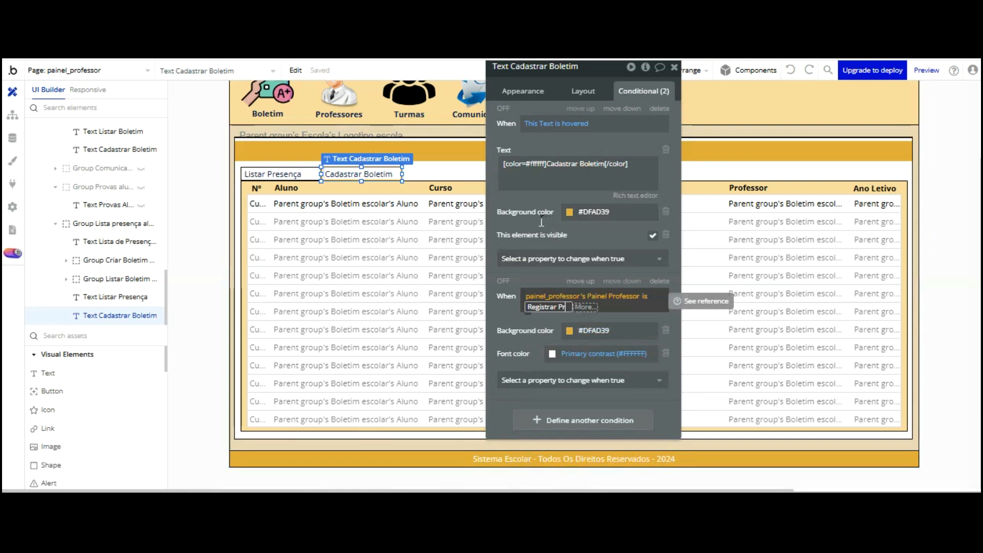
{"action": "type", "text": "esença"}
{"action": "key", "text": "Return"}
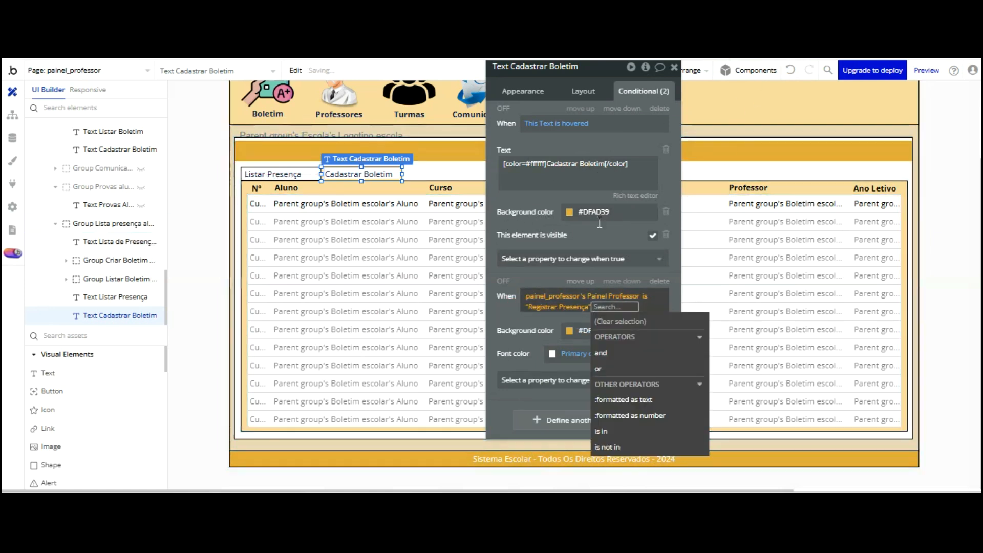
{"action": "left_click", "coordinate": [511, 235]}
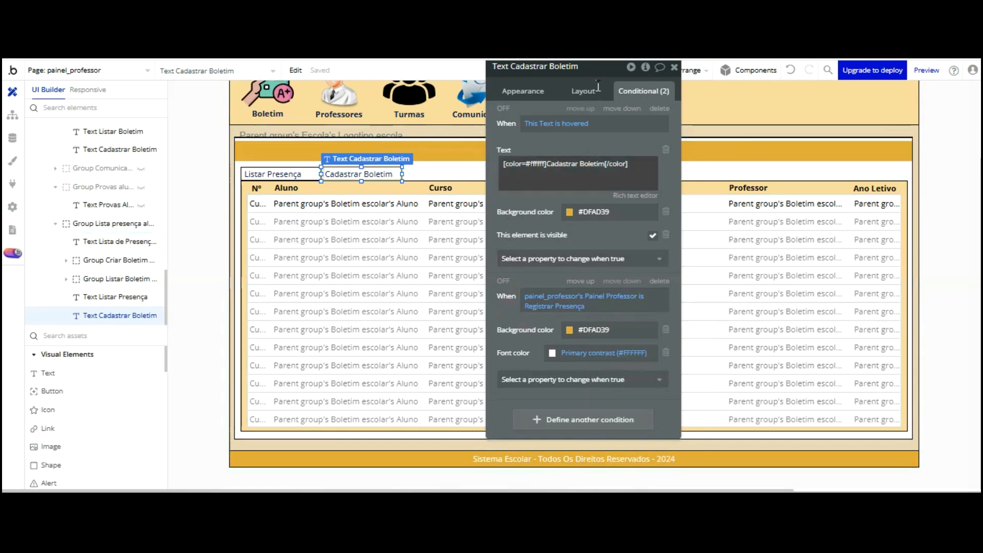
Replace the conditional hover text with Registrar Presença
{"action": "key", "text": "Tab"}
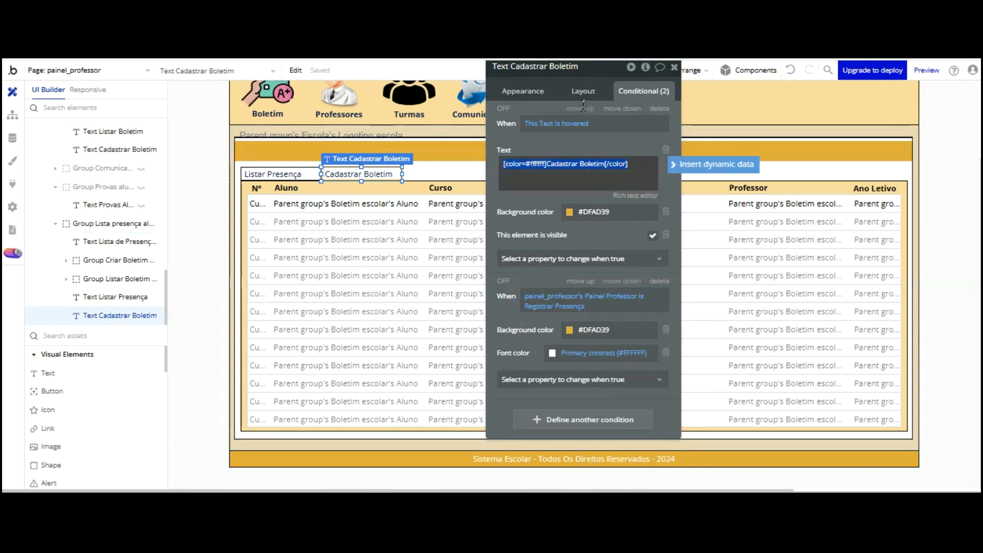
{"action": "key", "text": "Right"}
{"action": "key", "text": "Left"}
{"action": "key", "text": "Left"}
{"action": "key", "text": "Left"}
{"action": "key", "text": "Left"}
{"action": "key", "text": "Left"}
{"action": "key", "text": "Left"}
{"action": "key", "text": "Left"}
{"action": "key", "text": "Left"}
{"action": "key", "text": "BackSpace"}
{"action": "key", "text": "BackSpace"}
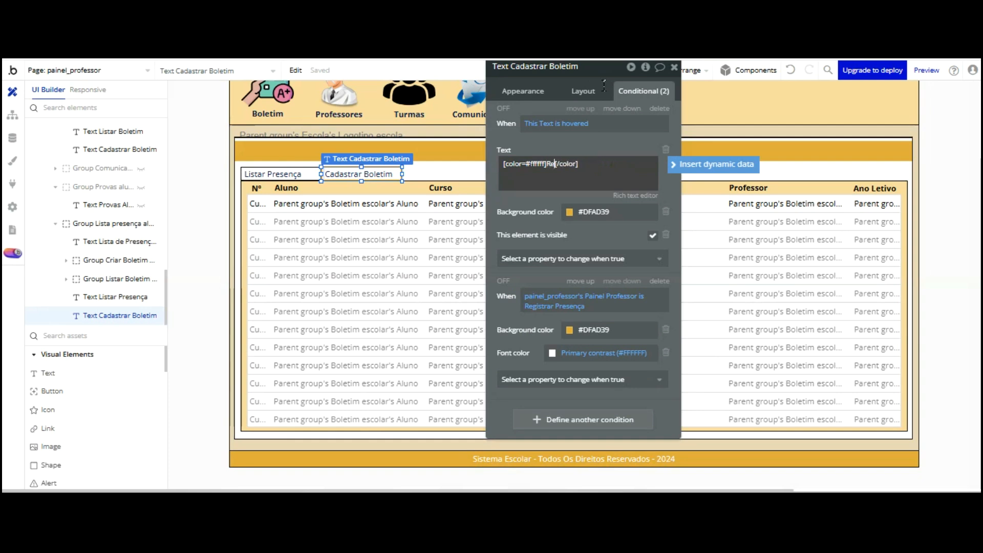
{"action": "type", "text": "Registrar Presença"}
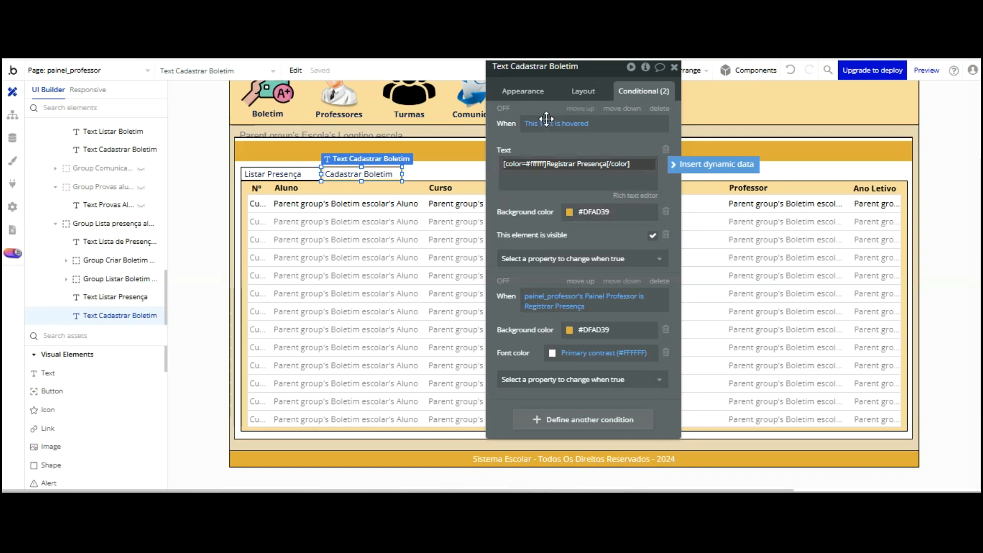
{"action": "left_click", "coordinate": [546, 203]}
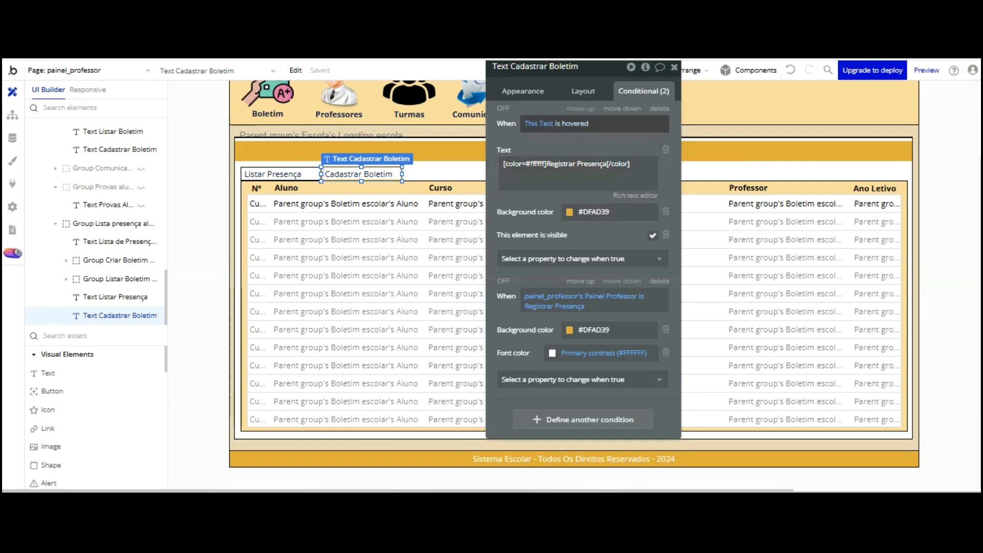
Retype the label's appearance text, now reading Registrar P
{"action": "left_click", "coordinate": [522, 92]}
{"action": "triple_click", "coordinate": [547, 123]}
{"action": "type", "text": "Regis"}
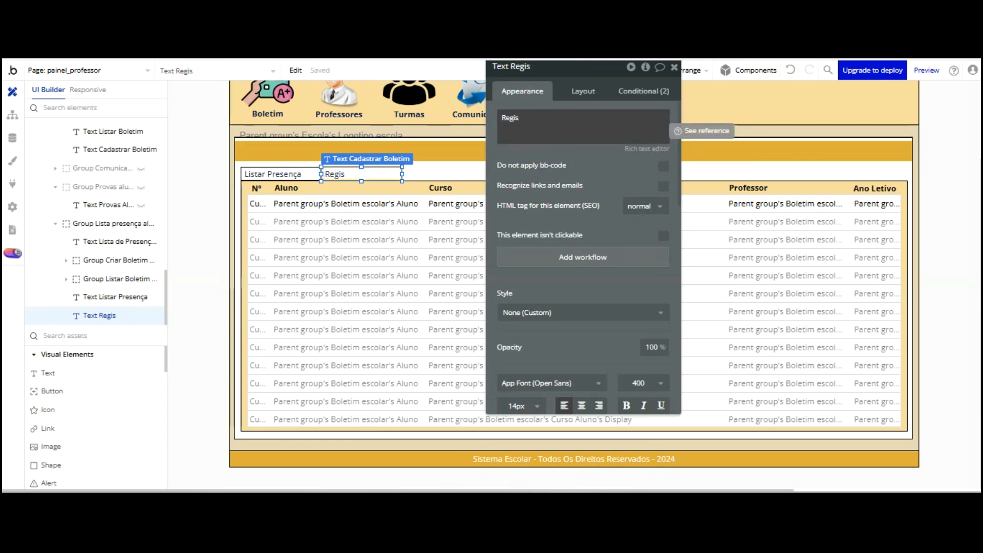
{"action": "triple_click", "coordinate": [548, 125]}
{"action": "left_click", "coordinate": [533, 118]}
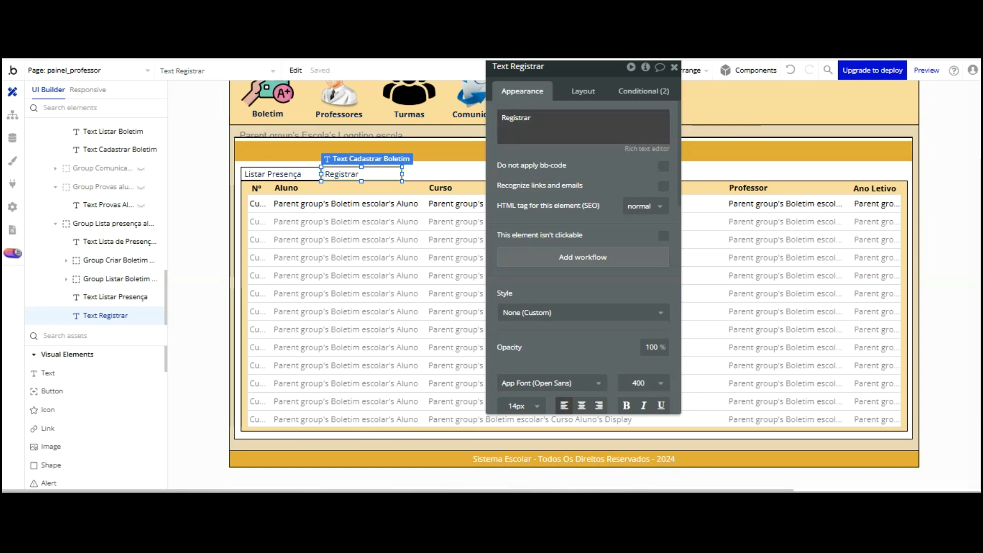
{"action": "left_click", "coordinate": [533, 117]}
{"action": "left_click", "coordinate": [533, 119]}
{"action": "left_click", "coordinate": [541, 119]}
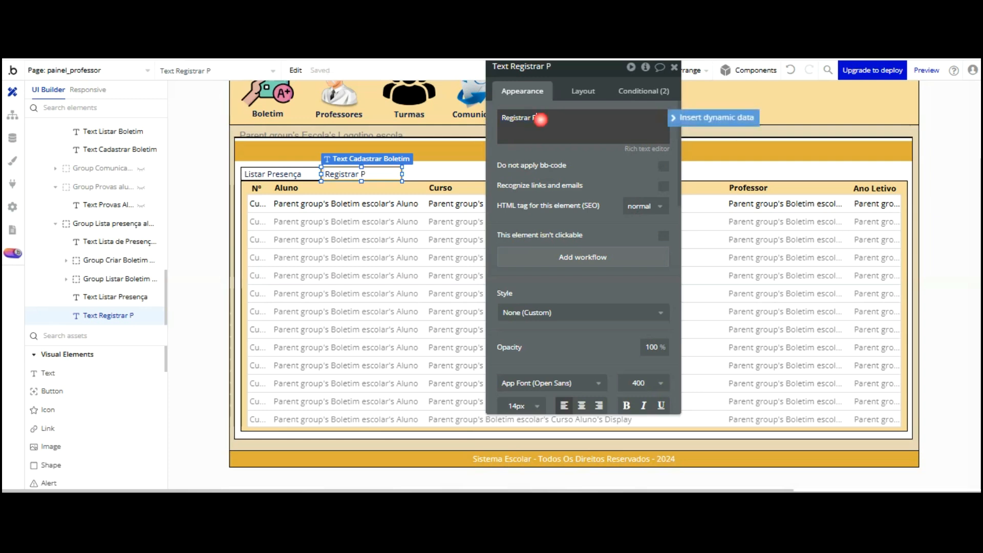
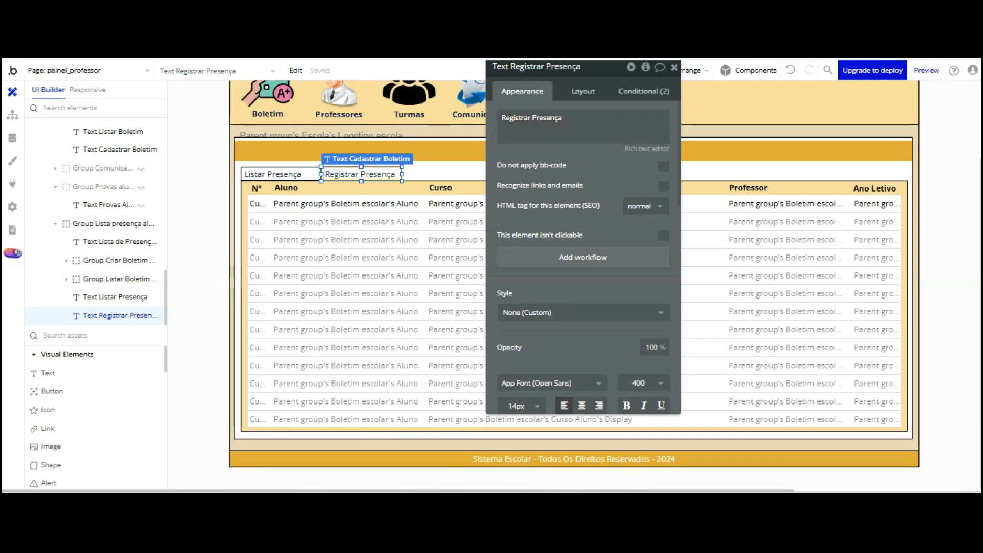
Select the Group Listar Boletim Aluno list group to show its properties
{"action": "left_click", "coordinate": [243, 103]}
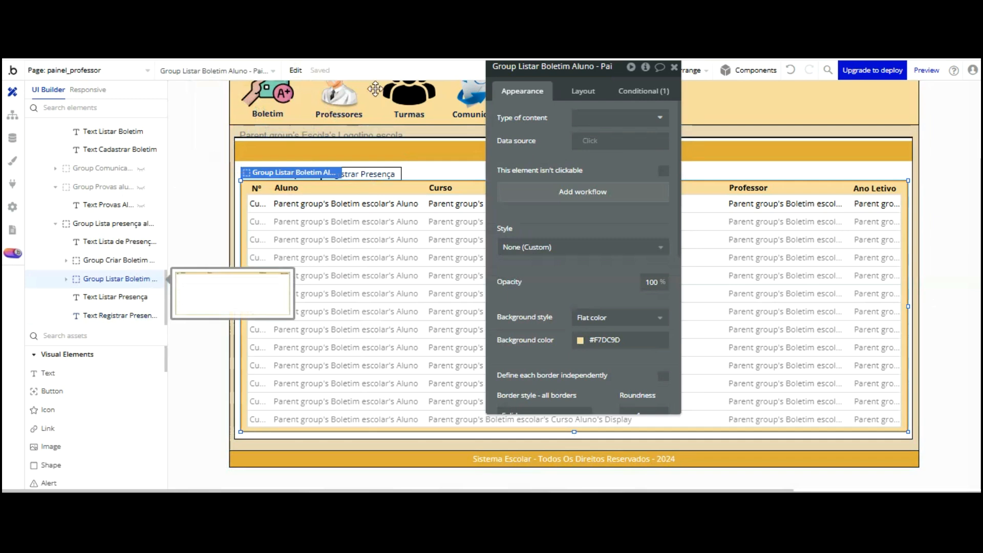
Rename the list group to Group Listar Presença Aluno
{"action": "left_click", "coordinate": [532, 67]}
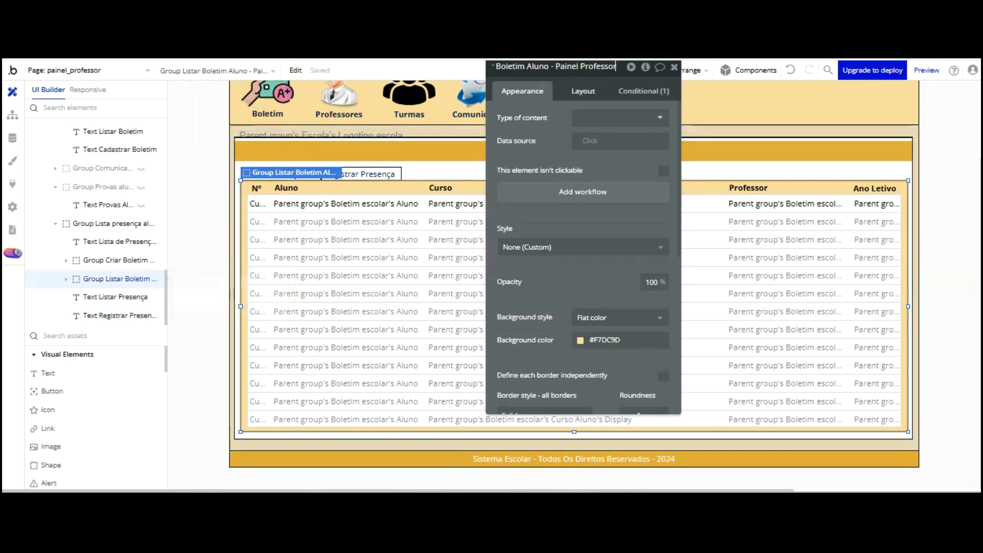
{"action": "key", "text": "Home"}
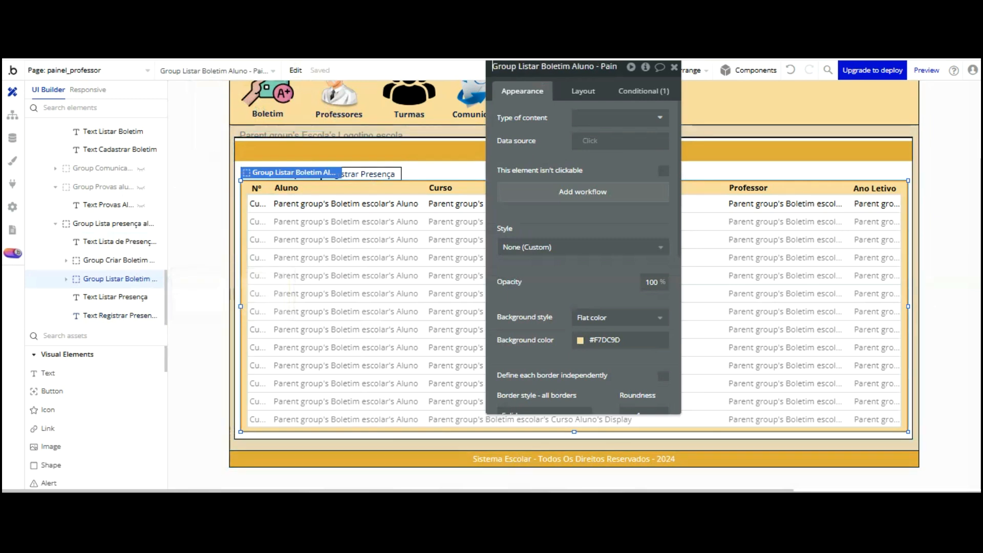
{"action": "left_click", "coordinate": [567, 67]}
{"action": "key", "text": "BackSpace"}
{"action": "key", "text": "BackSpace"}
{"action": "key", "text": "BackSpace"}
{"action": "key", "text": "BackSpace"}
{"action": "key", "text": "BackSpace"}
{"action": "key", "text": "BackSpace"}
{"action": "key", "text": "BackSpace"}
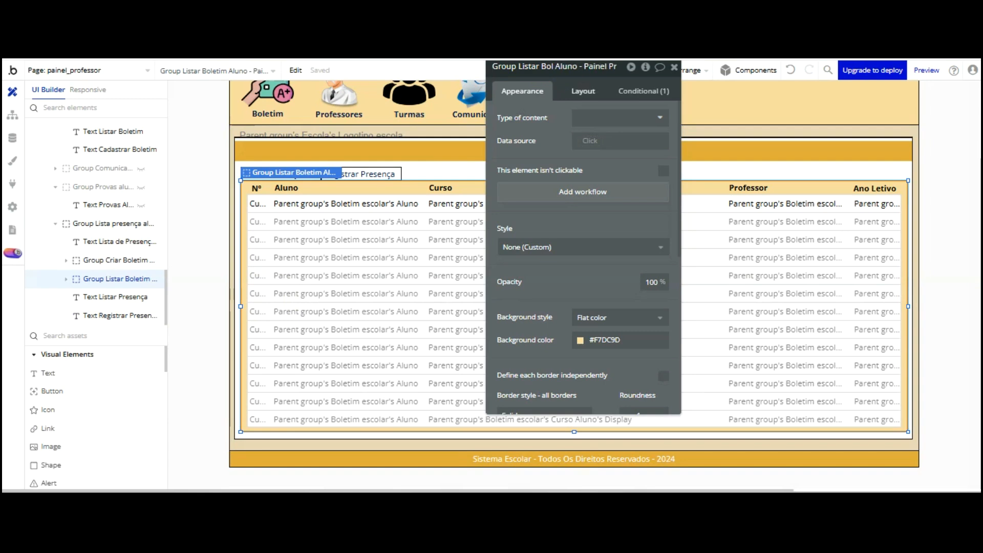
{"action": "key", "text": "BackSpace"}
{"action": "type", "text": "Presen"}
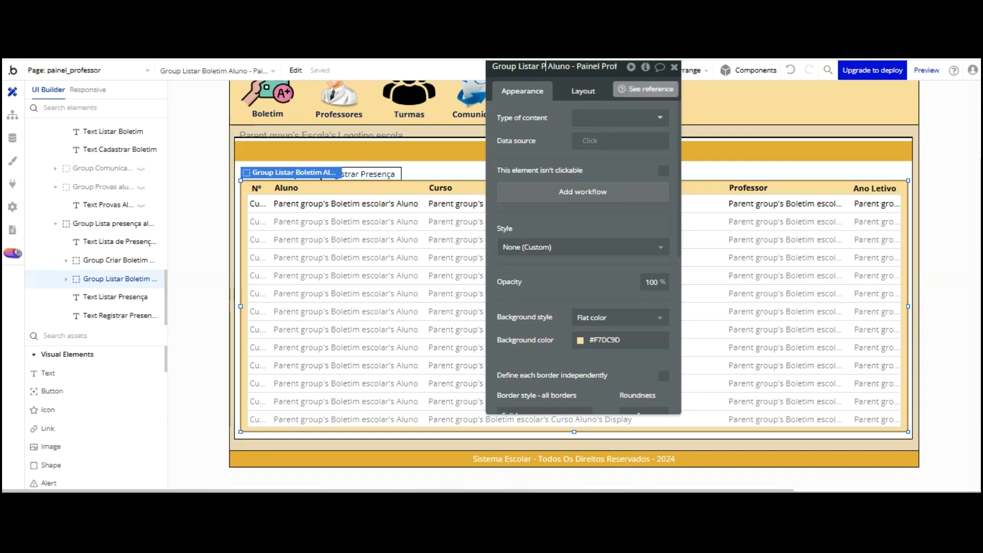
{"action": "type", "text": "ça"}
{"action": "key", "text": "Return"}
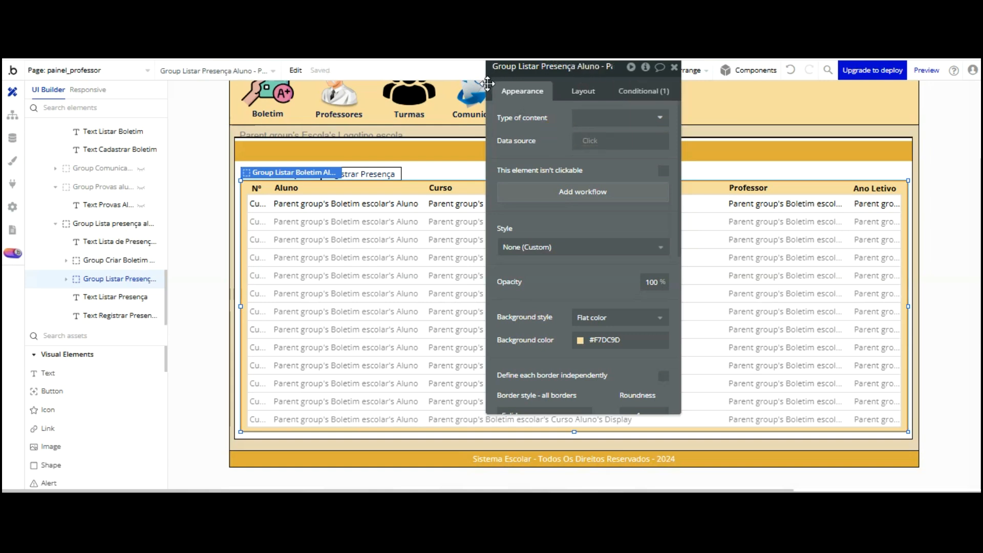
Review the visibility conditions of the group, its parent and the Listar Presença text
{"action": "left_click", "coordinate": [644, 91]}
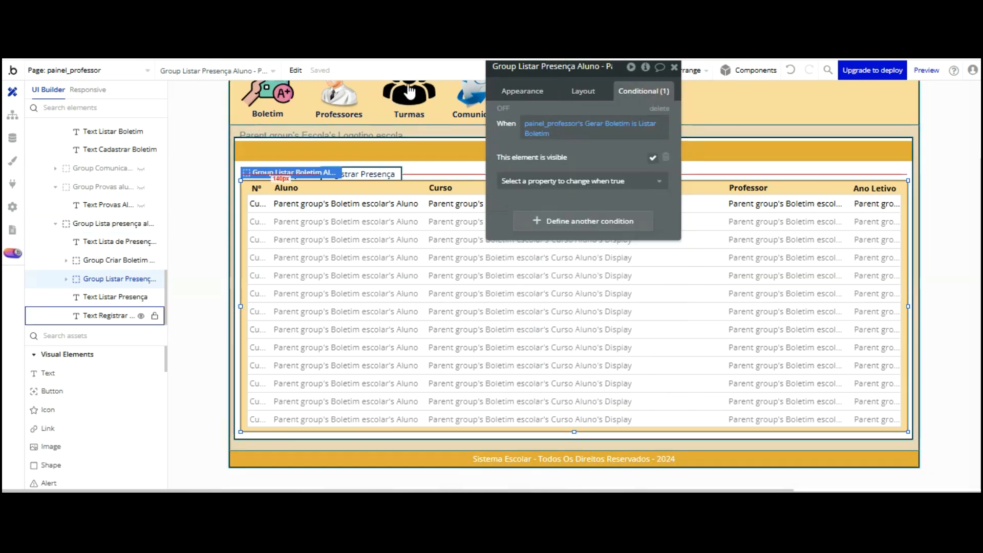
{"action": "left_click", "coordinate": [384, 168]}
{"action": "left_click", "coordinate": [115, 297]}
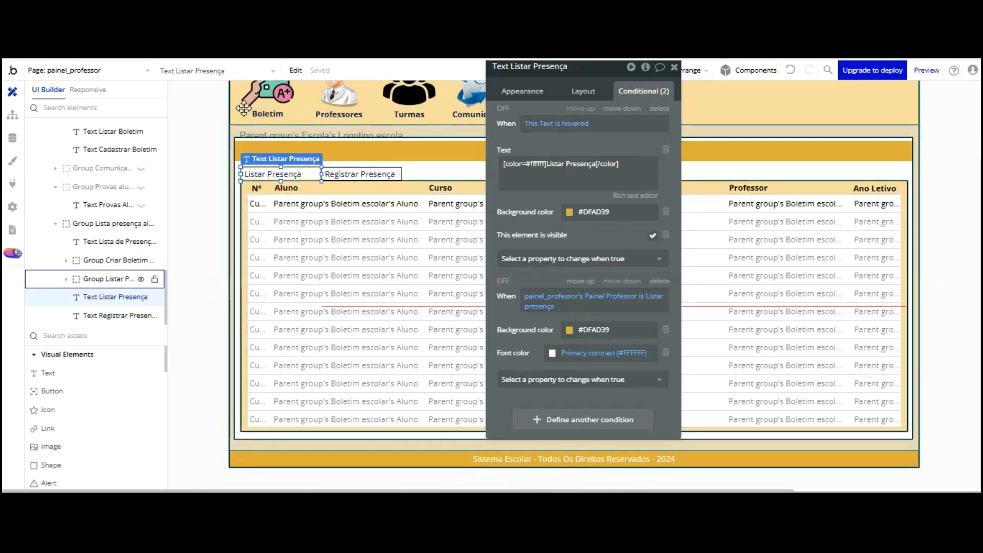
{"action": "left_click", "coordinate": [110, 278]}
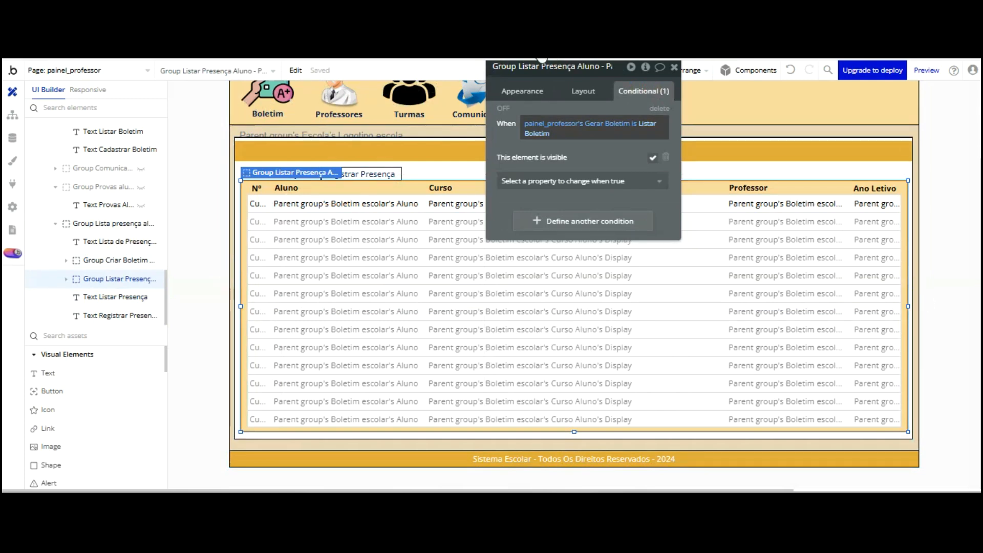
Make the group's condition check painel_professor's Painel Professor is Listar Presença
{"action": "left_click", "coordinate": [614, 123]}
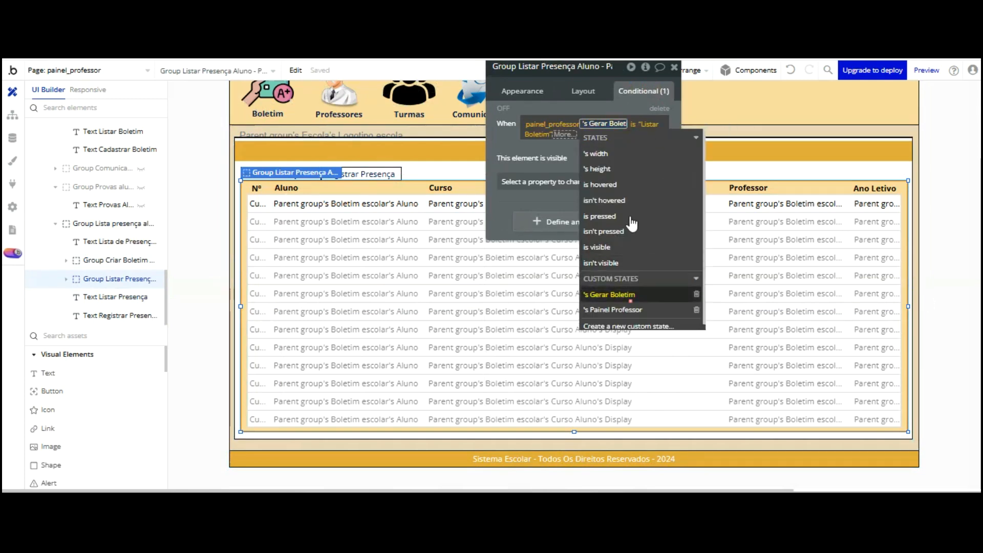
{"action": "left_click", "coordinate": [612, 295]}
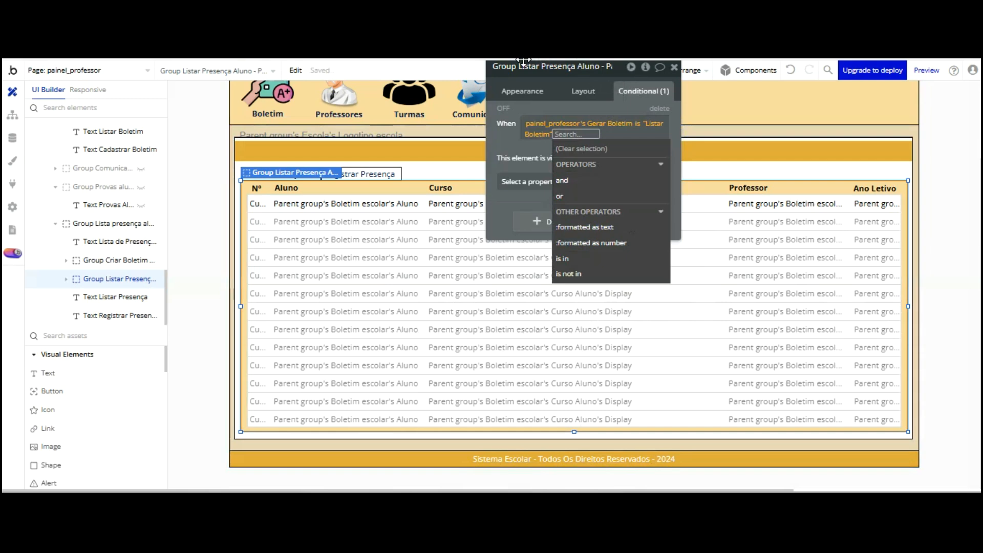
{"action": "left_click", "coordinate": [604, 123]}
{"action": "left_click", "coordinate": [605, 123]}
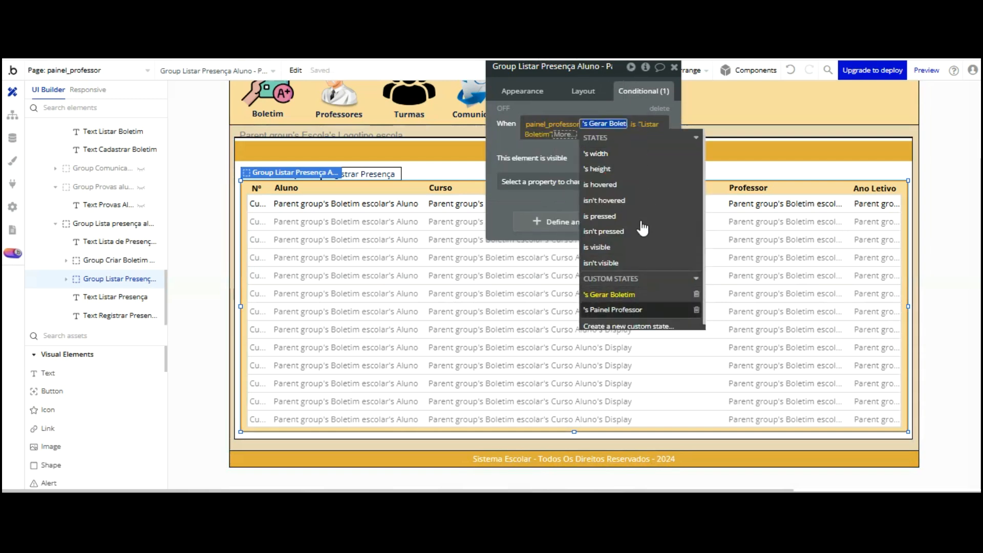
{"action": "left_click", "coordinate": [613, 309]}
{"action": "left_click", "coordinate": [549, 133]}
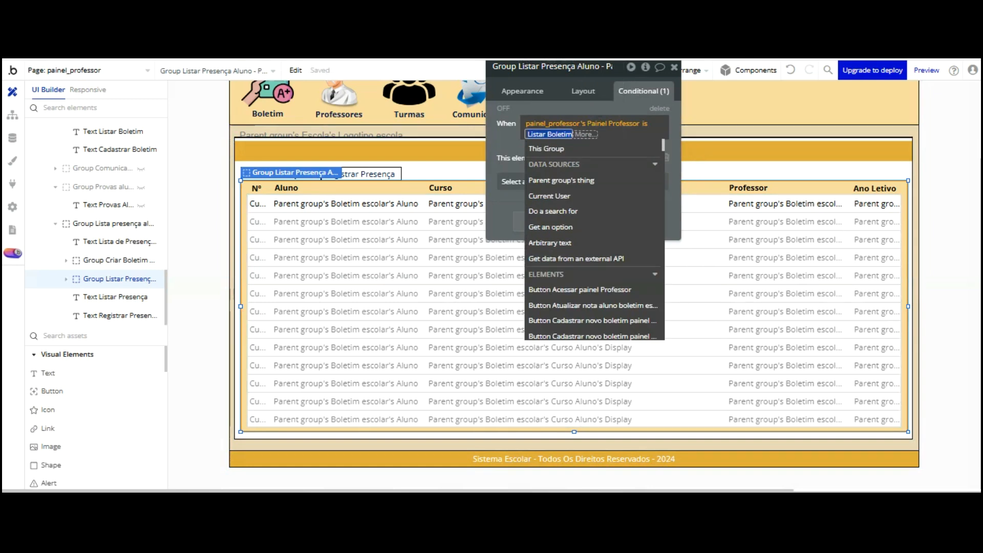
{"action": "type", "text": "Listar"}
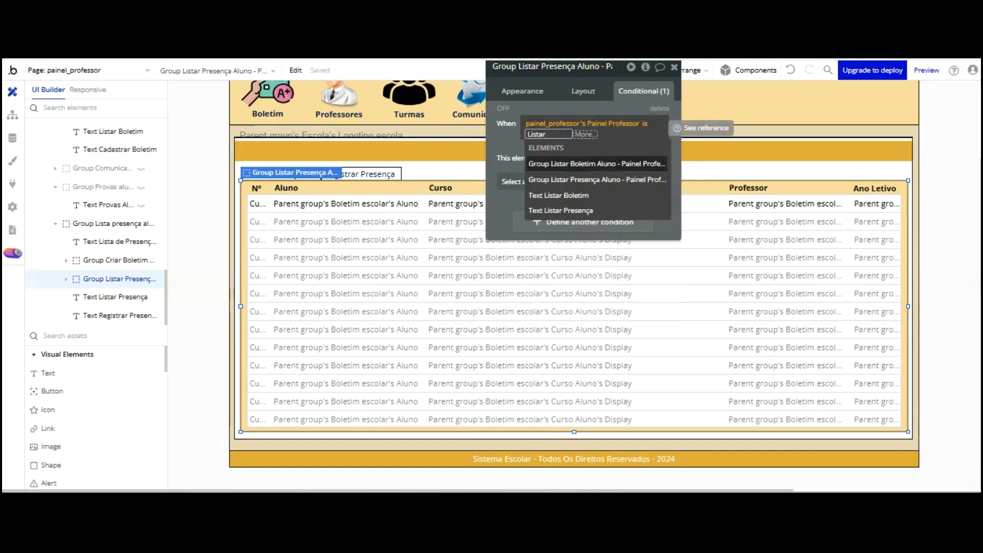
{"action": "type", "text": " Presença"}
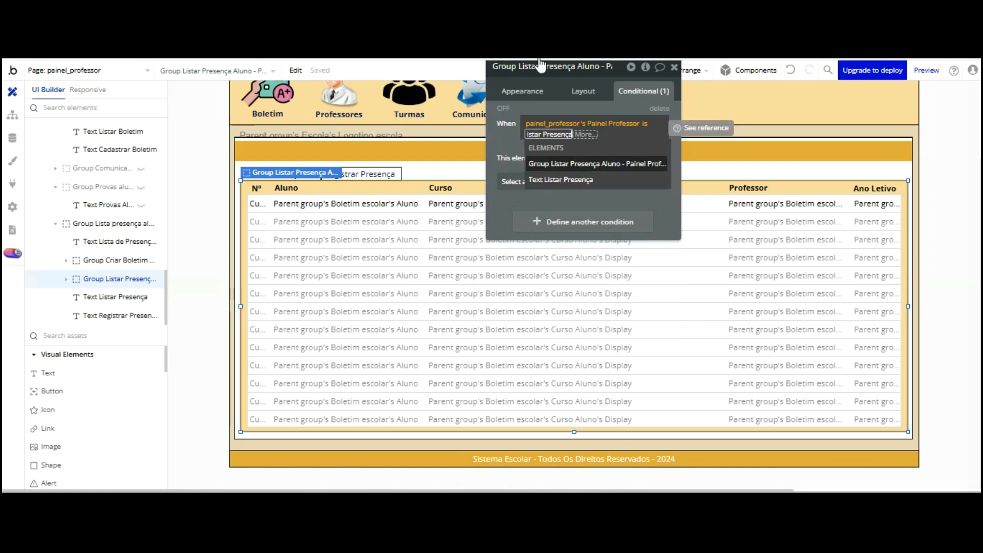
{"action": "key", "text": "Return"}
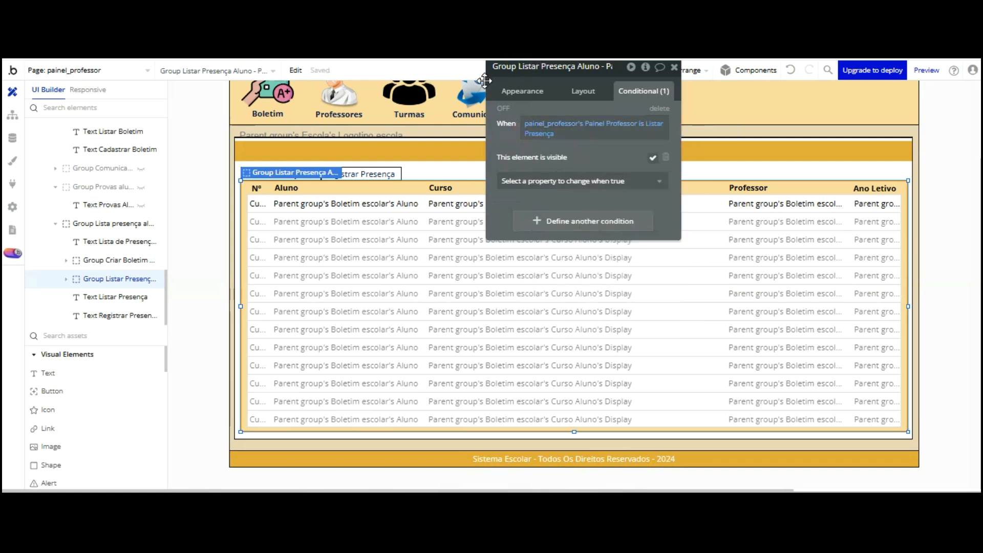
{"action": "left_click", "coordinate": [107, 260]}
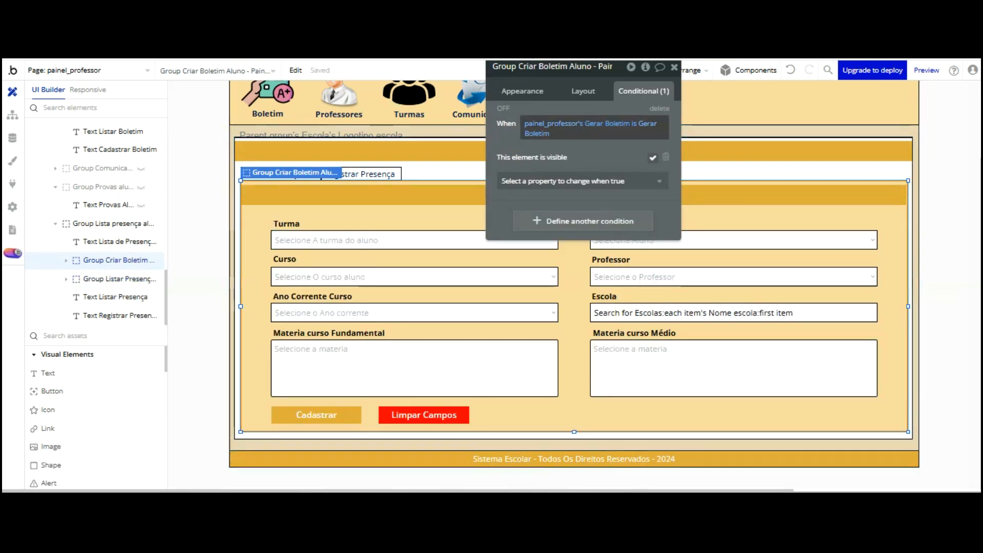
Make the form group's condition check Painel Professor is Registrar Presença
{"action": "left_click", "coordinate": [604, 123]}
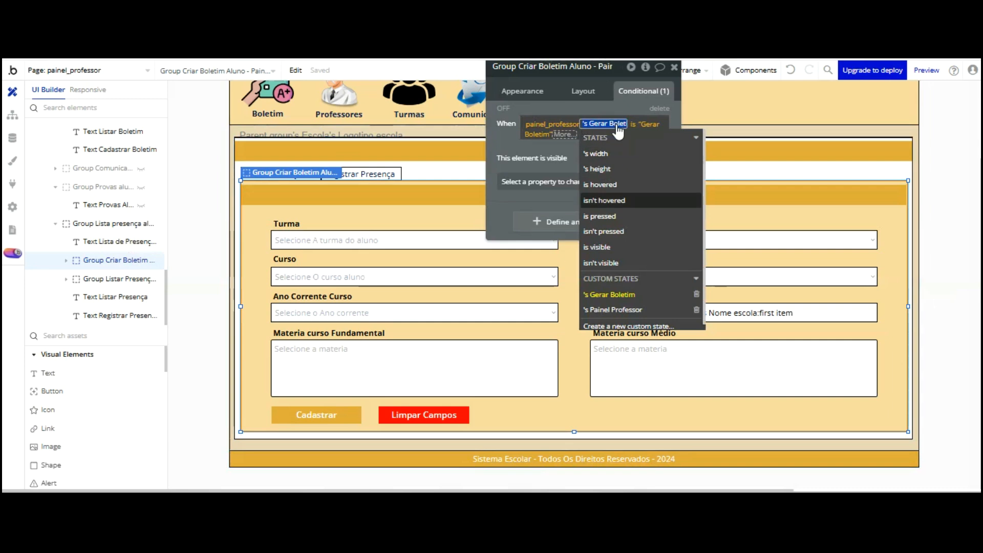
{"action": "left_click", "coordinate": [613, 309]}
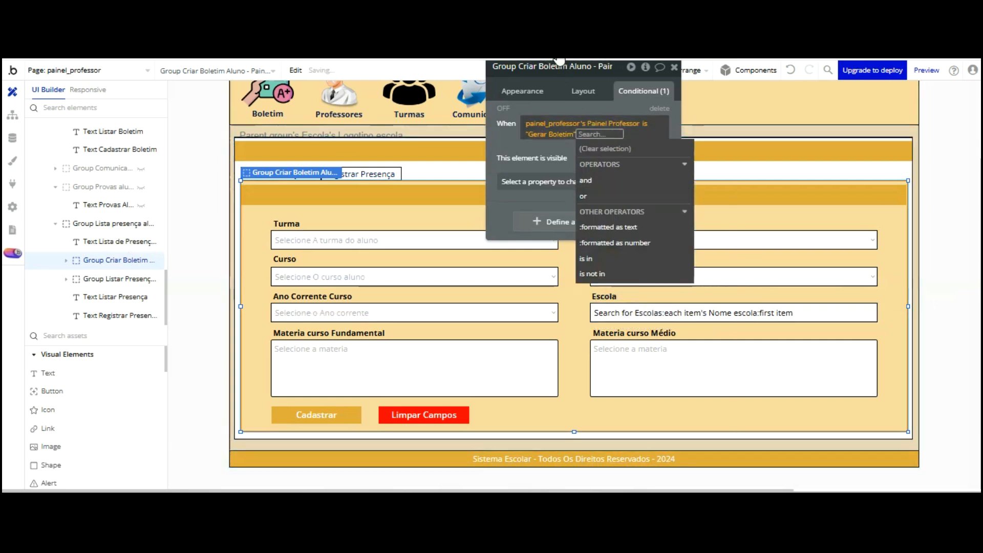
{"action": "left_click", "coordinate": [557, 145]}
{"action": "left_click", "coordinate": [533, 132]}
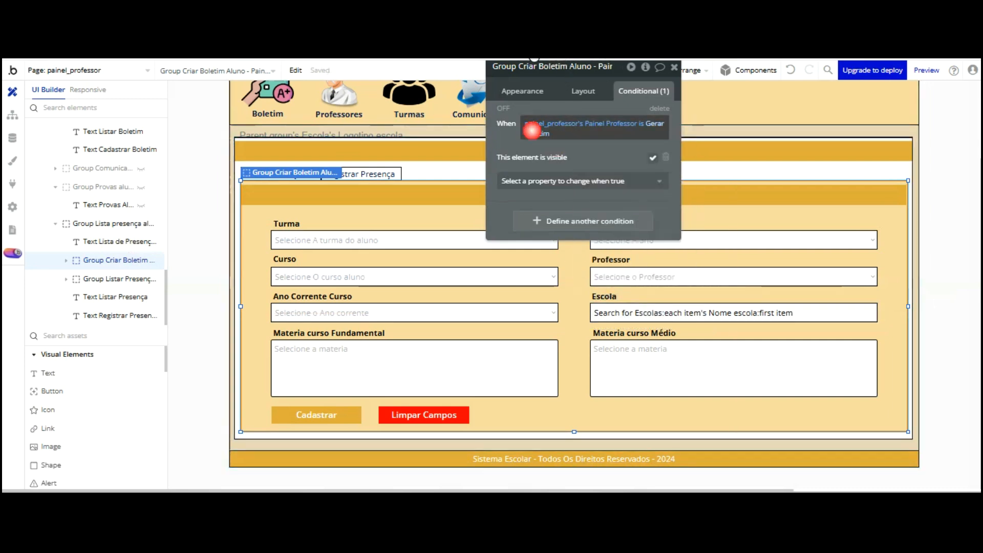
{"action": "type", "text": "Registra"}
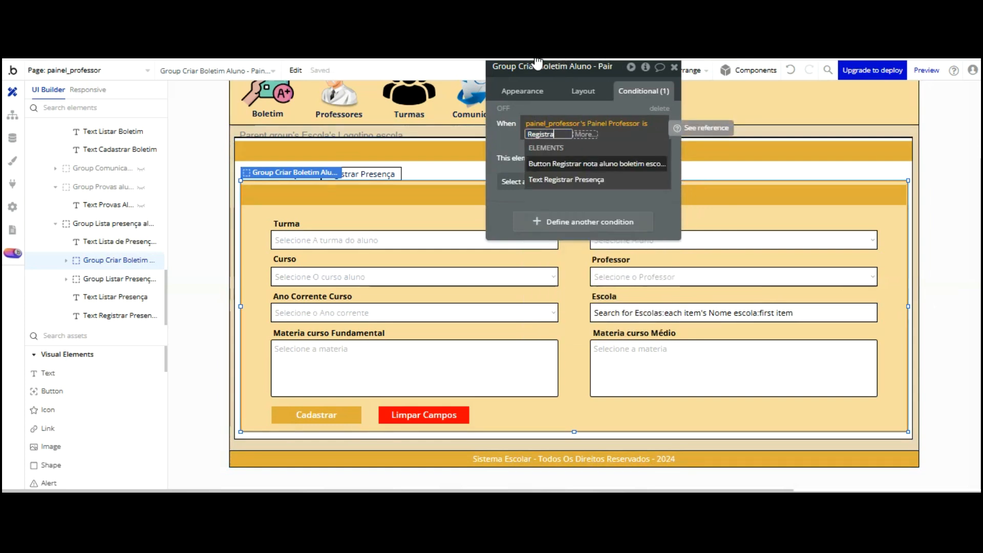
{"action": "type", "text": "r Presença\""}
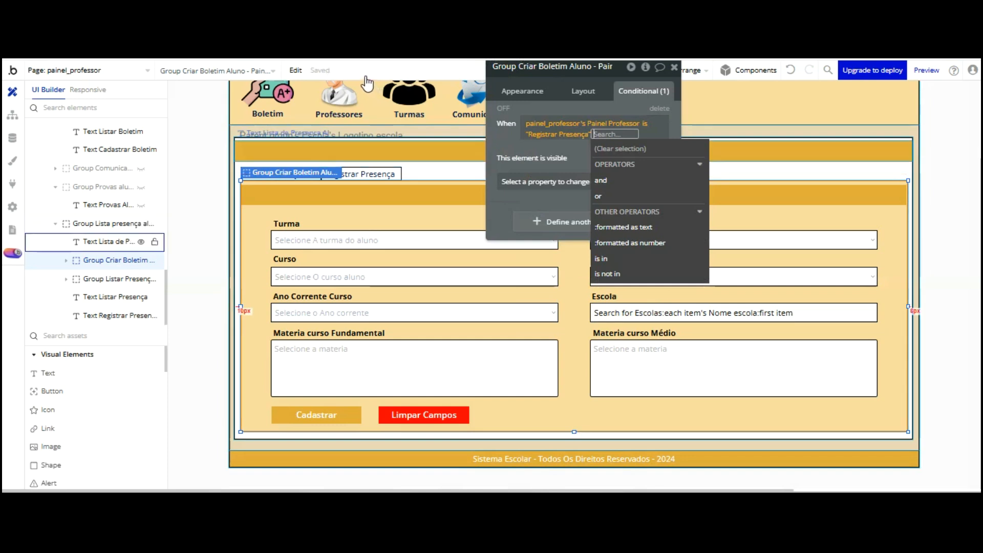
Review the conditions on the attendance heading, Registrar Presença text and Listar Presença group
{"action": "left_click", "coordinate": [115, 241]}
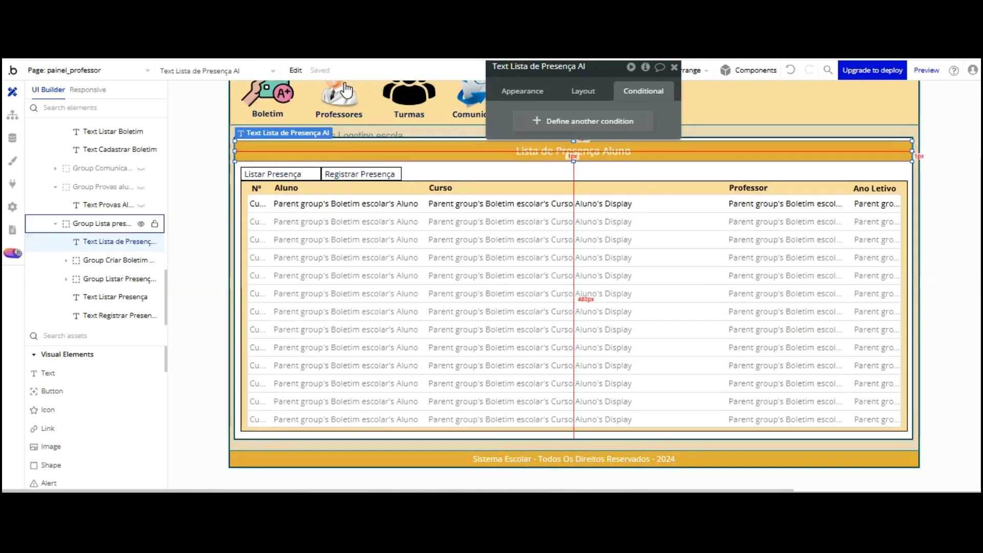
{"action": "left_click", "coordinate": [331, 175]}
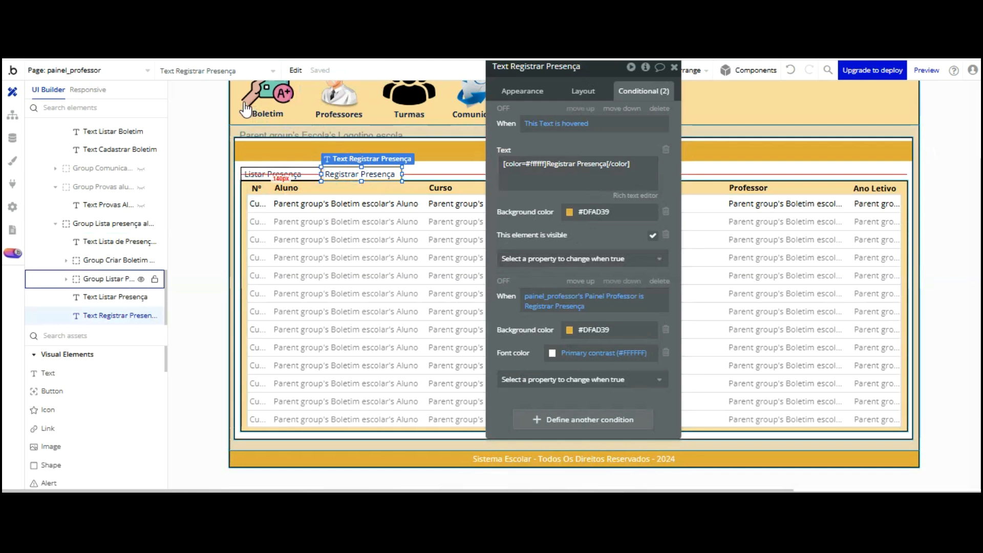
{"action": "left_click", "coordinate": [243, 187]}
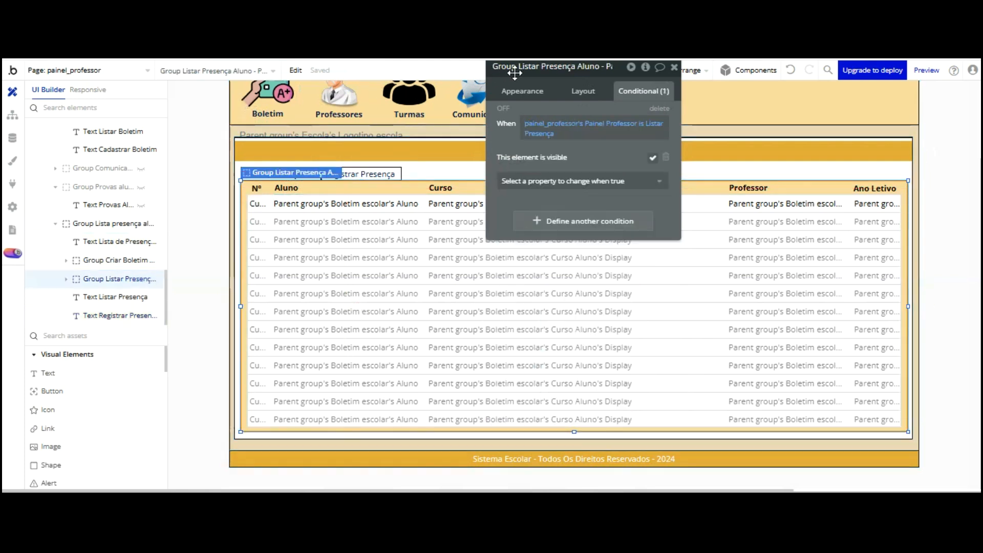
{"action": "left_click", "coordinate": [589, 67]}
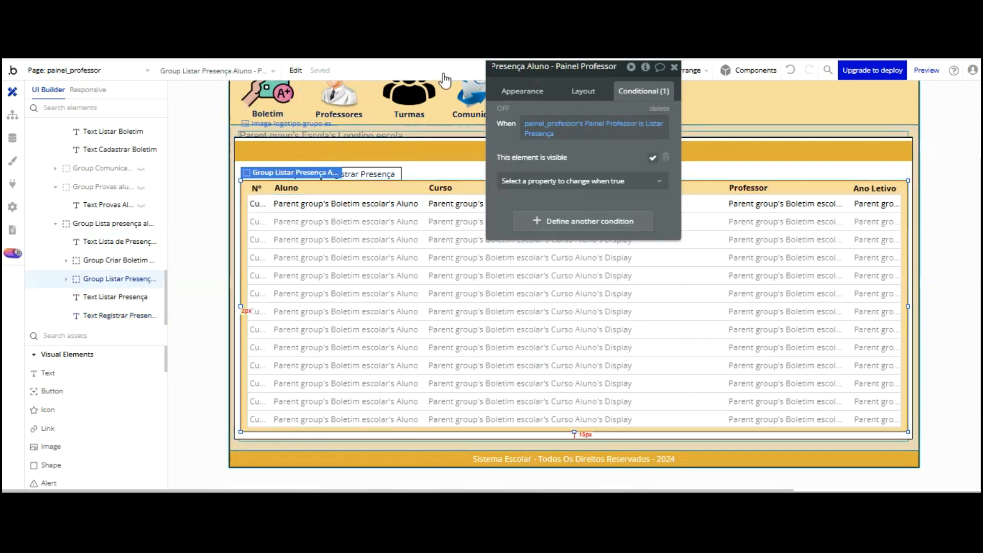
{"action": "left_click", "coordinate": [112, 223]}
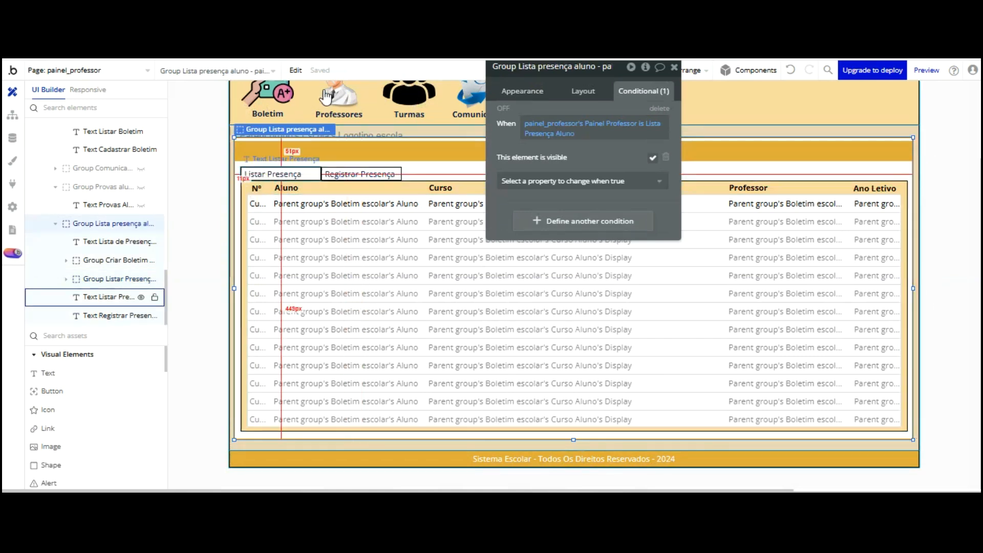
{"action": "left_click", "coordinate": [354, 174]}
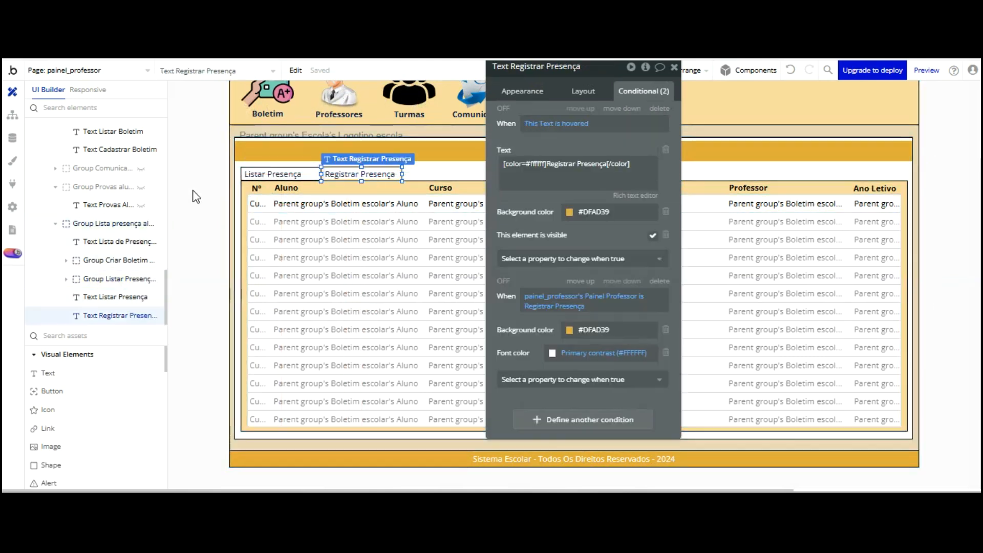
{"action": "left_click", "coordinate": [113, 260]}
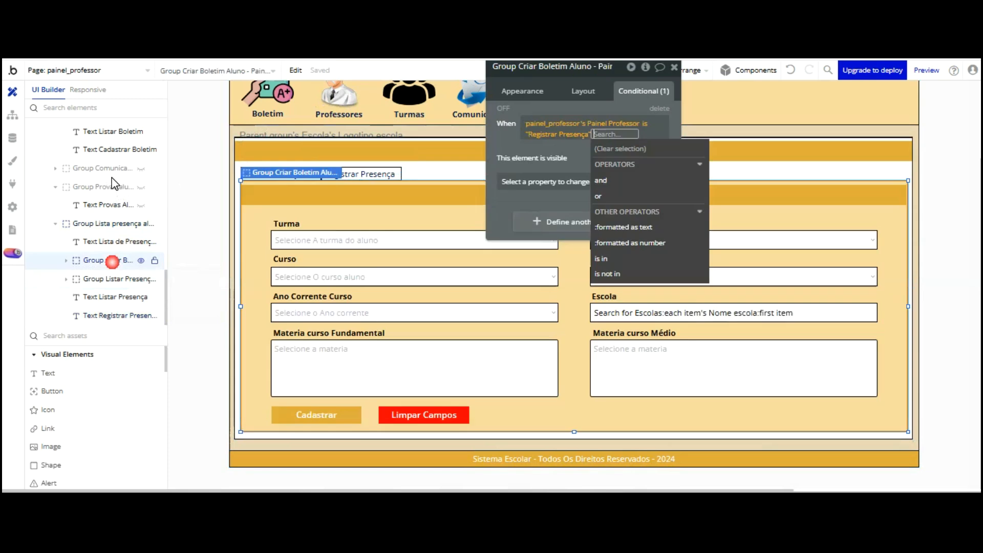
Rename the former report-card creation group to Group Registrar presença
{"action": "left_click", "coordinate": [532, 67]}
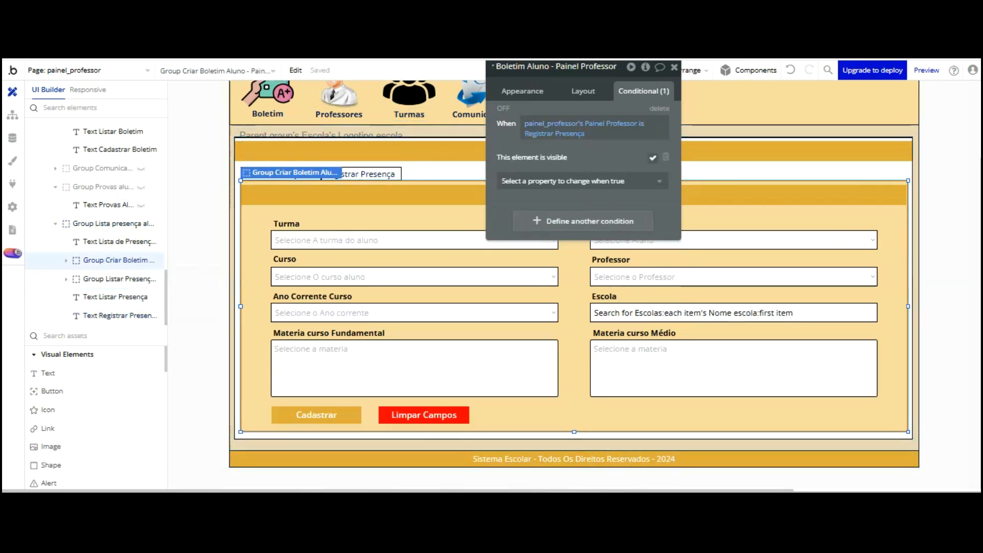
{"action": "left_click", "coordinate": [549, 66]}
{"action": "key", "text": "BackSpace"}
{"action": "key", "text": "BackSpace"}
{"action": "key", "text": "BackSpace"}
{"action": "key", "text": "BackSpace"}
{"action": "key", "text": "BackSpace"}
{"action": "key", "text": "BackSpace"}
{"action": "key", "text": "BackSpace"}
{"action": "key", "text": "BackSpace"}
{"action": "key", "text": "BackSpace"}
{"action": "key", "text": "BackSpace"}
{"action": "key", "text": "BackSpace"}
{"action": "key", "text": "BackSpace"}
{"action": "key", "text": "BackSpace"}
{"action": "key", "text": "BackSpace"}
{"action": "key", "text": "BackSpace"}
{"action": "key", "text": "BackSpace"}
{"action": "key", "text": "BackSpace"}
{"action": "key", "text": "BackSpace"}
{"action": "key", "text": "BackSpace"}
{"action": "key", "text": "BackSpace"}
{"action": "type", "text": "Grou"}
{"action": "type", "text": "p Registr"}
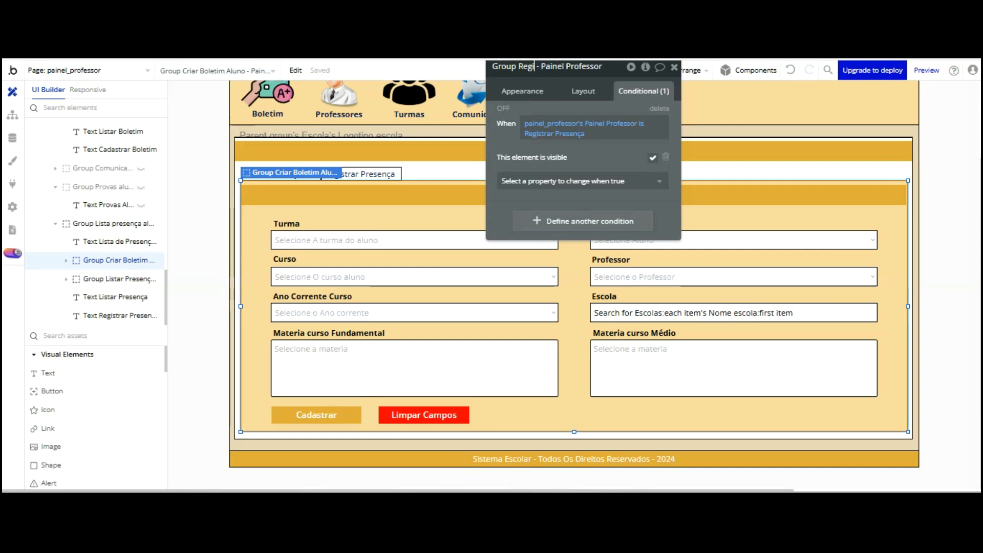
{"action": "type", "text": "ar"}
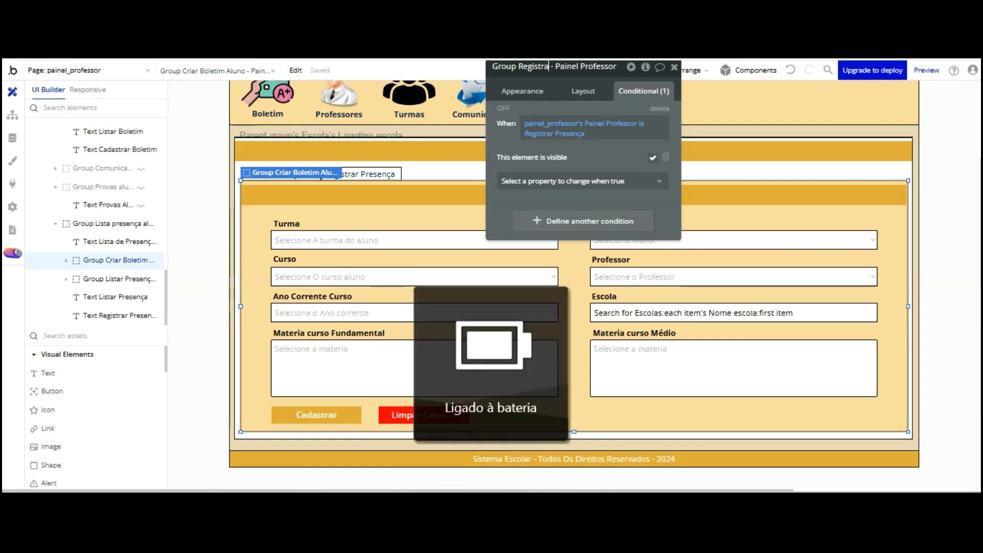
{"action": "type", "text": " presença"}
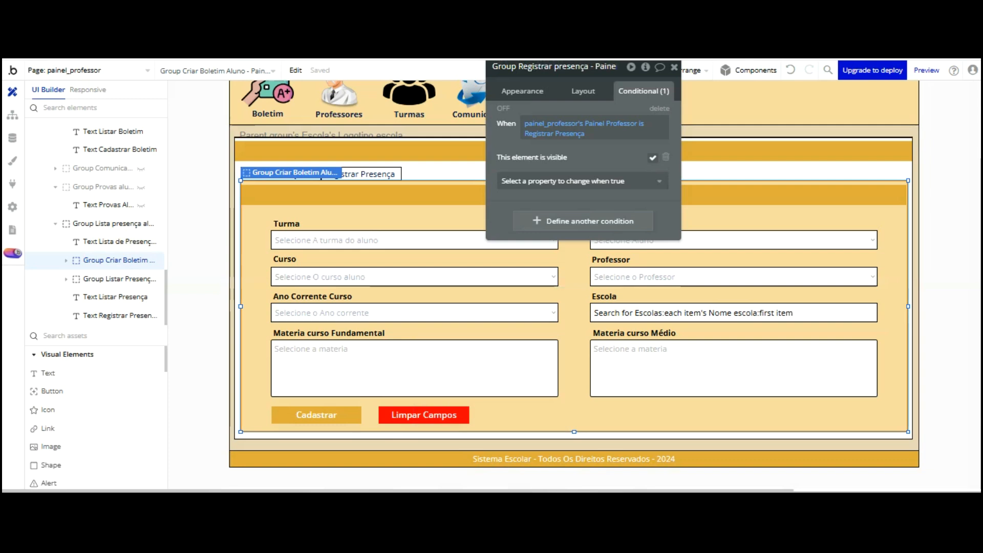
{"action": "key", "text": "Return"}
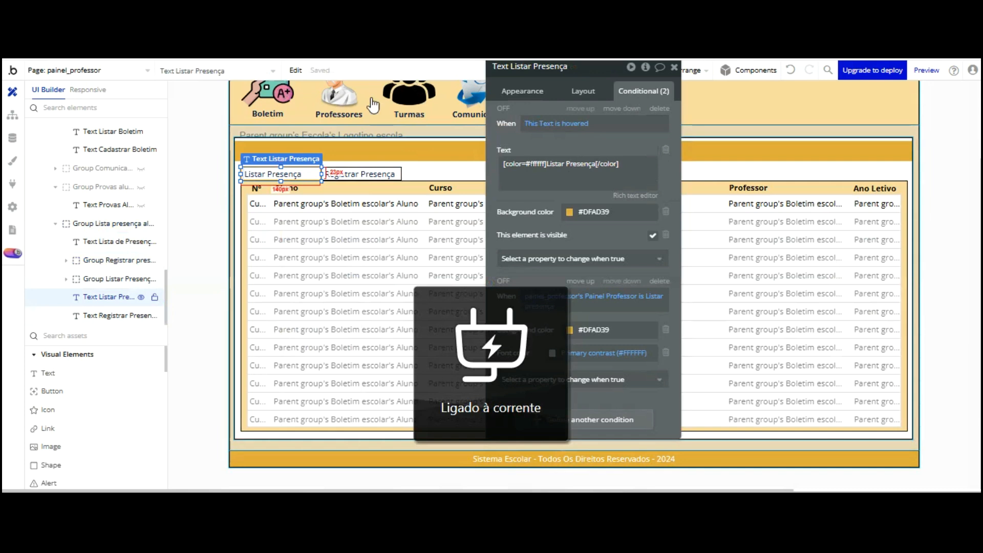
{"action": "left_click", "coordinate": [524, 91]}
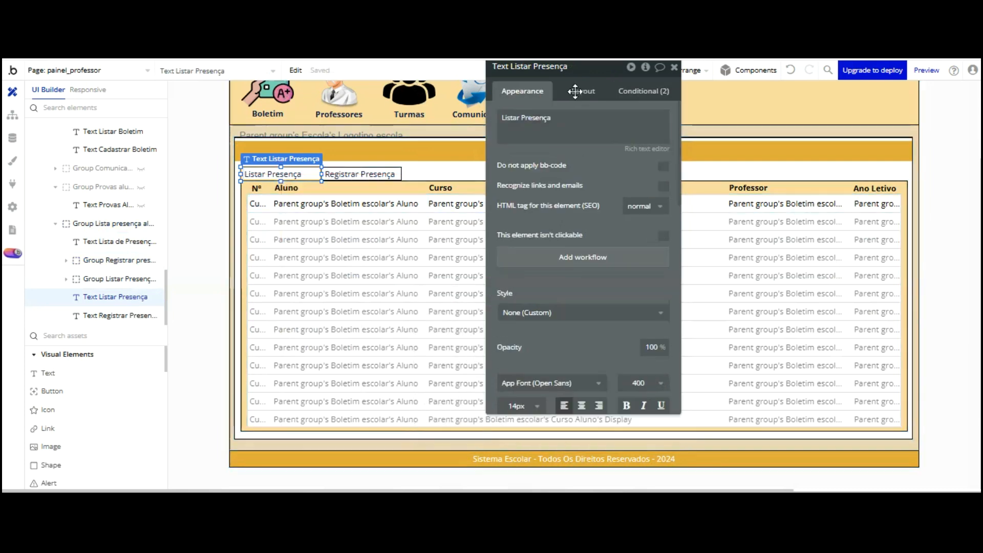
Add a Listar Presença click workflow setting painel_professor's Painel Professor state to Listar Presença
{"action": "left_click", "coordinate": [594, 257]}
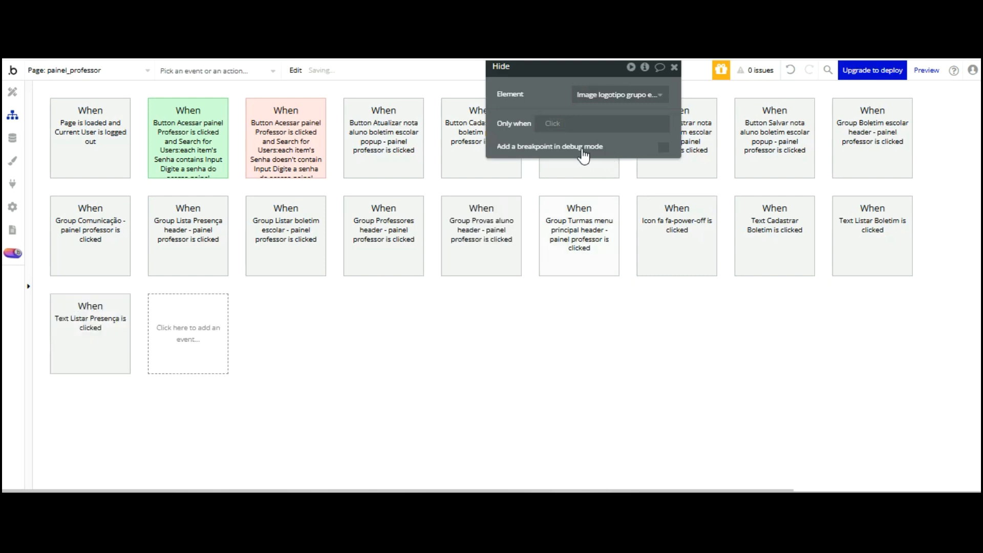
{"action": "left_click", "coordinate": [123, 410]}
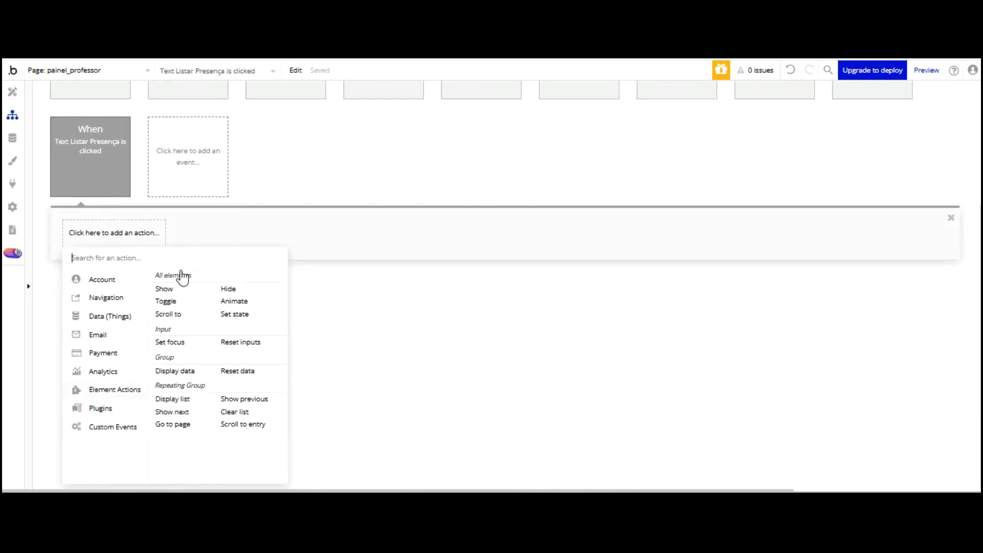
{"action": "left_click", "coordinate": [238, 314]}
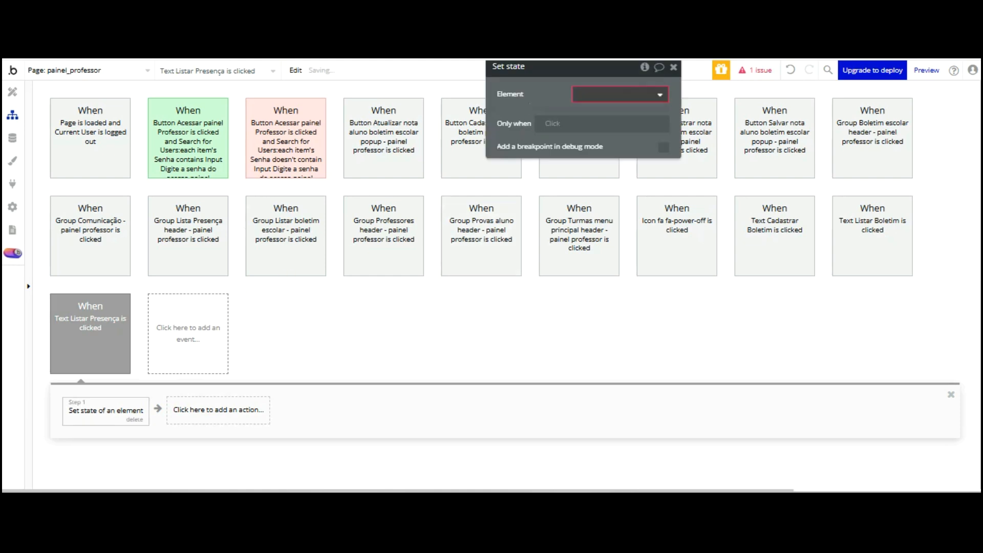
{"action": "left_click", "coordinate": [624, 94]}
{"action": "left_click", "coordinate": [635, 105]}
{"action": "left_click", "coordinate": [612, 117]}
{"action": "left_click", "coordinate": [615, 146]}
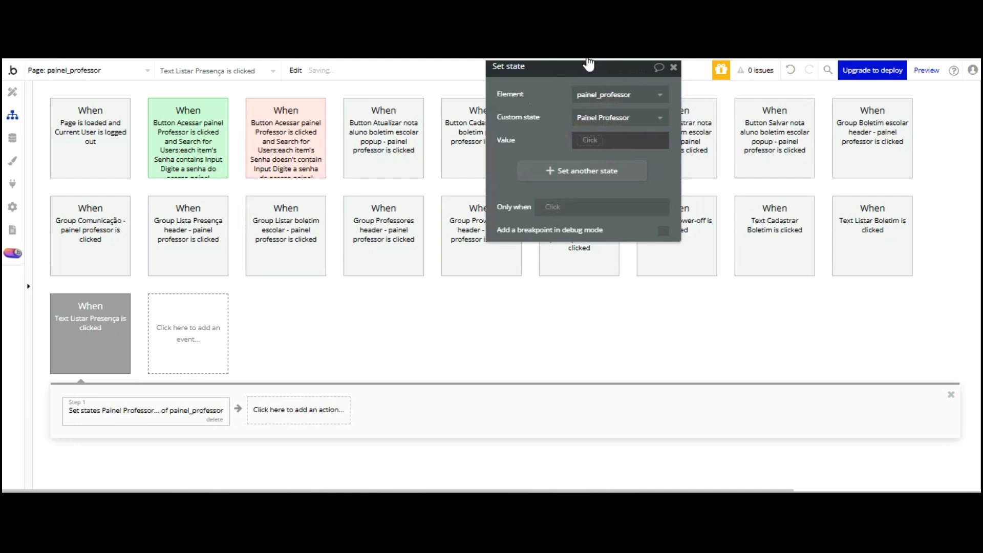
{"action": "left_click", "coordinate": [594, 139]}
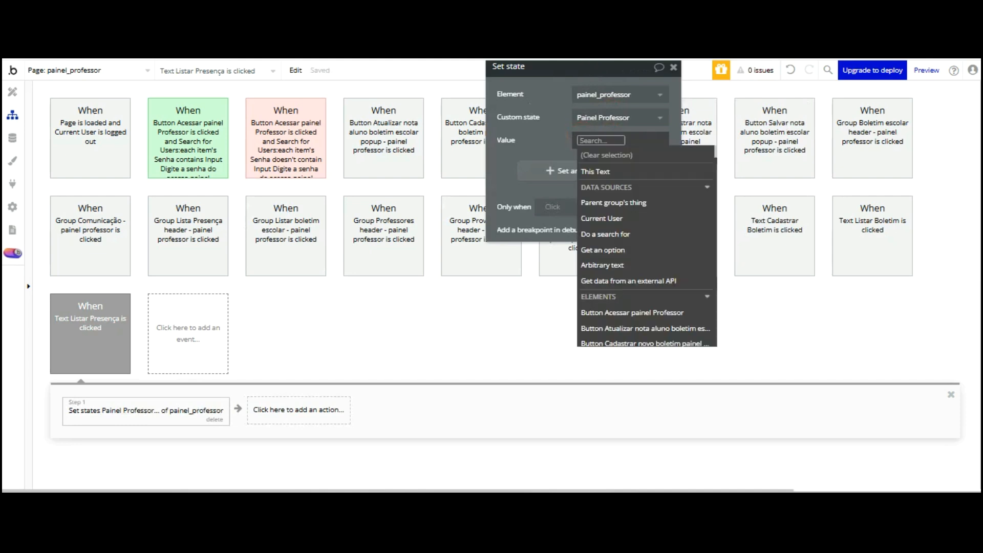
{"action": "type", "text": "Listar"}
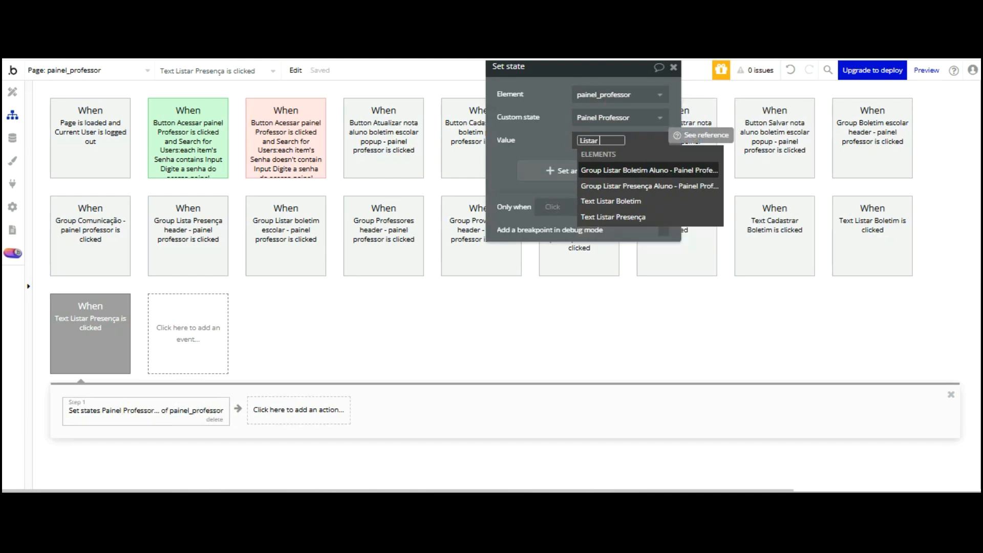
{"action": "type", "text": " Pr"}
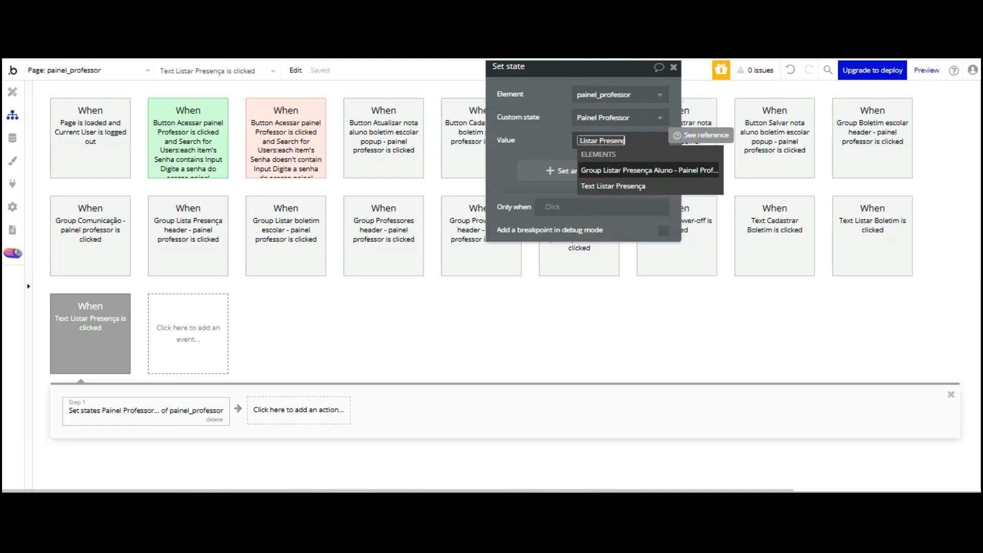
{"action": "type", "text": "esença"}
{"action": "left_click", "coordinate": [553, 137]}
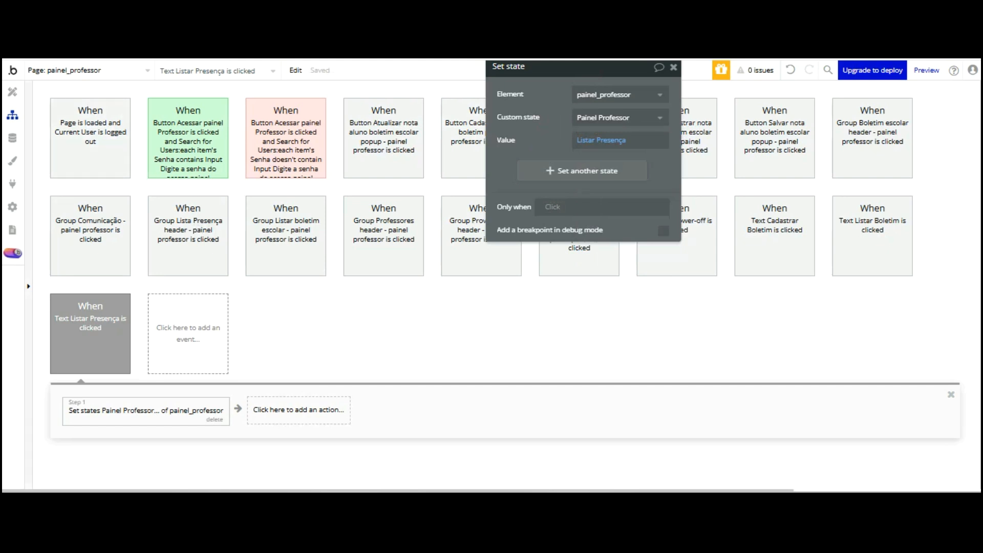
{"action": "left_click", "coordinate": [12, 92]}
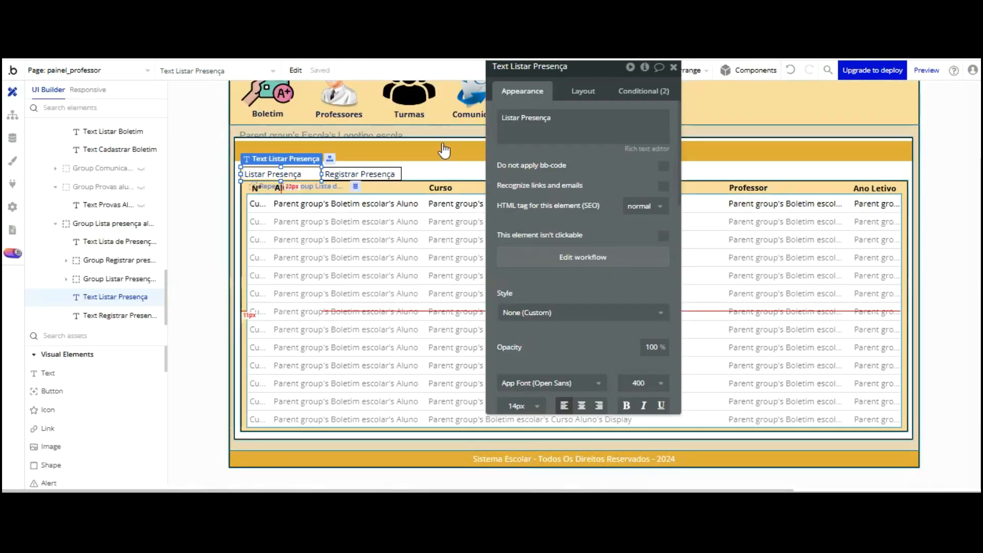
{"action": "left_click", "coordinate": [361, 174]}
Add a Registrar Presença click workflow setting Painel Professor to Registrar Presença
{"action": "left_click", "coordinate": [583, 257]}
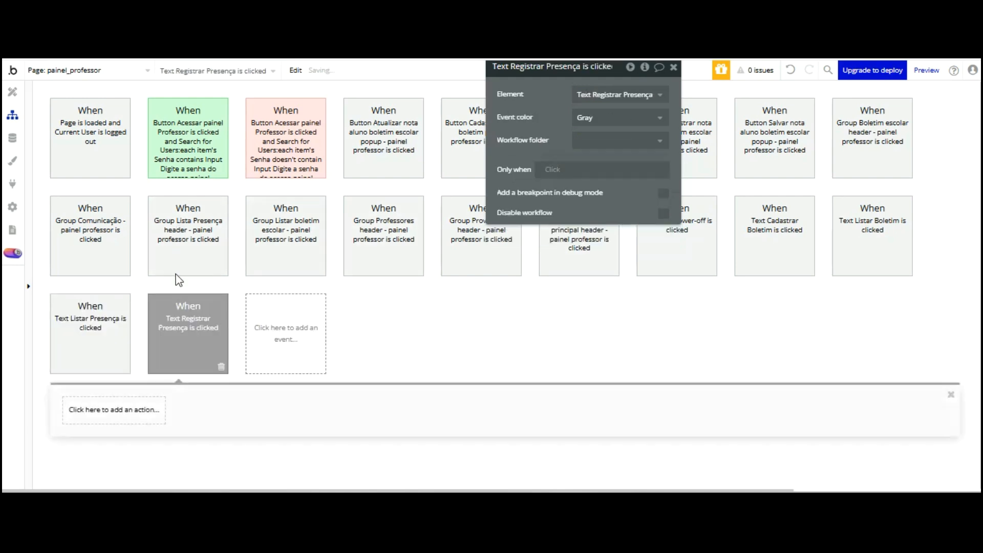
{"action": "left_click", "coordinate": [134, 409]}
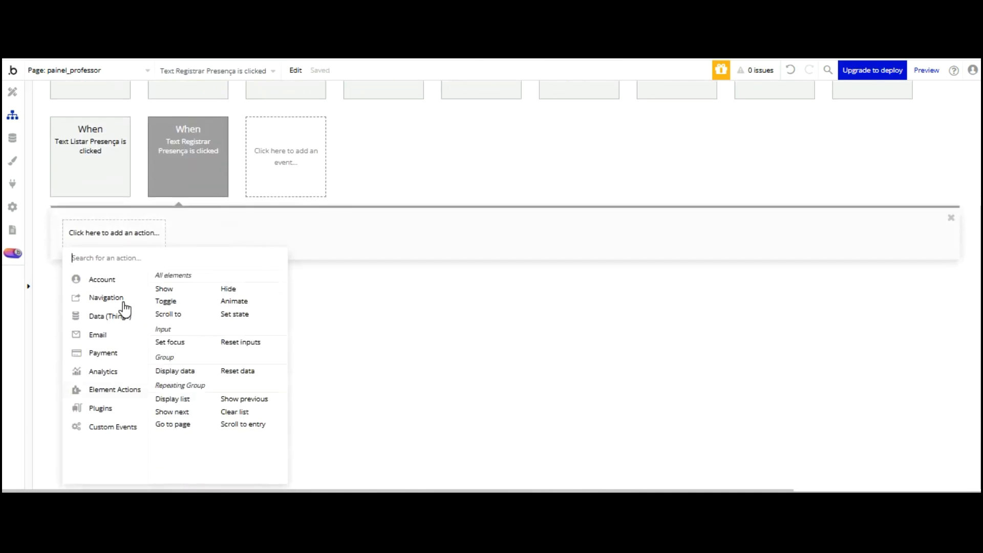
{"action": "left_click", "coordinate": [235, 314]}
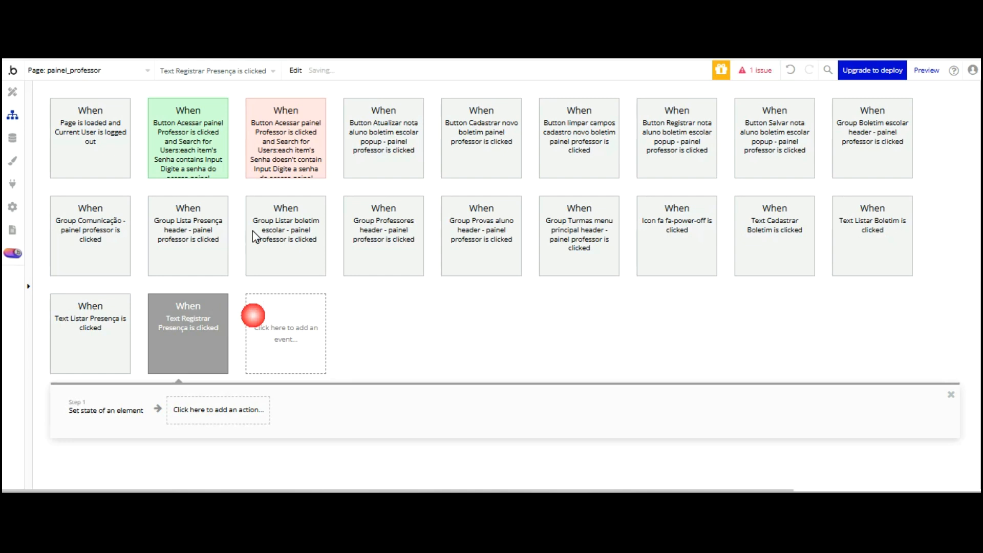
{"action": "left_click", "coordinate": [626, 95]}
{"action": "left_click", "coordinate": [620, 108]}
{"action": "left_click", "coordinate": [606, 117]}
{"action": "left_click", "coordinate": [612, 150]}
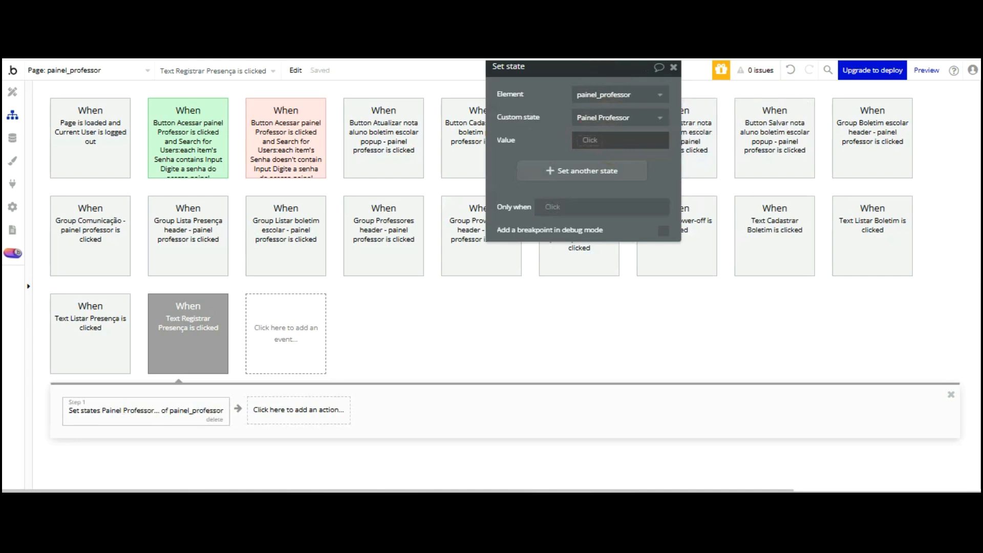
{"action": "left_click", "coordinate": [590, 139]}
{"action": "type", "text": "Re"}
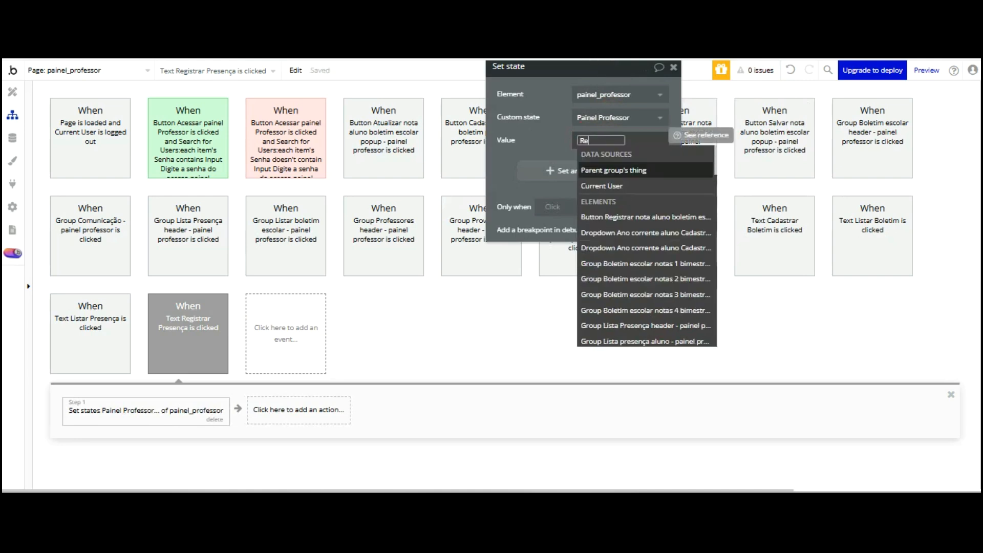
{"action": "type", "text": "gistrar"}
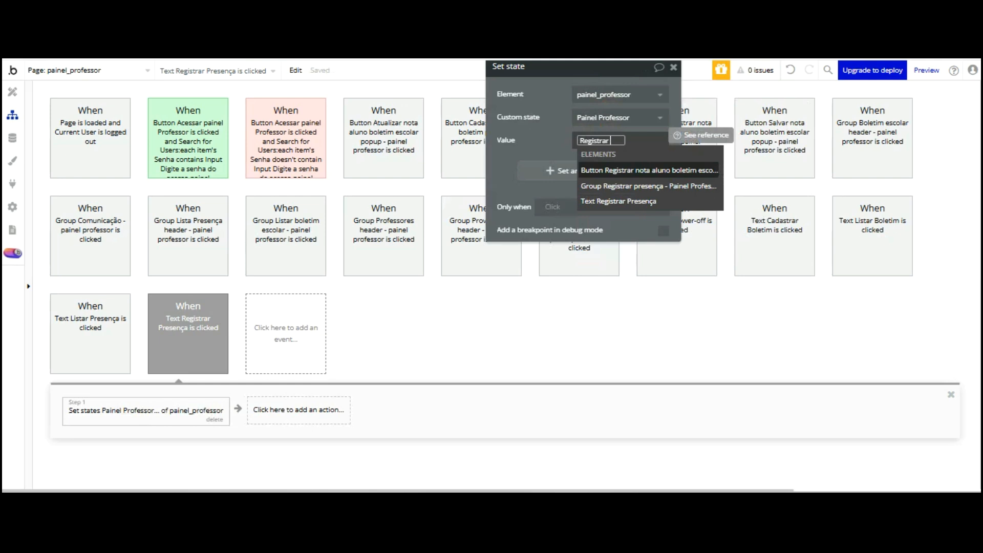
{"action": "type", "text": " Pres"}
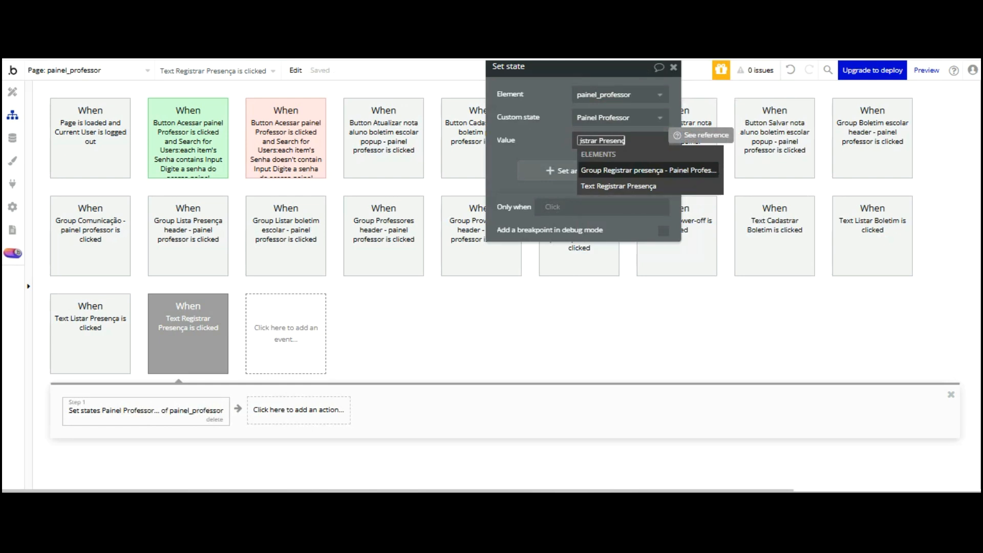
{"action": "left_click", "coordinate": [557, 134]}
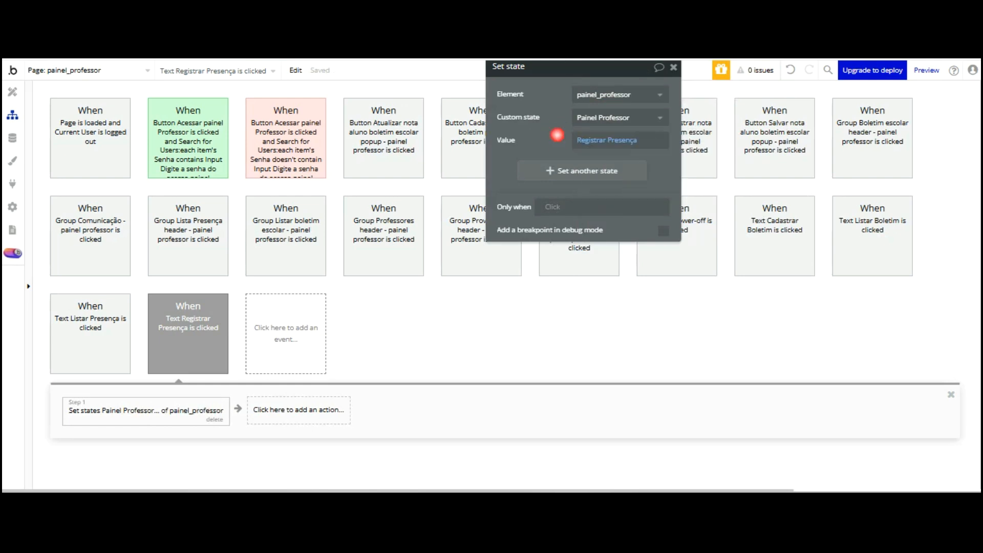
Reload the live app preview to check the tabs, then return to the workflows
{"action": "key", "text": "ctrl+Tab"}
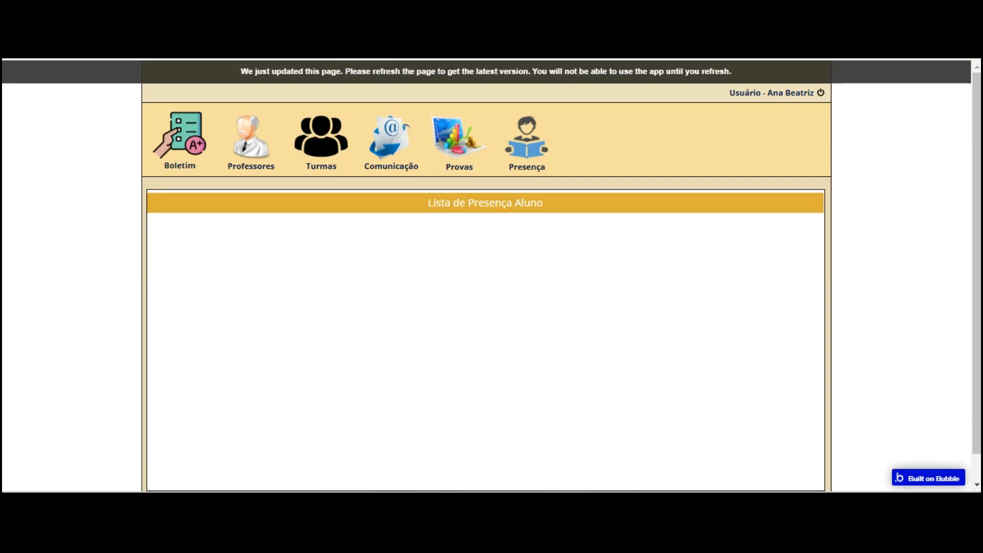
{"action": "left_click", "coordinate": [340, 69]}
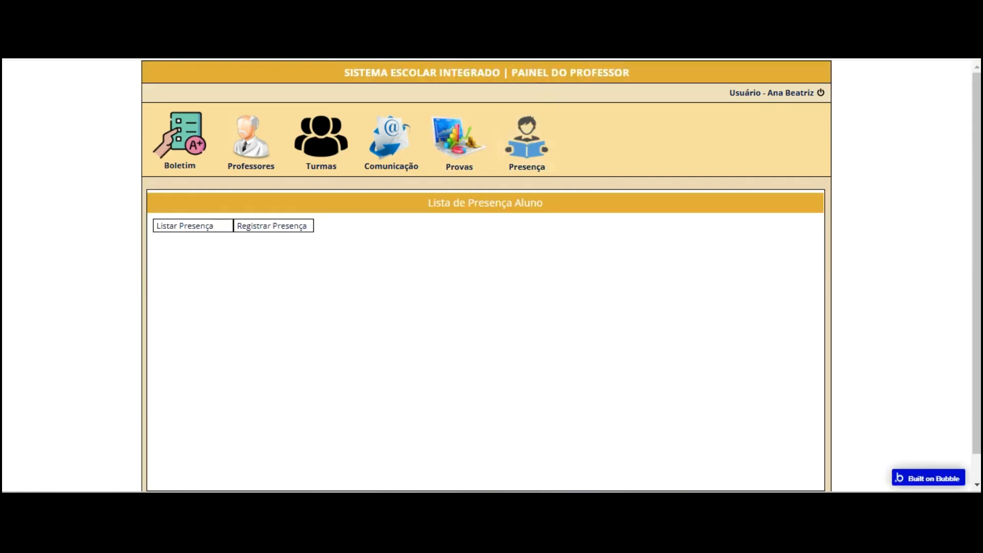
{"action": "key", "text": "ctrl+shift+Tab"}
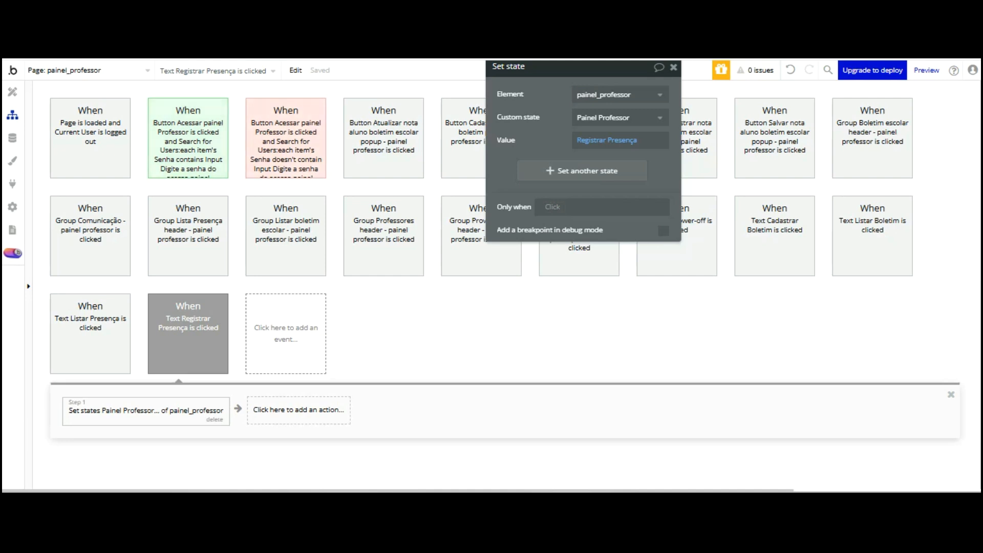
Add a Set state step to the Presença header workflow: painel_professor's Painel Professor = Listar Presença
{"action": "left_click", "coordinate": [13, 92]}
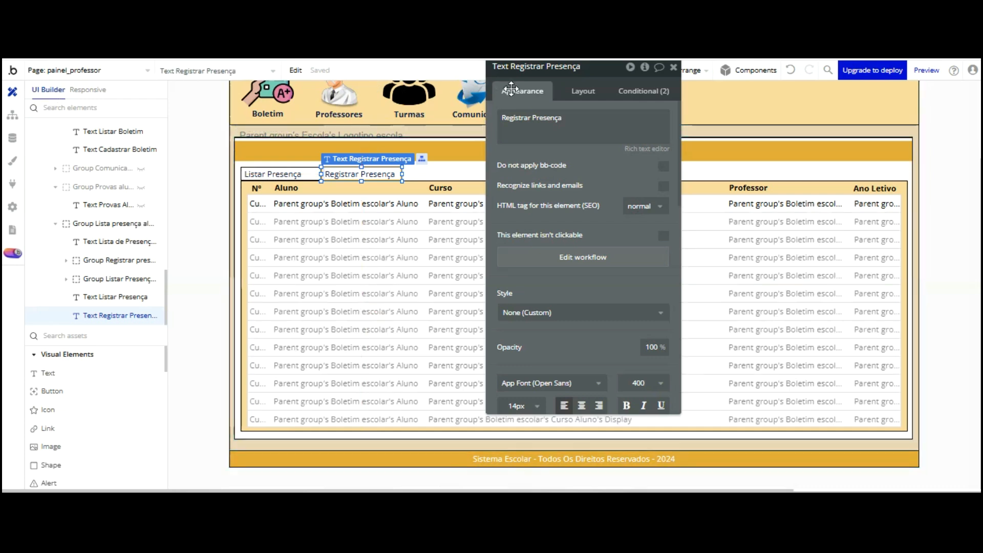
{"action": "left_click_drag", "start_coordinate": [568, 78], "coordinate": [845, 83]}
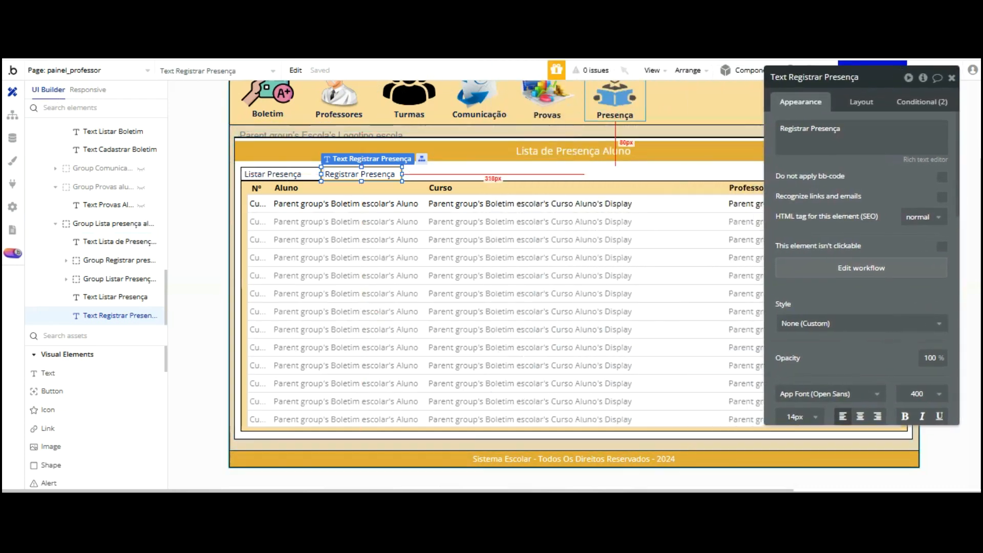
{"action": "left_click", "coordinate": [615, 100]}
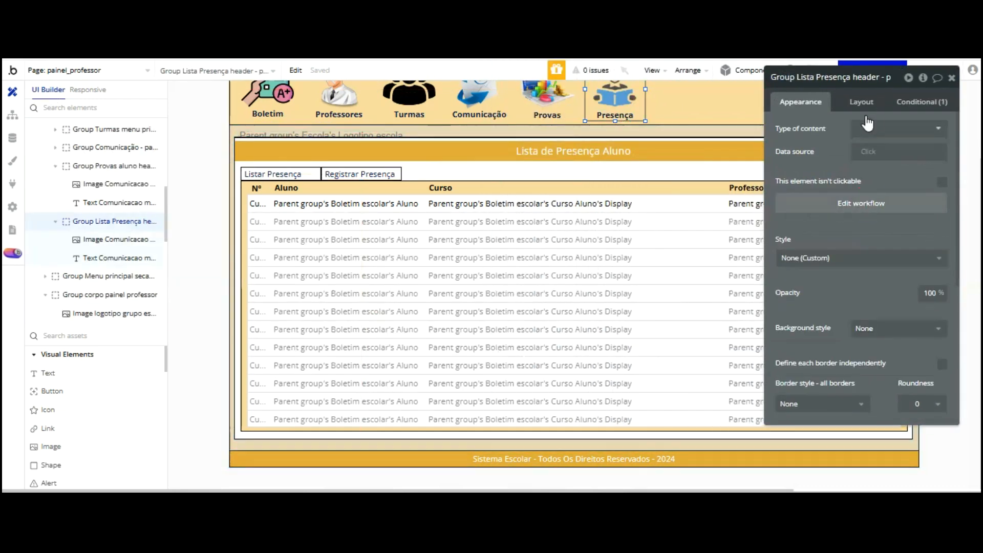
{"action": "left_click", "coordinate": [861, 203]}
{"action": "left_click", "coordinate": [429, 312]}
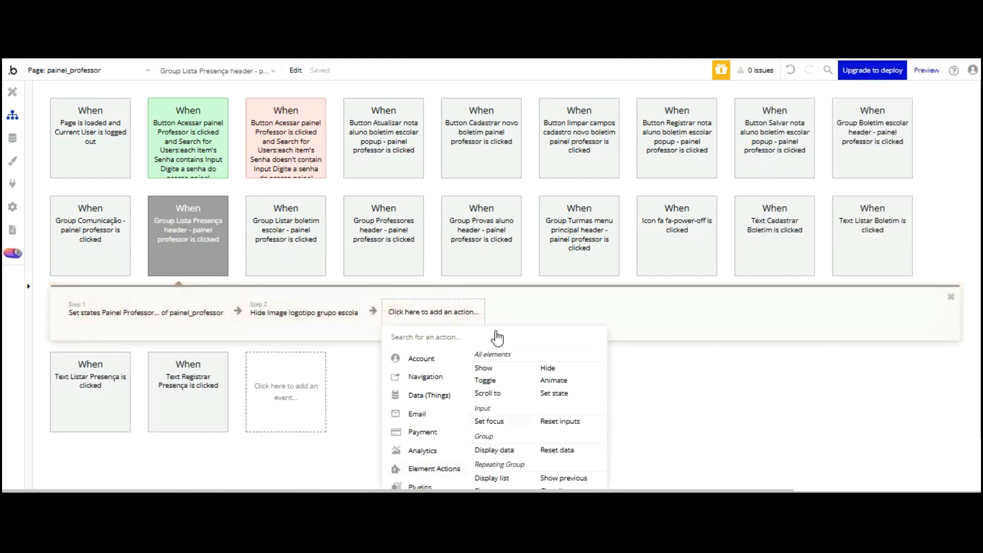
{"action": "left_click", "coordinate": [554, 393]}
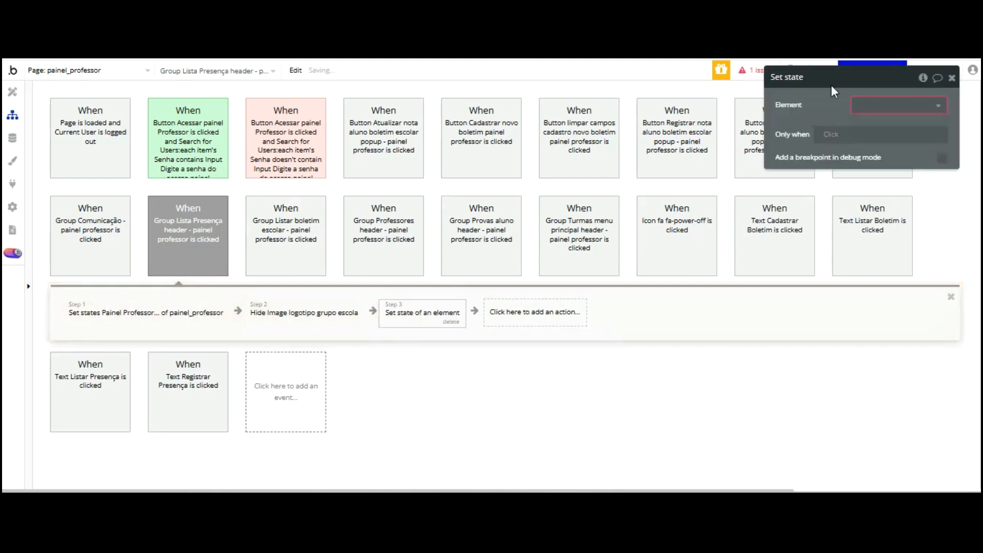
{"action": "left_click", "coordinate": [899, 105]}
{"action": "left_click", "coordinate": [827, 119]}
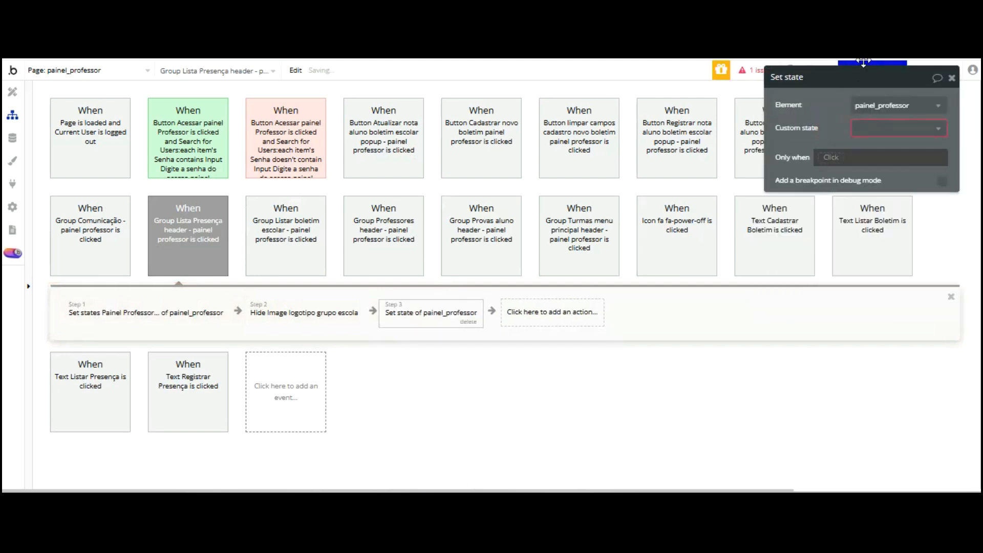
{"action": "left_click", "coordinate": [922, 128]}
{"action": "left_click", "coordinate": [882, 162]}
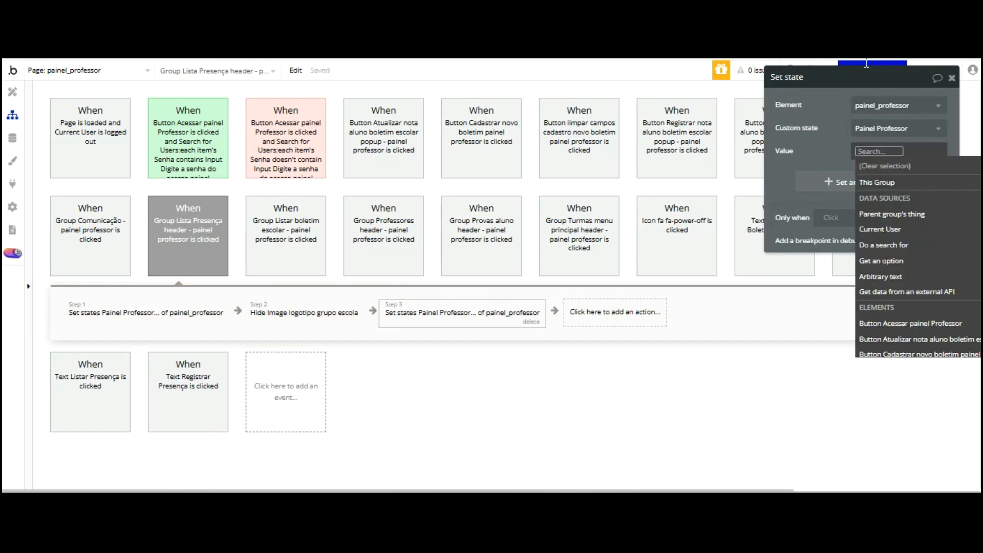
{"action": "type", "text": "Lis"}
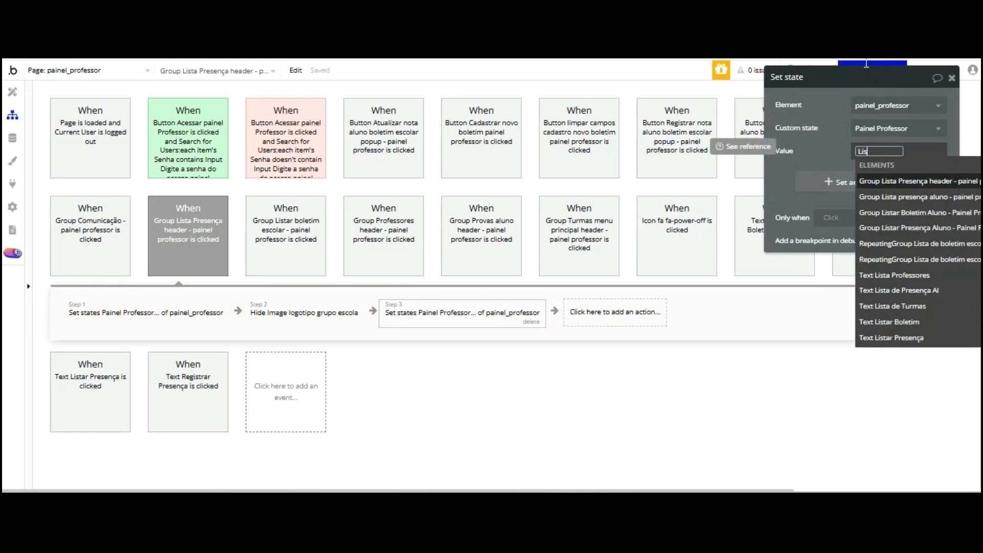
{"action": "type", "text": "tar Presença"}
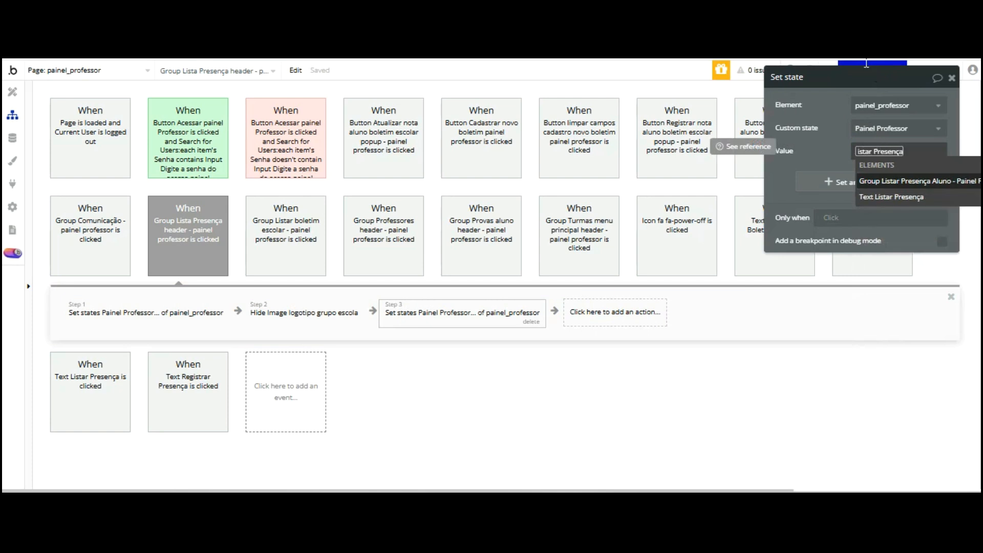
{"action": "left_click", "coordinate": [834, 63]}
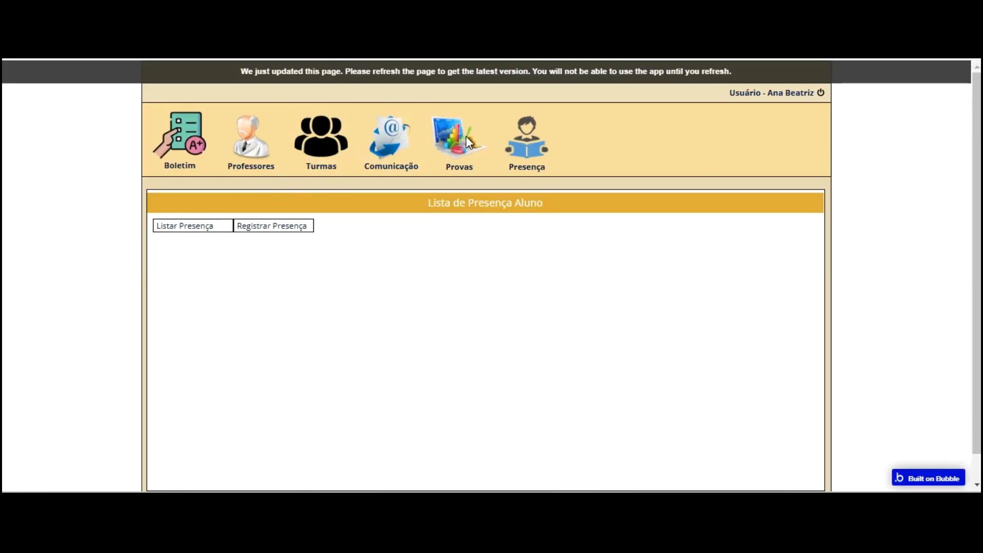
Update the header workflow's first Set state value and refresh the app preview
{"action": "key", "text": "F5"}
{"action": "left_click", "coordinate": [456, 234]}
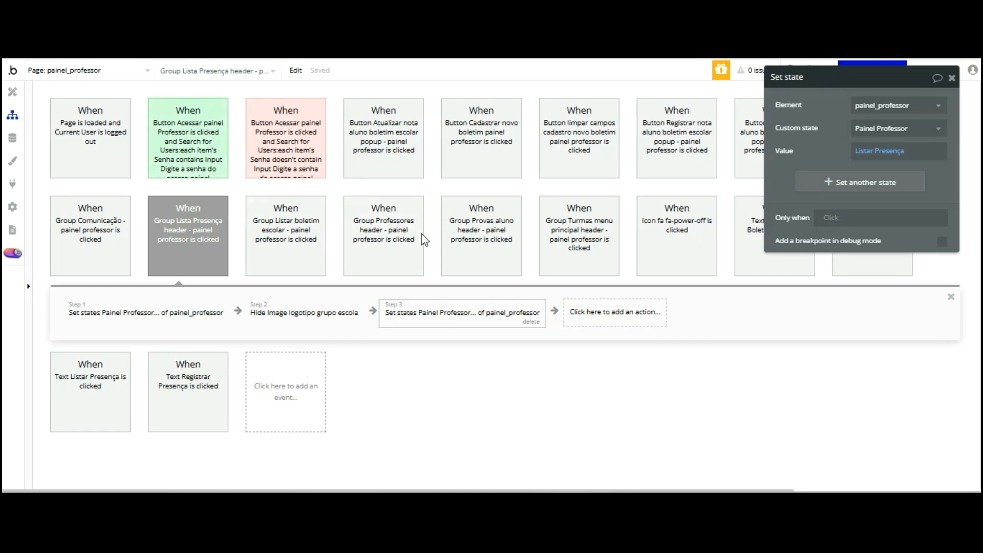
{"action": "left_click", "coordinate": [180, 229]}
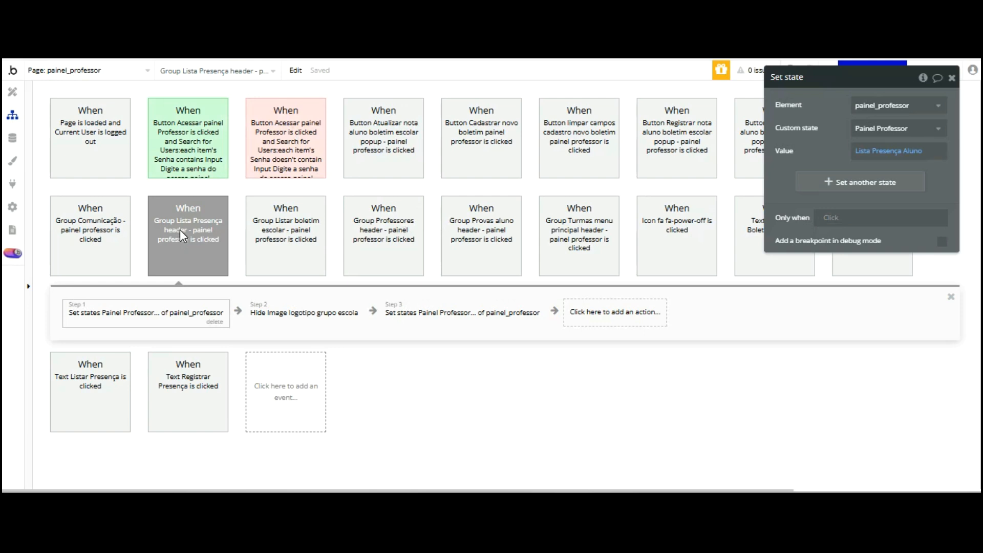
{"action": "left_click", "coordinate": [879, 154]}
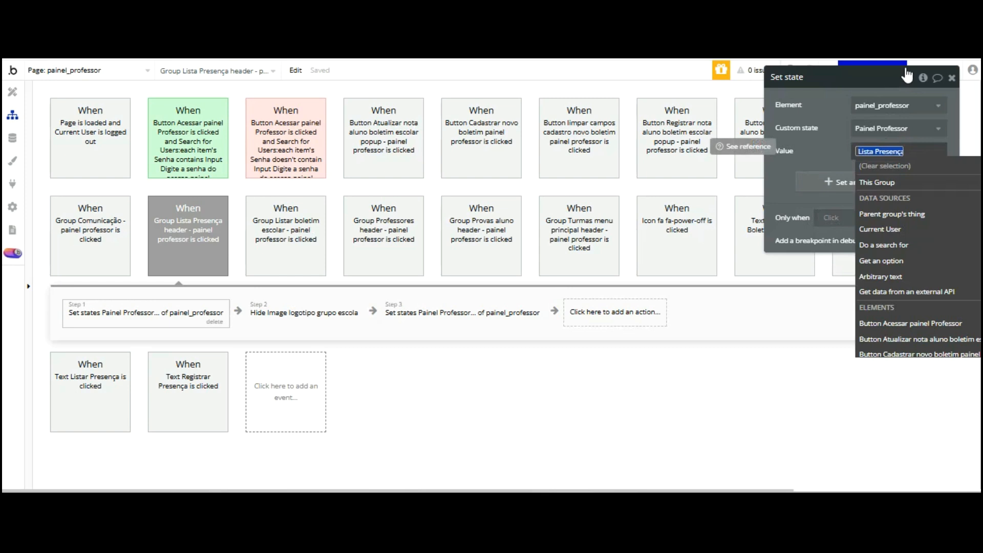
{"action": "type", "text": "Listar"}
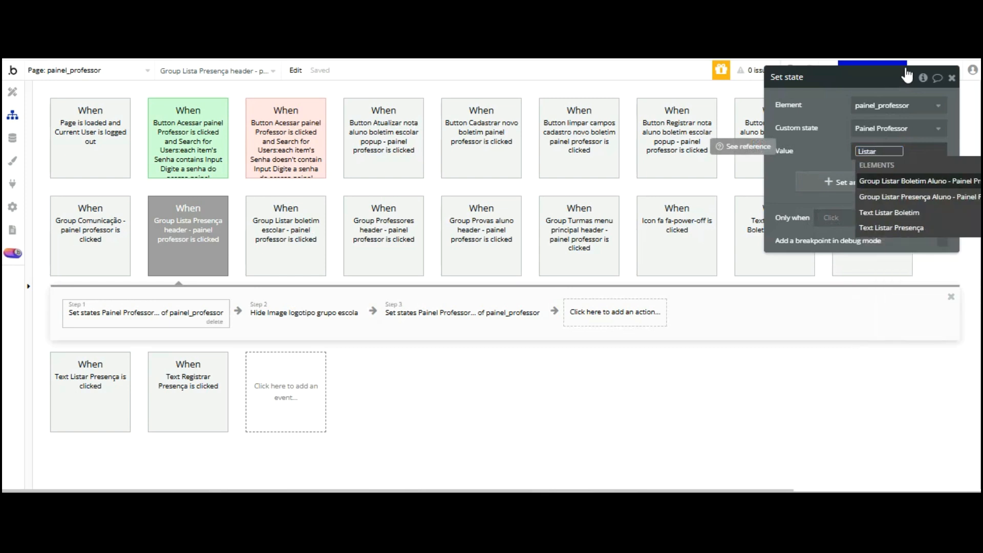
{"action": "type", "text": " Pr"}
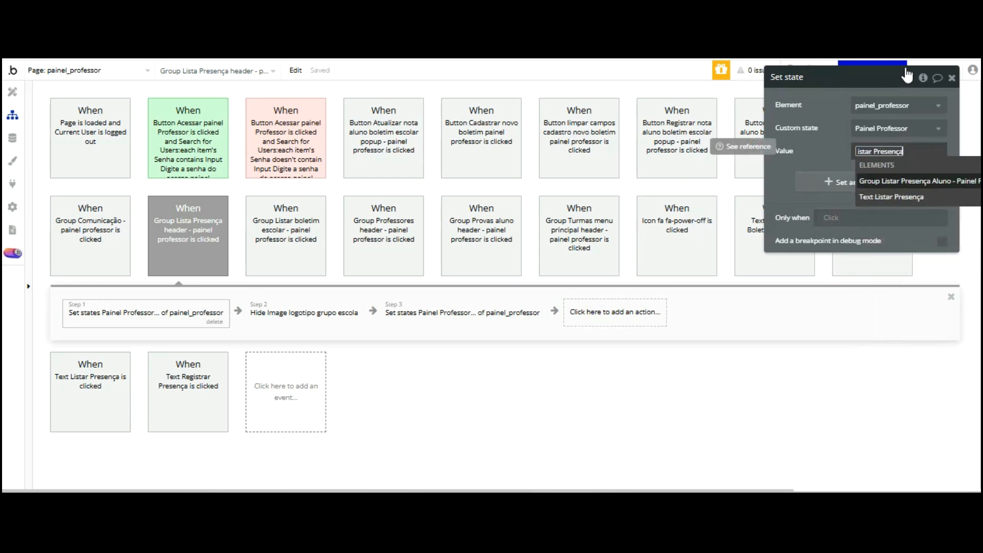
{"action": "type", "text": "esença"}
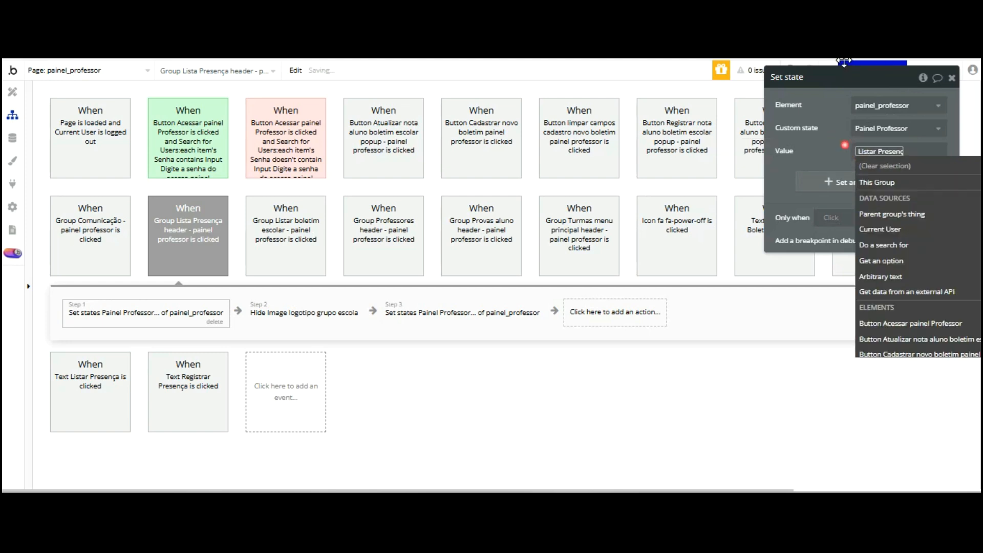
{"action": "key", "text": "Return"}
{"action": "key", "text": "ctrl+Tab"}
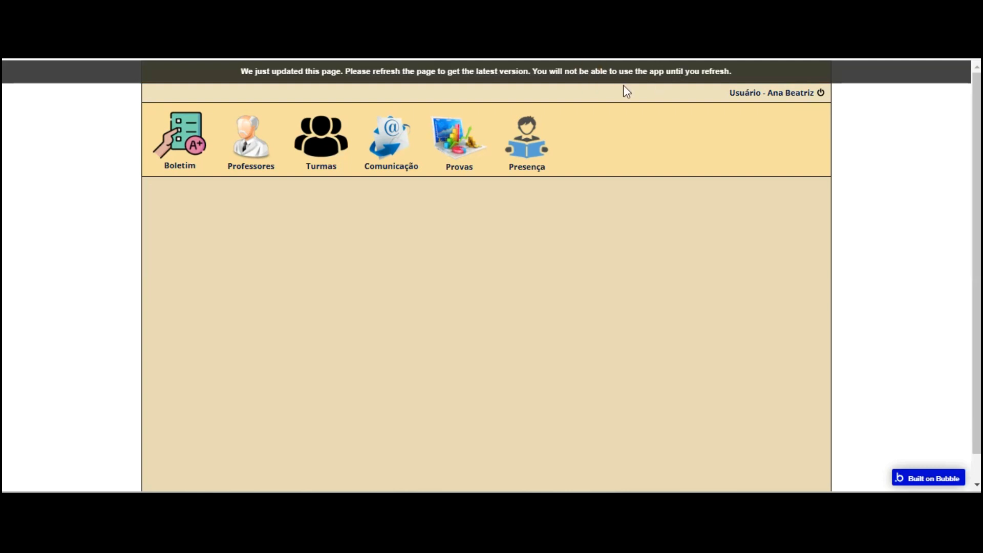
{"action": "key", "text": "F5"}
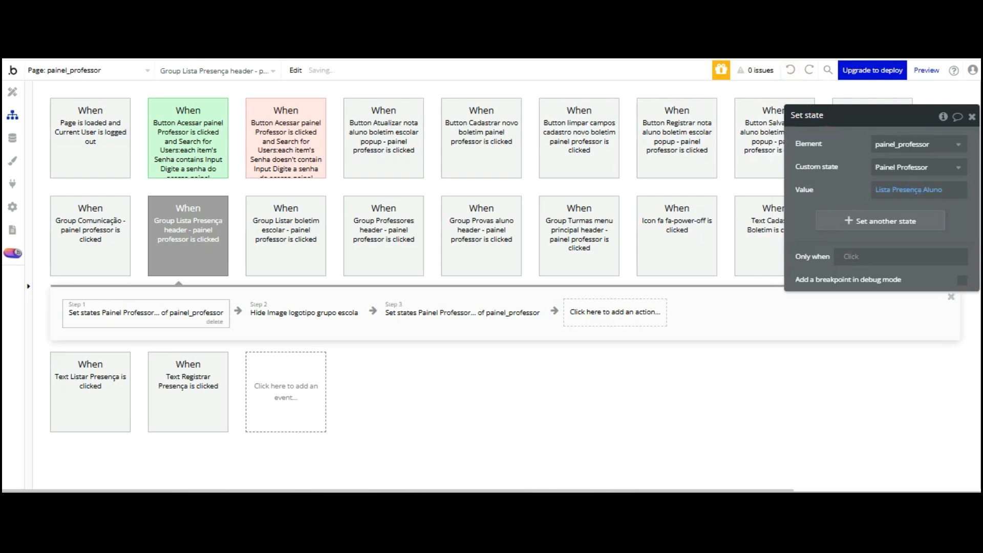
{"action": "left_click", "coordinate": [420, 313]}
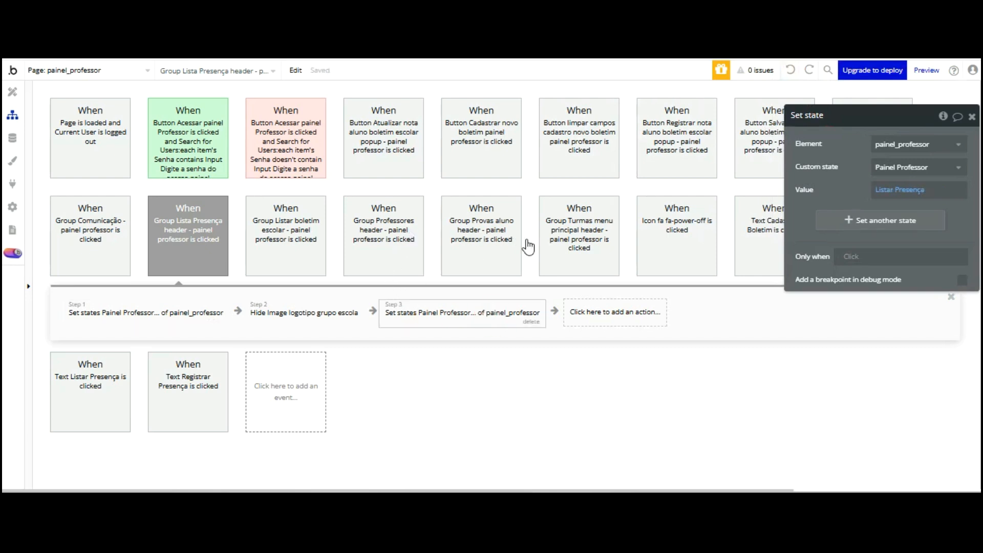
{"action": "key", "text": "Delete"}
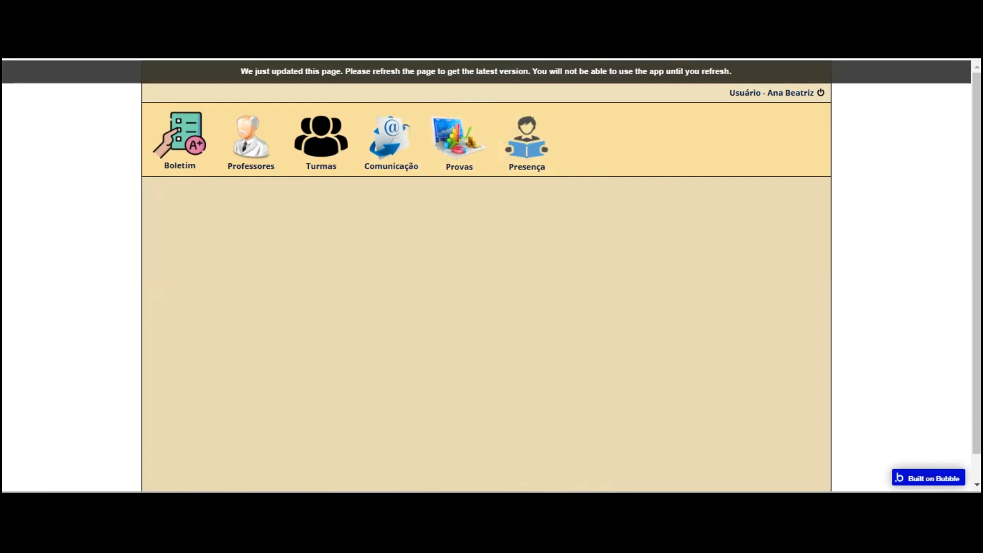
Test the Presença icon, Lista de Presença Aluno panel and its tabs, then return to the editor
{"action": "left_click", "coordinate": [522, 100]}
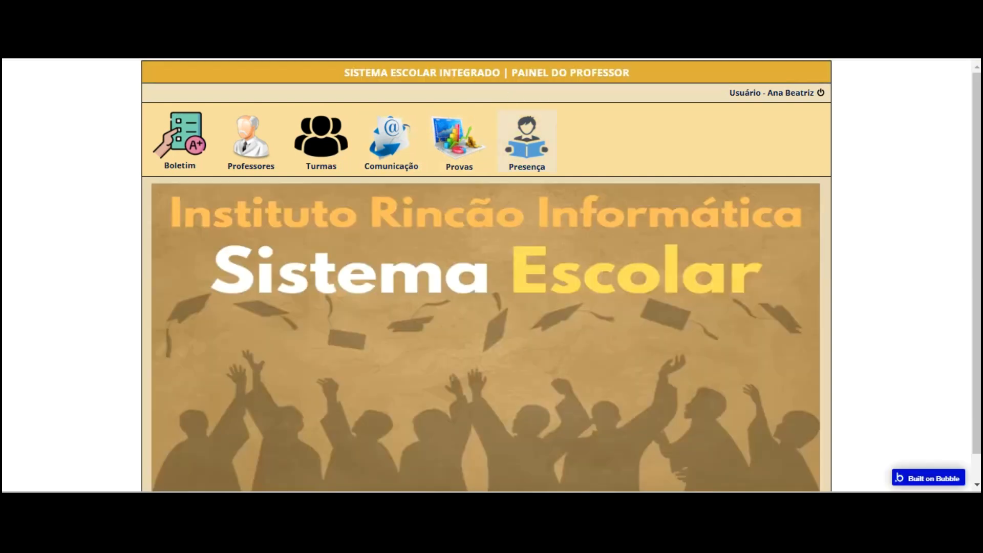
{"action": "left_click", "coordinate": [514, 125]}
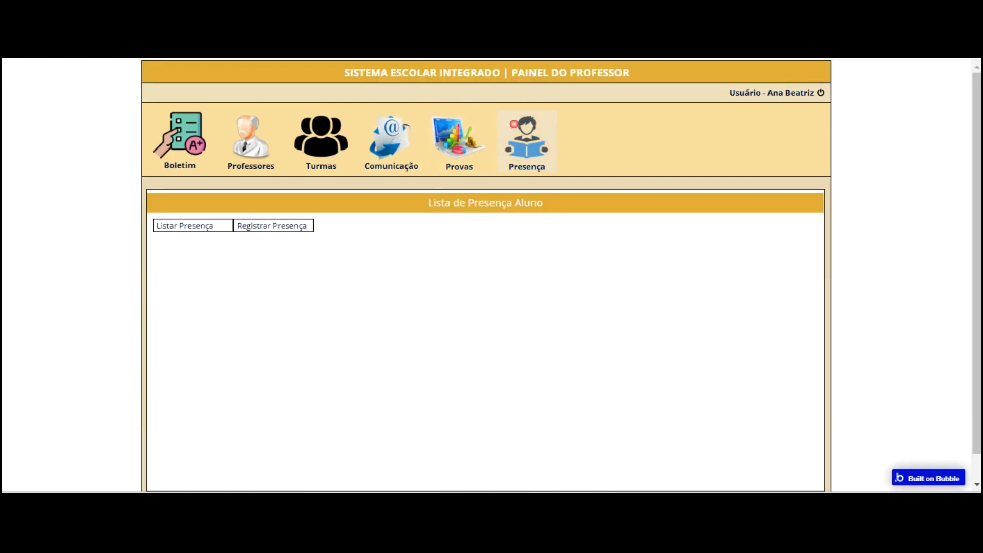
{"action": "left_click", "coordinate": [211, 144]}
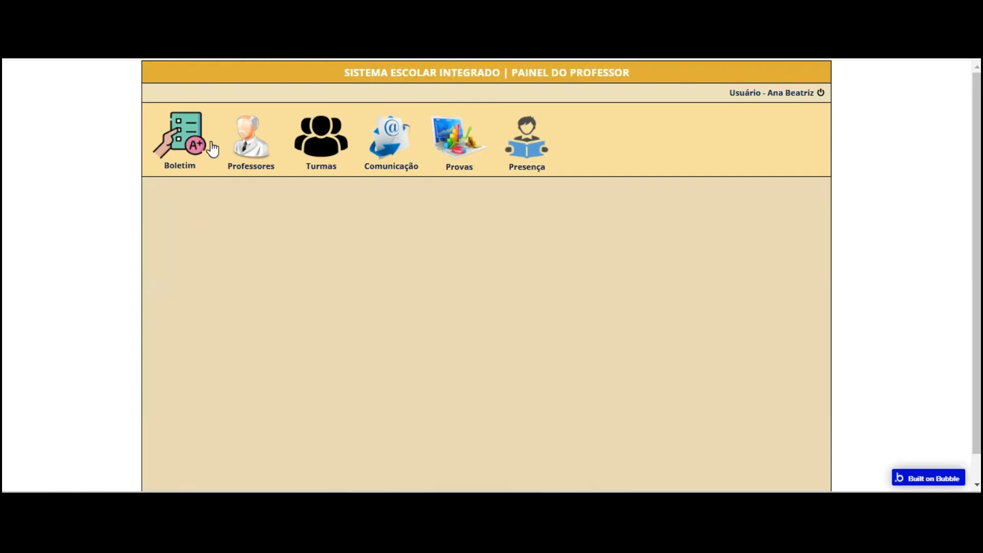
{"action": "left_click", "coordinate": [274, 224]}
{"action": "left_click", "coordinate": [515, 148]}
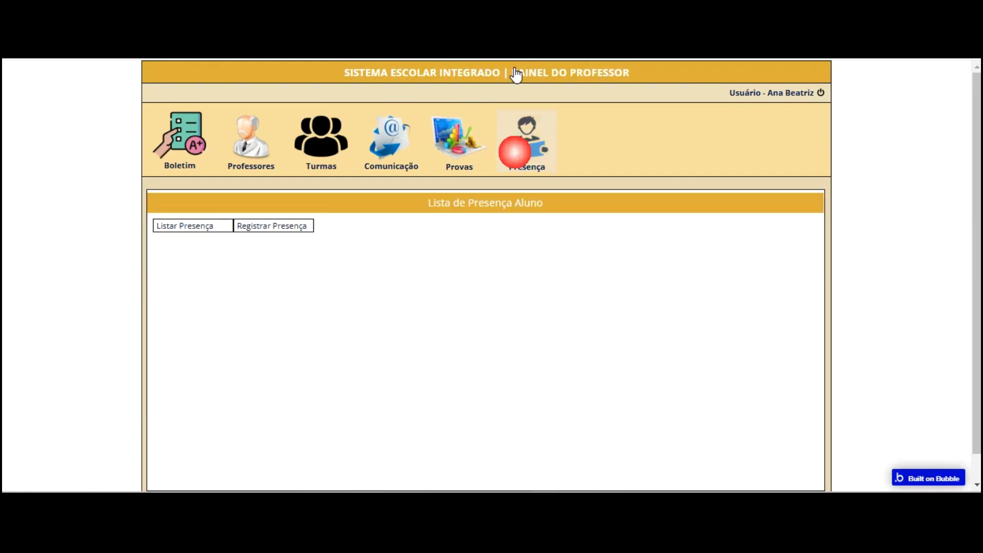
{"action": "left_click", "coordinate": [278, 227]}
{"action": "left_click", "coordinate": [527, 142]}
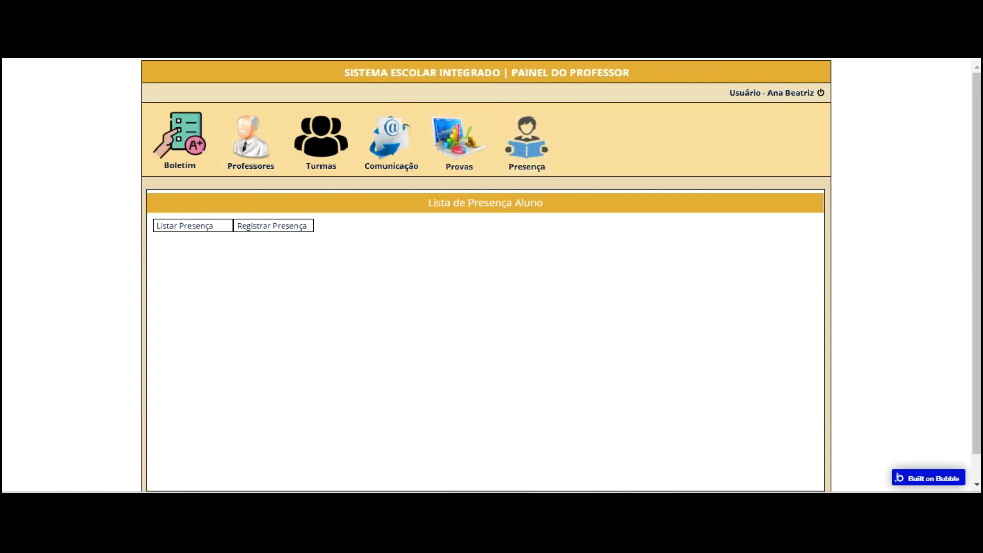
{"action": "key", "text": "ctrl+shift+Tab"}
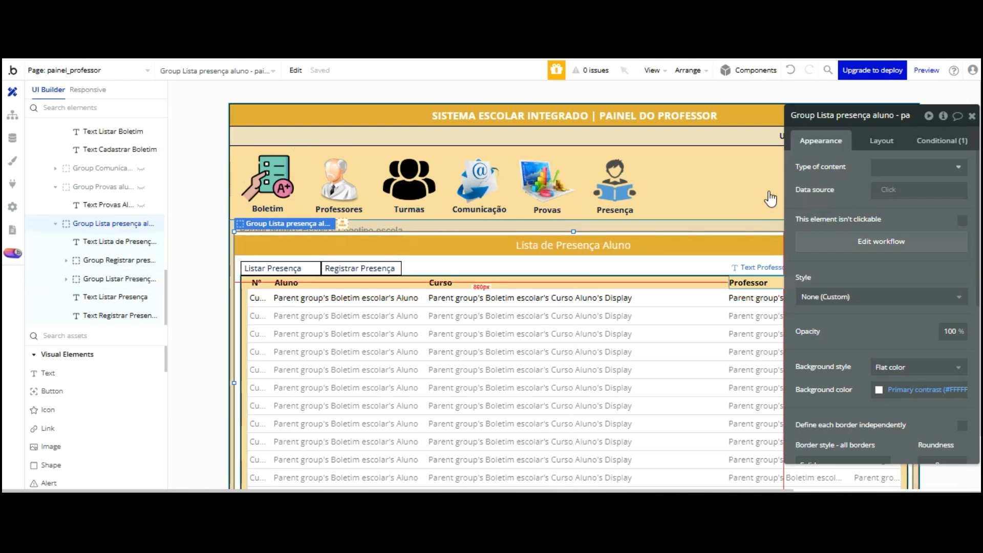
Append Aluno to the Listar Presença text's second condition value
{"action": "left_click", "coordinate": [107, 297]}
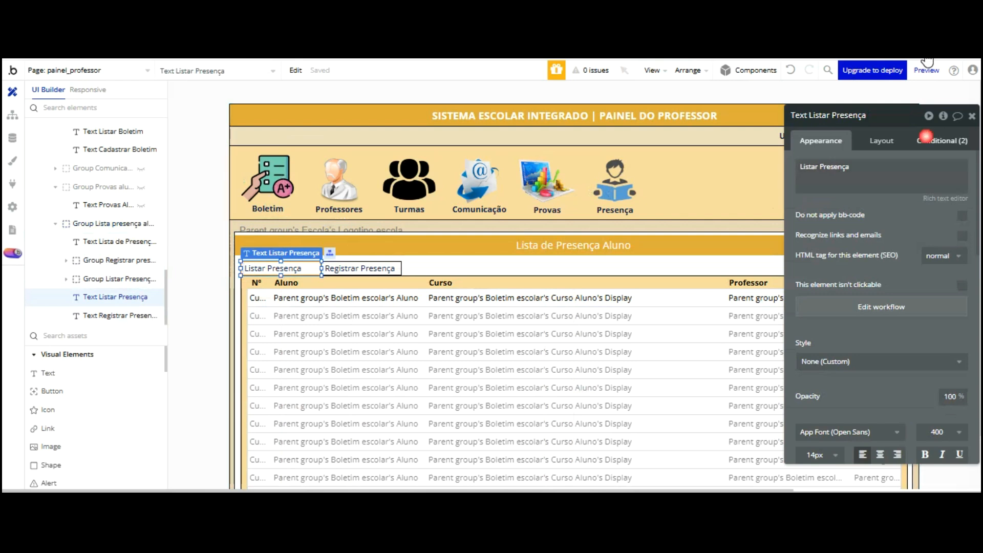
{"action": "left_click", "coordinate": [928, 139]}
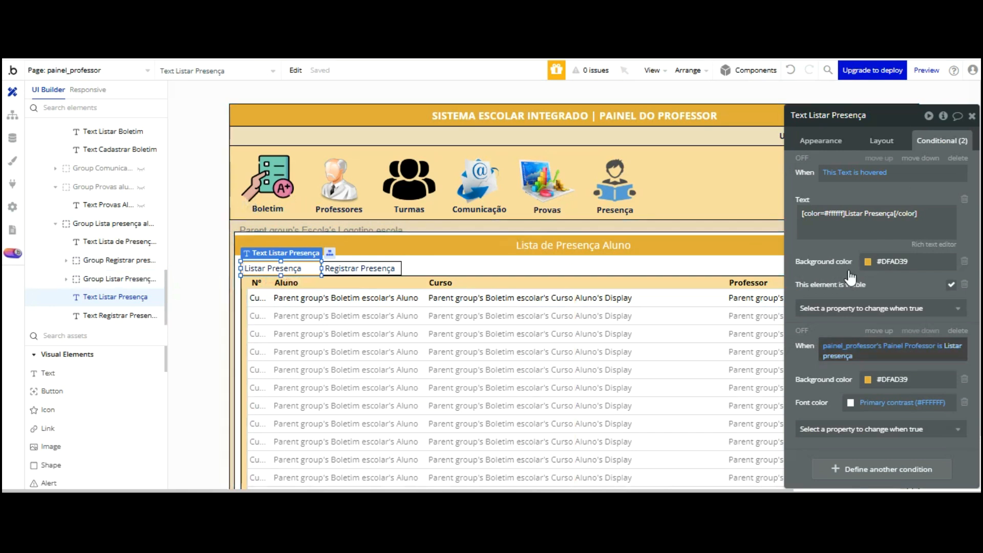
{"action": "left_click", "coordinate": [850, 355]}
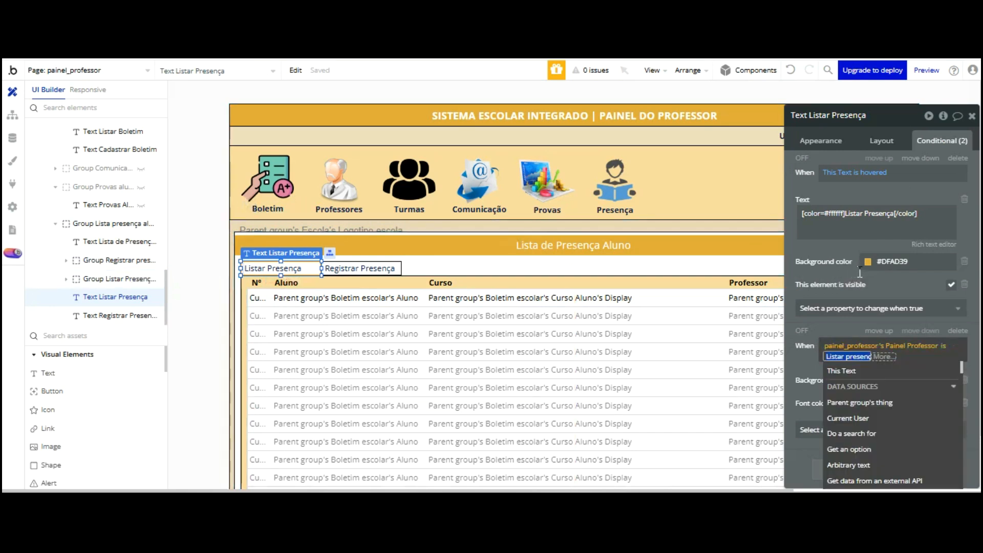
{"action": "key", "text": "Down"}
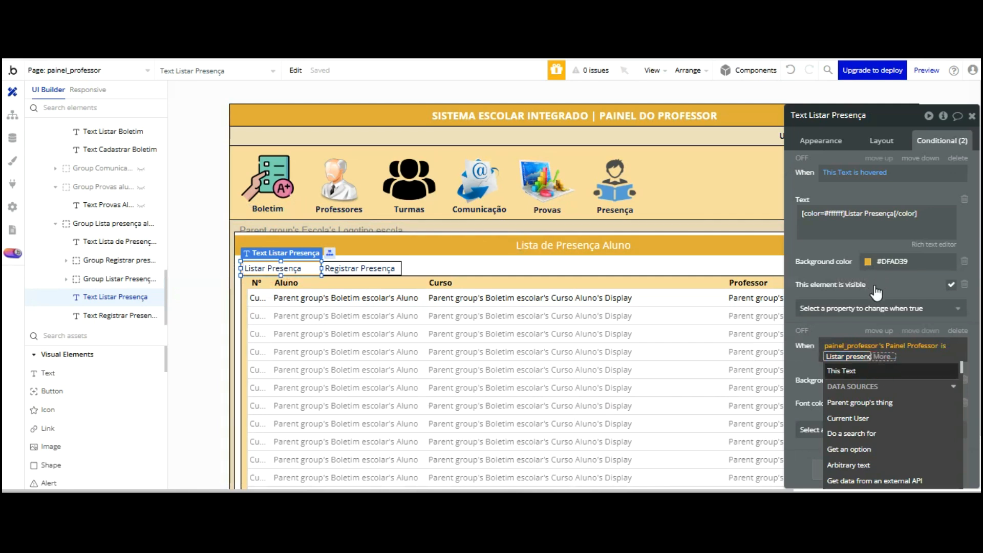
{"action": "key", "text": "Return"}
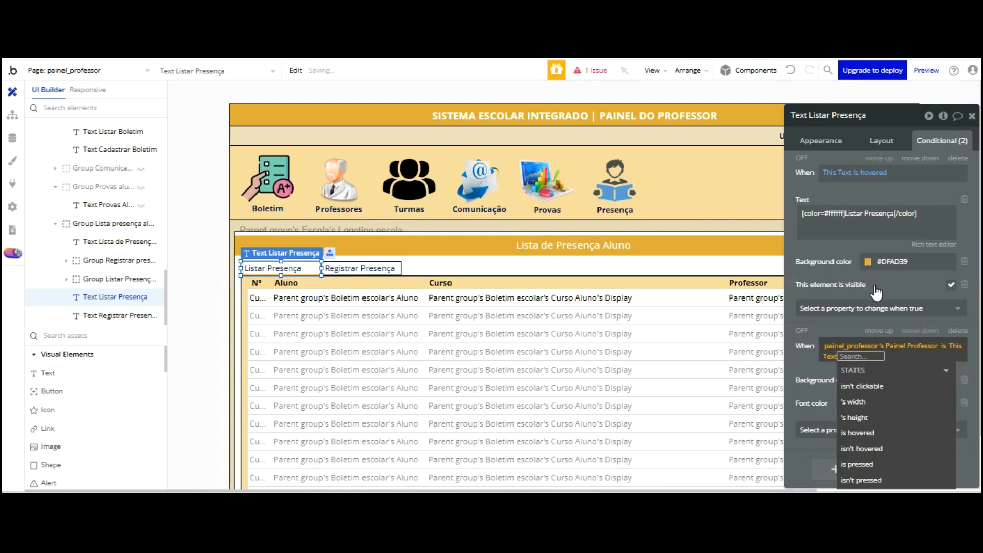
{"action": "left_click", "coordinate": [806, 358]}
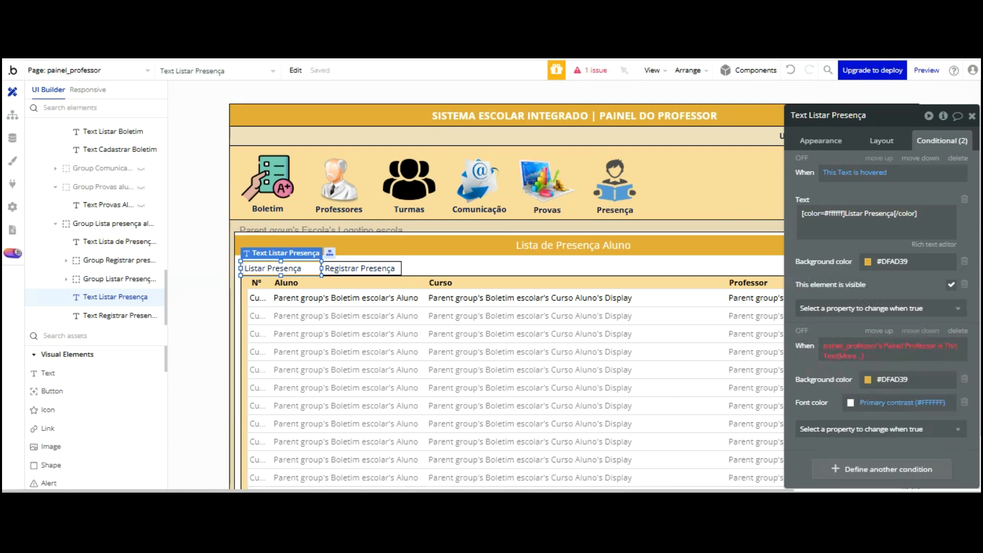
{"action": "key", "text": "ctrl+z"}
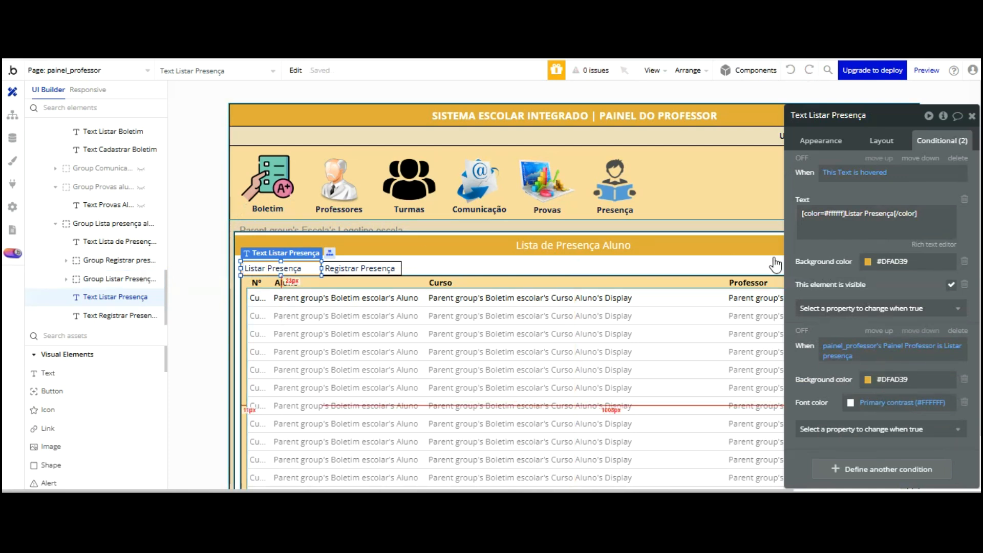
{"action": "left_click", "coordinate": [836, 356]}
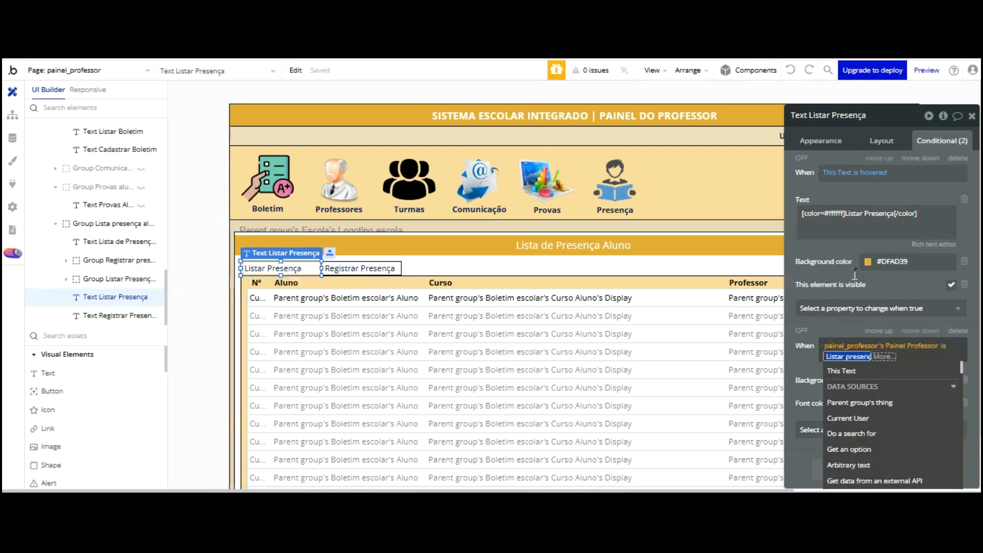
{"action": "key", "text": "End"}
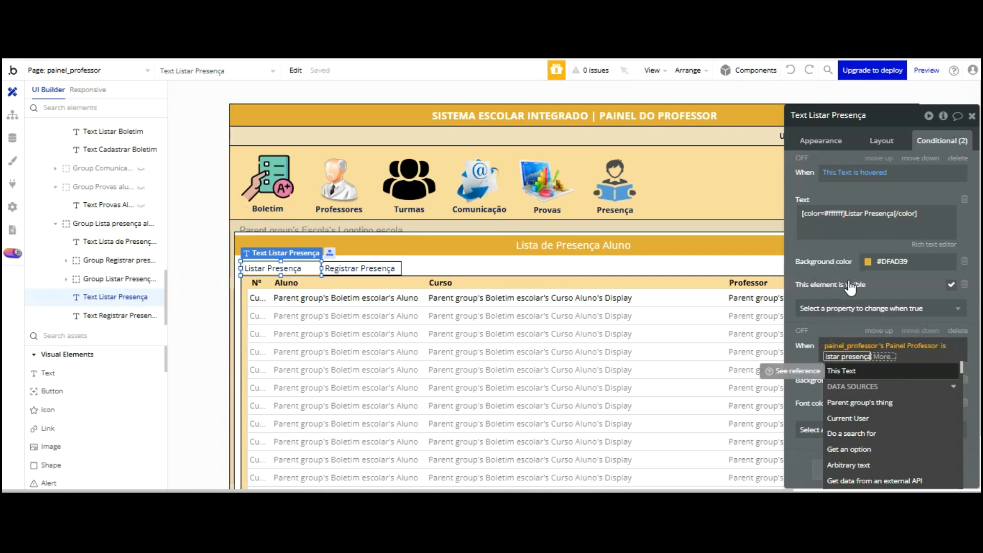
{"action": "type", "text": "Alun"}
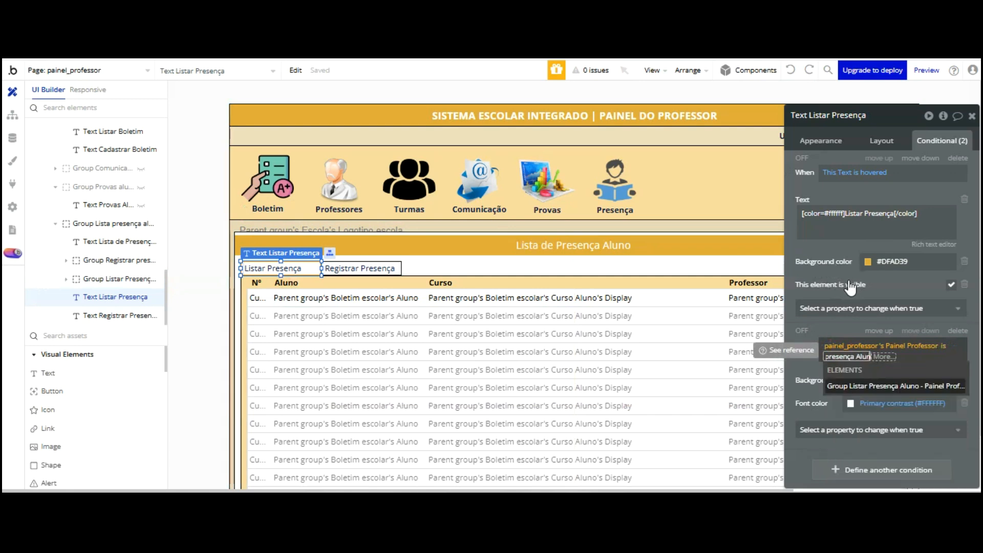
{"action": "type", "text": "o"}
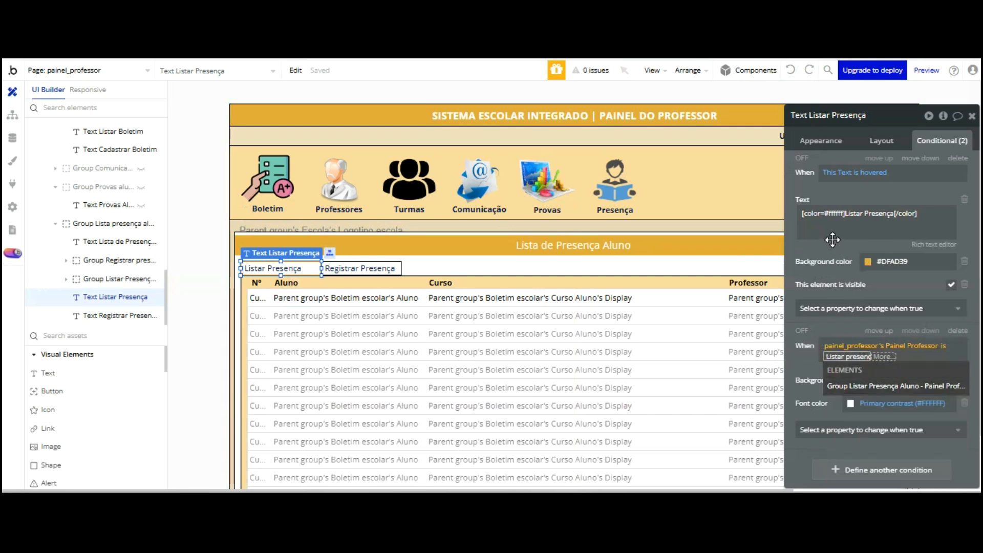
{"action": "left_click", "coordinate": [833, 239]}
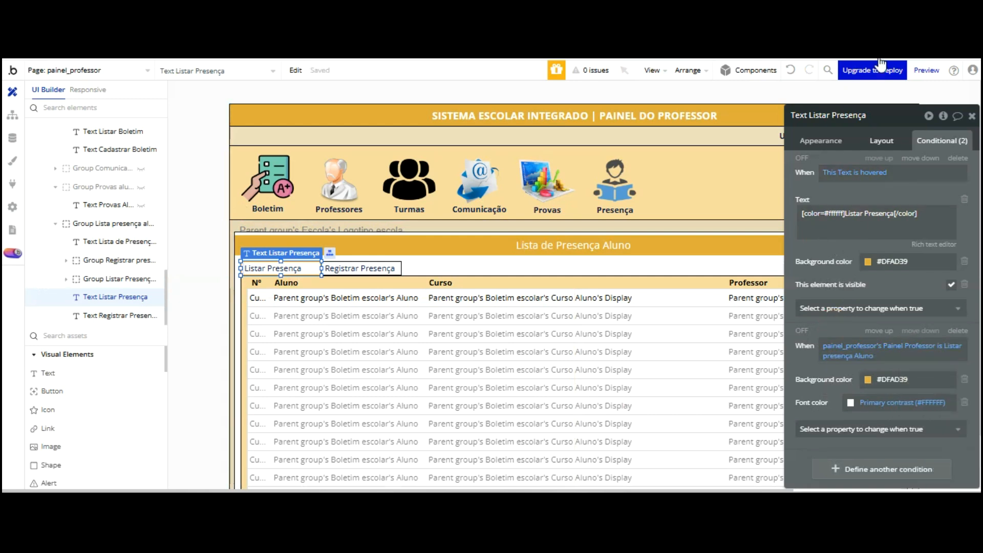
Toggle the Listar Presença text's visible-on-page-load layout setting
{"action": "left_click", "coordinate": [881, 141]}
{"action": "left_click", "coordinate": [962, 162]}
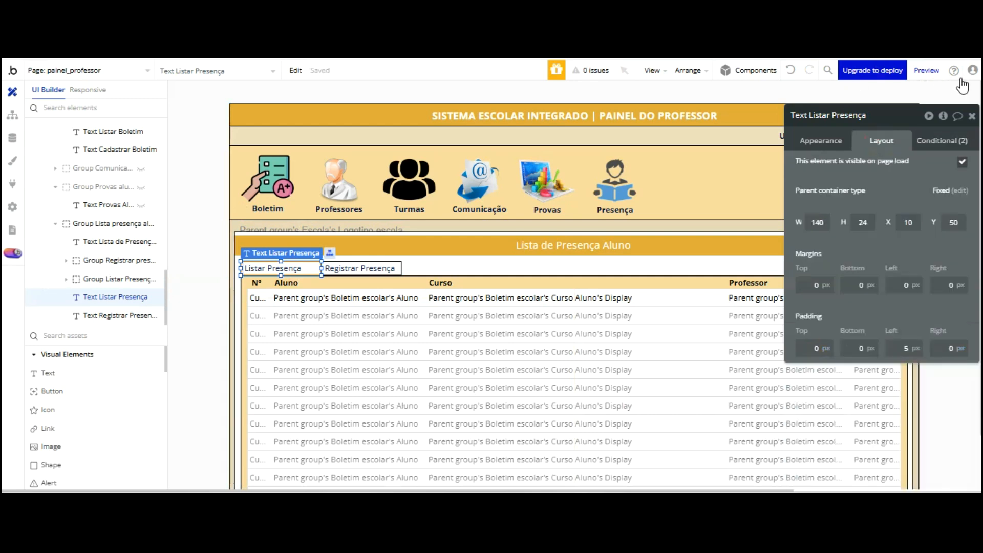
{"action": "left_click", "coordinate": [945, 139]}
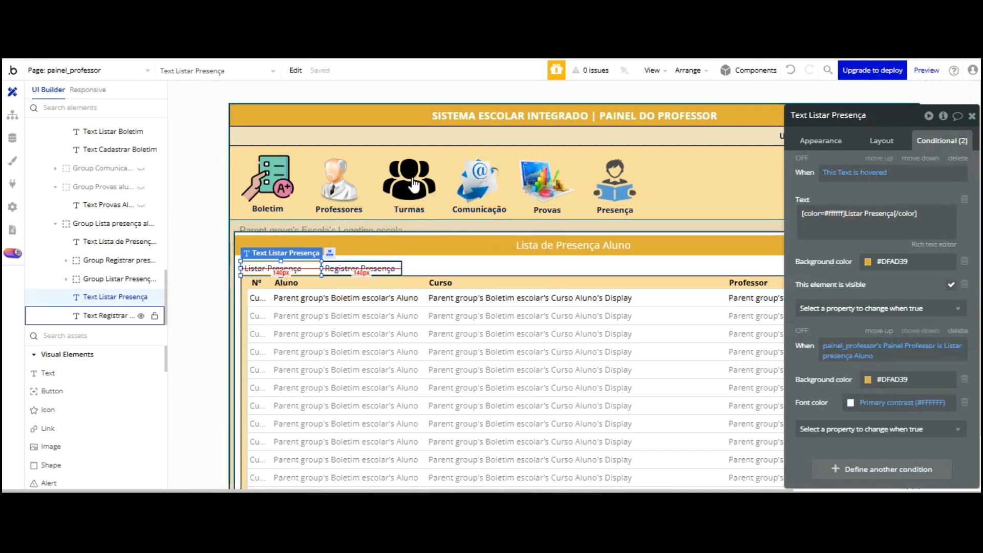
Set Group Listar Presença Aluno's visibility condition to Listar Presença Aluno
{"action": "left_click", "coordinate": [416, 260]}
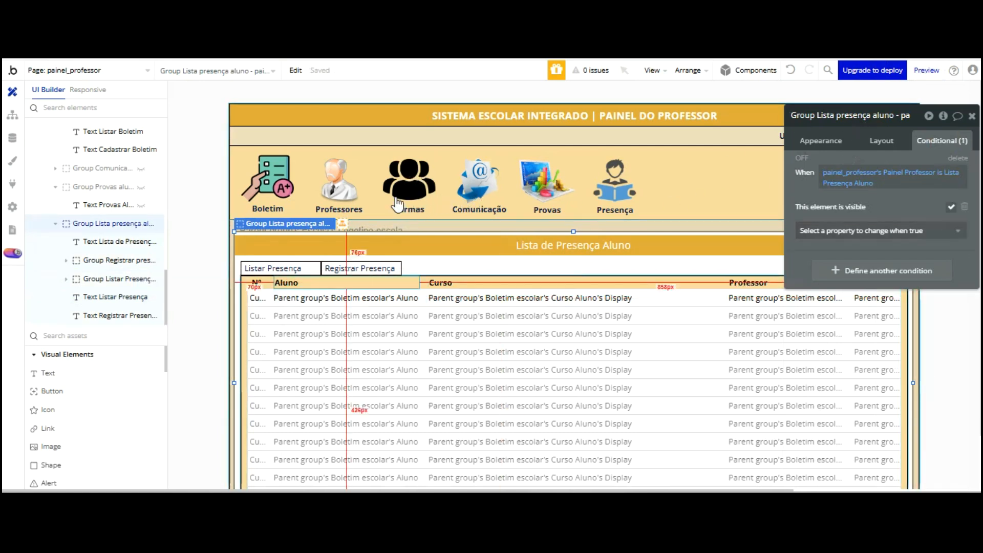
{"action": "left_click", "coordinate": [604, 200]}
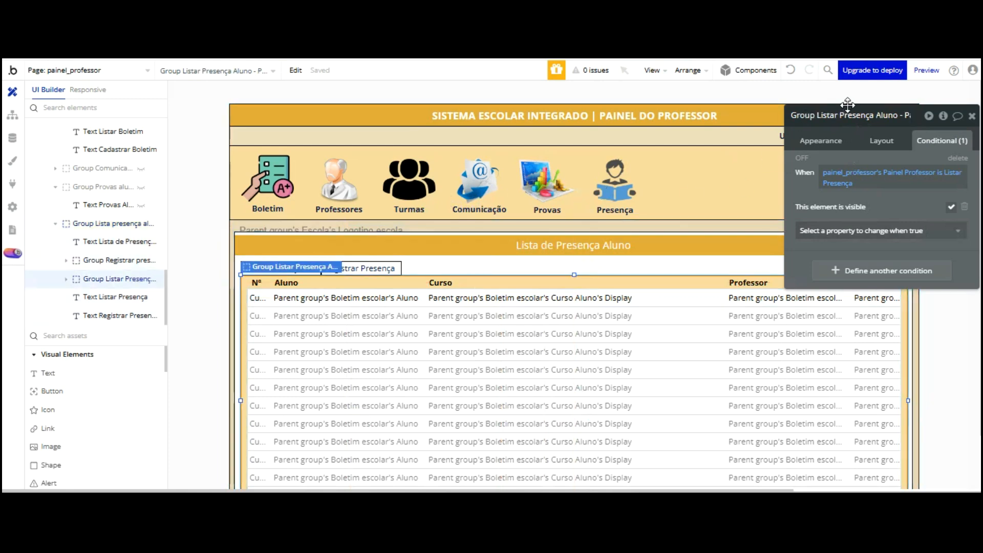
{"action": "left_click", "coordinate": [841, 183]}
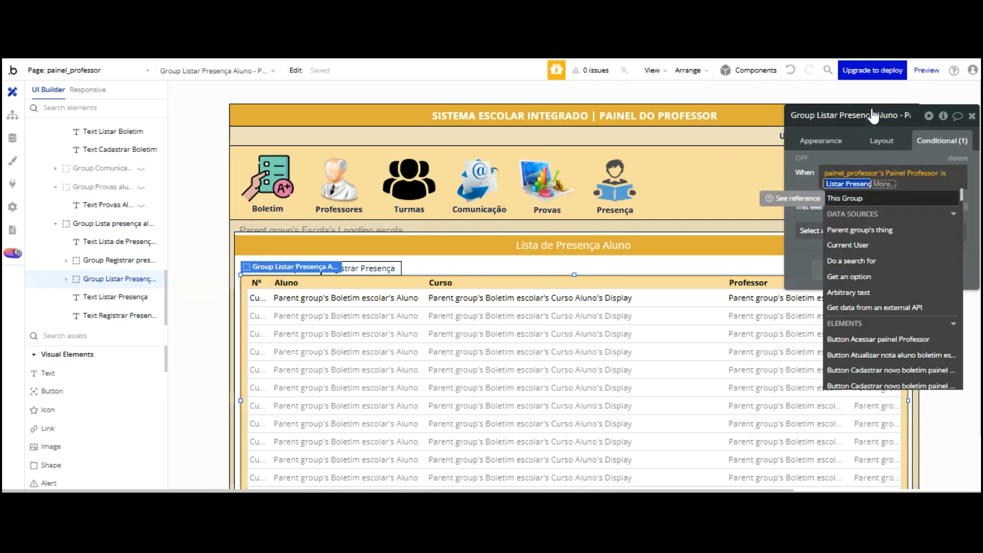
{"action": "key", "text": "Down"}
{"action": "key", "text": "Down"}
{"action": "key", "text": "Down"}
{"action": "key", "text": "Down"}
{"action": "key", "text": "Down"}
{"action": "key", "text": "Down"}
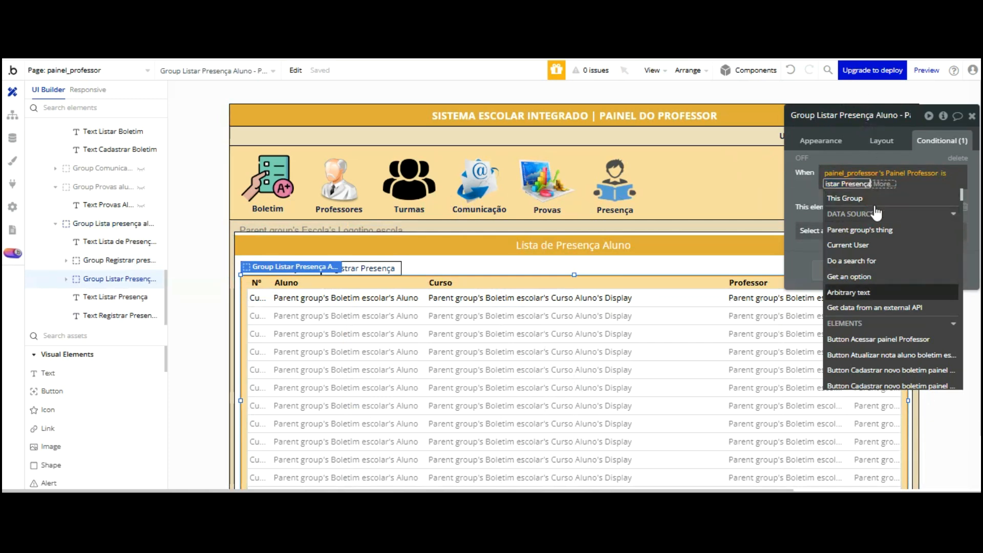
{"action": "type", "text": "Aluno"}
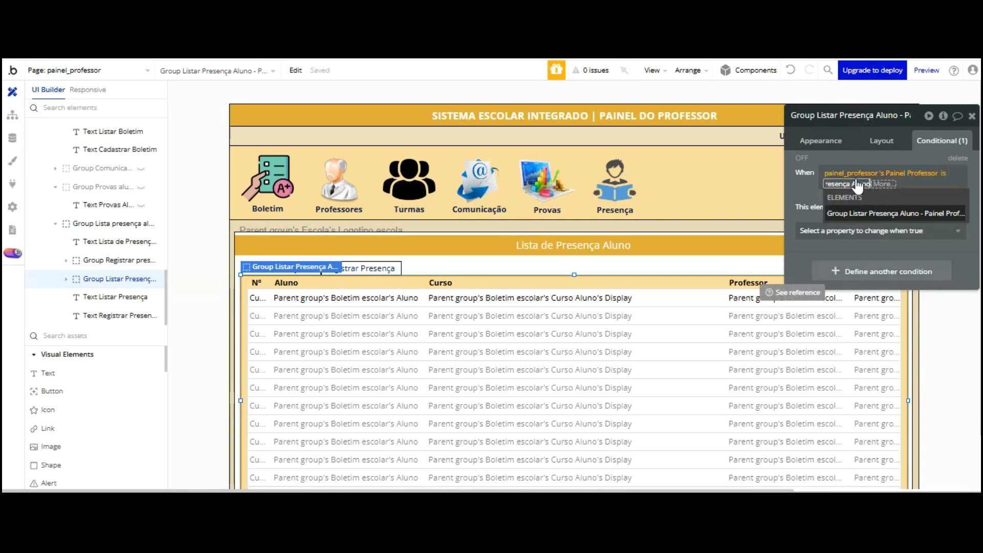
{"action": "key", "text": "Return"}
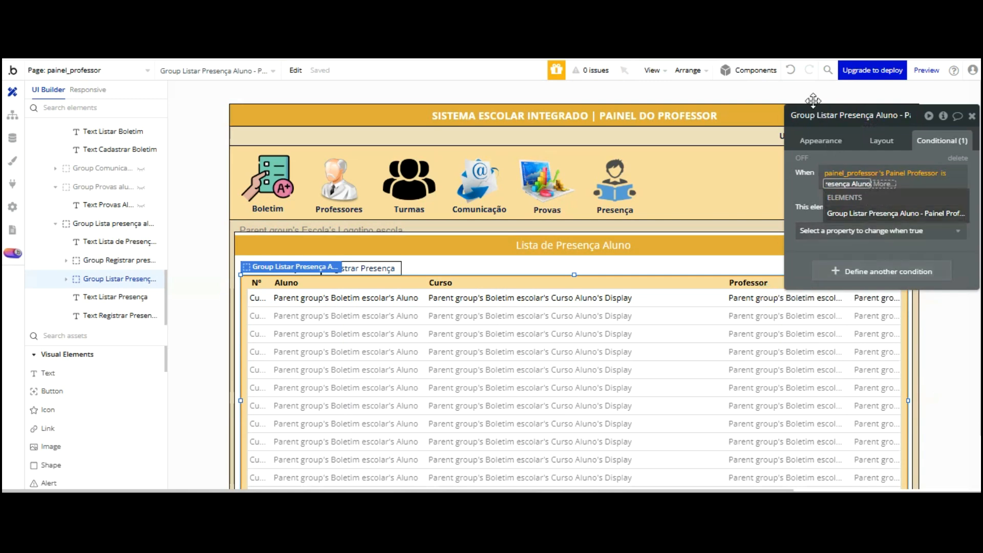
{"action": "left_click", "coordinate": [814, 100]}
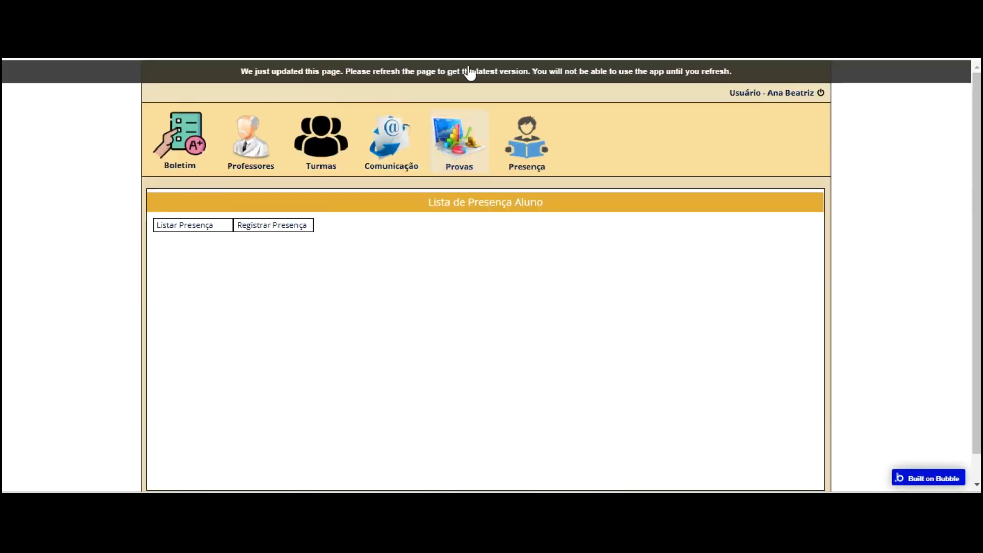
{"action": "key", "text": "F5"}
{"action": "left_click", "coordinate": [520, 134]}
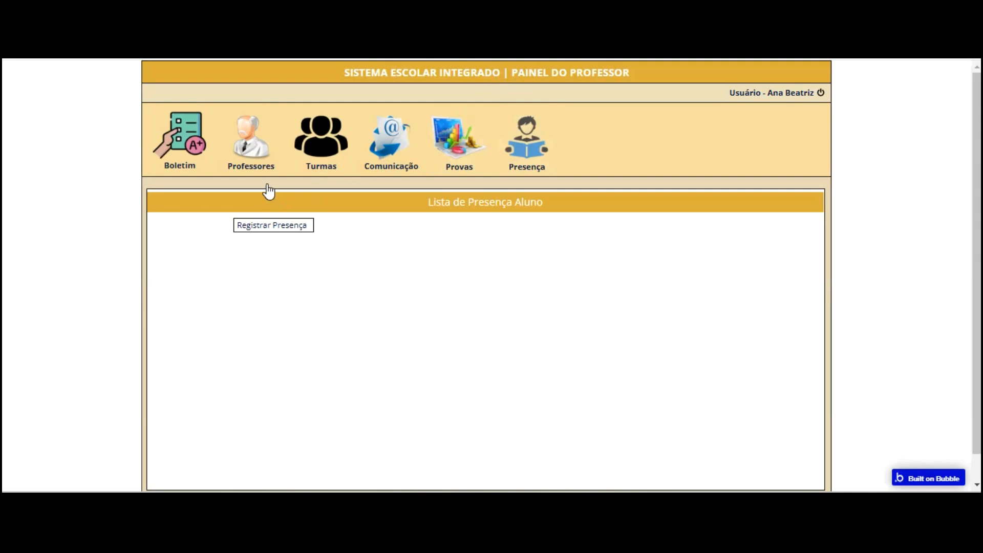
{"action": "key", "text": "ctrl+shift+Tab"}
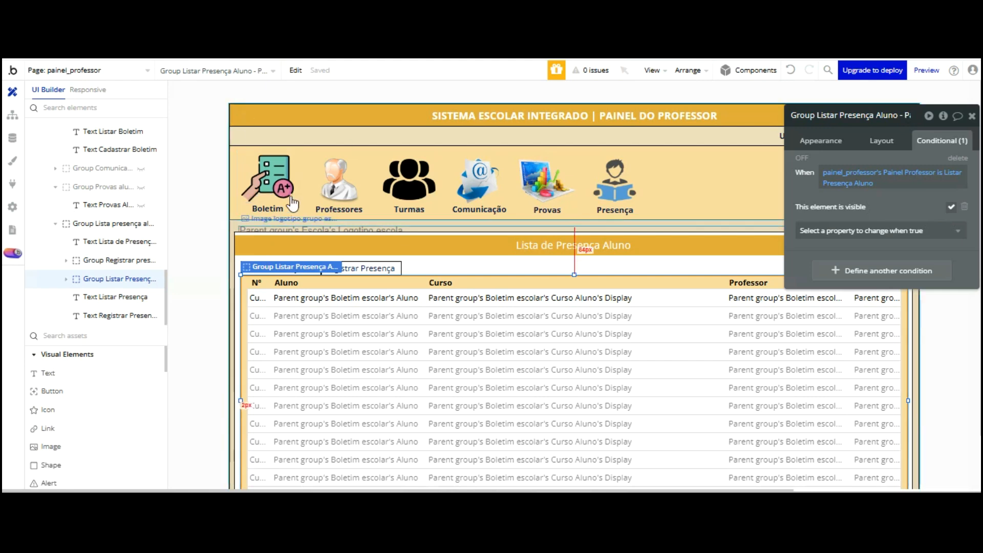
Pick Listar Presença Aluno for the text's second condition, then switch to the preview
{"action": "left_click", "coordinate": [297, 267]}
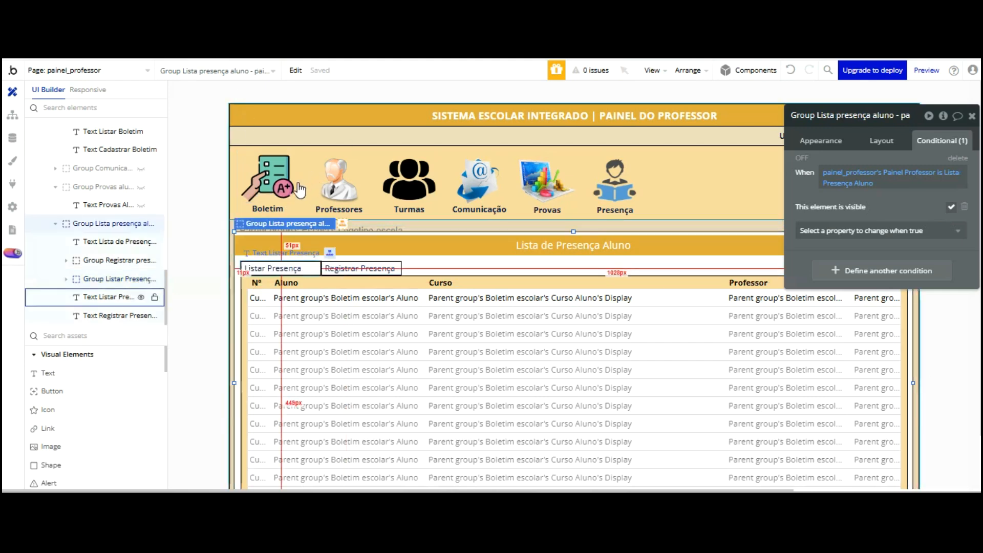
{"action": "left_click", "coordinate": [297, 267]}
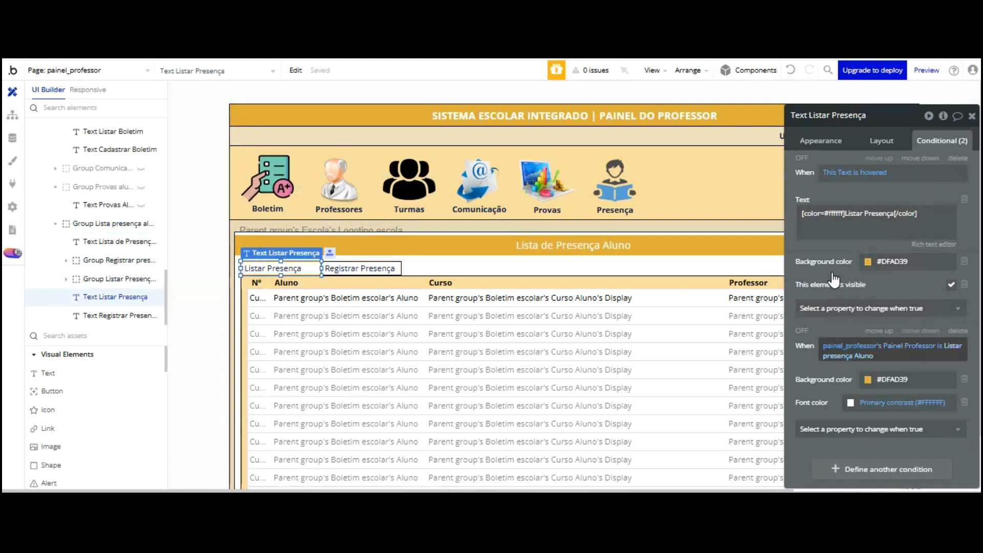
{"action": "left_click", "coordinate": [845, 356]}
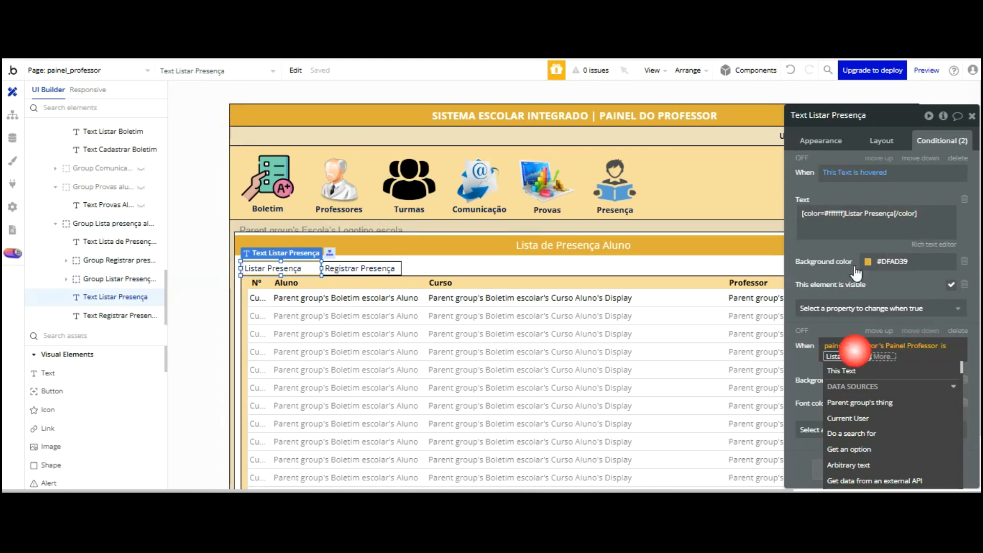
{"action": "key", "text": "BackSpace"}
{"action": "type", "text": "Presenç"}
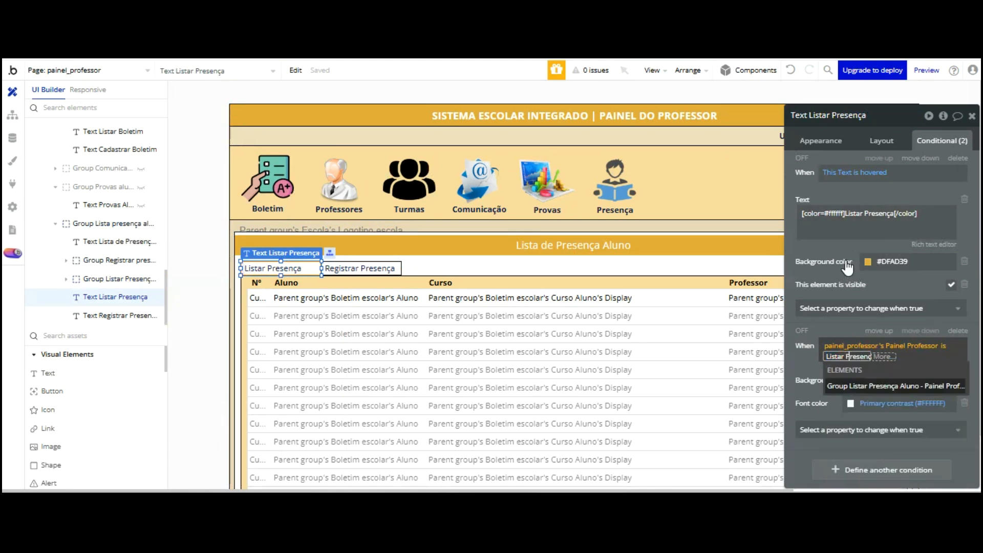
{"action": "key", "text": "Return"}
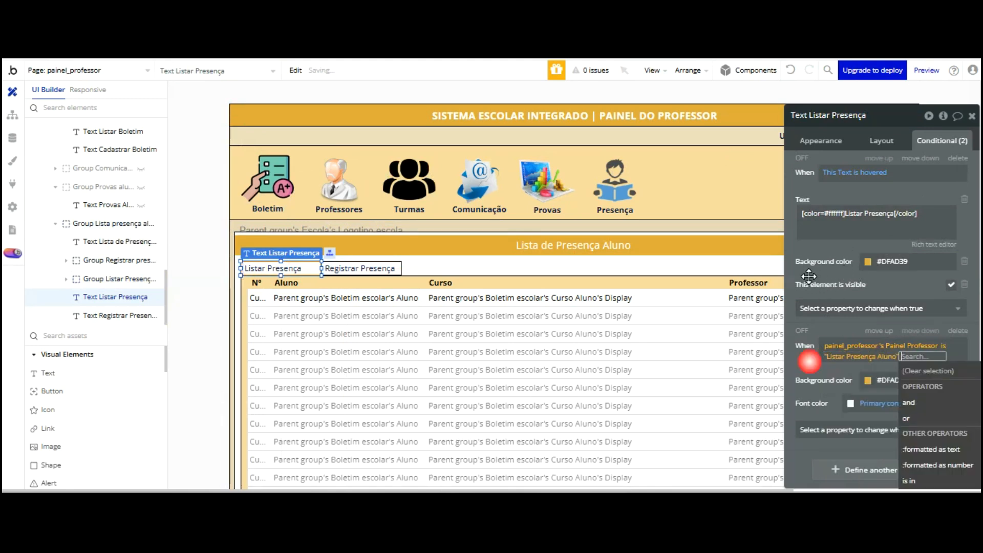
{"action": "left_click", "coordinate": [809, 362]}
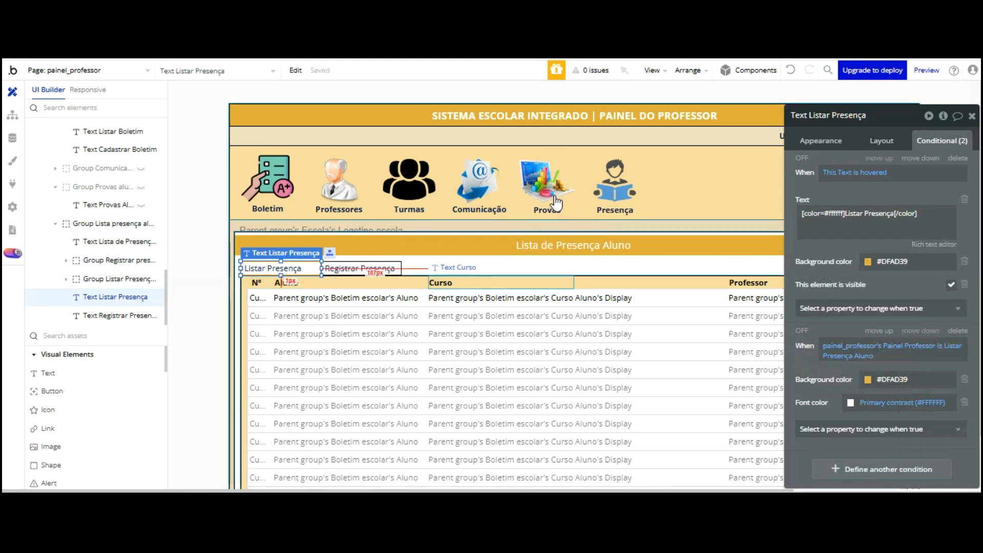
{"action": "left_click", "coordinate": [579, 282]}
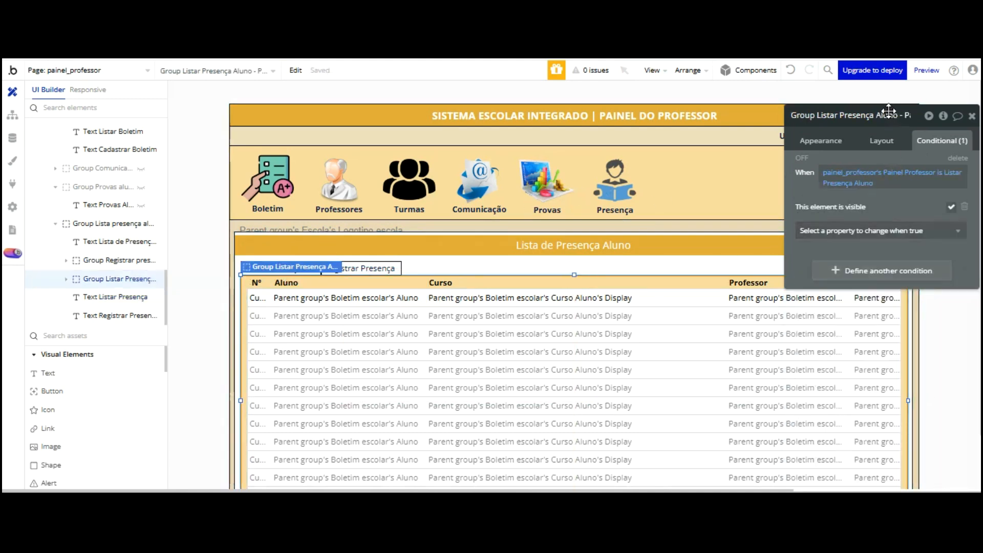
{"action": "key", "text": "ctrl+Tab"}
{"action": "left_click", "coordinate": [372, 108]}
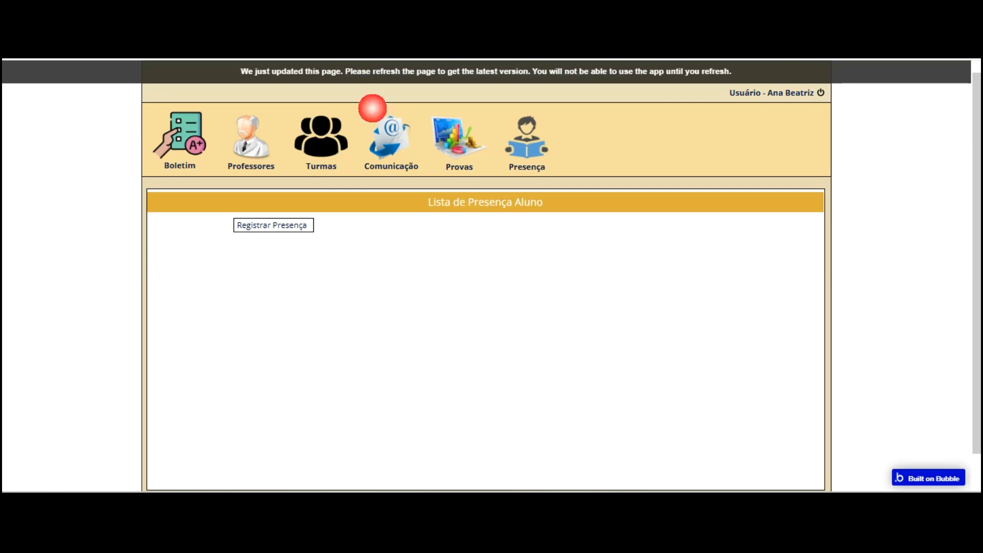
Reload the preview, test Registrar Presença, then select the Presença header group in the editor
{"action": "left_click", "coordinate": [504, 71]}
{"action": "left_click", "coordinate": [252, 232]}
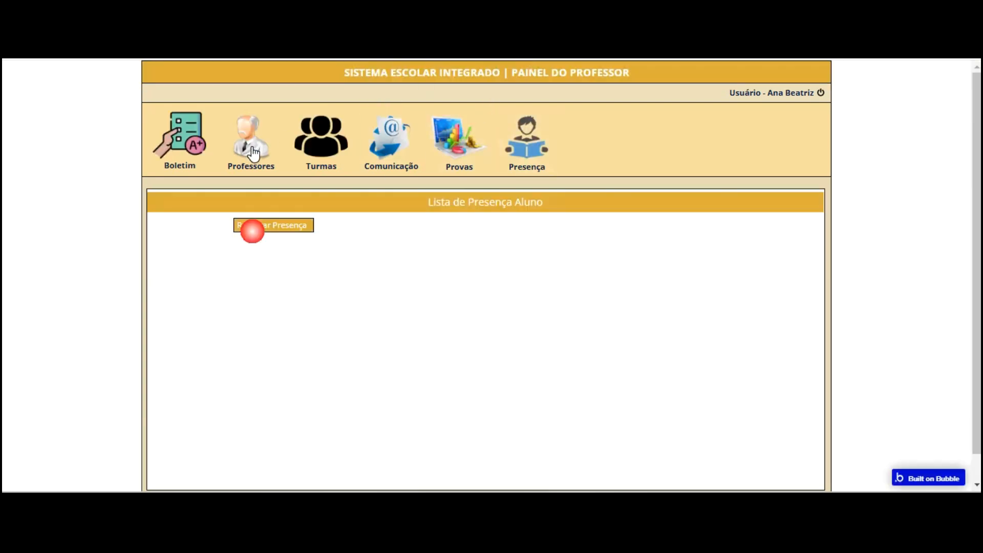
{"action": "left_click", "coordinate": [527, 139]}
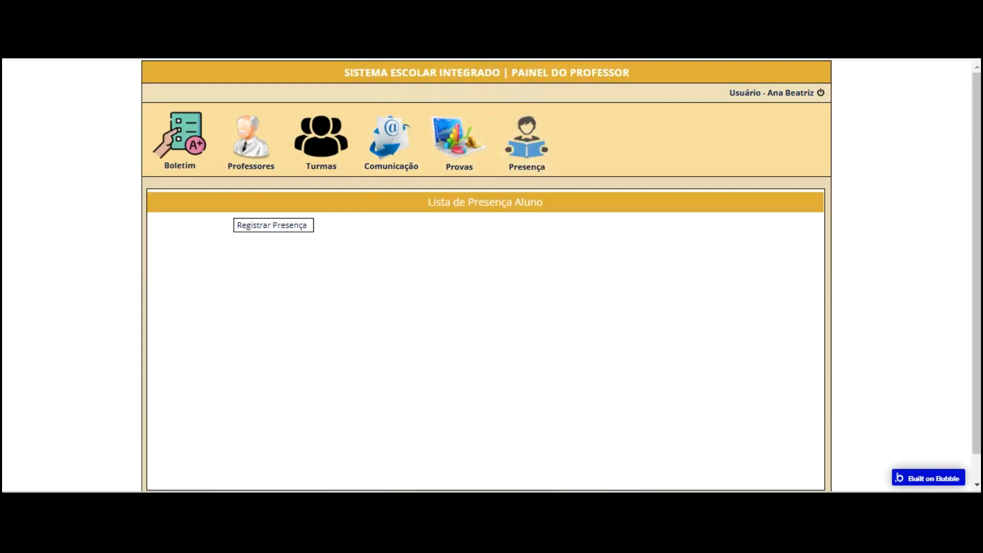
{"action": "key", "text": "ctrl+Tab"}
{"action": "left_click", "coordinate": [644, 196]}
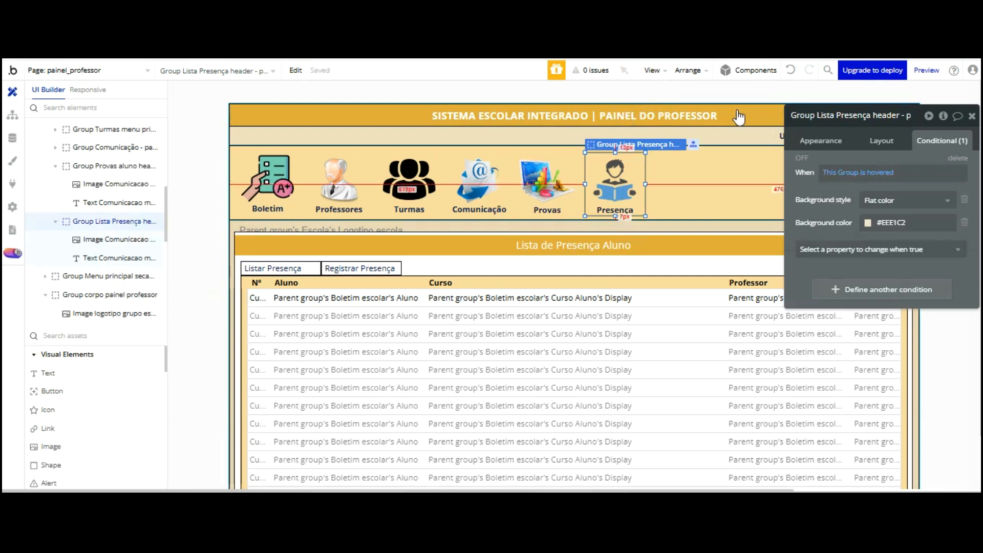
Select the Lista presença aluno group and add a text custom state named Presença Aluno
{"action": "left_click", "coordinate": [232, 146]}
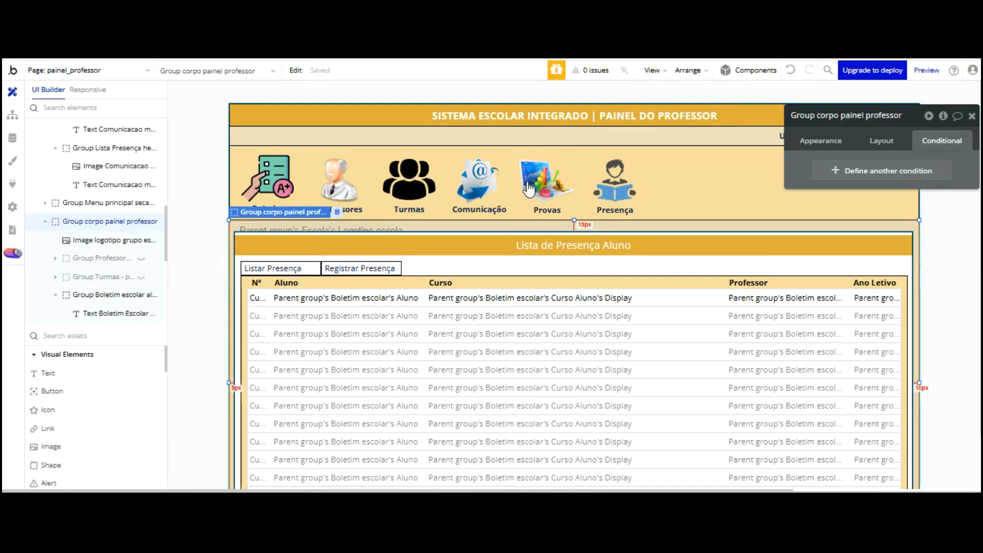
{"action": "left_click", "coordinate": [528, 238]}
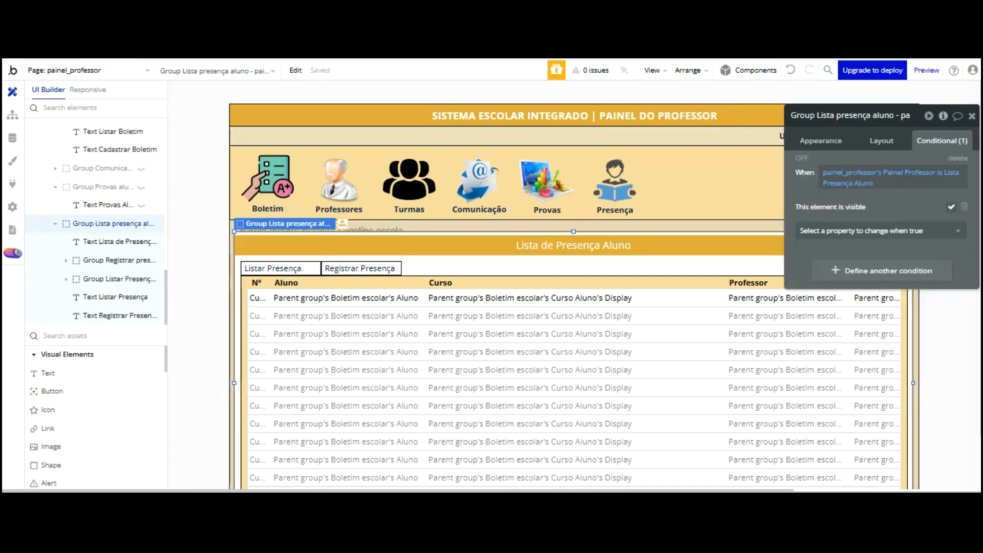
{"action": "left_click", "coordinate": [942, 116]}
{"action": "left_click", "coordinate": [650, 137]}
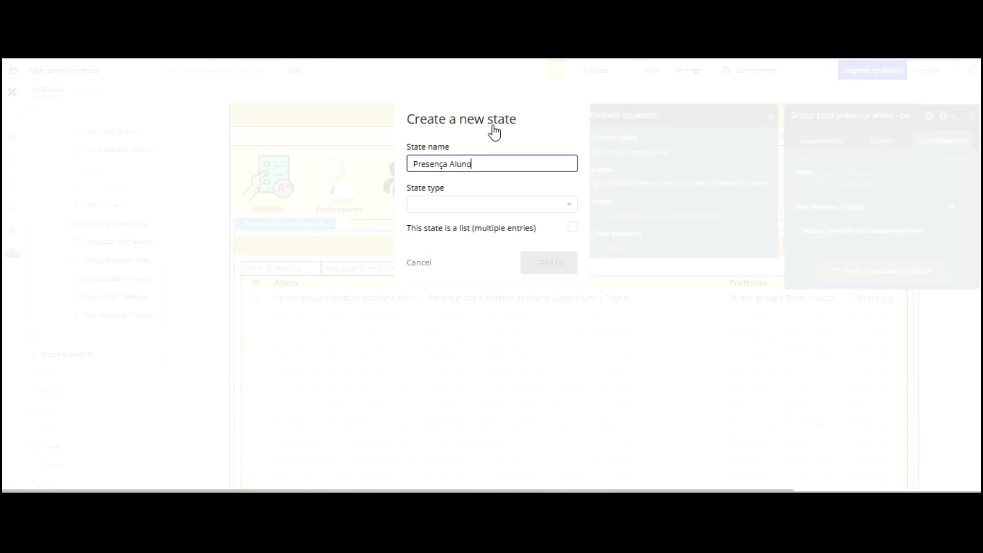
{"action": "left_click", "coordinate": [487, 204]}
{"action": "scroll", "coordinate": [476, 222], "scroll_direction": "down", "scroll_amount": 3}
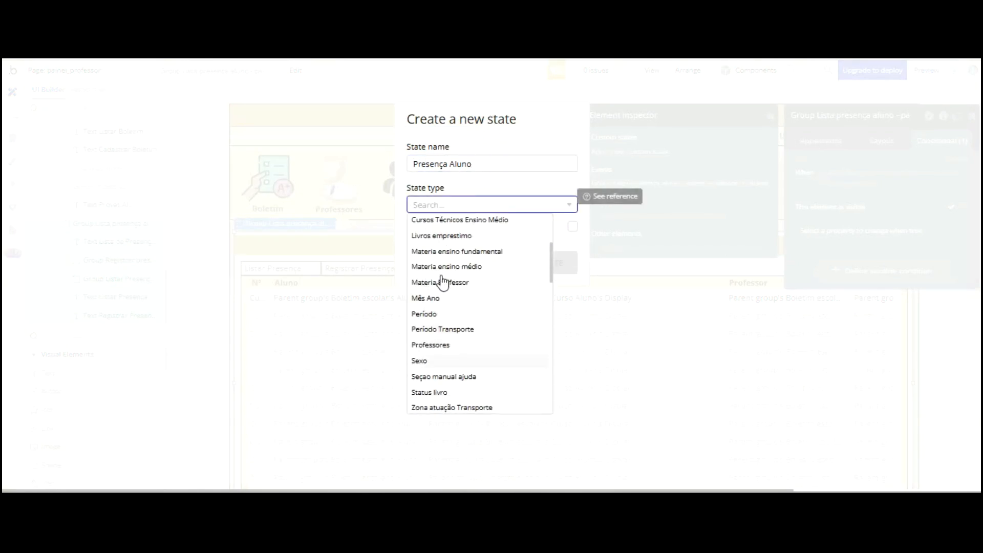
{"action": "scroll", "coordinate": [443, 282], "scroll_direction": "up", "scroll_amount": 4}
{"action": "scroll", "coordinate": [461, 283], "scroll_direction": "down", "scroll_amount": 5}
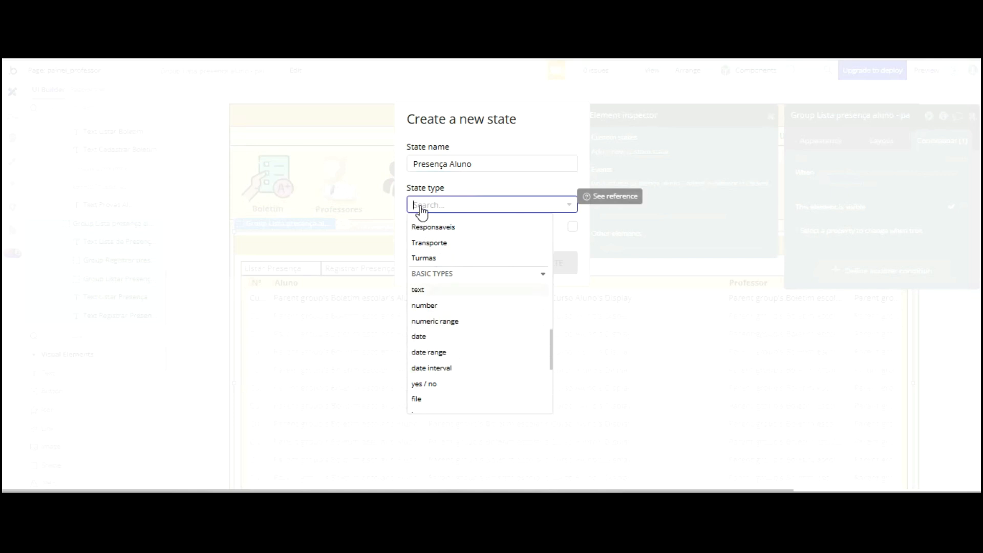
{"action": "left_click", "coordinate": [418, 287]}
{"action": "left_click", "coordinate": [549, 262]}
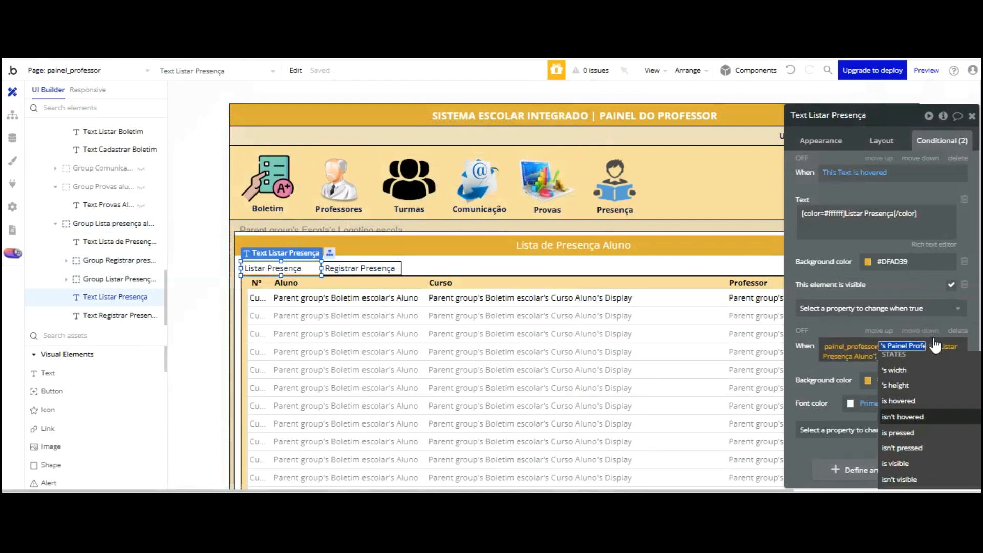
Change the second condition to Group Lista presença aluno's Presença Aluno is Lista Presença
{"action": "left_click_drag", "start_coordinate": [826, 285], "coordinate": [778, 192]}
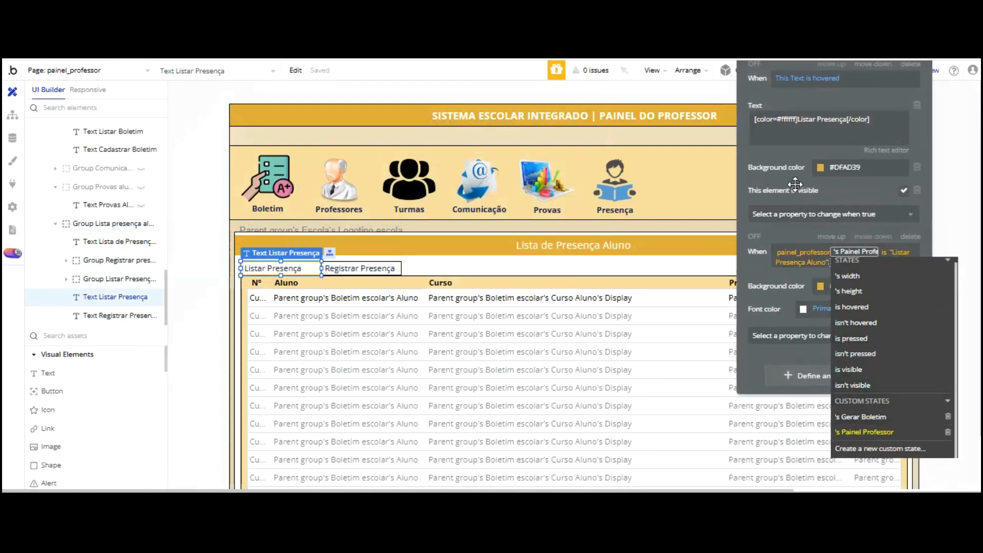
{"action": "left_click", "coordinate": [802, 252]}
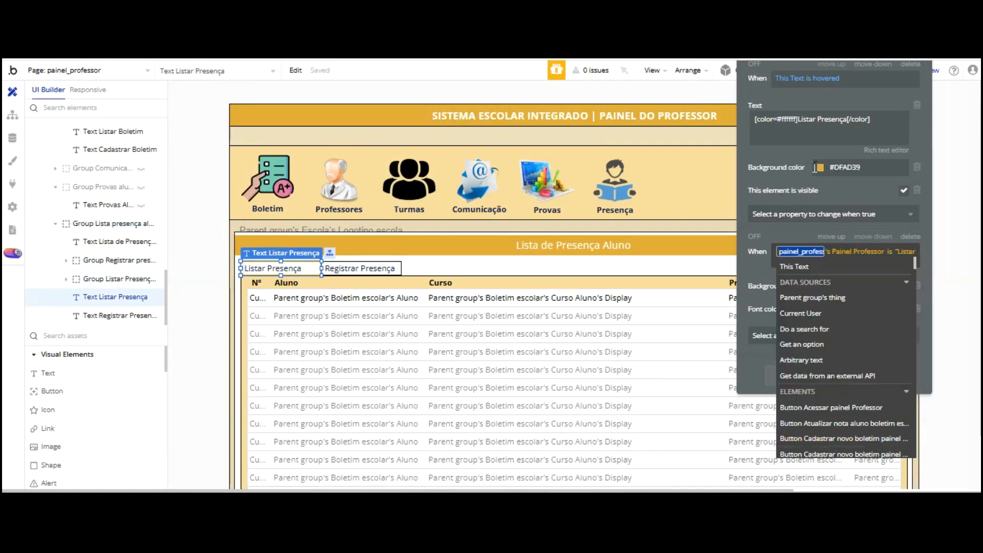
{"action": "scroll", "coordinate": [888, 277], "scroll_direction": "down", "scroll_amount": 3}
{"action": "scroll", "coordinate": [888, 277], "scroll_direction": "down", "scroll_amount": 5}
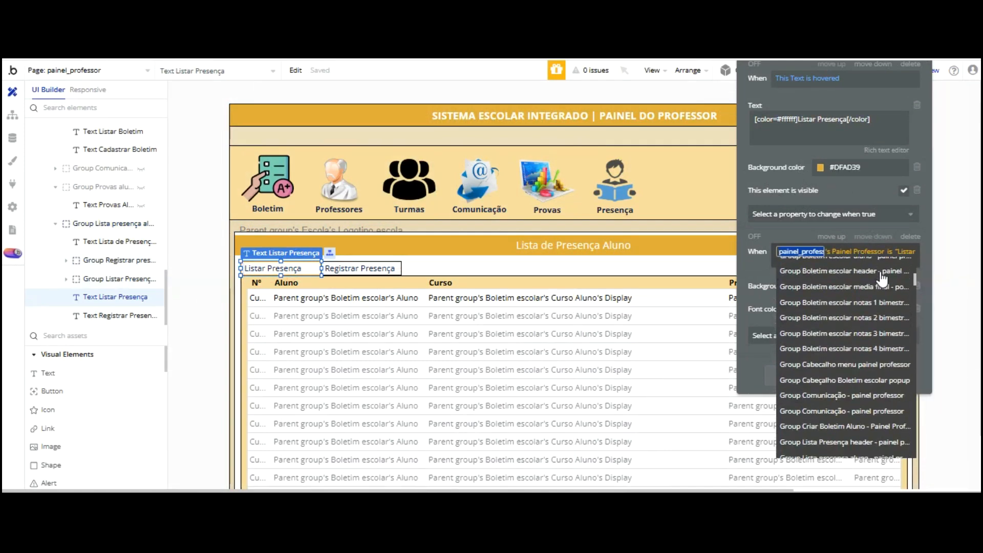
{"action": "scroll", "coordinate": [882, 279], "scroll_direction": "down", "scroll_amount": 3}
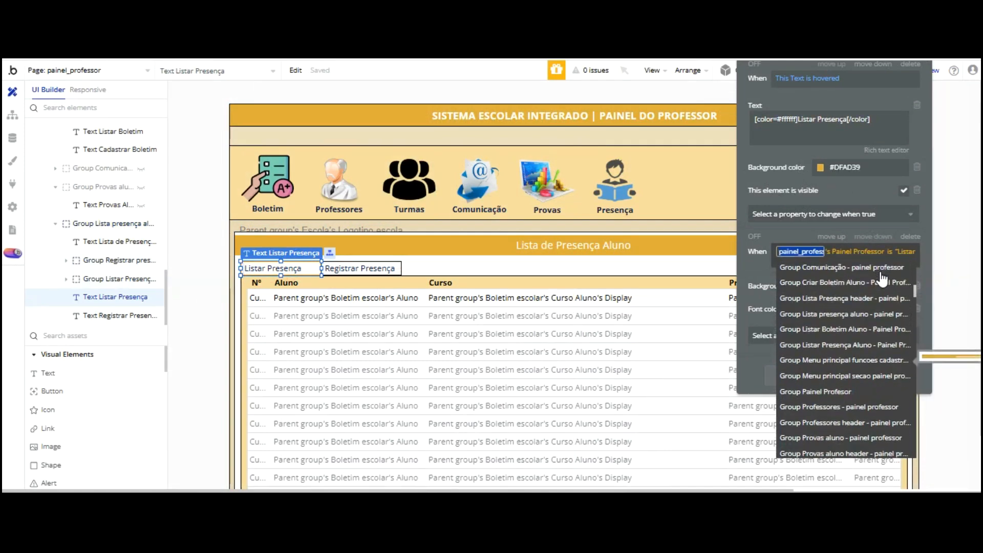
{"action": "left_click", "coordinate": [873, 314]}
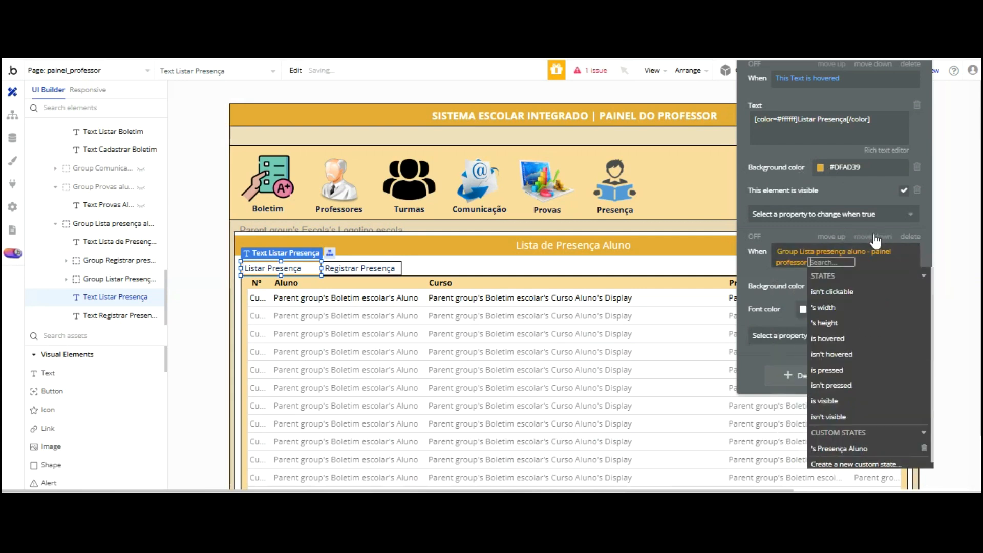
{"action": "left_click", "coordinate": [840, 448]}
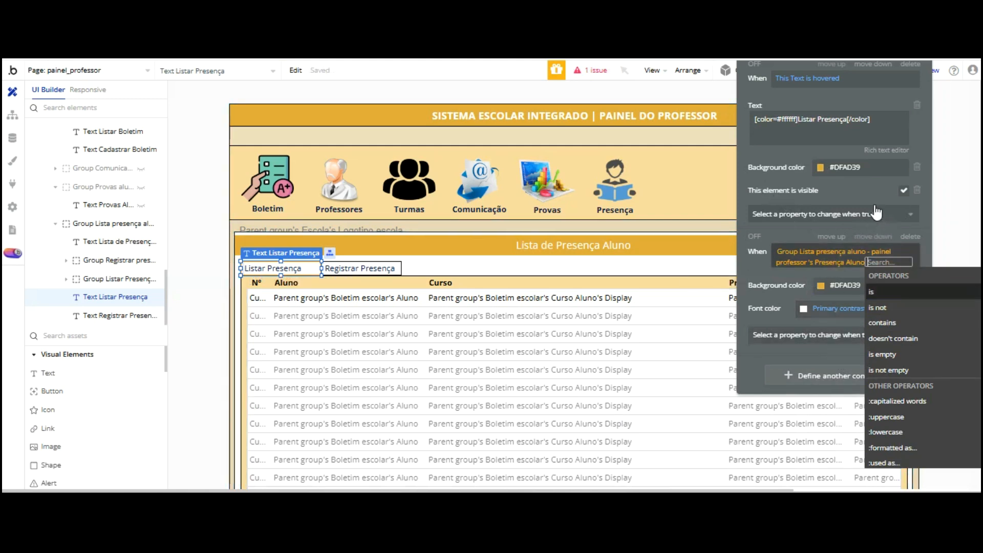
{"action": "key", "text": "Return"}
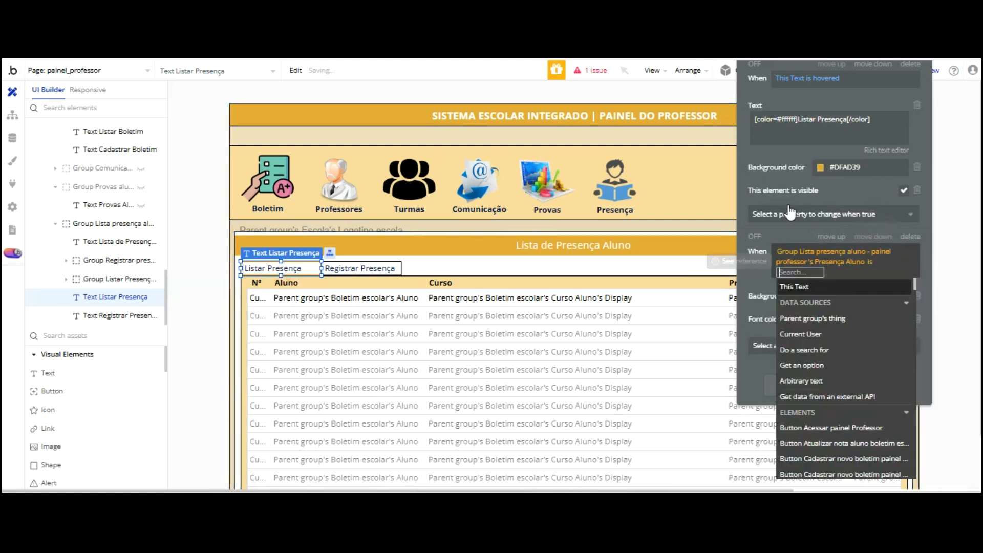
{"action": "type", "text": "List"}
{"action": "type", "text": "a Presença"}
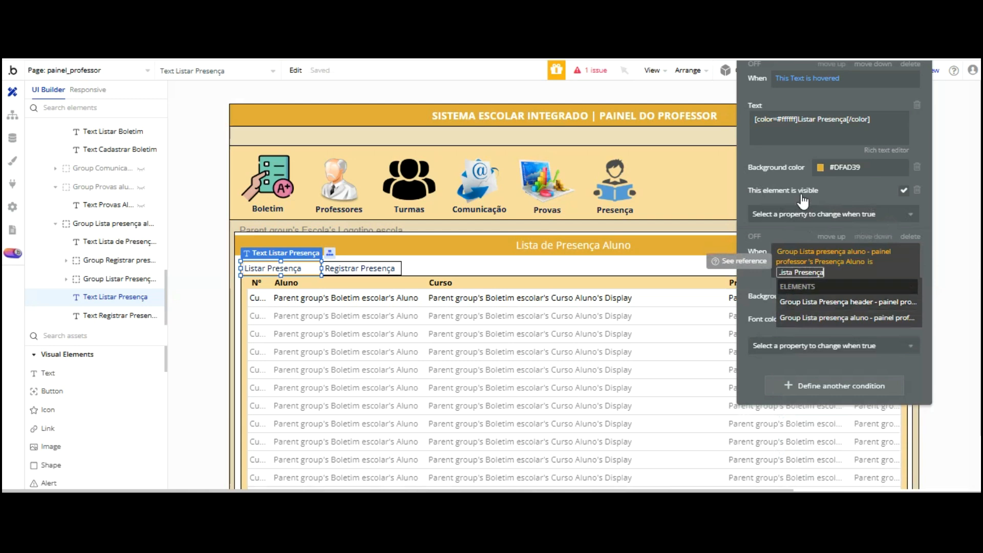
{"action": "left_click", "coordinate": [754, 199]}
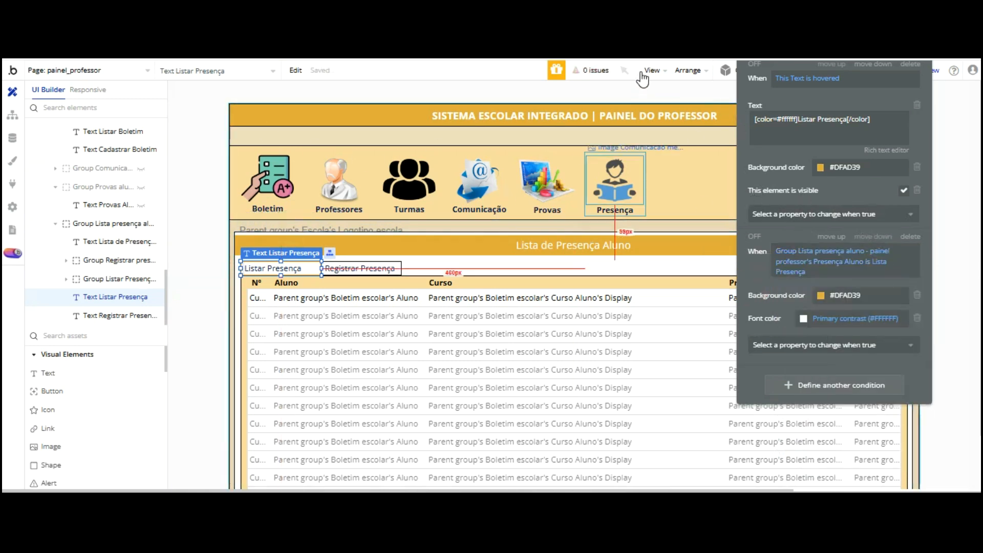
{"action": "left_click", "coordinate": [615, 185]}
{"action": "scroll", "coordinate": [802, 70], "scroll_direction": "up", "scroll_amount": 1}
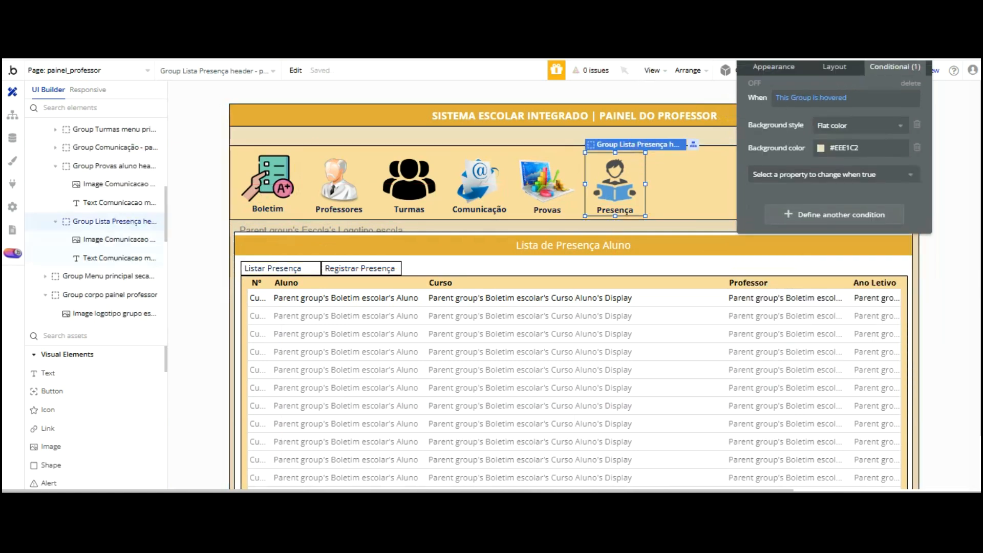
Add a Set state action to the Presença header workflow: Presença Aluno = Listar Presença
{"action": "scroll", "coordinate": [830, 136], "scroll_direction": "up", "scroll_amount": 1}
{"action": "left_click", "coordinate": [757, 106]}
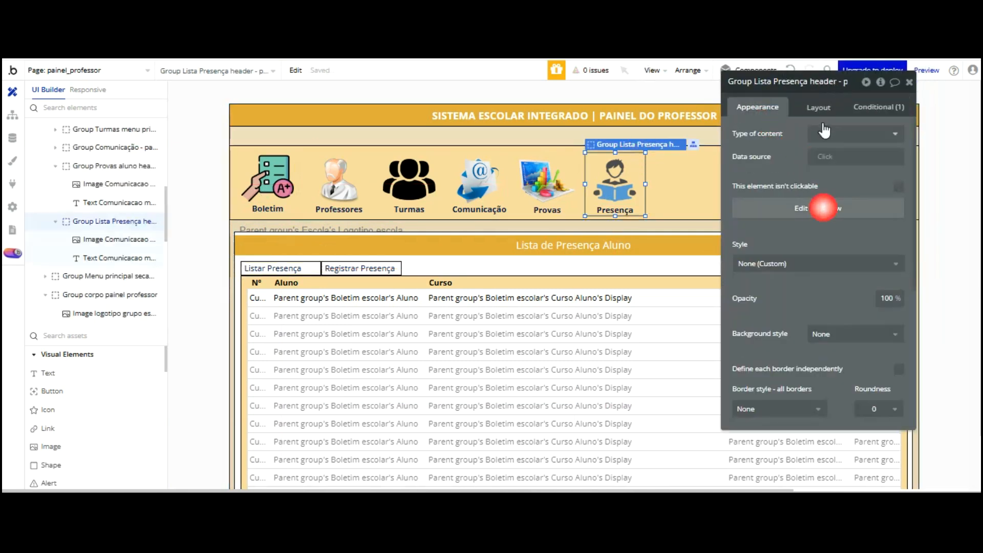
{"action": "left_click", "coordinate": [823, 208]}
{"action": "left_click", "coordinate": [416, 310]}
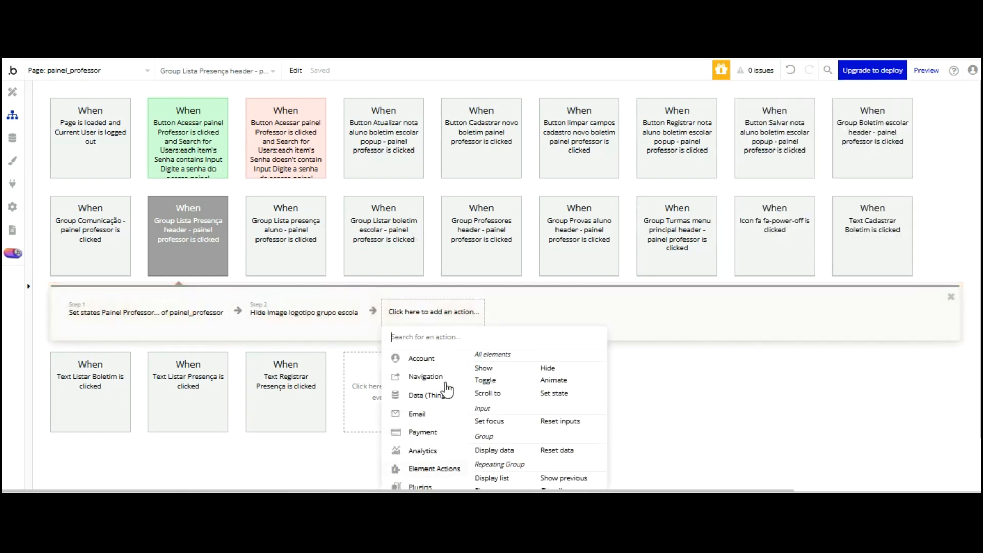
{"action": "left_click", "coordinate": [554, 392]}
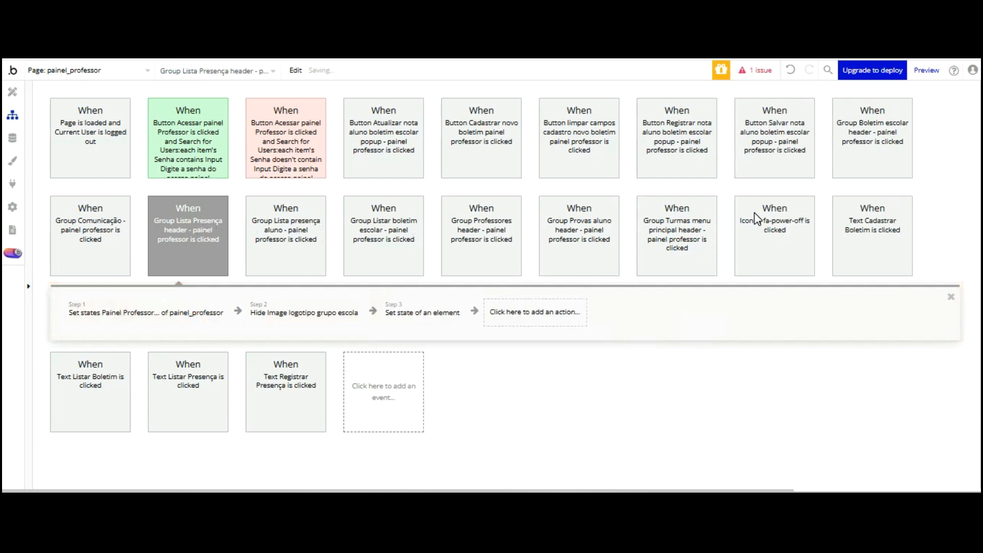
{"action": "left_click", "coordinate": [842, 110]}
{"action": "scroll", "coordinate": [868, 135], "scroll_direction": "down", "scroll_amount": 7}
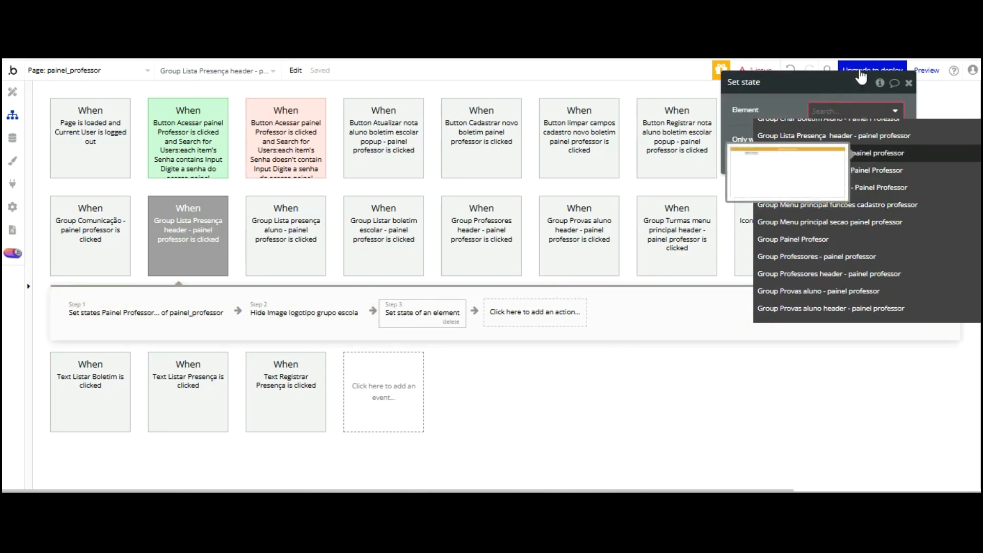
{"action": "left_click", "coordinate": [865, 152]}
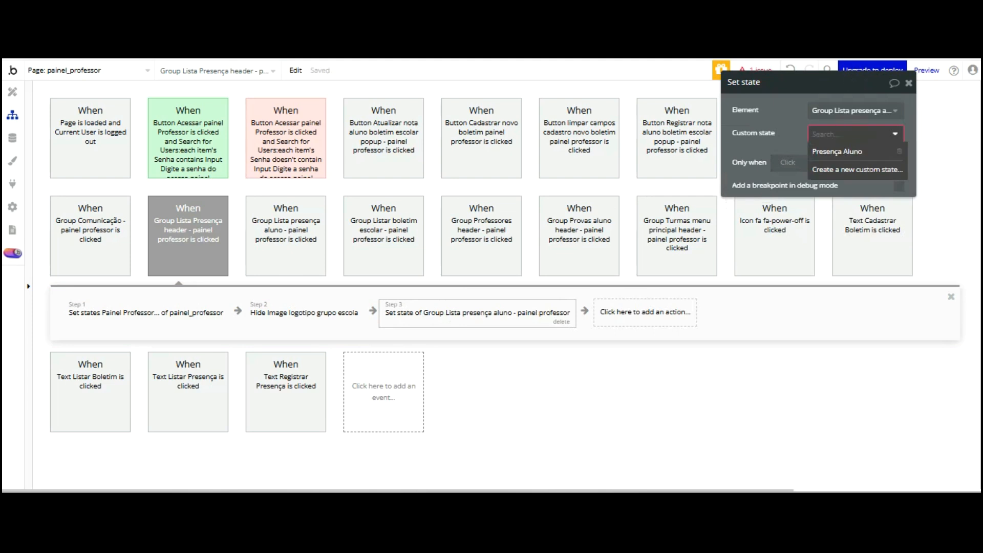
{"action": "left_click", "coordinate": [839, 151]}
{"action": "left_click", "coordinate": [823, 156]}
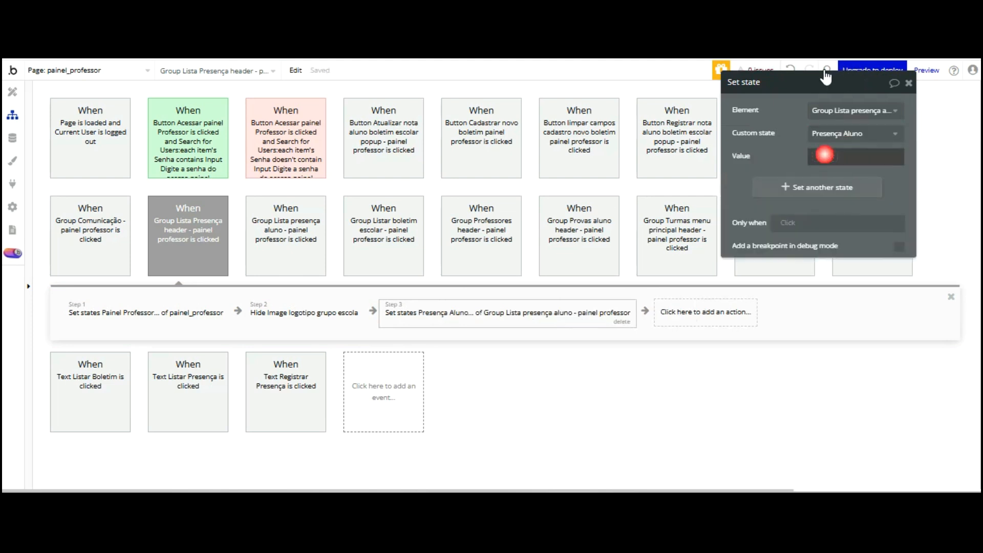
{"action": "type", "text": "L"}
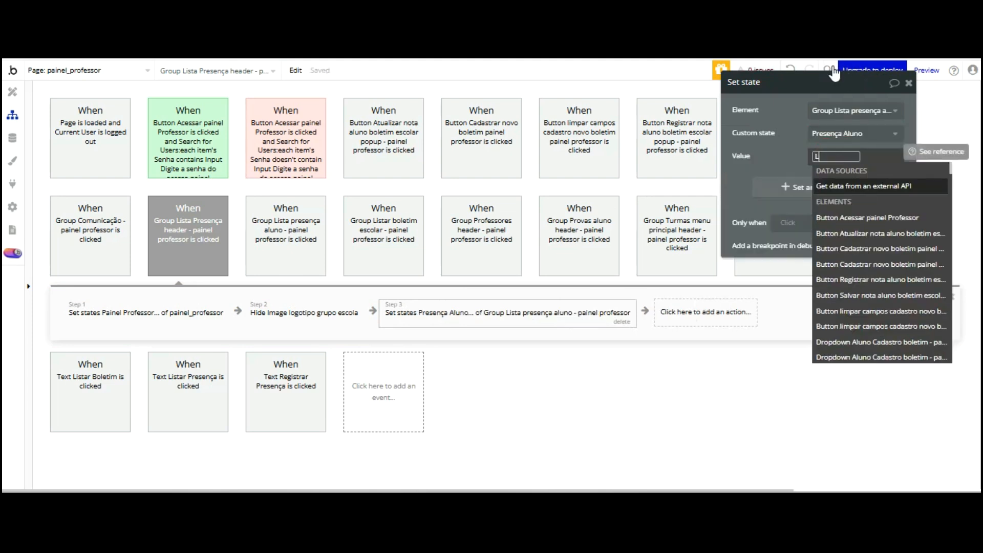
{"action": "type", "text": "istar Presença"}
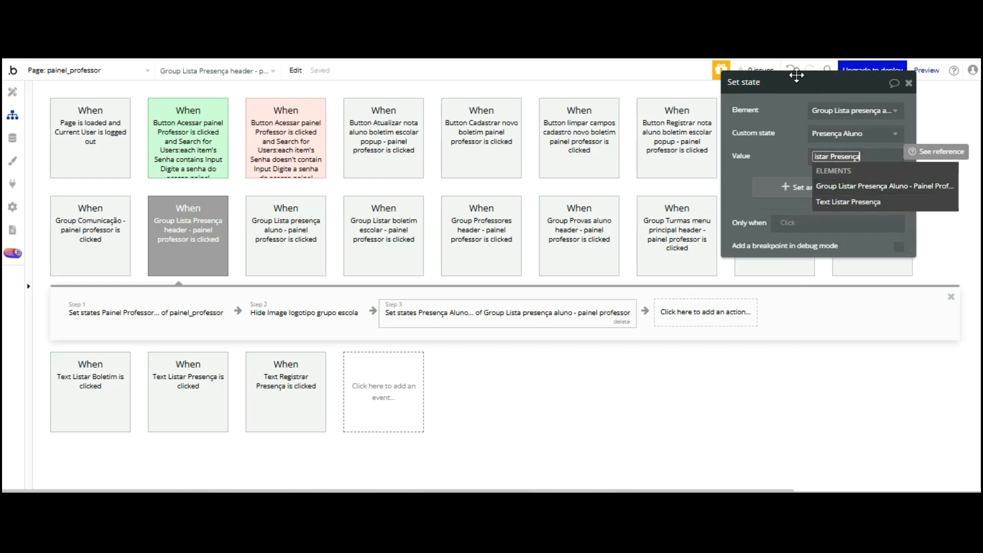
{"action": "left_click", "coordinate": [797, 160]}
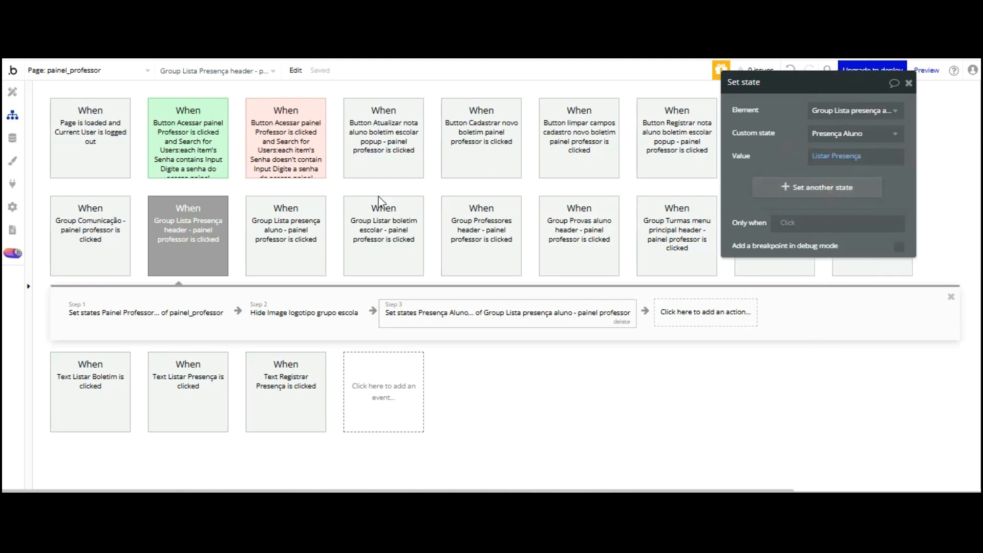
Move the hide-school-logo step after the state change
{"action": "left_click", "coordinate": [318, 317]}
{"action": "left_click_drag", "start_coordinate": [318, 318], "coordinate": [679, 318]}
{"action": "mouse_move", "coordinate": [724, 240]}
{"action": "left_mouse_down"}
{"action": "mouse_move", "coordinate": [684, 237]}
{"action": "mouse_move", "coordinate": [708, 238]}
{"action": "left_mouse_up"}
Refresh the live app preview and open the Presença section to test it
{"action": "left_click", "coordinate": [330, 14]}
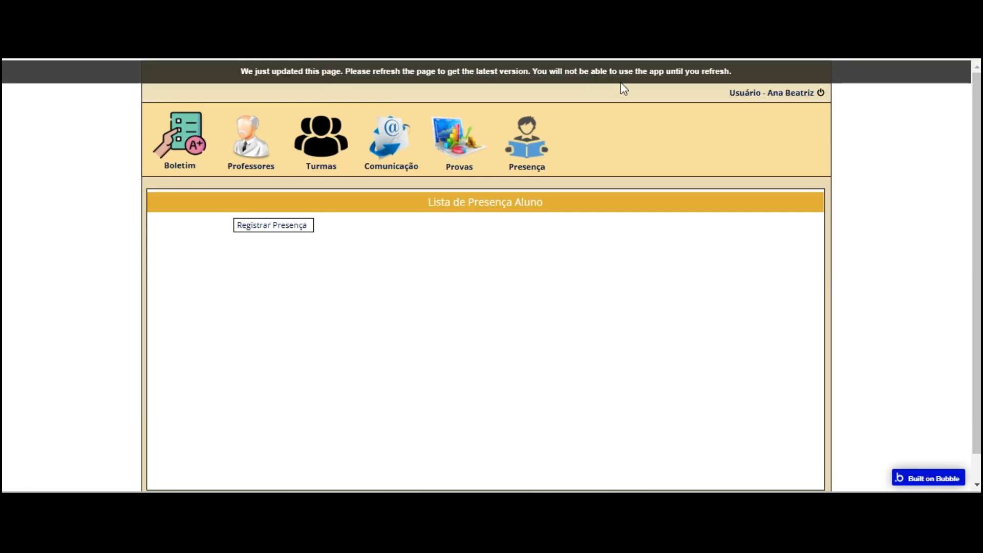
{"action": "key", "text": "F5"}
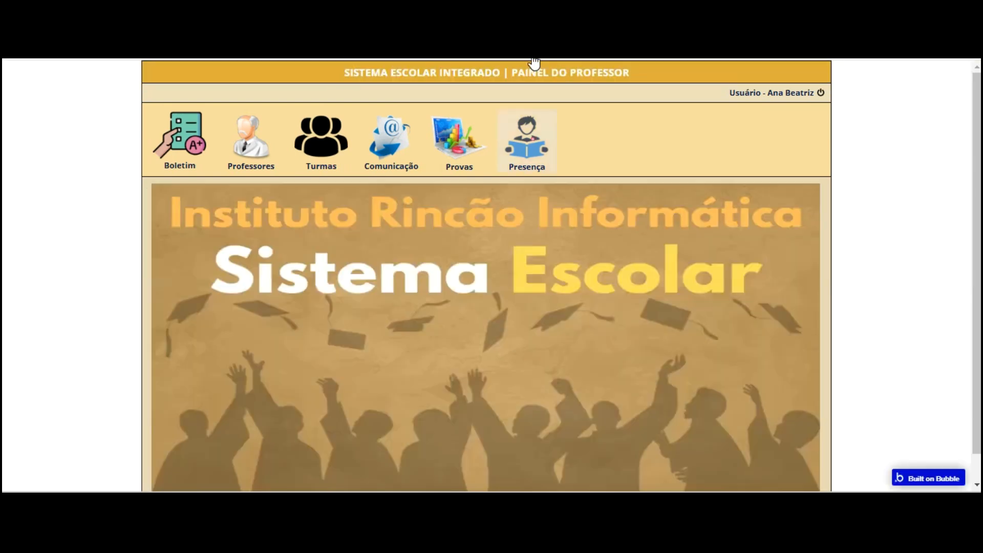
{"action": "left_click", "coordinate": [531, 138]}
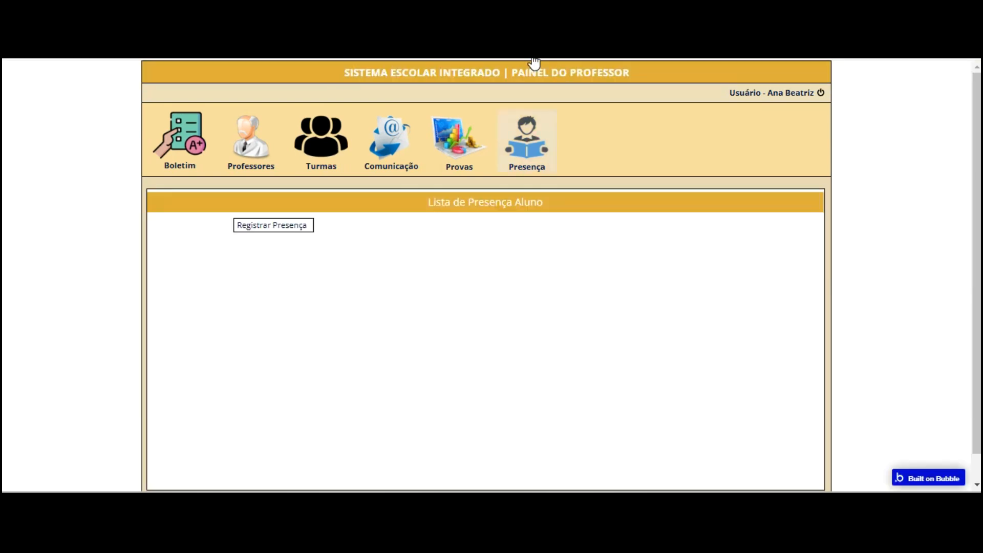
{"action": "left_click", "coordinate": [367, 171]}
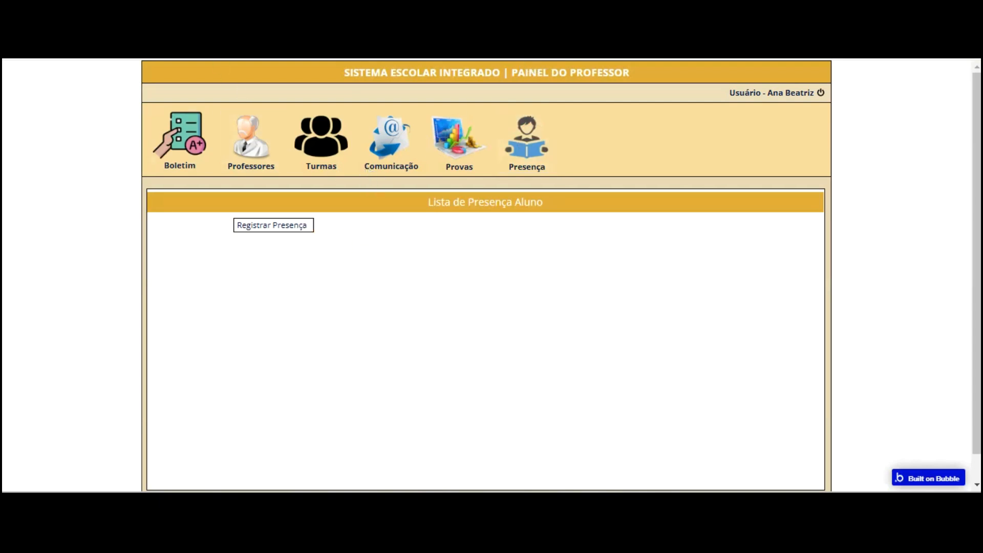
Review the Presença Aluno set-state step, then go back to the page design
{"action": "left_click", "coordinate": [166, 14]}
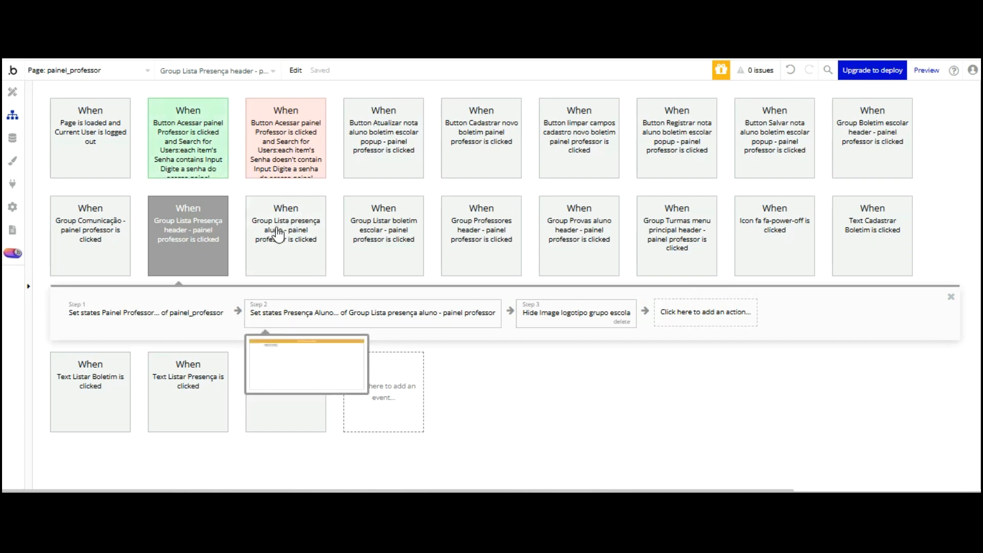
{"action": "left_click", "coordinate": [277, 312]}
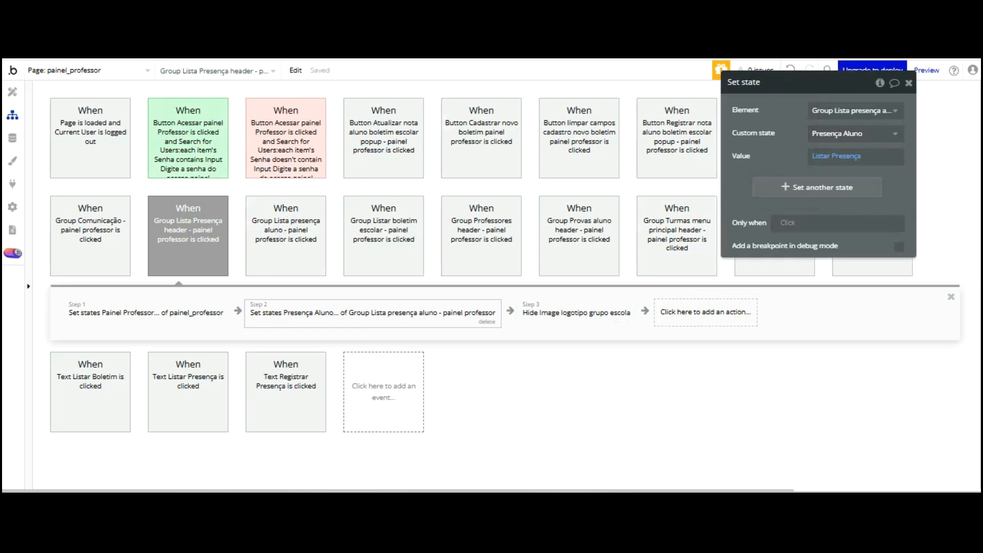
{"action": "left_click", "coordinate": [12, 91]}
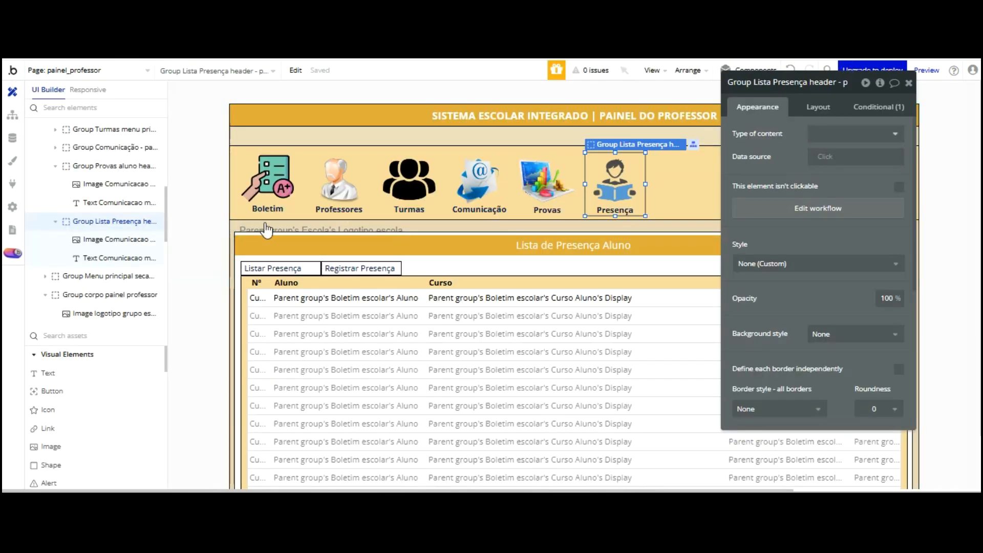
Show Group Listar Presença Aluno when Group Lista presença aluno's Presença Aluno is Listar Presença
{"action": "left_click", "coordinate": [245, 281]}
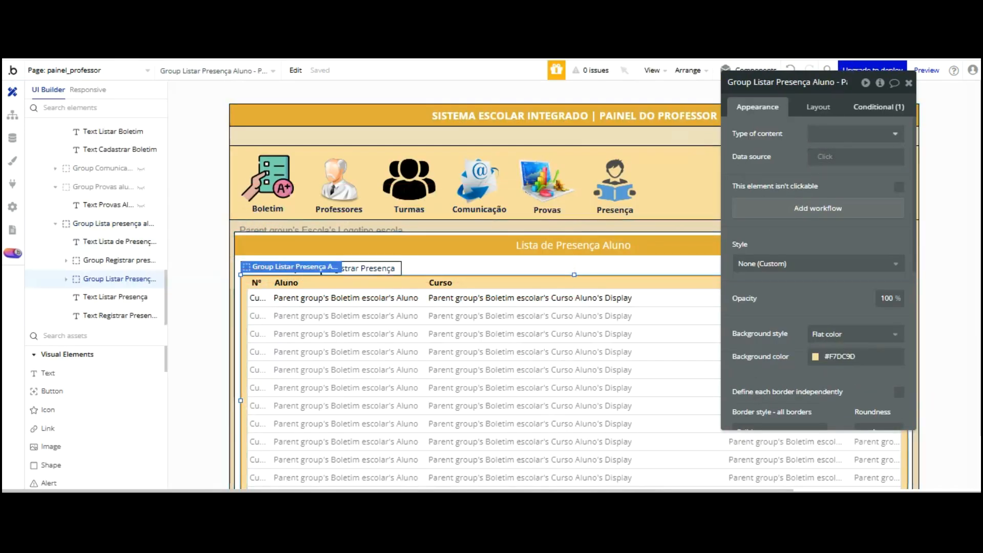
{"action": "left_click", "coordinate": [878, 107]}
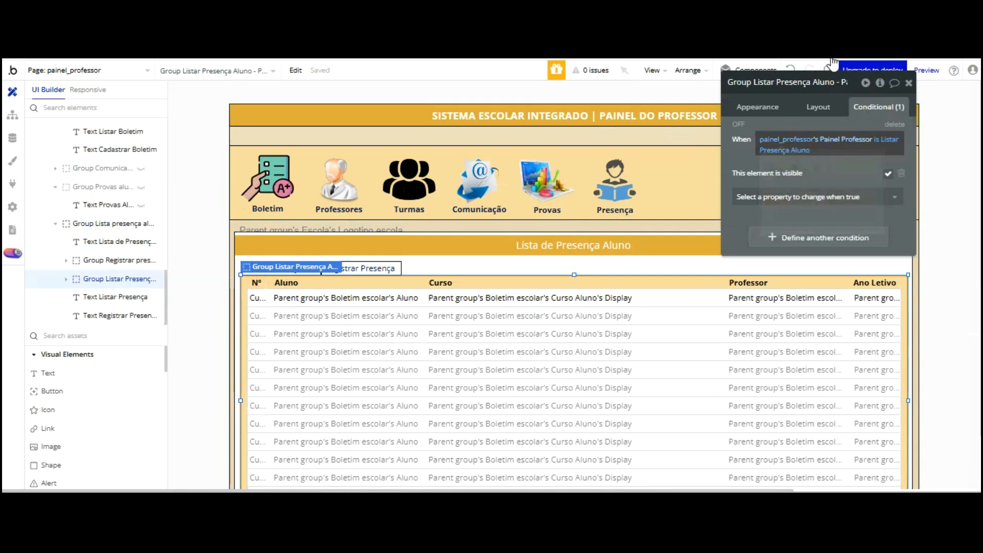
{"action": "left_click", "coordinate": [834, 140]}
{"action": "left_click", "coordinate": [785, 140]}
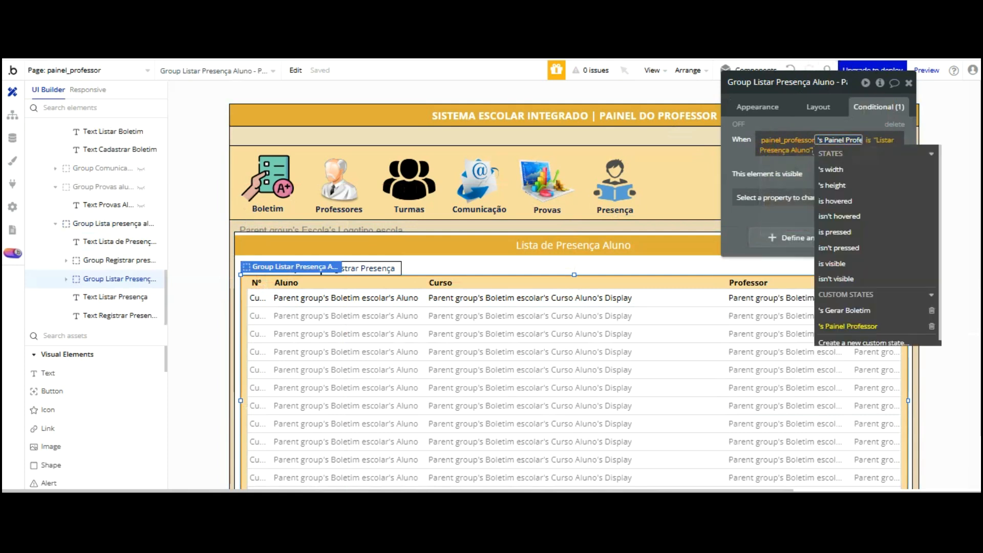
{"action": "scroll", "coordinate": [819, 169], "scroll_direction": "down", "scroll_amount": 5}
{"action": "scroll", "coordinate": [822, 174], "scroll_direction": "down", "scroll_amount": 10}
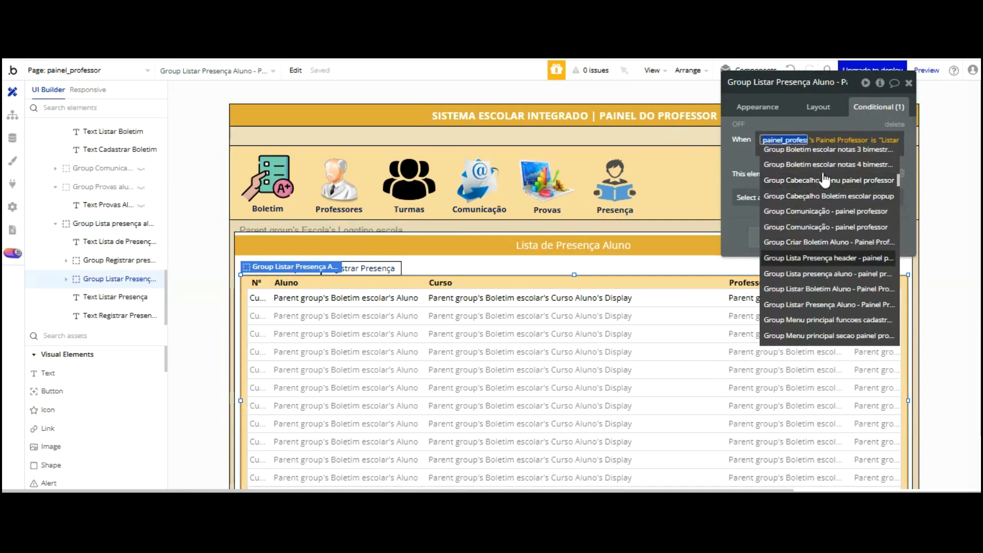
{"action": "left_click", "coordinate": [832, 275]}
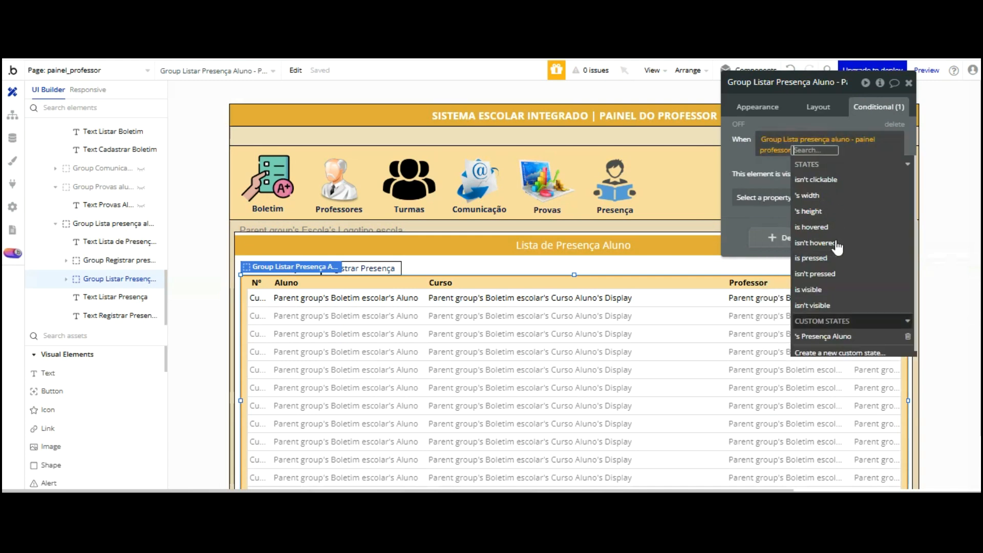
{"action": "left_click", "coordinate": [830, 327]}
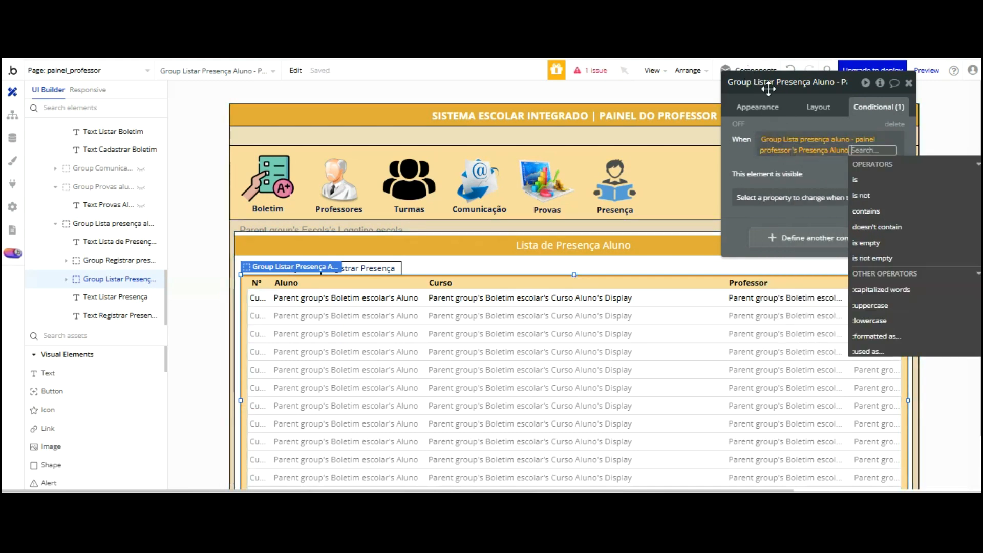
{"action": "left_click", "coordinate": [855, 180]}
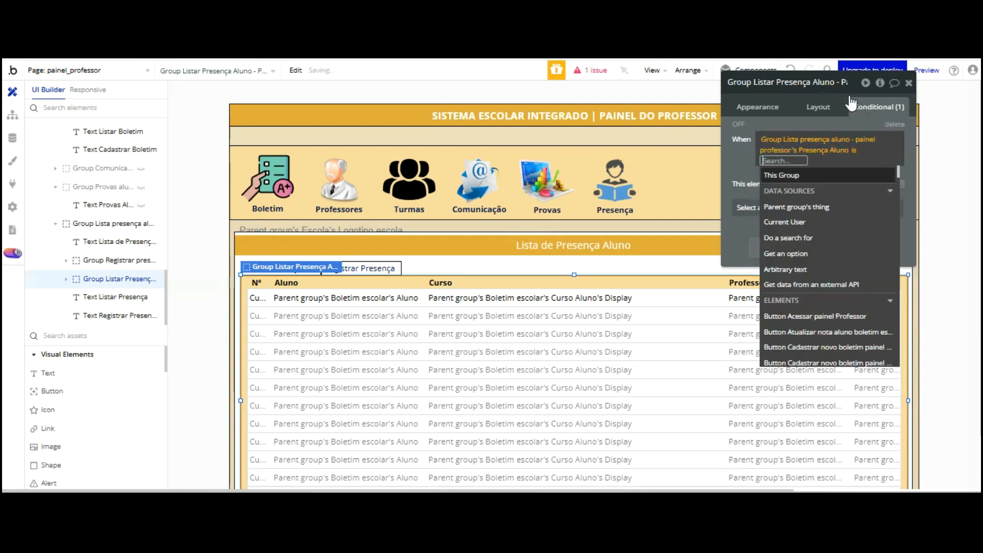
{"action": "type", "text": "Li"}
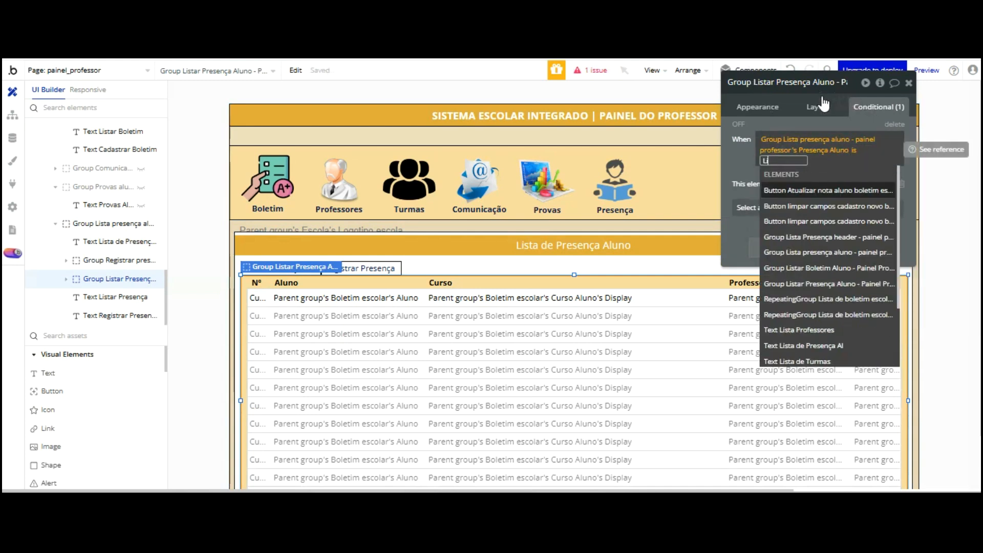
{"action": "type", "text": "star P"}
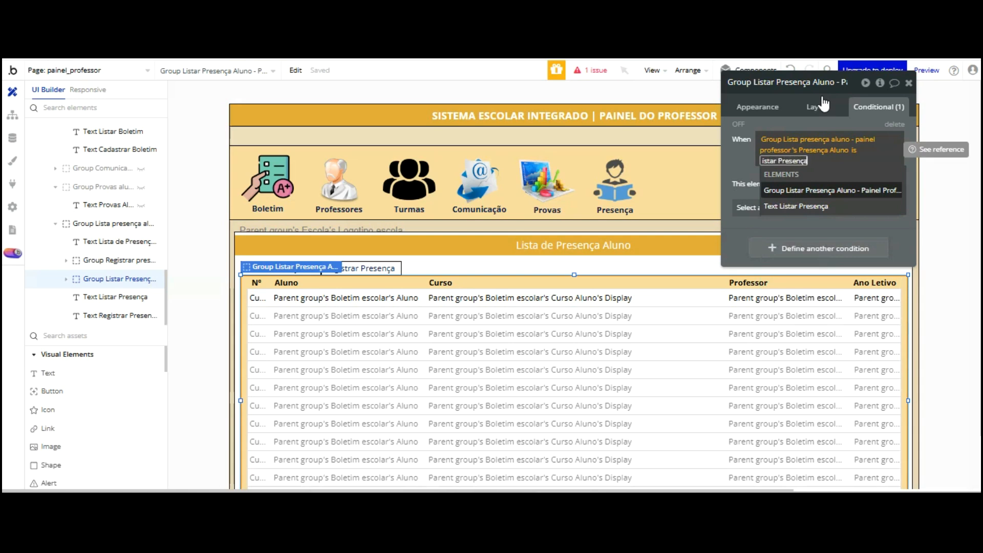
{"action": "type", "text": "resença"}
{"action": "key", "text": "Return"}
{"action": "left_click", "coordinate": [738, 76]}
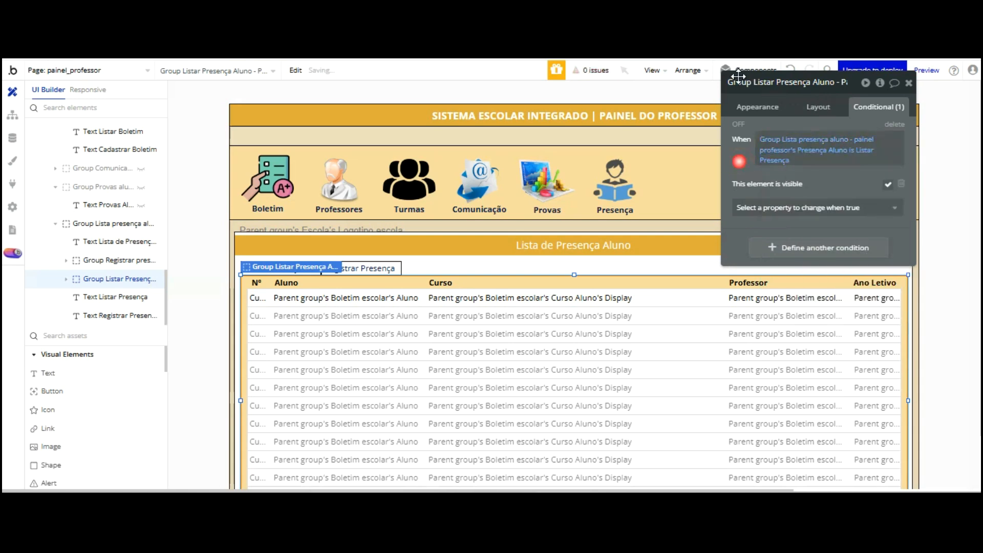
Reload the app preview to test the change, then return to the editor
{"action": "left_click", "coordinate": [322, 60]}
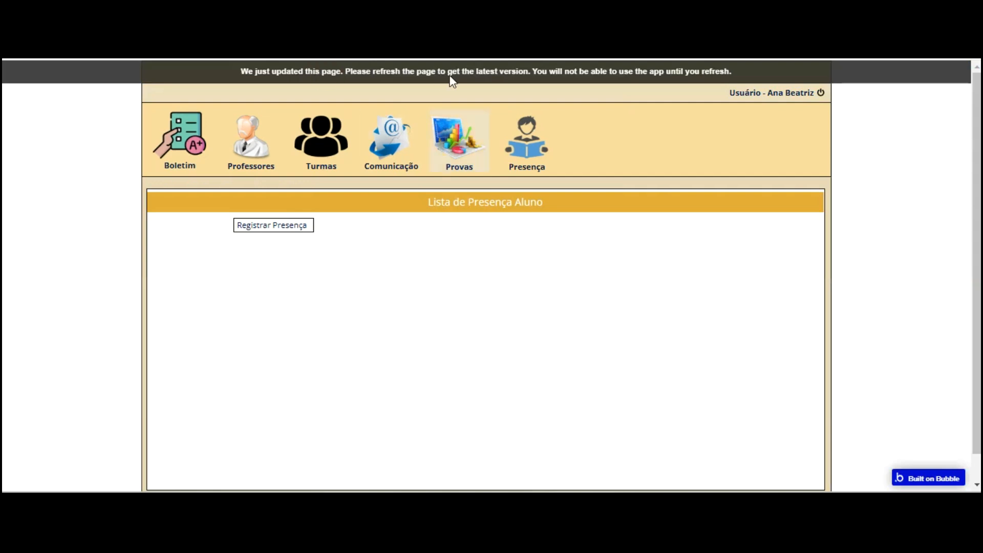
{"action": "left_click", "coordinate": [555, 77]}
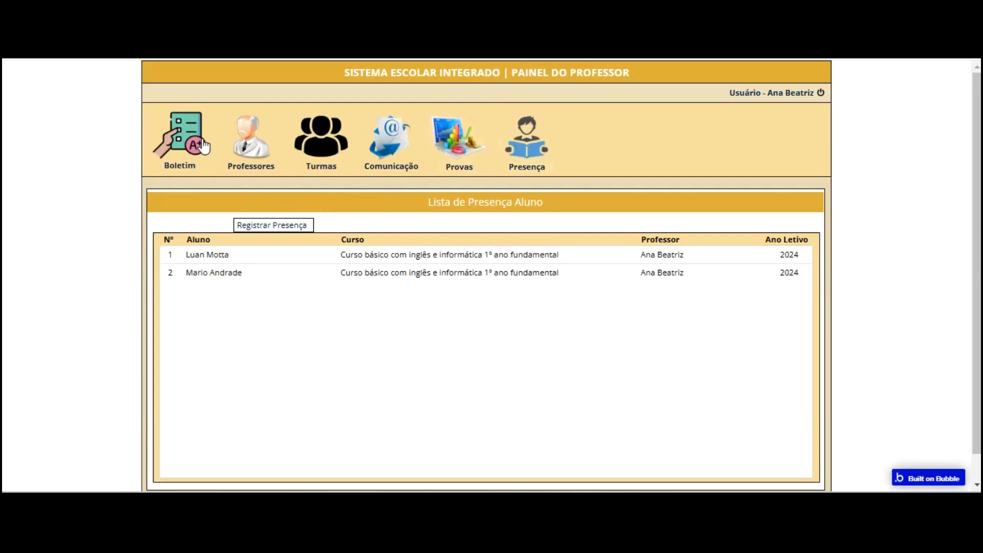
{"action": "key", "text": "ctrl+Tab"}
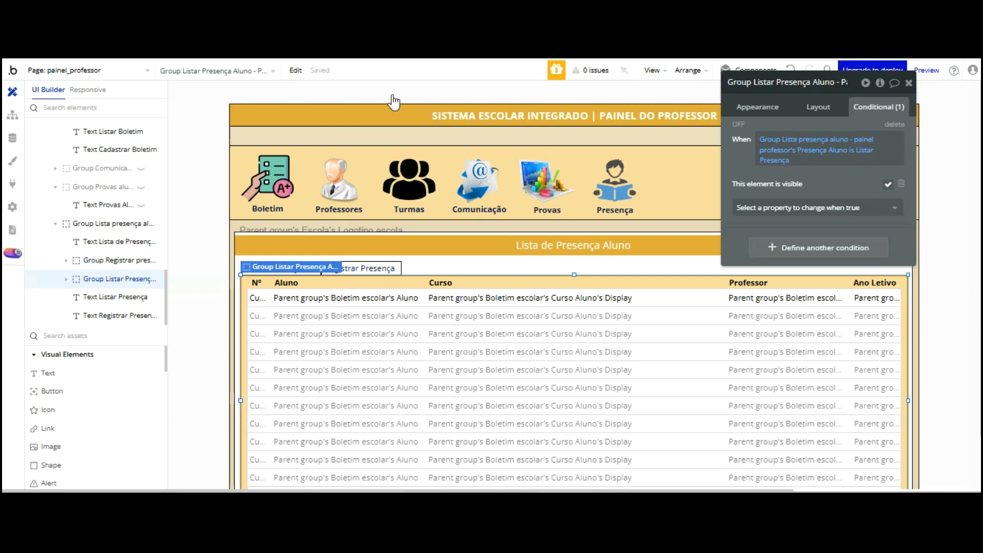
Correct the Listar Presença text's second condition value from Lista Presença to Listar Presença
{"action": "left_click", "coordinate": [287, 268]}
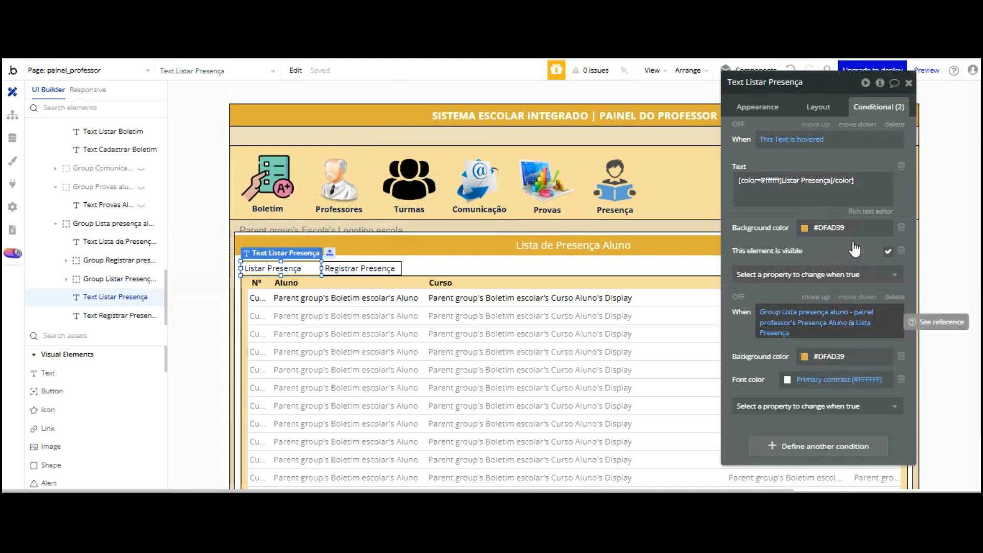
{"action": "left_click", "coordinate": [859, 324]}
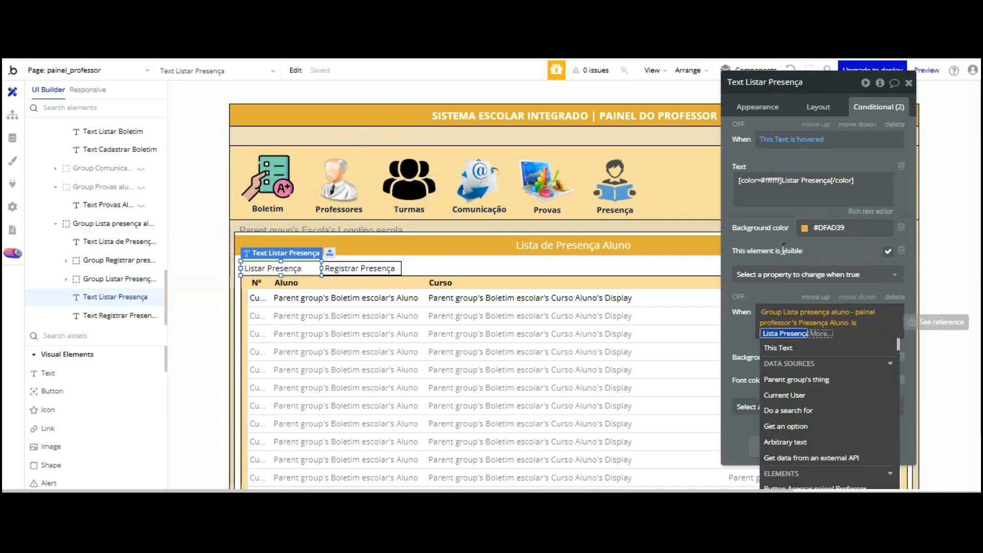
{"action": "left_click", "coordinate": [779, 333]}
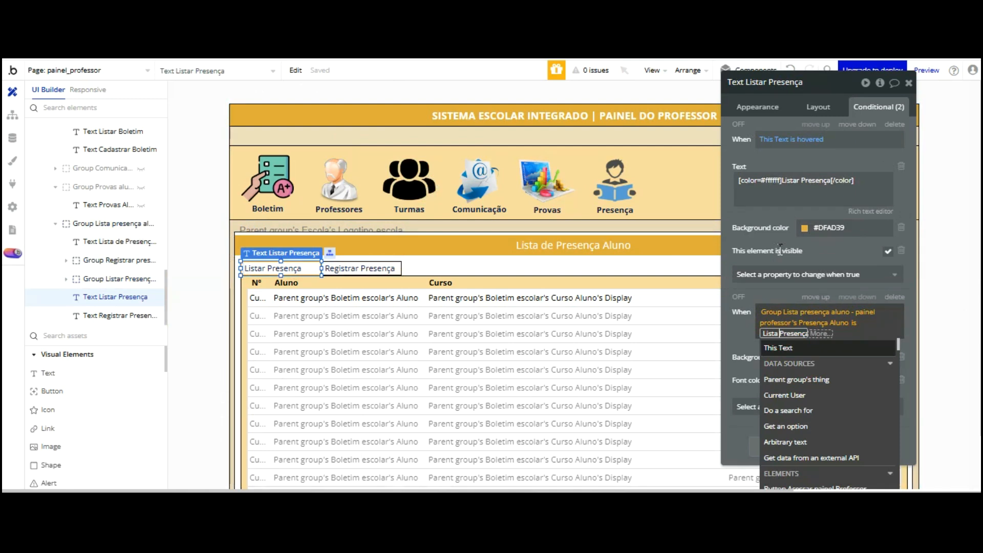
{"action": "type", "text": "r"}
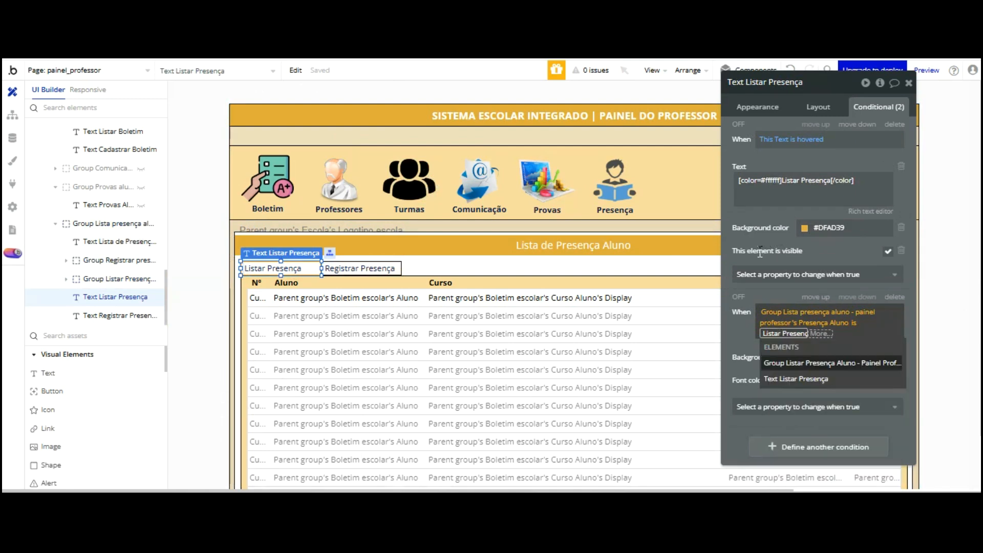
{"action": "left_click", "coordinate": [742, 339]}
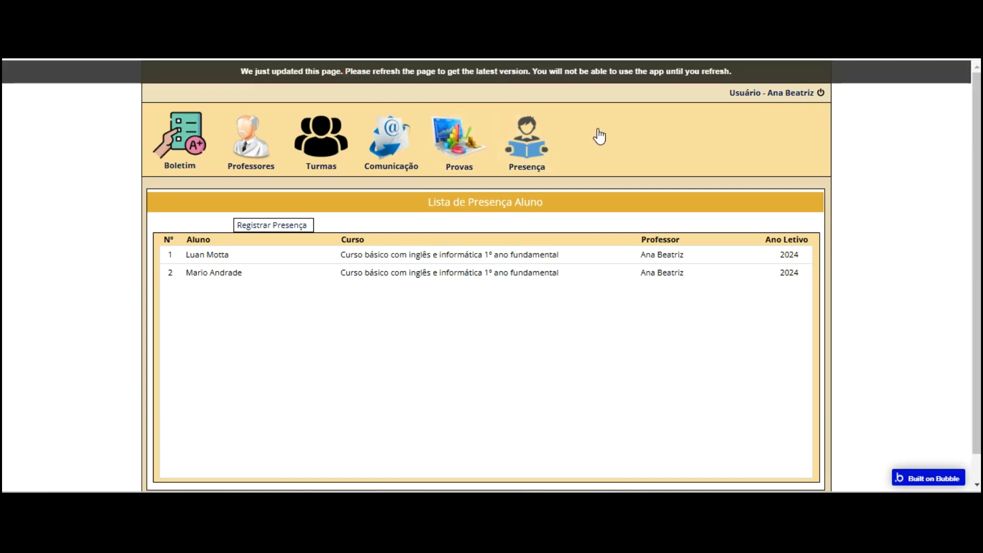
{"action": "key", "text": "F5"}
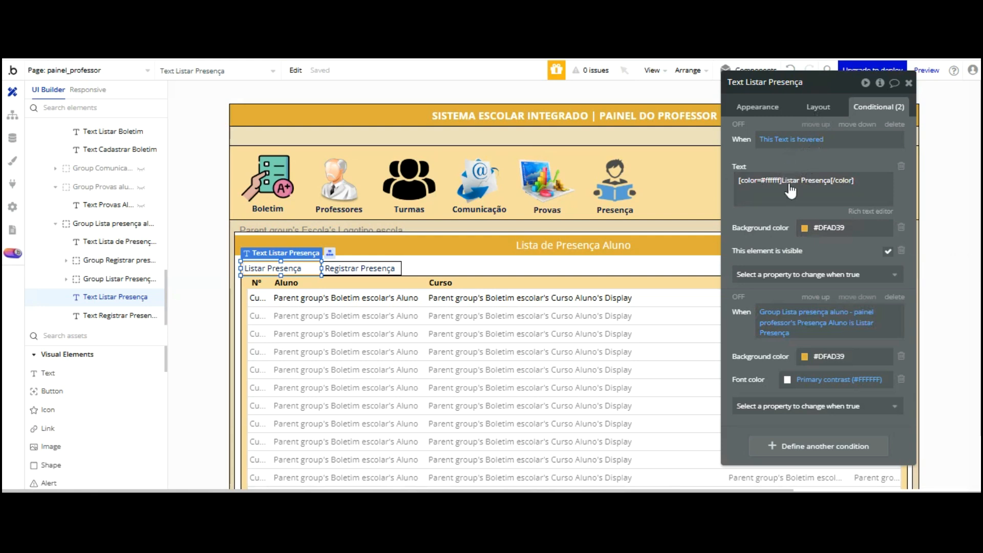
{"action": "left_click", "coordinate": [757, 107]}
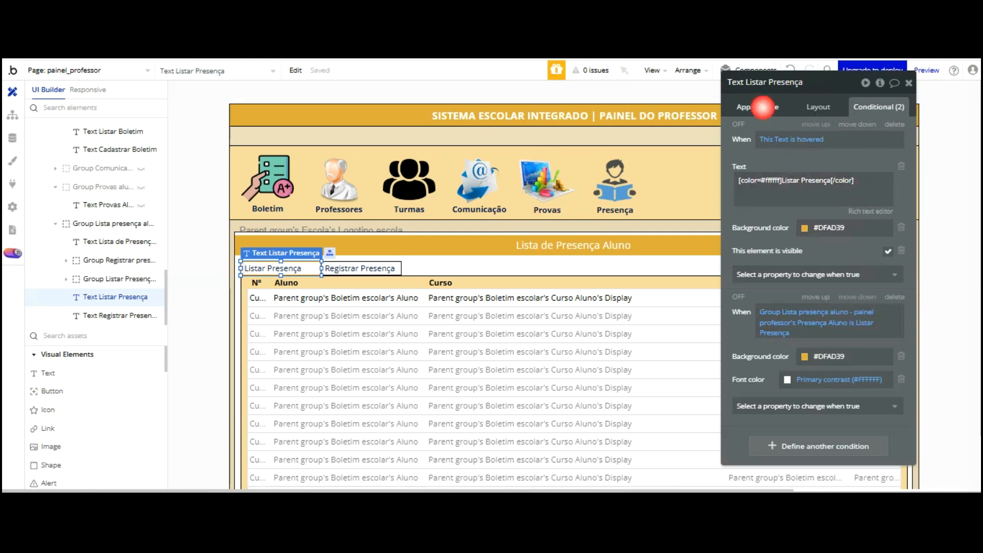
{"action": "left_click", "coordinate": [814, 272]}
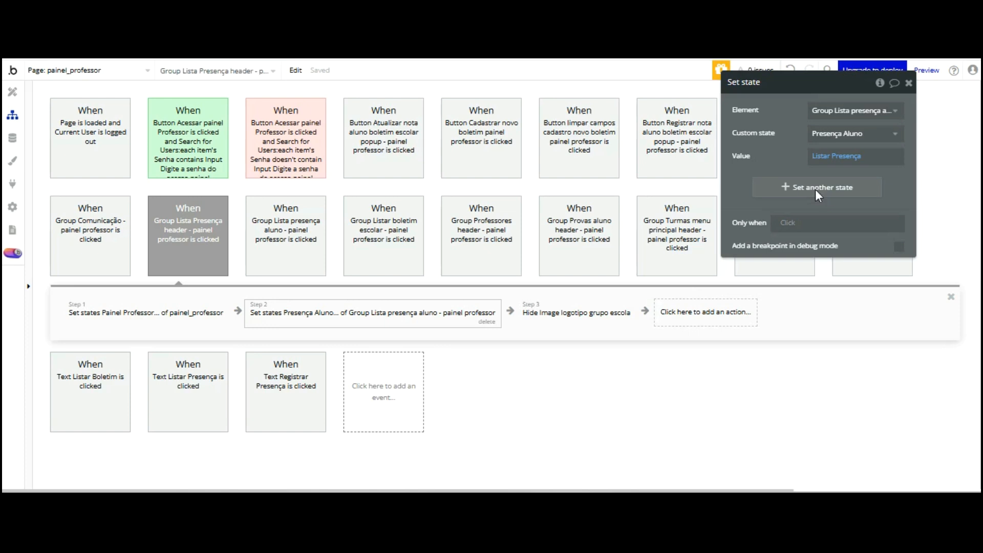
Retarget step 1 to set Group Lista presença aluno's Presença Aluno to Listar Presença
{"action": "left_click", "coordinate": [204, 410]}
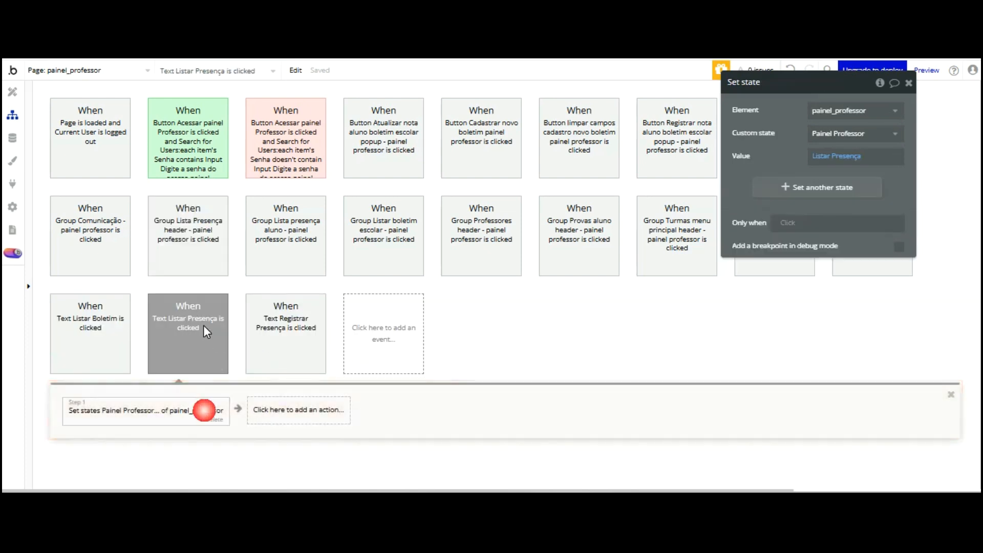
{"action": "left_click", "coordinate": [866, 111]}
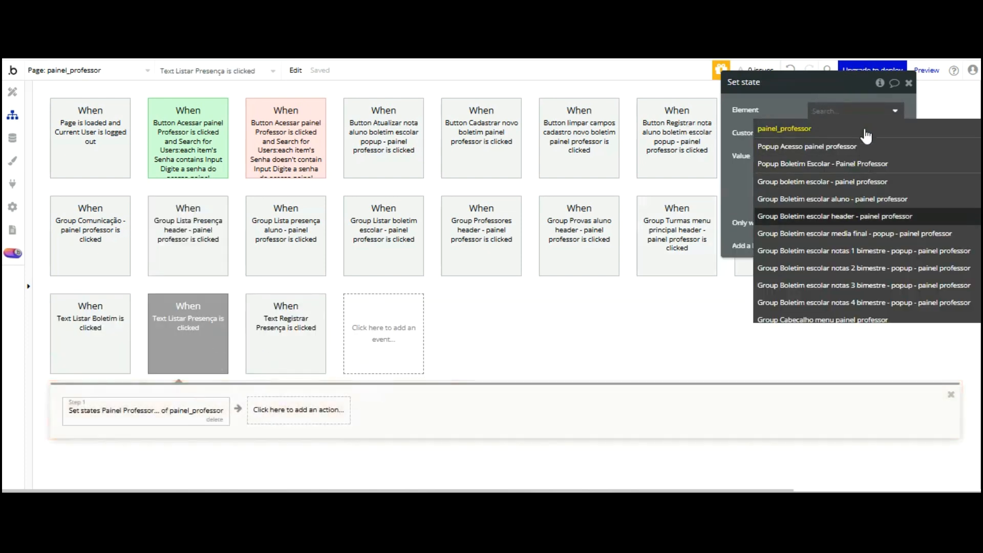
{"action": "scroll", "coordinate": [867, 148], "scroll_direction": "down", "scroll_amount": 3}
{"action": "scroll", "coordinate": [867, 154], "scroll_direction": "down", "scroll_amount": 2}
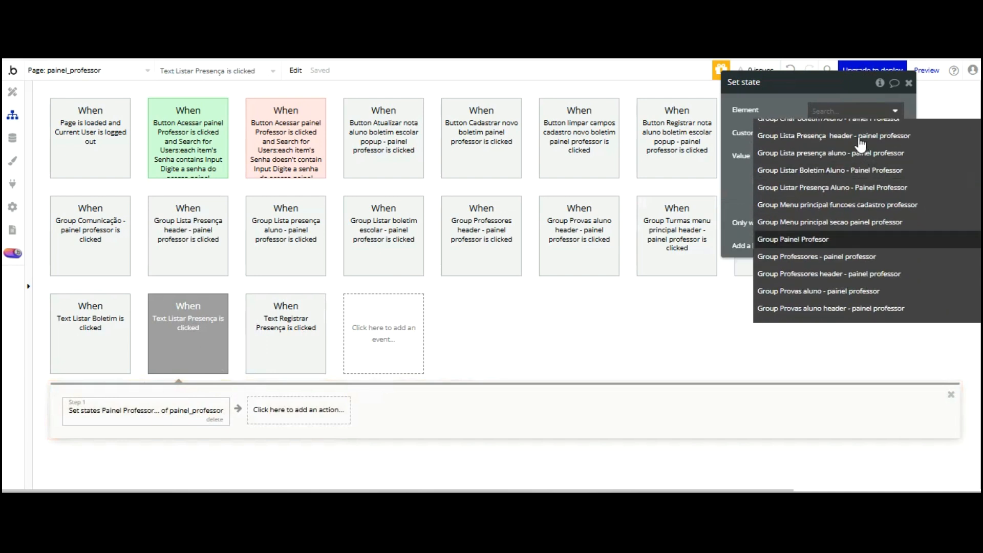
{"action": "left_click", "coordinate": [863, 154]}
{"action": "left_click", "coordinate": [850, 132]}
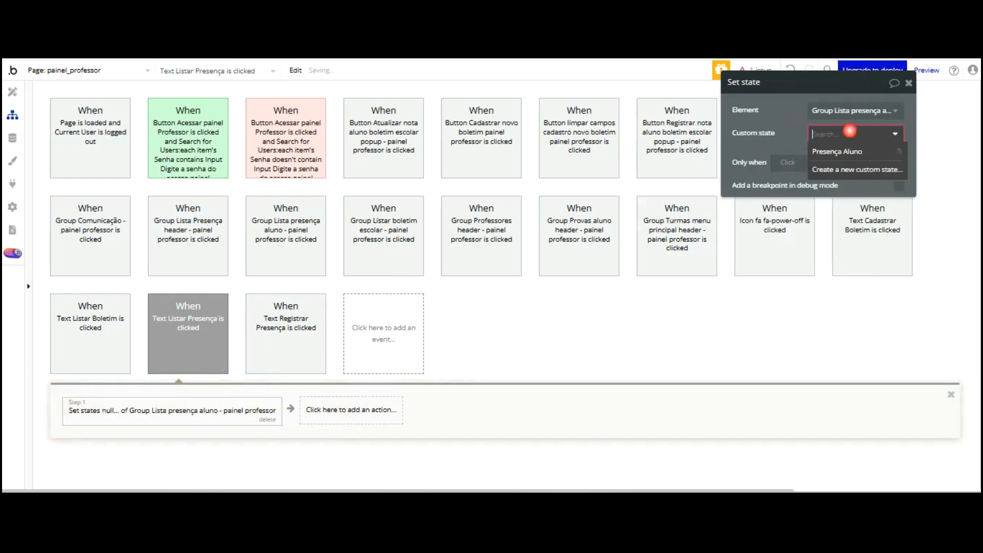
{"action": "left_click", "coordinate": [844, 150]}
{"action": "left_click", "coordinate": [824, 153]}
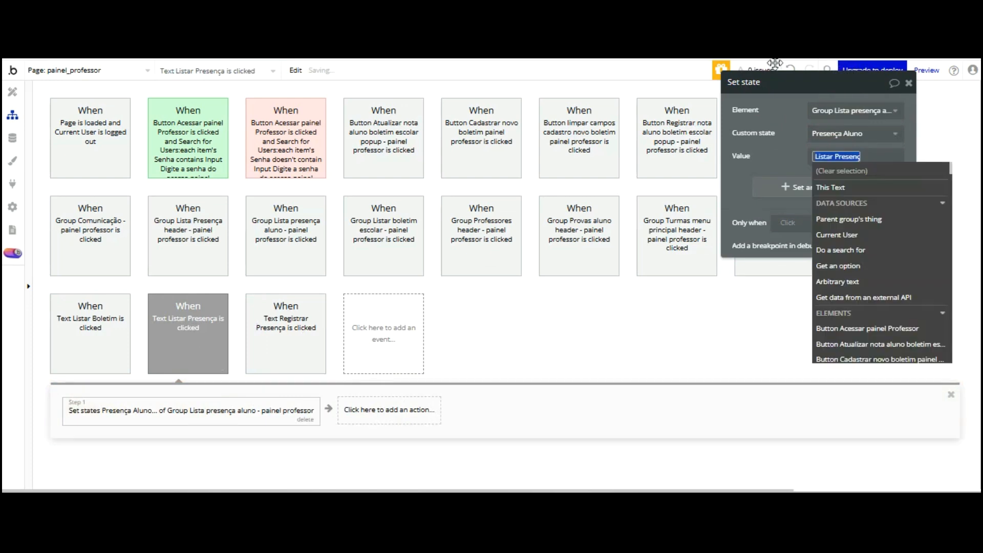
{"action": "left_click", "coordinate": [775, 147]}
Reload the app preview with the latest changes and come back to the editor
{"action": "key", "text": "ctrl+Tab"}
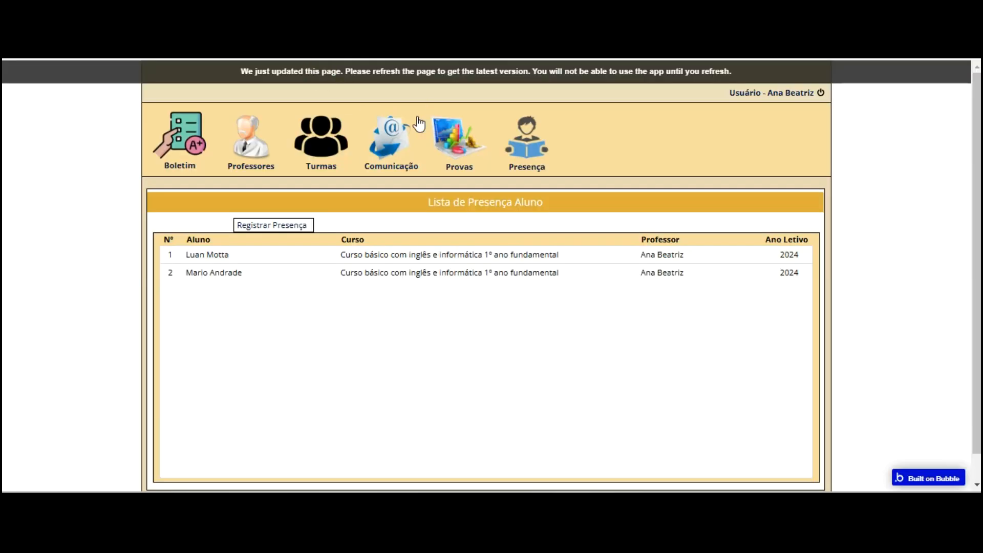
{"action": "key", "text": "F5"}
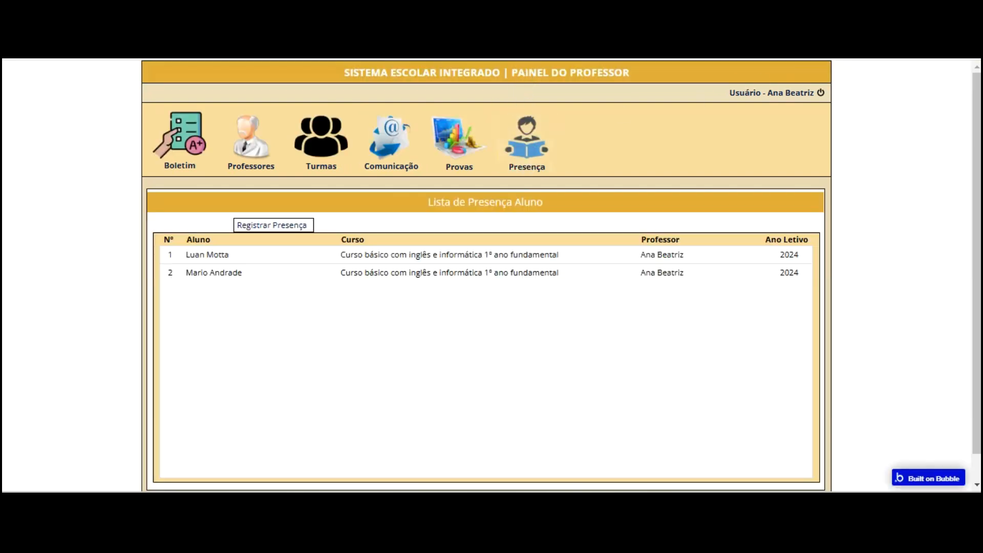
{"action": "key", "text": "ctrl+Tab"}
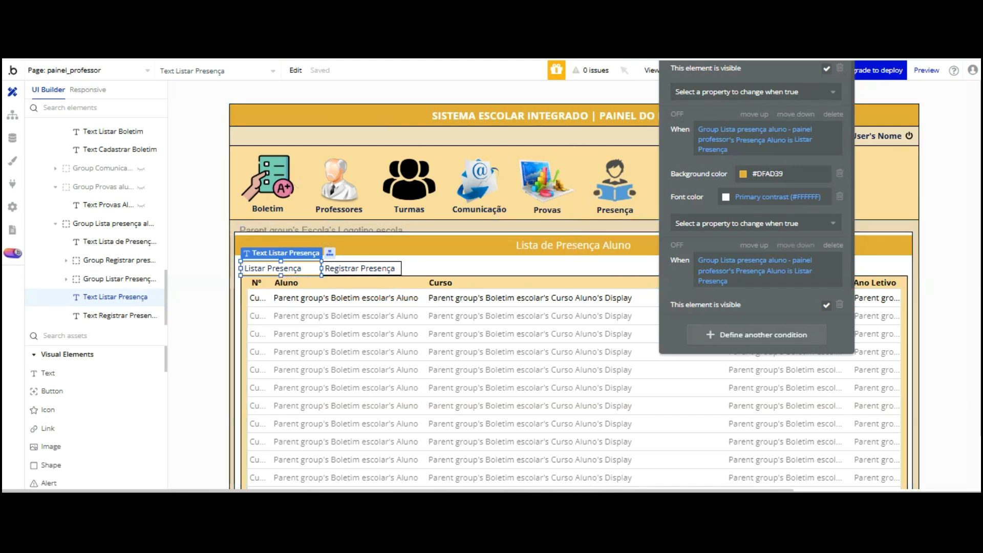
Inspect the Listar Presença text's layout and conditions, bringing up the condition copy/paste menu
{"action": "scroll", "coordinate": [757, 205], "scroll_direction": "up", "scroll_amount": 2}
{"action": "scroll", "coordinate": [757, 205], "scroll_direction": "up", "scroll_amount": 3}
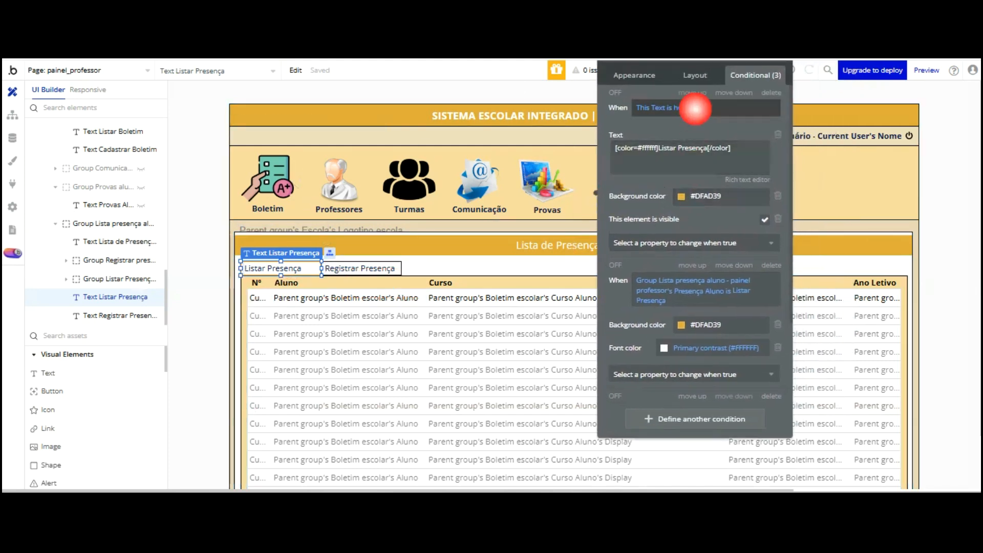
{"action": "left_click", "coordinate": [695, 76]}
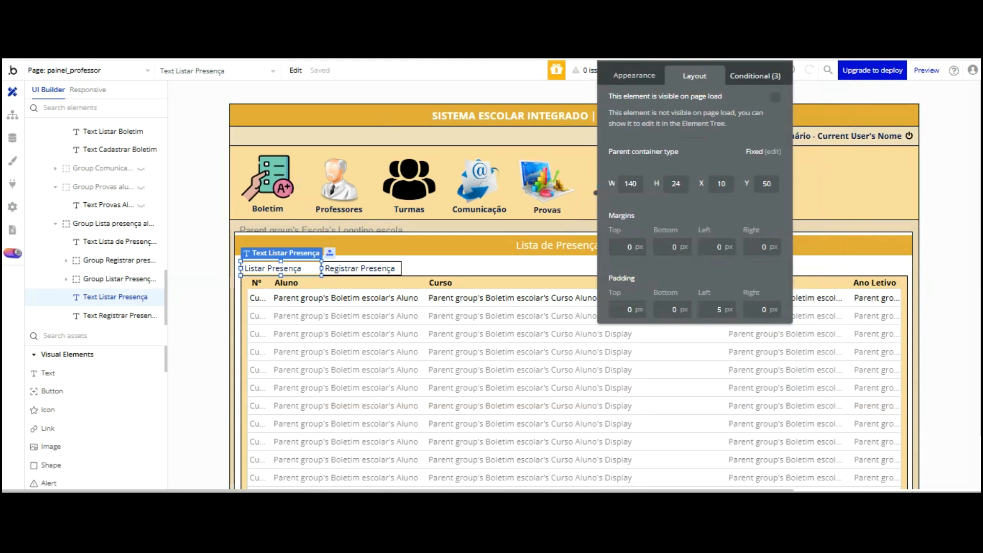
{"action": "left_click", "coordinate": [751, 75]}
{"action": "scroll", "coordinate": [694, 225], "scroll_direction": "down", "scroll_amount": 3}
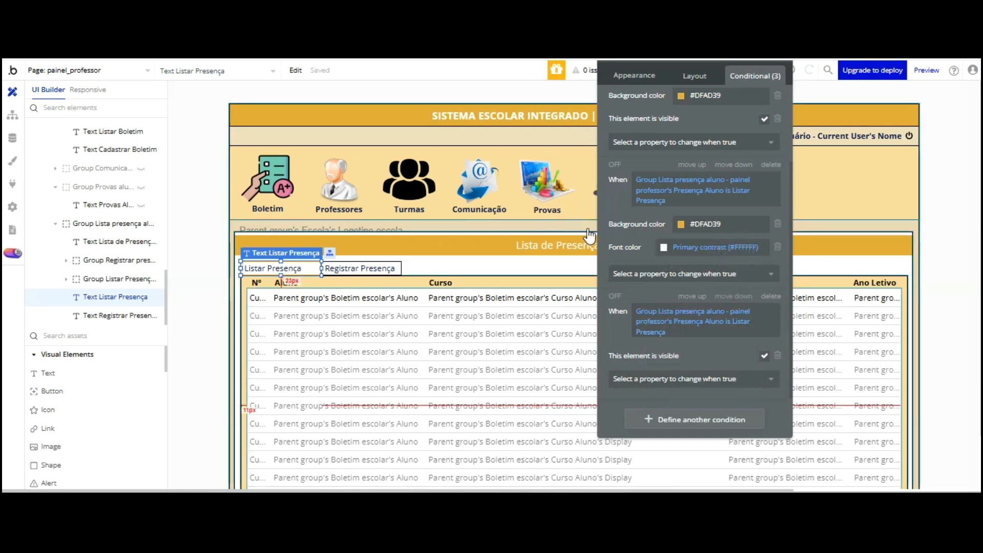
{"action": "right_click", "coordinate": [726, 301]}
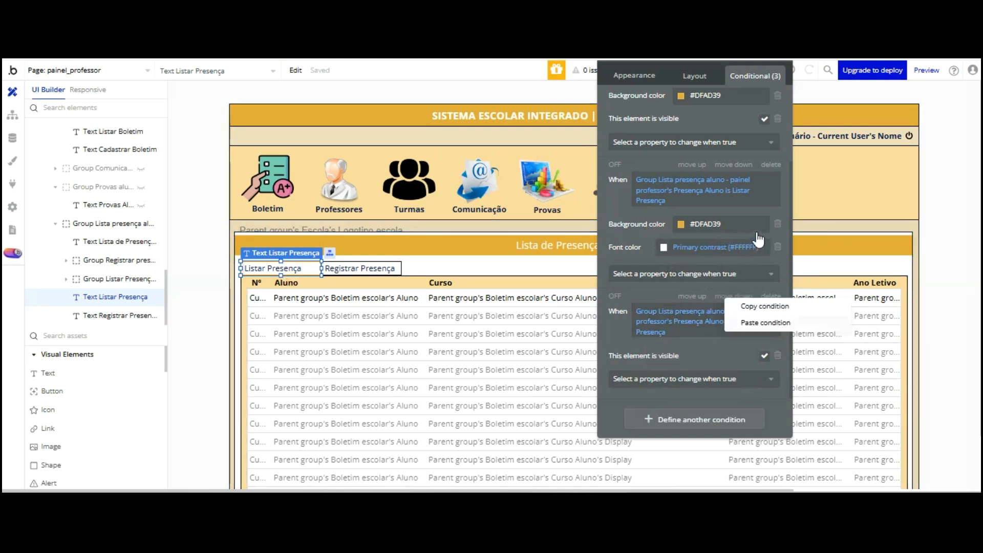
{"action": "left_click", "coordinate": [767, 225]}
Paste a second condition on the Lista presença aluno group with value Registrar Presença
{"action": "left_click", "coordinate": [113, 223]}
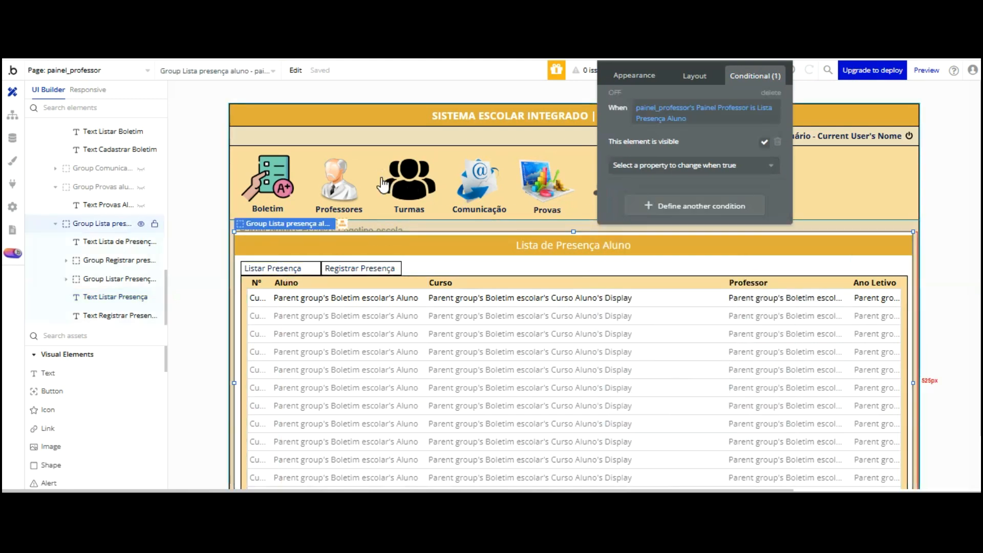
{"action": "right_click", "coordinate": [682, 122]}
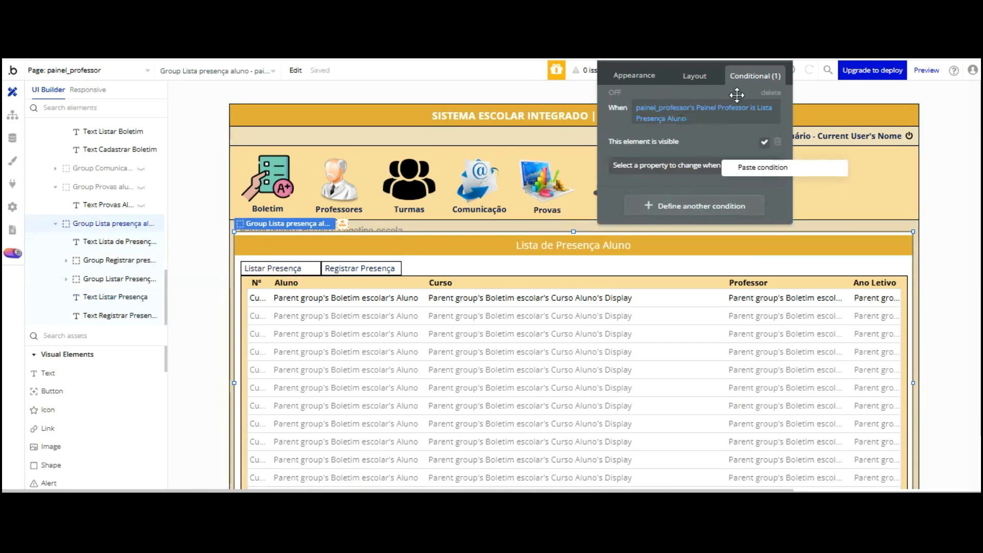
{"action": "left_click", "coordinate": [750, 166]}
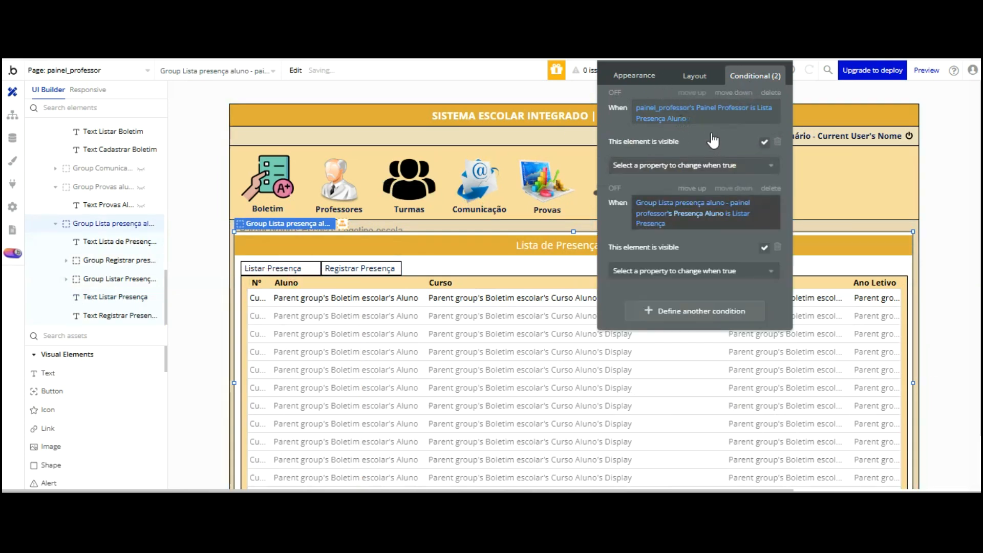
{"action": "left_click", "coordinate": [736, 212]}
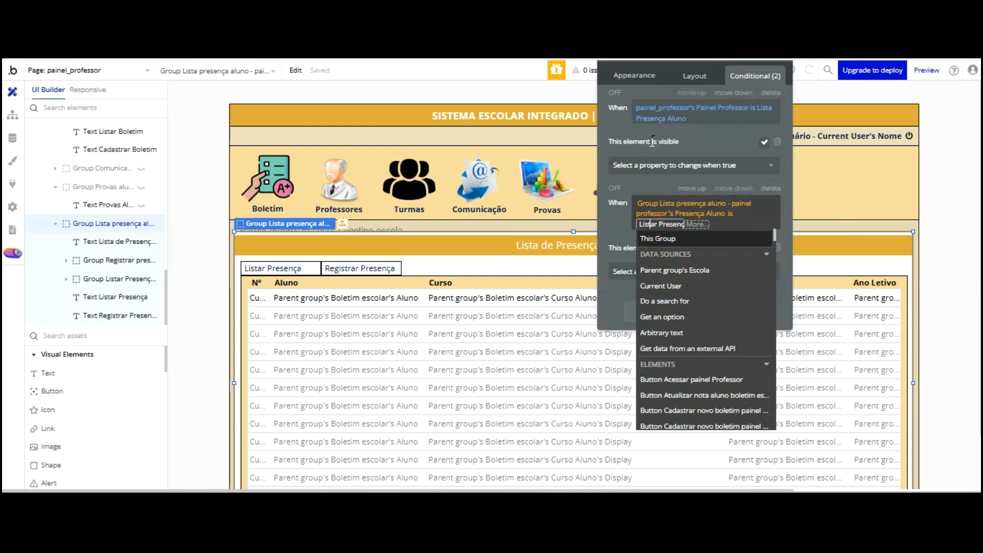
{"action": "type", "text": "a"}
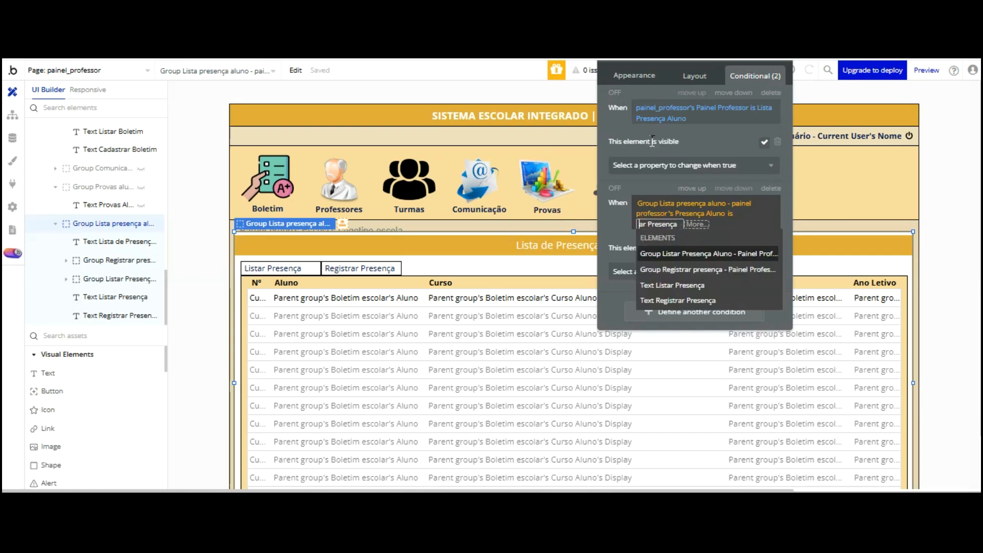
{"action": "type", "text": "Registr"}
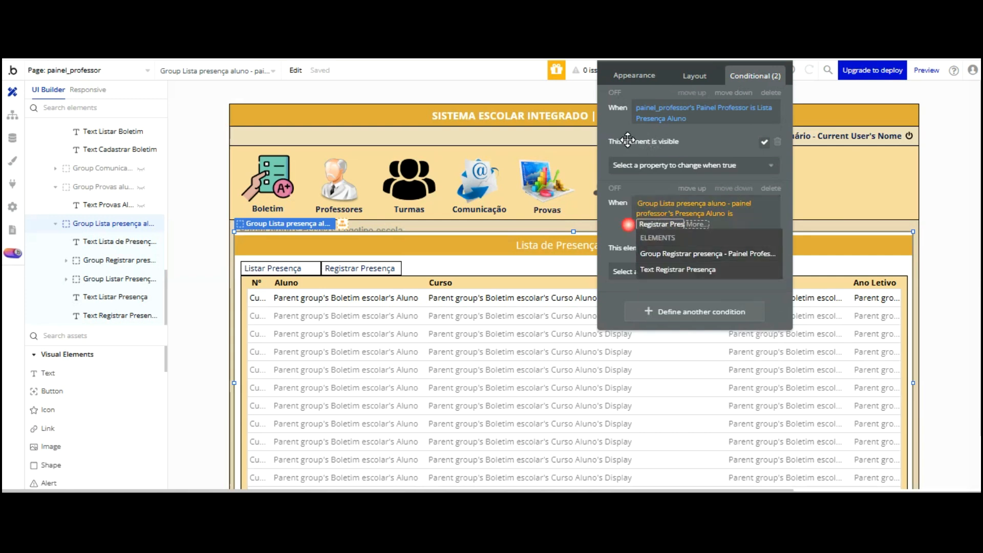
{"action": "type", "text": "ença"}
{"action": "left_click", "coordinate": [627, 140]}
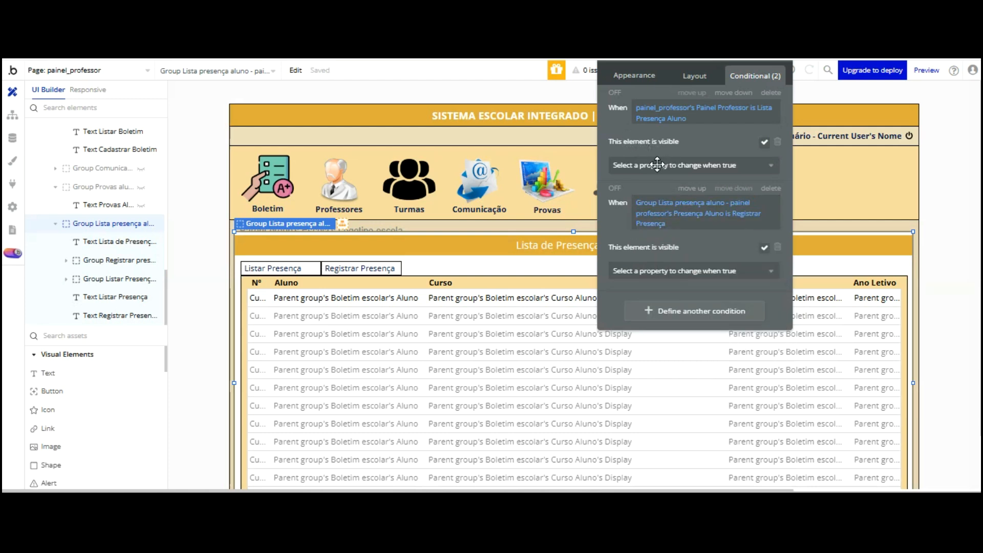
{"action": "left_click", "coordinate": [360, 268]}
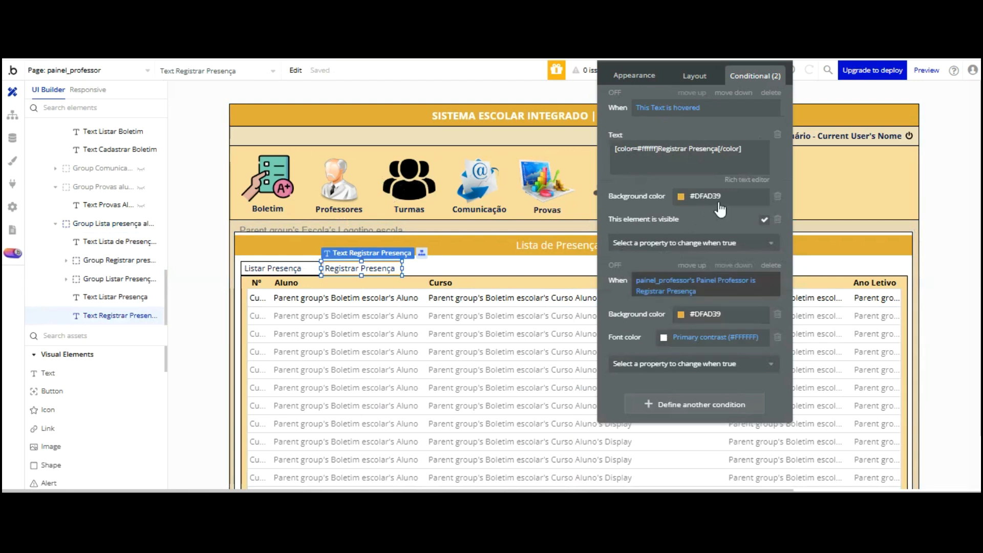
{"action": "left_click", "coordinate": [666, 280]}
Rebuild the second condition as Group Lista presença aluno's Presença Aluno is Registrar Presença
{"action": "scroll", "coordinate": [706, 384], "scroll_direction": "down", "scroll_amount": 10}
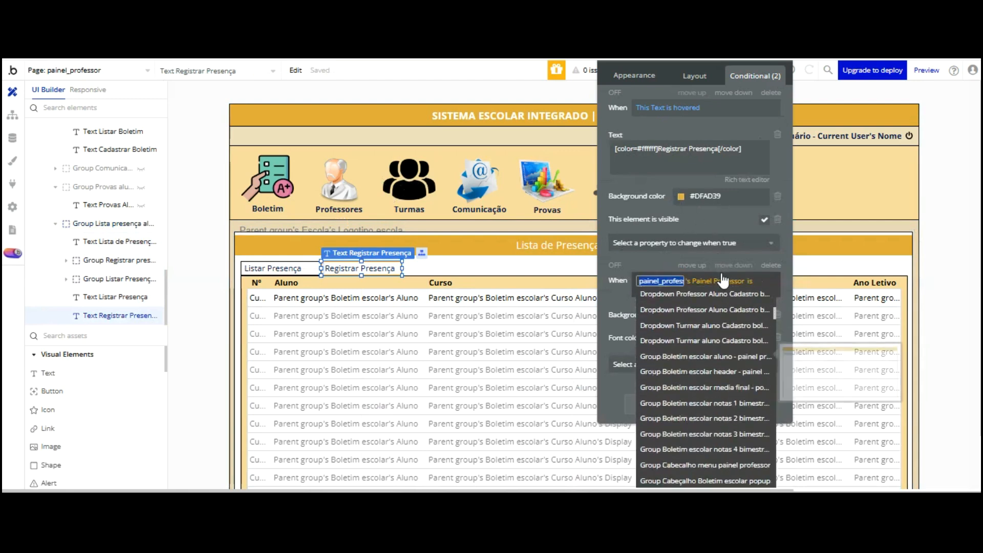
{"action": "scroll", "coordinate": [724, 284], "scroll_direction": "down", "scroll_amount": 5}
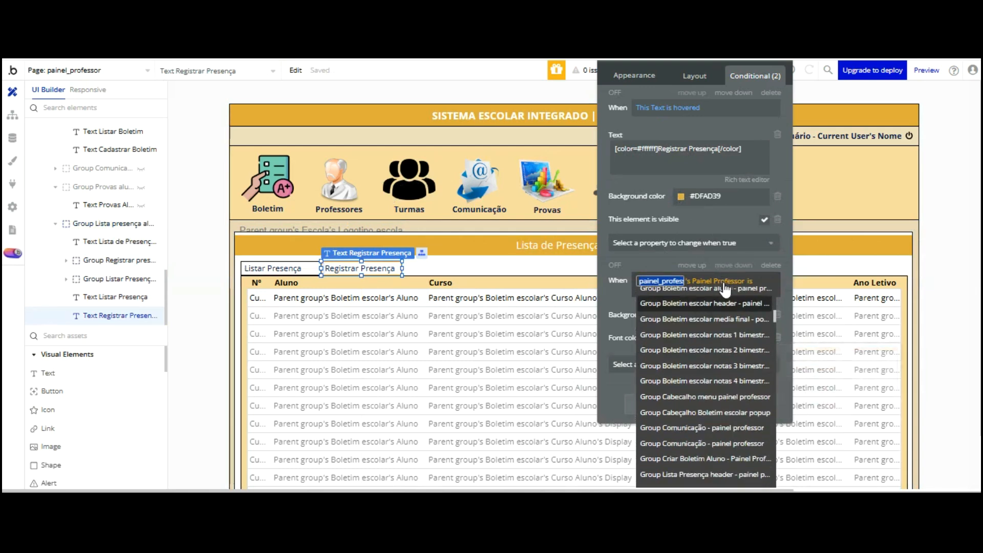
{"action": "left_click", "coordinate": [724, 343]}
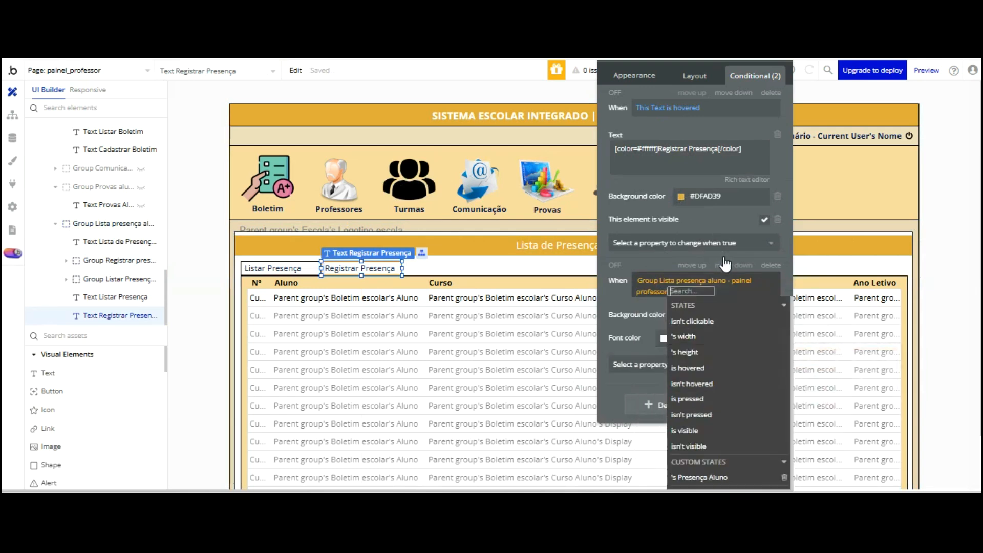
{"action": "left_click", "coordinate": [703, 477]}
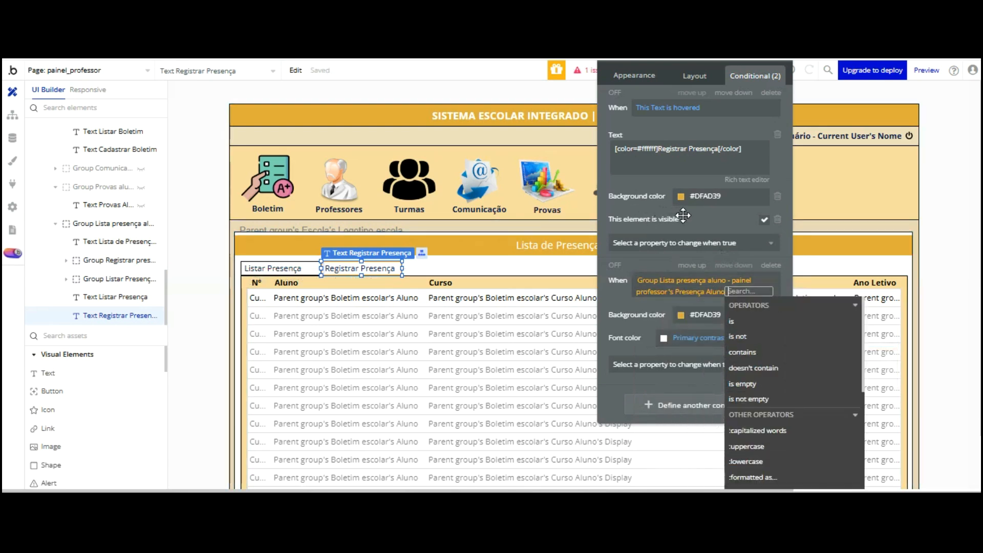
{"action": "left_click", "coordinate": [732, 322]}
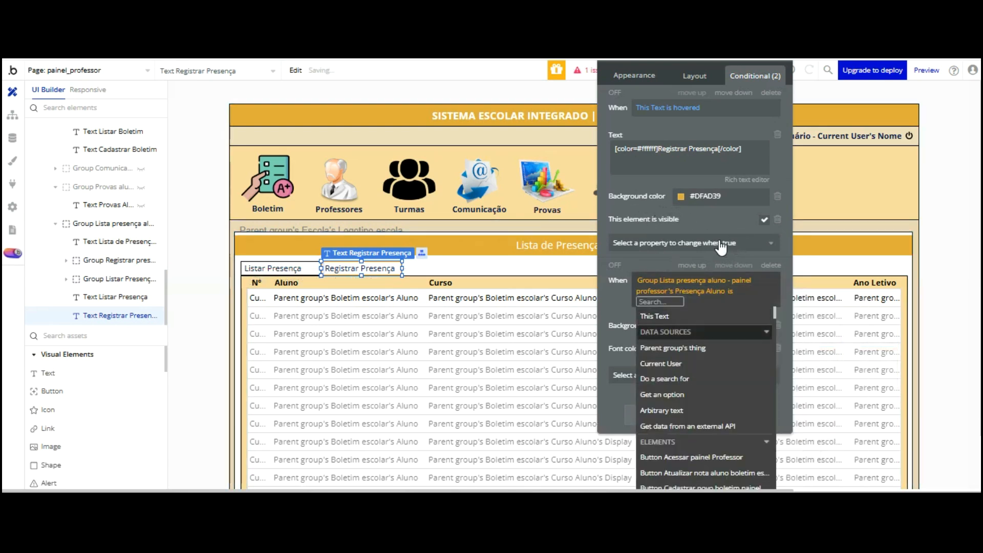
{"action": "type", "text": "Reg"}
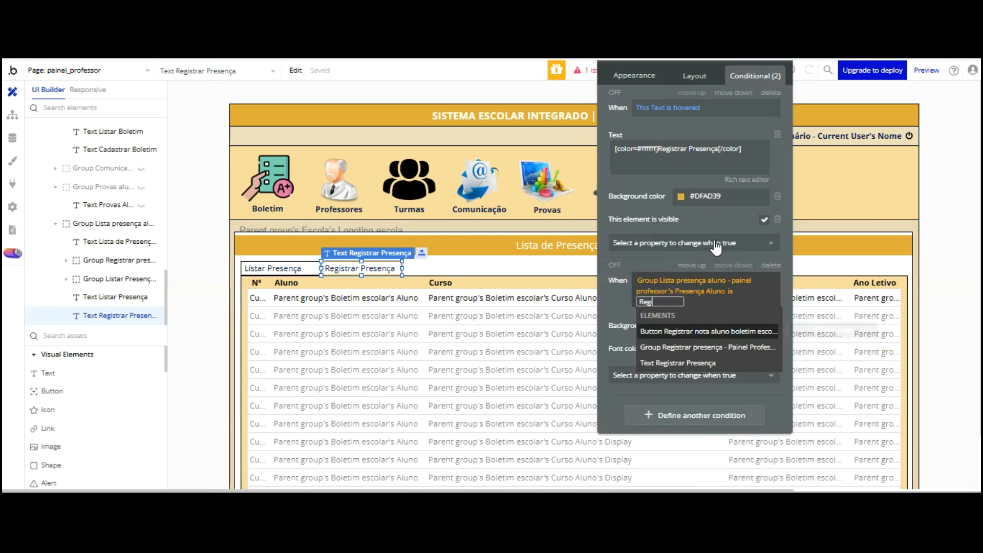
{"action": "type", "text": "istrar Presen"}
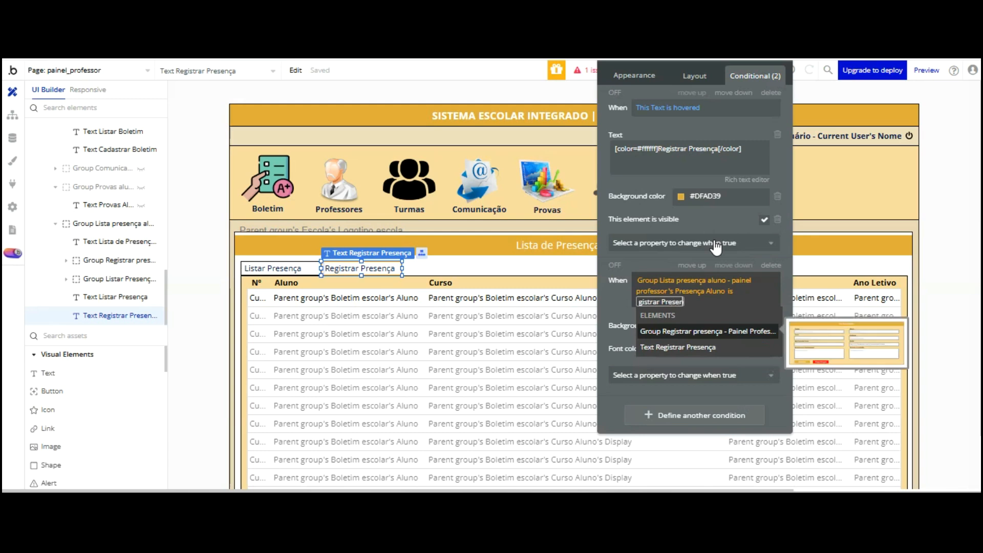
{"action": "type", "text": "ça"}
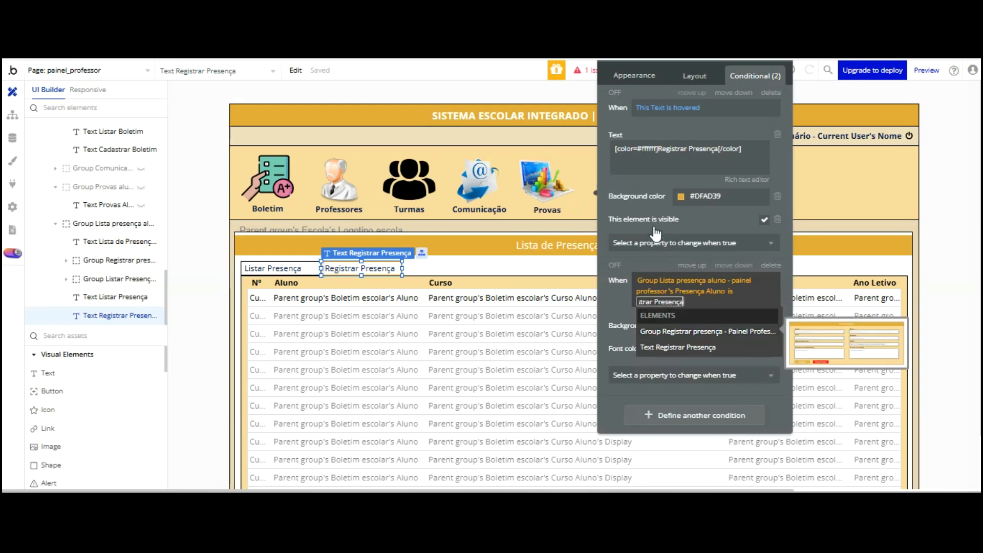
{"action": "key", "text": "Return"}
{"action": "left_click", "coordinate": [624, 216]}
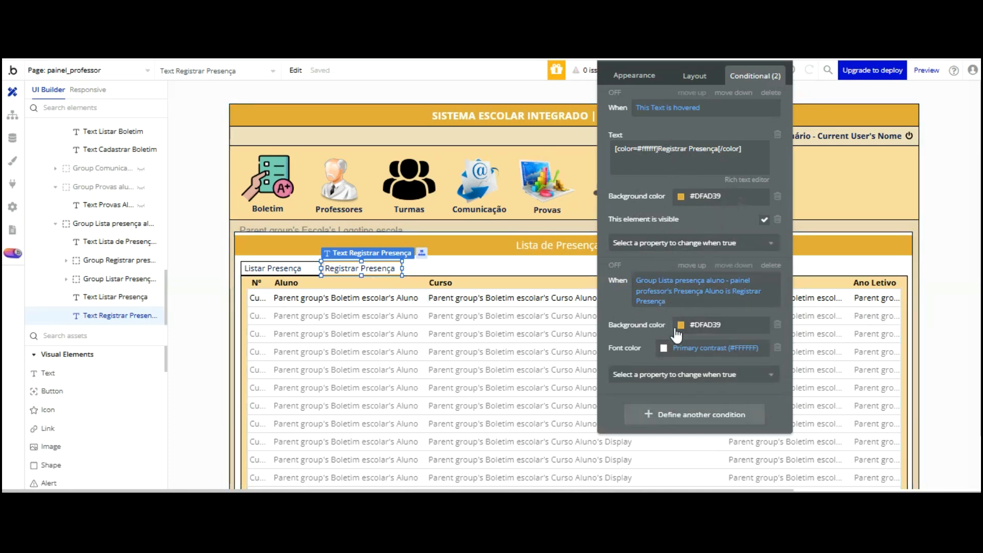
Paste a third condition, keeping its Listar Presença value
{"action": "right_click", "coordinate": [674, 411]}
{"action": "left_click", "coordinate": [742, 379]}
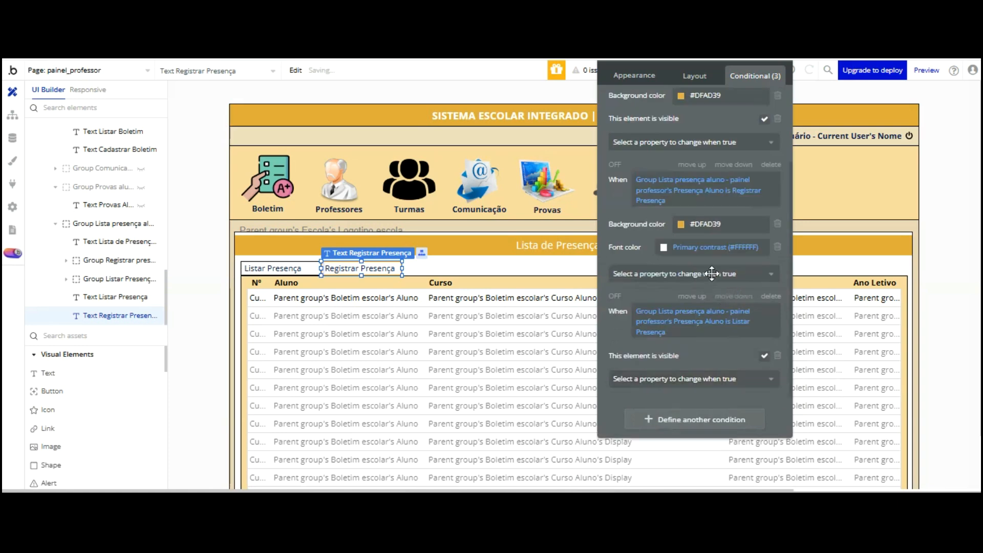
{"action": "left_click", "coordinate": [733, 321]}
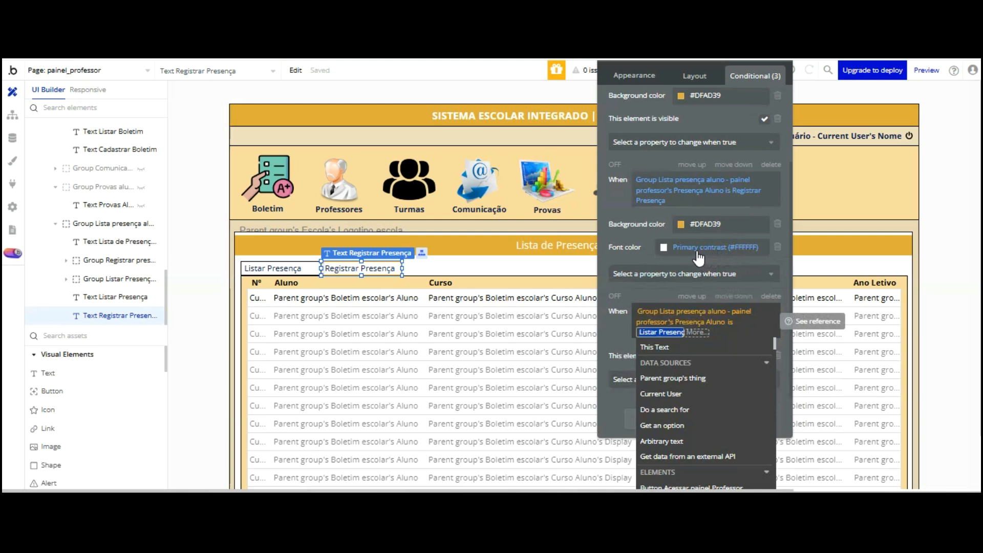
{"action": "left_click", "coordinate": [648, 210]}
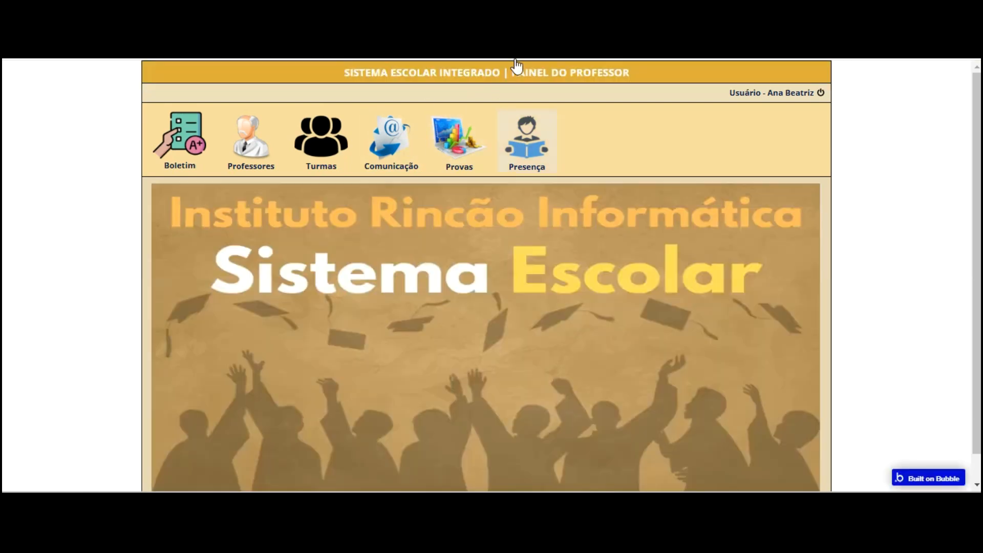
Test switching between the Registrar Presença view and the attendance list in the preview
{"action": "left_click", "coordinate": [519, 143]}
{"action": "left_click", "coordinate": [286, 223]}
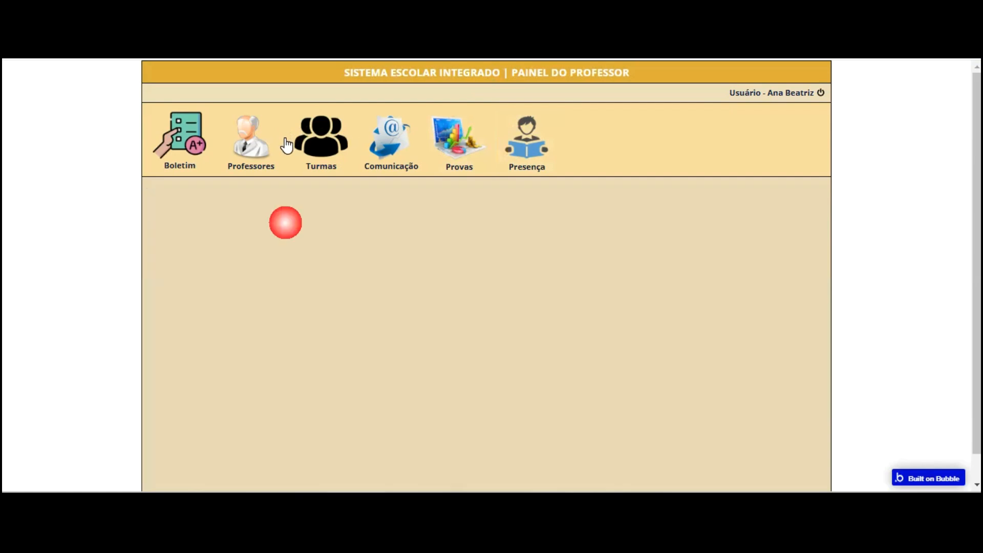
{"action": "left_click", "coordinate": [512, 126]}
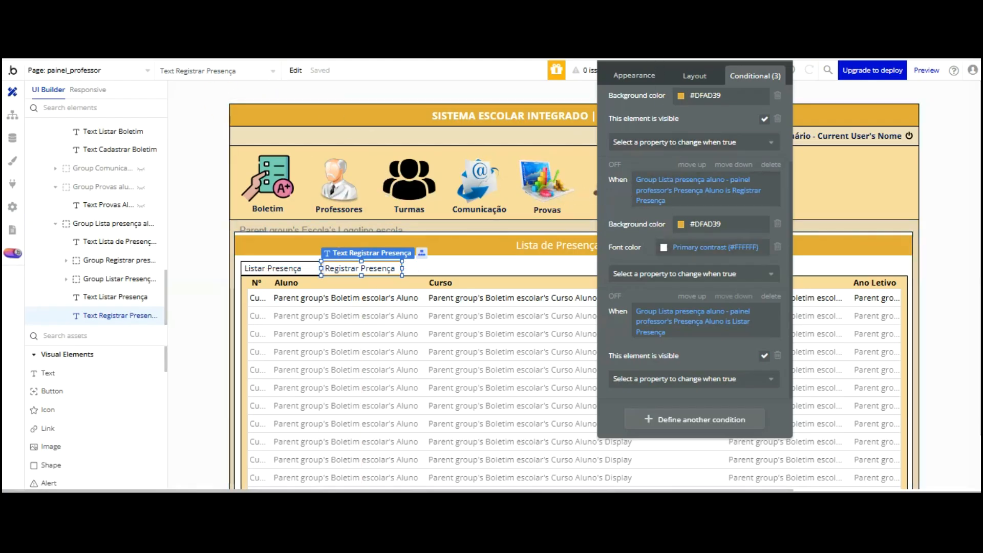
Show the workflow that runs when the Registrar Presença text is clicked
{"action": "scroll", "coordinate": [632, 77], "scroll_direction": "up", "scroll_amount": 3}
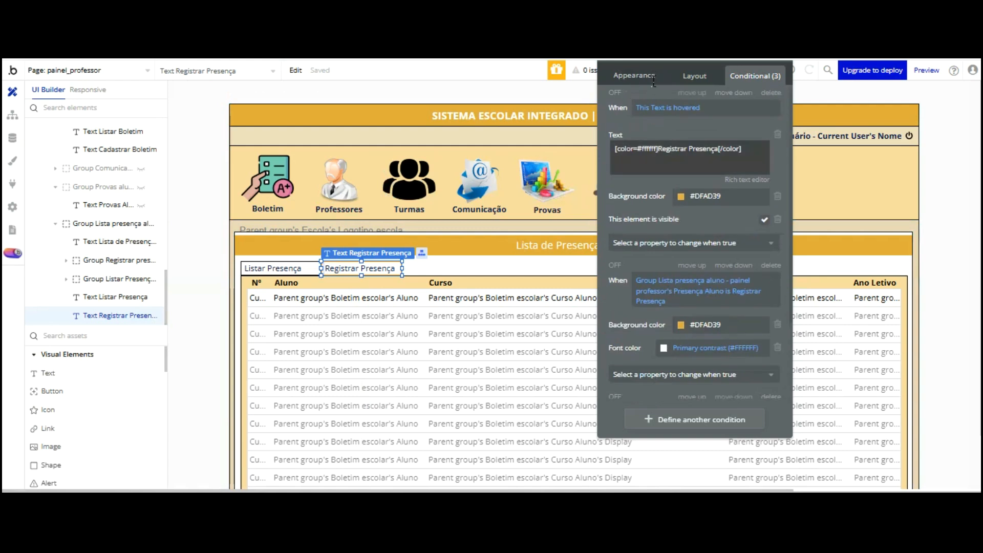
{"action": "left_click", "coordinate": [658, 111]}
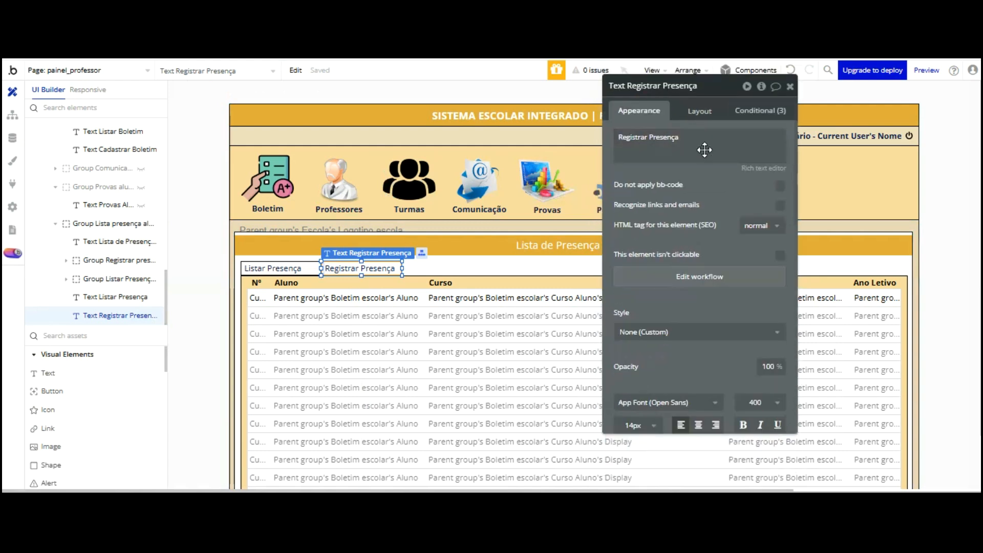
{"action": "left_click", "coordinate": [707, 280]}
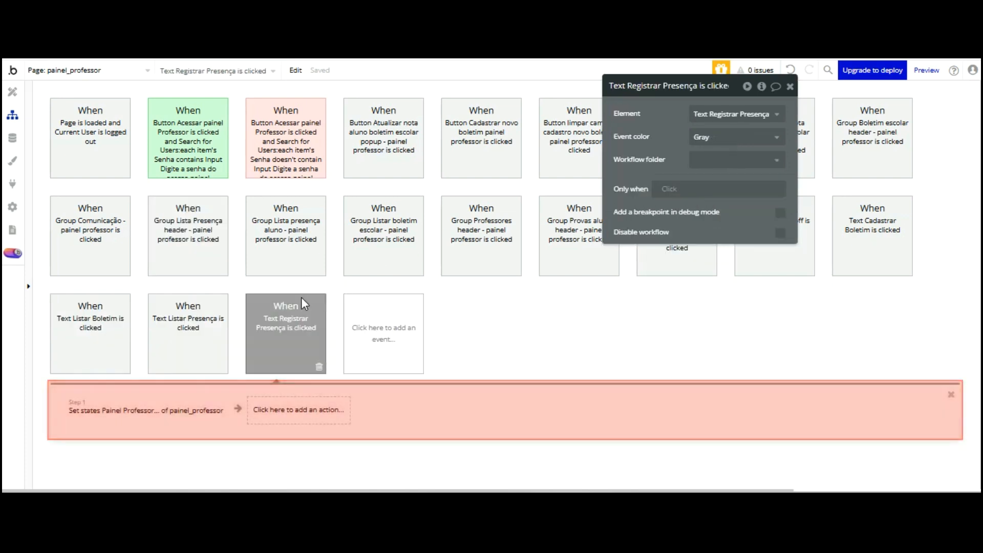
Have the Registrar Presença click set Group Lista presença aluno's Presença Aluno state to Registrar Presença
{"action": "left_click", "coordinate": [199, 413]}
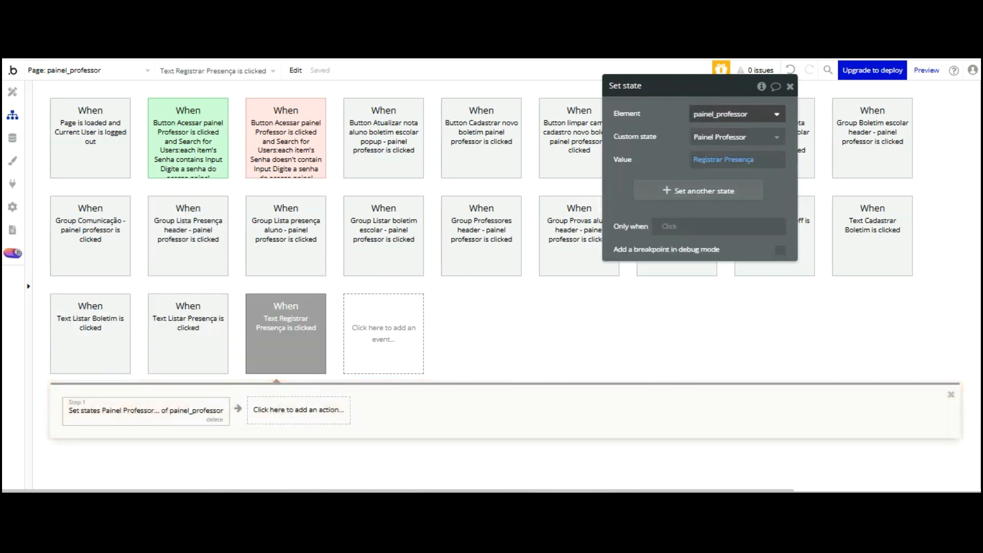
{"action": "left_click", "coordinate": [732, 113]}
{"action": "scroll", "coordinate": [751, 138], "scroll_direction": "down", "scroll_amount": 3}
{"action": "scroll", "coordinate": [751, 137], "scroll_direction": "down", "scroll_amount": 3}
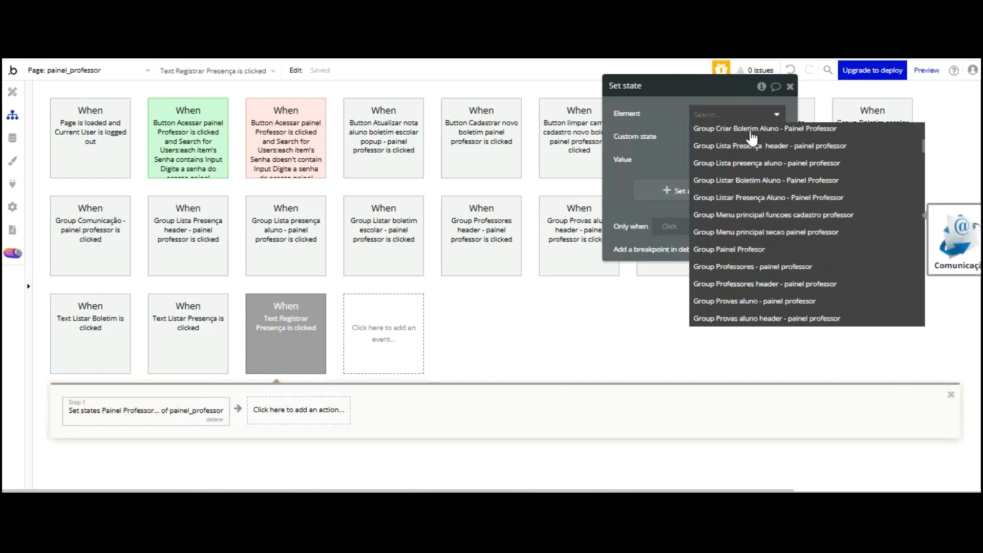
{"action": "key", "text": "Up"}
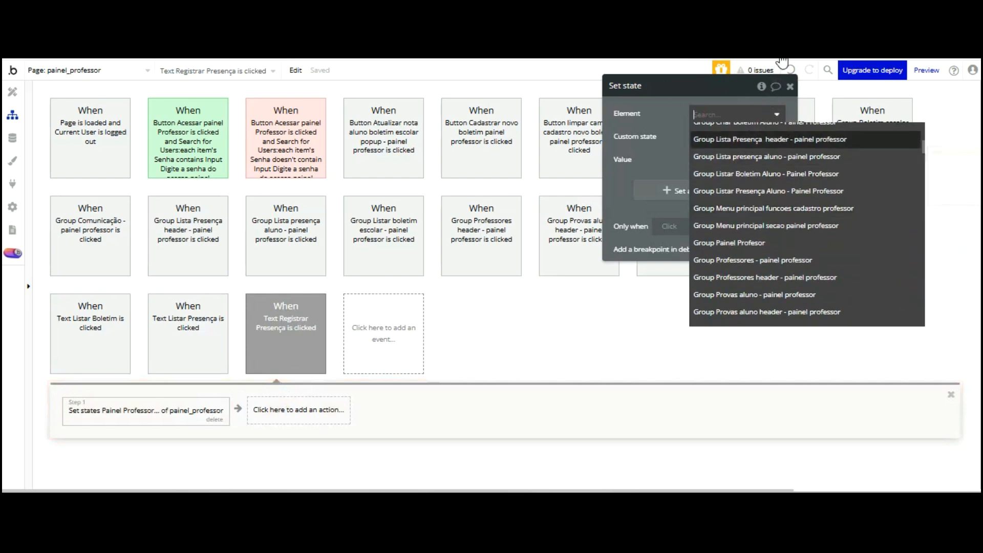
{"action": "key", "text": "Down"}
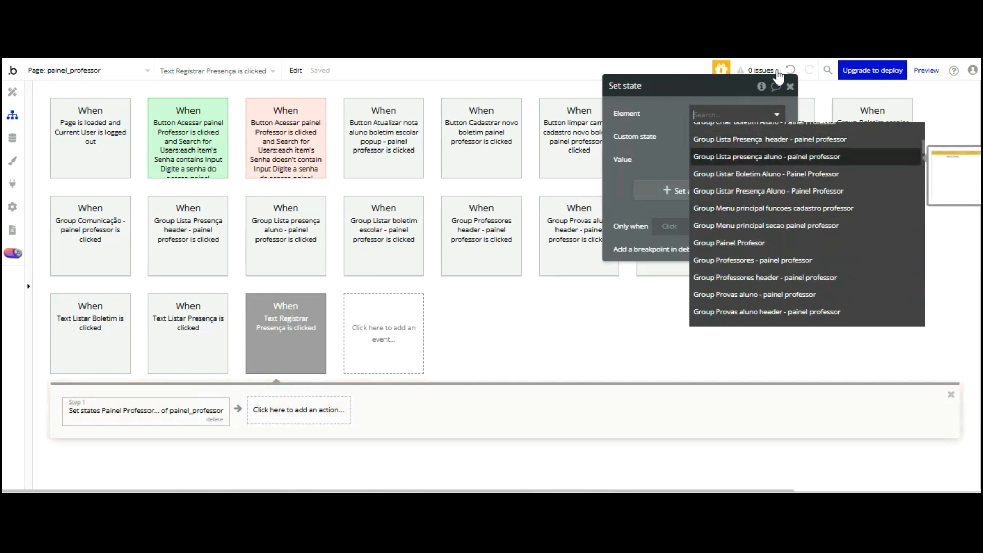
{"action": "left_click", "coordinate": [773, 155]}
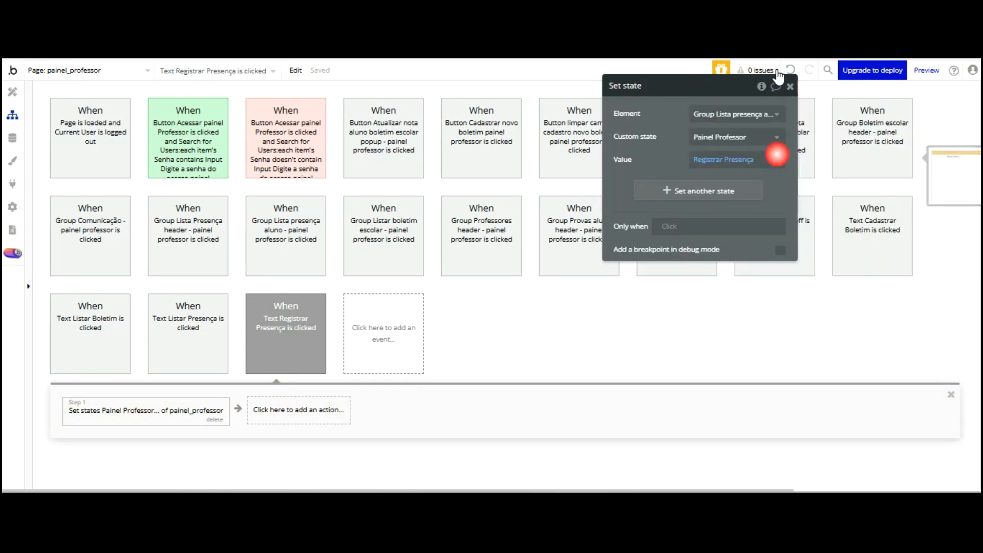
{"action": "left_click", "coordinate": [738, 137]}
{"action": "left_click", "coordinate": [731, 155]}
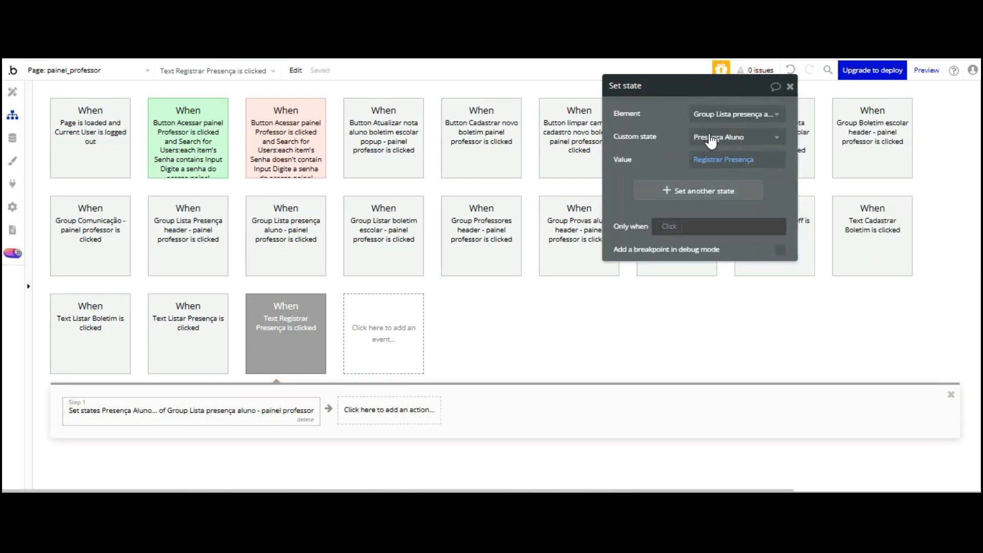
{"action": "key", "text": "ctrl+Tab"}
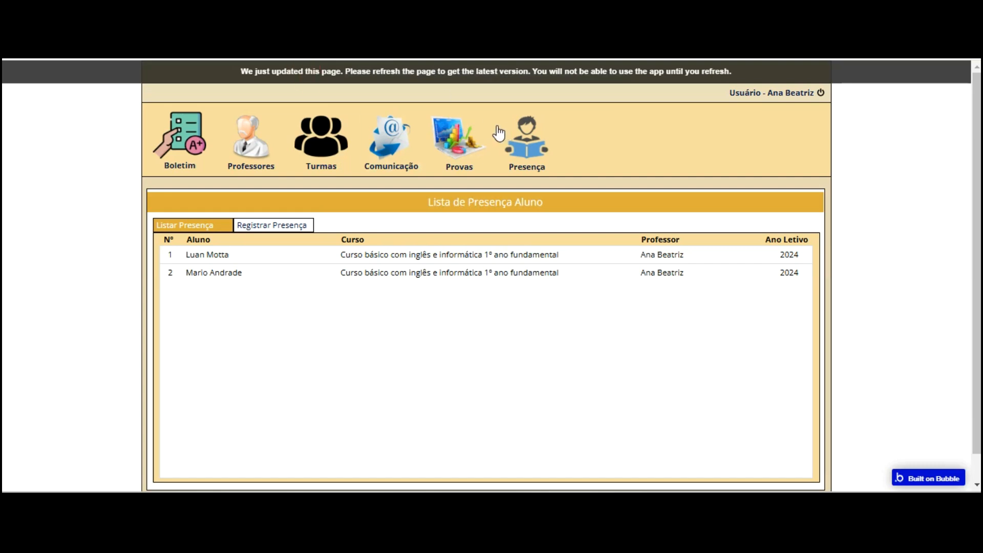
Reload the live app and confirm that choosing Registrar Presença under Presença empties the attendance list
{"action": "key", "text": "F5"}
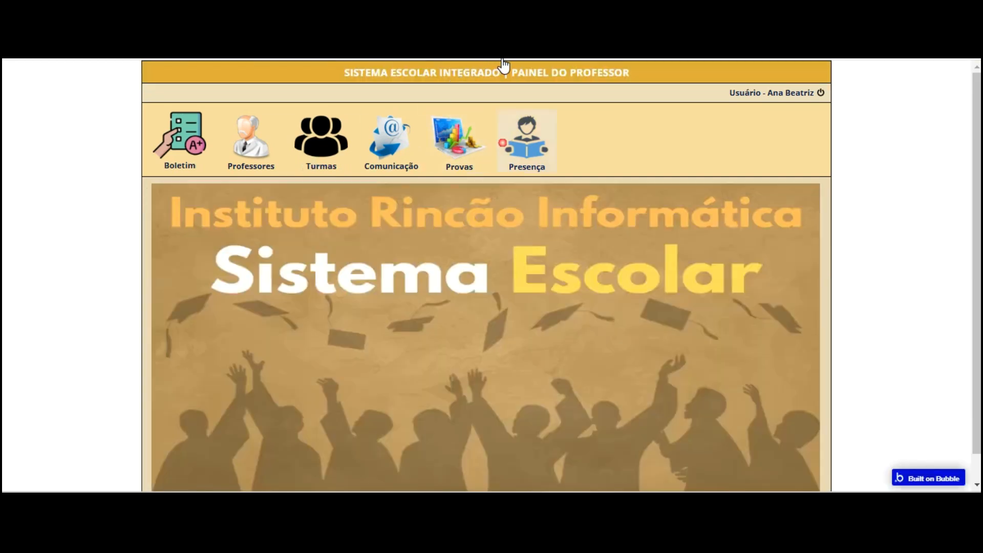
{"action": "left_click", "coordinate": [502, 142]}
{"action": "left_click", "coordinate": [282, 224]}
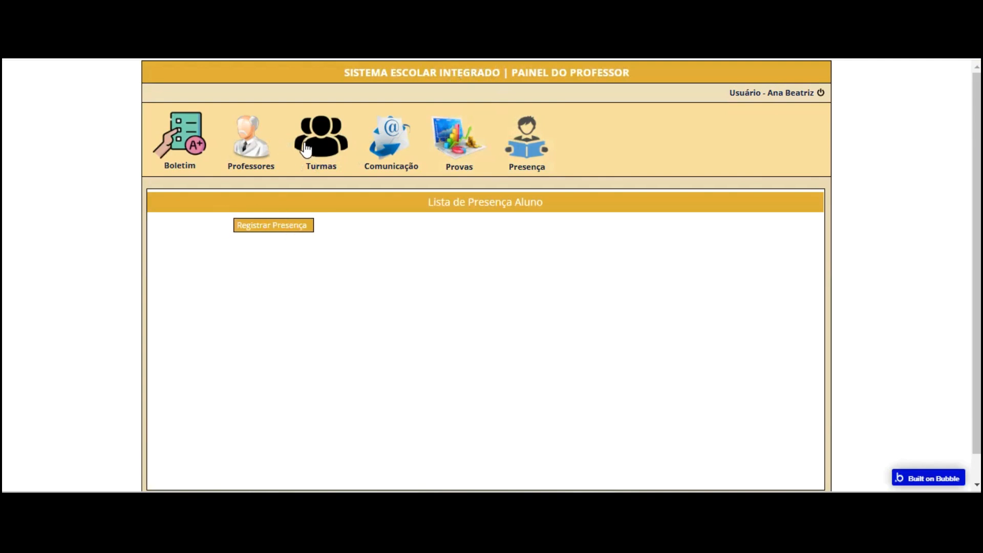
{"action": "key", "text": "ctrl+Tab"}
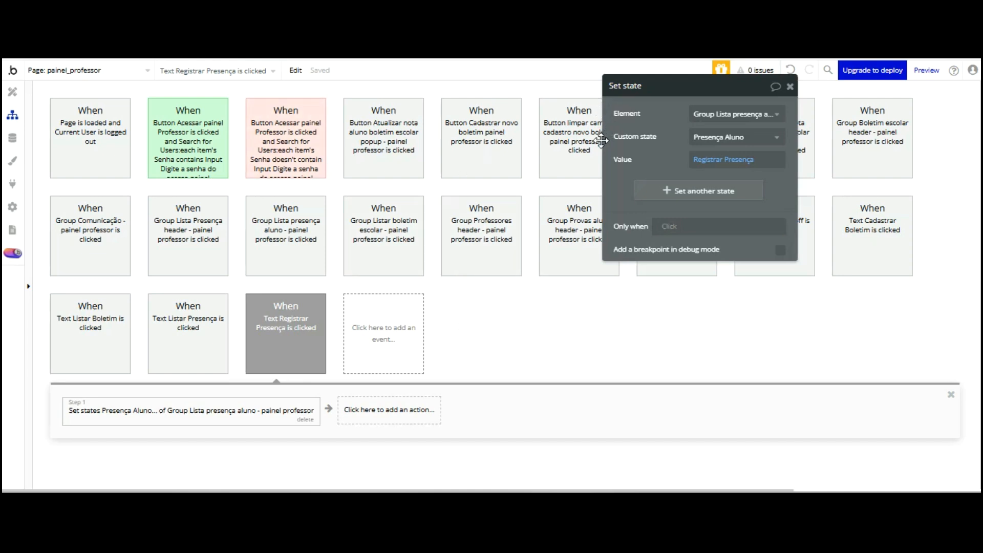
{"action": "key", "text": "ctrl+Tab"}
{"action": "left_click", "coordinate": [130, 126]}
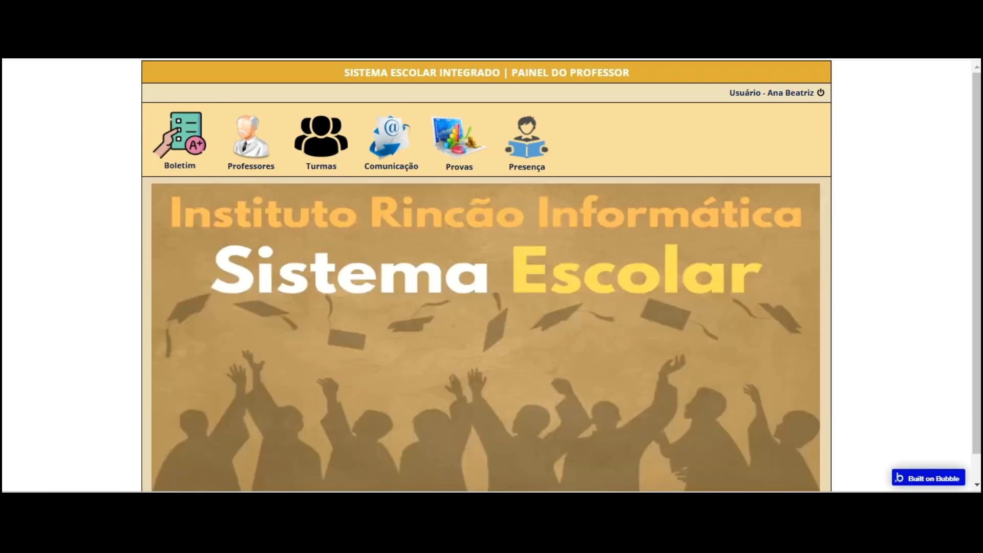
{"action": "key", "text": "ctrl+Tab"}
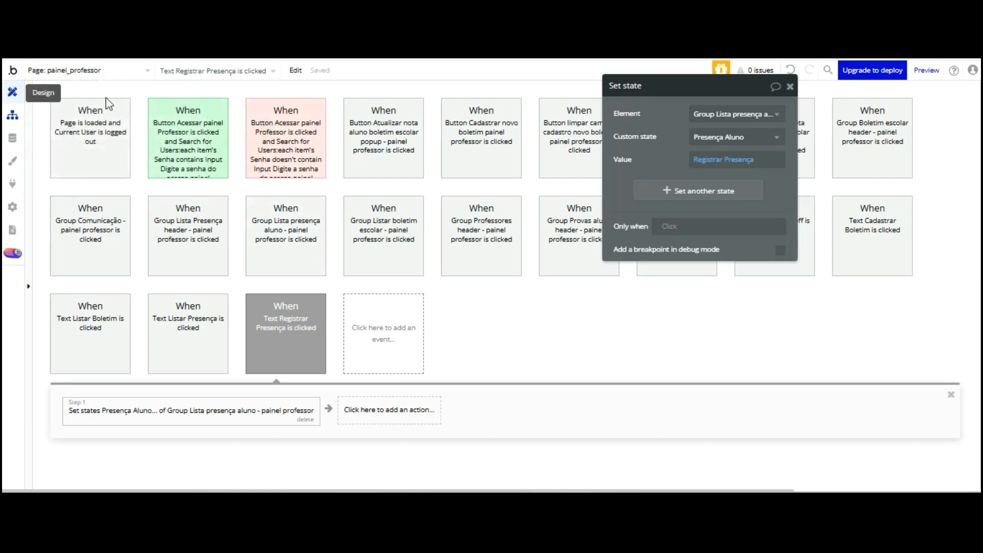
{"action": "left_click", "coordinate": [12, 92]}
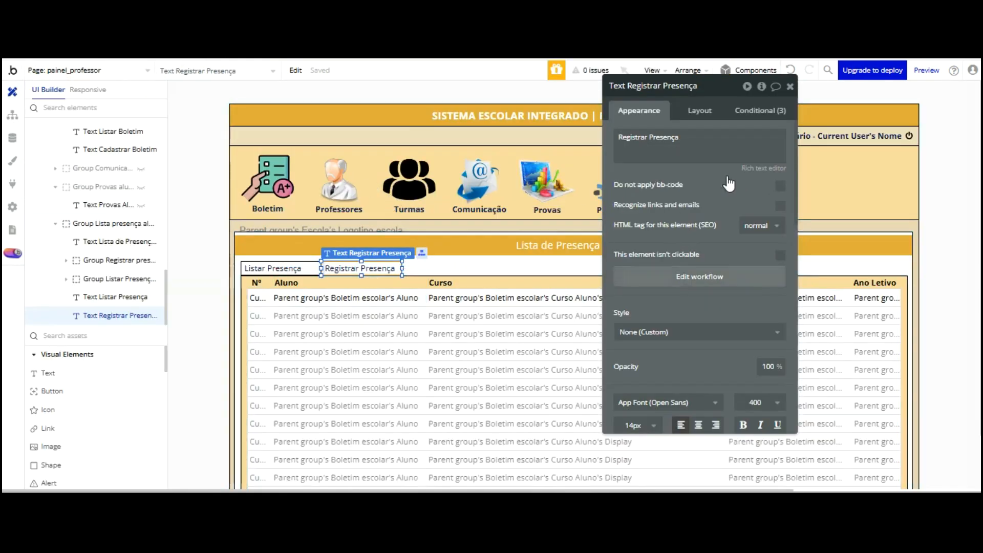
Change Text Registrar Presença's second condition to compare Presença Aluno against Listar Presença
{"action": "left_click", "coordinate": [753, 110]}
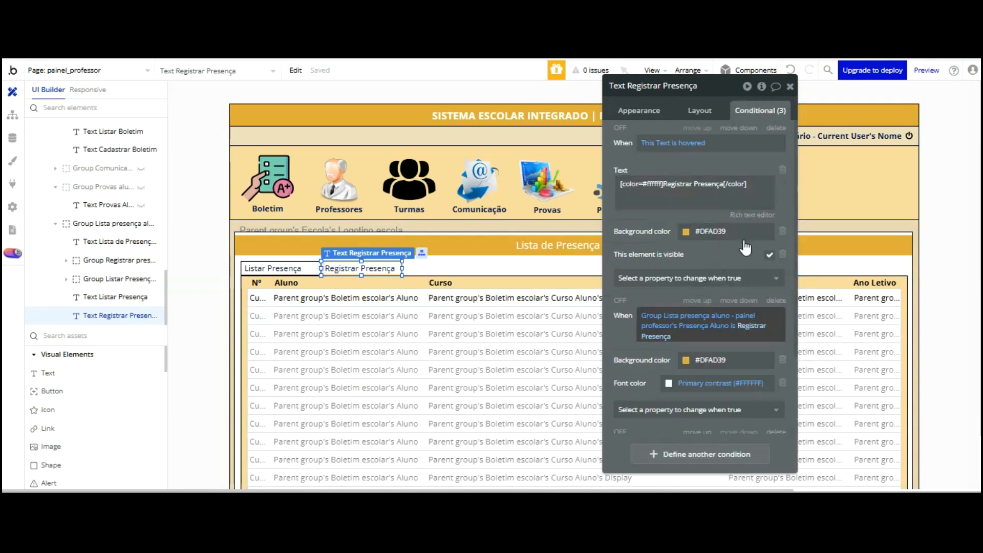
{"action": "left_click", "coordinate": [743, 326]}
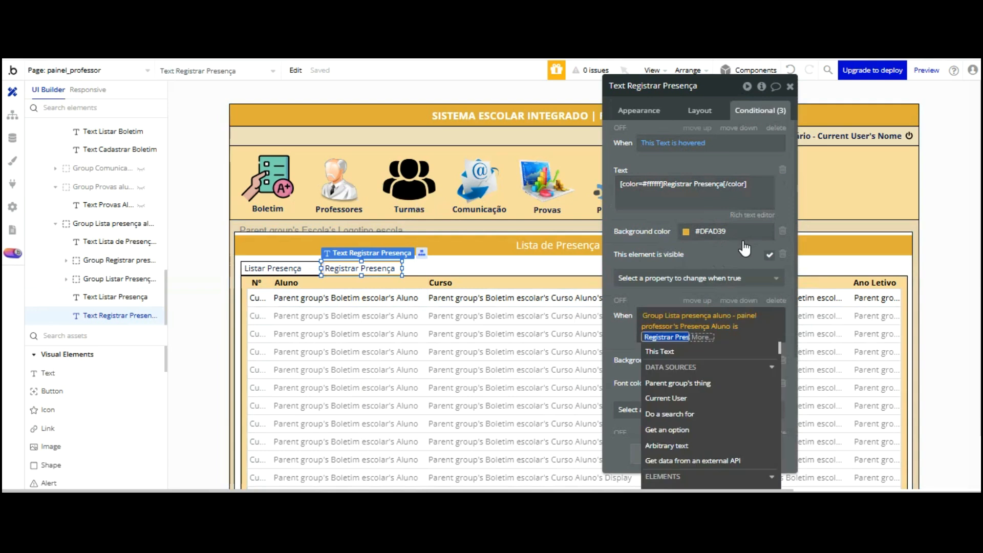
{"action": "key", "text": "Down"}
{"action": "key", "text": "Down"}
{"action": "key", "text": "Down"}
{"action": "key", "text": "Down"}
{"action": "key", "text": "Down"}
{"action": "key", "text": "Down"}
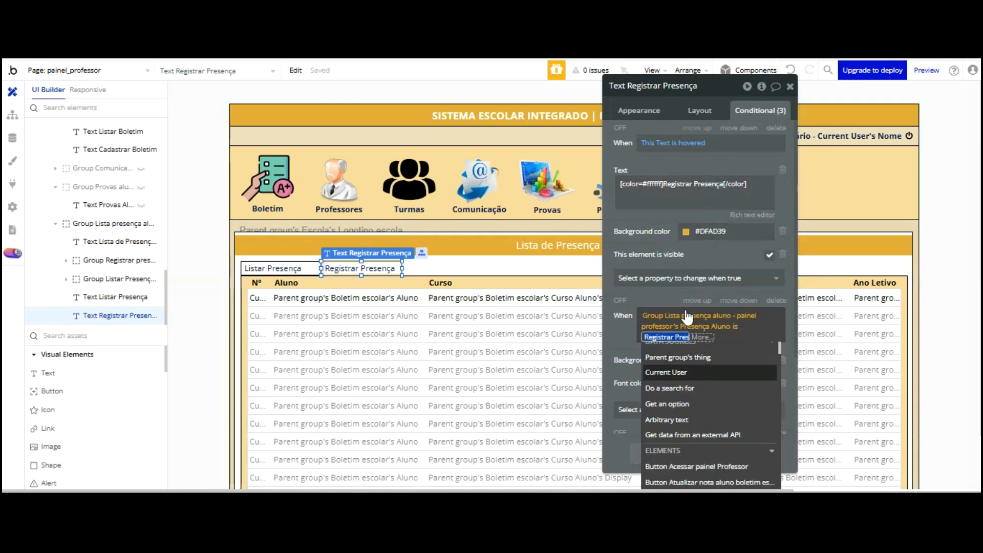
{"action": "key", "text": "Down"}
{"action": "key", "text": "Down"}
{"action": "key", "text": "Down"}
{"action": "key", "text": "Down"}
{"action": "key", "text": "Down"}
{"action": "key", "text": "Down"}
{"action": "key", "text": "Down"}
{"action": "key", "text": "Down"}
{"action": "key", "text": "Down"}
{"action": "key", "text": "Down"}
{"action": "key", "text": "Down"}
{"action": "key", "text": "Down"}
{"action": "key", "text": "Down"}
{"action": "key", "text": "Down"}
{"action": "key", "text": "Down"}
{"action": "key", "text": "Down"}
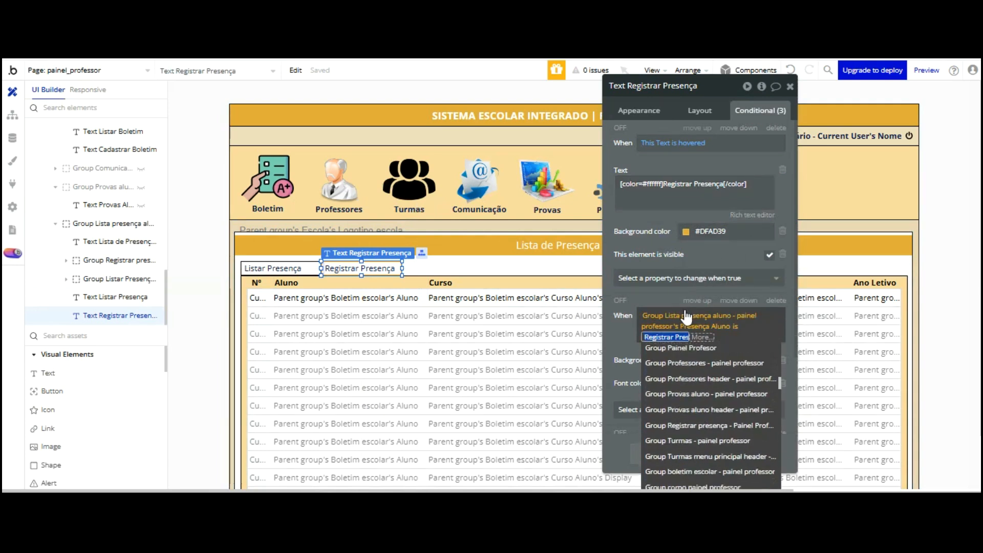
{"action": "key", "text": "Up"}
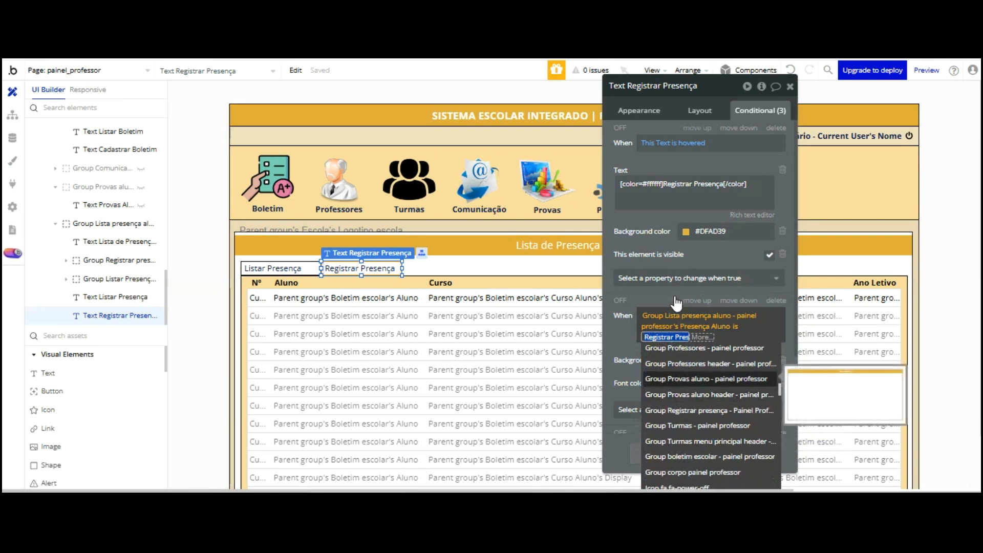
{"action": "type", "text": "Listar"}
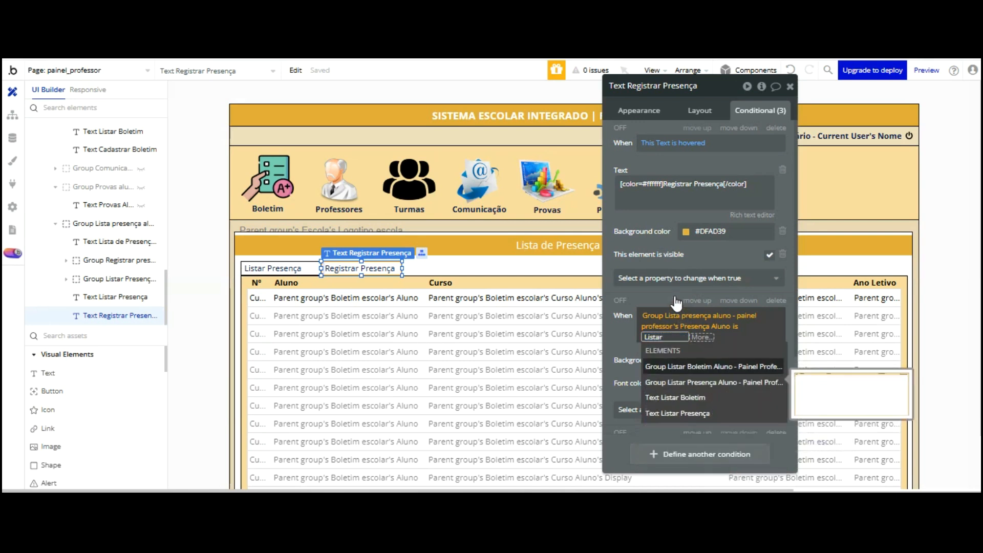
{"action": "type", "text": " Prese"}
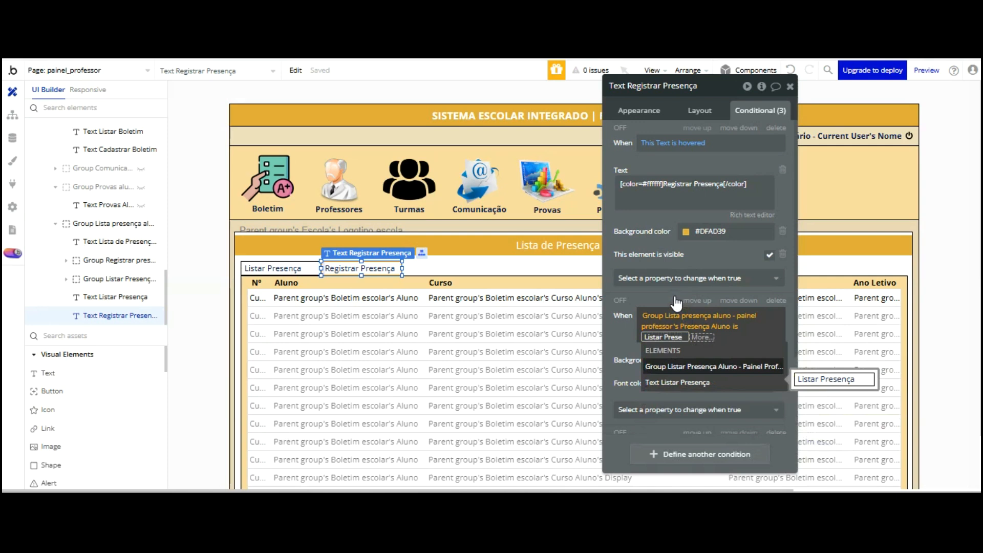
{"action": "type", "text": "nça"}
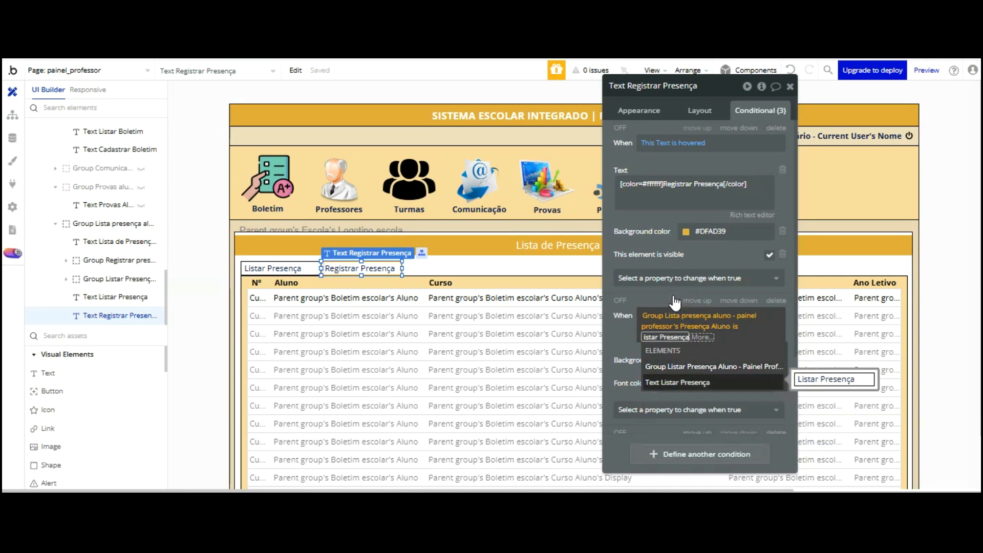
{"action": "key", "text": "Escape"}
{"action": "key", "text": "ctrl+Tab"}
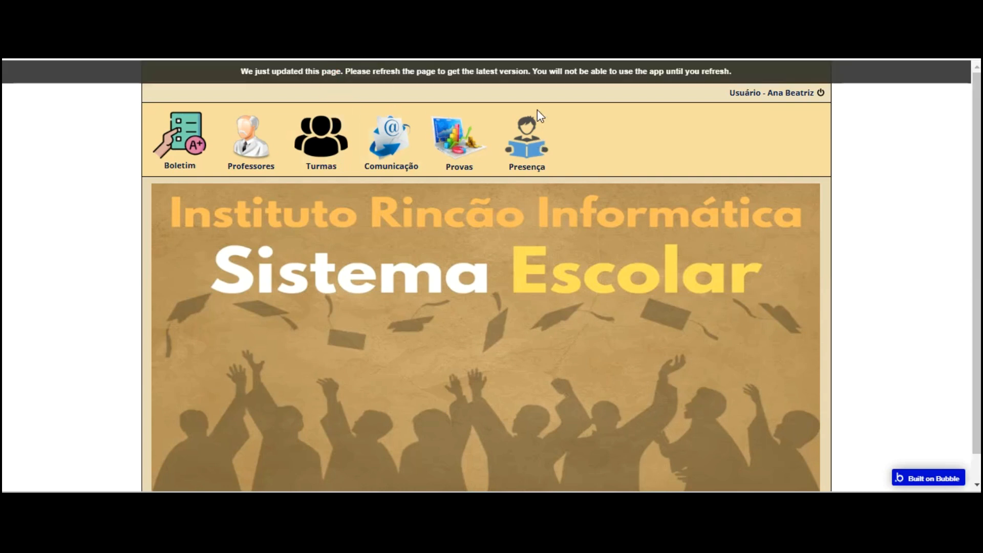
Reload the live app and test the Presença tab highlighting by switching to Registrar Presença
{"action": "key", "text": "F5"}
{"action": "left_click", "coordinate": [527, 148]}
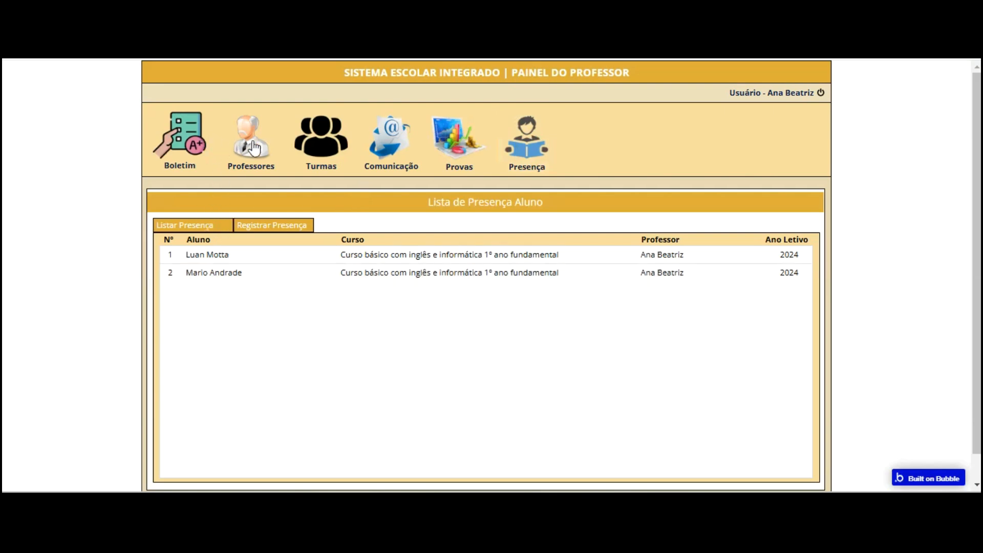
{"action": "left_click", "coordinate": [242, 222]}
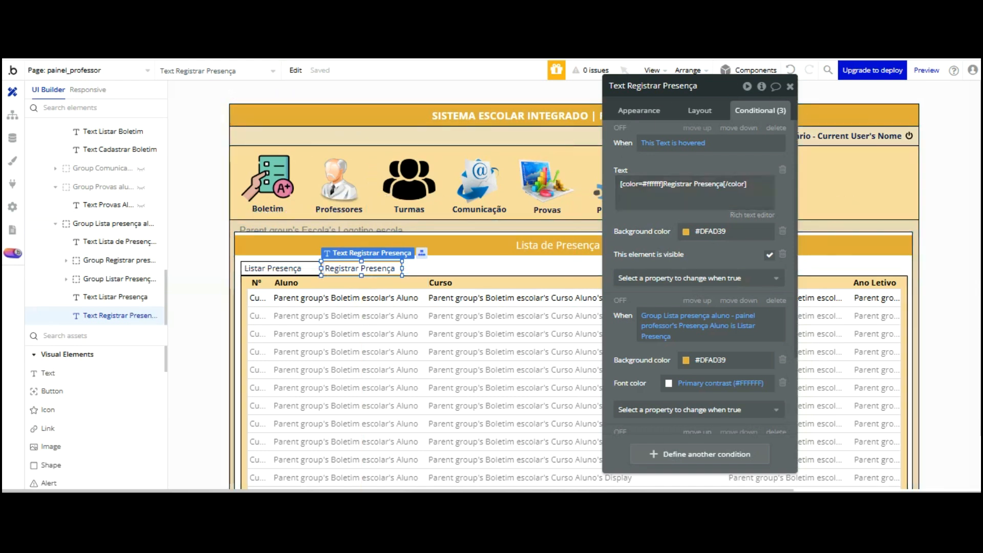
Check Text Listar Presença's 140×24 layout, then show Text Registrar Presença's conditional rules
{"action": "left_click", "coordinate": [271, 268]}
{"action": "scroll", "coordinate": [806, 99], "scroll_direction": "down", "scroll_amount": 2}
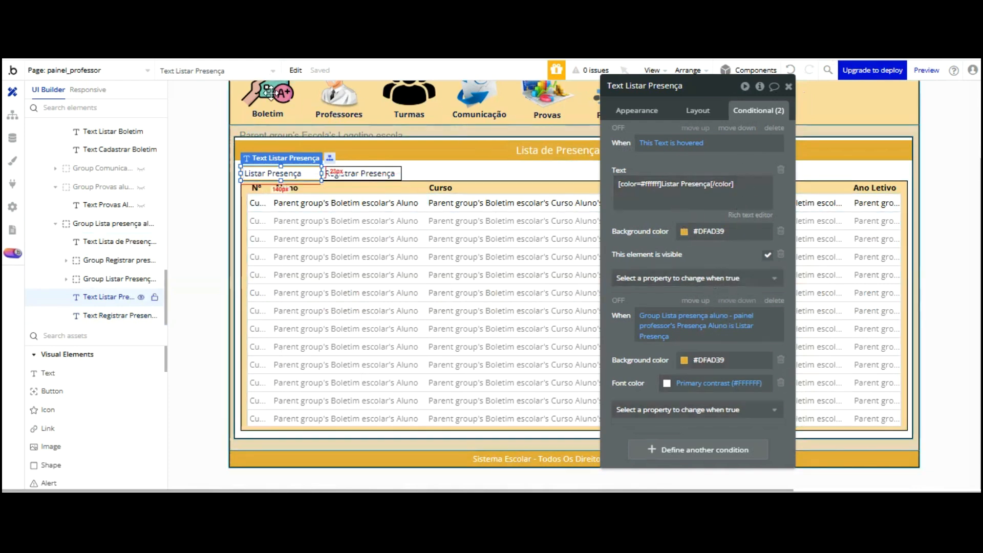
{"action": "left_click", "coordinate": [696, 109]}
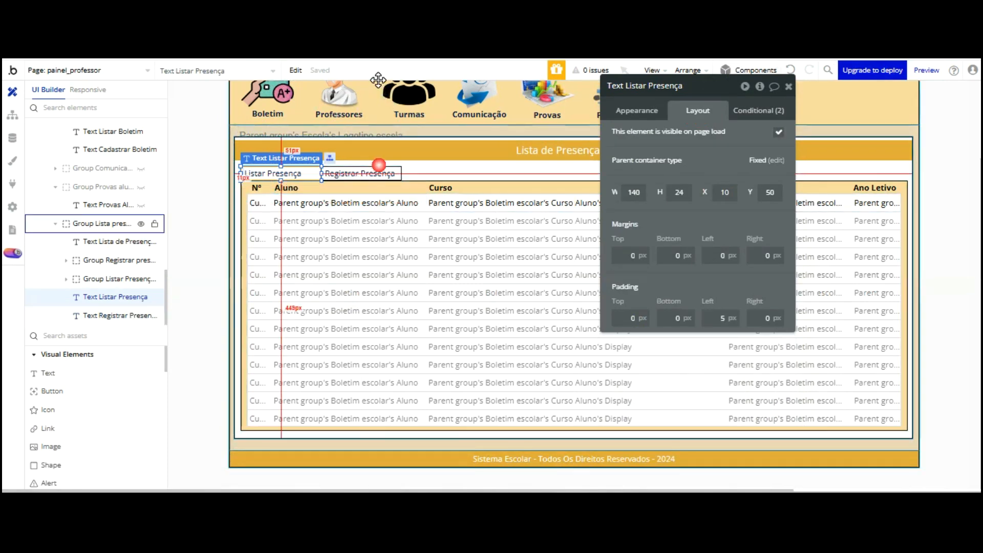
{"action": "left_click", "coordinate": [407, 173]}
{"action": "left_click", "coordinate": [360, 173]}
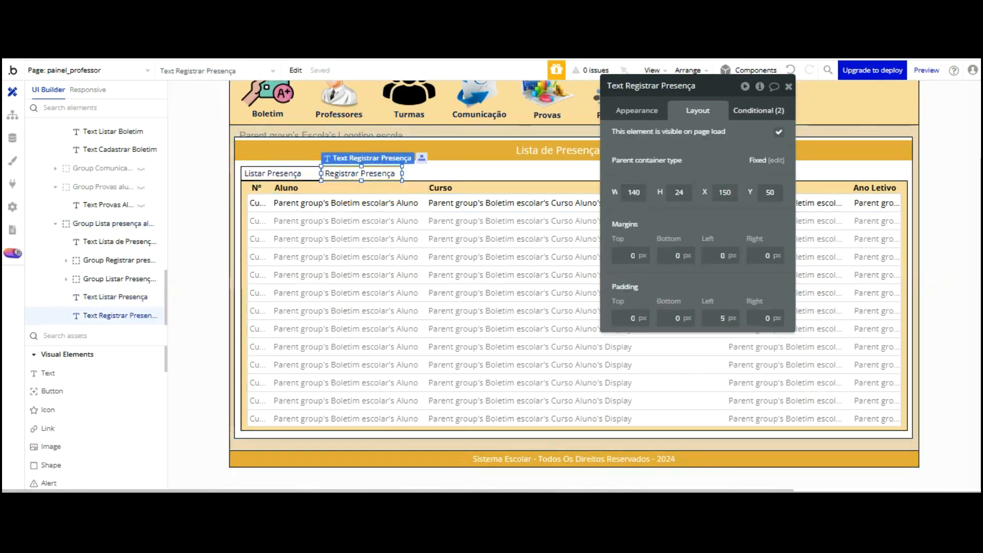
{"action": "left_click", "coordinate": [759, 110]}
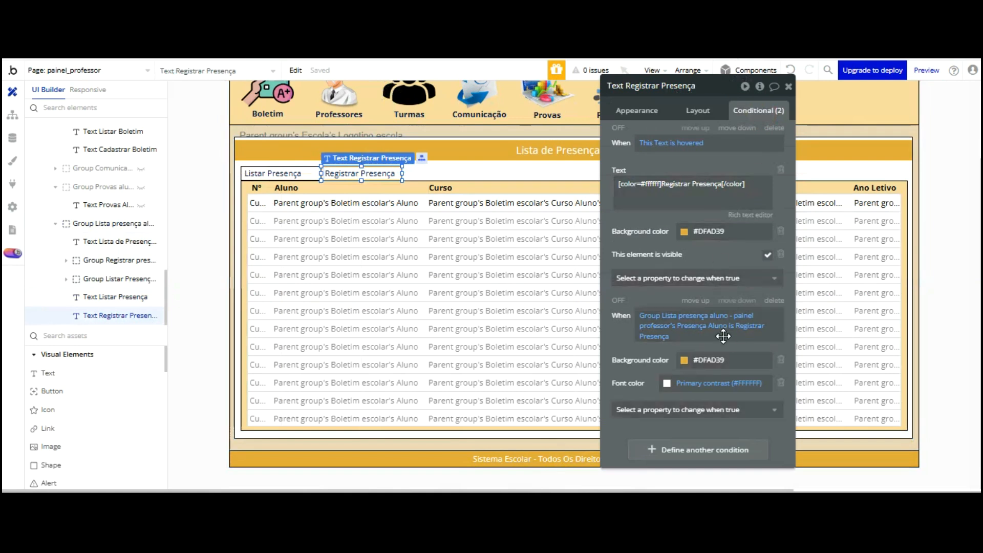
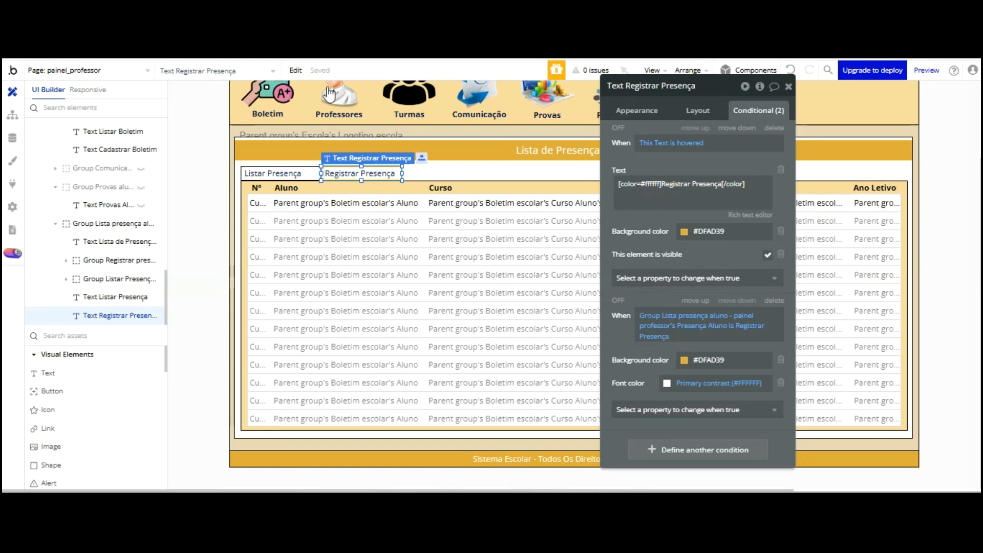
Select the attendance repeating group, then go to the Data types list to begin a new type
{"action": "left_click", "coordinate": [464, 253]}
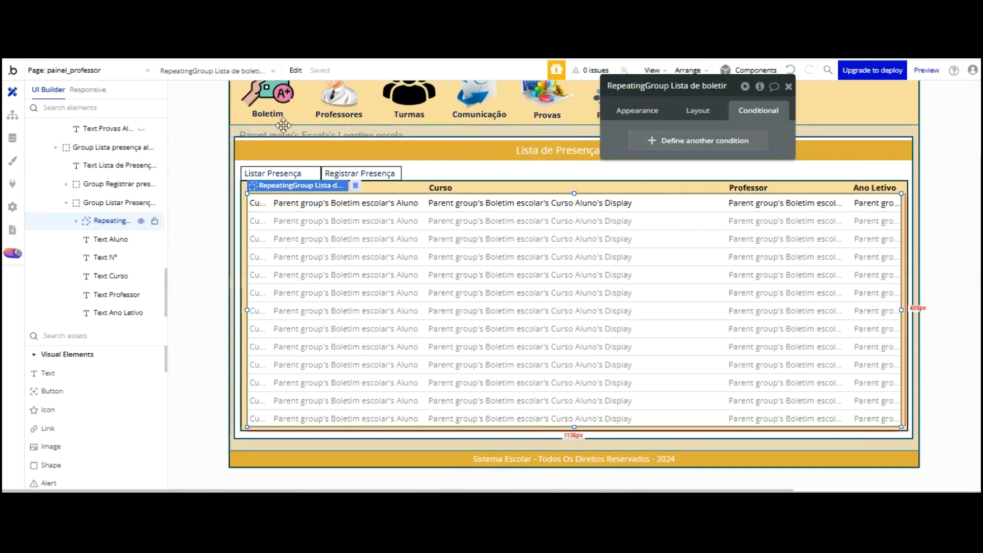
{"action": "left_click", "coordinate": [12, 137]}
{"action": "scroll", "coordinate": [159, 213], "scroll_direction": "down", "scroll_amount": 5}
{"action": "left_click", "coordinate": [171, 365]}
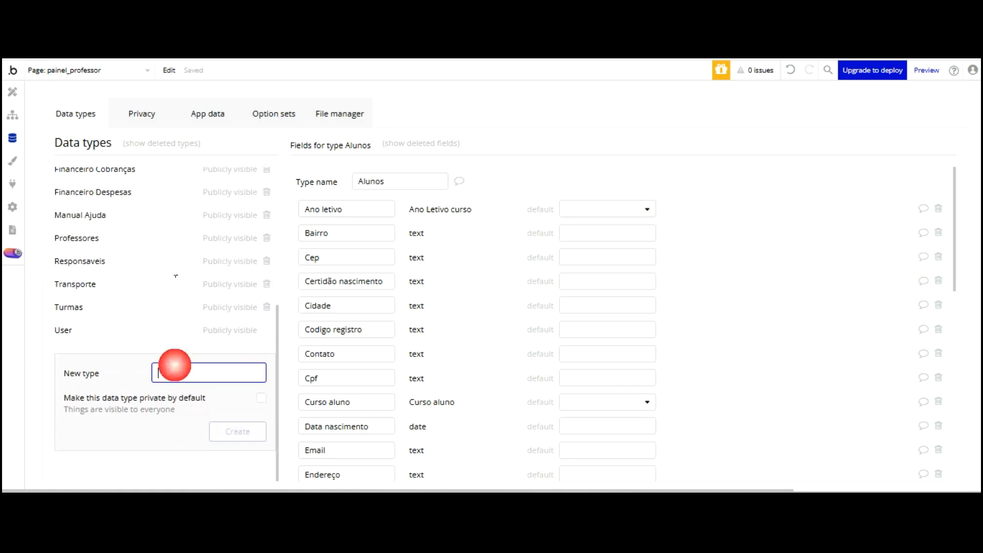
Create the new data type 'Lista Presença Aluno'
{"action": "scroll", "coordinate": [179, 259], "scroll_direction": "up", "scroll_amount": 3}
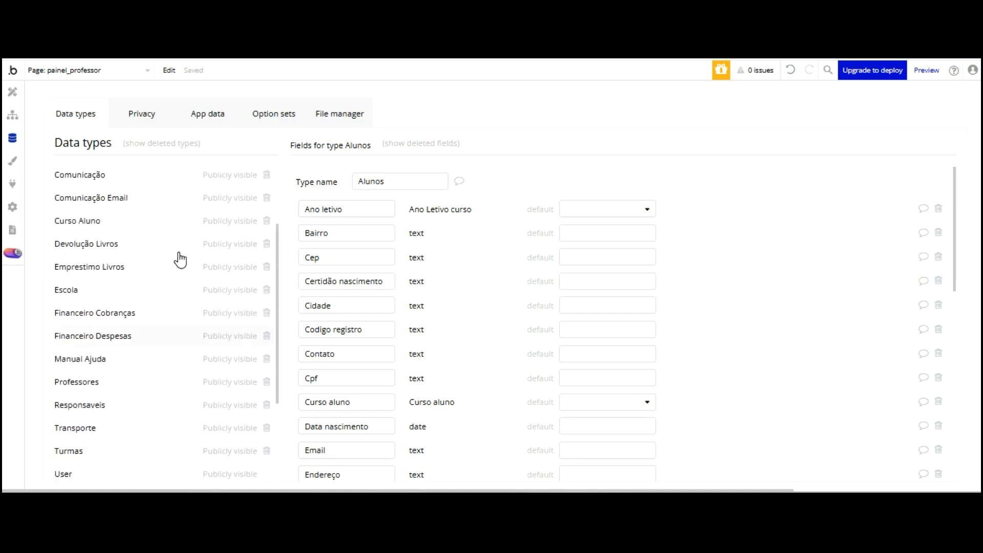
{"action": "scroll", "coordinate": [179, 259], "scroll_direction": "up", "scroll_amount": 3}
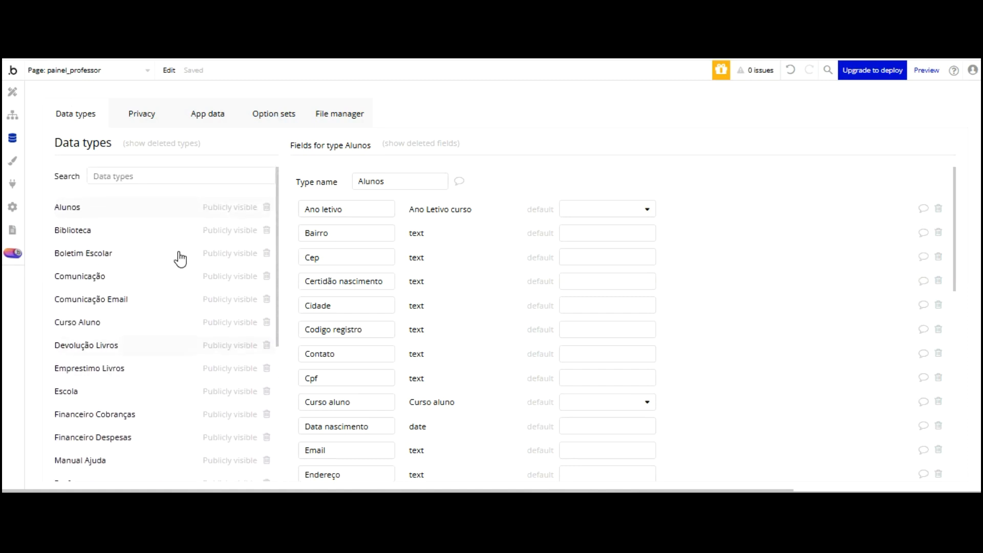
{"action": "scroll", "coordinate": [180, 259], "scroll_direction": "down", "scroll_amount": 5}
{"action": "type", "text": "Lista Presença Aluno"}
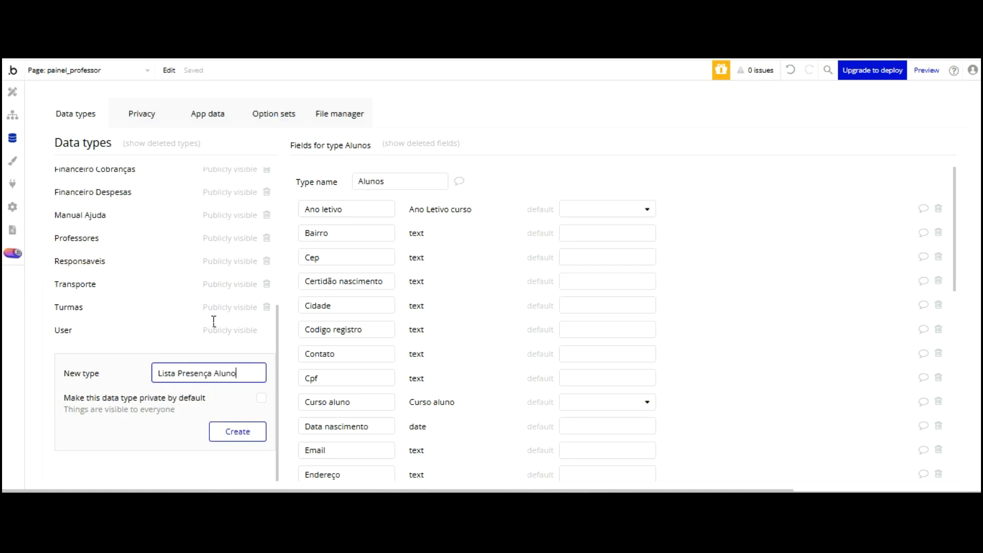
{"action": "key", "text": "Return"}
Add the Nome Aluno and Turma Aluno text fields to Lista Presença Aluno
{"action": "left_click", "coordinate": [351, 305]}
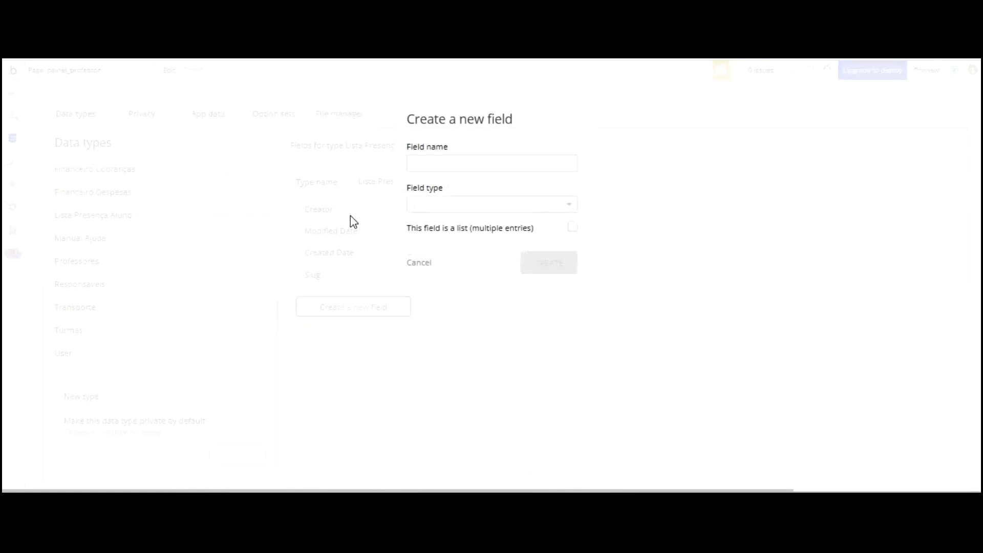
{"action": "left_click", "coordinate": [476, 163]}
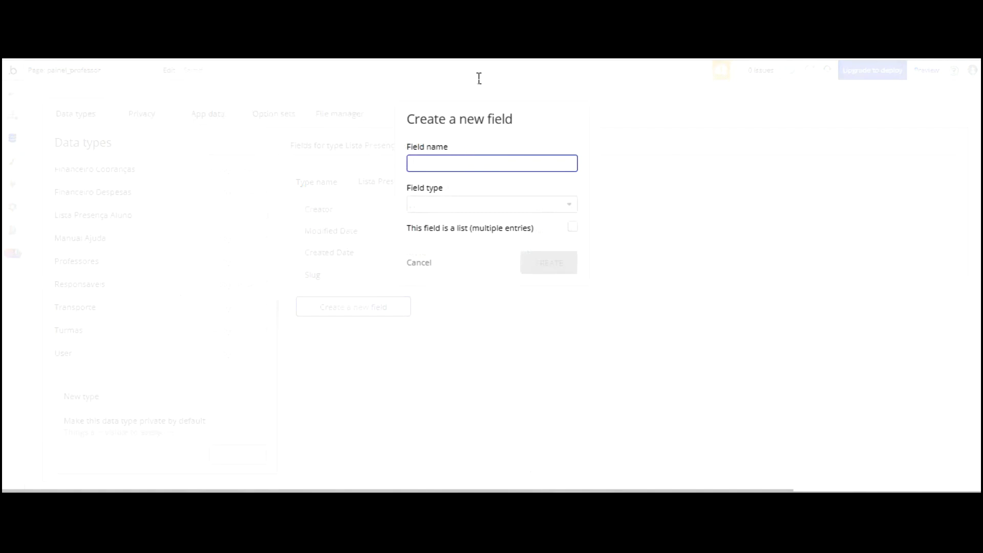
{"action": "type", "text": "Nome Aluno"}
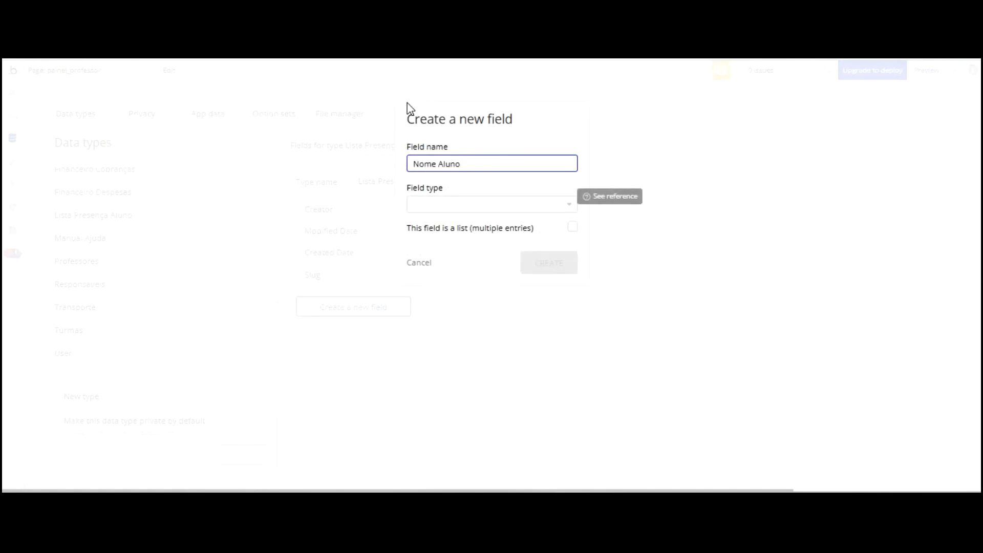
{"action": "key", "text": "Tab"}
{"action": "type", "text": "te"}
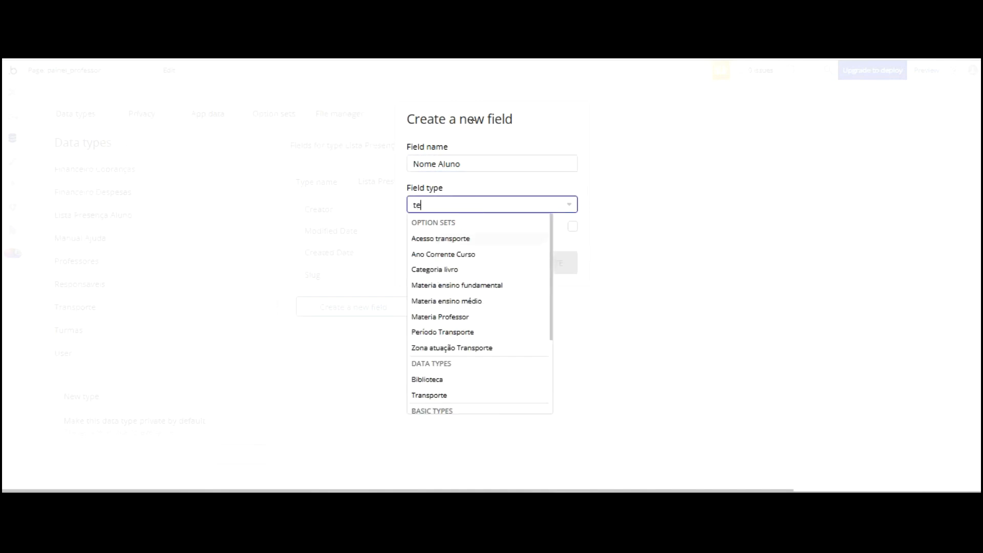
{"action": "type", "text": "x"}
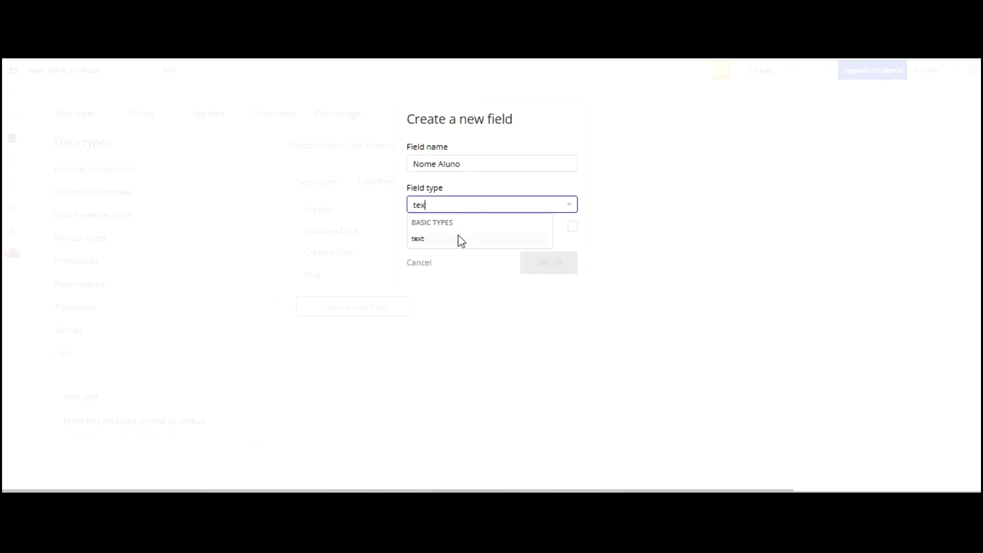
{"action": "key", "text": "Return"}
{"action": "key", "text": "Return"}
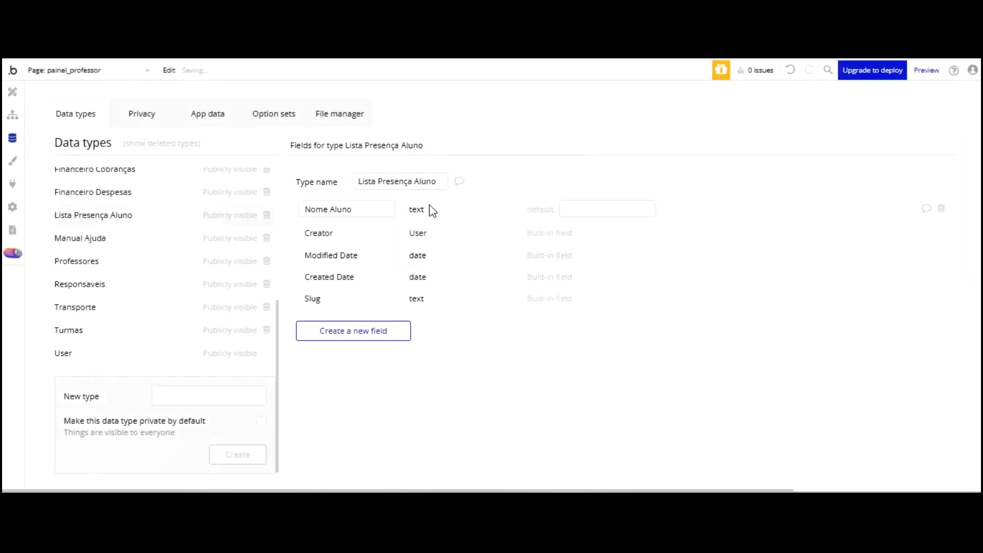
{"action": "key", "text": "Return"}
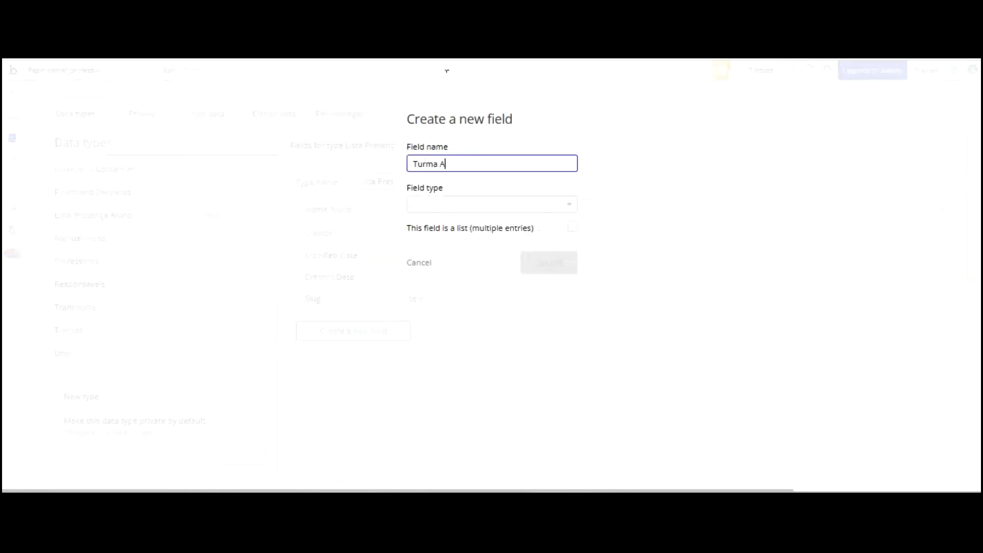
{"action": "key", "text": "Tab"}
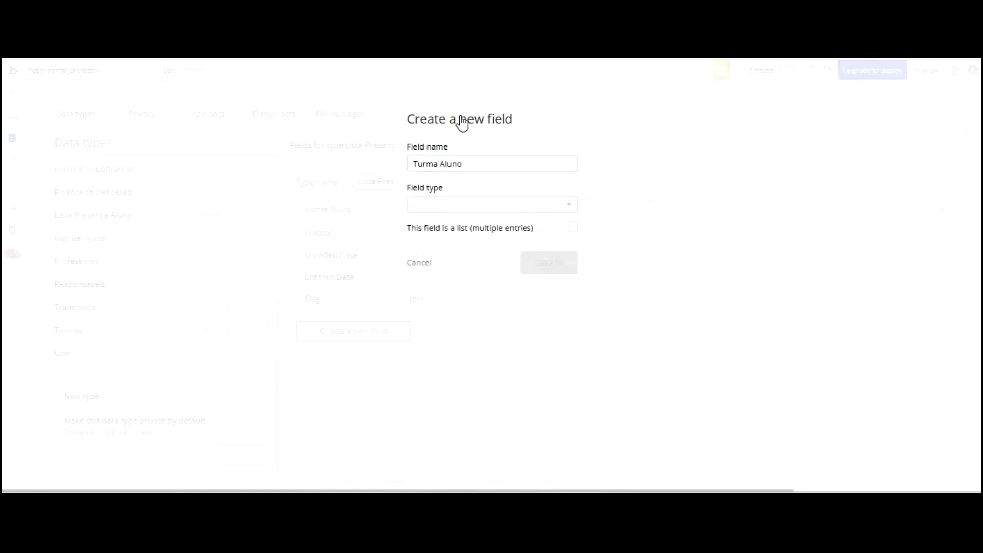
{"action": "type", "text": "tex"}
{"action": "key", "text": "Return"}
{"action": "key", "text": "Return"}
{"action": "key", "text": "Return"}
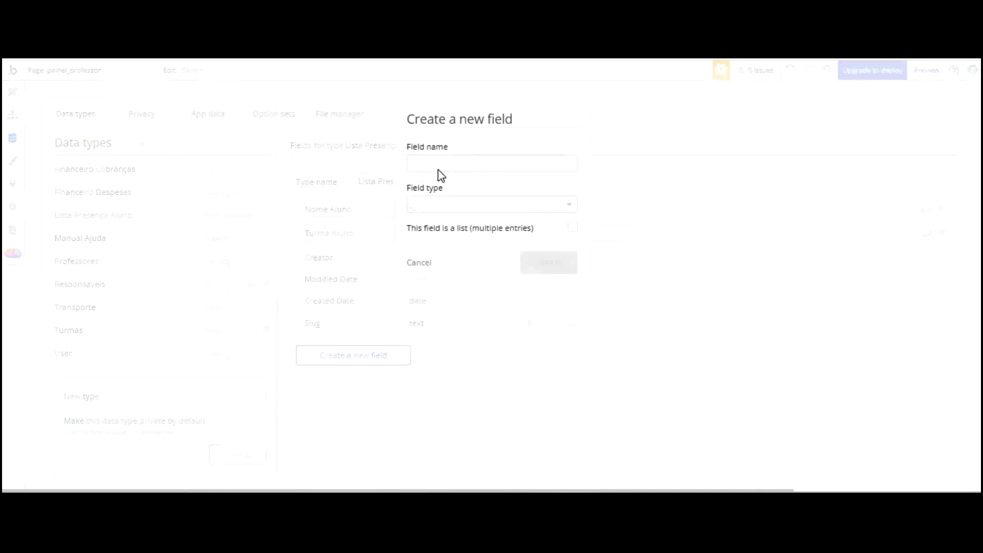
Add the Professor aluno text field
{"action": "left_click", "coordinate": [447, 164]}
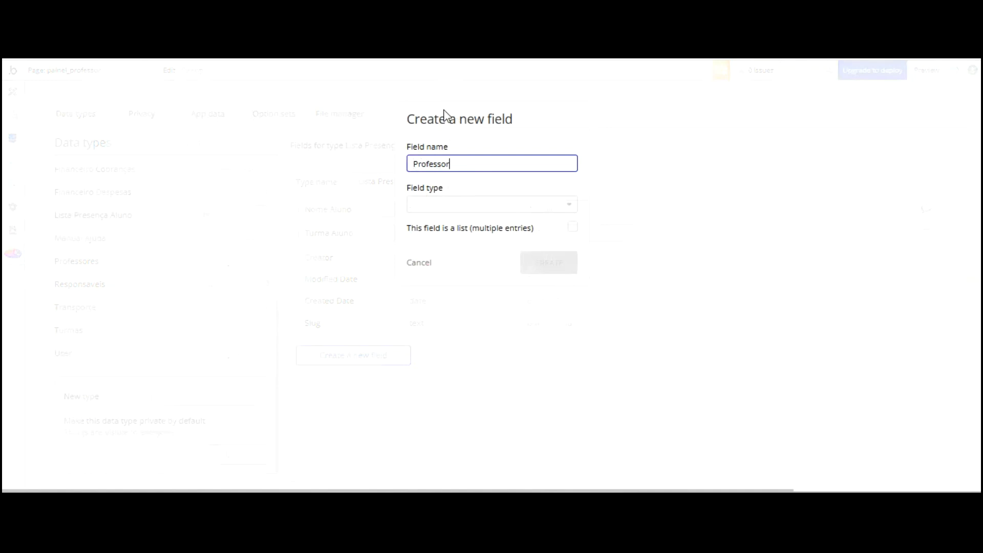
{"action": "left_click", "coordinate": [434, 205]}
{"action": "left_click", "coordinate": [455, 164]}
{"action": "left_click", "coordinate": [475, 203]}
{"action": "scroll", "coordinate": [466, 233], "scroll_direction": "down", "scroll_amount": 3}
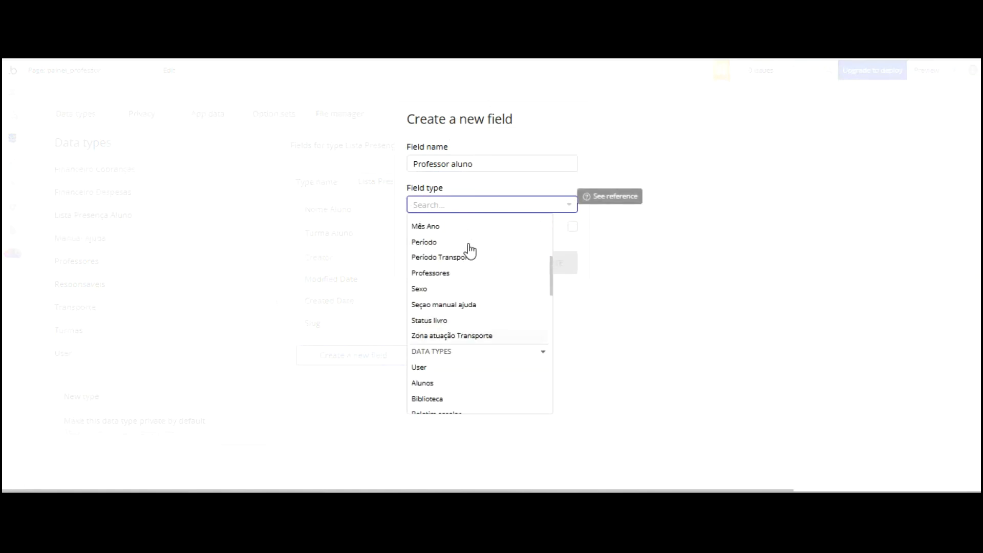
{"action": "type", "text": "text"}
{"action": "left_click", "coordinate": [454, 245]}
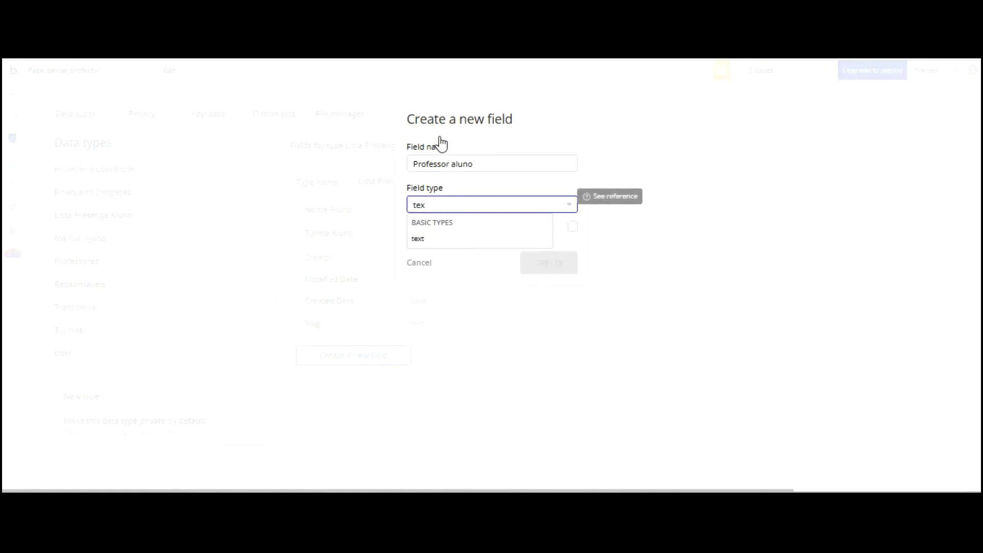
{"action": "key", "text": "Return"}
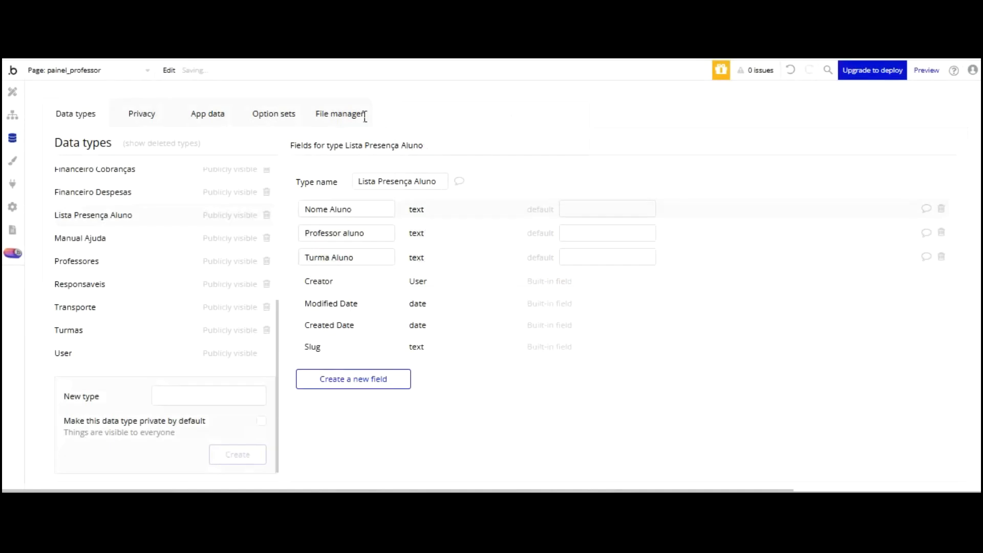
{"action": "left_click", "coordinate": [354, 379]}
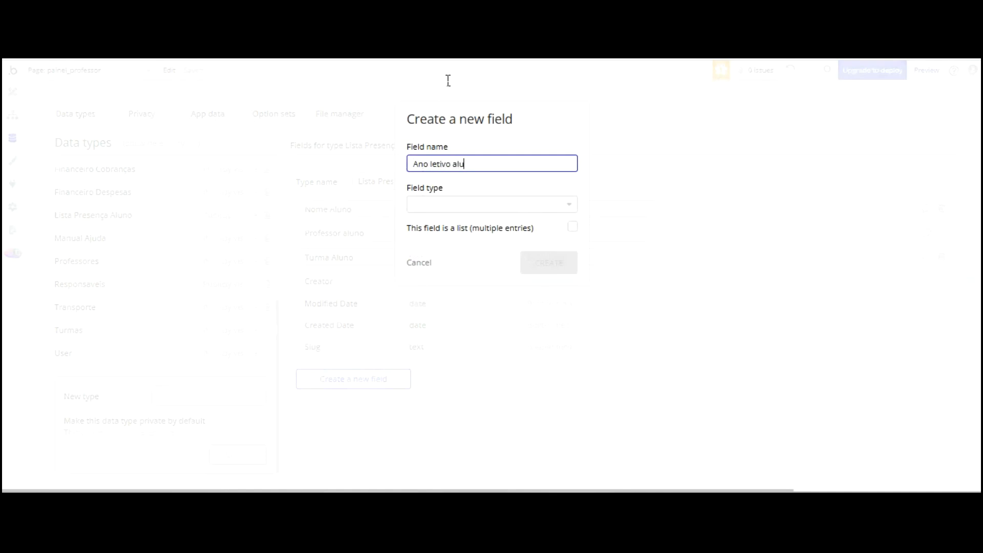
Add the Ano letivo aluno and Curso aluno text fields
{"action": "left_click", "coordinate": [467, 204]}
{"action": "scroll", "coordinate": [509, 220], "scroll_direction": "down", "scroll_amount": 3}
{"action": "scroll", "coordinate": [493, 232], "scroll_direction": "down", "scroll_amount": 2}
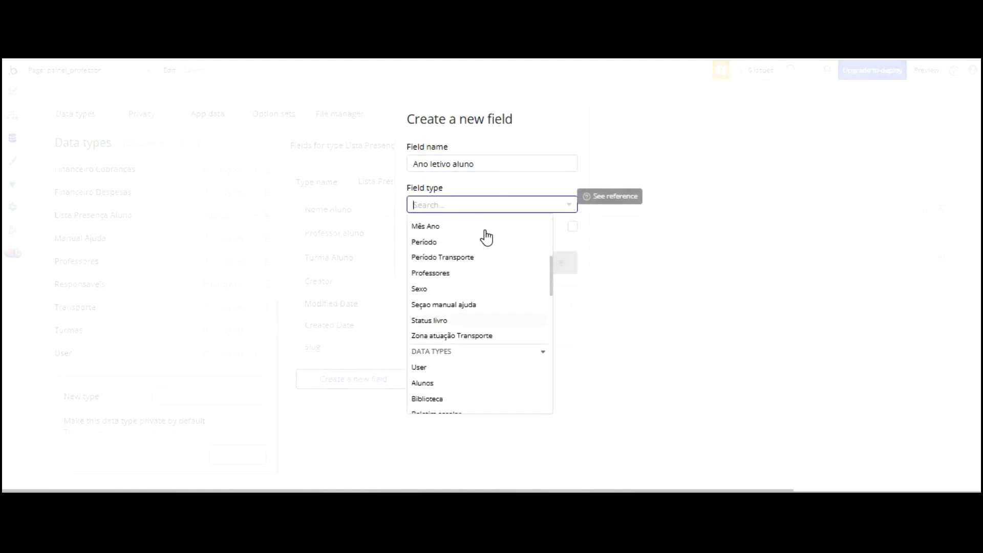
{"action": "type", "text": "tex"}
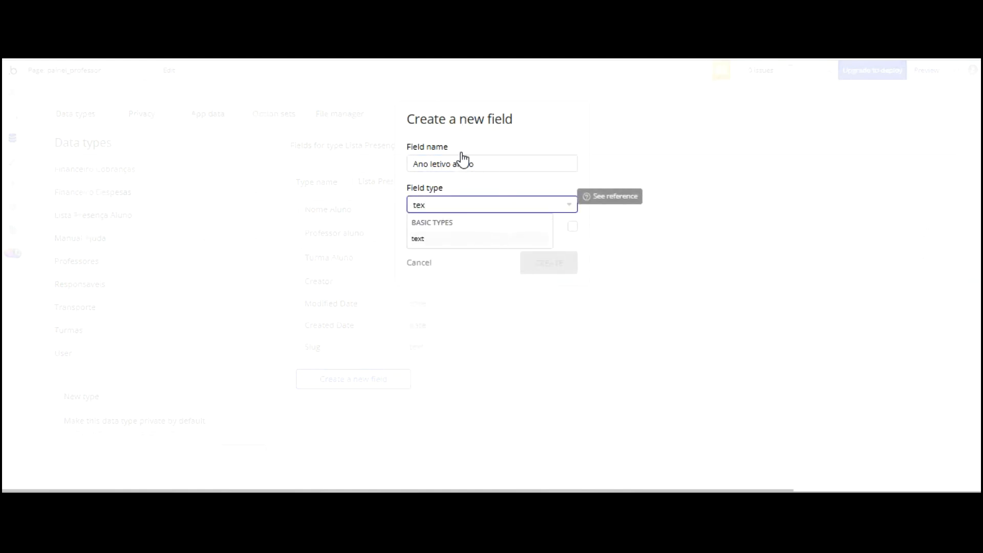
{"action": "key", "text": "Return"}
{"action": "left_click", "coordinate": [549, 262]}
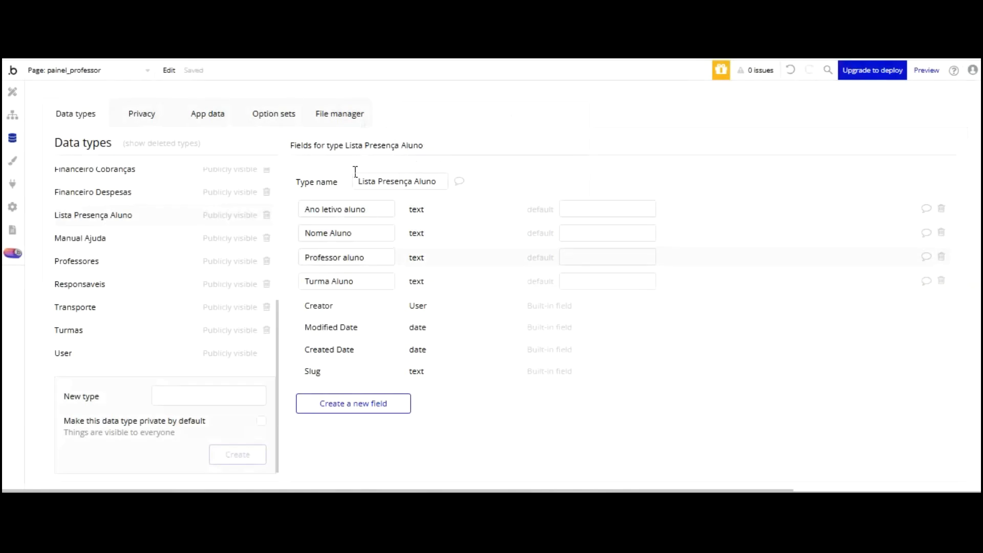
{"action": "left_click", "coordinate": [353, 403]}
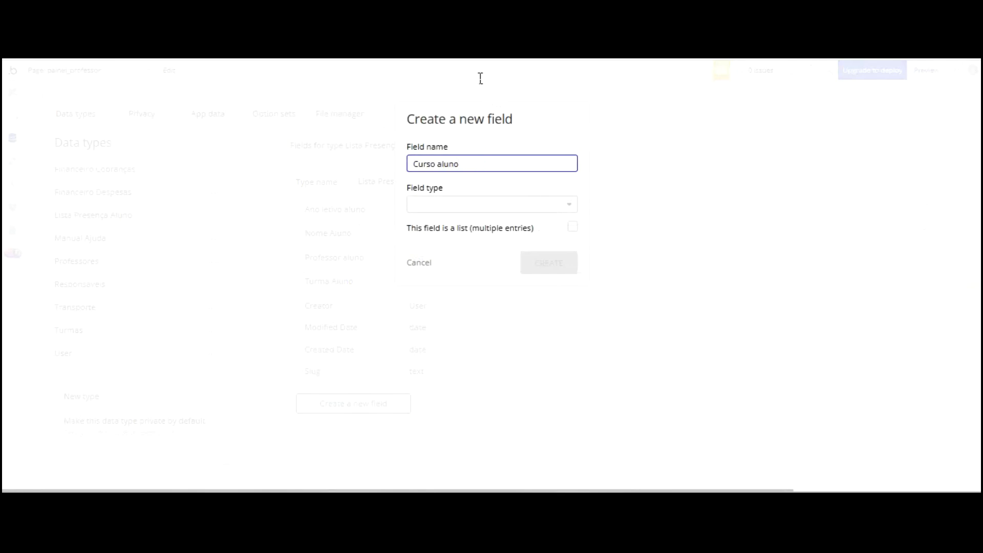
{"action": "left_click", "coordinate": [488, 203]}
{"action": "type", "text": "tex"}
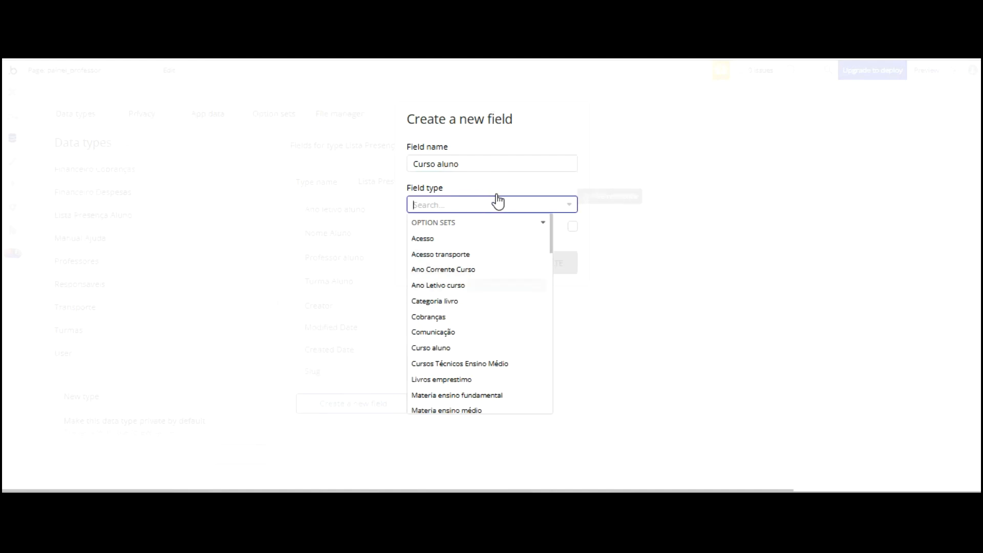
{"action": "key", "text": "Return"}
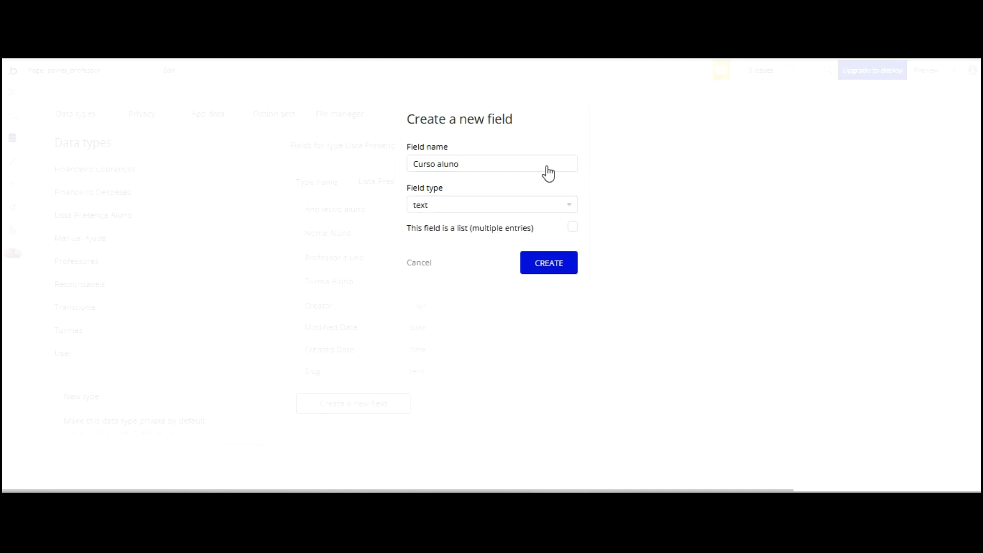
{"action": "key", "text": "Return"}
{"action": "key", "text": "Return"}
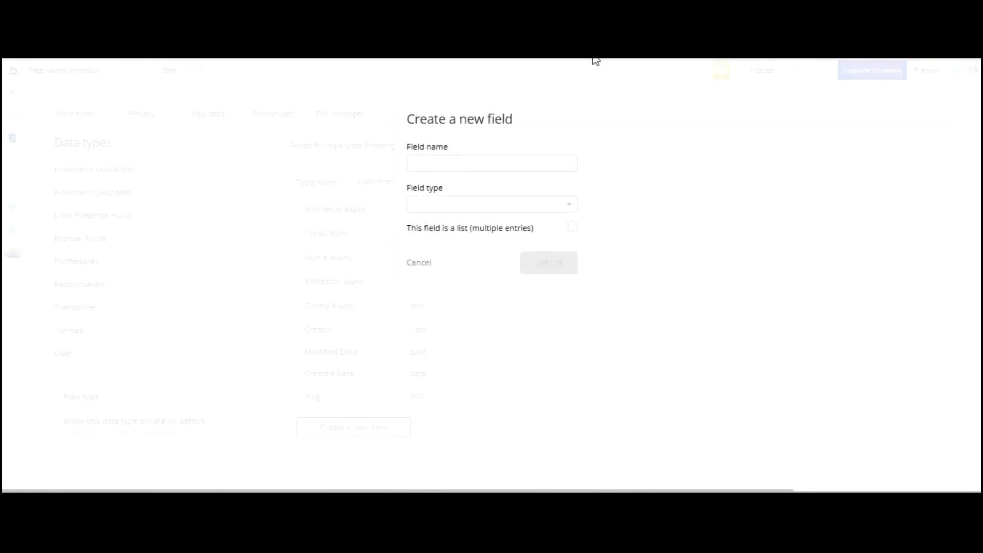
Add Presença aluno as a yes / no list field, then return to the page design
{"action": "left_click", "coordinate": [538, 168]}
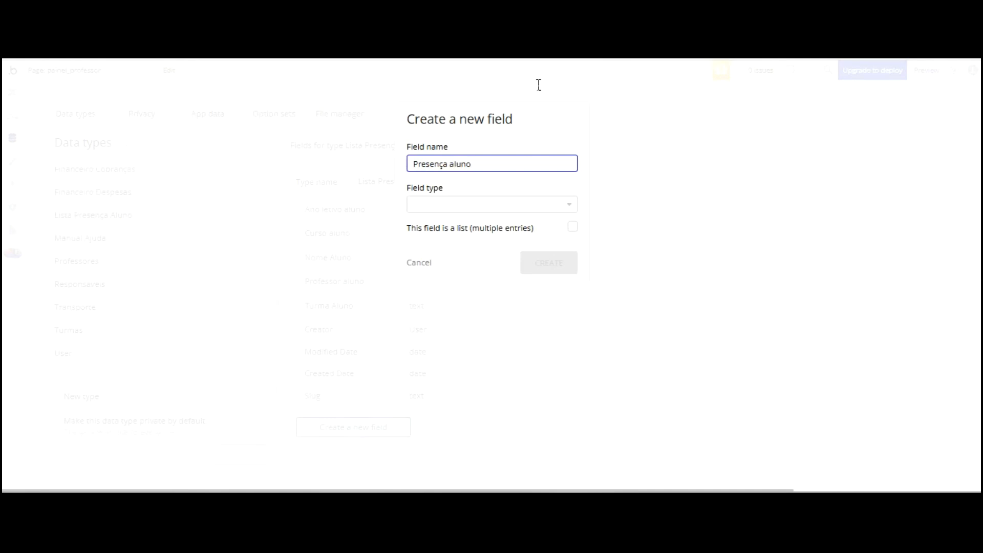
{"action": "left_click", "coordinate": [491, 205]}
{"action": "scroll", "coordinate": [504, 220], "scroll_direction": "down", "scroll_amount": 4}
{"action": "scroll", "coordinate": [505, 220], "scroll_direction": "down", "scroll_amount": 5}
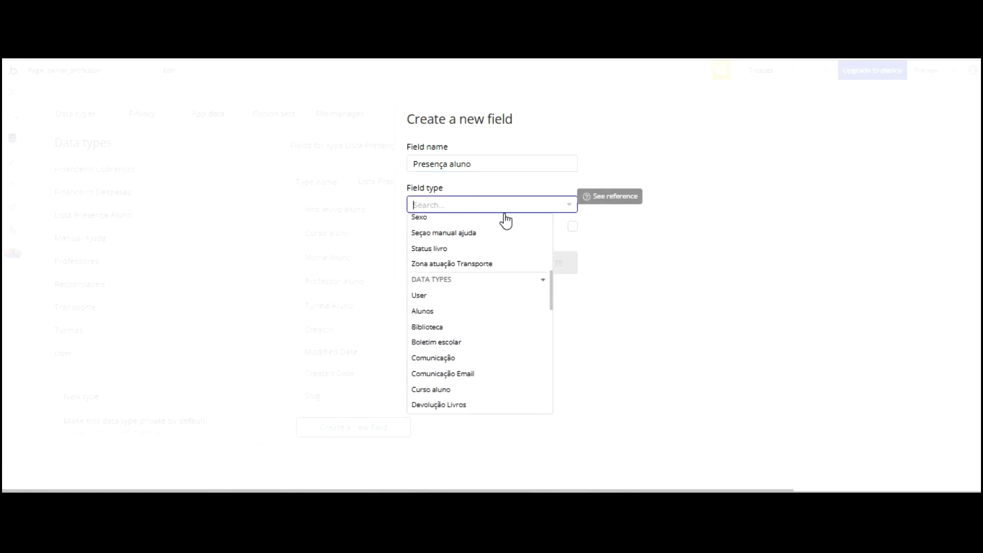
{"action": "scroll", "coordinate": [506, 220], "scroll_direction": "down", "scroll_amount": 3}
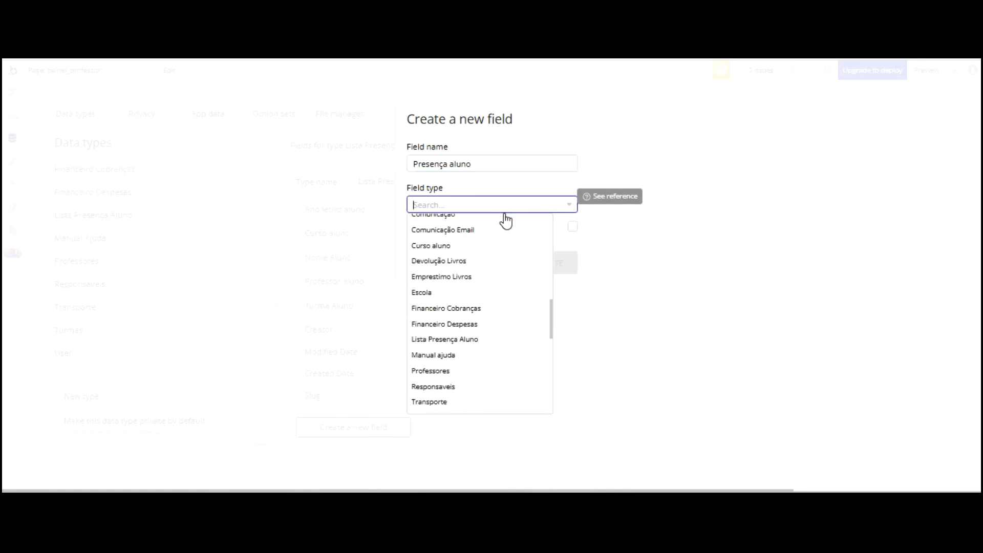
{"action": "scroll", "coordinate": [505, 220], "scroll_direction": "down", "scroll_amount": 2}
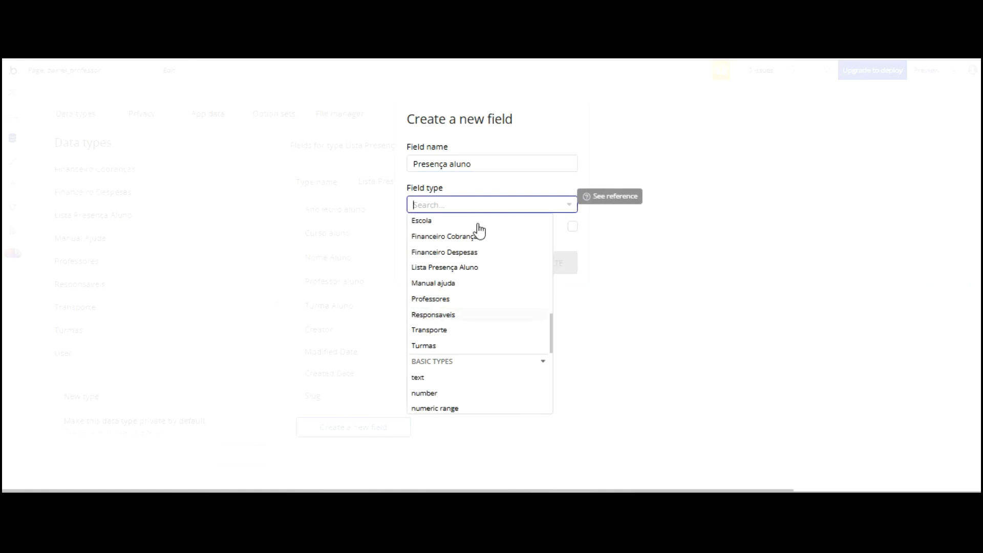
{"action": "scroll", "coordinate": [479, 233], "scroll_direction": "down", "scroll_amount": 3}
{"action": "left_click", "coordinate": [459, 325]}
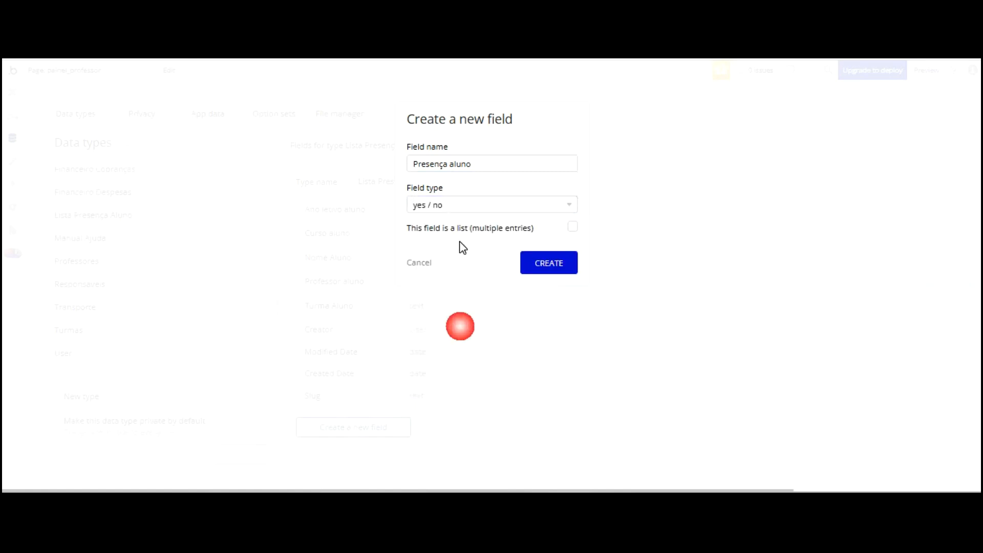
{"action": "left_click", "coordinate": [572, 226]}
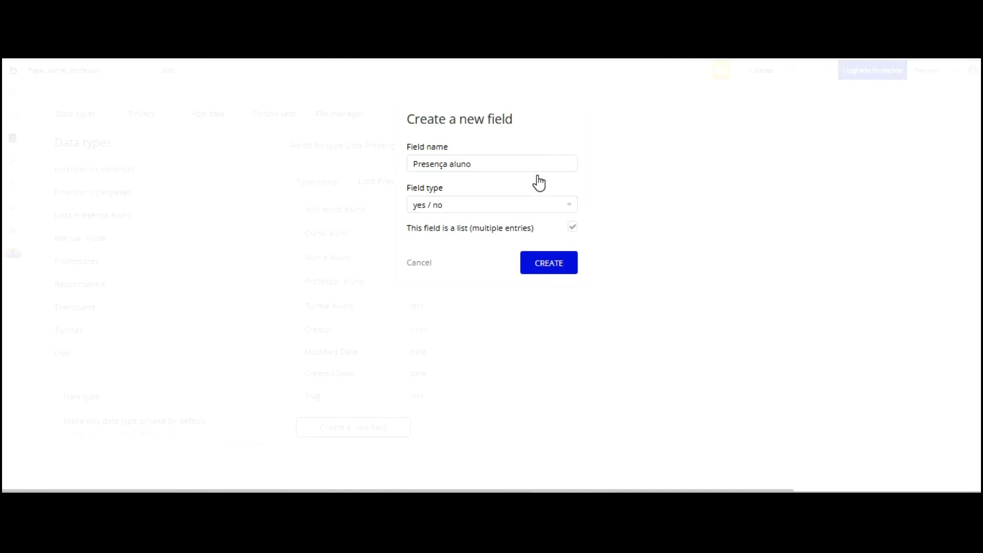
{"action": "left_click", "coordinate": [539, 260]}
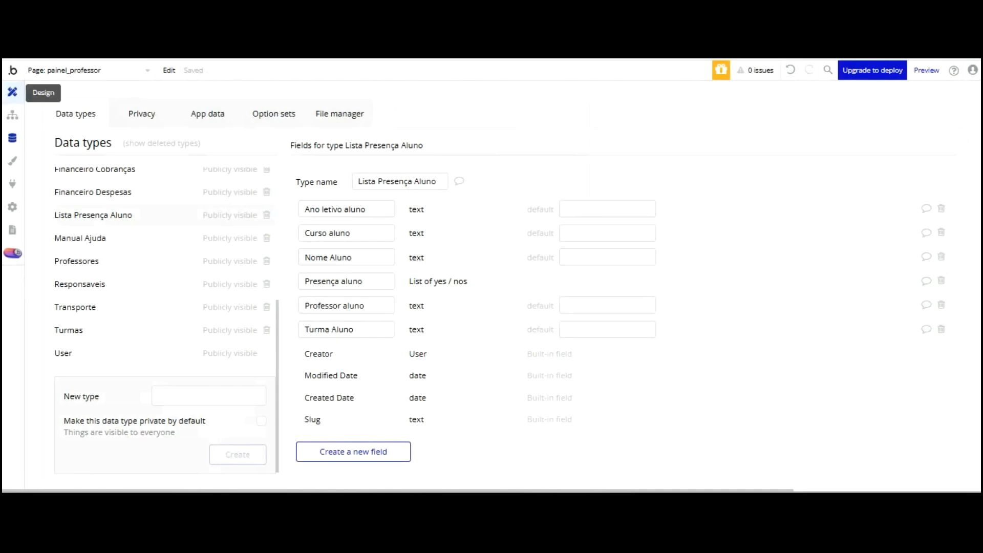
{"action": "left_click", "coordinate": [13, 92]}
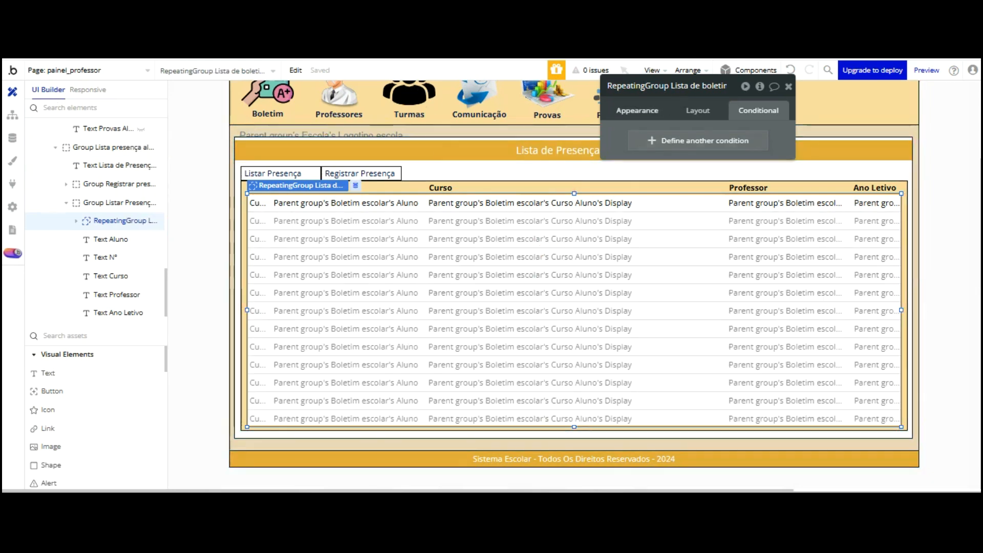
Set the repeating group's Type of content to Lista Presença Aluno
{"action": "left_click", "coordinate": [637, 110]}
{"action": "left_click", "coordinate": [717, 138]}
{"action": "scroll", "coordinate": [735, 119], "scroll_direction": "down", "scroll_amount": 3}
{"action": "scroll", "coordinate": [735, 119], "scroll_direction": "down", "scroll_amount": 2}
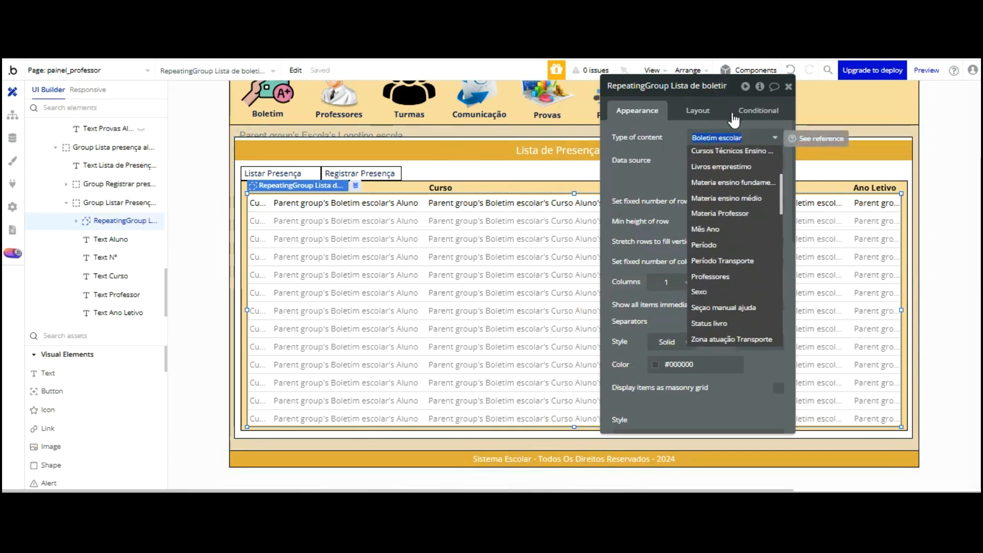
{"action": "scroll", "coordinate": [737, 196], "scroll_direction": "down", "scroll_amount": 4}
{"action": "scroll", "coordinate": [737, 196], "scroll_direction": "down", "scroll_amount": 6}
{"action": "scroll", "coordinate": [736, 196], "scroll_direction": "down", "scroll_amount": 3}
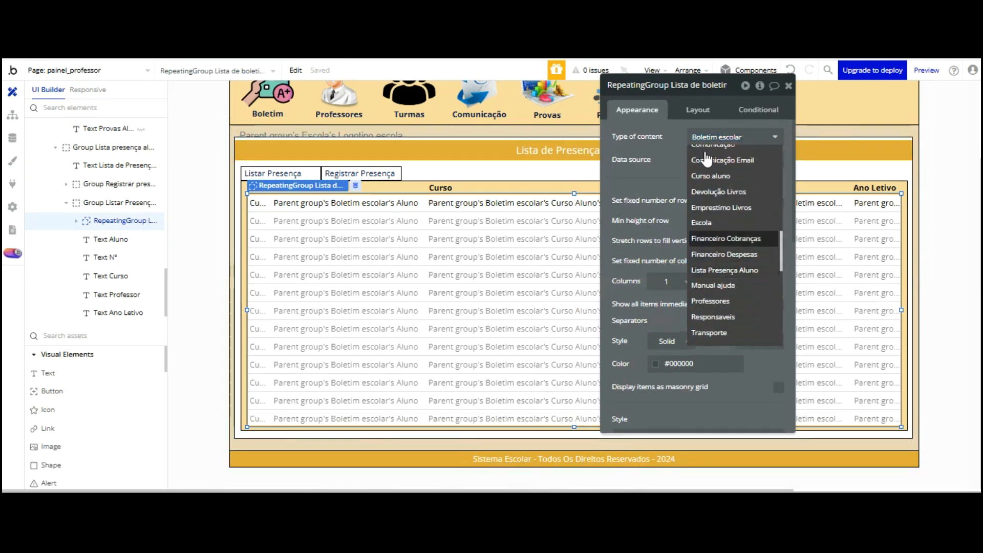
{"action": "key", "text": "Return"}
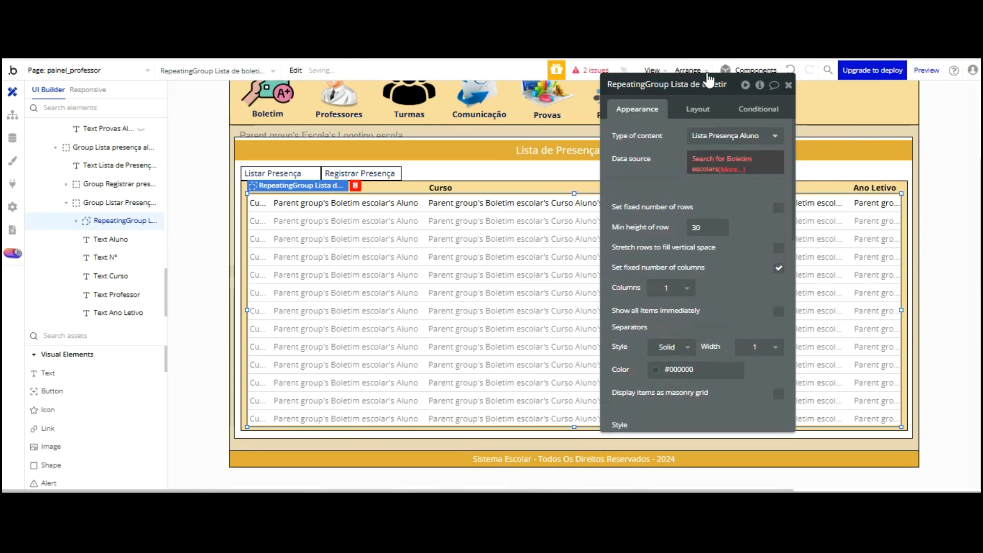
Change the data source search type to Lista Presença Aluno
{"action": "left_click", "coordinate": [711, 161]}
{"action": "left_click", "coordinate": [505, 109]}
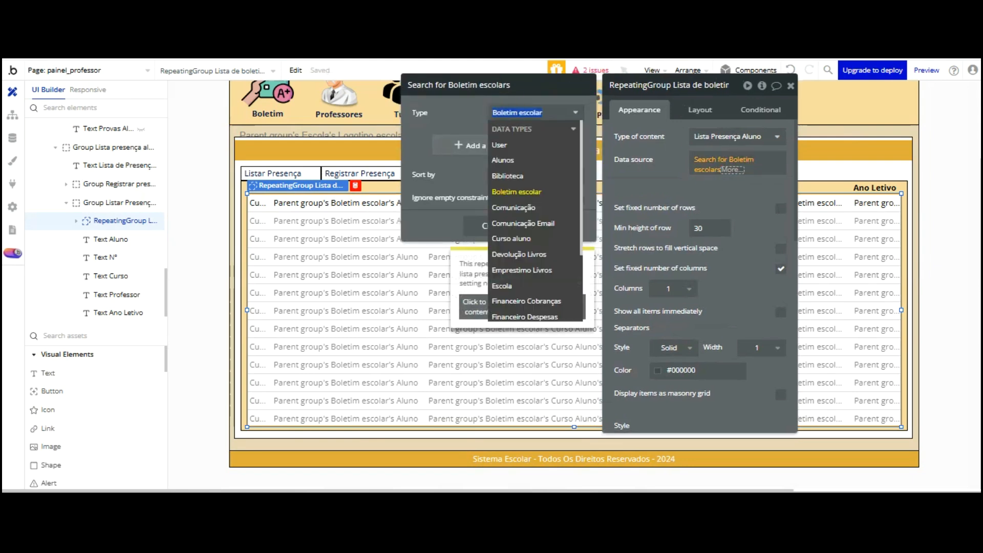
{"action": "scroll", "coordinate": [544, 207], "scroll_direction": "down", "scroll_amount": 2}
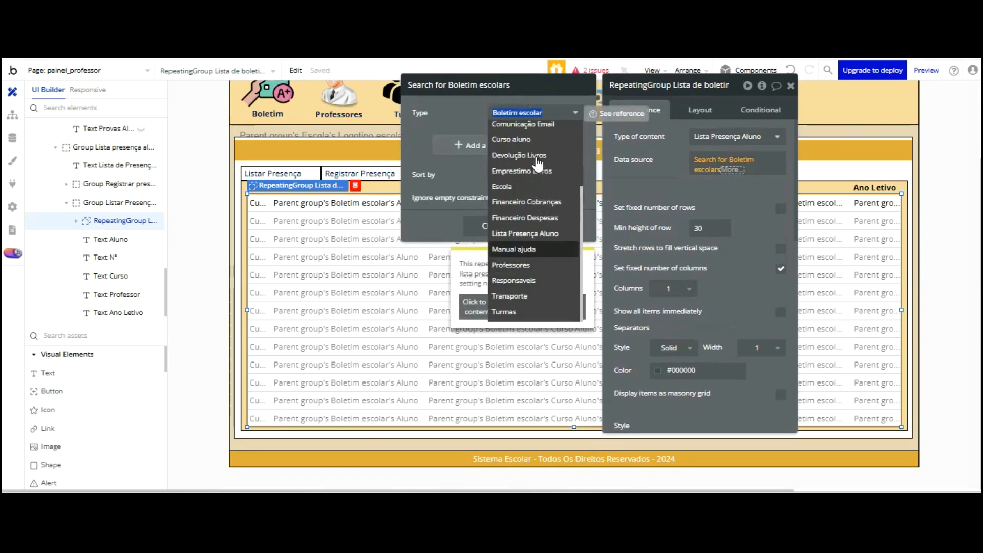
{"action": "left_click", "coordinate": [525, 233]}
{"action": "left_click_drag", "start_coordinate": [497, 82], "coordinate": [653, 96]}
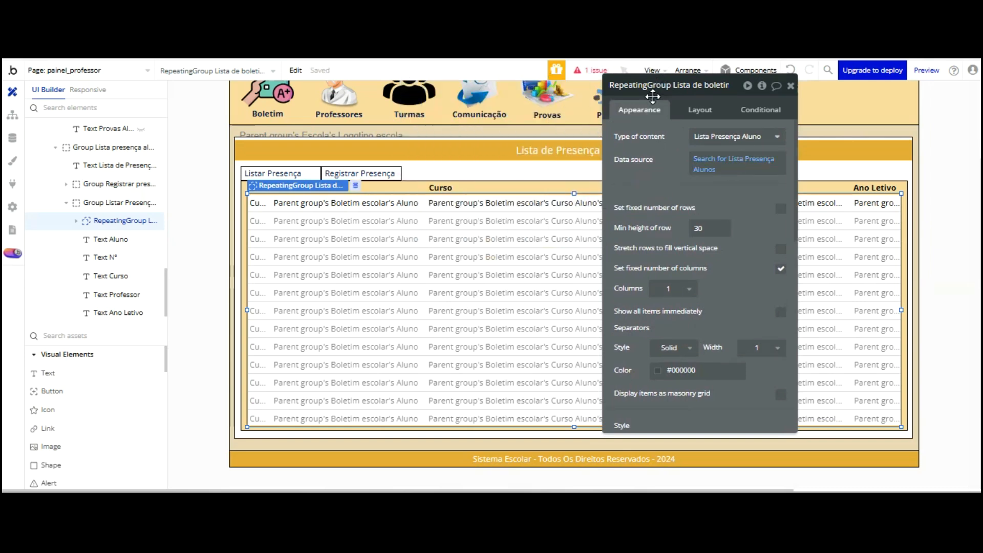
{"action": "left_click_drag", "start_coordinate": [322, 130], "coordinate": [322, 121]}
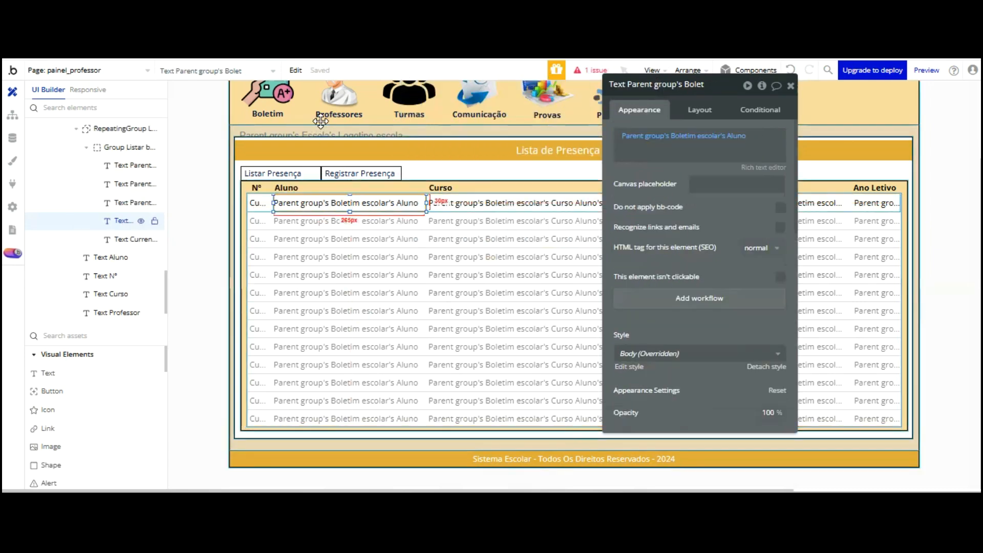
{"action": "left_click", "coordinate": [691, 136]}
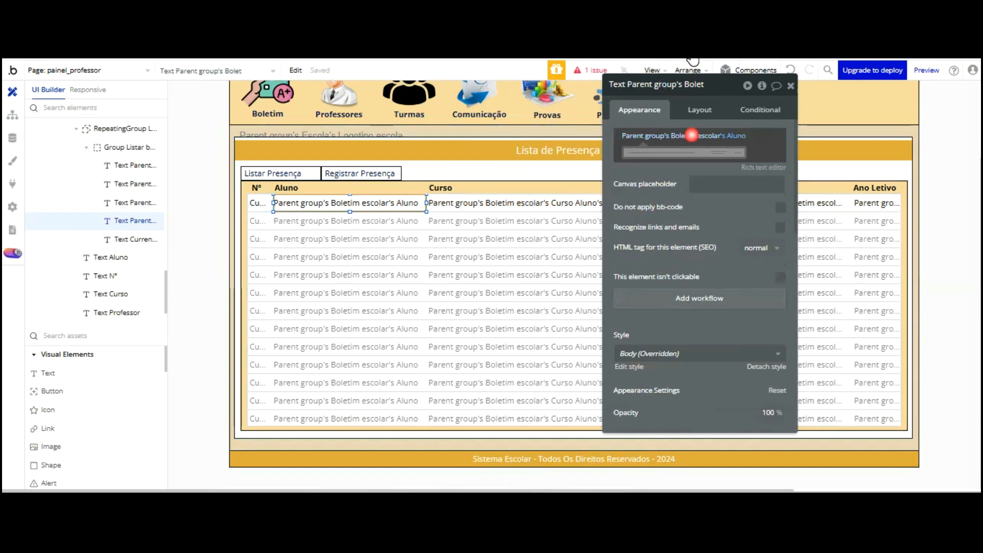
{"action": "left_click", "coordinate": [578, 94]}
{"action": "left_click", "coordinate": [544, 93]}
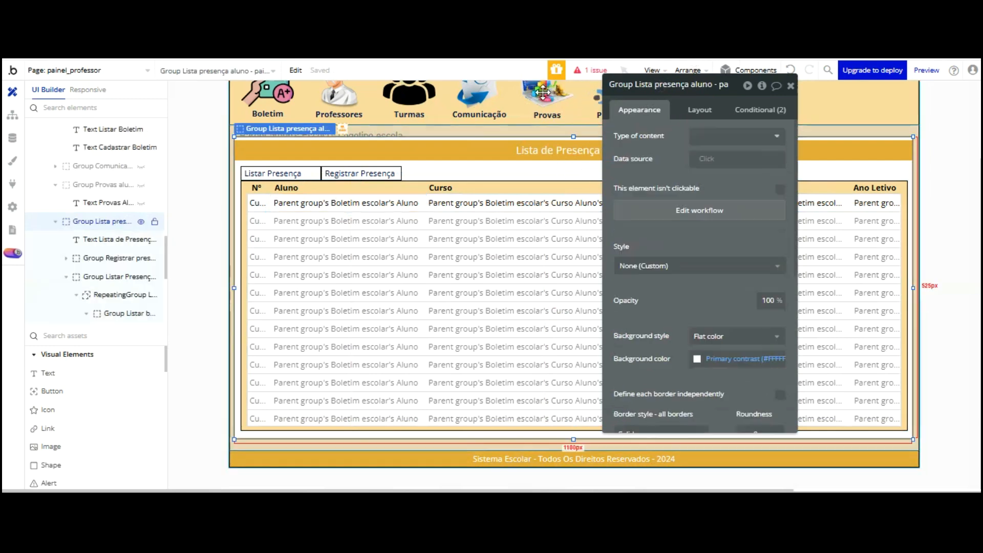
{"action": "left_click", "coordinate": [545, 88]}
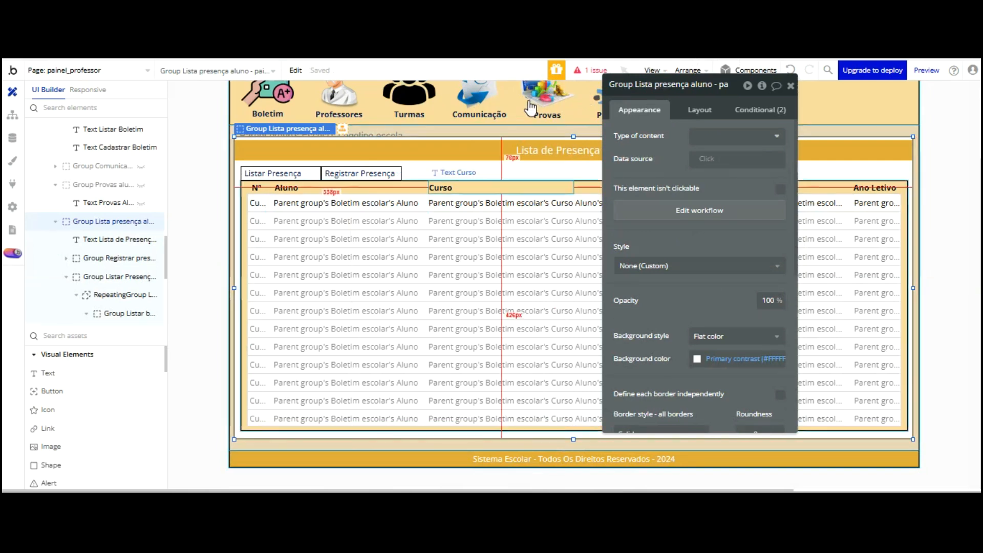
{"action": "left_click", "coordinate": [583, 105]}
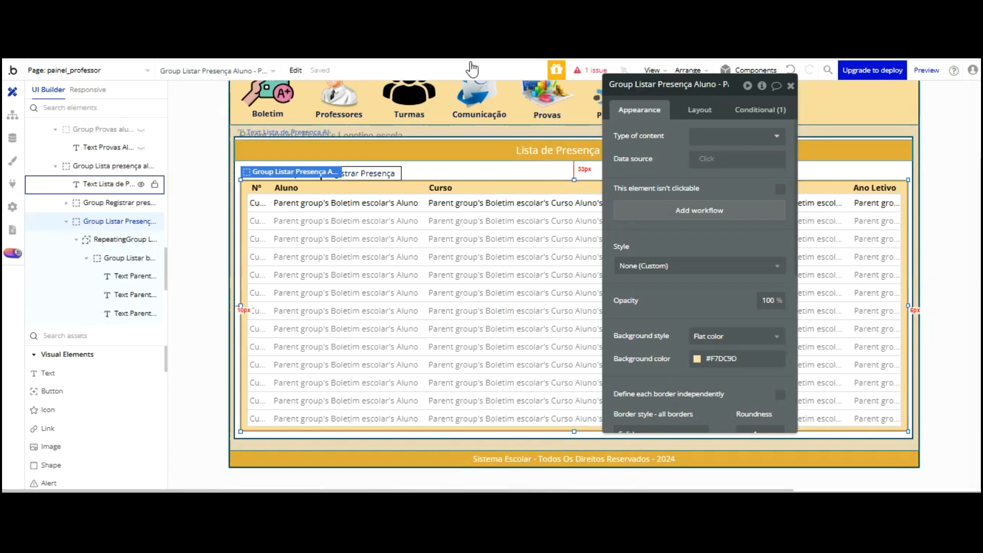
{"action": "left_click", "coordinate": [390, 199]}
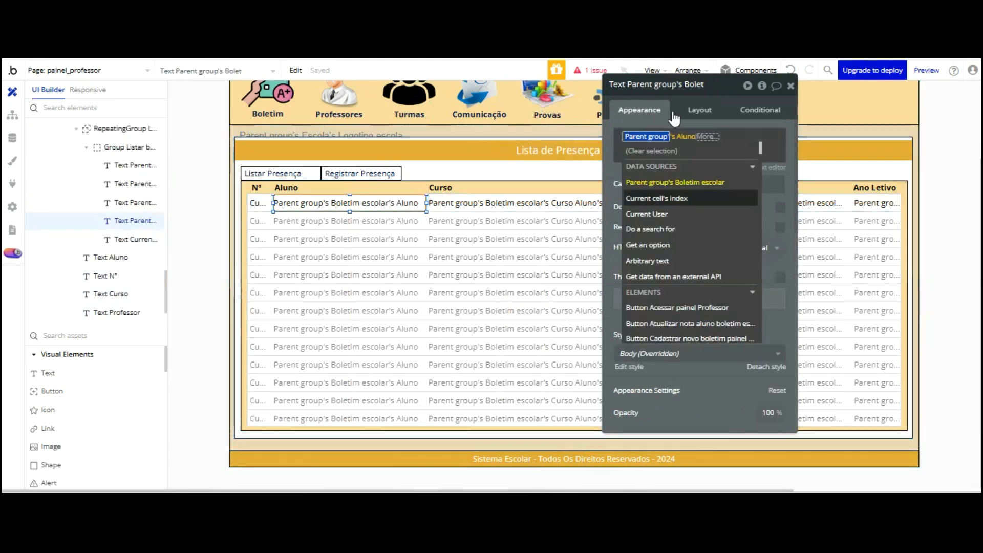
{"action": "left_click", "coordinate": [237, 175]}
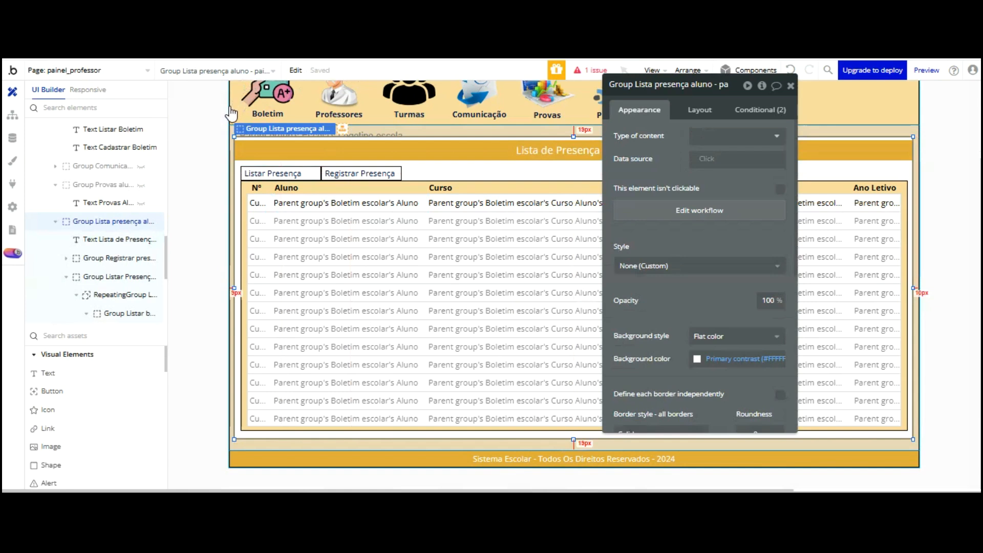
Set the Listar Presença Aluno group's Type of content to Lista Presença Aluno
{"action": "left_click", "coordinate": [229, 189]}
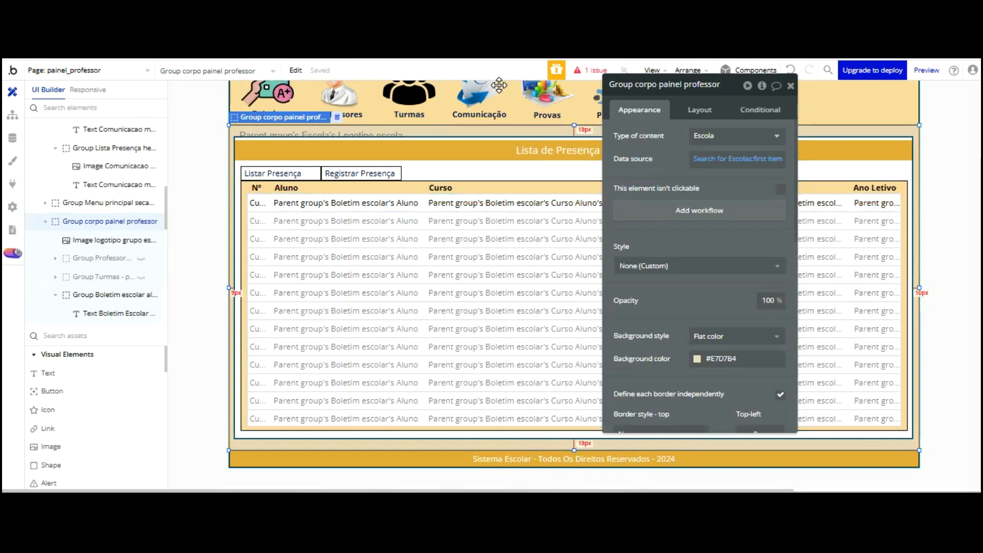
{"action": "left_click", "coordinate": [499, 170]}
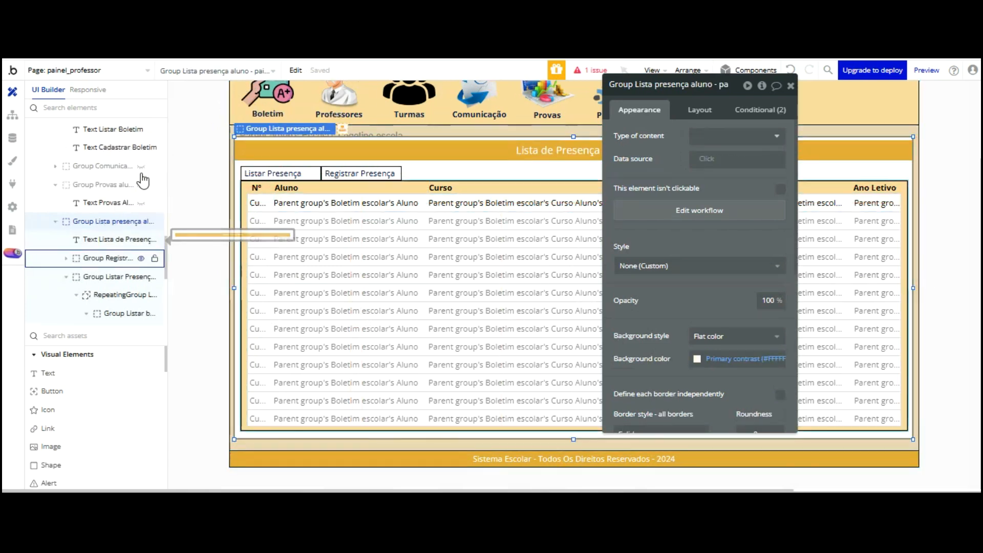
{"action": "left_click", "coordinate": [91, 276]}
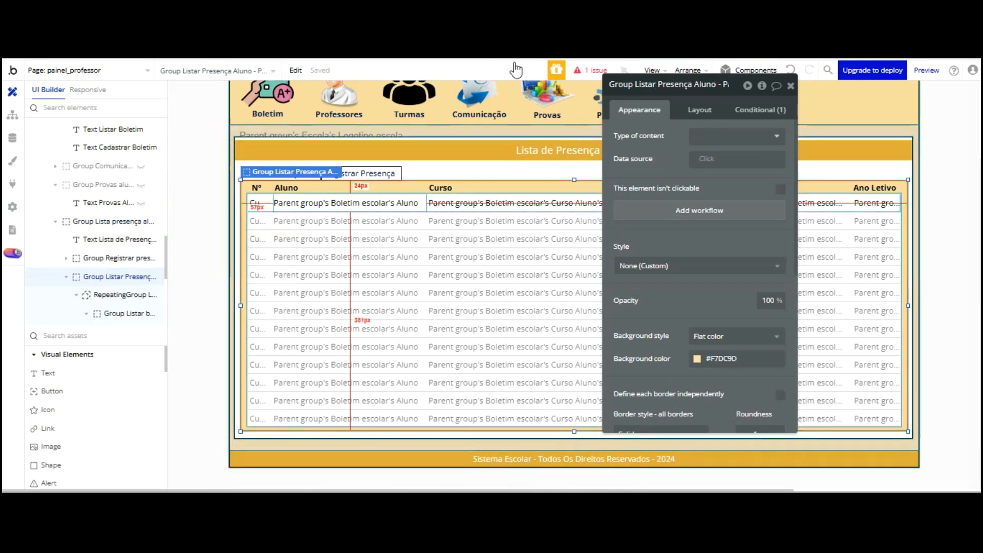
{"action": "left_click", "coordinate": [733, 134]}
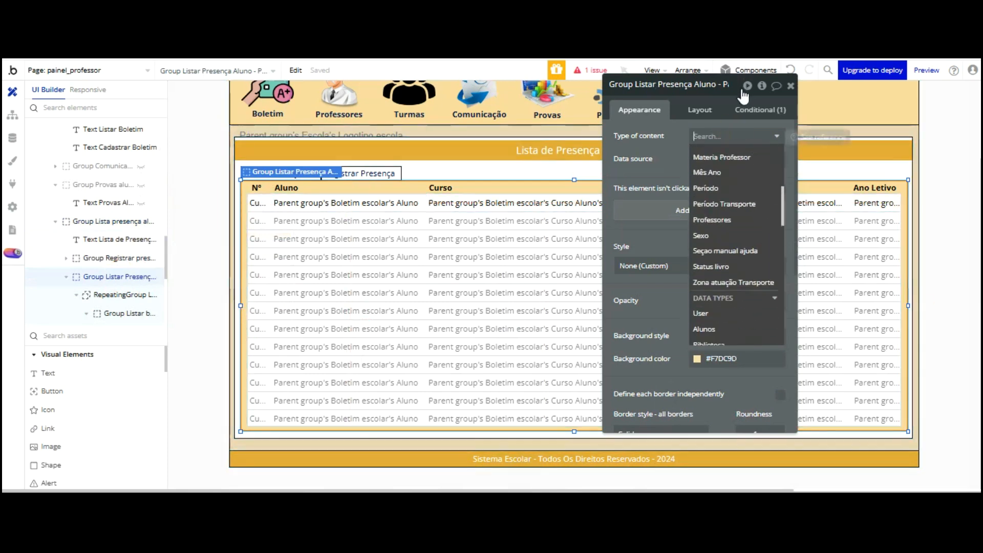
{"action": "key", "text": "Down"}
{"action": "key", "text": "Down"}
{"action": "key", "text": "Down"}
{"action": "key", "text": "Down"}
{"action": "key", "text": "Down"}
{"action": "key", "text": "Down"}
{"action": "key", "text": "Down"}
{"action": "key", "text": "Down"}
{"action": "key", "text": "Down"}
{"action": "key", "text": "Down"}
{"action": "key", "text": "Down"}
{"action": "key", "text": "Down"}
{"action": "key", "text": "Down"}
{"action": "key", "text": "Down"}
{"action": "key", "text": "Down"}
{"action": "key", "text": "Down"}
{"action": "key", "text": "Down"}
{"action": "key", "text": "Down"}
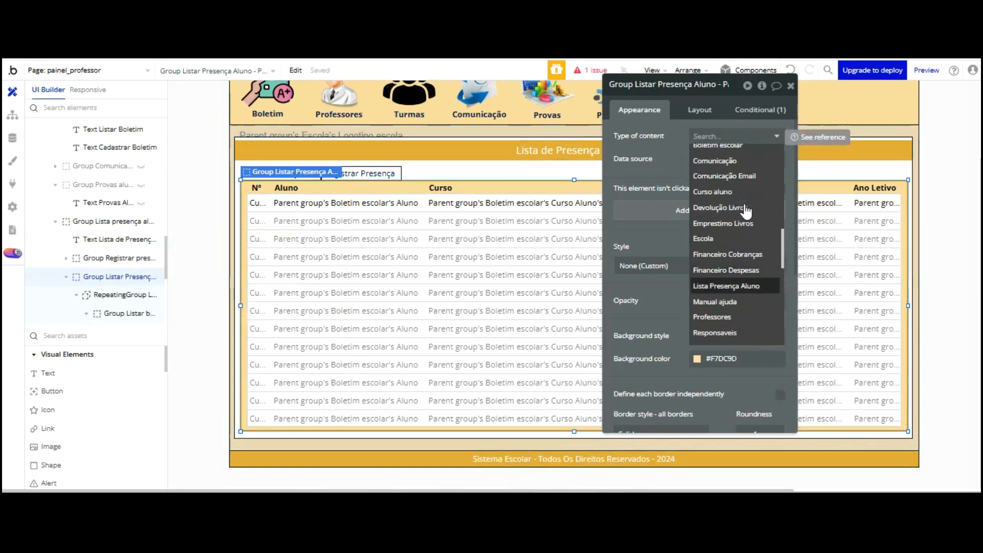
{"action": "key", "text": "Return"}
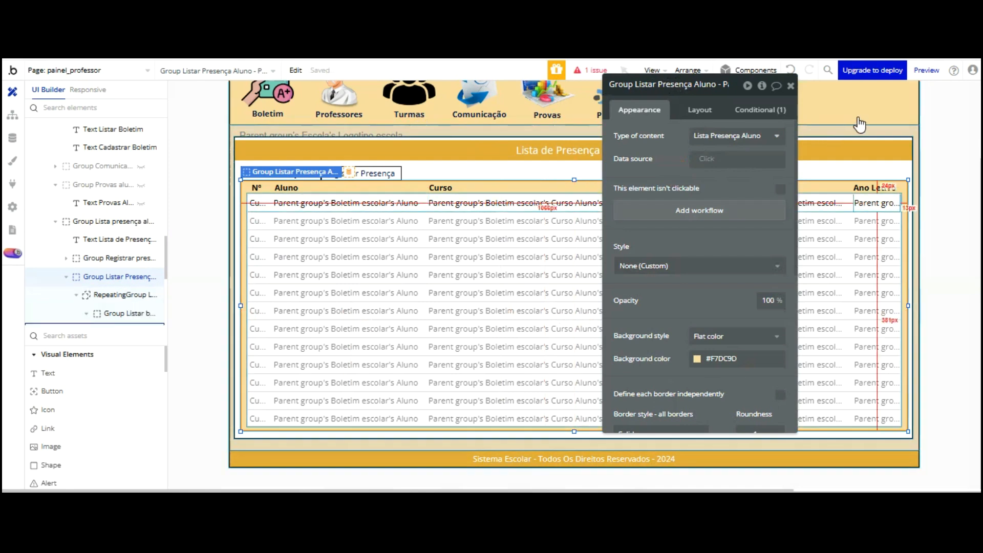
Set the list's row group Type of content to Lista Presença Aluno
{"action": "left_click", "coordinate": [850, 203]}
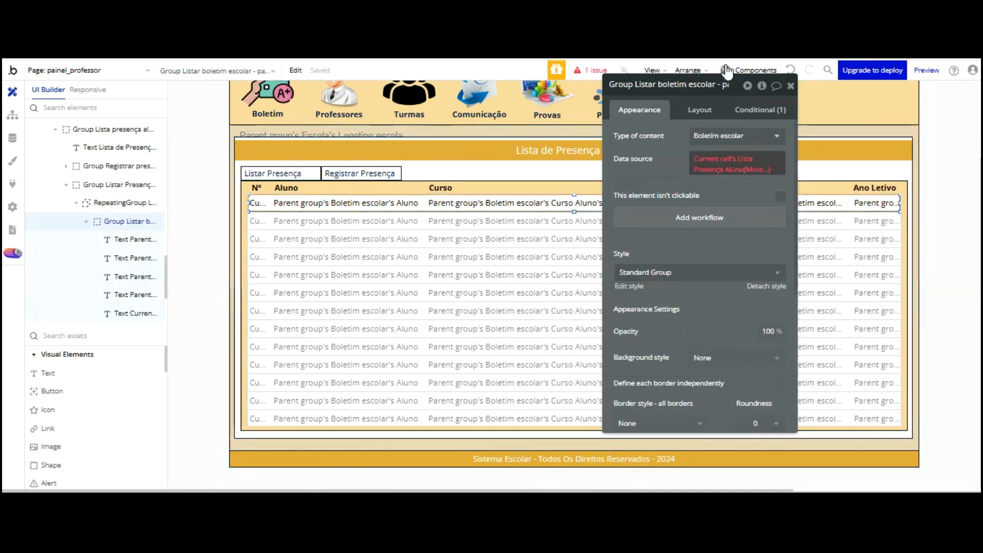
{"action": "left_click", "coordinate": [748, 136]}
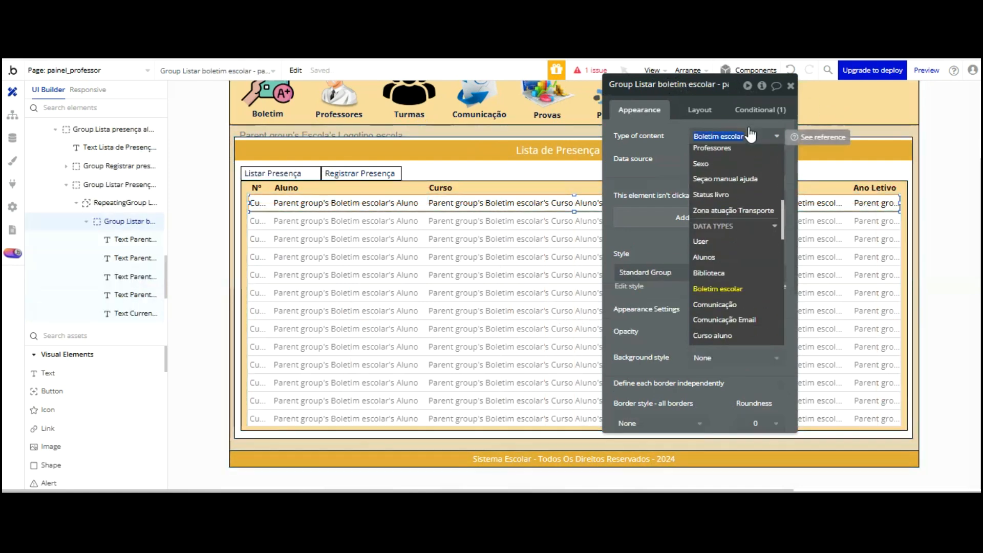
{"action": "scroll", "coordinate": [746, 154], "scroll_direction": "down", "scroll_amount": 5}
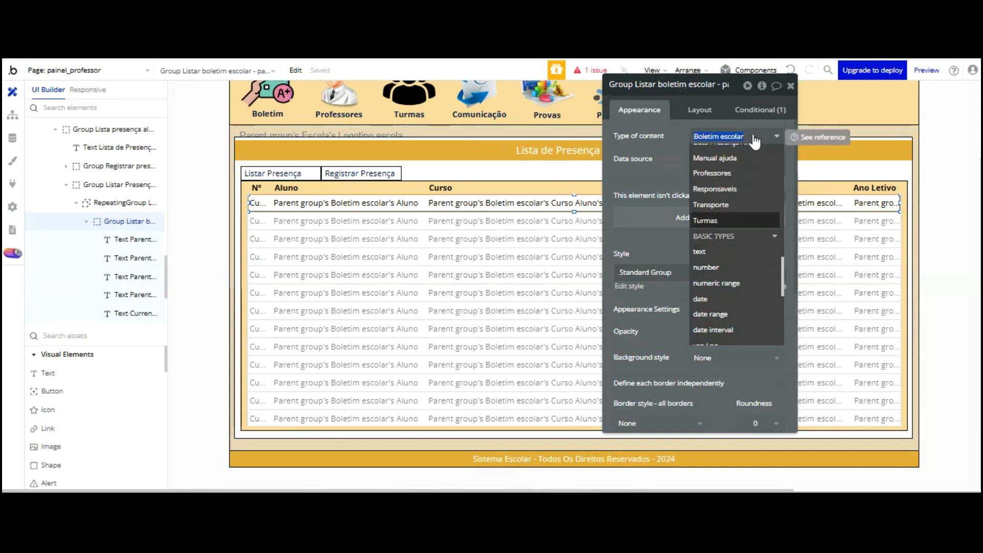
{"action": "scroll", "coordinate": [747, 137], "scroll_direction": "up", "scroll_amount": 3}
{"action": "left_click", "coordinate": [742, 214]}
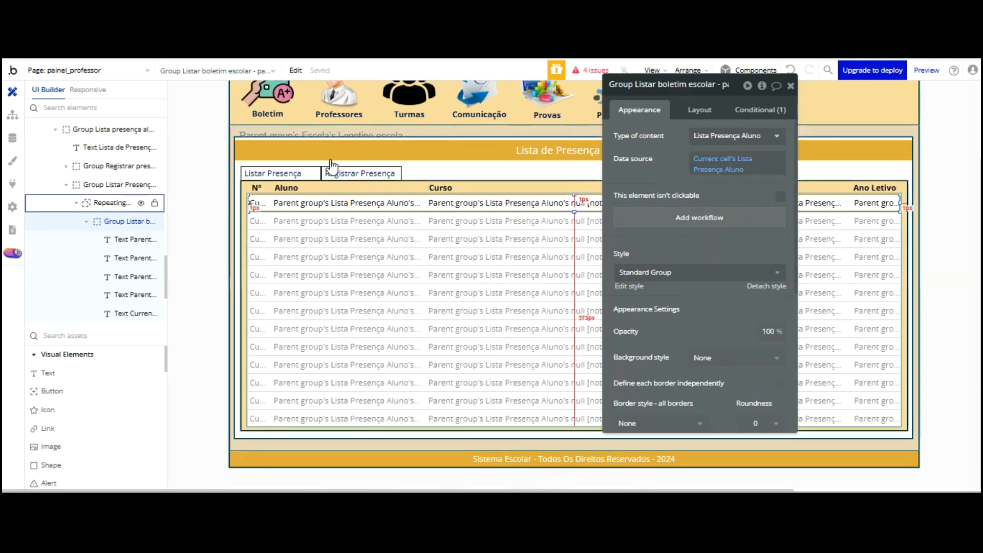
Clear the broken Curso expression and bind the Aluno text to Nome Aluno
{"action": "left_click", "coordinate": [348, 202]}
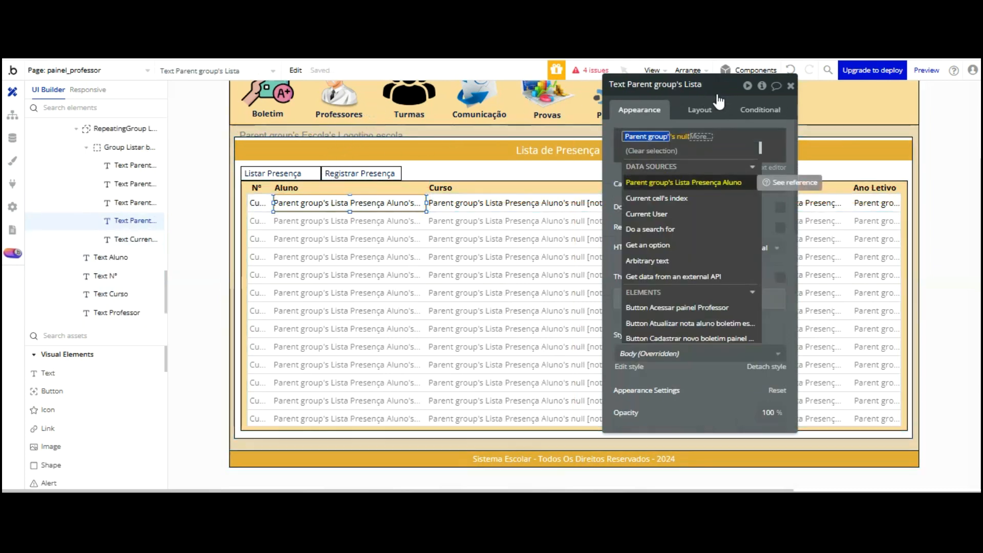
{"action": "left_click", "coordinate": [469, 203]}
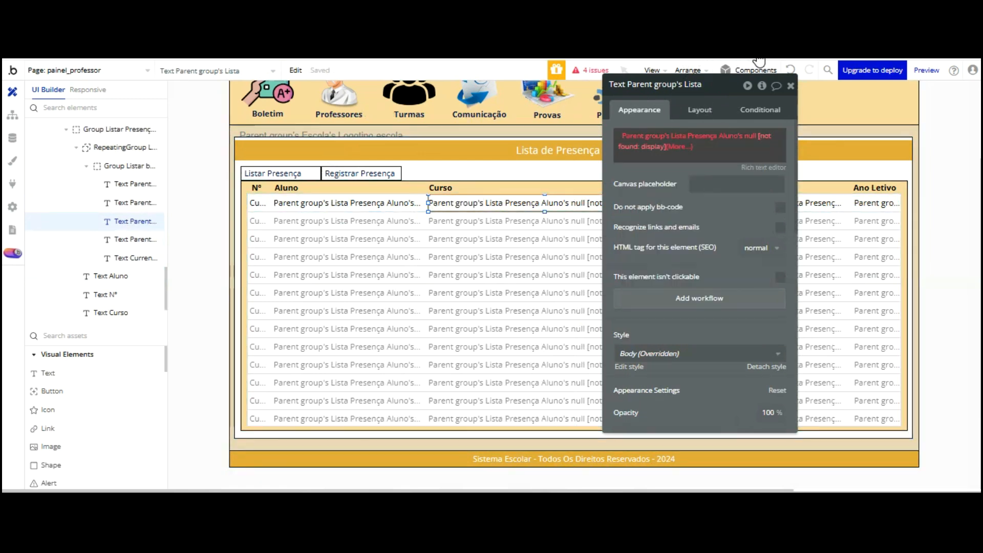
{"action": "left_click", "coordinate": [653, 147]}
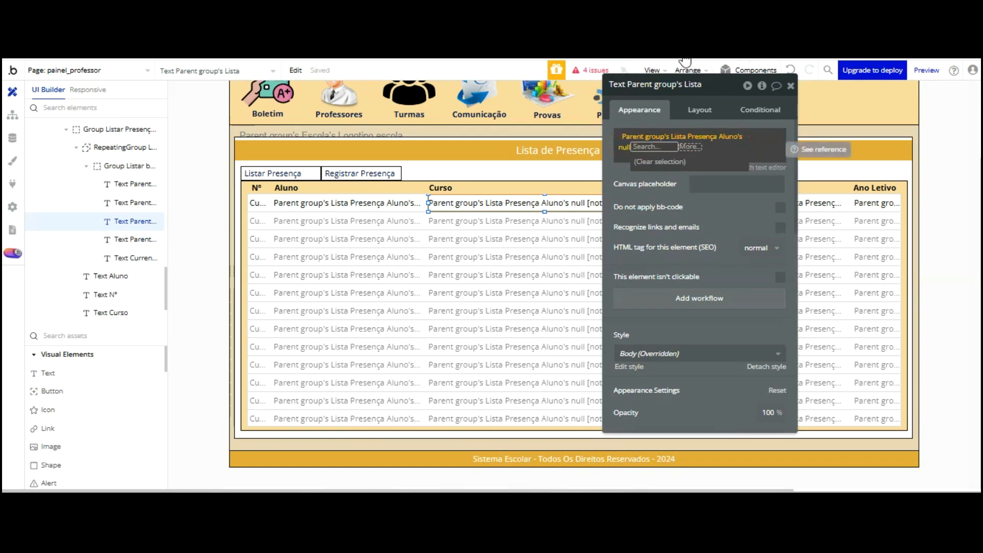
{"action": "left_click", "coordinate": [711, 148]}
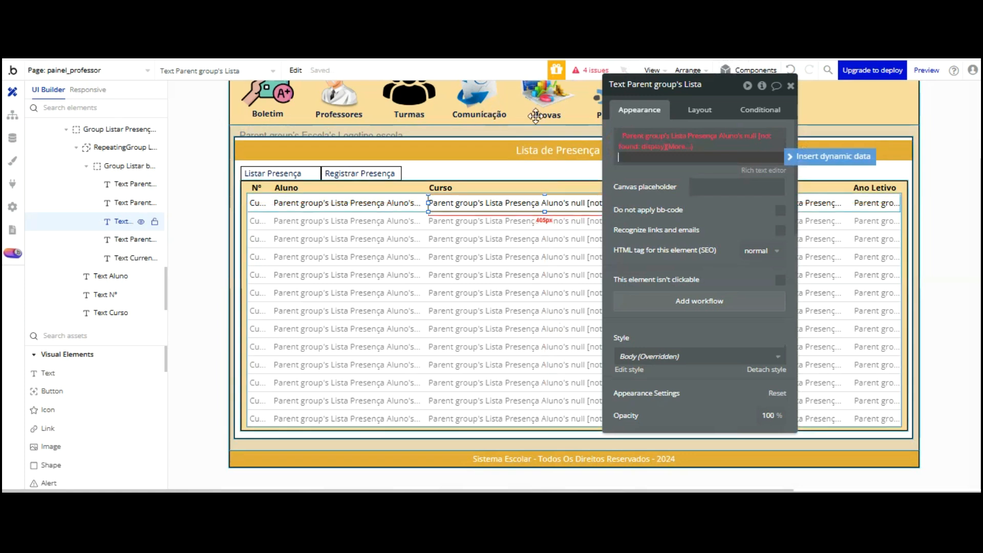
{"action": "left_click", "coordinate": [635, 143]}
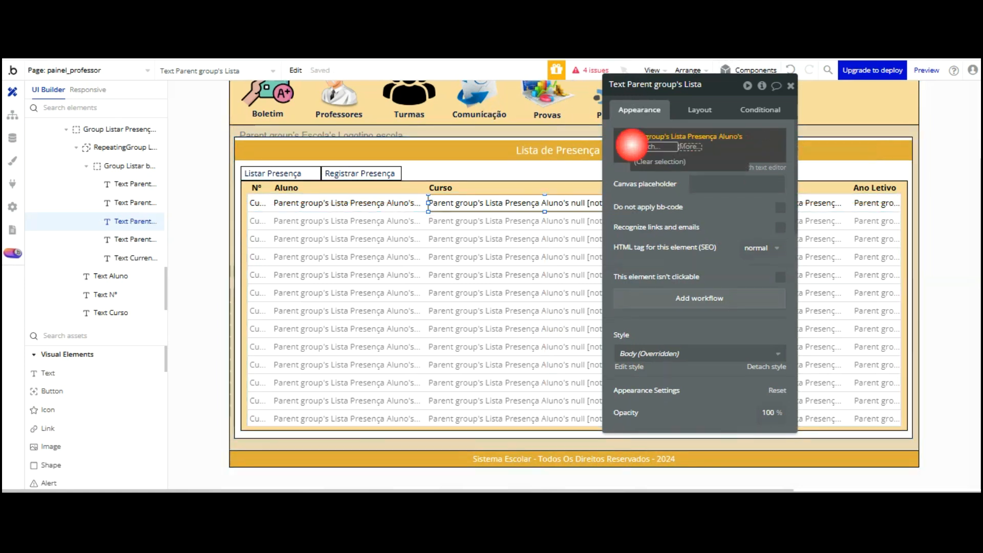
{"action": "right_click", "coordinate": [665, 145]}
{"action": "left_click", "coordinate": [715, 145]}
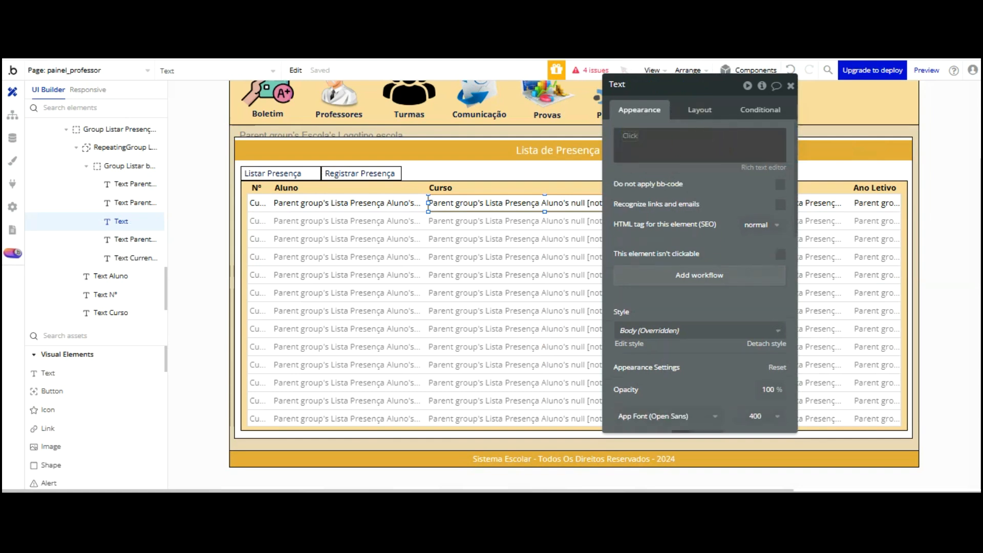
{"action": "left_click", "coordinate": [333, 202]}
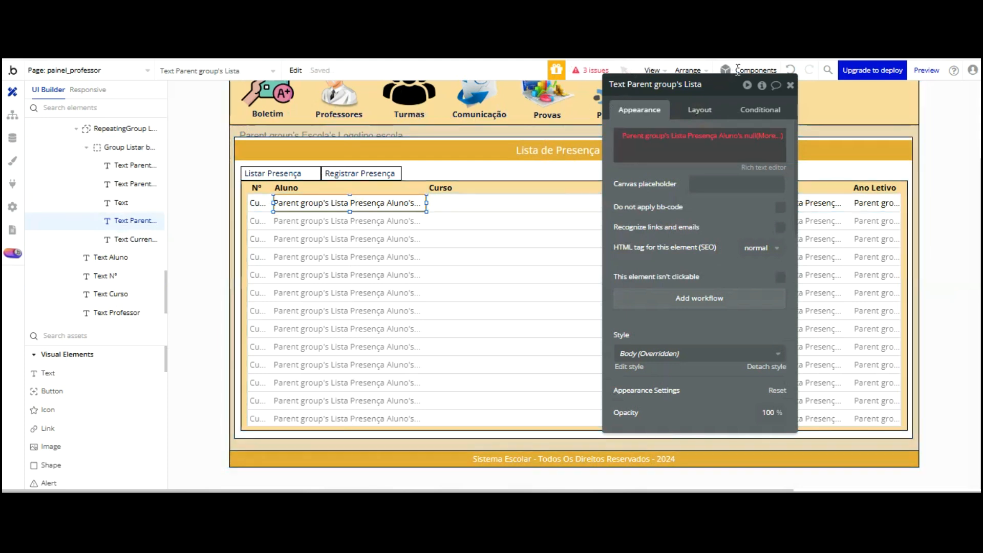
{"action": "left_click", "coordinate": [757, 135]}
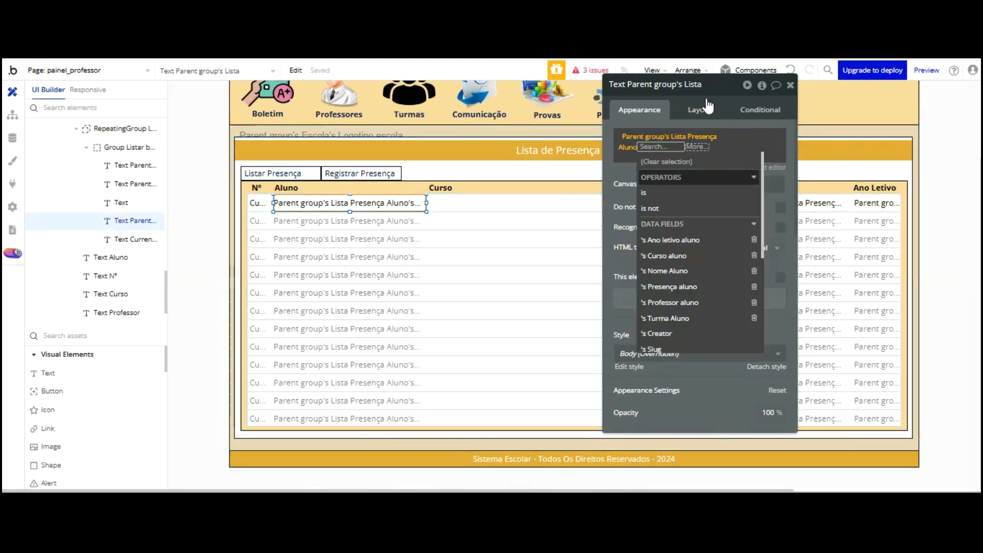
{"action": "left_click", "coordinate": [671, 270]}
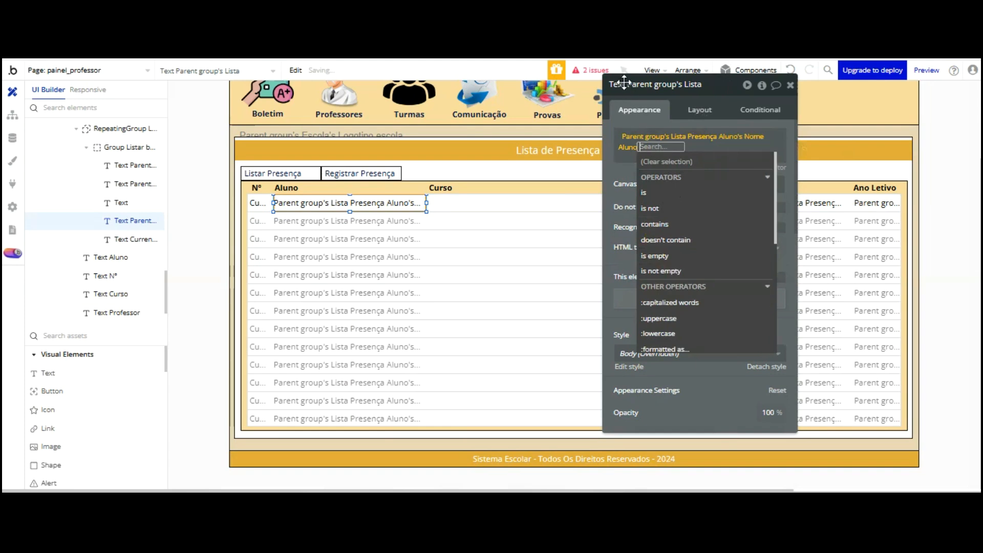
{"action": "left_click", "coordinate": [622, 82]}
Bind the Curso text to Parent group's Lista Presença Aluno's Curso aluno
{"action": "left_click", "coordinate": [48, 373]}
{"action": "left_click_drag", "start_coordinate": [428, 194], "coordinate": [545, 211]}
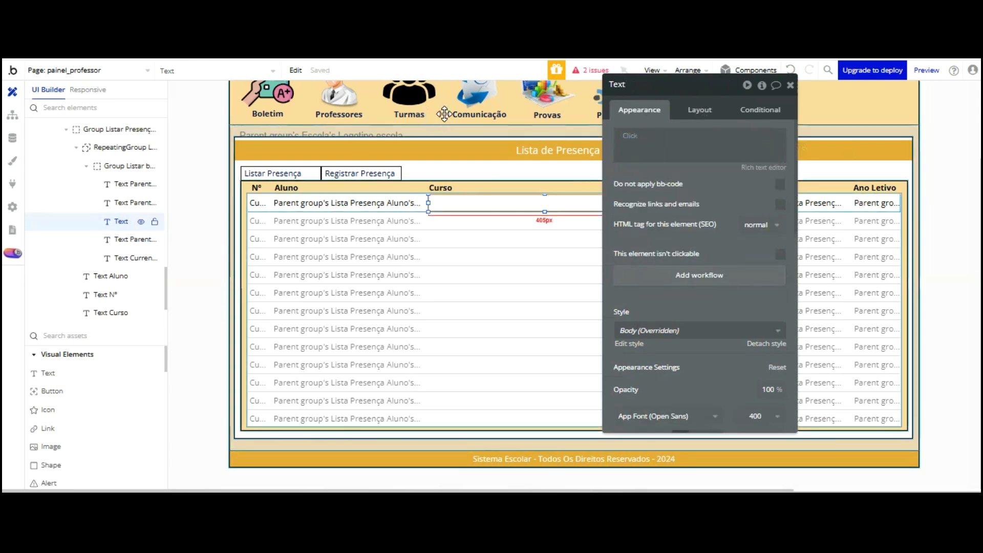
{"action": "left_click", "coordinate": [790, 70]}
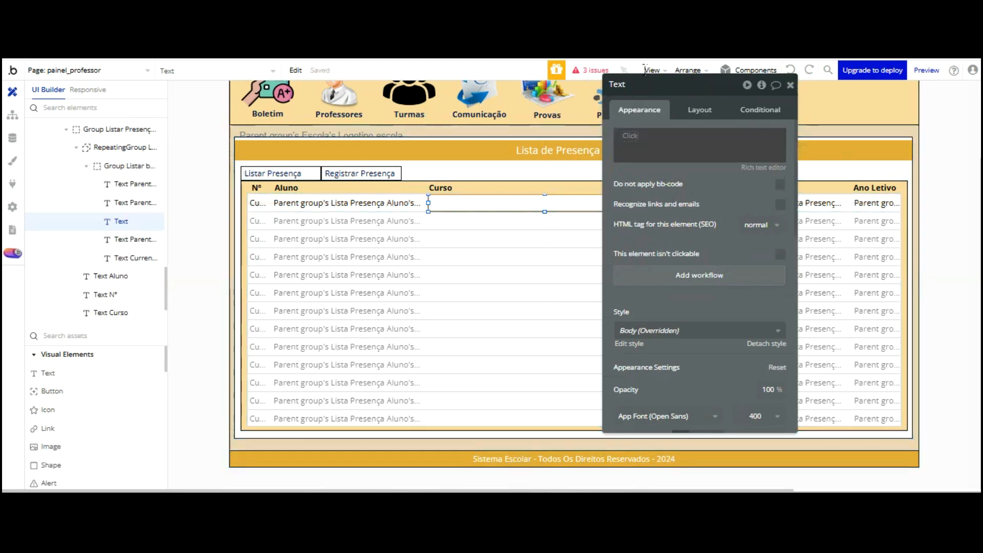
{"action": "left_click", "coordinate": [631, 137]}
{"action": "left_click", "coordinate": [406, 206]}
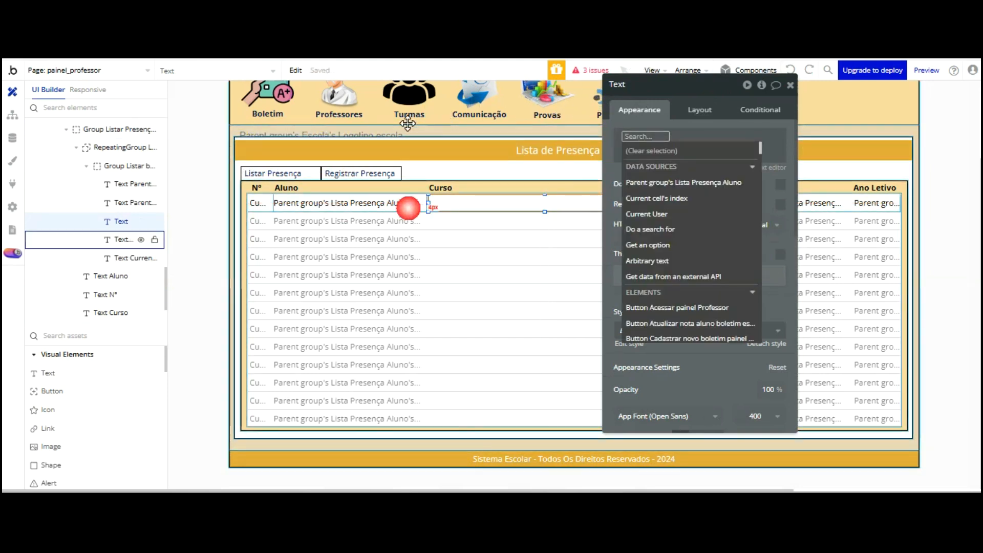
{"action": "left_click", "coordinate": [751, 135]}
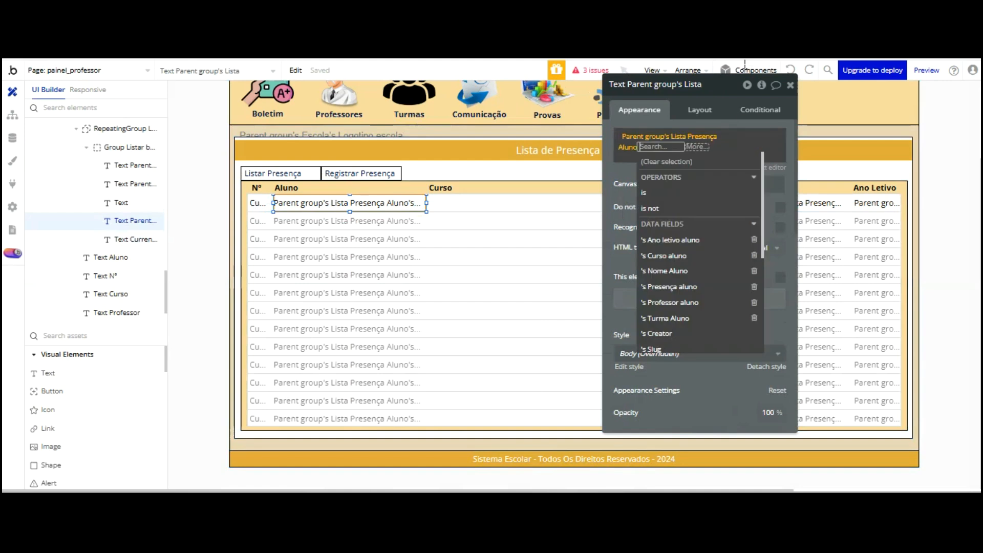
{"action": "left_click", "coordinate": [668, 270]}
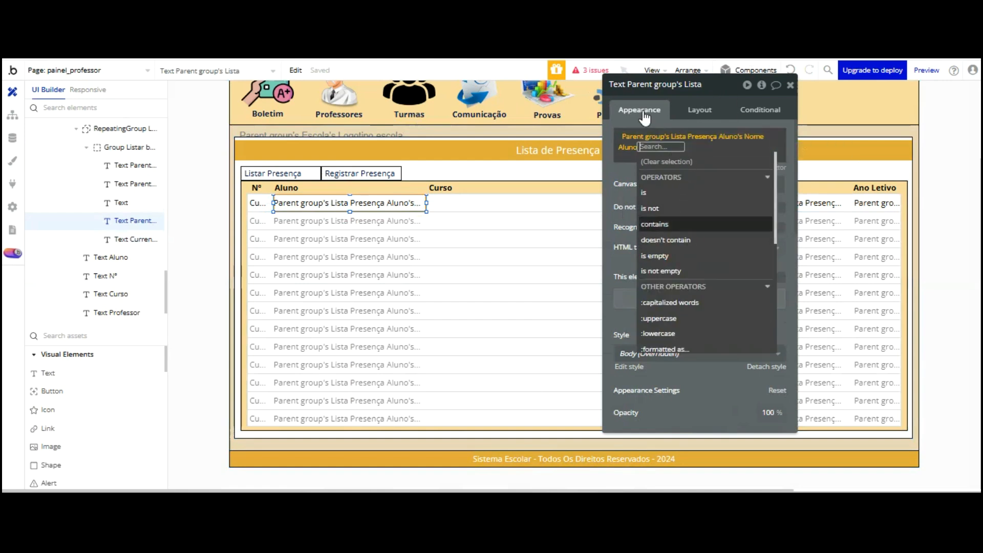
{"action": "left_click", "coordinate": [623, 84]}
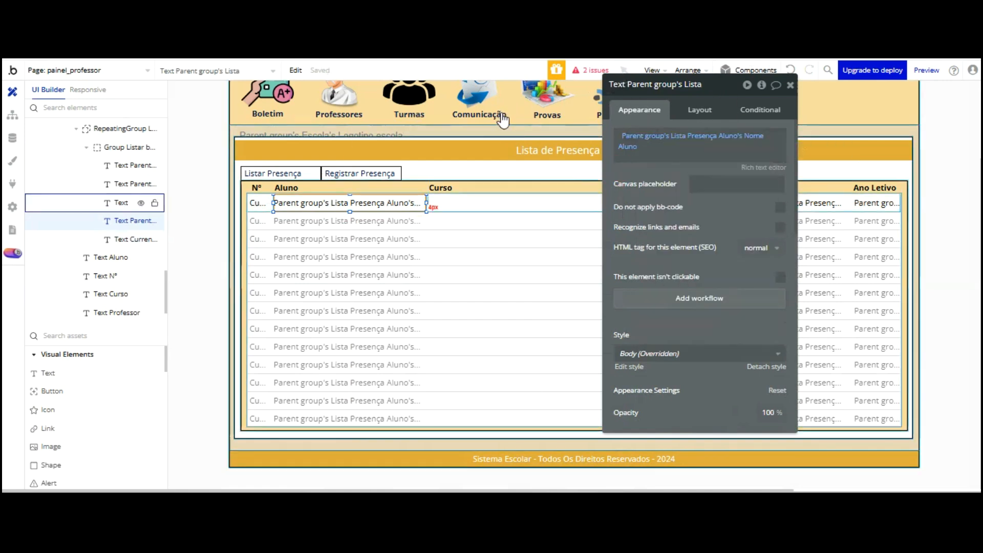
{"action": "left_click", "coordinate": [478, 199]}
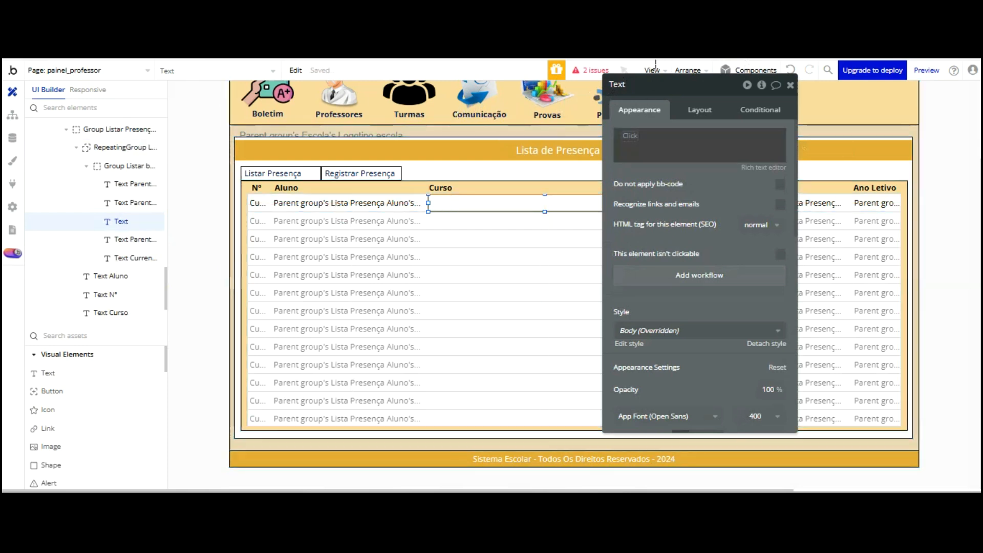
{"action": "left_click", "coordinate": [629, 137]}
{"action": "left_click", "coordinate": [674, 182]}
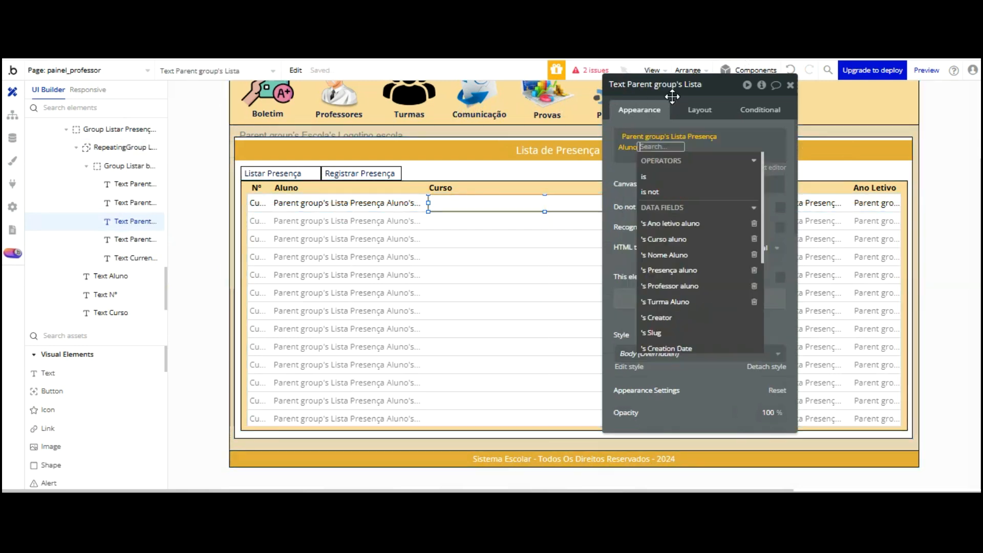
{"action": "left_click", "coordinate": [665, 240]}
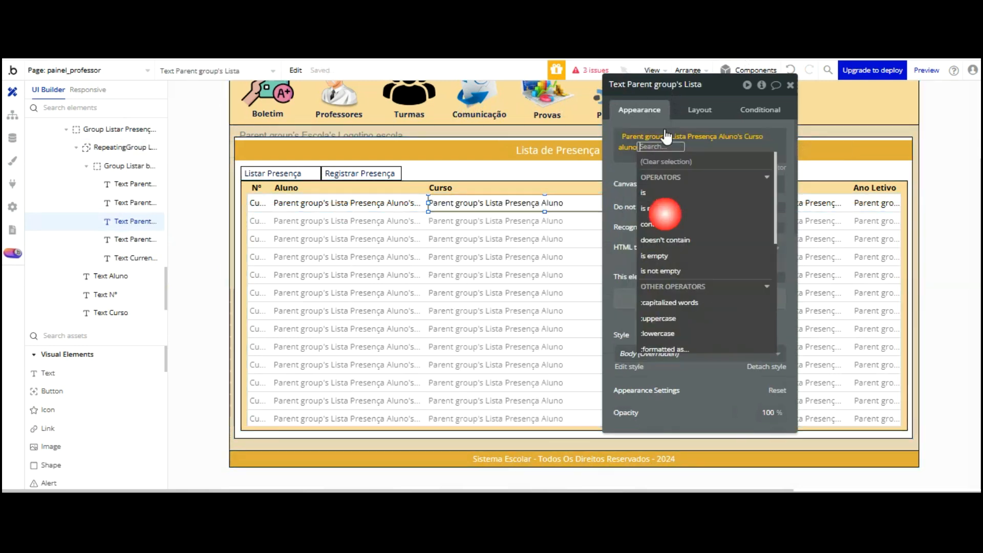
{"action": "left_click", "coordinate": [621, 84]}
Bind the Professor and Ano Letivo texts to Professor aluno and Ano letivo aluno
{"action": "left_click_drag", "start_coordinate": [621, 84], "coordinate": [489, 64]}
{"action": "left_click", "coordinate": [732, 203]}
{"action": "left_click", "coordinate": [517, 111]}
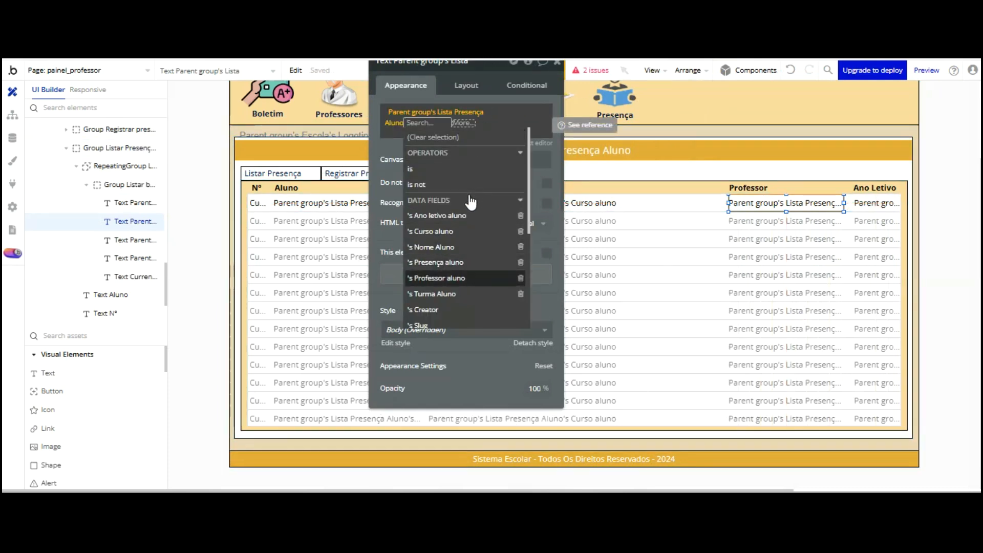
{"action": "left_click", "coordinate": [464, 278]}
{"action": "left_click", "coordinate": [393, 64]}
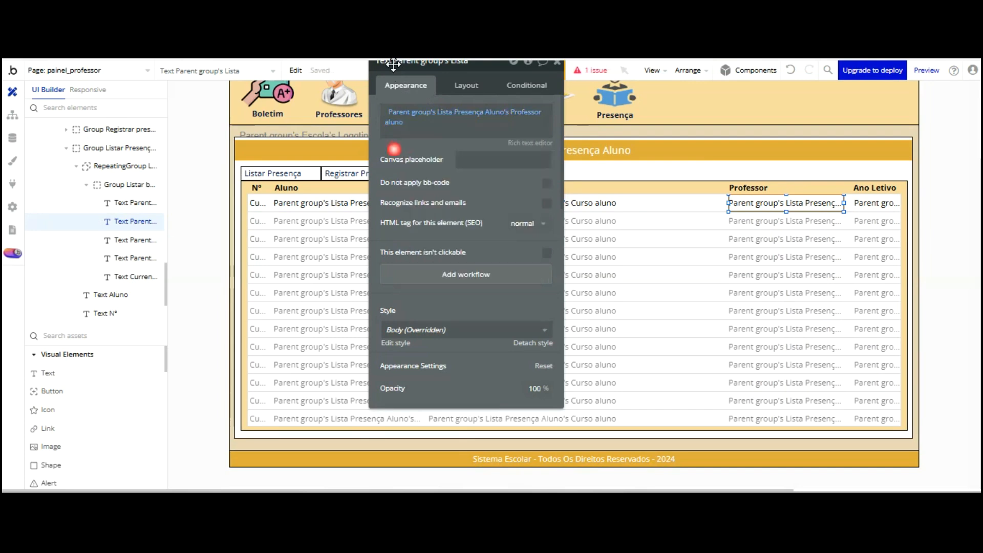
{"action": "left_click", "coordinate": [875, 203]}
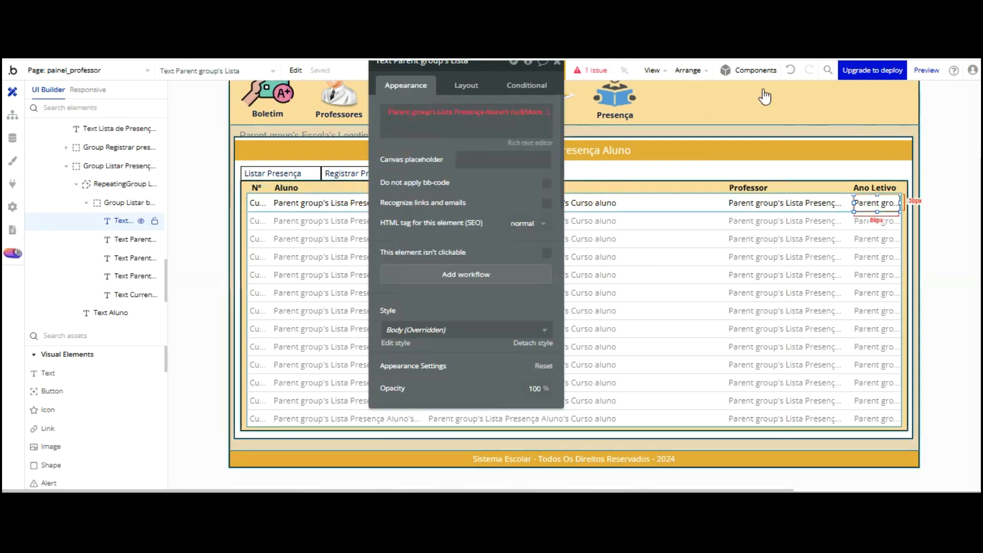
{"action": "left_click", "coordinate": [514, 111]}
{"action": "left_click", "coordinate": [458, 217]}
{"action": "left_click", "coordinate": [388, 156]}
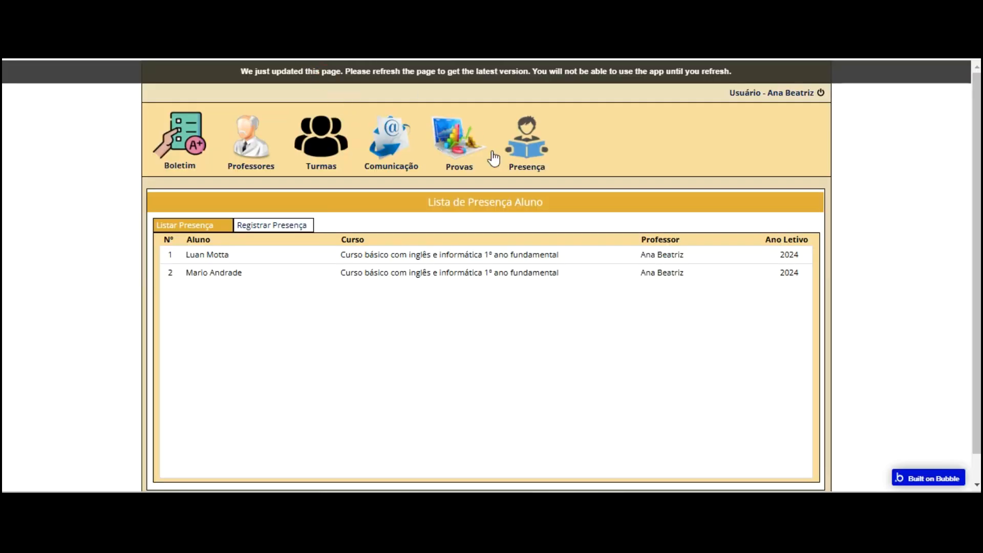
Reload the live app, toggle Registrar Presença and Listar Presença, then return to the editor
{"action": "key", "text": "F5"}
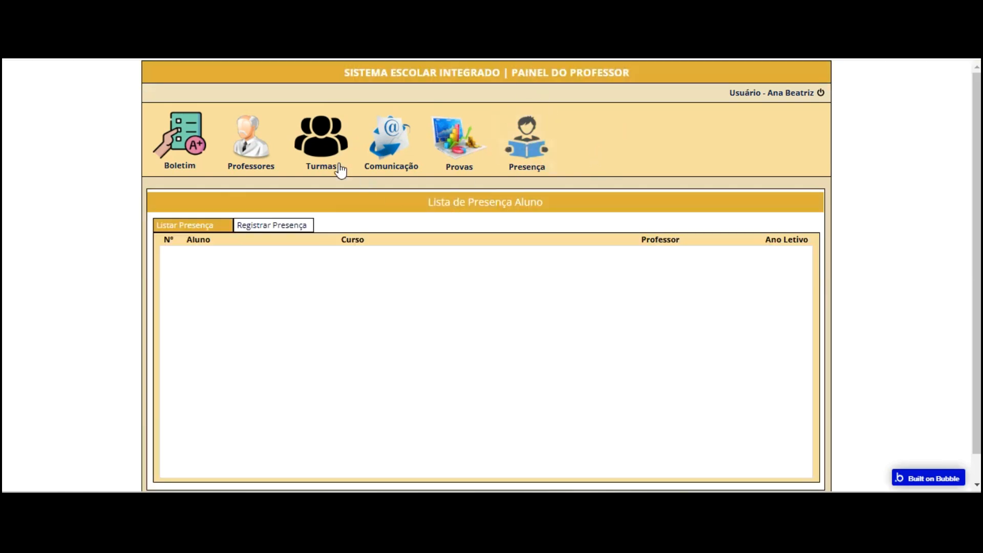
{"action": "left_click", "coordinate": [293, 225]}
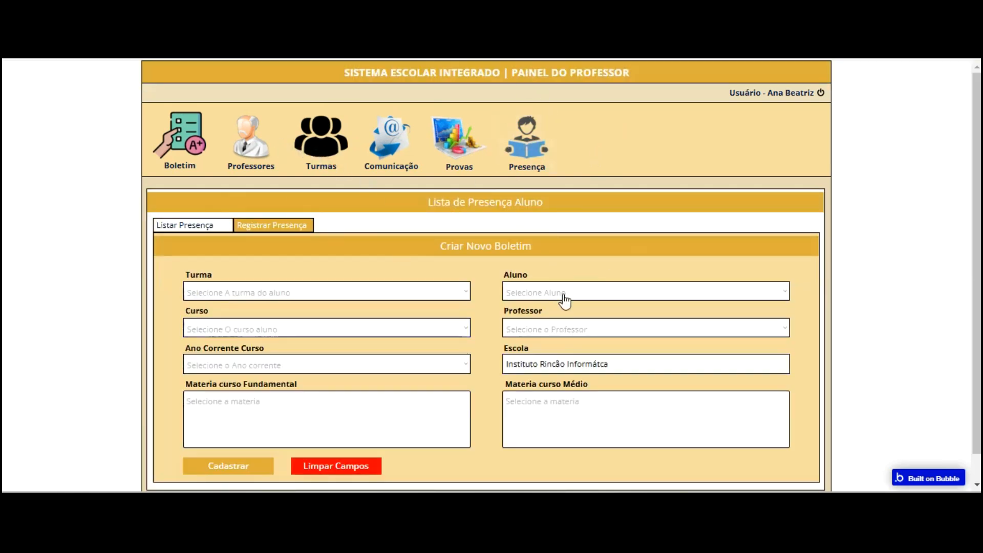
{"action": "left_click", "coordinate": [191, 226]}
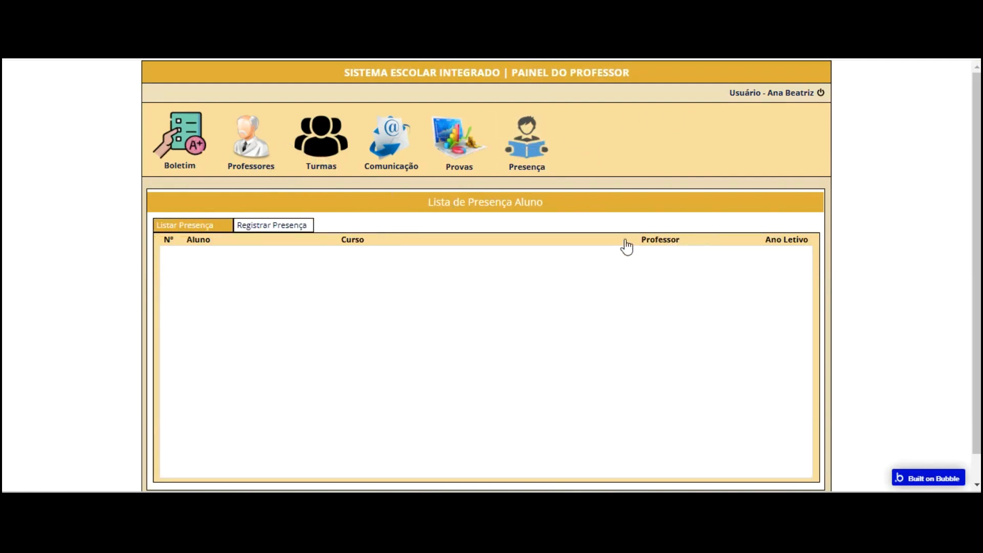
{"action": "key", "text": "ctrl+Tab"}
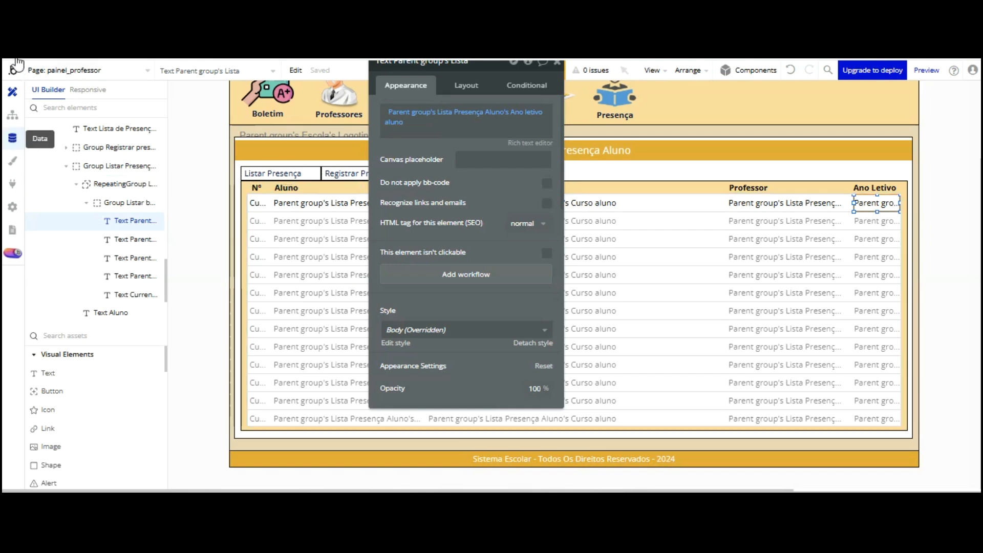
Add the Registro presença dia 01 text field to Lista Presença Aluno
{"action": "left_click", "coordinate": [13, 138]}
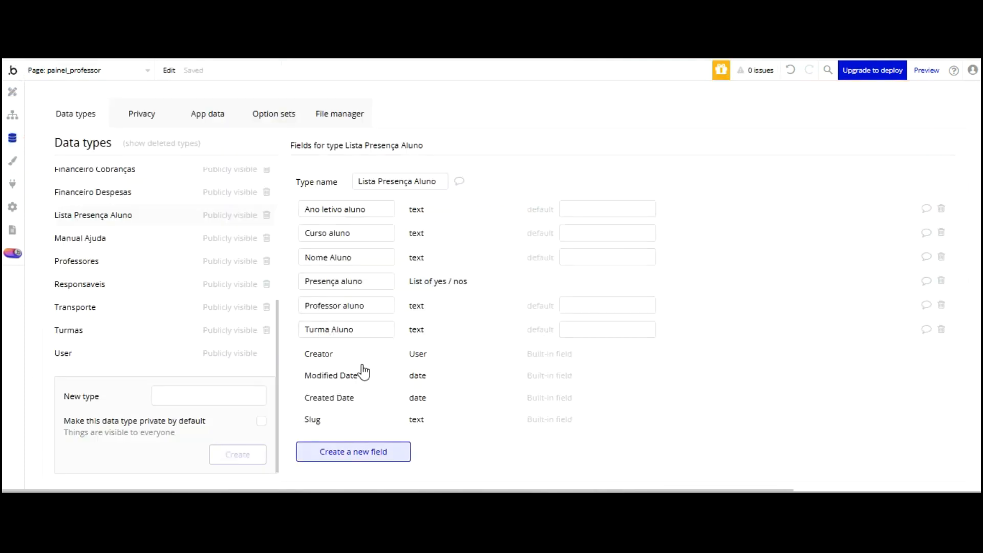
{"action": "left_click", "coordinate": [353, 452]}
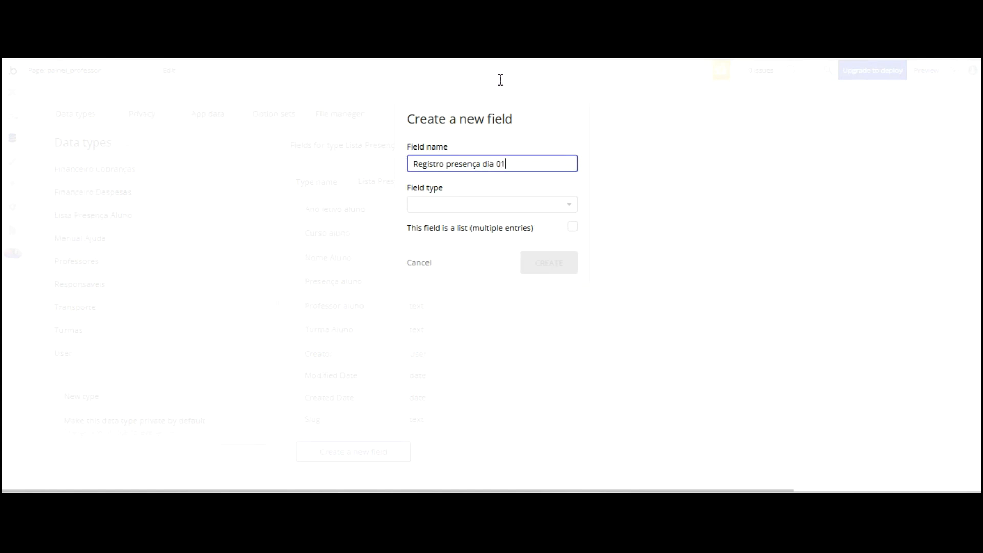
{"action": "key", "text": "ctrl+a"}
{"action": "key", "text": "ctrl+c"}
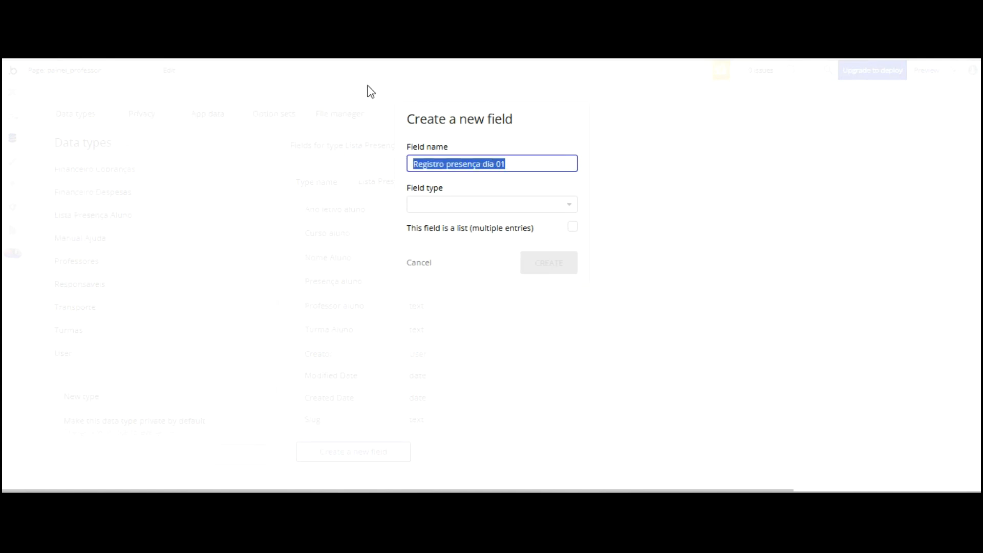
{"action": "left_click", "coordinate": [454, 204]}
{"action": "type", "text": "te"}
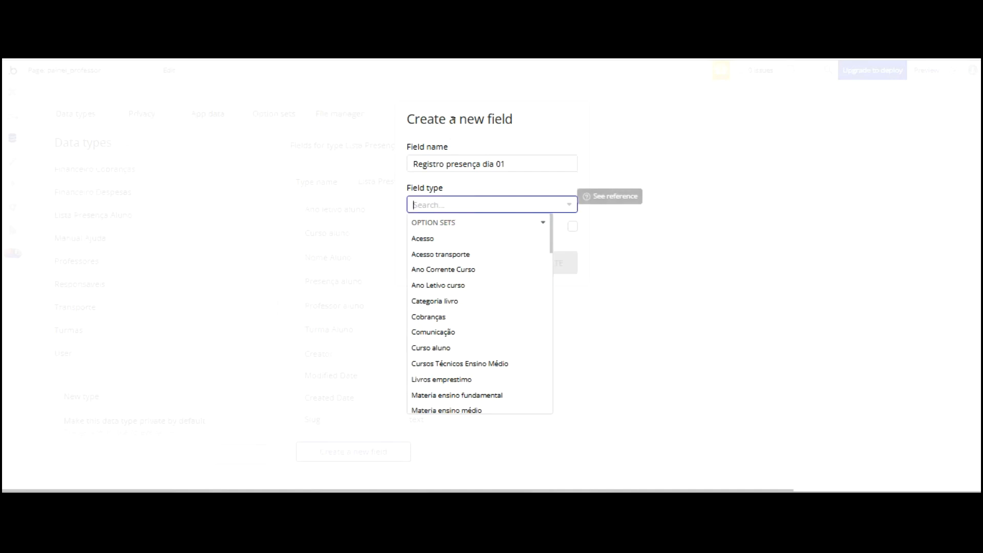
{"action": "type", "text": "x"}
{"action": "left_click", "coordinate": [432, 133]}
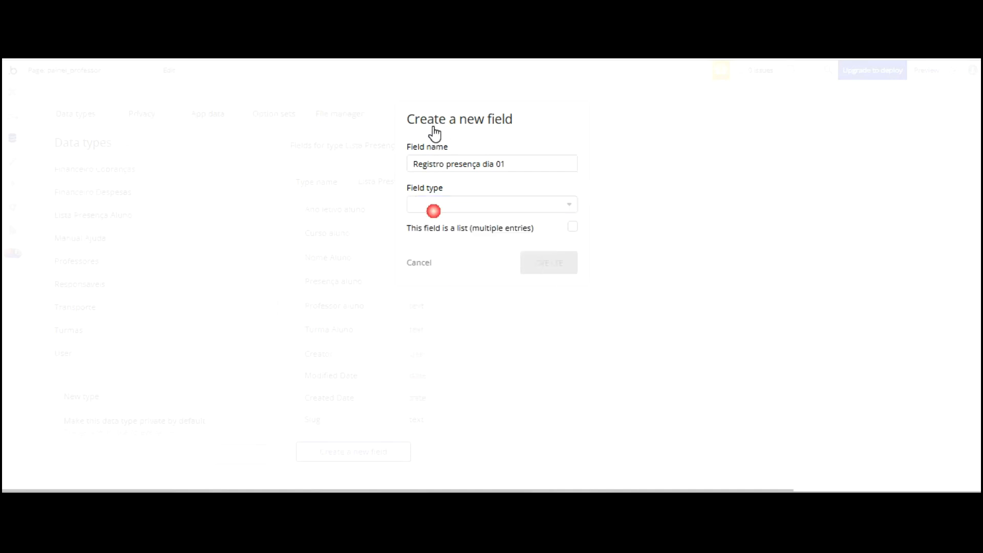
{"action": "left_click", "coordinate": [544, 261]}
{"action": "type", "text": "tex"}
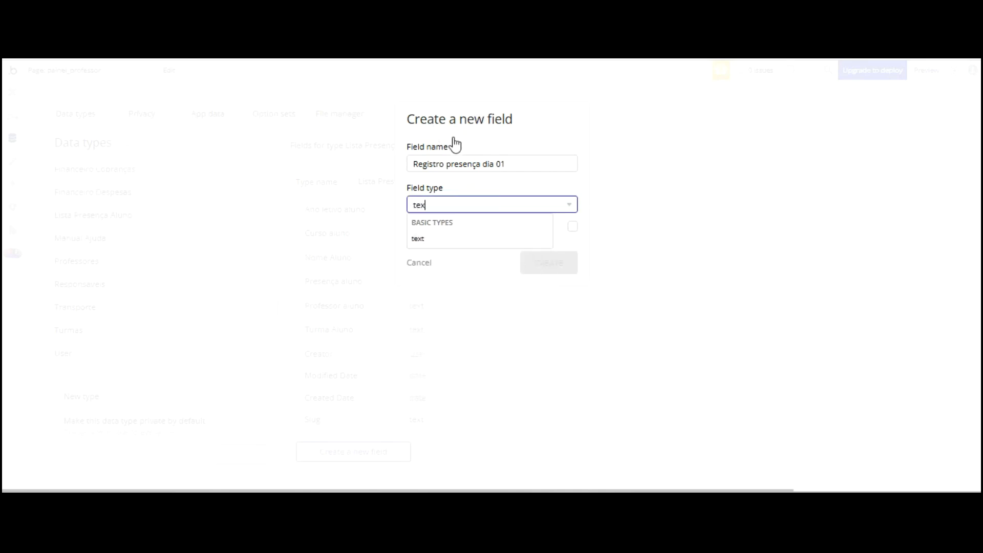
{"action": "left_click", "coordinate": [434, 233]}
{"action": "key", "text": "Return"}
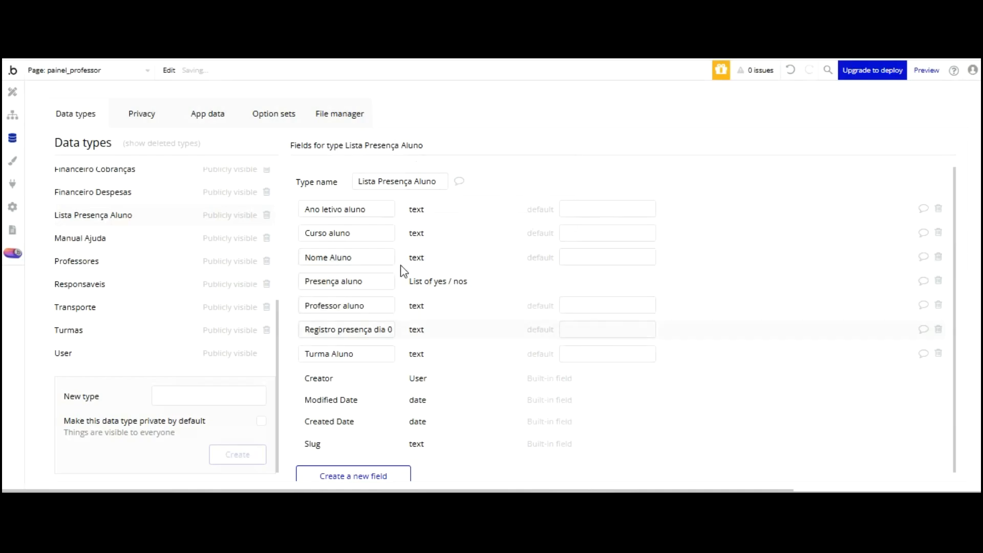
Add further Registro presença dia text fields from the pasted name, each typed as text
{"action": "left_click", "coordinate": [353, 475]}
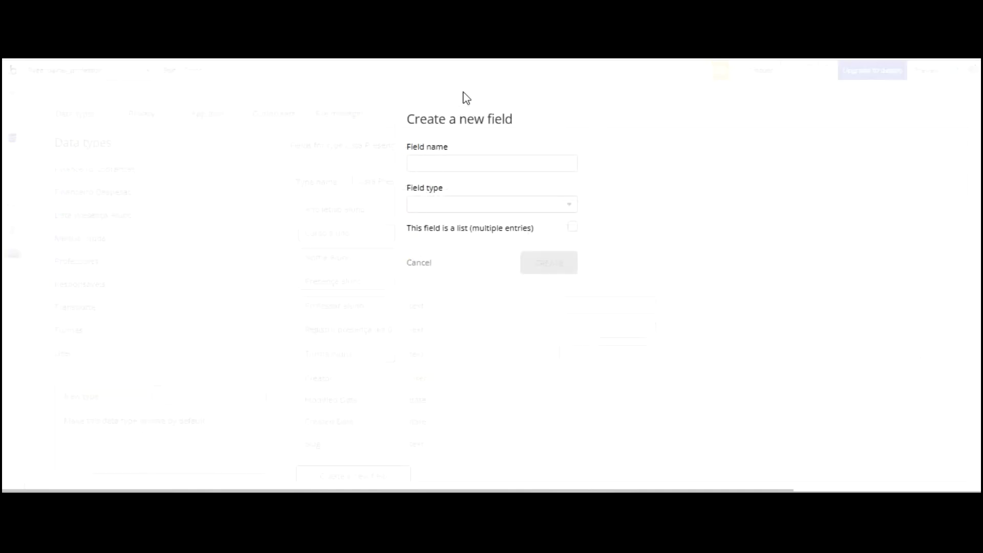
{"action": "key", "text": "ctrl+v"}
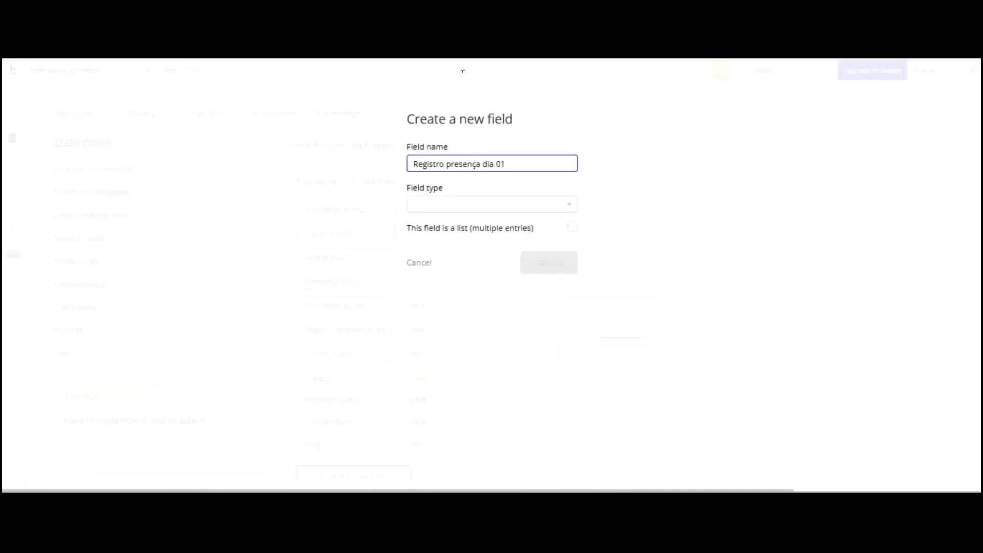
{"action": "left_click", "coordinate": [472, 205]}
{"action": "type", "text": "text"}
{"action": "key", "text": "Return"}
{"action": "left_click", "coordinate": [529, 269]}
{"action": "scroll", "coordinate": [393, 331], "scroll_direction": "down", "scroll_amount": 2}
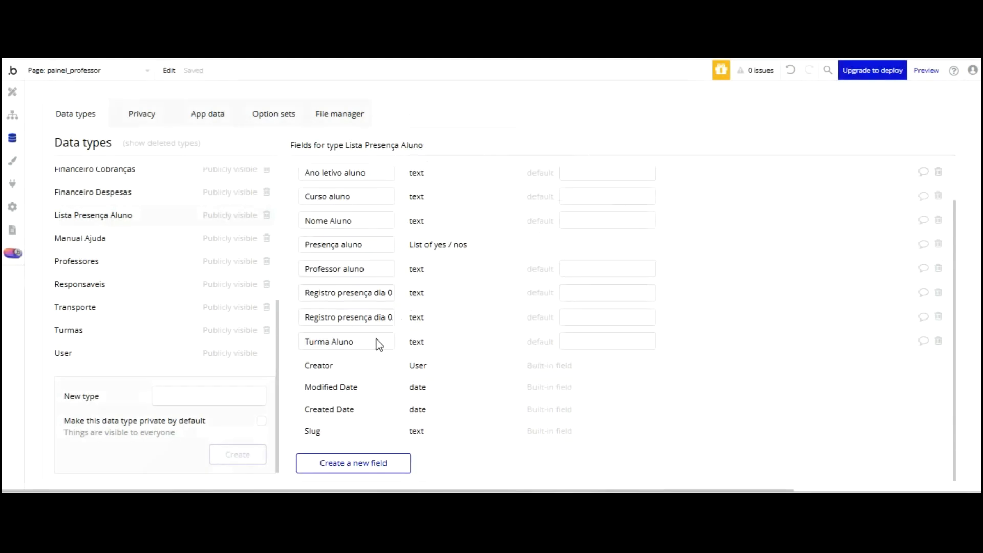
{"action": "left_click", "coordinate": [354, 463]}
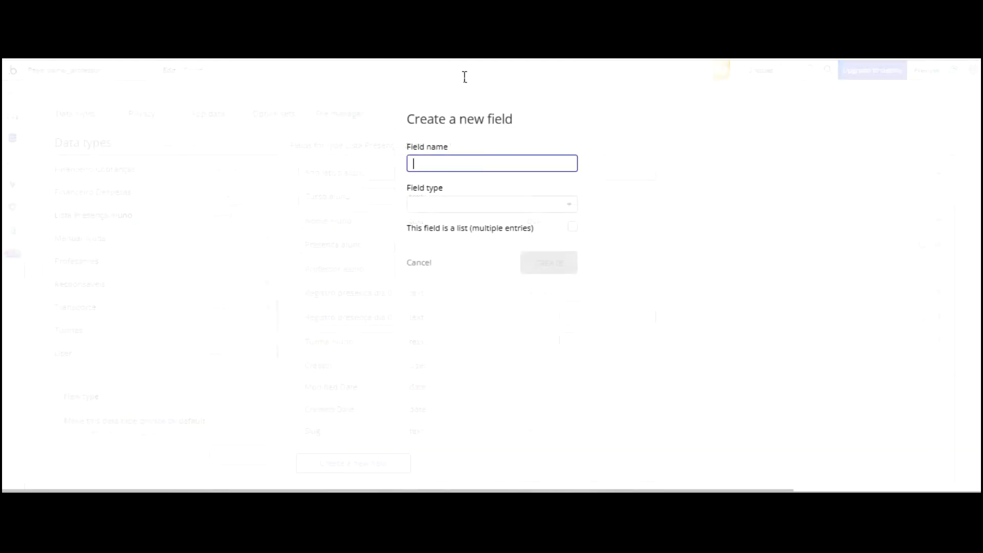
{"action": "key", "text": "ctrl+v"}
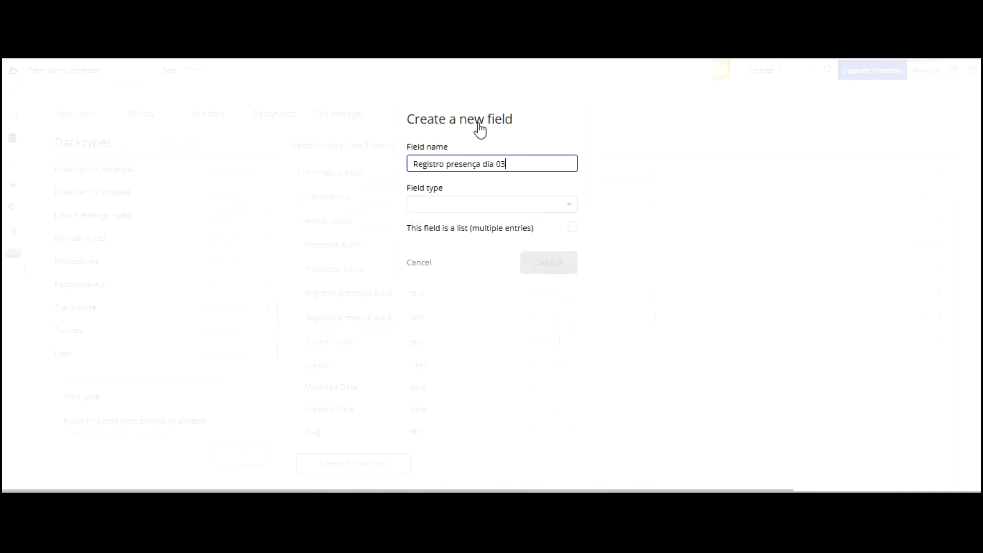
{"action": "key", "text": "Tab"}
{"action": "type", "text": "tex"}
{"action": "key", "text": "Return"}
{"action": "left_click", "coordinate": [545, 263]}
{"action": "scroll", "coordinate": [424, 283], "scroll_direction": "down", "scroll_amount": 1}
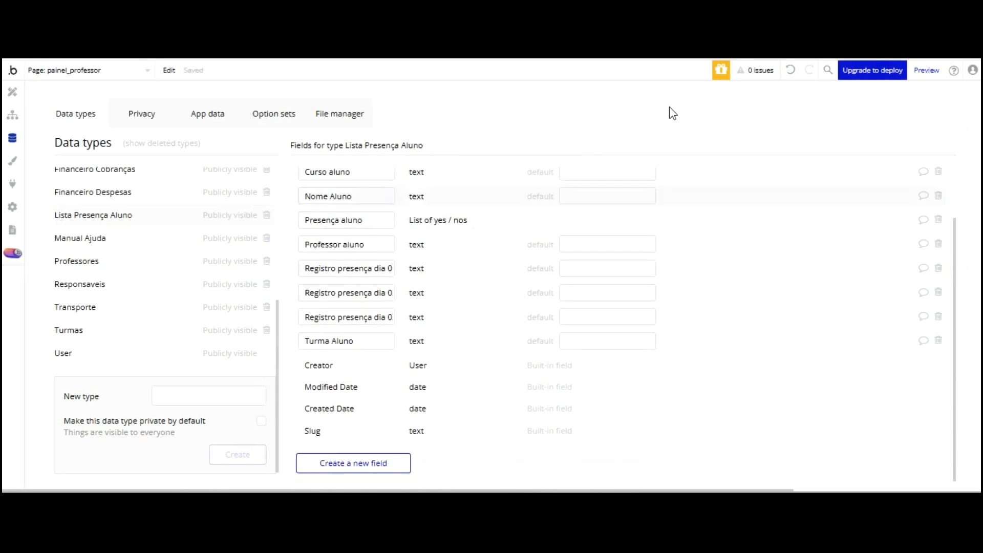
{"action": "scroll", "coordinate": [333, 249], "scroll_direction": "down", "scroll_amount": 15}
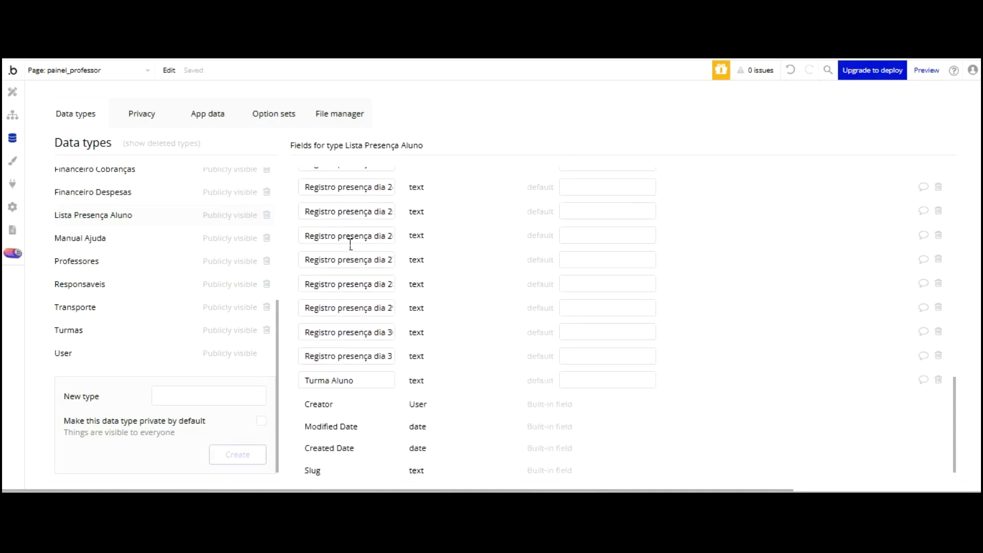
{"action": "scroll", "coordinate": [351, 245], "scroll_direction": "up", "scroll_amount": 15}
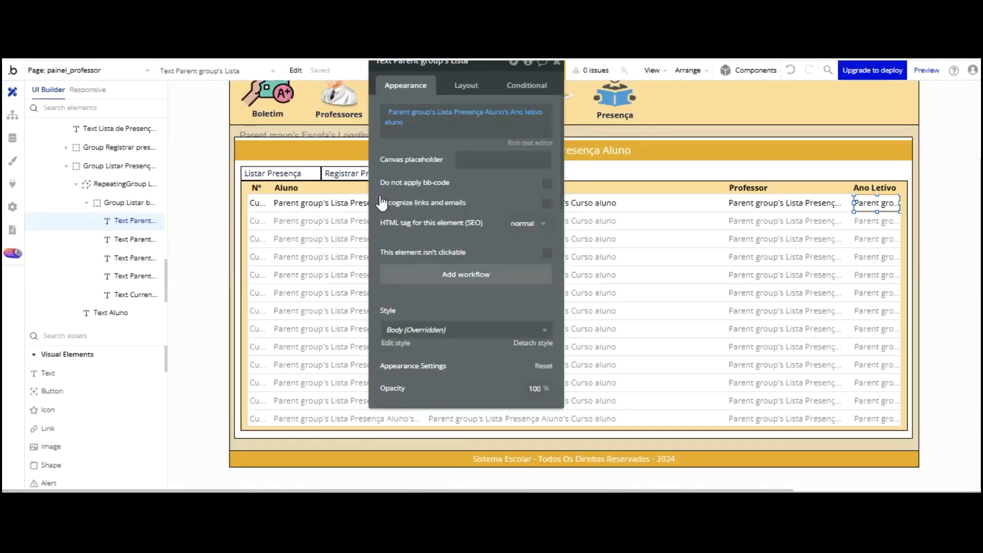
Change the form heading from 'Criar Novo Boletim' to 'Criar Novo Registro de Presença Aluno'
{"action": "left_click_drag", "start_coordinate": [442, 94], "coordinate": [598, 102]}
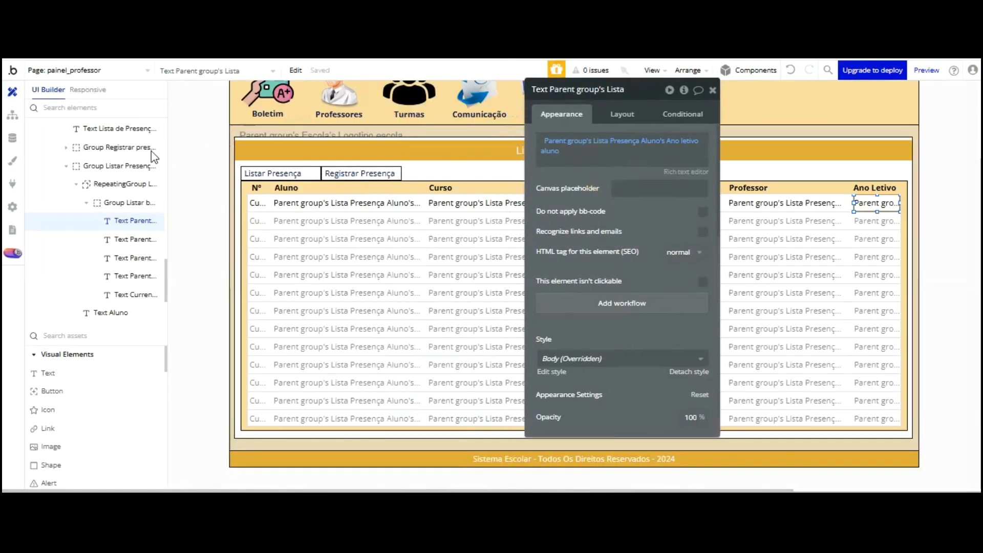
{"action": "left_click", "coordinate": [120, 185]}
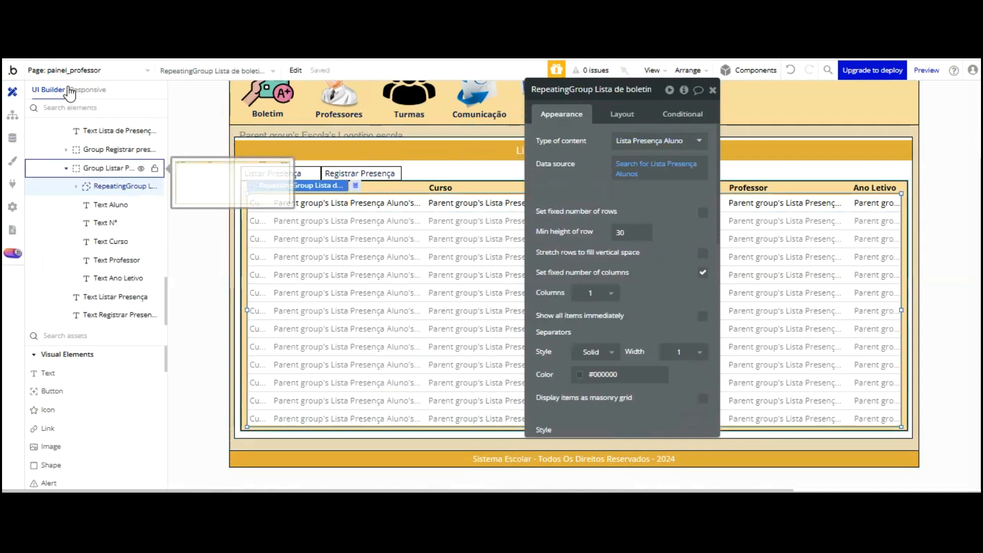
{"action": "left_click", "coordinate": [111, 168]}
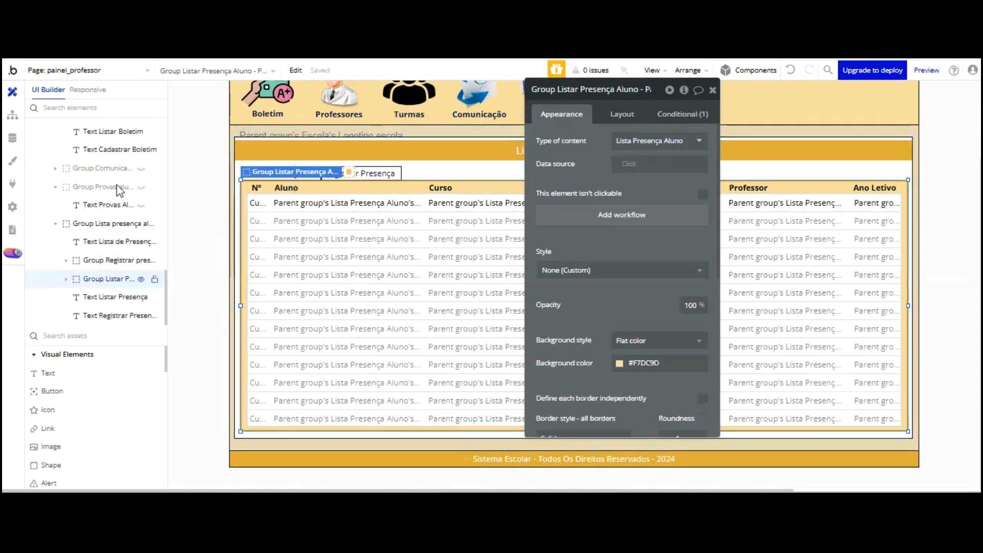
{"action": "left_click", "coordinate": [114, 261]}
{"action": "left_click", "coordinate": [66, 260]}
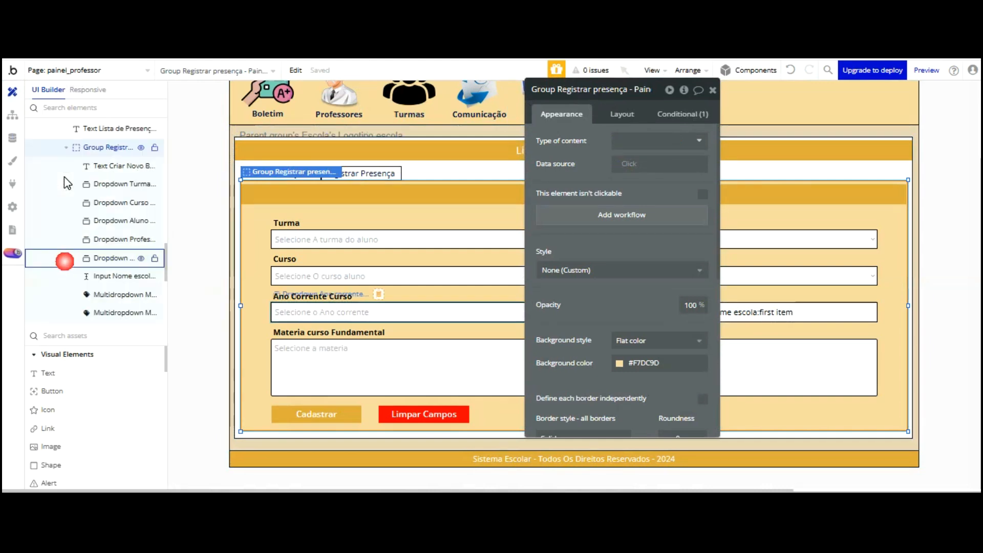
{"action": "left_click_drag", "start_coordinate": [564, 89], "coordinate": [737, 92]}
{"action": "left_click_drag", "start_coordinate": [621, 196], "coordinate": [610, 109]}
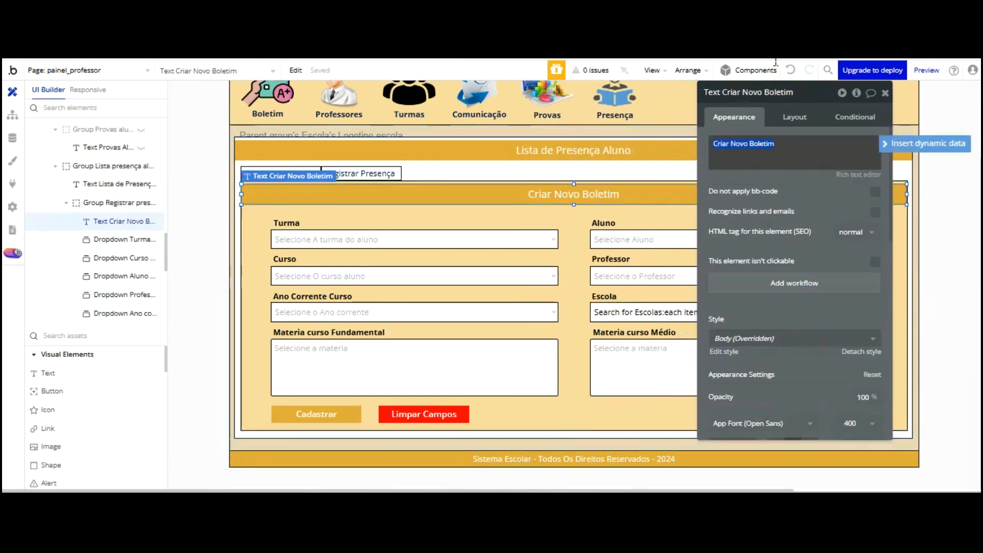
{"action": "type", "text": "Criar Novo Registro de Presença Aluno"}
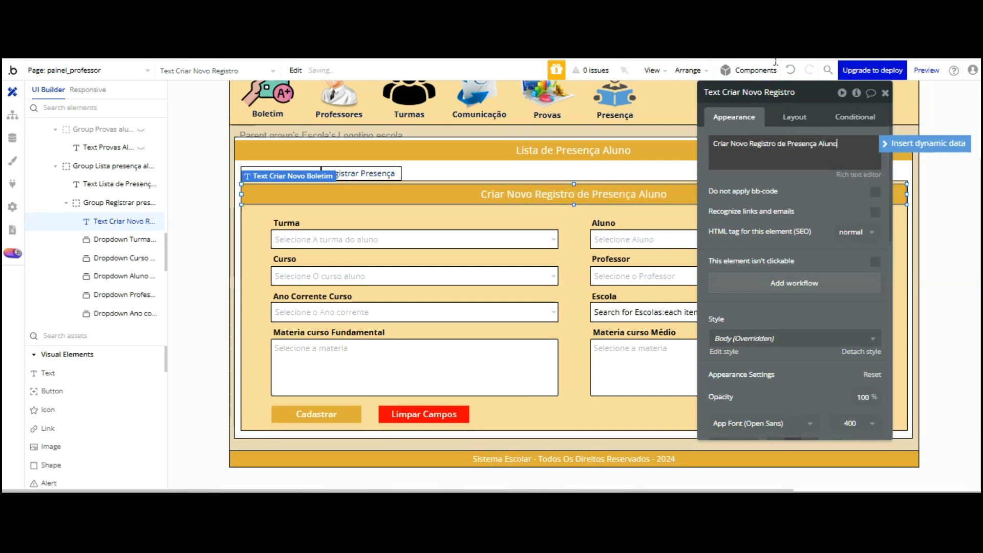
{"action": "left_click", "coordinate": [359, 239]}
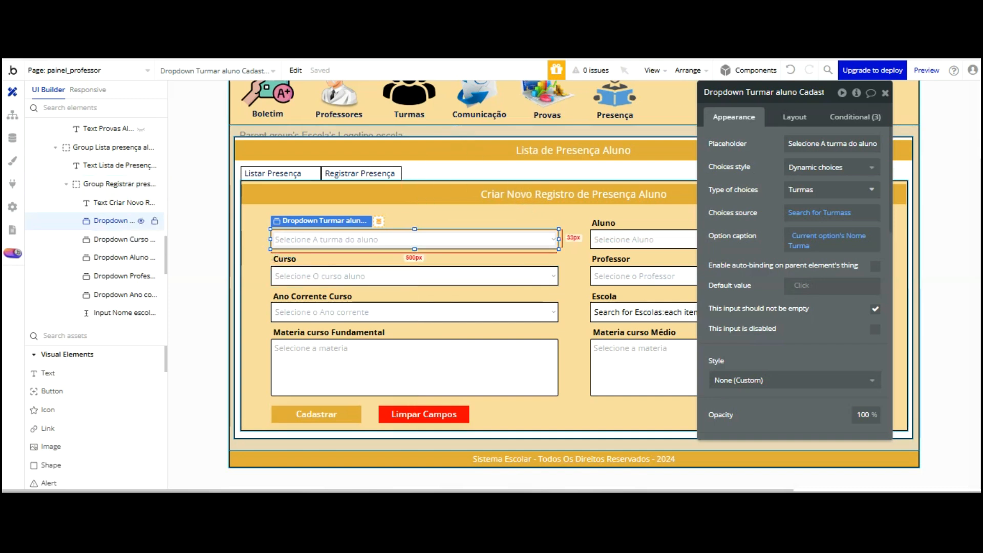
Rename the Turma and Aluno dropdowns, replacing 'Cadastro boletim' with 'Registro presença'
{"action": "left_click", "coordinate": [841, 92]}
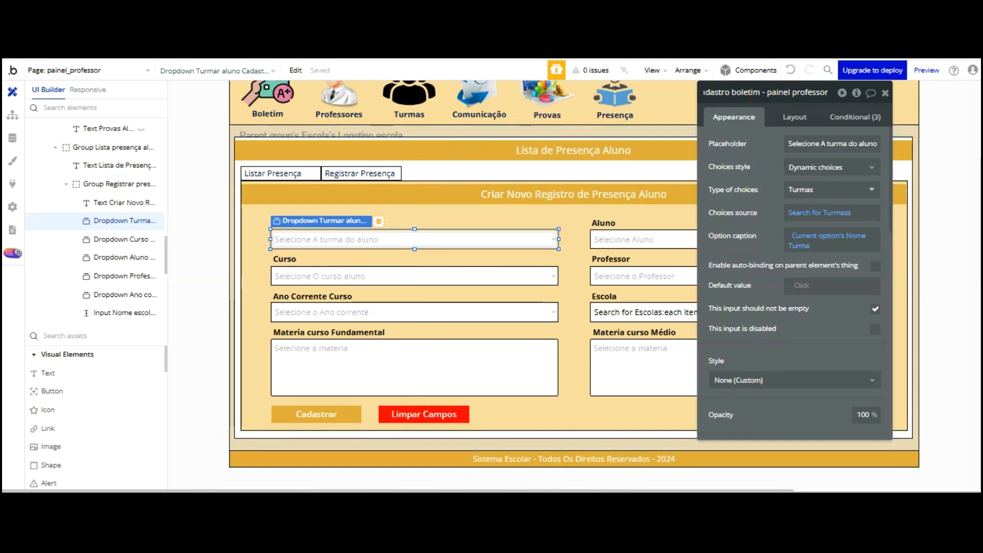
{"action": "key", "text": "BackSpace"}
{"action": "key", "text": "BackSpace"}
{"action": "key", "text": "BackSpace"}
{"action": "key", "text": "BackSpace"}
{"action": "key", "text": "BackSpace"}
{"action": "key", "text": "BackSpace"}
{"action": "key", "text": "BackSpace"}
{"action": "key", "text": "BackSpace"}
{"action": "key", "text": "BackSpace"}
{"action": "key", "text": "BackSpace"}
{"action": "key", "text": "BackSpace"}
{"action": "key", "text": "BackSpace"}
{"action": "key", "text": "BackSpace"}
{"action": "key", "text": "BackSpace"}
{"action": "key", "text": "BackSpace"}
{"action": "key", "text": "BackSpace"}
{"action": "key", "text": "BackSpace"}
{"action": "type", "text": "Registro presença"}
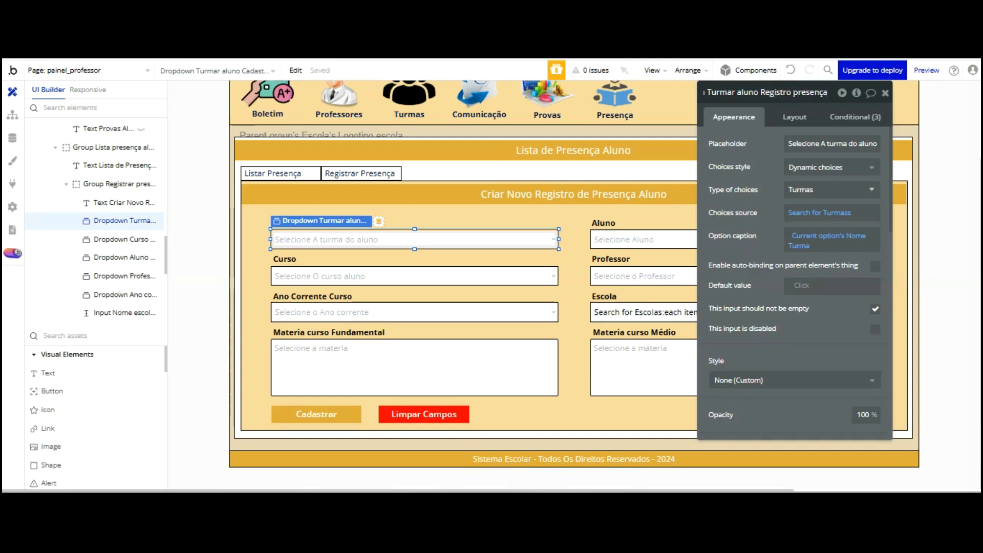
{"action": "key", "text": "Return"}
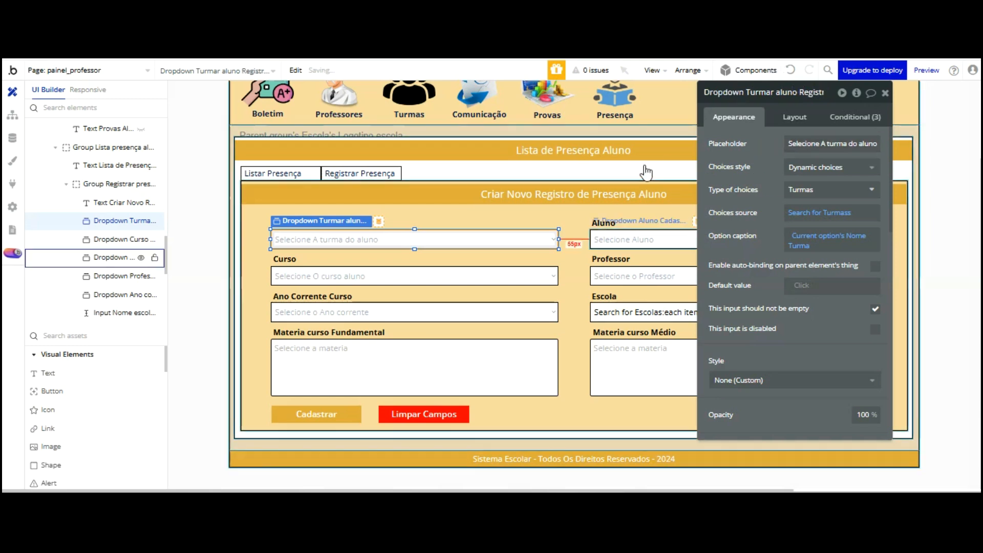
{"action": "left_click", "coordinate": [629, 240]}
{"action": "left_click", "coordinate": [764, 99]}
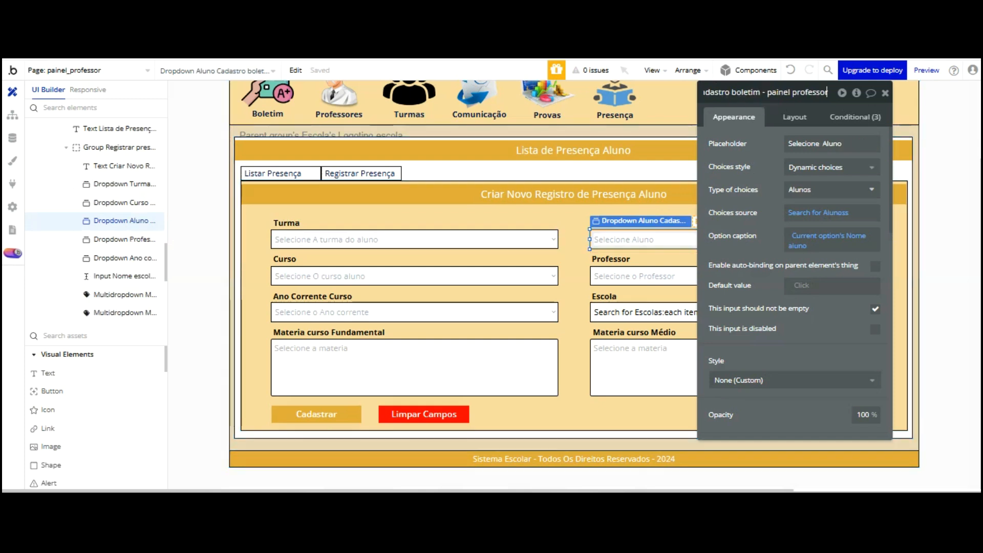
{"action": "left_click", "coordinate": [761, 92]}
{"action": "key", "text": "BackSpace"}
{"action": "key", "text": "BackSpace"}
{"action": "key", "text": "BackSpace"}
{"action": "key", "text": "BackSpace"}
{"action": "key", "text": "BackSpace"}
{"action": "key", "text": "BackSpace"}
{"action": "key", "text": "BackSpace"}
{"action": "key", "text": "BackSpace"}
{"action": "key", "text": "BackSpace"}
{"action": "key", "text": "BackSpace"}
{"action": "key", "text": "BackSpace"}
{"action": "key", "text": "BackSpace"}
{"action": "key", "text": "BackSpace"}
{"action": "key", "text": "BackSpace"}
{"action": "key", "text": "BackSpace"}
{"action": "key", "text": "BackSpace"}
{"action": "type", "text": "Regis"}
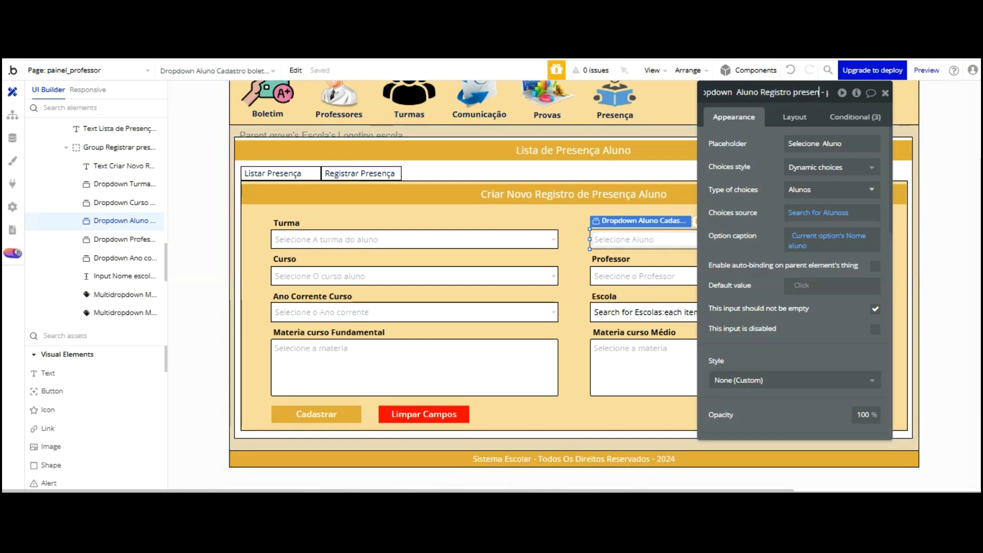
{"action": "type", "text": "tro presen"}
{"action": "key", "text": "Return"}
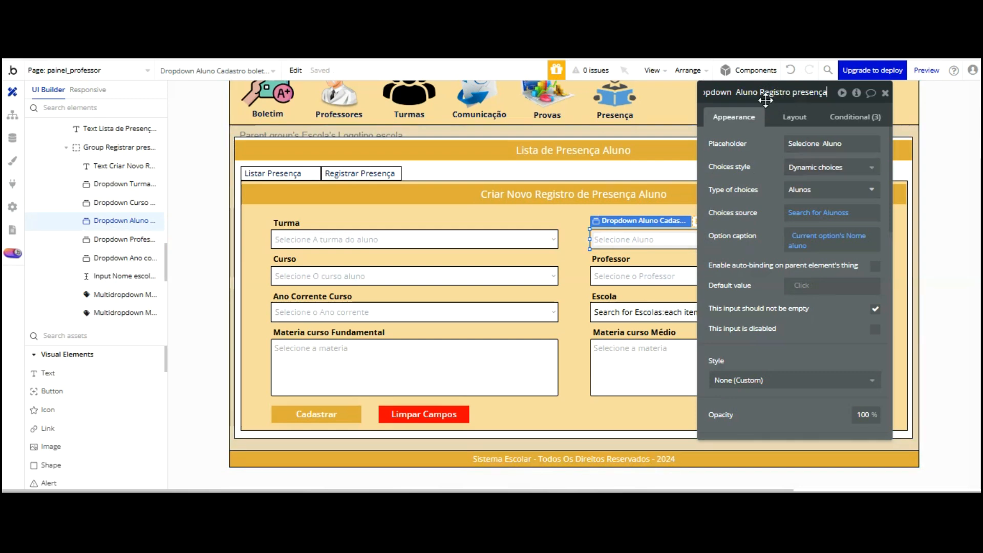
Rename the Professor dropdown and the school-name input to use 'Registro presença'
{"action": "left_click", "coordinate": [654, 271]}
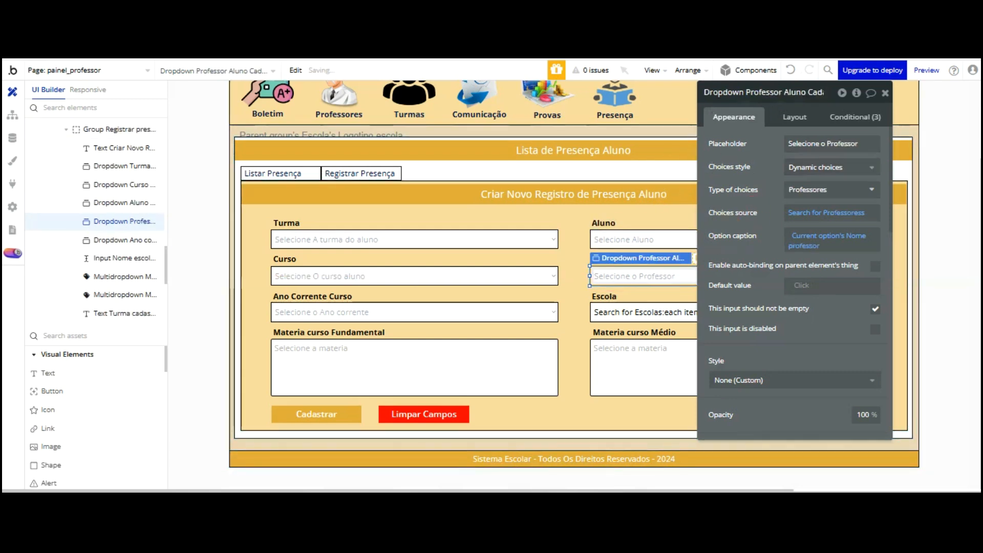
{"action": "left_click", "coordinate": [827, 93]}
{"action": "key", "text": "Left"}
{"action": "key", "text": "Left"}
{"action": "key", "text": "Left"}
{"action": "key", "text": "Left"}
{"action": "key", "text": "Left"}
{"action": "key", "text": "Left"}
{"action": "key", "text": "Left"}
{"action": "key", "text": "Left"}
{"action": "key", "text": "Left"}
{"action": "key", "text": "Left"}
{"action": "key", "text": "Left"}
{"action": "key", "text": "Left"}
{"action": "key", "text": "Left"}
{"action": "key", "text": "Left"}
{"action": "key", "text": "Left"}
{"action": "key", "text": "Left"}
{"action": "key", "text": "Left"}
{"action": "key", "text": "Left"}
{"action": "key", "text": "Left"}
{"action": "key", "text": "BackSpace"}
{"action": "key", "text": "BackSpace"}
{"action": "key", "text": "BackSpace"}
{"action": "key", "text": "BackSpace"}
{"action": "key", "text": "BackSpace"}
{"action": "key", "text": "BackSpace"}
{"action": "key", "text": "BackSpace"}
{"action": "key", "text": "BackSpace"}
{"action": "key", "text": "BackSpace"}
{"action": "key", "text": "BackSpace"}
{"action": "key", "text": "BackSpace"}
{"action": "key", "text": "BackSpace"}
{"action": "key", "text": "BackSpace"}
{"action": "key", "text": "BackSpace"}
{"action": "key", "text": "BackSpace"}
{"action": "key", "text": "BackSpace"}
{"action": "key", "text": "BackSpace"}
{"action": "type", "text": "Registro presença"}
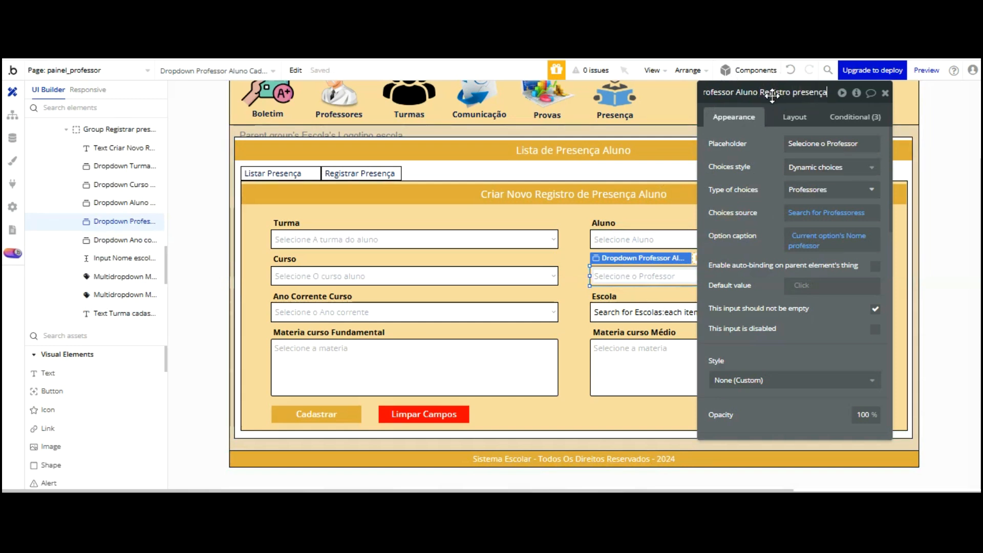
{"action": "left_click_drag", "start_coordinate": [773, 95], "coordinate": [850, 75]}
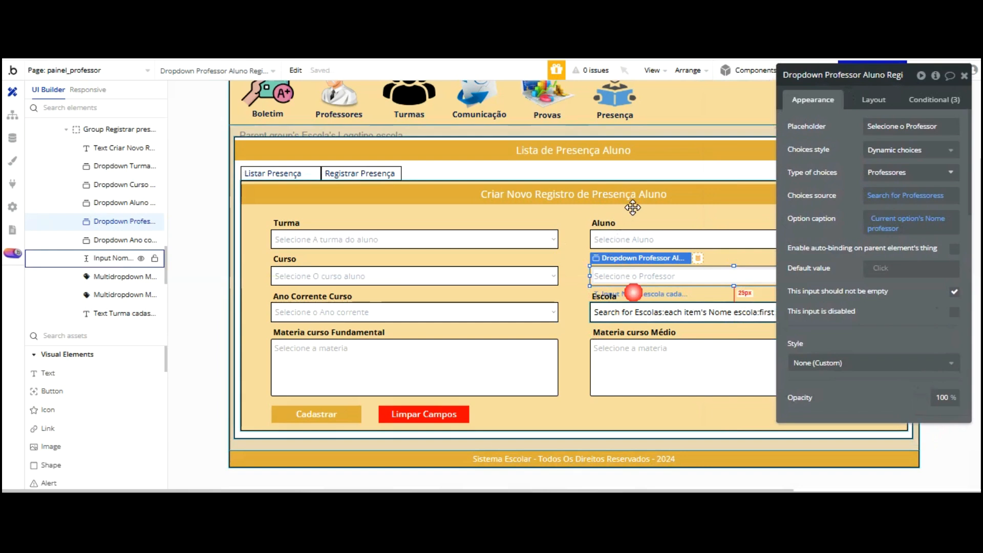
{"action": "left_click", "coordinate": [634, 293]}
{"action": "left_click", "coordinate": [855, 75]}
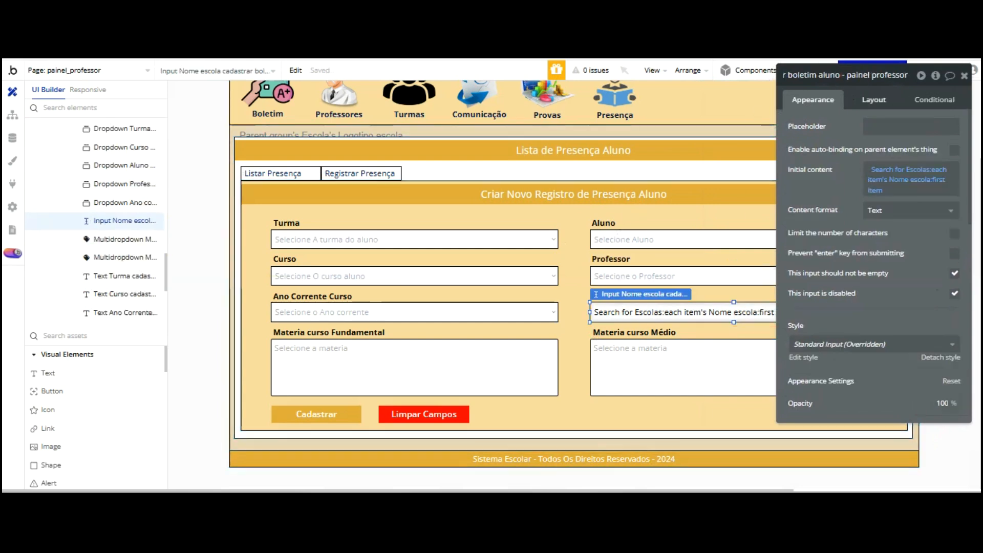
{"action": "left_click", "coordinate": [838, 74]}
{"action": "key", "text": "BackSpace"}
{"action": "key", "text": "BackSpace"}
{"action": "key", "text": "BackSpace"}
{"action": "key", "text": "BackSpace"}
{"action": "key", "text": "BackSpace"}
{"action": "key", "text": "BackSpace"}
{"action": "key", "text": "BackSpace"}
{"action": "key", "text": "BackSpace"}
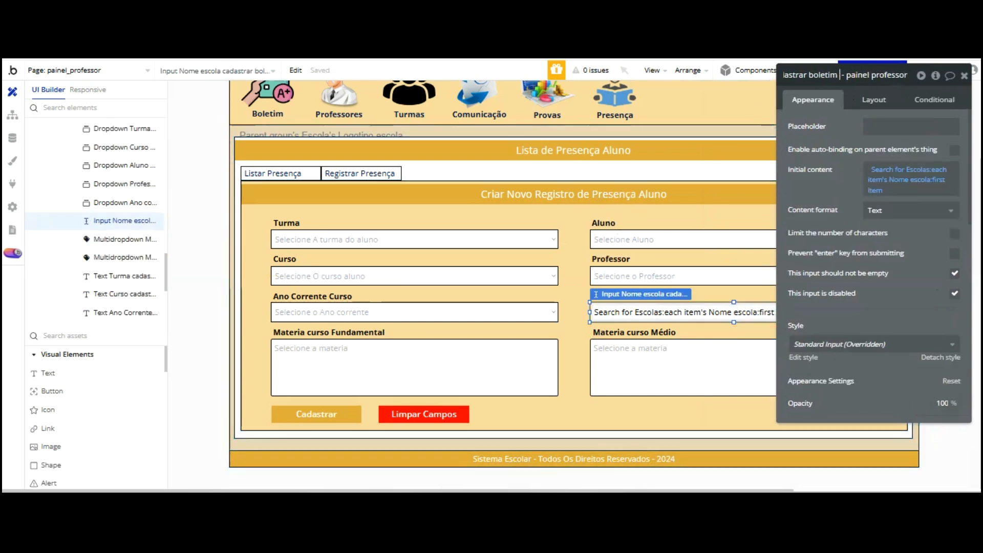
{"action": "key", "text": "BackSpace"}
{"action": "key", "text": "BackSpace"}
{"action": "key", "text": "BackSpace"}
{"action": "key", "text": "BackSpace"}
{"action": "key", "text": "BackSpace"}
{"action": "key", "text": "BackSpace"}
{"action": "key", "text": "BackSpace"}
{"action": "key", "text": "BackSpace"}
{"action": "key", "text": "BackSpace"}
{"action": "key", "text": "BackSpace"}
{"action": "key", "text": "BackSpace"}
{"action": "key", "text": "BackSpace"}
{"action": "key", "text": "BackSpace"}
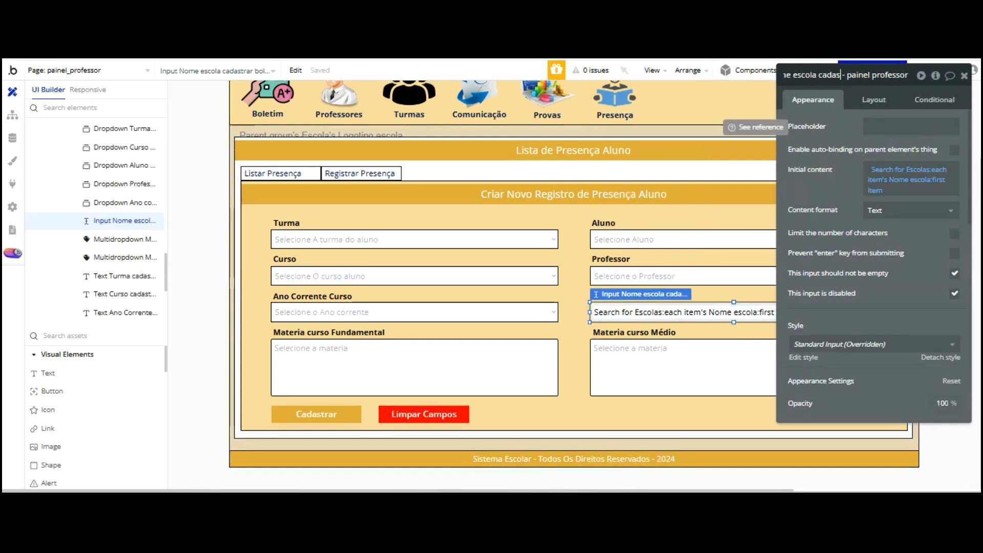
{"action": "key", "text": "BackSpace"}
{"action": "key", "text": "BackSpace"}
{"action": "type", "text": "registro pres"}
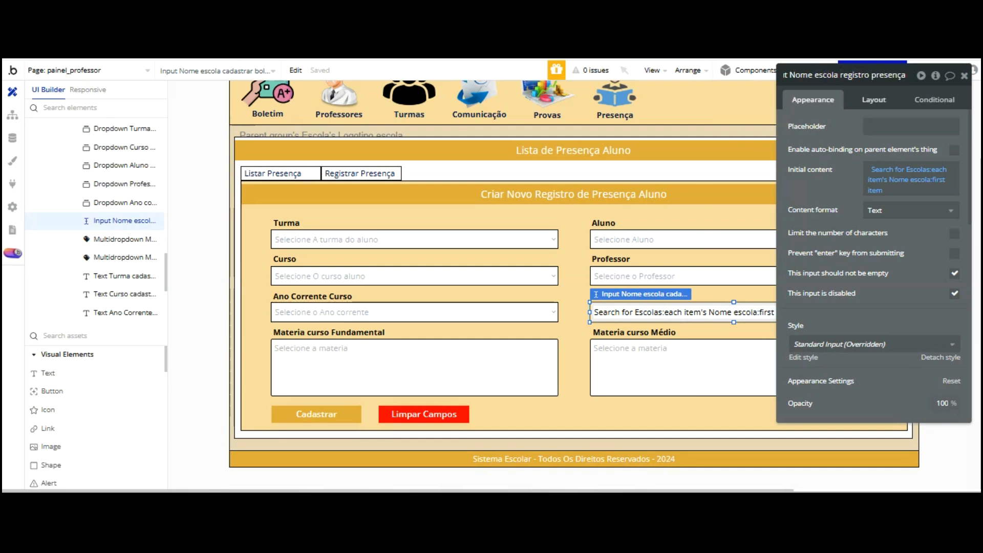
Rename the Ano Corrente dropdown to 'Dropdown Ano corrente aluno Registro presença'
{"action": "left_click", "coordinate": [405, 312]}
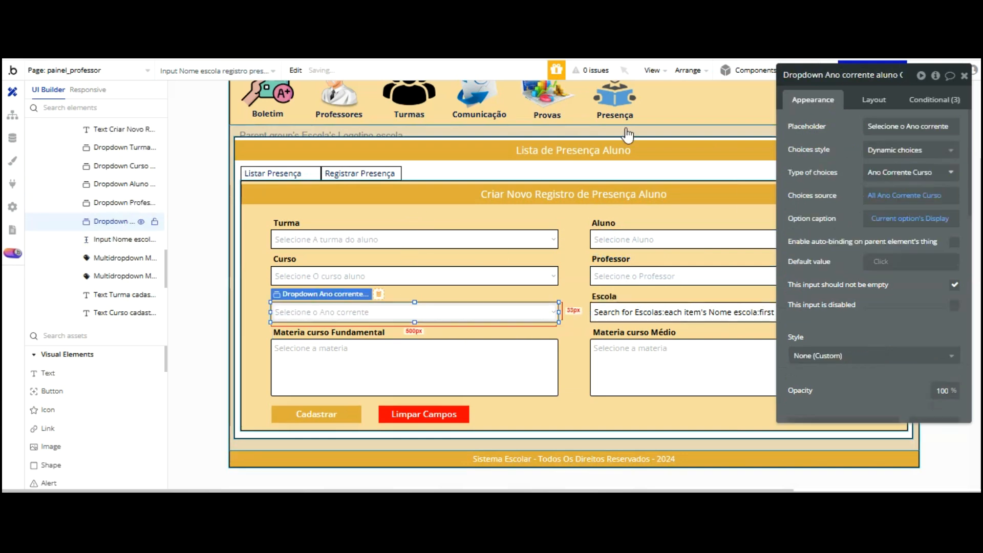
{"action": "left_click", "coordinate": [904, 75]}
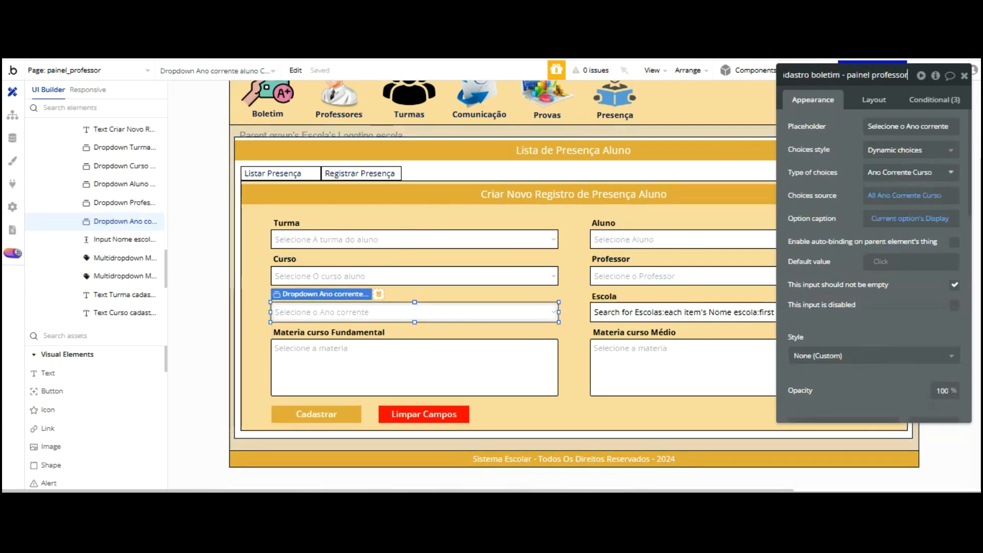
{"action": "key", "text": "BackSpace"}
{"action": "key", "text": "BackSpace"}
{"action": "key", "text": "BackSpace"}
{"action": "key", "text": "BackSpace"}
{"action": "key", "text": "BackSpace"}
{"action": "key", "text": "BackSpace"}
{"action": "key", "text": "BackSpace"}
{"action": "key", "text": "BackSpace"}
{"action": "key", "text": "BackSpace"}
{"action": "key", "text": "BackSpace"}
{"action": "key", "text": "BackSpace"}
{"action": "key", "text": "BackSpace"}
{"action": "key", "text": "BackSpace"}
{"action": "key", "text": "BackSpace"}
{"action": "key", "text": "BackSpace"}
{"action": "key", "text": "BackSpace"}
{"action": "type", "text": "Registro presença"}
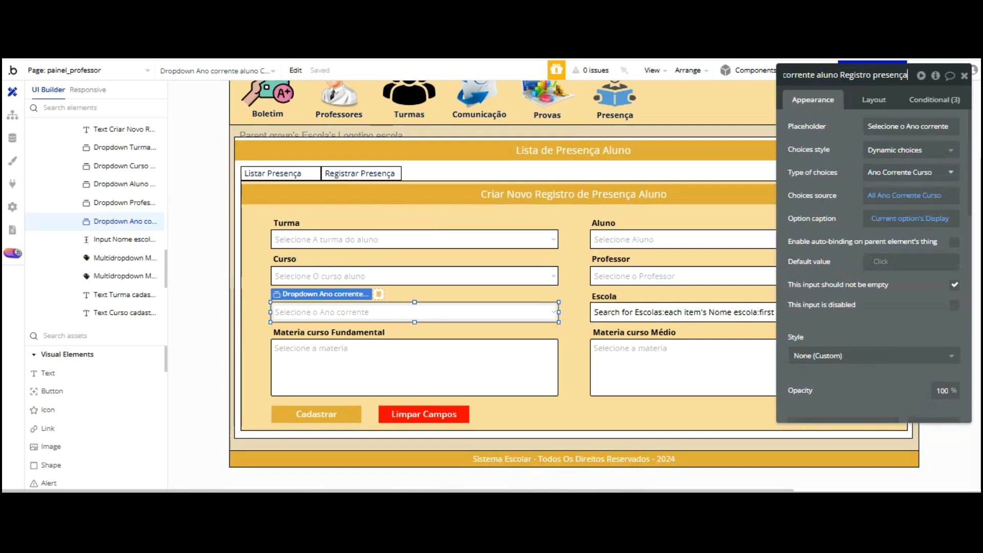
{"action": "key", "text": "Return"}
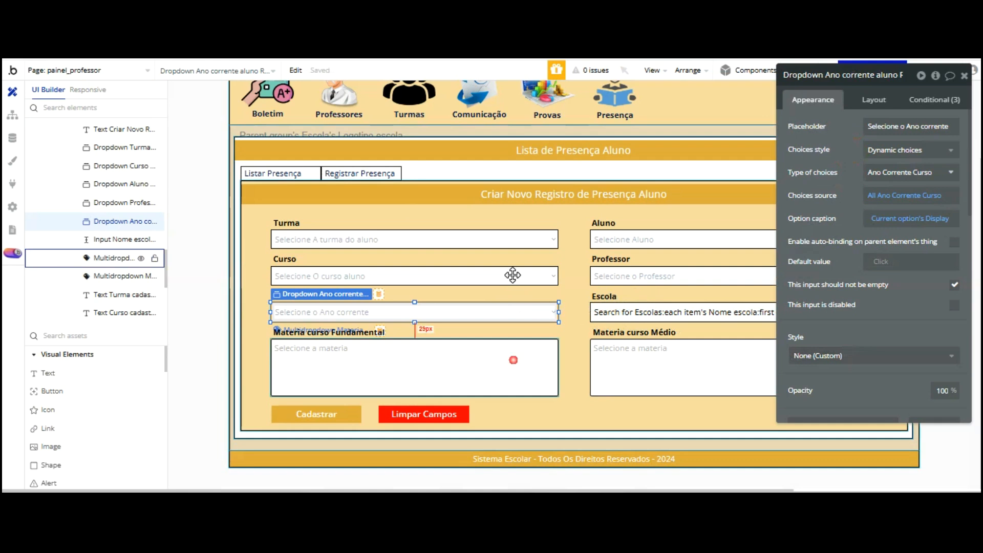
{"action": "left_click", "coordinate": [514, 360]}
{"action": "key", "text": "Escape"}
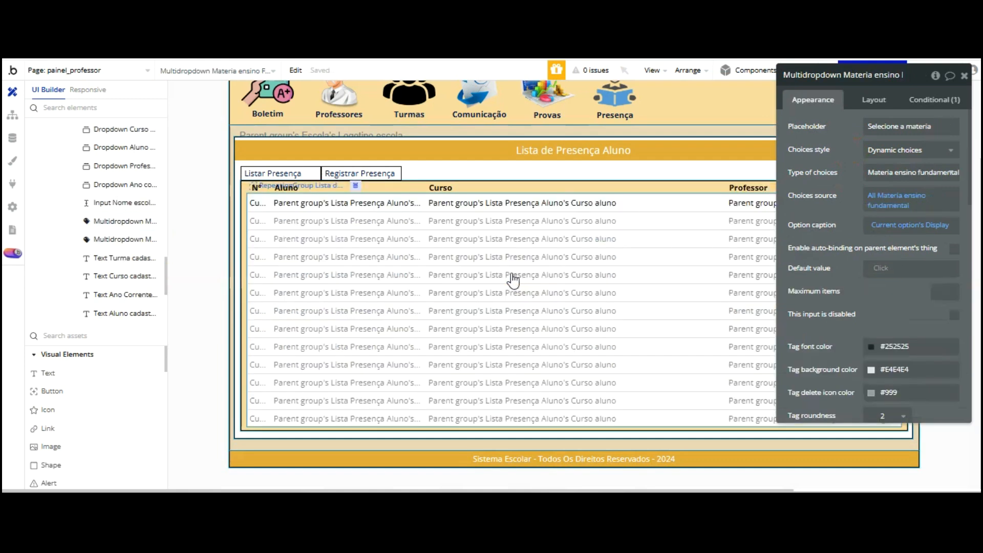
Delete the Materia curso Fundamental and Médio labels and the subject multi-select dropdown
{"action": "scroll", "coordinate": [124, 163], "scroll_direction": "up", "scroll_amount": 5}
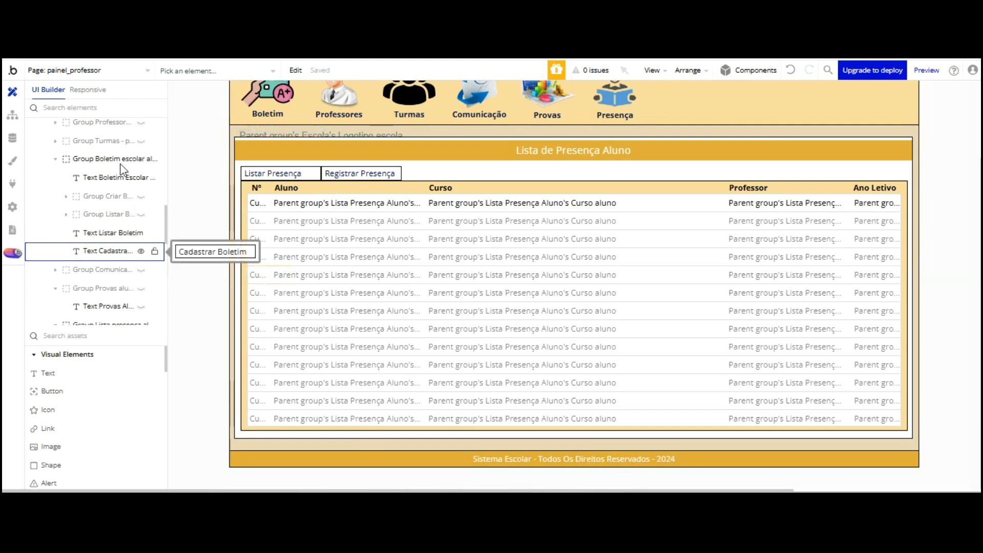
{"action": "scroll", "coordinate": [116, 163], "scroll_direction": "up", "scroll_amount": 3}
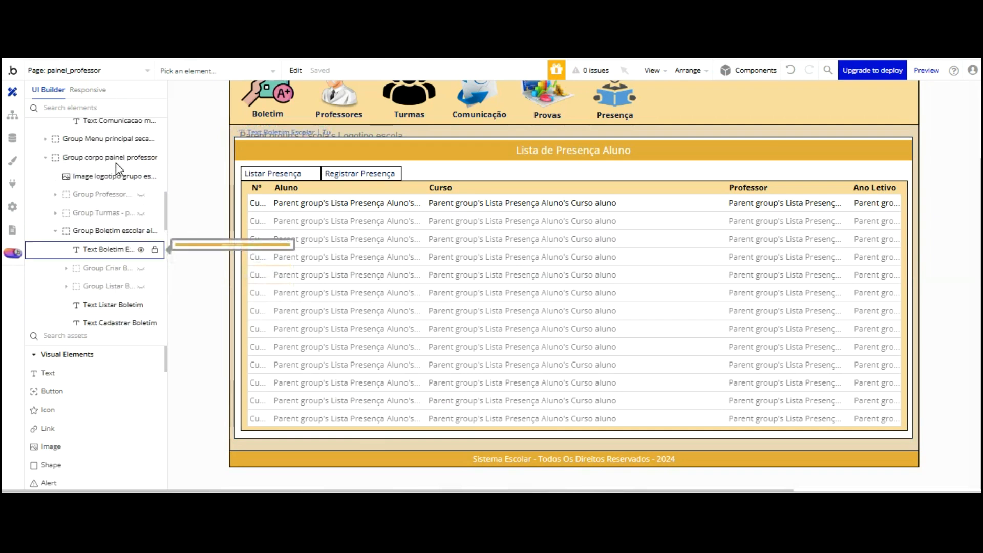
{"action": "scroll", "coordinate": [116, 163], "scroll_direction": "down", "scroll_amount": 5}
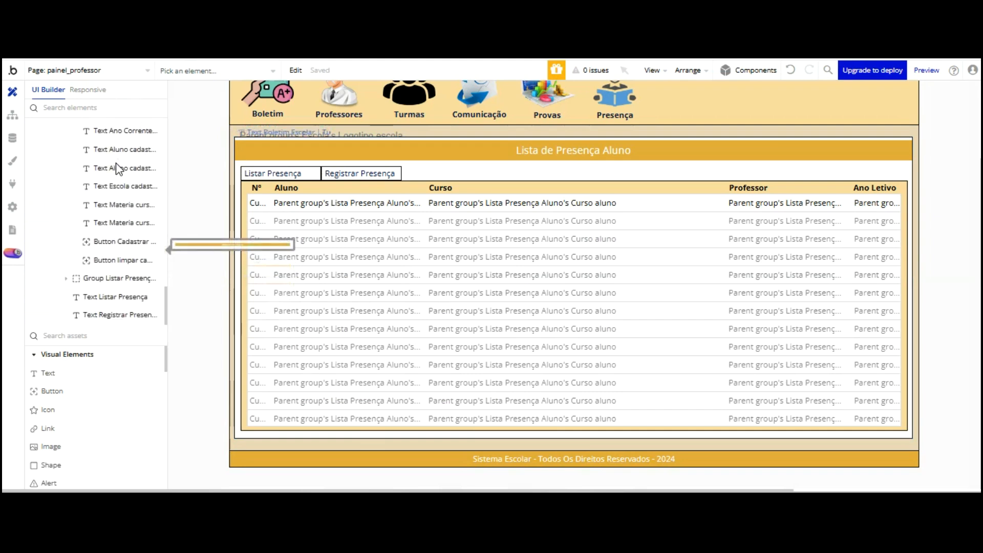
{"action": "scroll", "coordinate": [118, 188], "scroll_direction": "up", "scroll_amount": 6}
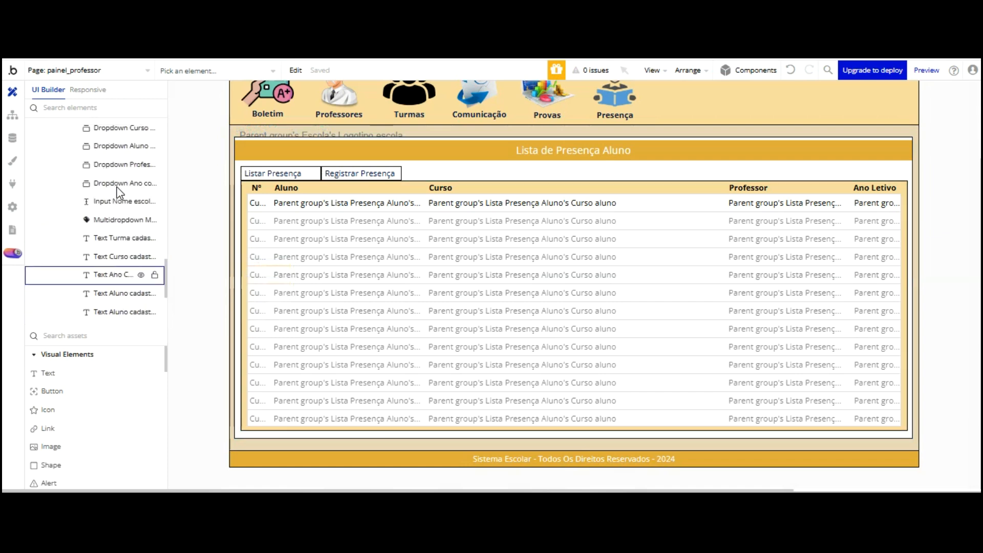
{"action": "scroll", "coordinate": [118, 192], "scroll_direction": "up", "scroll_amount": 6}
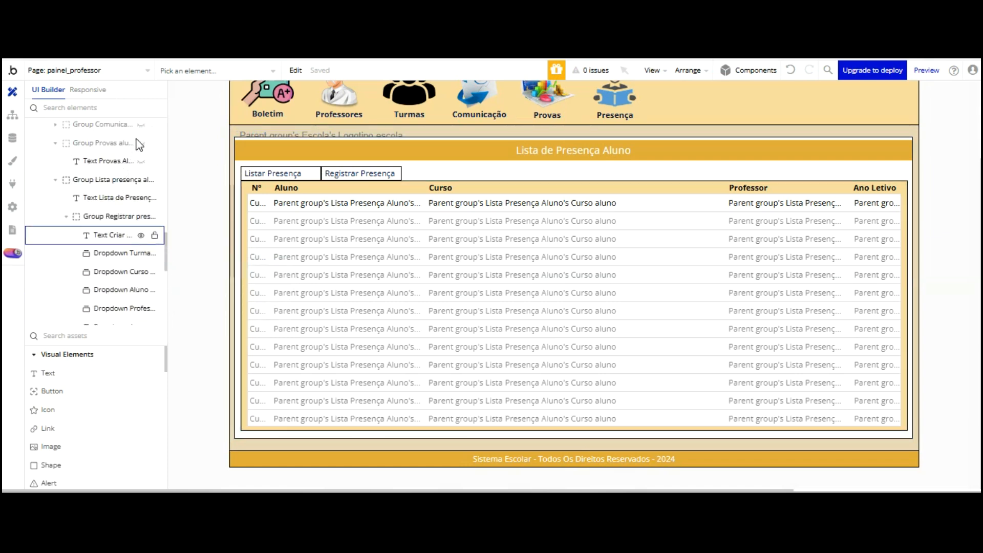
{"action": "left_click", "coordinate": [119, 216]}
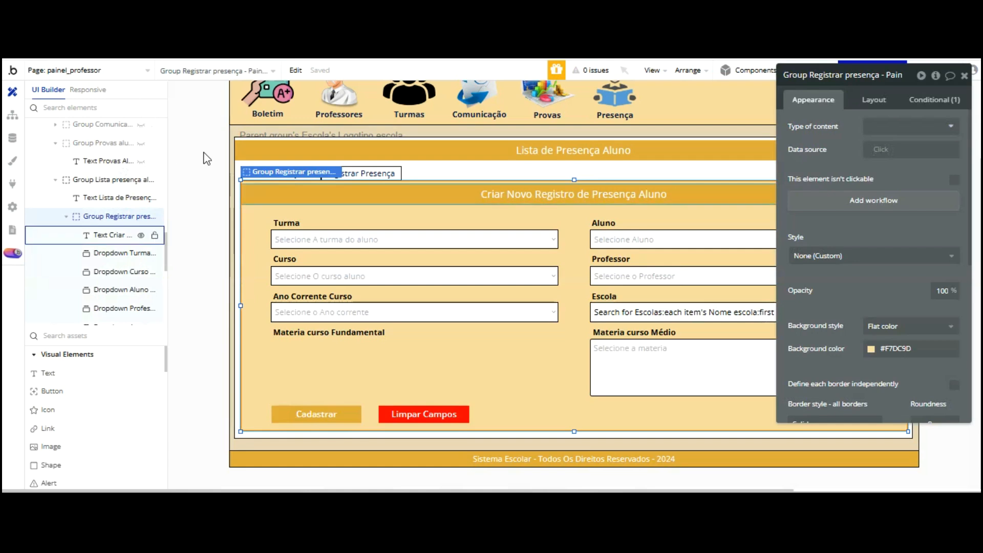
{"action": "left_click", "coordinate": [359, 247]}
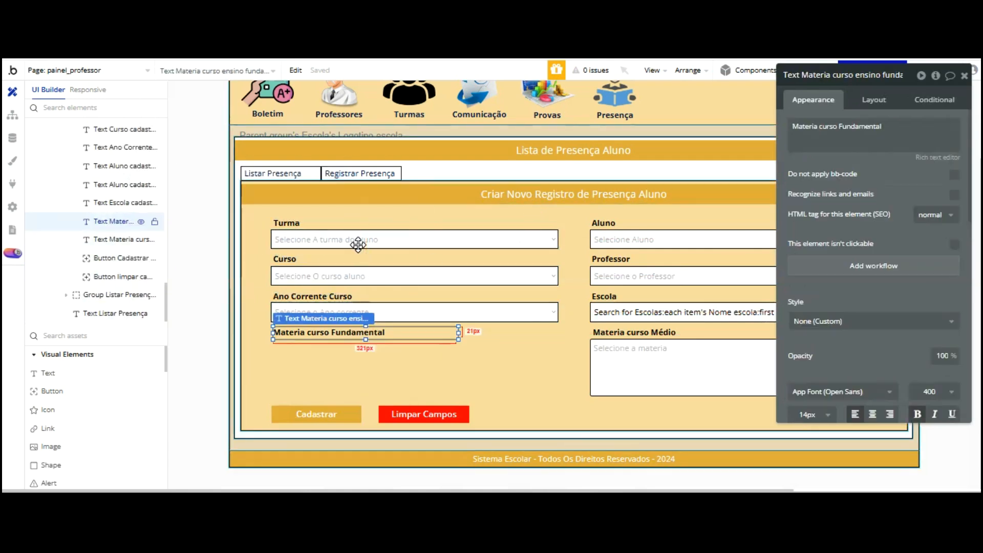
{"action": "left_click", "coordinate": [627, 333], "text": "shift"}
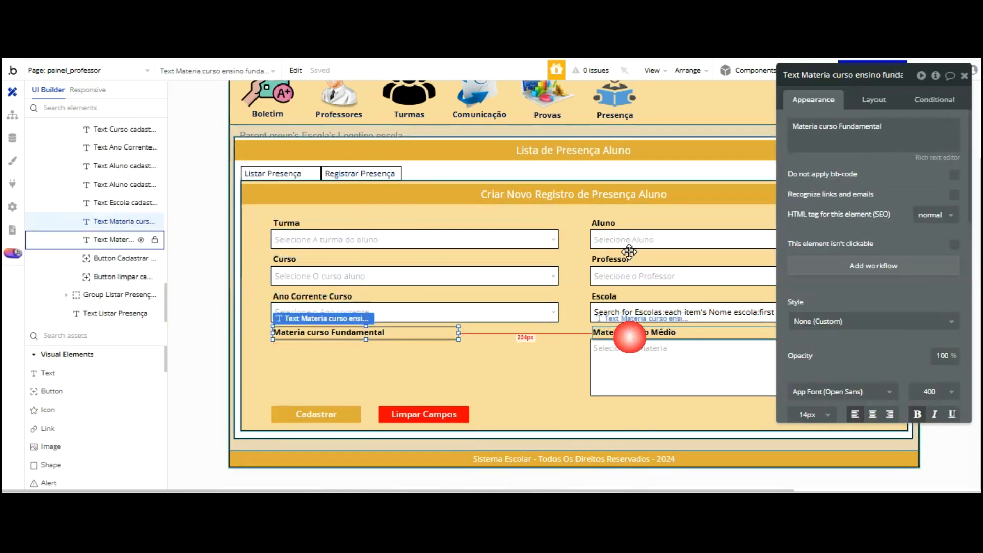
{"action": "left_click", "coordinate": [625, 358], "text": "shift"}
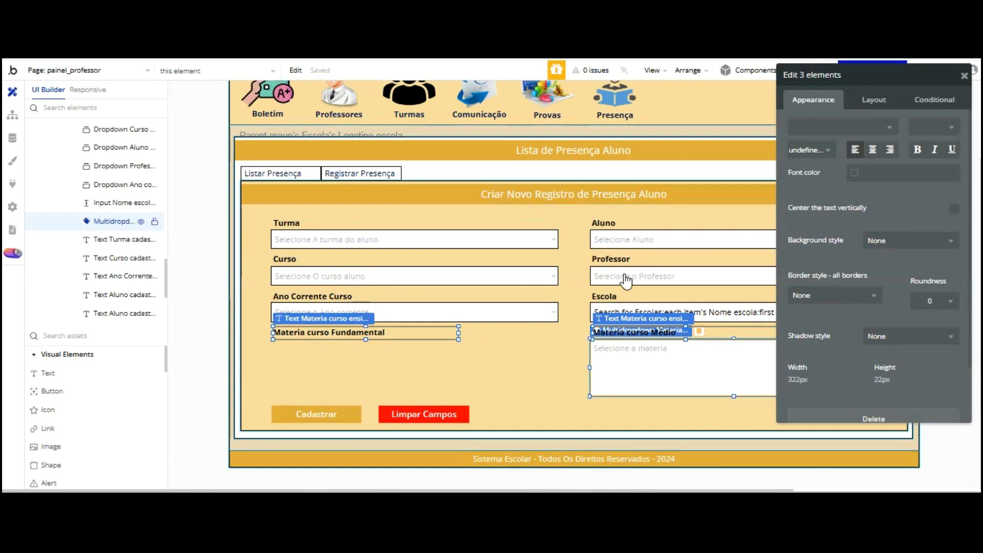
{"action": "key", "text": "Delete"}
{"action": "scroll", "coordinate": [125, 153], "scroll_direction": "up", "scroll_amount": 5}
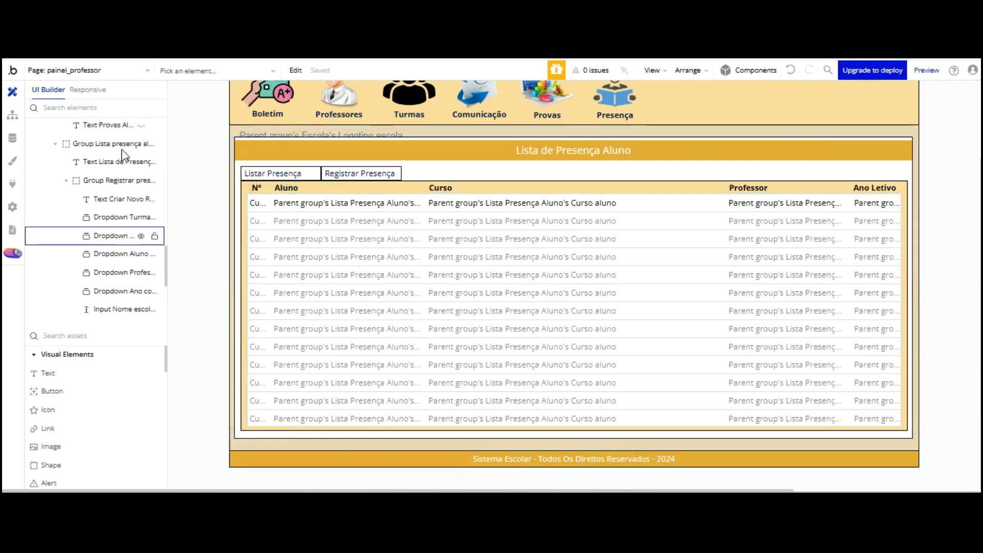
{"action": "left_click", "coordinate": [144, 217]}
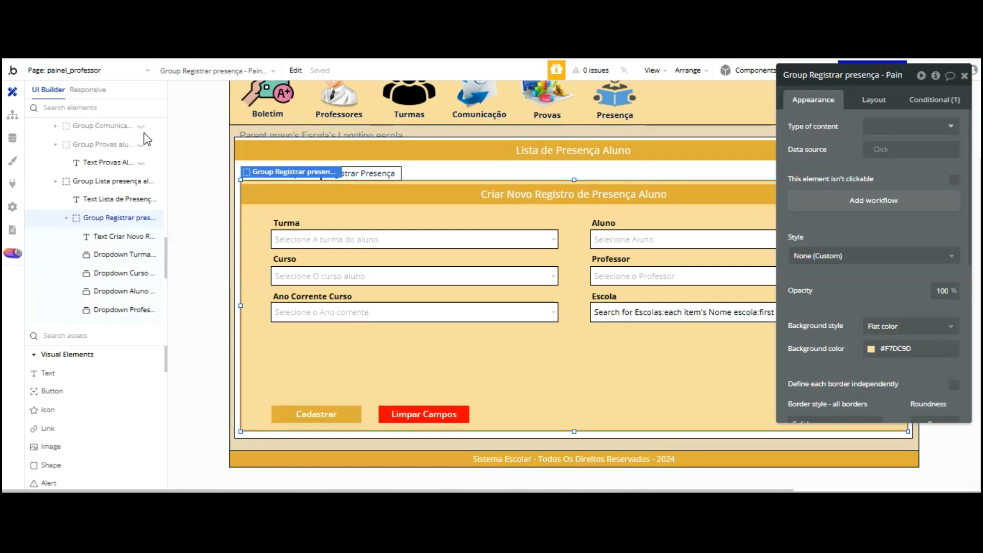
{"action": "left_click_drag", "start_coordinate": [892, 149], "coordinate": [73, 131]}
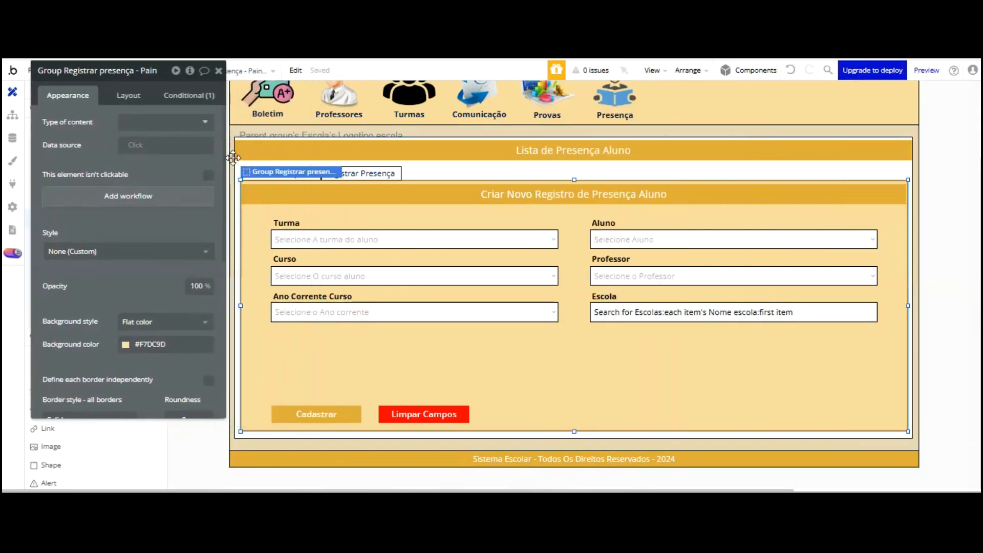
Change the form header caption to 'Registrar Presença Aluno'
{"action": "left_click", "coordinate": [504, 195]}
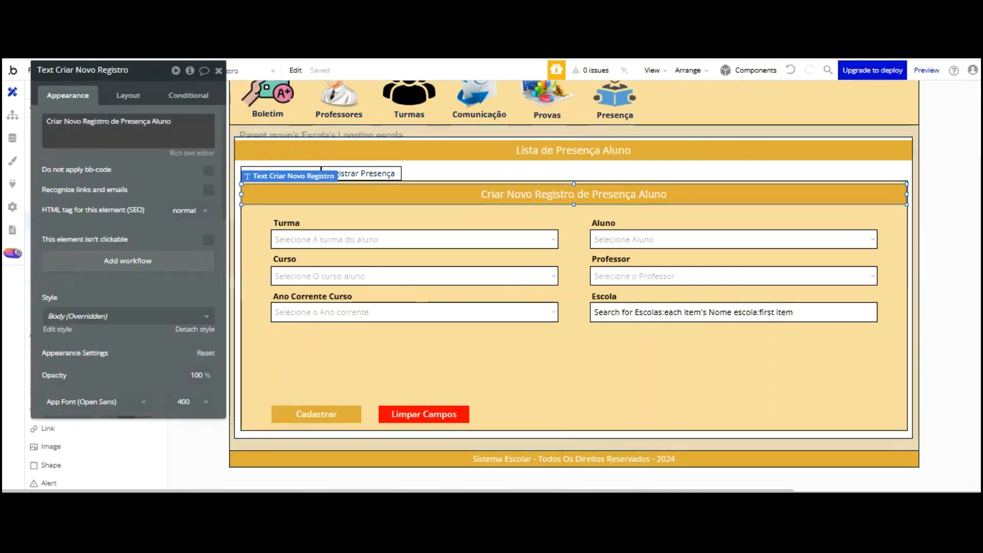
{"action": "triple_click", "coordinate": [114, 121]}
{"action": "type", "text": "Re"}
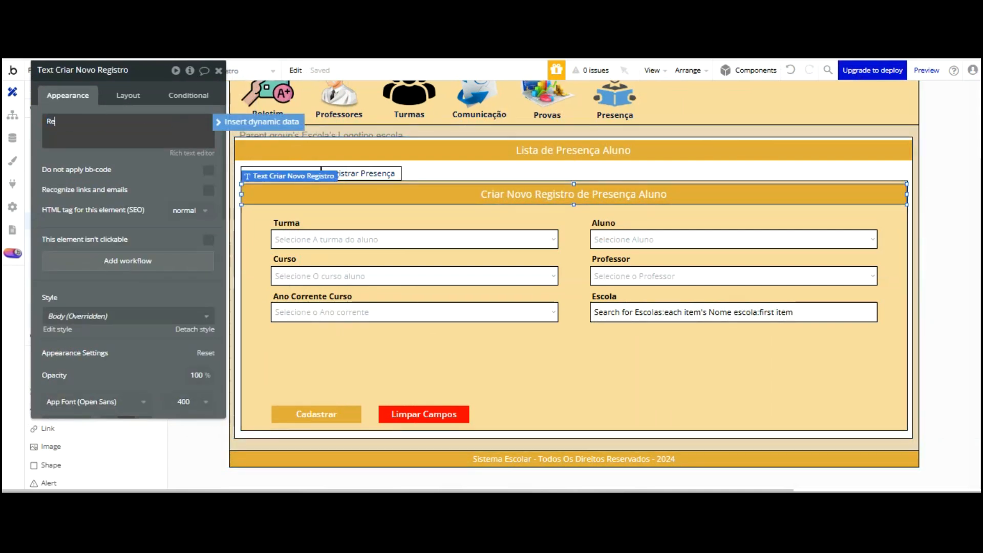
{"action": "type", "text": "gistrar Presença Aluno"}
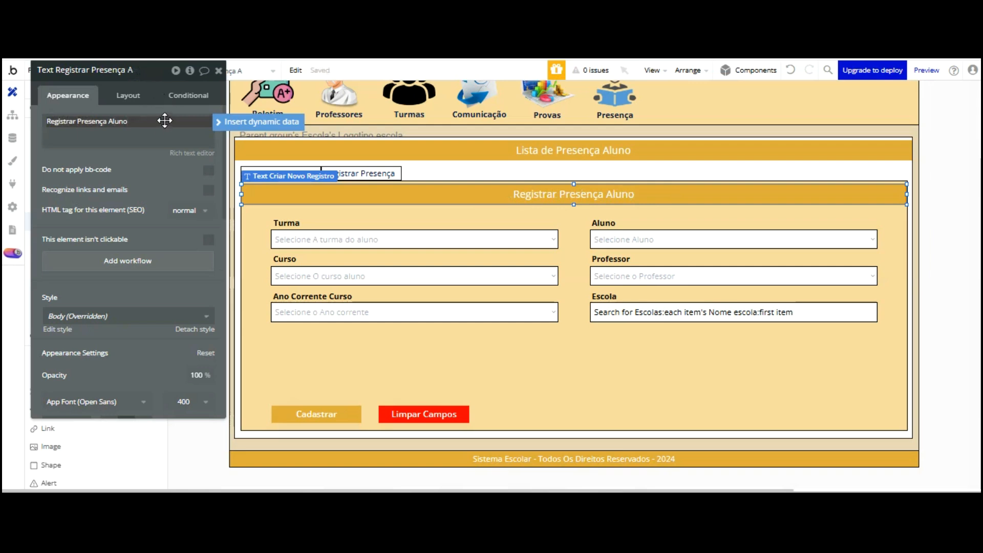
{"action": "left_click", "coordinate": [163, 197]}
Rename the list header to 'Controle de Presença Aluno' and switch to the app preview
{"action": "left_click", "coordinate": [572, 149]}
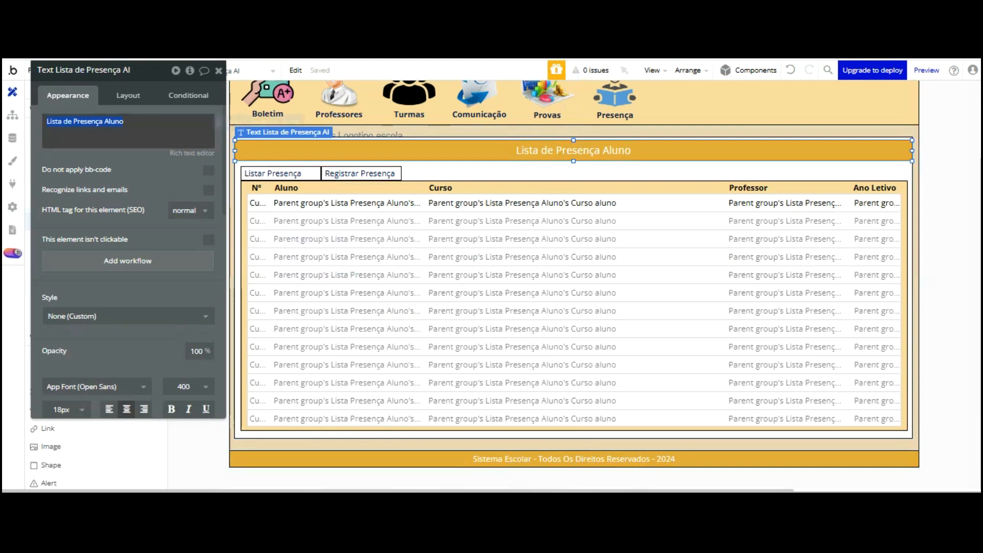
{"action": "triple_click", "coordinate": [146, 121]}
{"action": "type", "text": "Controle"}
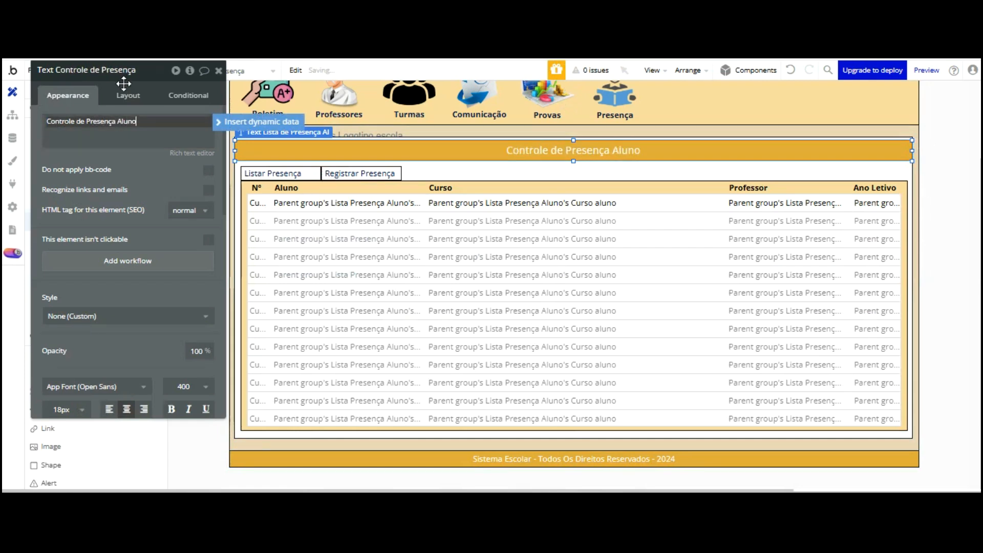
{"action": "left_click", "coordinate": [183, 59]}
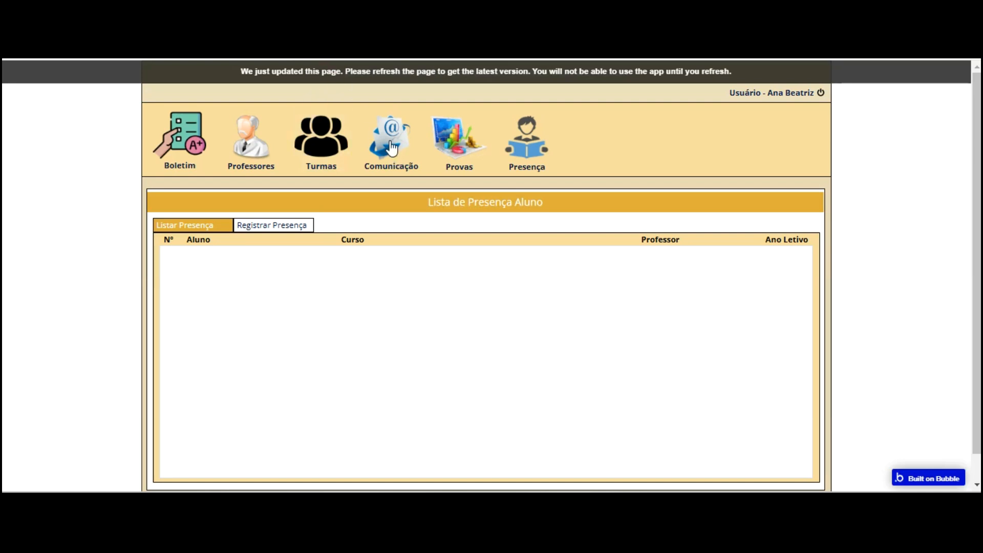
Reload the preview, open the registration form, and choose Turma 101 and the 1º ano fundamental course
{"action": "key", "text": "F5"}
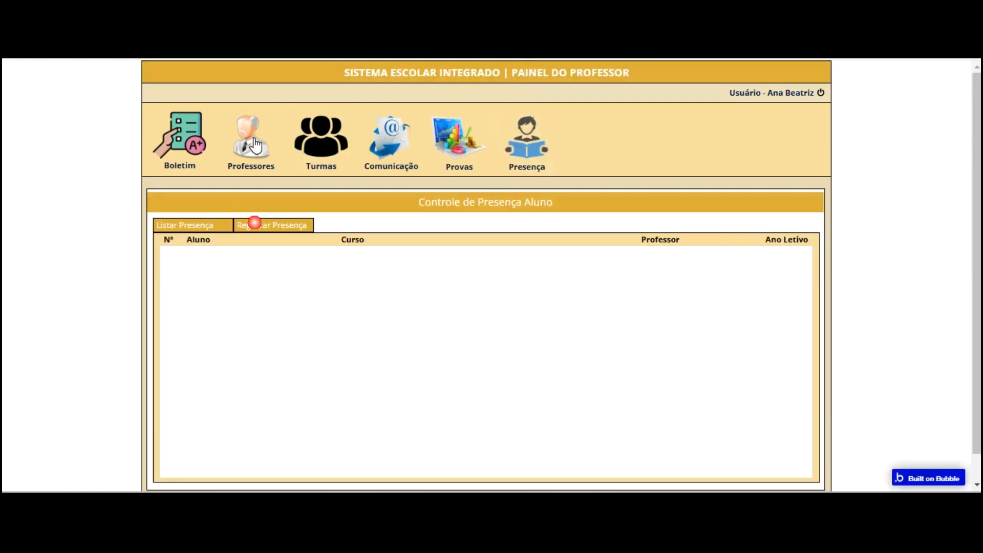
{"action": "left_click", "coordinate": [254, 224]}
{"action": "left_click", "coordinate": [428, 293]}
{"action": "left_click", "coordinate": [358, 308]}
{"action": "left_click", "coordinate": [353, 328]}
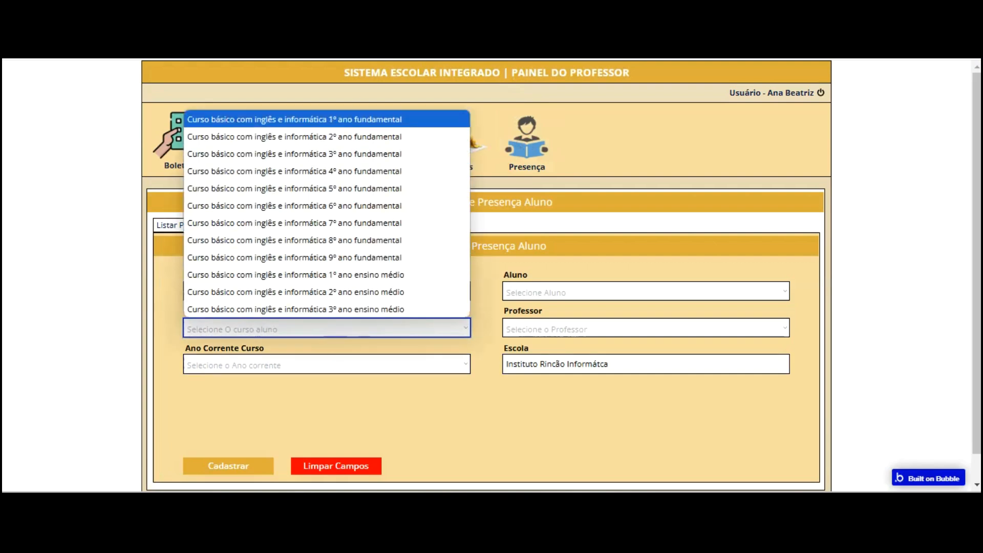
{"action": "left_click", "coordinate": [354, 120]}
Pick 2024 as current year, the first student and the only teacher, then return to the editor
{"action": "left_click", "coordinate": [348, 364]}
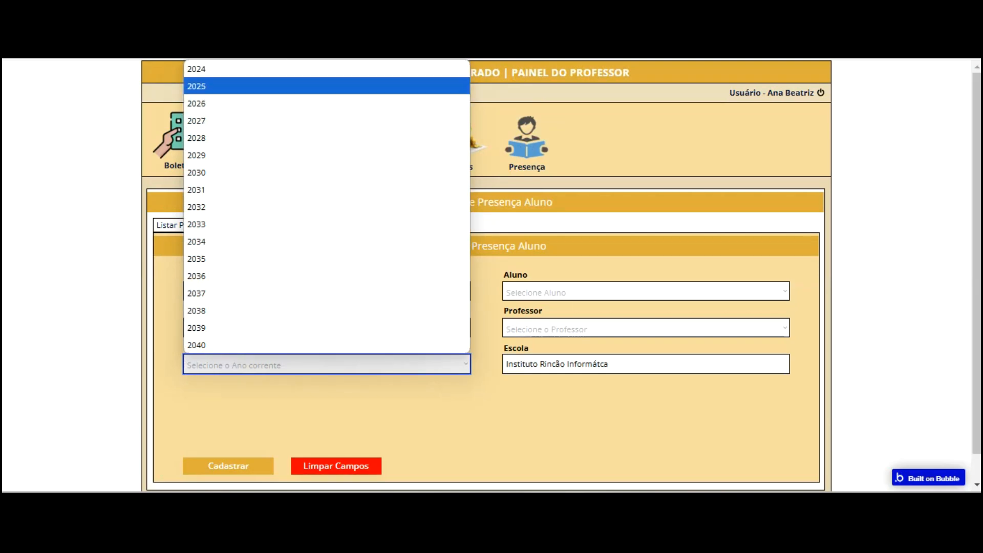
{"action": "left_click", "coordinate": [294, 66]}
{"action": "left_click", "coordinate": [532, 213]}
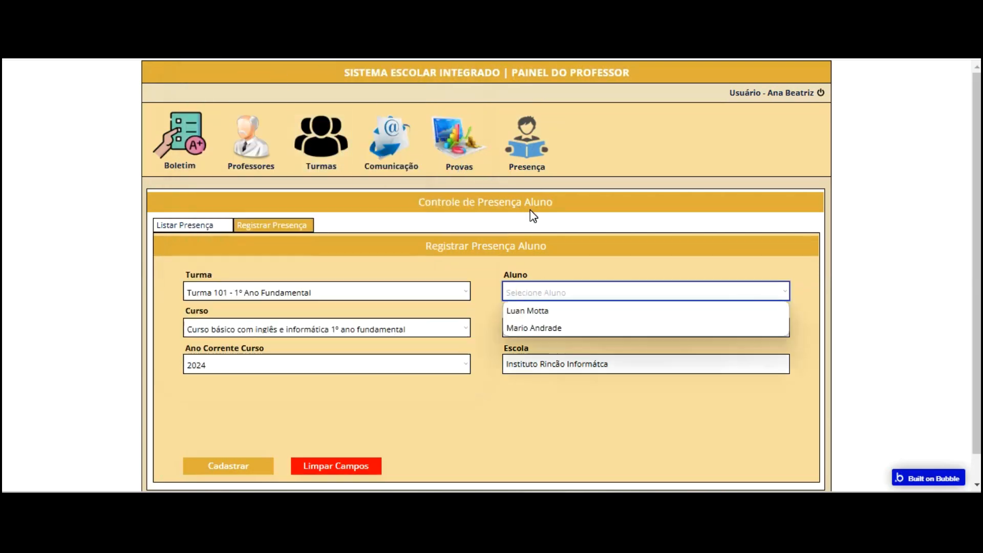
{"action": "left_click", "coordinate": [538, 230]}
{"action": "left_click", "coordinate": [538, 237]}
{"action": "left_click", "coordinate": [538, 269]}
{"action": "left_click", "coordinate": [498, 361]}
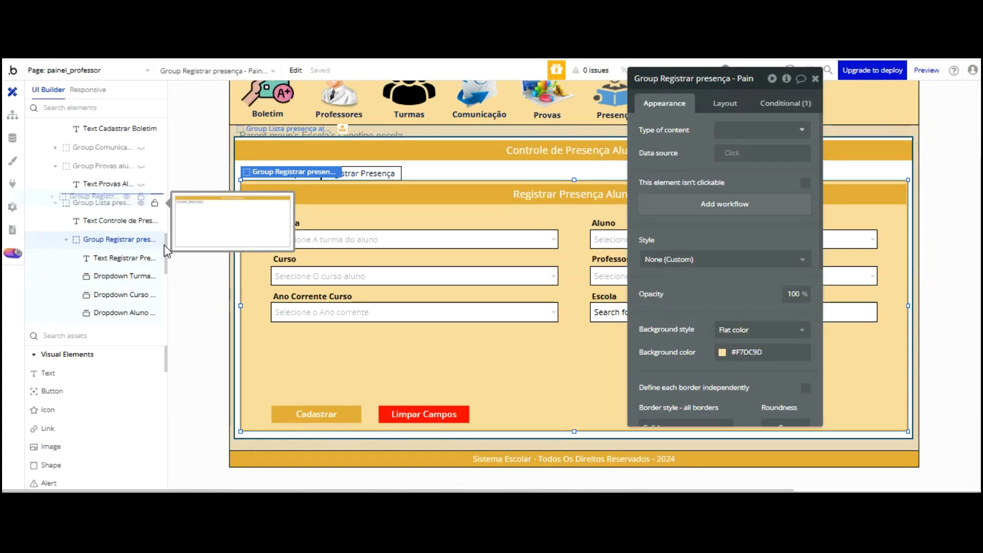
Move the Registrar presença form group out of the attendance list group
{"action": "left_click_drag", "start_coordinate": [139, 231], "coordinate": [126, 189]}
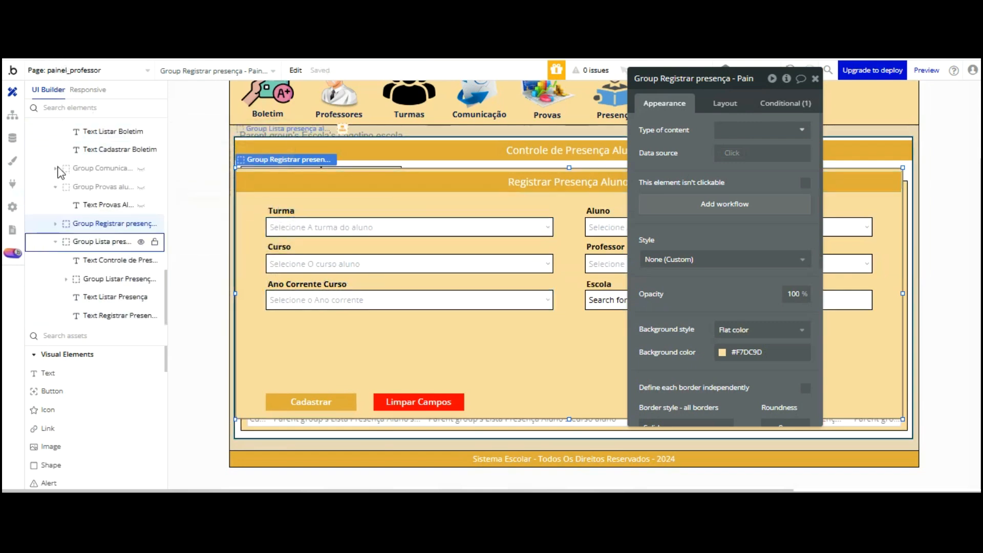
{"action": "left_click", "coordinate": [77, 241]}
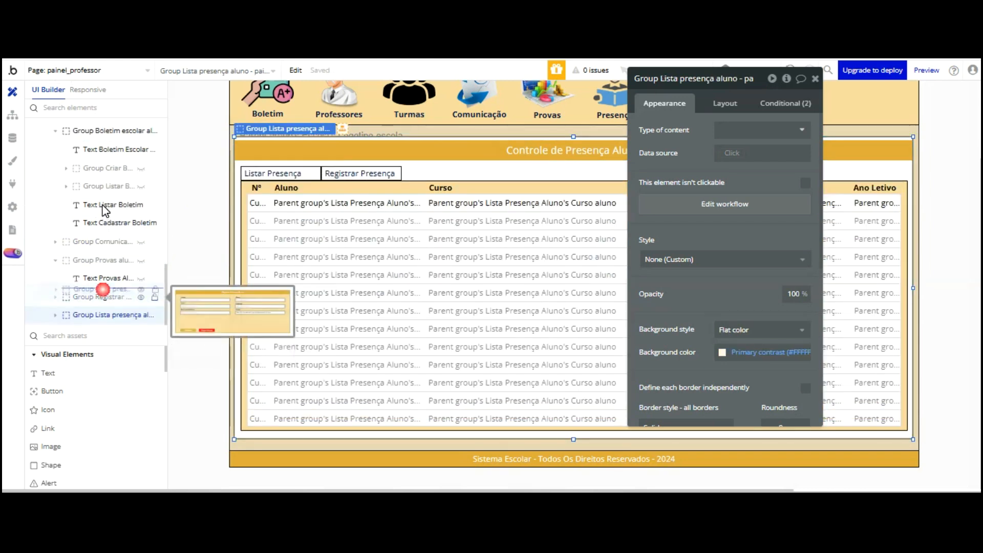
{"action": "left_click", "coordinate": [102, 315]}
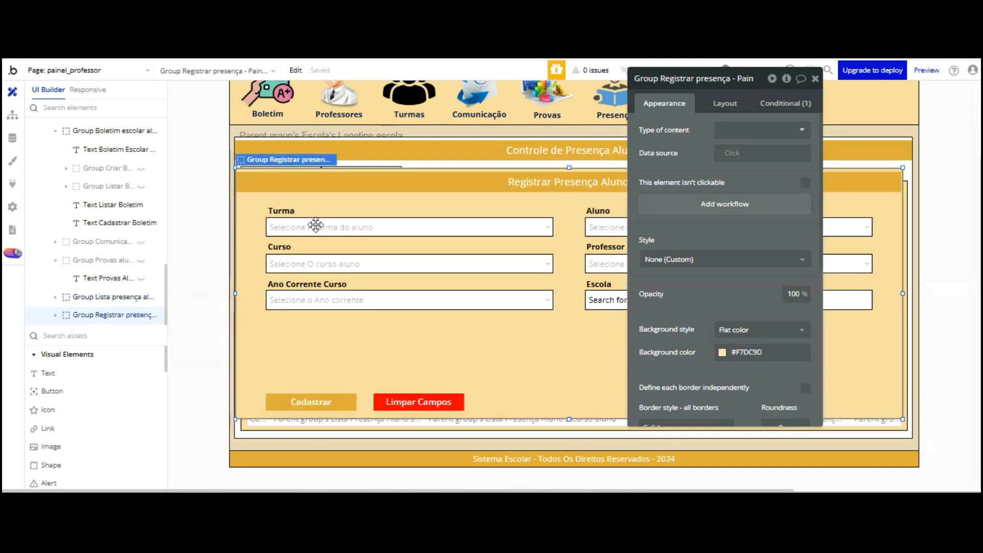
{"action": "left_click_drag", "start_coordinate": [713, 152], "coordinate": [978, 200]}
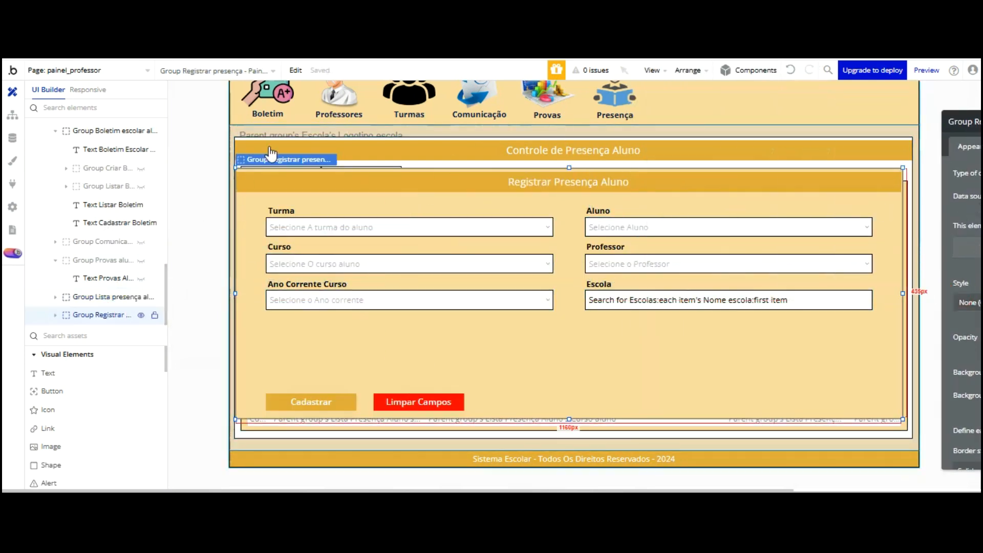
Select the twelve Turma, Curso, Aluno, Professor, Ano Corrente and Escola labels and fields
{"action": "left_click", "coordinate": [282, 210]}
{"action": "left_click", "coordinate": [282, 247], "text": "shift"}
{"action": "left_click", "coordinate": [492, 228], "text": "shift"}
{"action": "left_click", "coordinate": [599, 212], "text": "shift"}
{"action": "left_click", "coordinate": [606, 229], "text": "shift"}
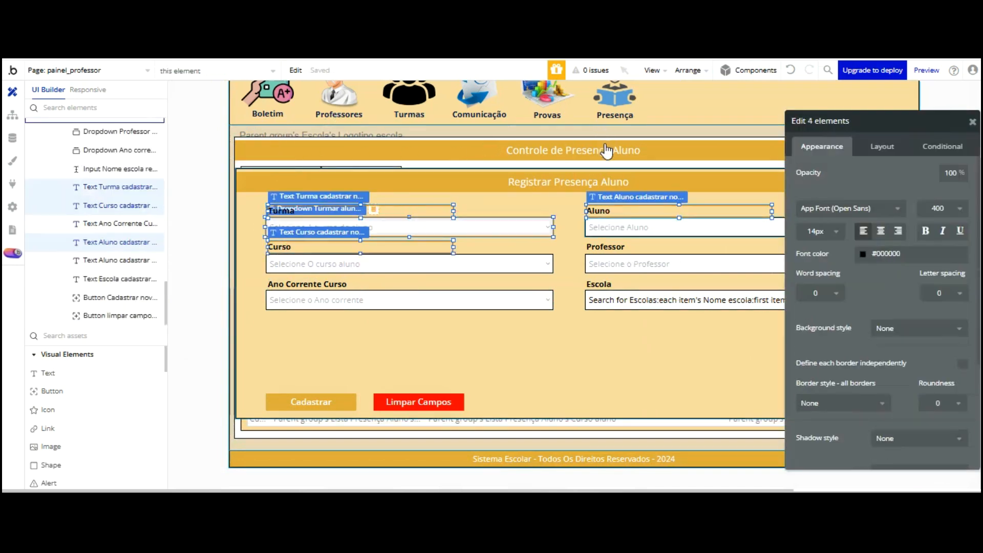
{"action": "left_click", "coordinate": [325, 265], "text": "shift"}
{"action": "left_click", "coordinate": [352, 302], "text": "shift"}
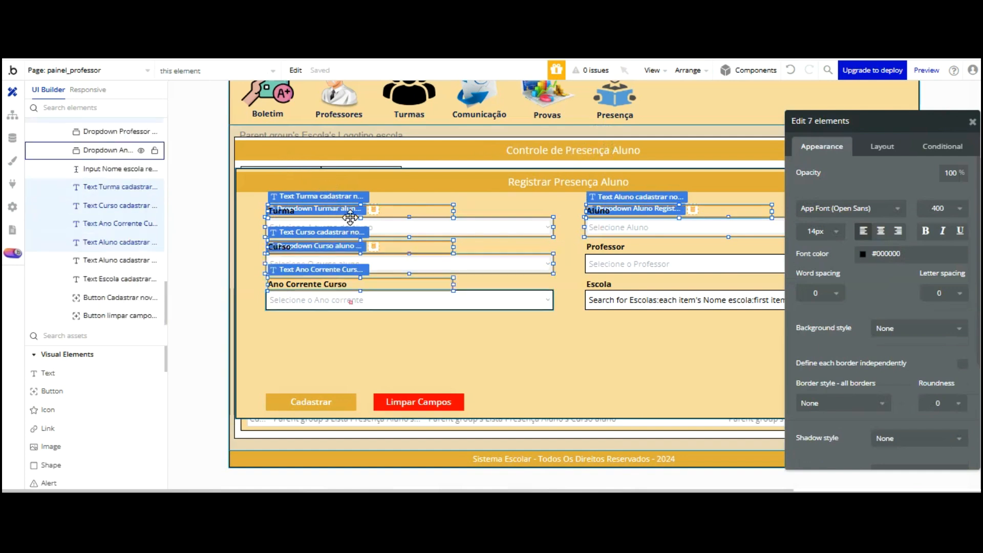
{"action": "left_click", "coordinate": [358, 285], "text": "shift"}
{"action": "left_click", "coordinate": [608, 263], "text": "shift"}
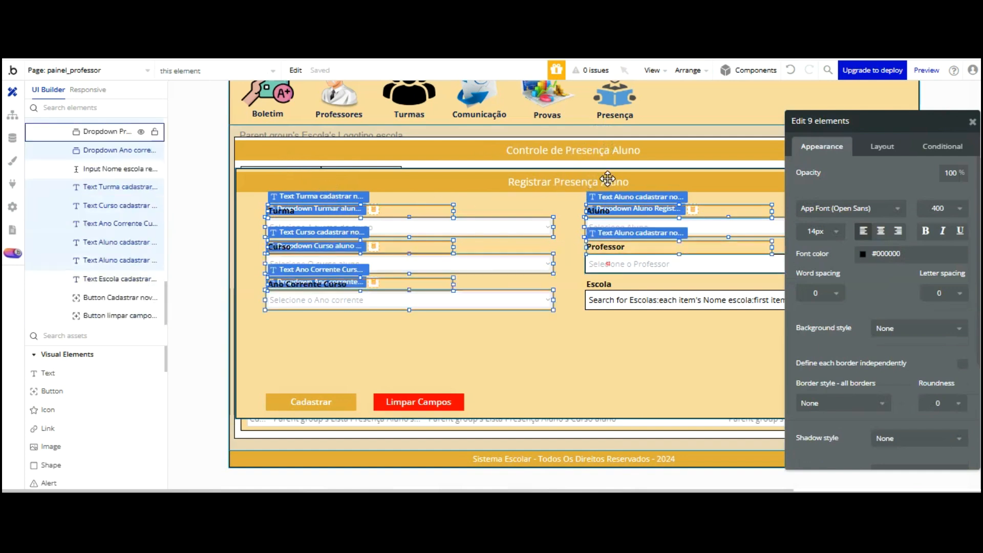
{"action": "left_click", "coordinate": [607, 247], "text": "shift"}
{"action": "left_click", "coordinate": [610, 284], "text": "shift"}
{"action": "left_click", "coordinate": [611, 299], "text": "shift"}
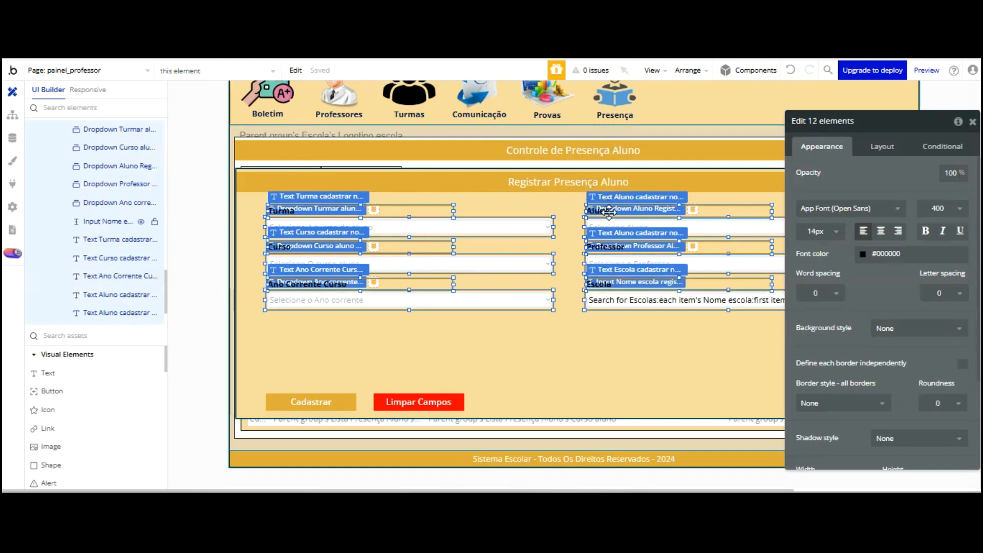
Nudge the twelve form elements down, then select the Cadastrar and Limpar Campos buttons
{"action": "key", "text": "shift+Down"}
{"action": "key", "text": "shift+Down"}
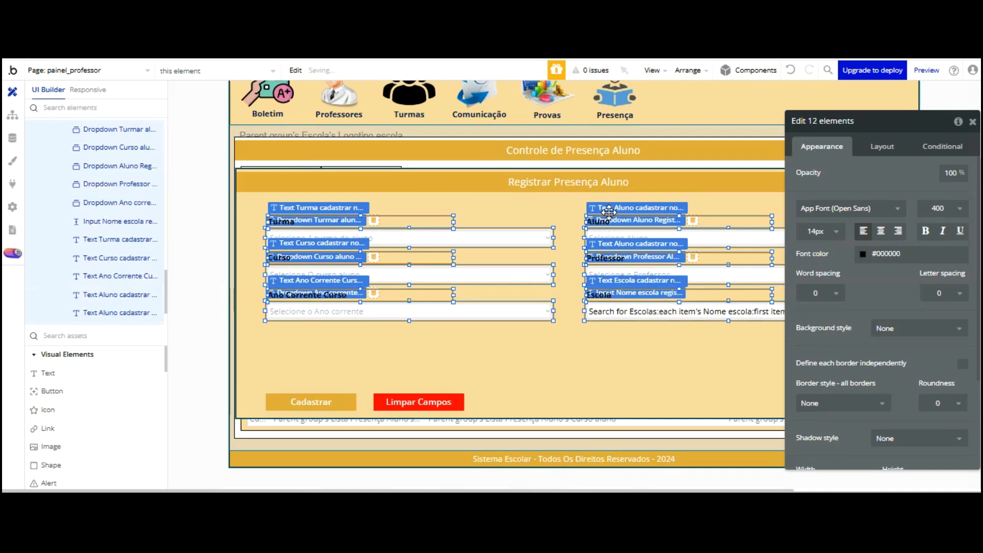
{"action": "key", "text": "shift+Down"}
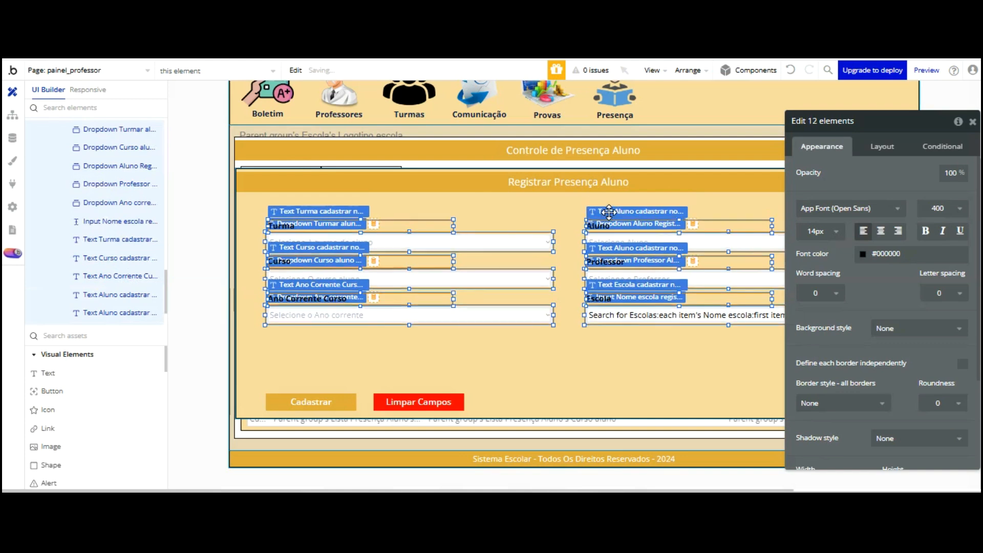
{"action": "key", "text": "shift+Down"}
{"action": "key", "text": "Down"}
{"action": "key", "text": "Down"}
{"action": "key", "text": "Down"}
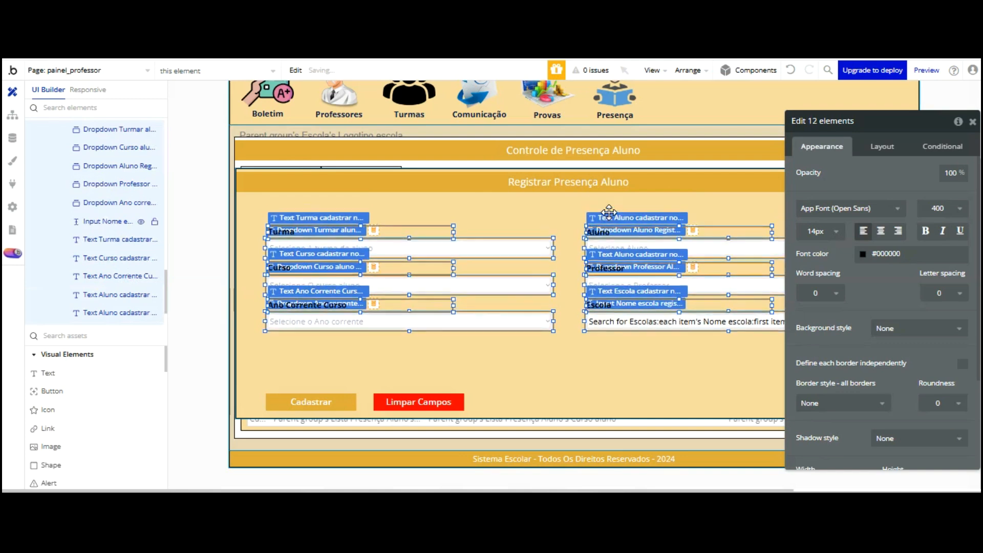
{"action": "key", "text": "Down"}
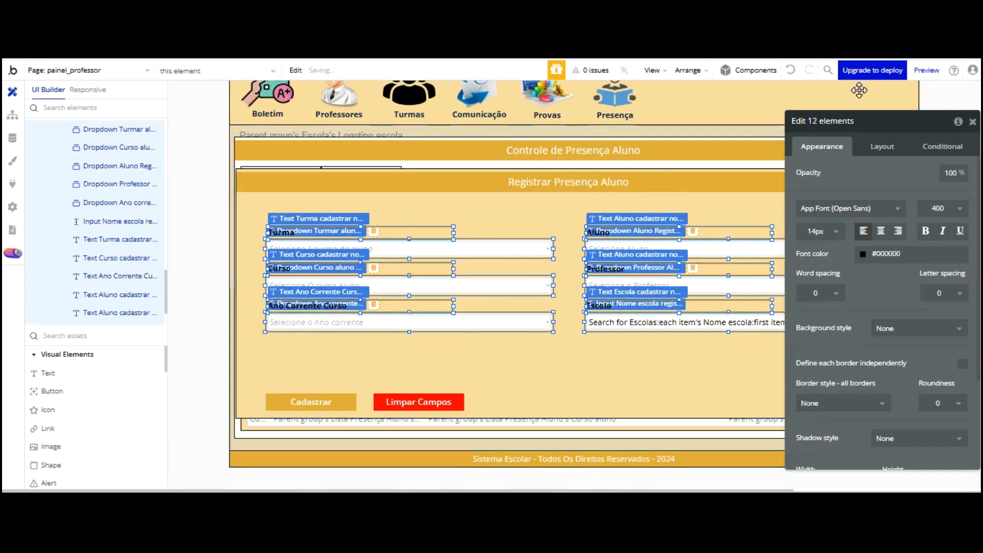
{"action": "left_click_drag", "start_coordinate": [861, 121], "coordinate": [104, 87]}
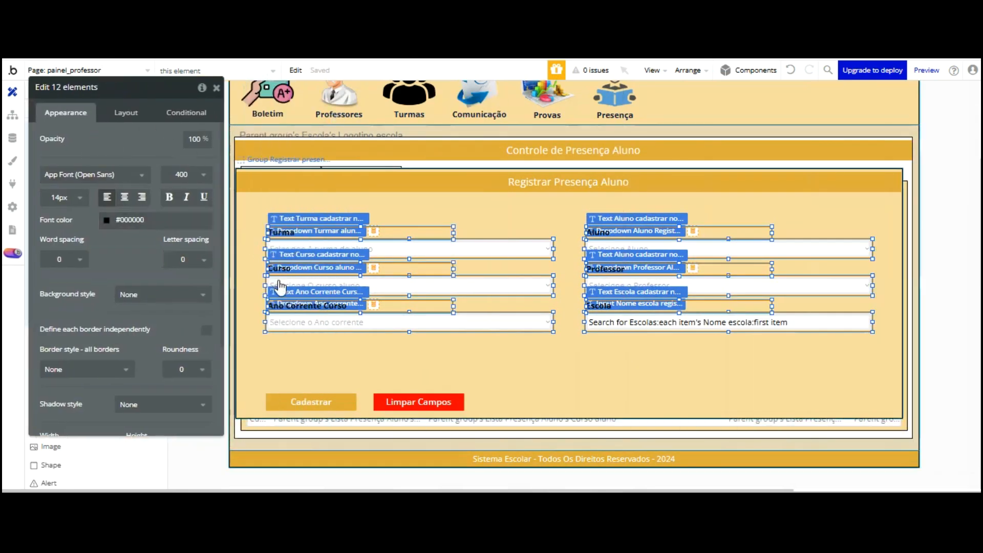
{"action": "left_click", "coordinate": [310, 402]}
{"action": "left_click", "coordinate": [407, 405], "text": "shift"}
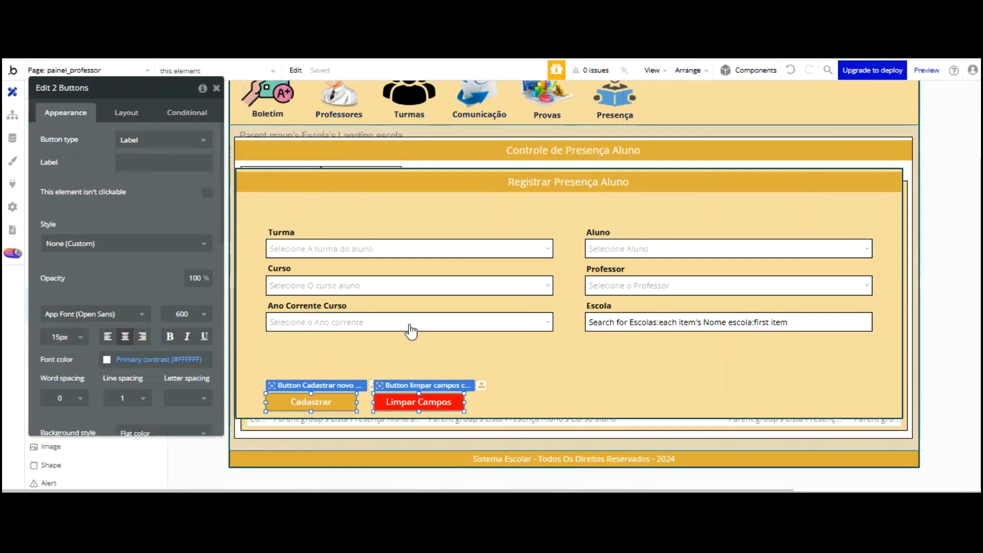
Move both buttons up and rename the Cadastrar button to 'Registrar presença aluno'
{"action": "key", "text": "shift+Up"}
{"action": "key", "text": "shift+Up"}
{"action": "key", "text": "shift+Up"}
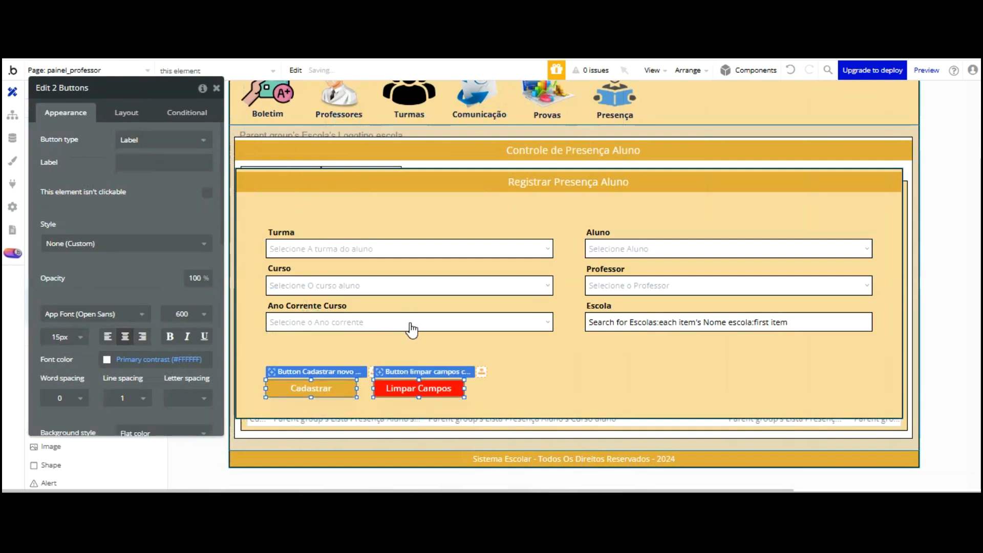
{"action": "key", "text": "shift+Up"}
{"action": "key", "text": "shift+Up"}
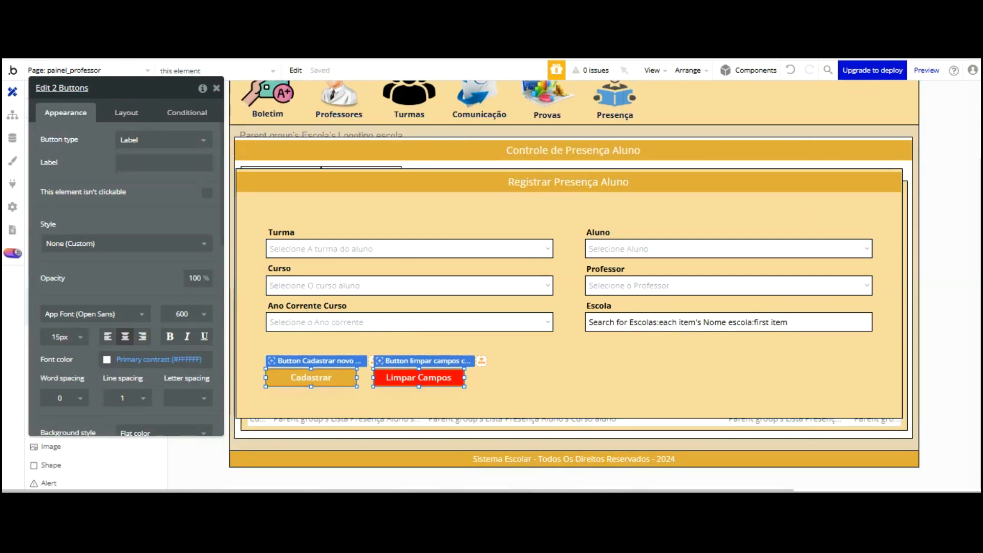
{"action": "left_click", "coordinate": [307, 375]}
{"action": "left_click", "coordinate": [97, 87]}
{"action": "key", "text": "BackSpace"}
{"action": "key", "text": "BackSpace"}
{"action": "key", "text": "BackSpace"}
{"action": "key", "text": "BackSpace"}
{"action": "key", "text": "BackSpace"}
{"action": "key", "text": "BackSpace"}
{"action": "key", "text": "BackSpace"}
{"action": "key", "text": "BackSpace"}
{"action": "key", "text": "BackSpace"}
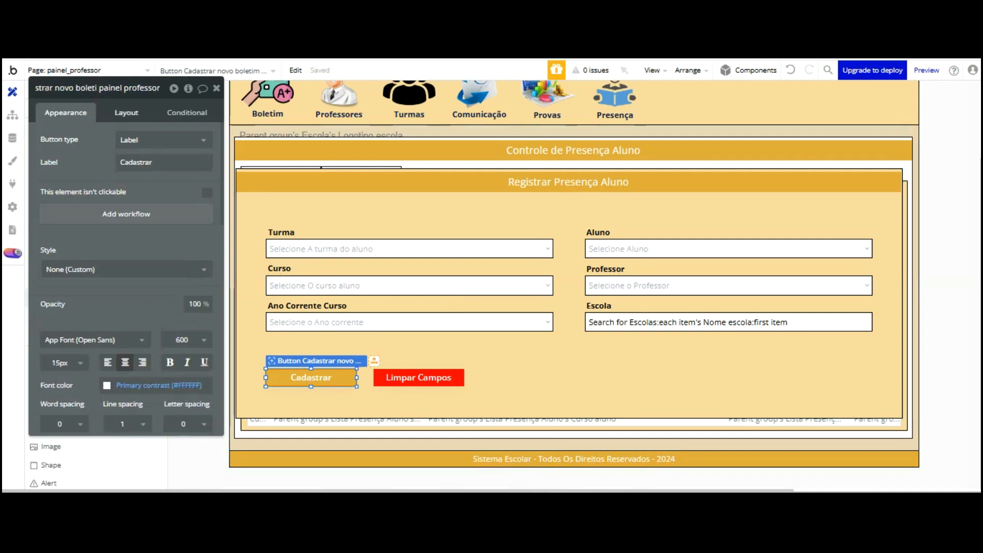
{"action": "key", "text": "BackSpace"}
{"action": "key", "text": "BackSpace"}
{"action": "key", "text": "BackSpace"}
{"action": "key", "text": "BackSpace"}
{"action": "key", "text": "BackSpace"}
{"action": "key", "text": "BackSpace"}
{"action": "key", "text": "BackSpace"}
{"action": "key", "text": "BackSpace"}
{"action": "key", "text": "BackSpace"}
{"action": "key", "text": "BackSpace"}
{"action": "key", "text": "BackSpace"}
{"action": "key", "text": "BackSpace"}
{"action": "key", "text": "BackSpace"}
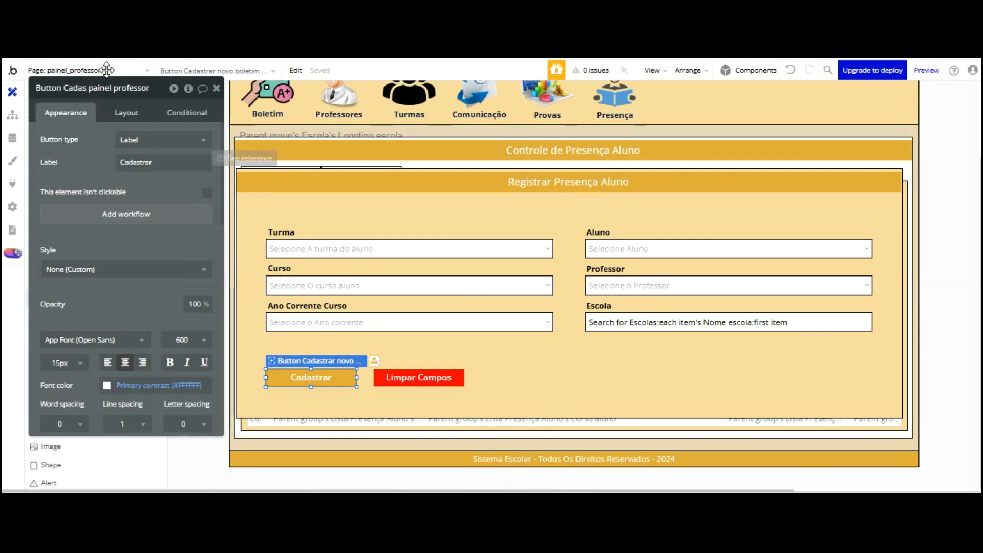
{"action": "type", "text": "REGISTRAR"}
{"action": "key", "text": "BackSpace"}
{"action": "key", "text": "BackSpace"}
{"action": "key", "text": "BackSpace"}
{"action": "key", "text": "BackSpace"}
{"action": "key", "text": "BackSpace"}
{"action": "key", "text": "BackSpace"}
{"action": "key", "text": "BackSpace"}
{"action": "key", "text": "BackSpace"}
{"action": "type", "text": "egistrar"}
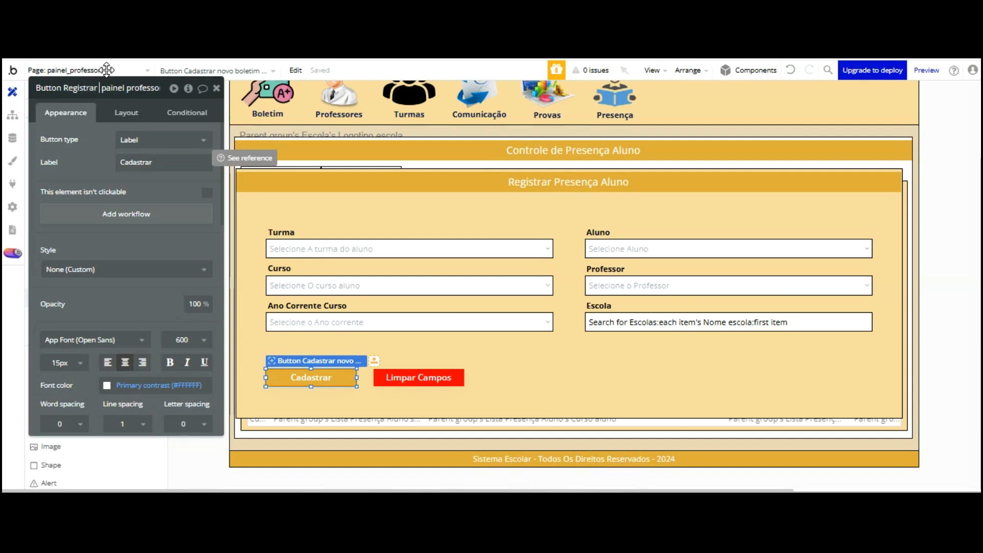
{"action": "type", "text": " presença aluno -"}
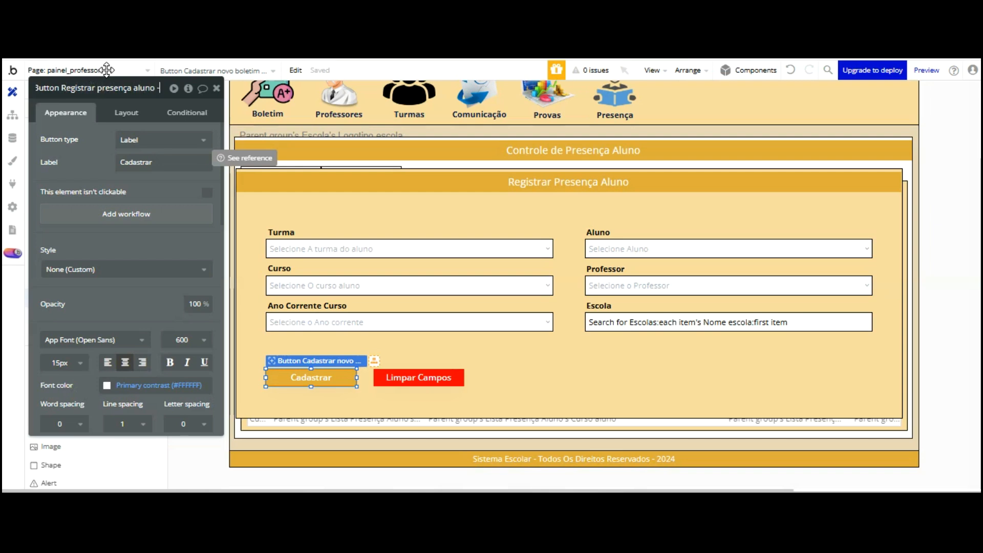
{"action": "key", "text": "End"}
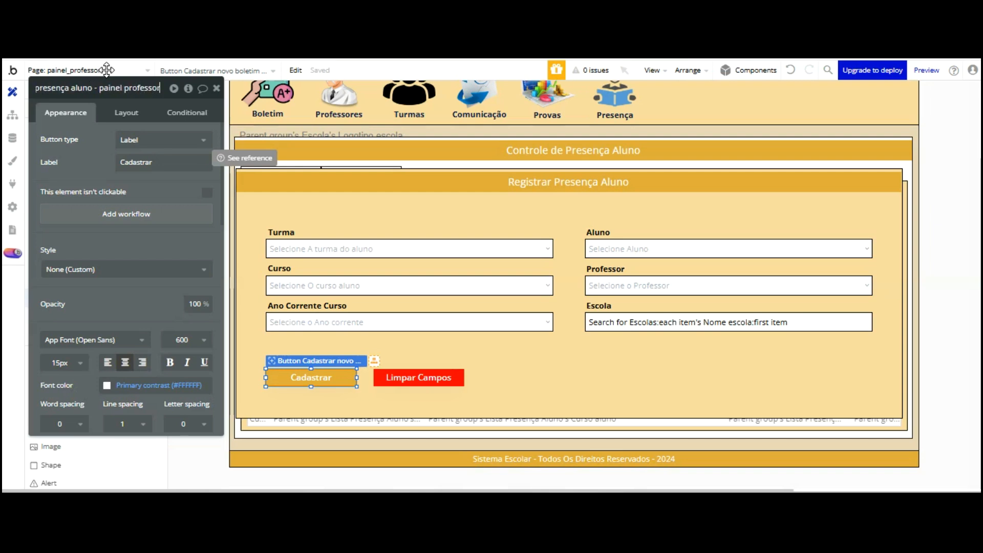
{"action": "key", "text": "Return"}
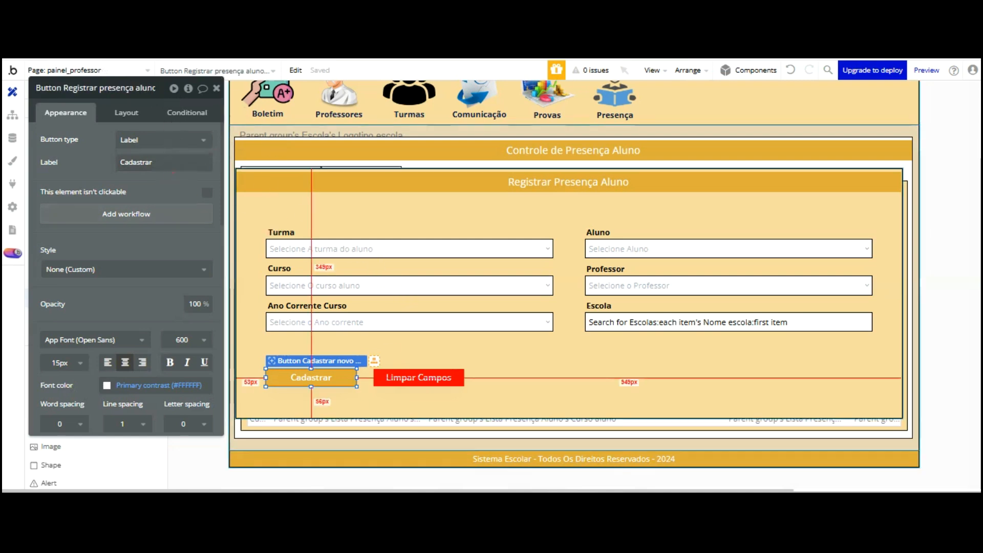
Rename the Limpar Campos button so it ends in 'presença aluno painel'
{"action": "left_click", "coordinate": [419, 377]}
{"action": "left_click", "coordinate": [154, 88]}
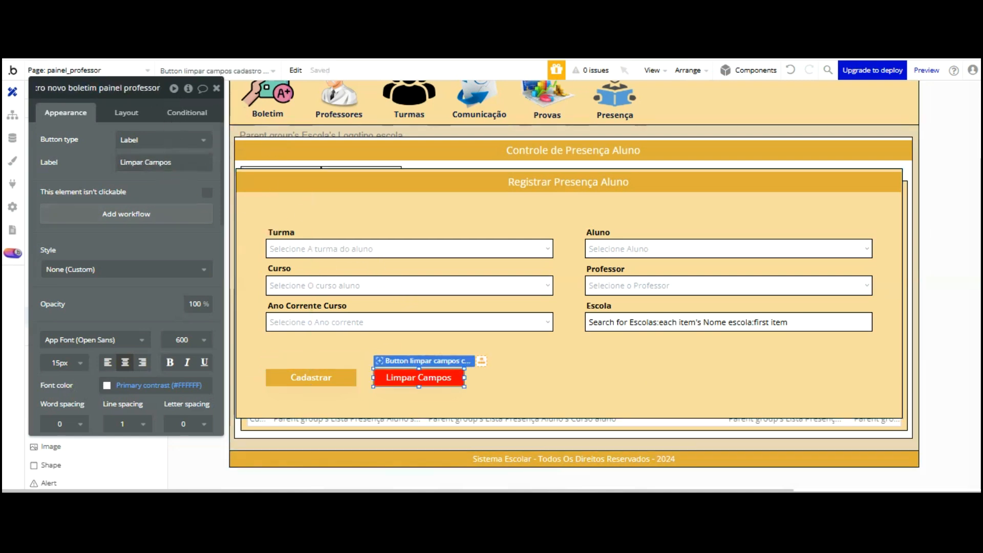
{"action": "key", "text": "Left"}
{"action": "key", "text": "Left"}
{"action": "key", "text": "Left"}
{"action": "key", "text": "Left"}
{"action": "key", "text": "Left"}
{"action": "key", "text": "Left"}
{"action": "key", "text": "Left"}
{"action": "key", "text": "Left"}
{"action": "key", "text": "Left"}
{"action": "key", "text": "Left"}
{"action": "key", "text": "Left"}
{"action": "key", "text": "Left"}
{"action": "key", "text": "Left"}
{"action": "key", "text": "Left"}
{"action": "key", "text": "Left"}
{"action": "key", "text": "Left"}
{"action": "key", "text": "Left"}
{"action": "key", "text": "Left"}
{"action": "key", "text": "Left"}
{"action": "key", "text": "Left"}
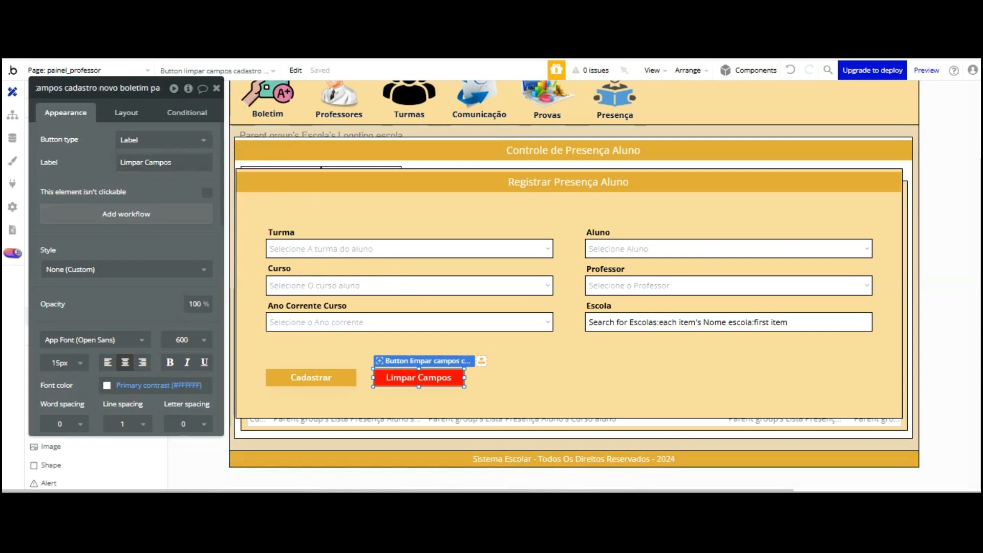
{"action": "key", "text": "Right"}
{"action": "key", "text": "Right"}
{"action": "key", "text": "Right"}
{"action": "key", "text": "Right"}
{"action": "key", "text": "Right"}
{"action": "key", "text": "Right"}
{"action": "key", "text": "Right"}
{"action": "key", "text": "Right"}
{"action": "key", "text": "Right"}
{"action": "key", "text": "Right"}
{"action": "key", "text": "Right"}
{"action": "key", "text": "Right"}
{"action": "key", "text": "Right"}
{"action": "key", "text": "Right"}
{"action": "key", "text": "Right"}
{"action": "key", "text": "Right"}
{"action": "key", "text": "Right"}
{"action": "key", "text": "Right"}
{"action": "key", "text": "Right"}
{"action": "key", "text": "Right"}
{"action": "key", "text": "BackSpace"}
{"action": "key", "text": "BackSpace"}
{"action": "key", "text": "BackSpace"}
{"action": "key", "text": "BackSpace"}
{"action": "key", "text": "BackSpace"}
{"action": "key", "text": "BackSpace"}
{"action": "key", "text": "BackSpace"}
{"action": "key", "text": "BackSpace"}
{"action": "key", "text": "BackSpace"}
{"action": "key", "text": "BackSpace"}
{"action": "key", "text": "BackSpace"}
{"action": "key", "text": "BackSpace"}
{"action": "key", "text": "BackSpace"}
{"action": "key", "text": "BackSpace"}
{"action": "key", "text": "BackSpace"}
{"action": "key", "text": "BackSpace"}
{"action": "key", "text": "BackSpace"}
{"action": "key", "text": "BackSpace"}
{"action": "key", "text": "BackSpace"}
{"action": "key", "text": "BackSpace"}
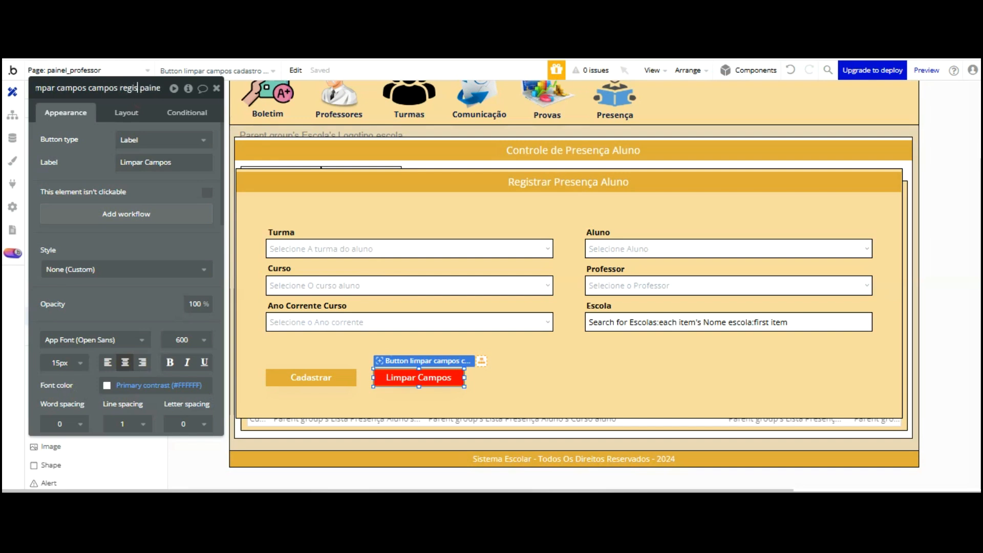
{"action": "type", "text": "resença aluno - painel"}
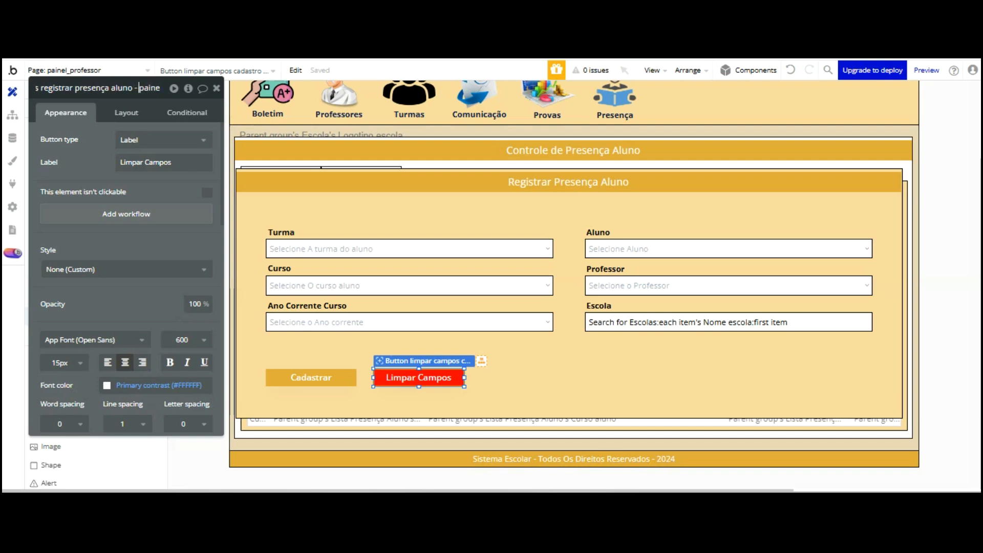
{"action": "key", "text": "Return"}
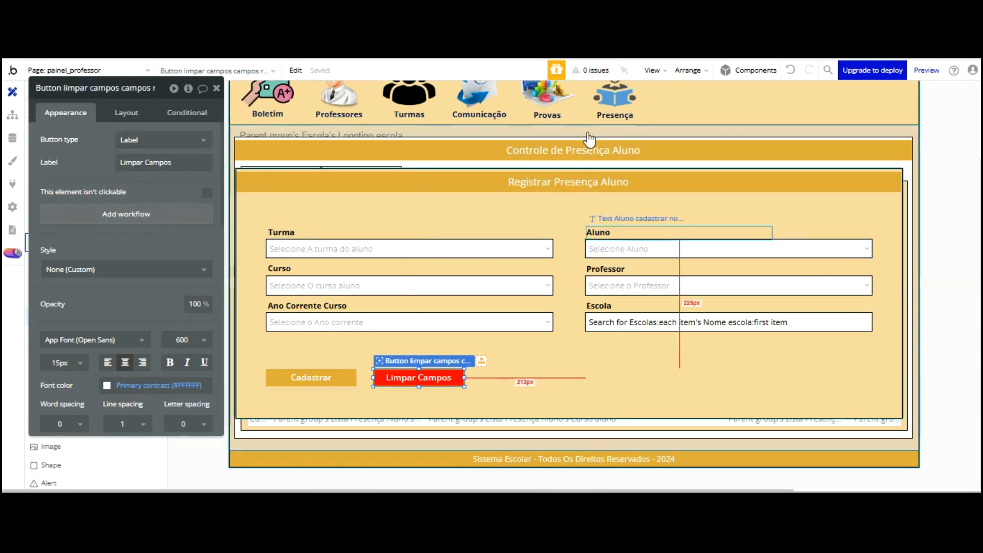
Nudge the Registrar presença group slightly right and down
{"action": "left_click", "coordinate": [853, 135]}
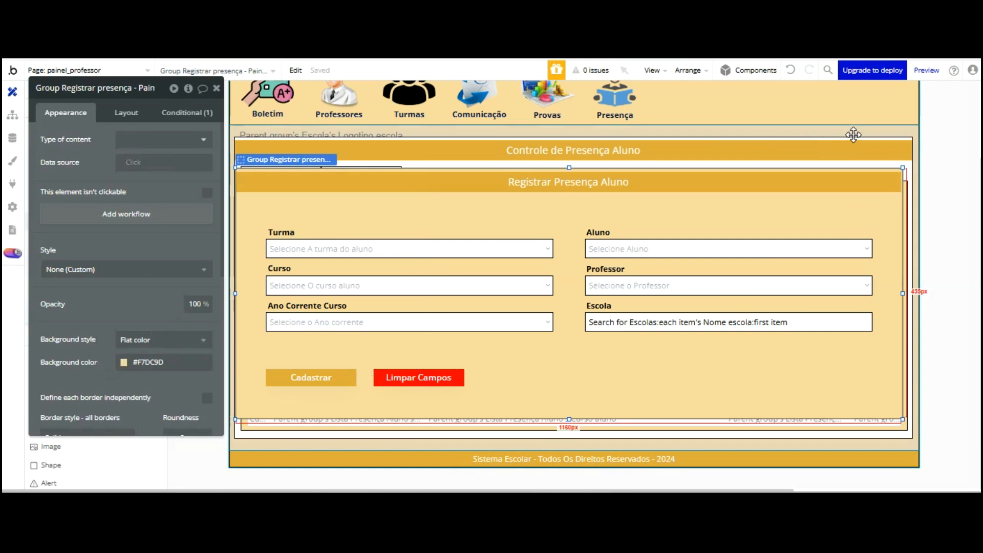
{"action": "key", "text": "shift+Right"}
{"action": "key", "text": "Down"}
{"action": "key", "text": "Down"}
{"action": "key", "text": "Down"}
{"action": "key", "text": "Down"}
{"action": "key", "text": "Down"}
{"action": "key", "text": "Down"}
{"action": "key", "text": "Down"}
{"action": "key", "text": "Down"}
{"action": "key", "text": "Down"}
{"action": "key", "text": "Down"}
{"action": "key", "text": "Down"}
{"action": "key", "text": "Down"}
{"action": "key", "text": "Down"}
{"action": "key", "text": "Down"}
{"action": "key", "text": "Down"}
{"action": "key", "text": "Down"}
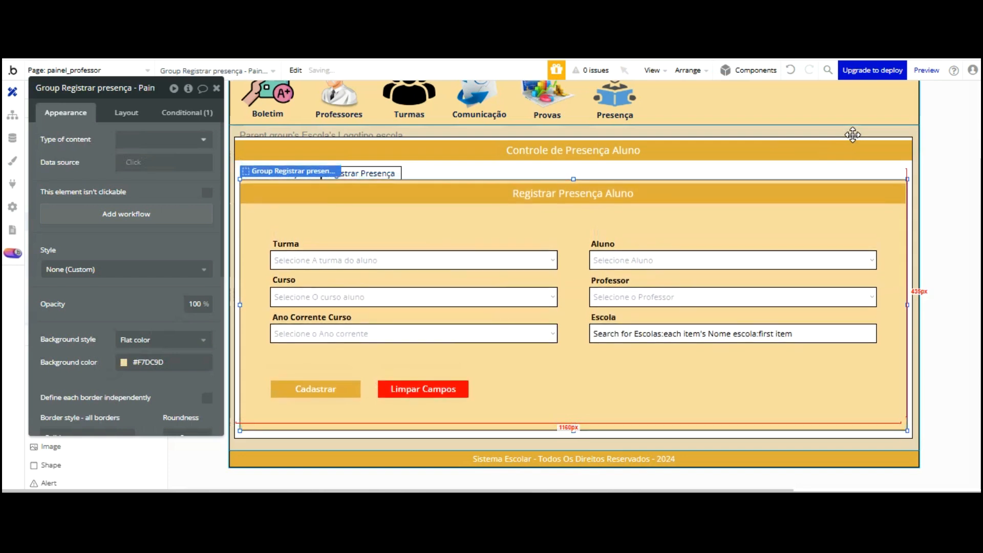
{"action": "left_click", "coordinate": [842, 123]}
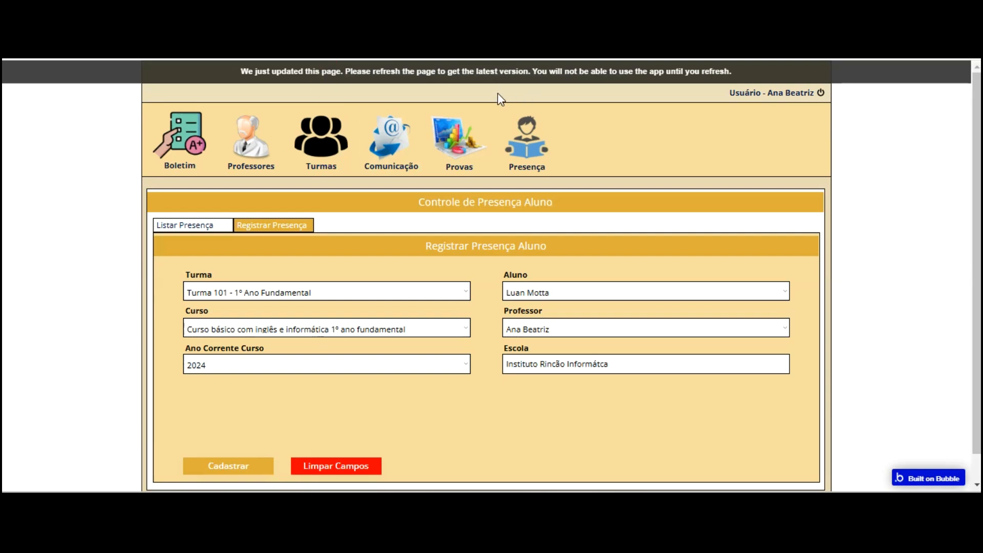
{"action": "key", "text": "F5"}
{"action": "left_click", "coordinate": [499, 164]}
{"action": "left_click", "coordinate": [268, 225]}
{"action": "left_click", "coordinate": [208, 225]}
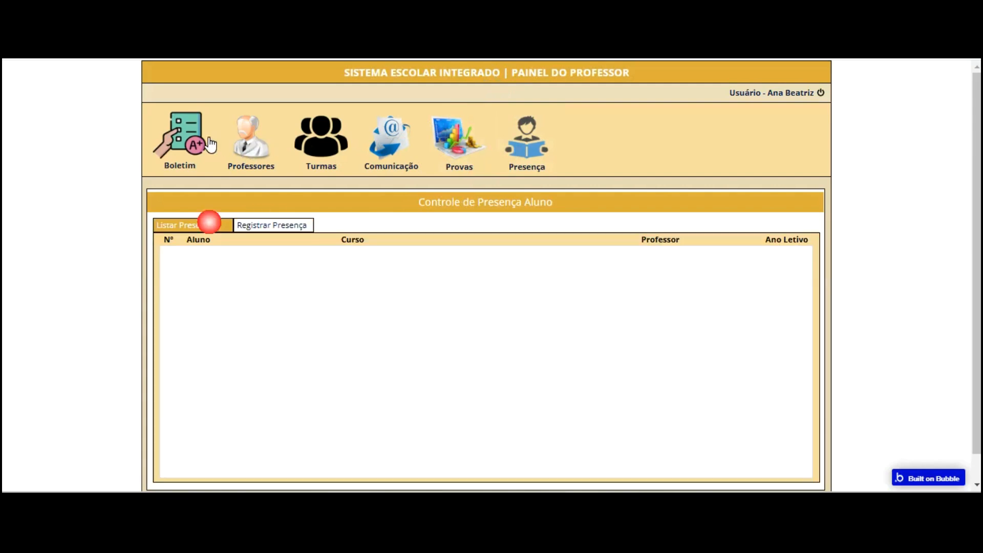
{"action": "left_click", "coordinate": [279, 224]}
{"action": "left_click", "coordinate": [193, 225]}
{"action": "left_click", "coordinate": [264, 221]}
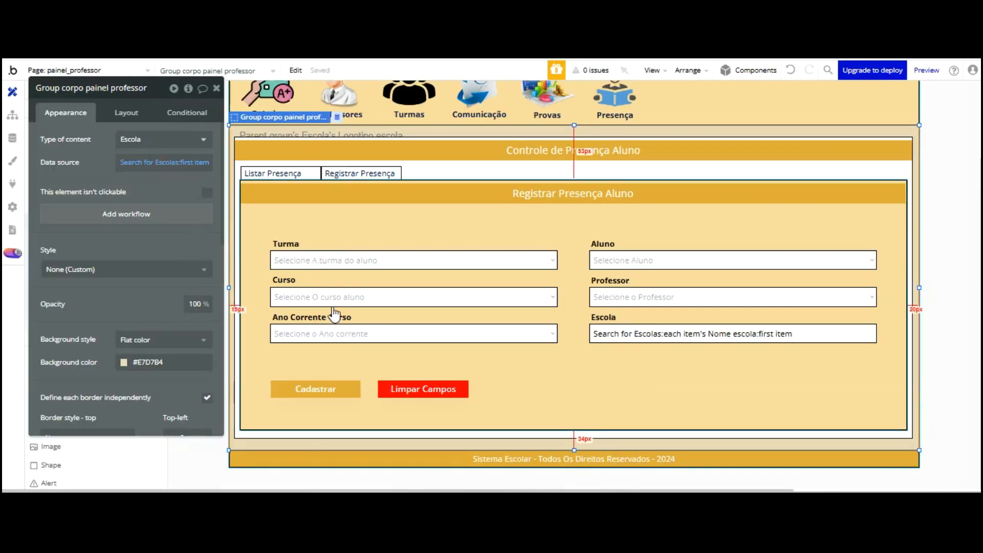
{"action": "left_click", "coordinate": [328, 388]}
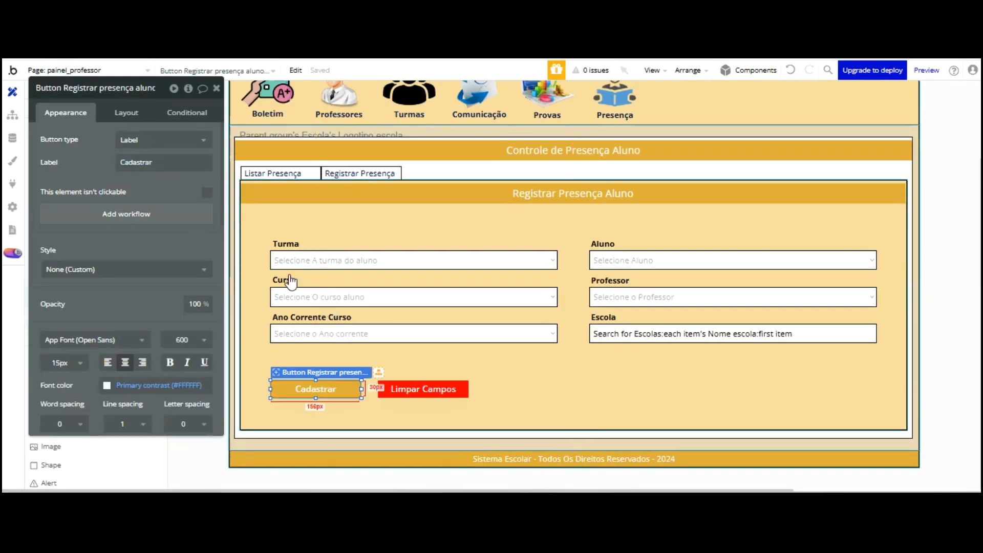
Start a Cadastrar button workflow with a Create a new Lista Presença Aluno action
{"action": "left_click", "coordinate": [156, 209]}
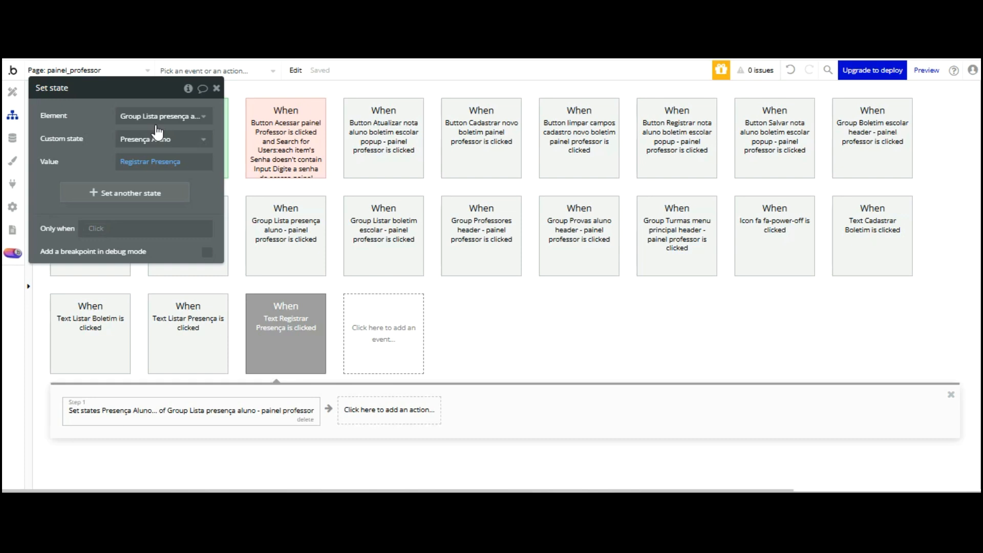
{"action": "left_click_drag", "start_coordinate": [165, 123], "coordinate": [597, 285]}
{"action": "left_click", "coordinate": [134, 215]}
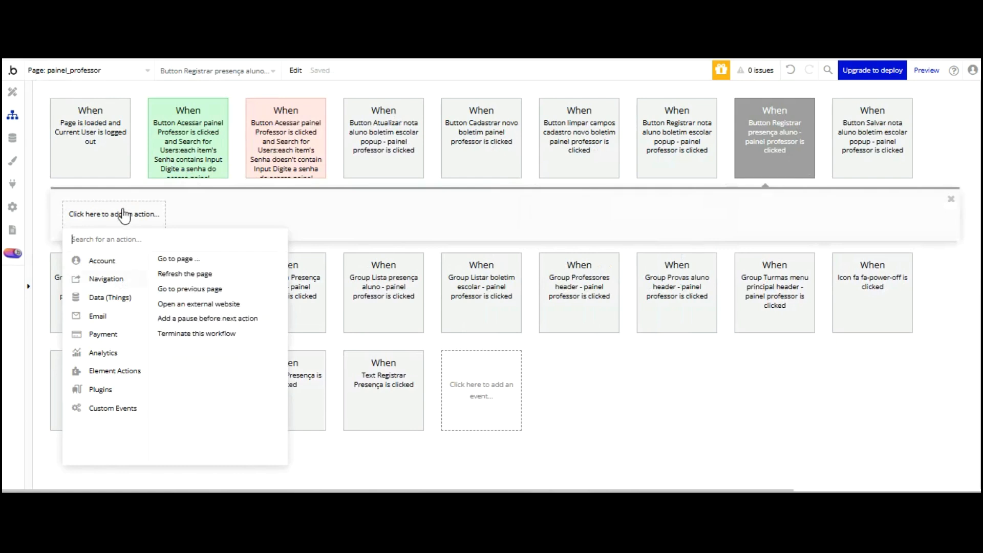
{"action": "mouse_move", "coordinate": [111, 297]}
{"action": "left_click", "coordinate": [181, 259]}
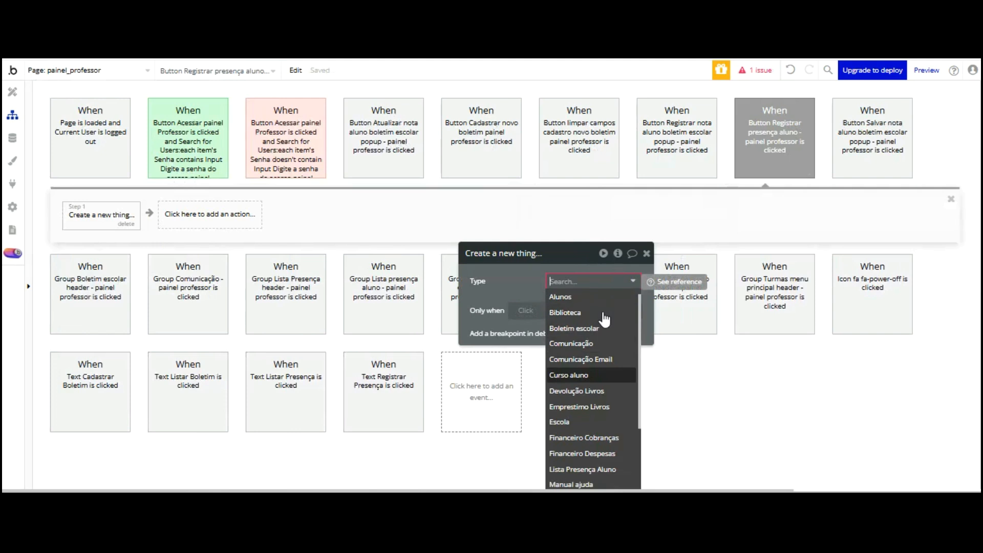
{"action": "scroll", "coordinate": [604, 319], "scroll_direction": "down", "scroll_amount": 3}
{"action": "left_click", "coordinate": [592, 385]}
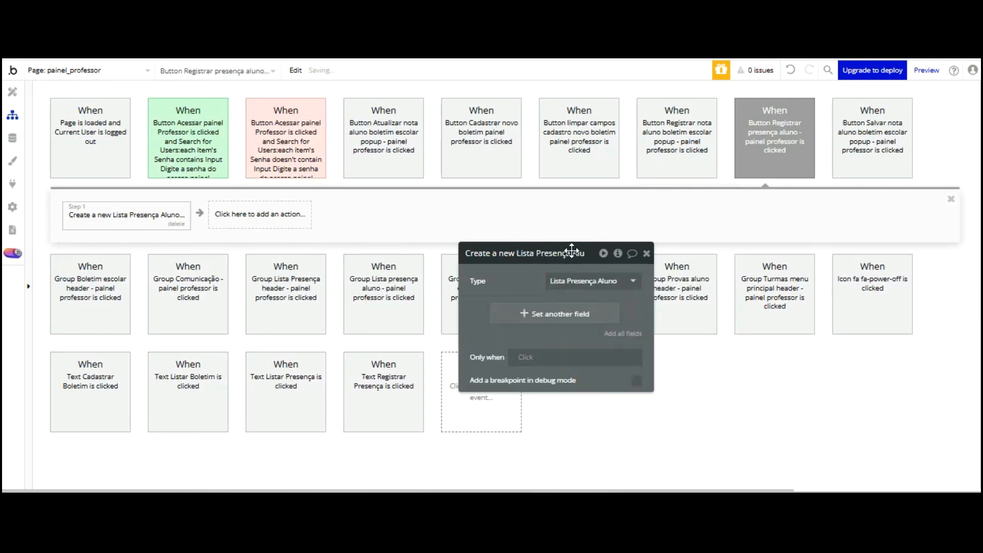
Add Ano letivo aluno and Curso aluno field rows to the create action
{"action": "left_click", "coordinate": [542, 313]}
{"action": "left_click", "coordinate": [481, 308]}
{"action": "left_click", "coordinate": [491, 322]}
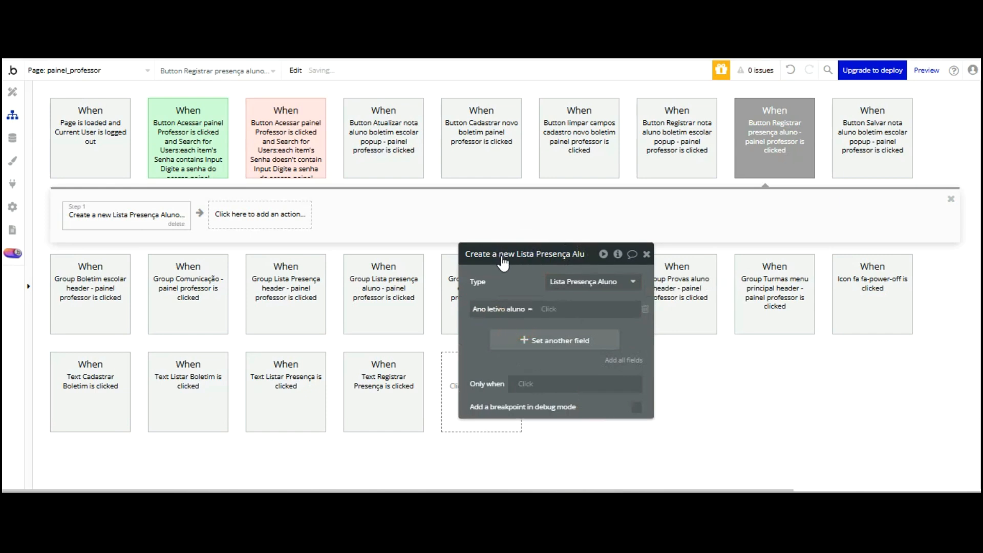
{"action": "left_click", "coordinate": [555, 340]}
{"action": "left_click", "coordinate": [502, 336]}
{"action": "left_click", "coordinate": [507, 365]}
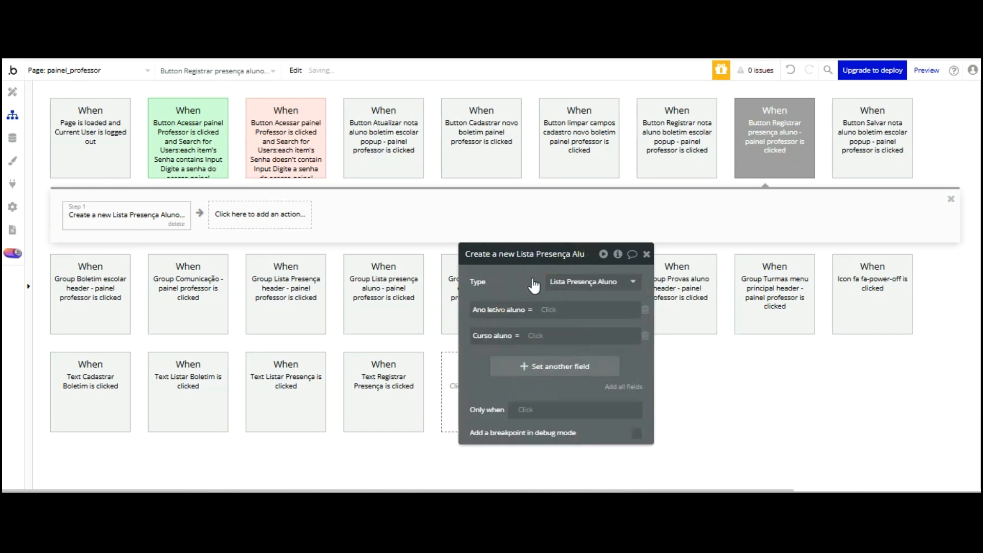
Add Nome Aluno and Professor aluno field rows to the create action
{"action": "left_click", "coordinate": [533, 365]}
{"action": "left_click", "coordinate": [483, 361]}
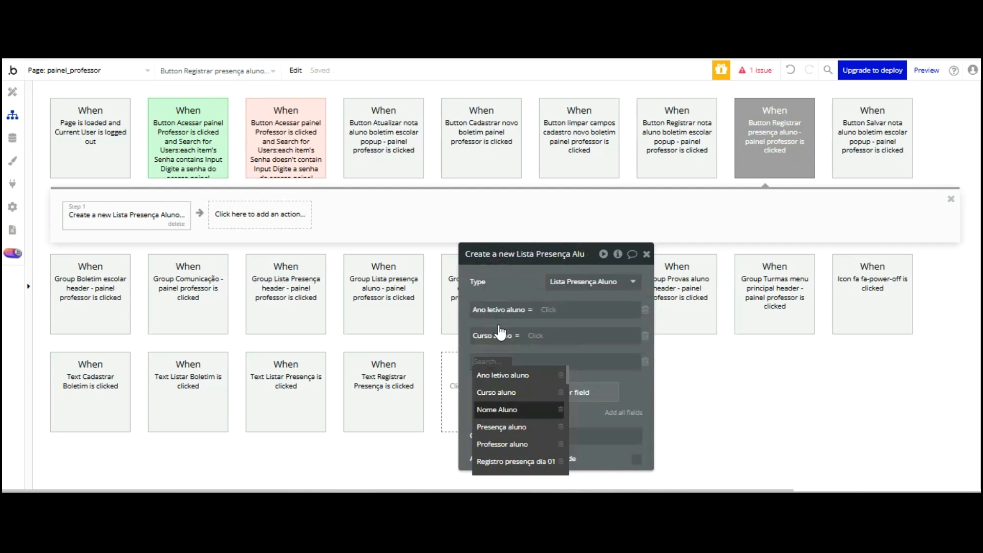
{"action": "left_click", "coordinate": [497, 409]}
{"action": "left_click", "coordinate": [500, 391]}
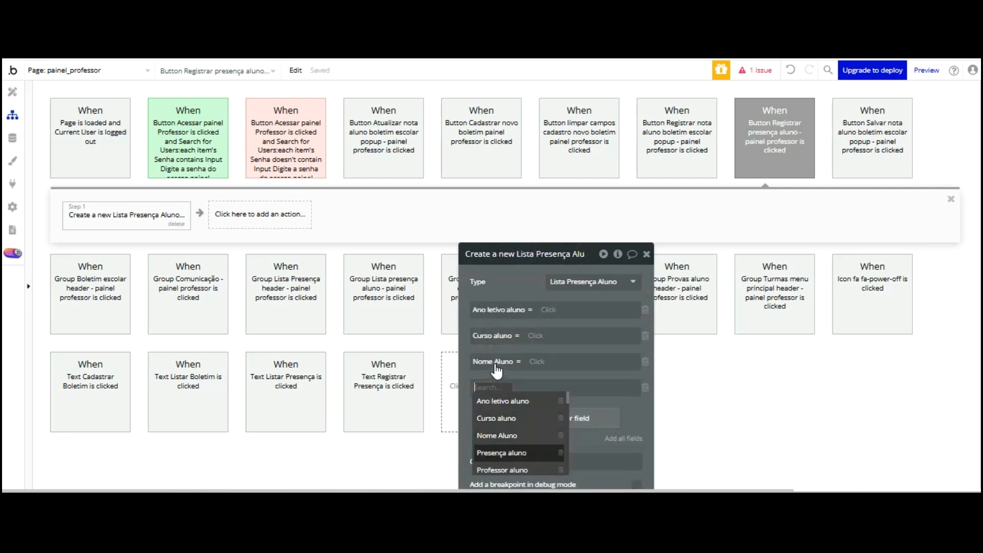
{"action": "scroll", "coordinate": [524, 368], "scroll_direction": "down", "scroll_amount": 1}
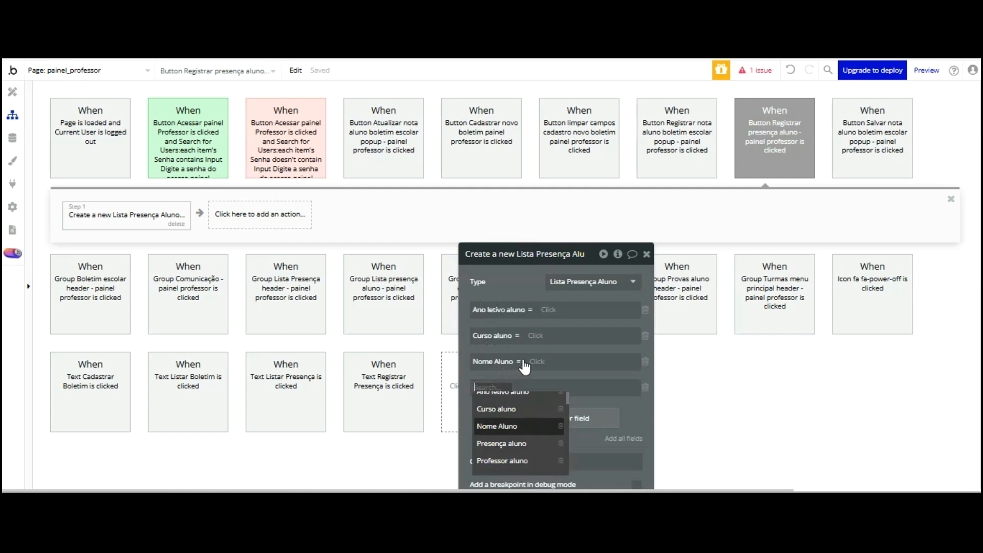
{"action": "scroll", "coordinate": [525, 355], "scroll_direction": "up", "scroll_amount": 2}
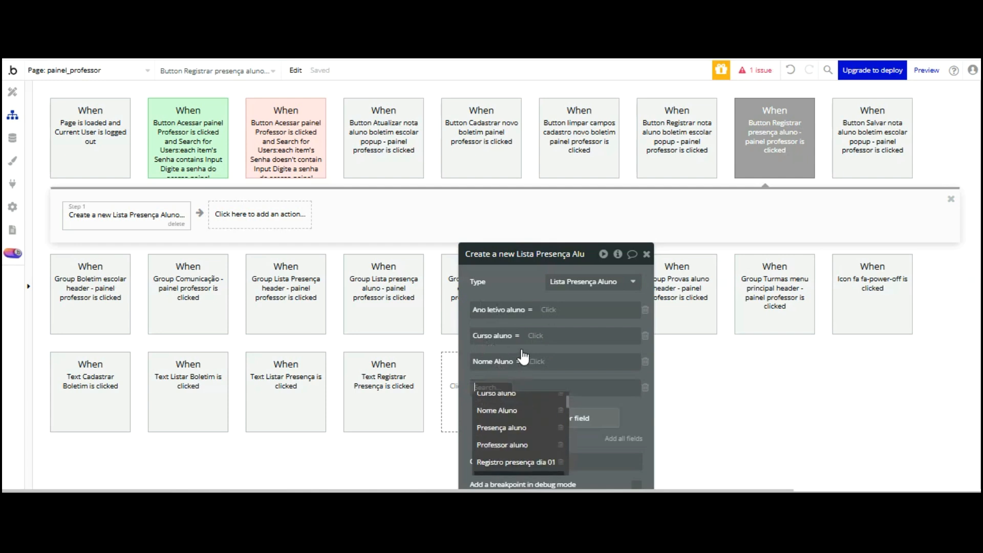
{"action": "scroll", "coordinate": [519, 374], "scroll_direction": "down", "scroll_amount": 1}
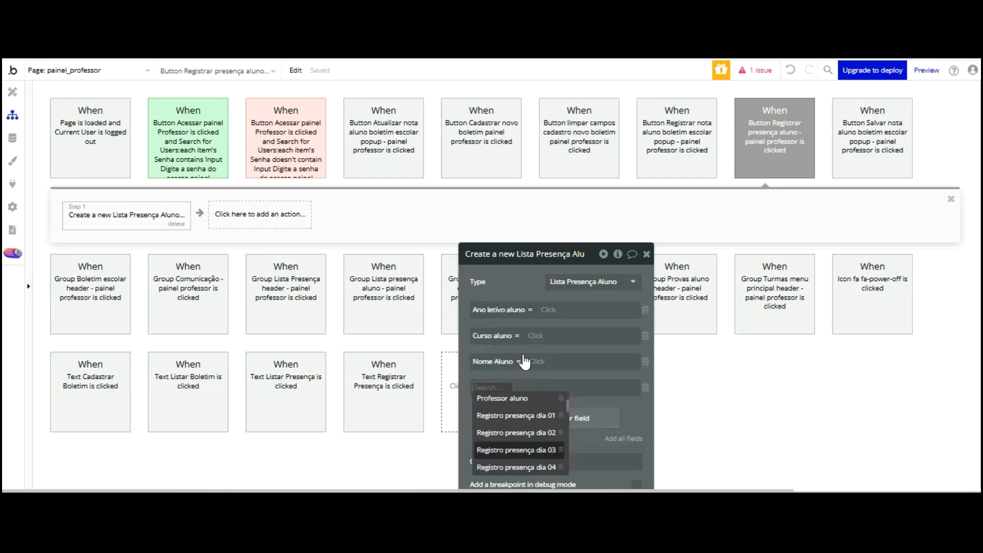
{"action": "left_click", "coordinate": [523, 321]}
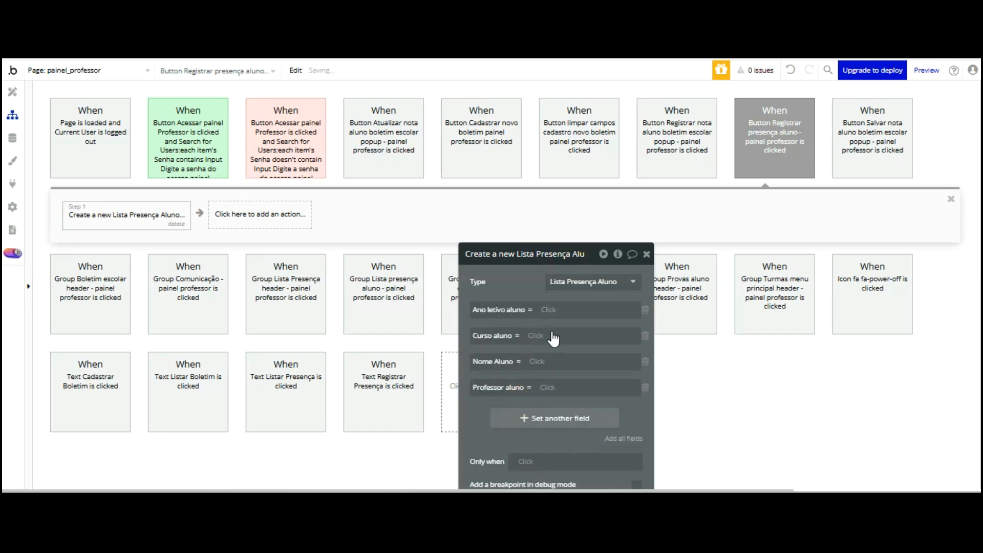
Add a Turma Aluno row plus one more unassigned field row
{"action": "left_click", "coordinate": [553, 416]}
{"action": "scroll", "coordinate": [522, 354], "scroll_direction": "down", "scroll_amount": 1}
{"action": "scroll", "coordinate": [523, 352], "scroll_direction": "up", "scroll_amount": 1}
{"action": "left_click_drag", "start_coordinate": [526, 244], "coordinate": [512, 92]}
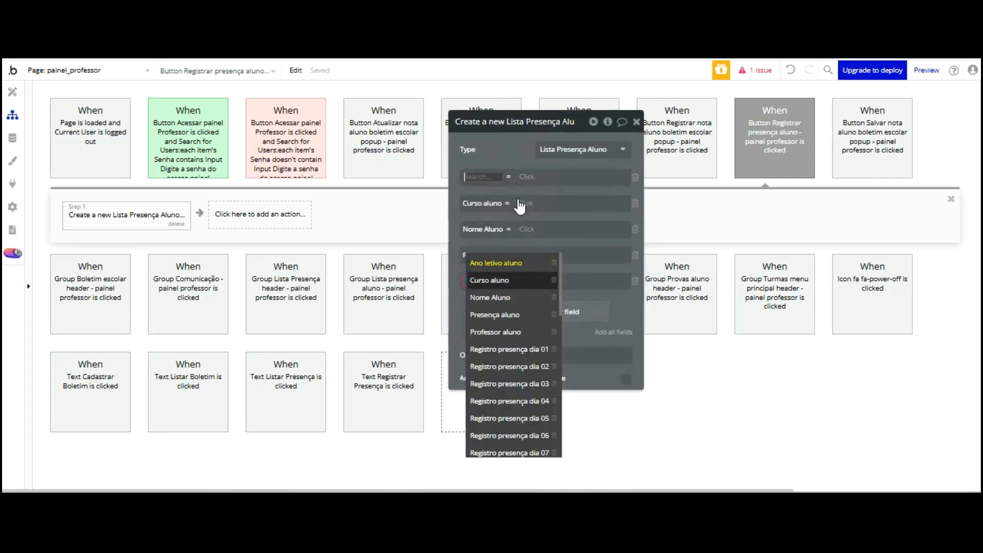
{"action": "left_click", "coordinate": [454, 177]}
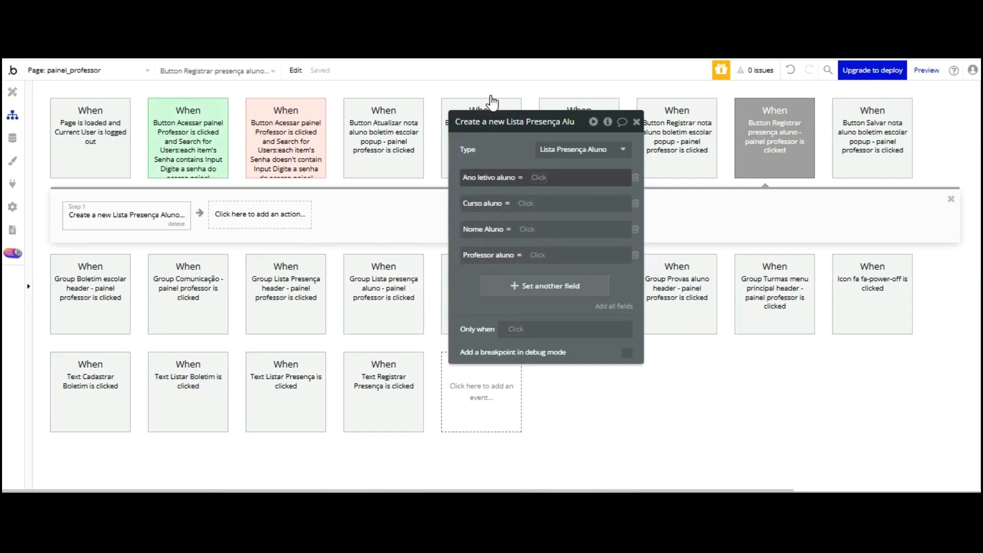
{"action": "left_click", "coordinate": [509, 285]}
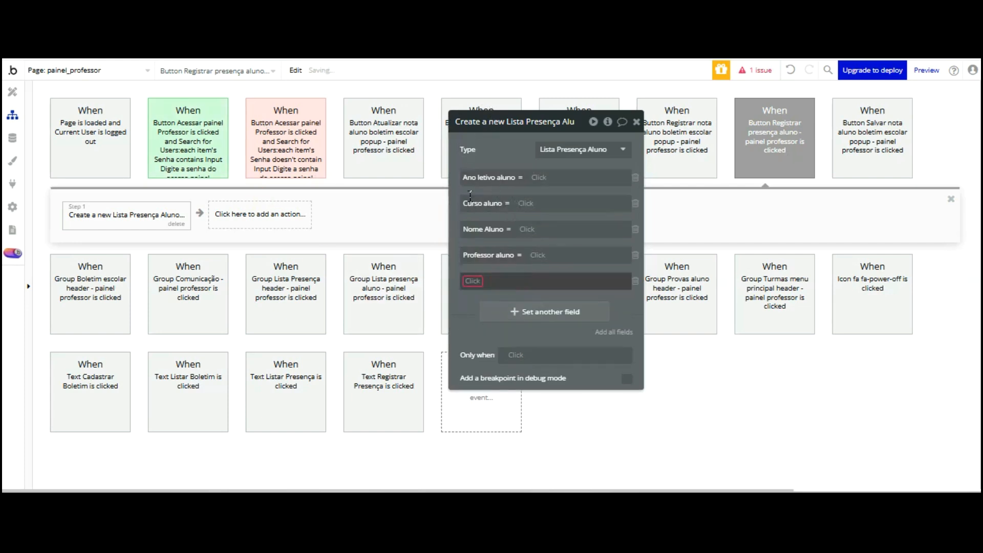
{"action": "scroll", "coordinate": [507, 358], "scroll_direction": "down", "scroll_amount": 10}
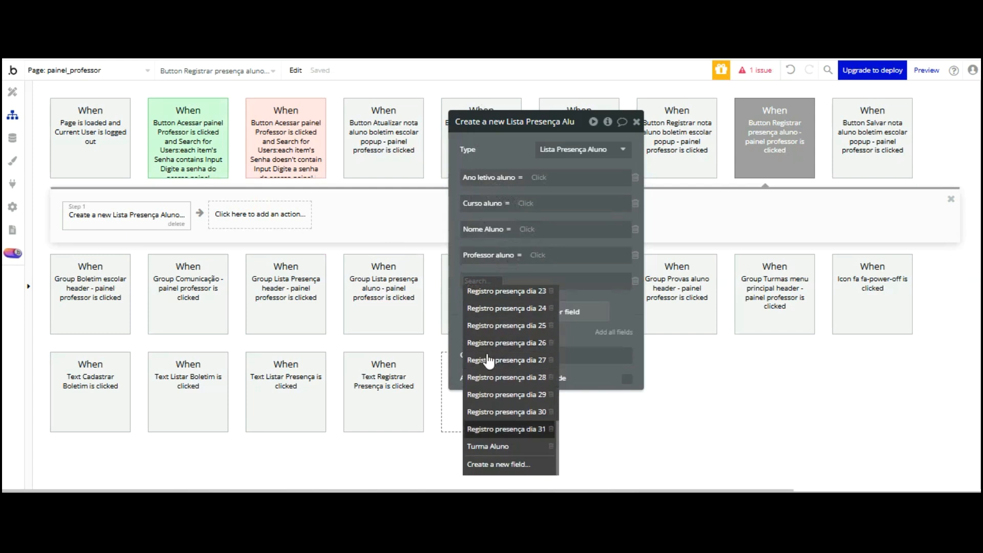
{"action": "left_click", "coordinate": [489, 446]}
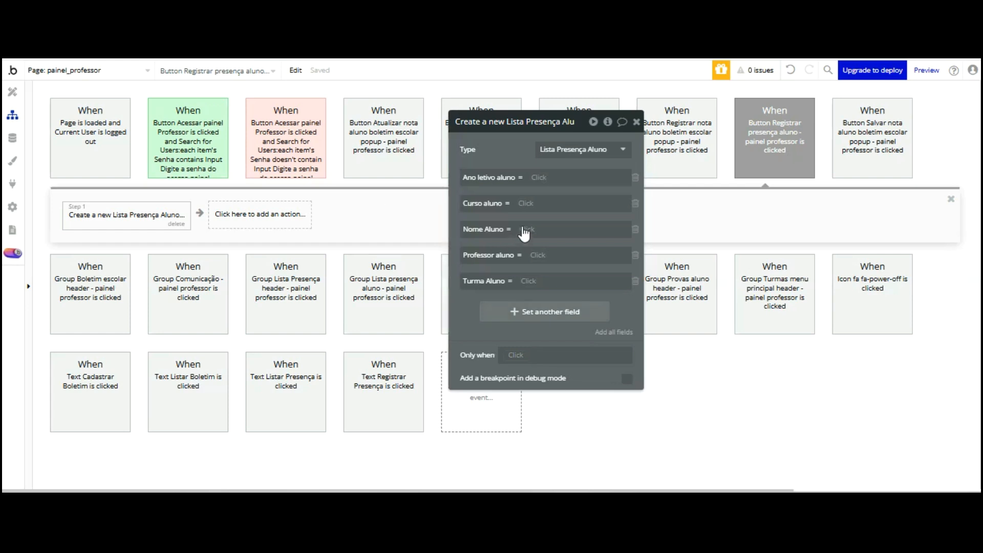
{"action": "left_click", "coordinate": [523, 312]}
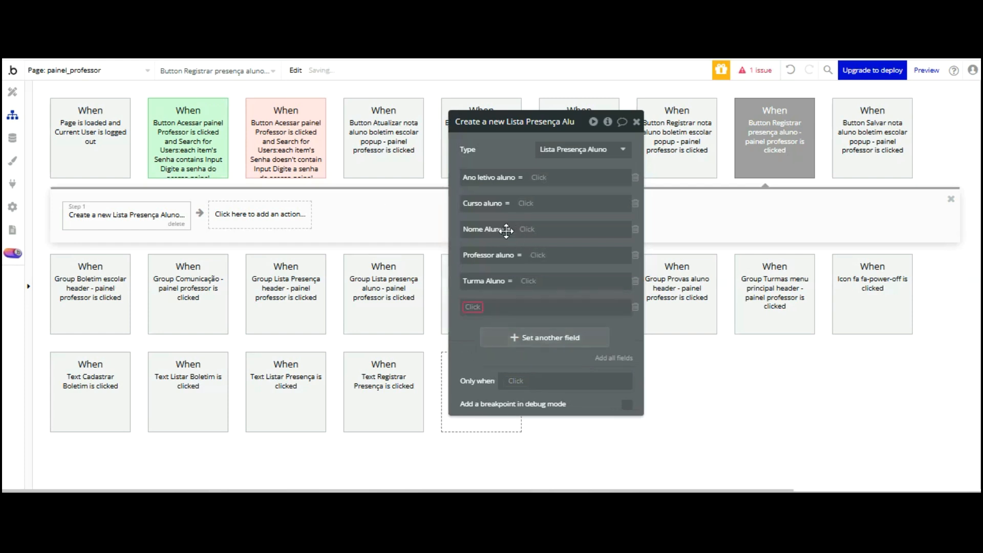
{"action": "left_click", "coordinate": [516, 303]}
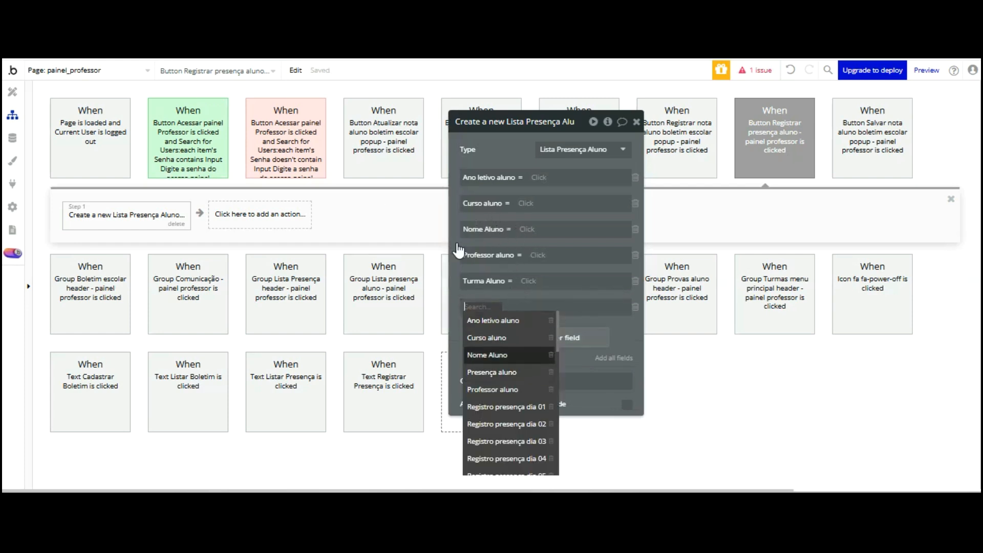
{"action": "key", "text": "Escape"}
{"action": "left_click", "coordinate": [12, 138]}
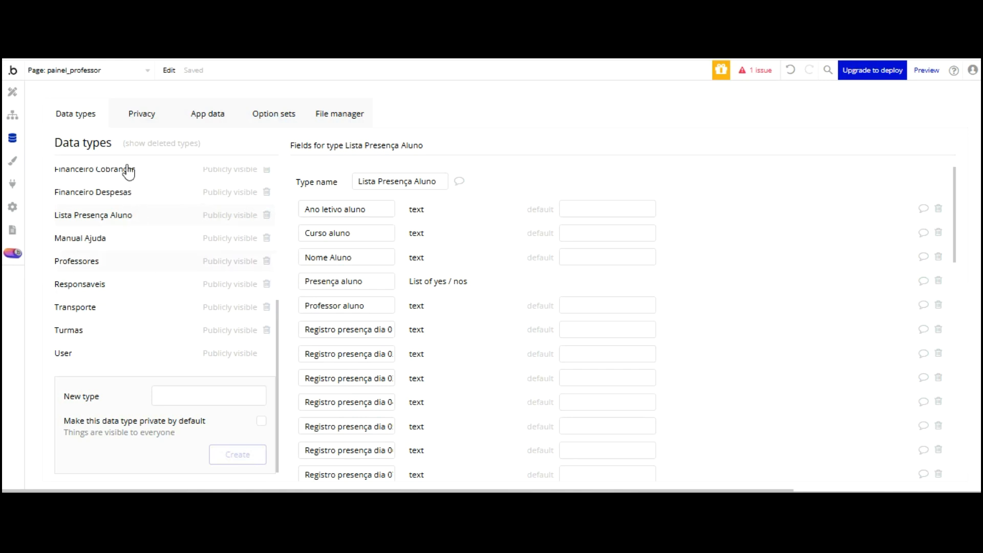
Add a text field named Nome escola Aluno to Lista Presença Aluno, then return to the workflow
{"action": "scroll", "coordinate": [336, 224], "scroll_direction": "down", "scroll_amount": 6}
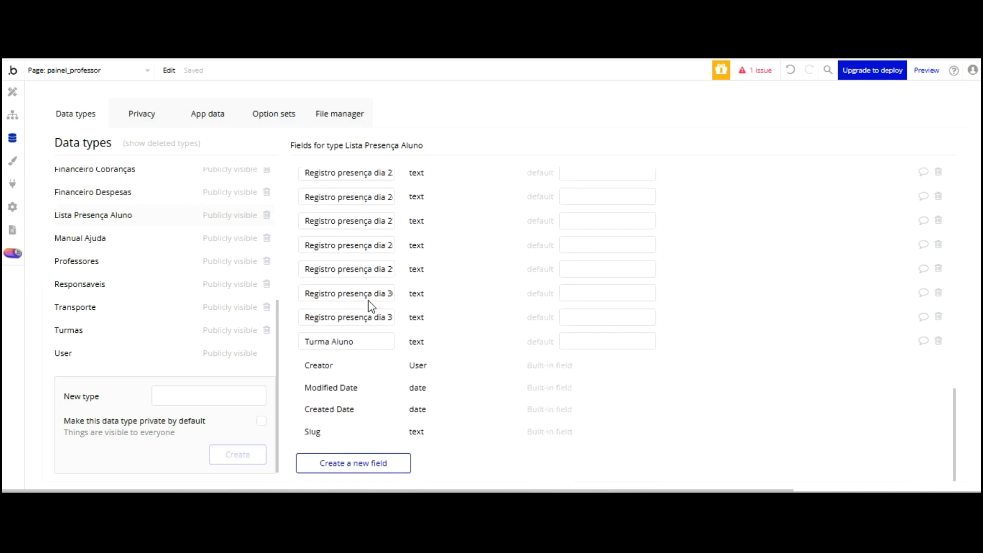
{"action": "left_click", "coordinate": [353, 463]}
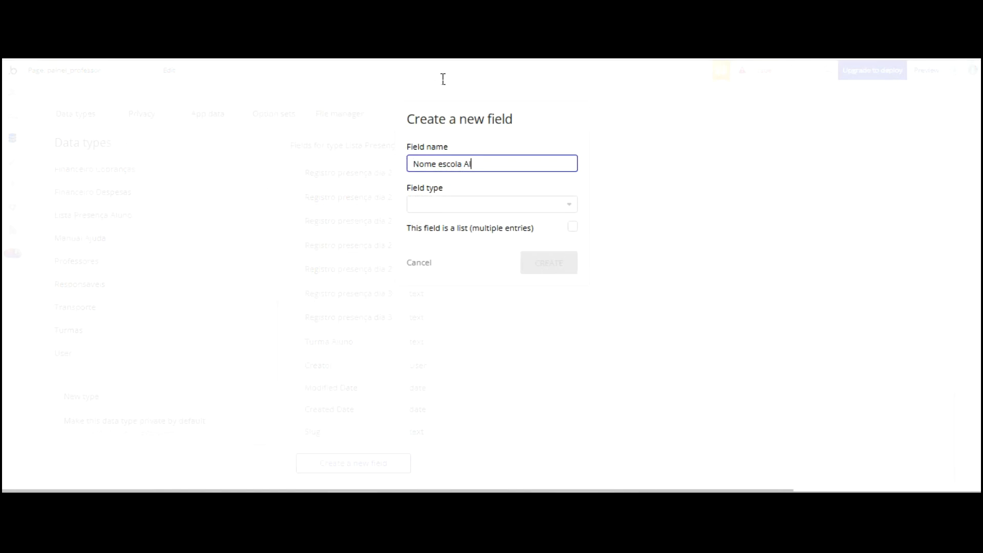
{"action": "key", "text": "Tab"}
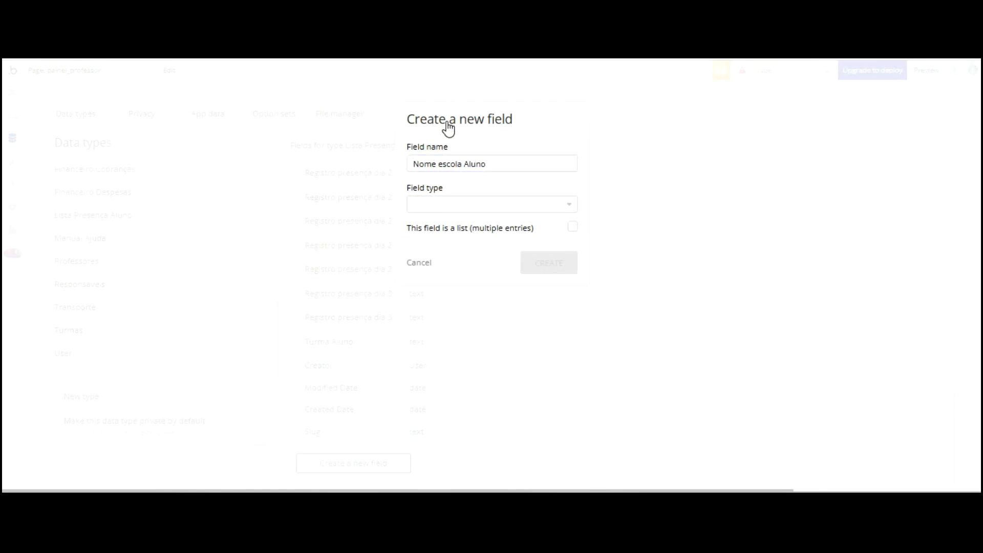
{"action": "type", "text": "tex"}
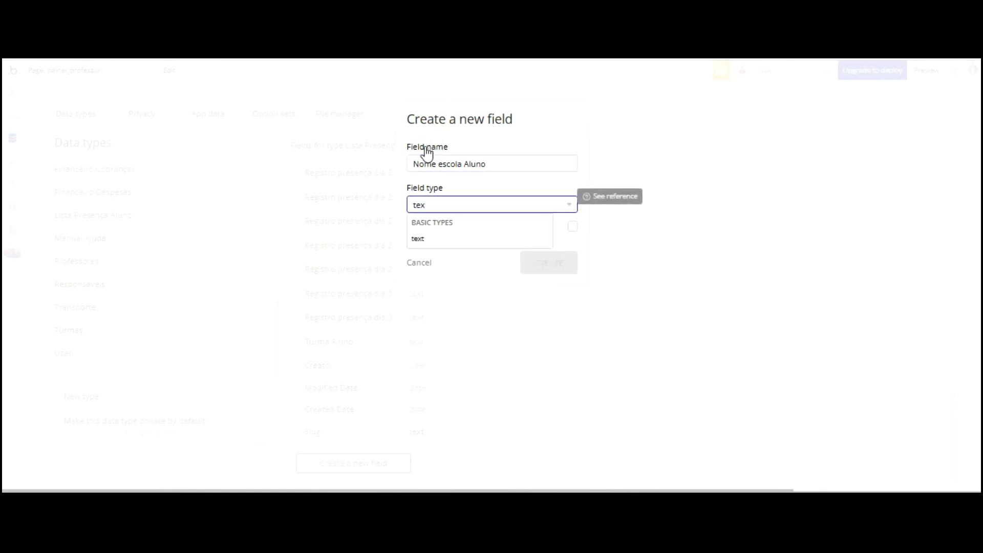
{"action": "left_click", "coordinate": [454, 237]}
{"action": "left_click", "coordinate": [548, 262]}
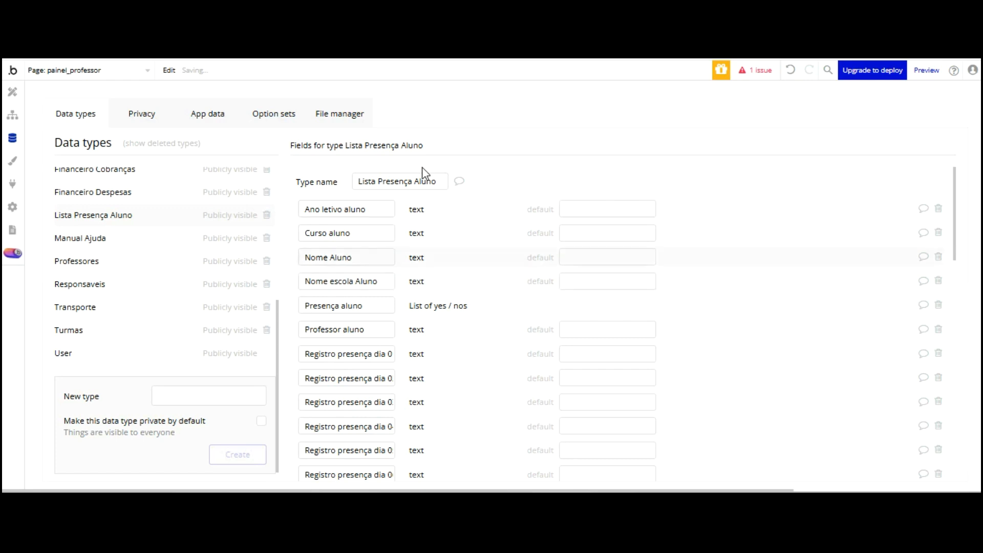
{"action": "left_click", "coordinate": [13, 115]}
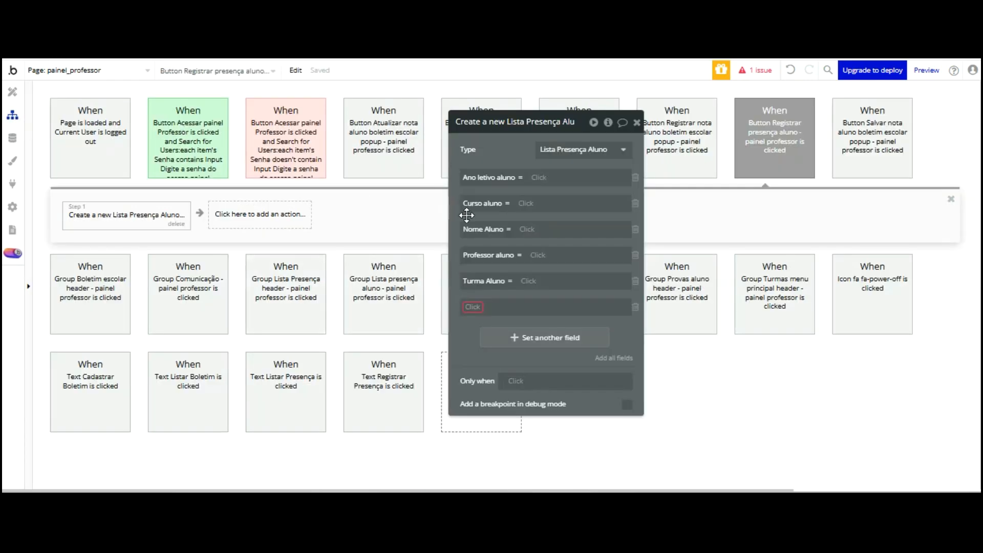
Assign the empty row to Nome escola Aluno, and set Ano letivo aluno to Dropdown Ano corrente's value's Display
{"action": "left_click", "coordinate": [472, 307]}
{"action": "left_click", "coordinate": [508, 374]}
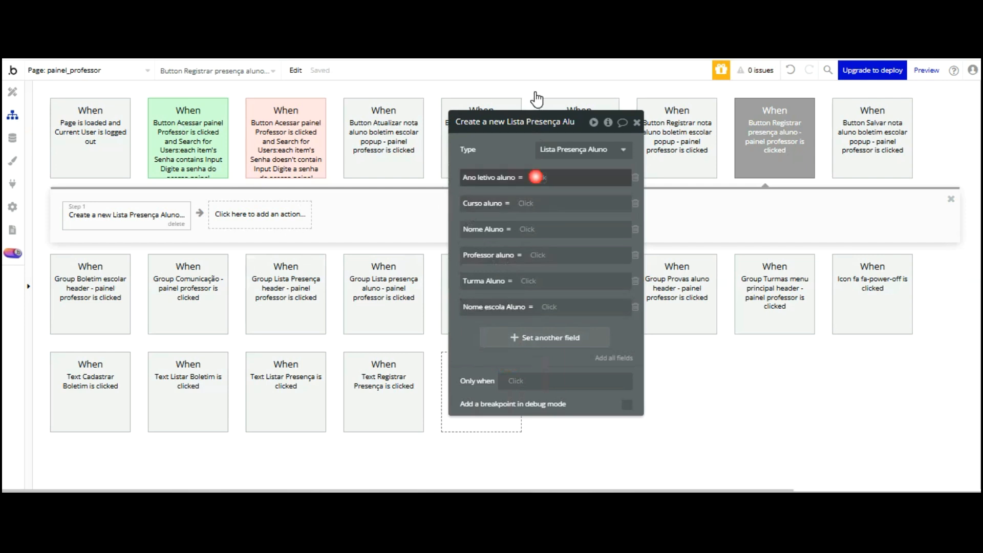
{"action": "left_click", "coordinate": [536, 176]}
{"action": "scroll", "coordinate": [605, 205], "scroll_direction": "down", "scroll_amount": 10}
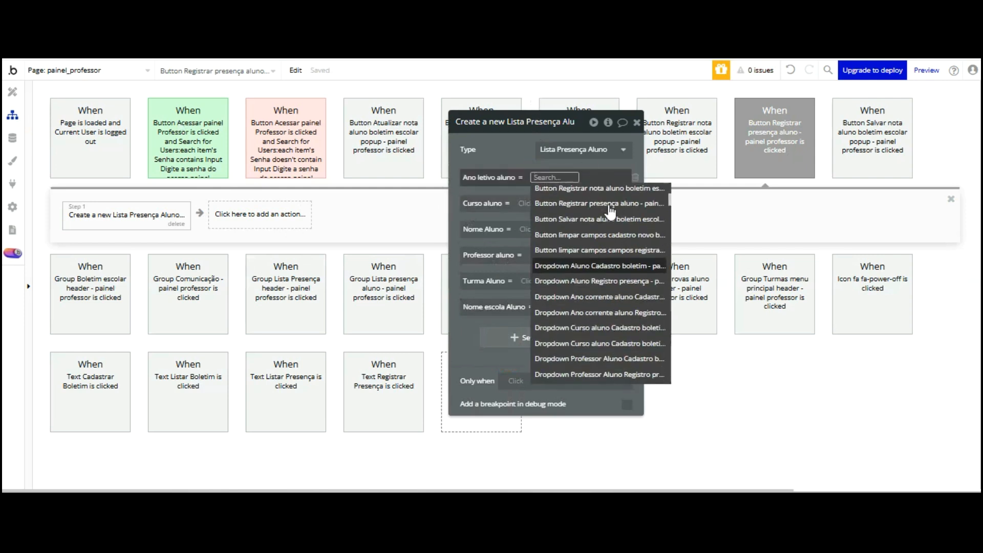
{"action": "scroll", "coordinate": [610, 212], "scroll_direction": "up", "scroll_amount": 5}
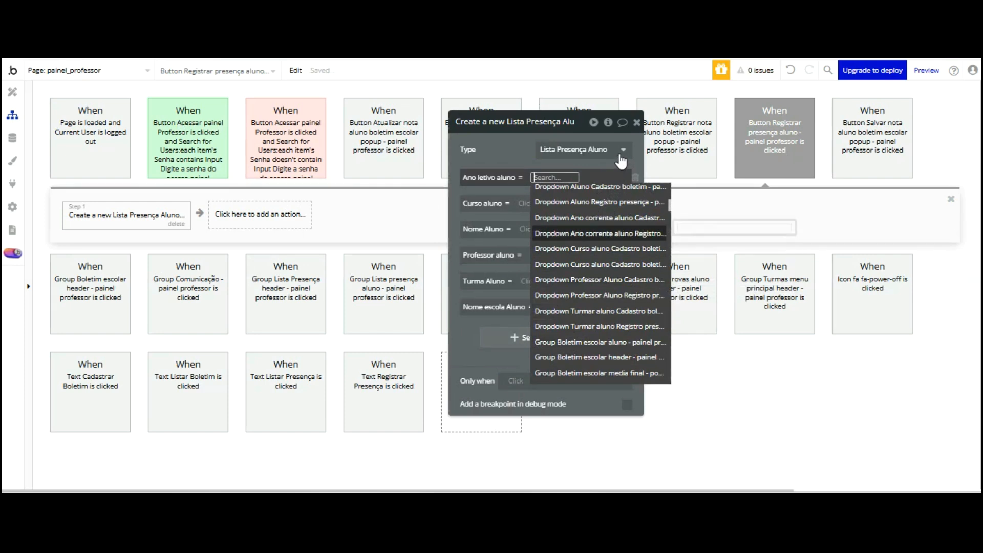
{"action": "left_click", "coordinate": [622, 233]}
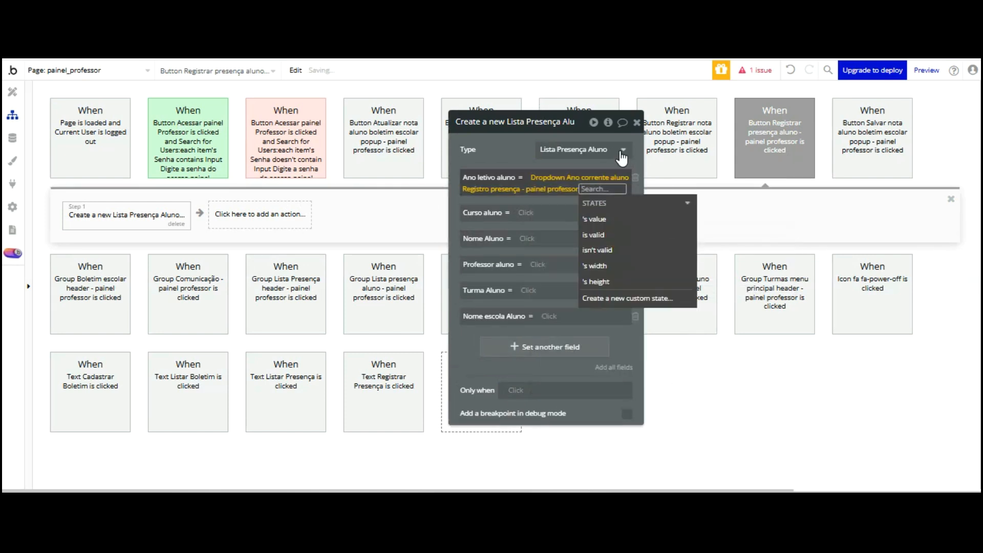
{"action": "left_click", "coordinate": [594, 219]}
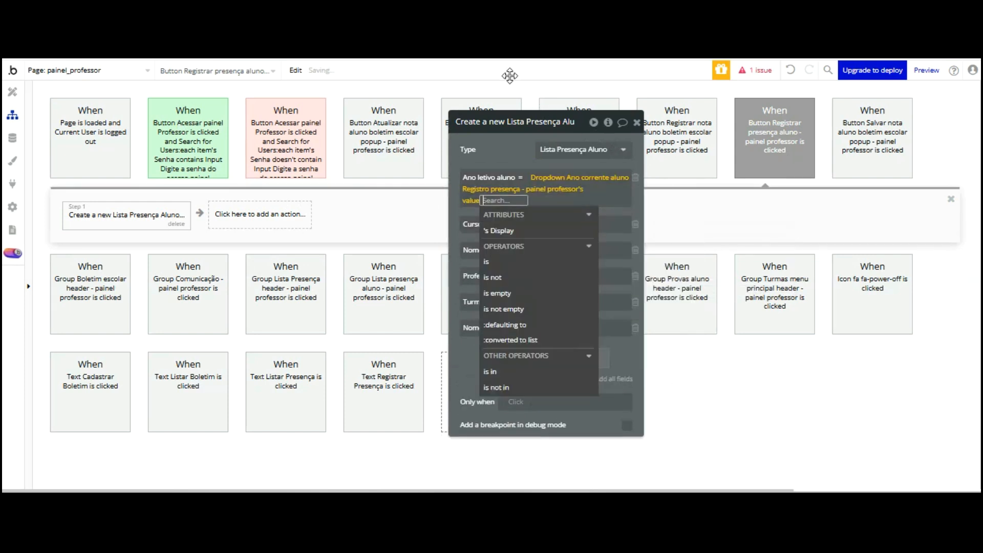
{"action": "left_click", "coordinate": [505, 180]}
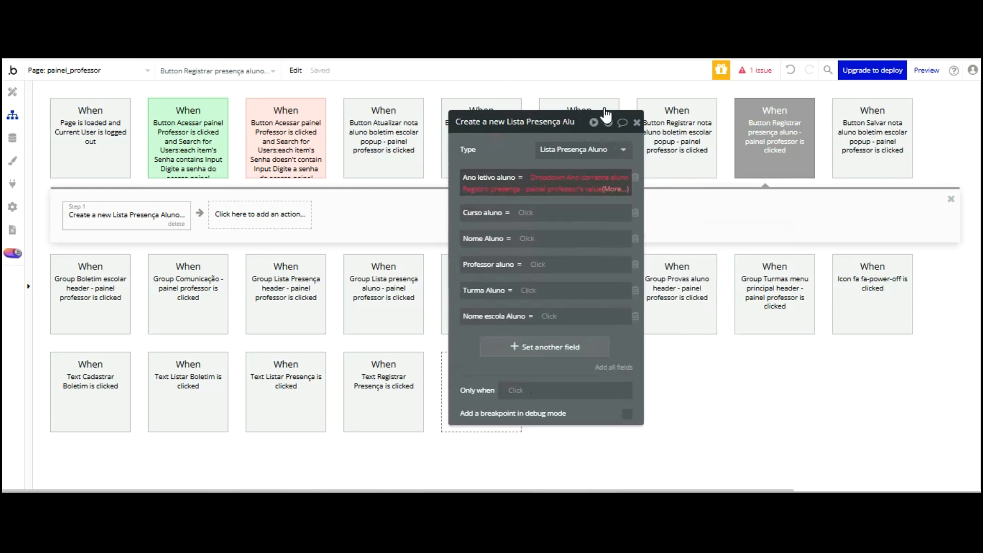
{"action": "left_click", "coordinate": [606, 188]}
{"action": "left_click", "coordinate": [534, 226]}
{"action": "left_click", "coordinate": [515, 152]}
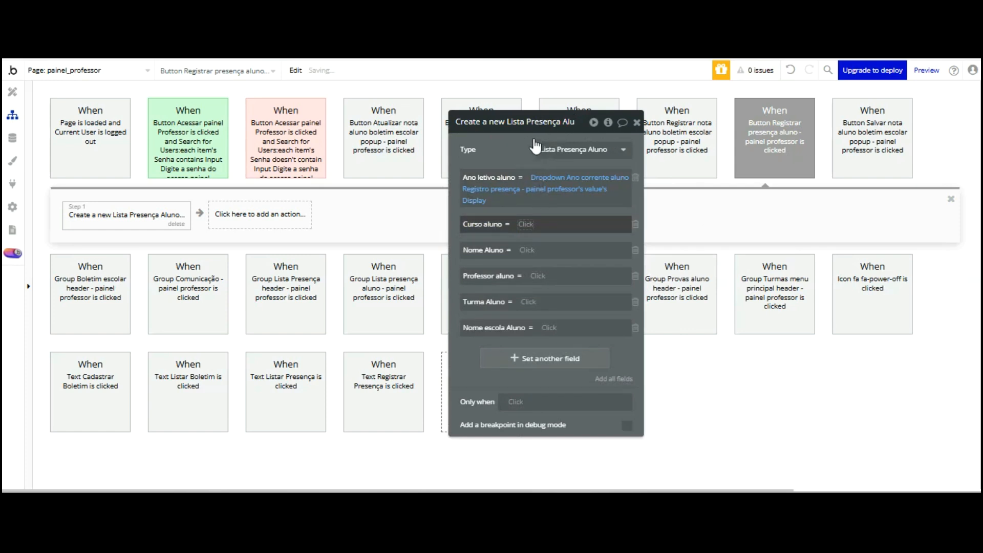
Browse value sources for Curso aluno, then check the page elements in Design view
{"action": "left_click", "coordinate": [526, 224]}
{"action": "scroll", "coordinate": [563, 251], "scroll_direction": "down", "scroll_amount": 6}
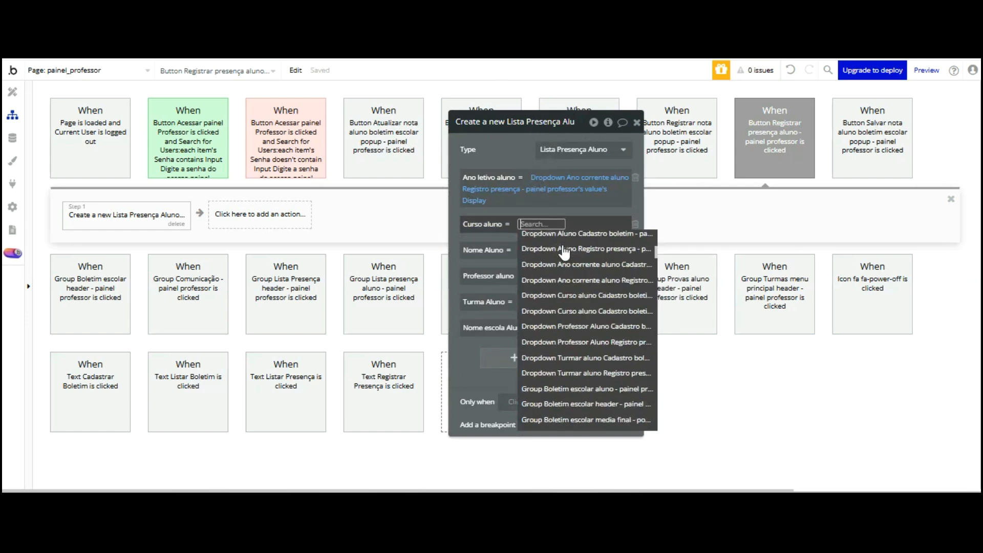
{"action": "scroll", "coordinate": [565, 251], "scroll_direction": "up", "scroll_amount": 3}
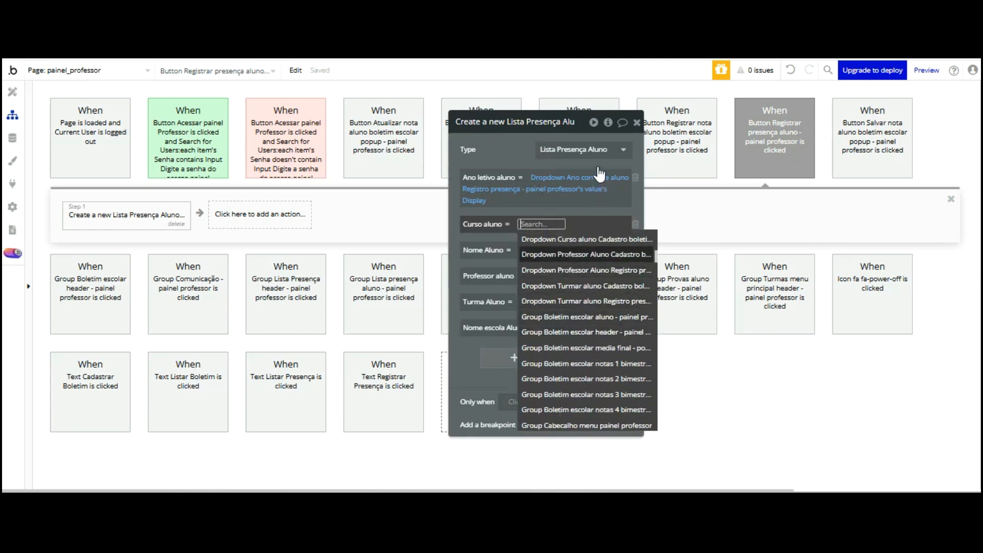
{"action": "scroll", "coordinate": [599, 239], "scroll_direction": "up", "scroll_amount": 2}
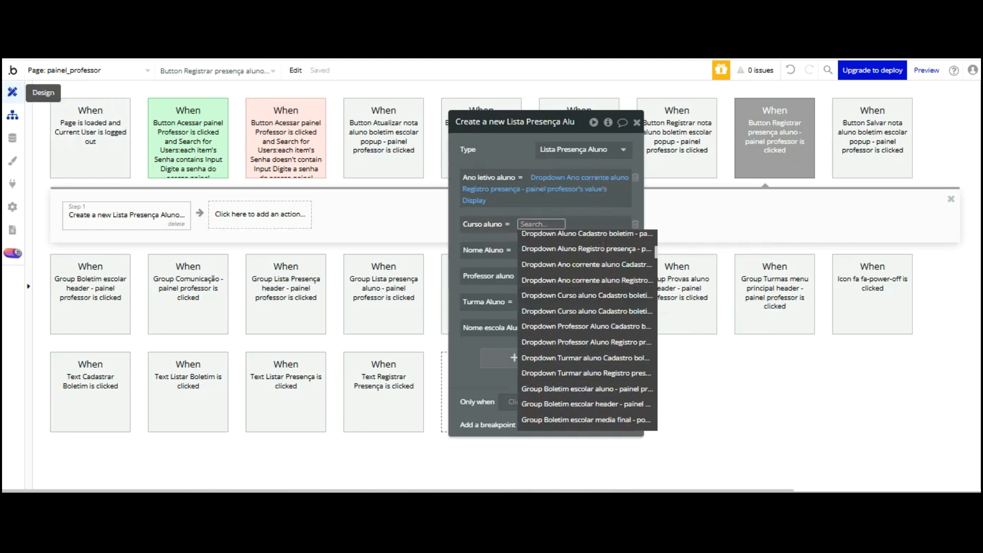
{"action": "left_click", "coordinate": [12, 92]}
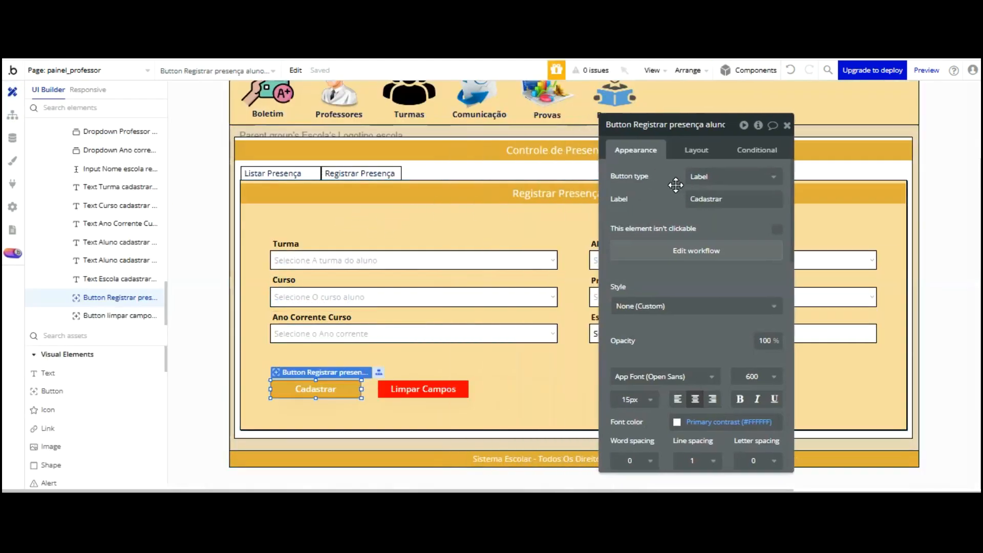
Rename the course dropdown to 'Dropdown Curso aluno Registro de presença'
{"action": "left_click", "coordinate": [476, 300]}
{"action": "left_click", "coordinate": [772, 119]}
{"action": "key", "text": "BackSpace"}
{"action": "key", "text": "BackSpace"}
{"action": "key", "text": "BackSpace"}
{"action": "key", "text": "BackSpace"}
{"action": "key", "text": "BackSpace"}
{"action": "key", "text": "BackSpace"}
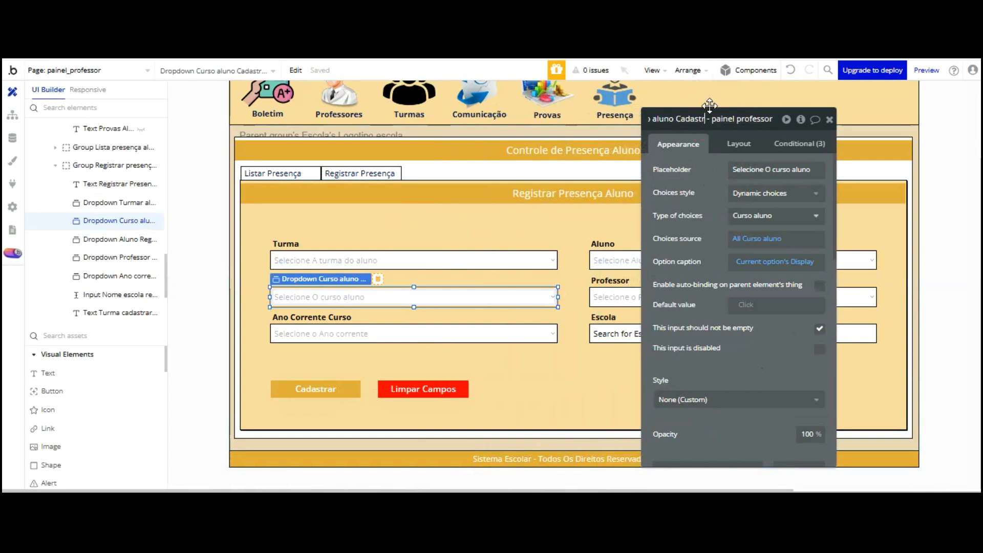
{"action": "key", "text": "BackSpace"}
{"action": "key", "text": "BackSpace"}
{"action": "key", "text": "BackSpace"}
{"action": "key", "text": "BackSpace"}
{"action": "type", "text": "Regis"}
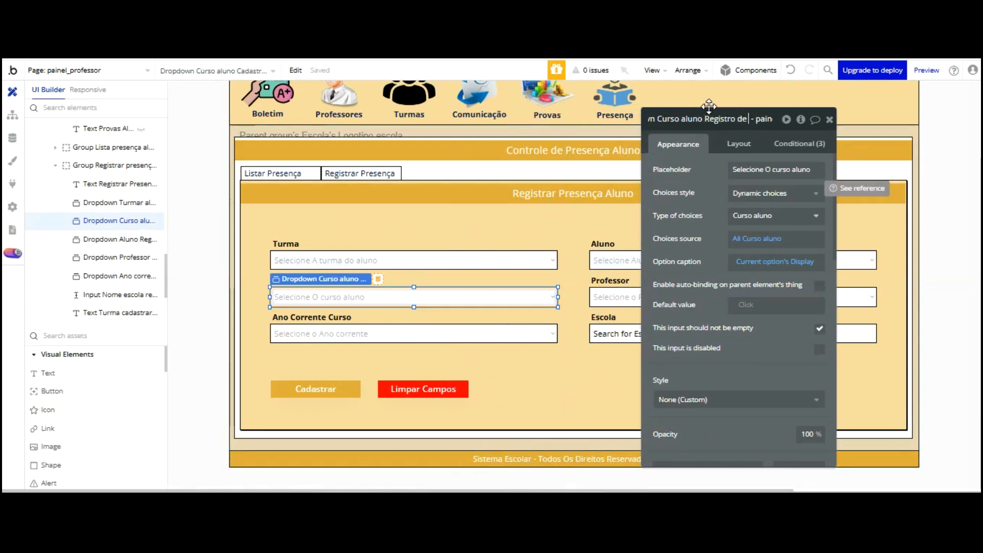
{"action": "type", "text": "tro de presença"}
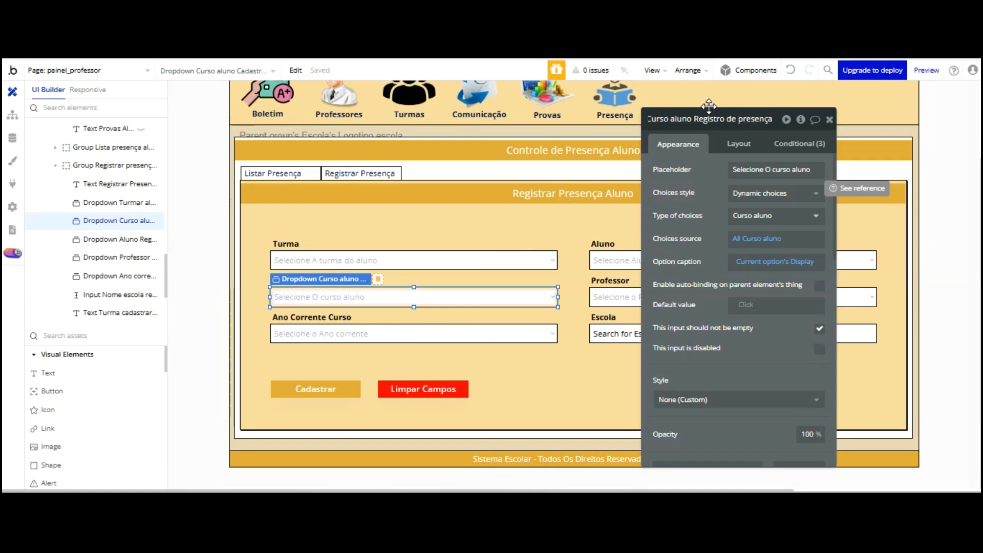
{"action": "key", "text": "Return"}
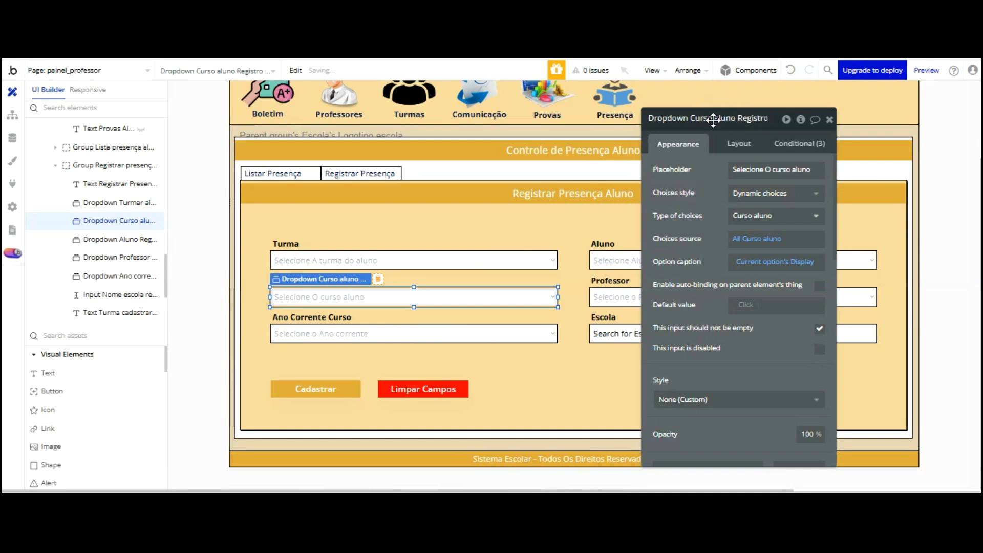
{"action": "left_click", "coordinate": [13, 114]}
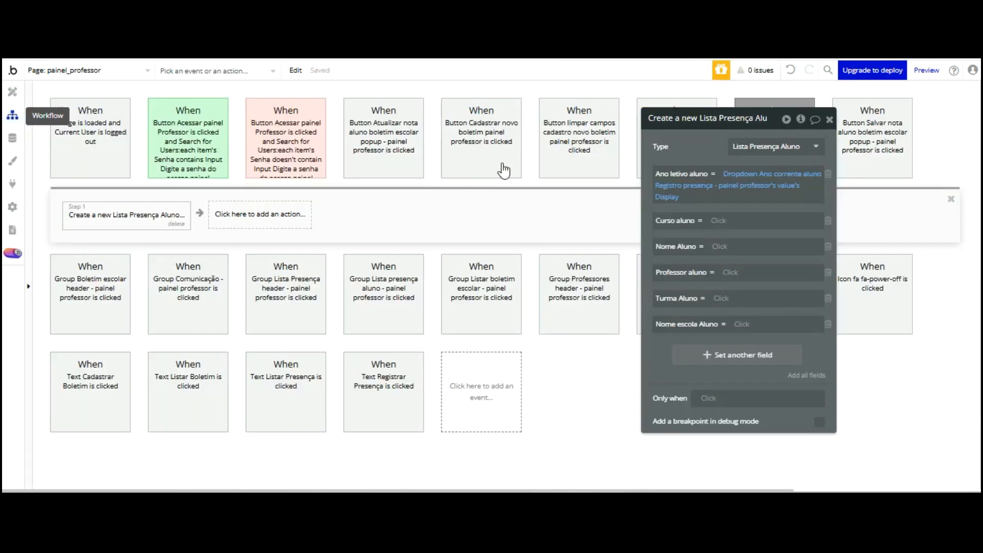
Set Curso aluno to Dropdown Curso aluno Registro de presença's value's Display
{"action": "left_click", "coordinate": [745, 225]}
{"action": "scroll", "coordinate": [746, 226], "scroll_direction": "down", "scroll_amount": 5}
{"action": "scroll", "coordinate": [797, 241], "scroll_direction": "down", "scroll_amount": 3}
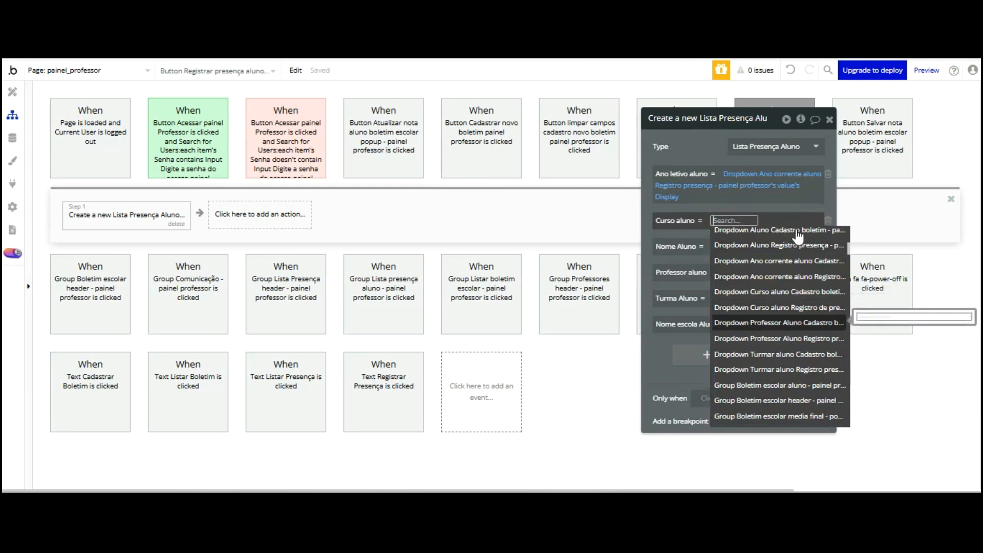
{"action": "left_click", "coordinate": [797, 307]}
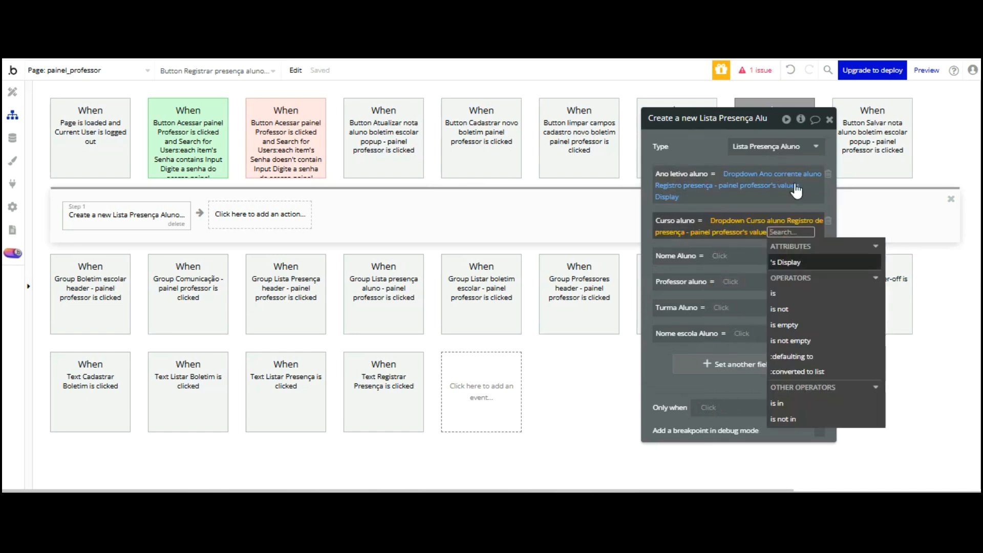
{"action": "left_click", "coordinate": [696, 134]}
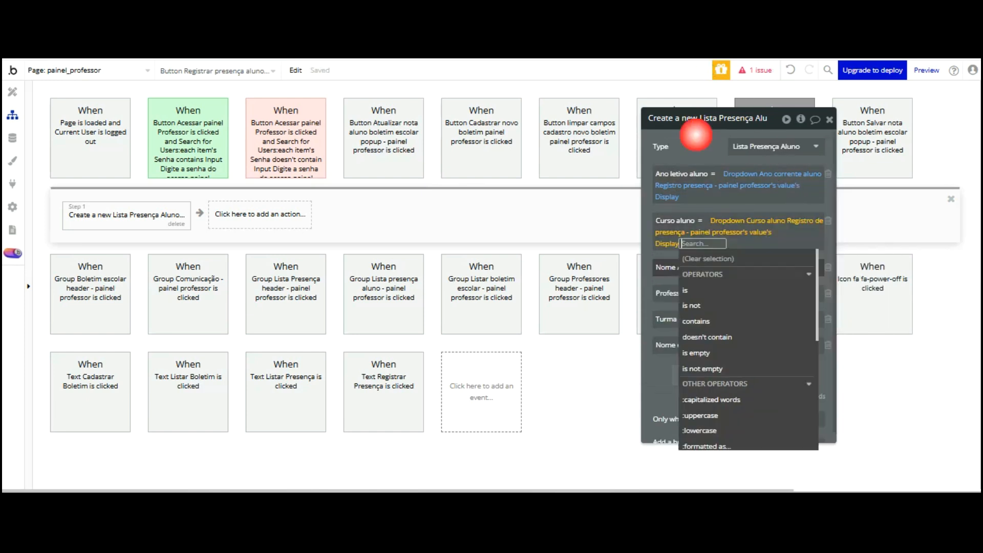
Search the element list for Nome Aluno's source, checking the form layout in Design view
{"action": "left_click", "coordinate": [717, 256]}
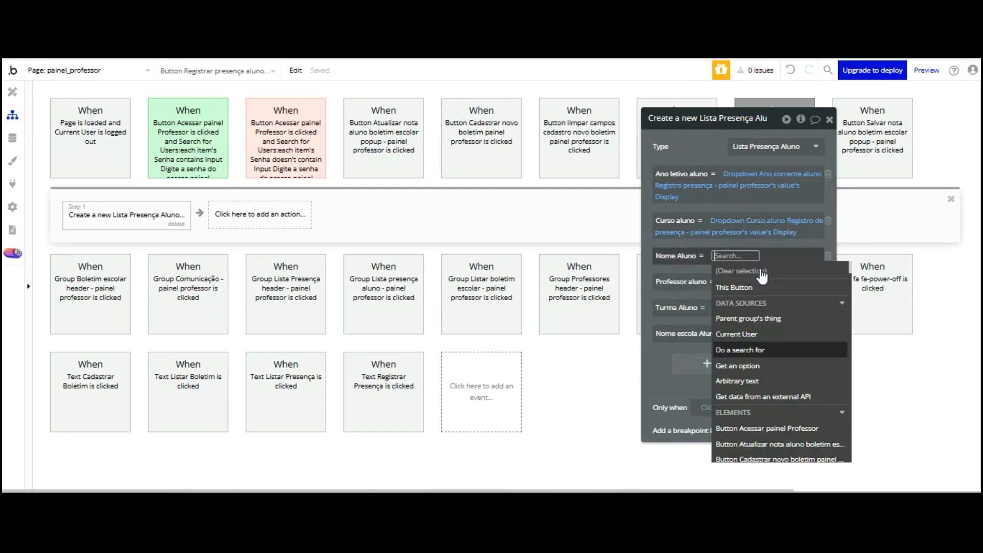
{"action": "scroll", "coordinate": [764, 277], "scroll_direction": "down", "scroll_amount": 3}
{"action": "scroll", "coordinate": [763, 277], "scroll_direction": "down", "scroll_amount": 10}
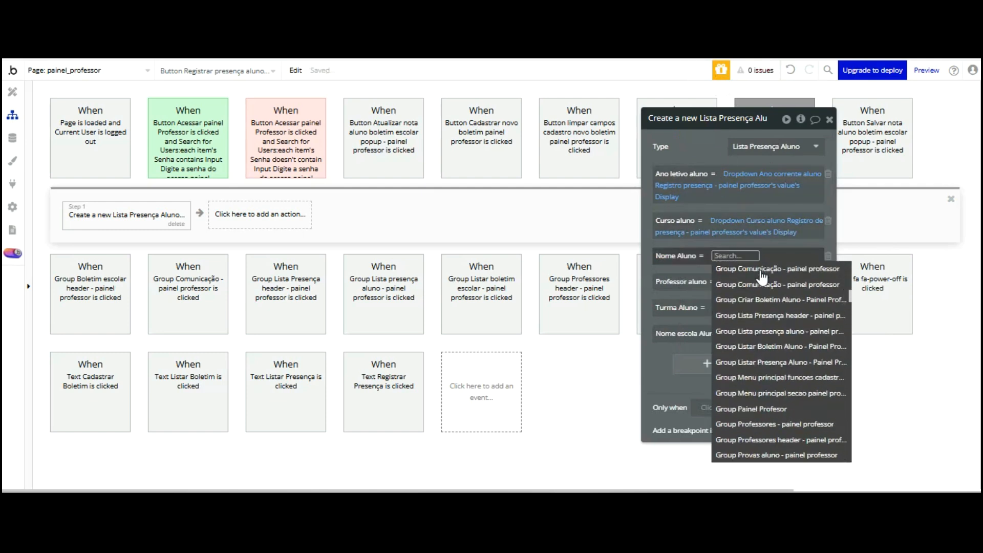
{"action": "scroll", "coordinate": [763, 277], "scroll_direction": "down", "scroll_amount": 5}
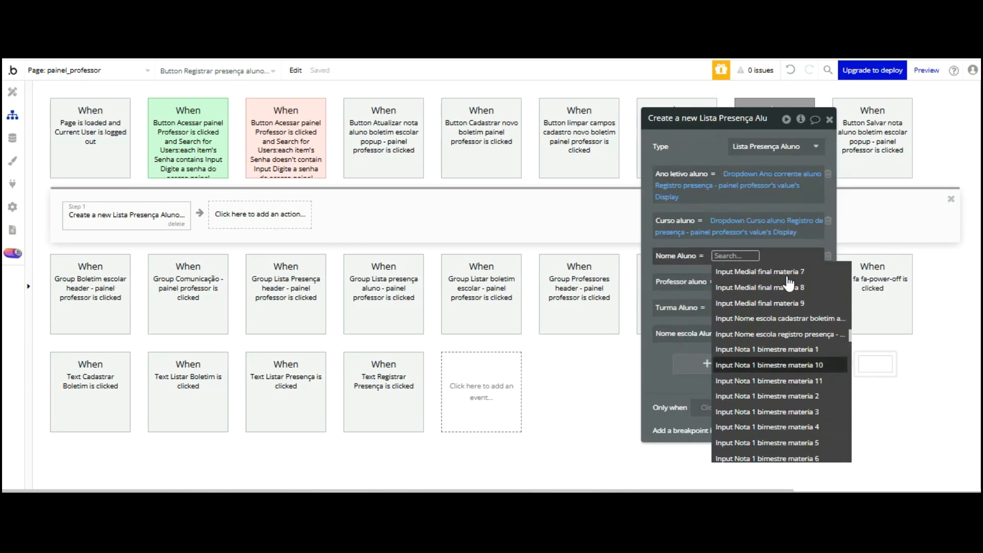
{"action": "scroll", "coordinate": [791, 285], "scroll_direction": "down", "scroll_amount": 8}
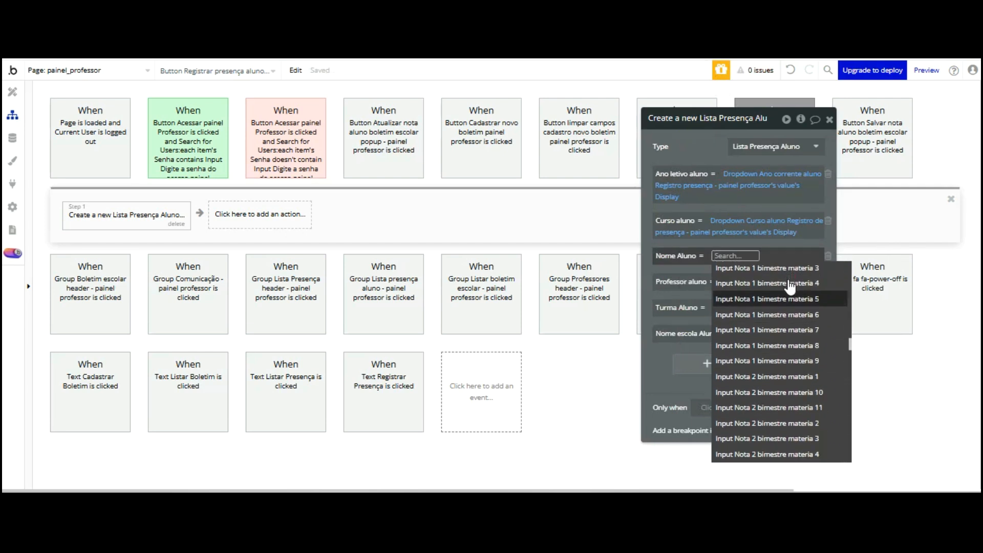
{"action": "scroll", "coordinate": [790, 287], "scroll_direction": "down", "scroll_amount": 6}
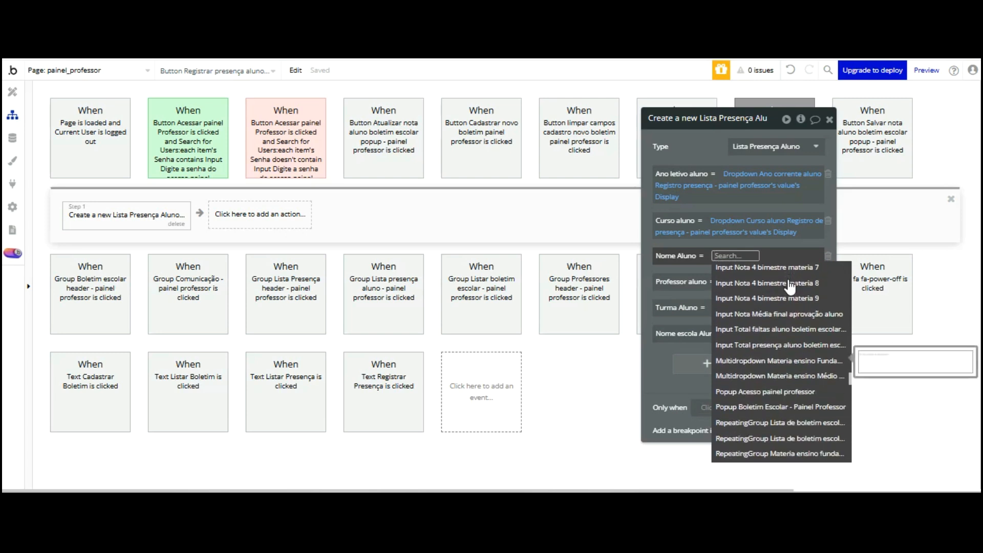
{"action": "scroll", "coordinate": [790, 286], "scroll_direction": "down", "scroll_amount": 10}
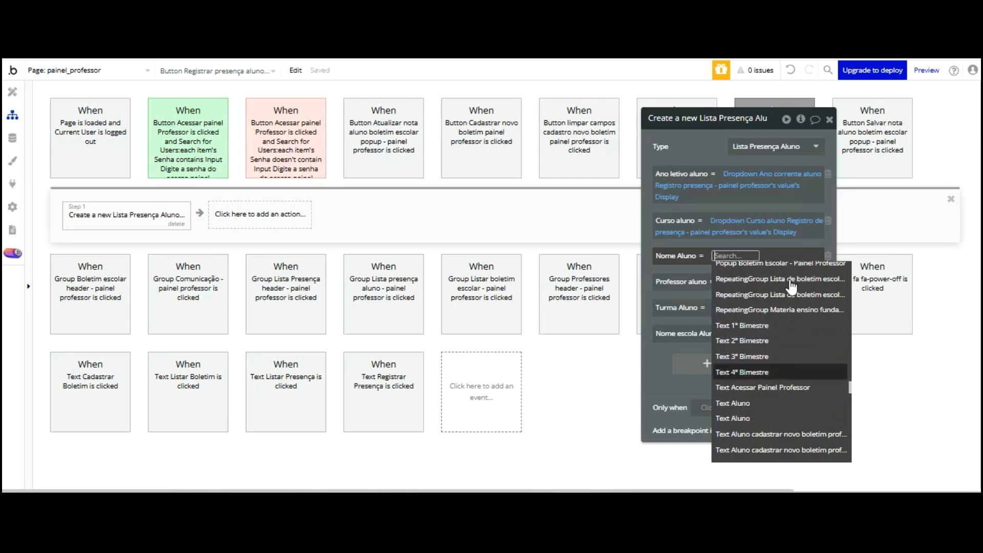
{"action": "scroll", "coordinate": [794, 289], "scroll_direction": "up", "scroll_amount": 15}
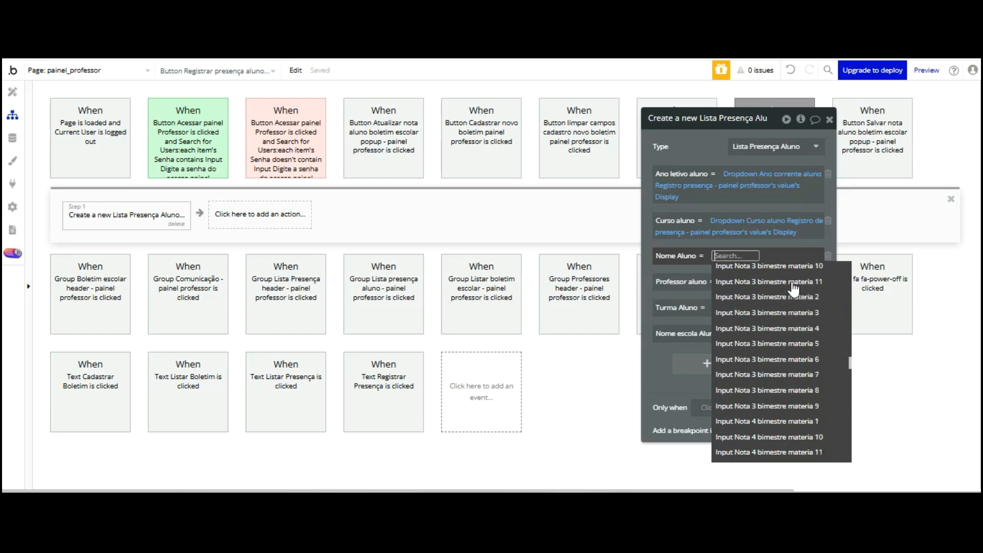
{"action": "scroll", "coordinate": [795, 290], "scroll_direction": "up", "scroll_amount": 3}
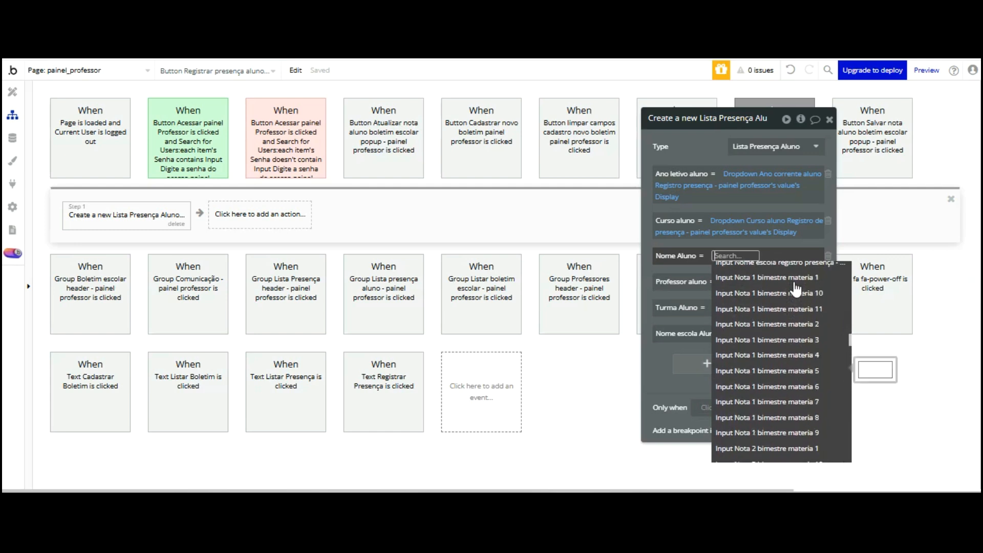
{"action": "scroll", "coordinate": [795, 289], "scroll_direction": "up", "scroll_amount": 3}
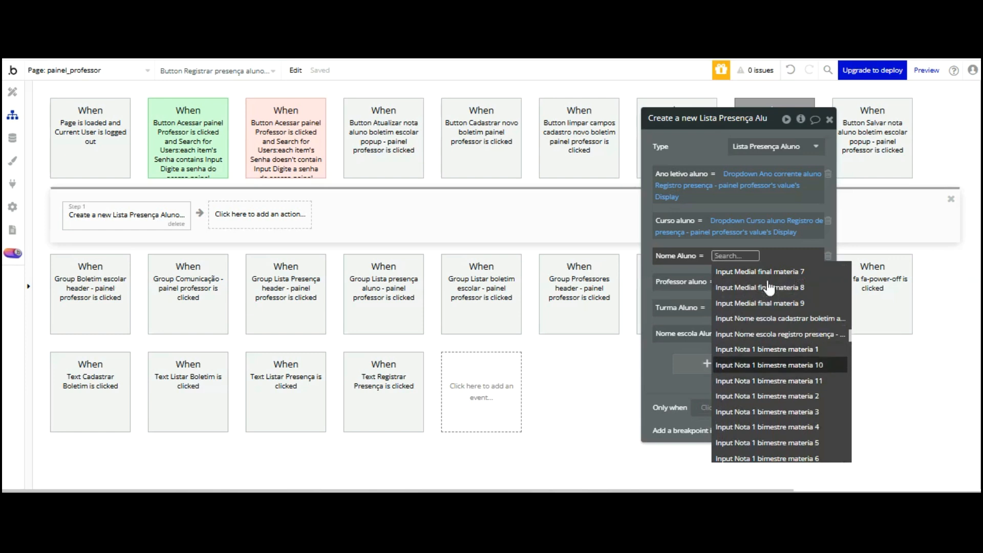
{"action": "scroll", "coordinate": [779, 267], "scroll_direction": "up", "scroll_amount": 2}
{"action": "scroll", "coordinate": [779, 267], "scroll_direction": "up", "scroll_amount": 3}
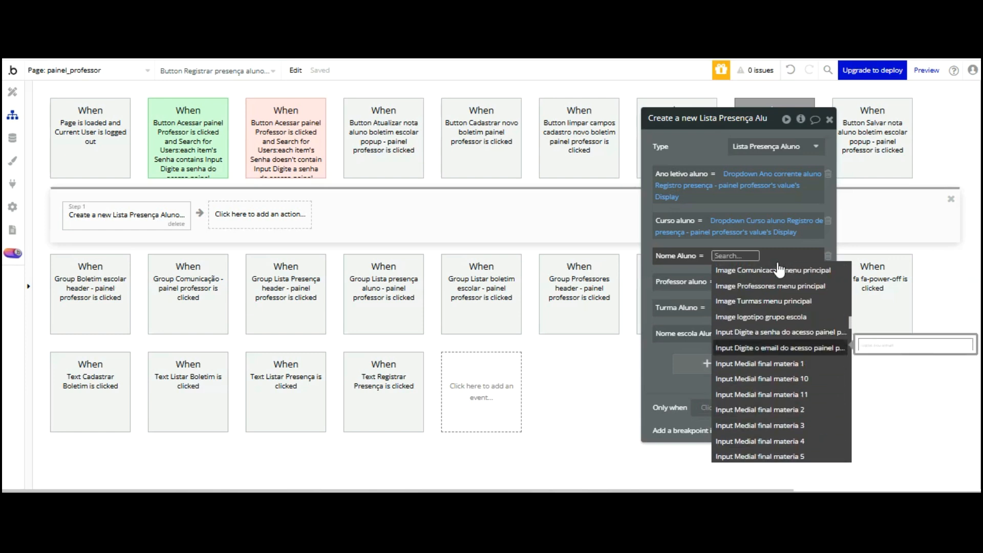
{"action": "scroll", "coordinate": [779, 267], "scroll_direction": "up", "scroll_amount": 3}
{"action": "left_click", "coordinate": [14, 103]}
{"action": "left_click_drag", "start_coordinate": [668, 193], "coordinate": [720, 207]}
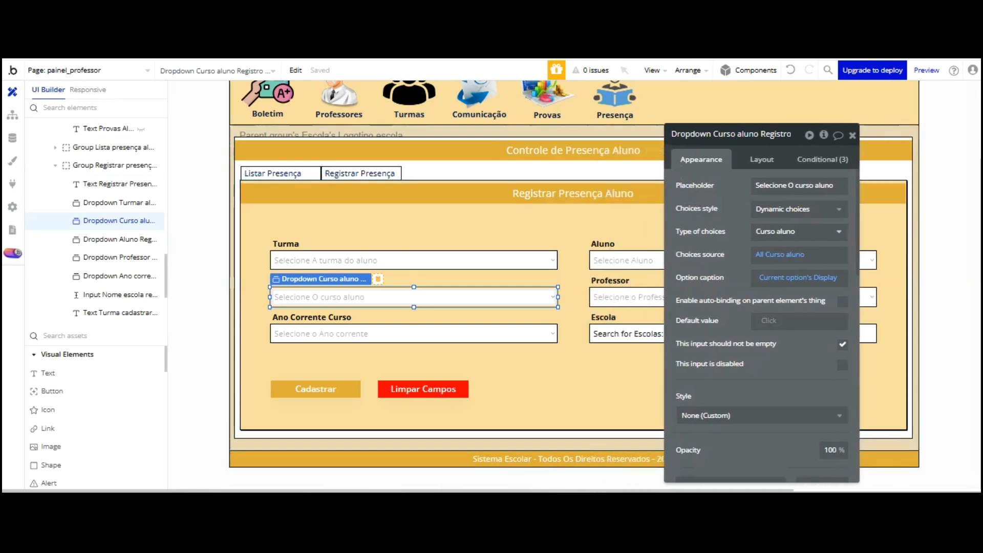
{"action": "left_click", "coordinate": [12, 114]}
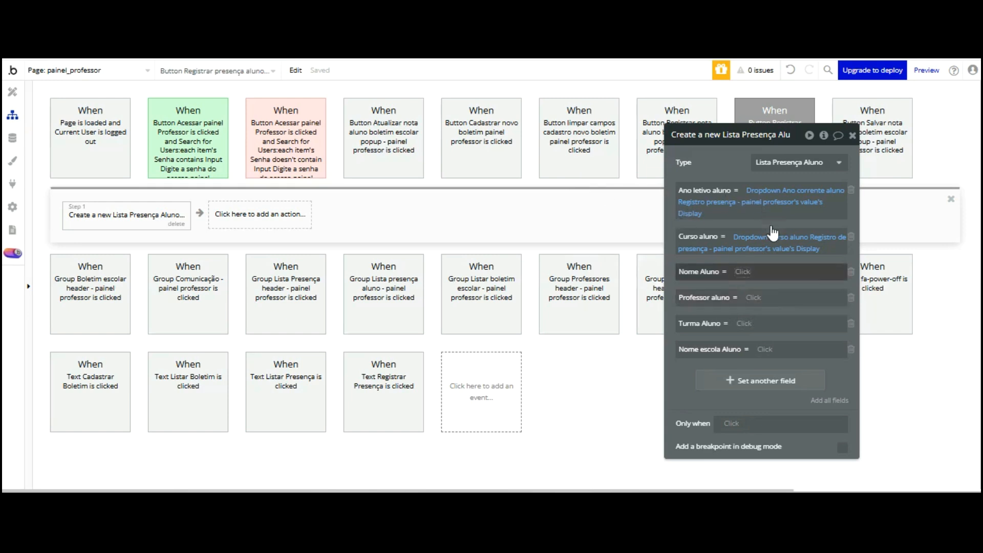
Set Nome Aluno to Dropdown Aluno Registro presença's value's Nome mãe
{"action": "left_click", "coordinate": [742, 272]}
{"action": "scroll", "coordinate": [815, 293], "scroll_direction": "down", "scroll_amount": 1}
{"action": "key", "text": "Down"}
{"action": "key", "text": "Up"}
{"action": "key", "text": "Up"}
{"action": "left_click", "coordinate": [747, 368]}
{"action": "left_click", "coordinate": [788, 328]}
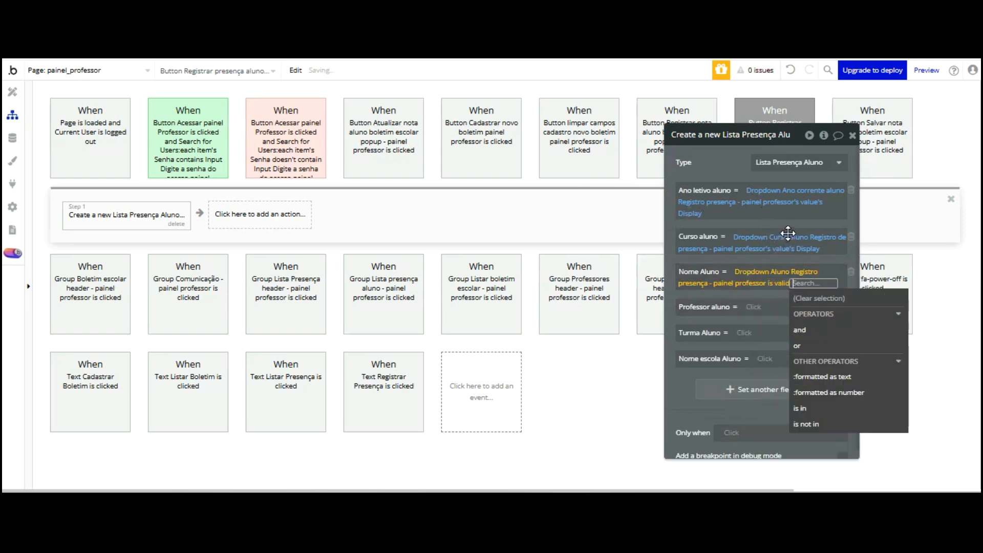
{"action": "left_click", "coordinate": [783, 284]}
{"action": "left_click", "coordinate": [792, 330]}
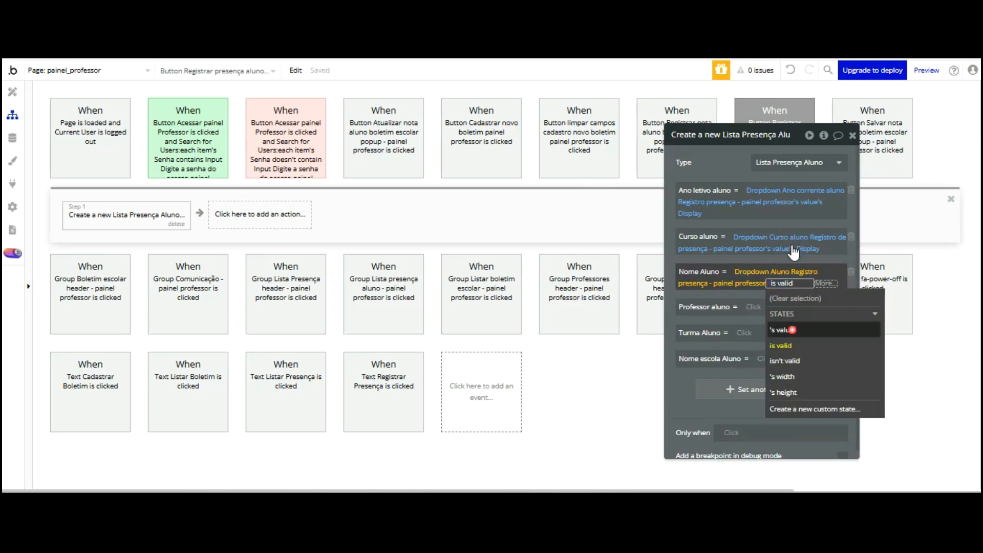
{"action": "left_click", "coordinate": [724, 172]}
{"action": "left_click", "coordinate": [808, 281]}
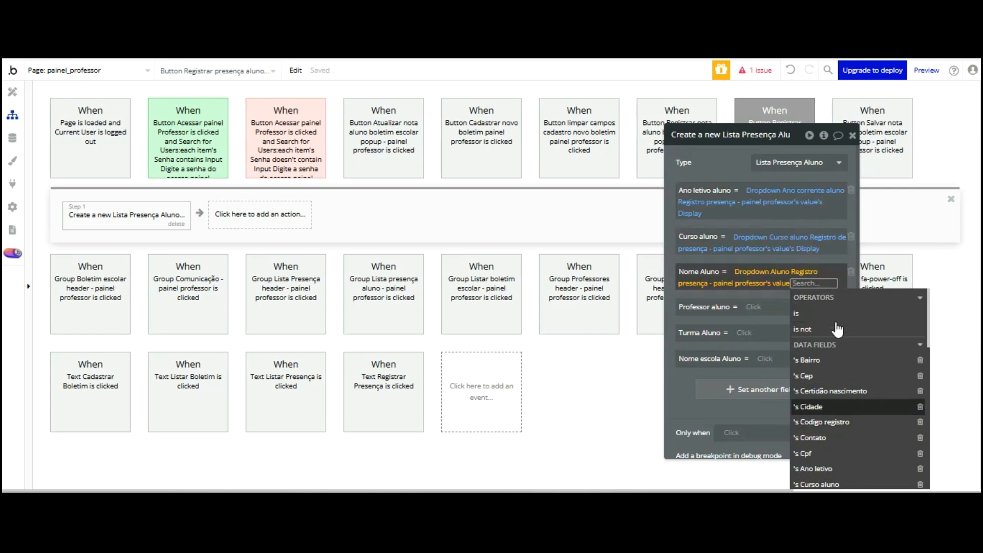
{"action": "scroll", "coordinate": [835, 336], "scroll_direction": "down", "scroll_amount": 3}
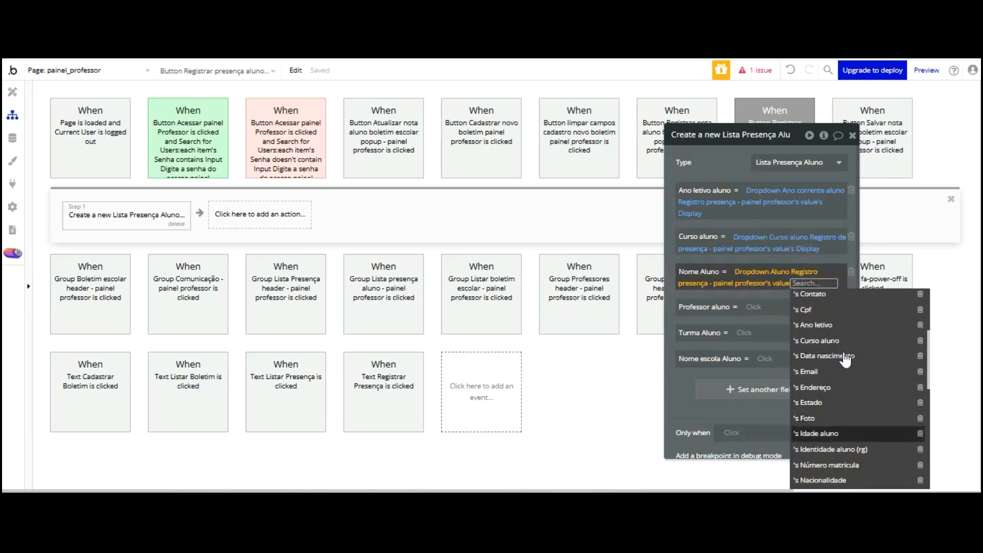
{"action": "scroll", "coordinate": [846, 360], "scroll_direction": "down", "scroll_amount": 2}
{"action": "left_click", "coordinate": [816, 455]}
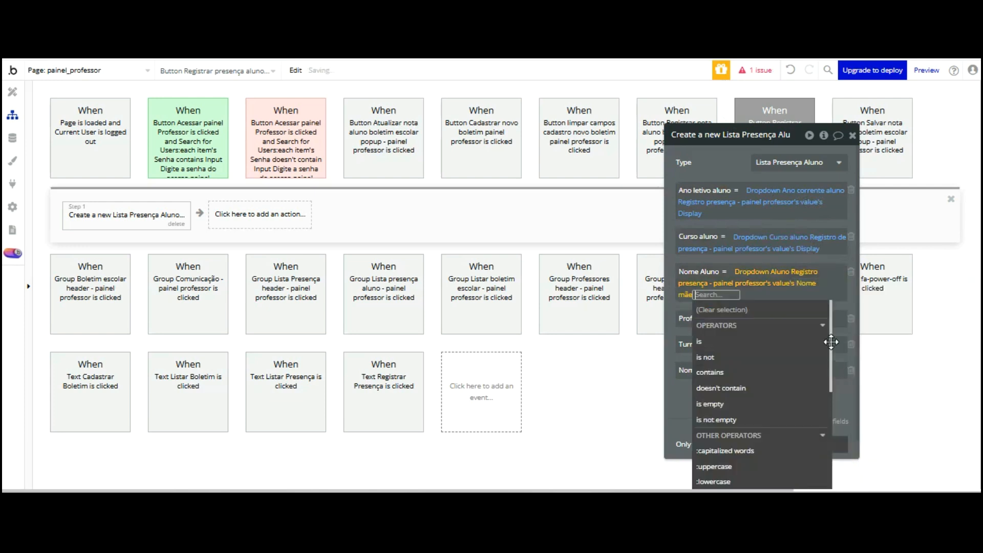
{"action": "left_click", "coordinate": [680, 307]}
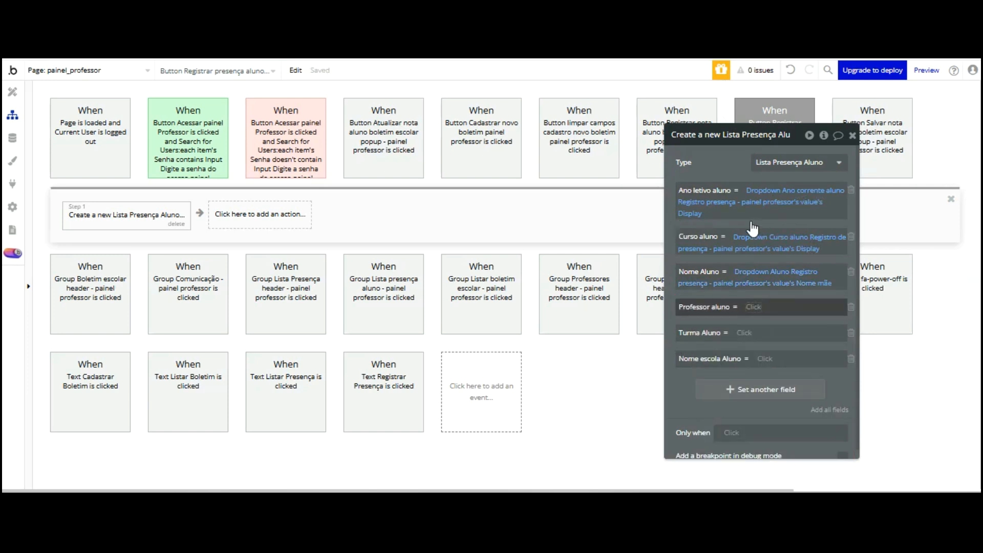
{"action": "left_click", "coordinate": [768, 307]}
Set Professor aluno to the teacher dropdown's value's Nome professor
{"action": "scroll", "coordinate": [801, 320], "scroll_direction": "down", "scroll_amount": 5}
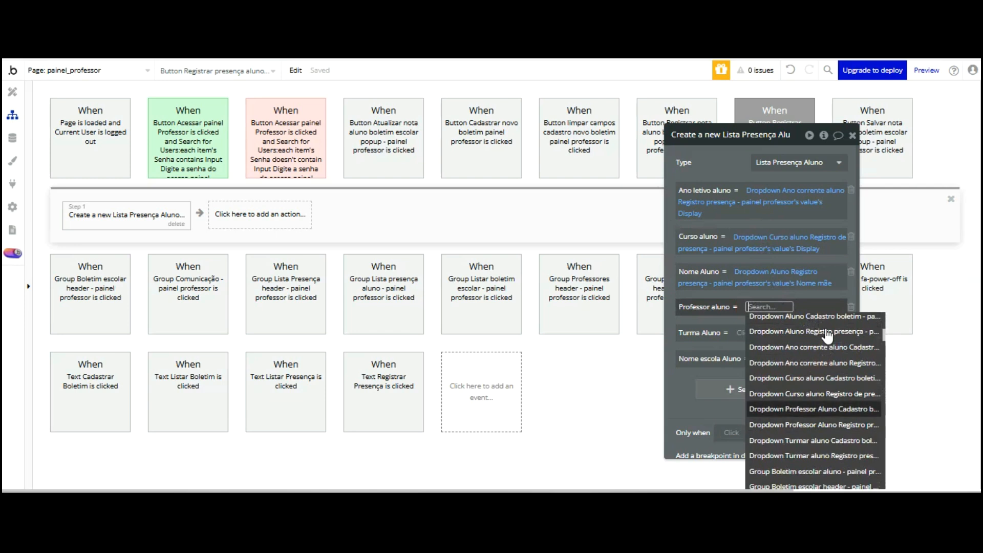
{"action": "scroll", "coordinate": [828, 336], "scroll_direction": "down", "scroll_amount": 3}
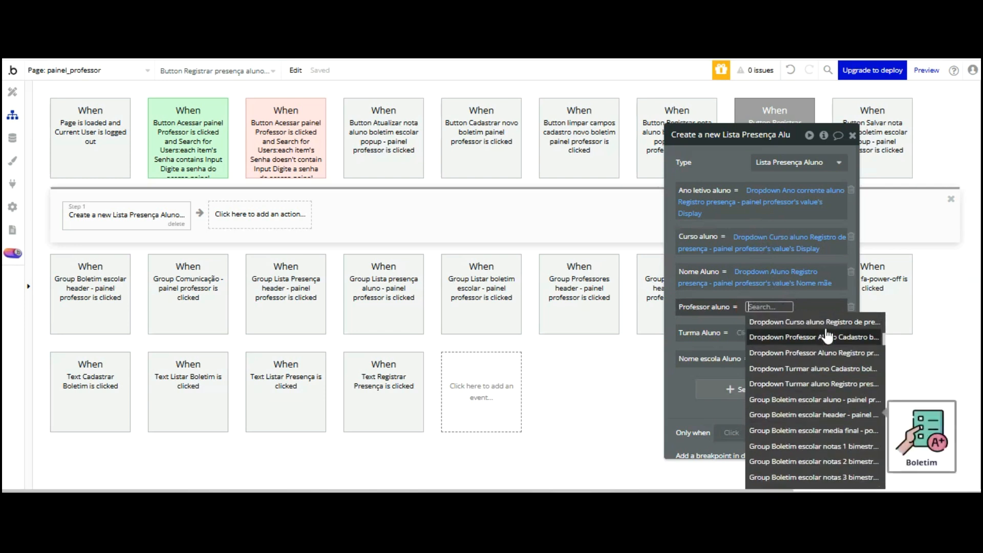
{"action": "left_click", "coordinate": [822, 353]}
{"action": "left_click", "coordinate": [810, 349]}
{"action": "left_click", "coordinate": [677, 394]}
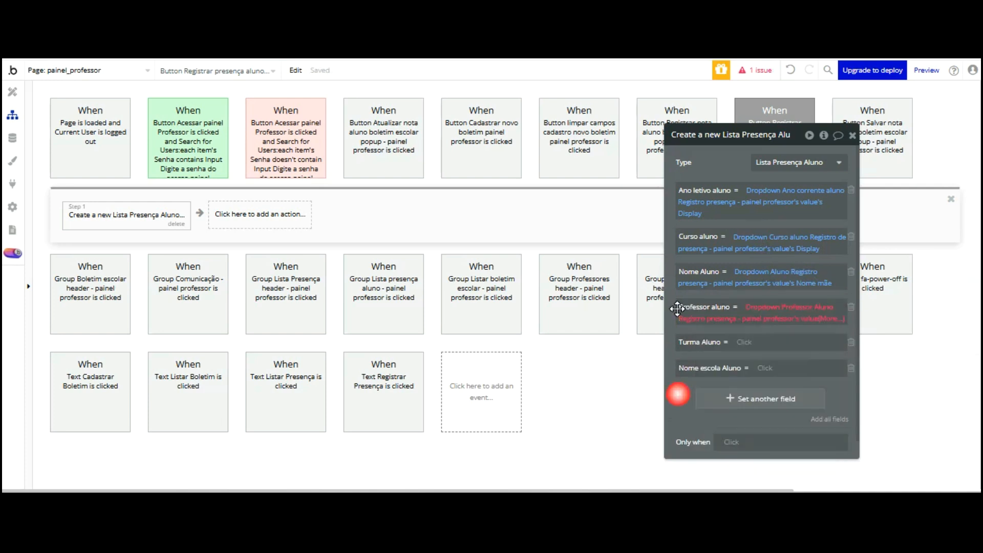
{"action": "left_click", "coordinate": [830, 318]}
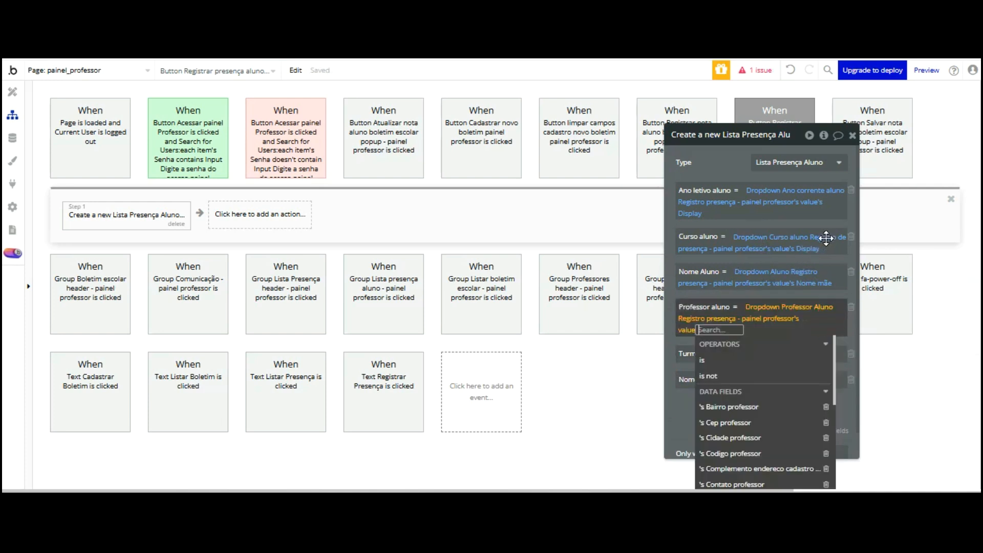
{"action": "scroll", "coordinate": [781, 331], "scroll_direction": "down", "scroll_amount": 3}
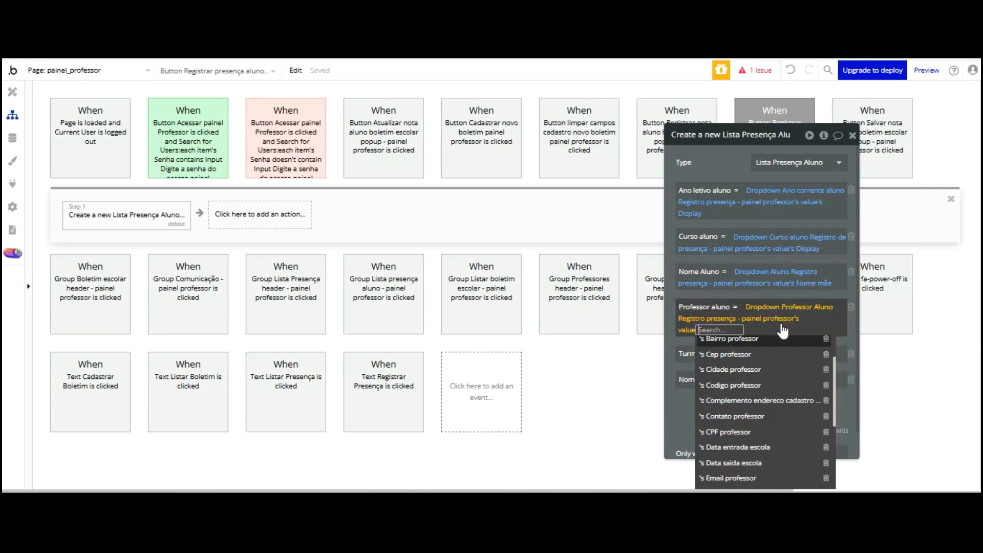
{"action": "scroll", "coordinate": [782, 331], "scroll_direction": "down", "scroll_amount": 2}
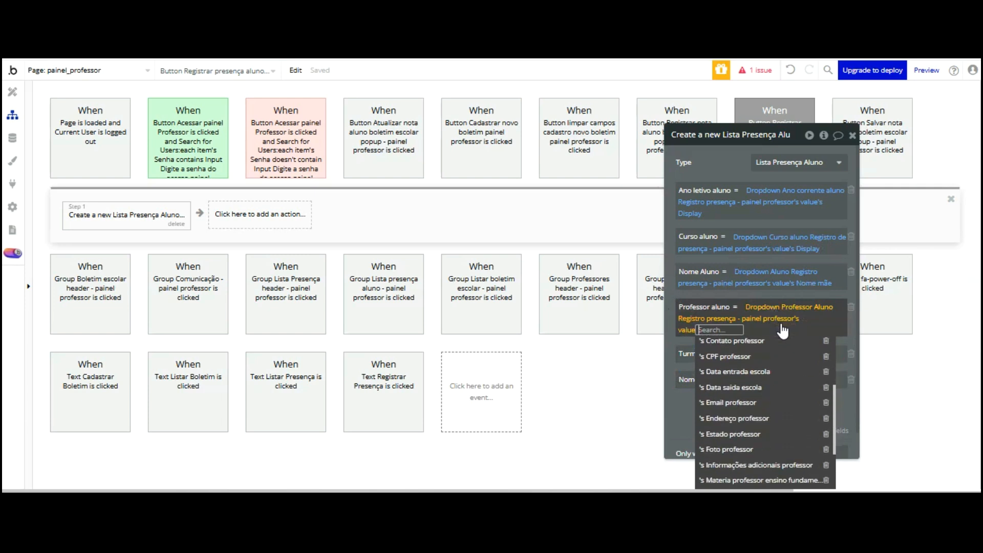
{"action": "scroll", "coordinate": [782, 332], "scroll_direction": "down", "scroll_amount": 3}
{"action": "scroll", "coordinate": [778, 331], "scroll_direction": "down", "scroll_amount": 3}
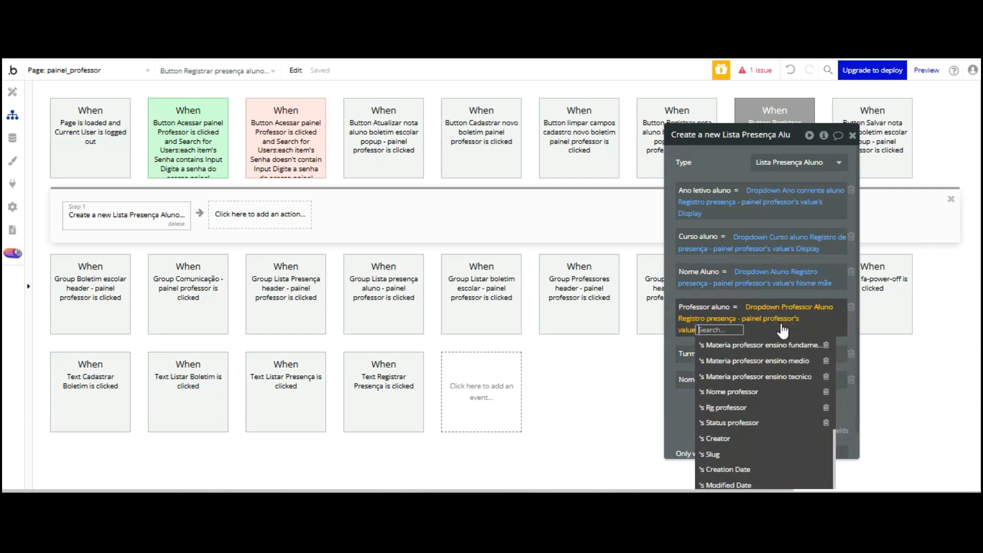
{"action": "left_click", "coordinate": [754, 383]}
{"action": "left_click", "coordinate": [681, 336]}
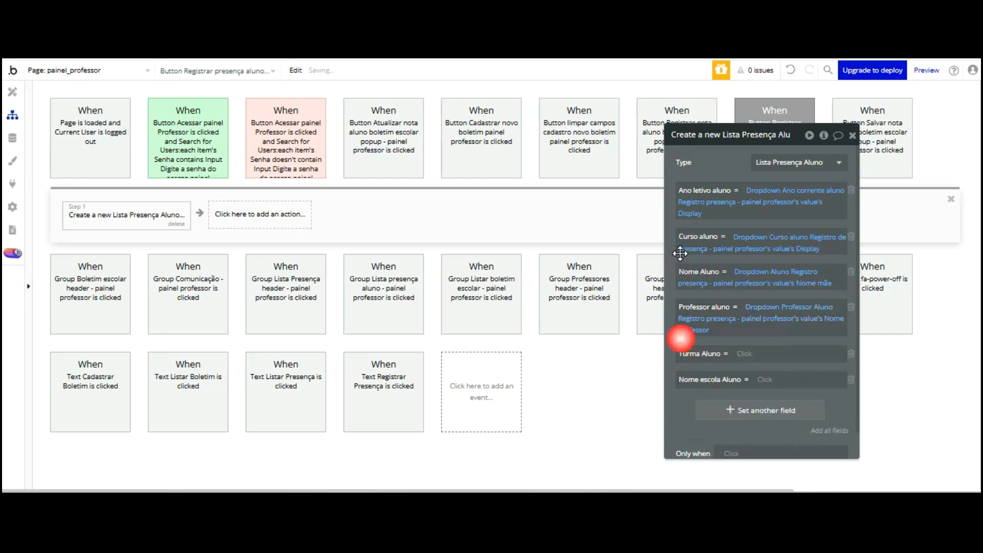
Set Turma Aluno to Dropdown Turmar aluno's value's Nome Turma
{"action": "left_click", "coordinate": [748, 353]}
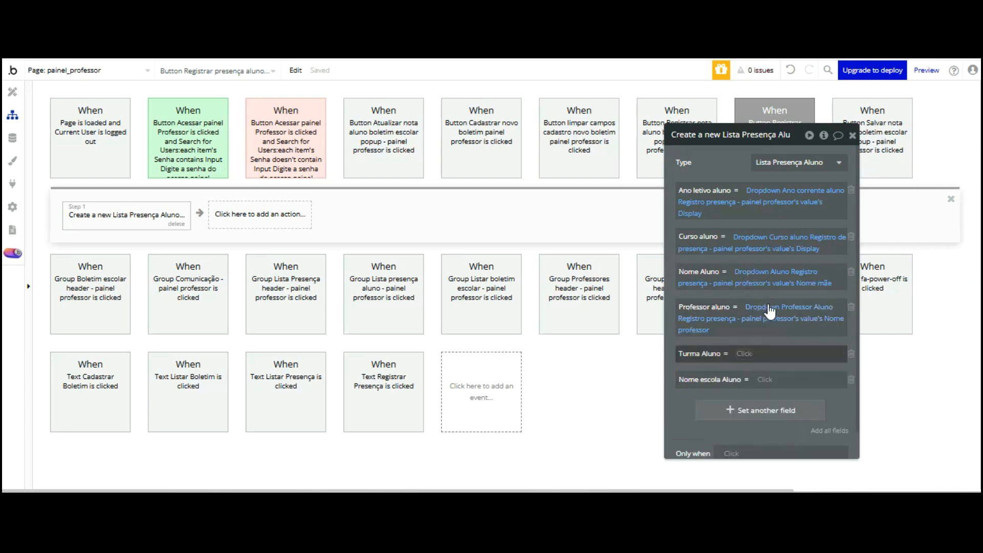
{"action": "scroll", "coordinate": [795, 361], "scroll_direction": "down", "scroll_amount": 5}
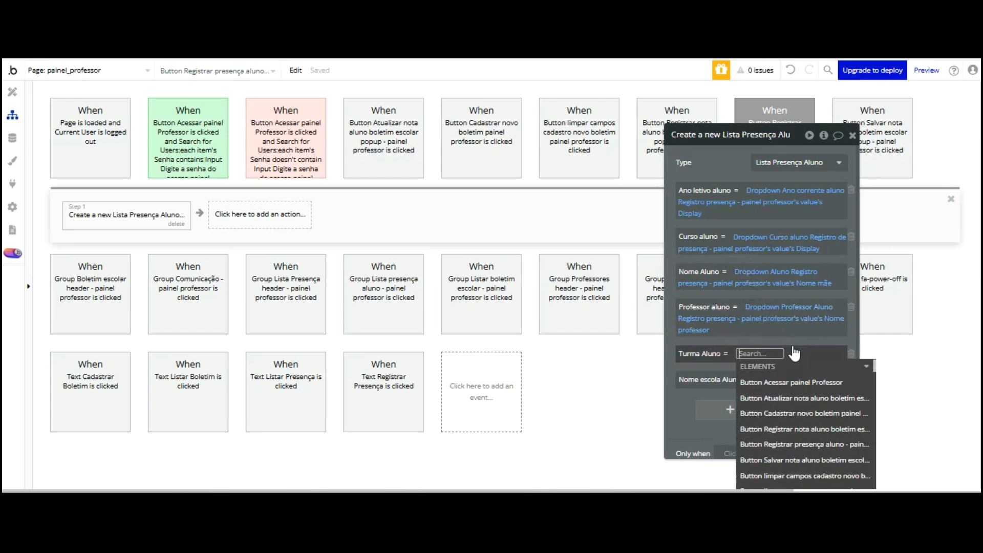
{"action": "scroll", "coordinate": [799, 359], "scroll_direction": "down", "scroll_amount": 3}
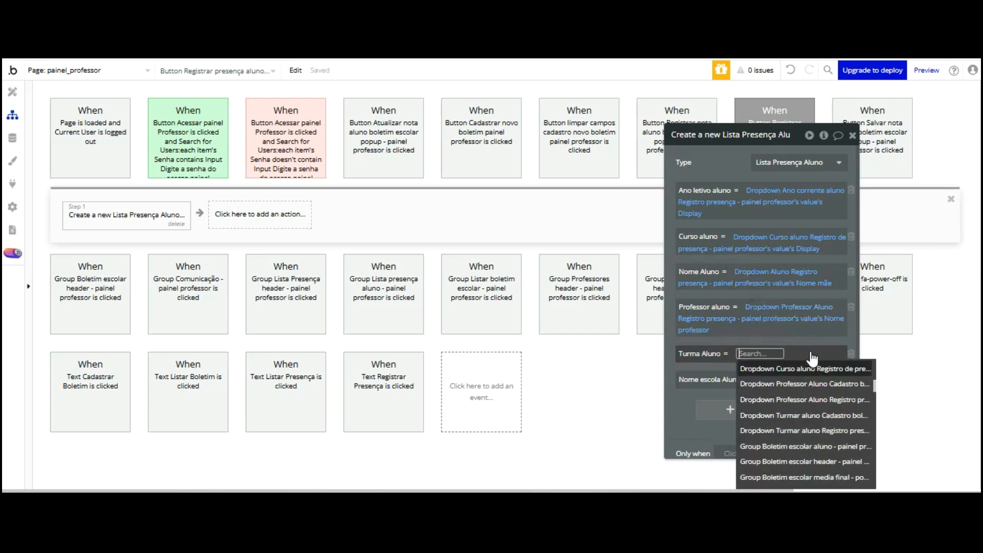
{"action": "left_click", "coordinate": [812, 431]}
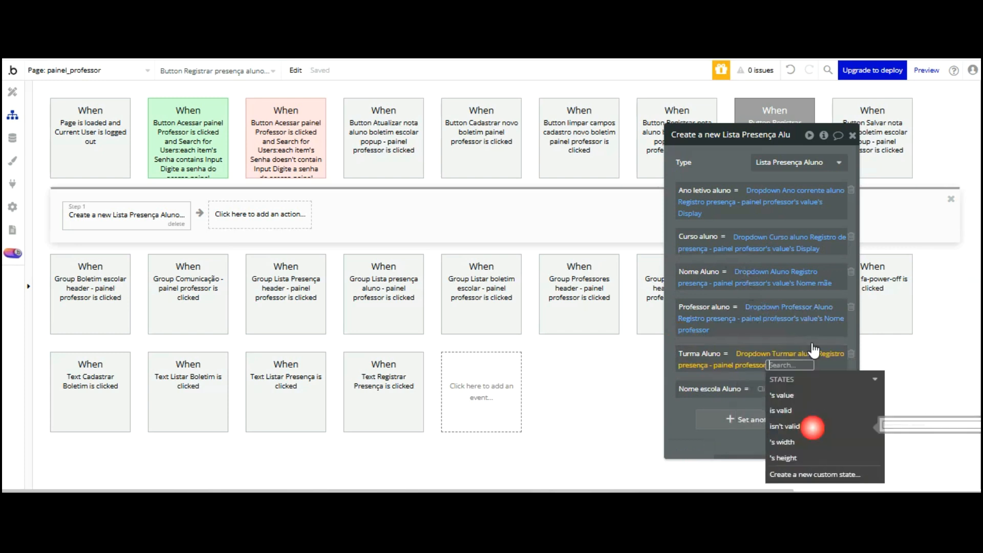
{"action": "left_click", "coordinate": [794, 394]}
{"action": "left_click", "coordinate": [680, 412]}
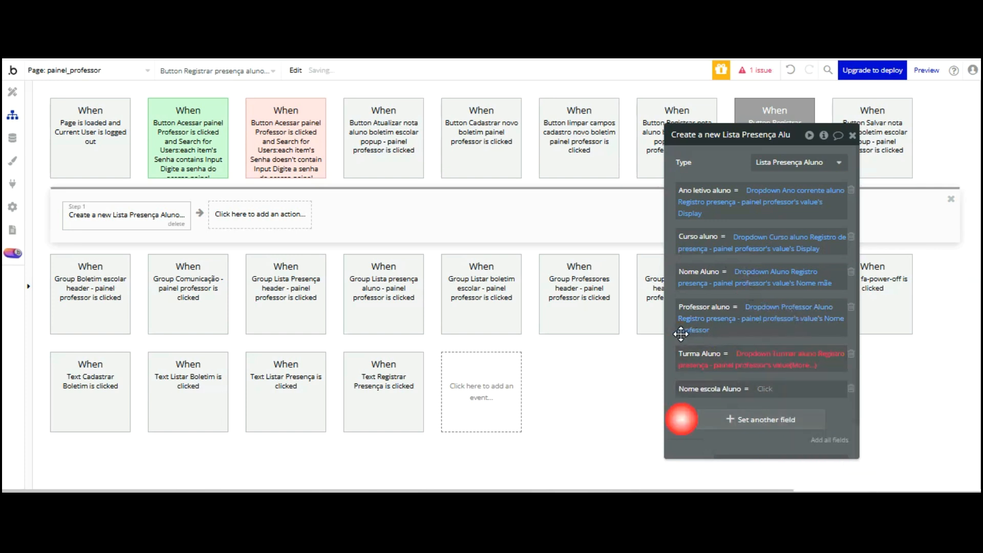
{"action": "key", "text": "Down"}
{"action": "key", "text": "Down"}
{"action": "key", "text": "Down"}
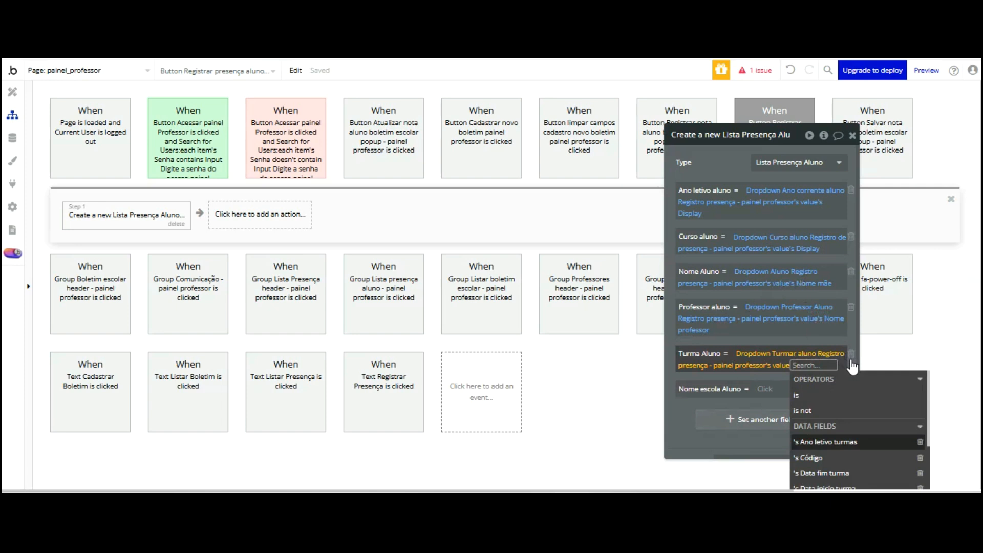
{"action": "scroll", "coordinate": [852, 365], "scroll_direction": "down", "scroll_amount": 2}
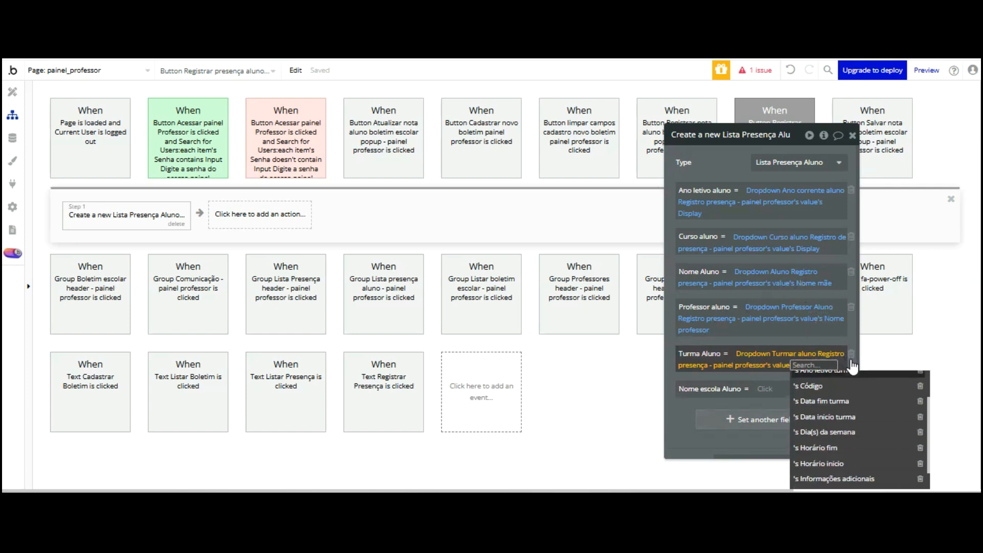
{"action": "scroll", "coordinate": [853, 366], "scroll_direction": "down", "scroll_amount": 2}
{"action": "scroll", "coordinate": [852, 366], "scroll_direction": "down", "scroll_amount": 2}
{"action": "scroll", "coordinate": [852, 366], "scroll_direction": "up", "scroll_amount": 2}
{"action": "key", "text": "Return"}
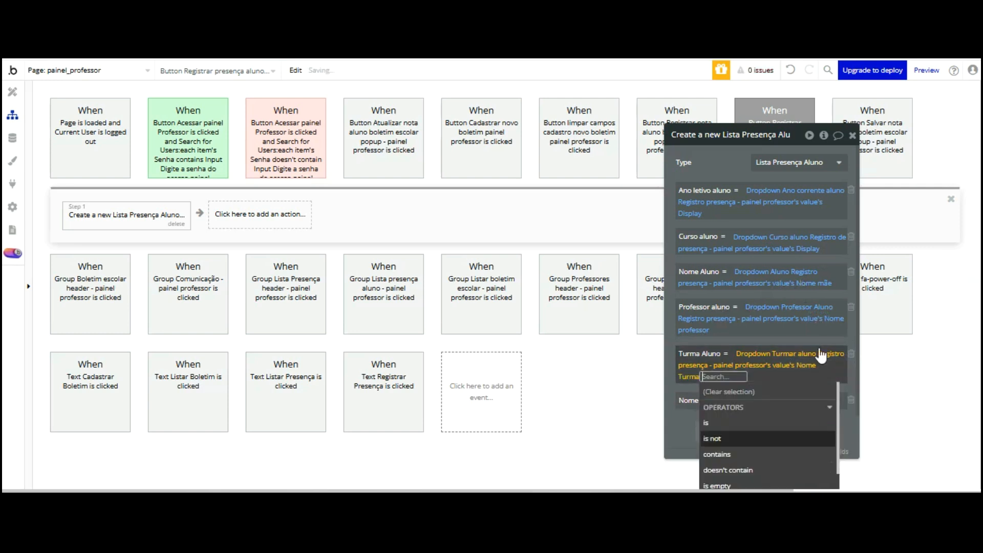
{"action": "left_click", "coordinate": [679, 333]}
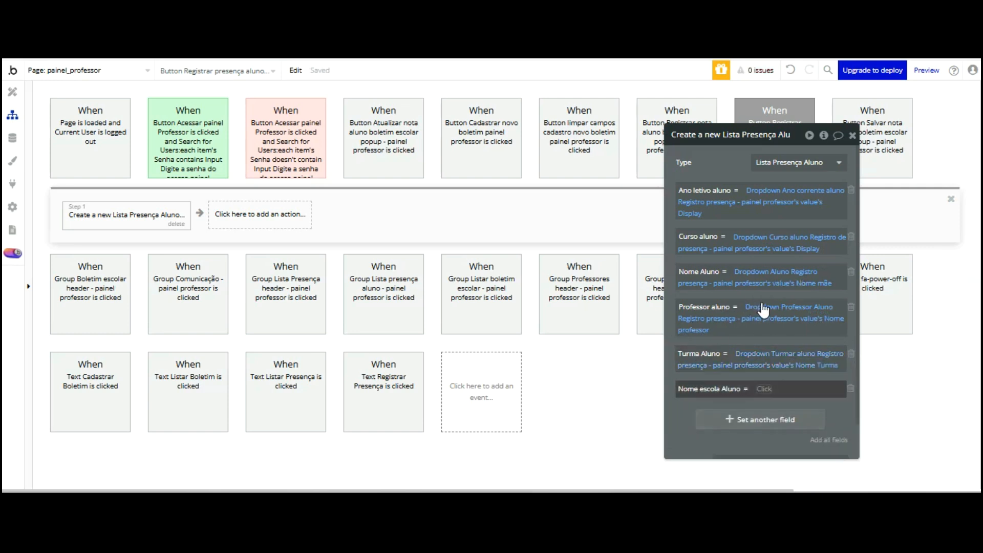
Set Nome escola Aluno to the Nome escola registro presença input's value
{"action": "left_click", "coordinate": [763, 389]}
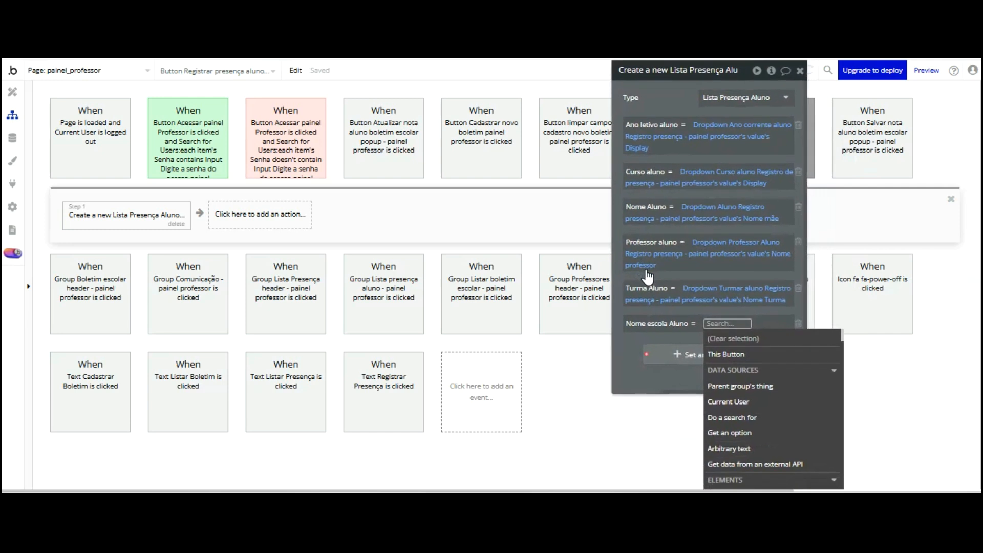
{"action": "scroll", "coordinate": [754, 338], "scroll_direction": "down", "scroll_amount": 5}
{"action": "scroll", "coordinate": [754, 333], "scroll_direction": "down", "scroll_amount": 8}
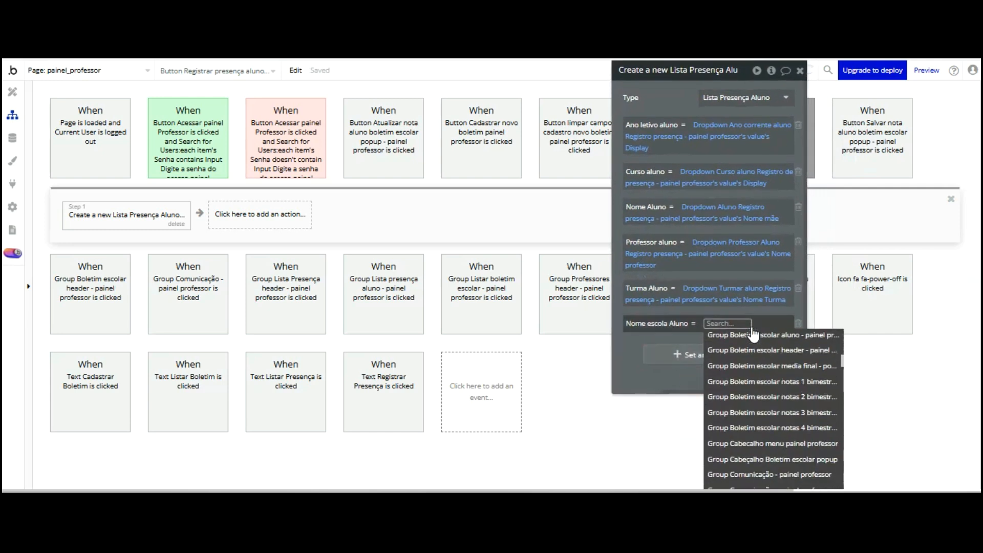
{"action": "scroll", "coordinate": [753, 334], "scroll_direction": "down", "scroll_amount": 3}
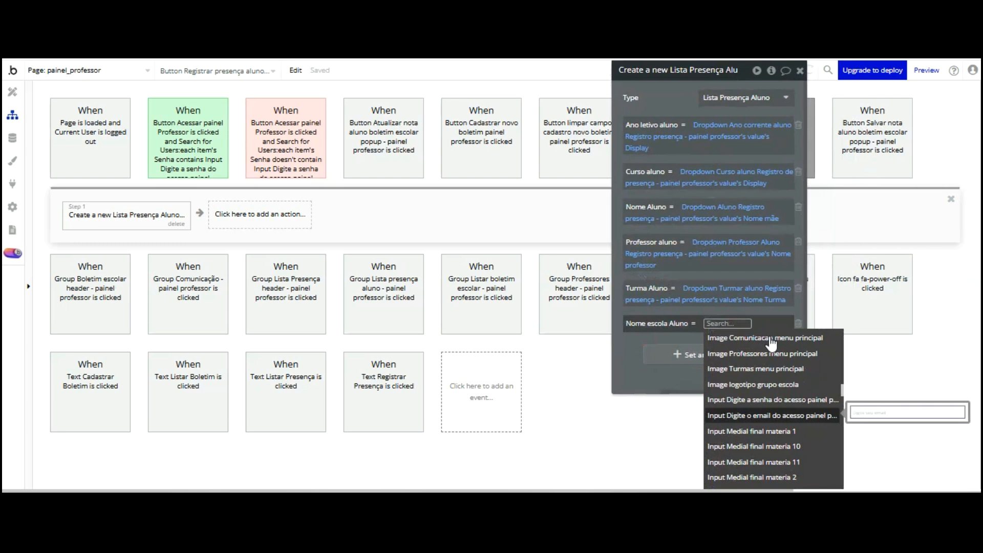
{"action": "scroll", "coordinate": [779, 343], "scroll_direction": "down", "scroll_amount": 3}
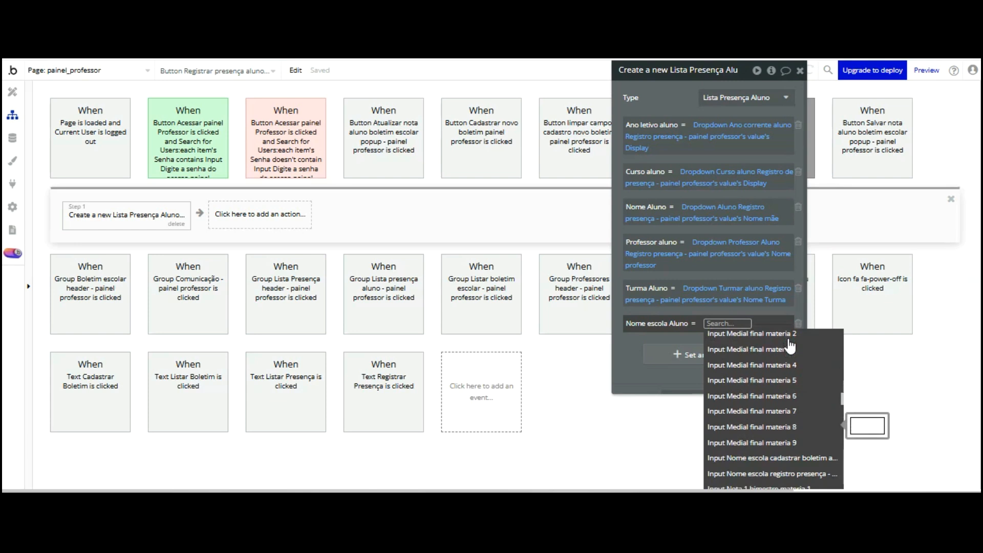
{"action": "scroll", "coordinate": [792, 358], "scroll_direction": "down", "scroll_amount": 2}
{"action": "left_click", "coordinate": [797, 394]}
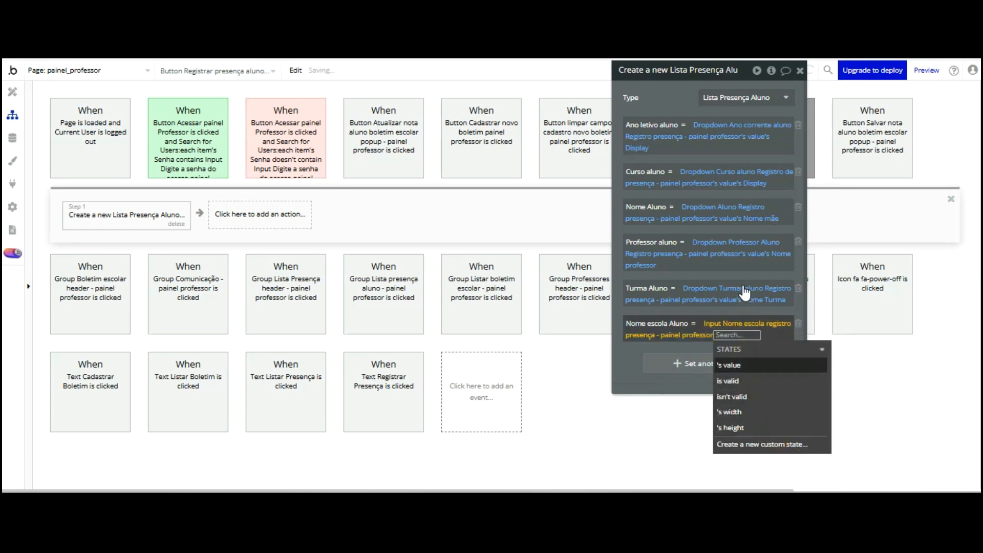
{"action": "key", "text": "Return"}
{"action": "left_click", "coordinate": [632, 289]}
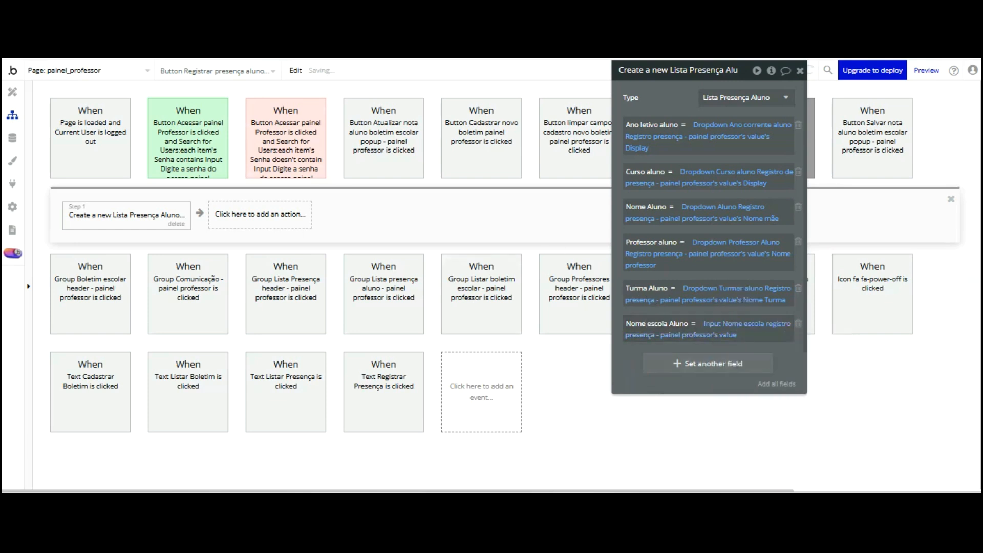
Check the app preview, then add a reset-group action as Step 2
{"action": "key", "text": "ctrl+Tab"}
{"action": "left_click", "coordinate": [383, 81]}
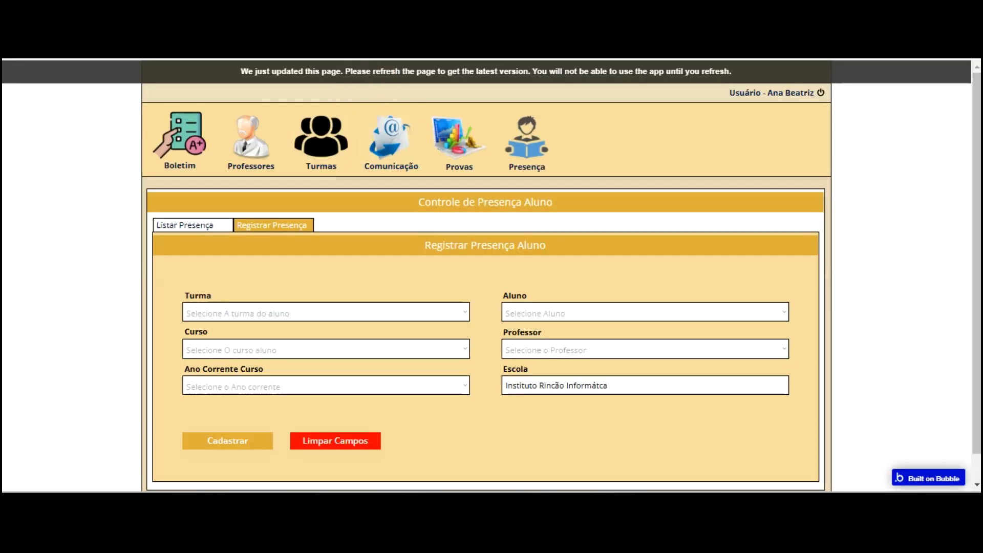
{"action": "key", "text": "ctrl+shift+Tab"}
{"action": "left_click", "coordinate": [277, 214]}
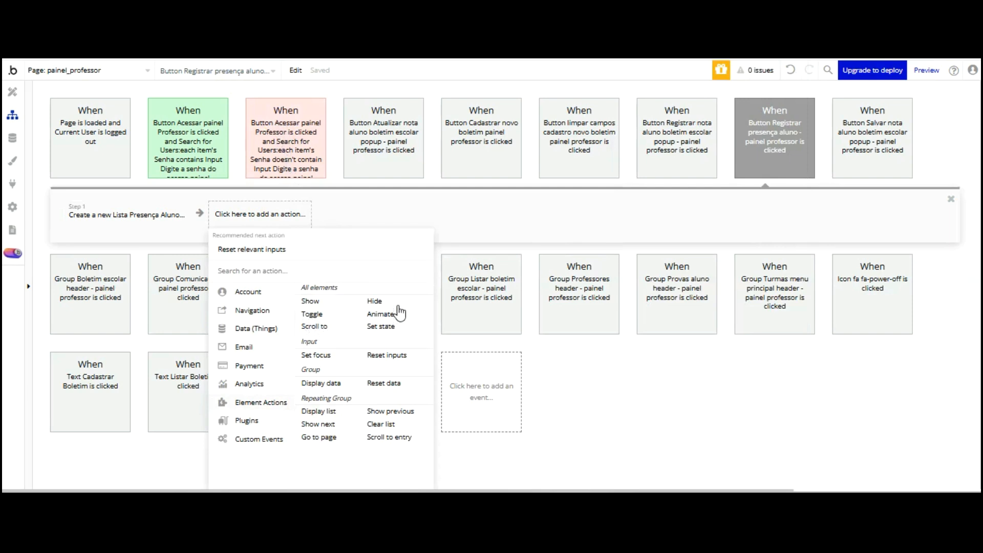
{"action": "left_click", "coordinate": [389, 382]}
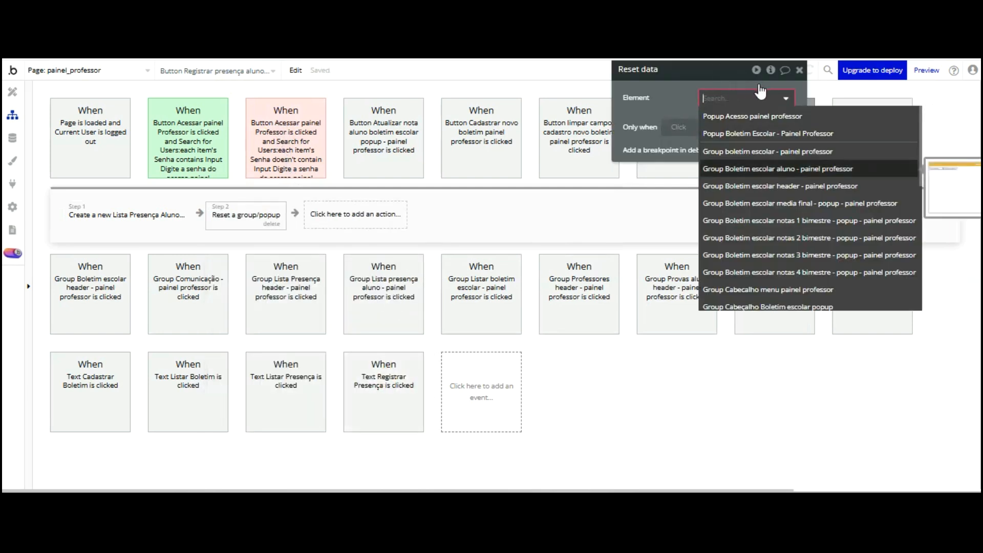
Add a Reset data action for Group Registrar presença - Painel Professor as Step 2
{"action": "scroll", "coordinate": [776, 153], "scroll_direction": "down", "scroll_amount": 2}
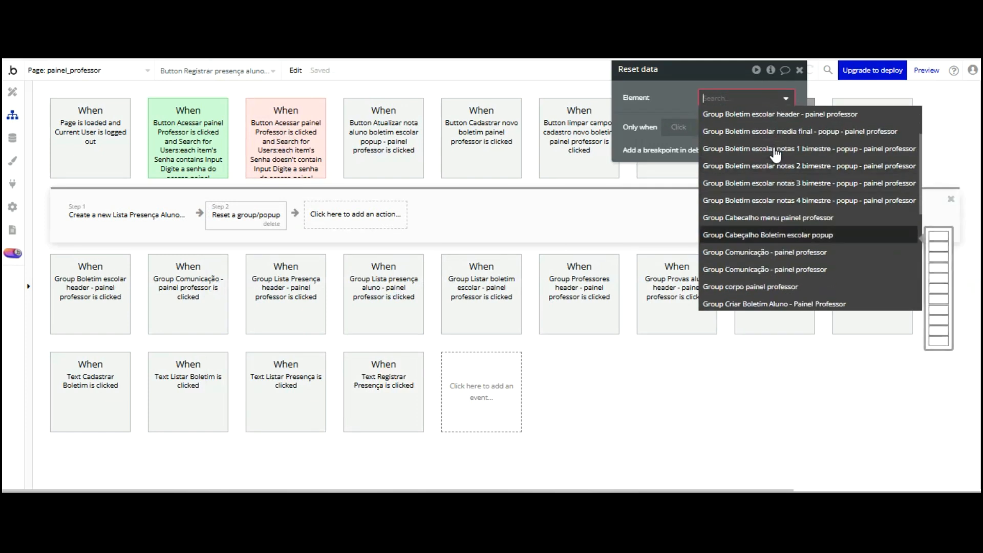
{"action": "scroll", "coordinate": [775, 152], "scroll_direction": "down", "scroll_amount": 4}
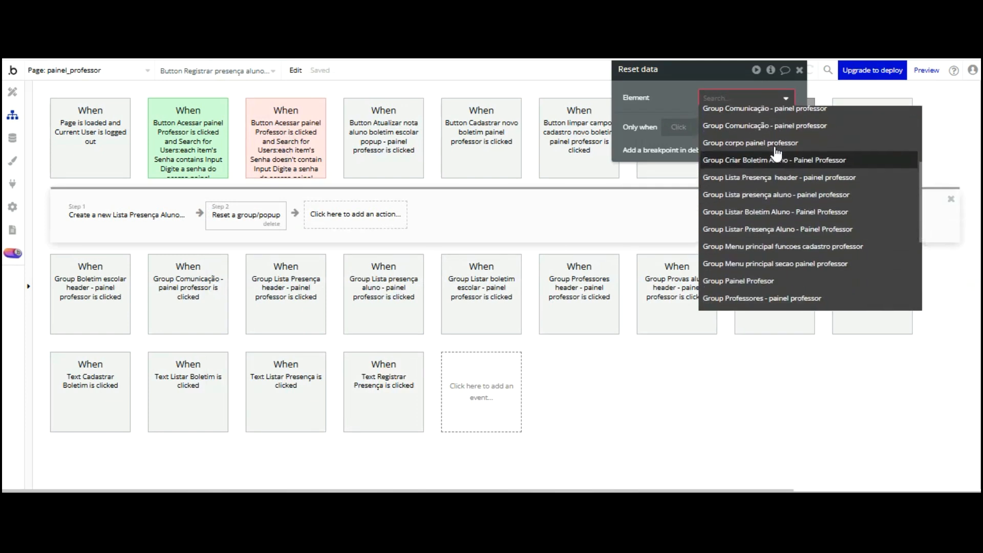
{"action": "scroll", "coordinate": [776, 152], "scroll_direction": "down", "scroll_amount": 2}
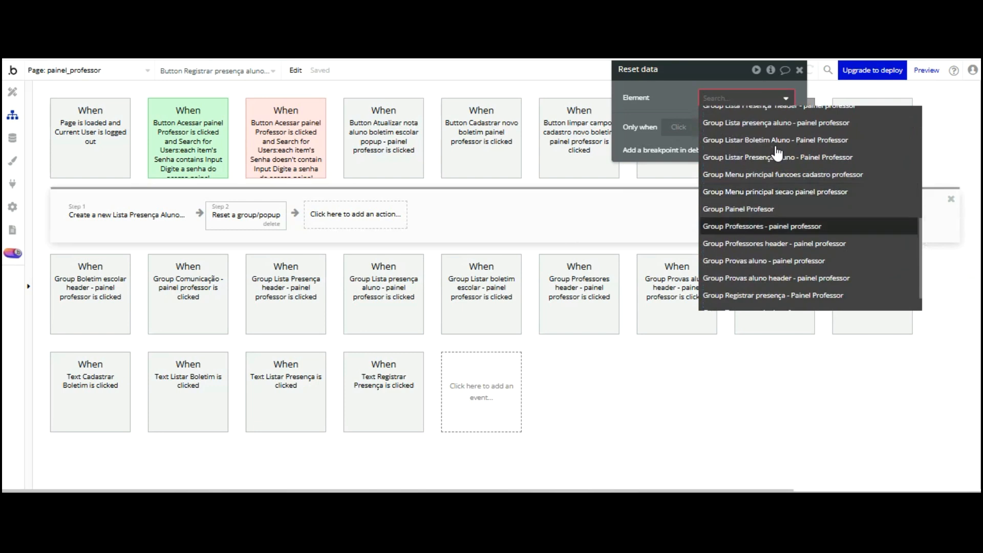
{"action": "scroll", "coordinate": [776, 152], "scroll_direction": "down", "scroll_amount": 1}
{"action": "left_click", "coordinate": [768, 259]}
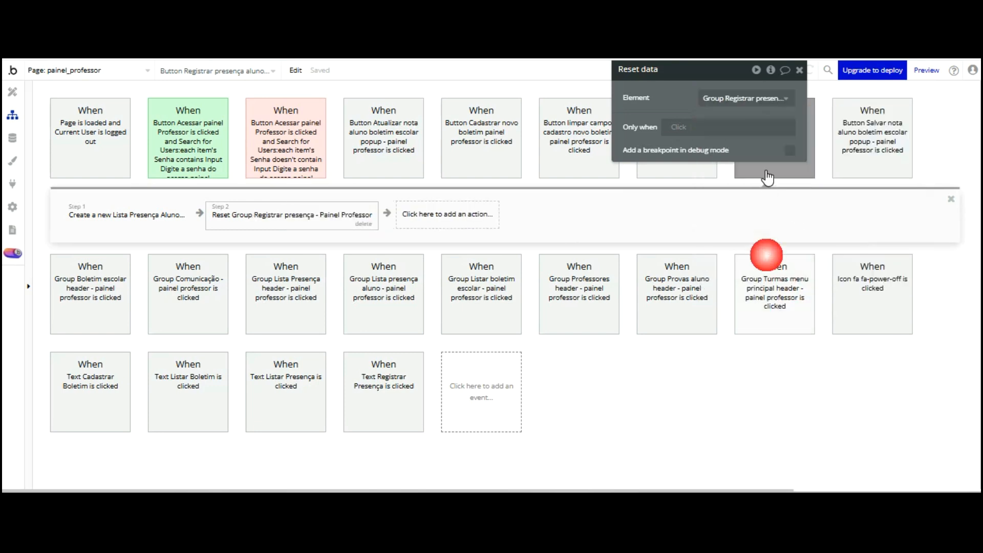
Add a BEP Toast Alert as Step 3 and start replacing its default message
{"action": "left_click", "coordinate": [416, 215]}
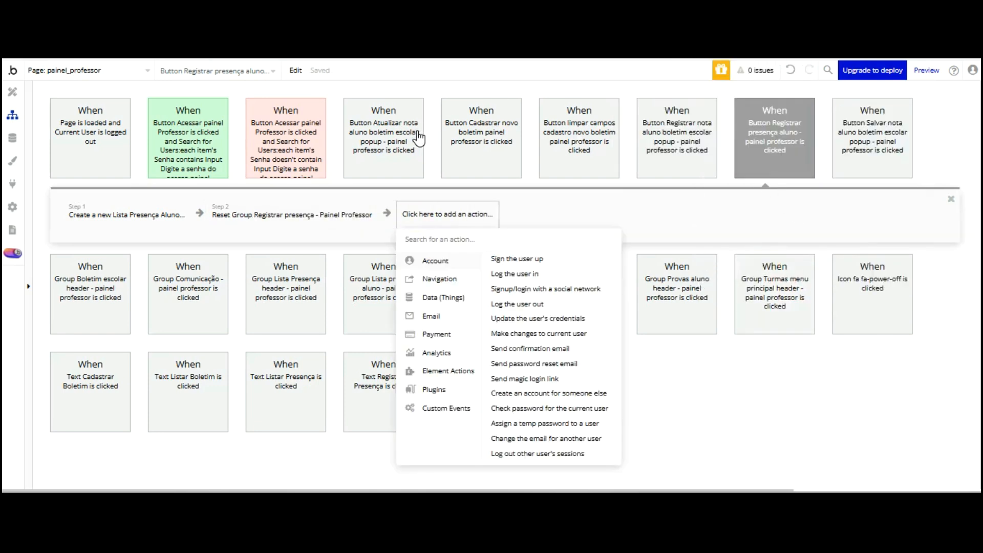
{"action": "type", "text": "bep"}
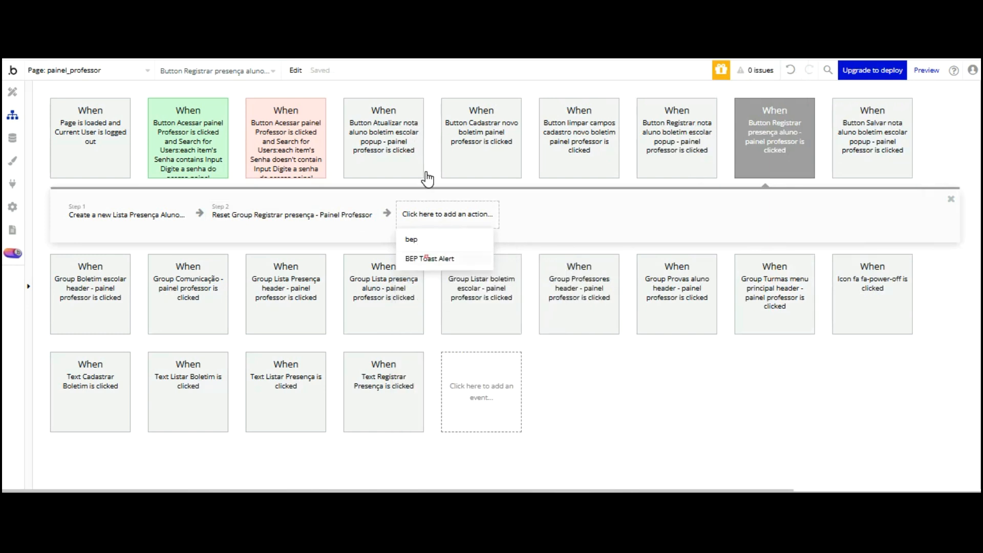
{"action": "left_click", "coordinate": [427, 257]}
{"action": "left_click", "coordinate": [679, 162]}
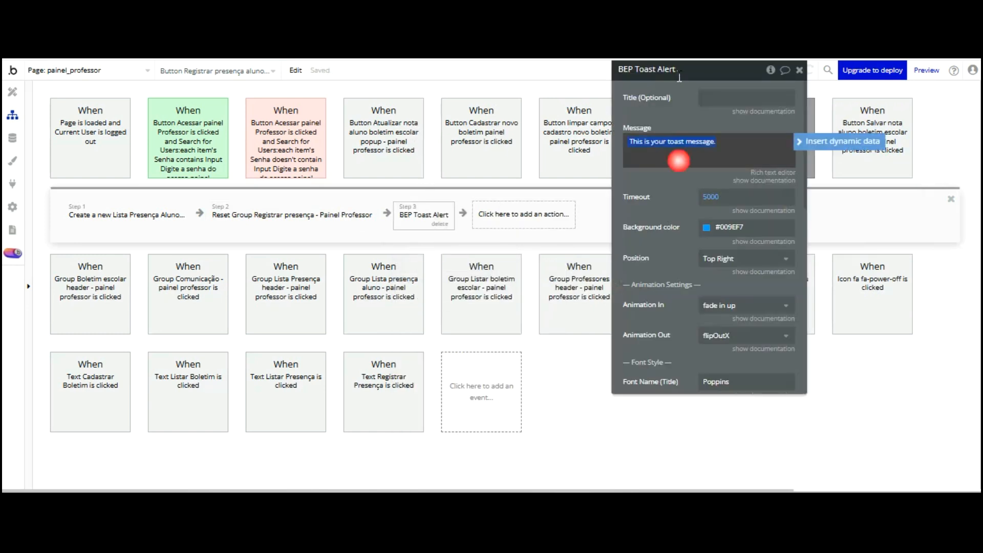
{"action": "type", "text": "Re"}
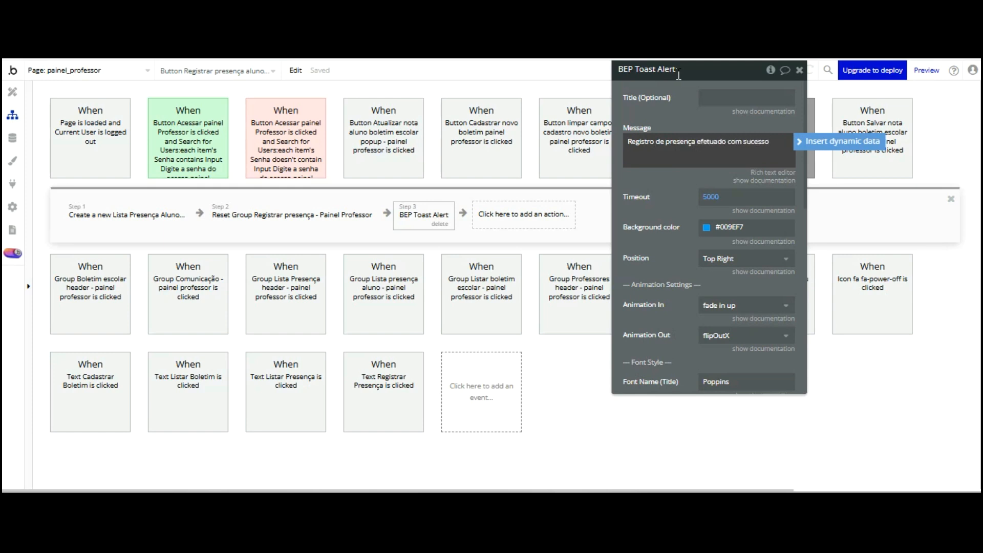
Append '!' to the toast message, set a 2500 ms timeout and the green Success background
{"action": "type", "text": "!"}
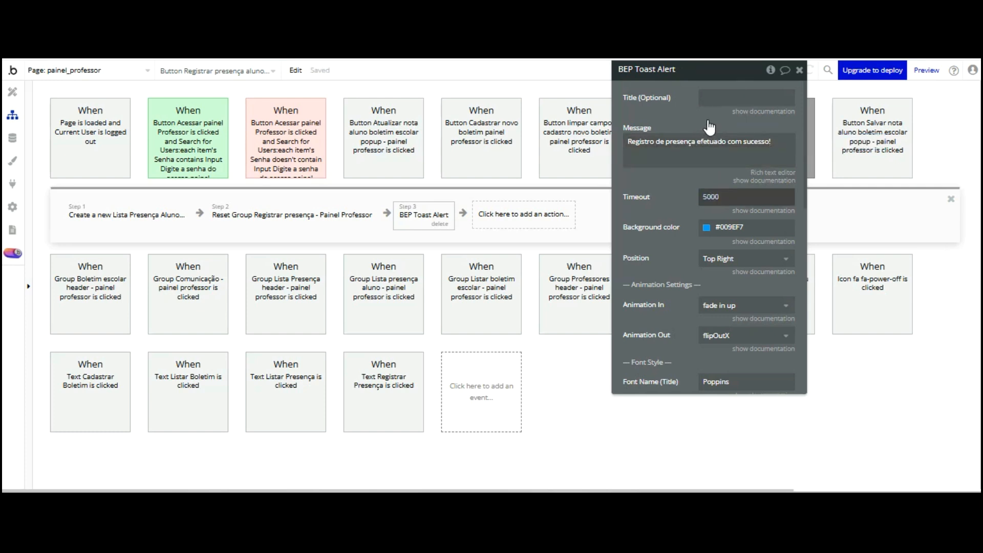
{"action": "key", "text": "Tab"}
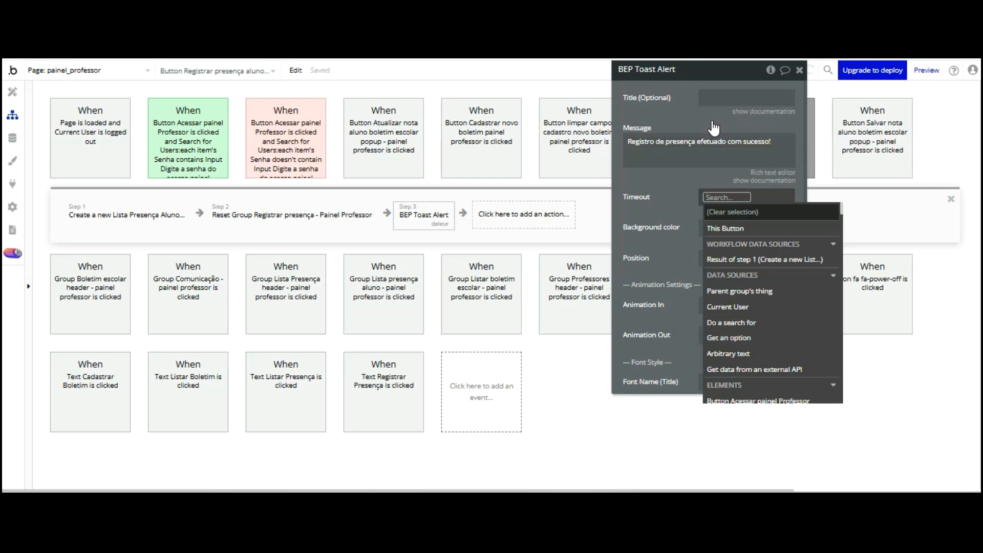
{"action": "type", "text": "2500"}
{"action": "key", "text": "Tab"}
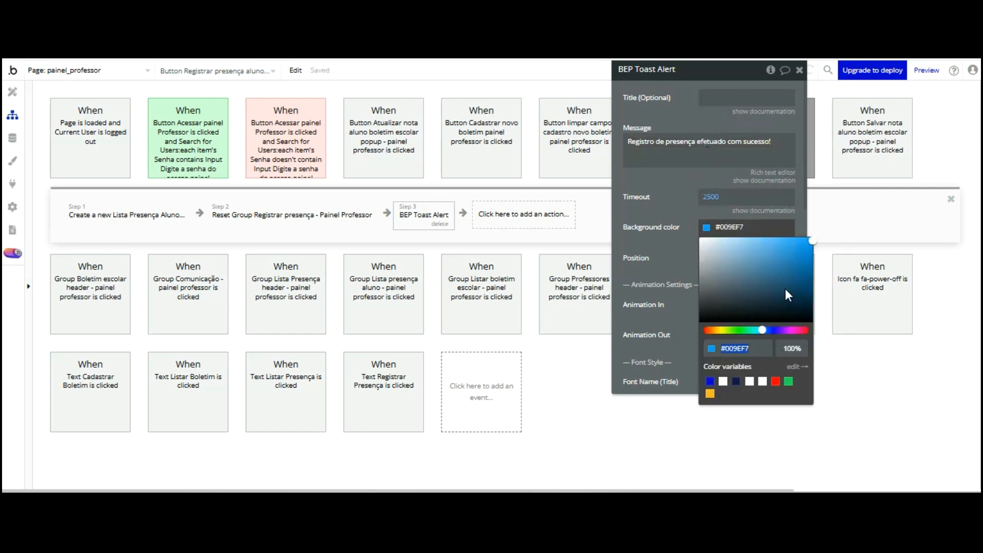
{"action": "left_click", "coordinate": [788, 381]}
Choose the toast's screen position and set the message font size to 20
{"action": "key", "text": "Tab"}
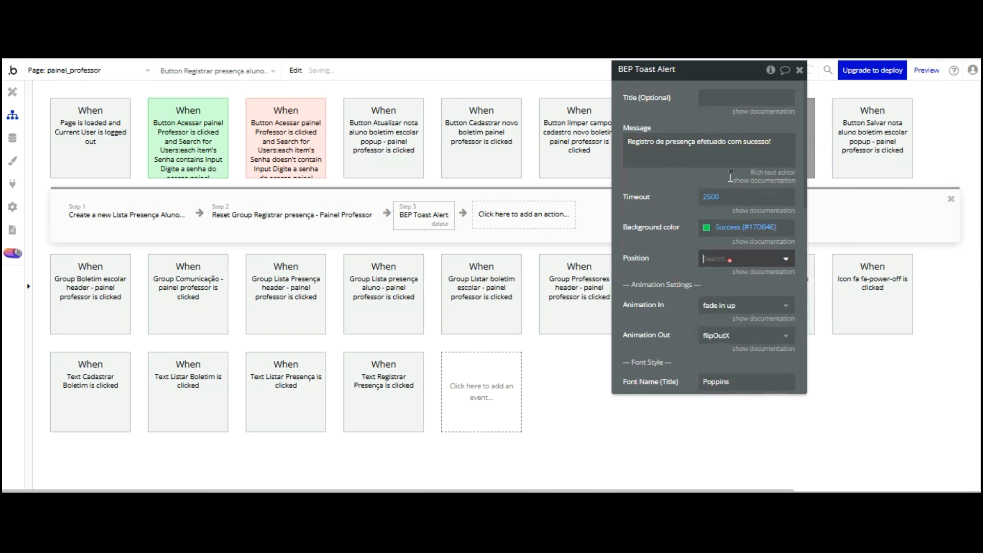
{"action": "key", "text": "Return"}
{"action": "scroll", "coordinate": [675, 180], "scroll_direction": "down", "scroll_amount": 5}
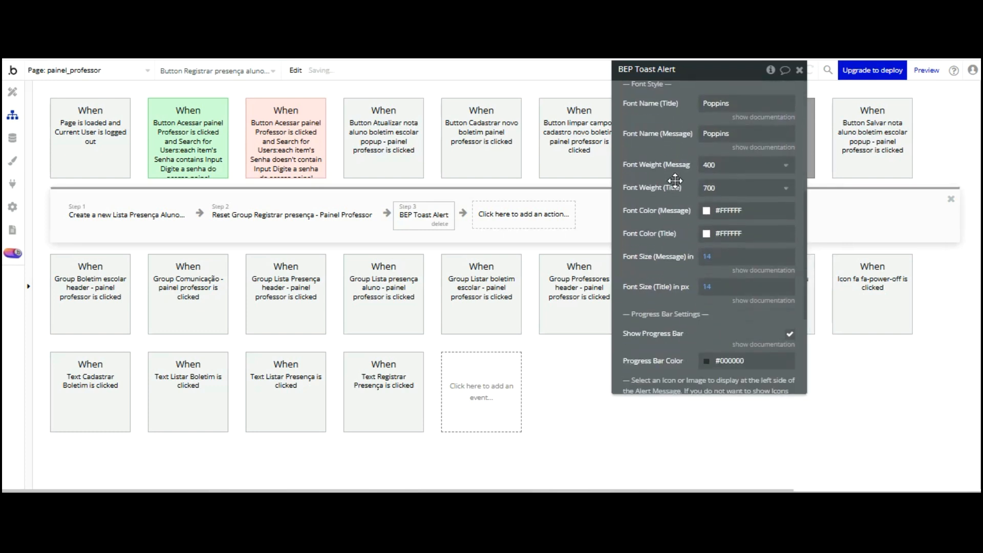
{"action": "scroll", "coordinate": [676, 180], "scroll_direction": "down", "scroll_amount": 3}
{"action": "left_click", "coordinate": [716, 176]}
{"action": "type", "text": "20"}
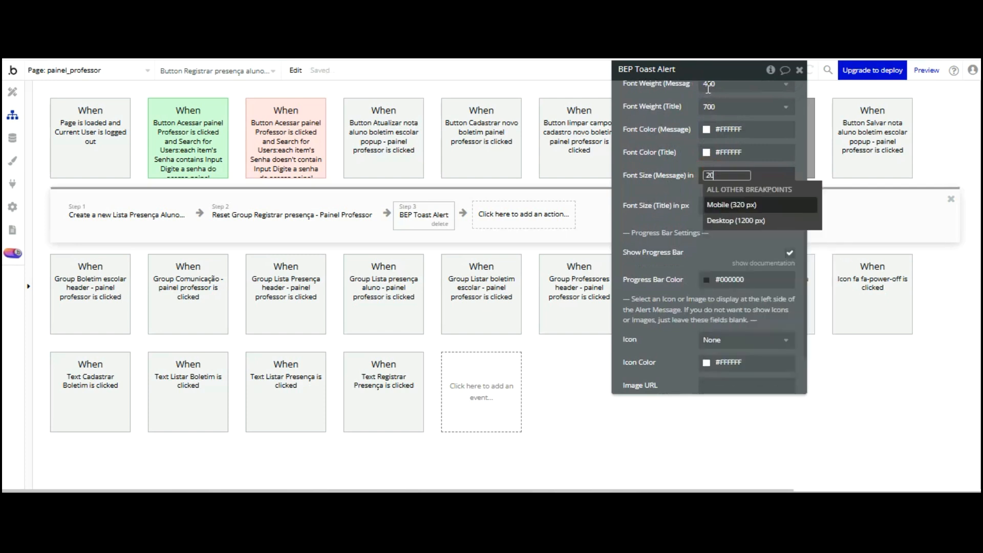
{"action": "left_click", "coordinate": [687, 192]}
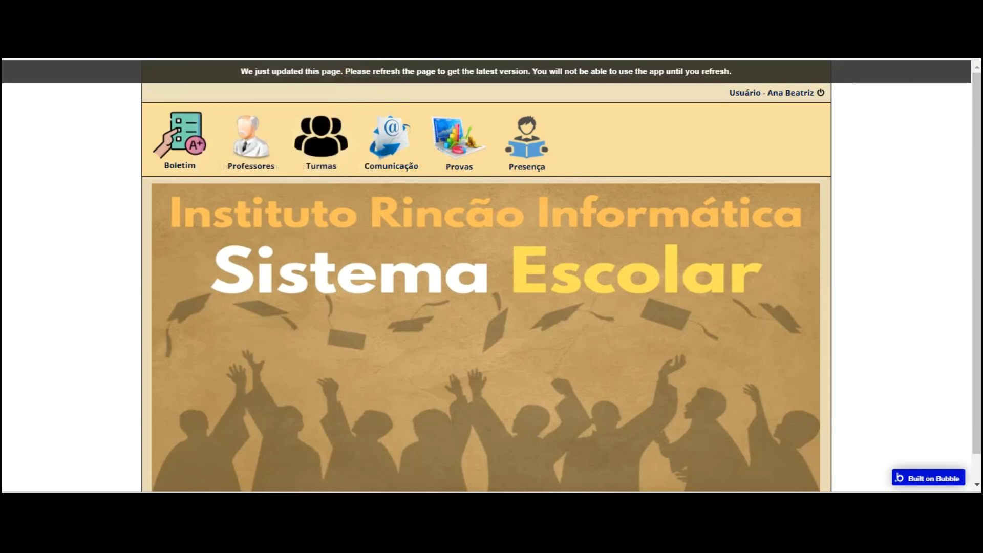
Reload the preview and register the first student's attendance for Turma 101, 1º ano fundamental, 2024
{"action": "key", "text": "F5"}
{"action": "scroll", "coordinate": [683, 139], "scroll_direction": "down", "scroll_amount": 2}
{"action": "scroll", "coordinate": [681, 136], "scroll_direction": "up", "scroll_amount": 2}
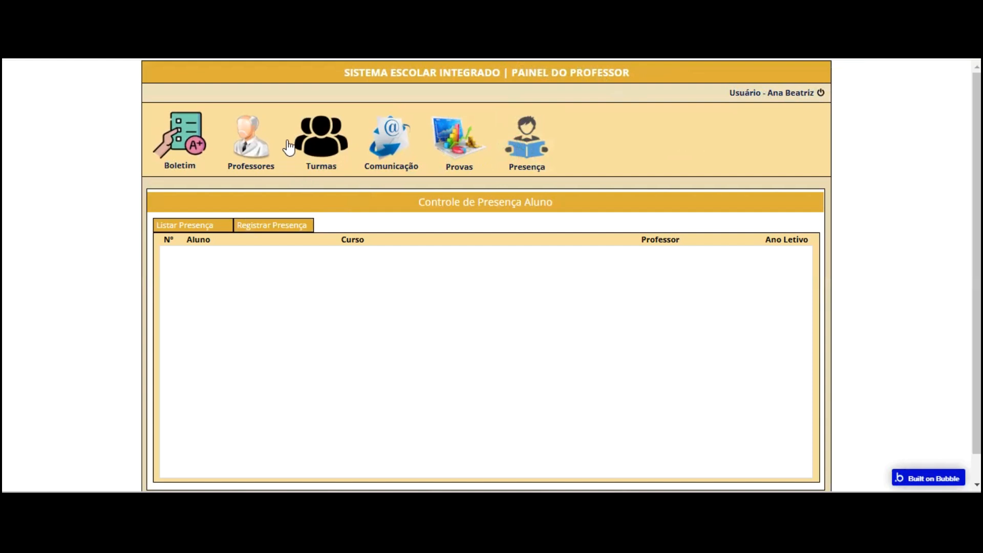
{"action": "left_click", "coordinate": [261, 221]}
{"action": "left_click", "coordinate": [269, 313]}
{"action": "left_click", "coordinate": [266, 329]}
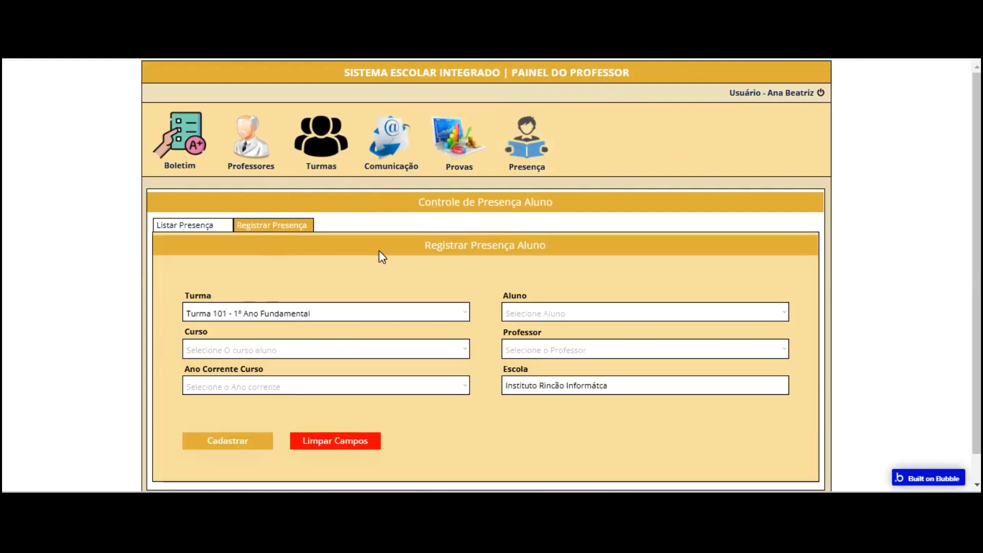
{"action": "left_click", "coordinate": [536, 314]}
{"action": "left_click", "coordinate": [534, 331]}
{"action": "left_click", "coordinate": [351, 349]}
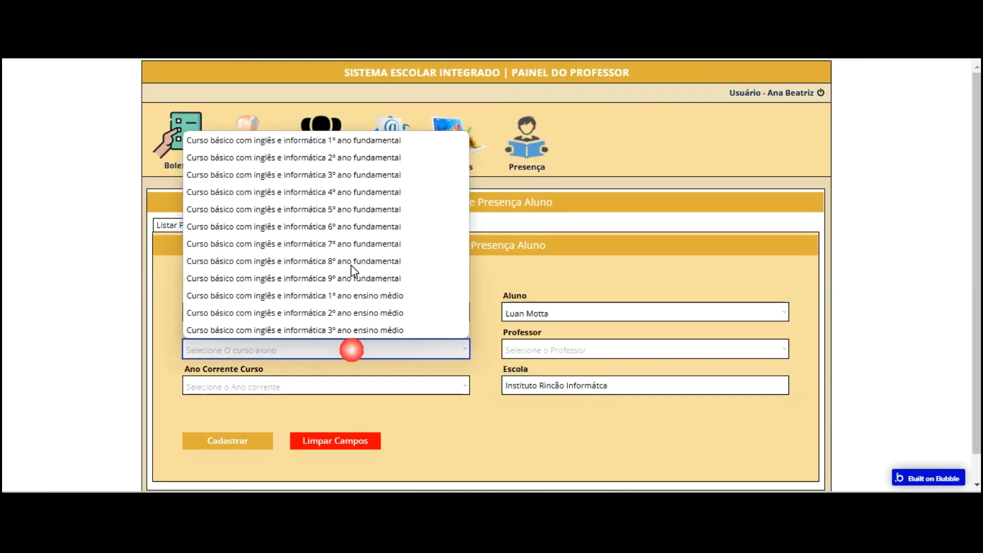
{"action": "key", "text": "Up"}
{"action": "key", "text": "Return"}
{"action": "left_click", "coordinate": [522, 347]}
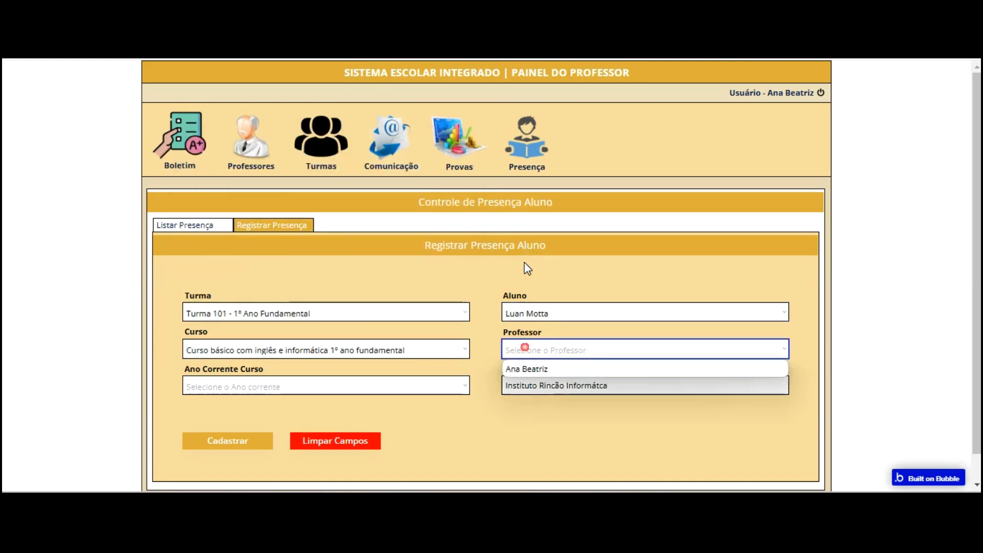
{"action": "key", "text": "Down"}
{"action": "key", "text": "Return"}
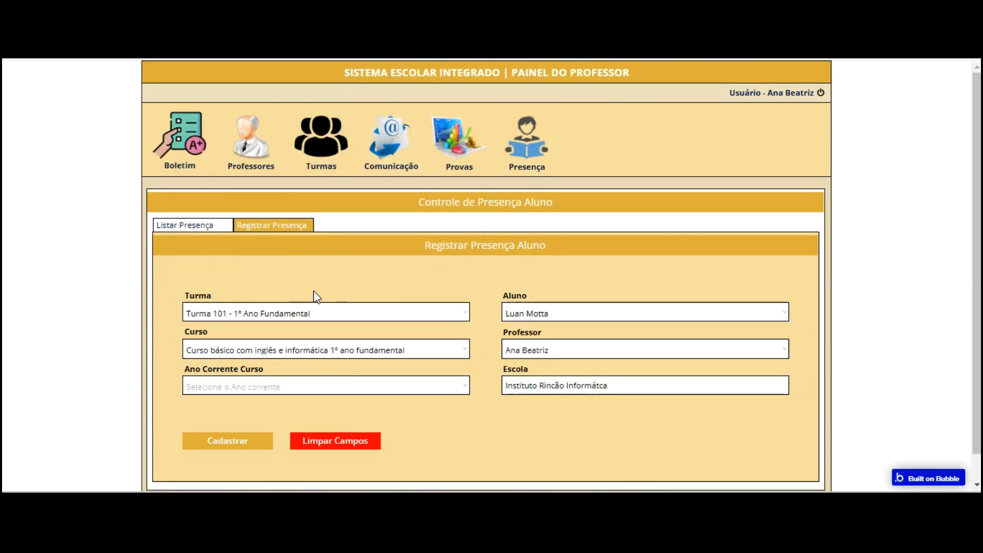
{"action": "left_click", "coordinate": [316, 385]}
{"action": "key", "text": "Up"}
{"action": "key", "text": "Up"}
{"action": "key", "text": "Return"}
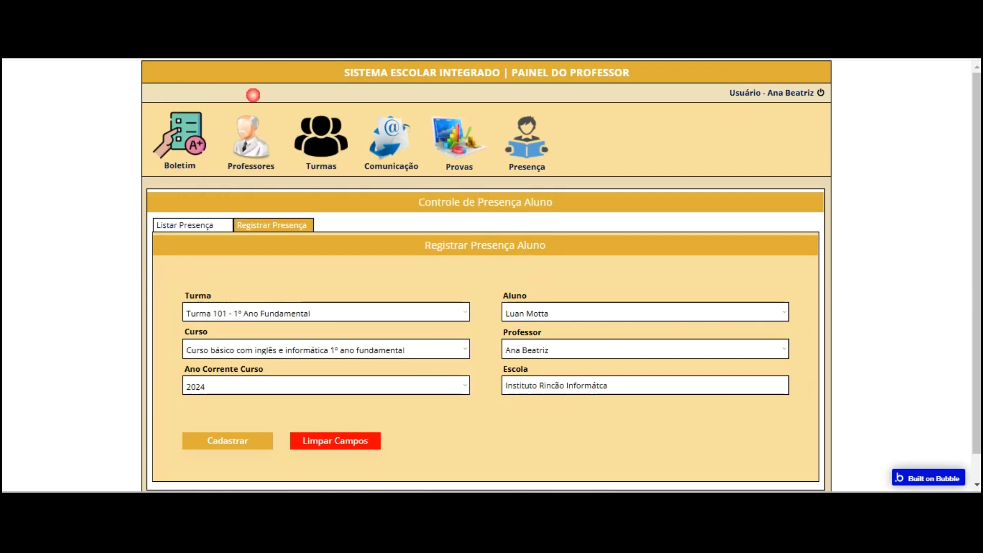
{"action": "key", "text": "Return"}
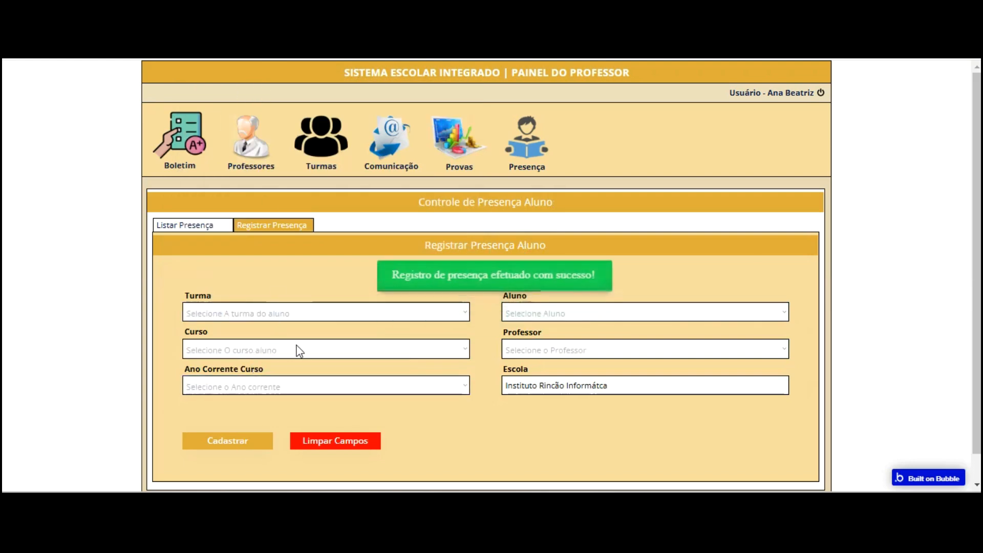
Register a second student's attendance for Turma 101, 1º ano fundamental, 2024, then view the list
{"action": "left_click", "coordinate": [281, 312]}
{"action": "key", "text": "Down"}
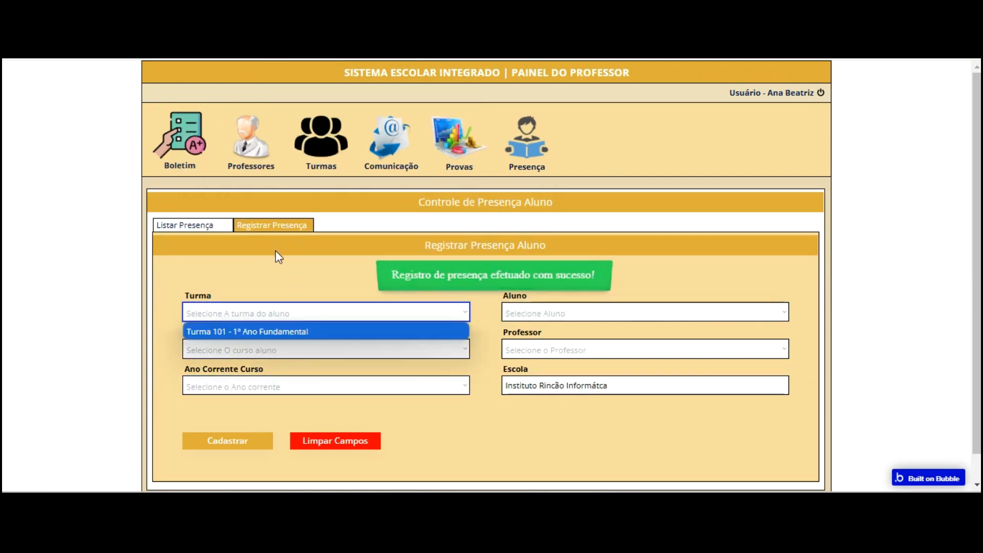
{"action": "key", "text": "Return"}
{"action": "key", "text": "Tab"}
{"action": "key", "text": "alt+Down"}
{"action": "key", "text": "Up"}
{"action": "key", "text": "Up"}
{"action": "key", "text": "Up"}
{"action": "key", "text": "Up"}
{"action": "key", "text": "Up"}
{"action": "key", "text": "Up"}
{"action": "key", "text": "Up"}
{"action": "key", "text": "Up"}
{"action": "key", "text": "Up"}
{"action": "key", "text": "Return"}
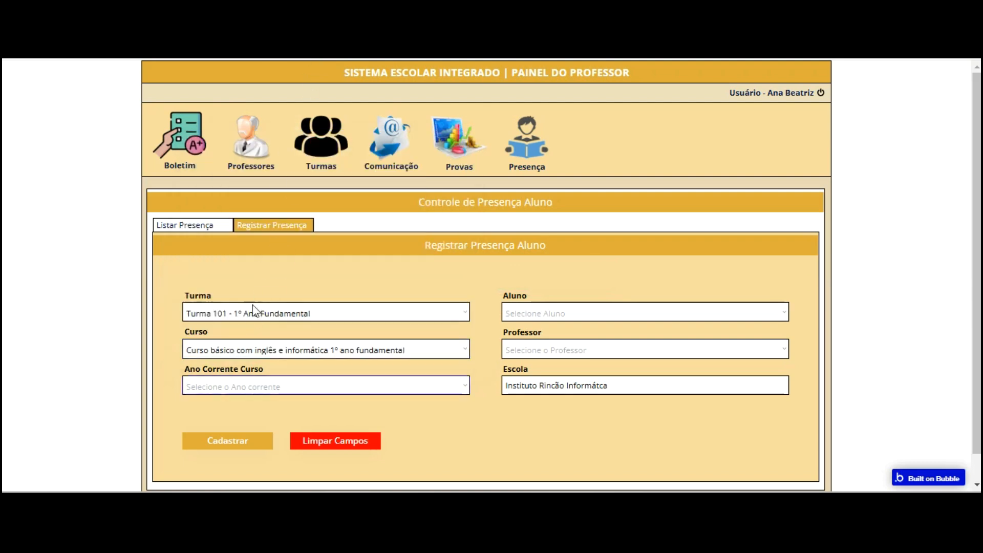
{"action": "key", "text": "Tab"}
{"action": "key", "text": "alt+Down"}
{"action": "key", "text": "Return"}
{"action": "key", "text": "Tab"}
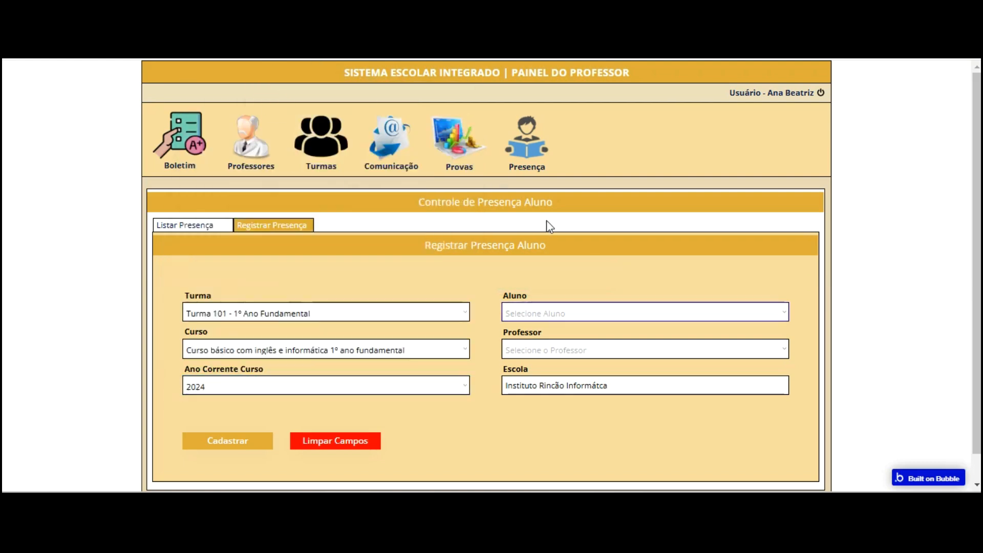
{"action": "key", "text": "alt+Down"}
{"action": "key", "text": "Down"}
{"action": "key", "text": "Down"}
{"action": "key", "text": "Return"}
{"action": "key", "text": "Tab"}
{"action": "key", "text": "alt+Down"}
{"action": "key", "text": "Down"}
{"action": "key", "text": "Return"}
{"action": "key", "text": "Tab"}
{"action": "key", "text": "Tab"}
{"action": "key", "text": "Return"}
{"action": "left_click", "coordinate": [208, 225]}
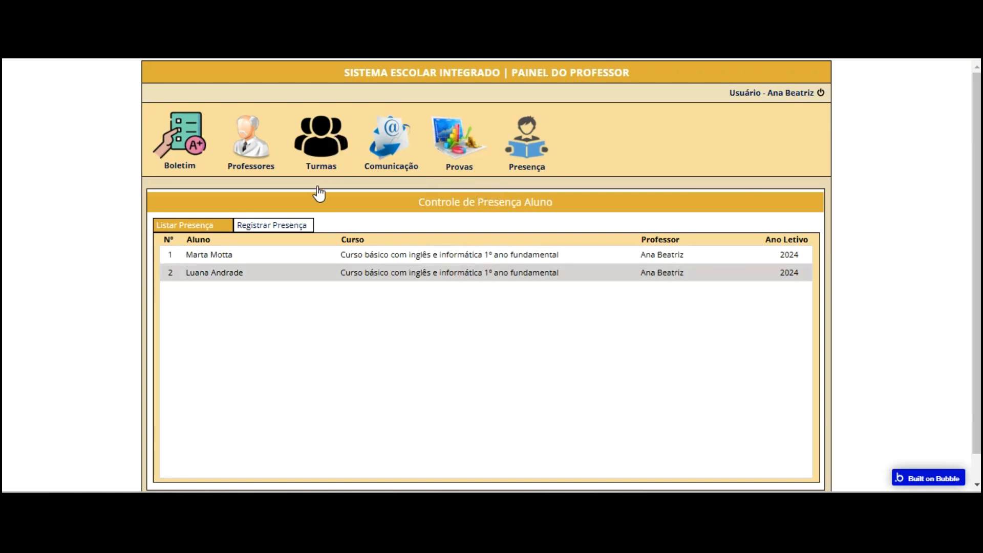
Switch between the registration form and the attendance list, then return to the Bubble editor
{"action": "left_click", "coordinate": [273, 225]}
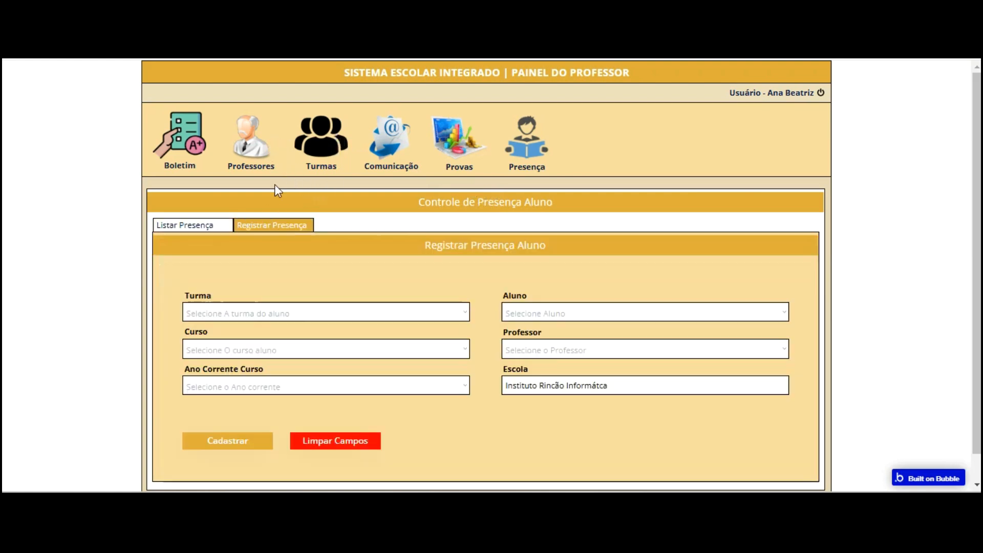
{"action": "left_click", "coordinate": [193, 225]}
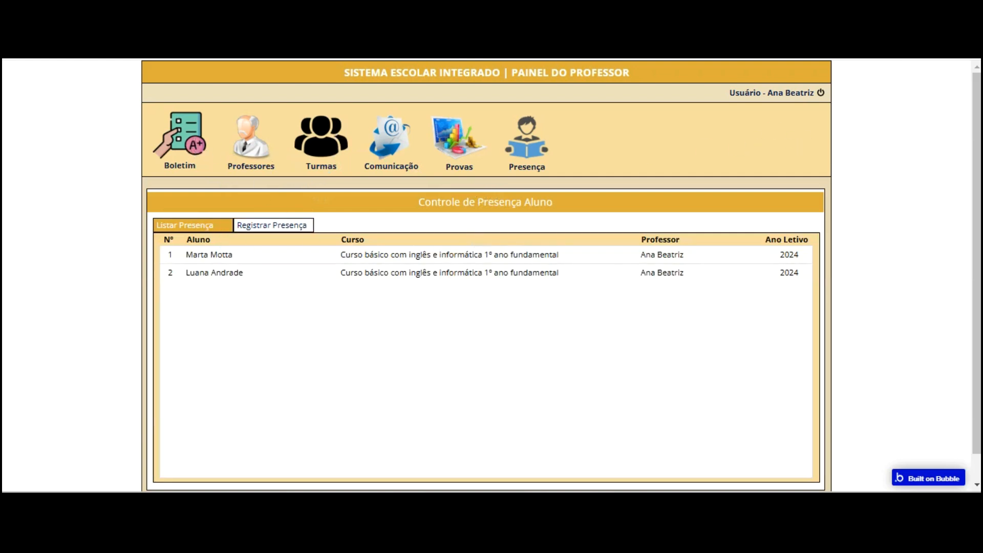
{"action": "key", "text": "ctrl+Tab"}
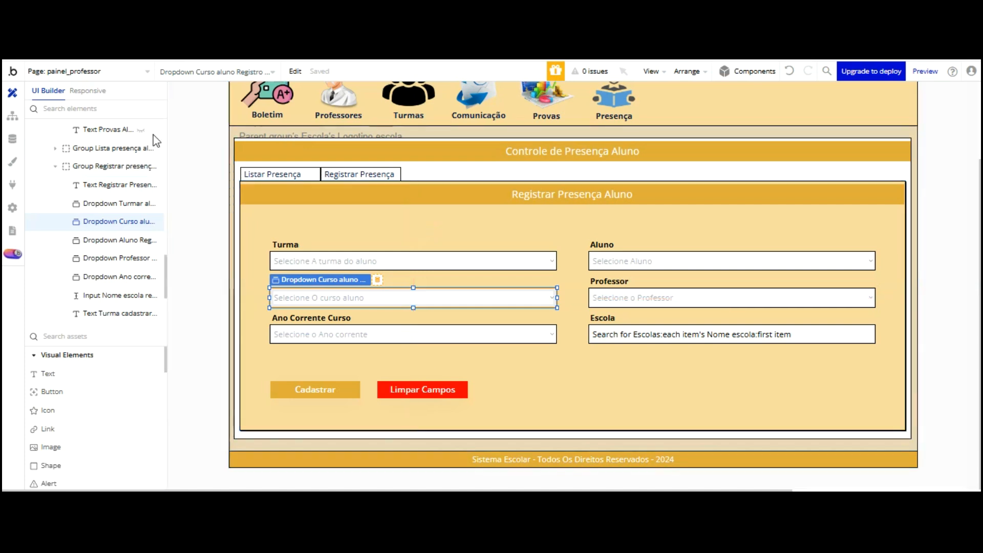
Select the attendance registration group and close its property editor
{"action": "double_click", "coordinate": [67, 166]}
{"action": "scroll", "coordinate": [128, 169], "scroll_direction": "up", "scroll_amount": 5}
{"action": "scroll", "coordinate": [149, 165], "scroll_direction": "up", "scroll_amount": 10}
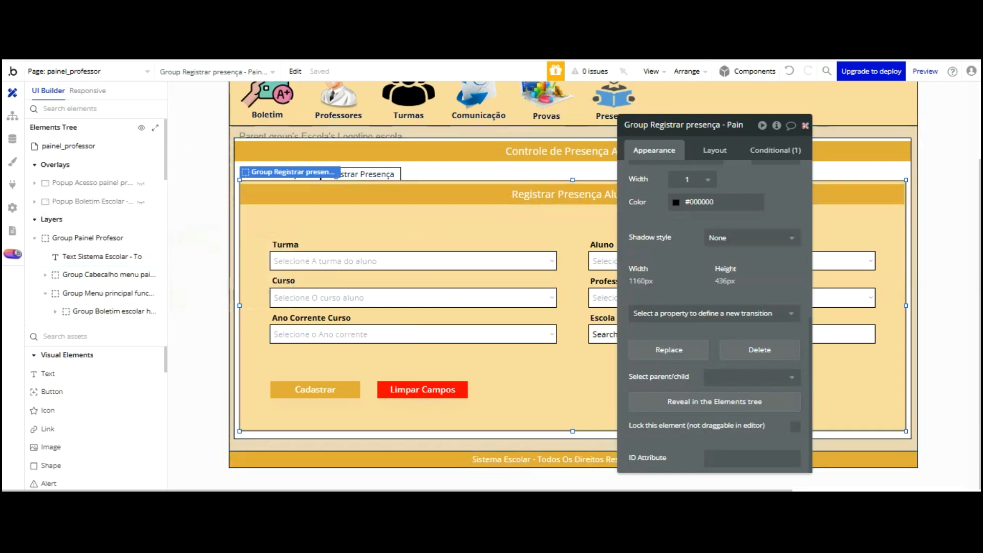
{"action": "left_click", "coordinate": [805, 125]}
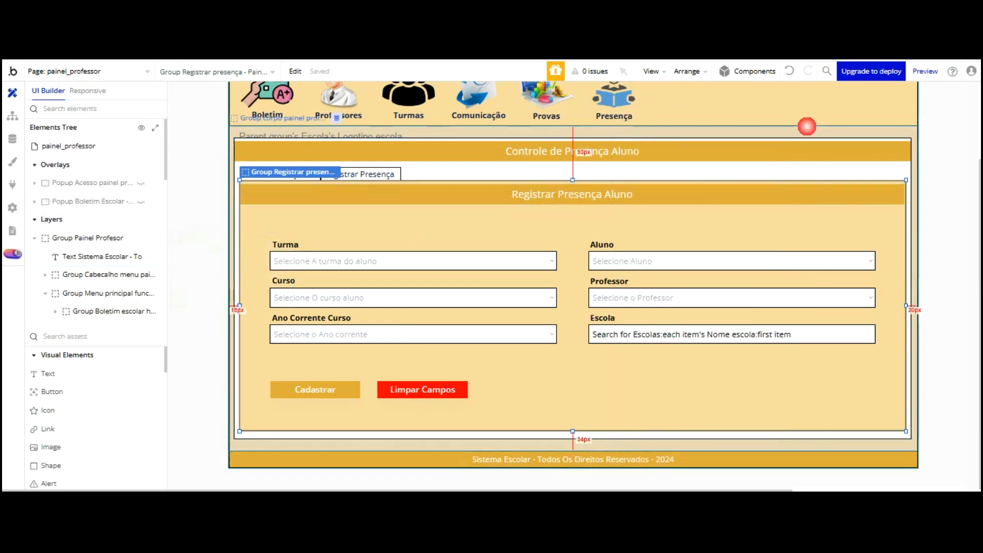
Open Popup Boletim Escolar from Overlays and bring up its right-click options
{"action": "left_click", "coordinate": [107, 202]}
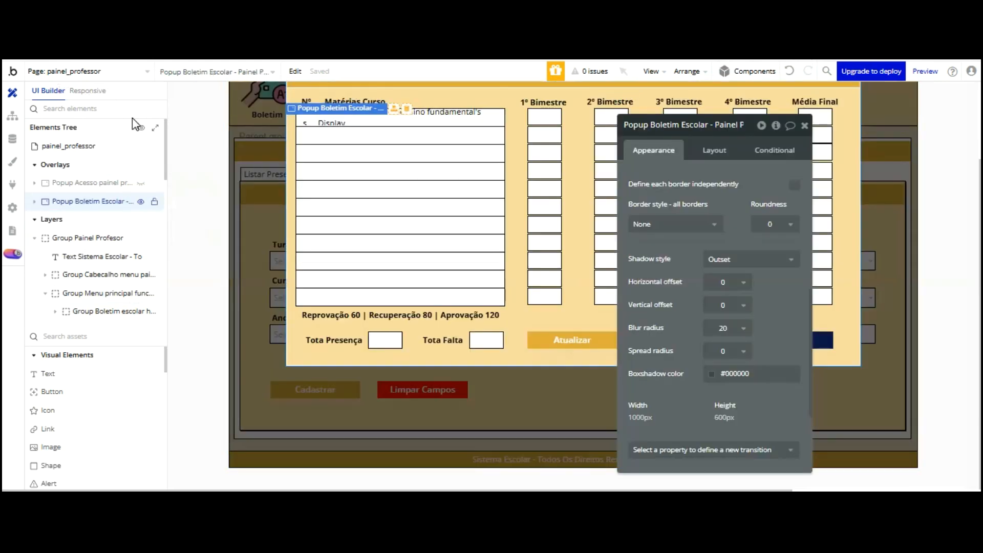
{"action": "left_click", "coordinate": [804, 125]}
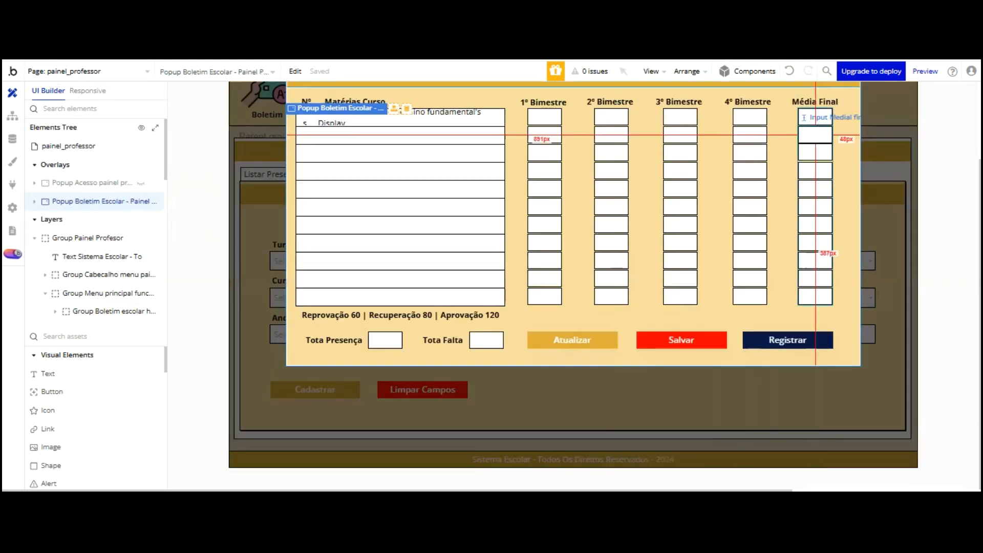
{"action": "right_click", "coordinate": [92, 202]}
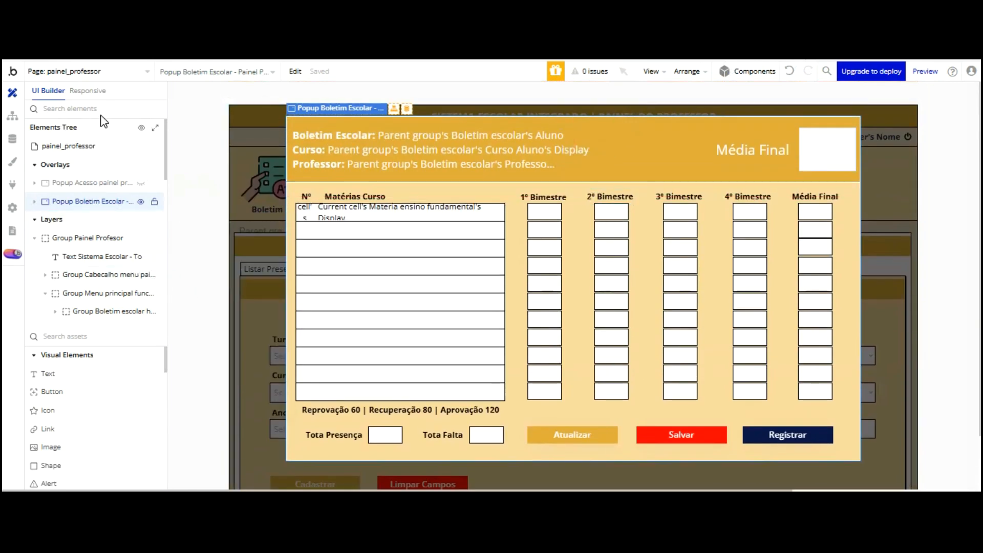
{"action": "right_click", "coordinate": [97, 201]}
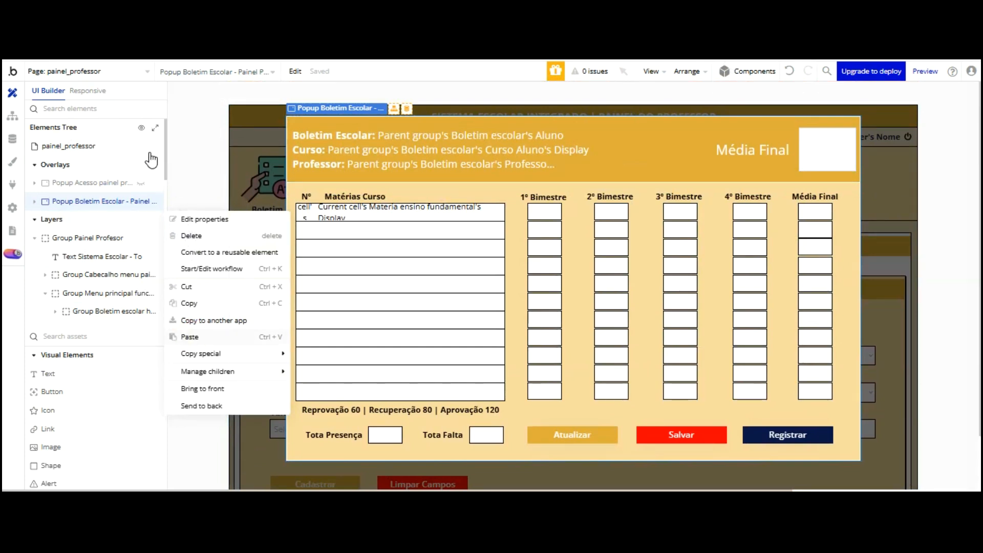
Paste a duplicate of Popup Boletim Escolar and trim 'copy' from its name
{"action": "key", "text": "ctrl+v"}
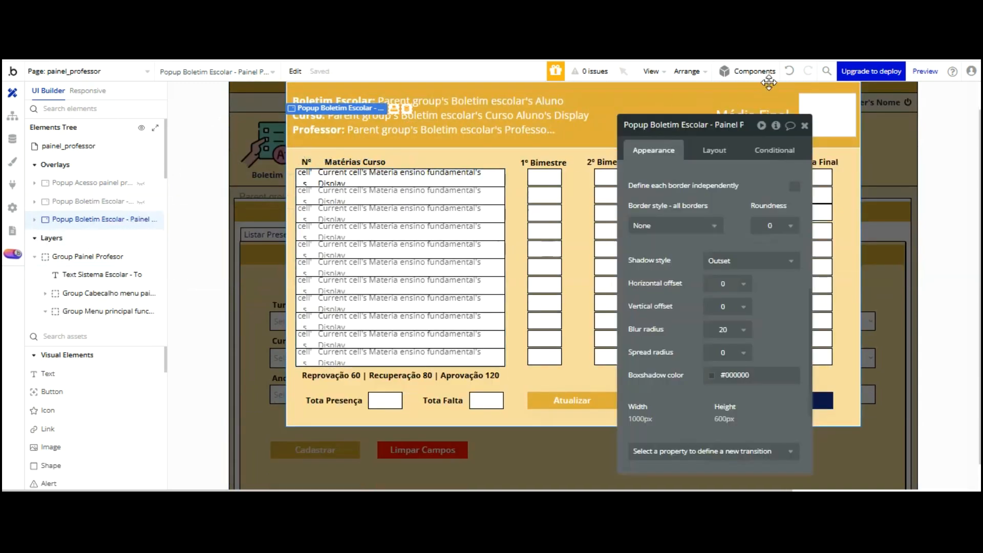
{"action": "left_click", "coordinate": [737, 124]}
{"action": "key", "text": "BackSpace"}
{"action": "key", "text": "BackSpace"}
{"action": "key", "text": "BackSpace"}
{"action": "key", "text": "BackSpace"}
{"action": "key", "text": "BackSpace"}
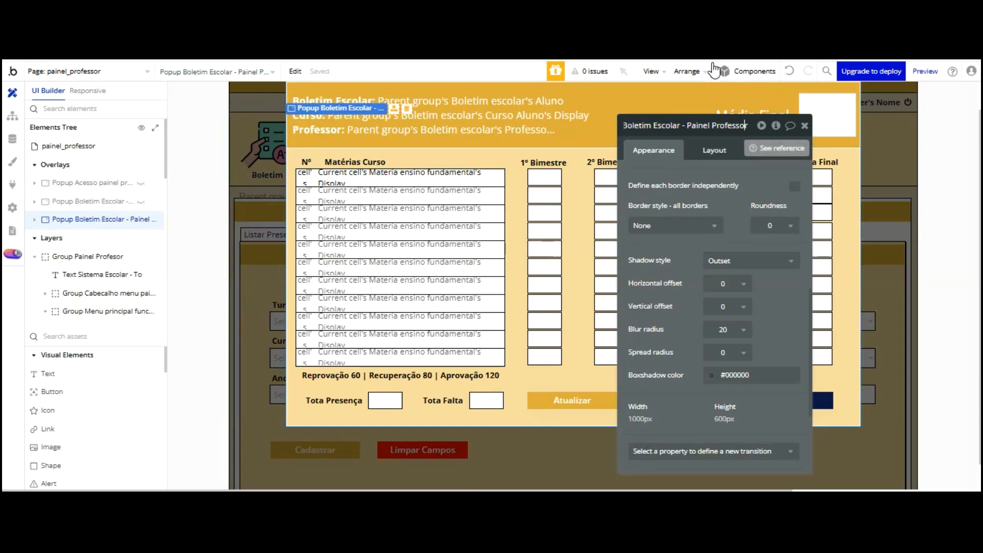
{"action": "key", "text": "Return"}
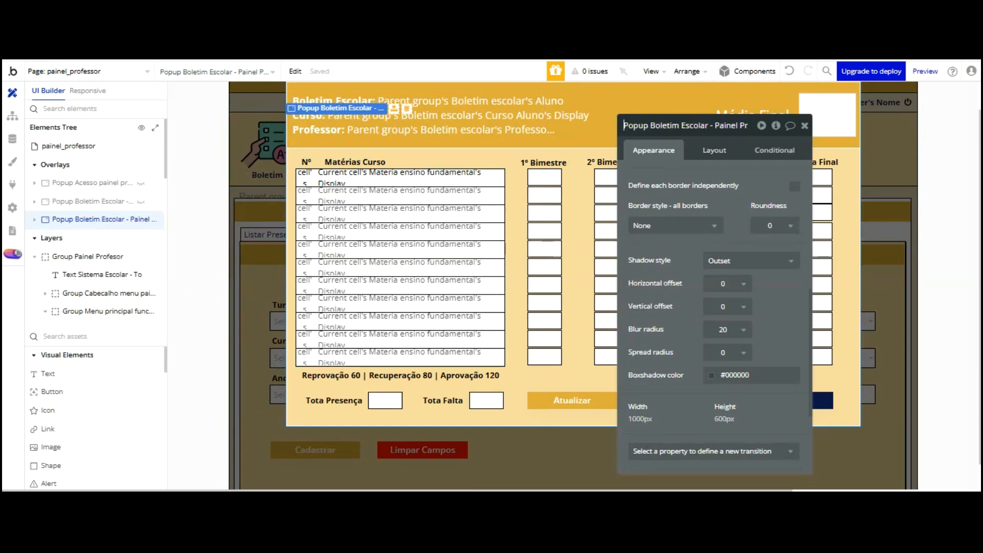
Rename the duplicate to Popup Registrar Presença - Painel Professor
{"action": "left_click", "coordinate": [737, 126]}
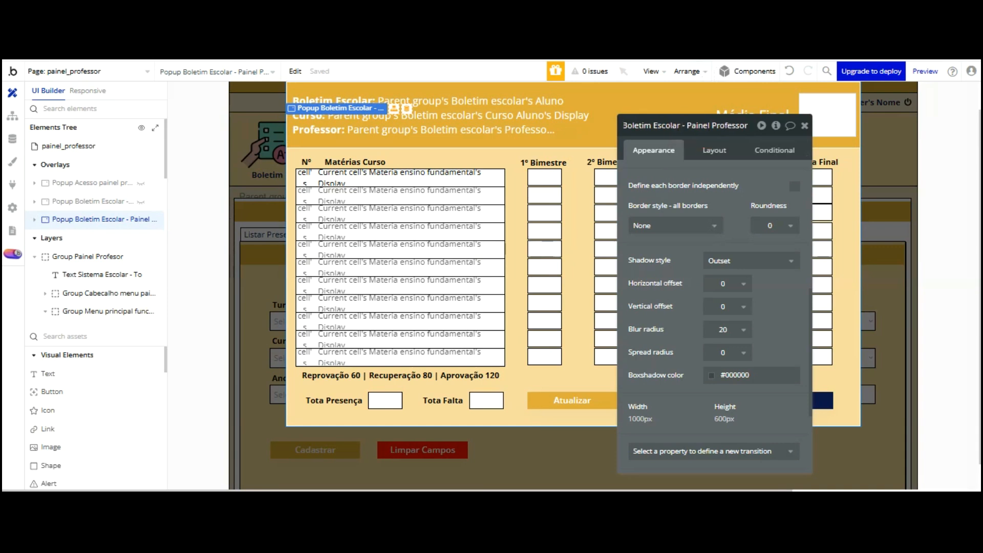
{"action": "key", "text": "Home"}
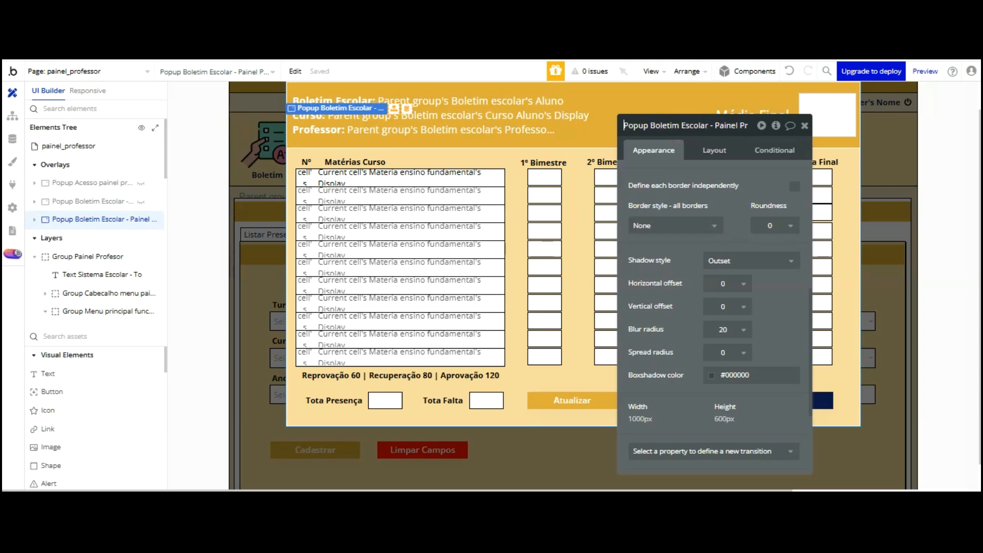
{"action": "left_click", "coordinate": [708, 126]}
{"action": "key", "text": "BackSpace"}
{"action": "key", "text": "BackSpace"}
{"action": "key", "text": "BackSpace"}
{"action": "key", "text": "BackSpace"}
{"action": "key", "text": "BackSpace"}
{"action": "key", "text": "BackSpace"}
{"action": "key", "text": "BackSpace"}
{"action": "key", "text": "BackSpace"}
{"action": "key", "text": "BackSpace"}
{"action": "key", "text": "BackSpace"}
{"action": "key", "text": "BackSpace"}
{"action": "key", "text": "BackSpace"}
{"action": "key", "text": "BackSpace"}
{"action": "key", "text": "BackSpace"}
{"action": "key", "text": "BackSpace"}
{"action": "key", "text": "BackSpace"}
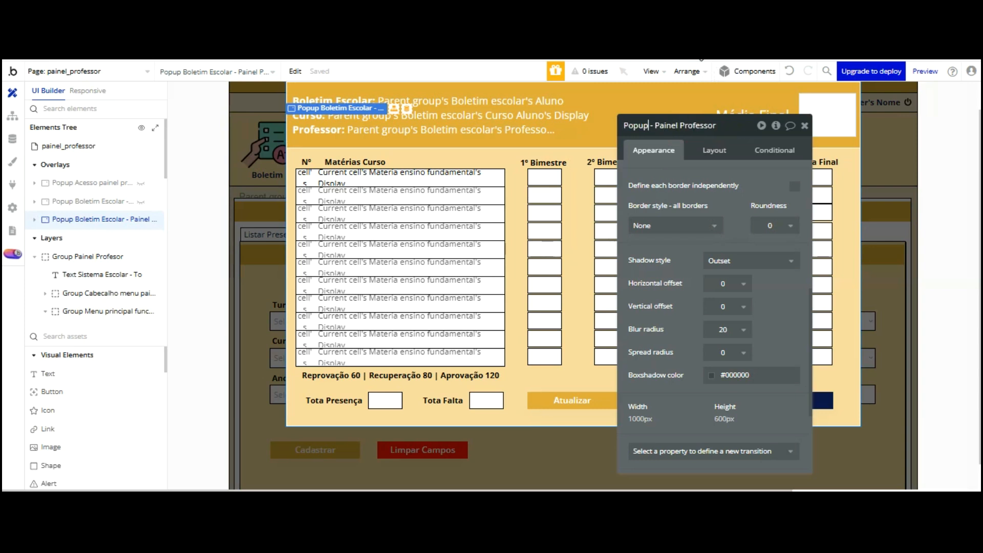
{"action": "type", "text": "Registrar"}
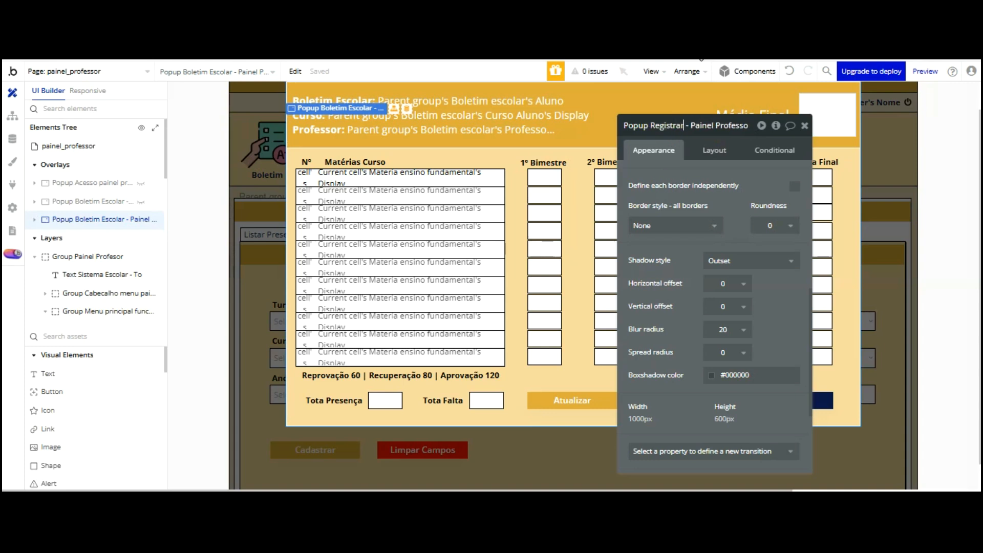
{"action": "type", "text": " Presença"}
{"action": "left_click", "coordinate": [715, 164]}
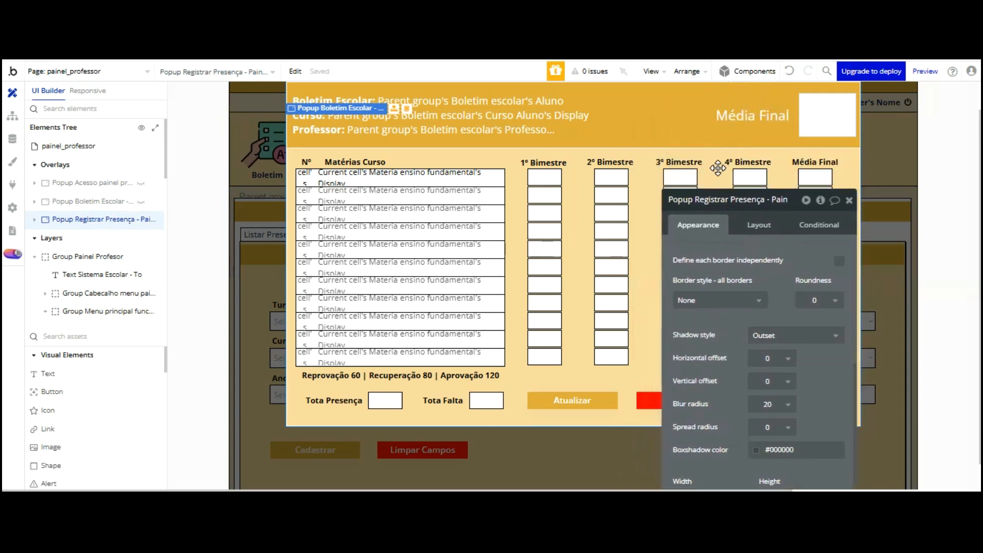
Delete the Média Final header text and the final grade box from the popup header
{"action": "left_click", "coordinate": [685, 123]}
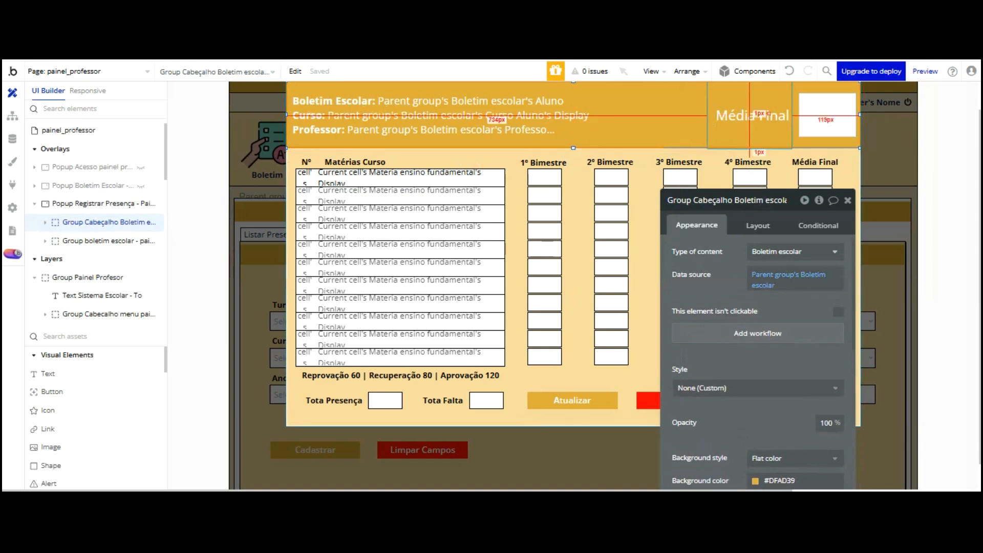
{"action": "left_click", "coordinate": [765, 115]}
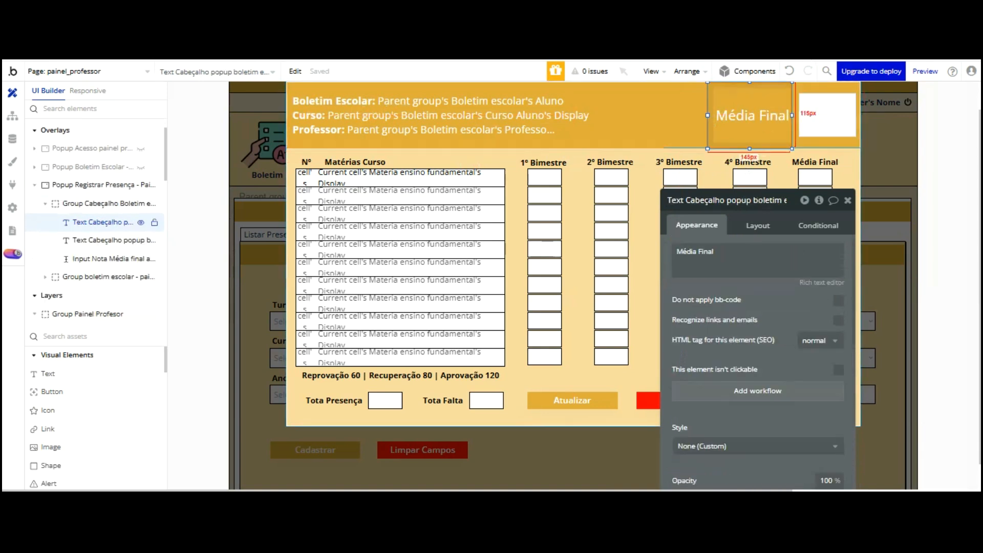
{"action": "key", "text": "Delete"}
{"action": "left_click", "coordinate": [102, 240]}
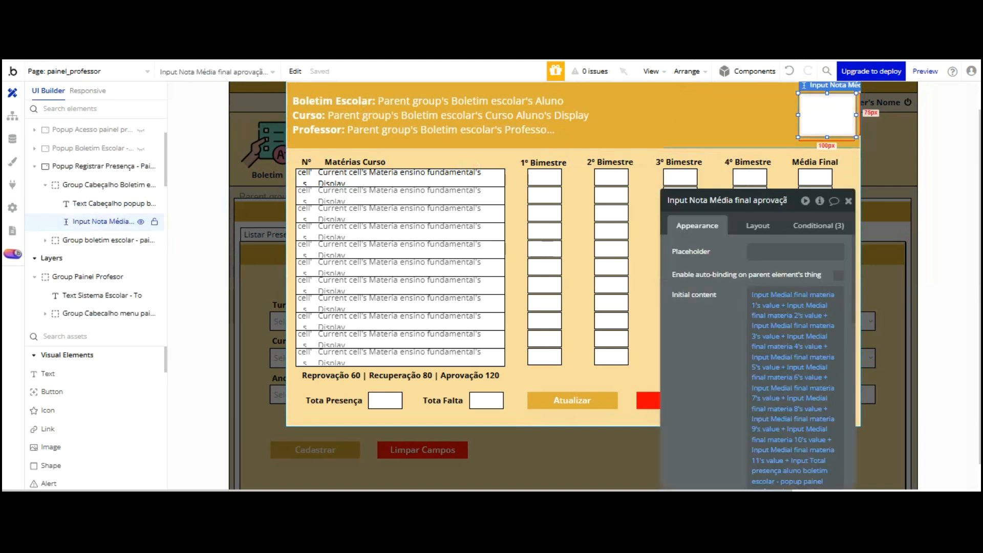
{"action": "key", "text": "Delete"}
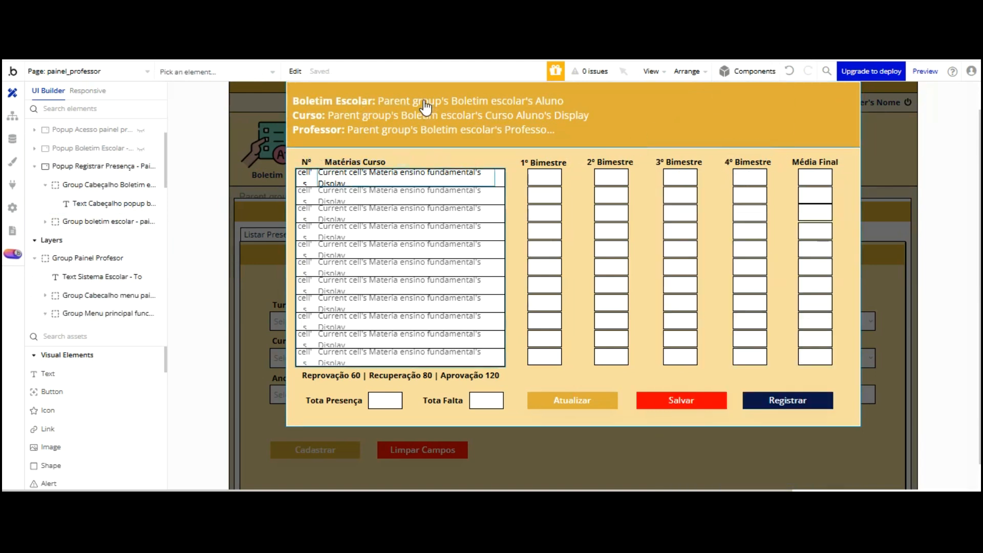
Delete the subjects repeating group and the Matérias Curso and Nº labels
{"action": "left_click", "coordinate": [422, 180]}
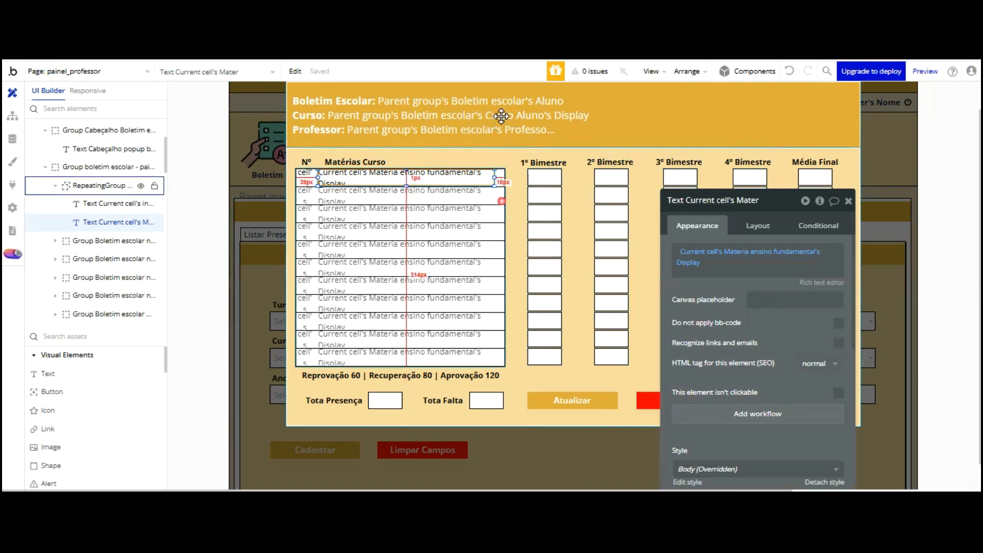
{"action": "key", "text": "Escape"}
{"action": "key", "text": "Delete"}
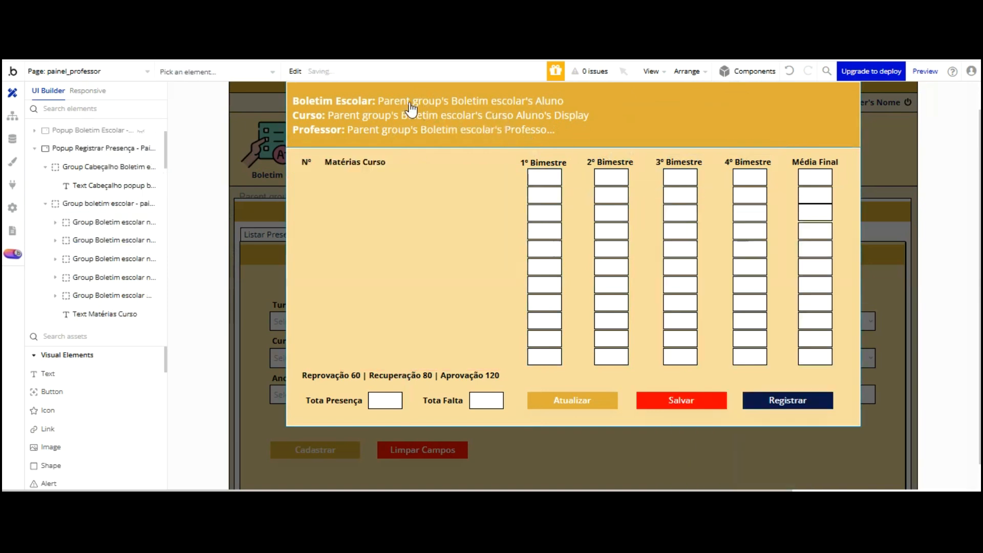
{"action": "key", "text": "Delete"}
{"action": "left_click", "coordinate": [306, 162]}
{"action": "key", "text": "Delete"}
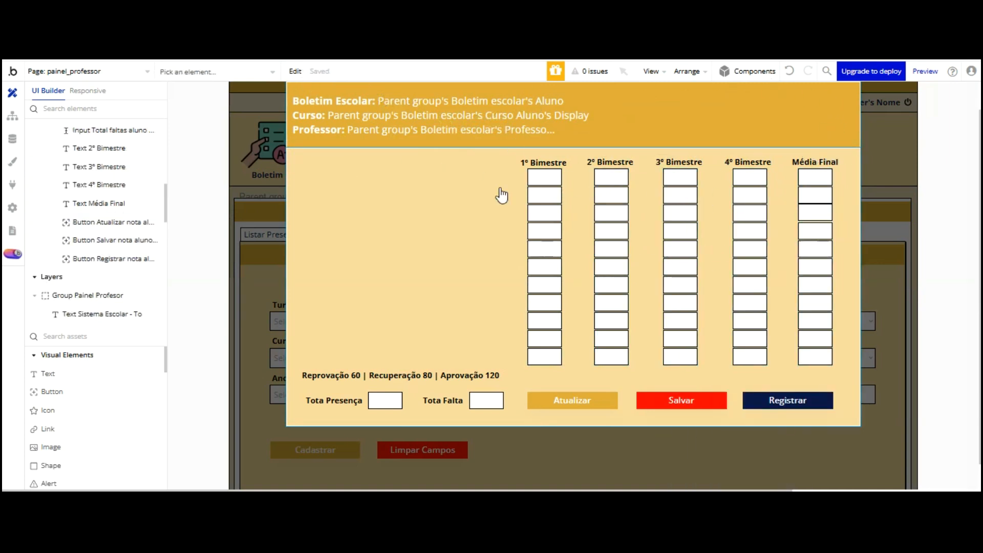